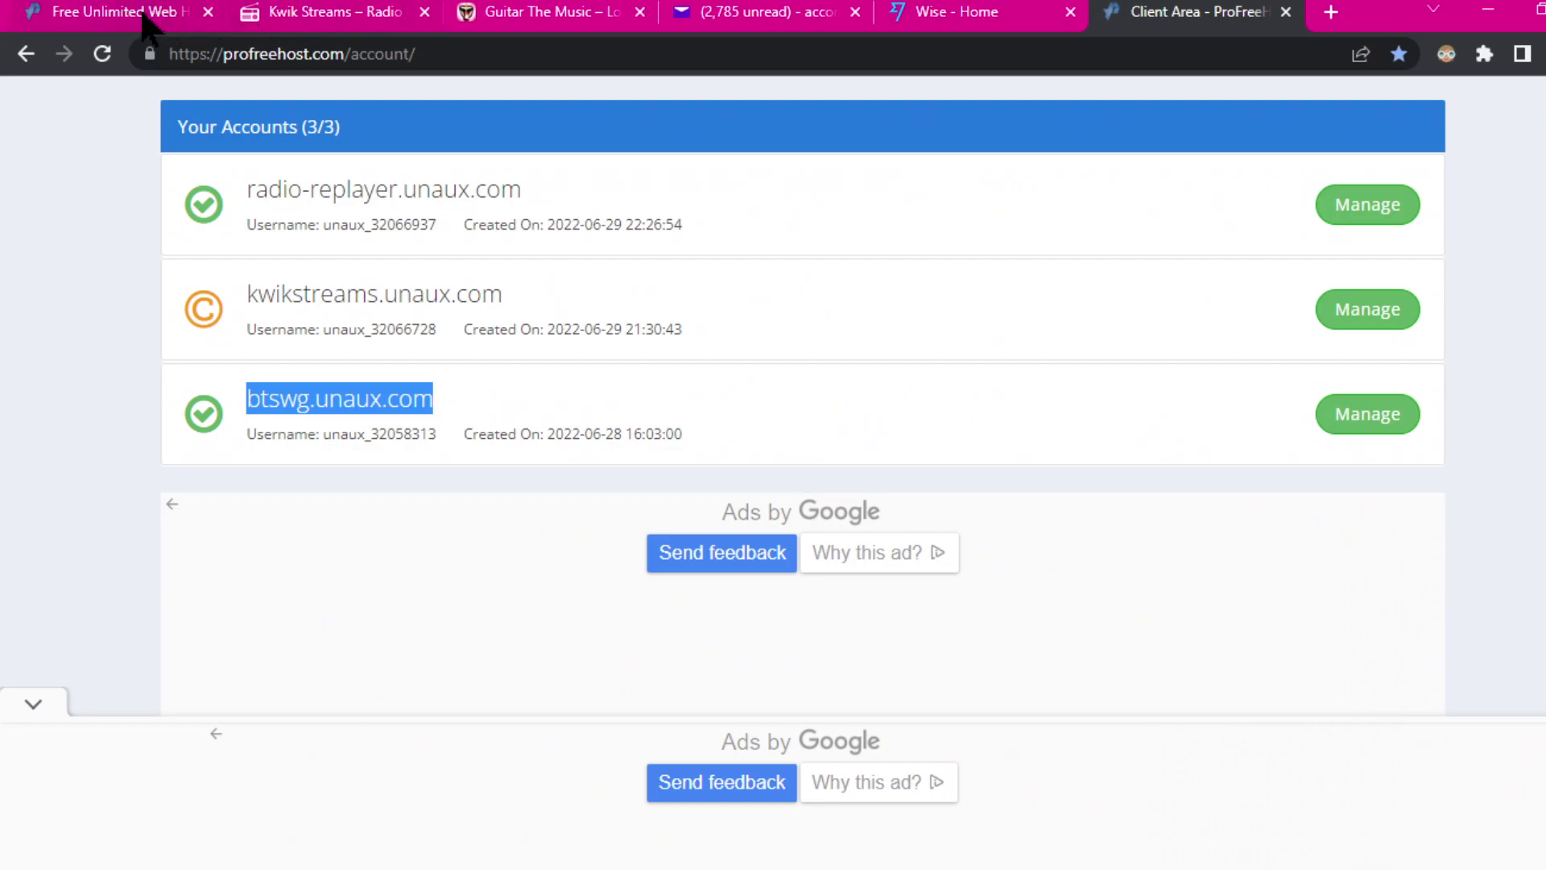
# Step: Switch between the client area and Free Host tabs, ending on the profreehost.com homepage
pyautogui.click(117, 12)
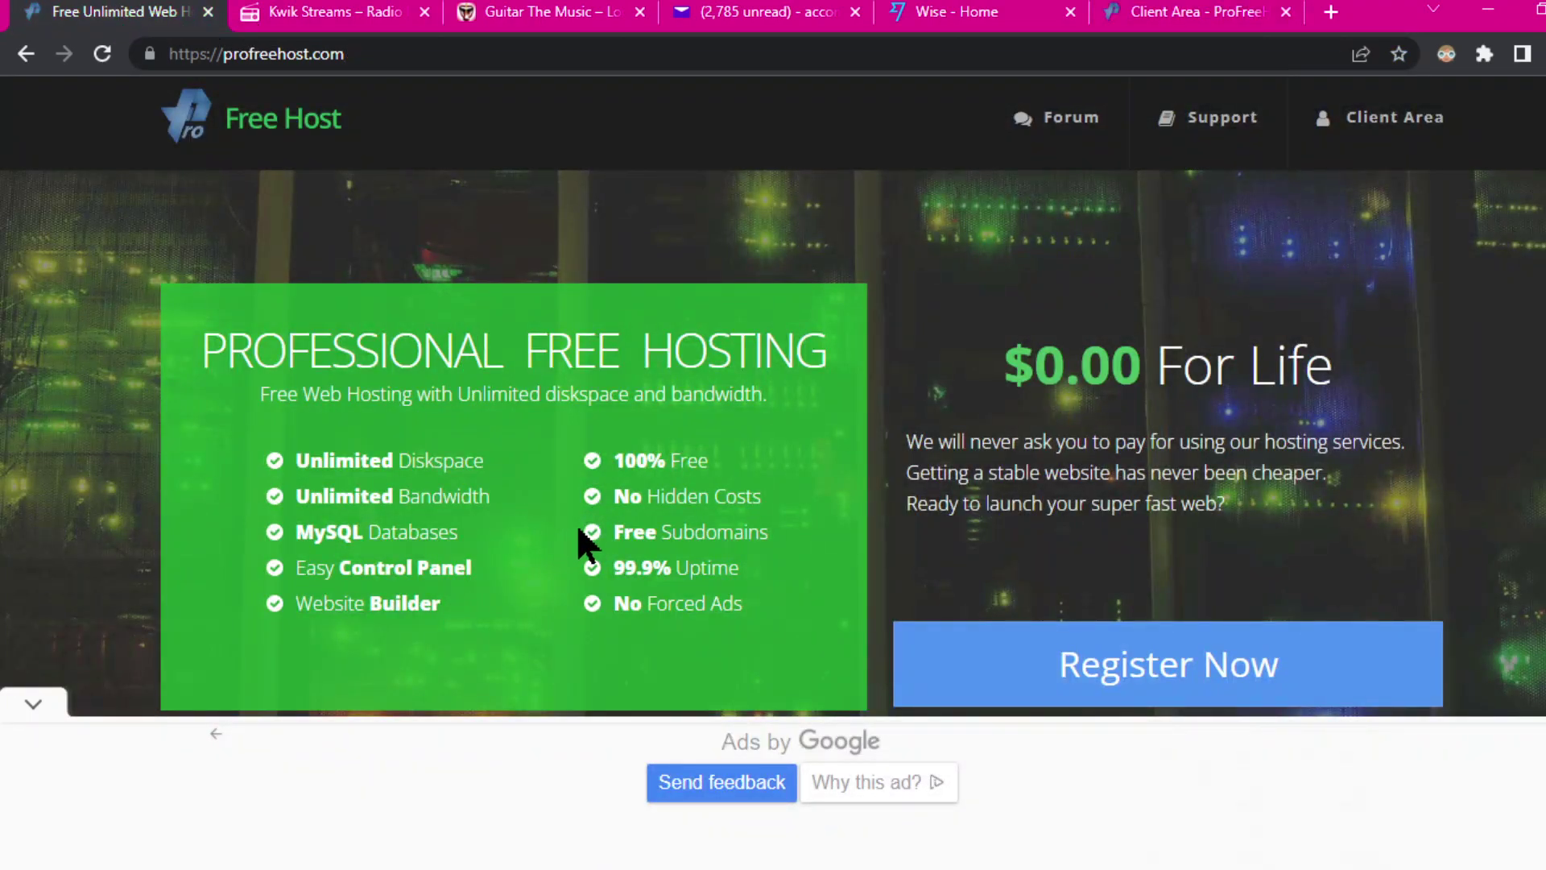
pyautogui.click(1192, 11)
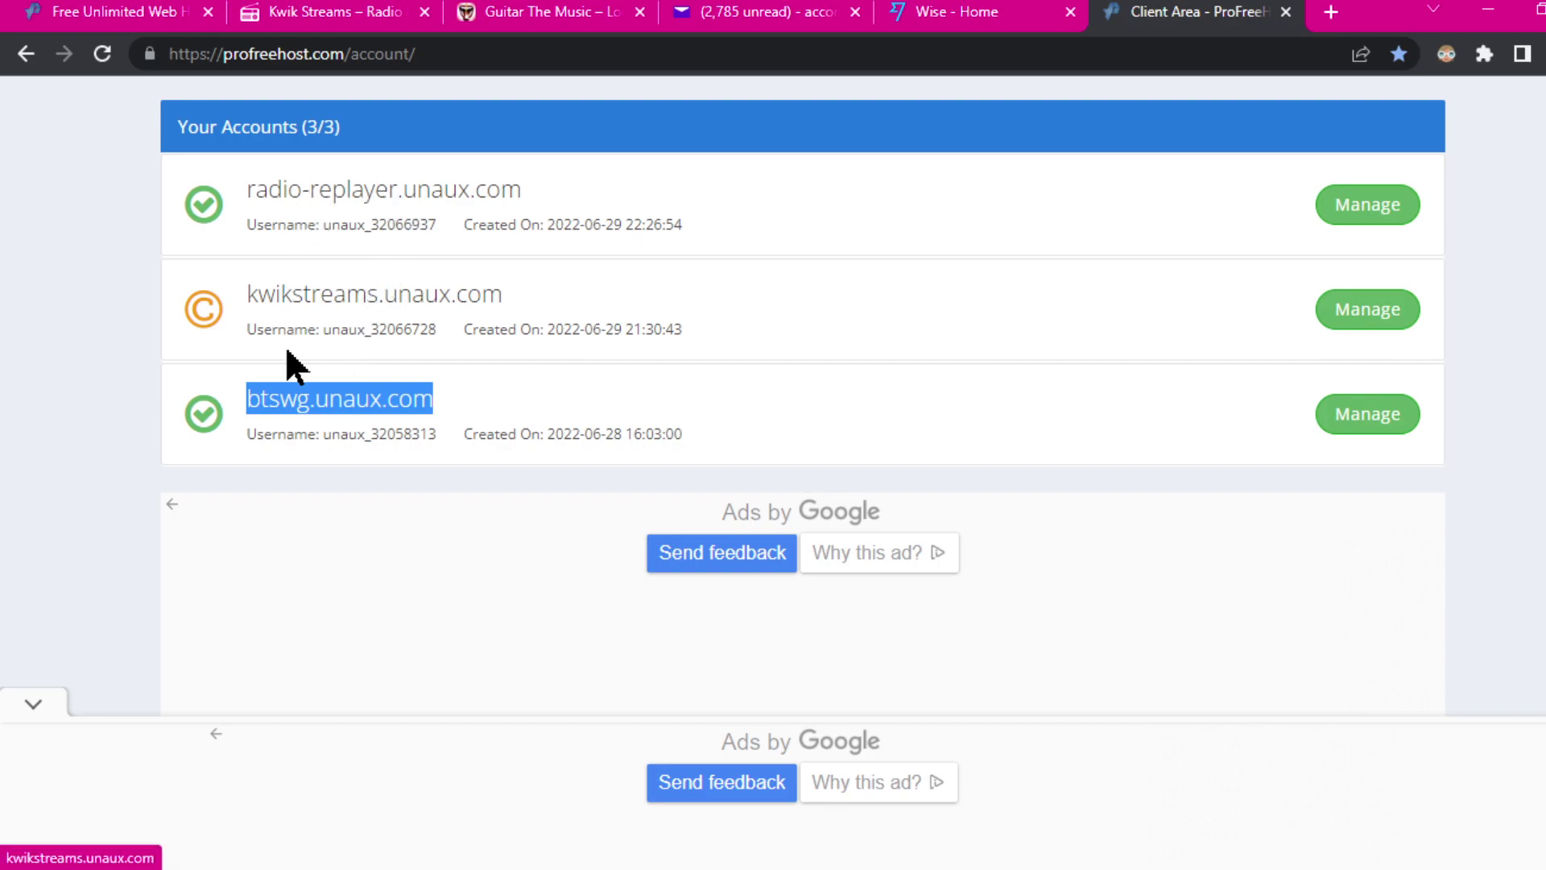
pyautogui.click(96, 13)
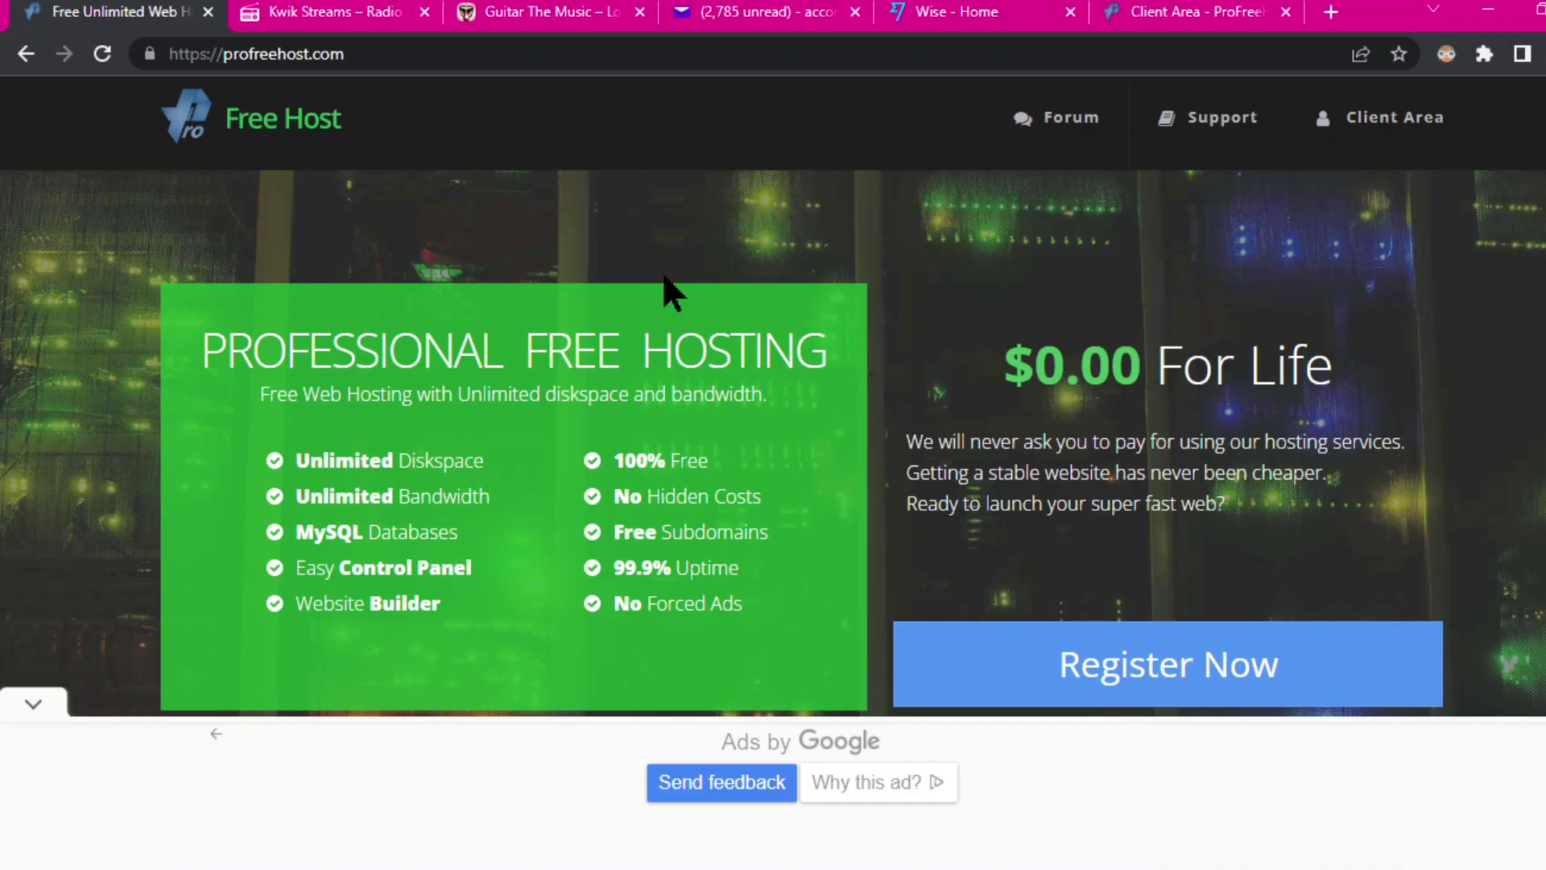
pyautogui.click(1187, 16)
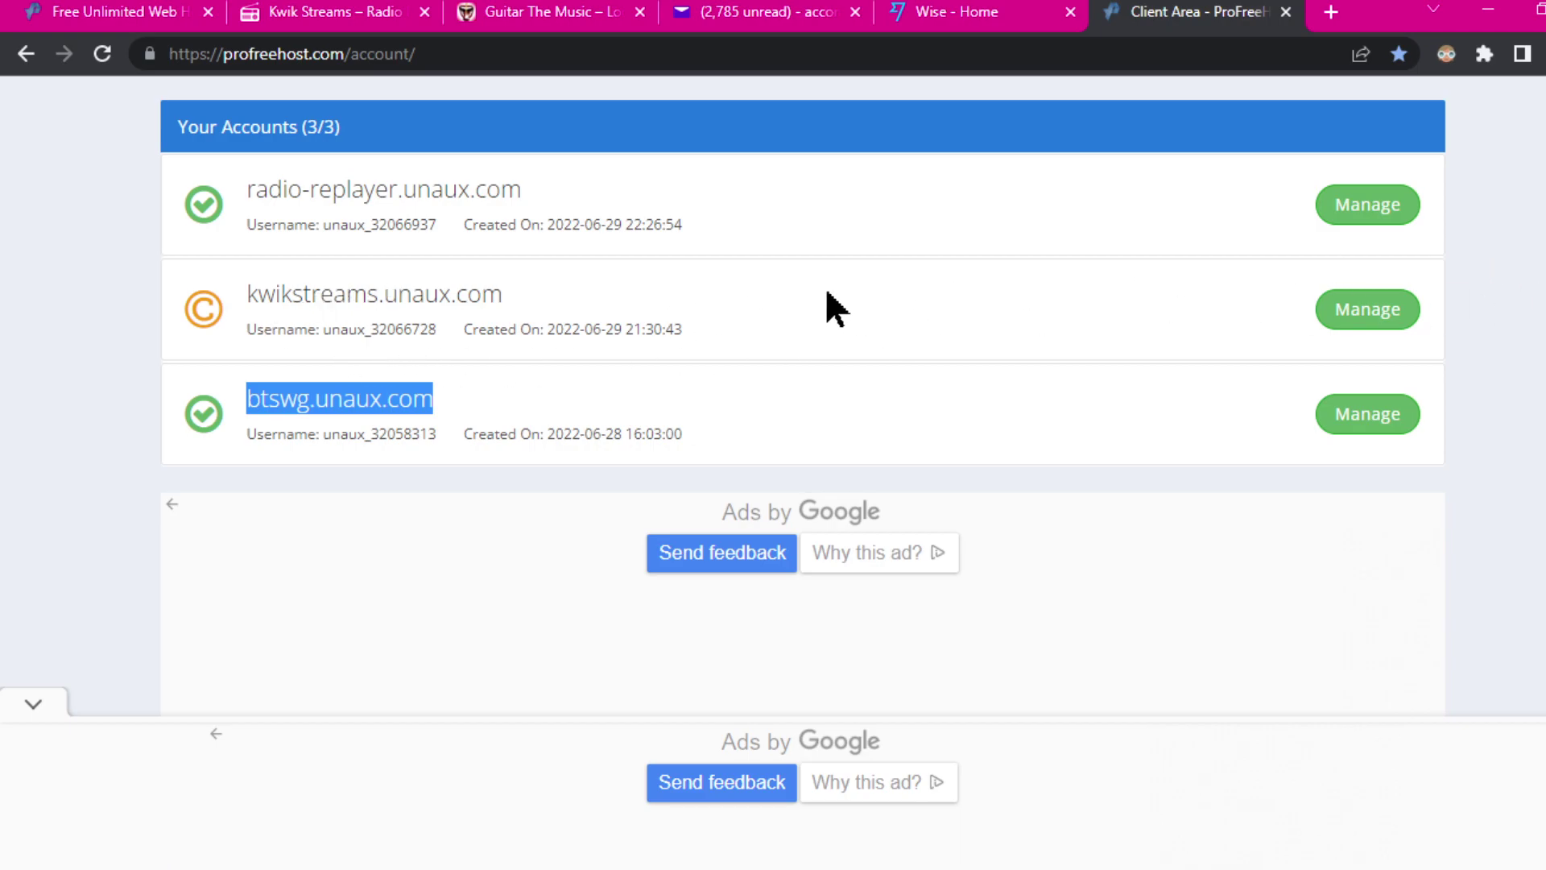
pyautogui.scroll(7, 806, 306)
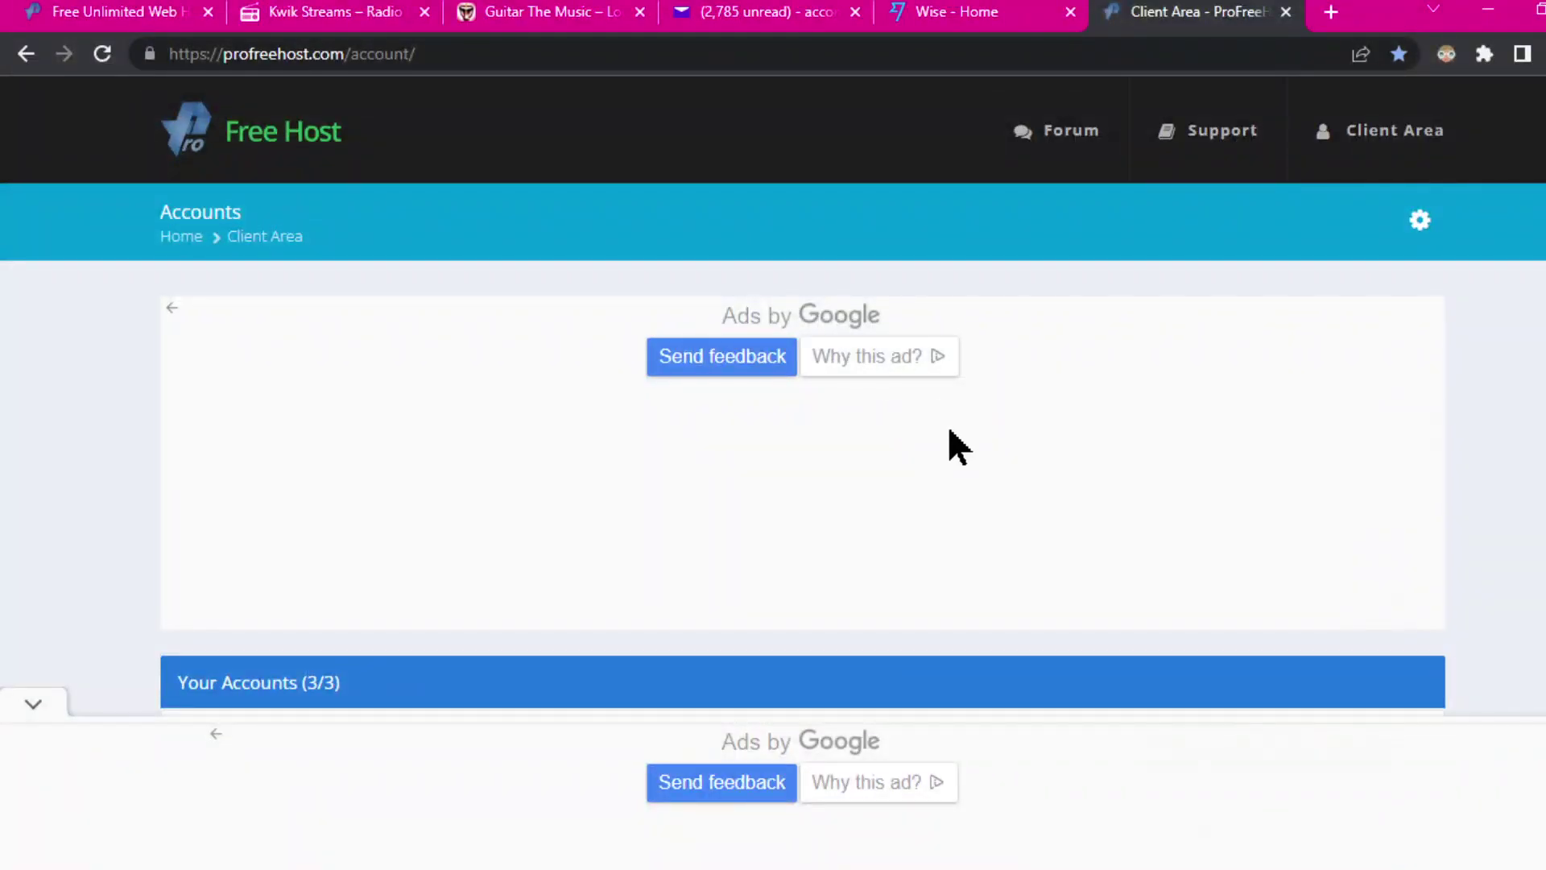
pyautogui.scroll(-7, 958, 451)
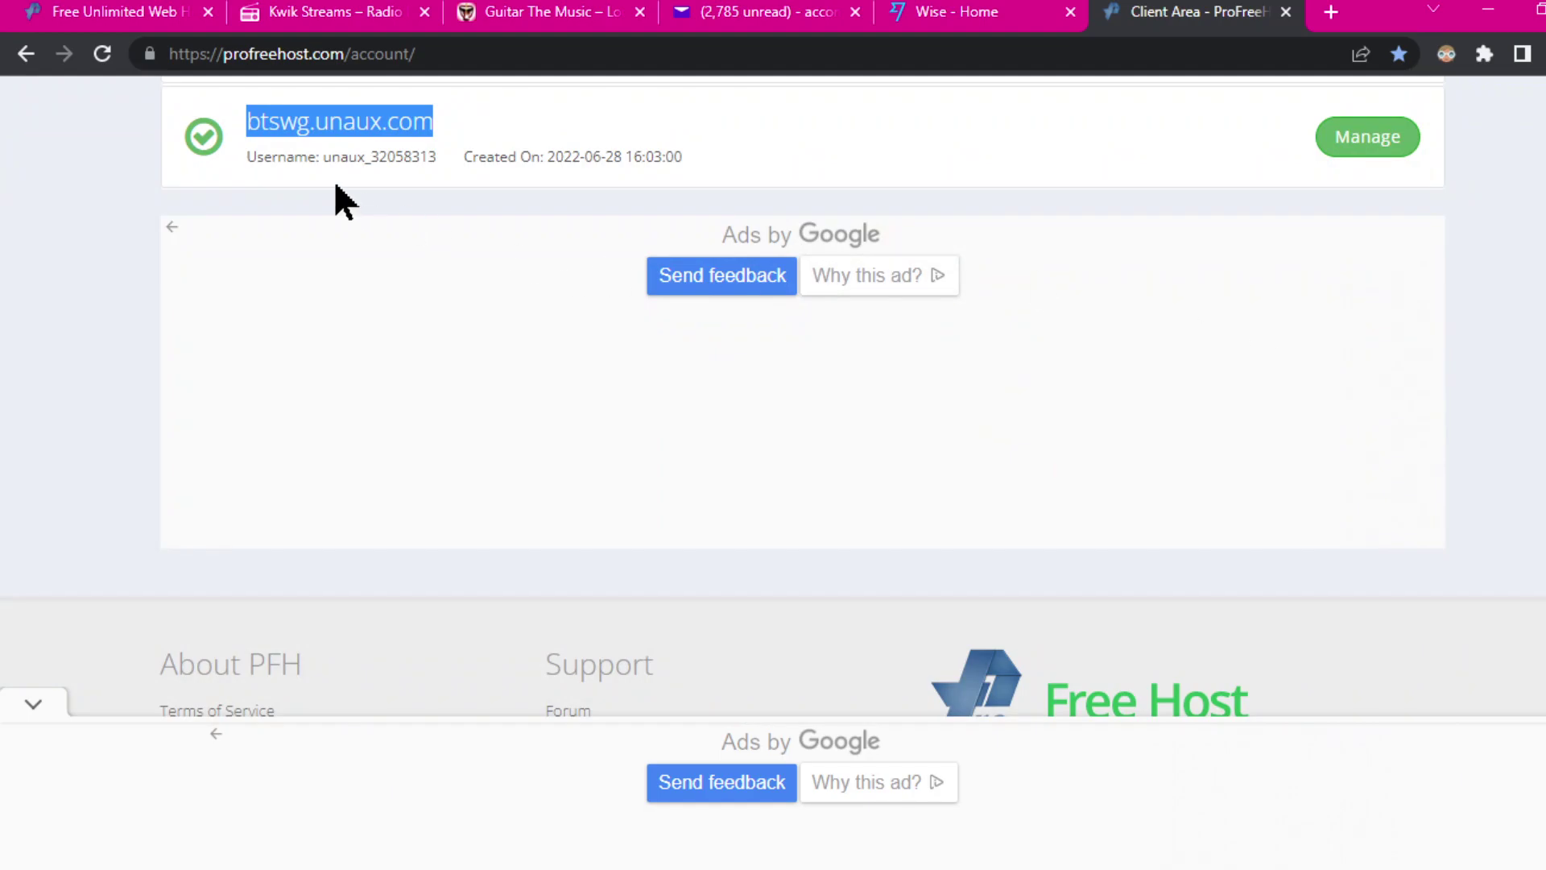
pyautogui.click(107, 19)
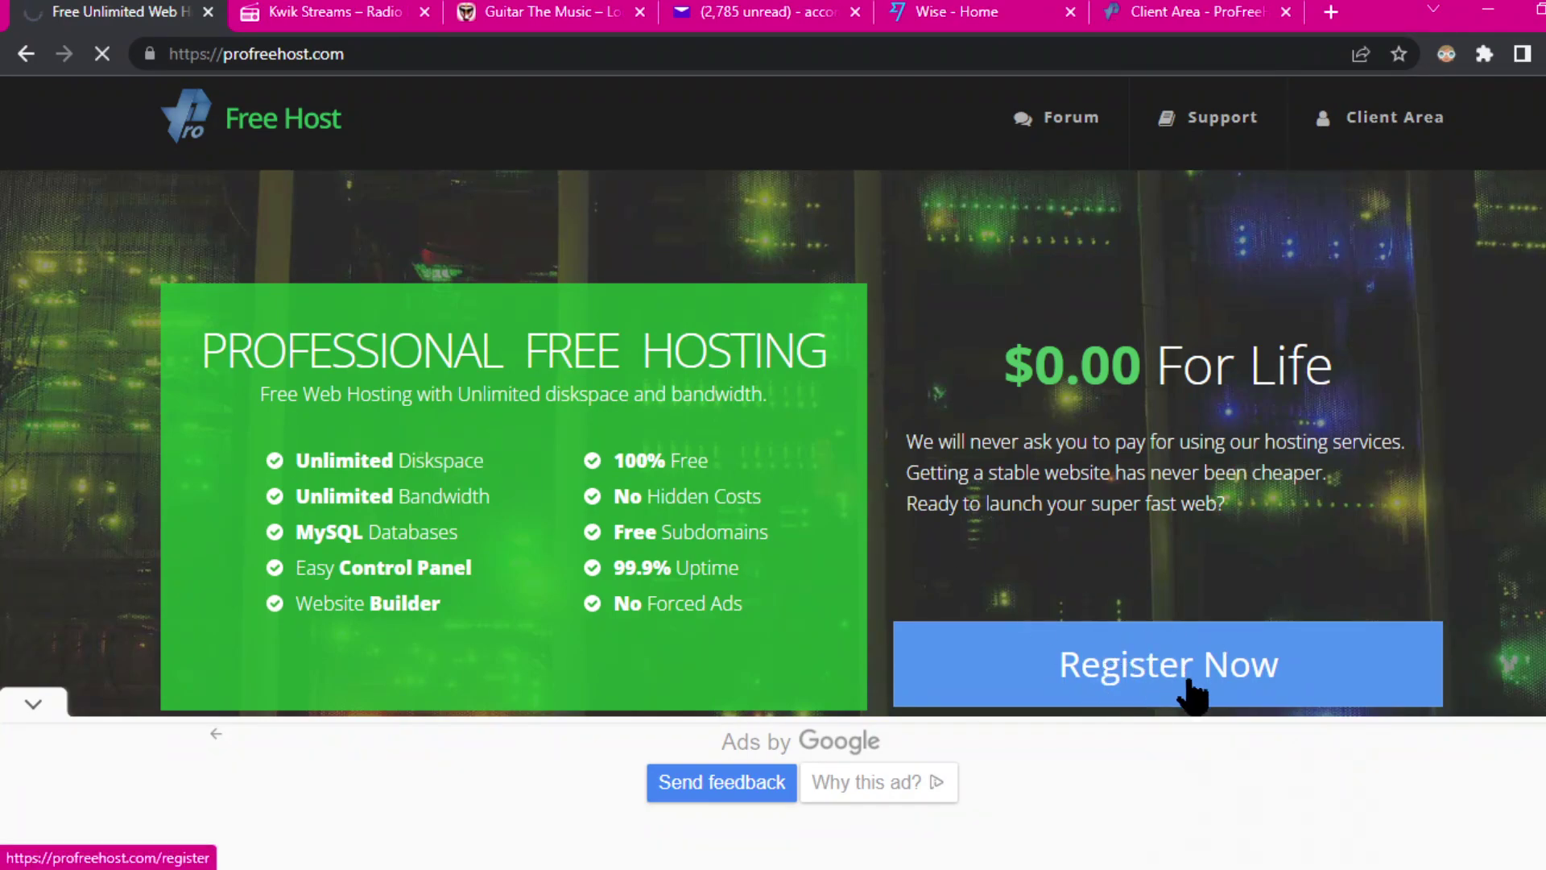
# Step: Follow Register Now to the Client Area and reload its accounts page
pyautogui.click(1294, 660)
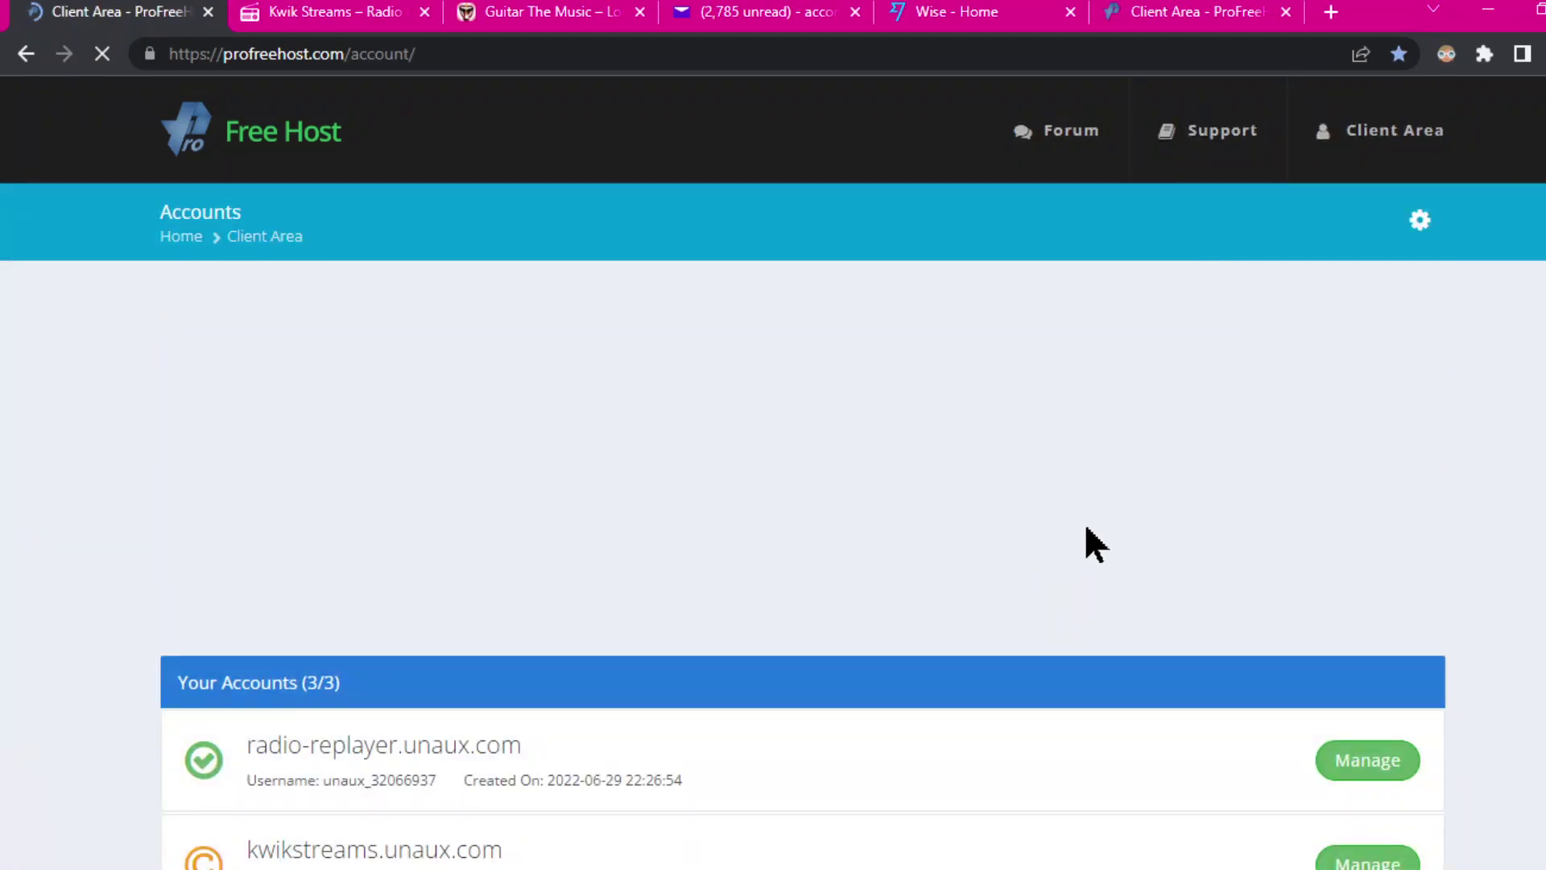
pyautogui.scroll(-3, 1167, 500)
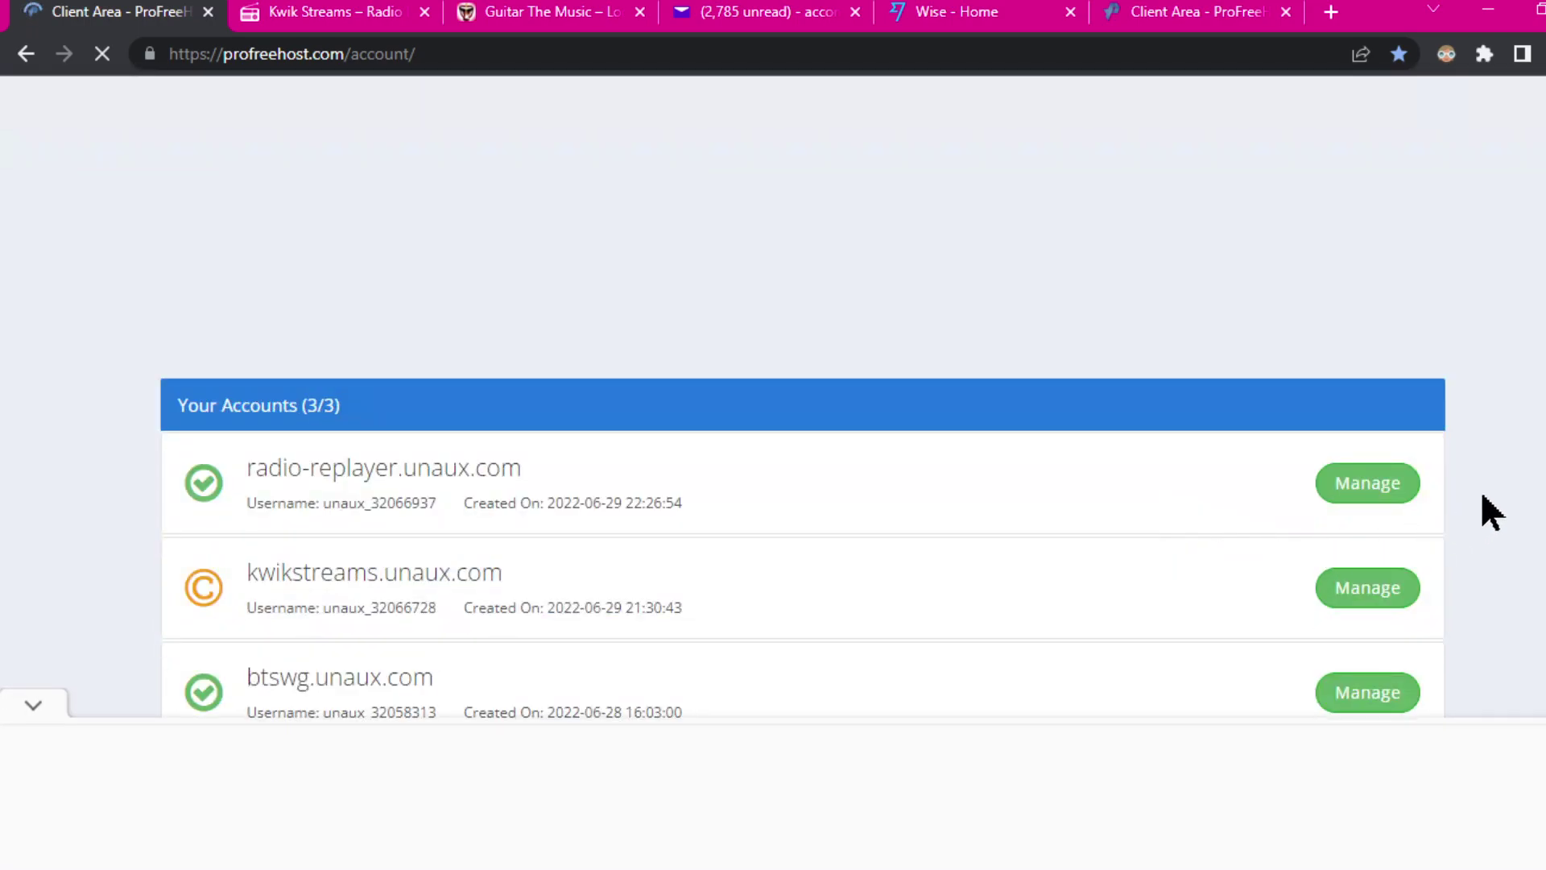
pyautogui.scroll(3, 1487, 484)
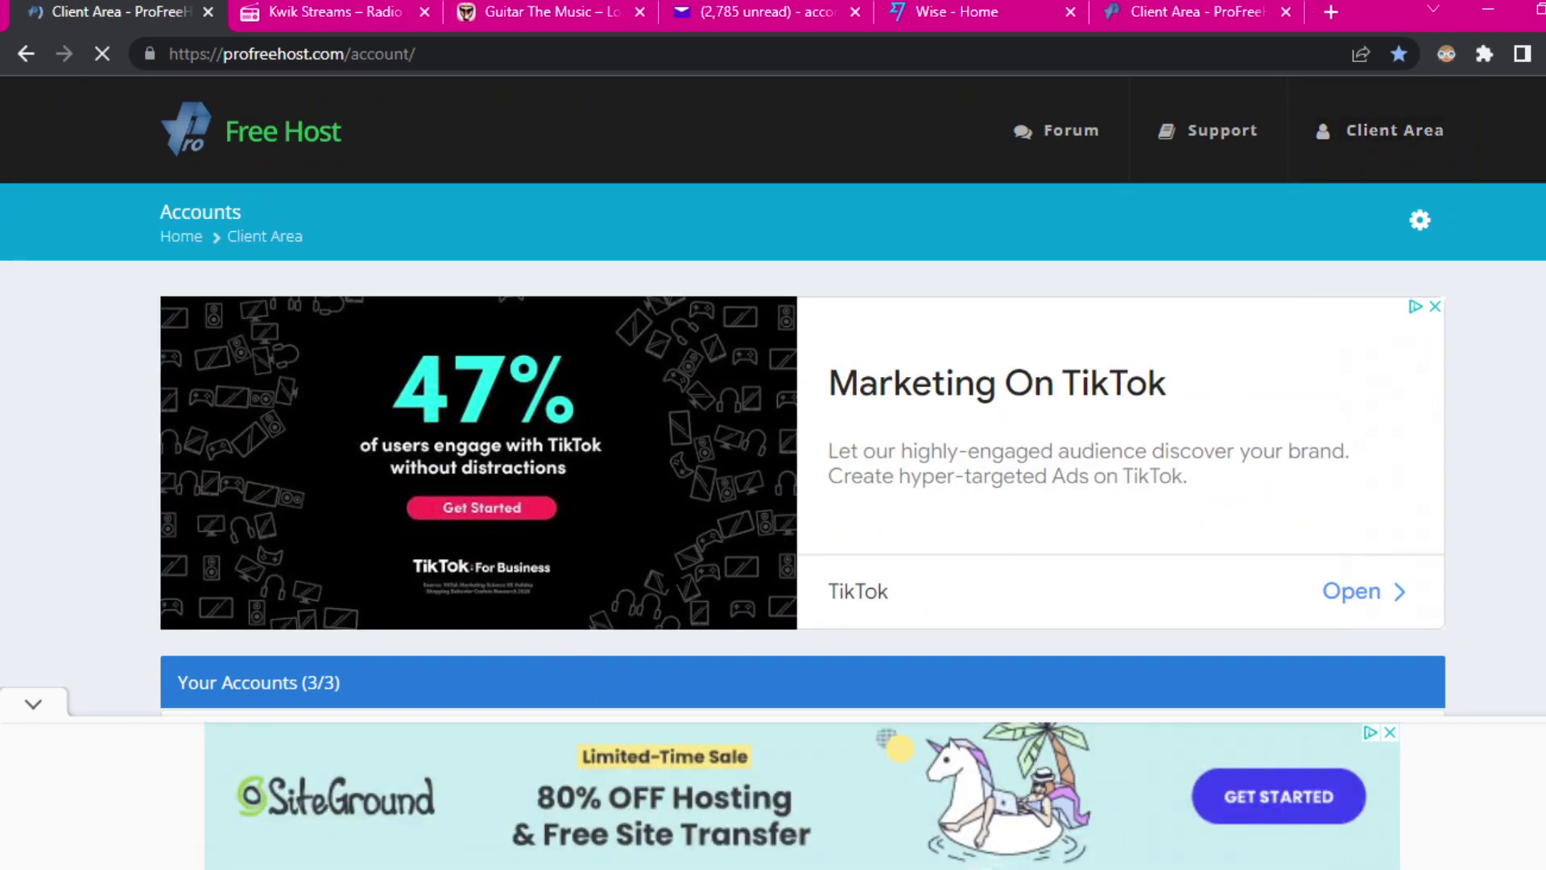
pyautogui.click(1435, 307)
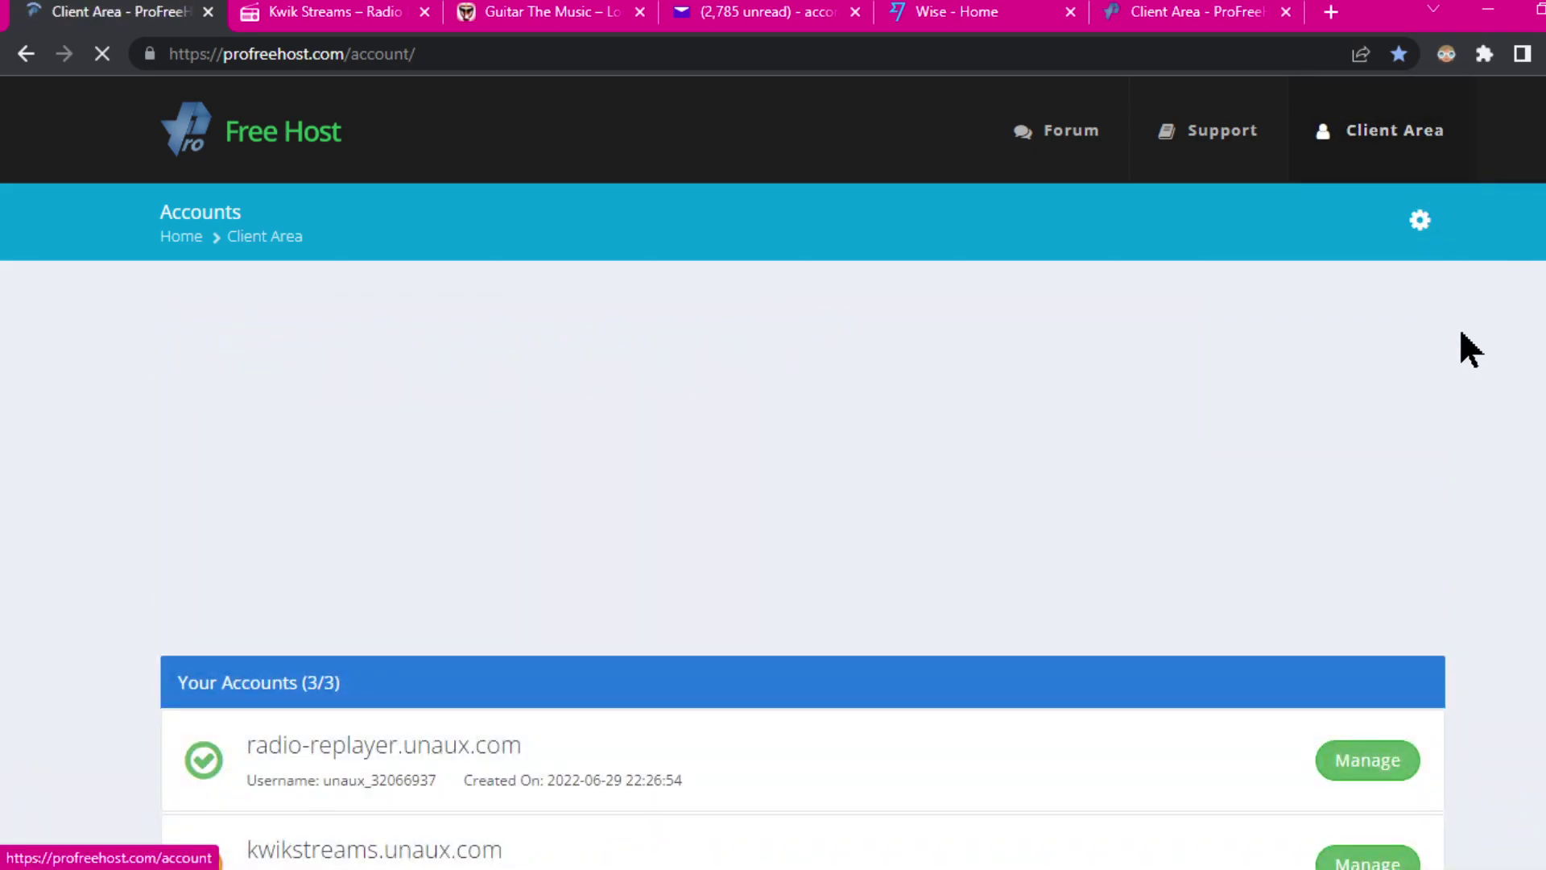
pyautogui.scroll(-2, 1466, 322)
pyautogui.scroll(2, 1432, 265)
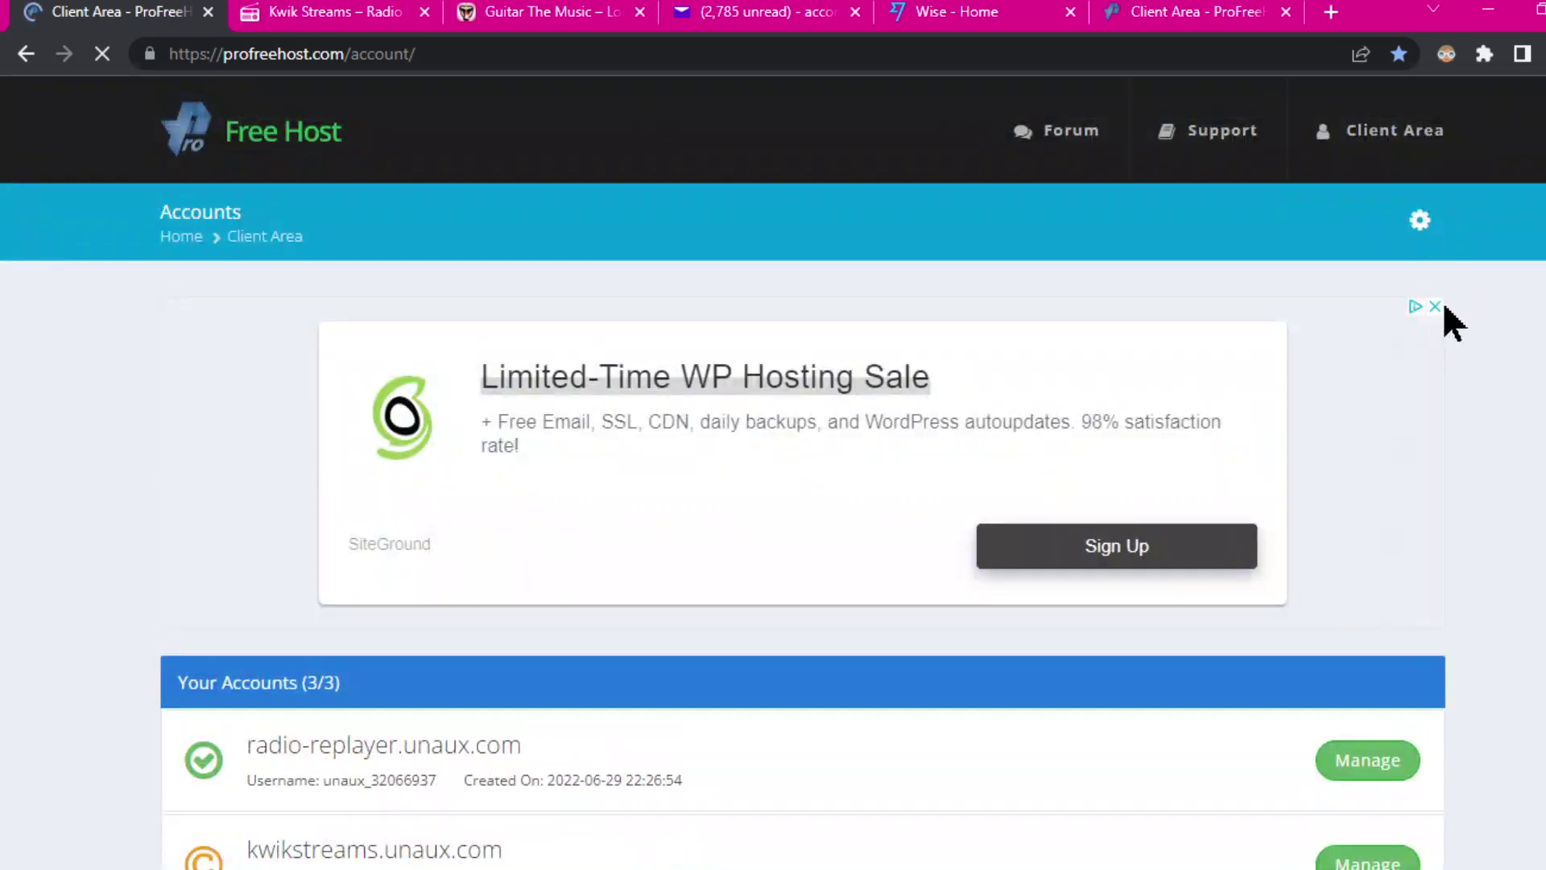
# Step: Log out of the client area from the gear menu
pyautogui.click(1422, 230)
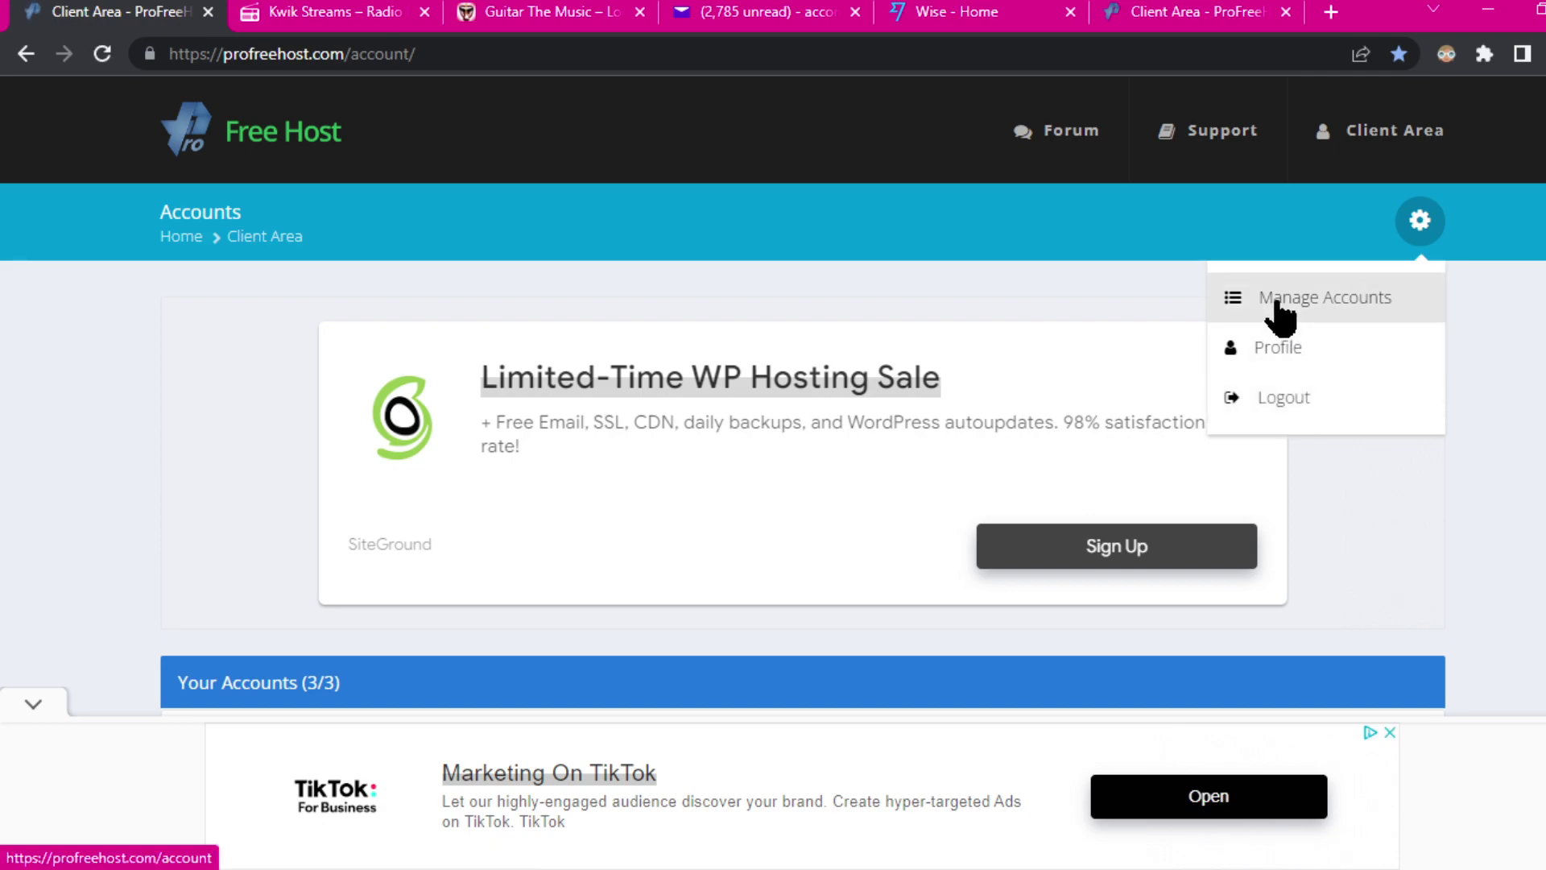
pyautogui.click(1276, 398)
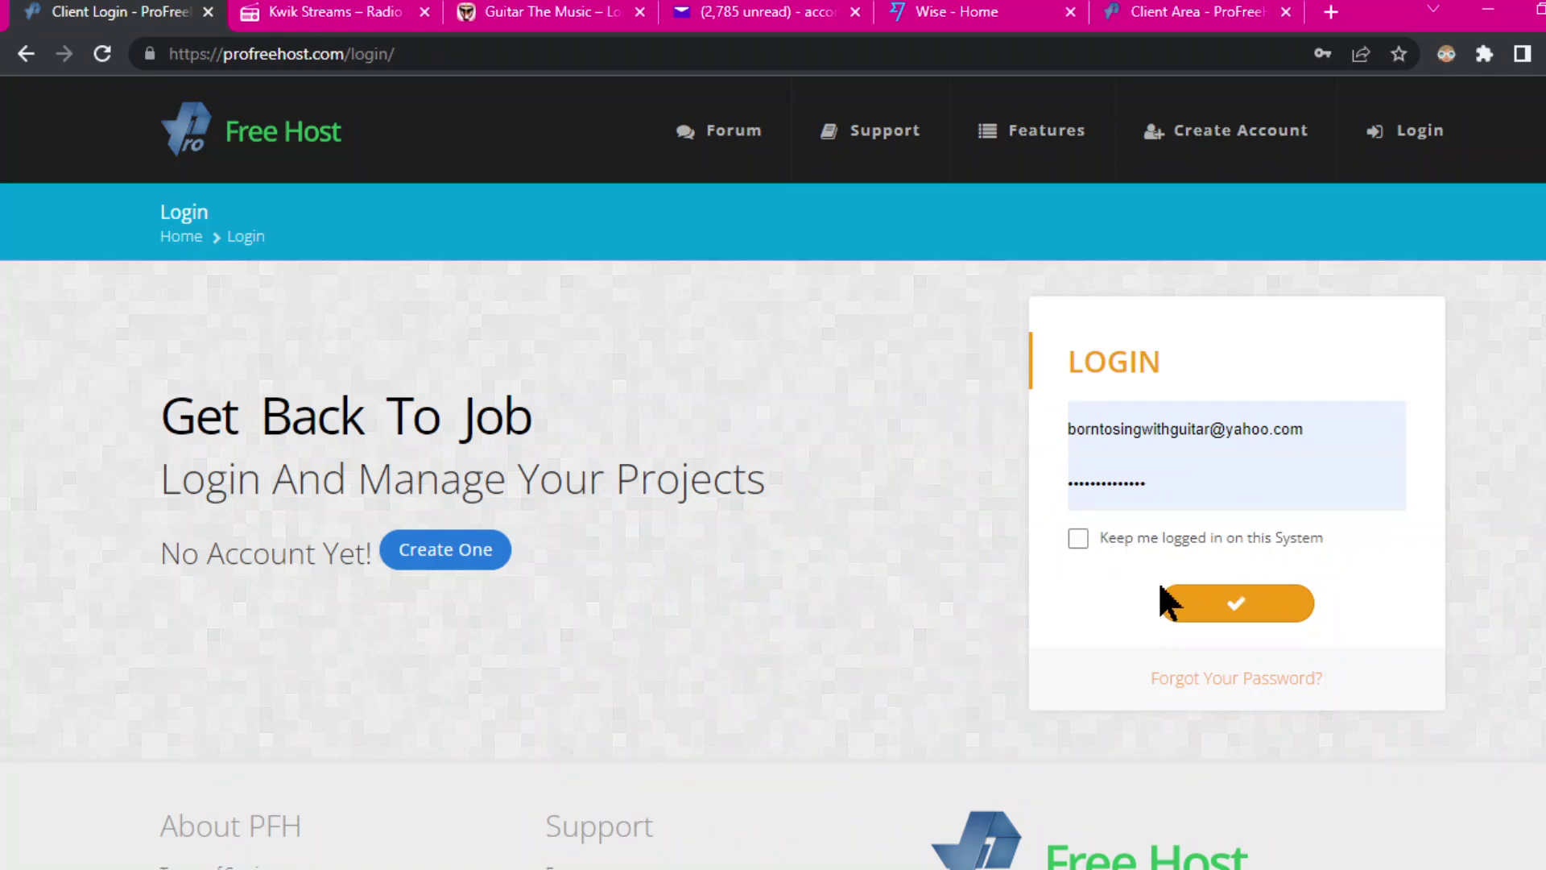
pyautogui.scroll(-3, 1369, 499)
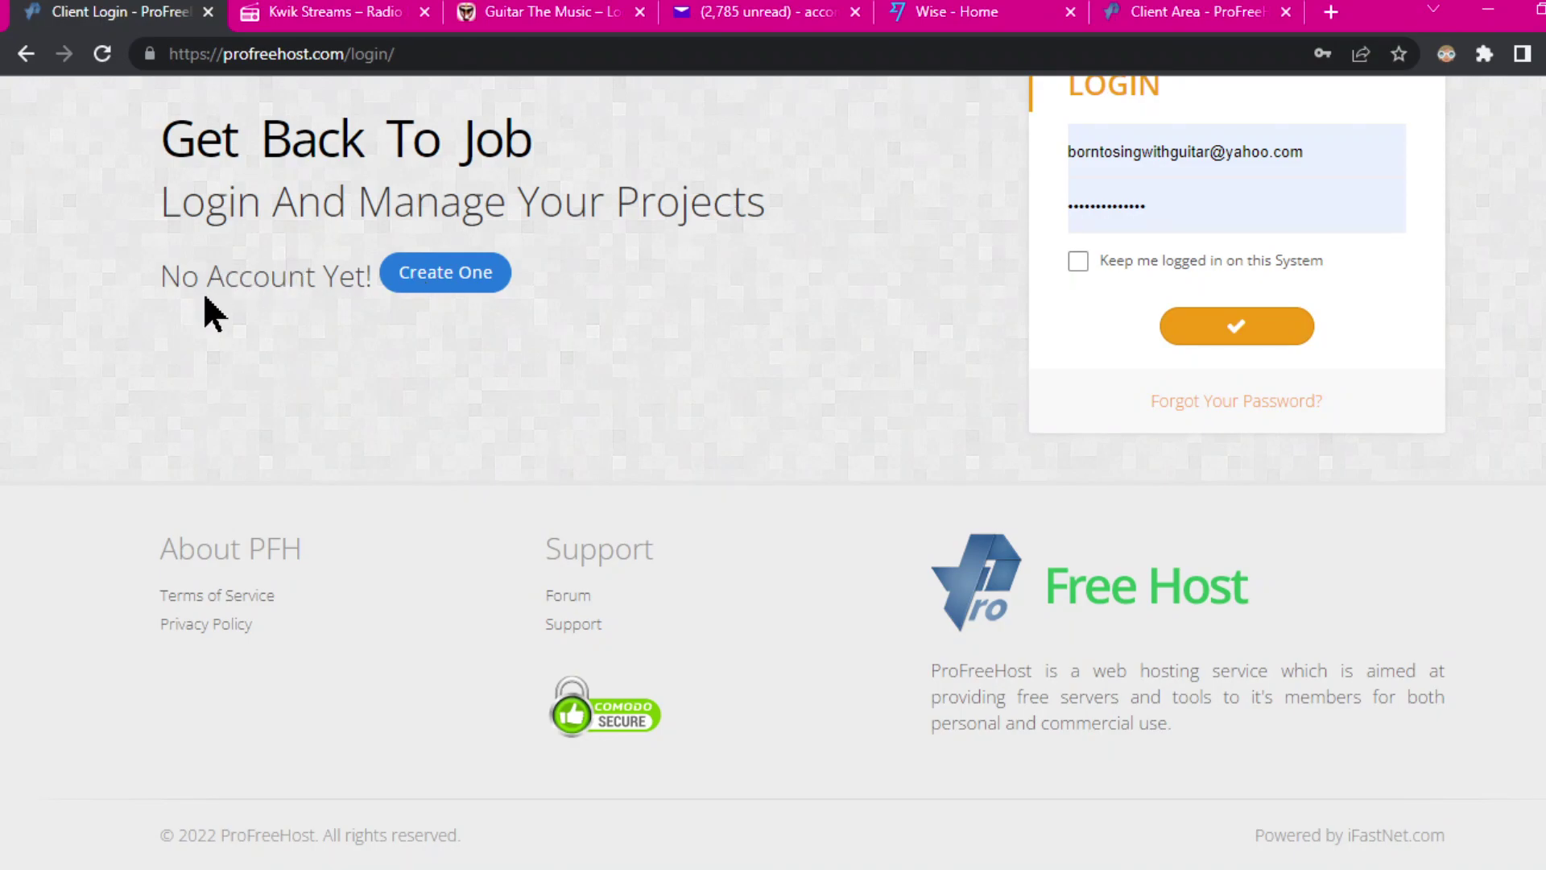
pyautogui.scroll(3, 604, 418)
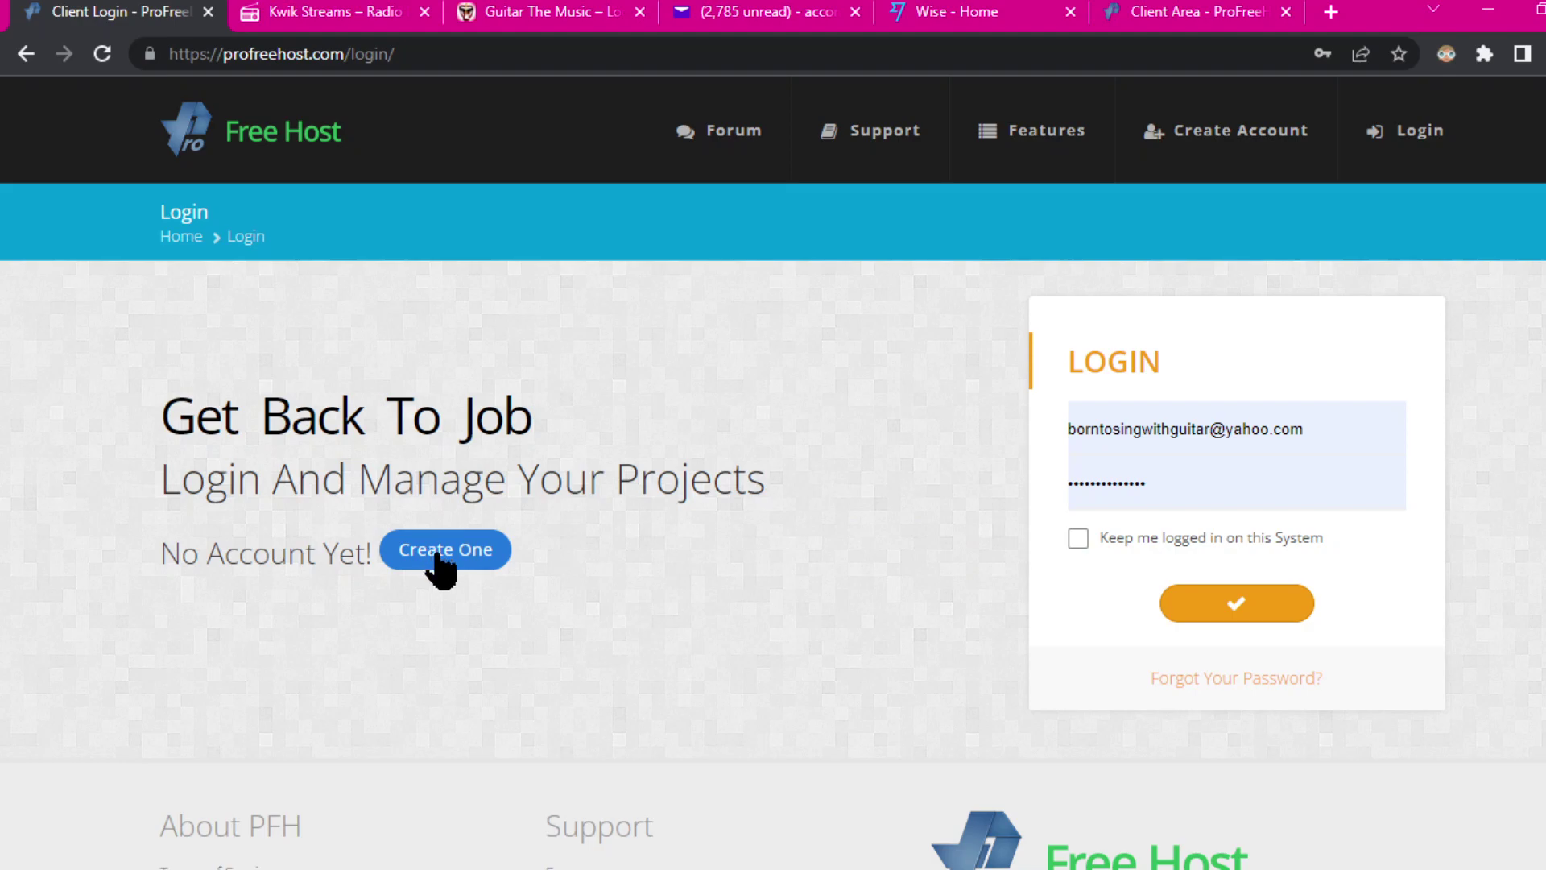
# Step: Open the Create One registration form and replace the prefilled e-mail with the new Yahoo address
pyautogui.click(437, 558)
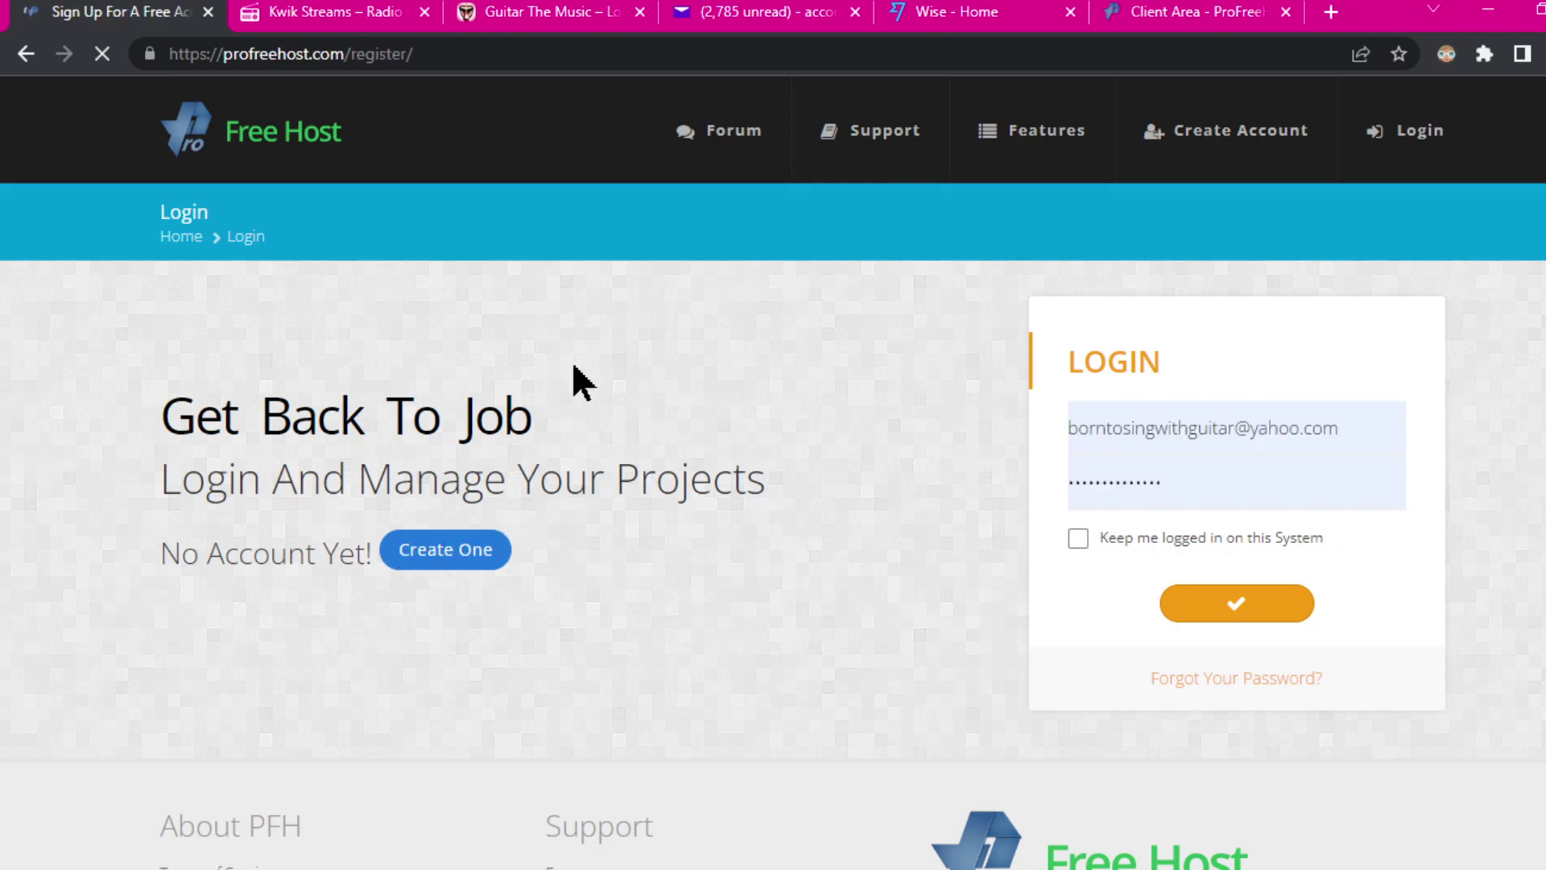
pyautogui.click(1322, 431)
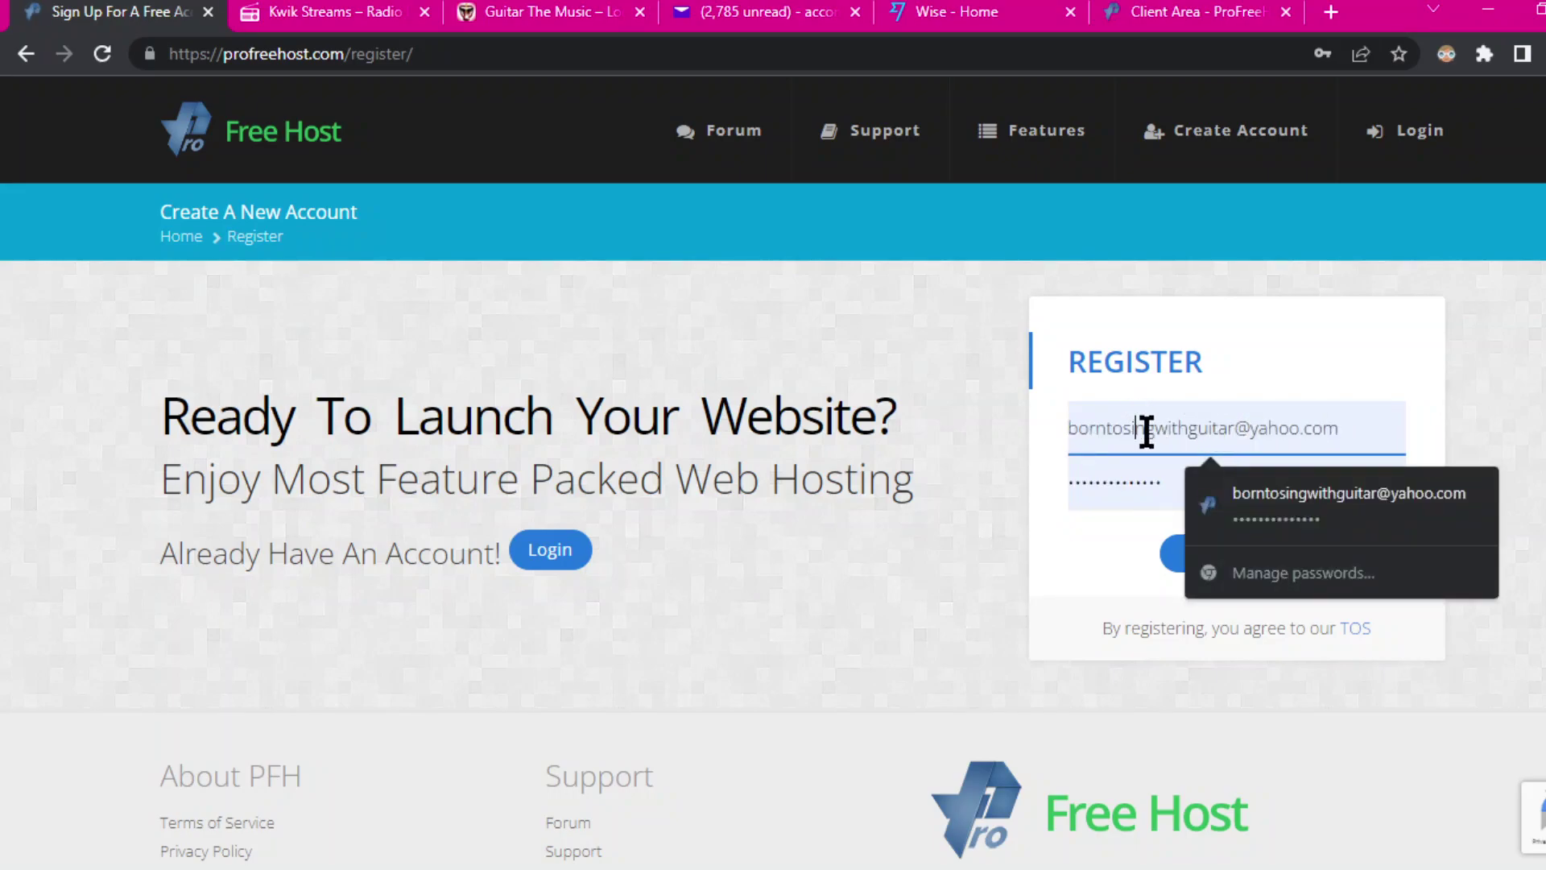
pyautogui.press('Delete')
pyautogui.press('Delete')
pyautogui.press('Delete')
pyautogui.press('Delete')
pyautogui.press('Delete')
pyautogui.press('Delete')
pyautogui.press('Delete')
pyautogui.press('Delete')
pyautogui.press('Delete')
pyautogui.press('Delete')
pyautogui.press('Delete')
pyautogui.press('Delete')
pyautogui.press('Delete')
pyautogui.press('Delete')
pyautogui.press('Delete')
pyautogui.press('Delete')
pyautogui.press('Delete')
pyautogui.press('Delete')
pyautogui.press('Delete')
pyautogui.press('Delete')
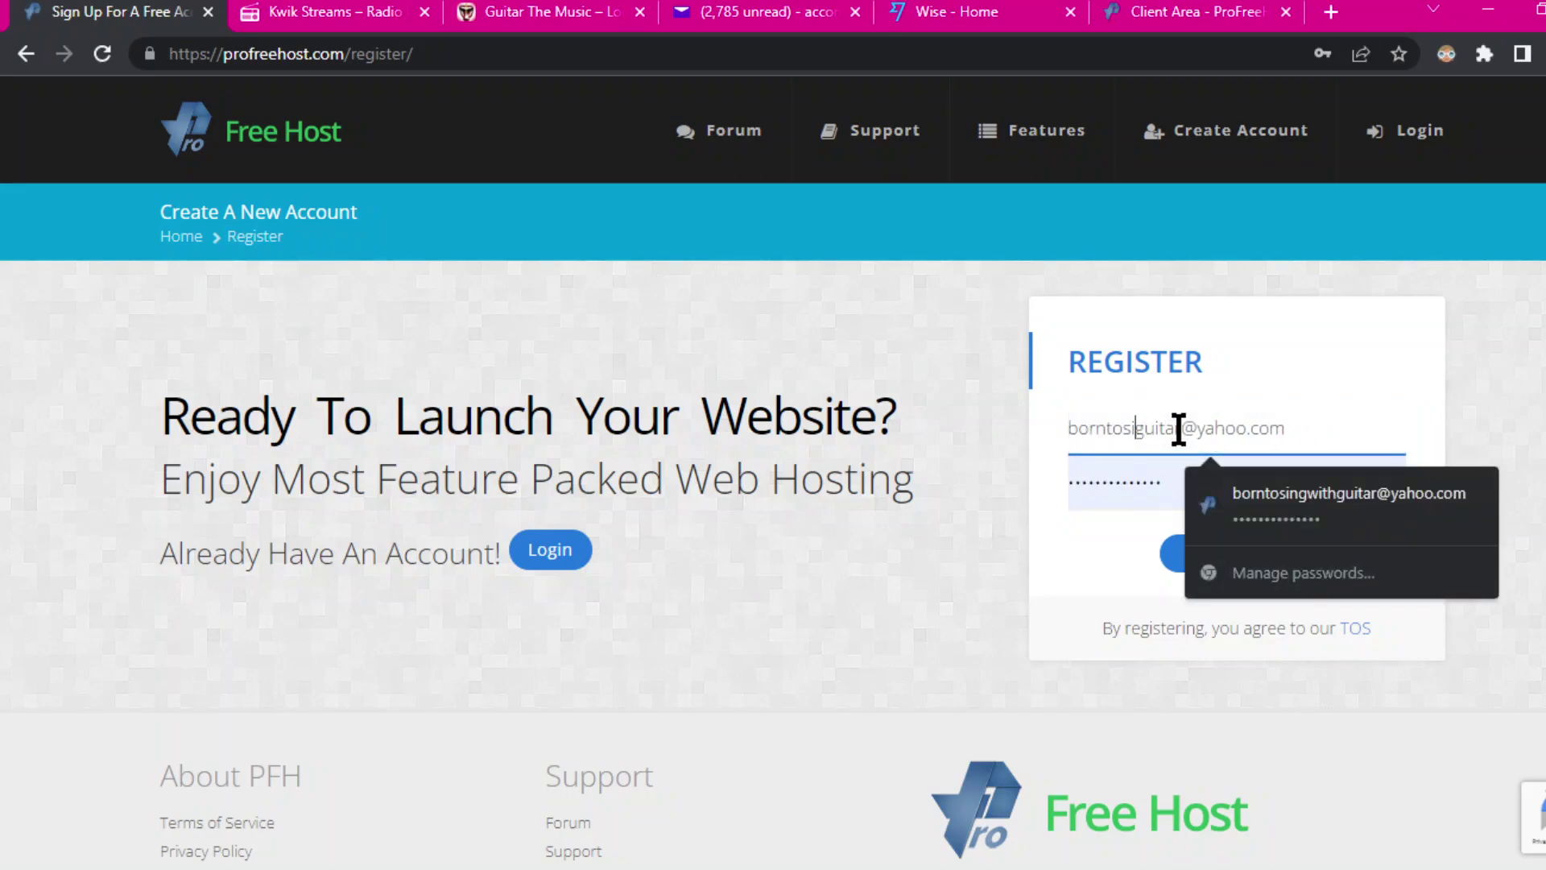
pyautogui.press('BackSpace')
pyautogui.press('BackSpace')
pyautogui.press('BackSpace')
pyautogui.press('BackSpace')
pyautogui.press('BackSpace')
pyautogui.press('BackSpace')
pyautogui.press('BackSpace')
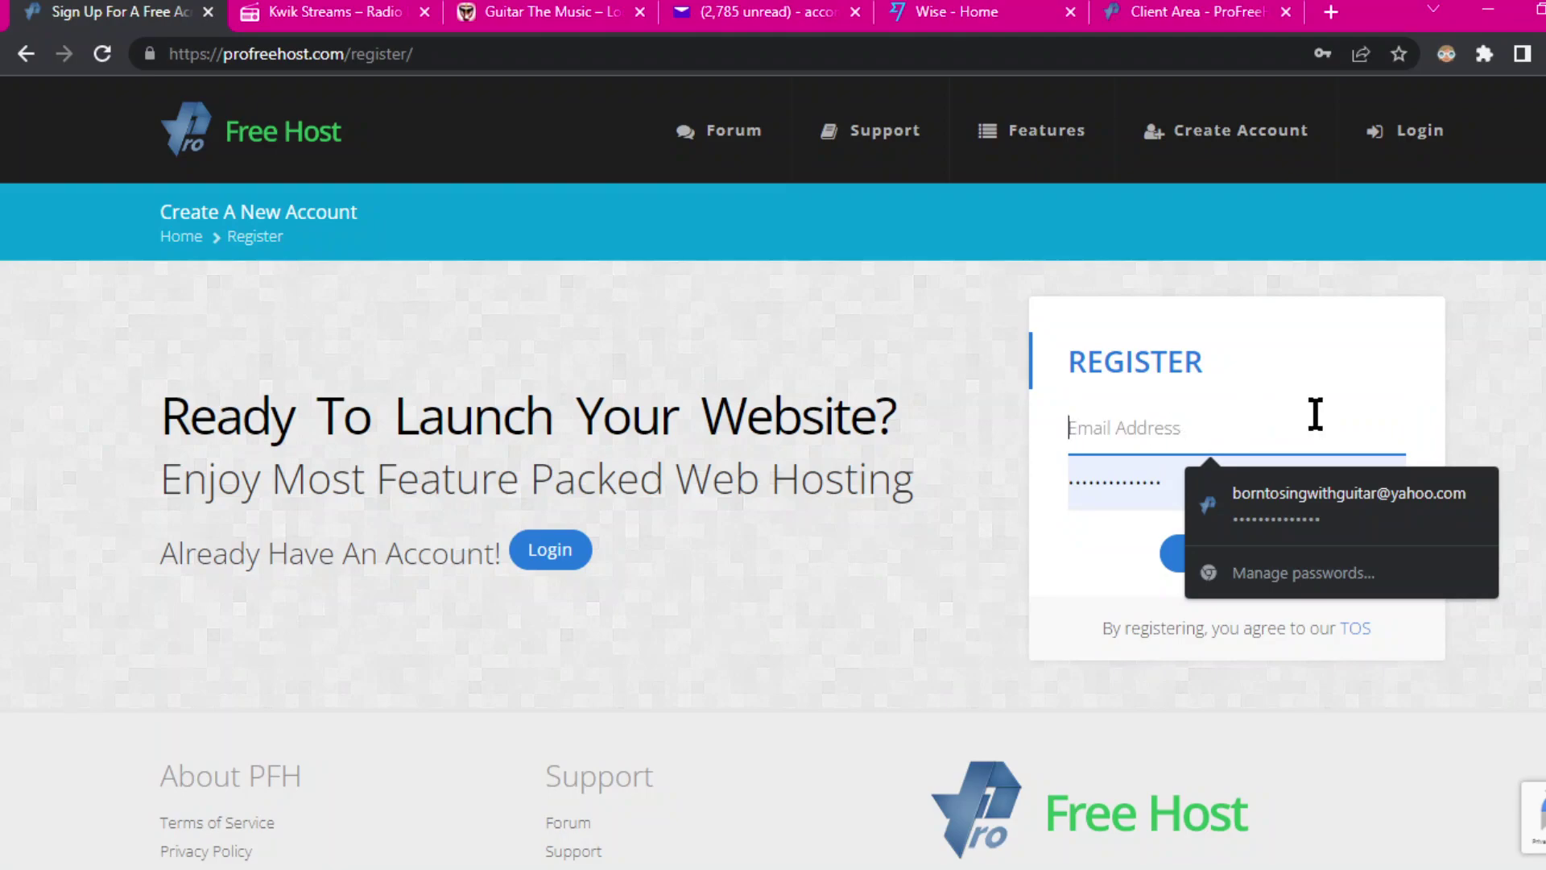
pyautogui.click(1512, 431)
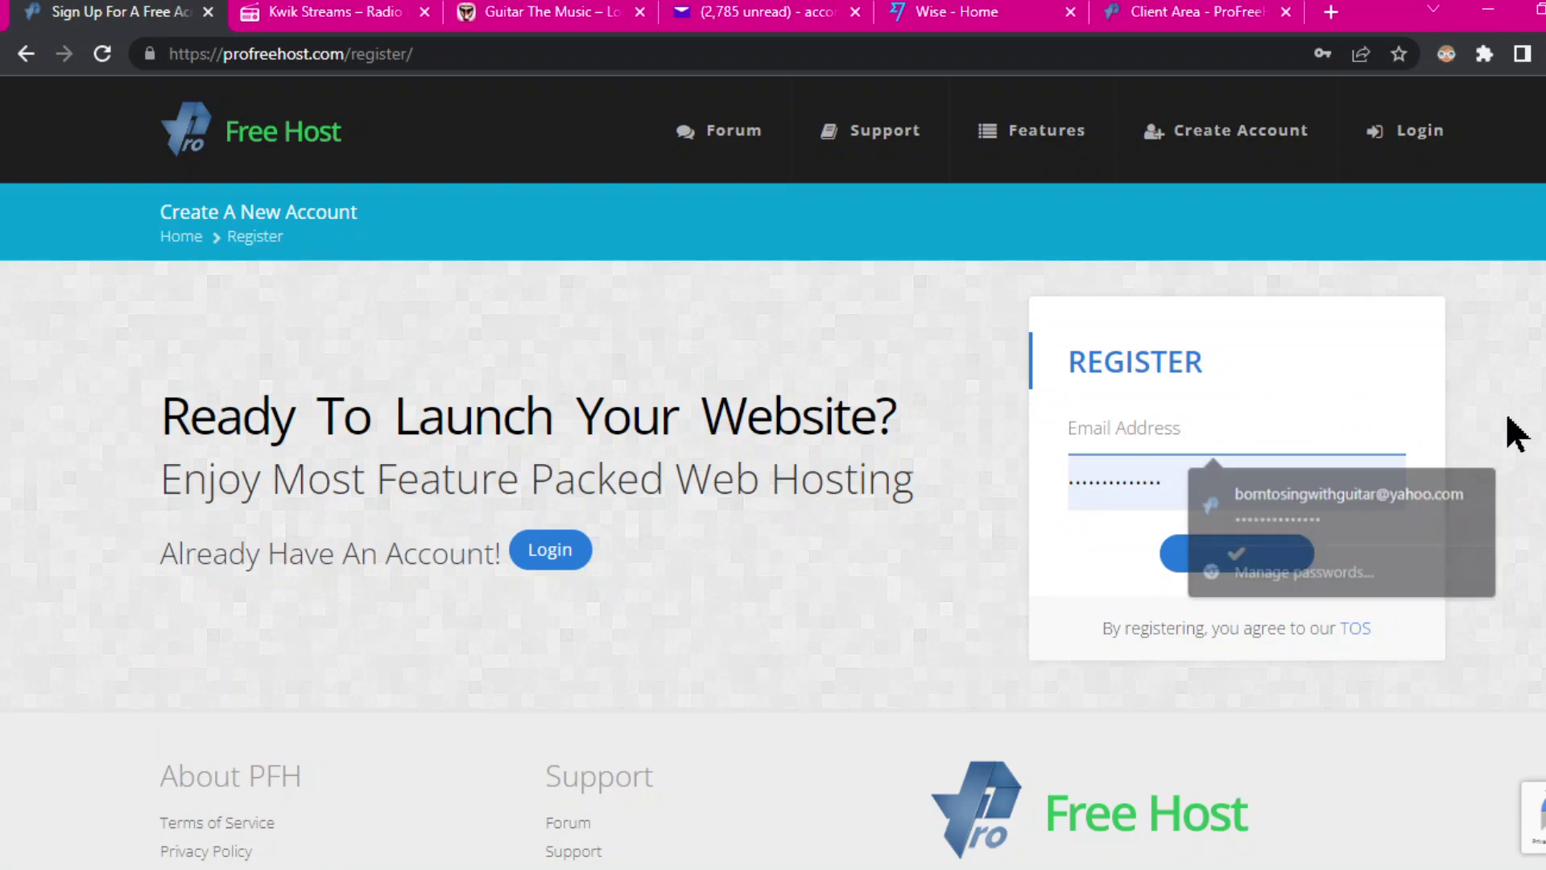
pyautogui.click(1133, 434)
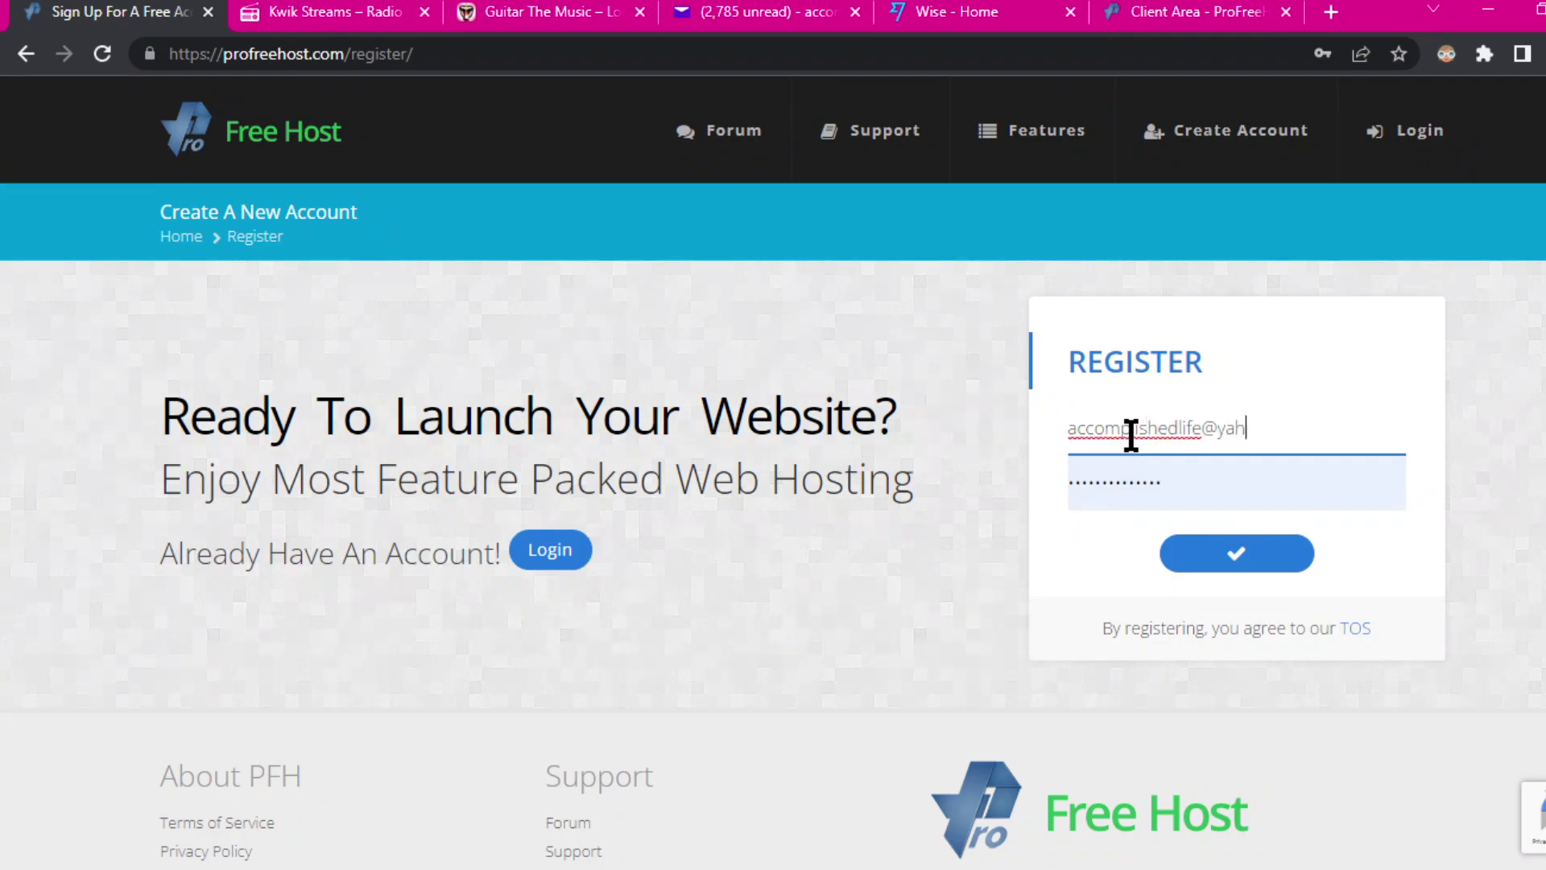
pyautogui.click(1192, 484)
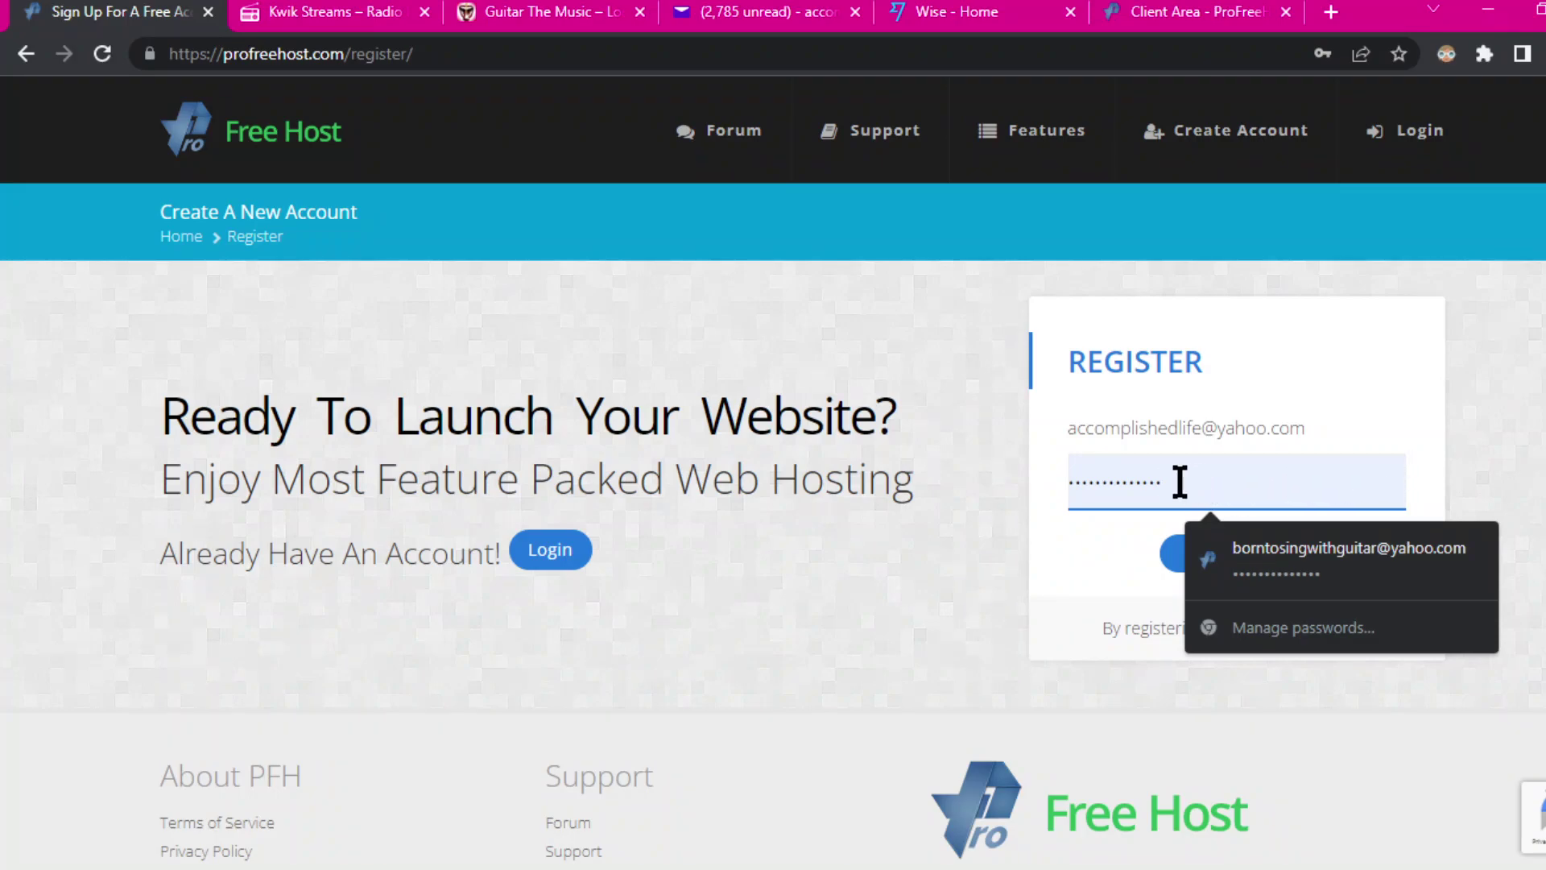
# Step: Replace the prefilled password with the new pasted password and submit the registration
pyautogui.moveTo(1180, 482); pyautogui.dragTo(1069, 481)
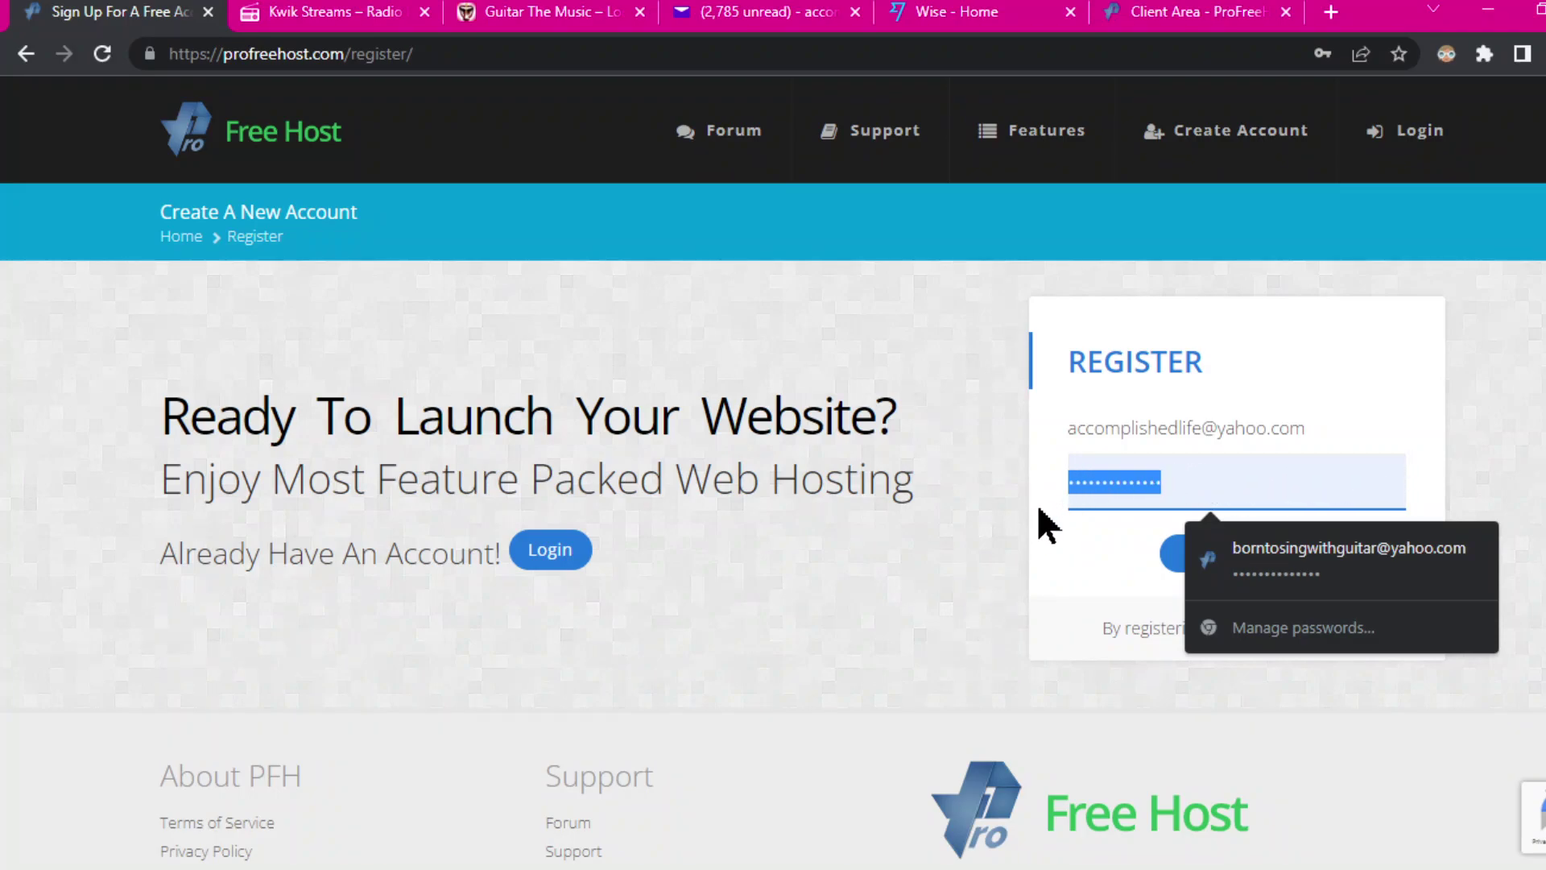
pyautogui.press('BackSpace')
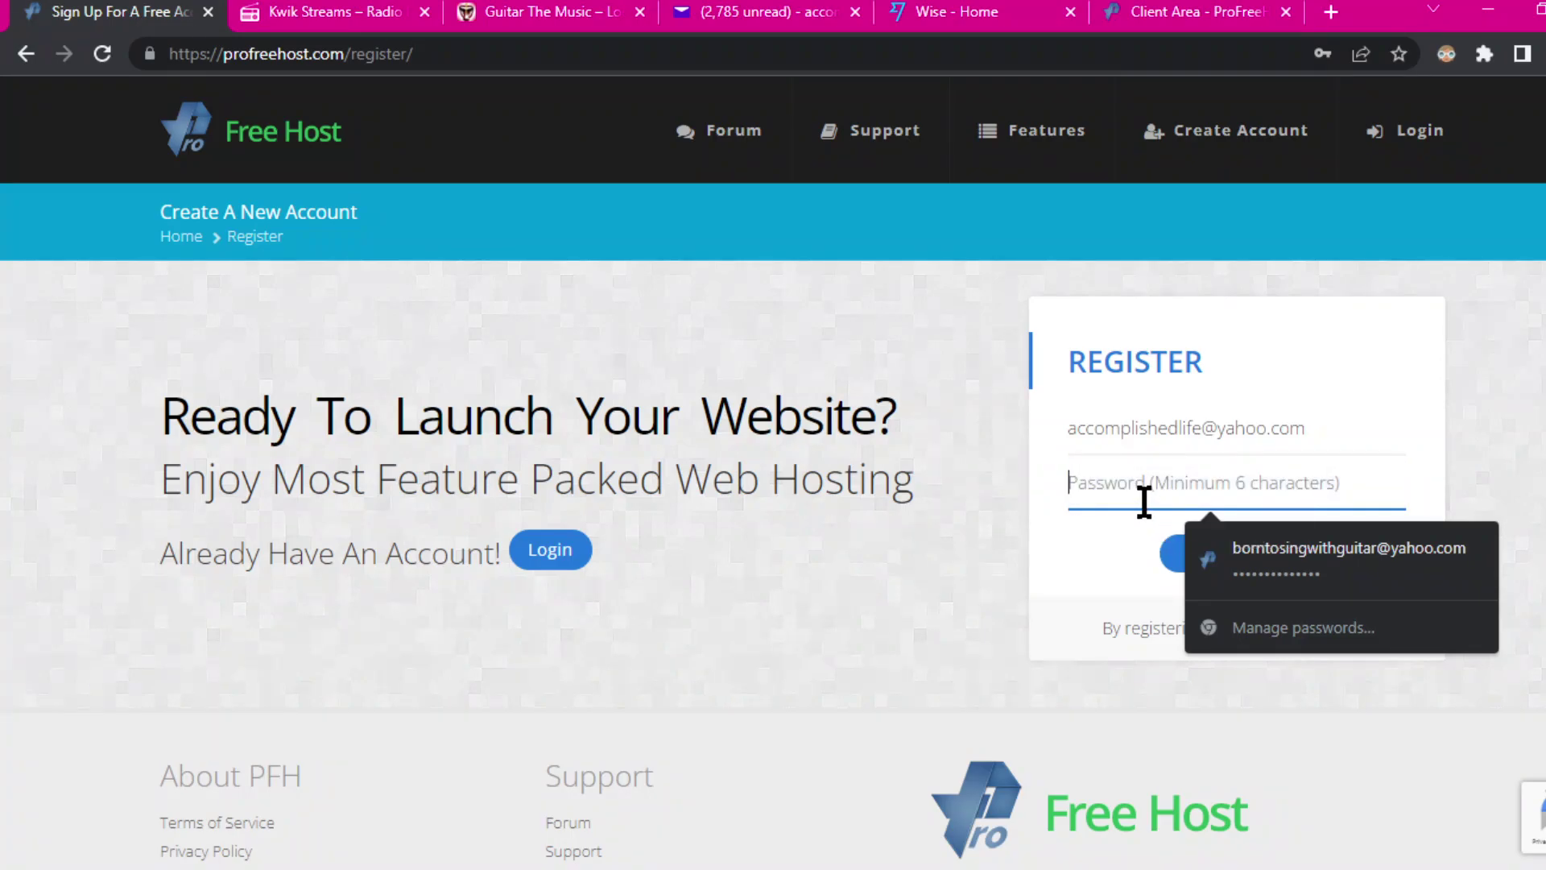
pyautogui.write('a')
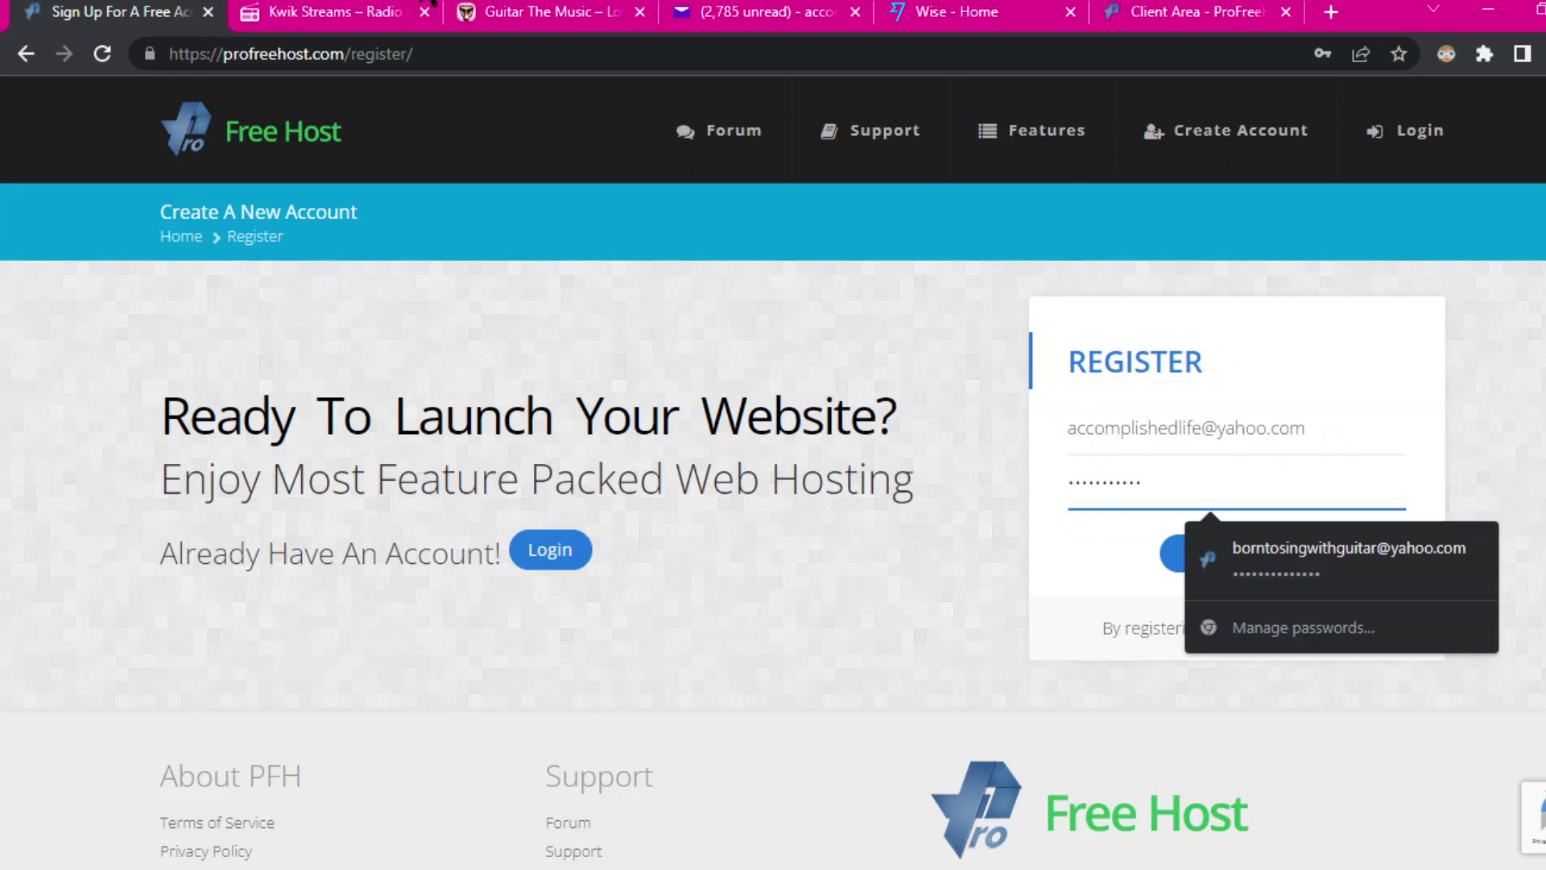
pyautogui.hotkey('alt', 'Tab')
pyautogui.click(418, 534)
pyautogui.click(513, 617)
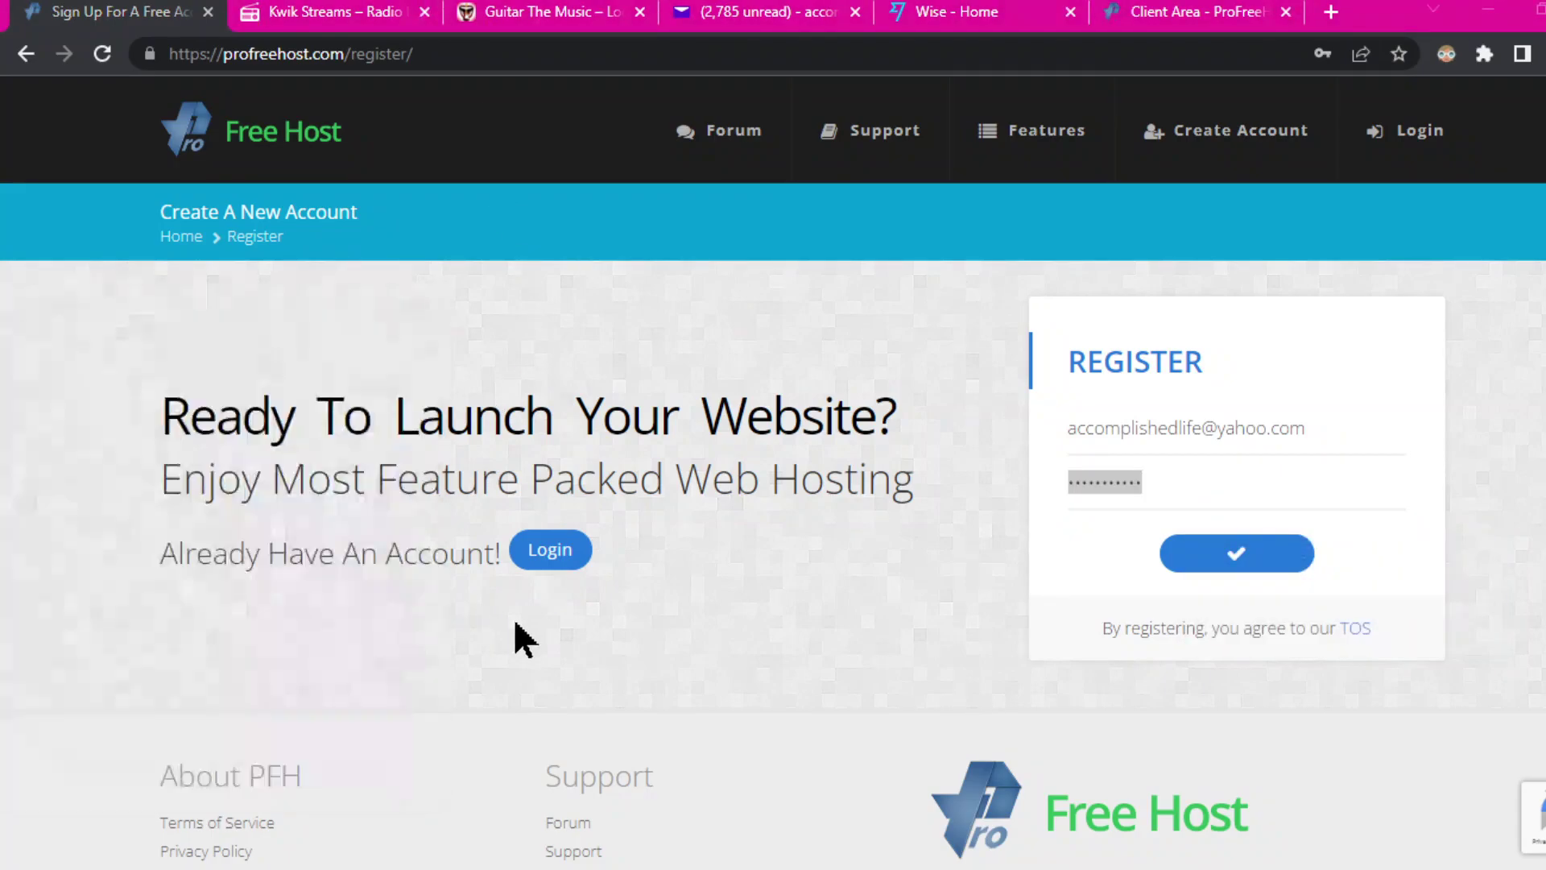
pyautogui.moveTo(1171, 483); pyautogui.dragTo(1047, 496)
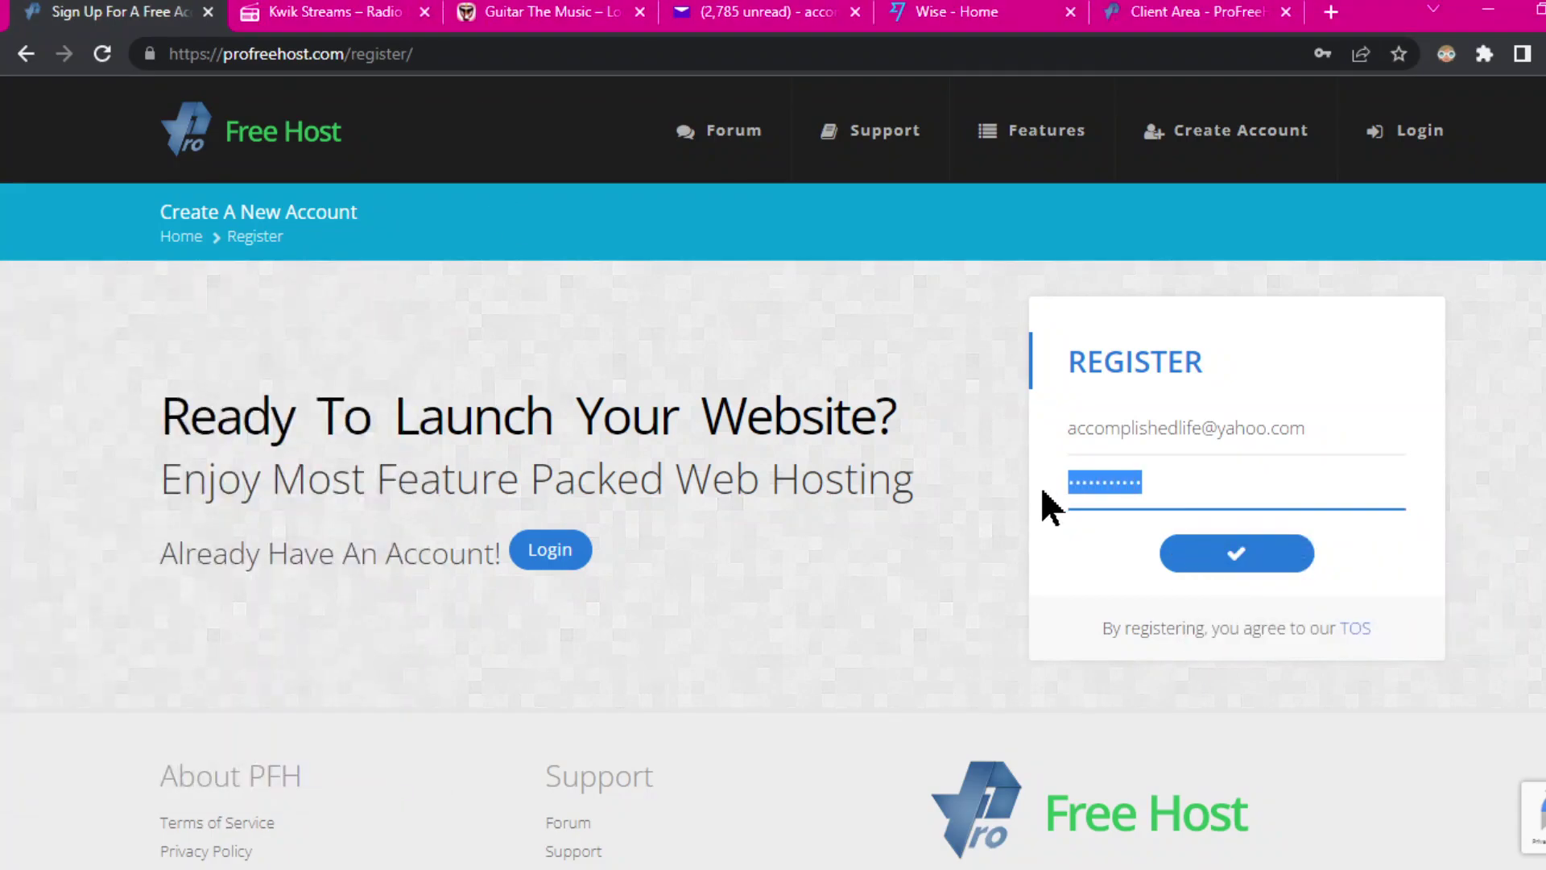
pyautogui.press('BackSpace')
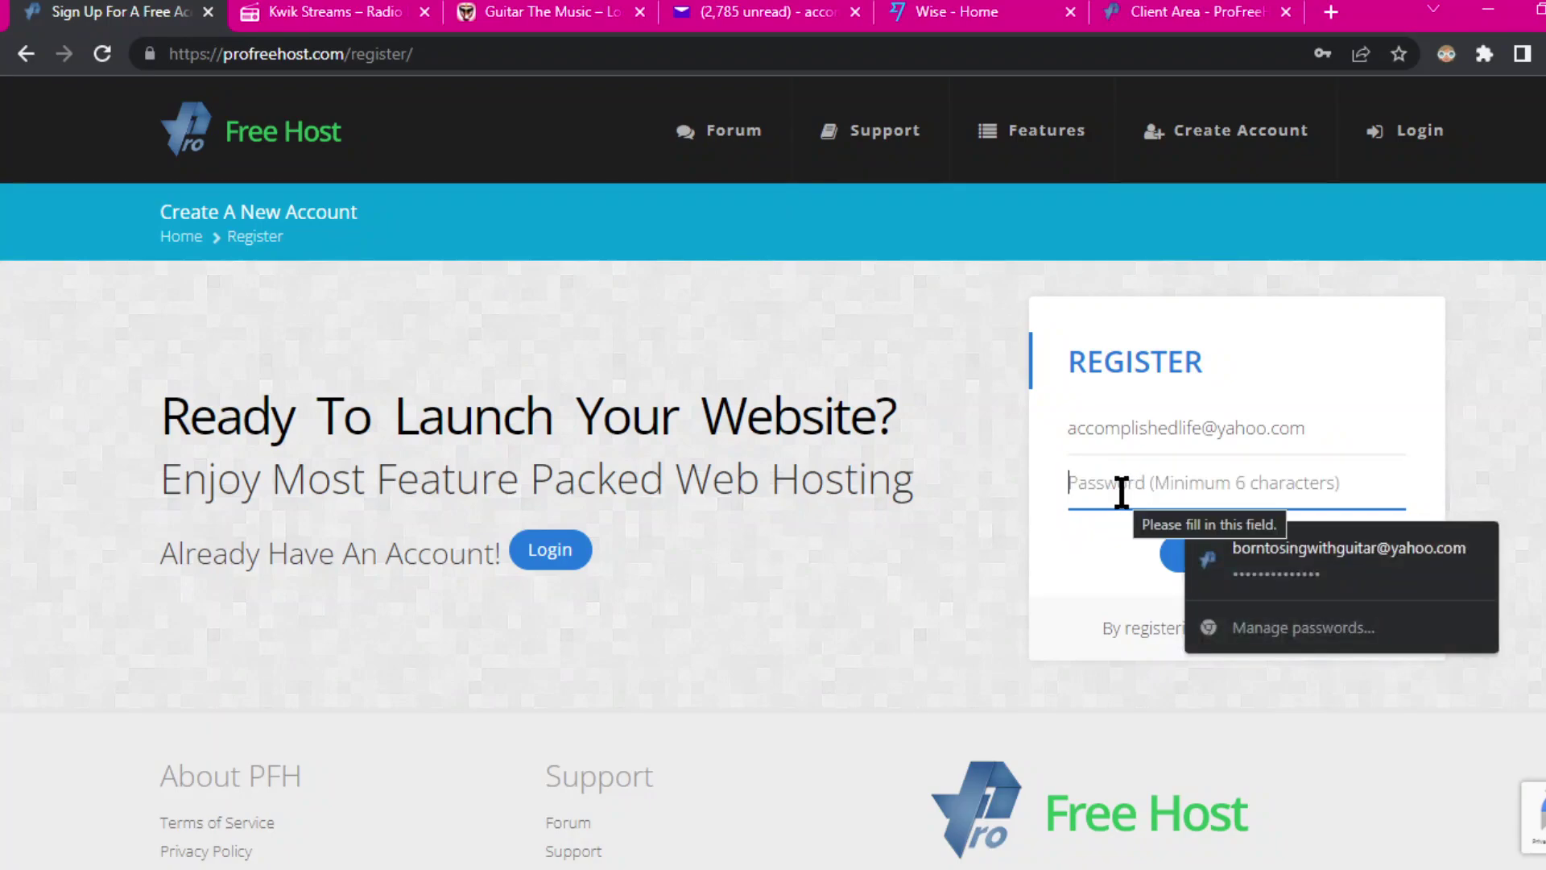
pyautogui.rightClick(1126, 501)
pyautogui.click(1184, 243)
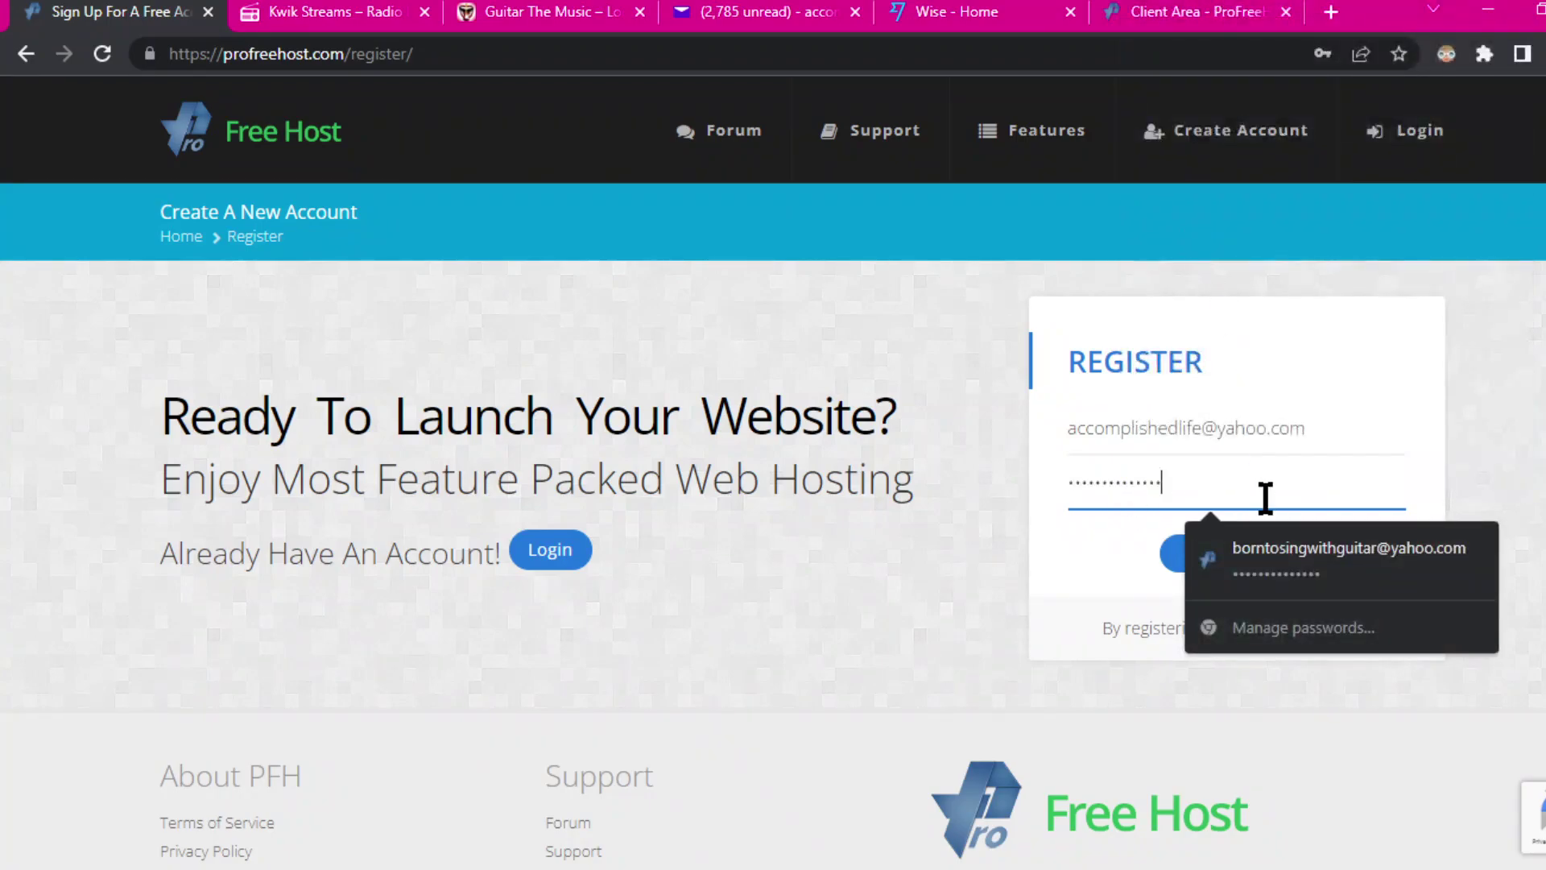
pyautogui.click(1531, 463)
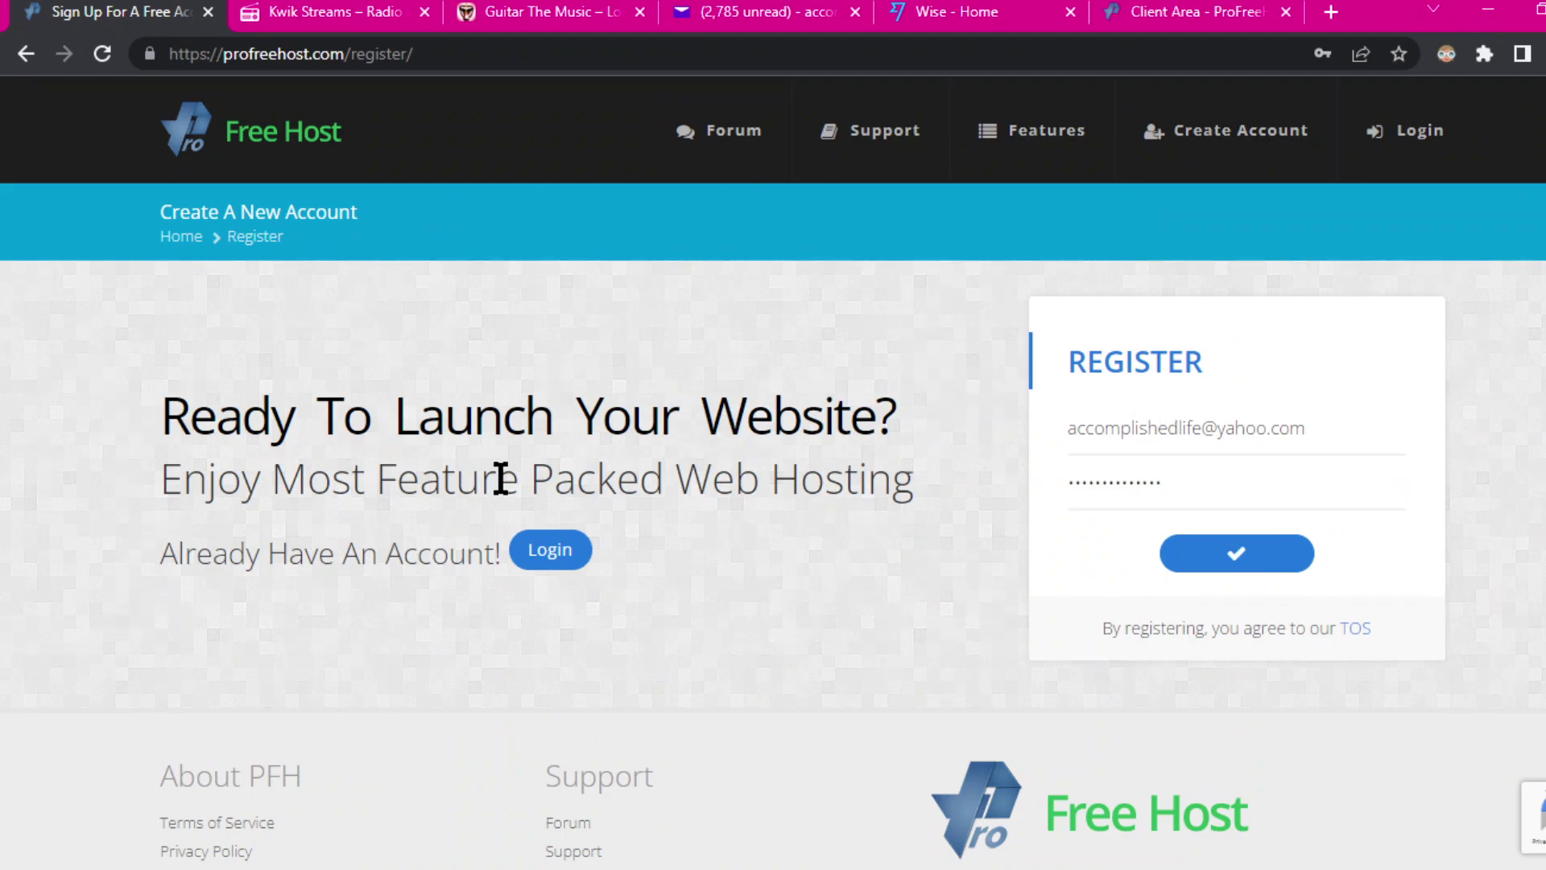
pyautogui.click(1236, 562)
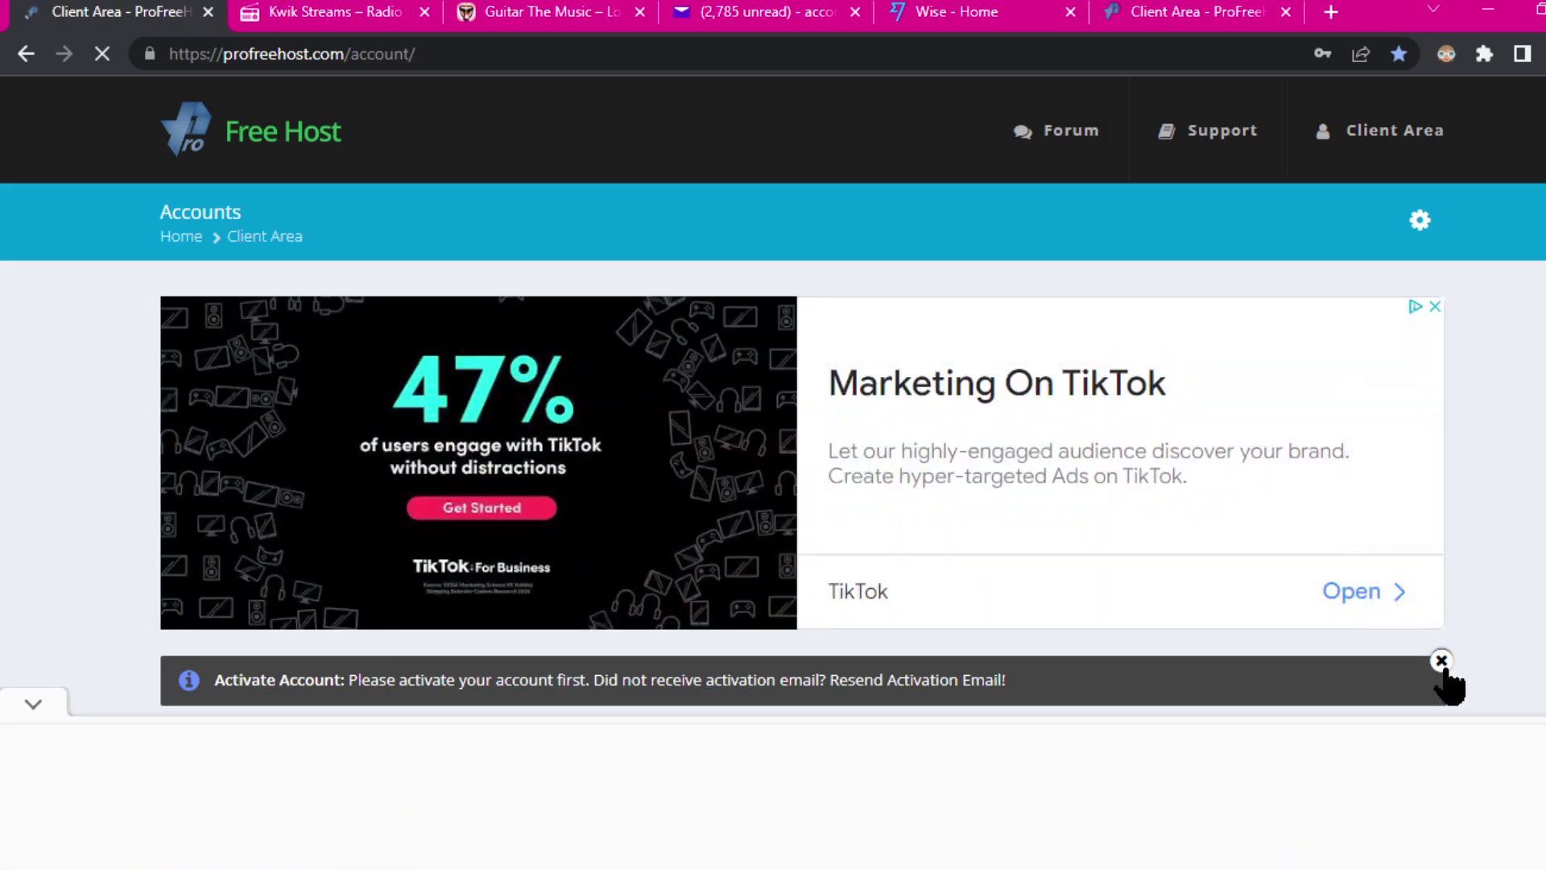
# Step: Save the login password in Chrome and switch to the Yahoo Mail inbox
pyautogui.scroll(-3, 1155, 522)
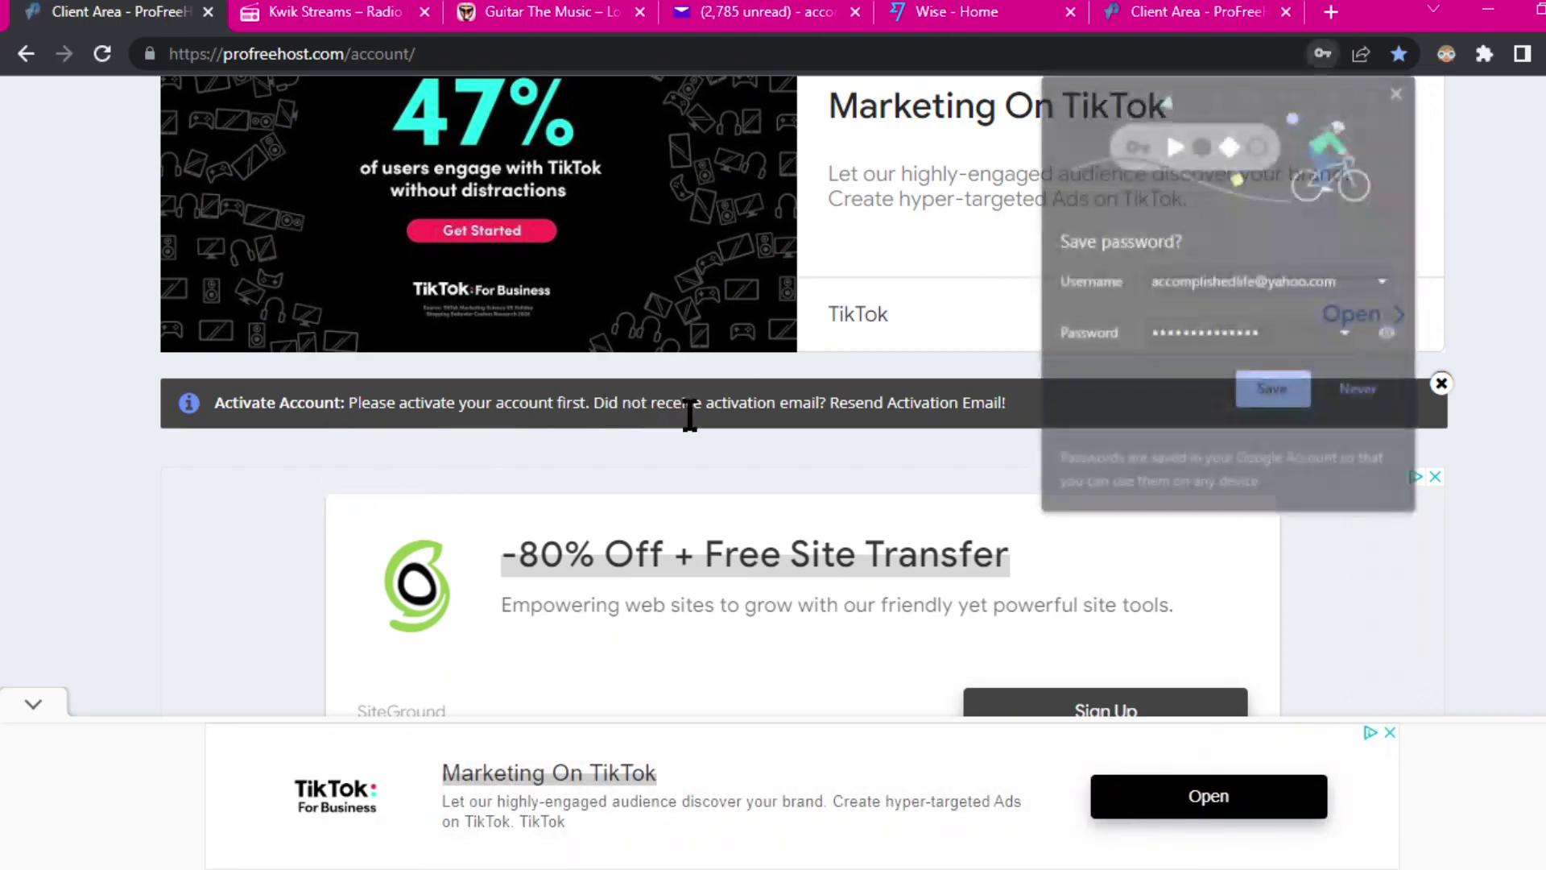
pyautogui.click(1275, 390)
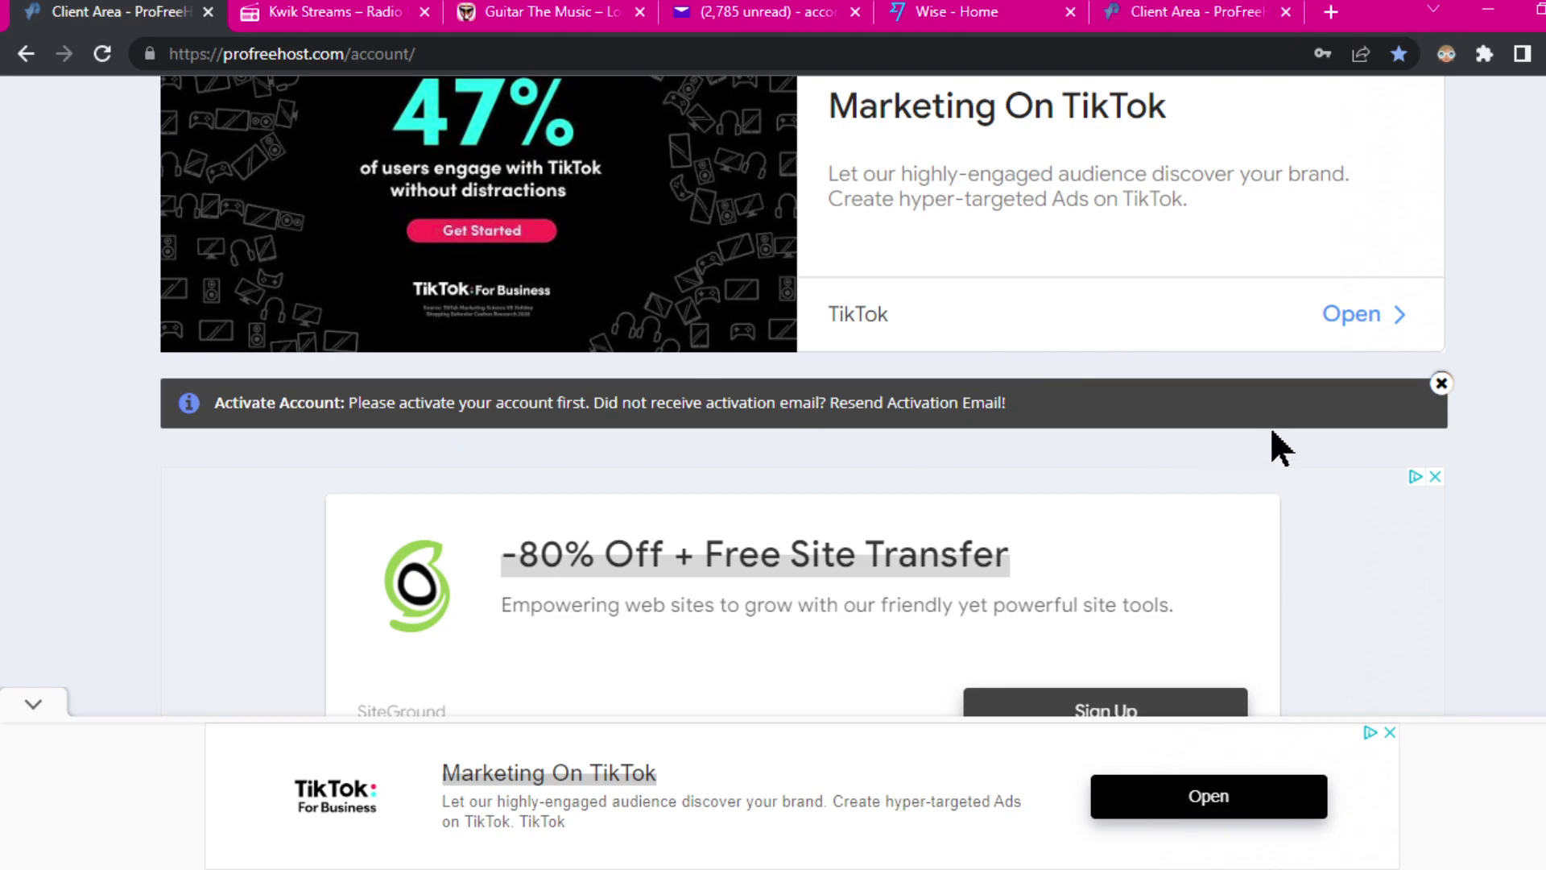
pyautogui.scroll(4, 1322, 418)
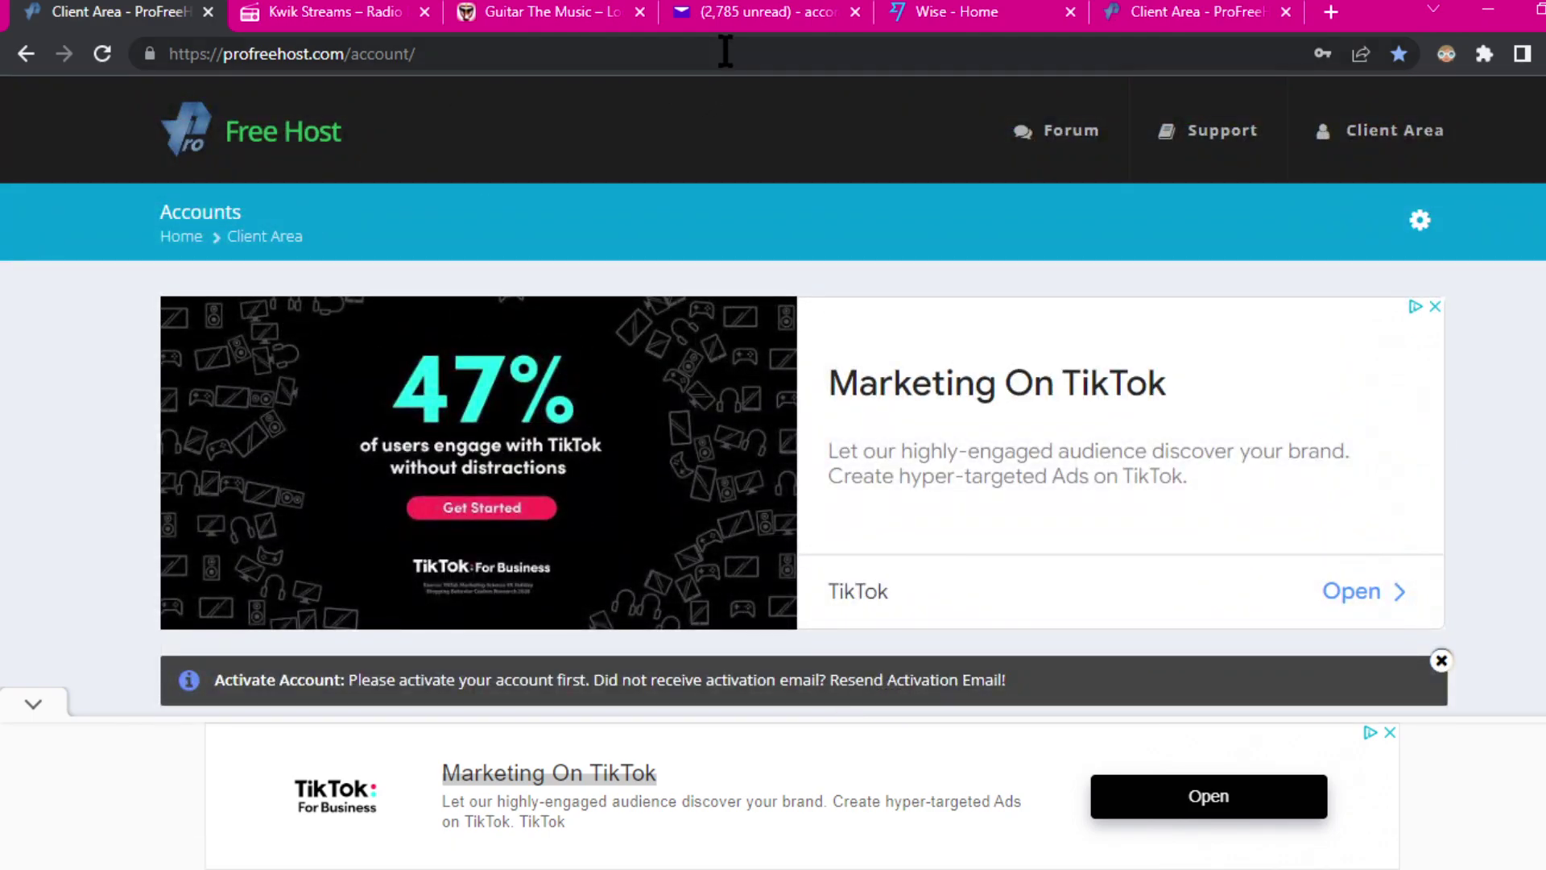
pyautogui.click(738, 16)
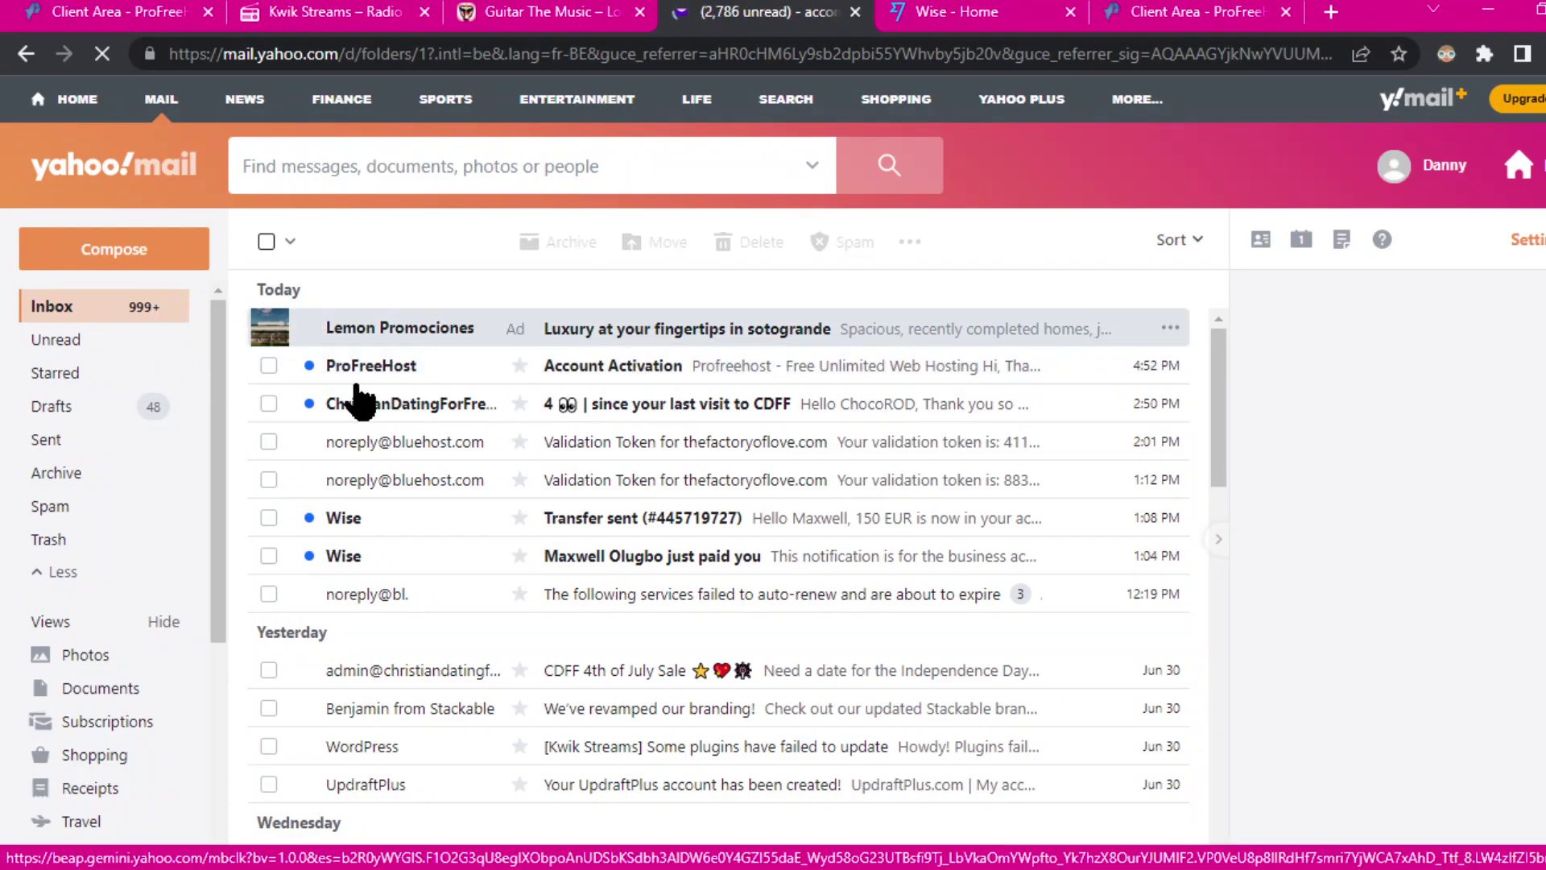
# Step: Open ProFreeHost's Account Activation e-mail and use its Activate Account button
pyautogui.click(612, 385)
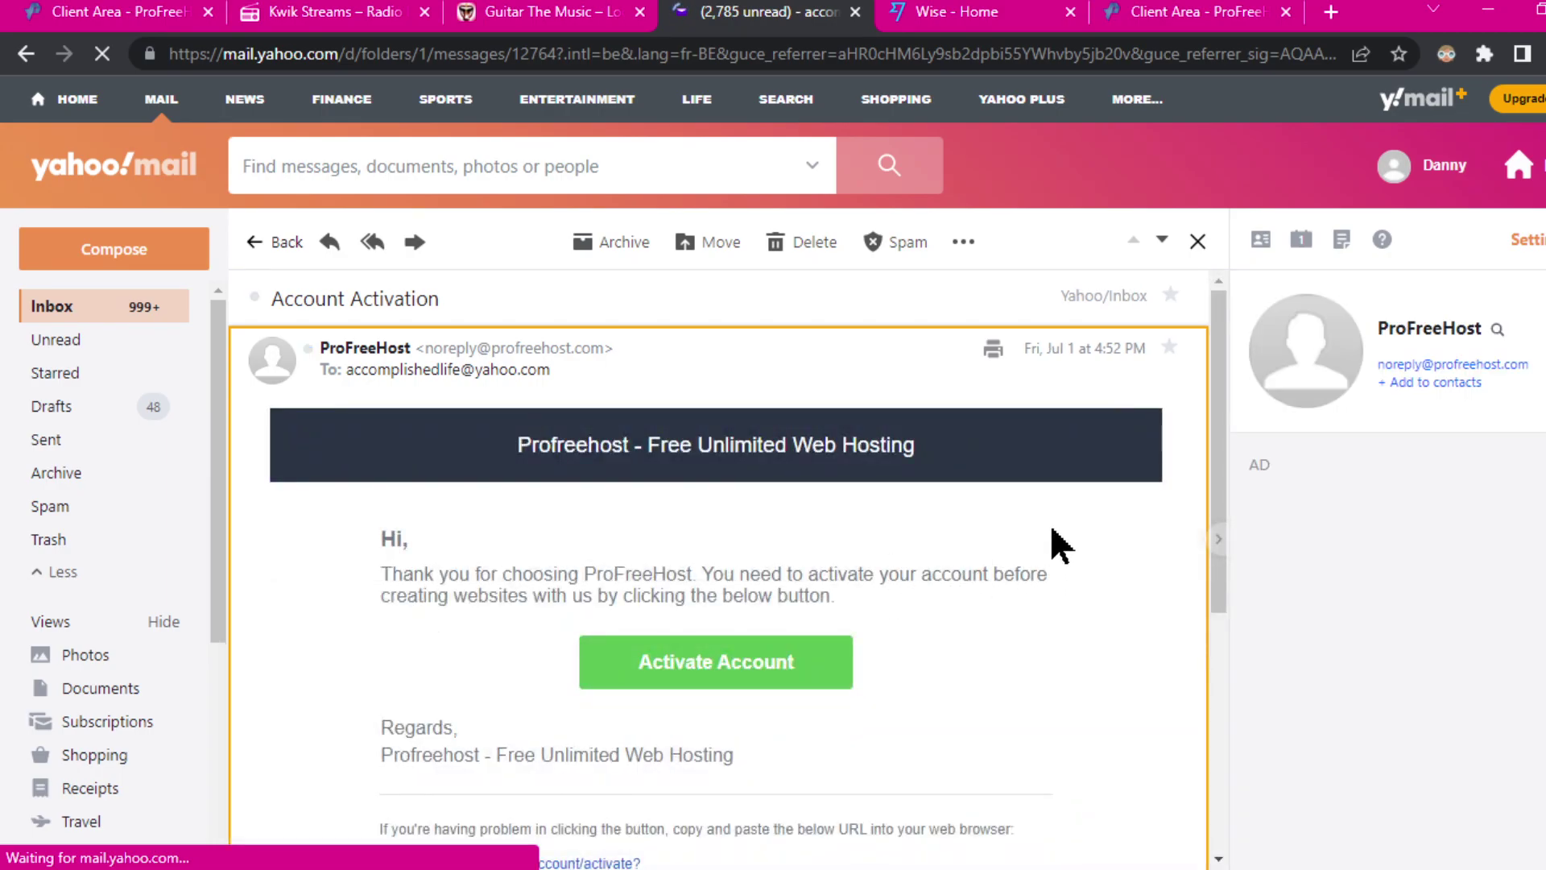
pyautogui.scroll(-3, 1079, 526)
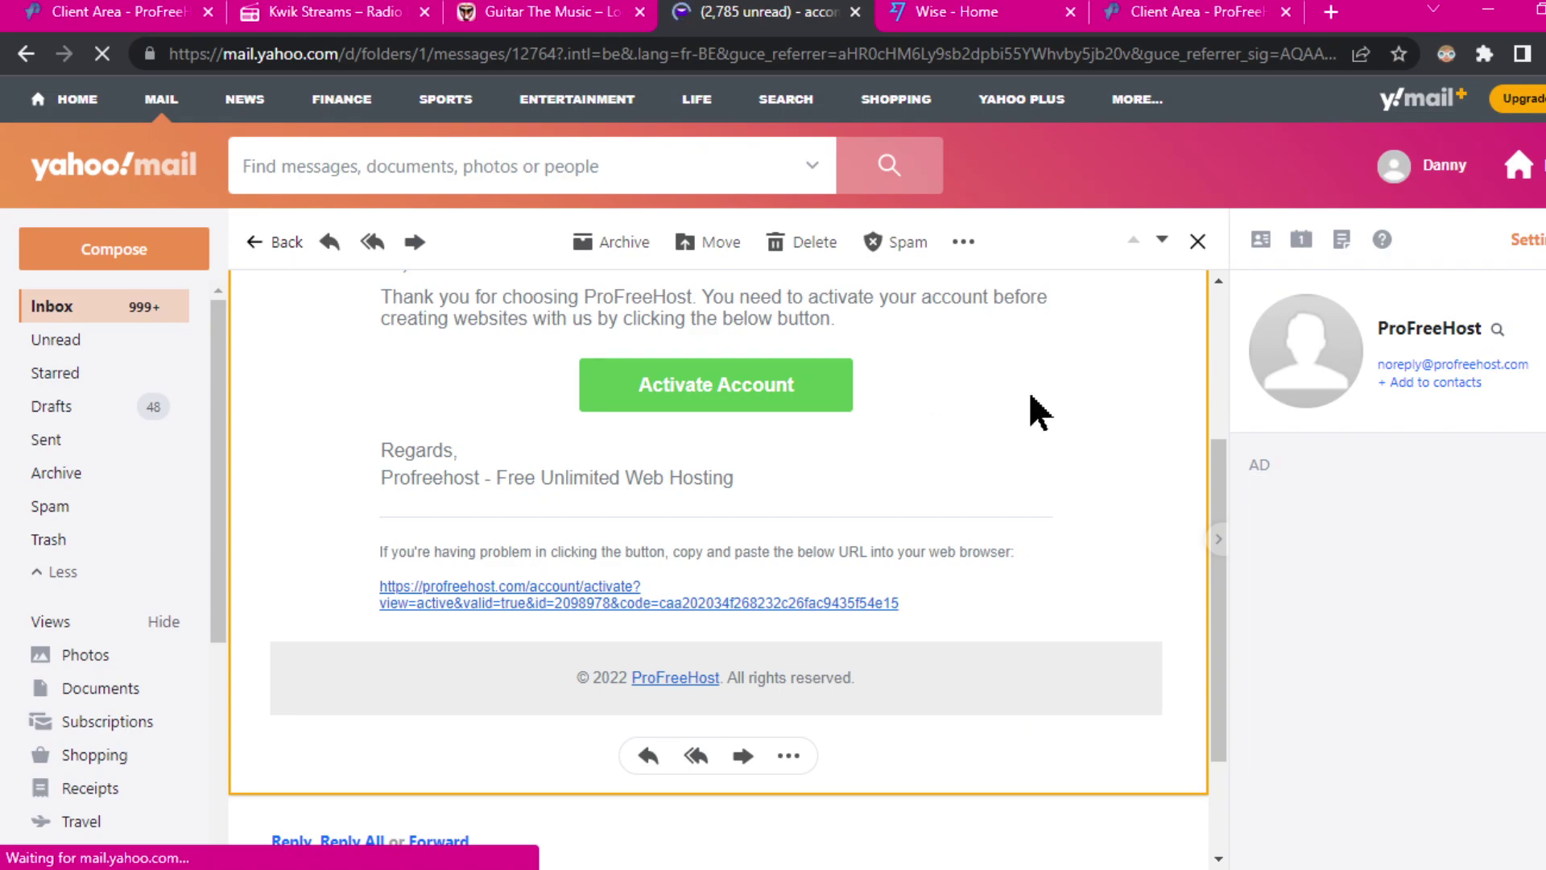
pyautogui.scroll(3, 1027, 390)
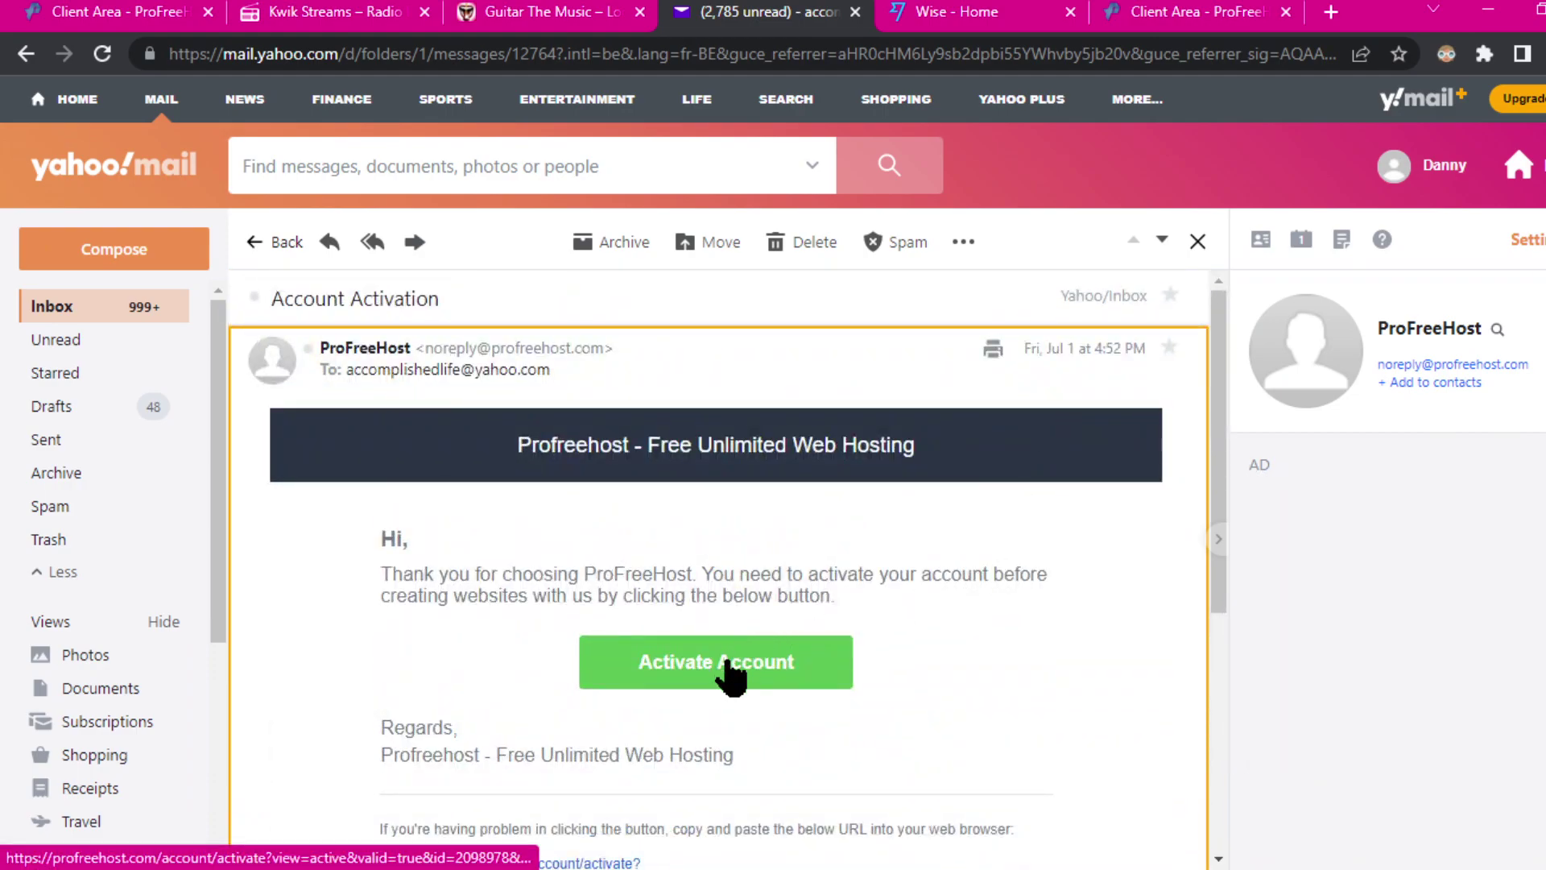
pyautogui.click(729, 669)
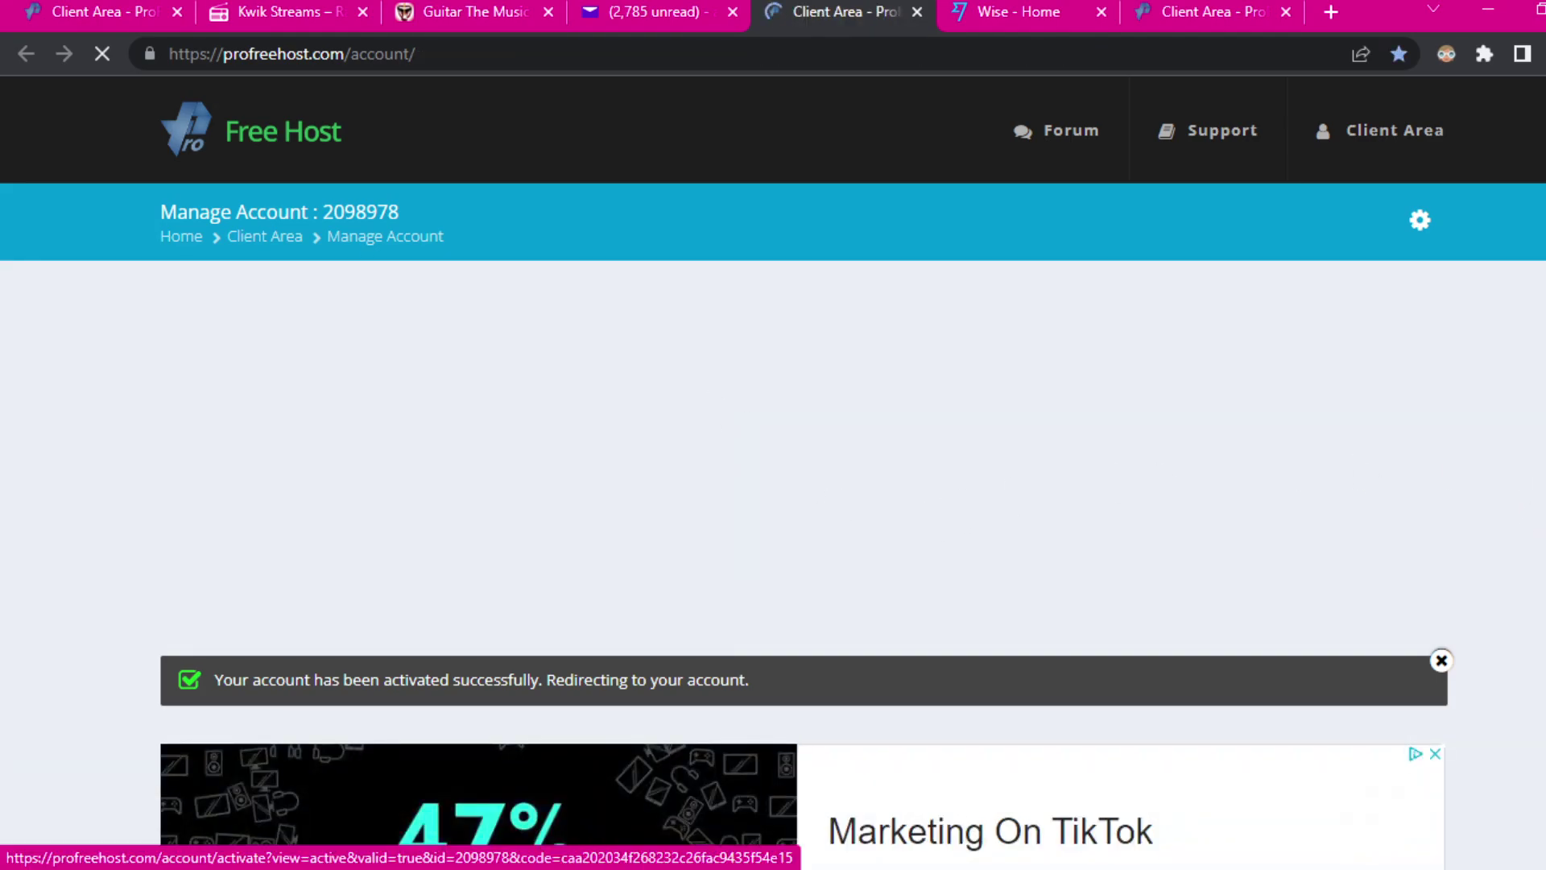
# Step: After the activation redirect, scroll the empty Accounts page and choose Create New Account
pyautogui.scroll(-3, 1542, 475)
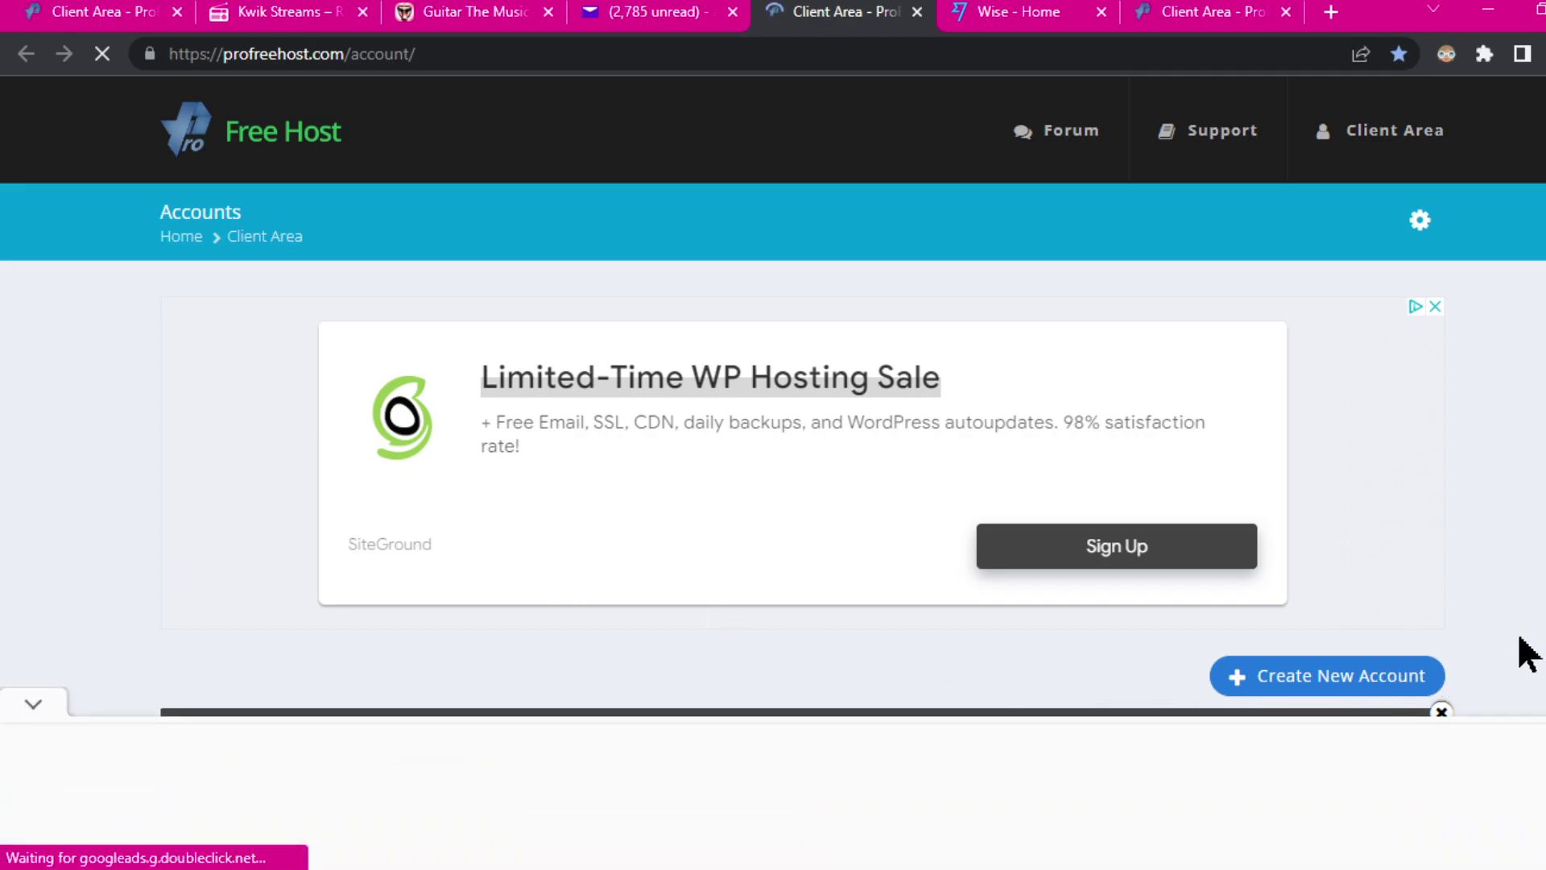
pyautogui.scroll(-3, 1523, 652)
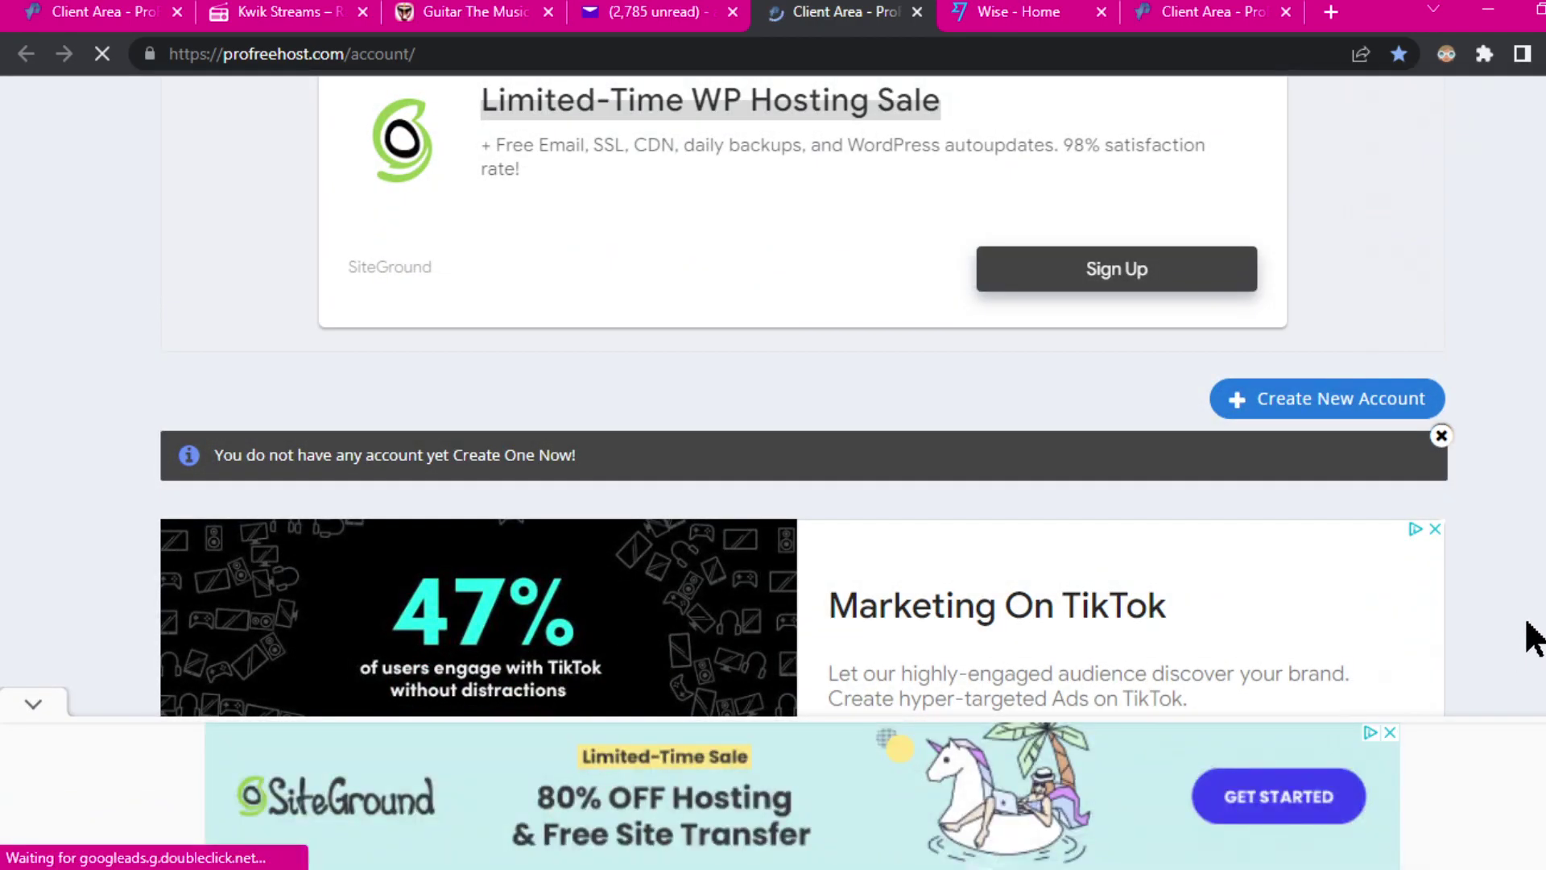
pyautogui.scroll(-6, 1534, 637)
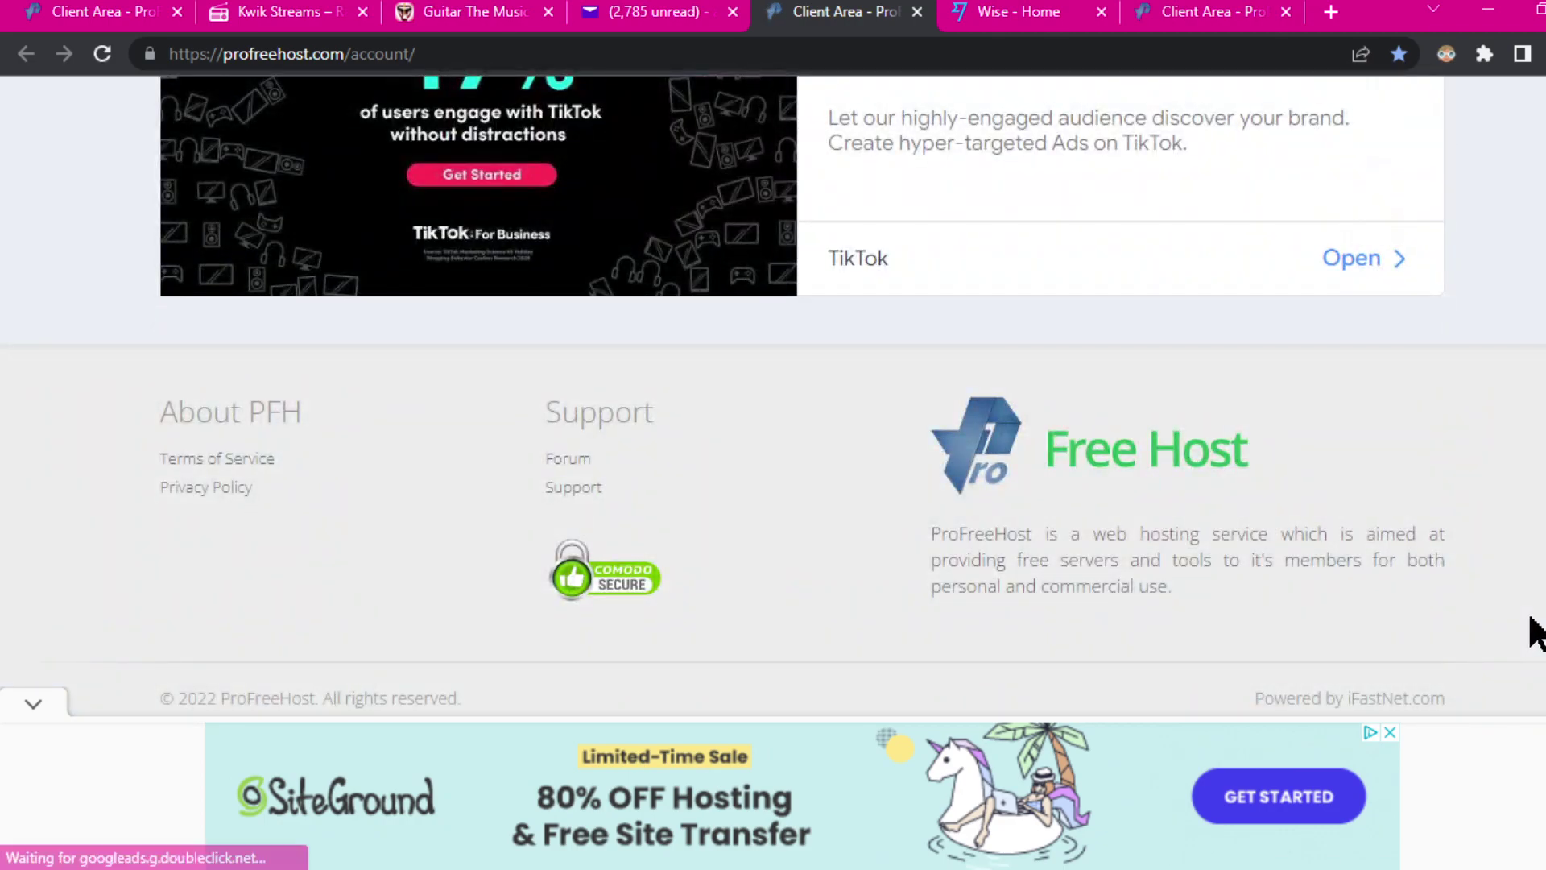
pyautogui.scroll(10, 1534, 632)
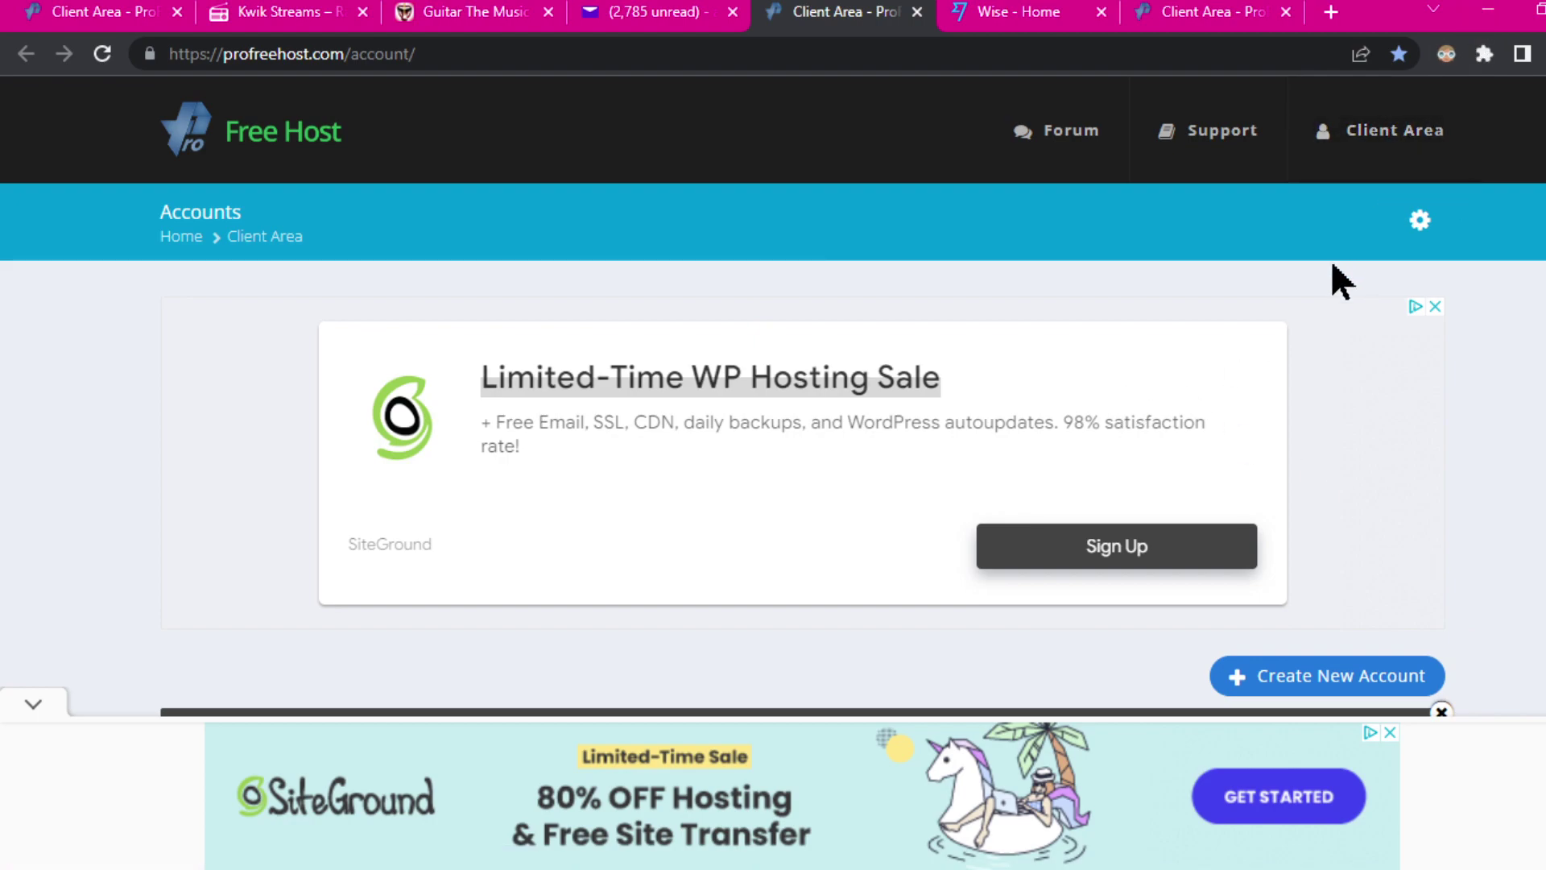
pyautogui.click(1310, 685)
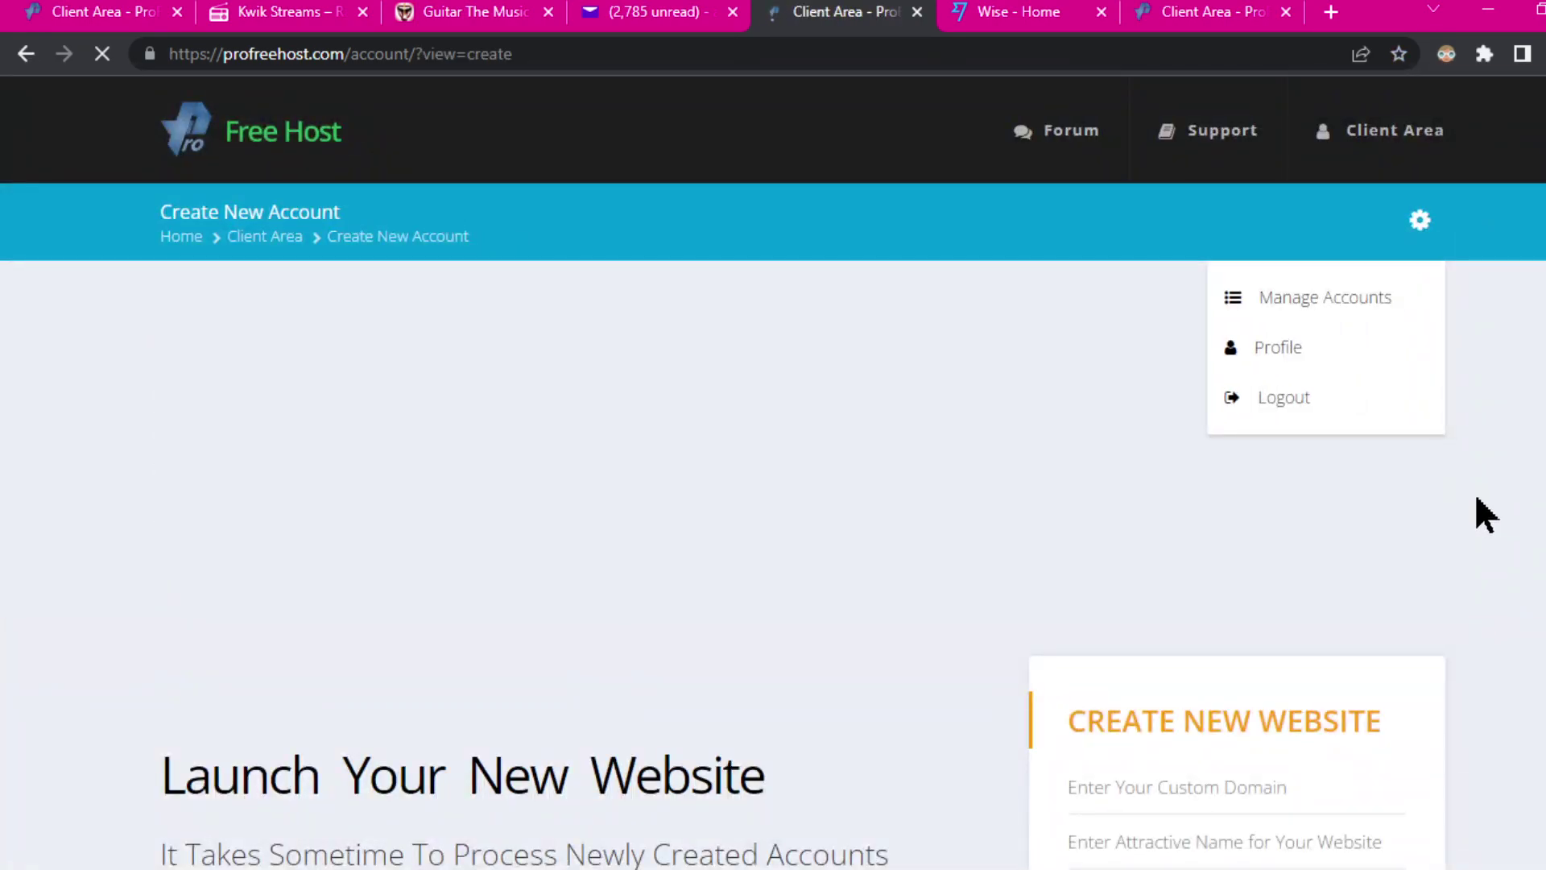
# Step: Keep unaux.com as the free domain in the Create New Website form, then open a new browser tab
pyautogui.scroll(-3, 1529, 498)
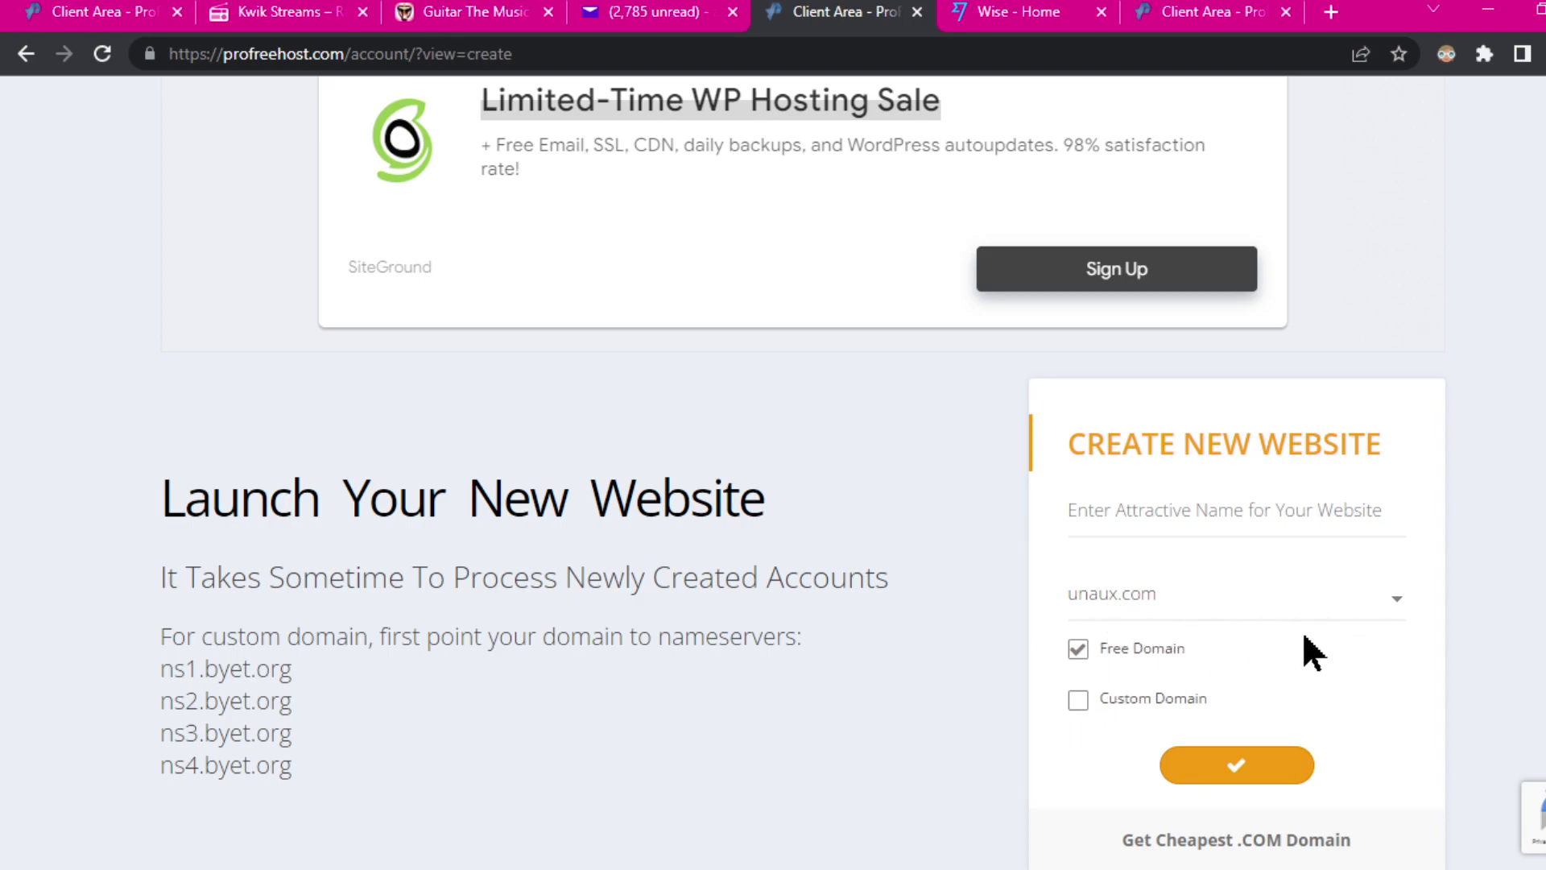
pyautogui.click(1395, 602)
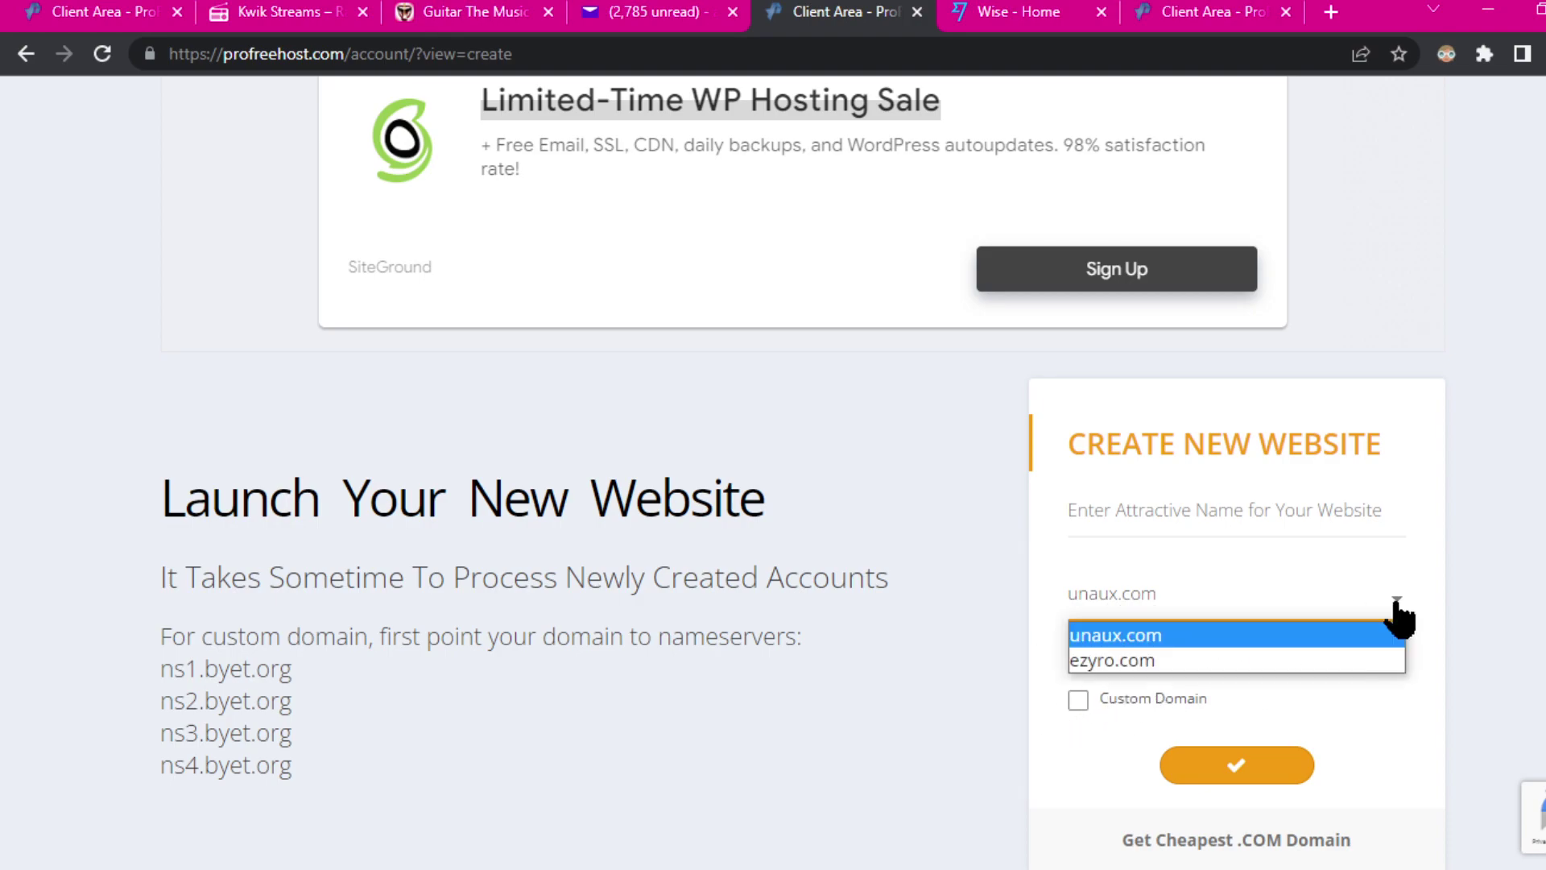
pyautogui.click(1482, 555)
pyautogui.click(1152, 512)
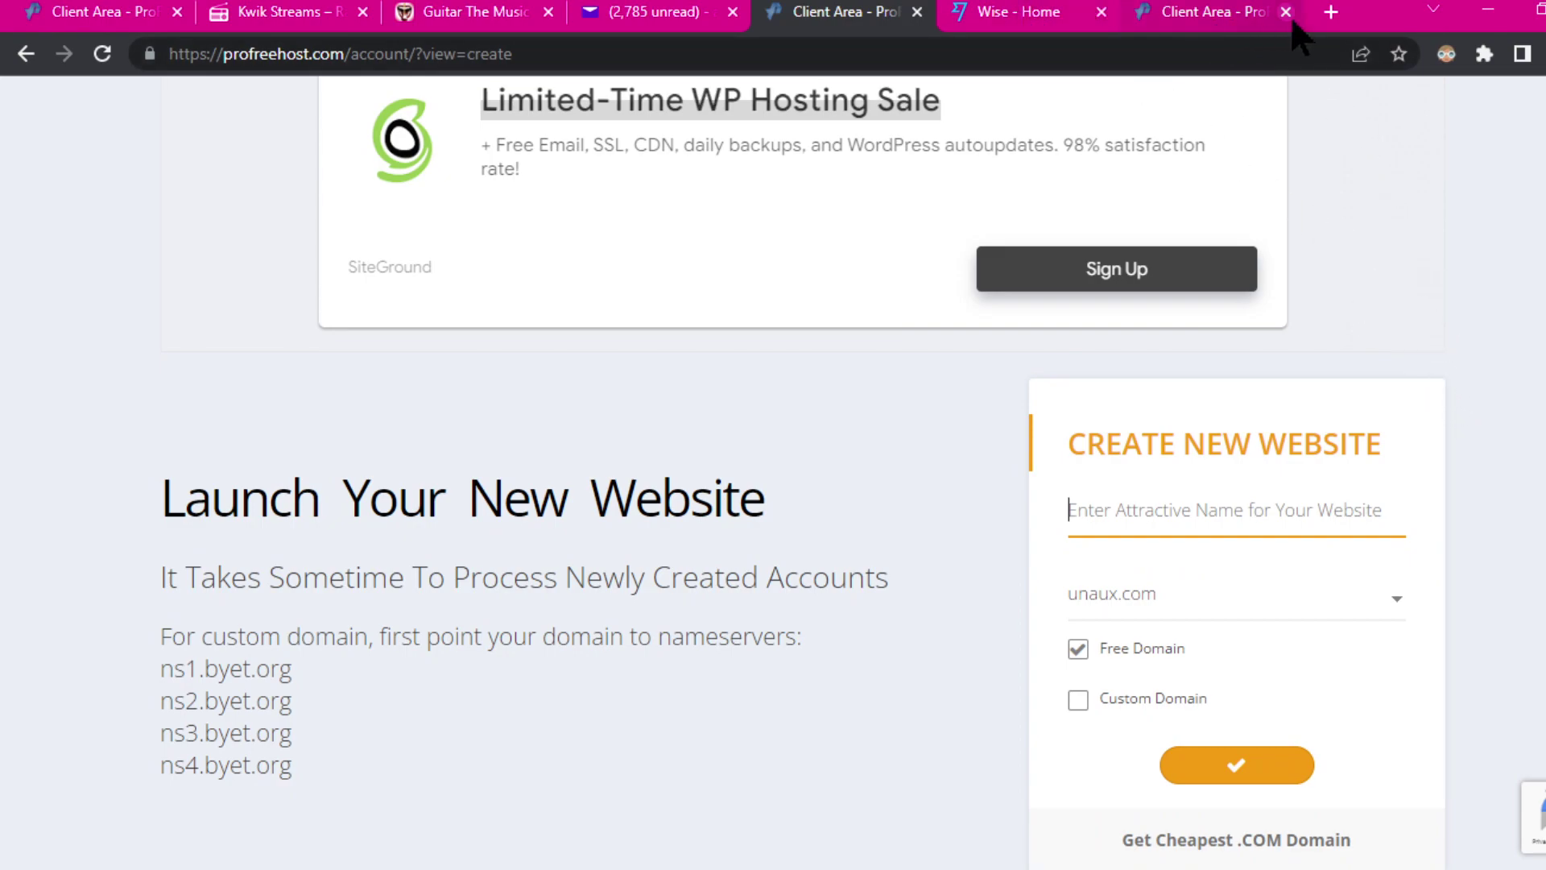
pyautogui.click(1331, 13)
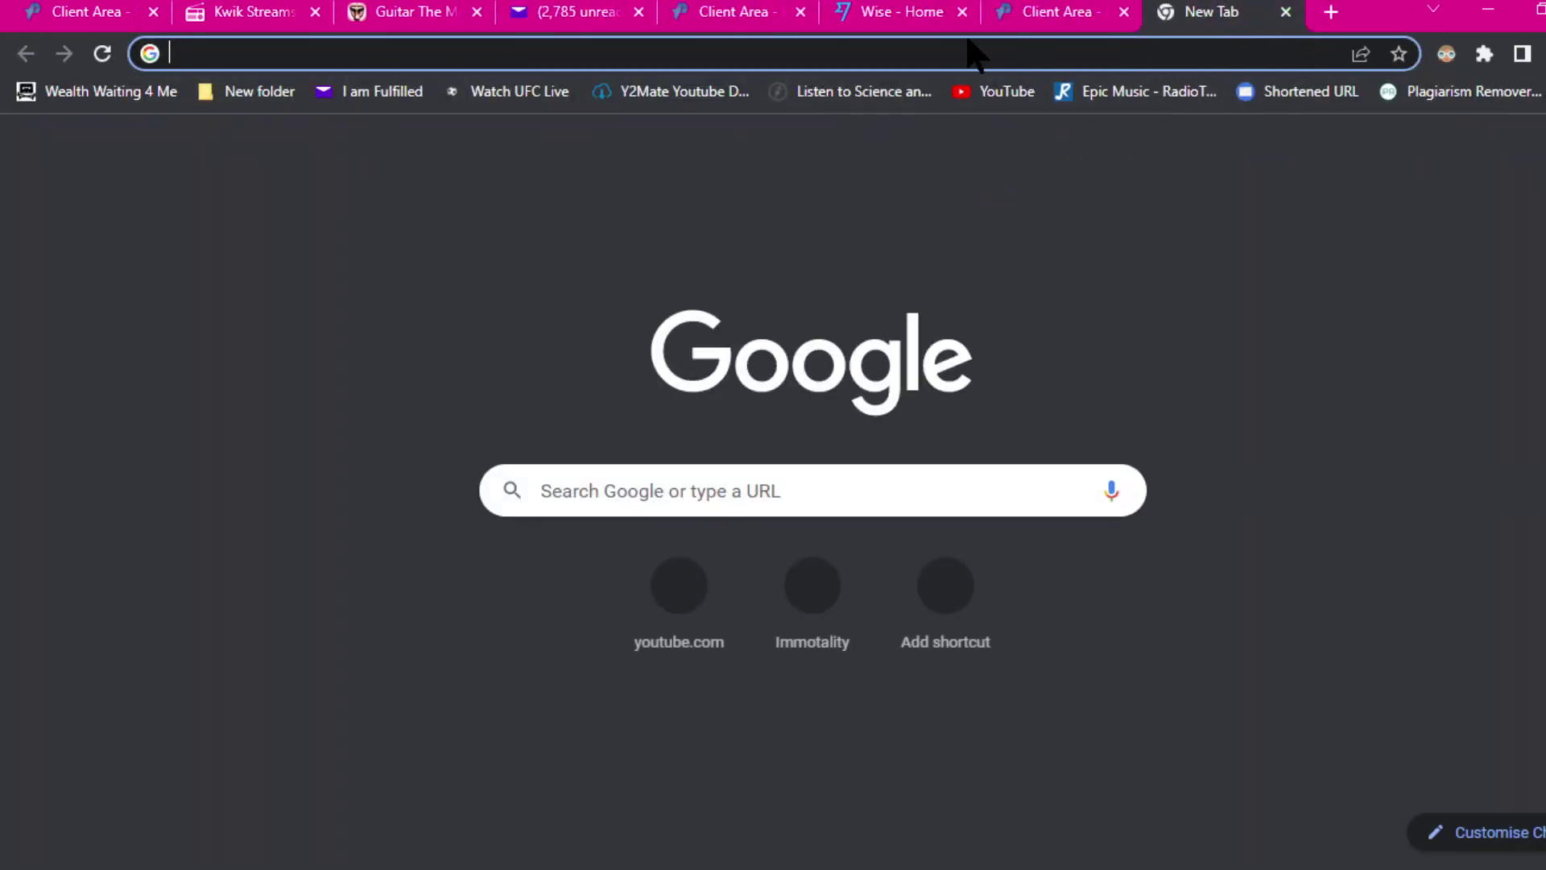
# Step: Check the old client-area tab listing three sites, close it, and return to the Create New Website form
pyautogui.click(1061, 16)
pyautogui.scroll(-3, 1353, 483)
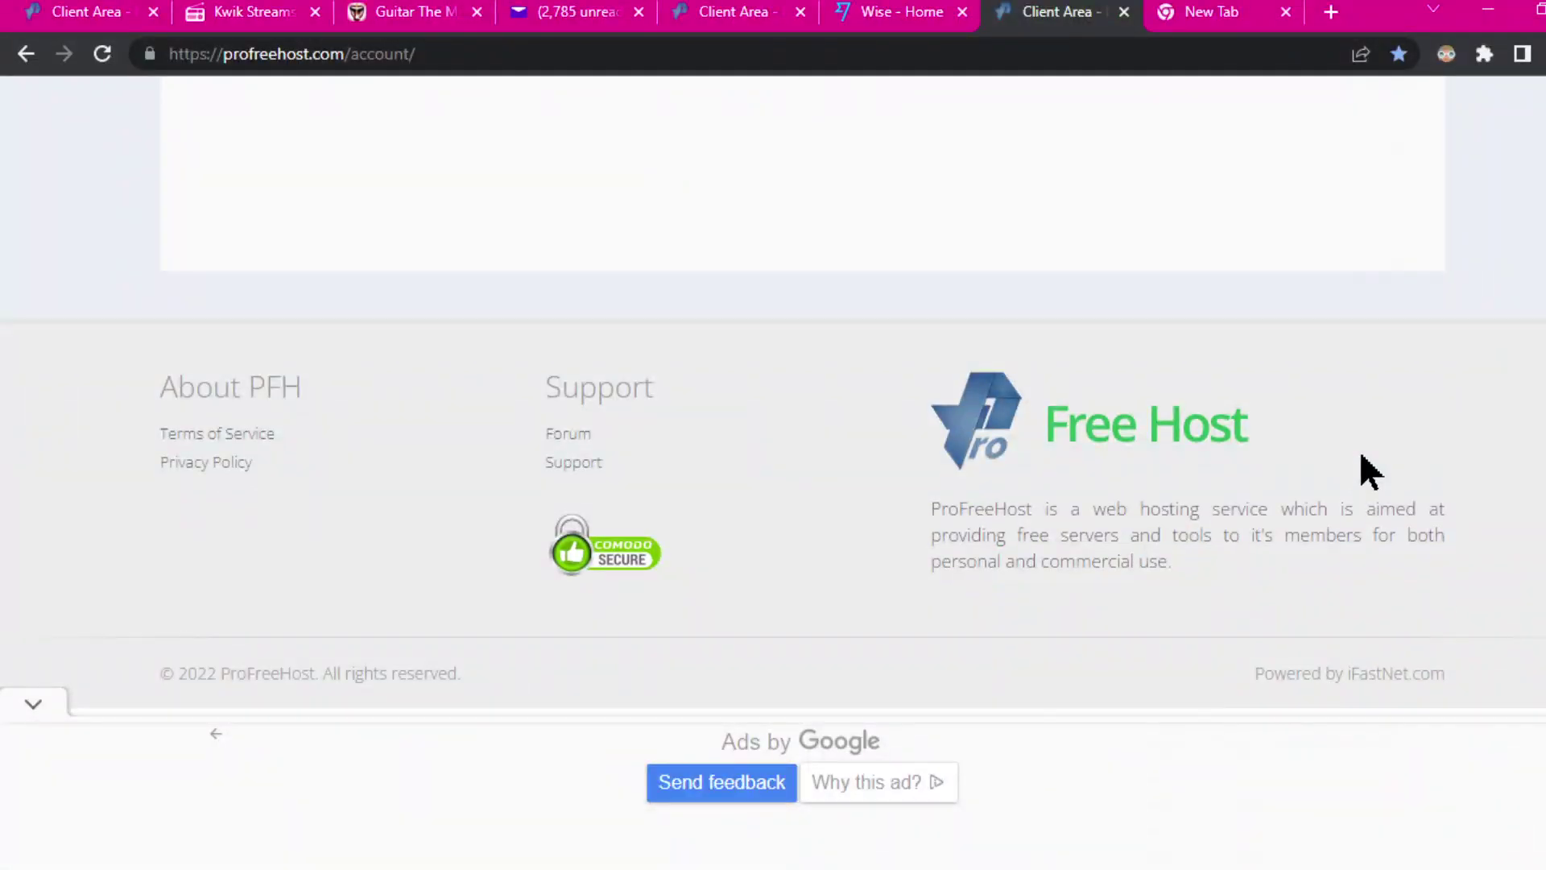
pyautogui.scroll(10, 1382, 475)
pyautogui.scroll(-6, 1378, 474)
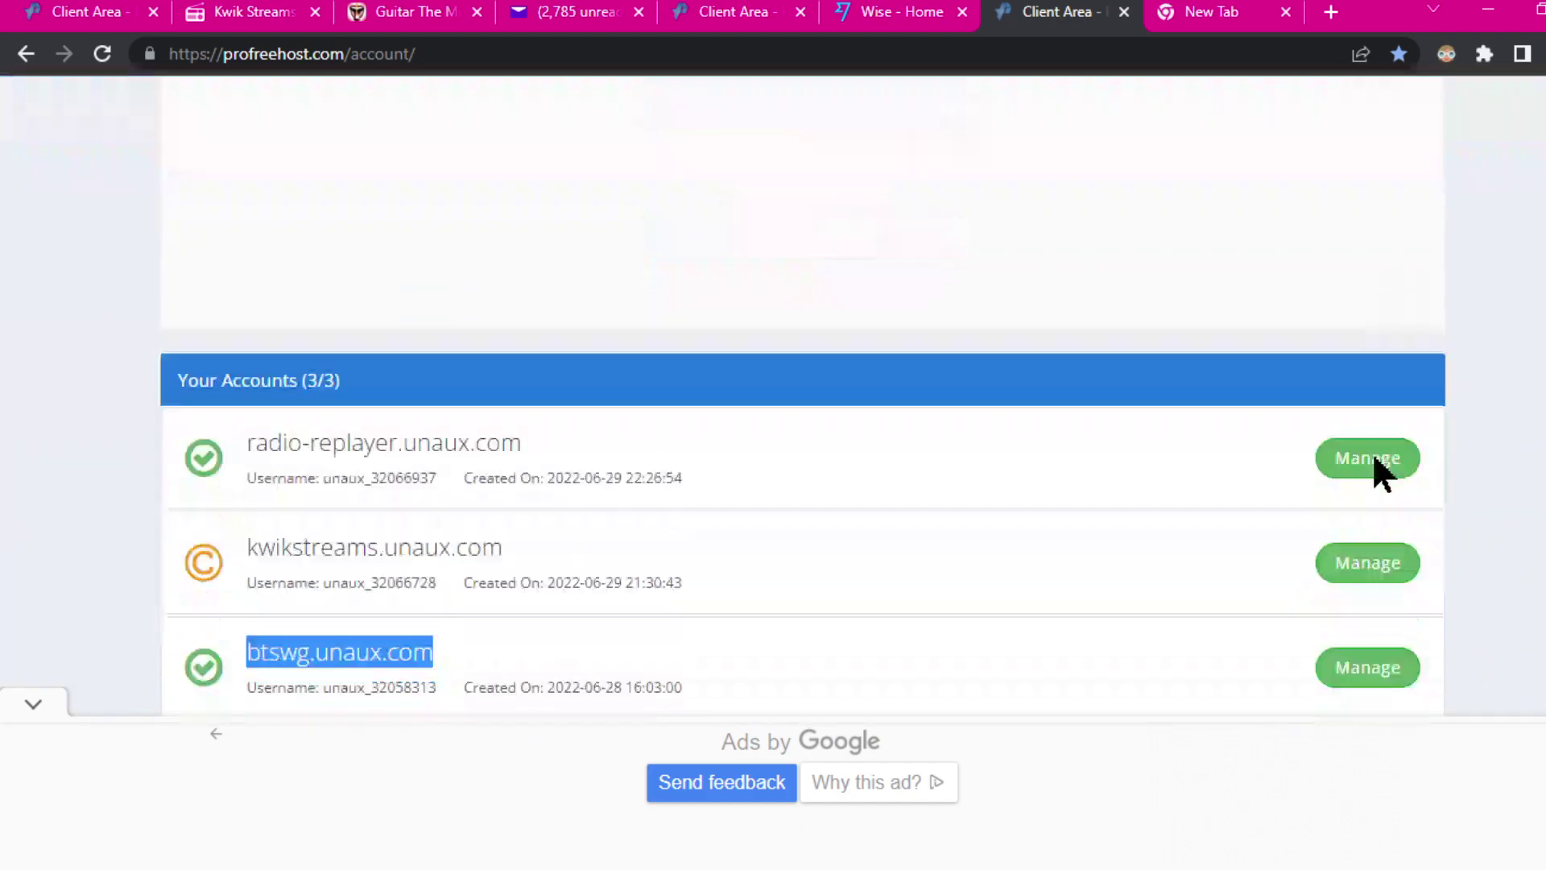
pyautogui.click(1124, 12)
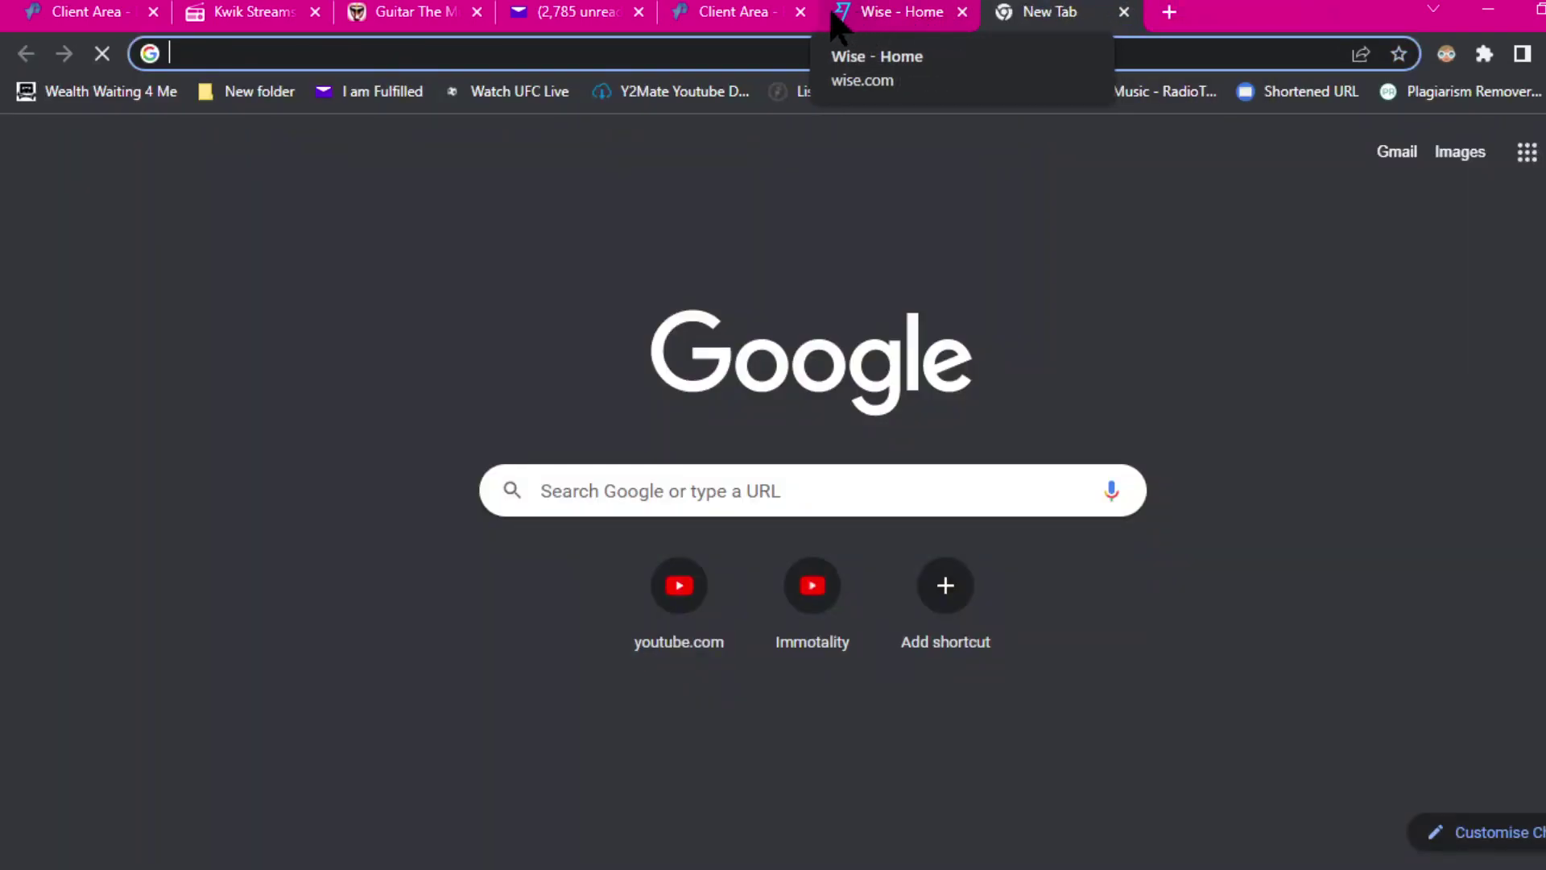
pyautogui.click(729, 17)
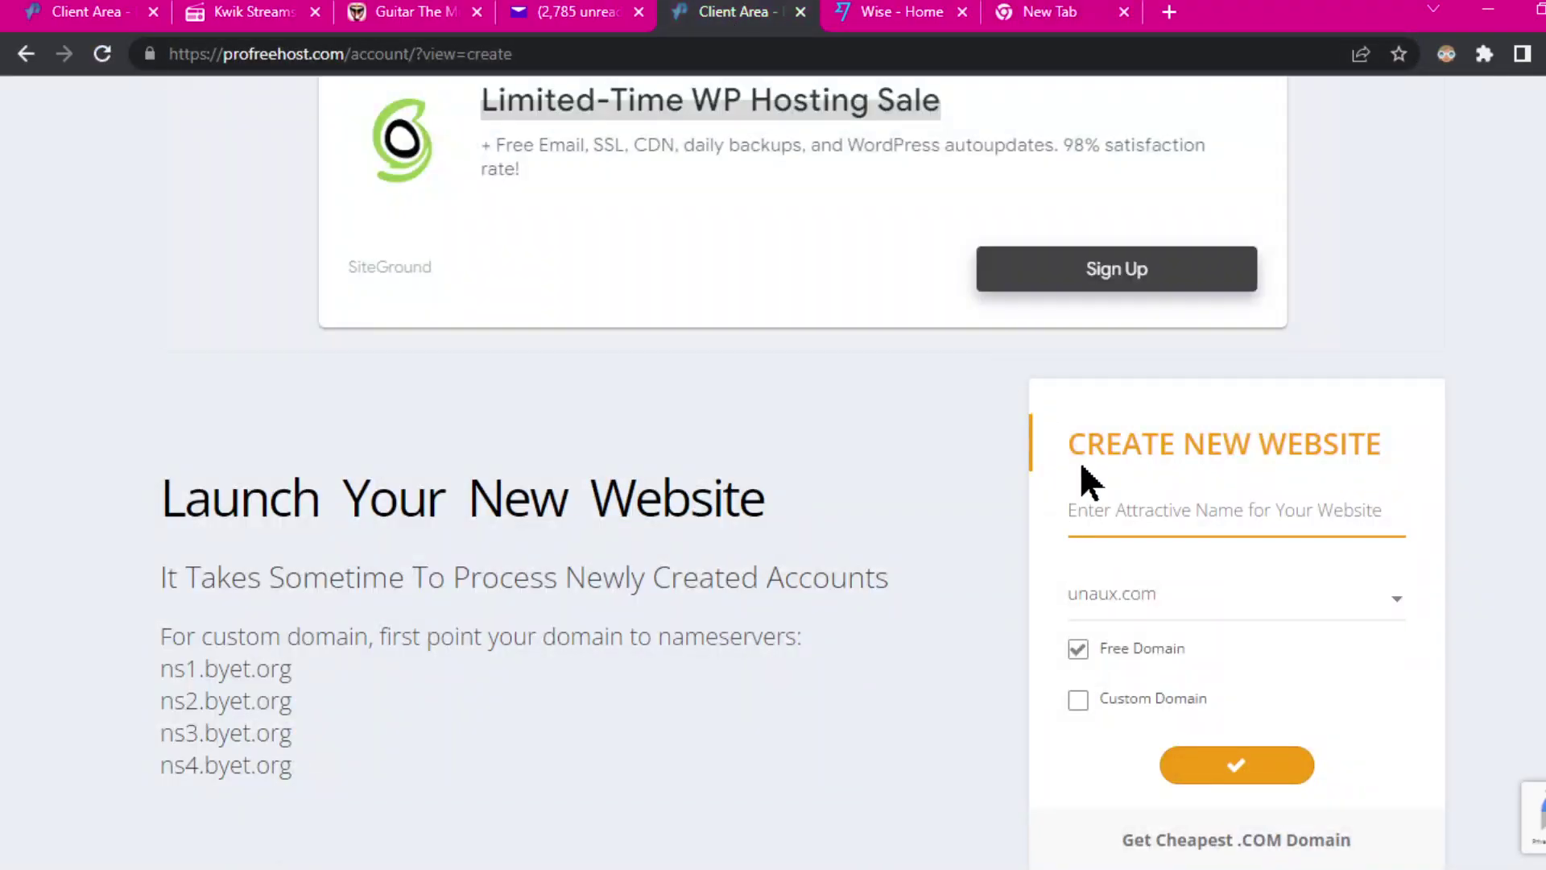
# Step: Enter letsgroove as the website name on unaux.com and submit the request
pyautogui.click(1182, 508)
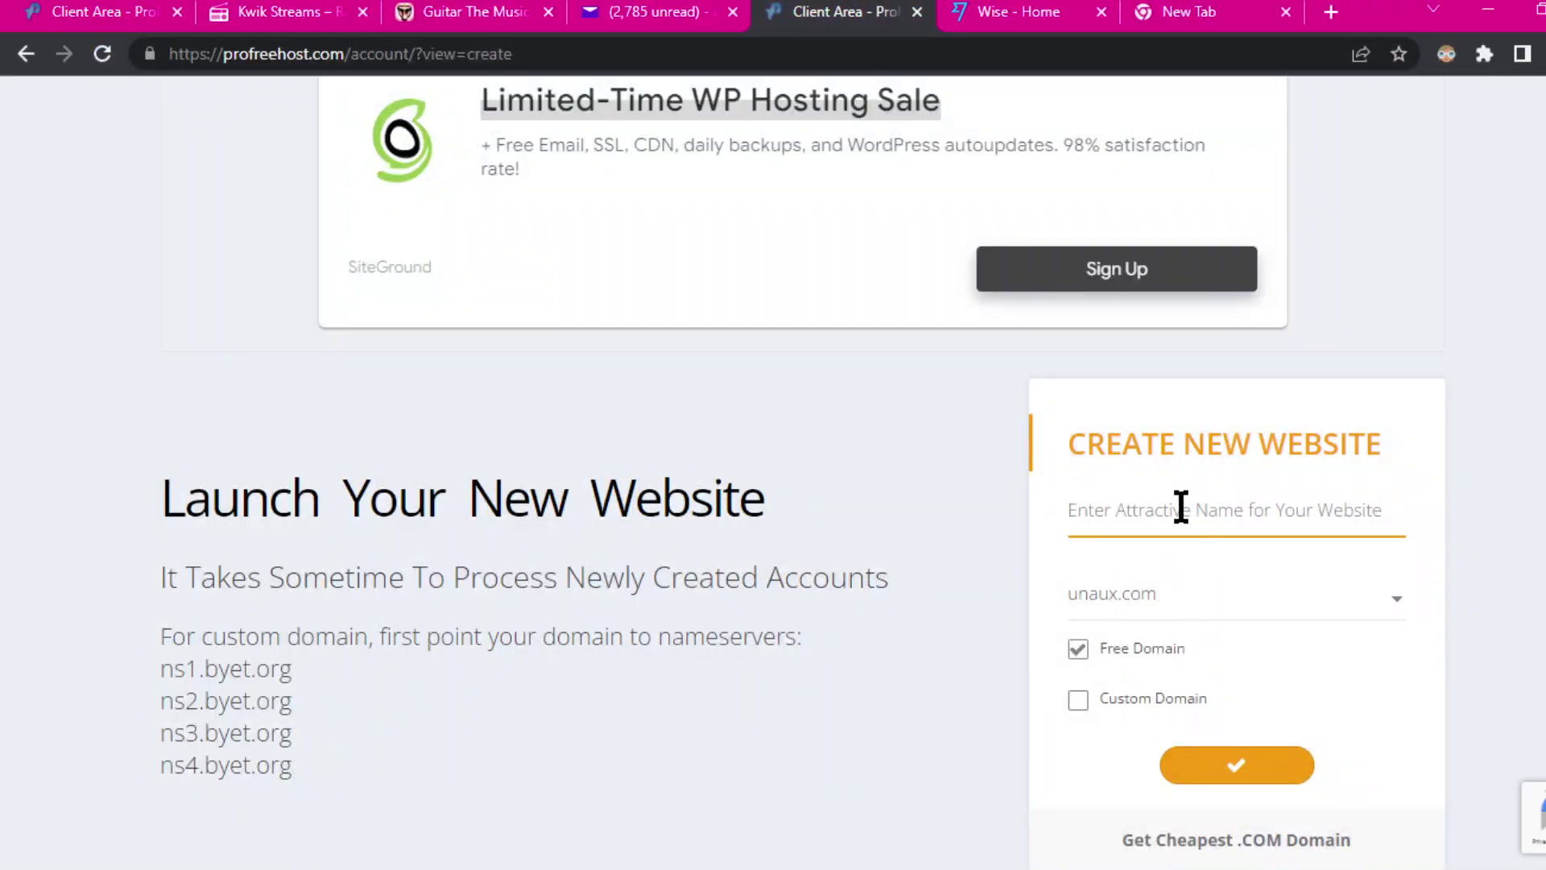
pyautogui.write('let')
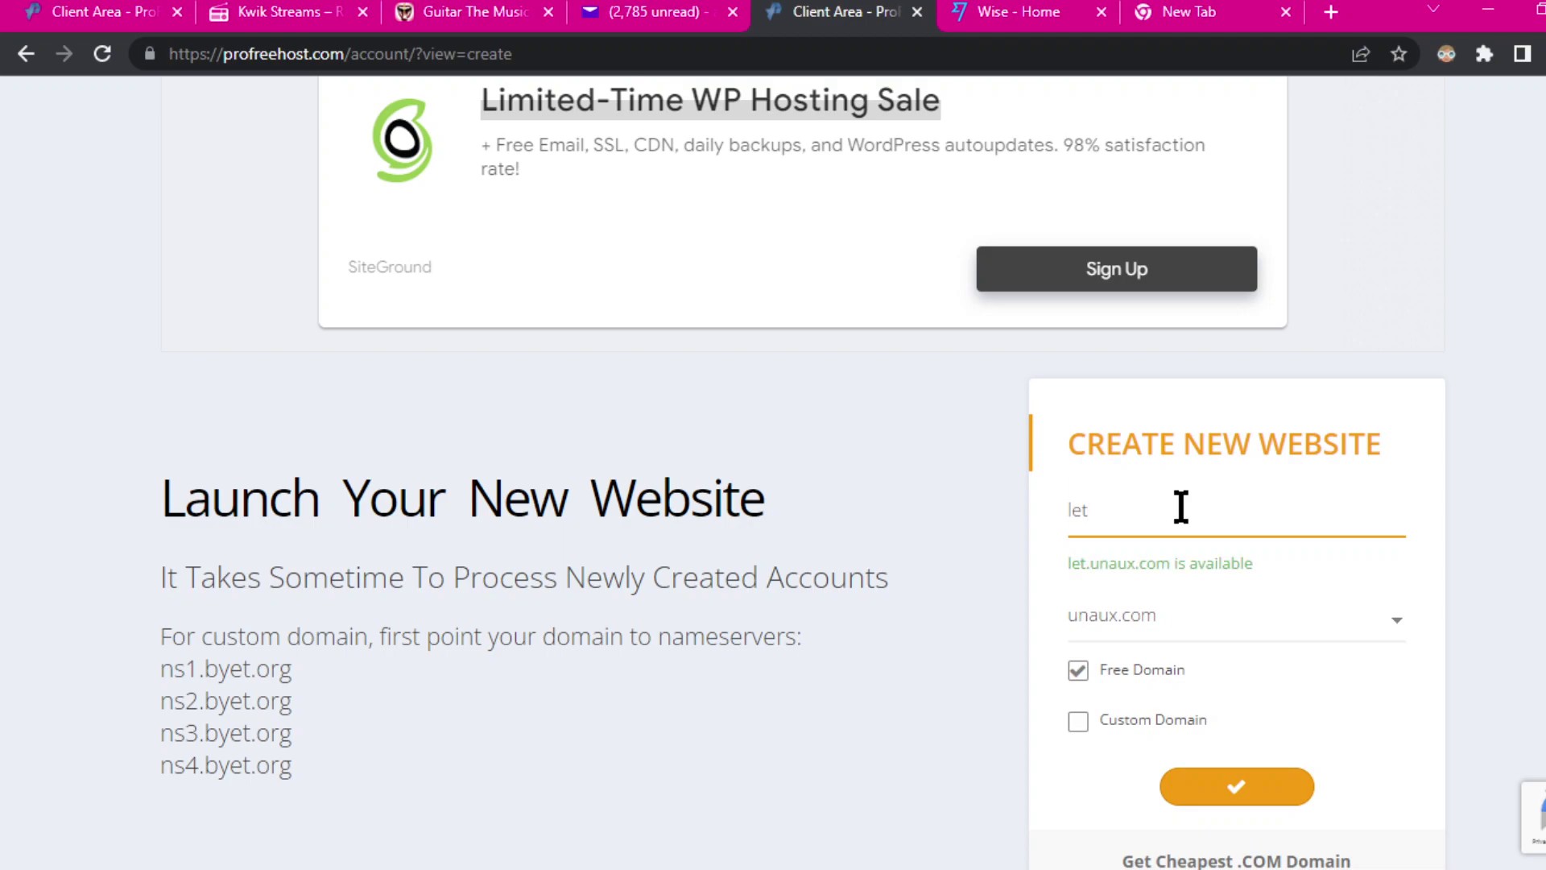
pyautogui.write('gro')
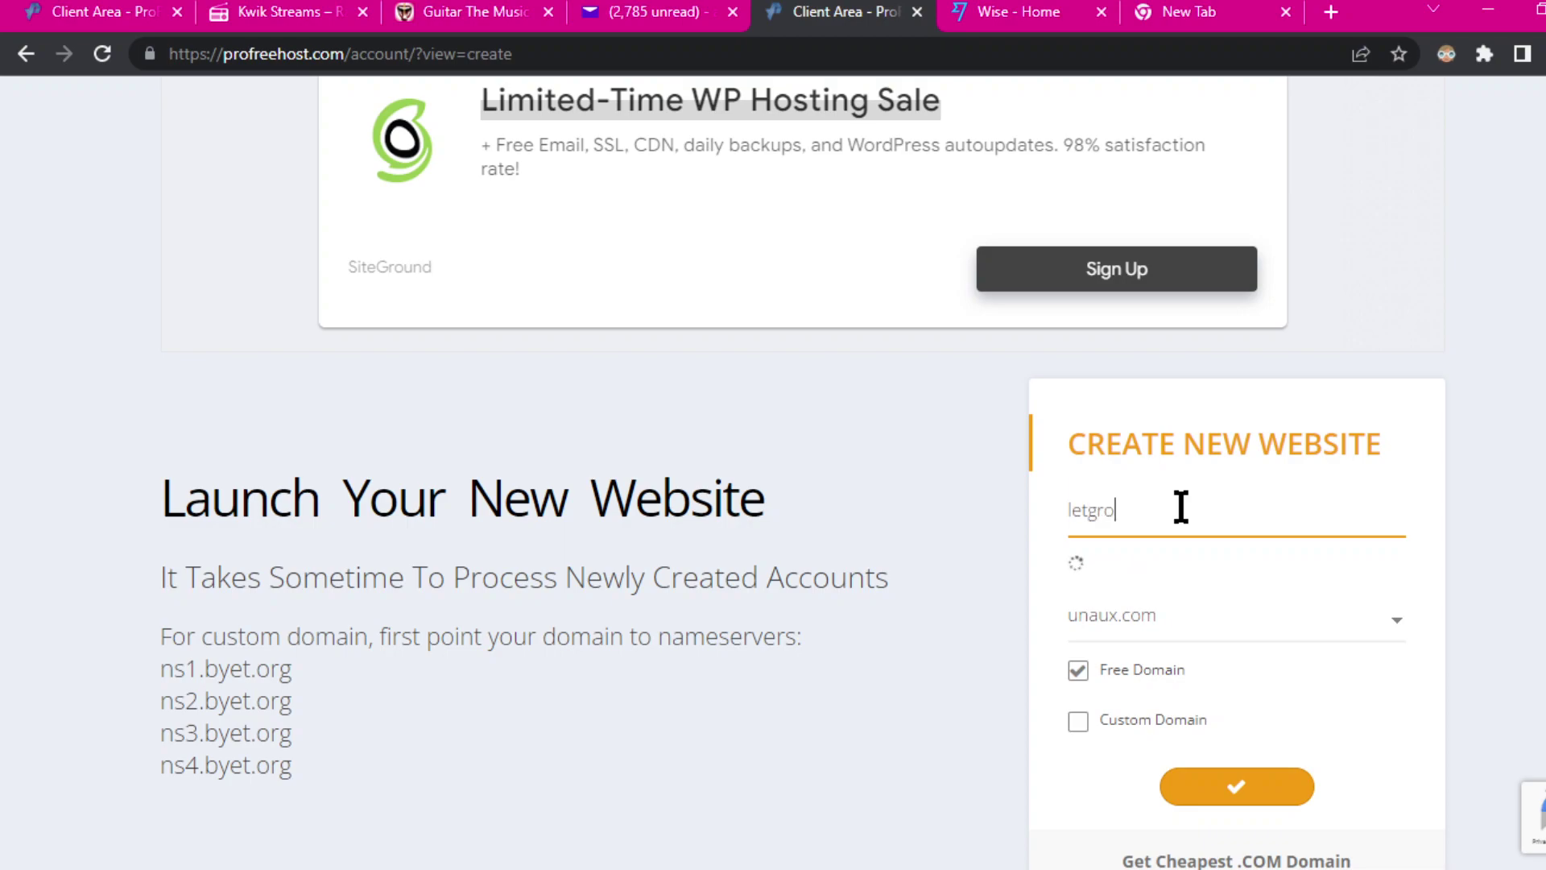
pyautogui.write('ove')
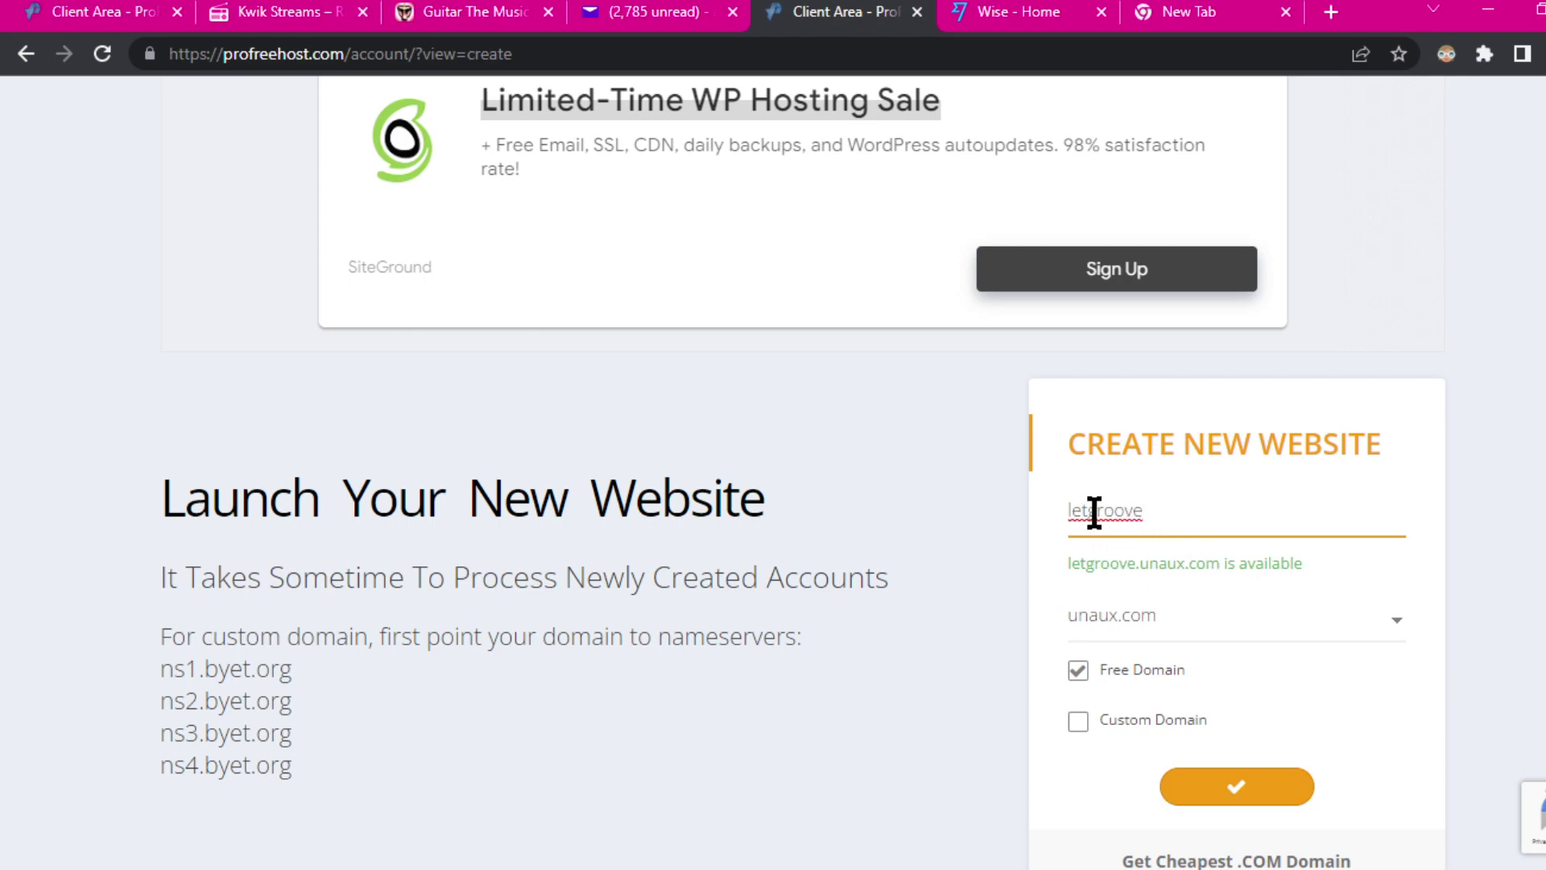
pyautogui.press('Left')
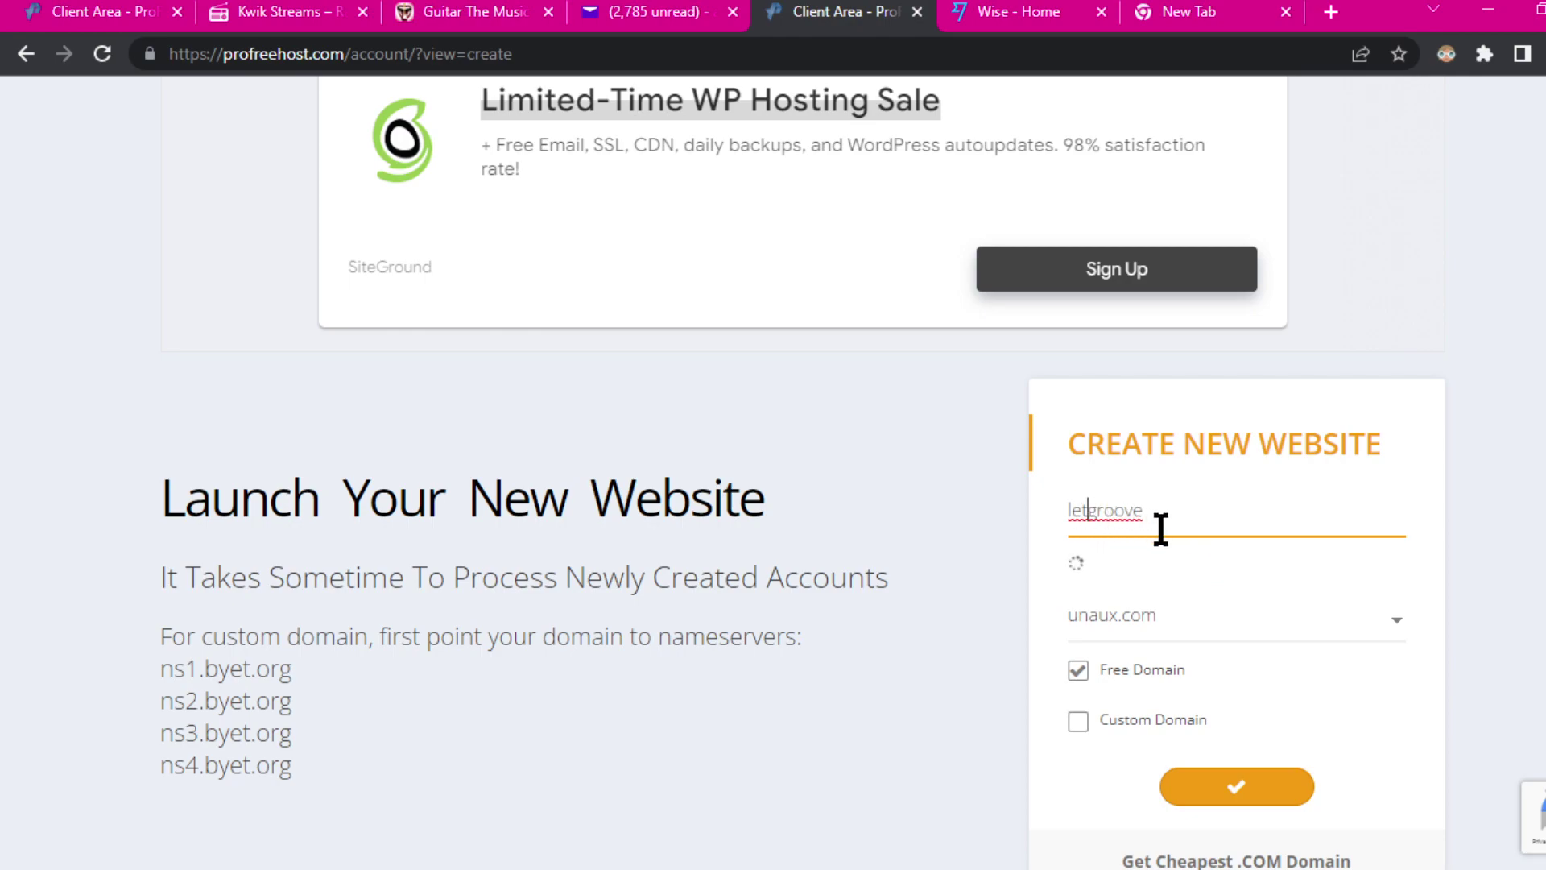
pyautogui.write('s')
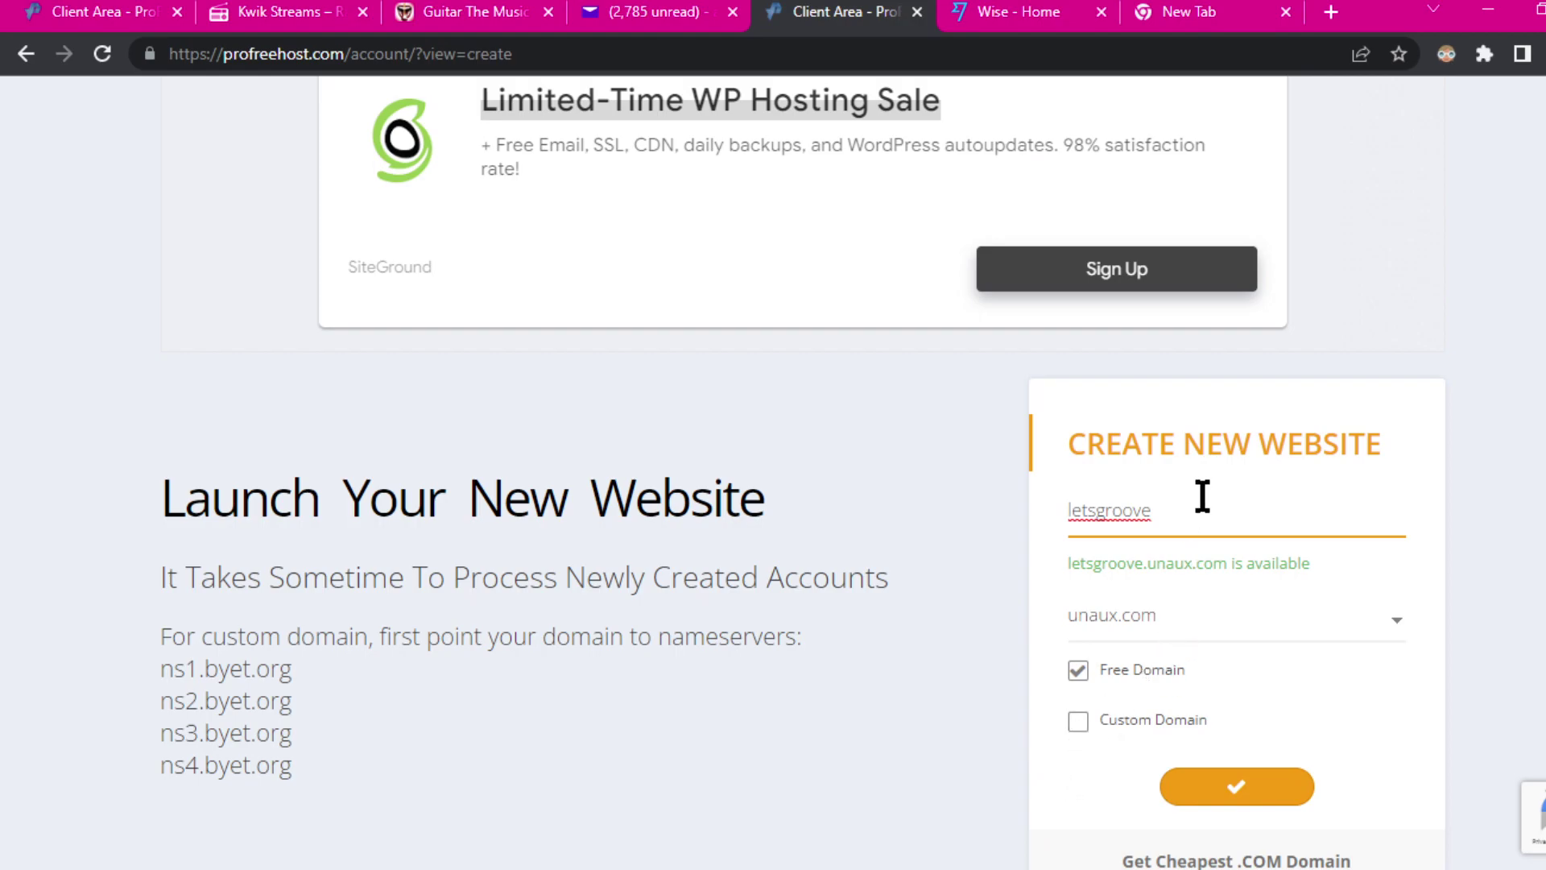
pyautogui.scroll(-3, 1500, 546)
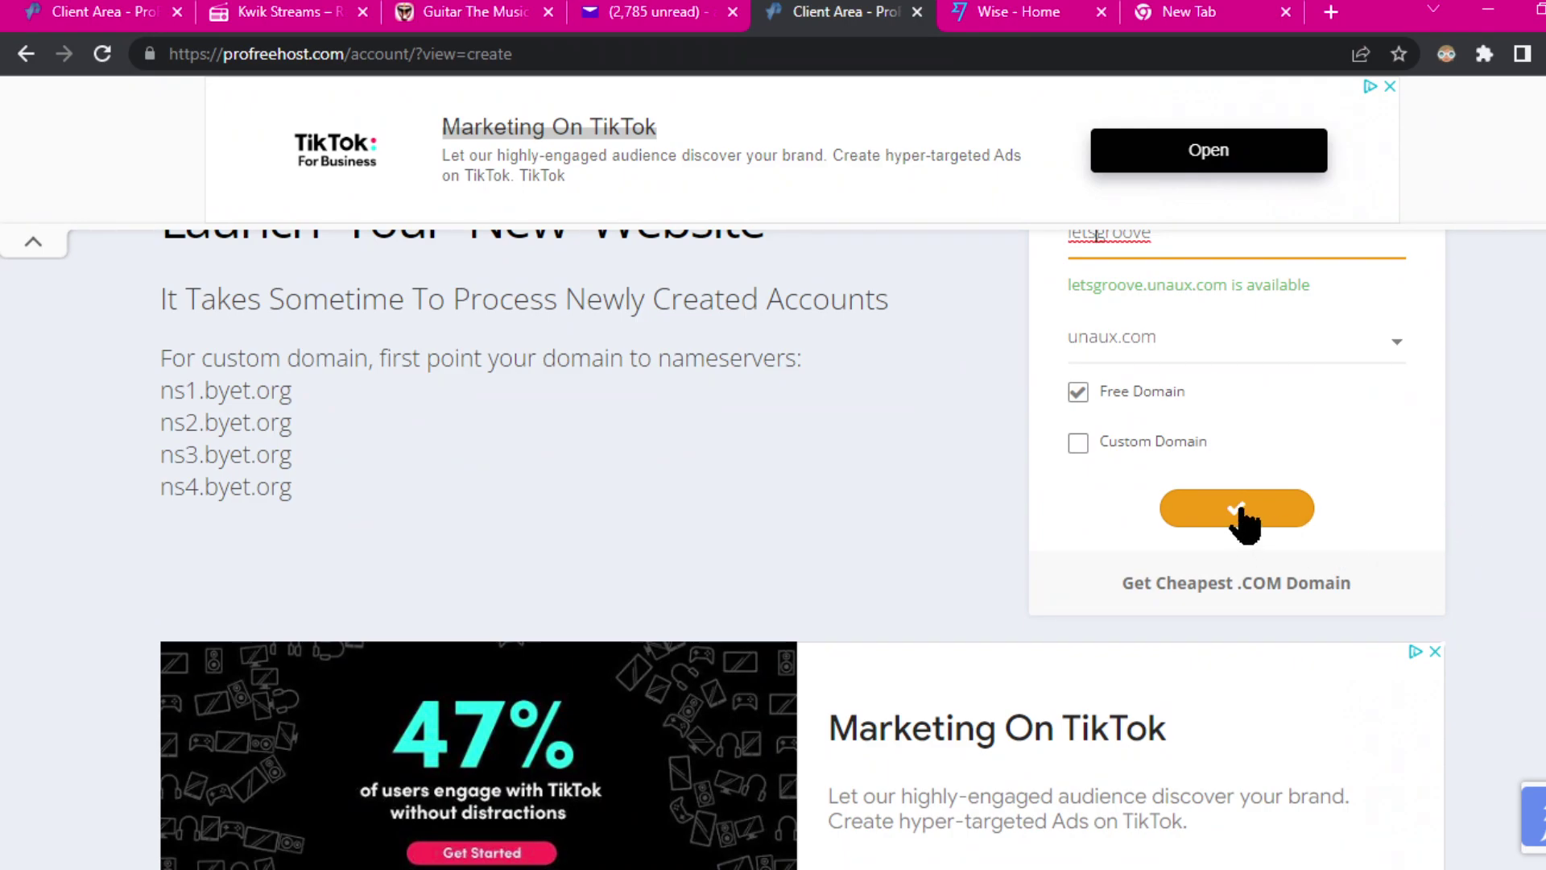
pyautogui.click(1238, 509)
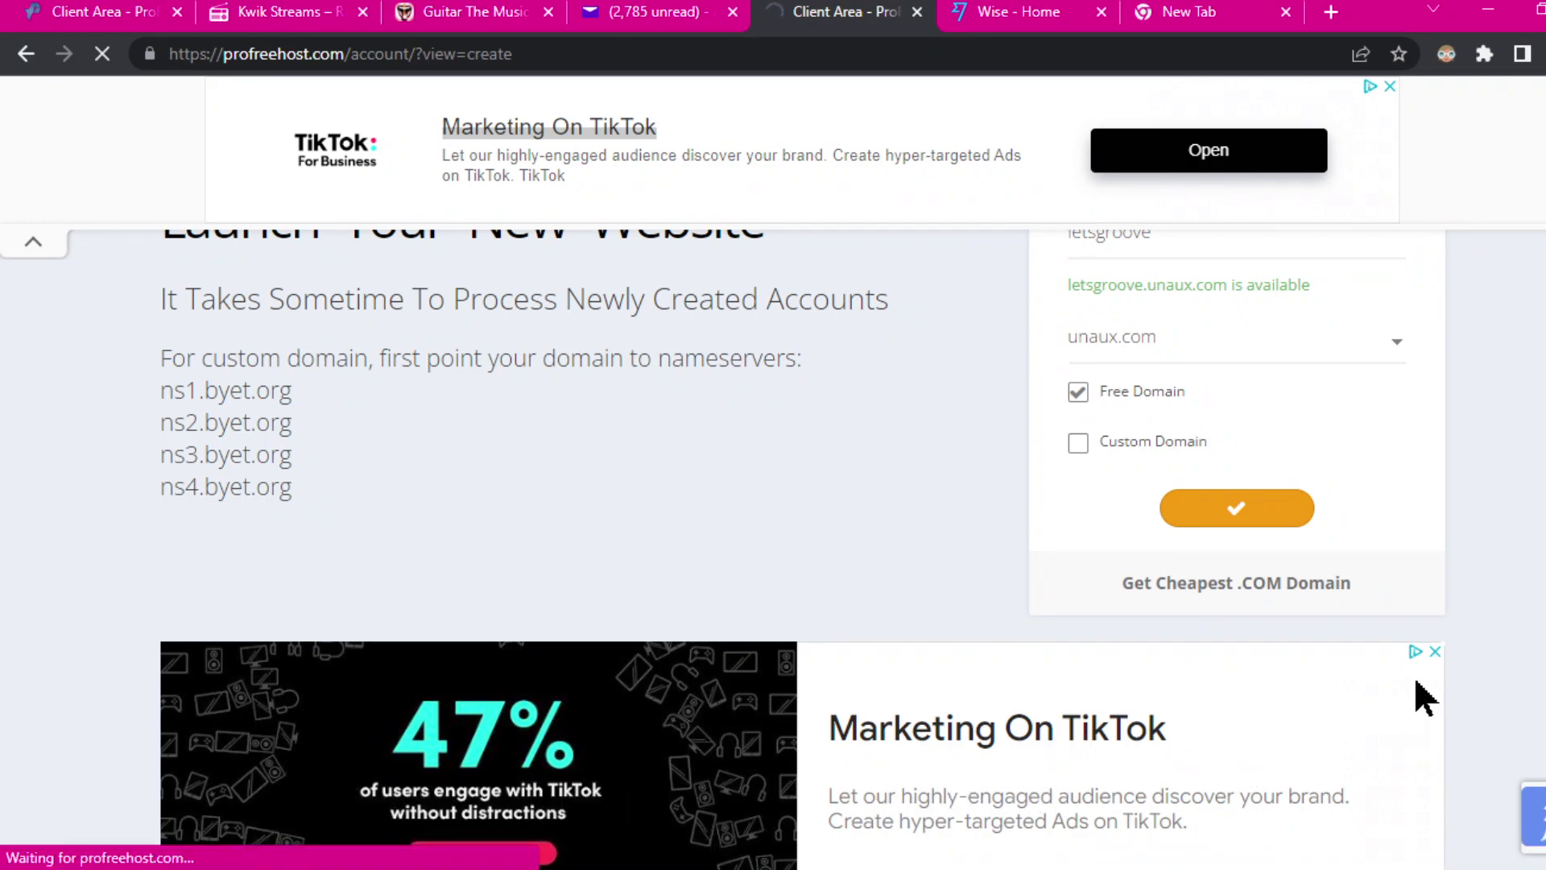
# Step: Dismiss the TikTok ad and scroll to Your Accounts showing letsgroove.unaux.com being set up
pyautogui.click(1435, 651)
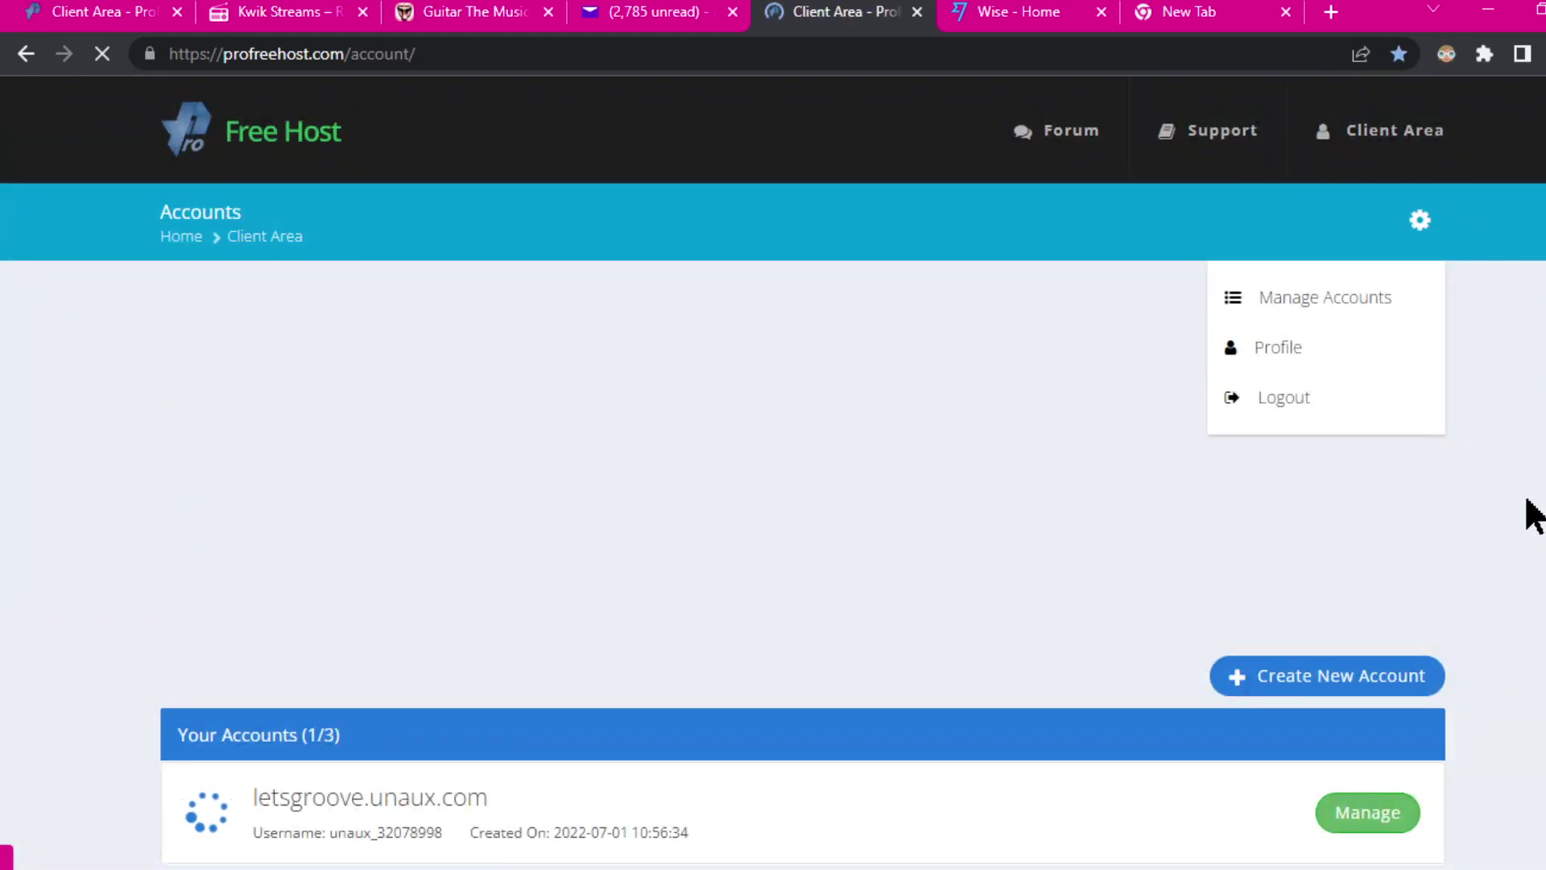
pyautogui.scroll(-3, 1507, 524)
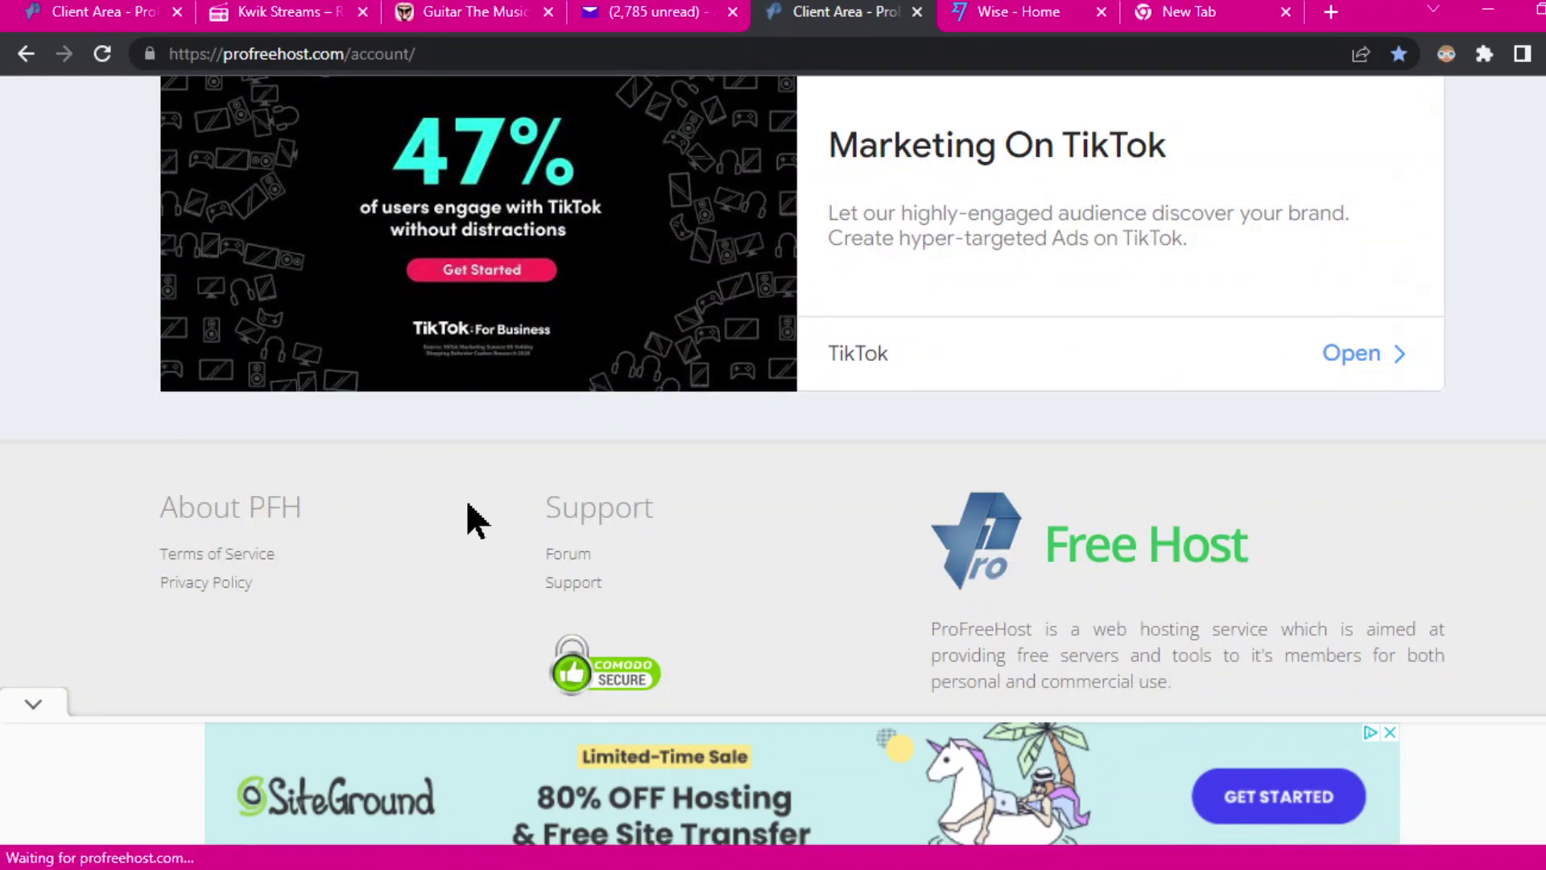
pyautogui.scroll(-2, 1122, 516)
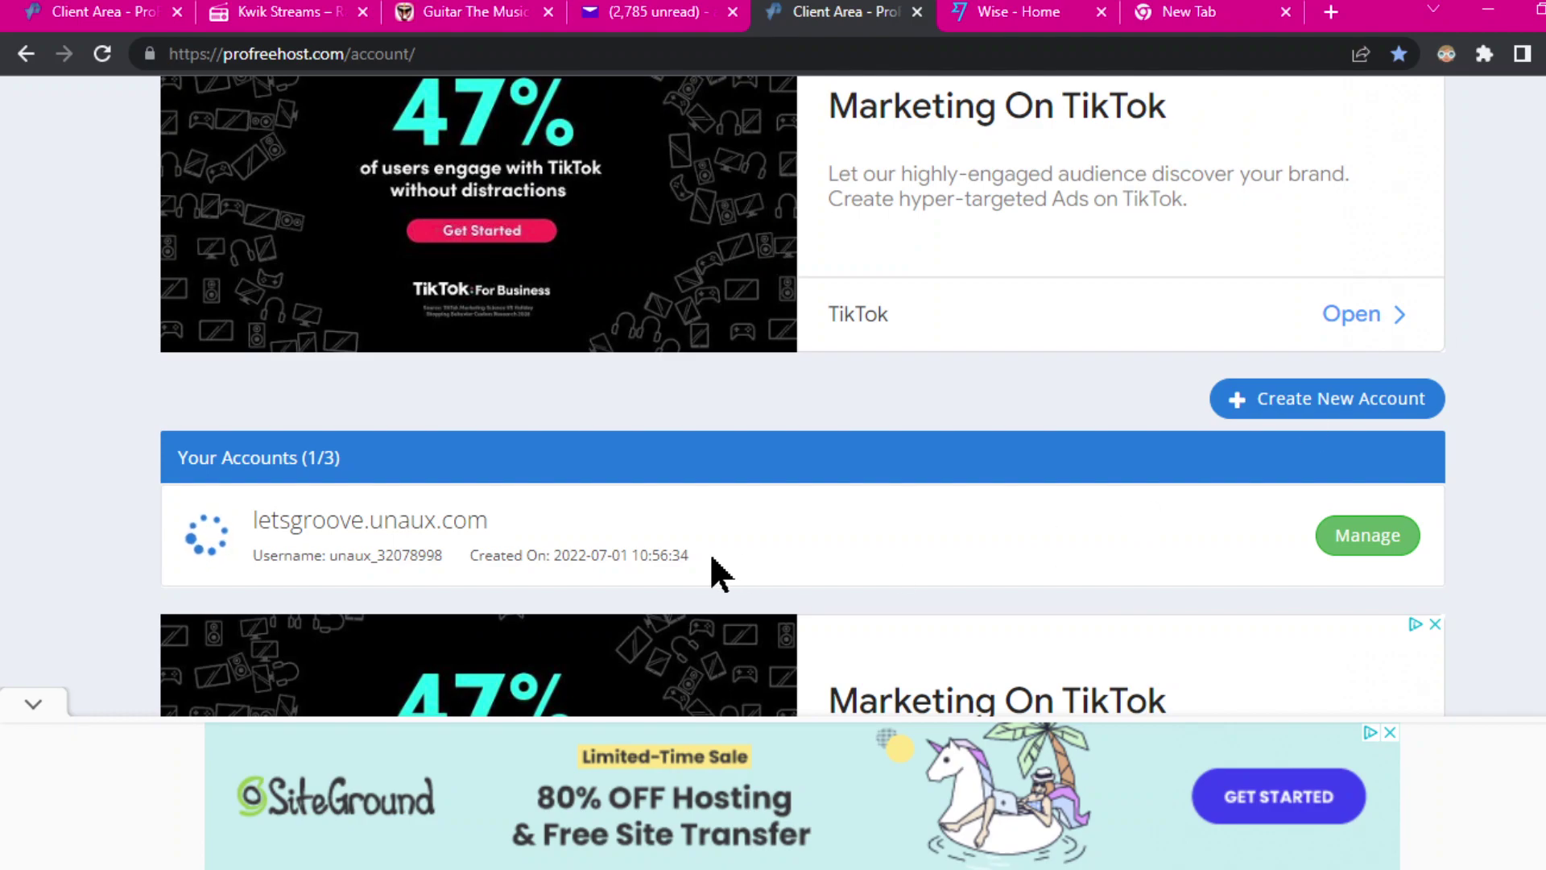
# Step: Bring up the Guitar The Music tab and move it to the end of the tab strip
pyautogui.click(1200, 18)
pyautogui.click(471, 16)
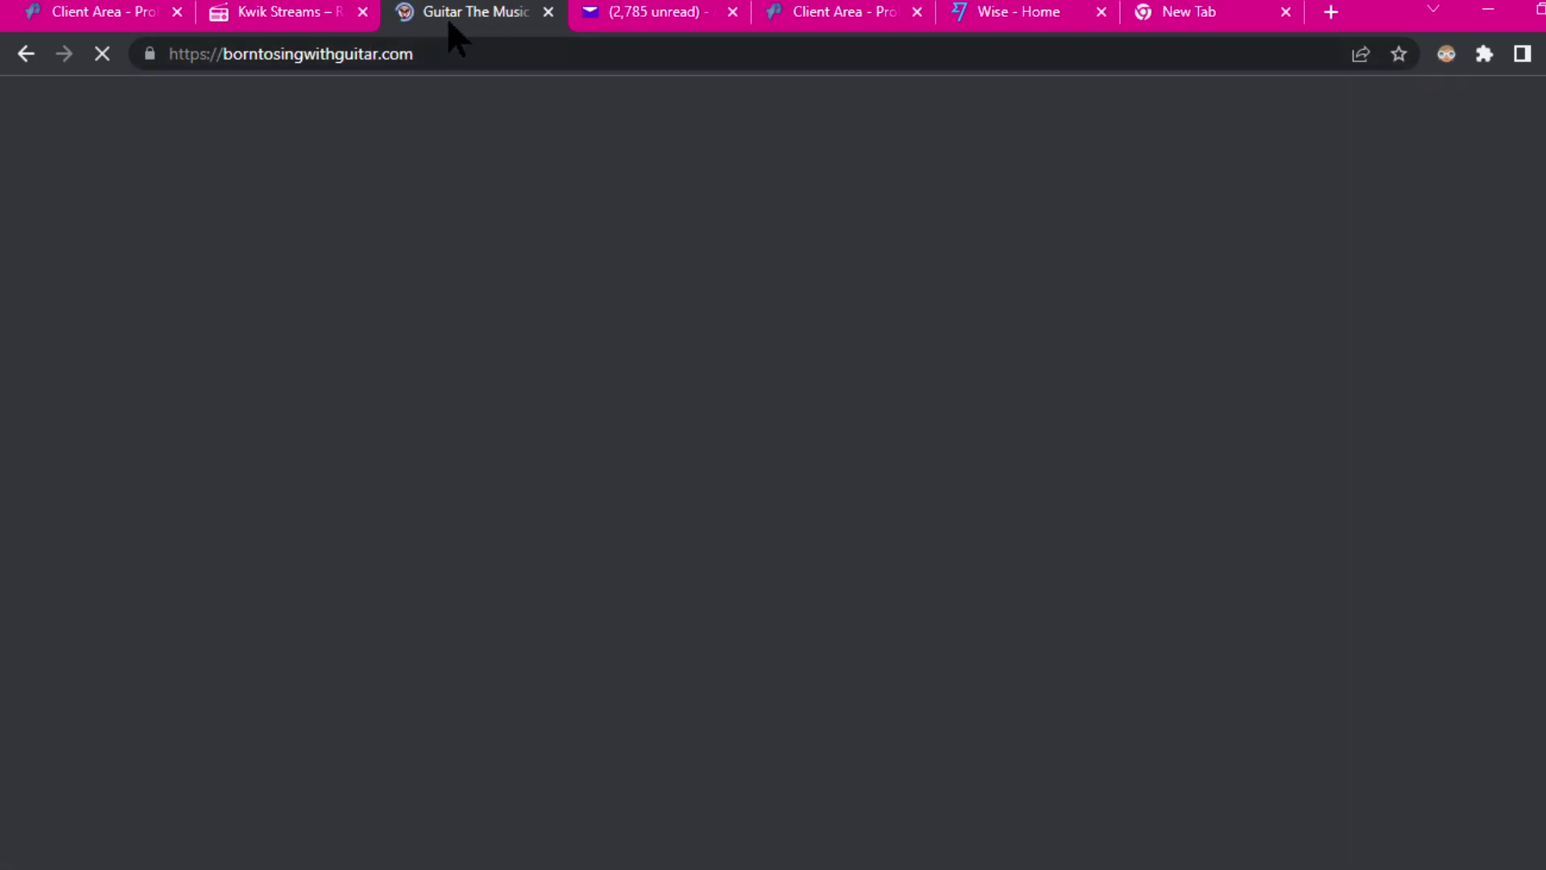
pyautogui.moveTo(491, 15); pyautogui.dragTo(1168, 17)
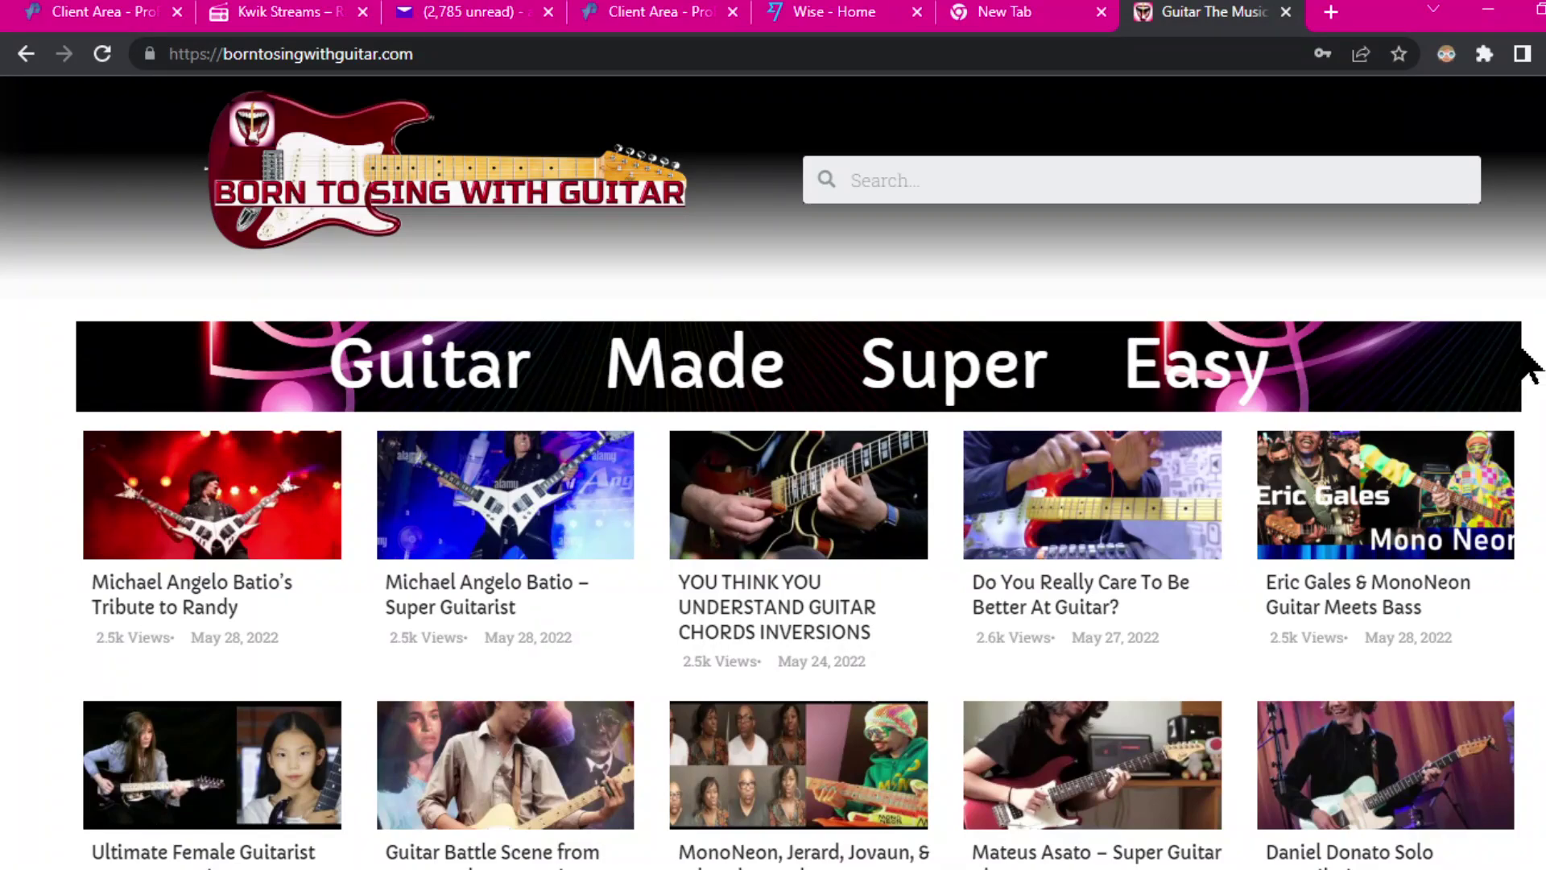
pyautogui.click(460, 55)
# Step: Change the guitar site's address from .com to borntosingwithguitar.org, loading it and then retyping it
pyautogui.click(464, 55)
pyautogui.press('BackSpace')
pyautogui.press('BackSpace')
pyautogui.press('BackSpace')
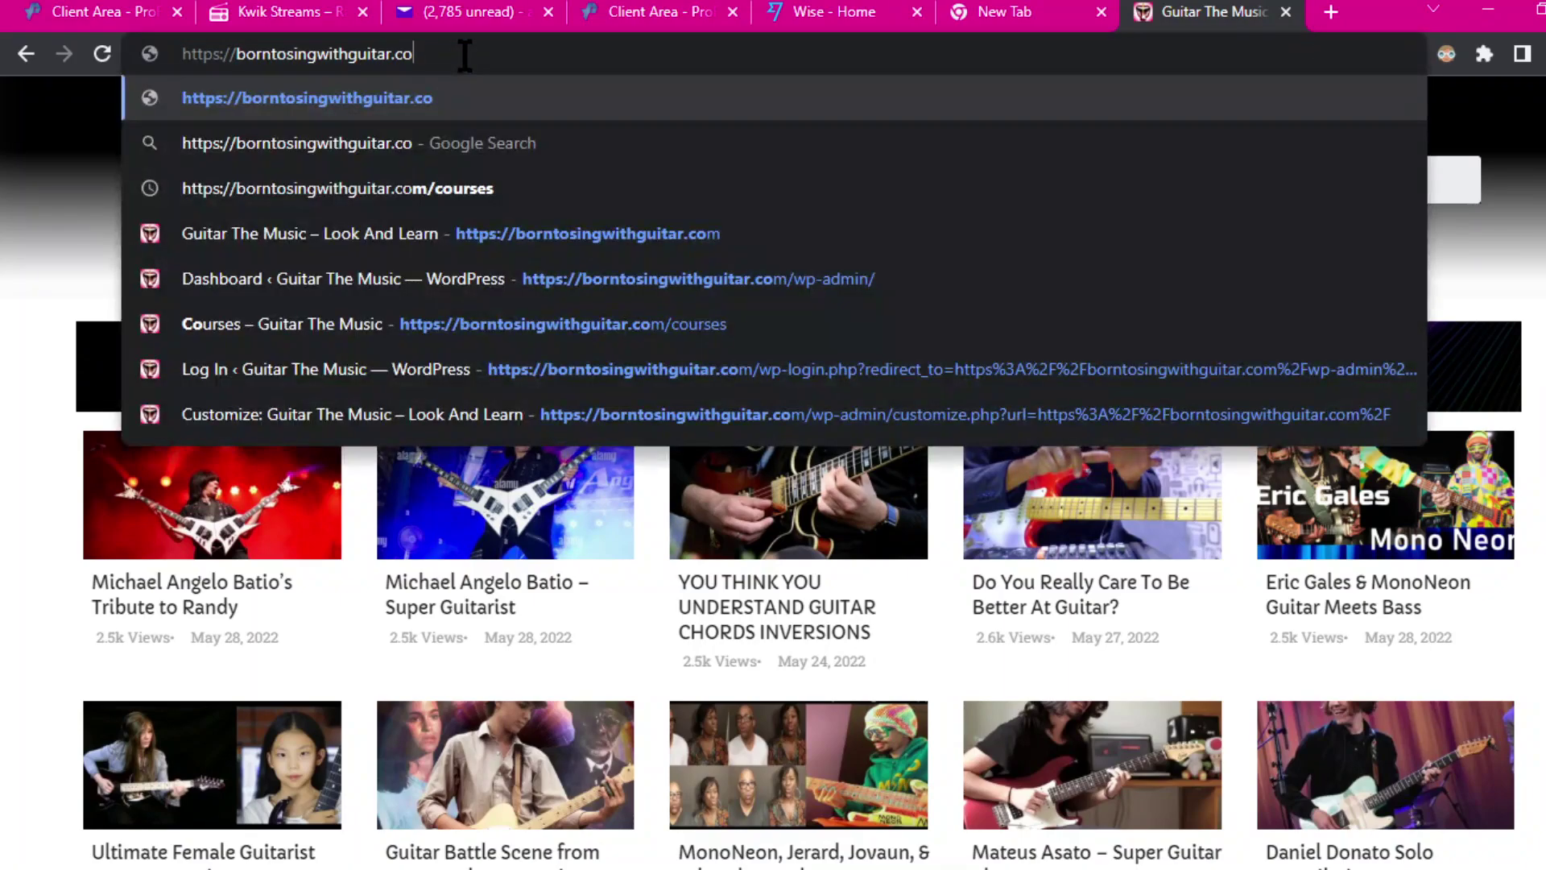
pyautogui.write('org')
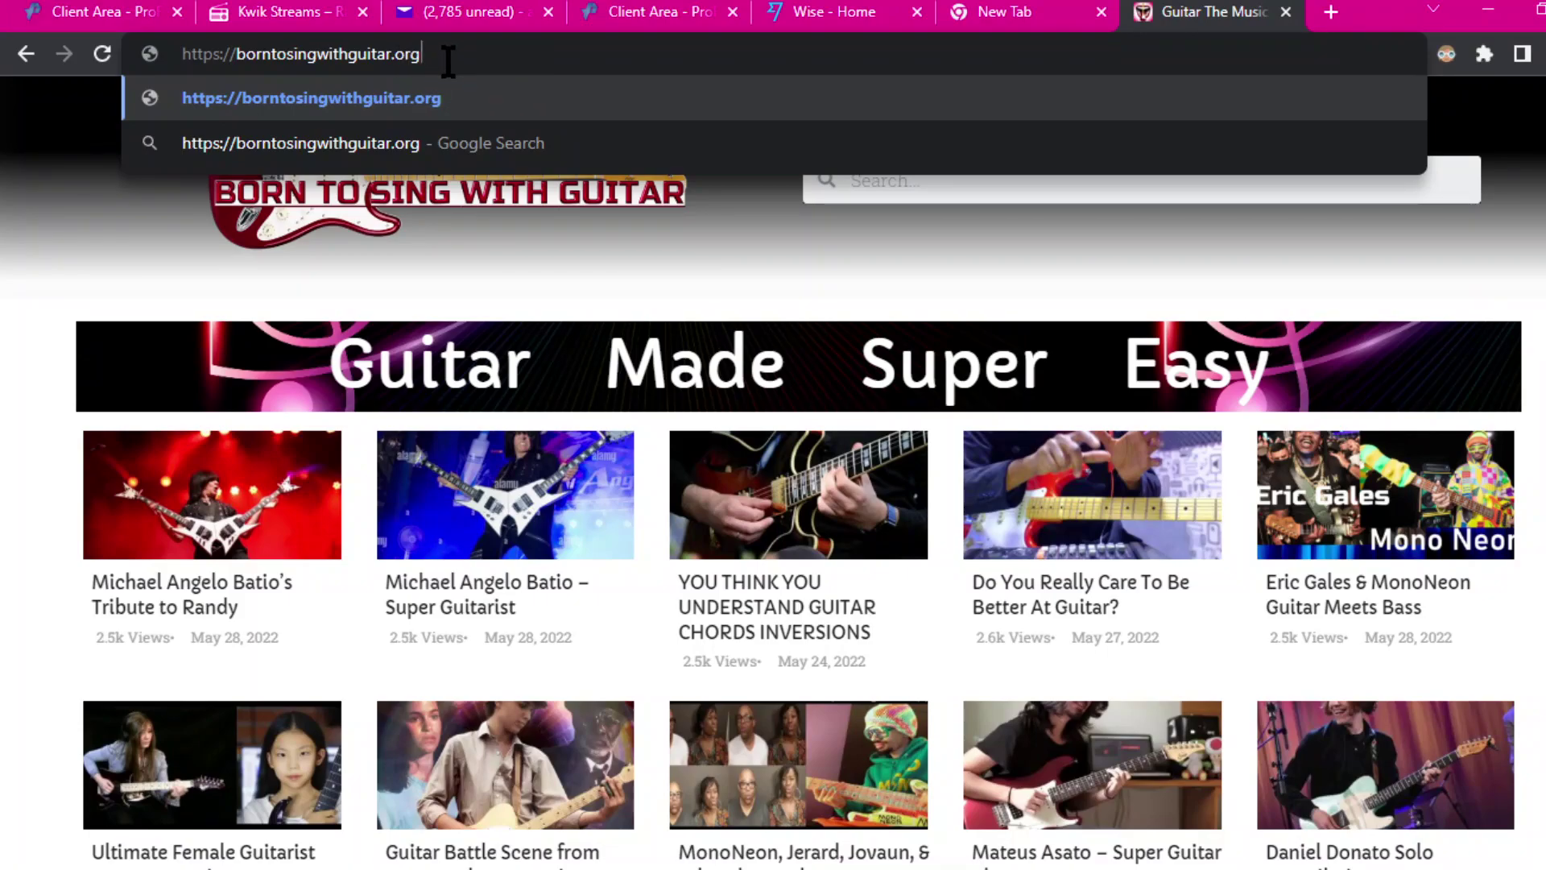
pyautogui.press('Return')
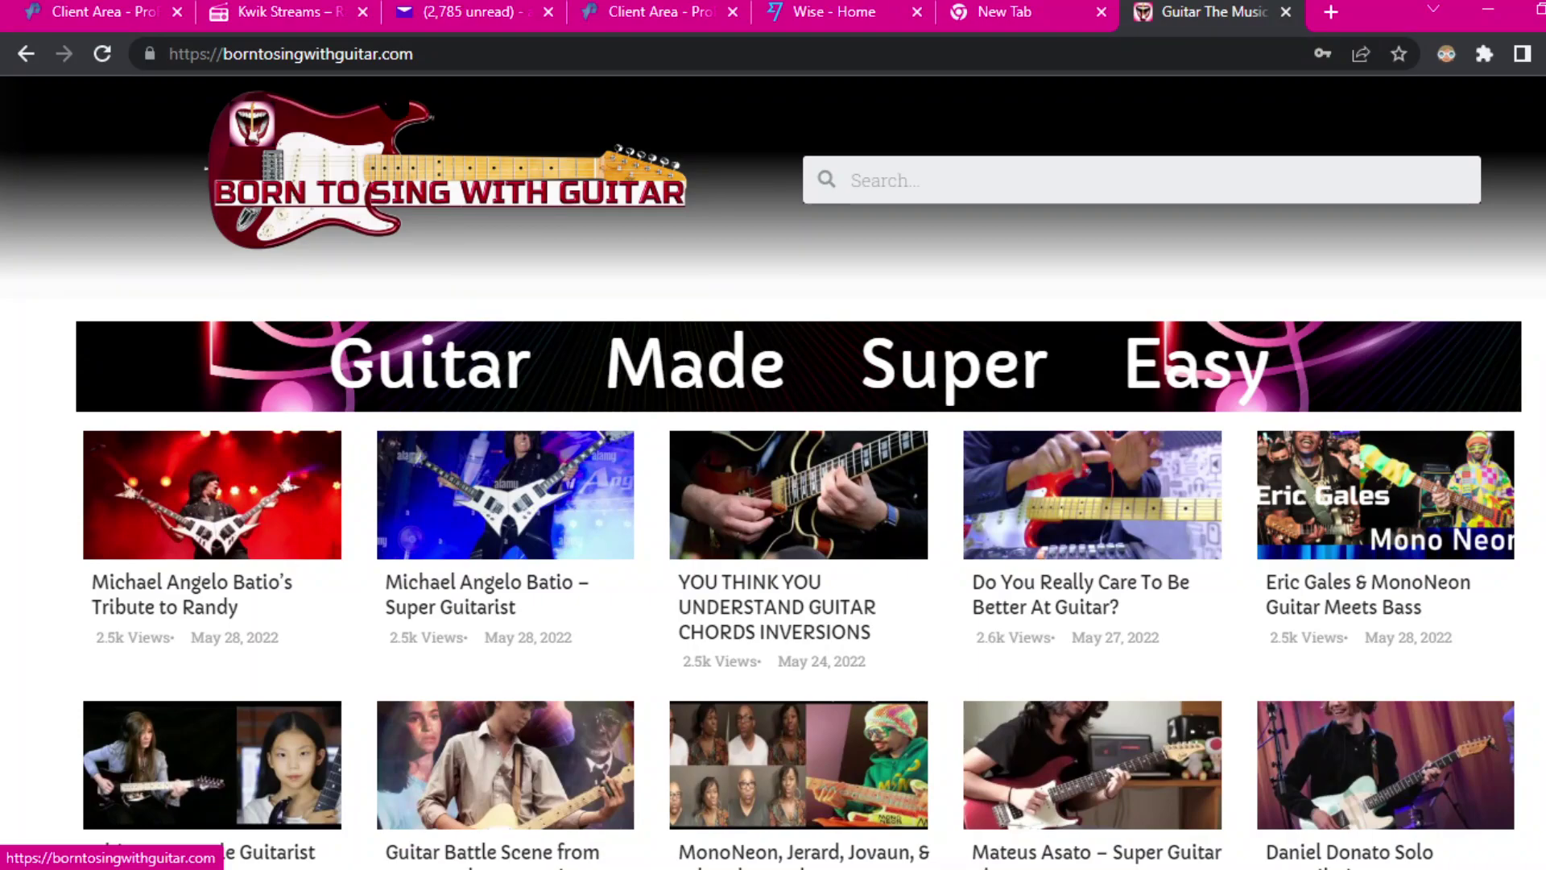
pyautogui.click(401, 55)
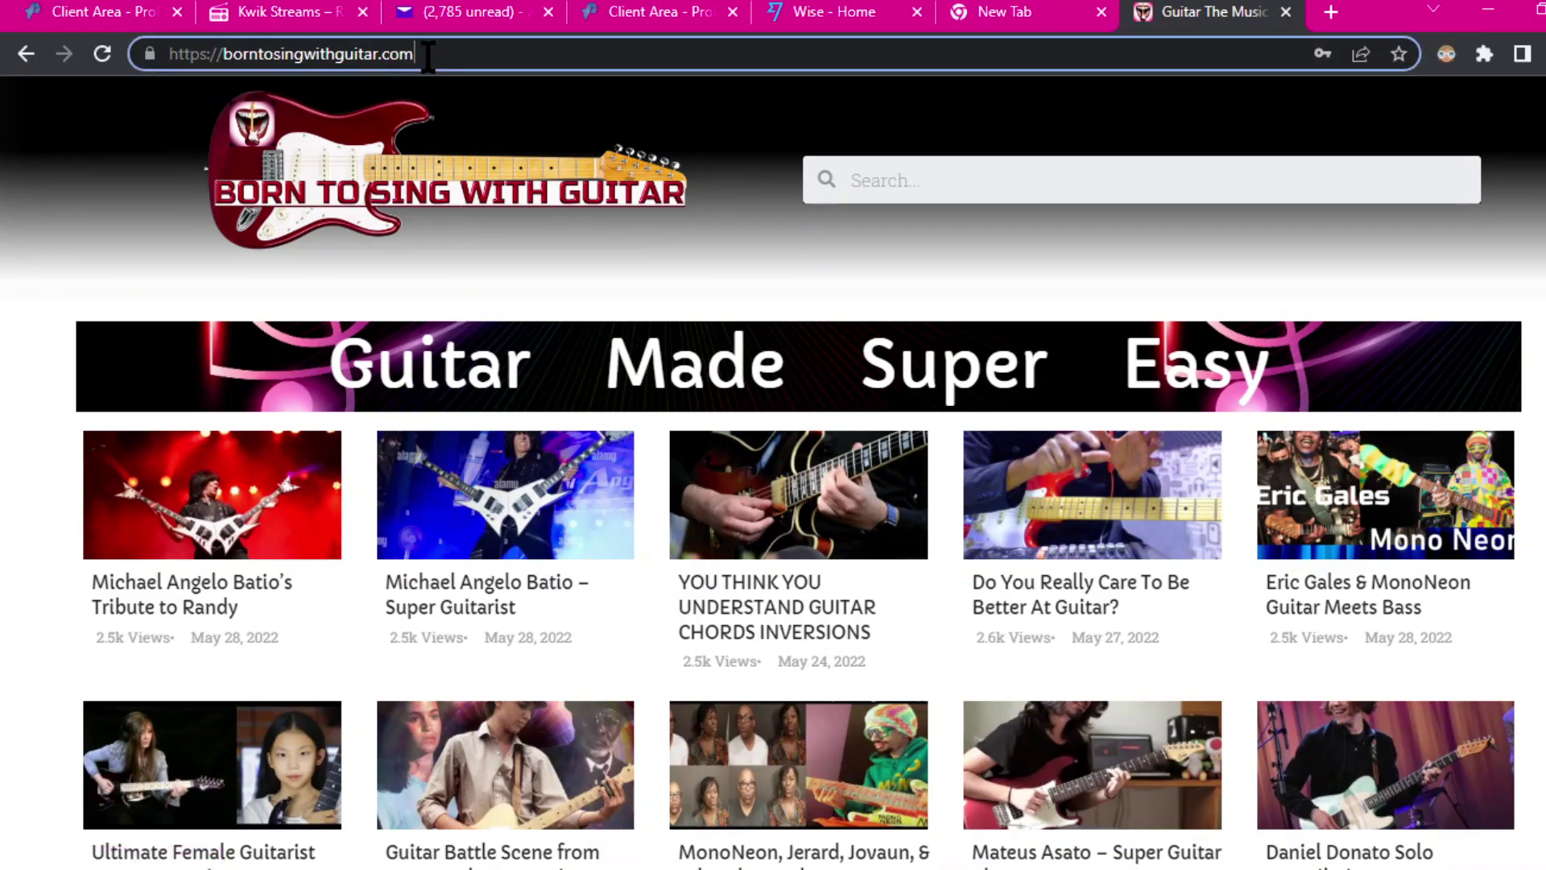
pyautogui.click(429, 55)
pyautogui.press('BackSpace')
pyautogui.press('BackSpace')
pyautogui.press('BackSpace')
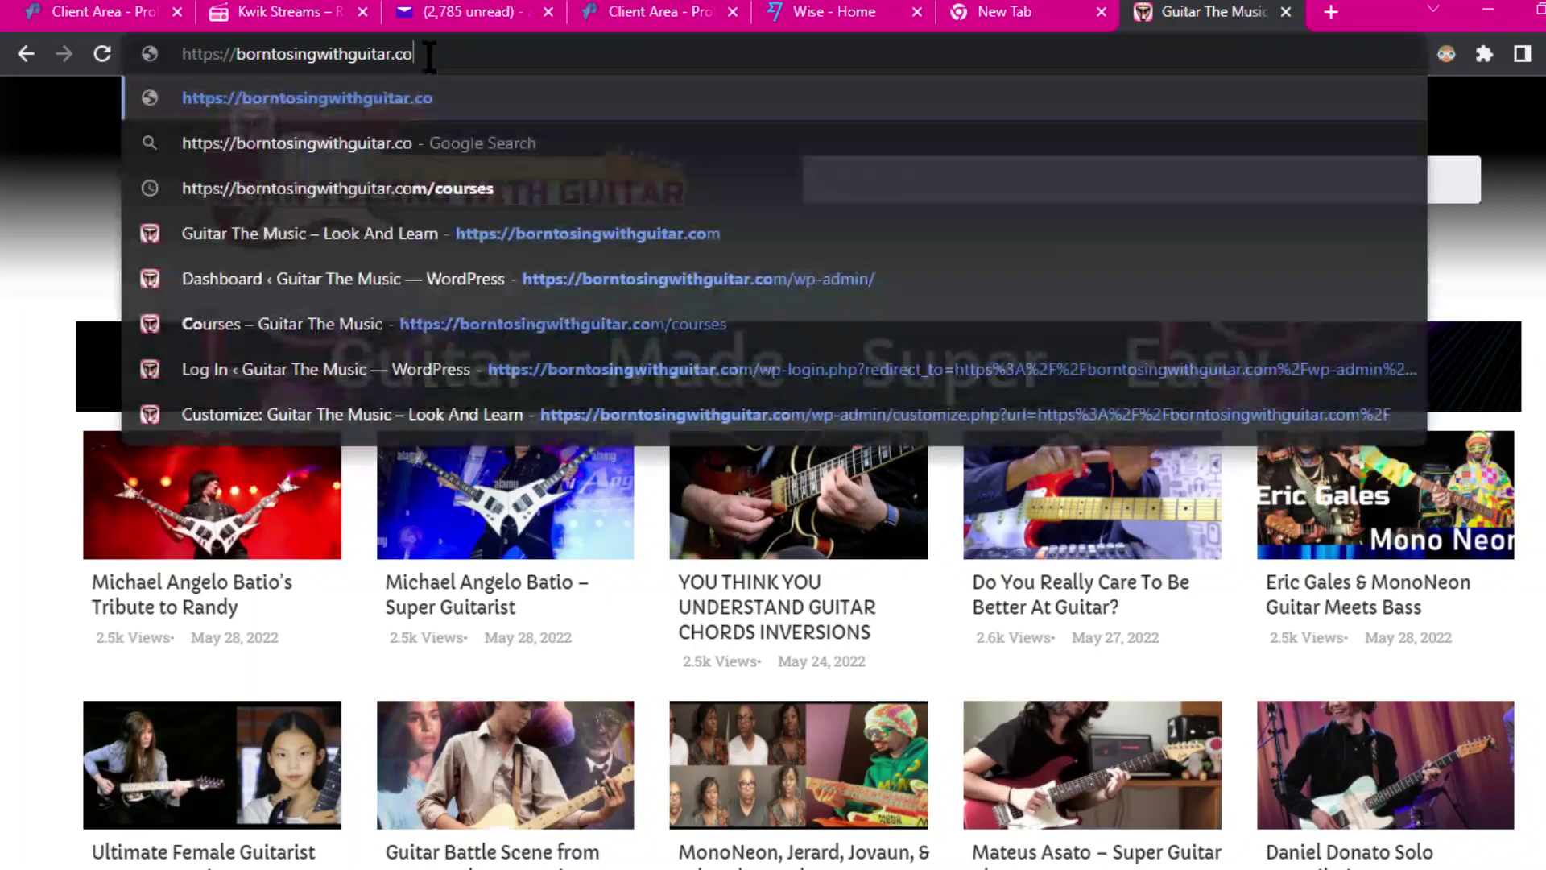
pyautogui.write('or')
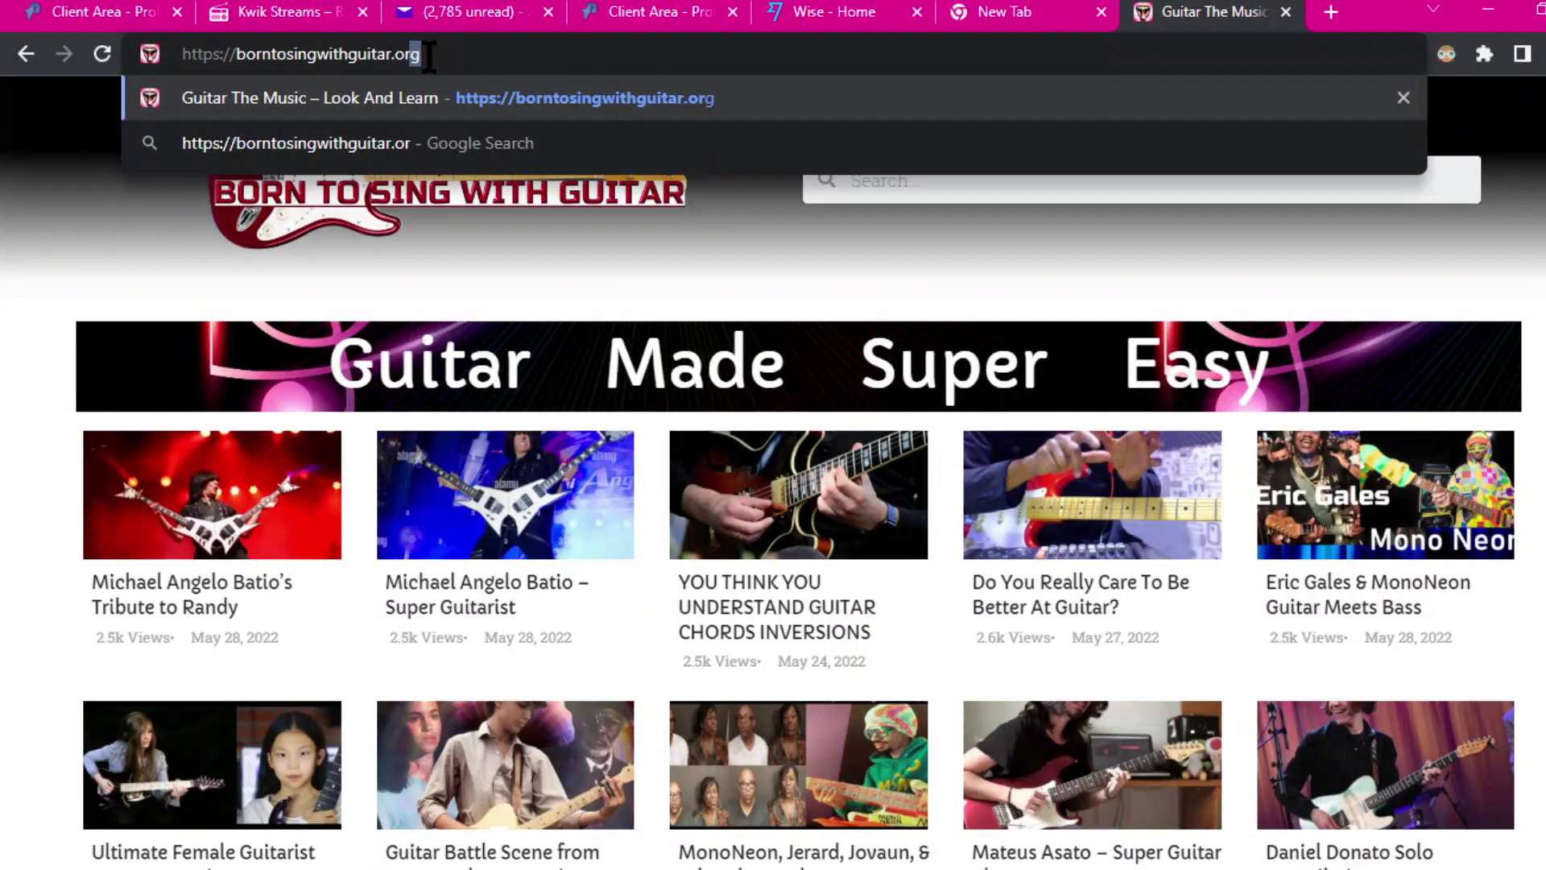
pyautogui.write('g')
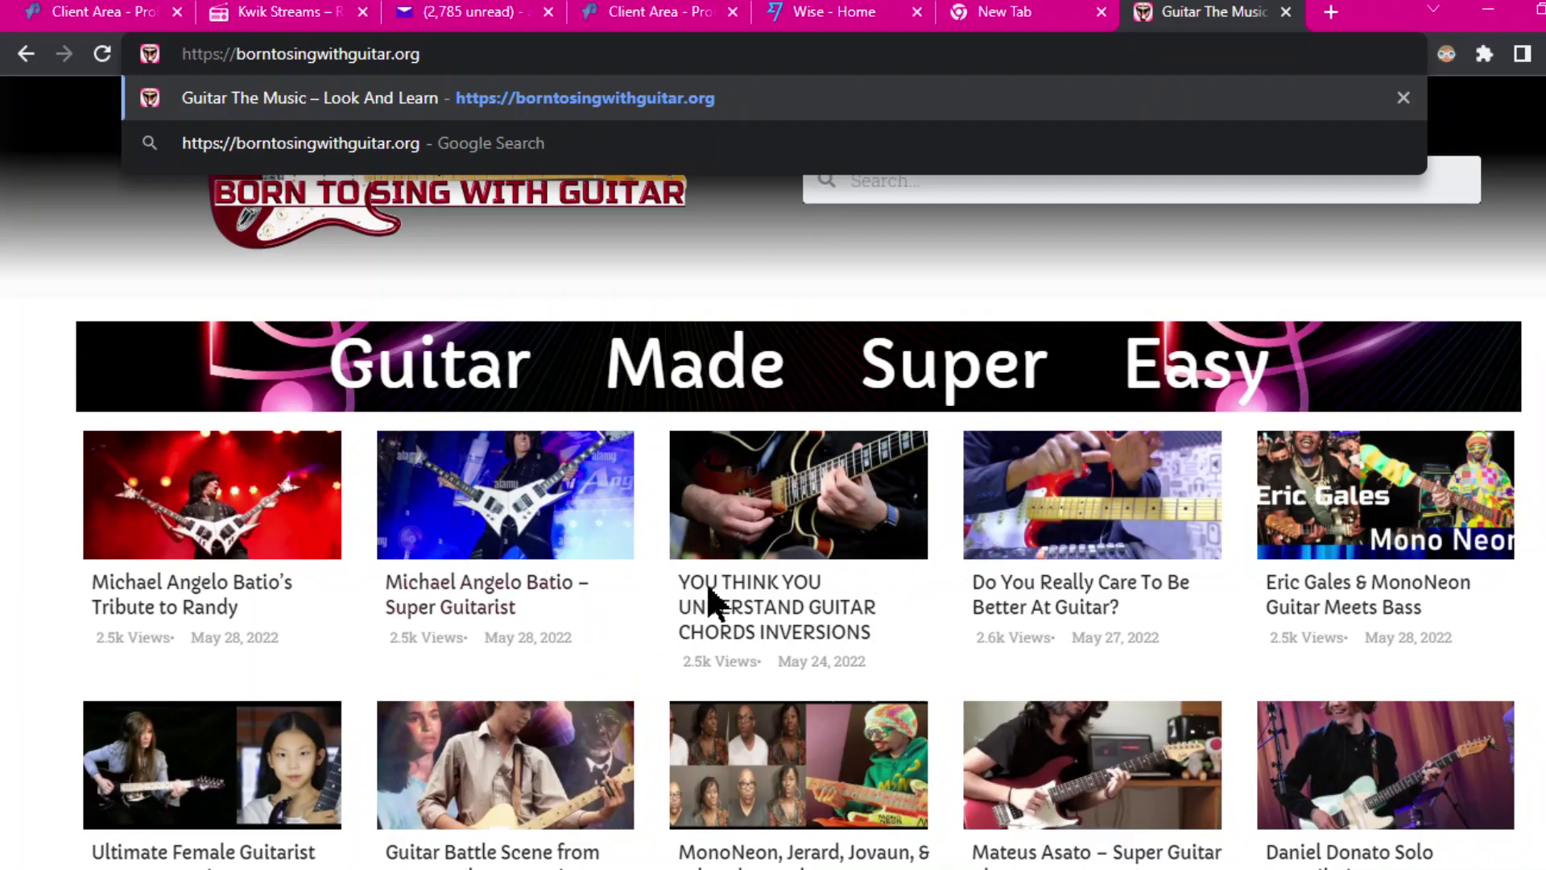
# Step: Reload the ProFreeHost accounts page so letsgroove.unaux.com shows as ready
pyautogui.click(87, 12)
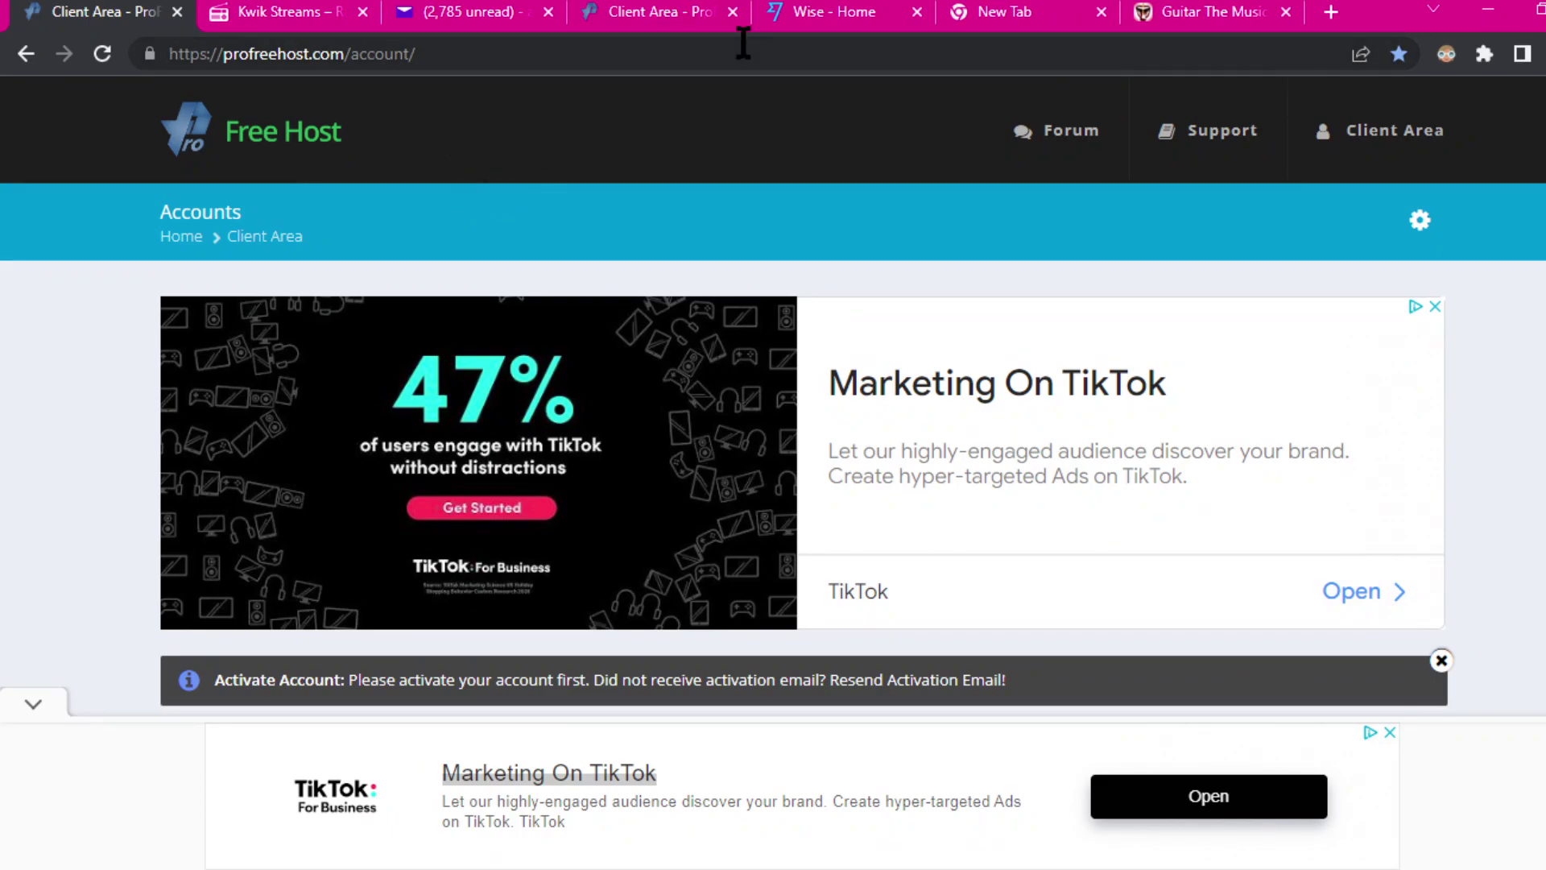
pyautogui.click(1191, 10)
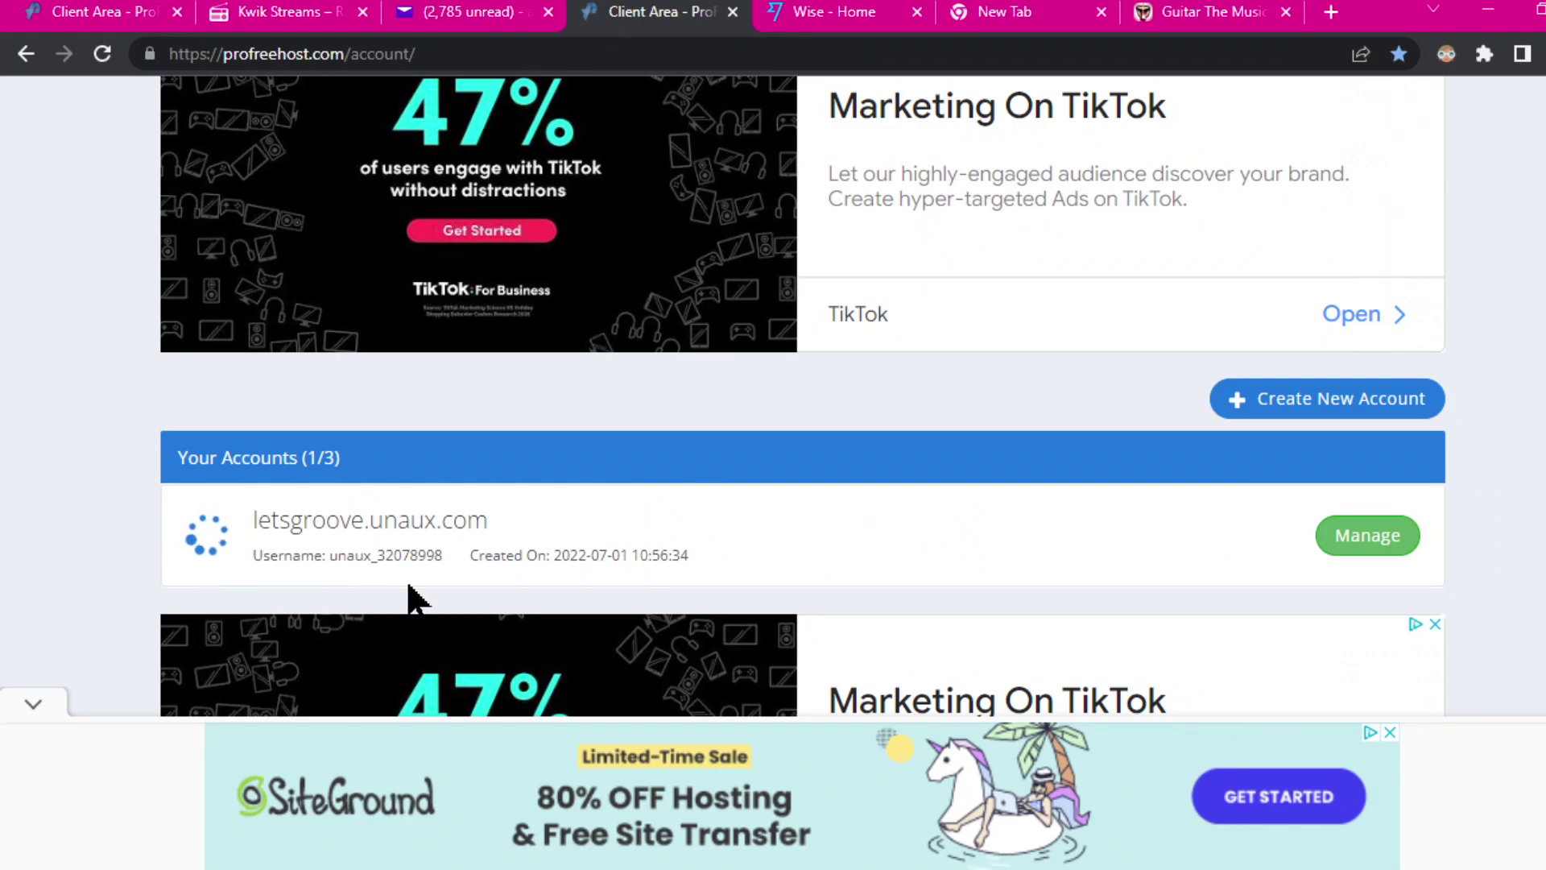
pyautogui.click(443, 51)
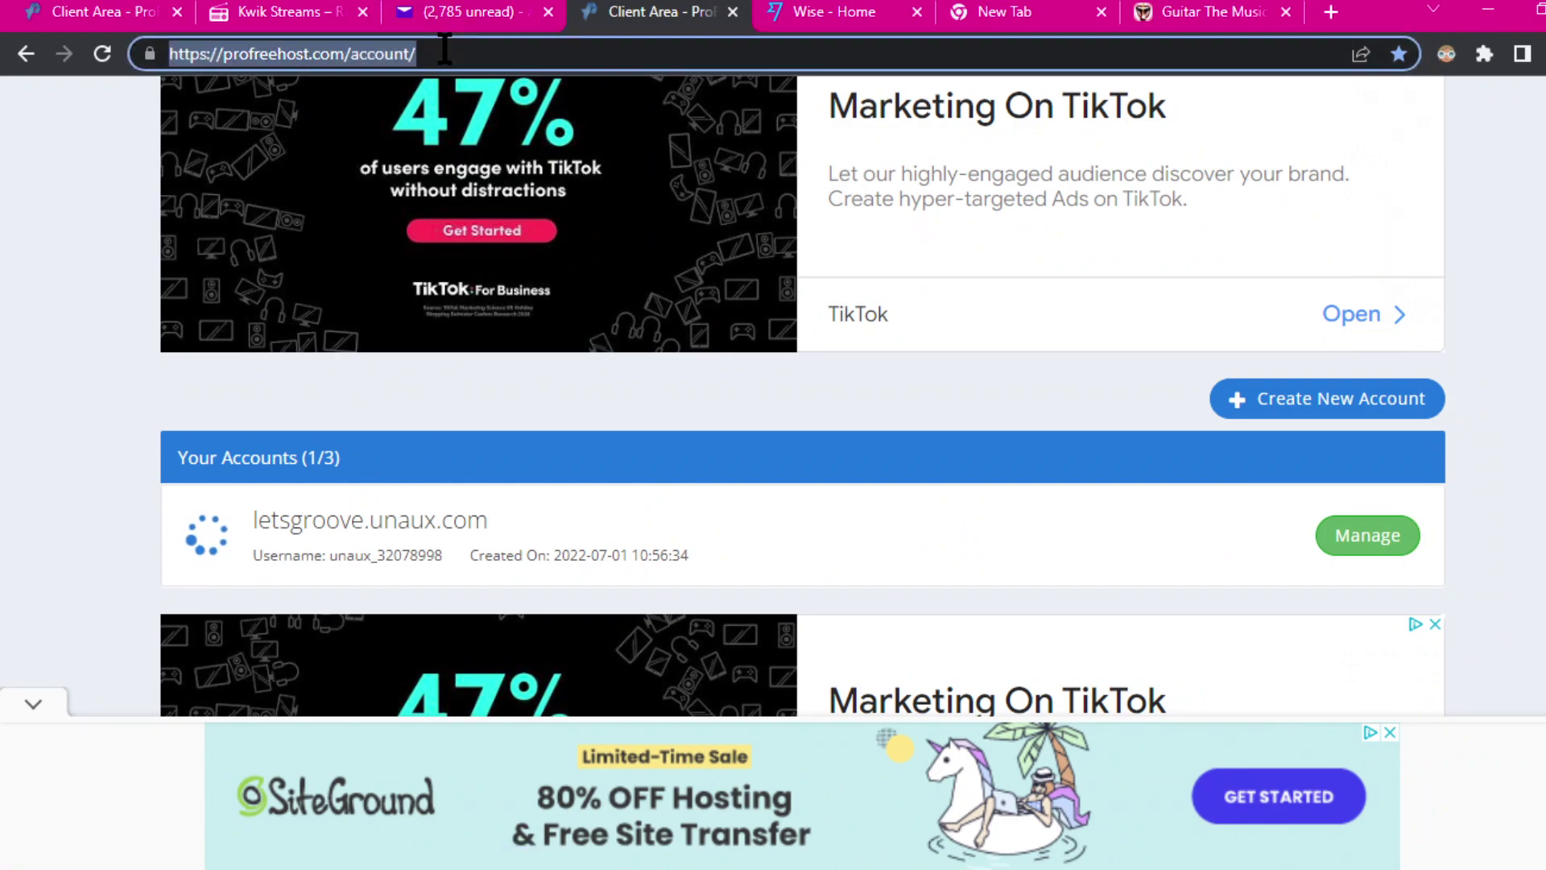
pyautogui.click(102, 54)
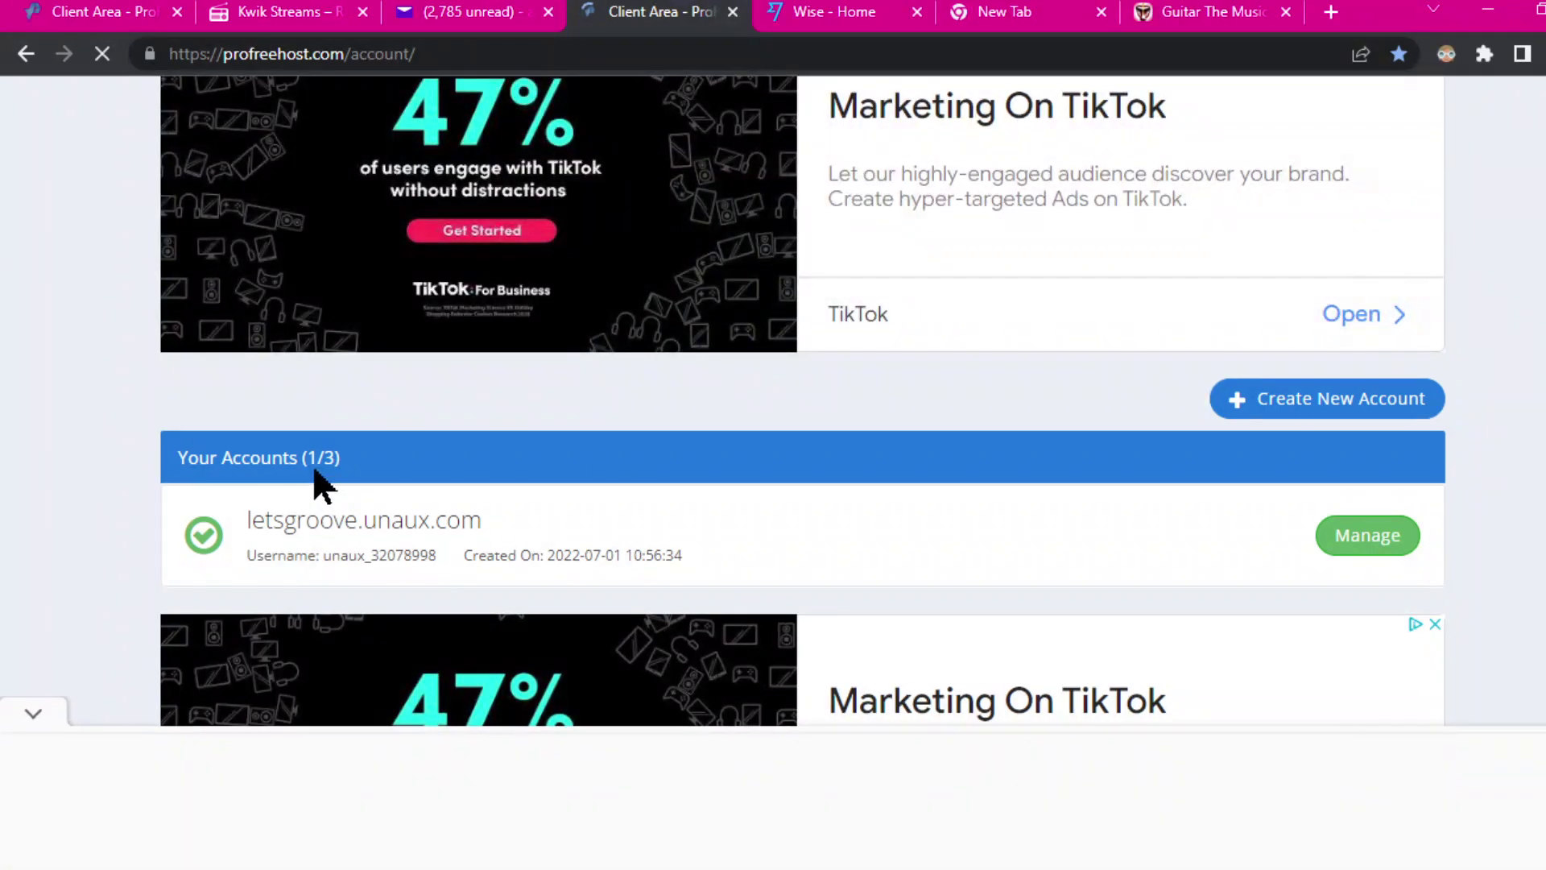
# Step: Open the Manage page for letsgroove.unaux.com, dismissing the advertisements in the way
pyautogui.click(1435, 626)
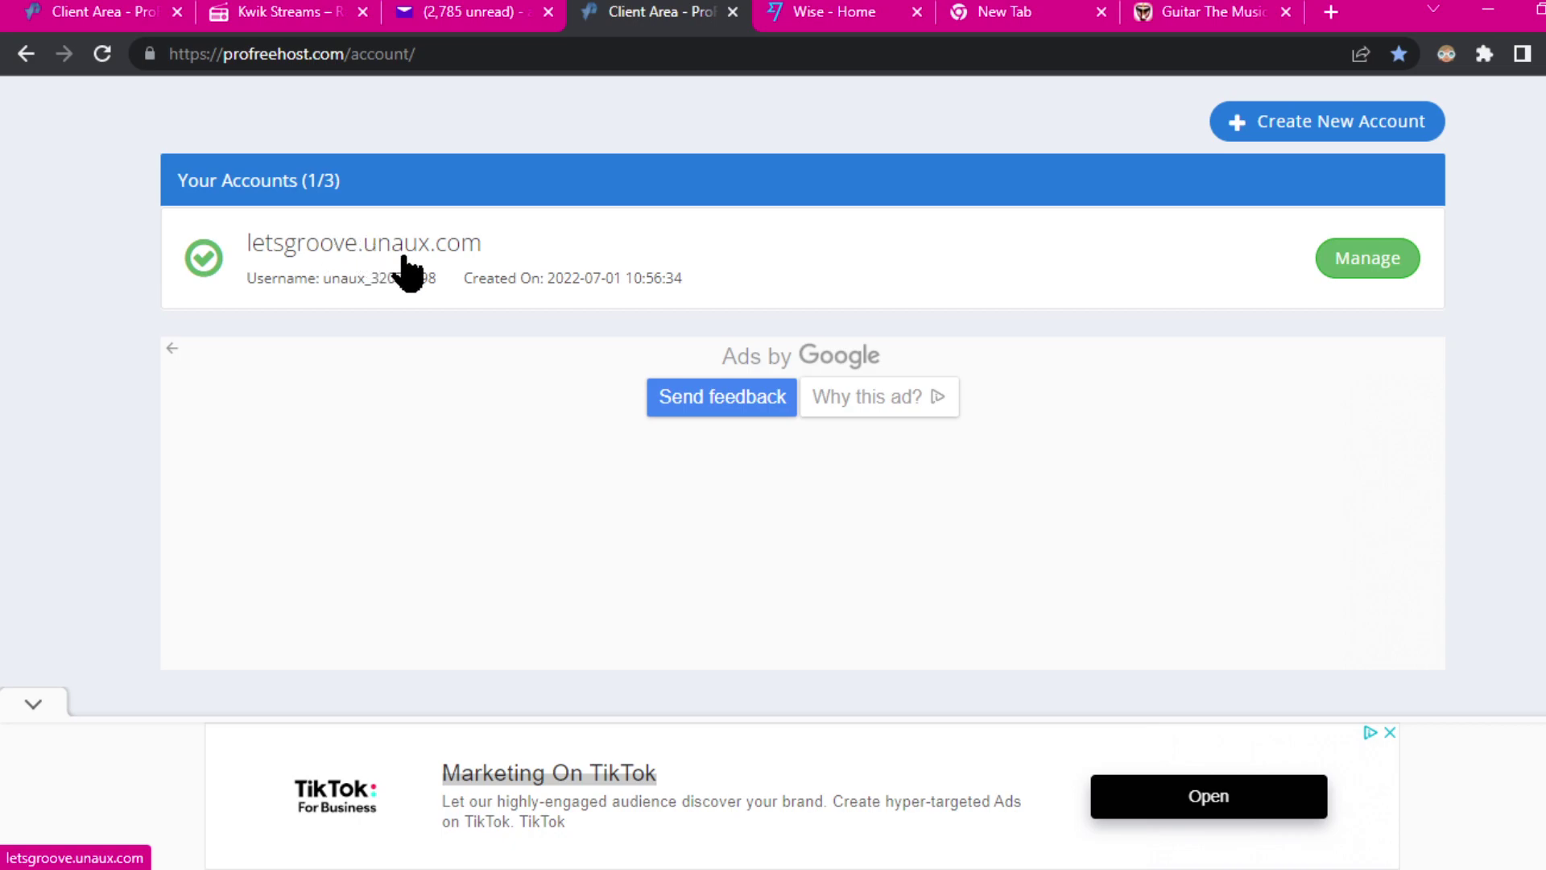
pyautogui.click(1376, 275)
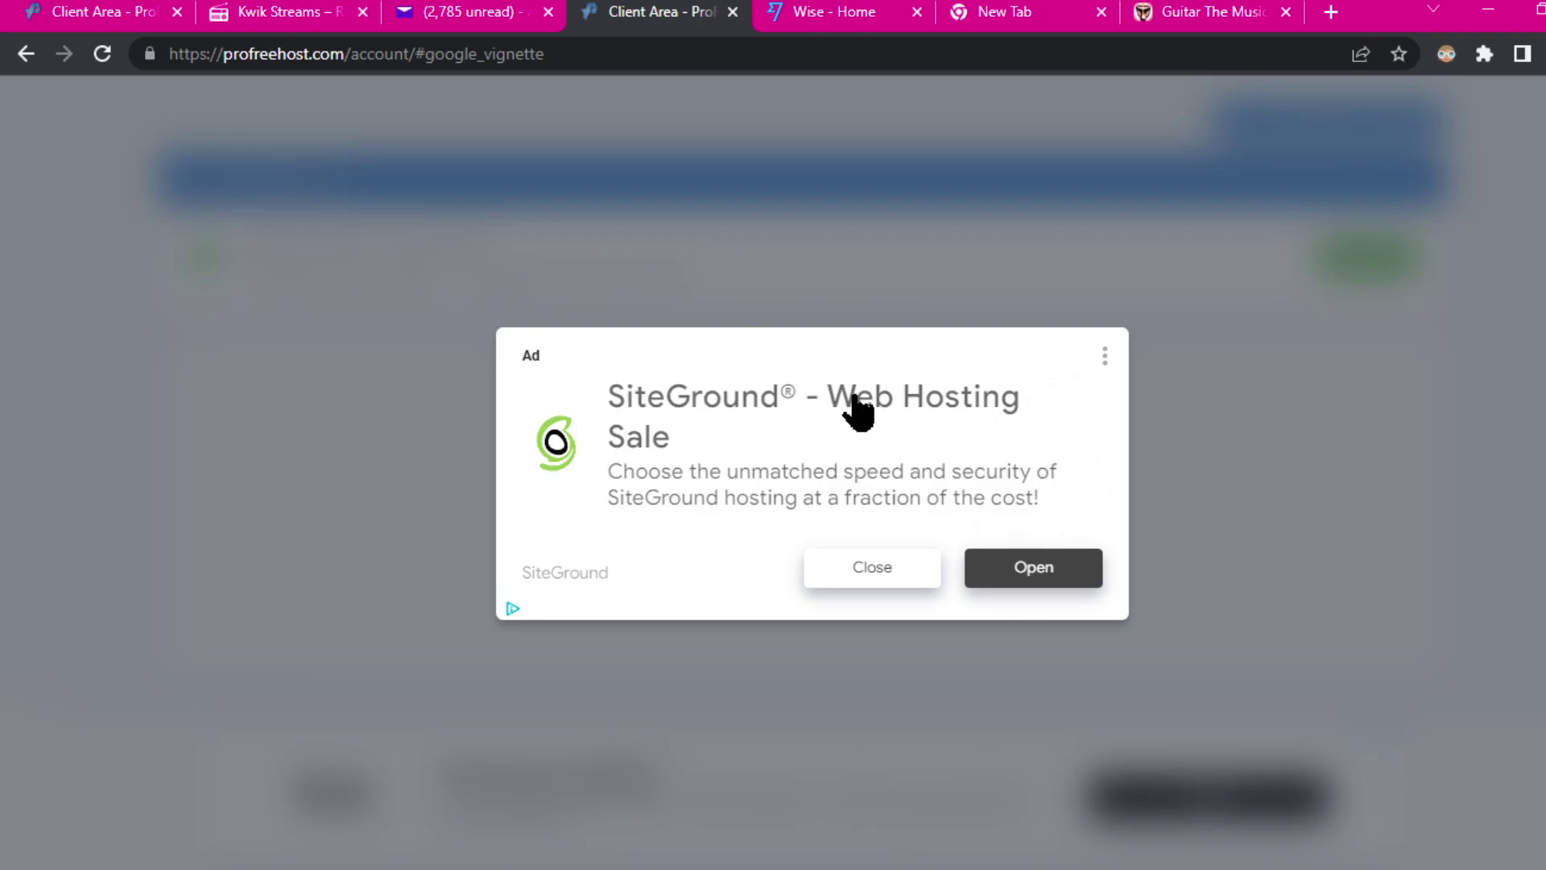
pyautogui.click(886, 572)
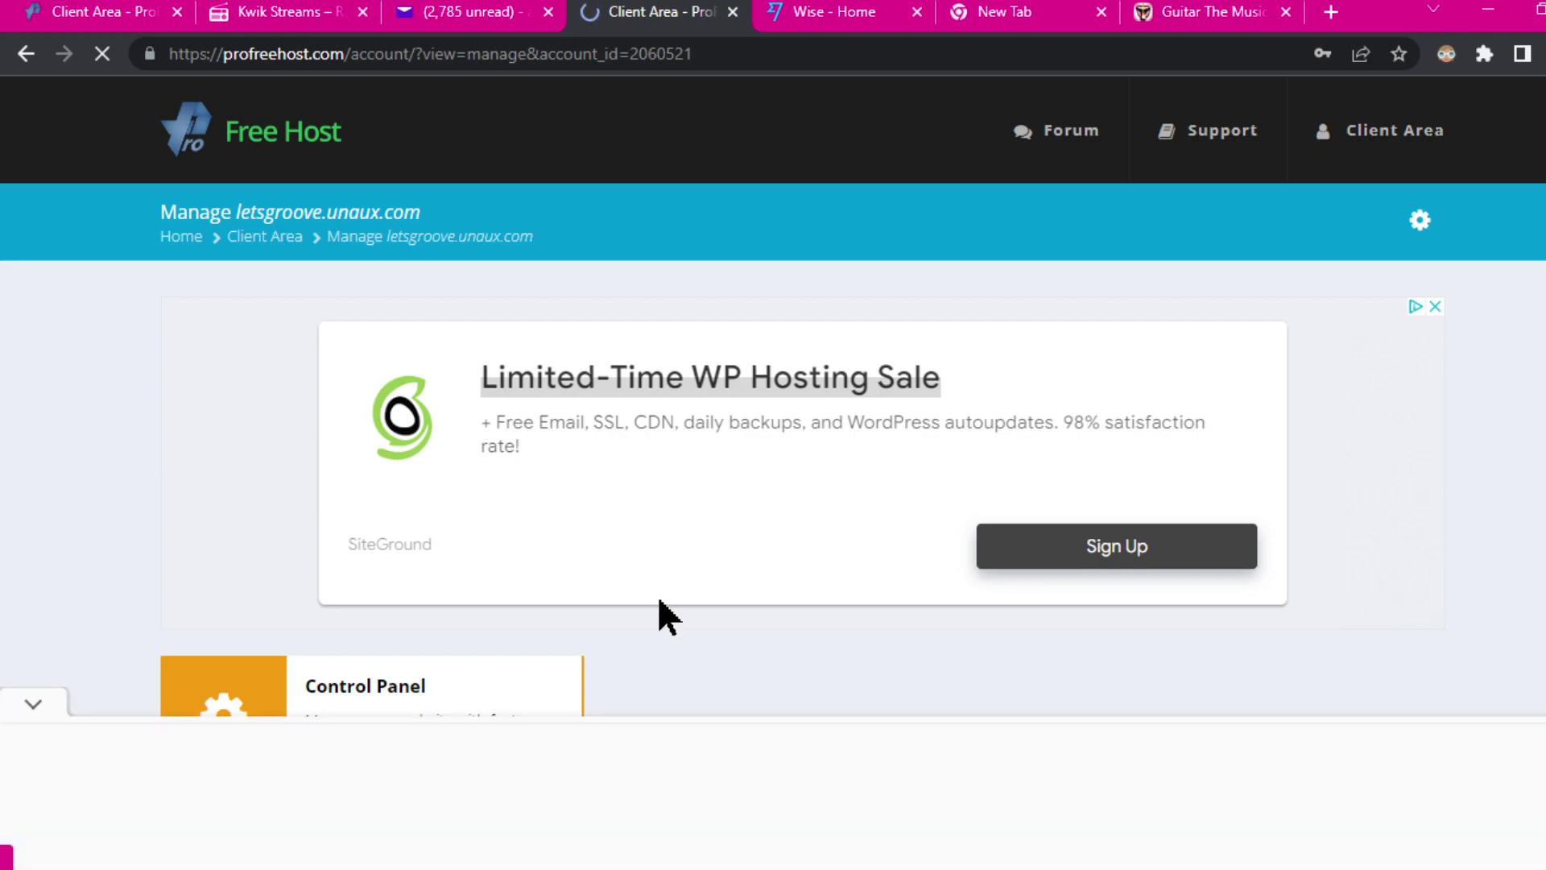
# Step: Close the remaining ads, check the Active account overview, and go to its control panel
pyautogui.click(1436, 307)
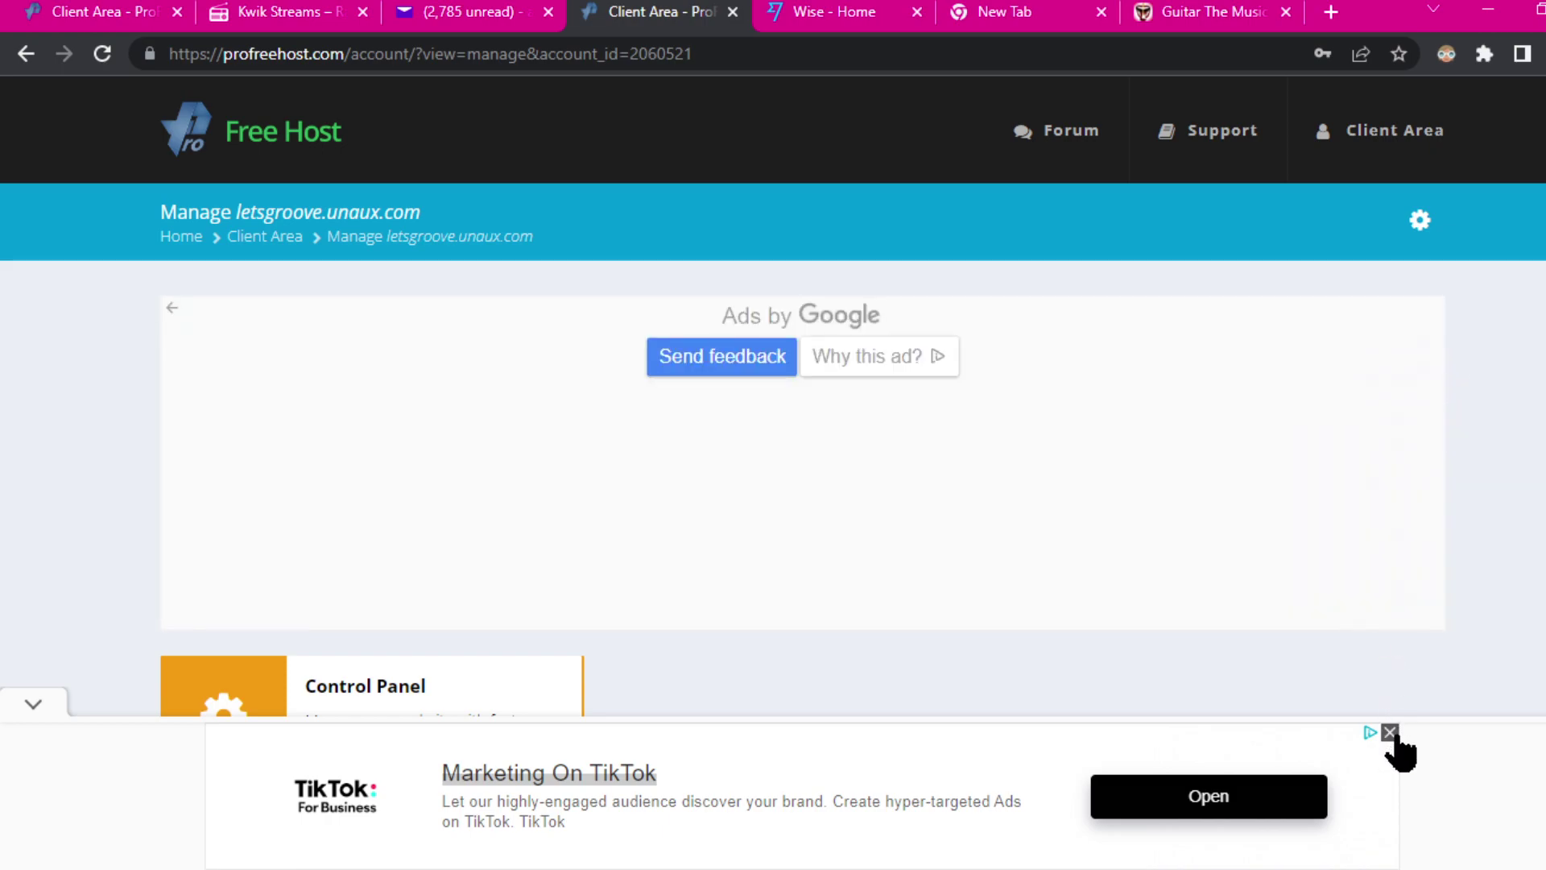
pyautogui.click(1390, 733)
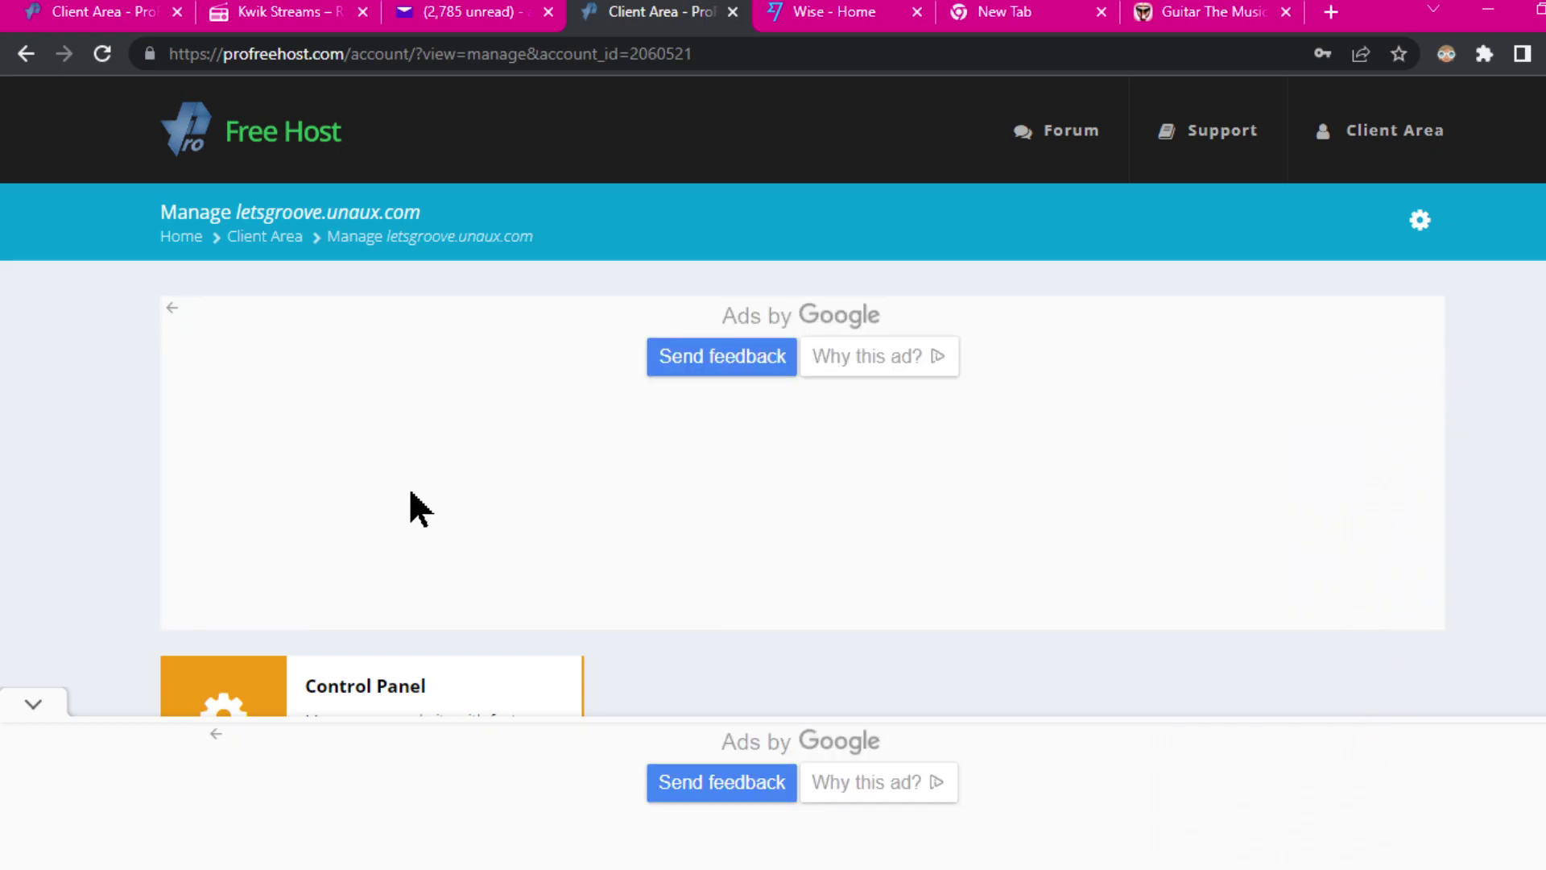
pyautogui.scroll(-3, 1047, 387)
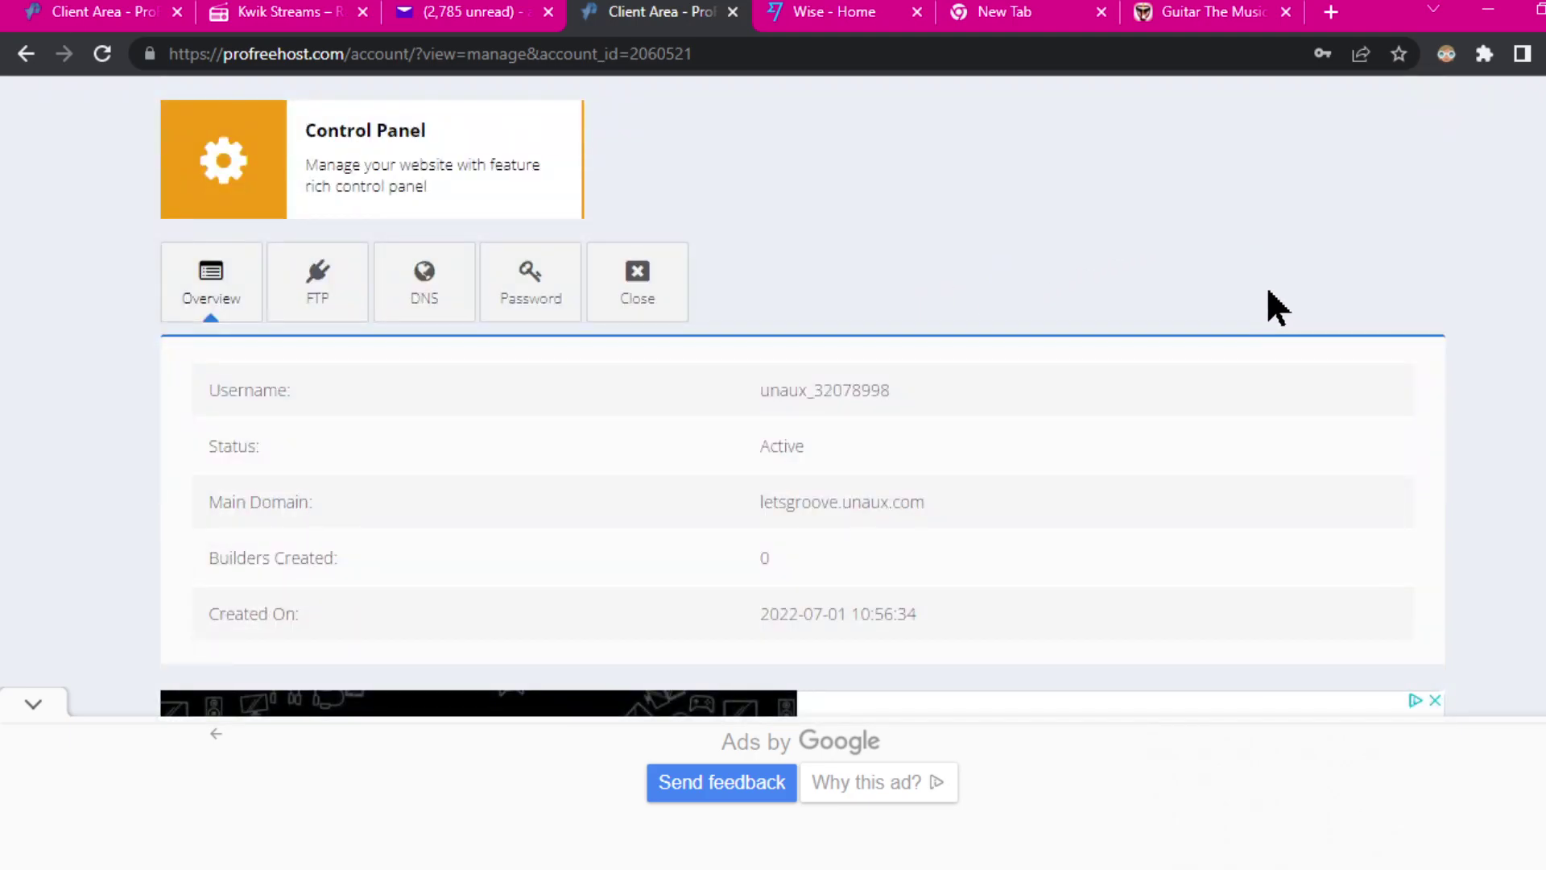
pyautogui.scroll(-2, 1268, 286)
pyautogui.scroll(-5, 1295, 290)
pyautogui.scroll(10, 1377, 297)
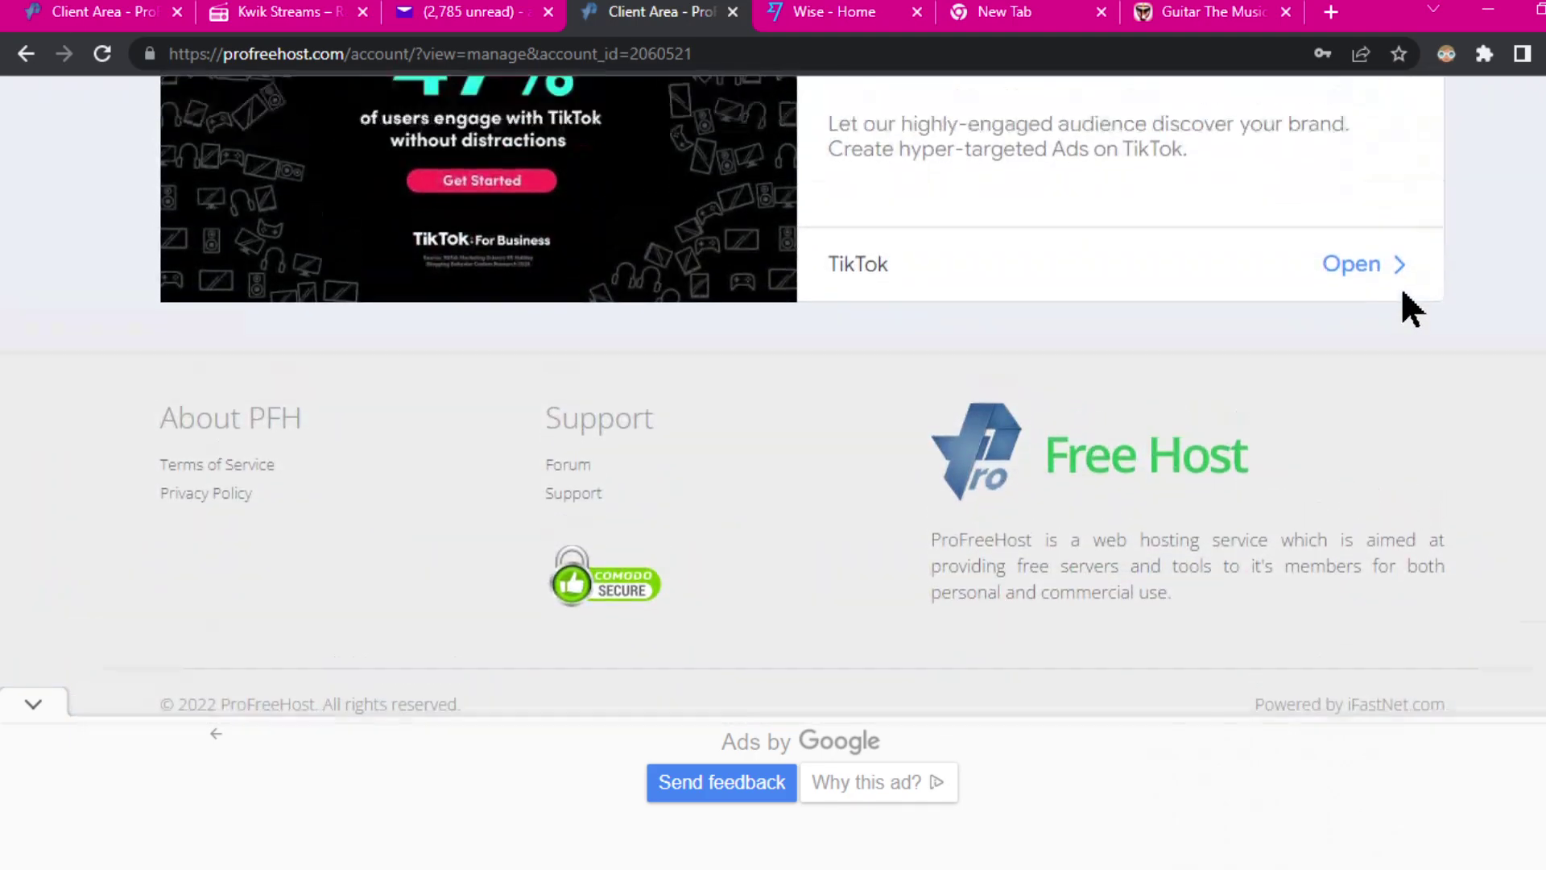
pyautogui.scroll(-3, 1417, 305)
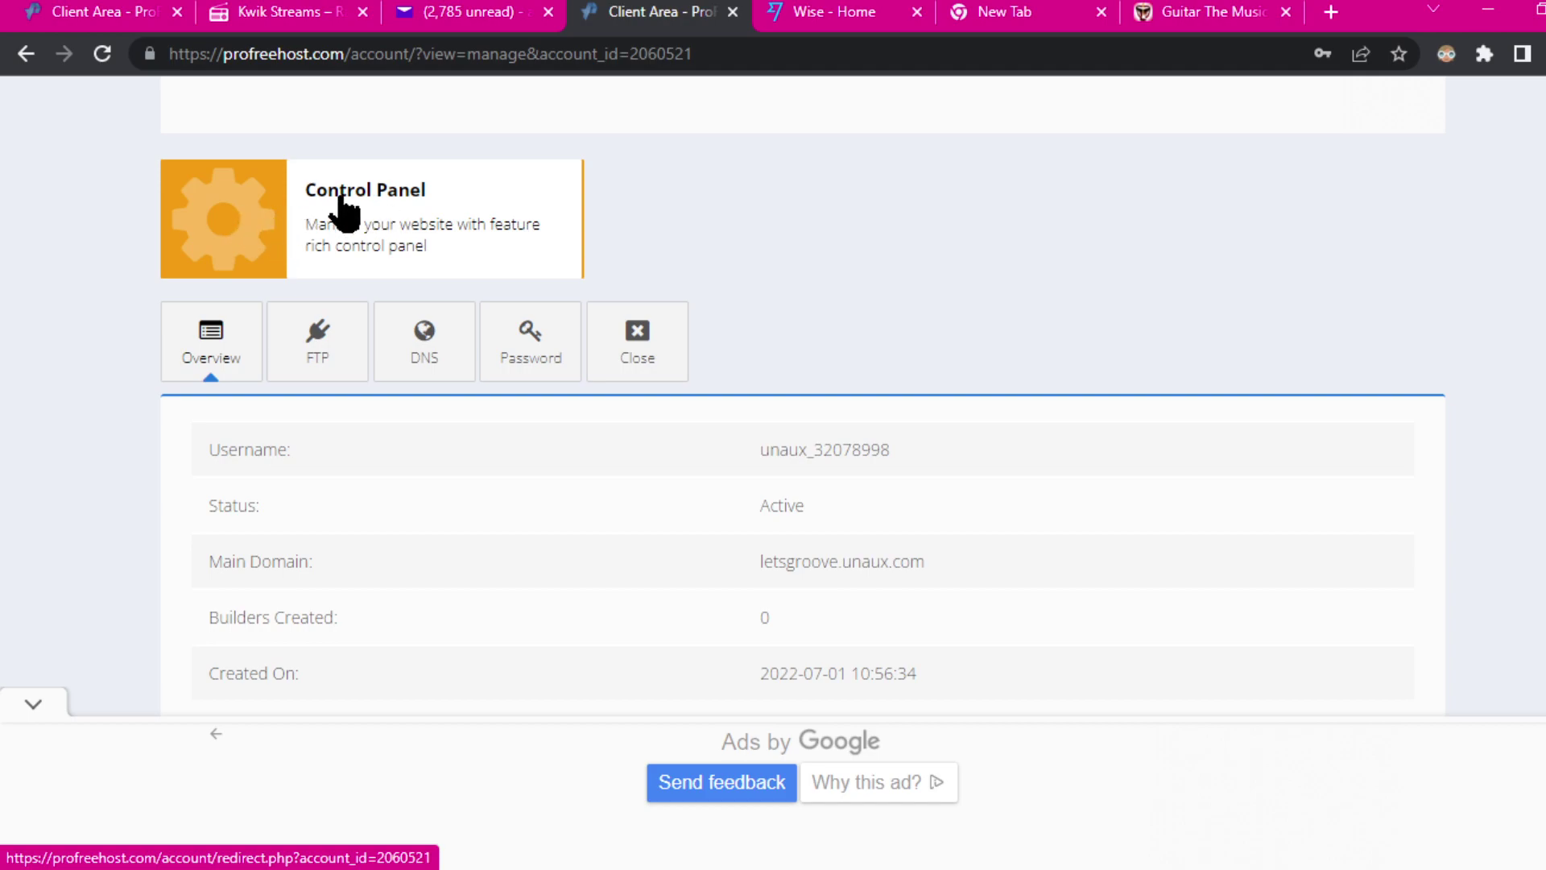
pyautogui.click(245, 213)
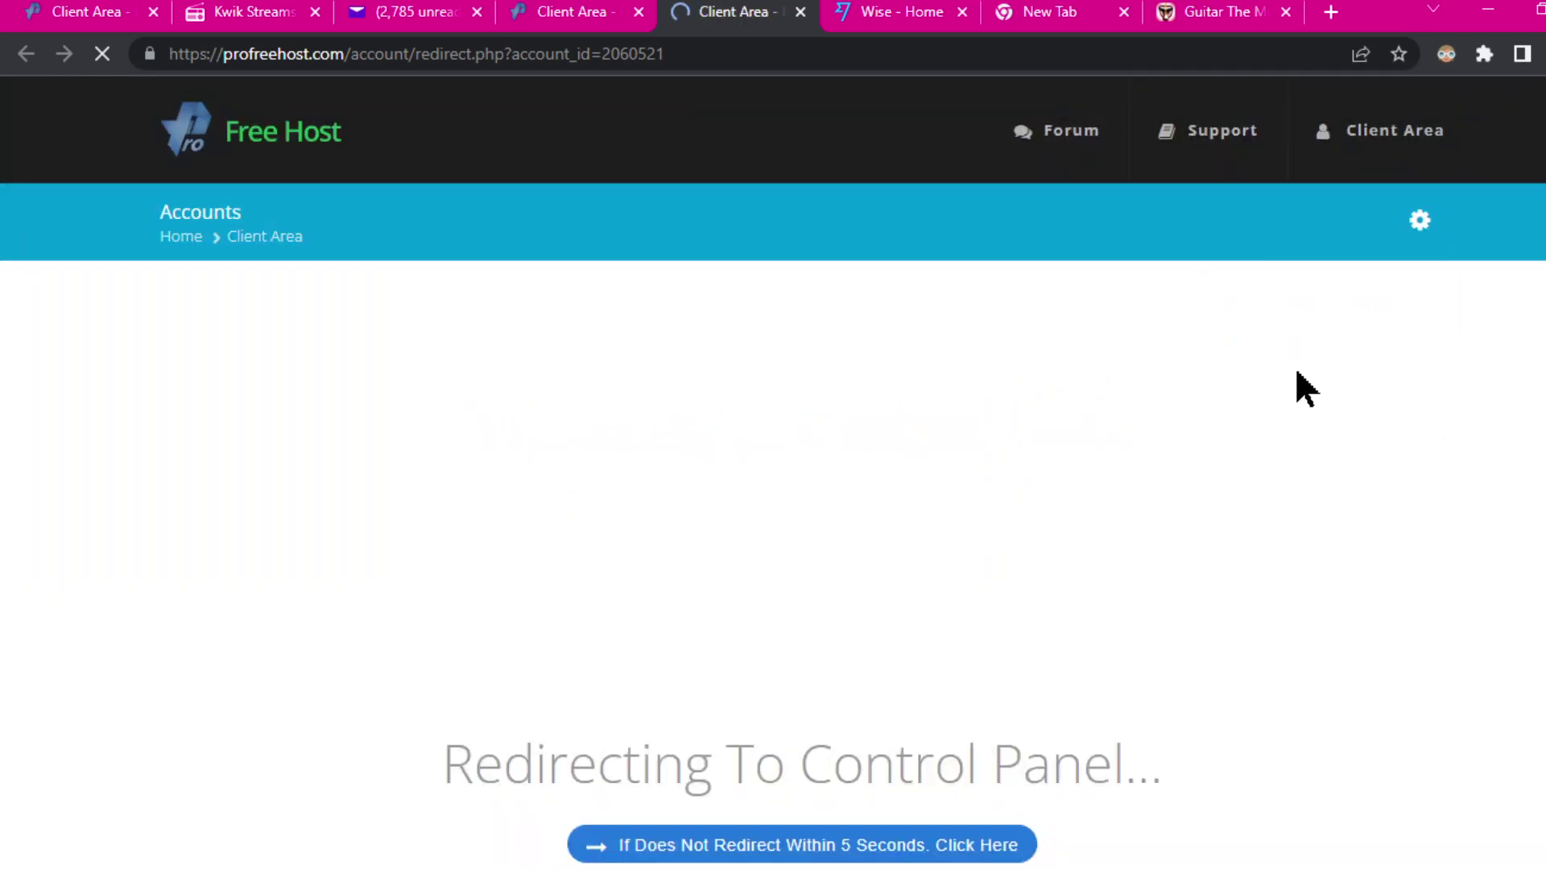
# Step: Continue past the redirect and the insecure-form warning into the control panel, approving service e-mail notifications
pyautogui.scroll(-3, 1050, 722)
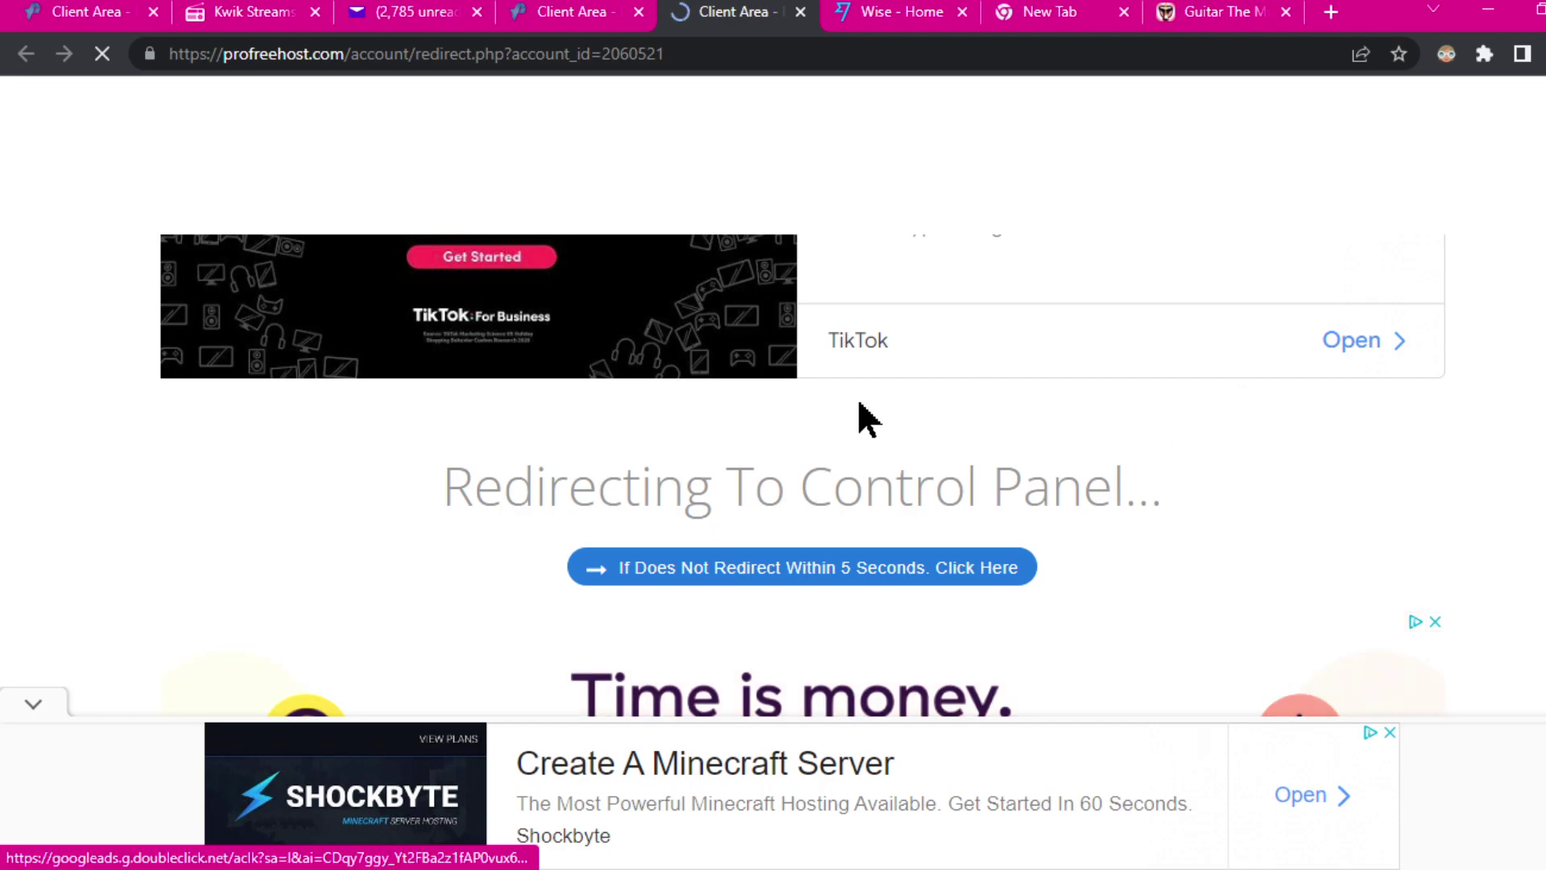
pyautogui.click(921, 569)
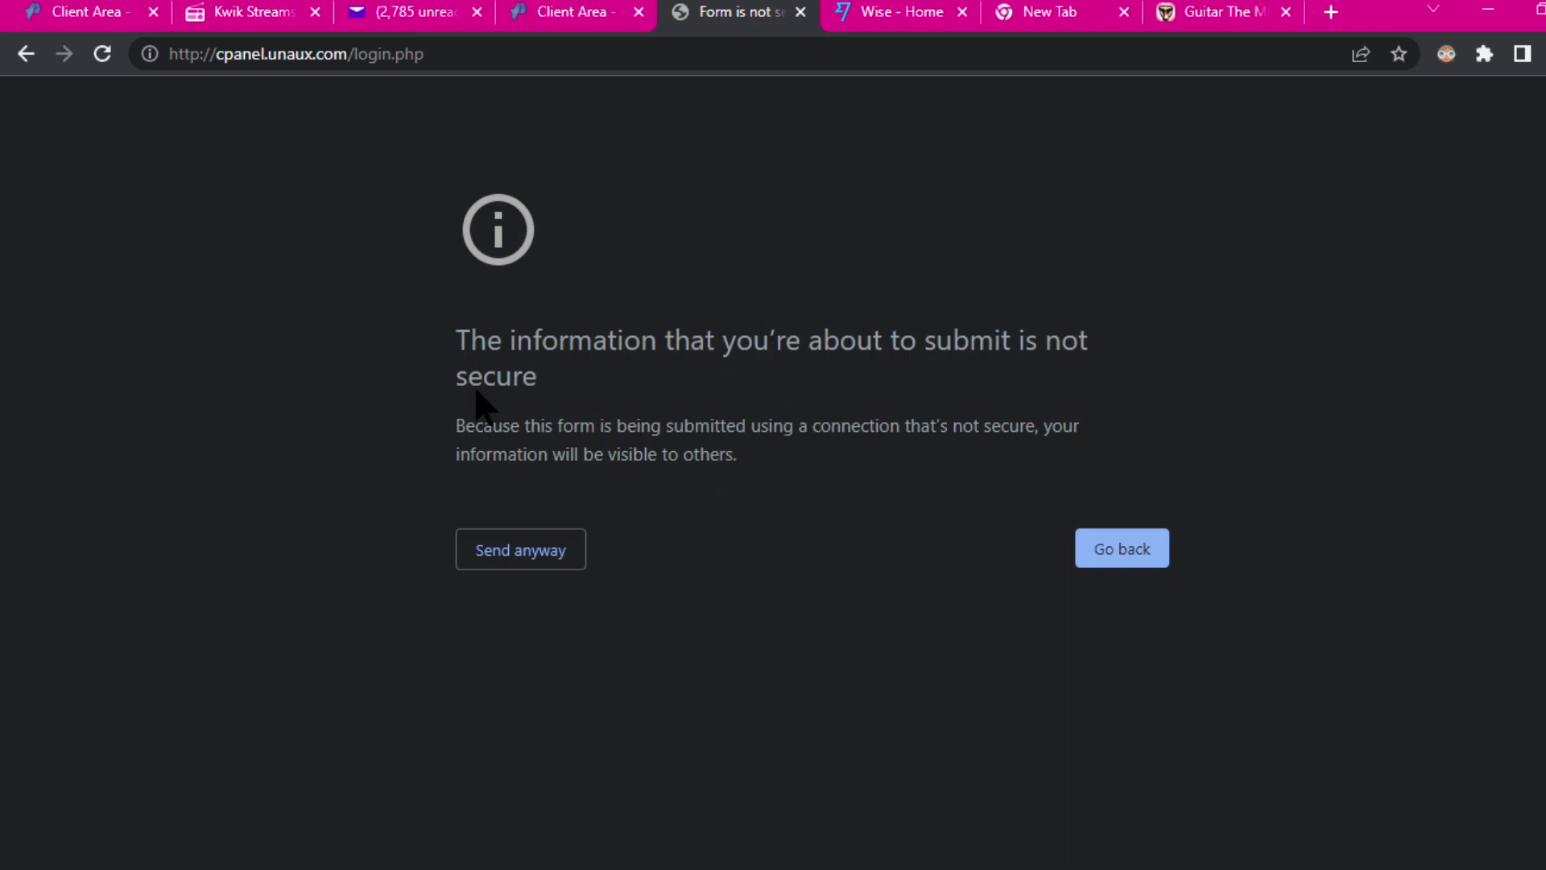
pyautogui.click(488, 553)
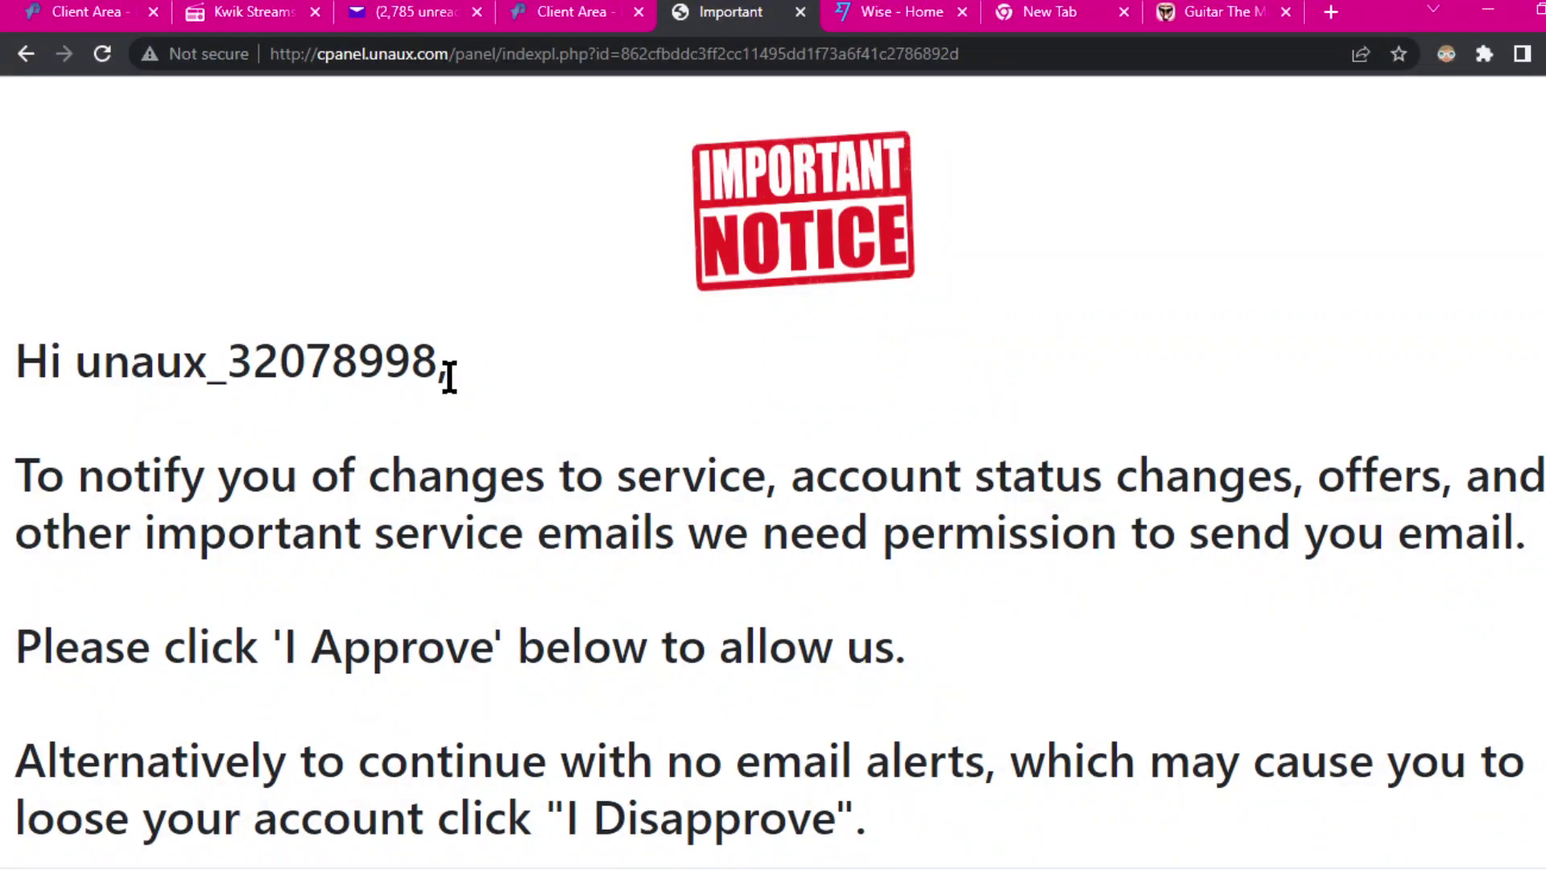
pyautogui.scroll(-2, 562, 414)
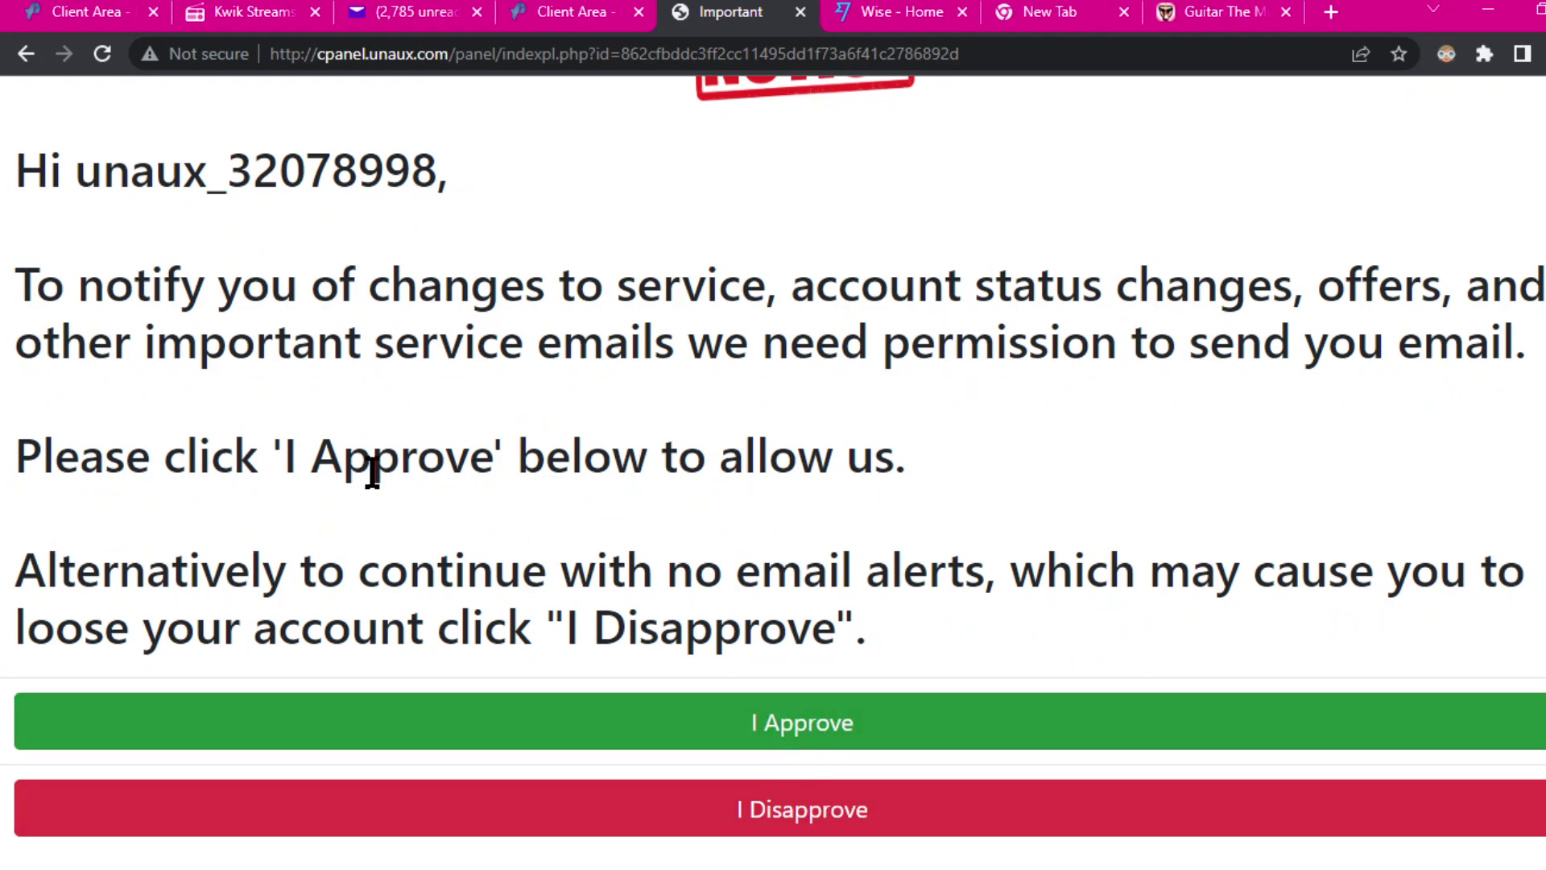
pyautogui.click(752, 729)
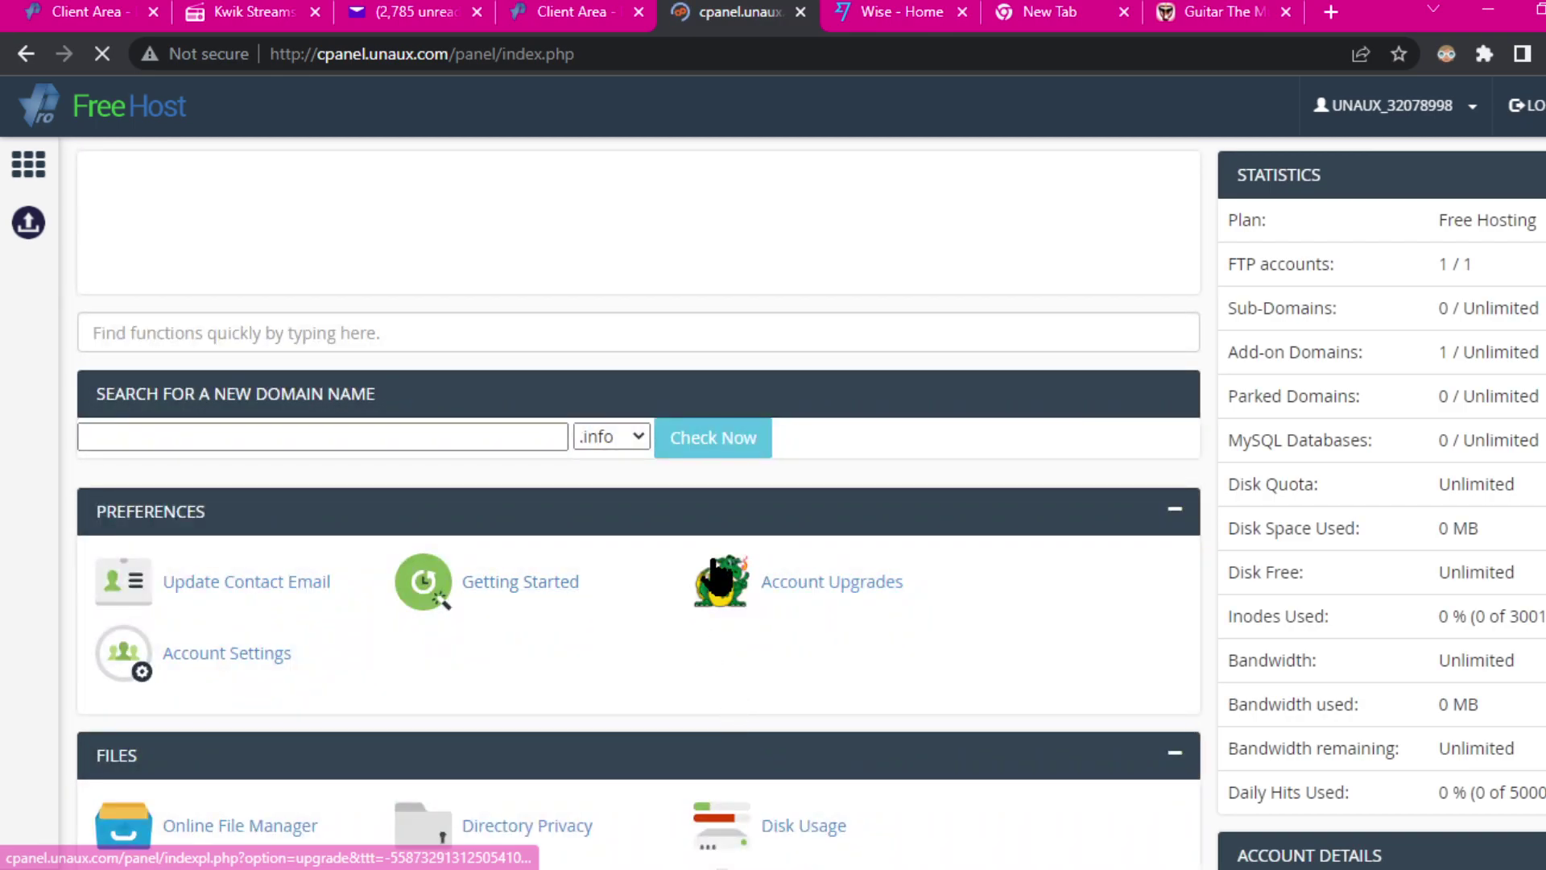
pyautogui.scroll(-3, 818, 518)
# Step: Search the control panel functions for 'sof', then clear the search
pyautogui.scroll(3, 828, 524)
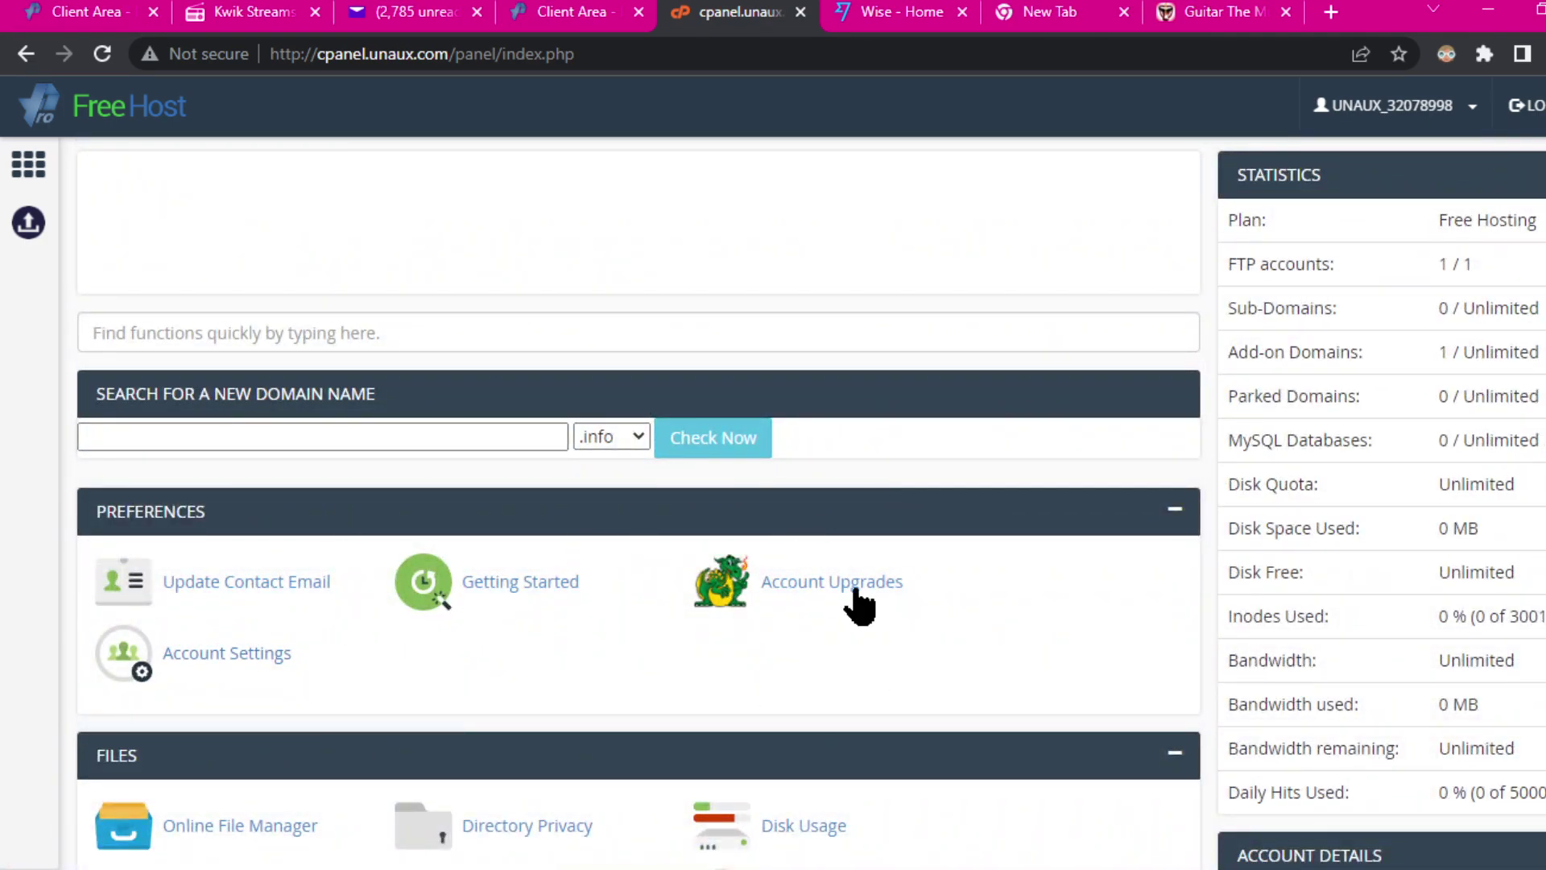
pyautogui.scroll(-3, 894, 611)
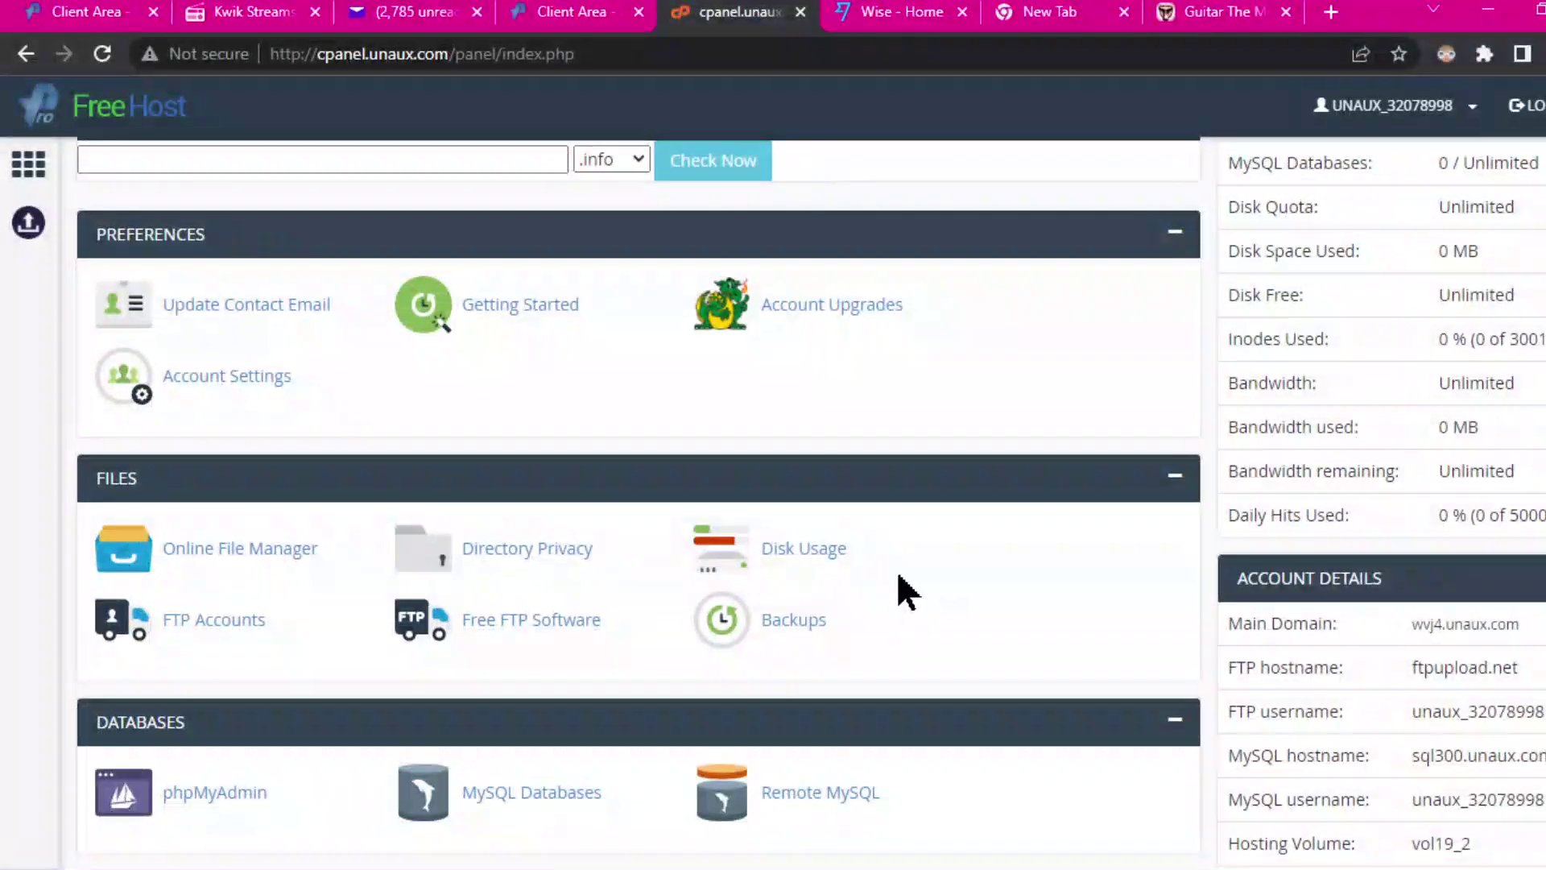
pyautogui.scroll(-15, 934, 475)
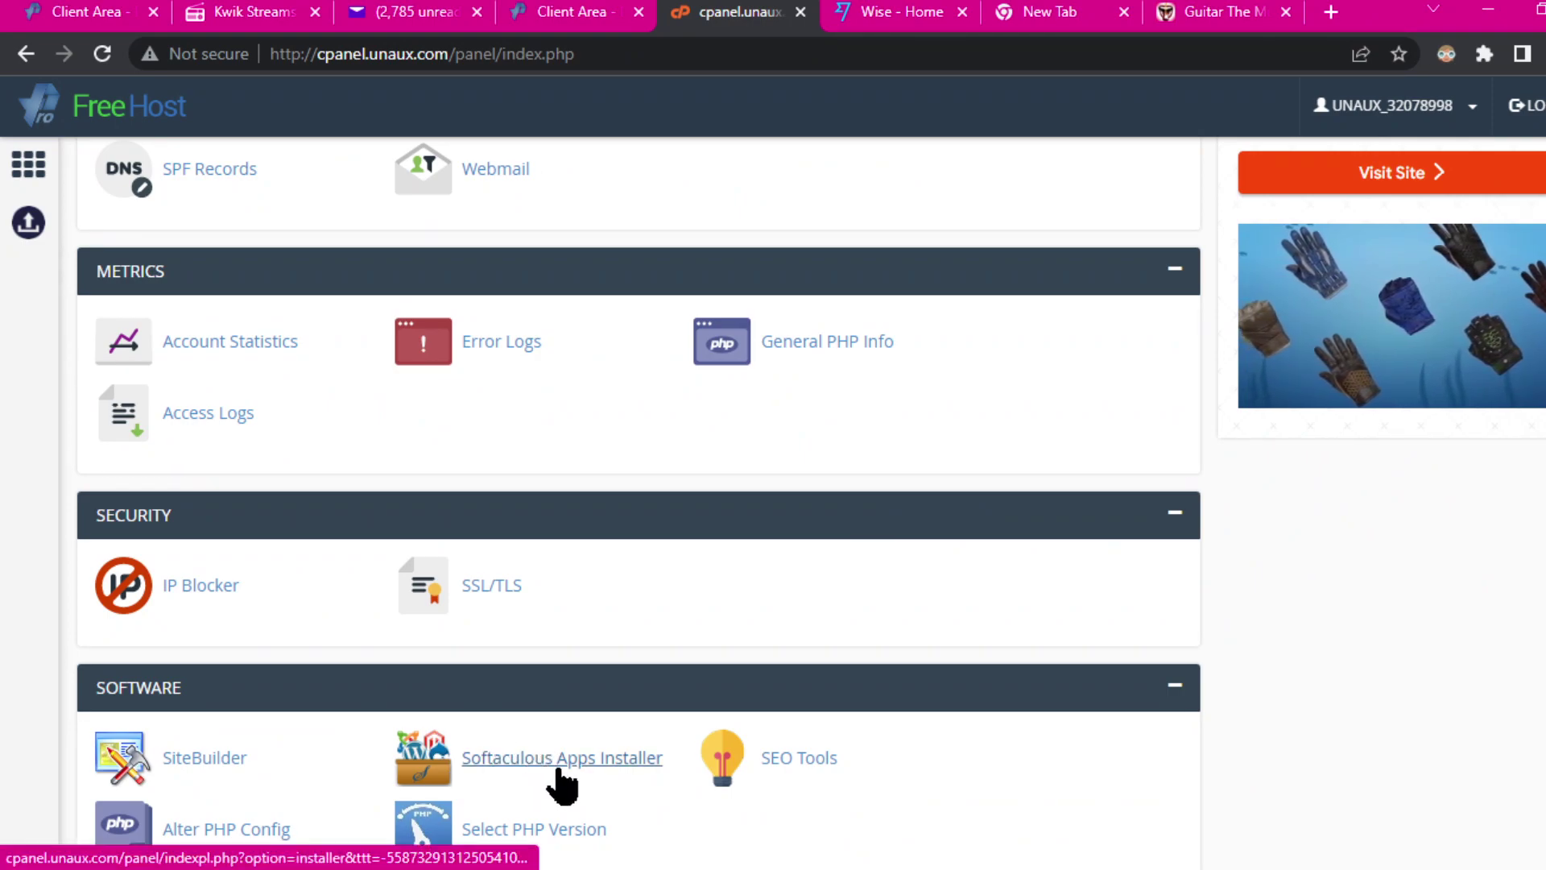
pyautogui.click(570, 765)
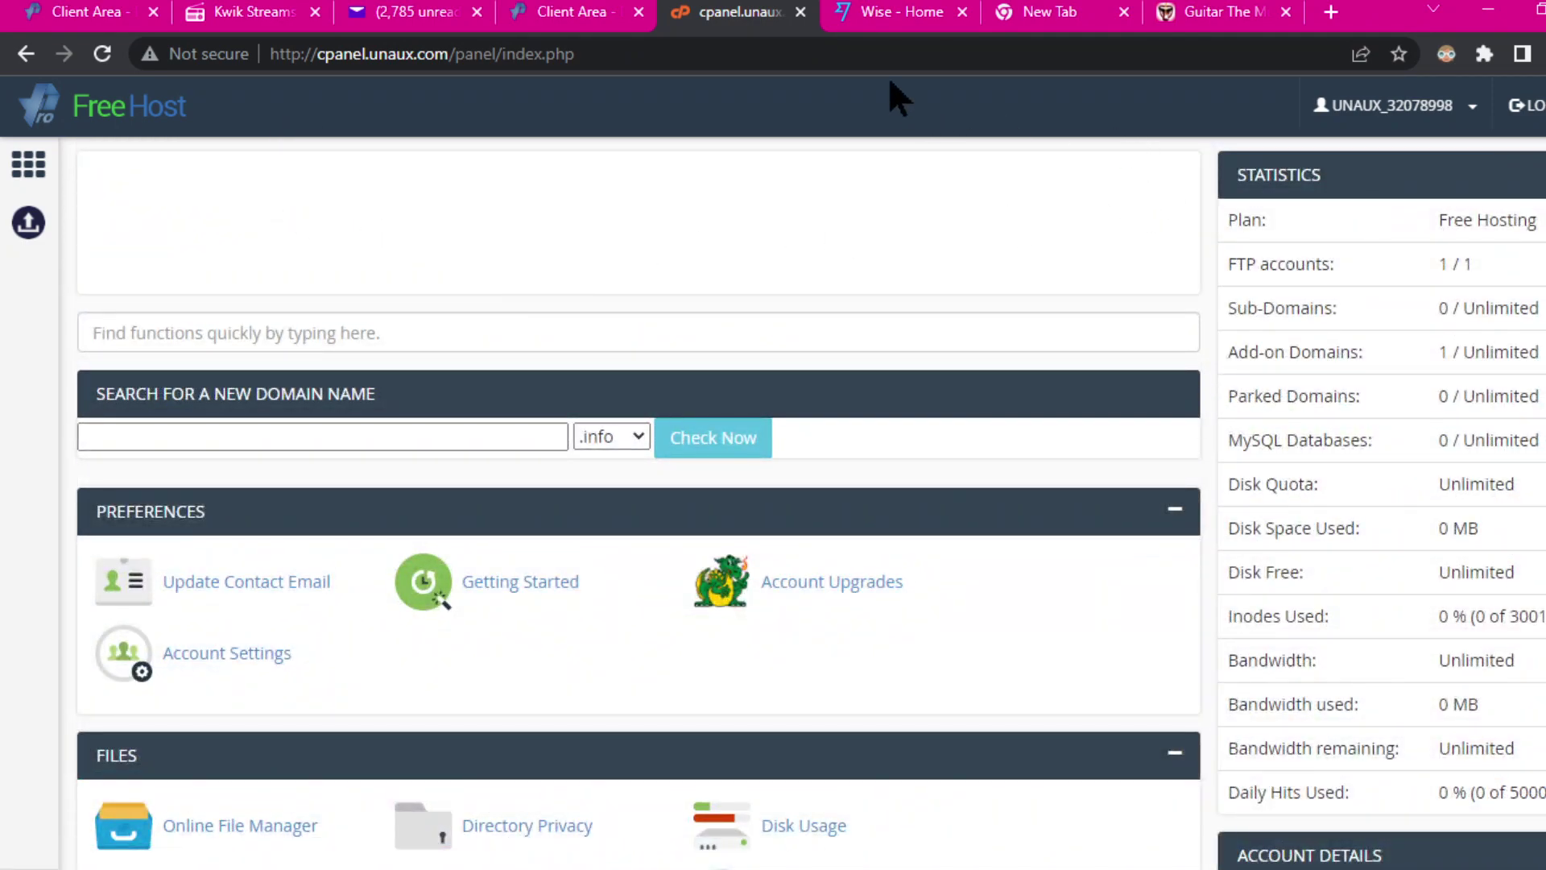
pyautogui.scroll(-6, 553, 293)
pyautogui.scroll(6, 559, 282)
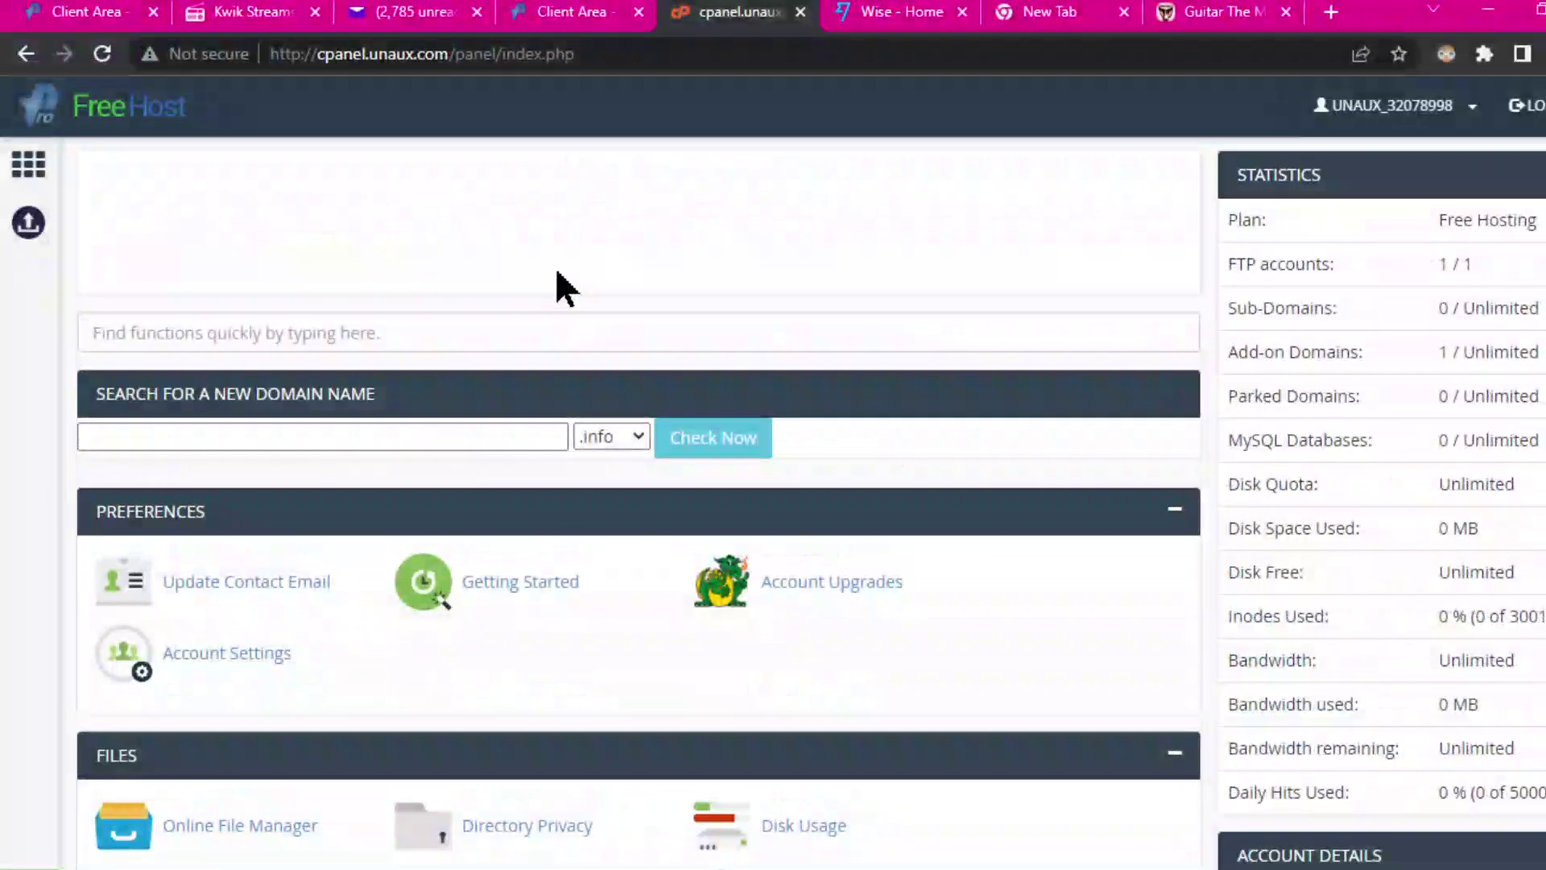
pyautogui.click(254, 341)
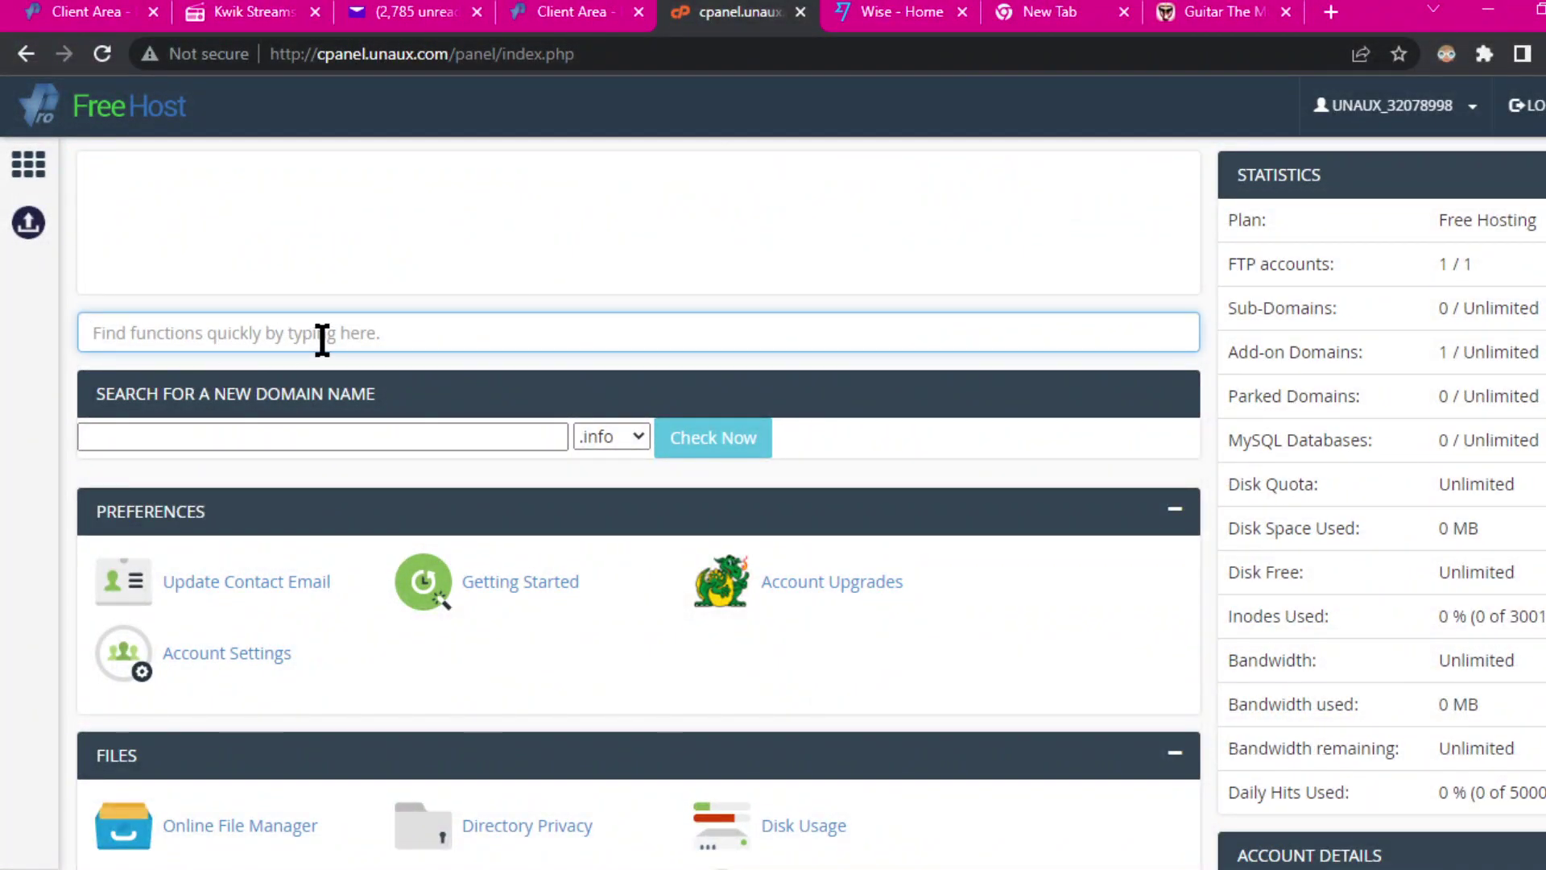
pyautogui.write('soft')
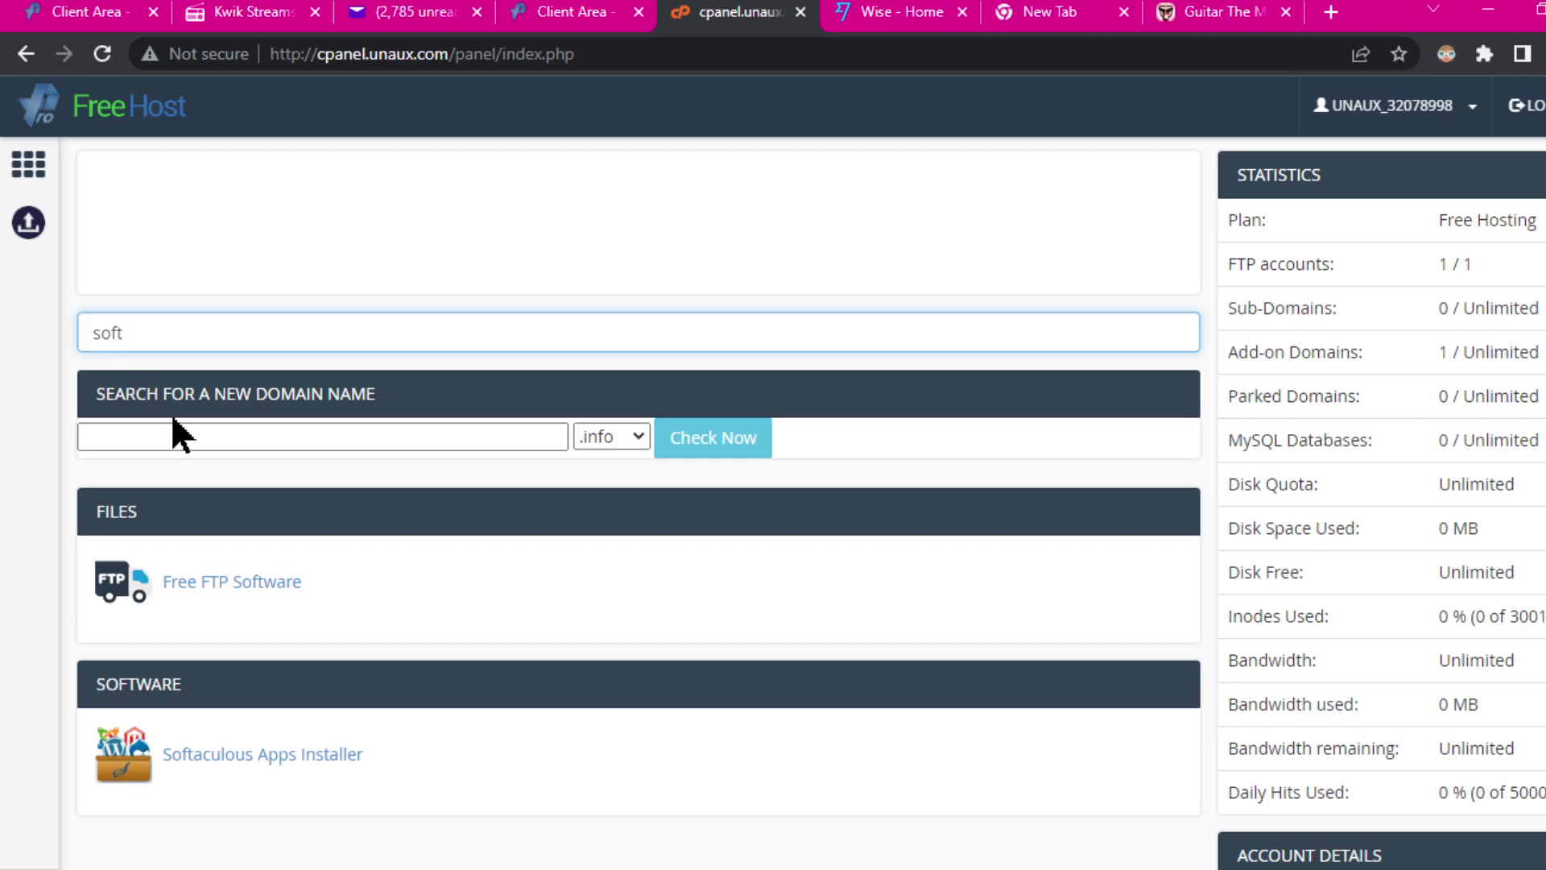
pyautogui.moveTo(125, 332); pyautogui.dragTo(65, 348)
pyautogui.press('BackSpace')
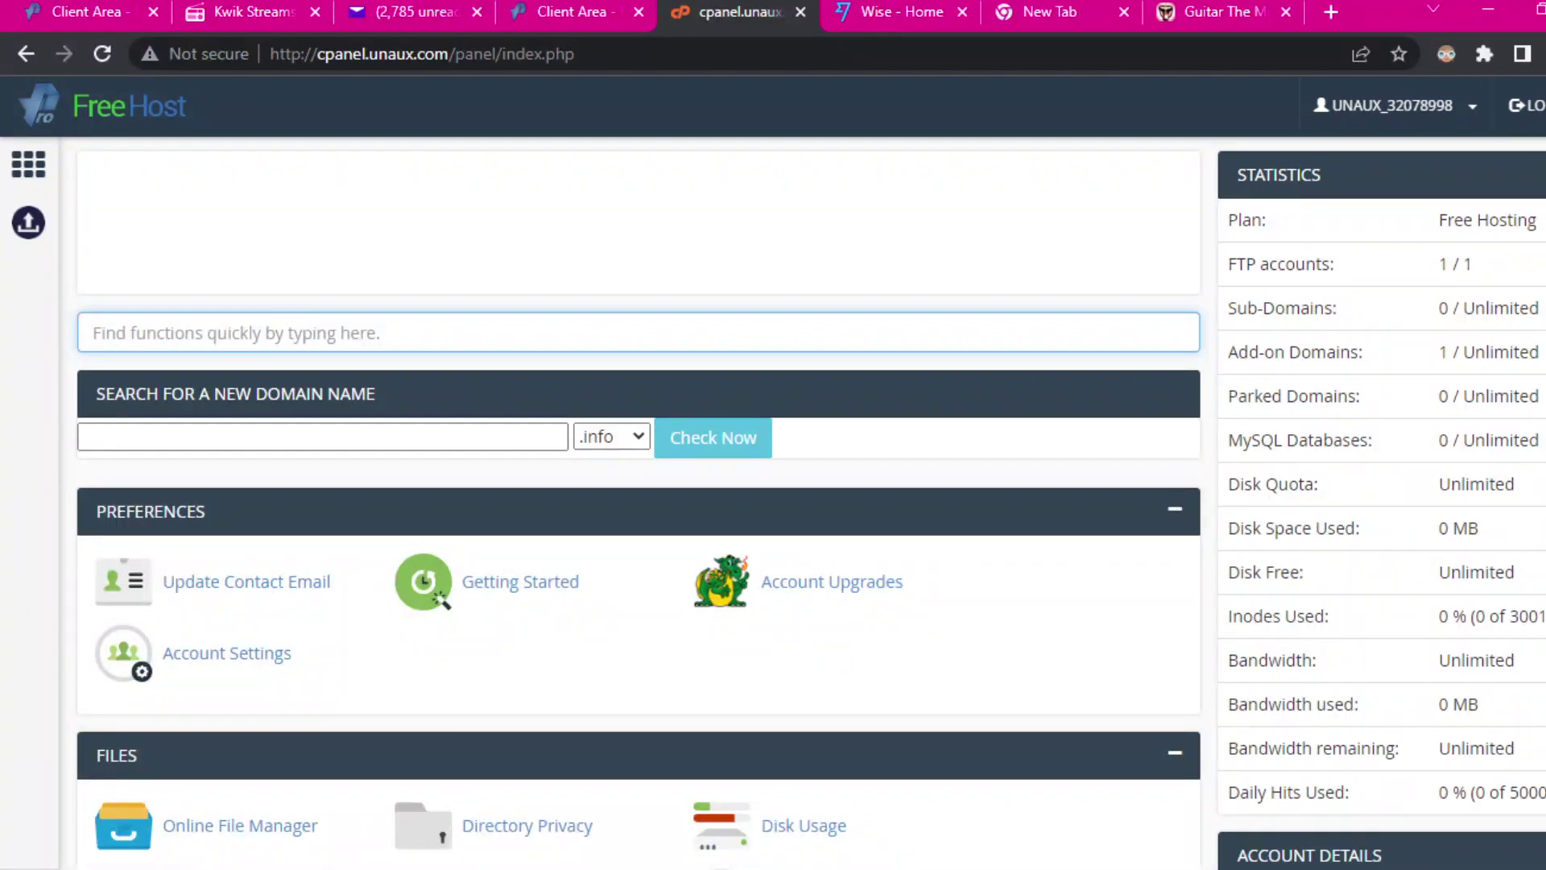
# Step: Open the Softaculous Apps Installer from the Software section
pyautogui.scroll(-12, 900, 783)
pyautogui.scroll(12, 918, 612)
pyautogui.click(638, 435)
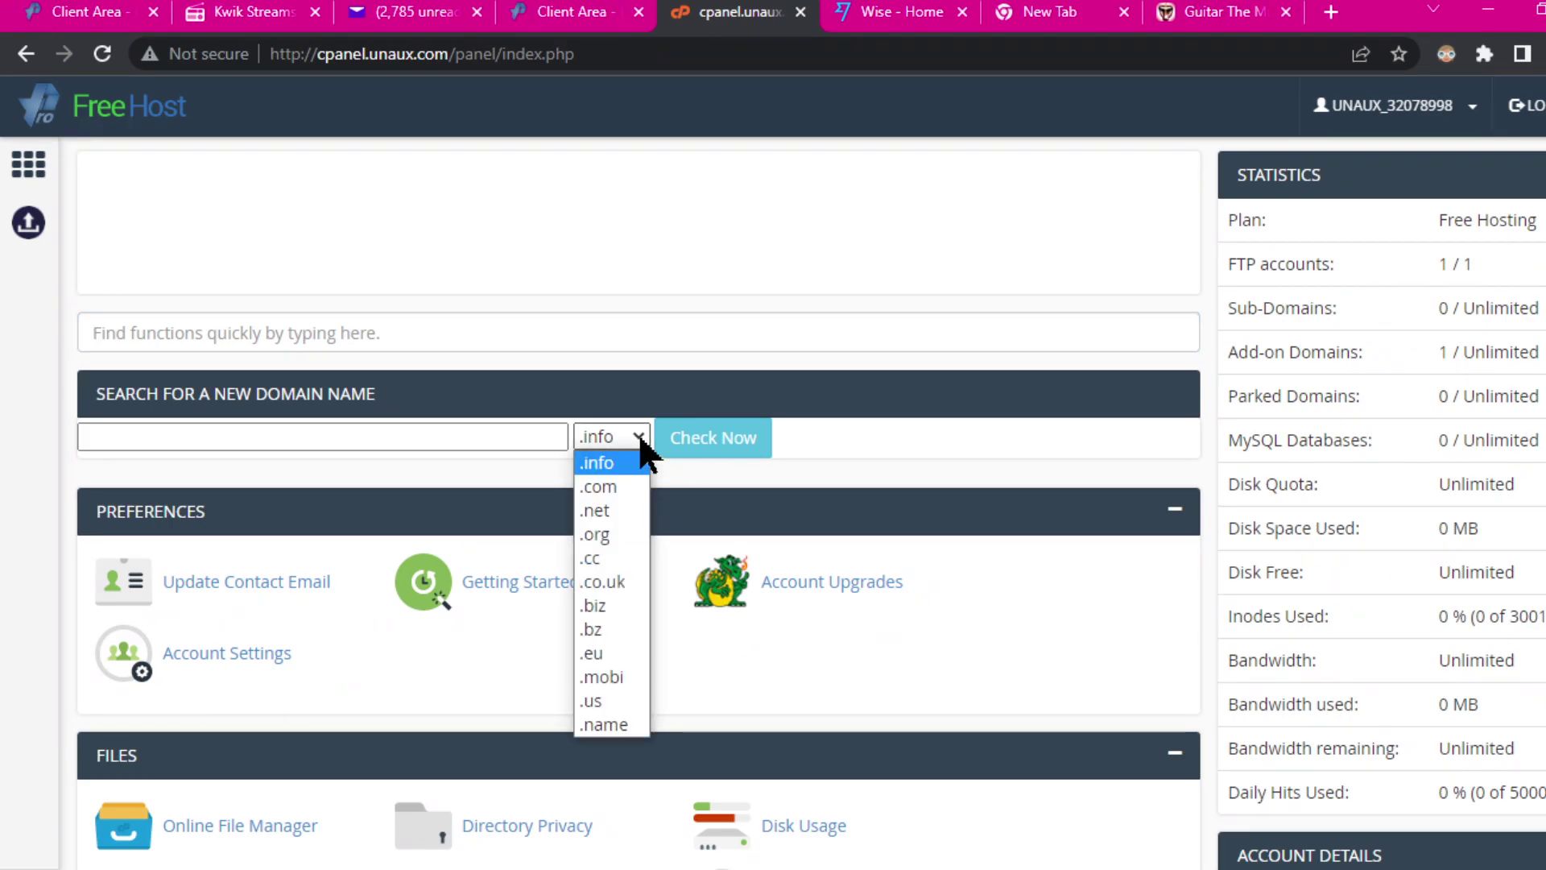
pyautogui.click(791, 244)
pyautogui.scroll(-7, 964, 443)
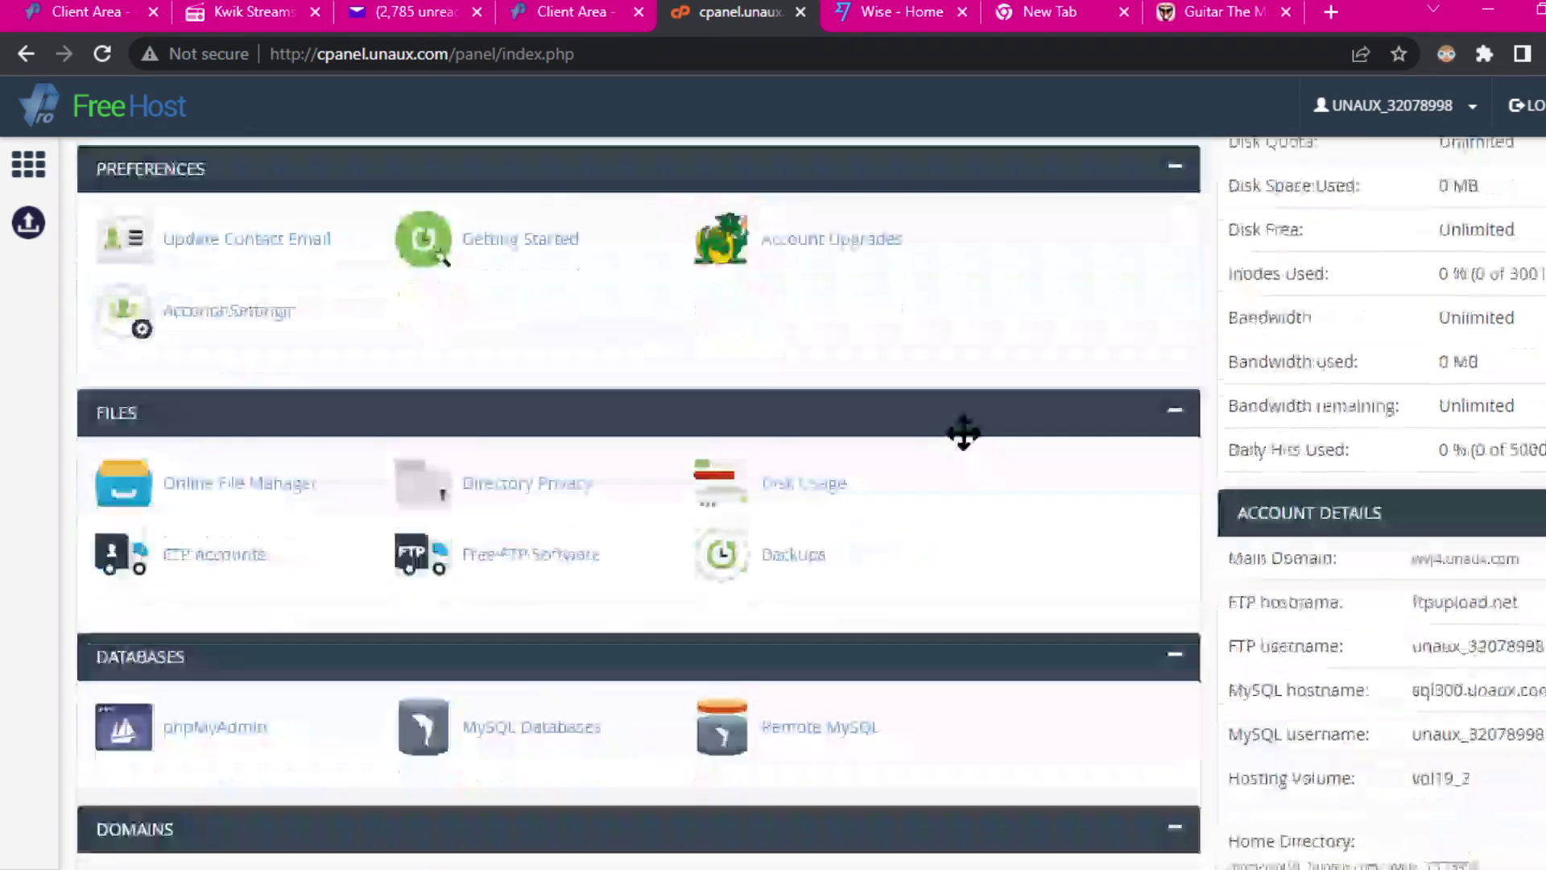
pyautogui.scroll(-8, 963, 443)
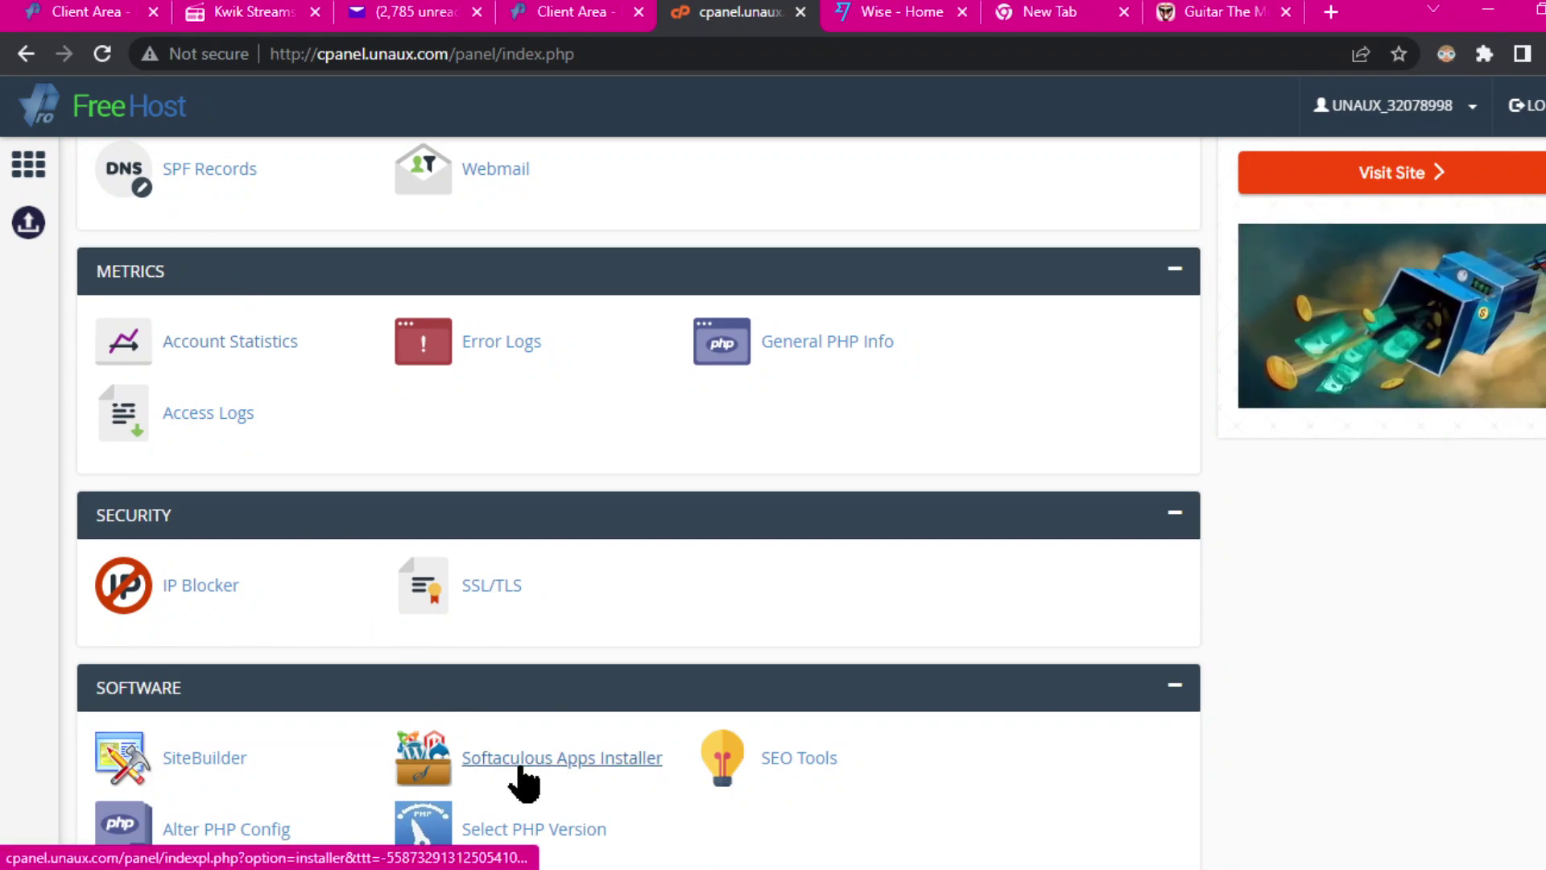
pyautogui.click(524, 773)
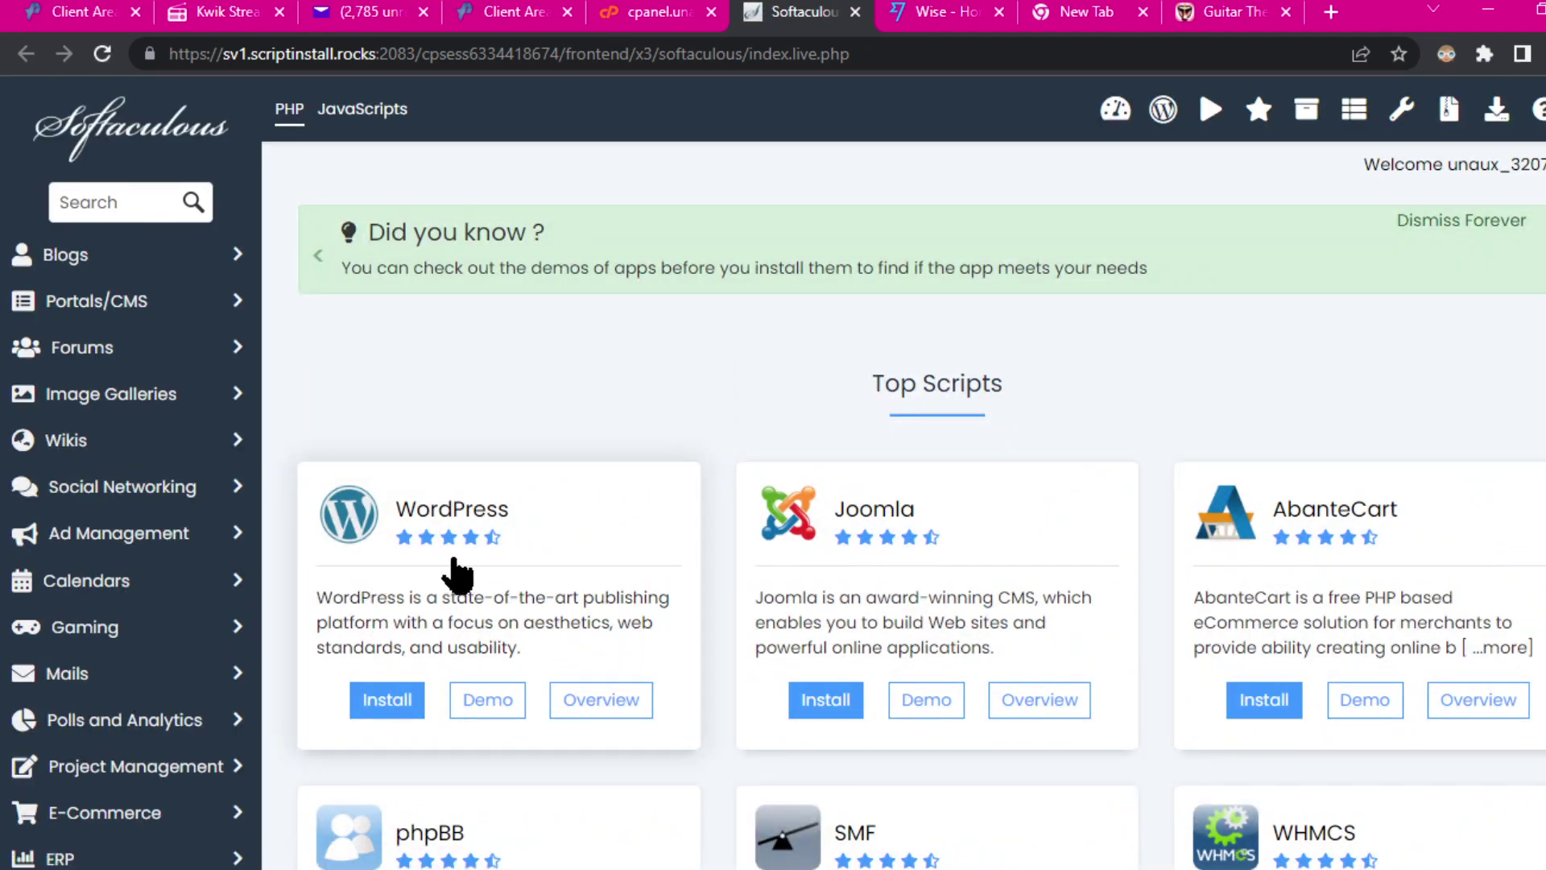
# Step: Dismiss the 'Did you know' tip and start installing WordPress from Top Scripts
pyautogui.scroll(-10, 1073, 529)
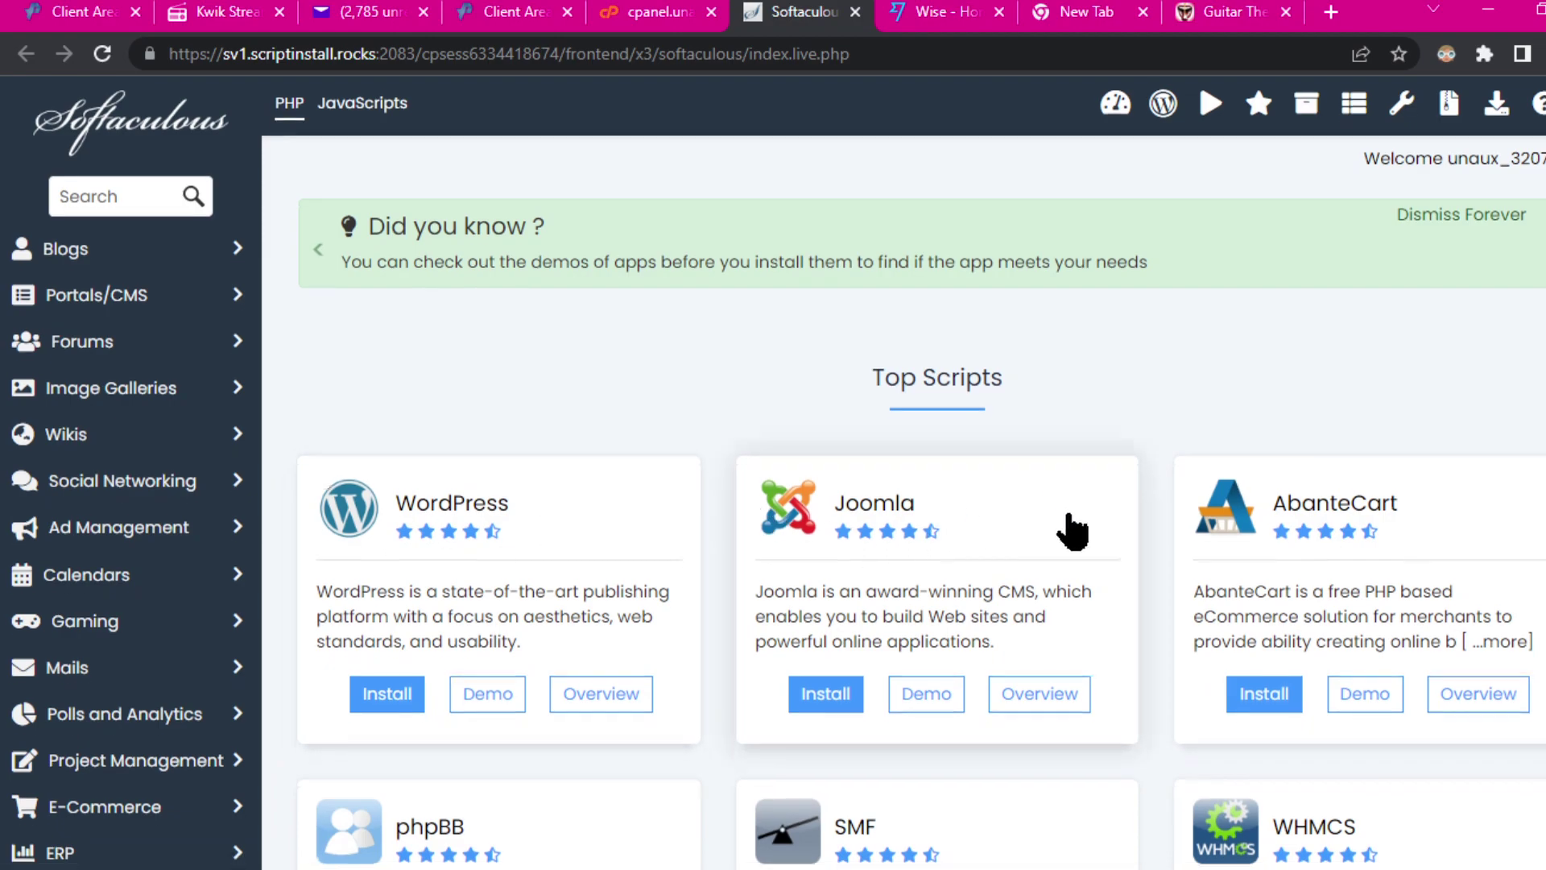
pyautogui.scroll(-3, 1079, 554)
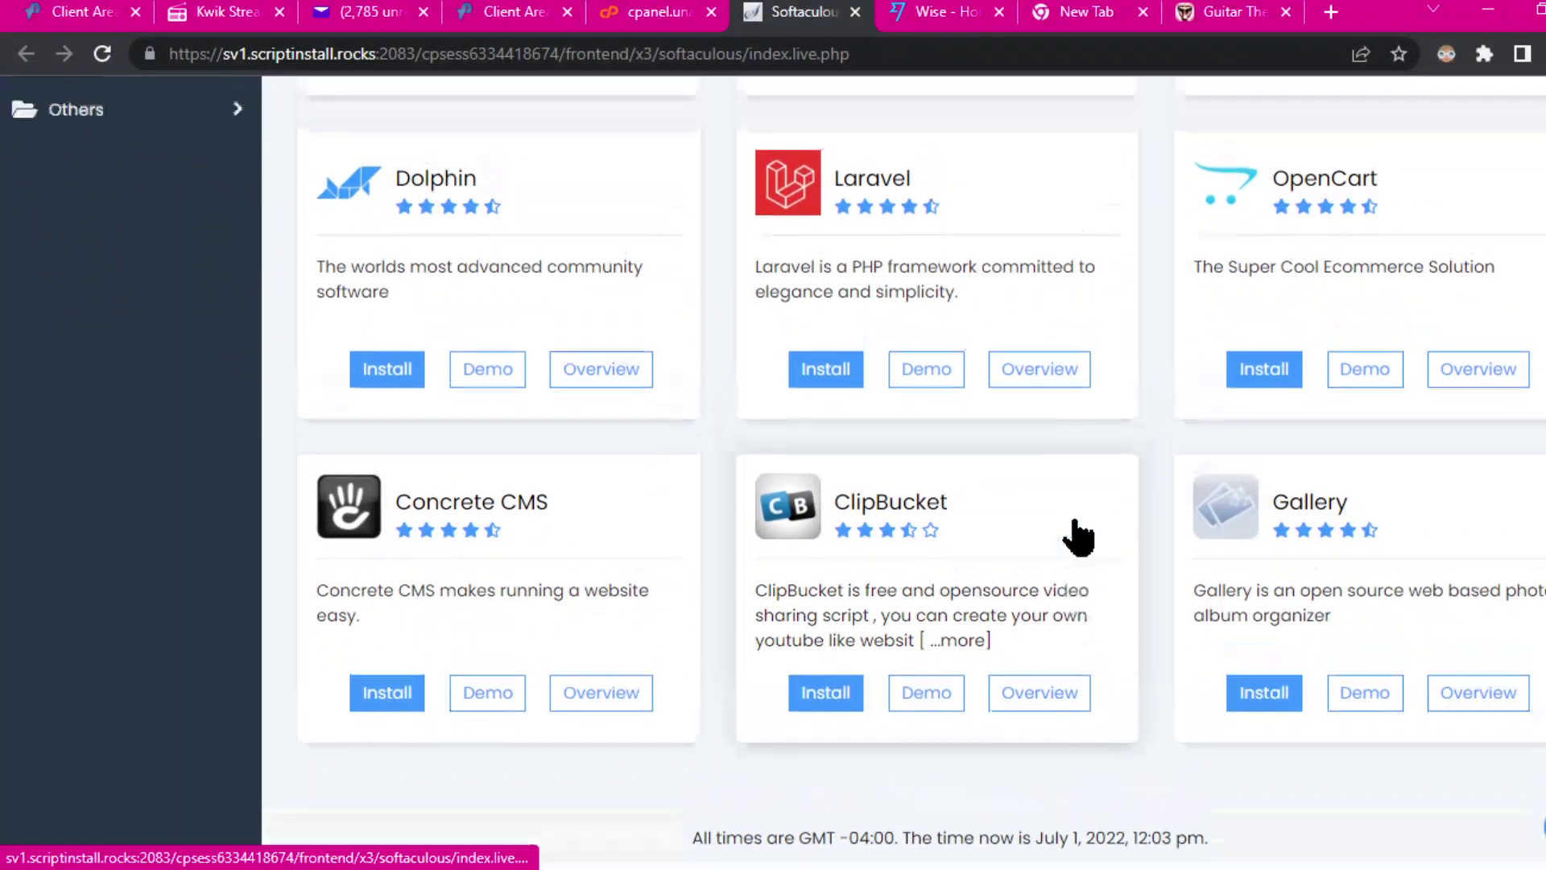
pyautogui.scroll(10, 1079, 532)
pyautogui.scroll(5, 1077, 531)
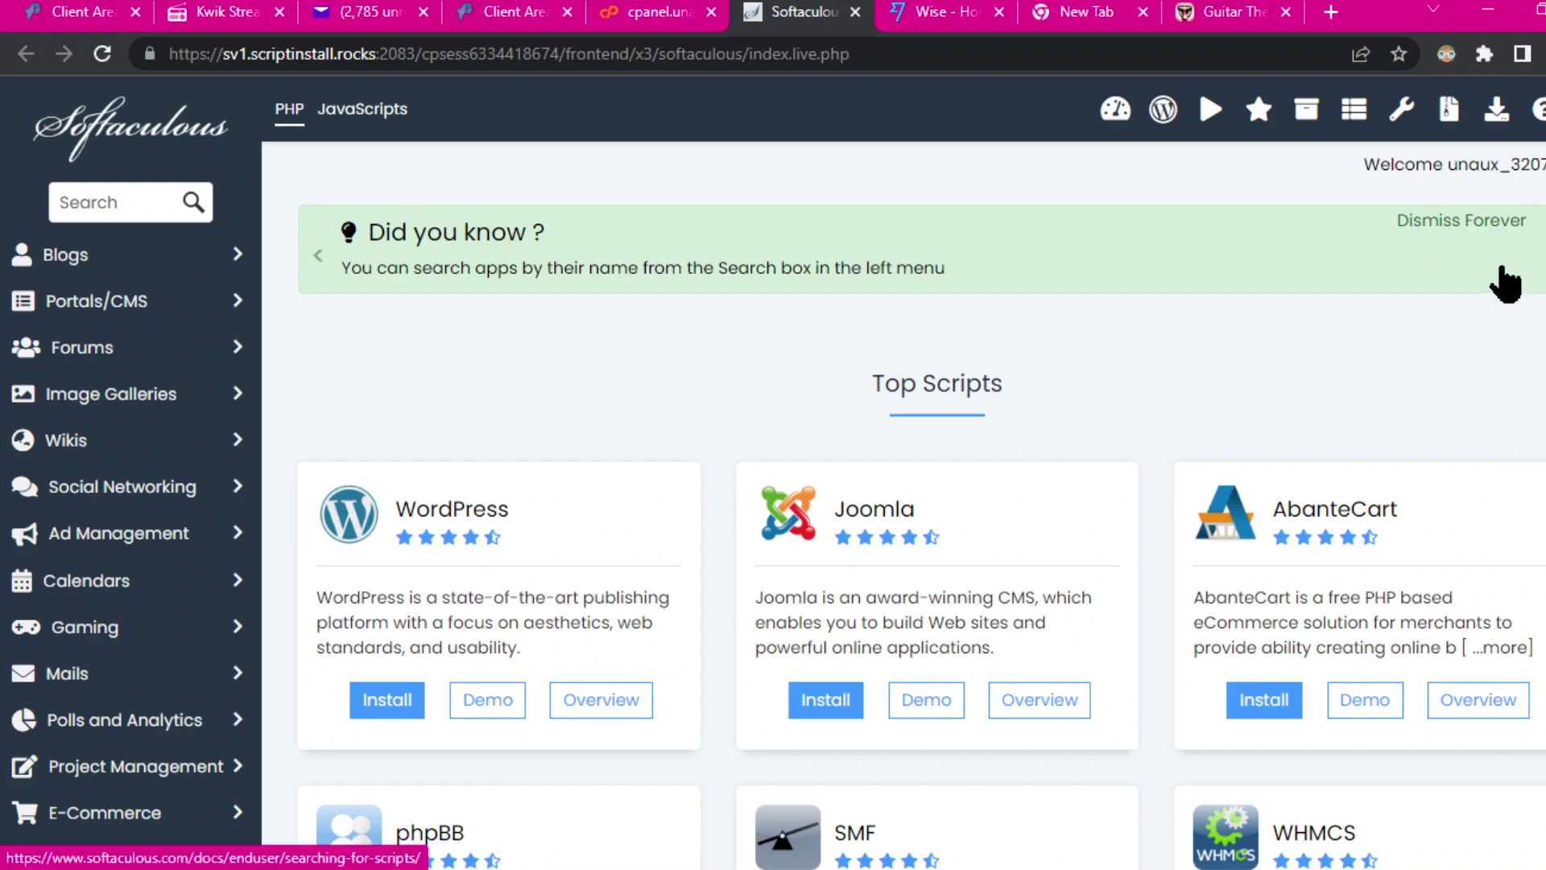
pyautogui.click(1462, 219)
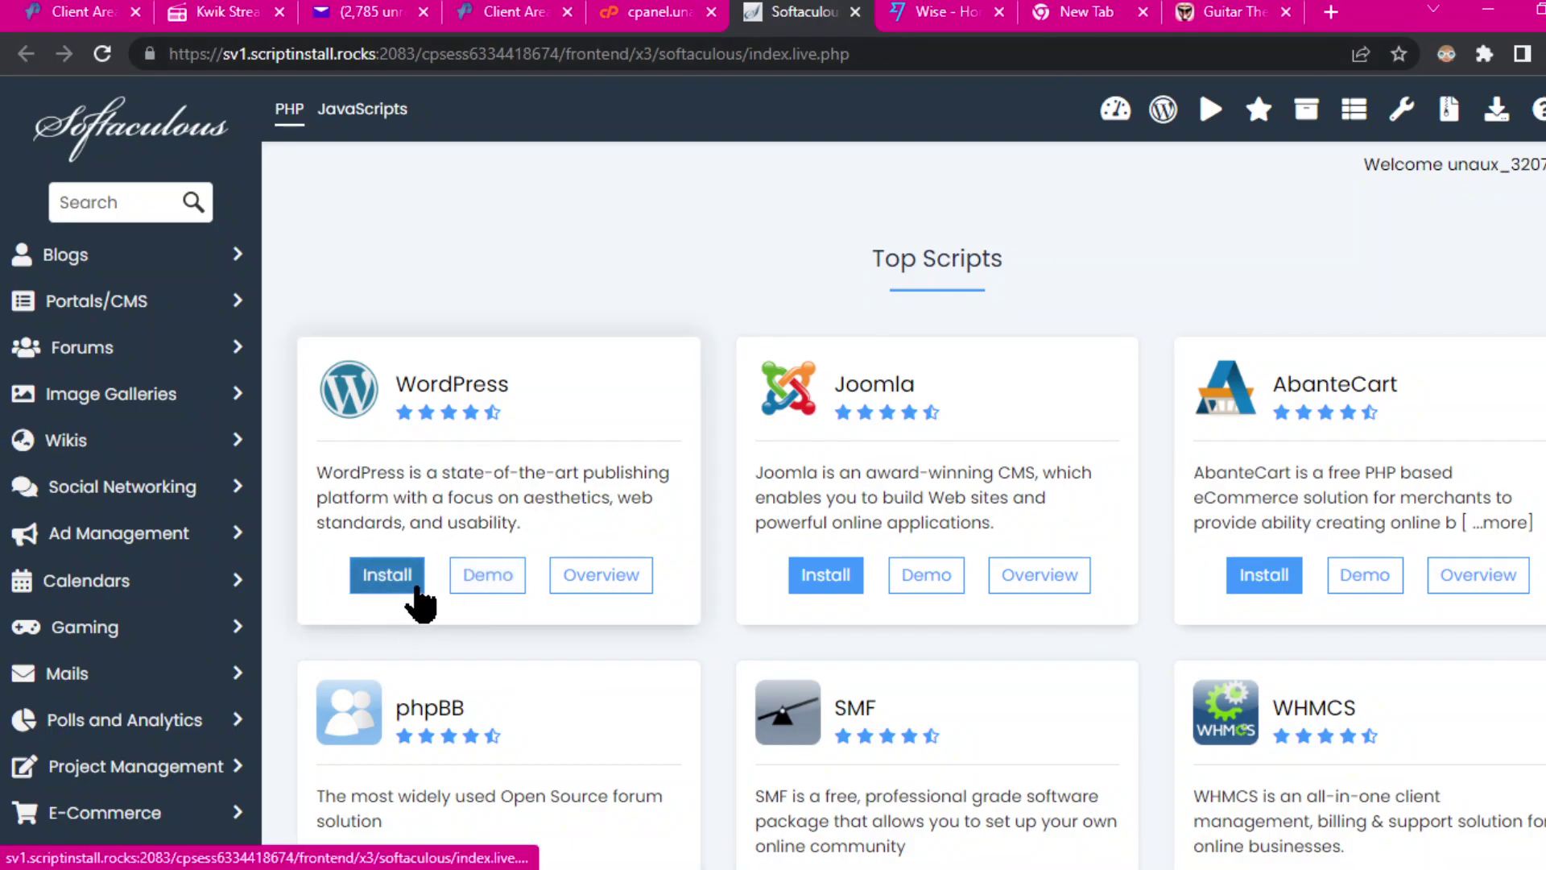
pyautogui.scroll(-15, 720, 533)
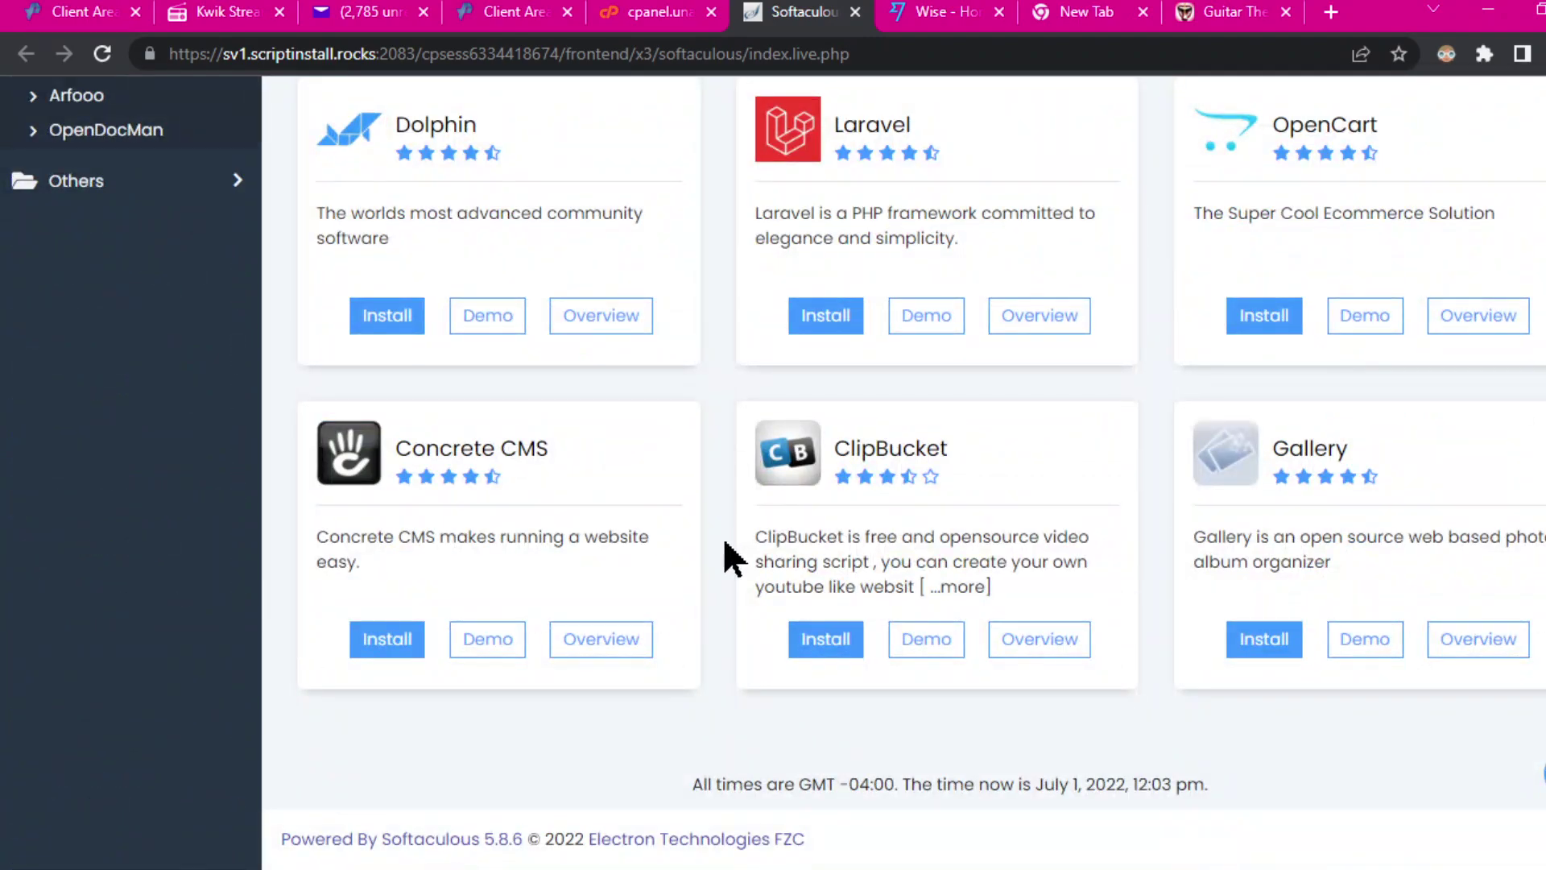
pyautogui.scroll(15, 491, 346)
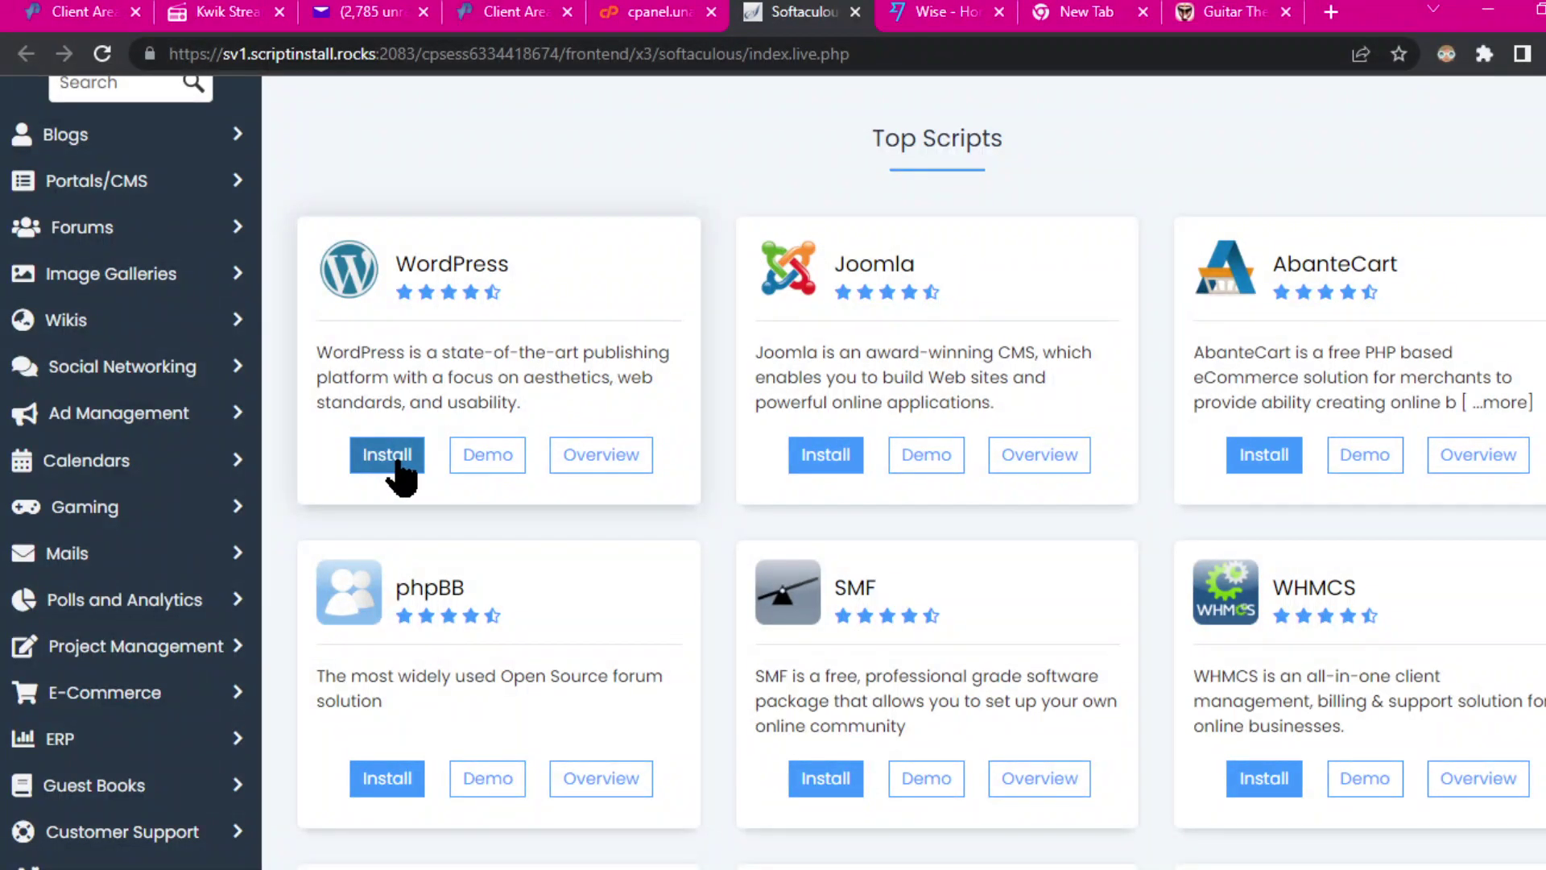
pyautogui.click(411, 460)
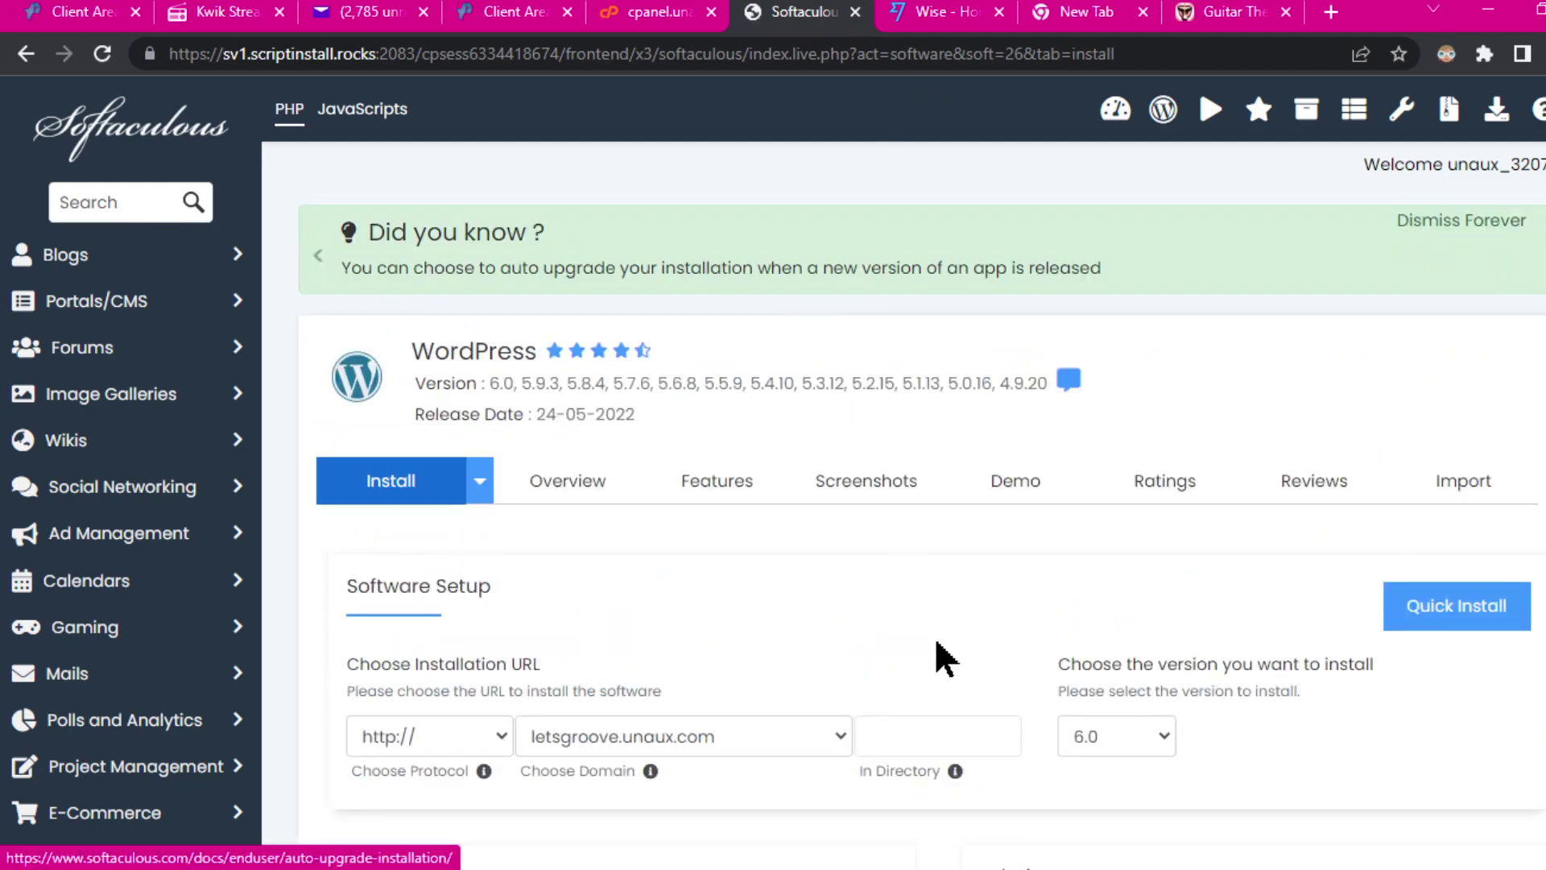
pyautogui.scroll(-3, 770, 717)
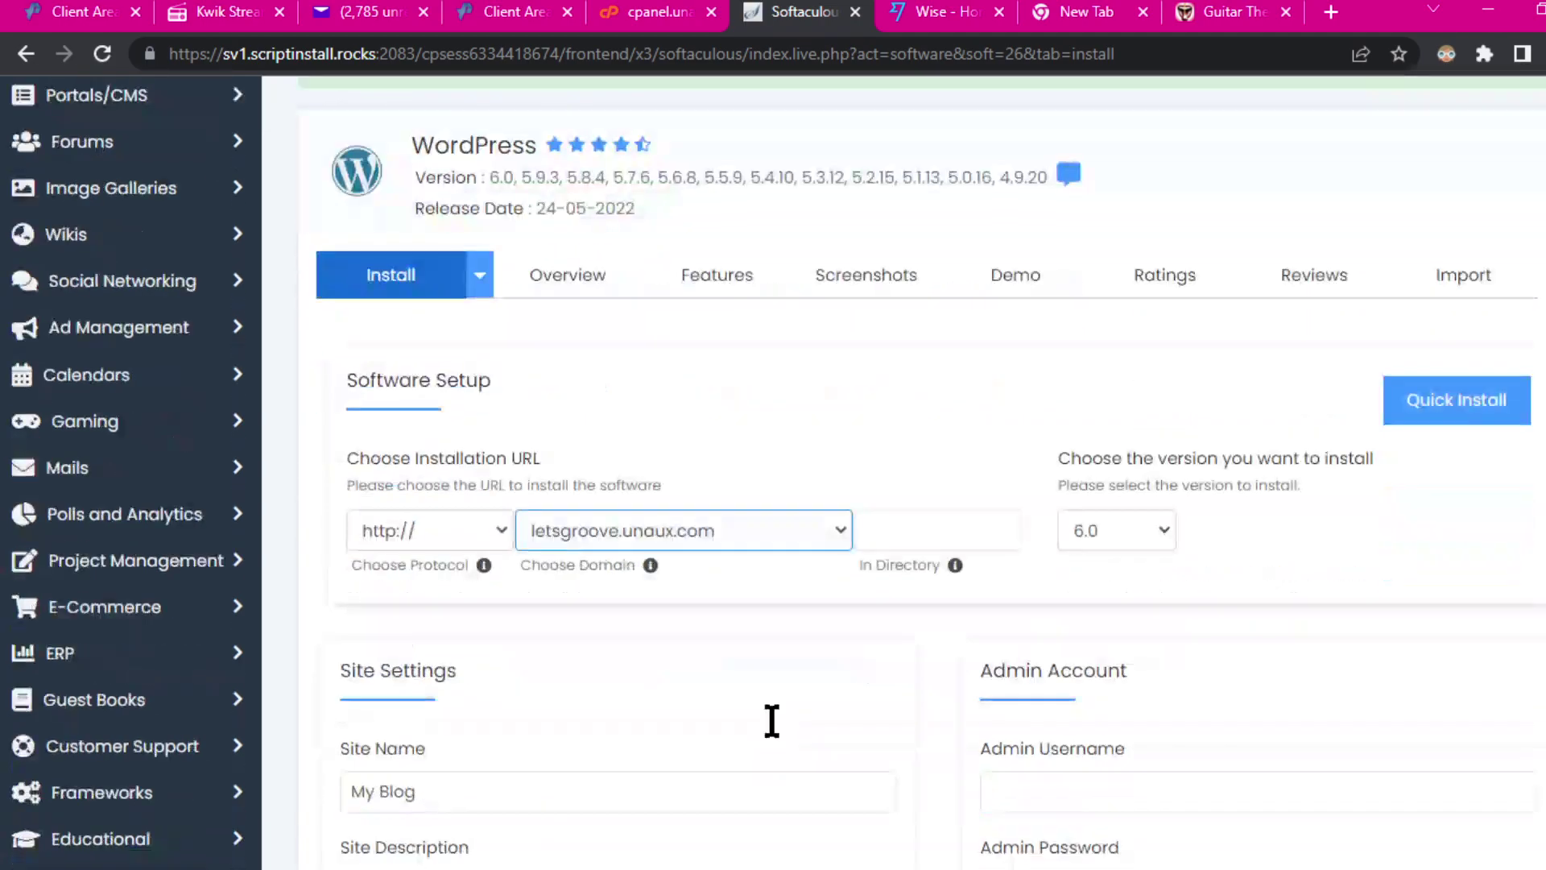
pyautogui.click(653, 451)
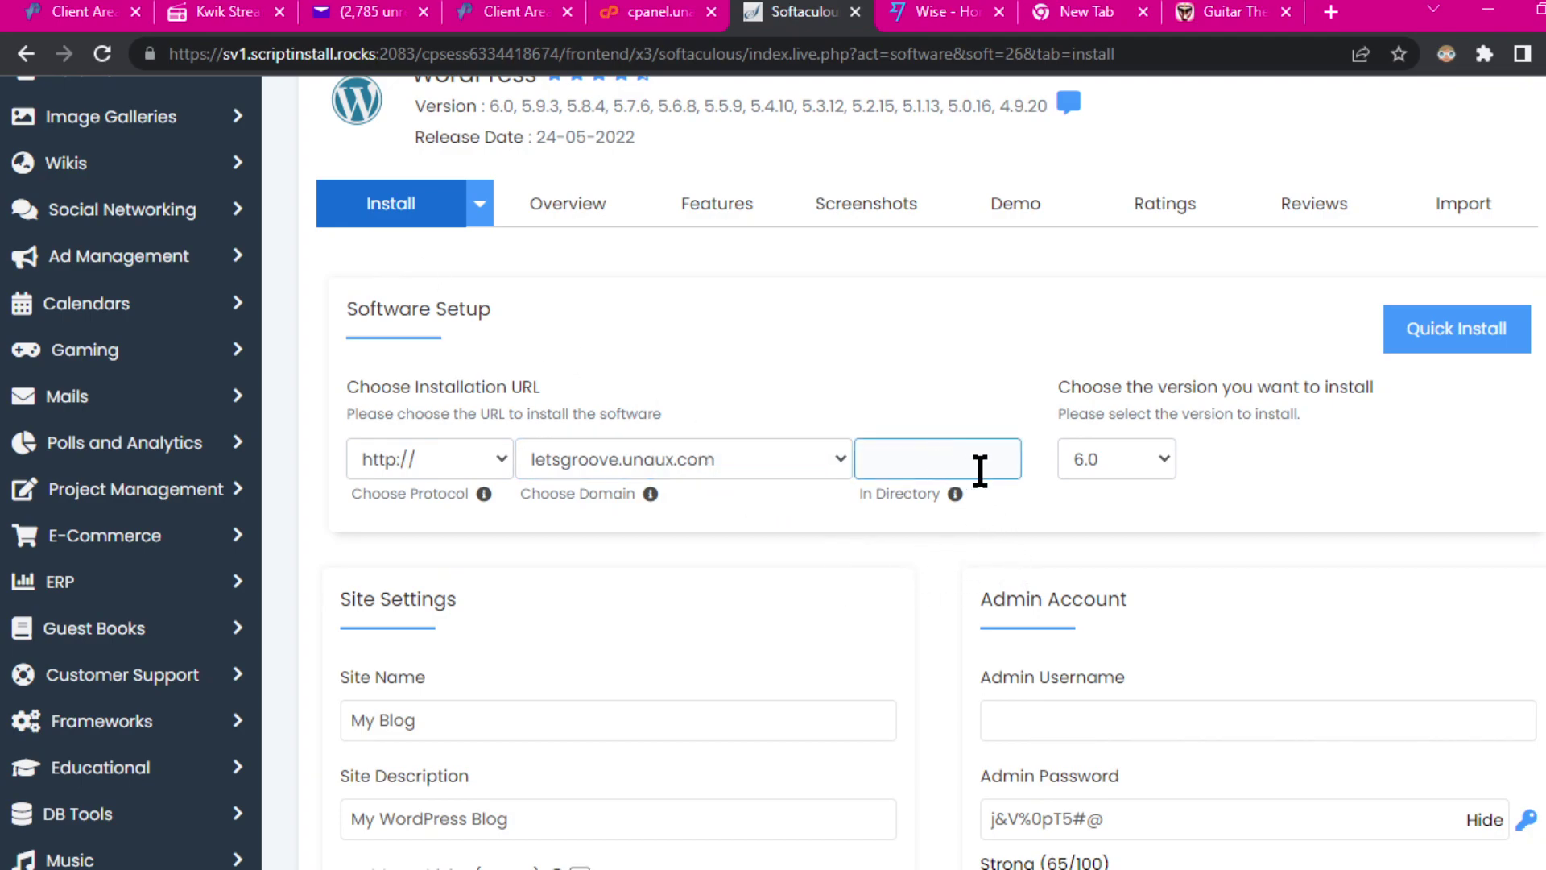
# Step: Replace the default site name with 'Music groove'
pyautogui.click(1095, 717)
pyautogui.scroll(-3, 1152, 703)
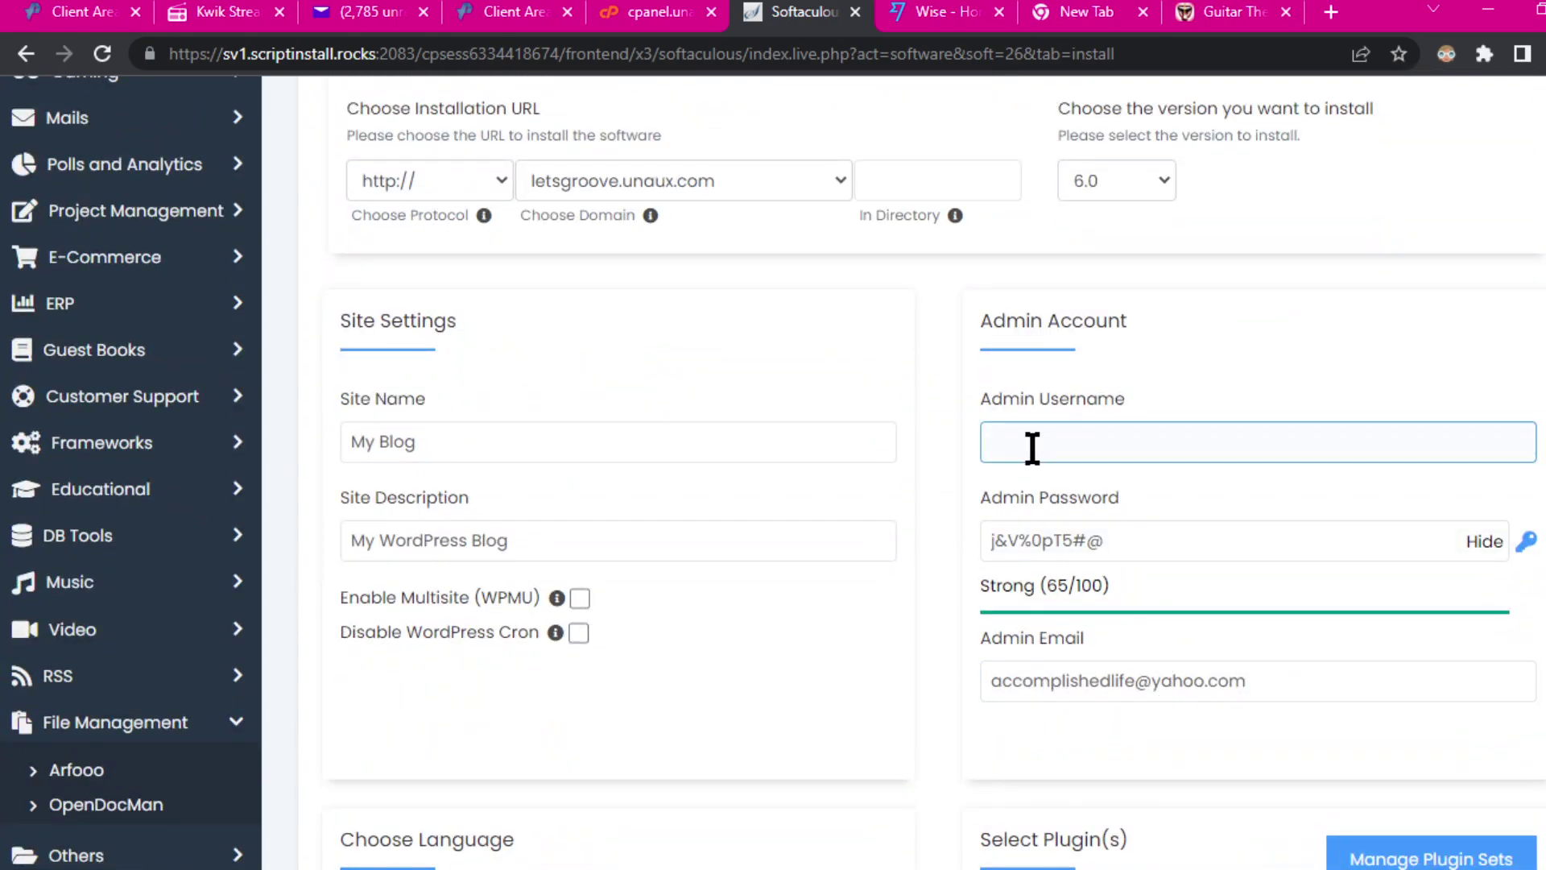
pyautogui.click(564, 443)
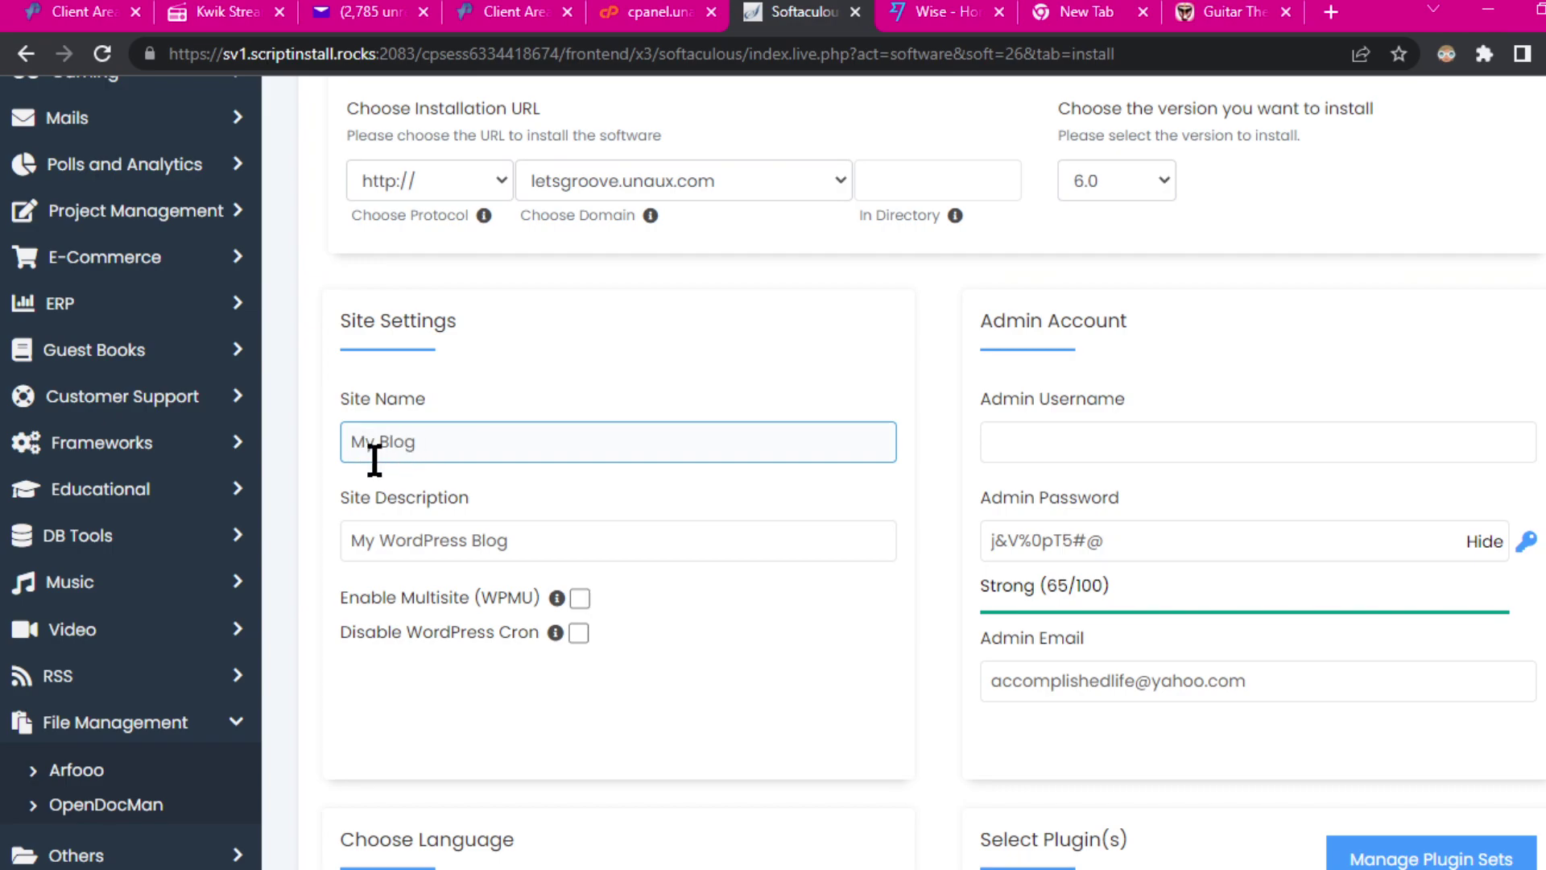
pyautogui.click(266, 424)
pyautogui.moveTo(457, 446); pyautogui.dragTo(324, 440)
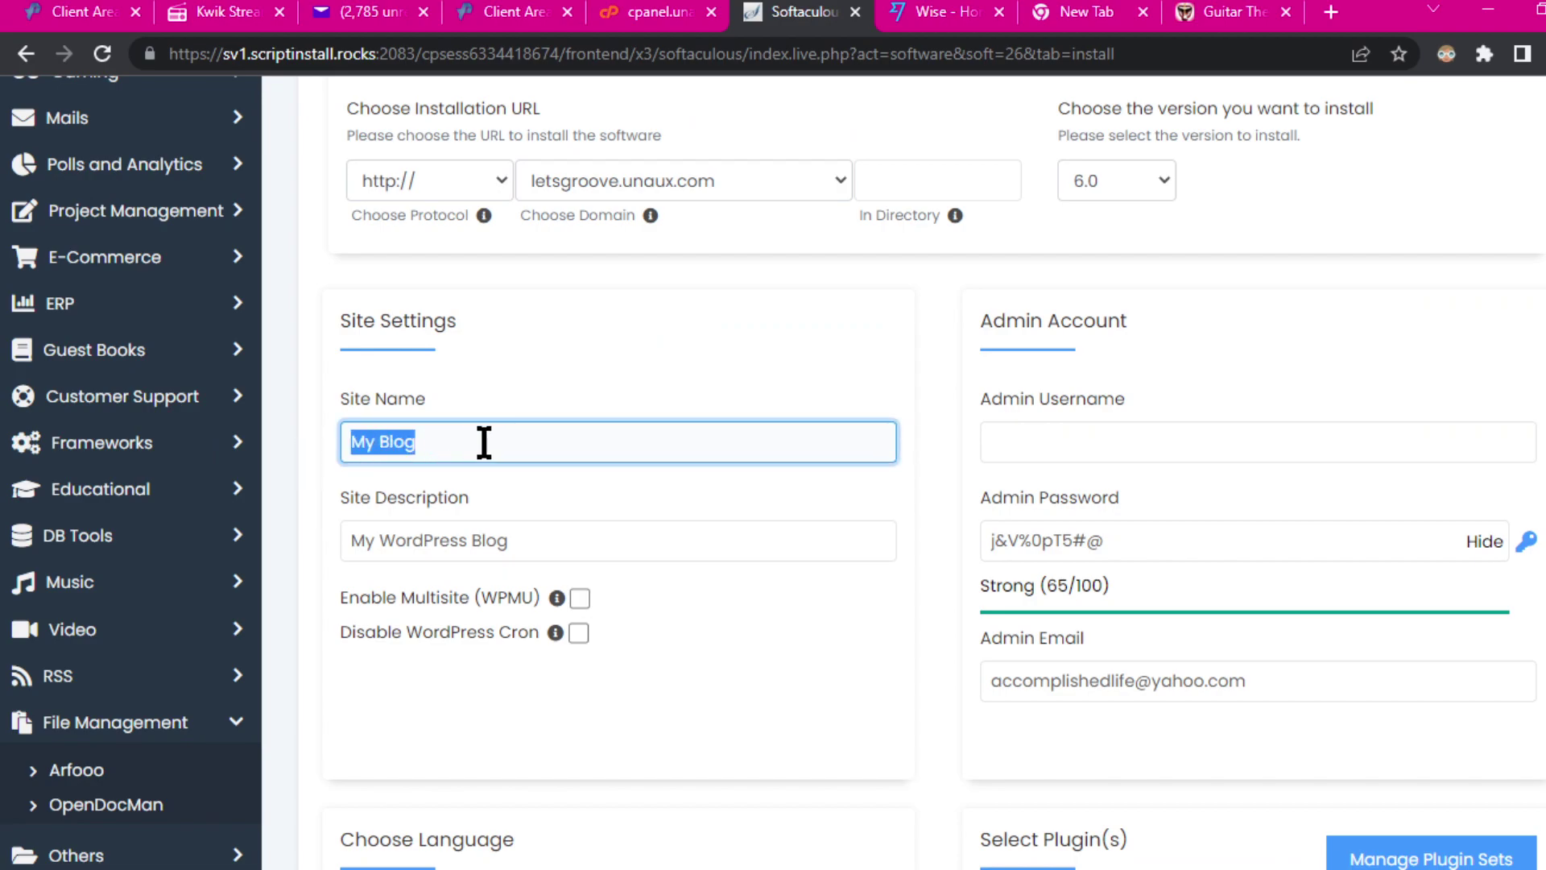
pyautogui.write('Music groove')
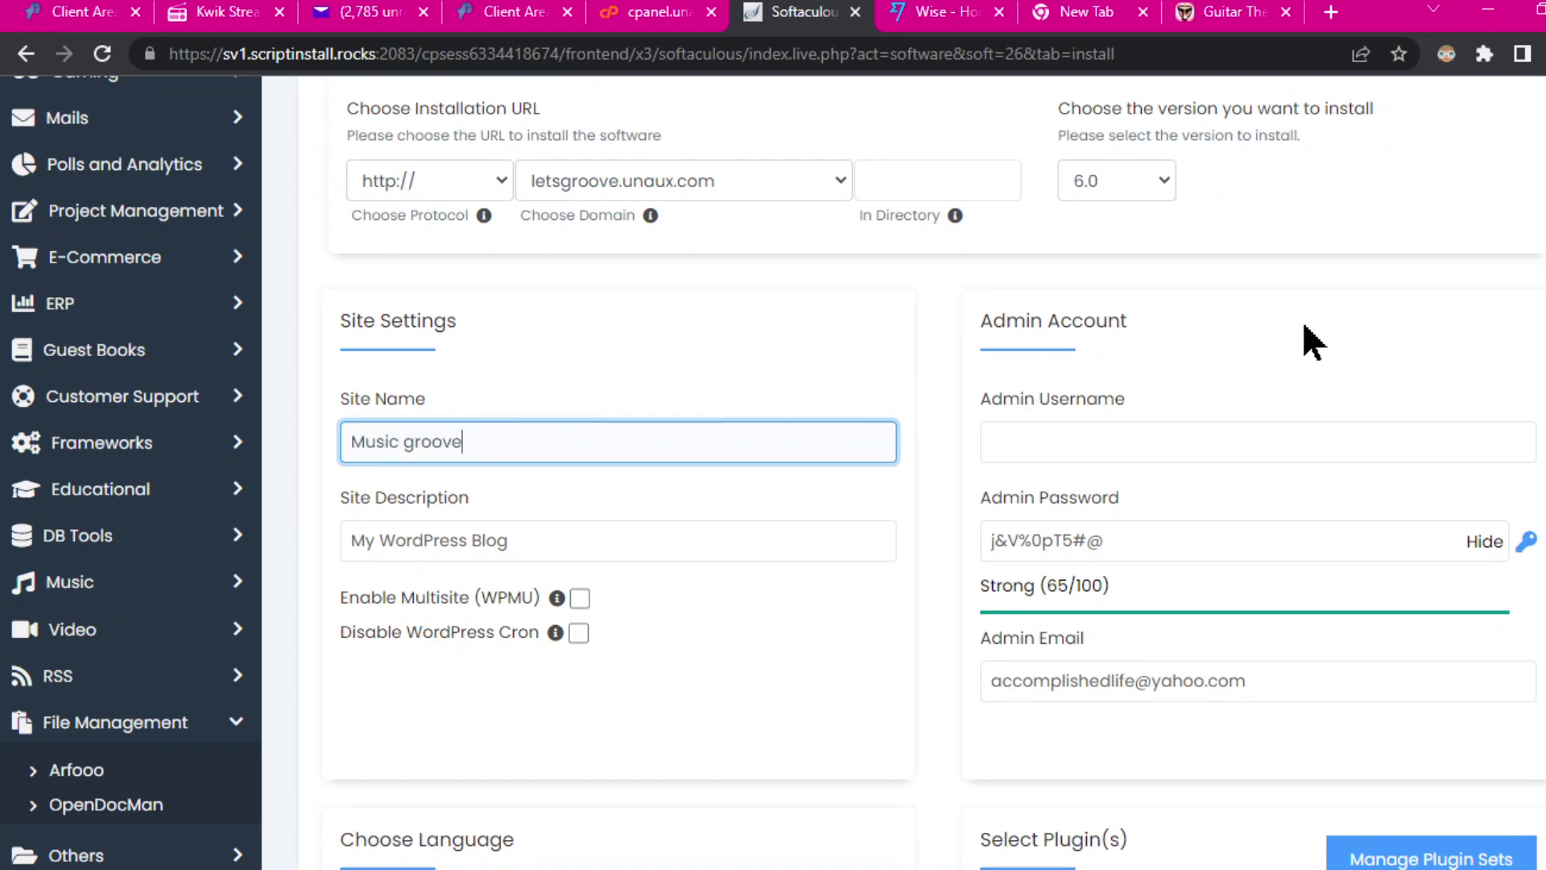
# Step: Enter the admin username and replace the admin password with a stronger one
pyautogui.click(1108, 439)
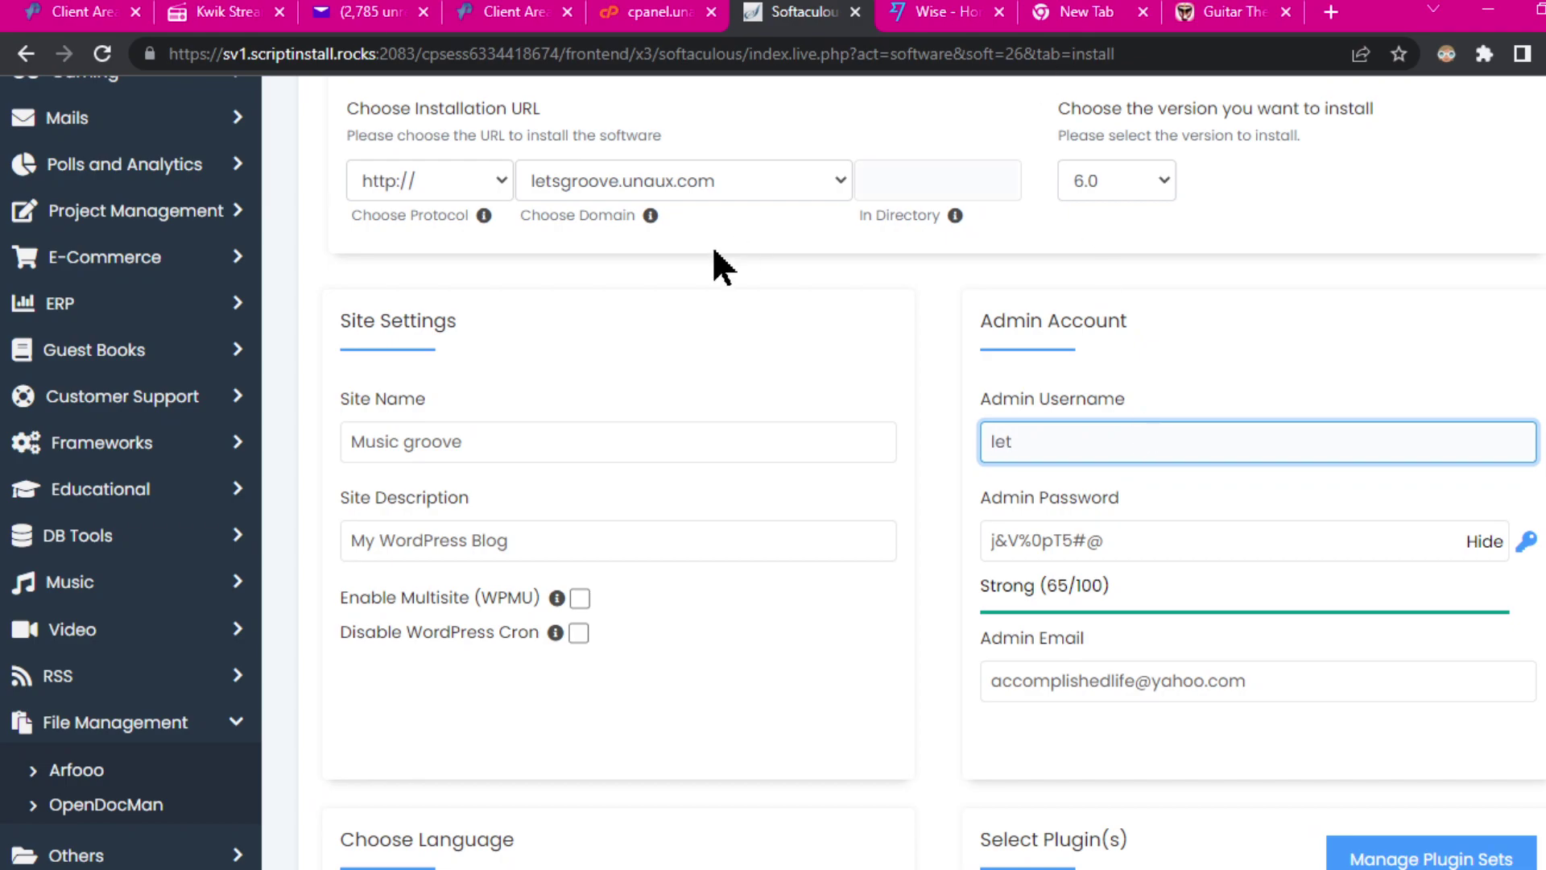
pyautogui.click(564, 177)
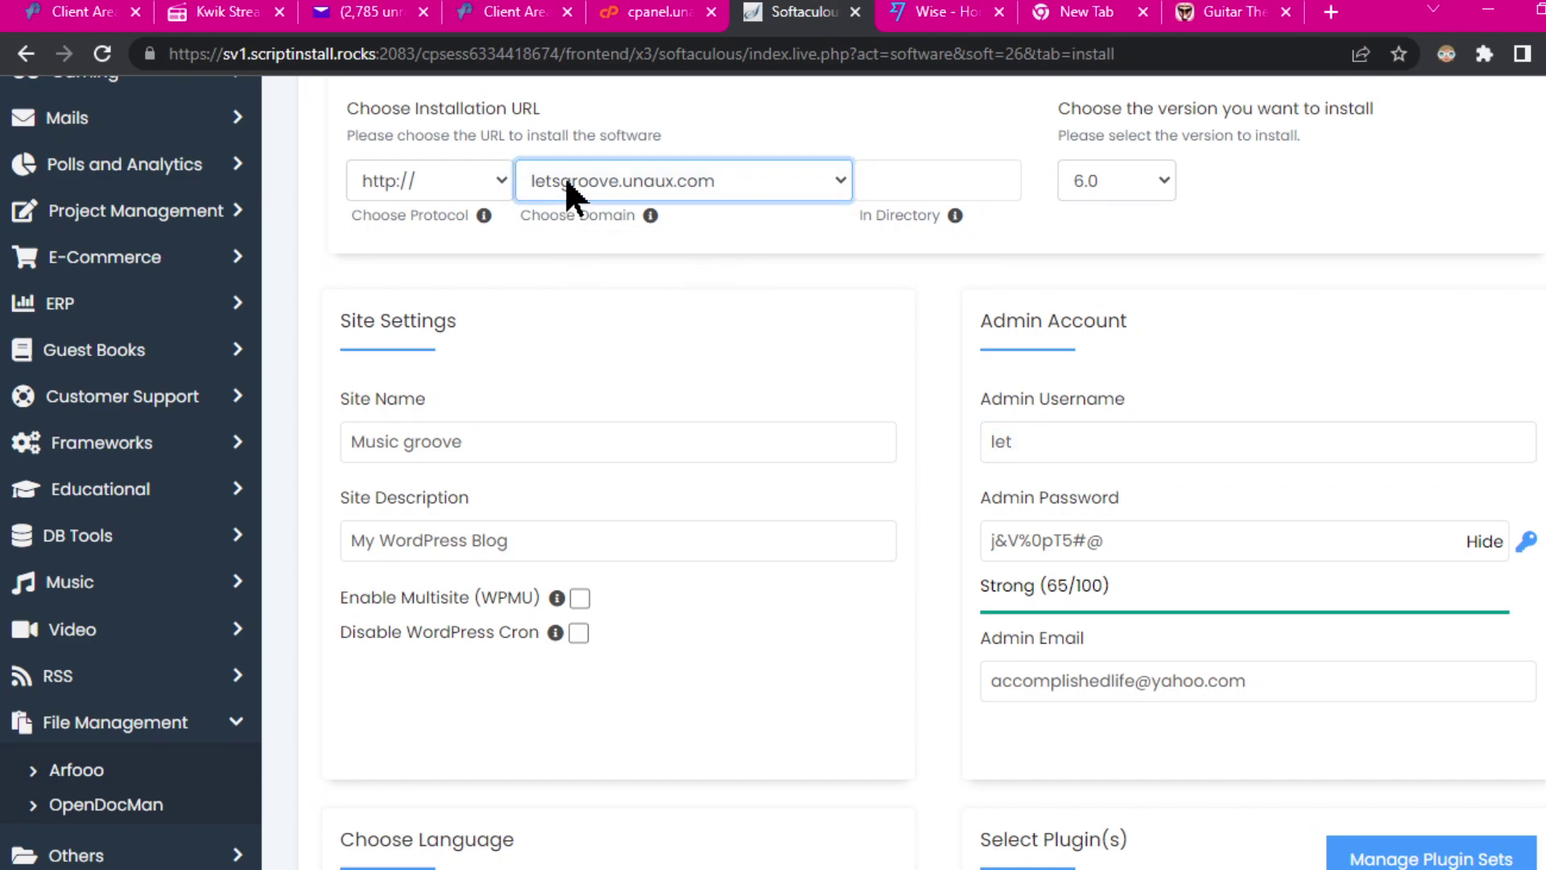
pyautogui.click(1053, 442)
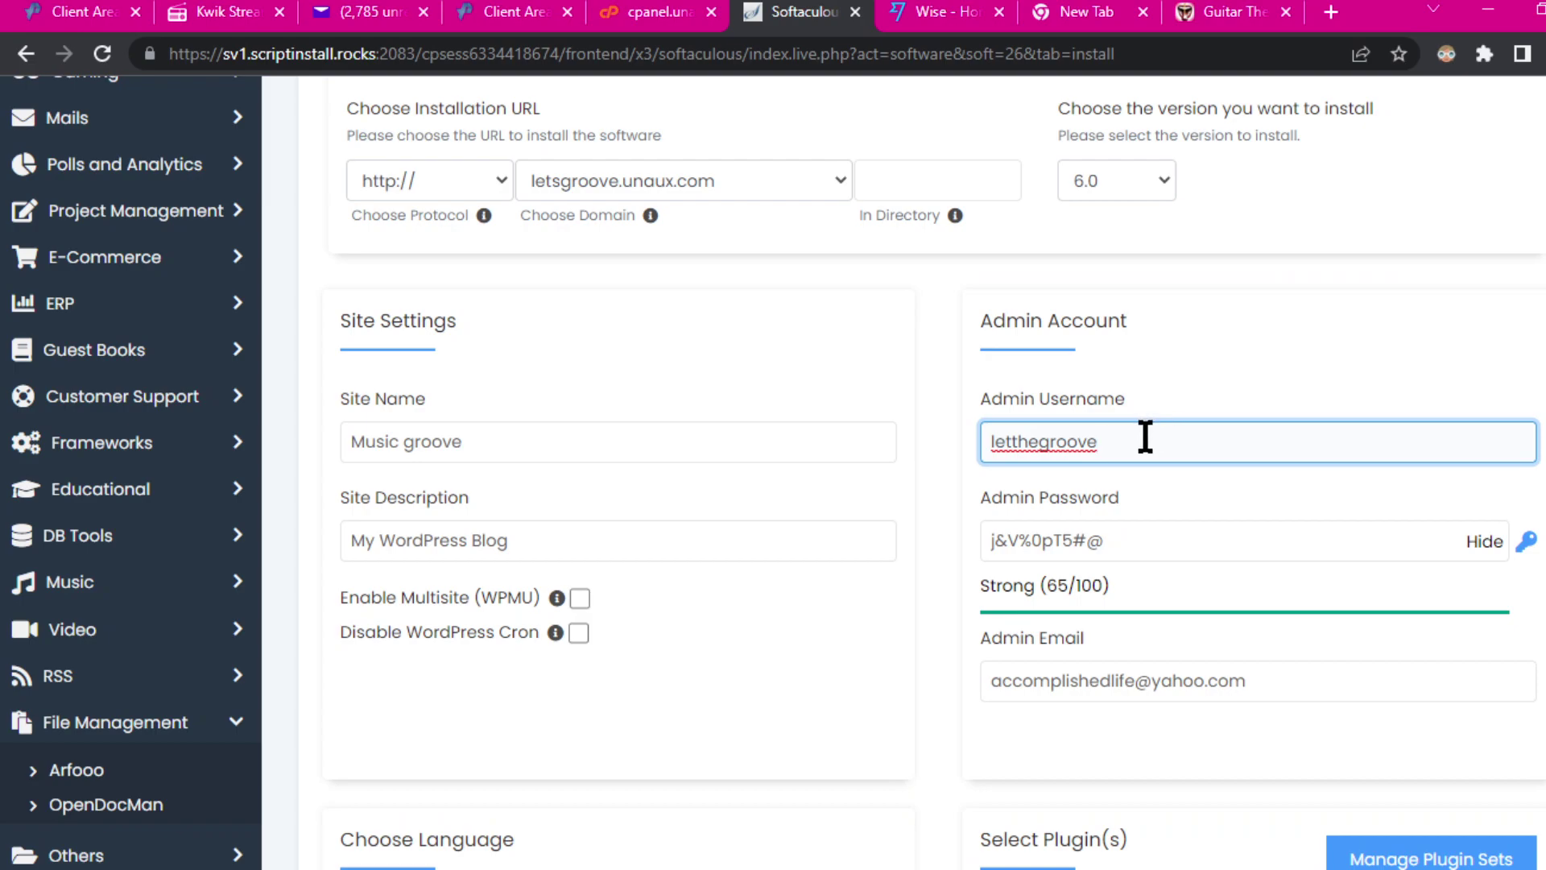
pyautogui.click(1128, 545)
pyautogui.click(414, 1)
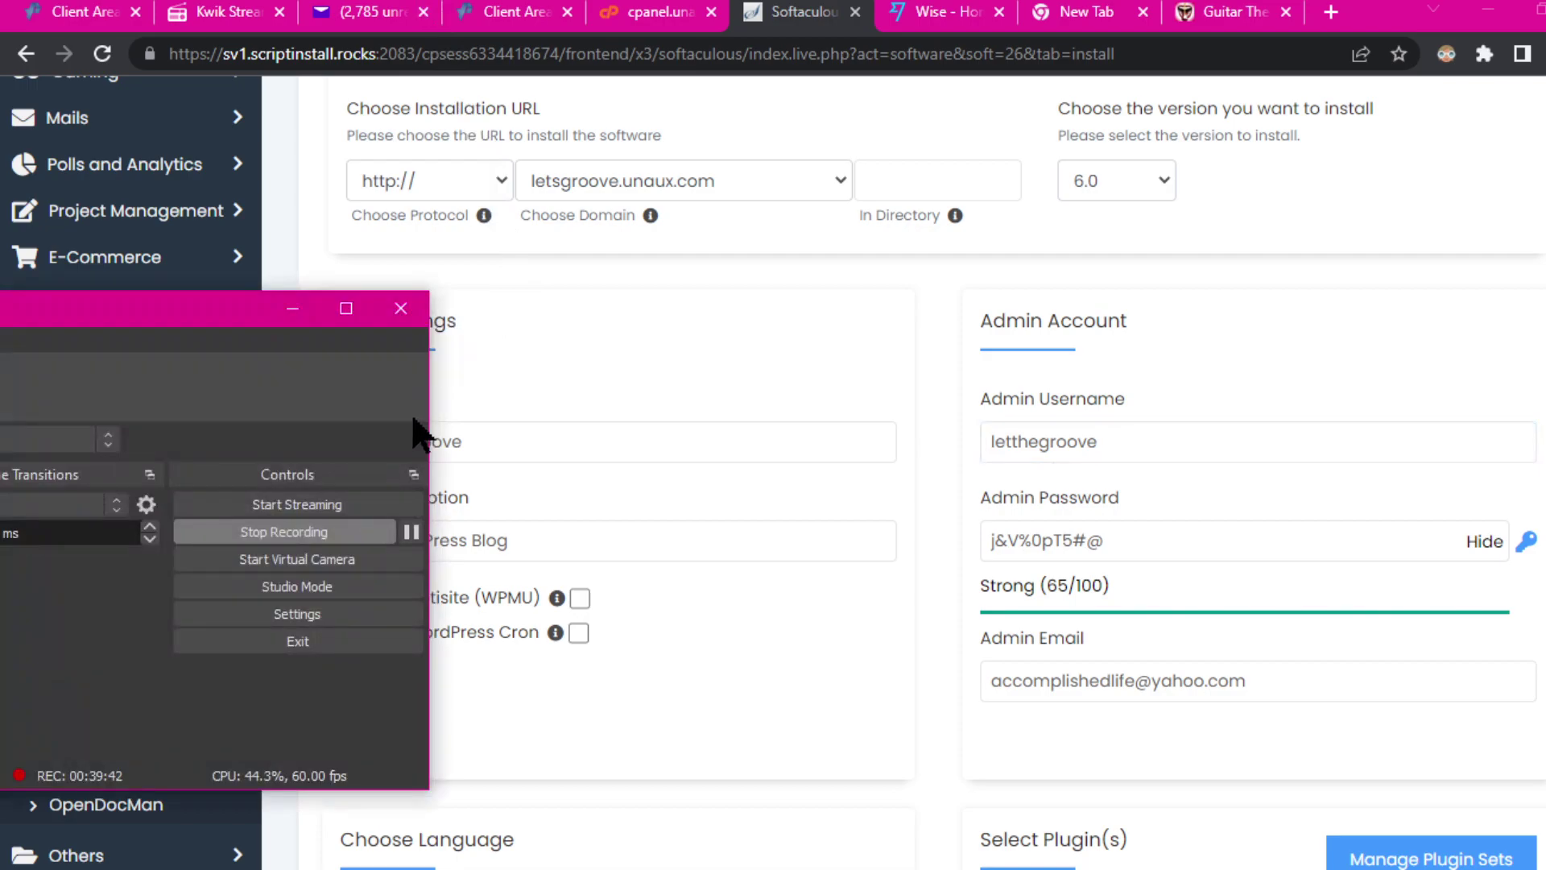
pyautogui.click(411, 531)
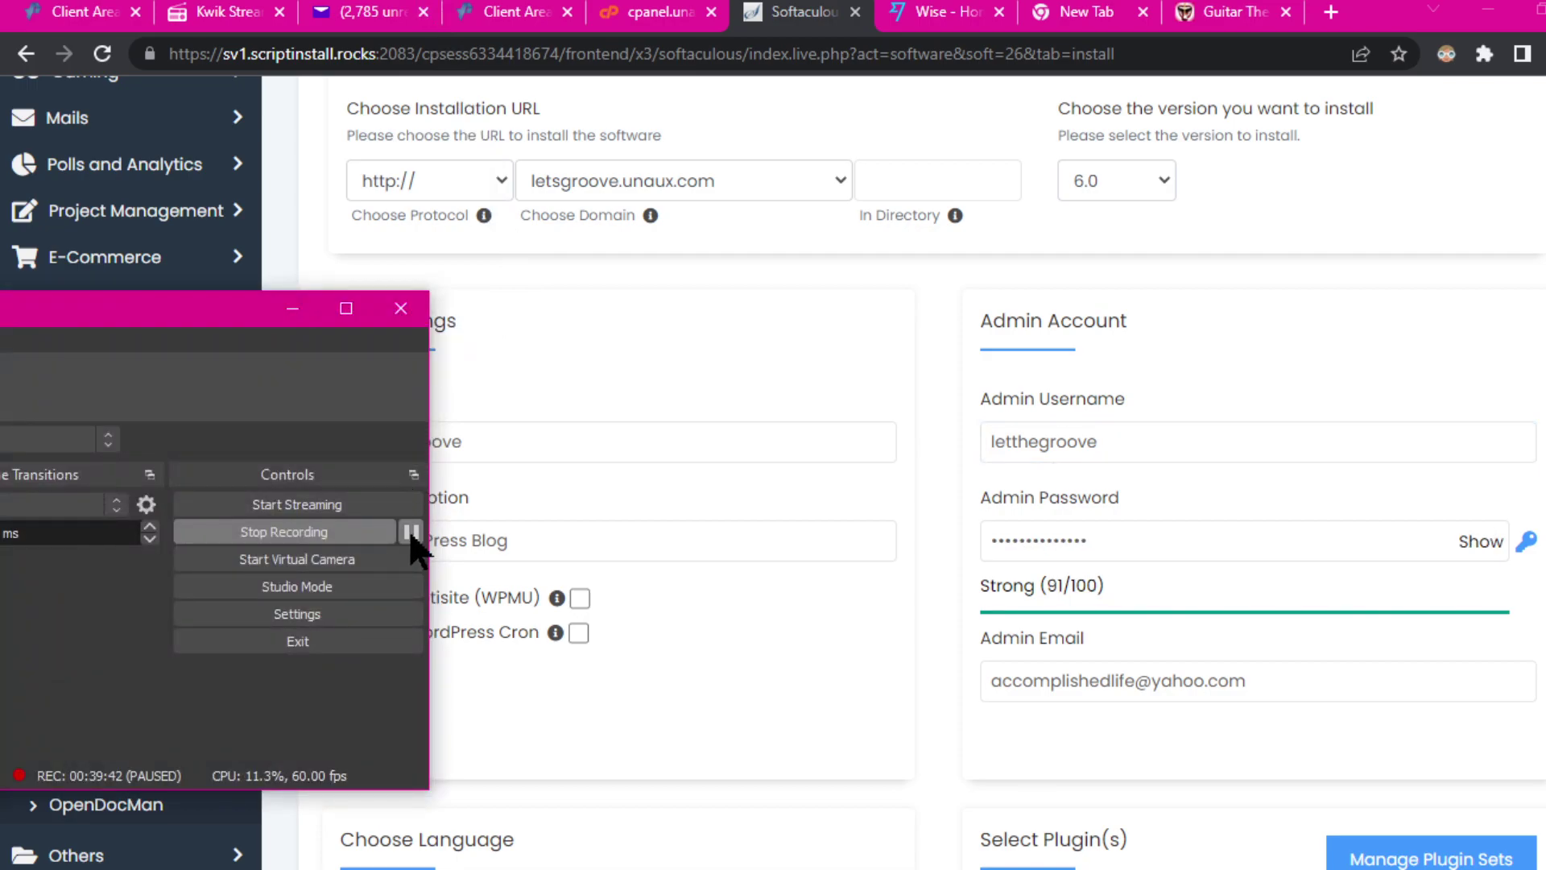
pyautogui.click(411, 532)
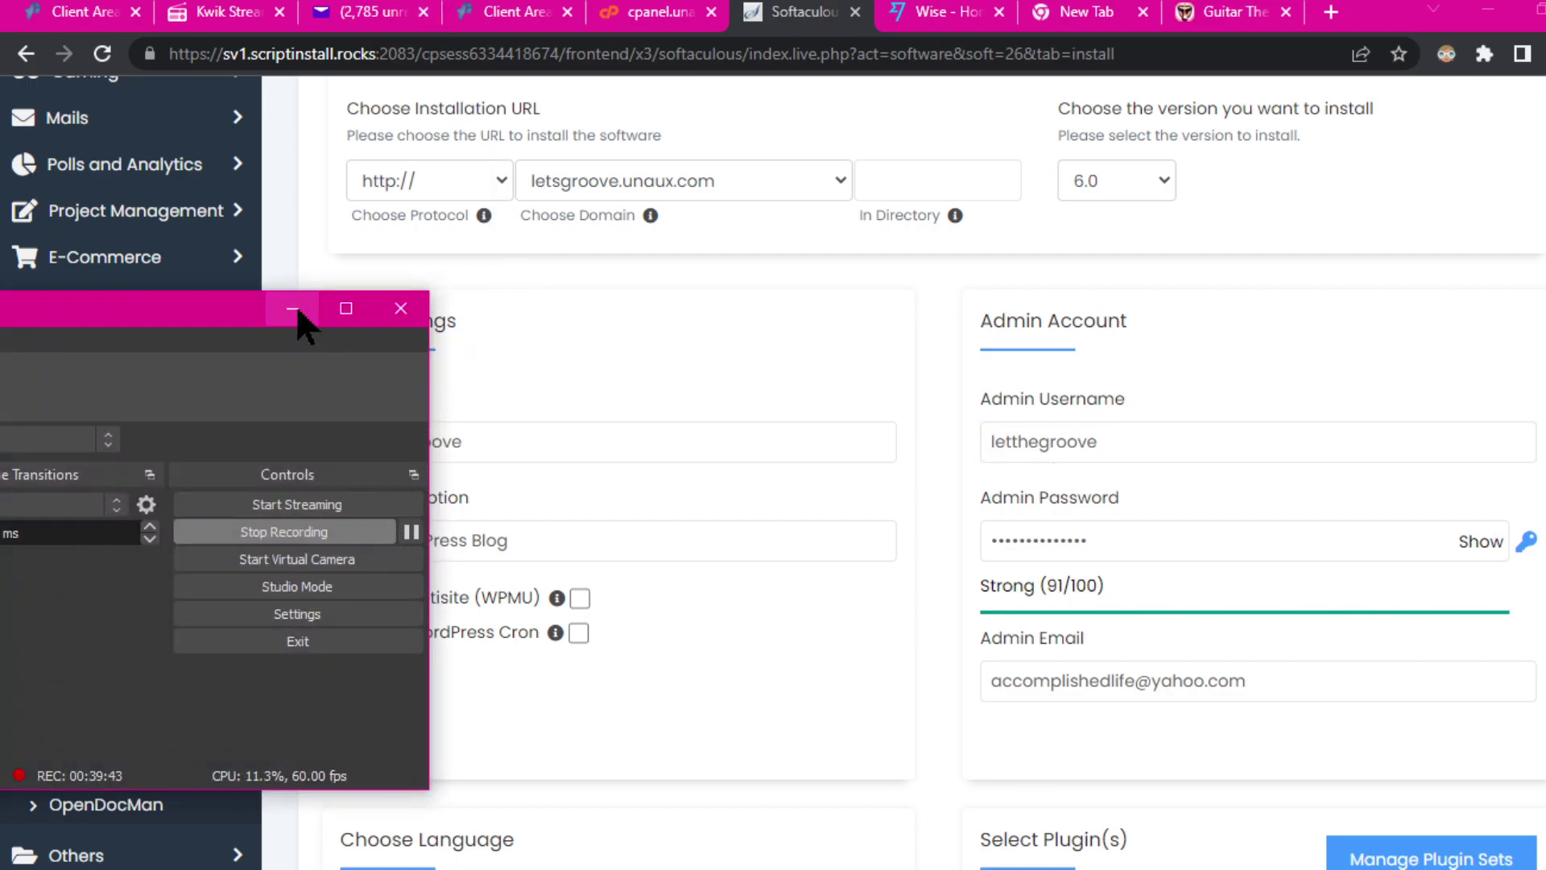
pyautogui.click(293, 309)
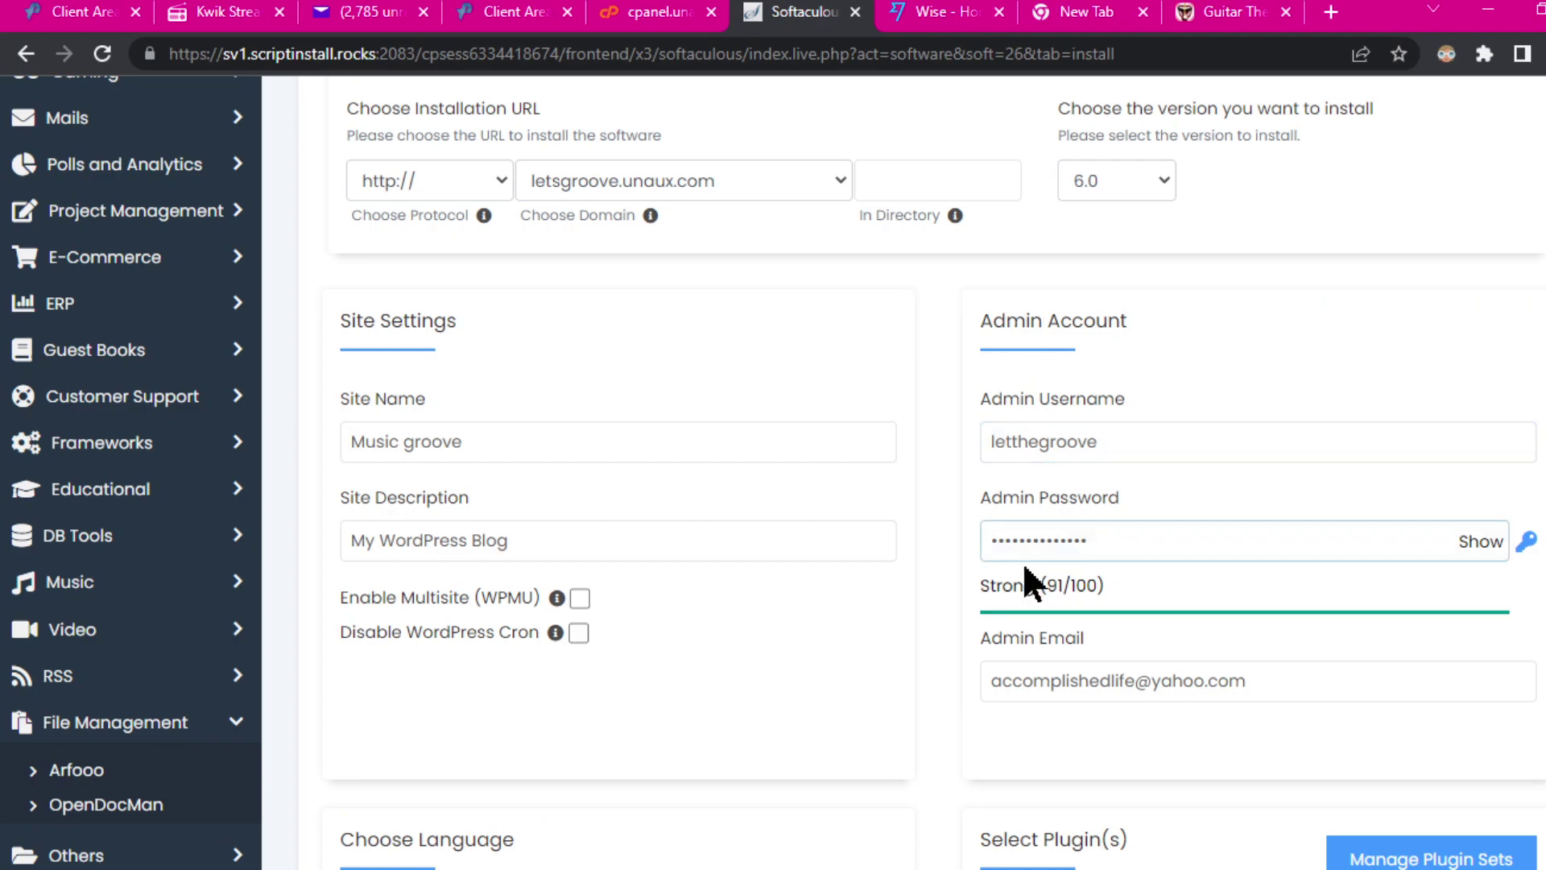
# Step: Scroll through the Site Settings and Admin Account fields to review them
pyautogui.scroll(-10, 843, 612)
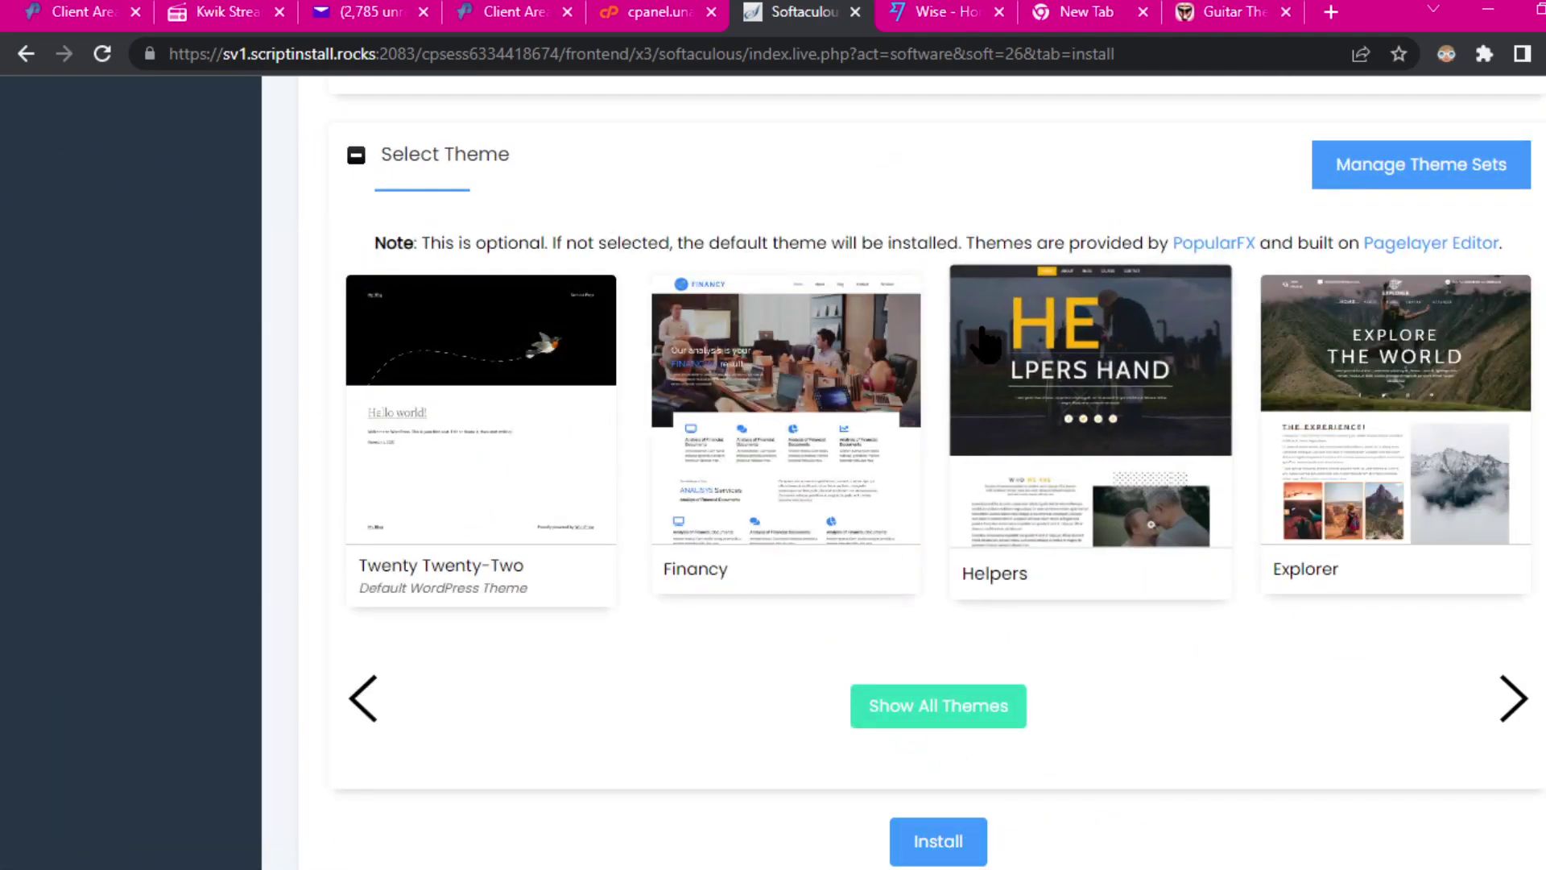
pyautogui.scroll(7, 990, 276)
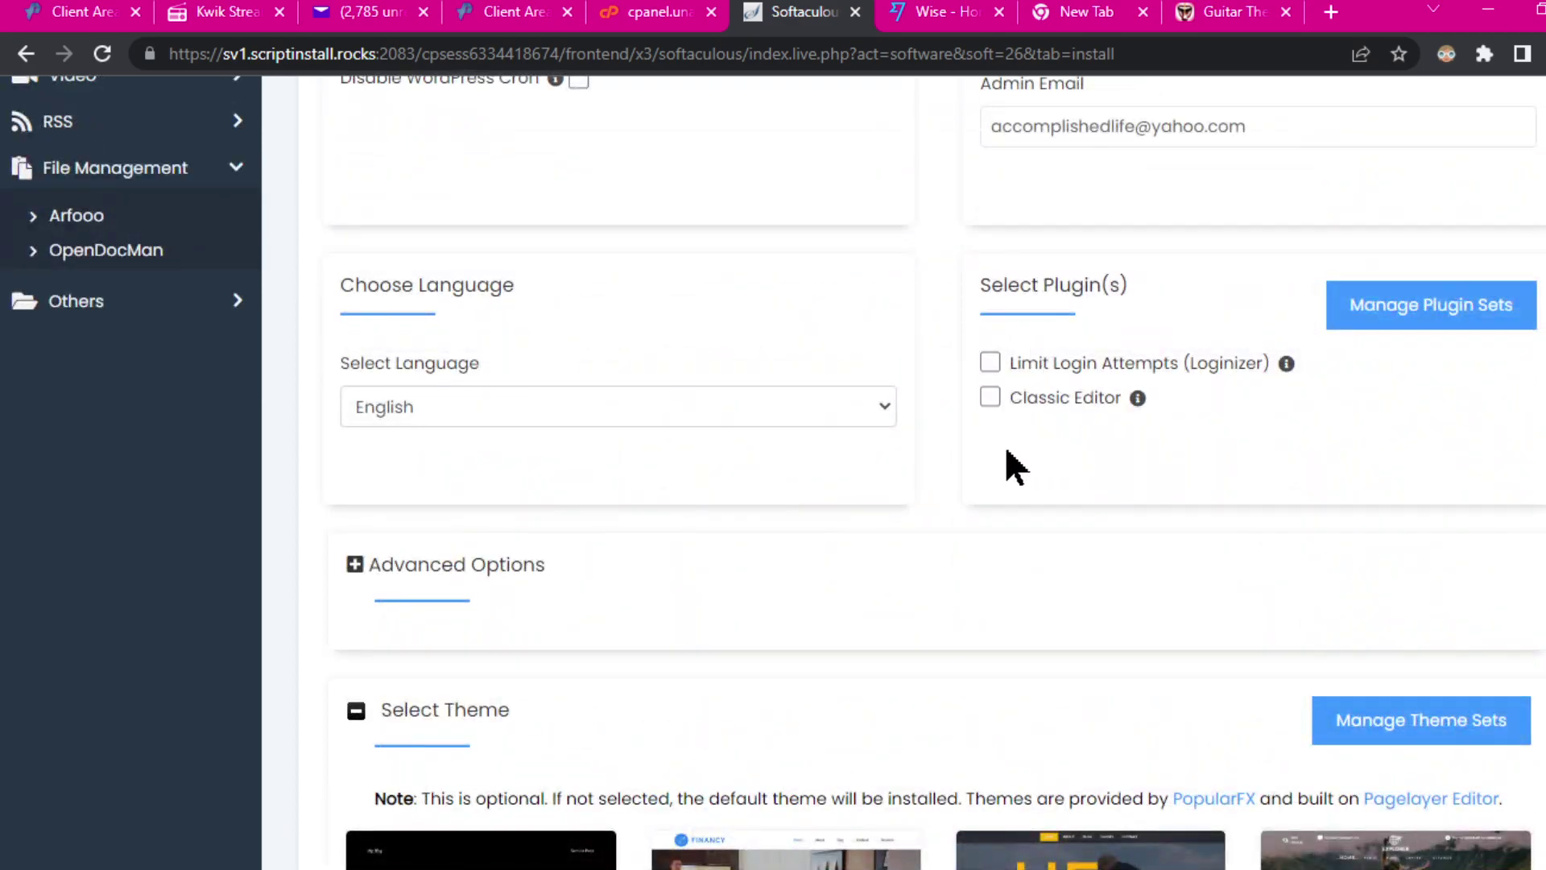
pyautogui.scroll(7, 943, 447)
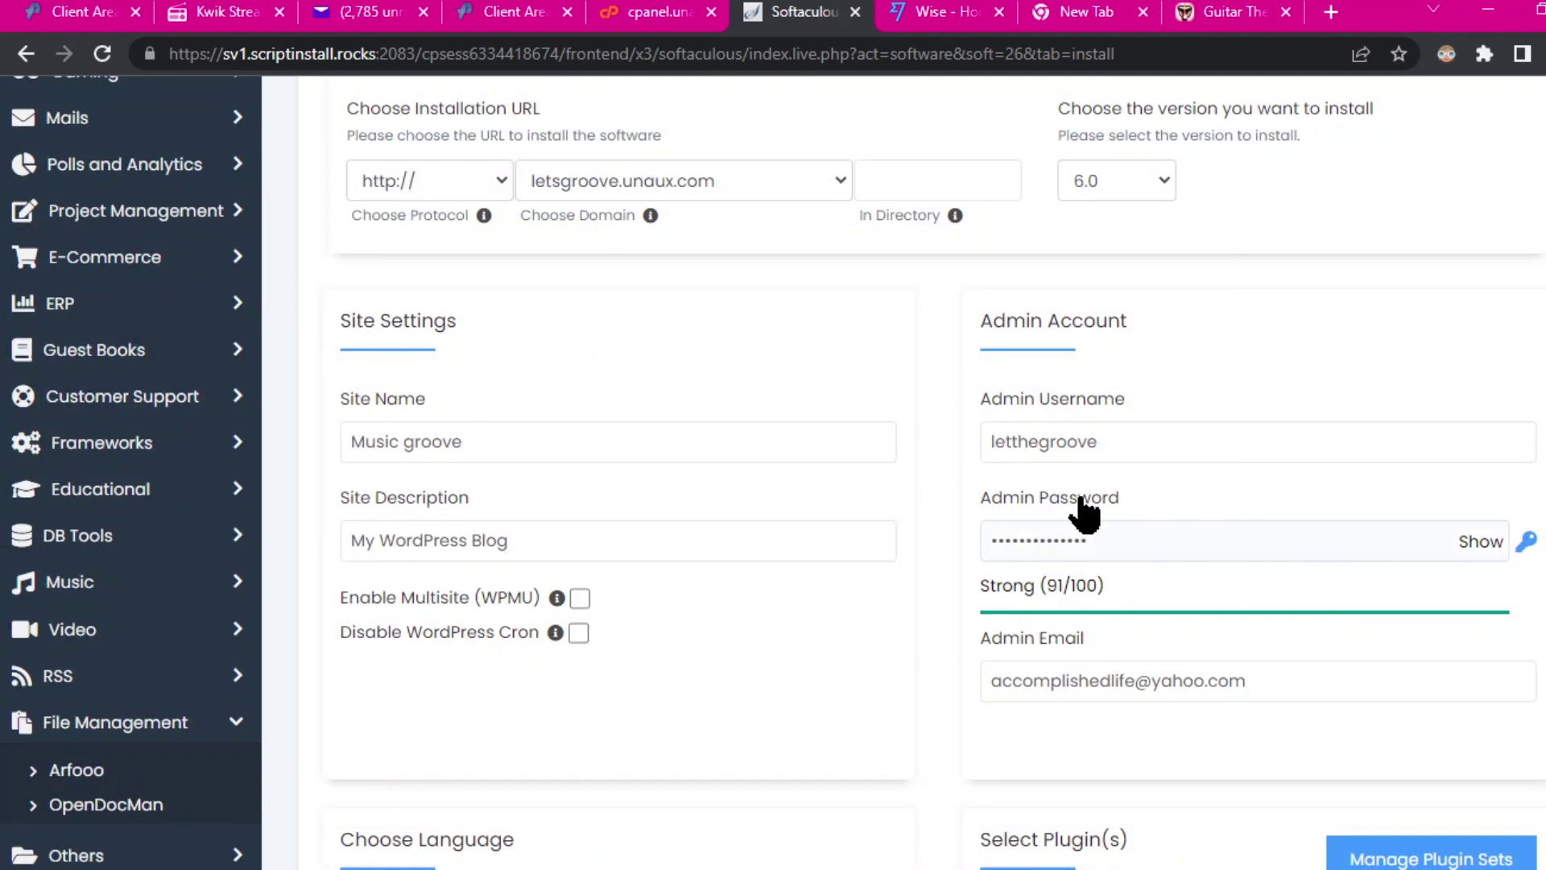
pyautogui.scroll(-14, 1047, 628)
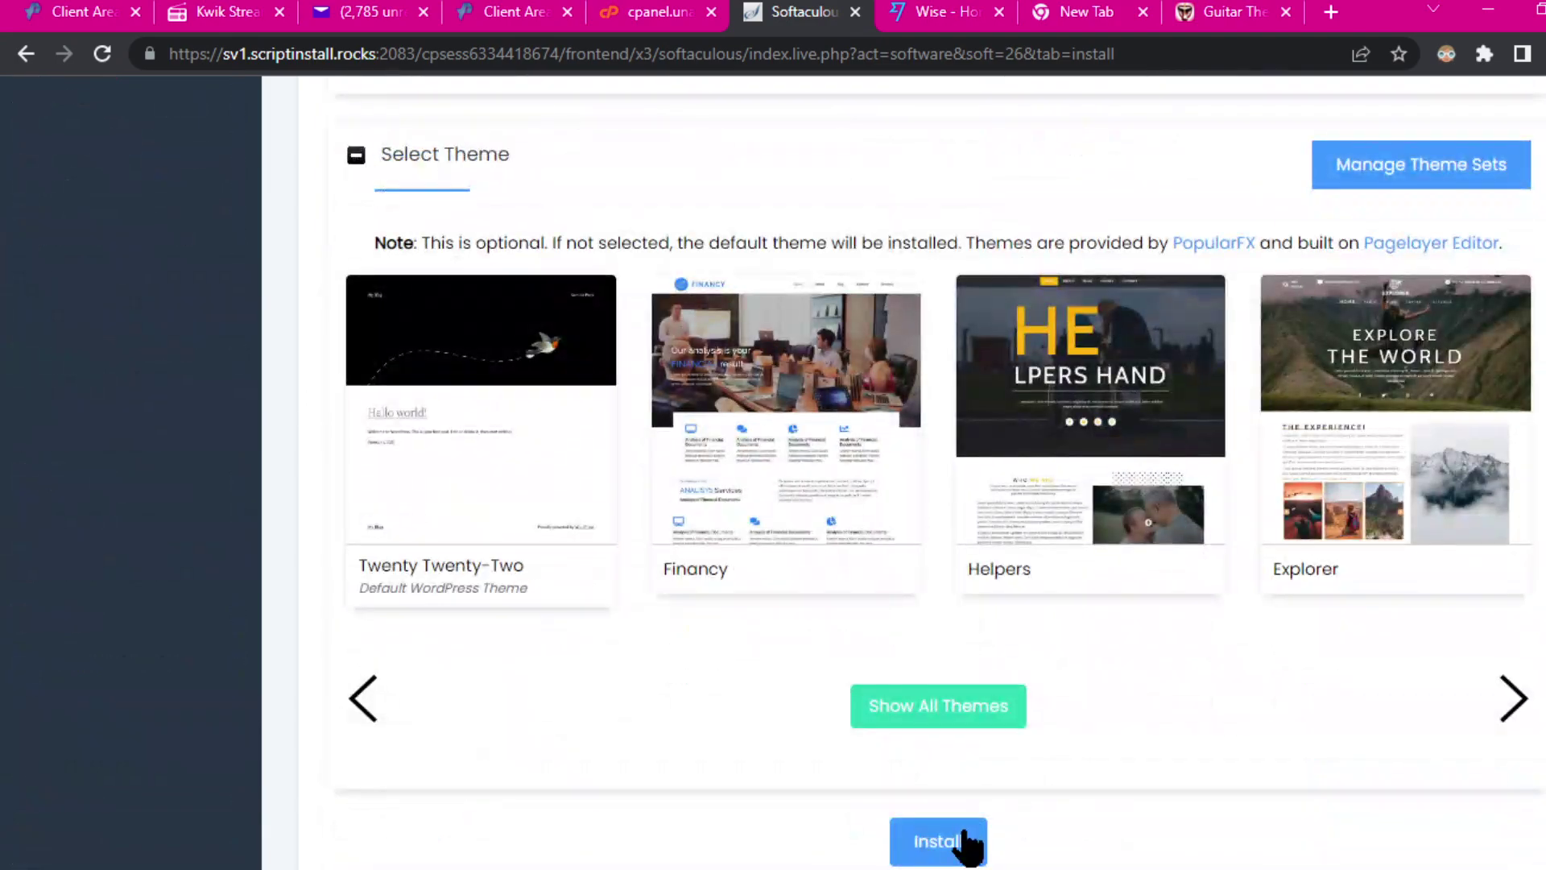
pyautogui.scroll(14, 804, 304)
pyautogui.scroll(7, 559, 258)
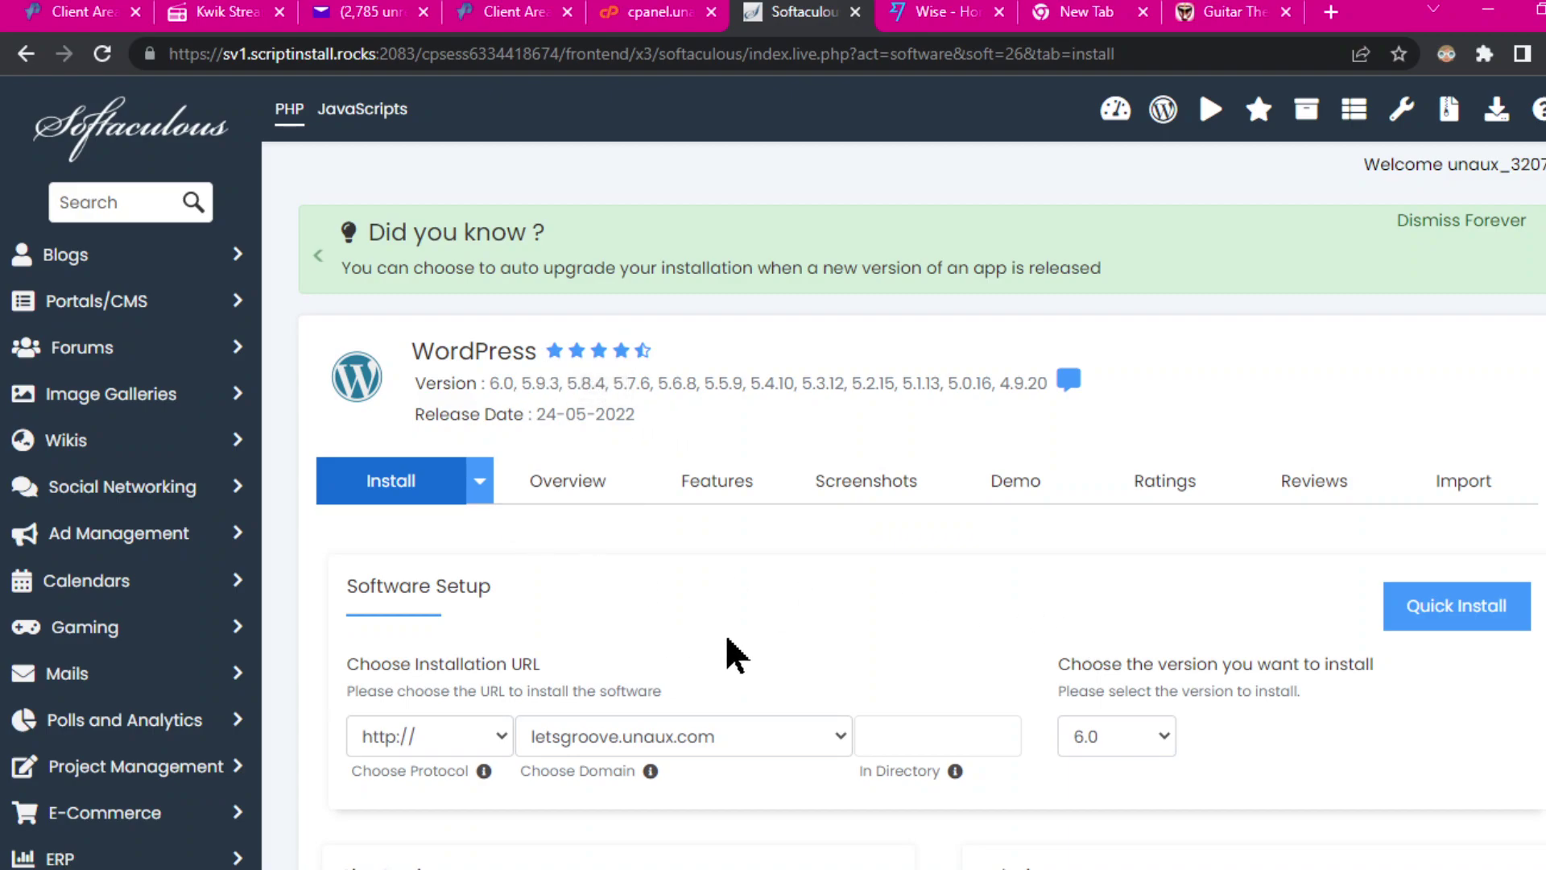
pyautogui.scroll(-3, 991, 667)
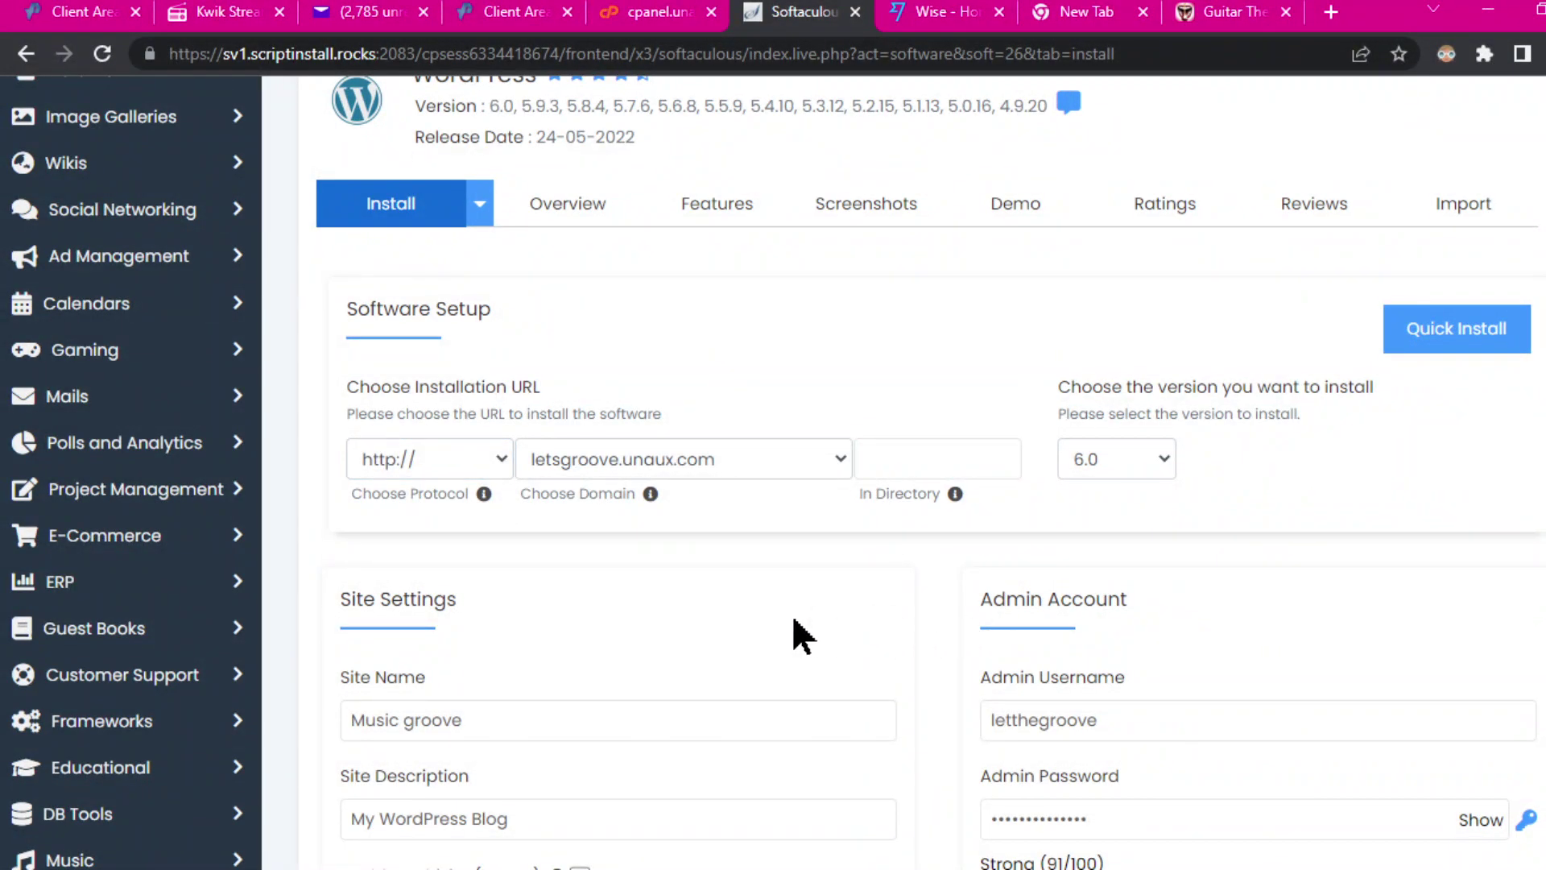
pyautogui.scroll(-3, 1120, 713)
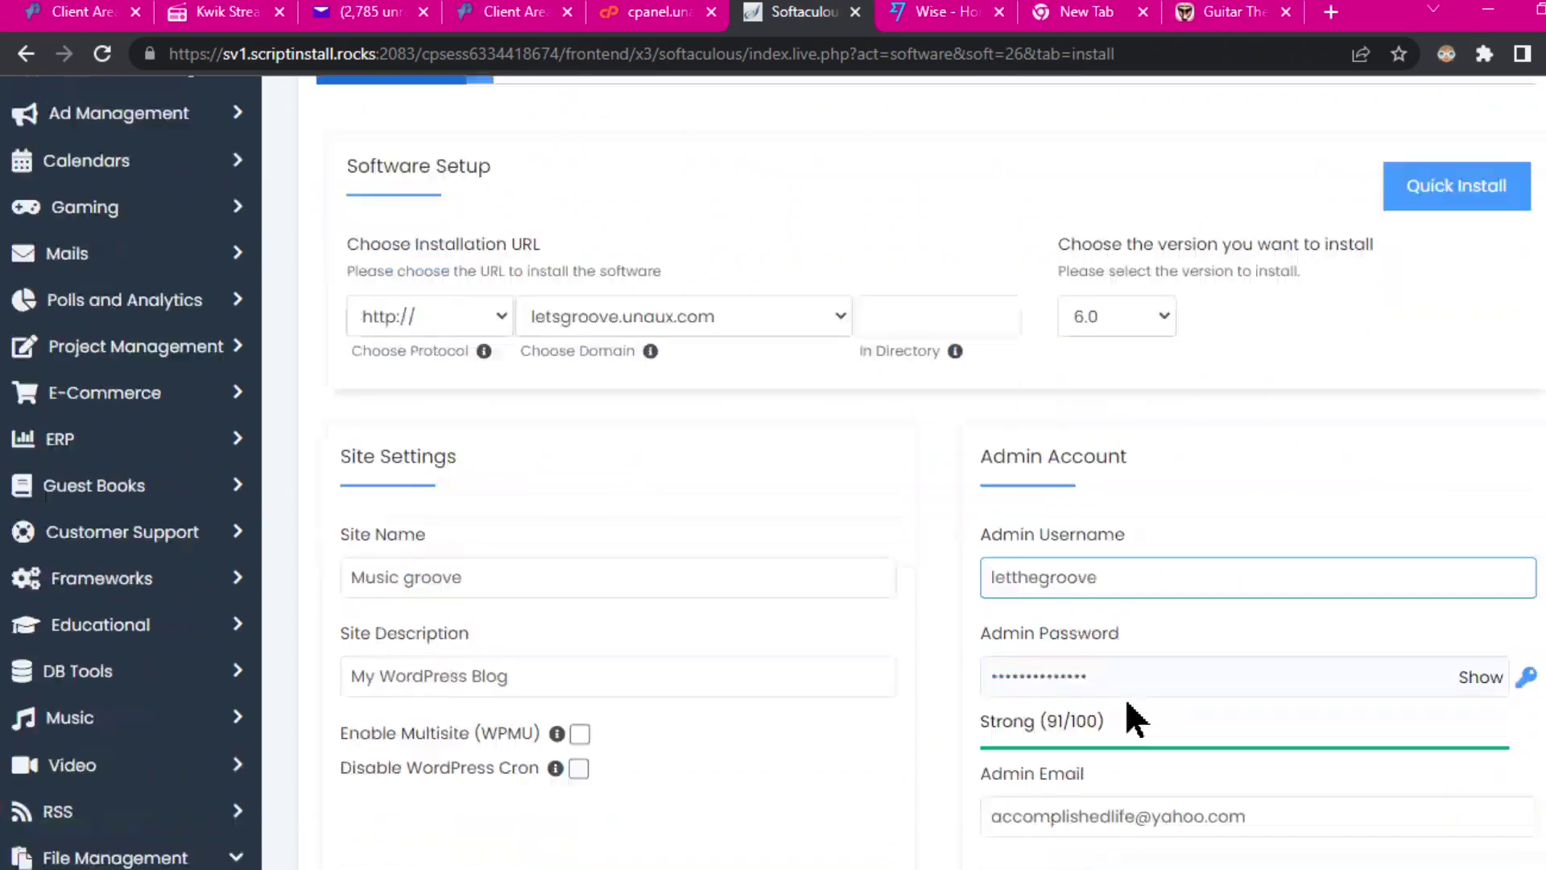
# Step: Check the admin username and password entries, then launch the WordPress installation
pyautogui.click(1039, 441)
pyautogui.click(1163, 538)
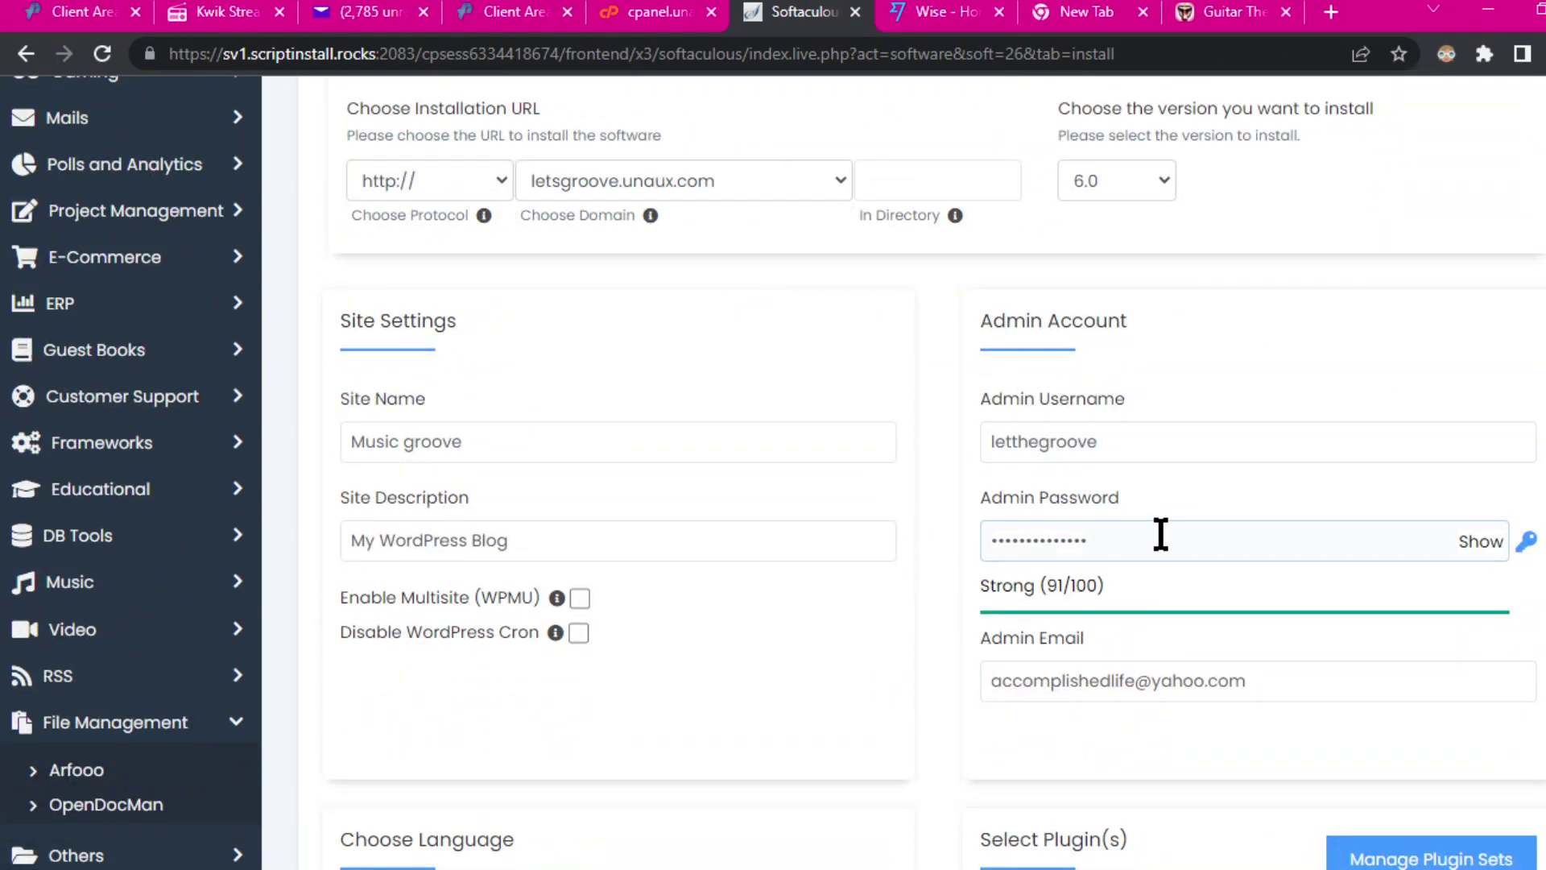
pyautogui.click(1105, 505)
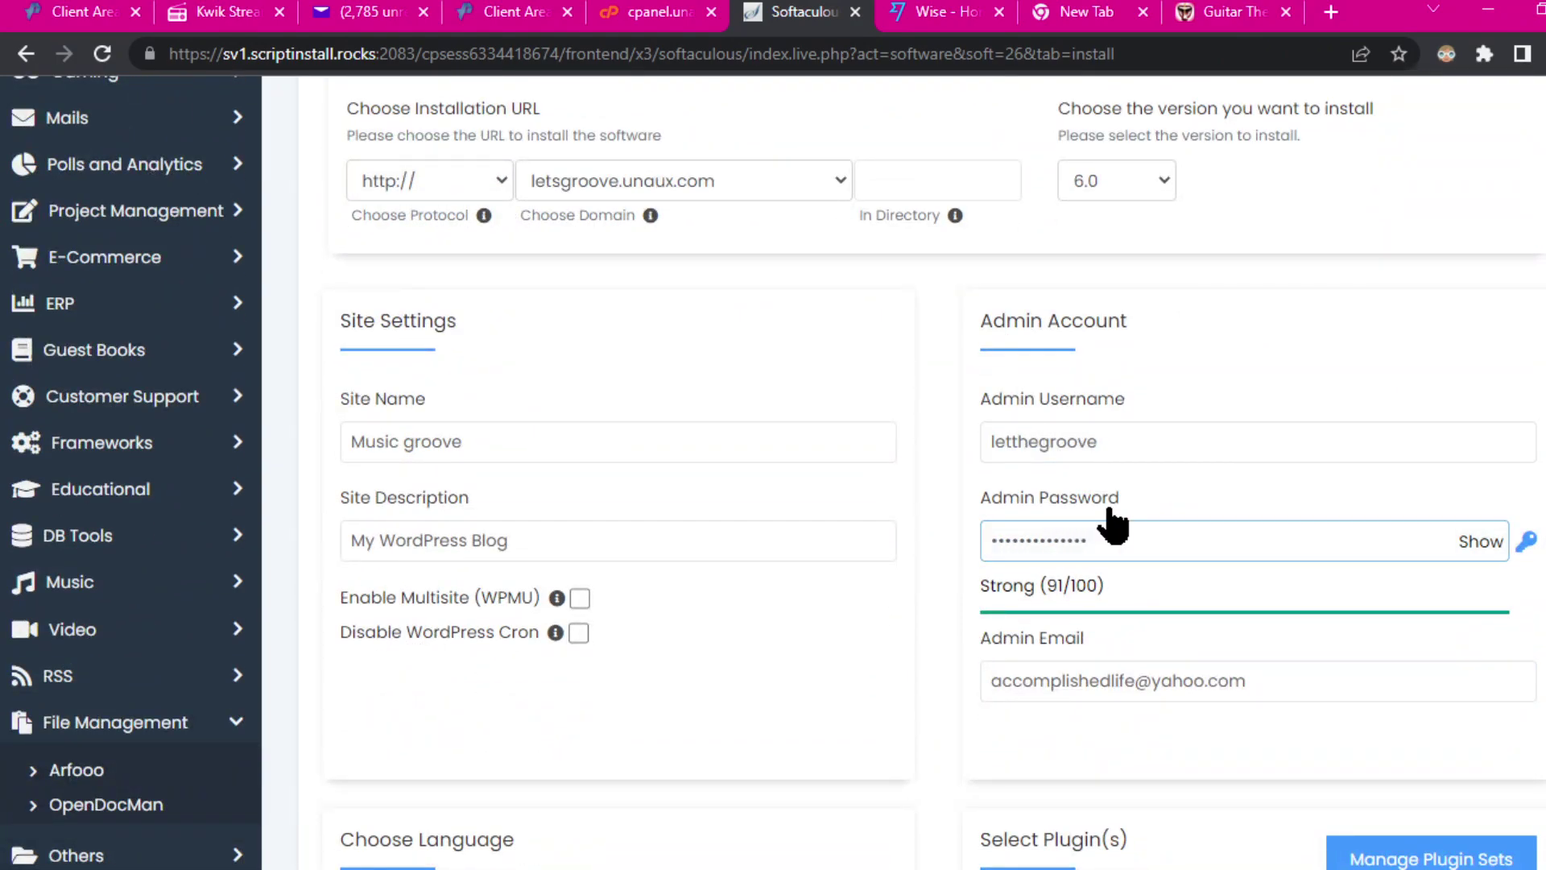
pyautogui.click(1084, 452)
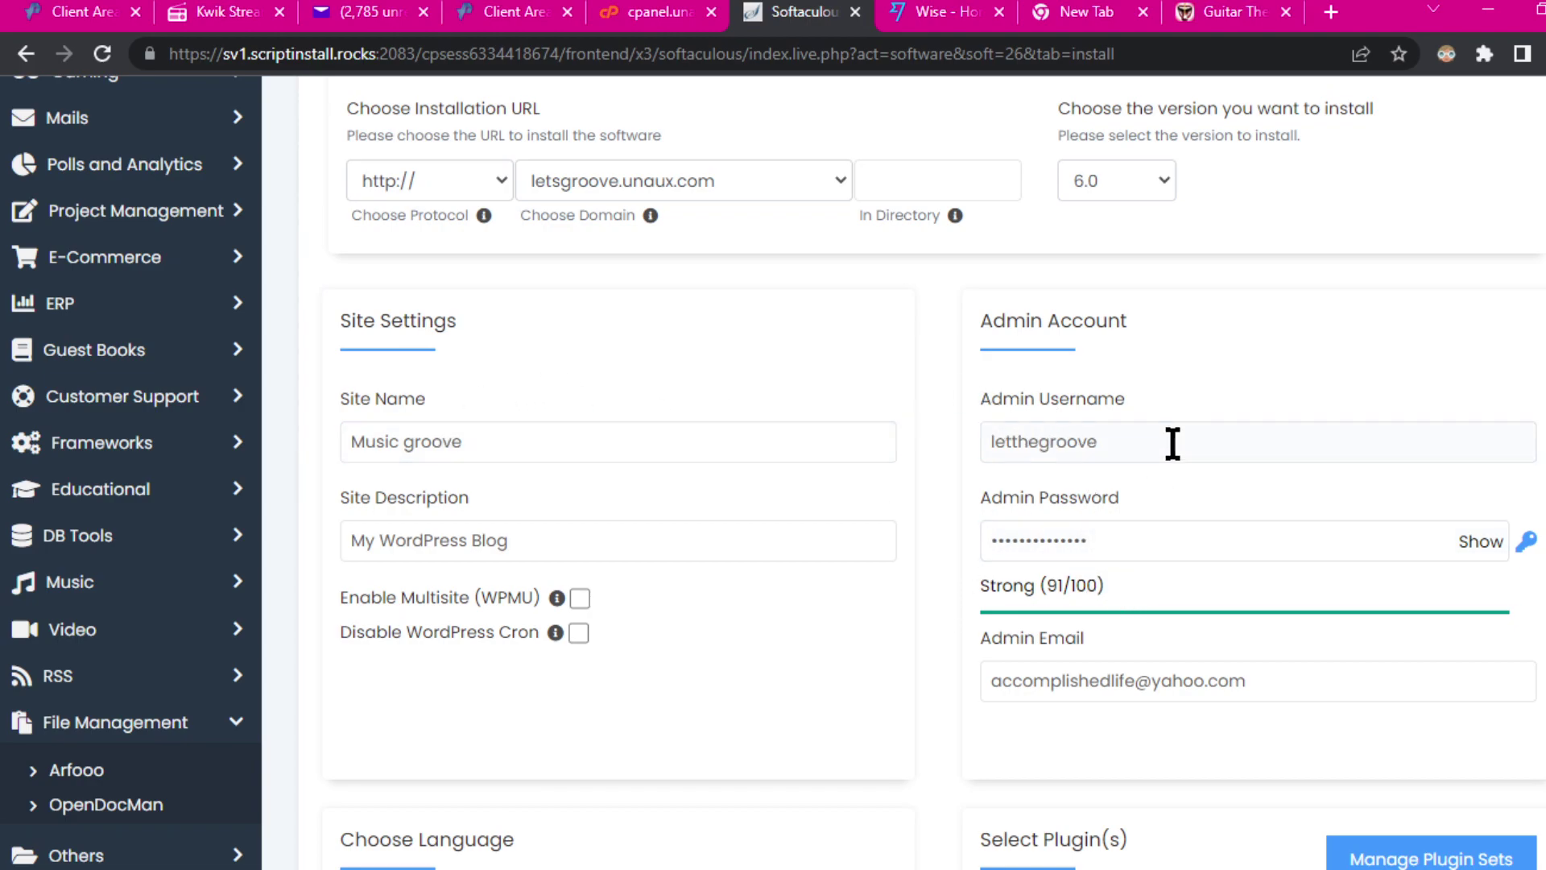
pyautogui.scroll(-3, 1142, 534)
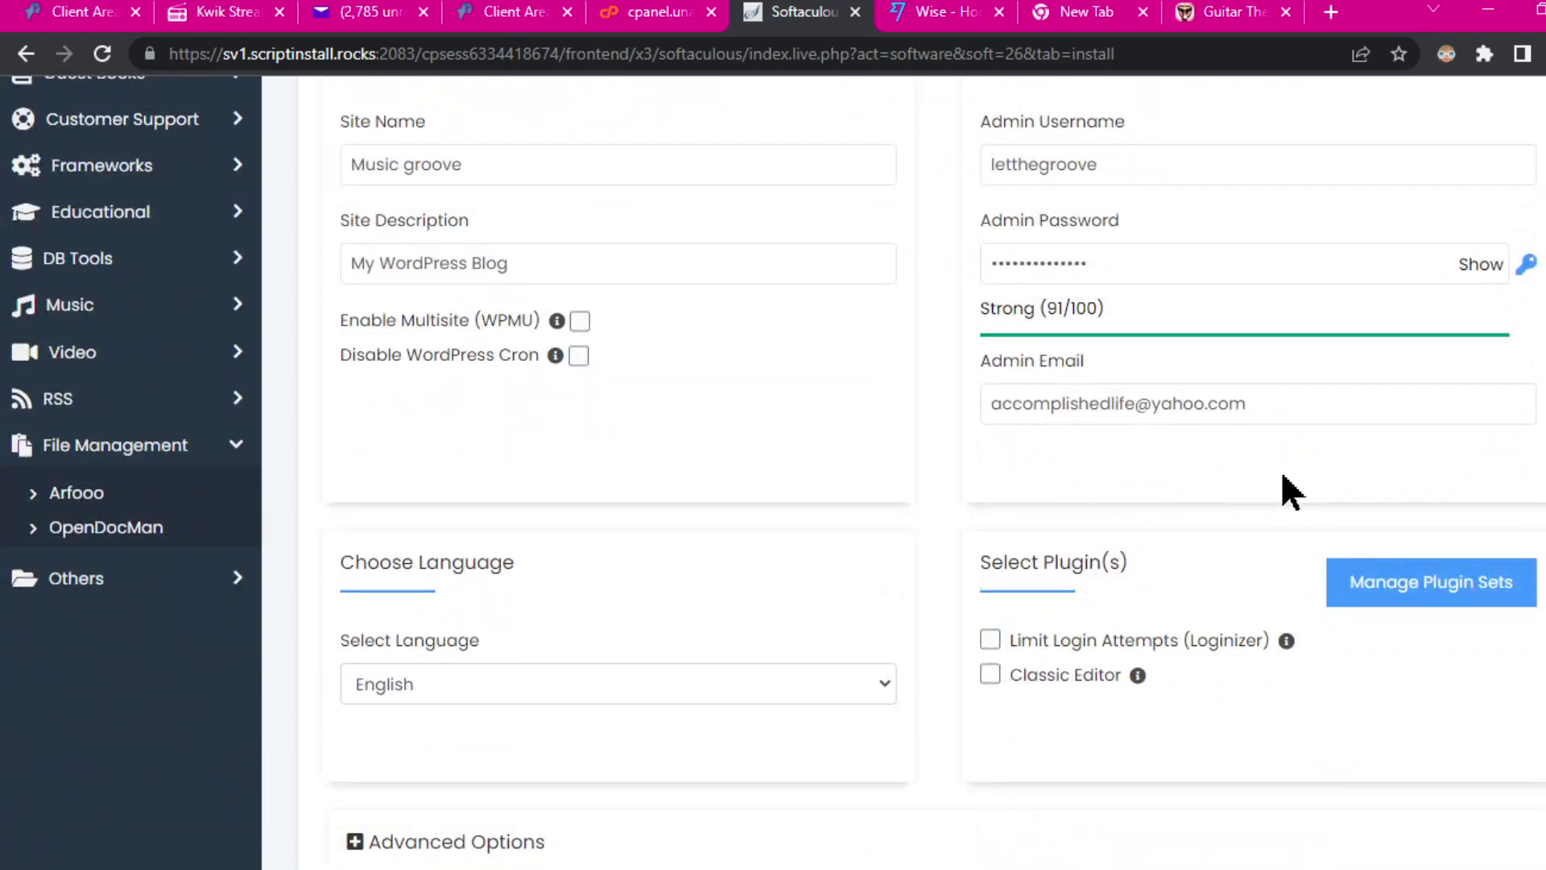
pyautogui.scroll(-12, 1201, 553)
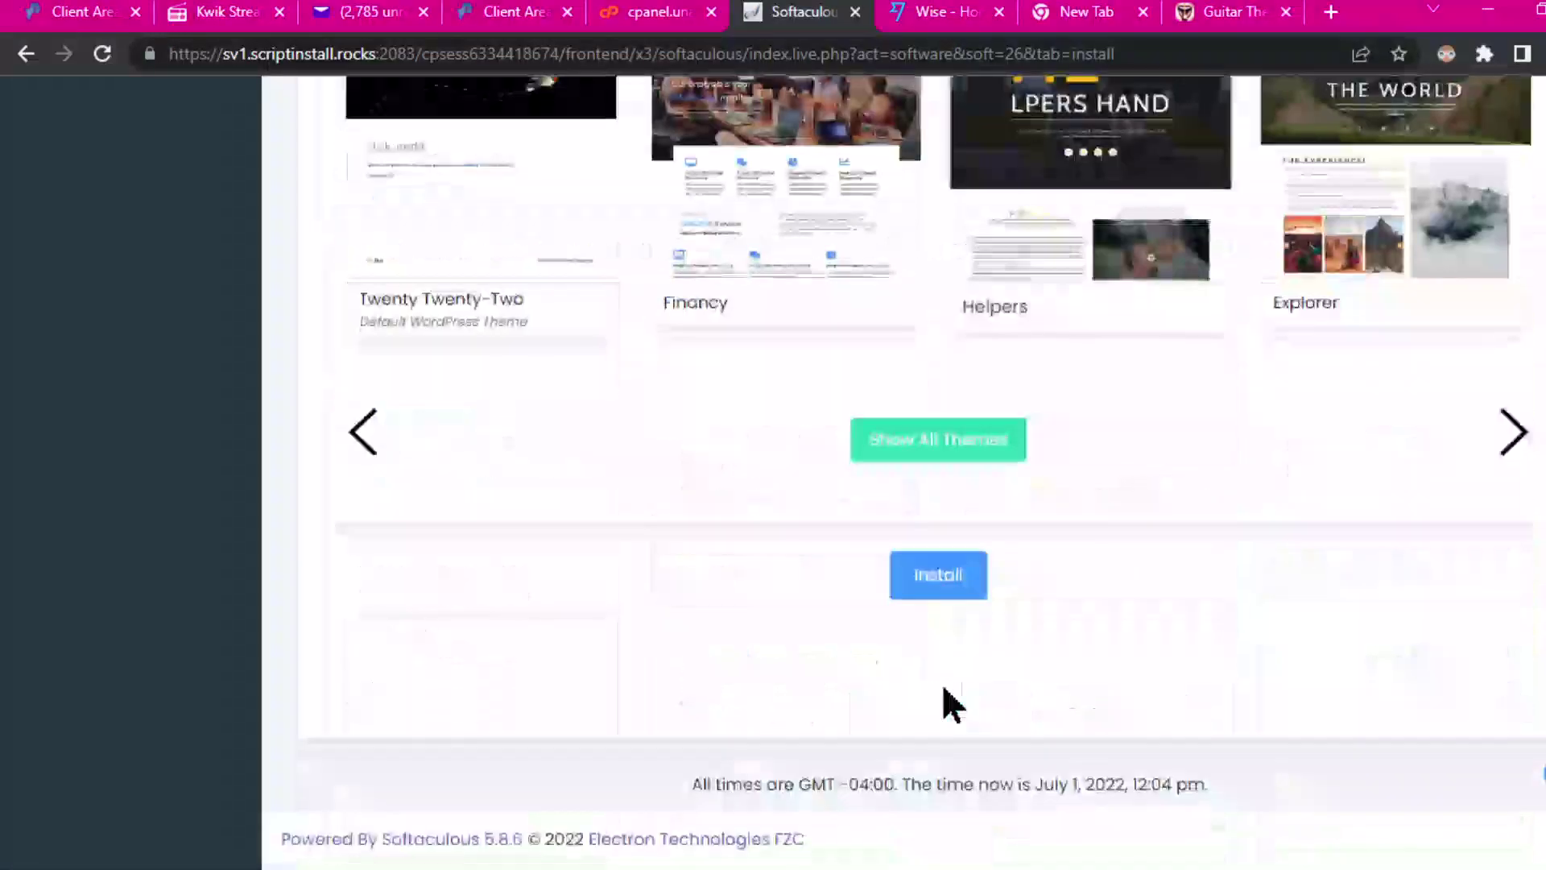
pyautogui.click(940, 578)
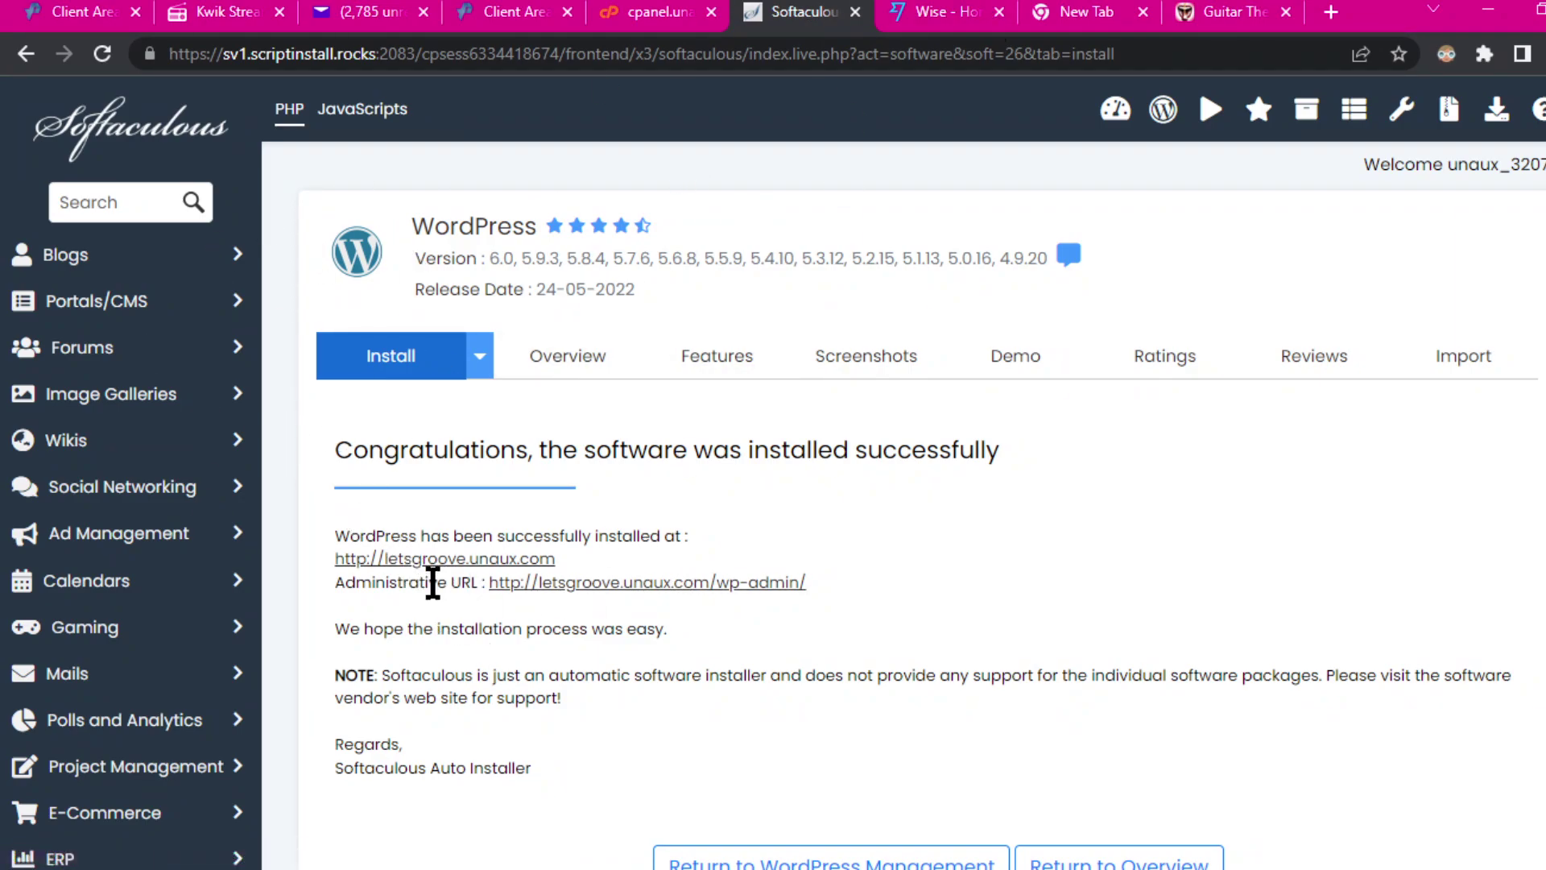
pyautogui.rightClick(426, 559)
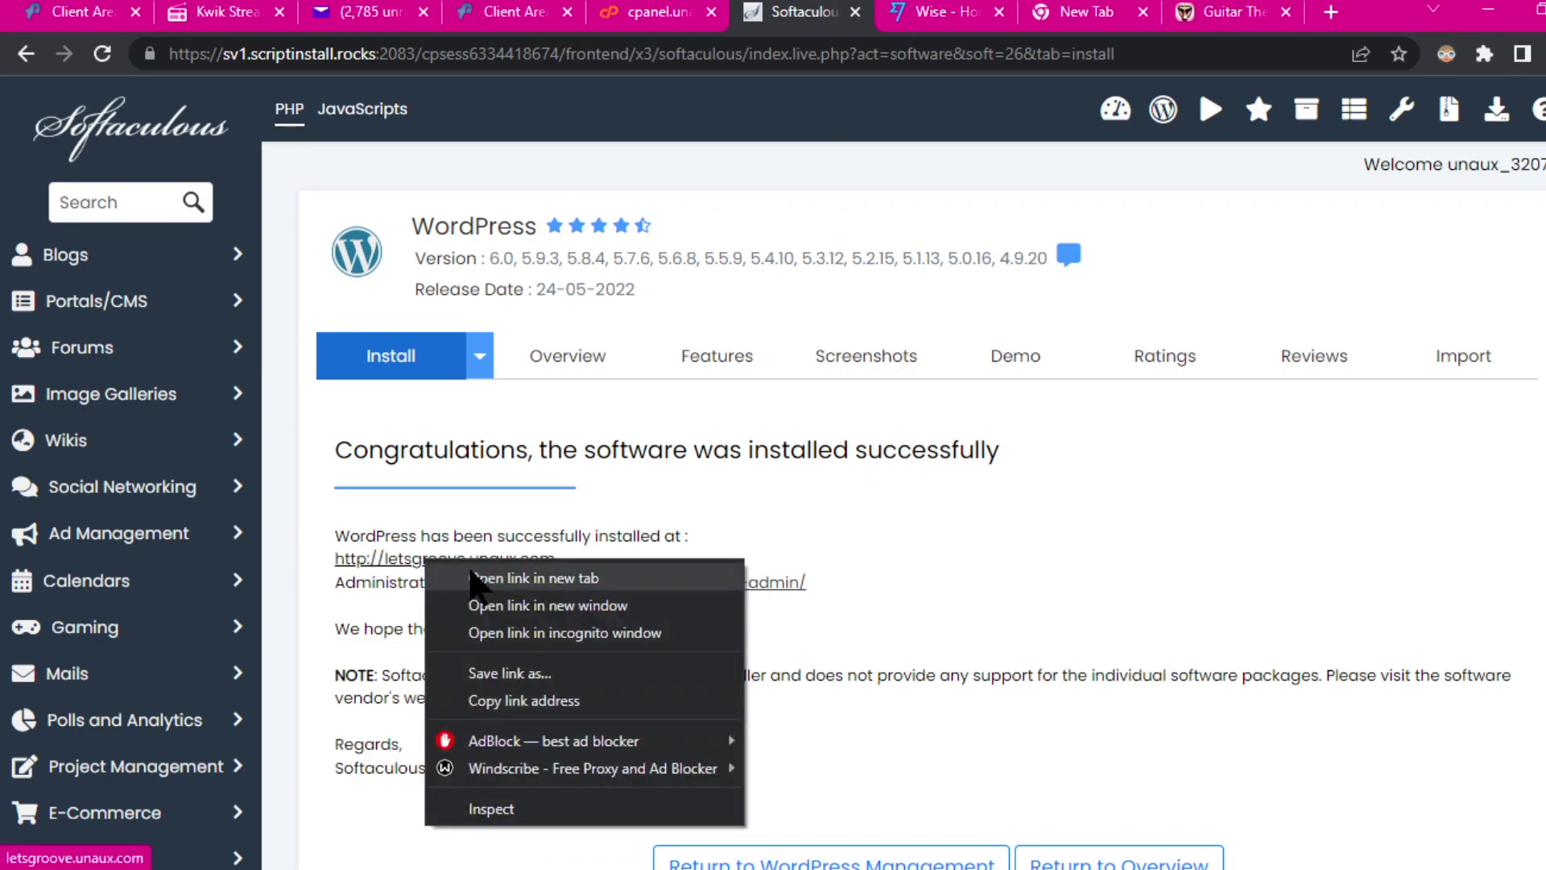
pyautogui.click(510, 584)
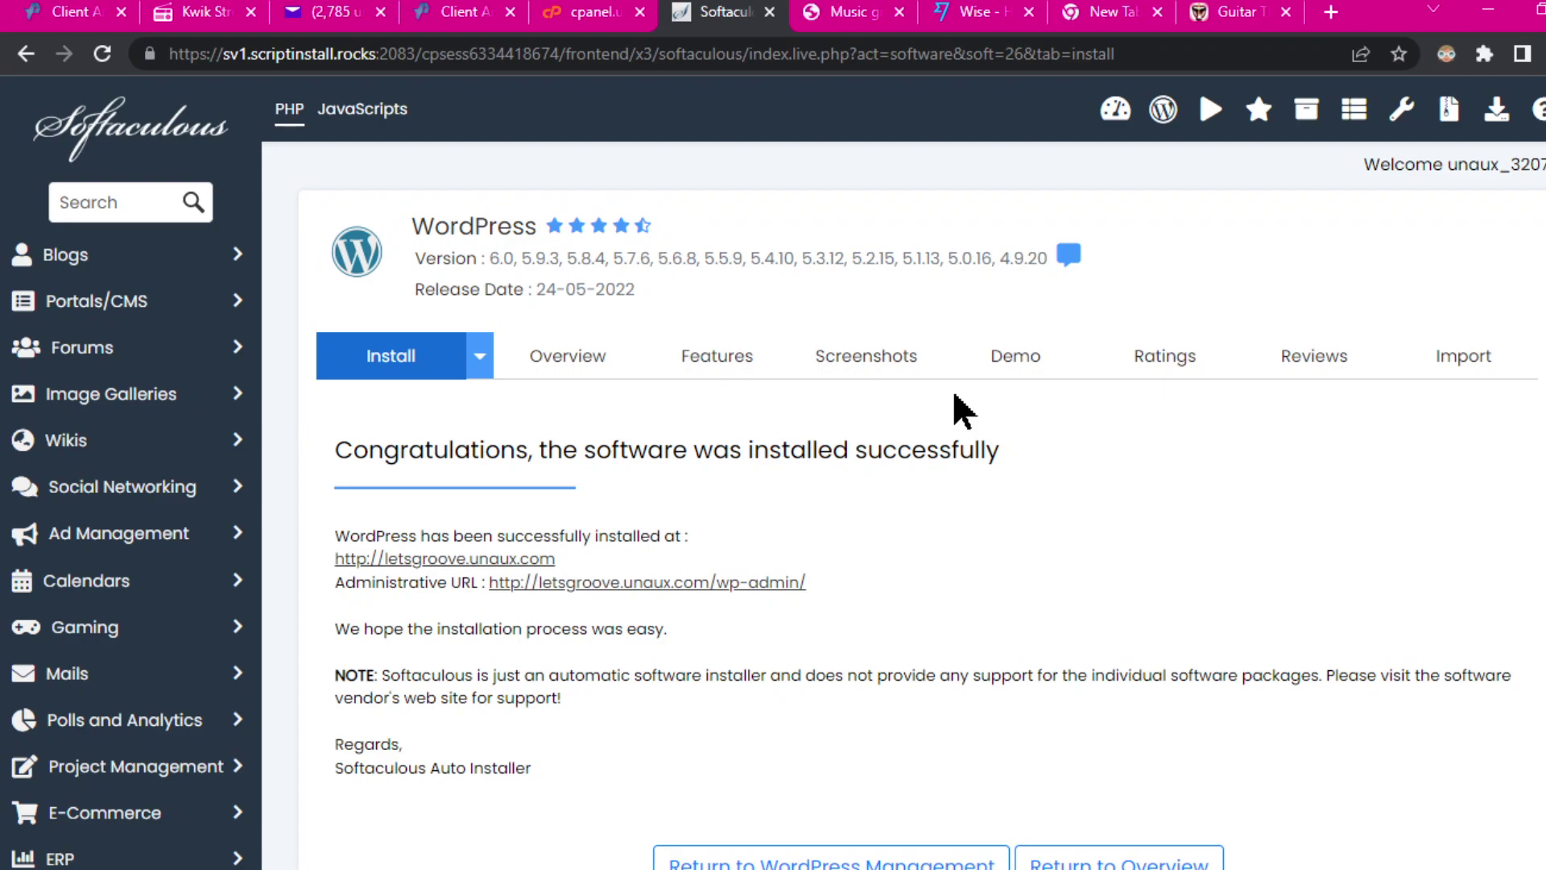
pyautogui.click(850, 13)
pyautogui.scroll(-6, 625, 324)
pyautogui.scroll(6, 625, 325)
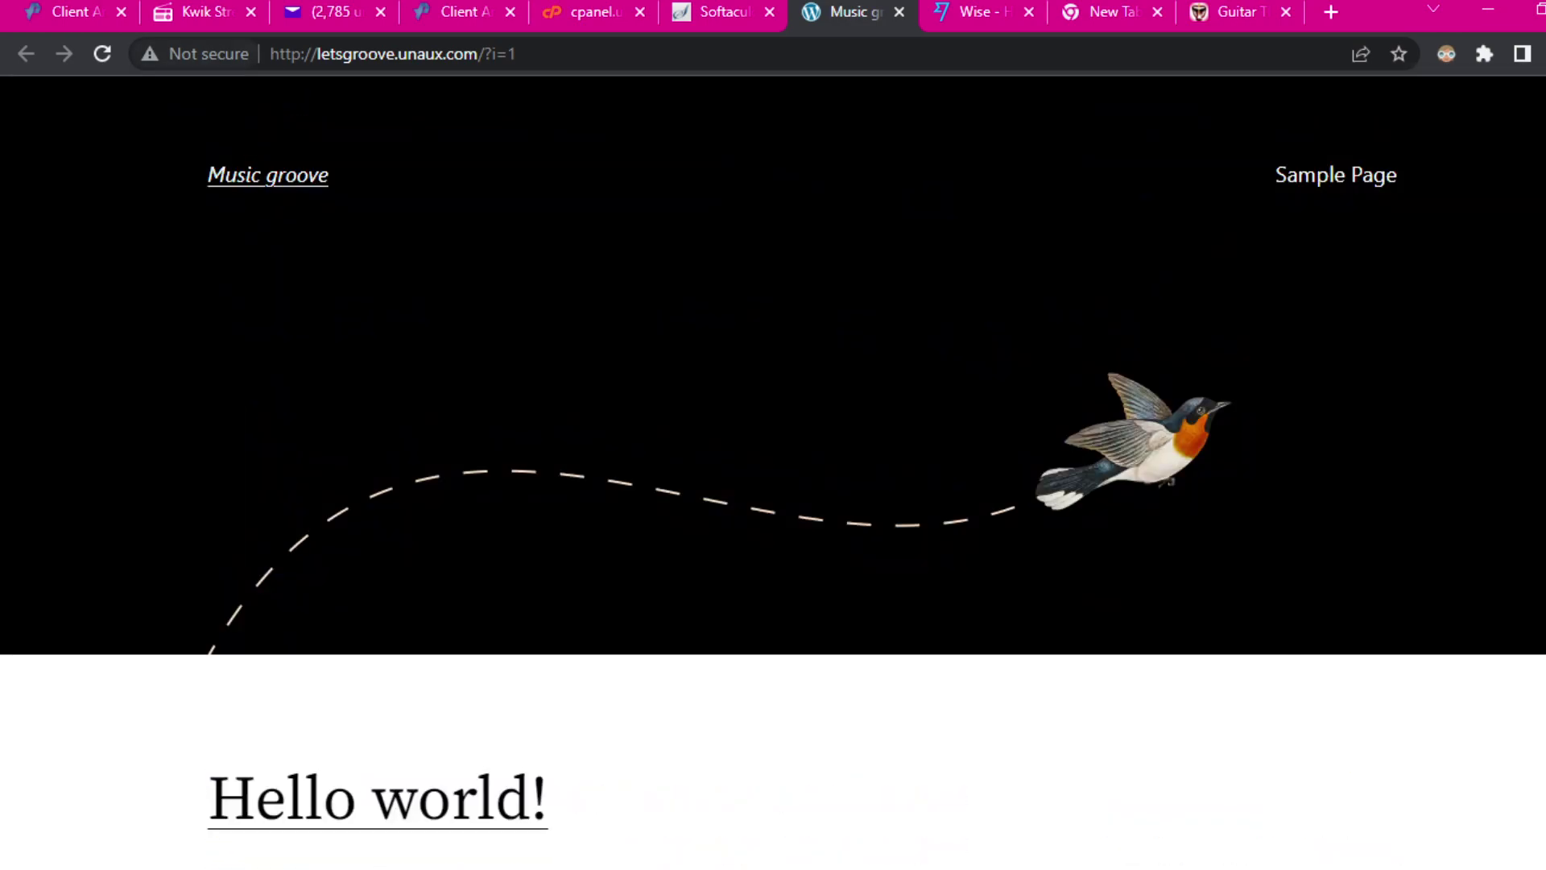
pyautogui.scroll(-5, 806, 435)
pyautogui.scroll(5, 806, 435)
pyautogui.scroll(-8, 1310, 410)
pyautogui.scroll(8, 1310, 412)
pyautogui.scroll(-8, 853, 300)
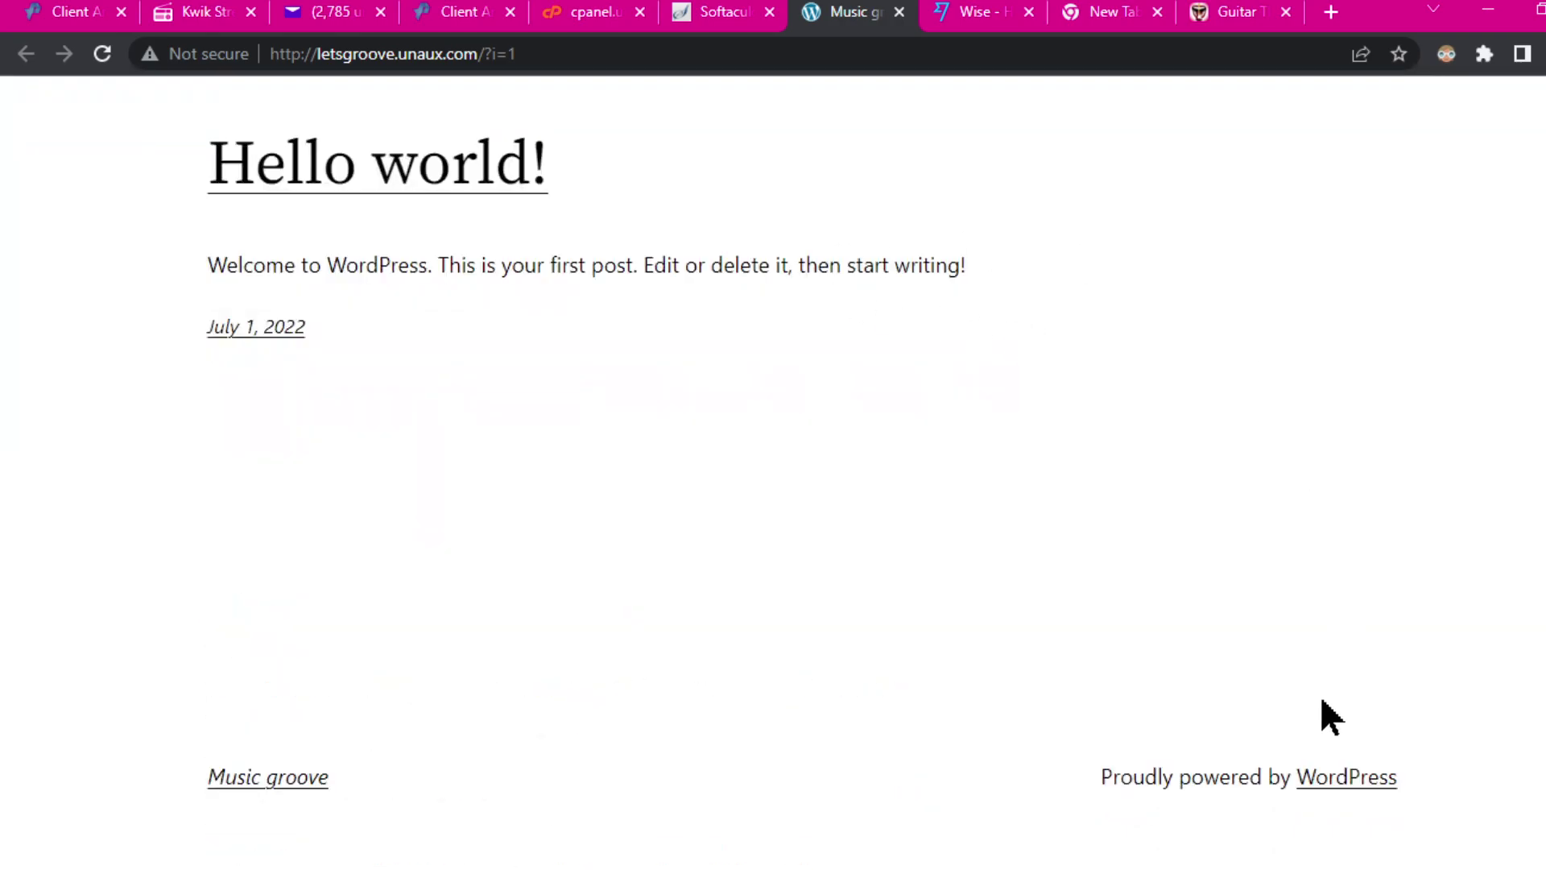
pyautogui.scroll(8, 763, 492)
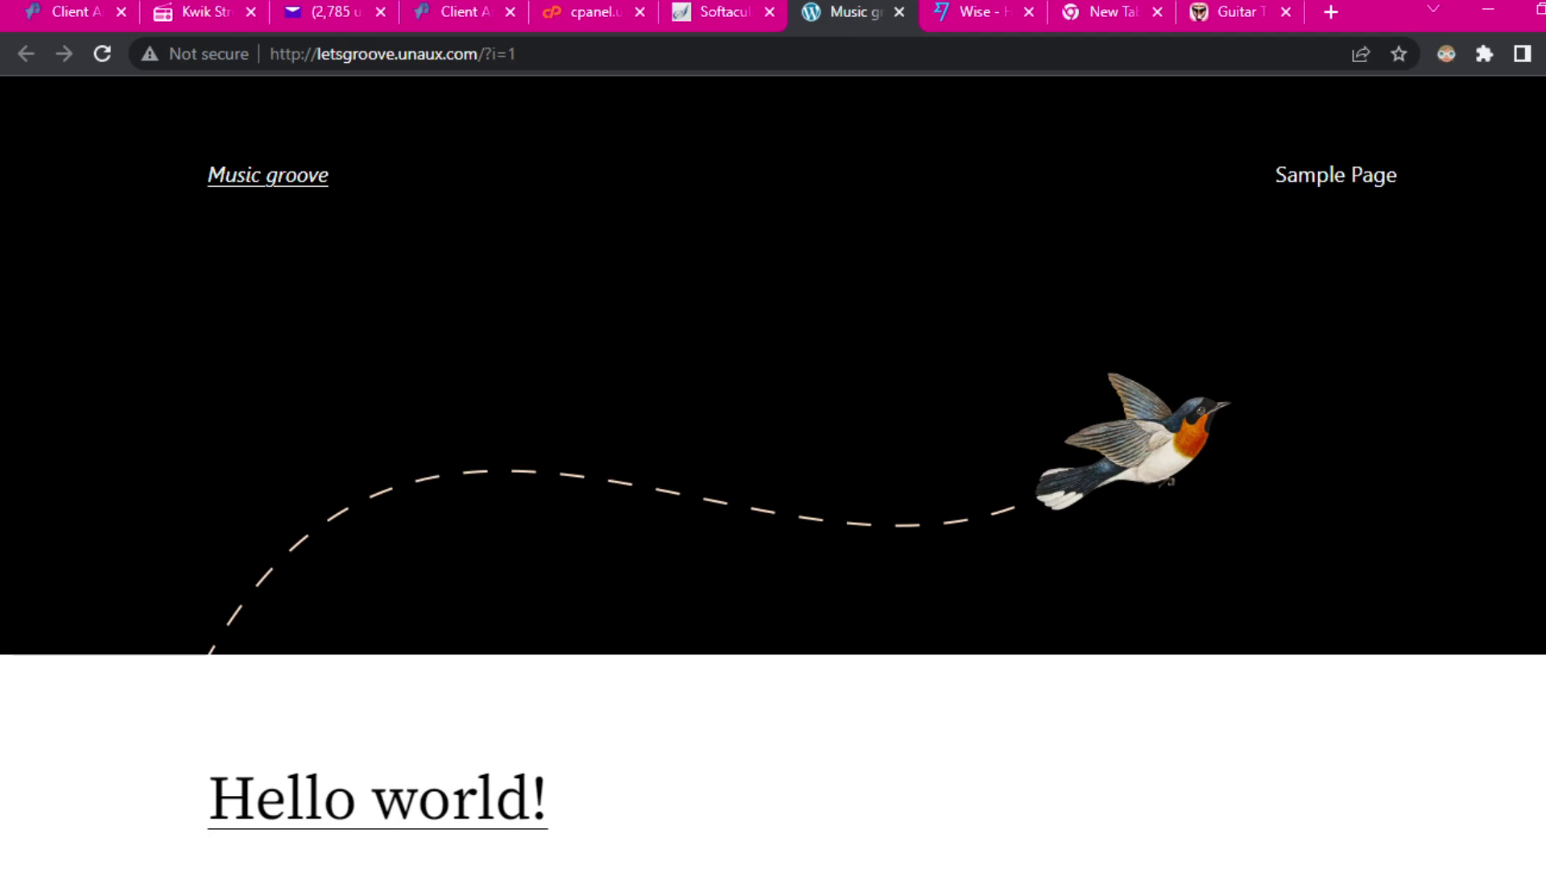
pyautogui.scroll(-8, 590, 435)
pyautogui.scroll(8, 637, 431)
pyautogui.click(900, 12)
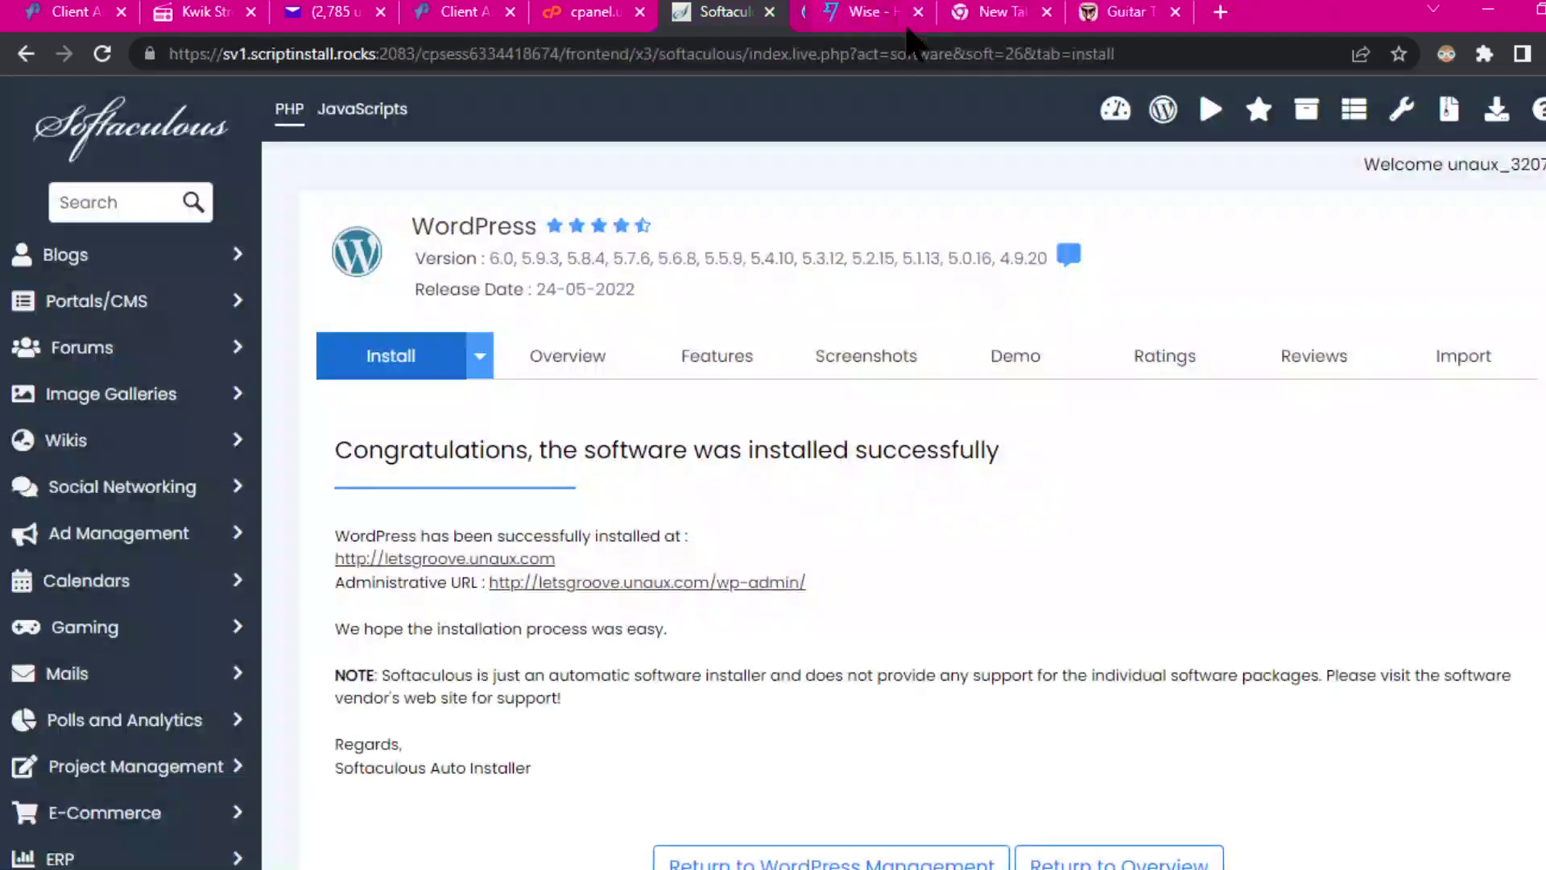
# Step: Open letsgroove.unaux.com/wp-admin in a new tab and view the Music groove Dashboard
pyautogui.rightClick(639, 585)
pyautogui.click(728, 606)
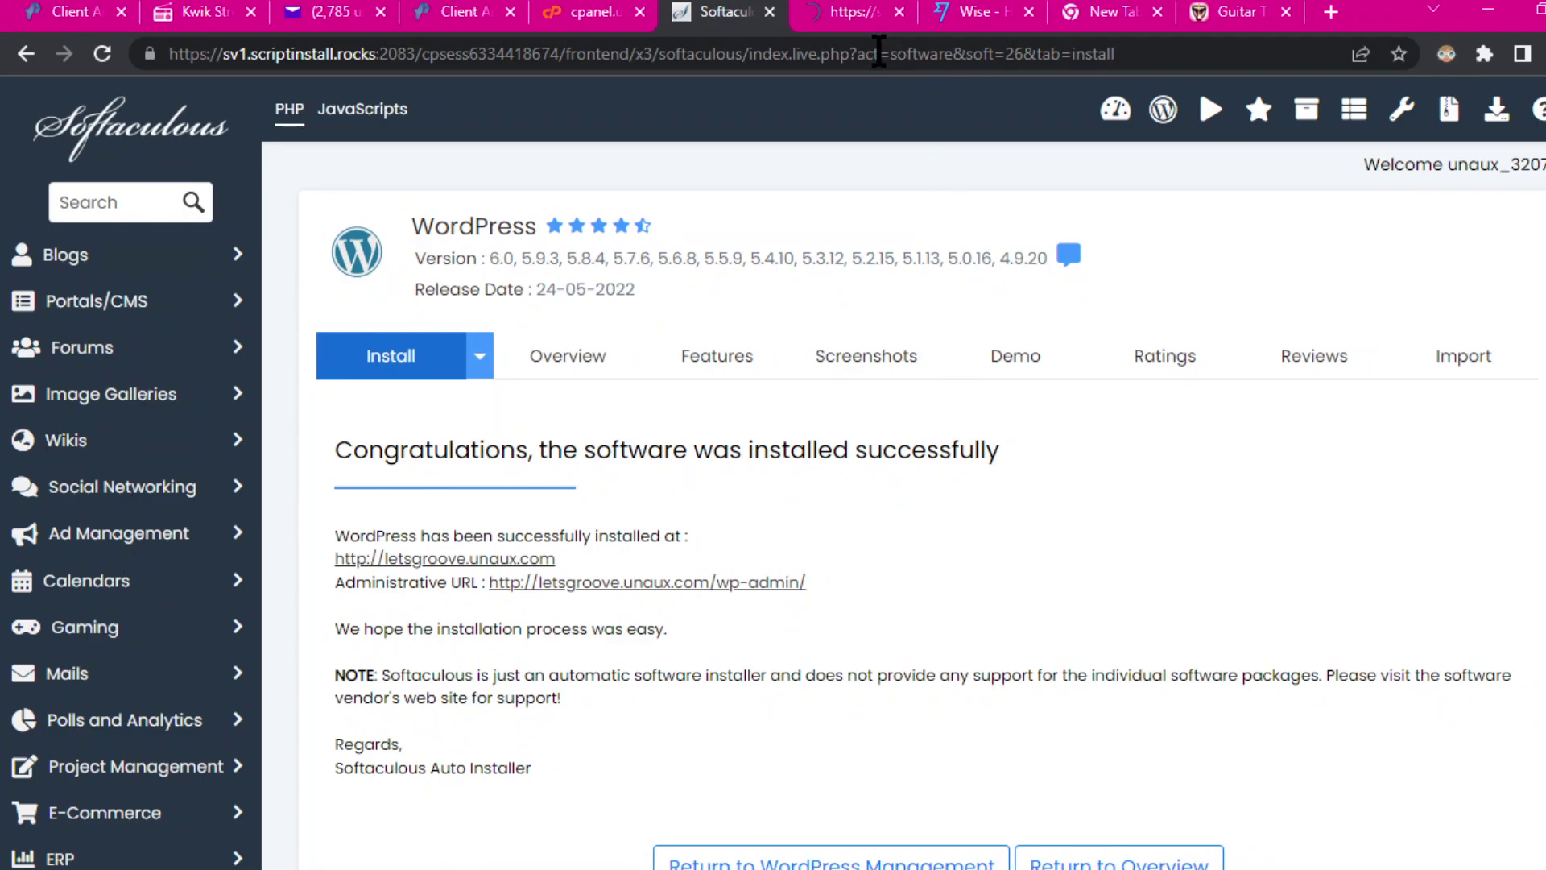
pyautogui.click(845, 18)
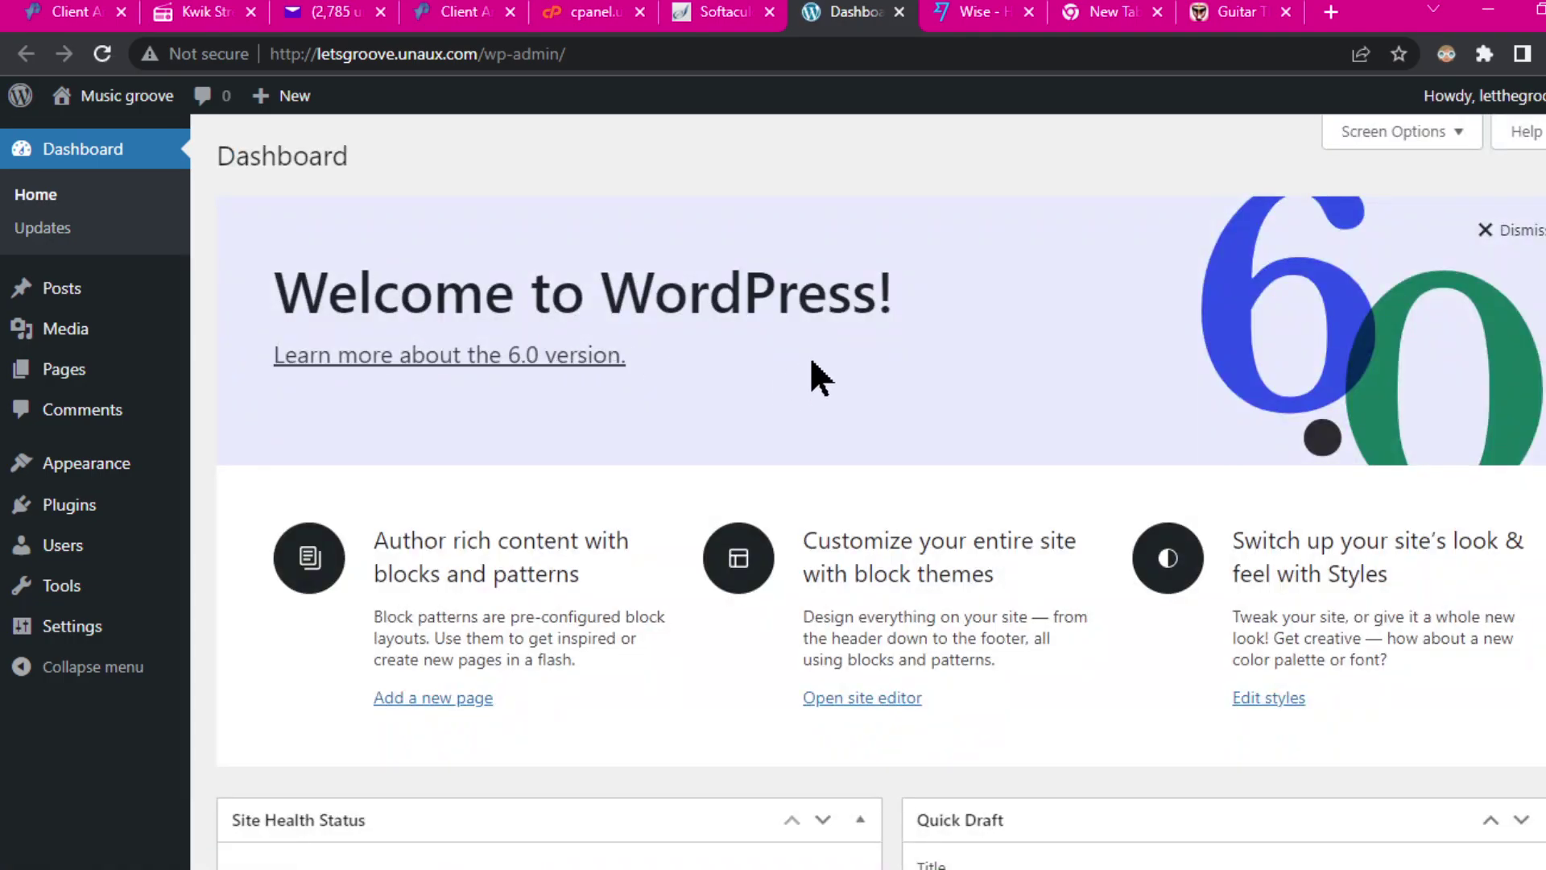
pyautogui.scroll(-10, 297, 429)
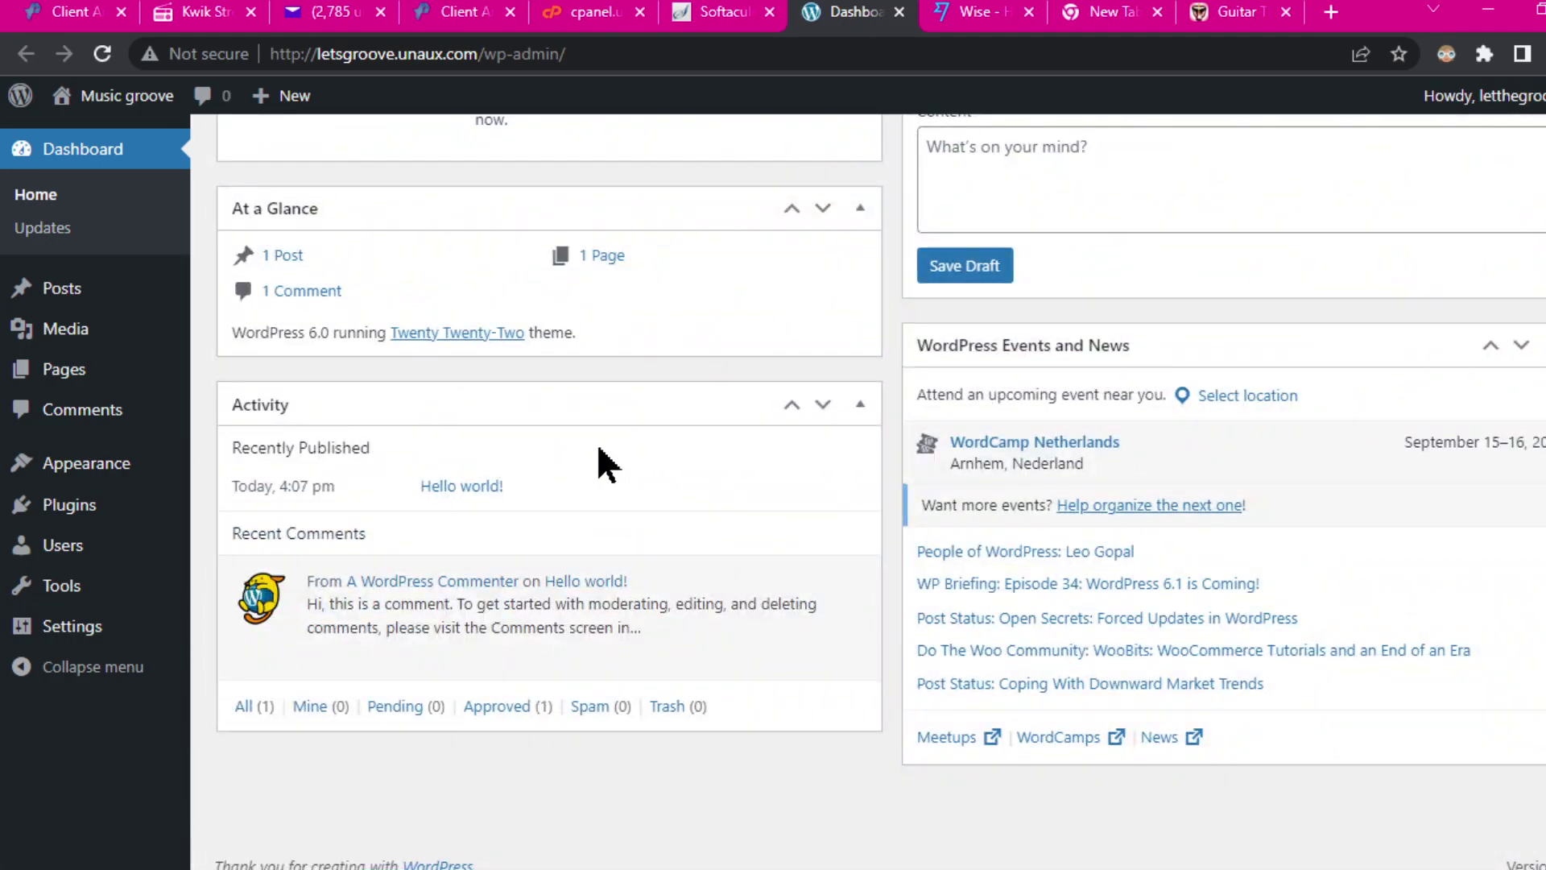
pyautogui.scroll(10, 671, 441)
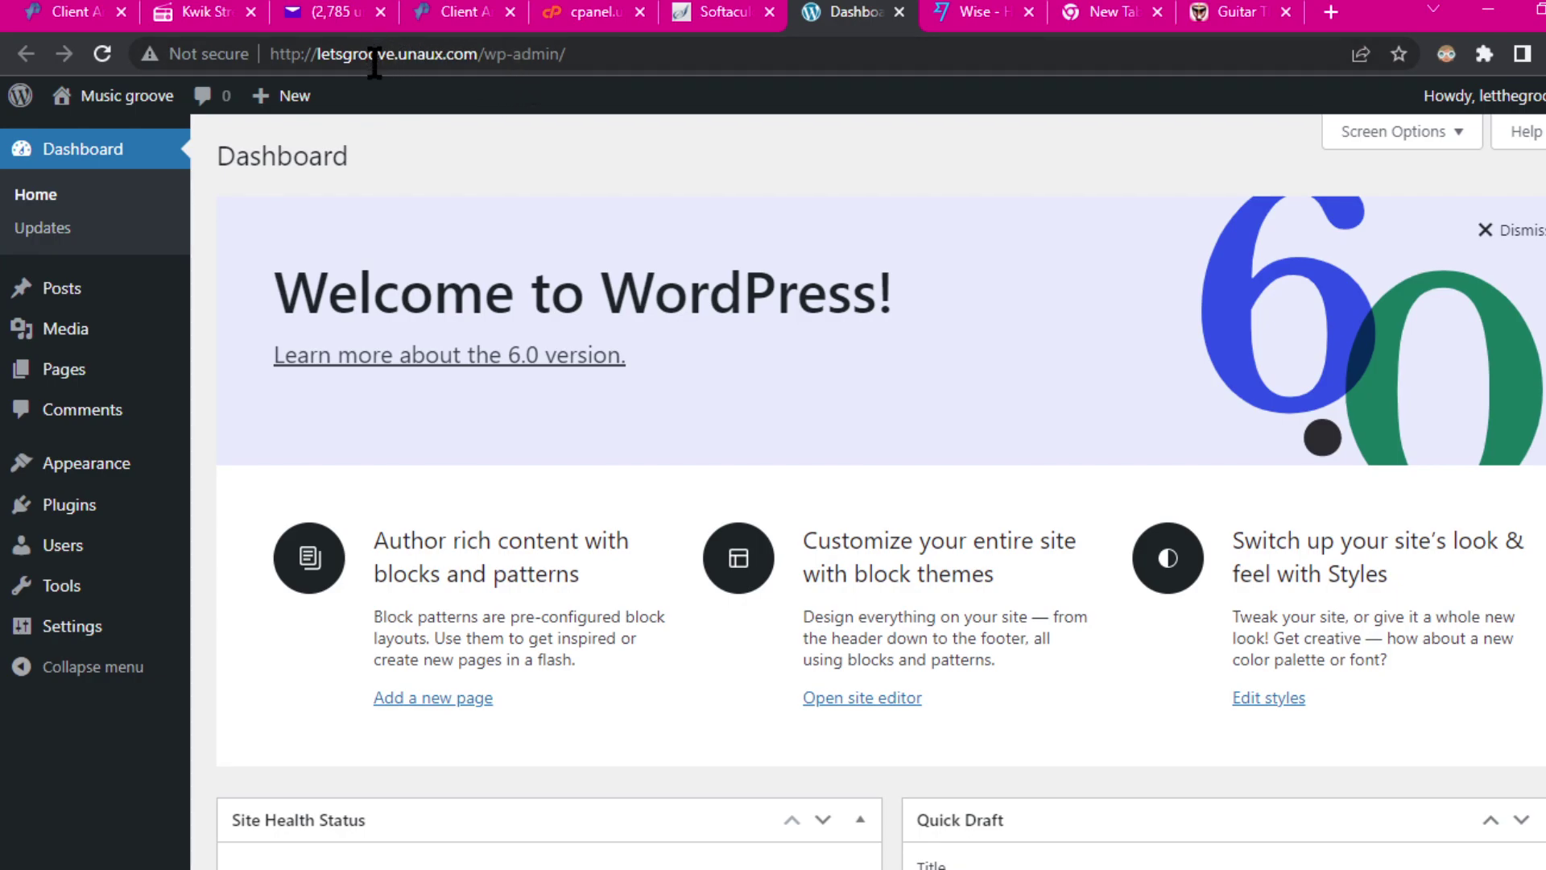
# Step: Load letthegroove.com in place of the Guitar page and scroll through its photo grid
pyautogui.click(1240, 15)
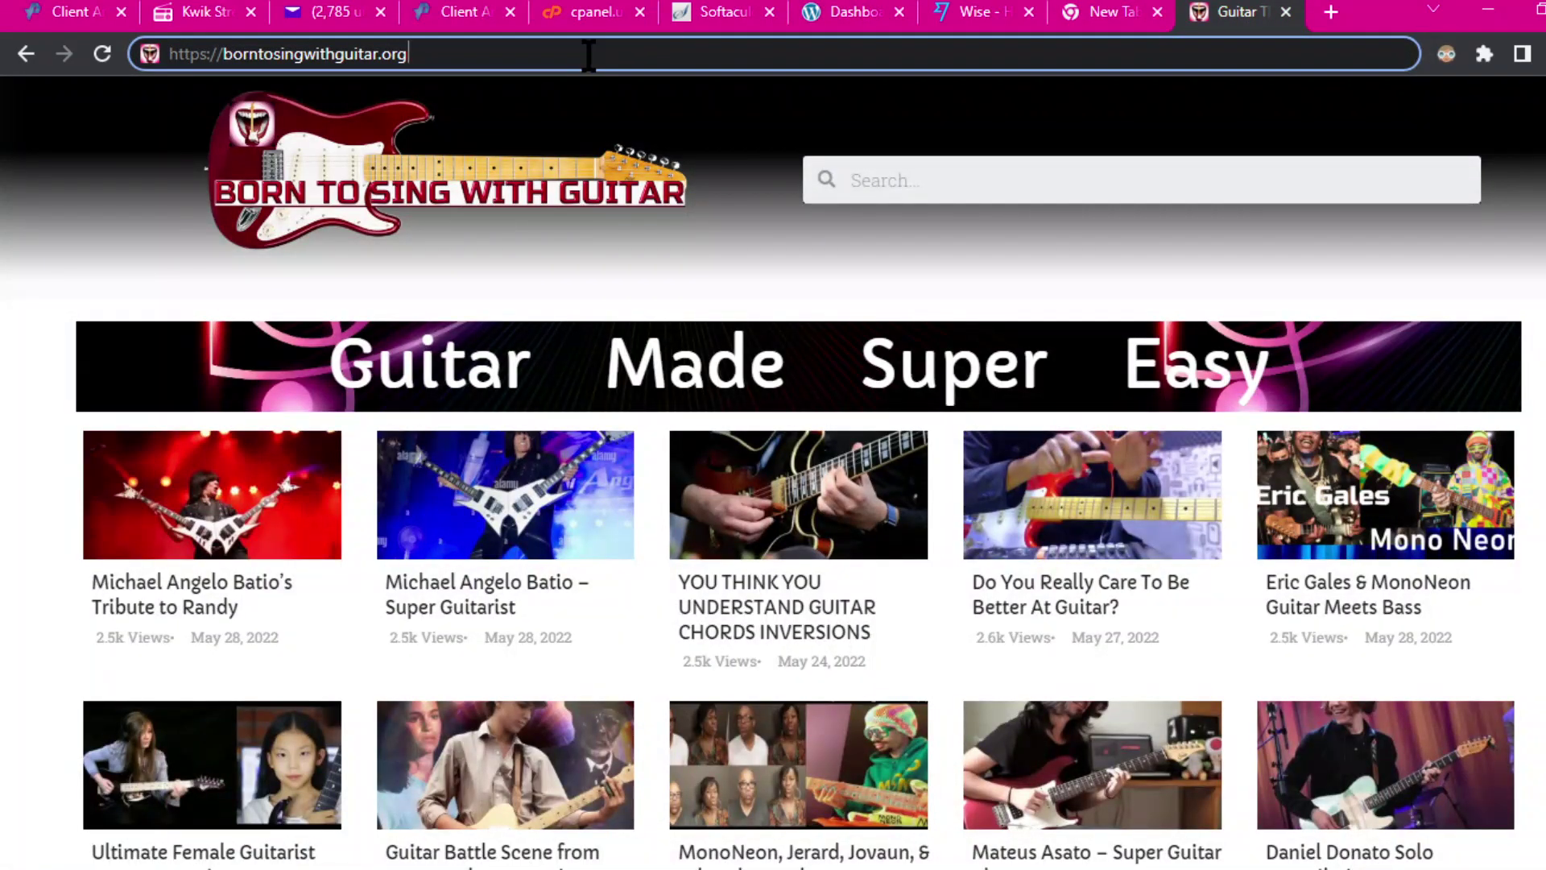
pyautogui.moveTo(462, 53); pyautogui.dragTo(99, 54)
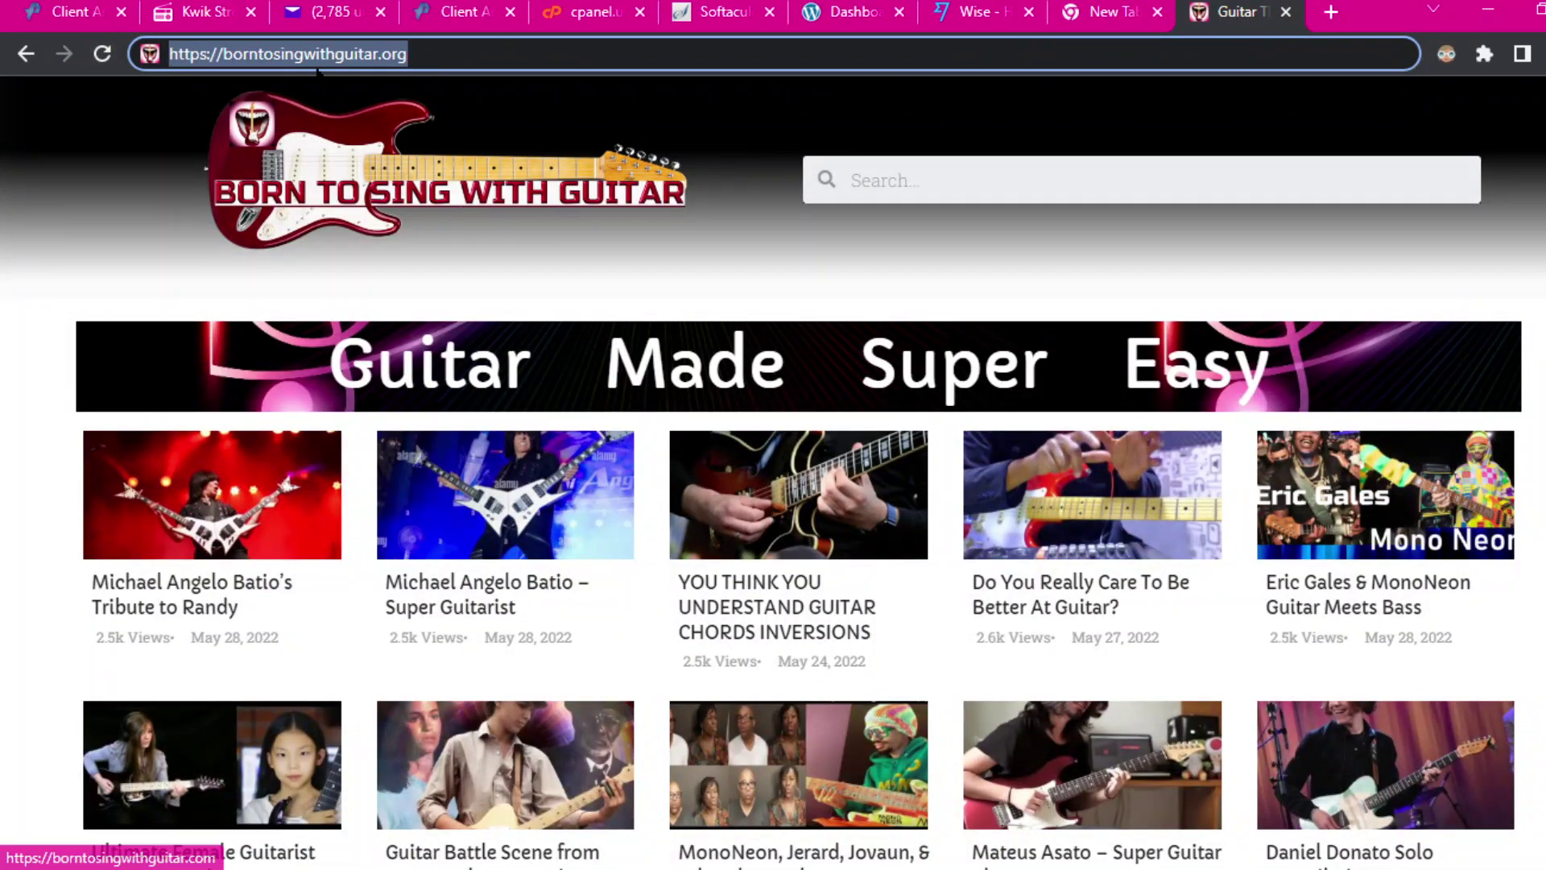
pyautogui.write('l')
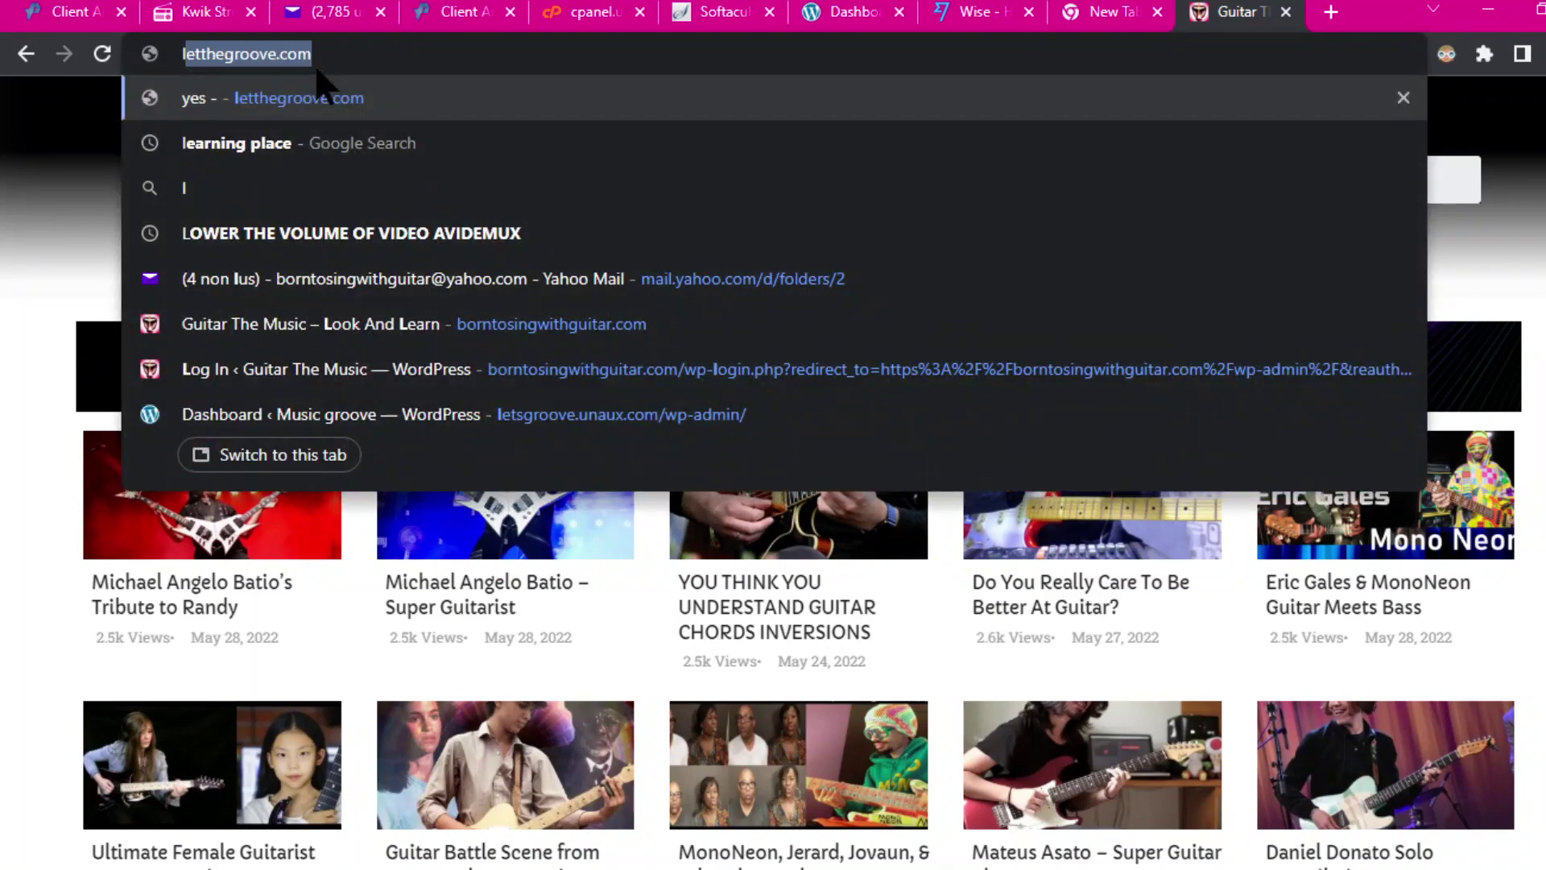
pyautogui.write('i')
pyautogui.press('BackSpace')
pyautogui.write('et')
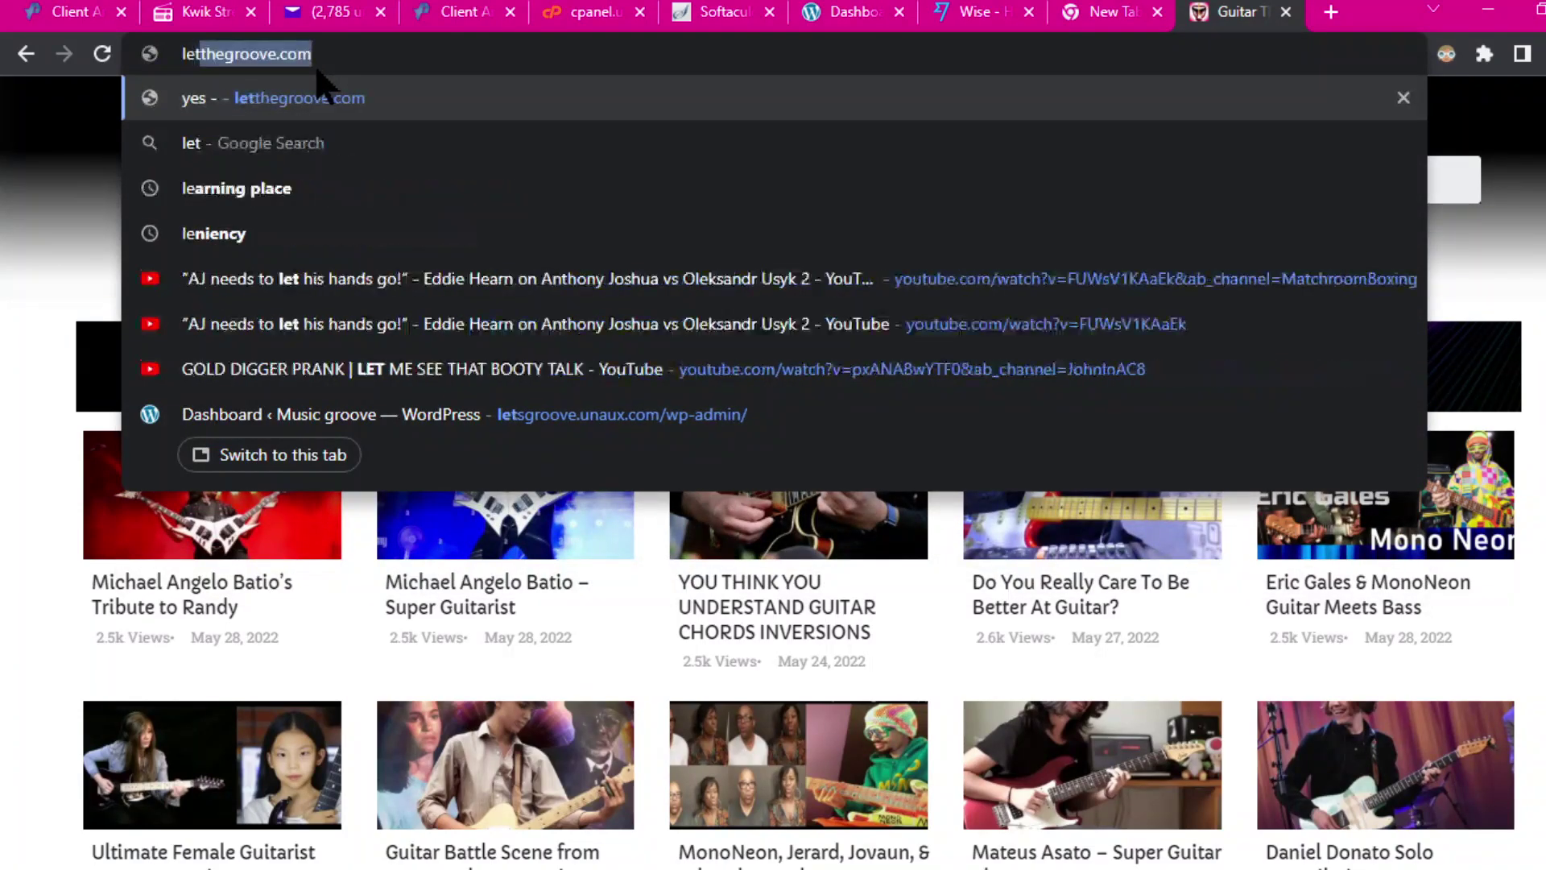
pyautogui.press('Return')
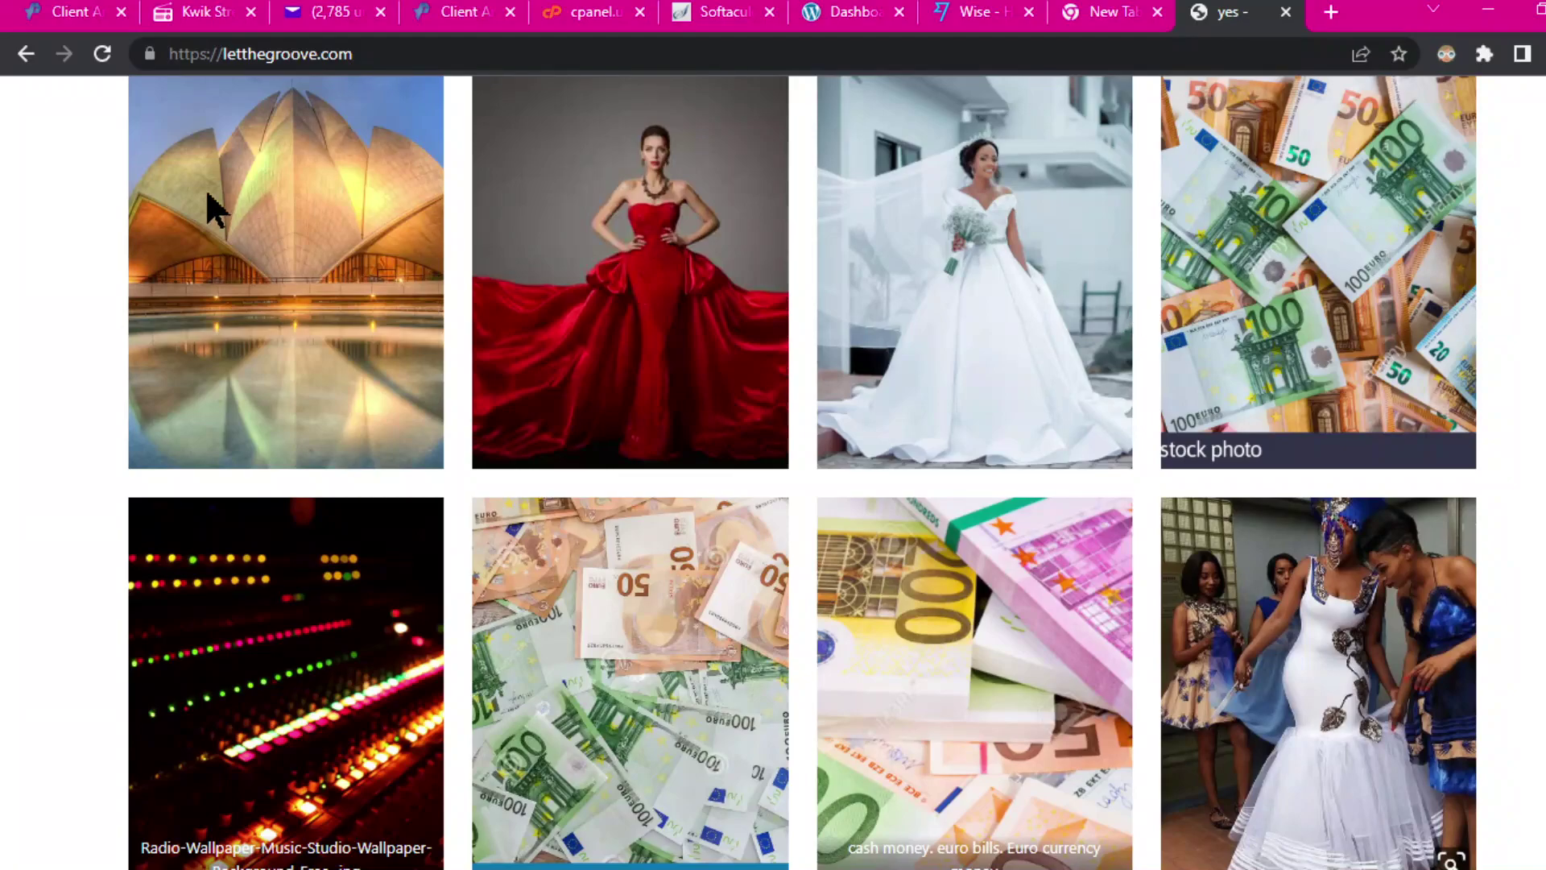
pyautogui.scroll(-9, 1123, 487)
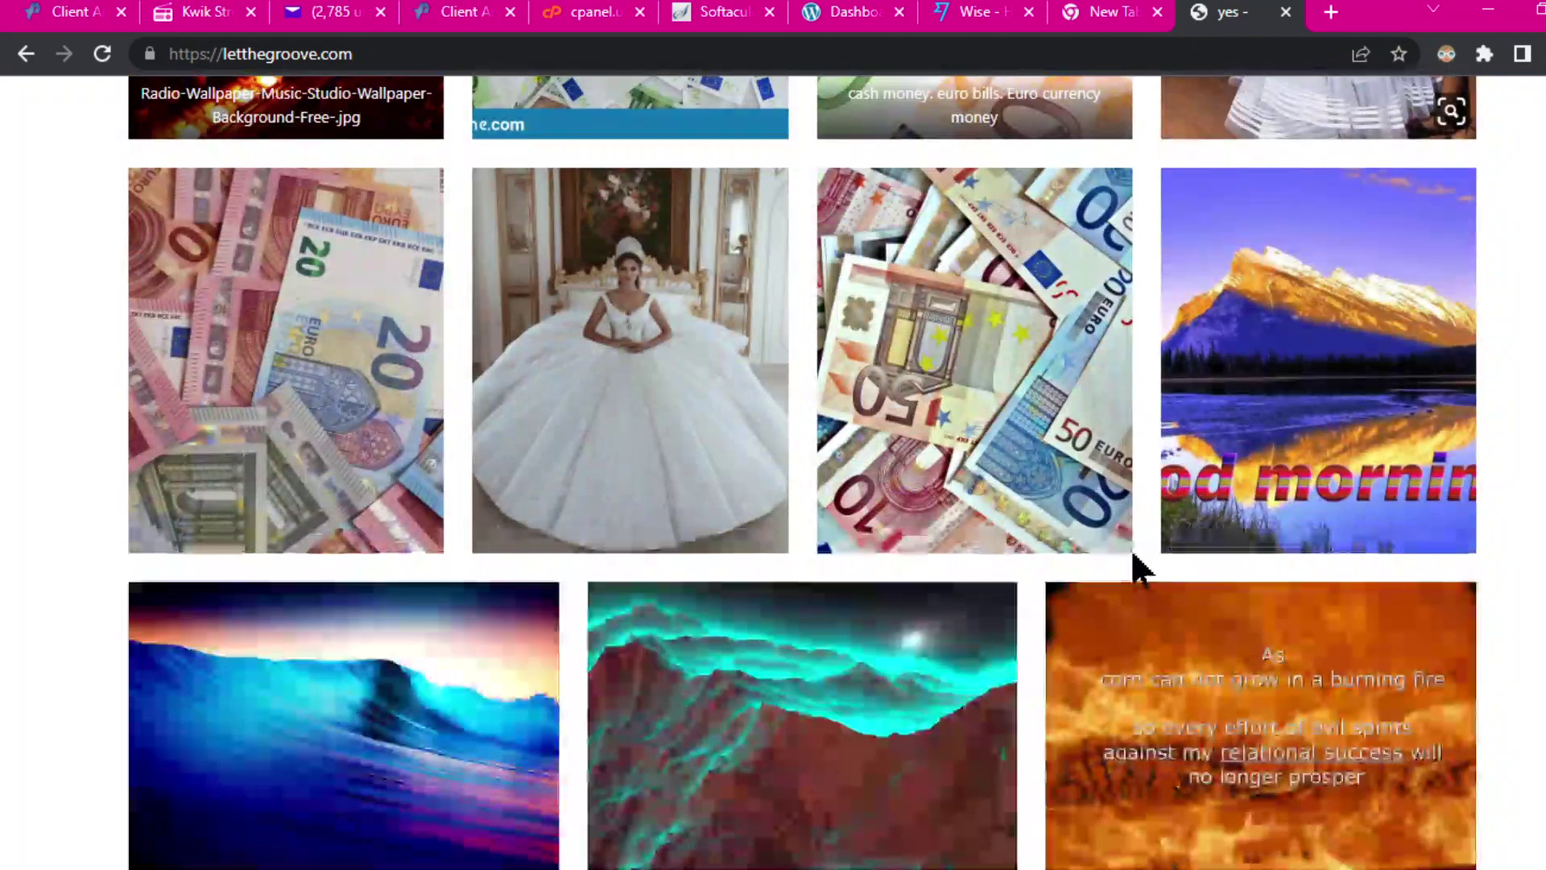
pyautogui.scroll(9, 1091, 512)
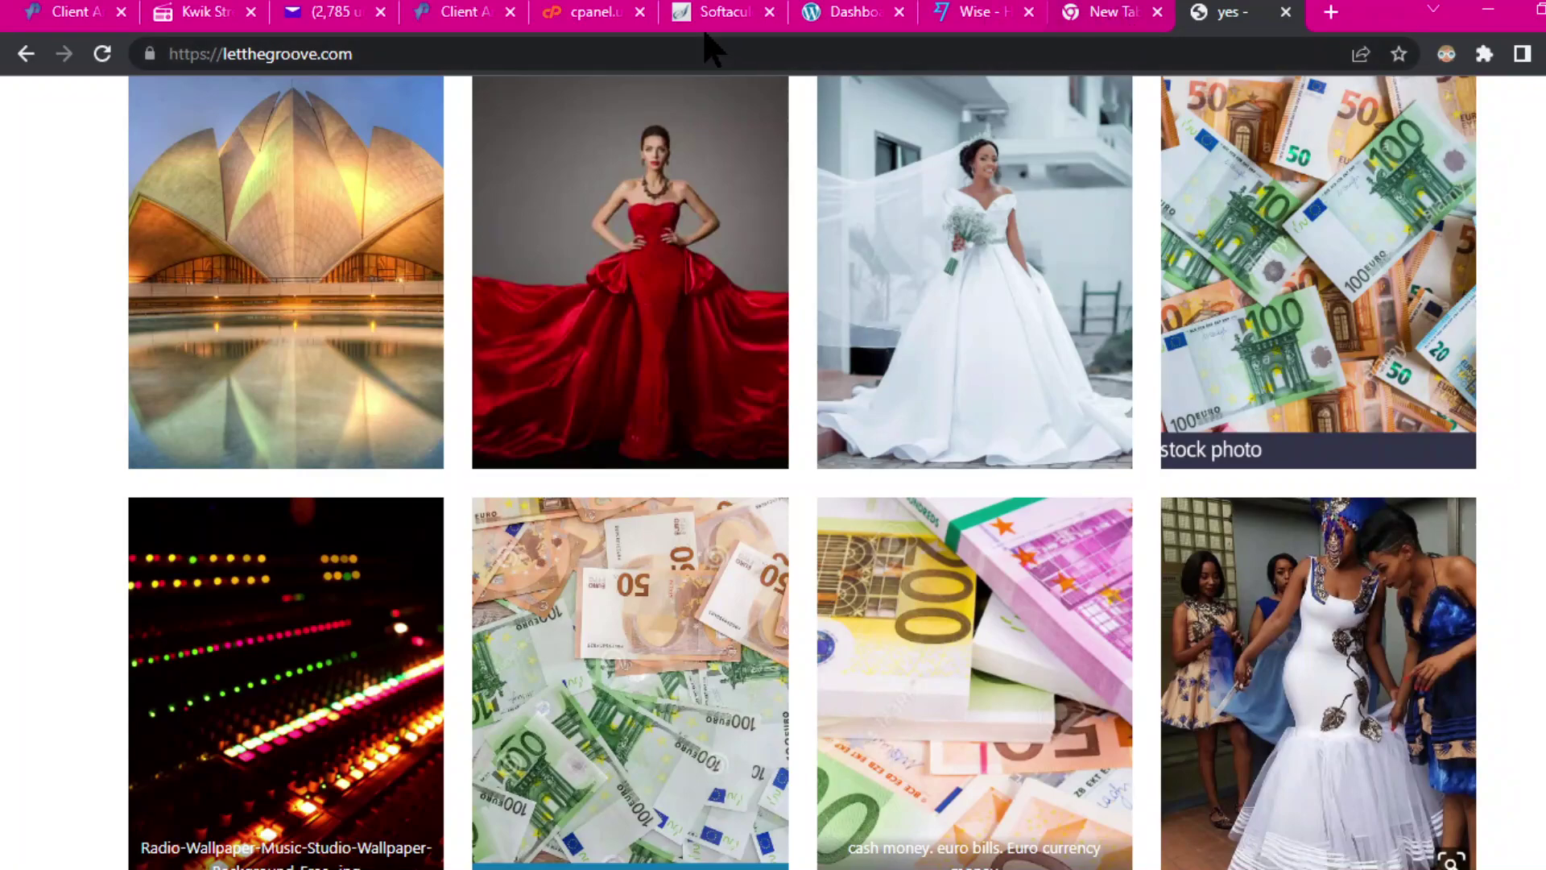
# Step: Glance at the WordPress dashboard, then return to letthegroove.com and append a slash to its address
pyautogui.click(823, 14)
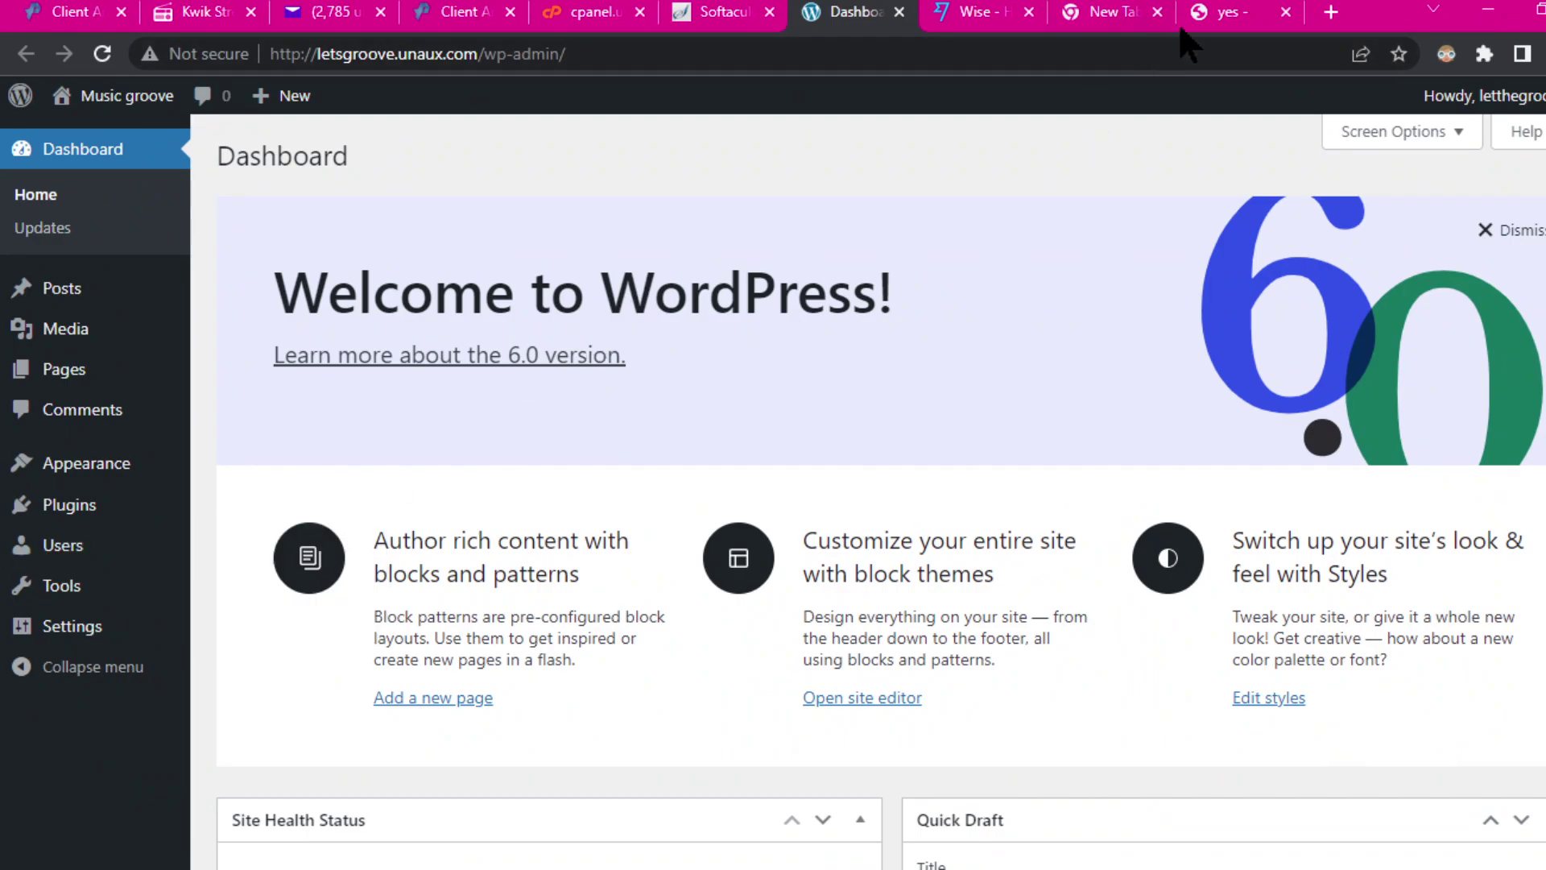
pyautogui.click(1231, 13)
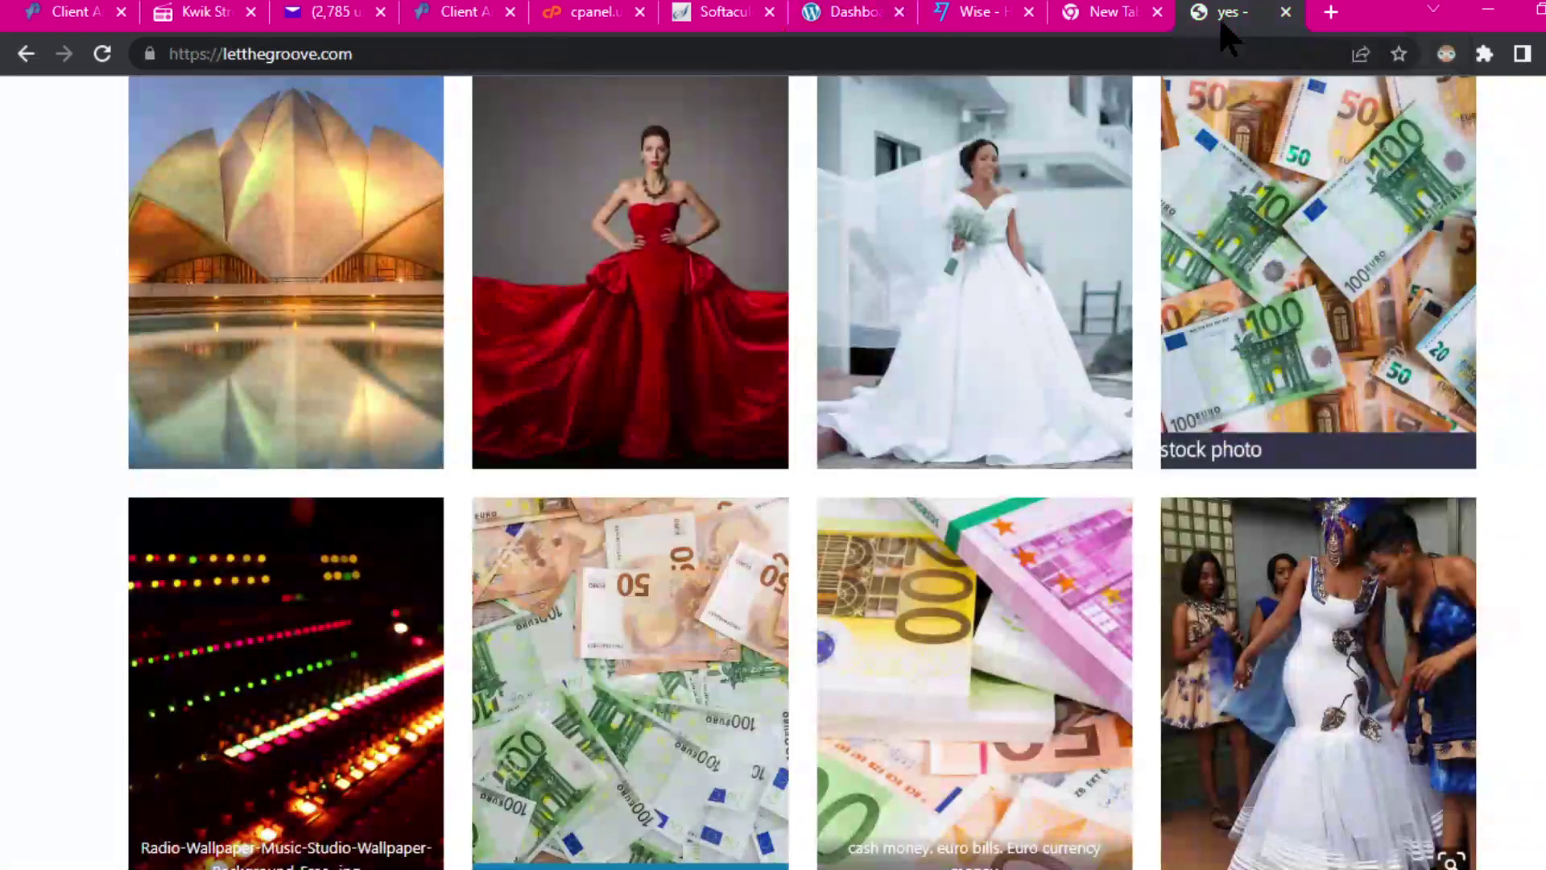
pyautogui.click(387, 54)
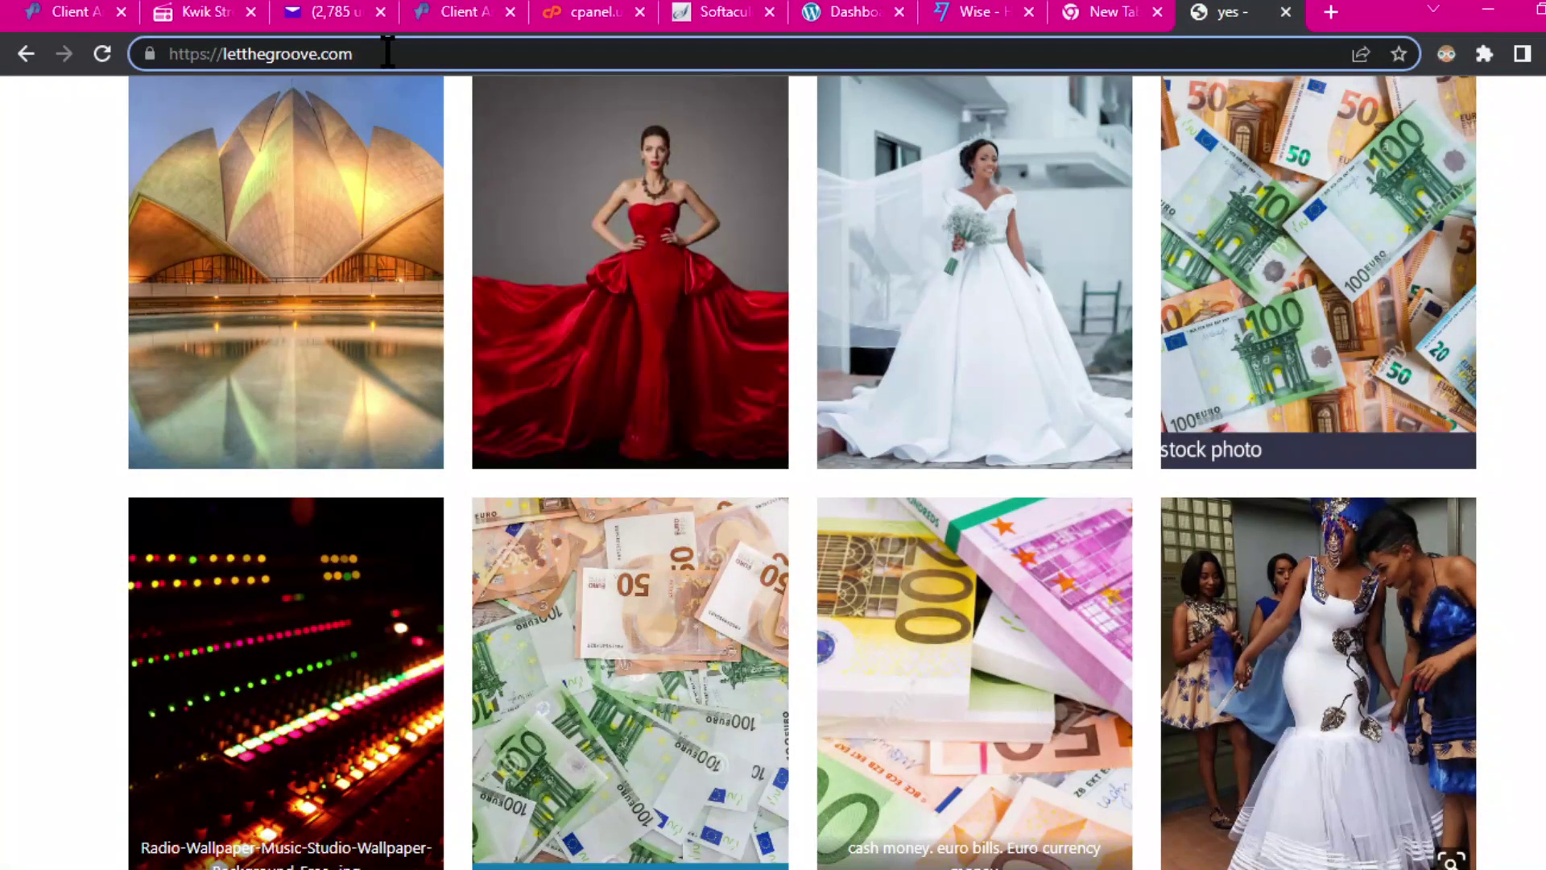
pyautogui.write('/wp-admin')
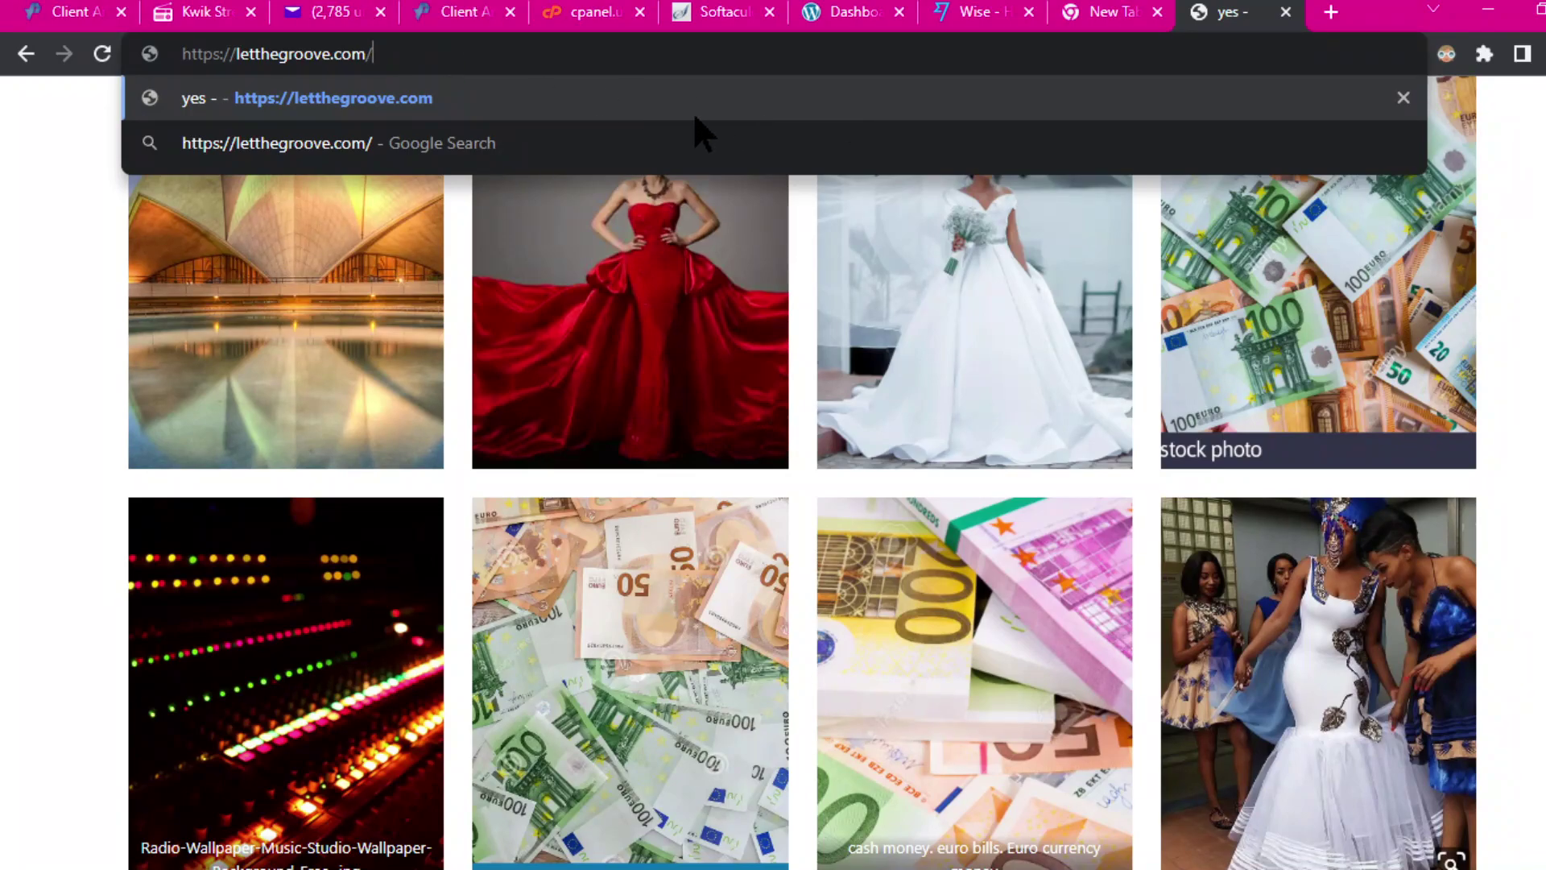
pyautogui.write('wp')
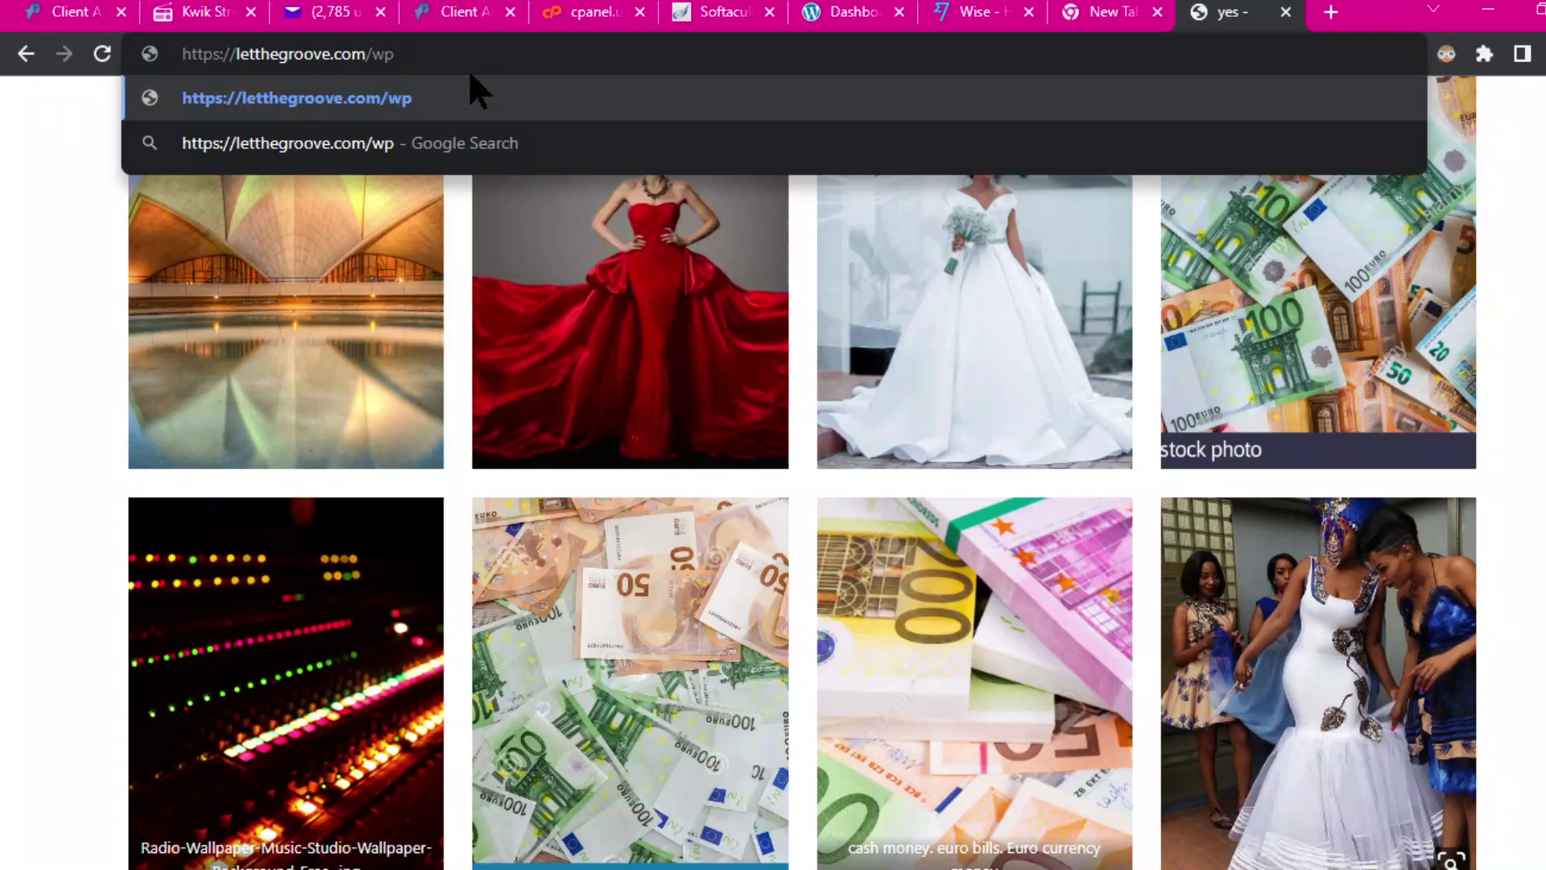
pyautogui.write('-admin')
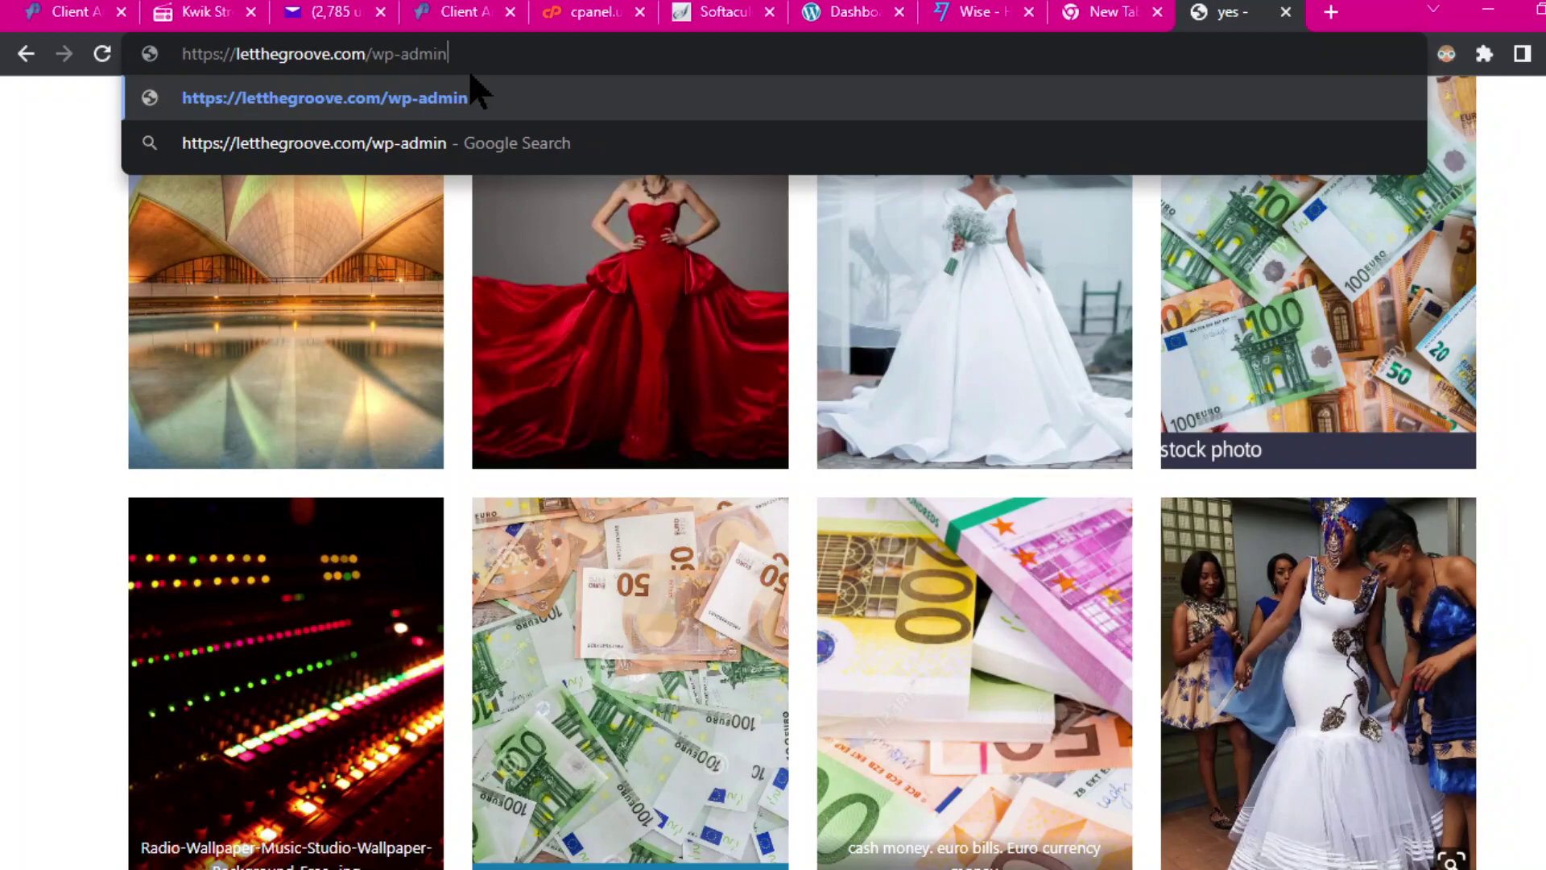
pyautogui.press('Return')
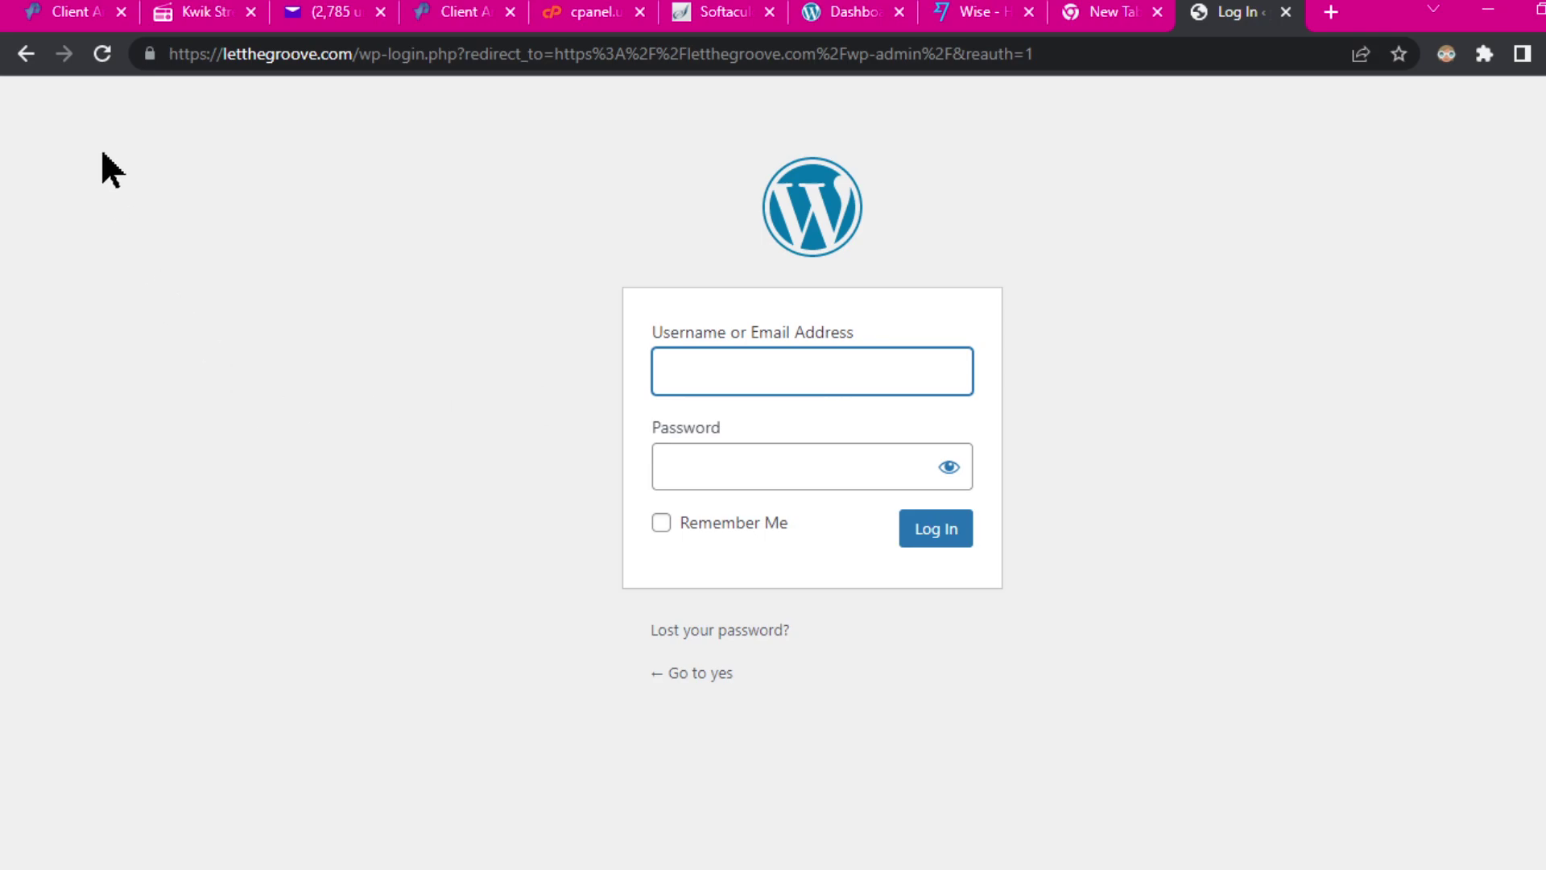
pyautogui.hotkey('alt', 'Tab')
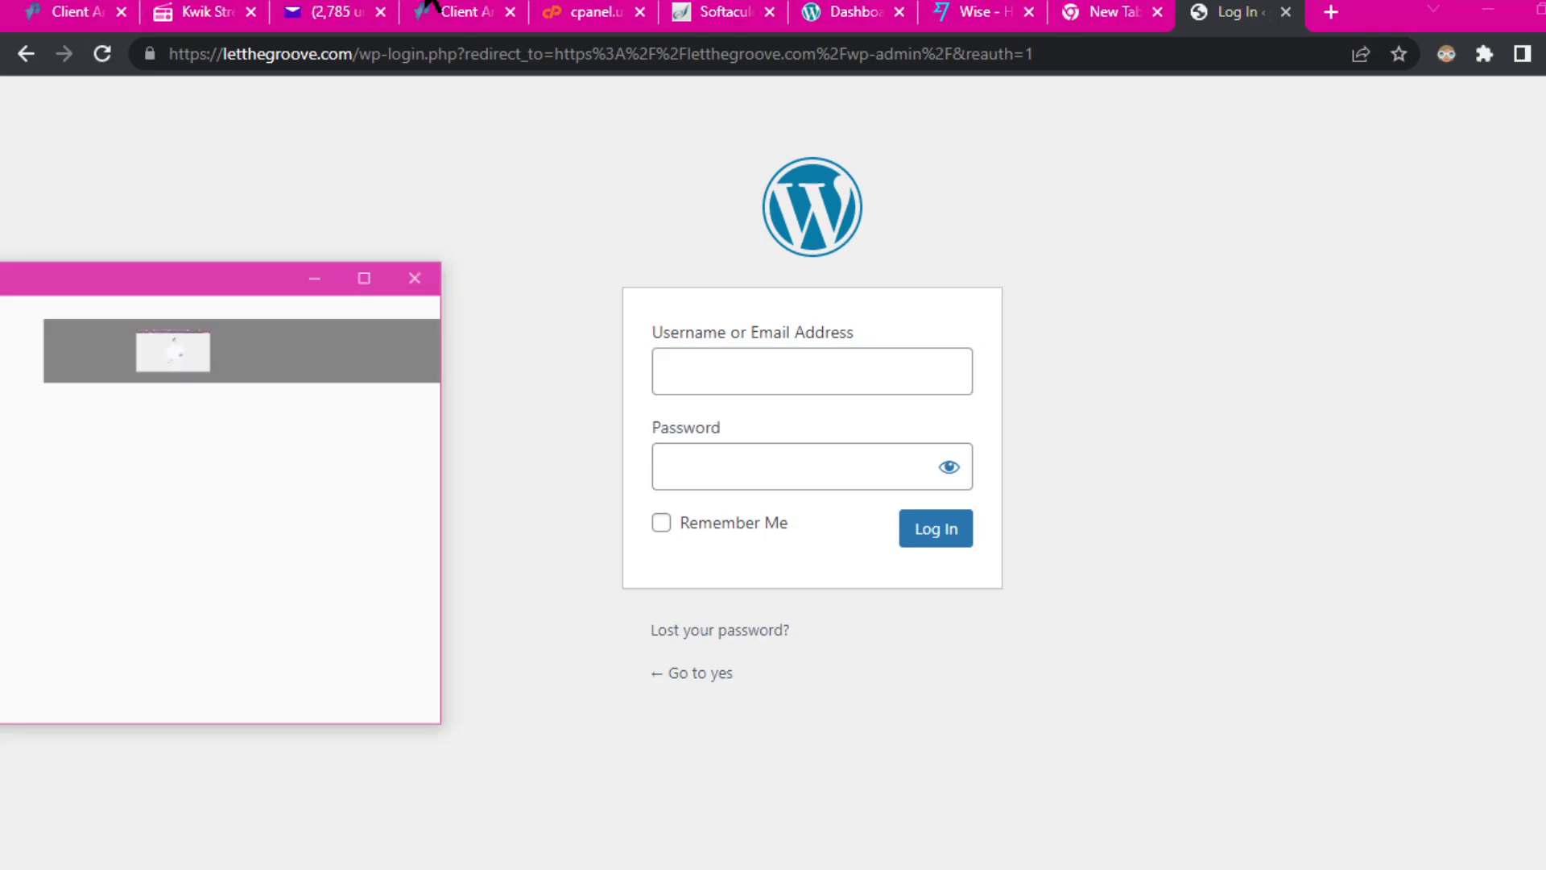
# Step: Uncheck screen #1 in the Dimmer tray utility to restore full brightness, then minimise Dimmer
pyautogui.click(411, 531)
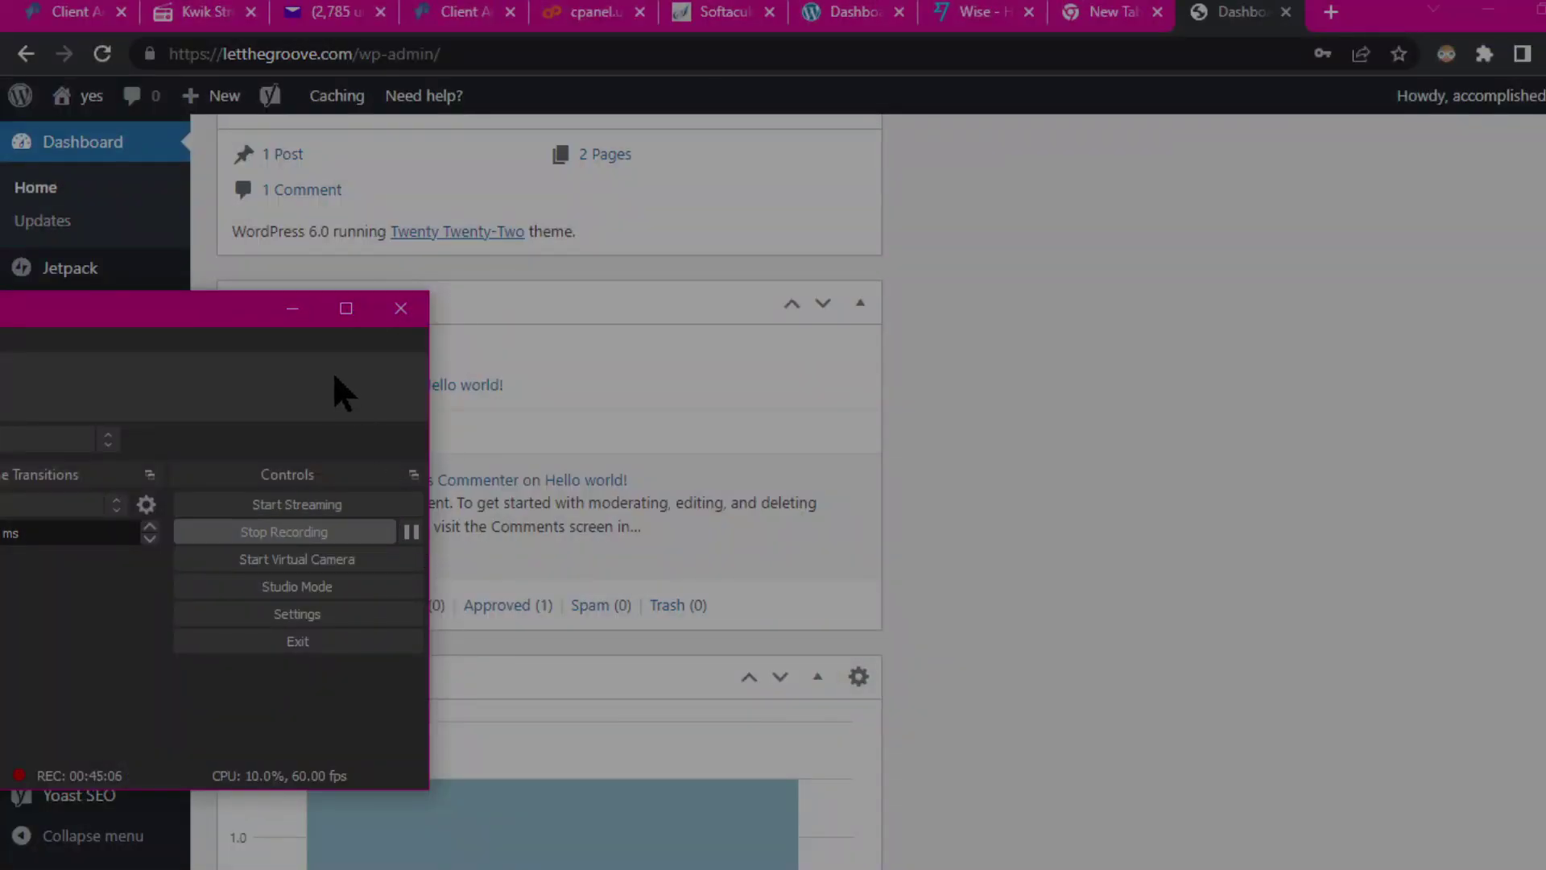
pyautogui.click(293, 311)
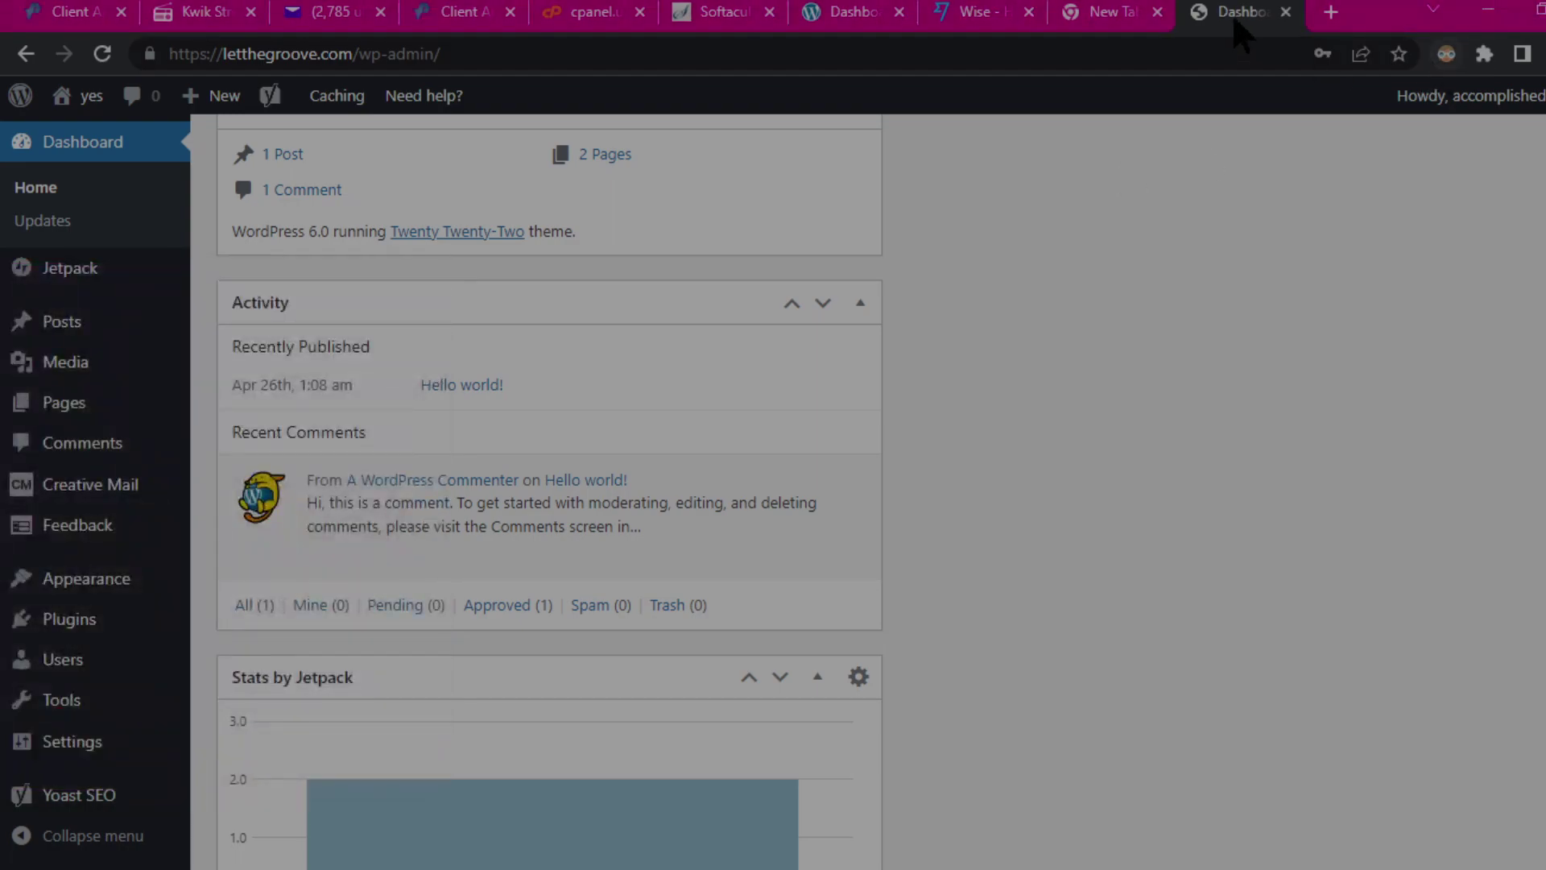
pyautogui.click(1318, 3)
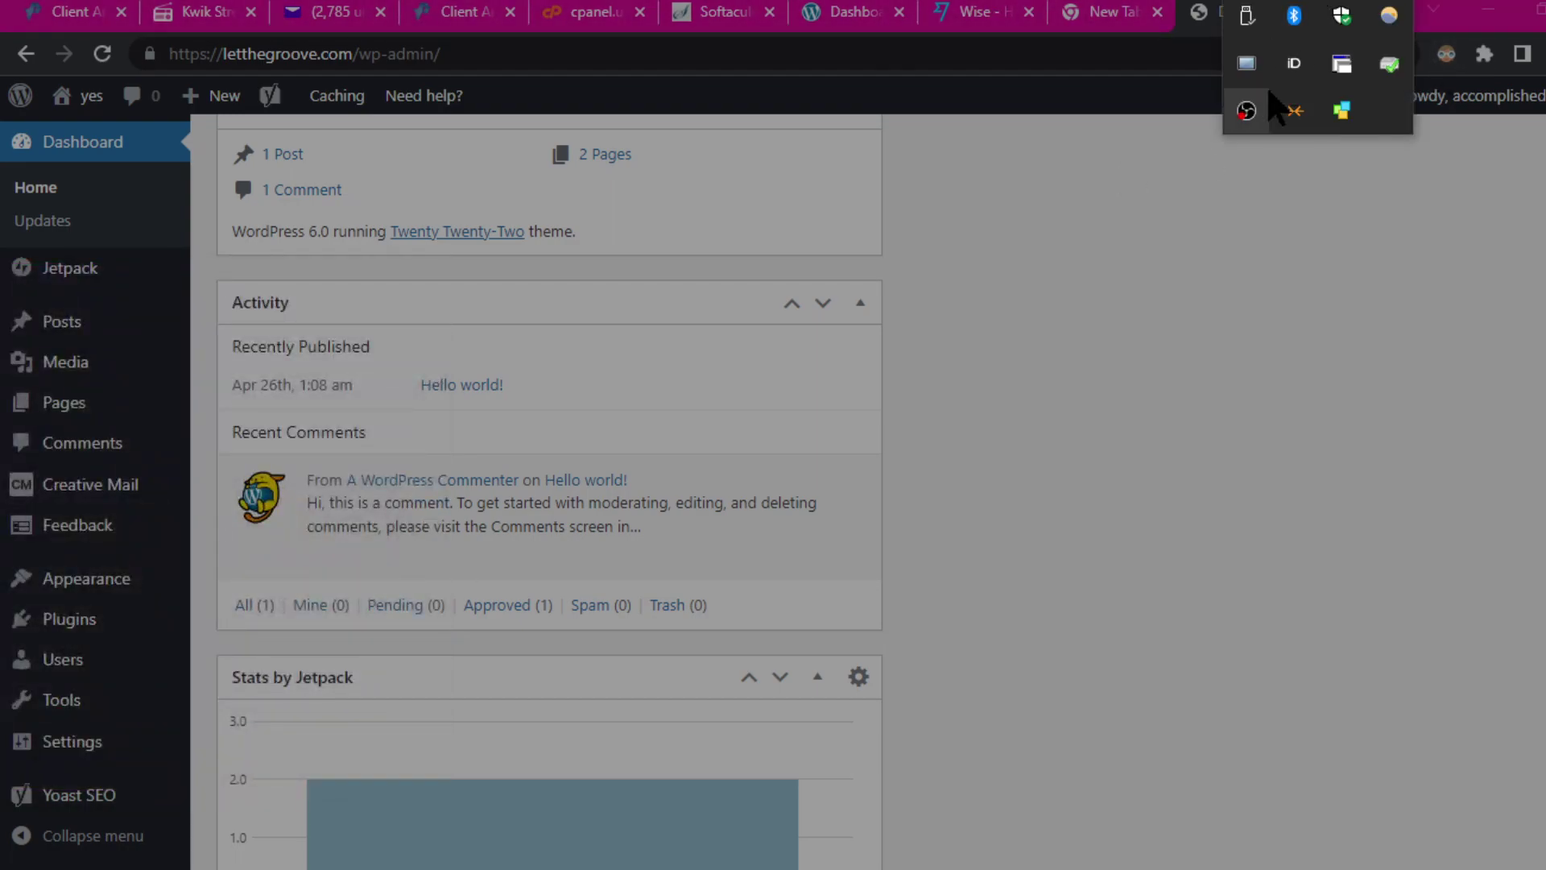
pyautogui.click(1245, 65)
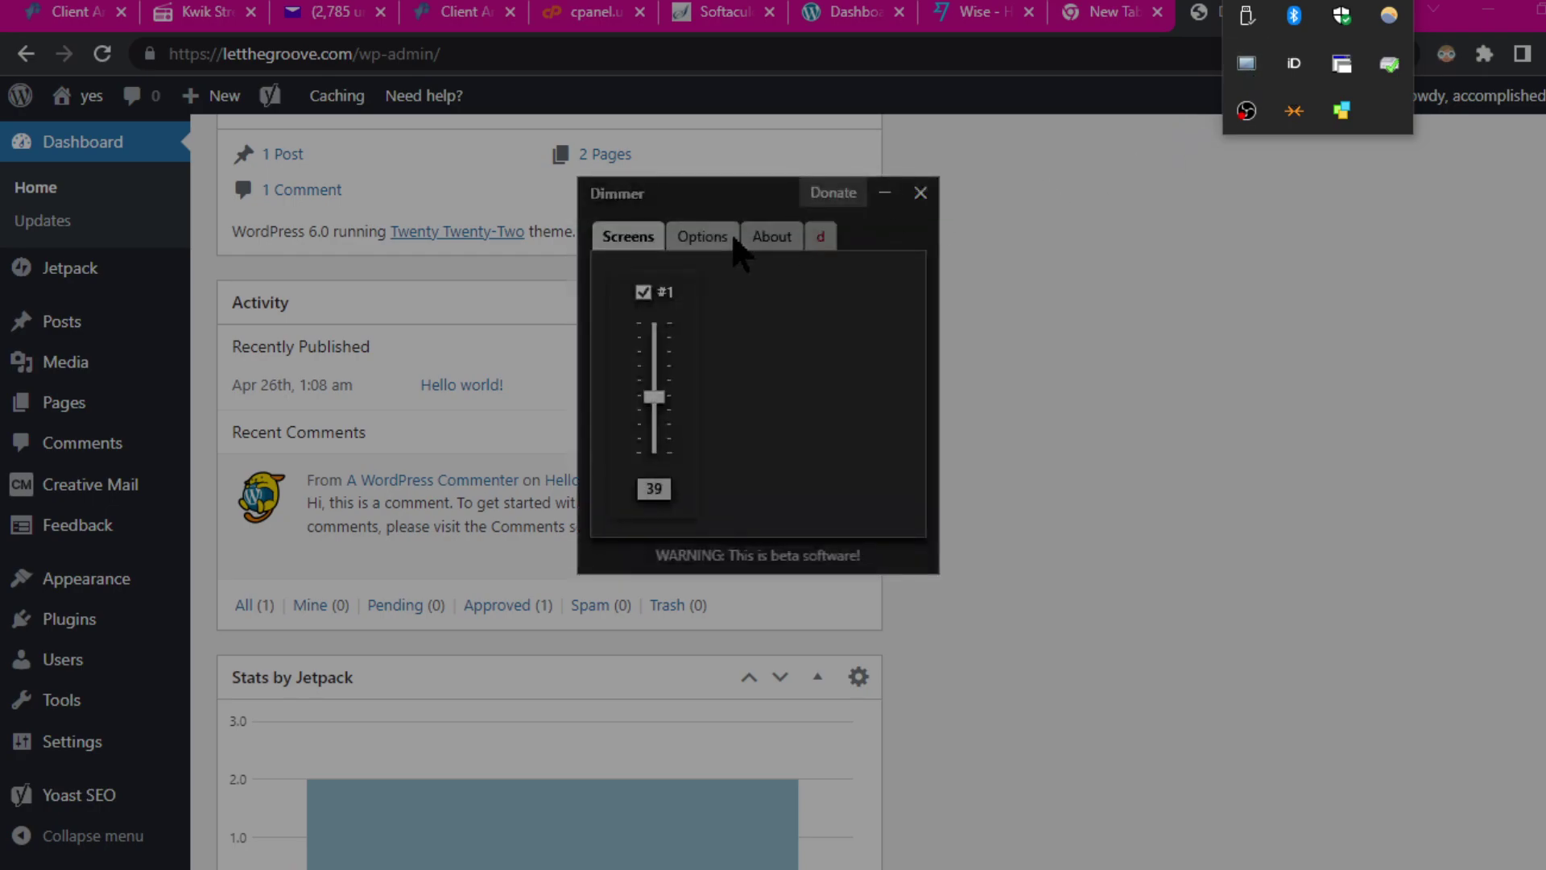
pyautogui.click(643, 293)
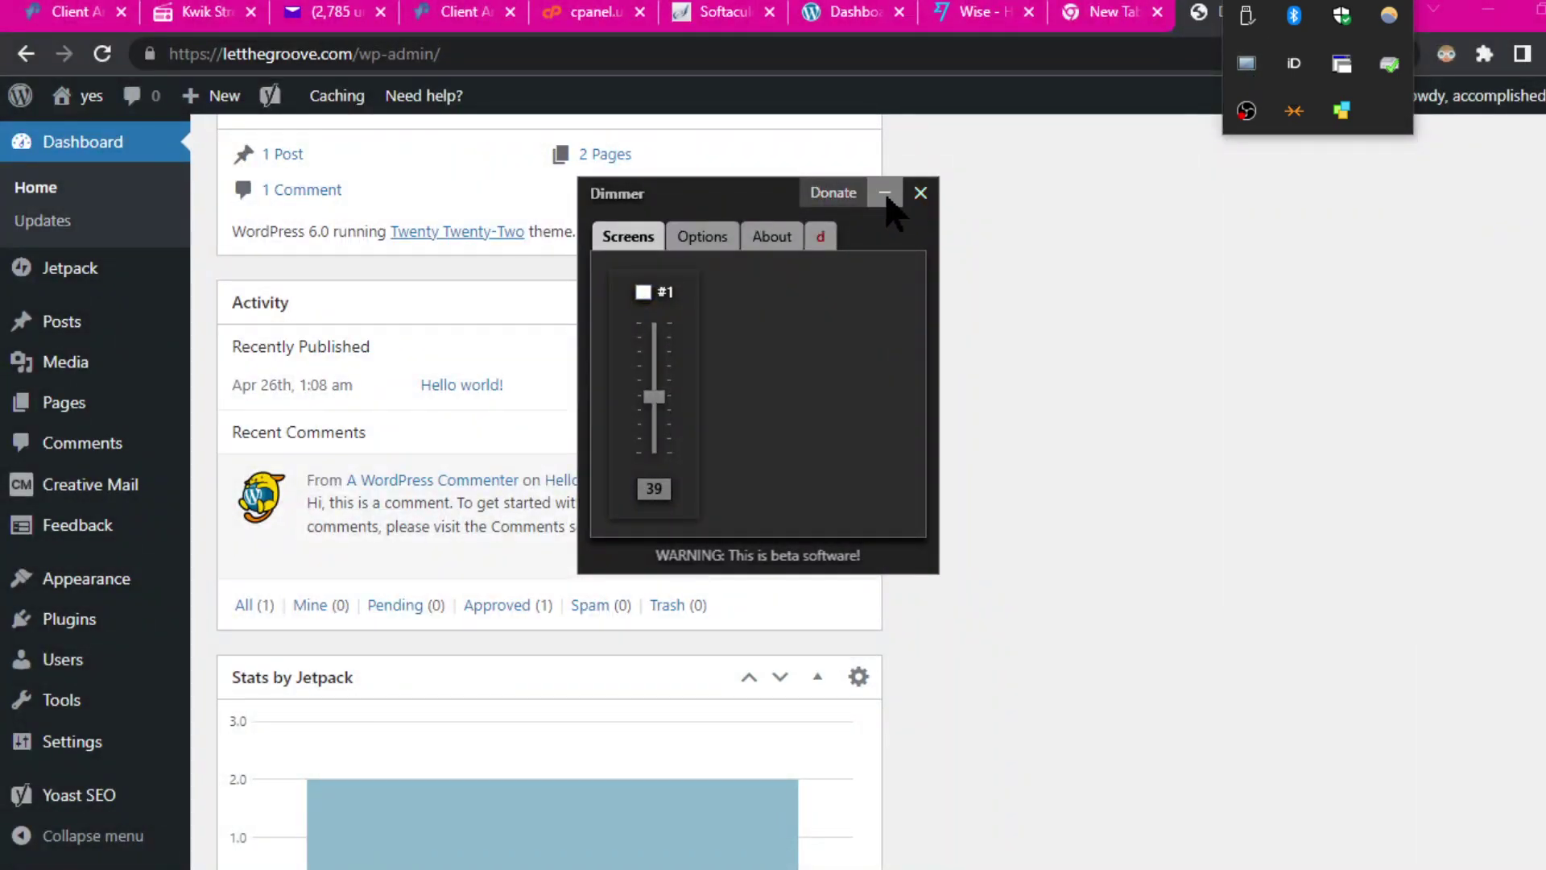
pyautogui.click(886, 195)
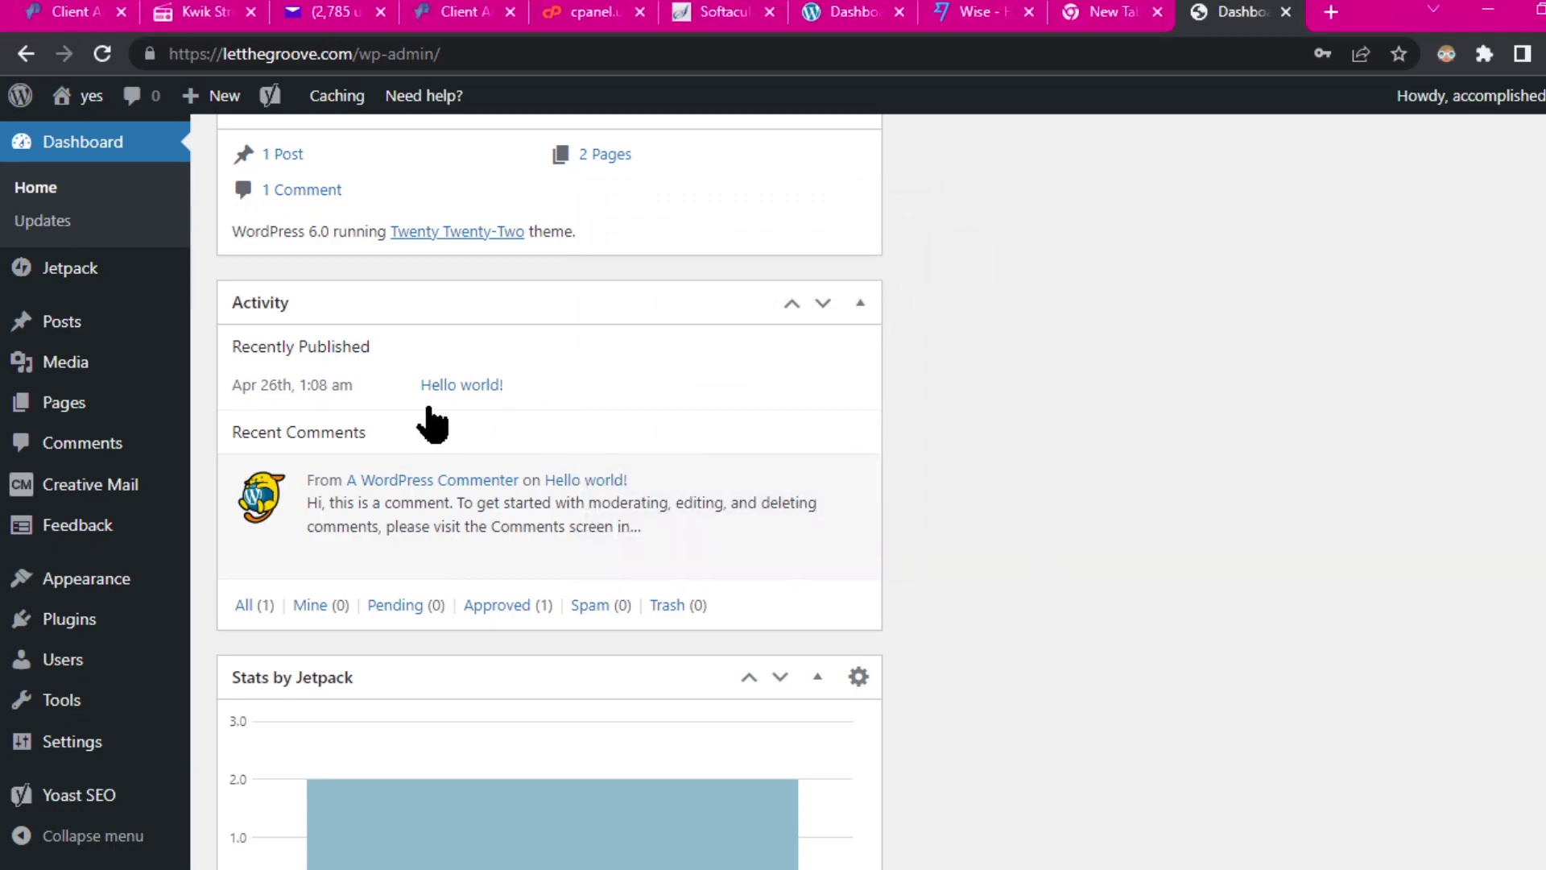
pyautogui.scroll(5, 1127, 403)
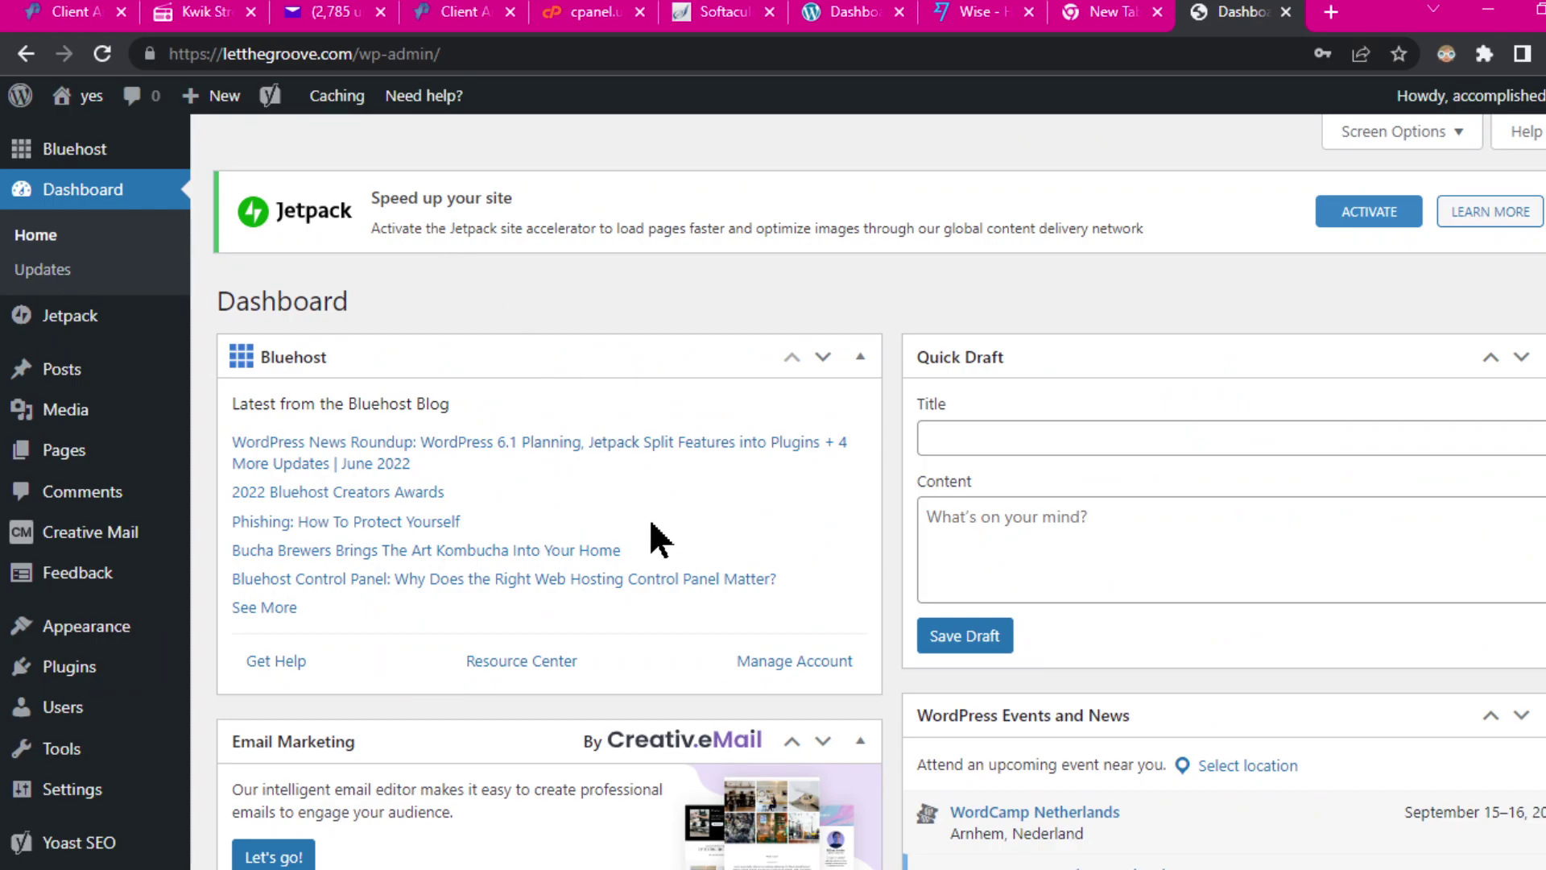
pyautogui.scroll(-7, 765, 495)
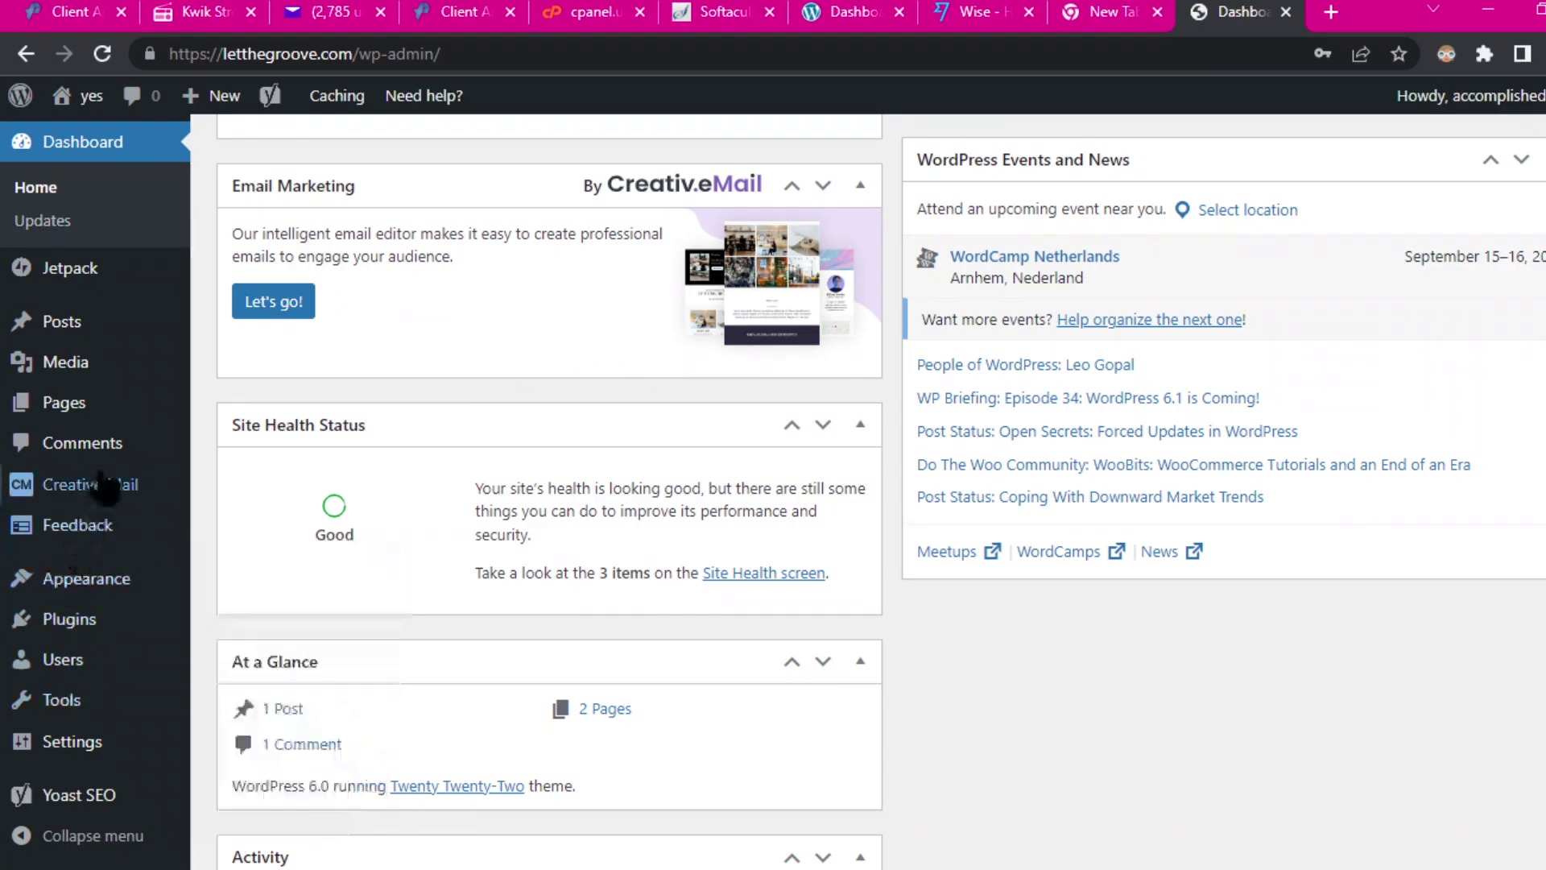
pyautogui.moveTo(52, 639)
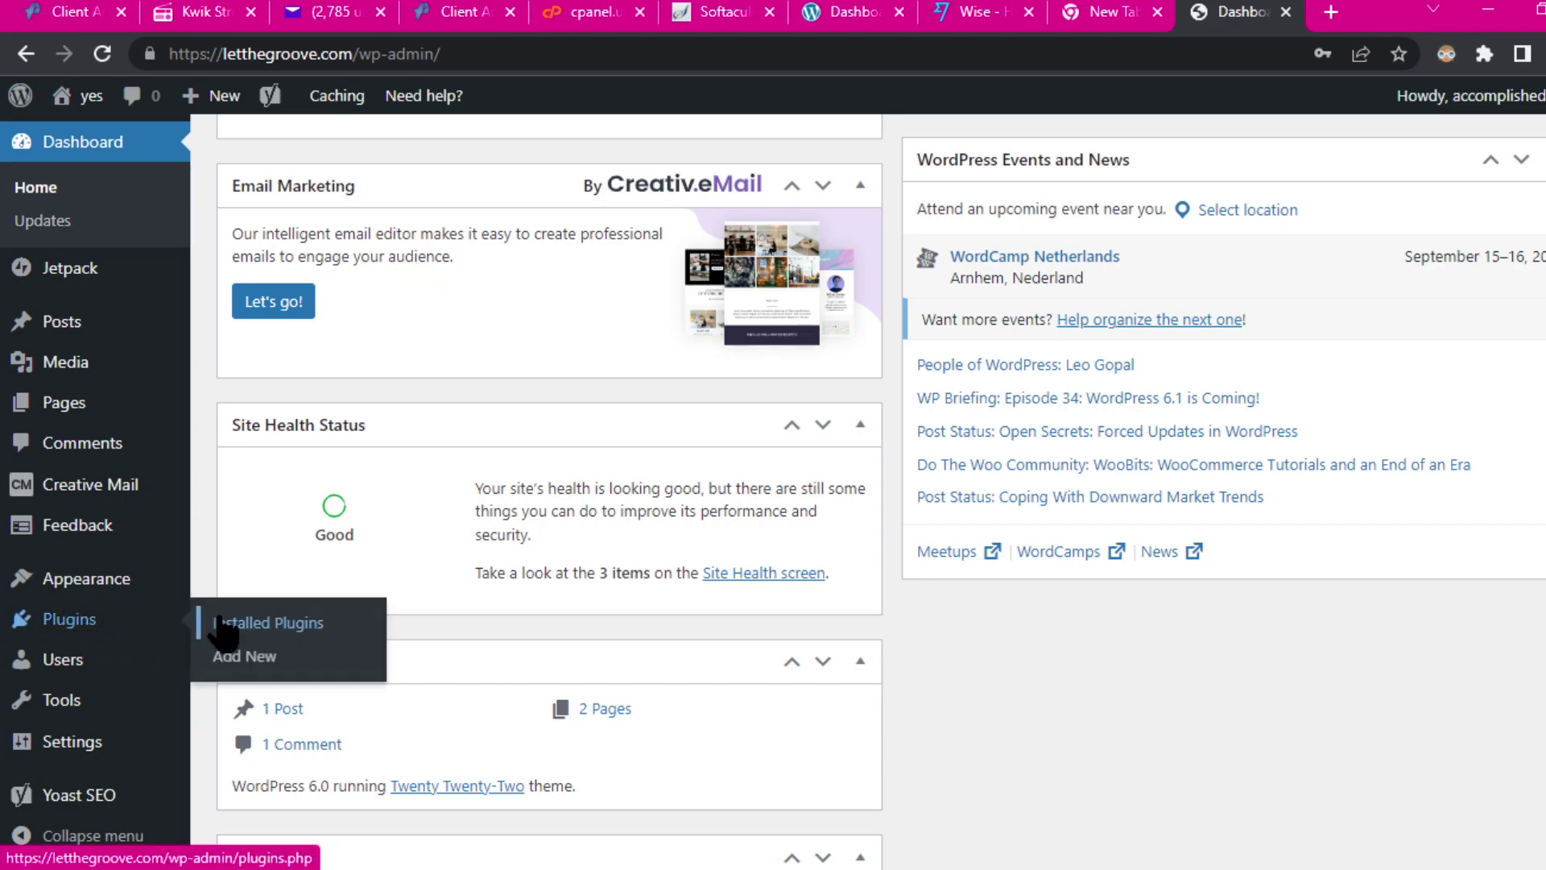
# Step: Search Add New plugins for 'back', then install and activate UpdraftPlus WordPress Backup Plugin
pyautogui.click(244, 656)
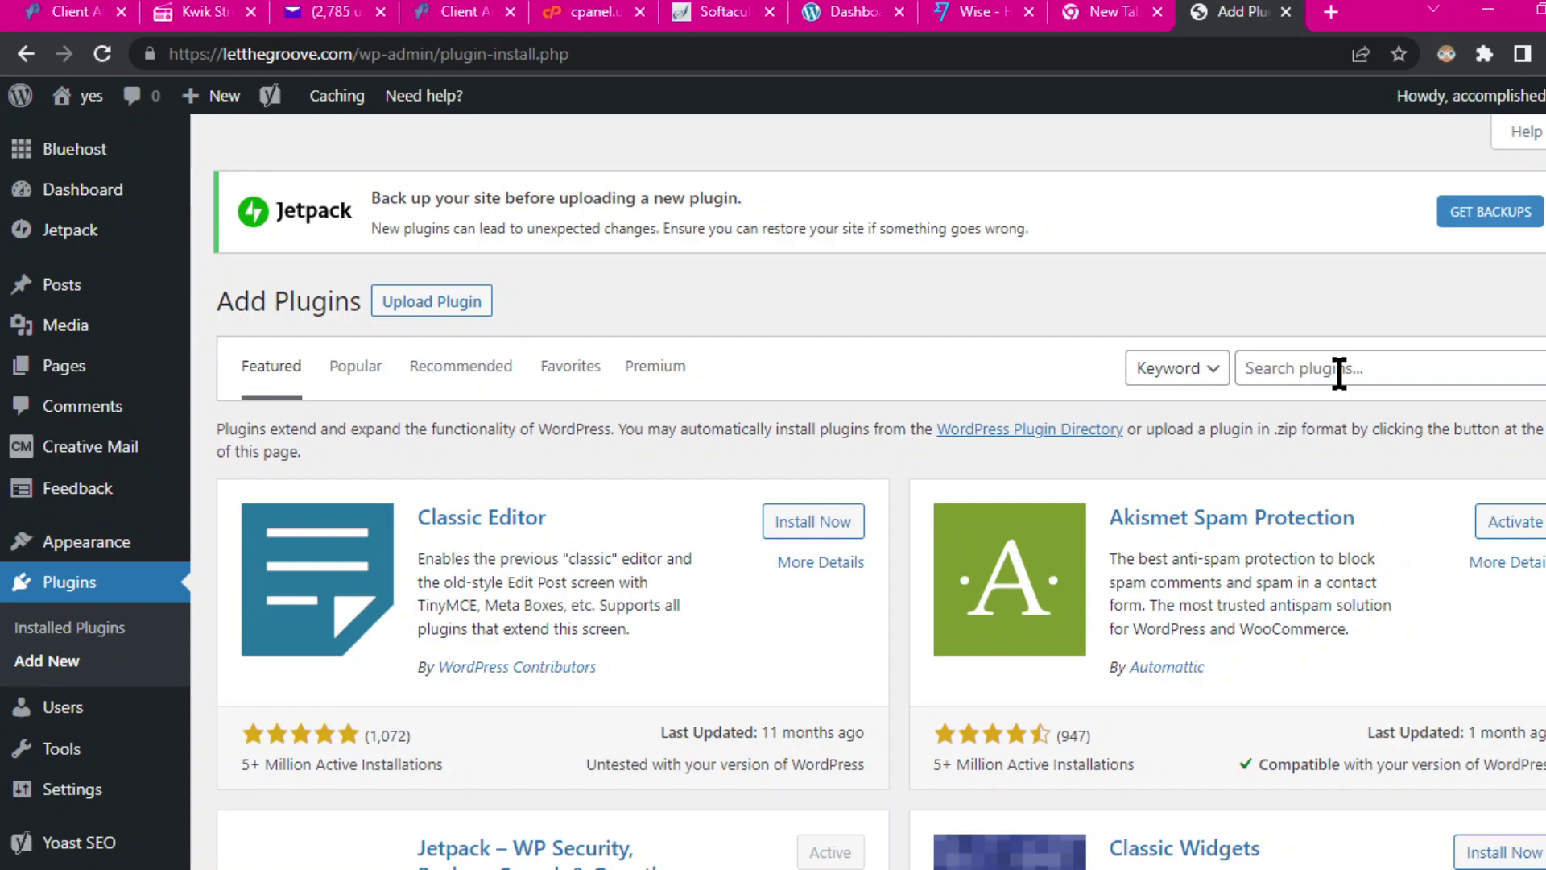
pyautogui.click(1338, 373)
pyautogui.write('b')
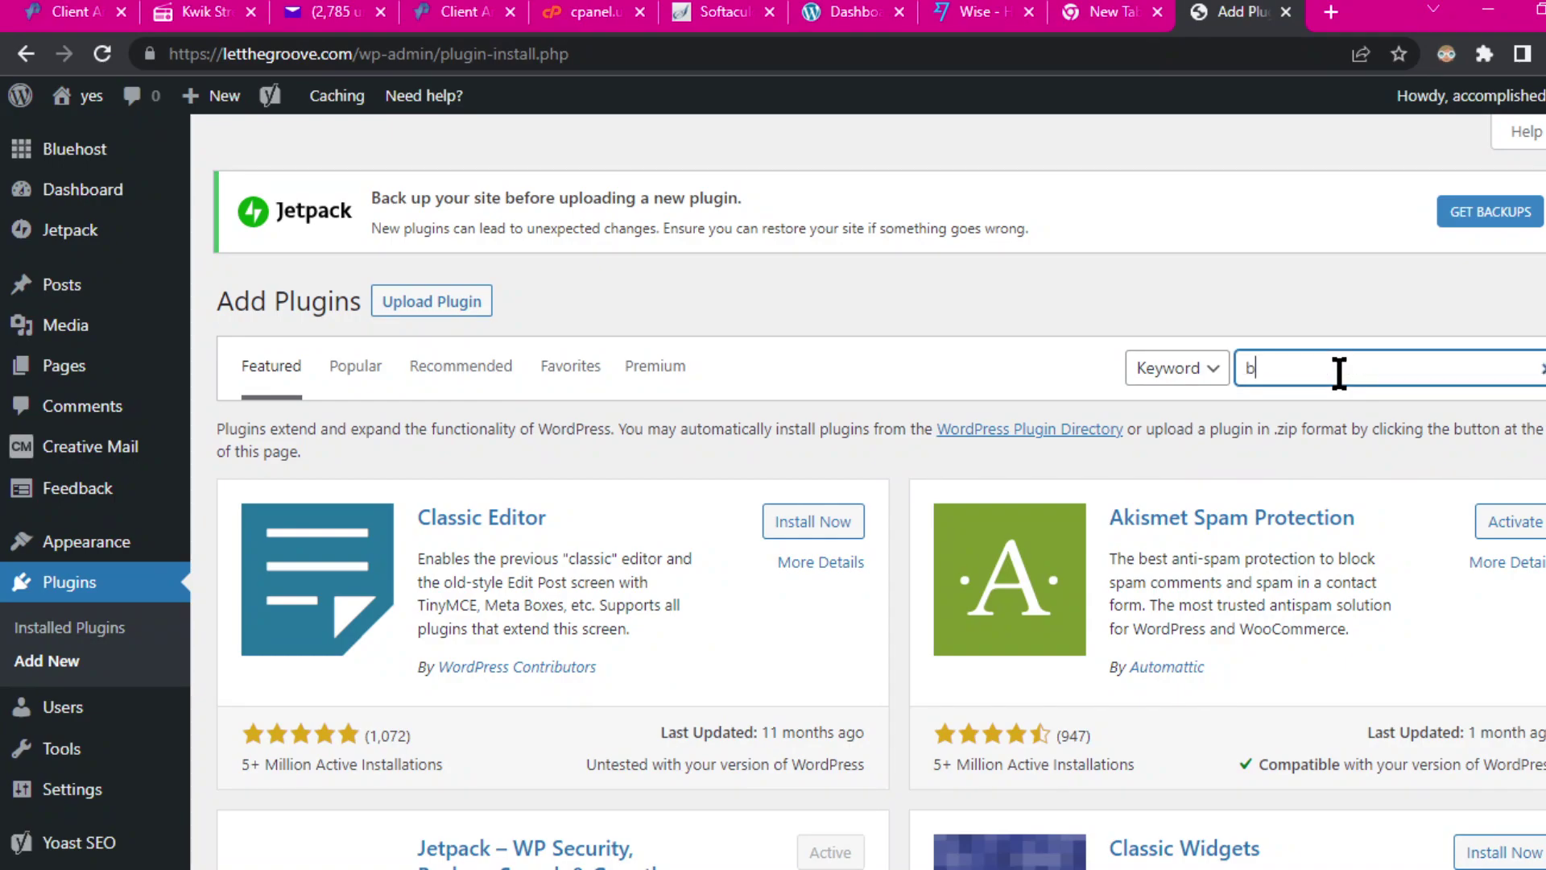
pyautogui.write('abk')
pyautogui.press('BackSpace')
pyautogui.press('BackSpace')
pyautogui.write('ck')
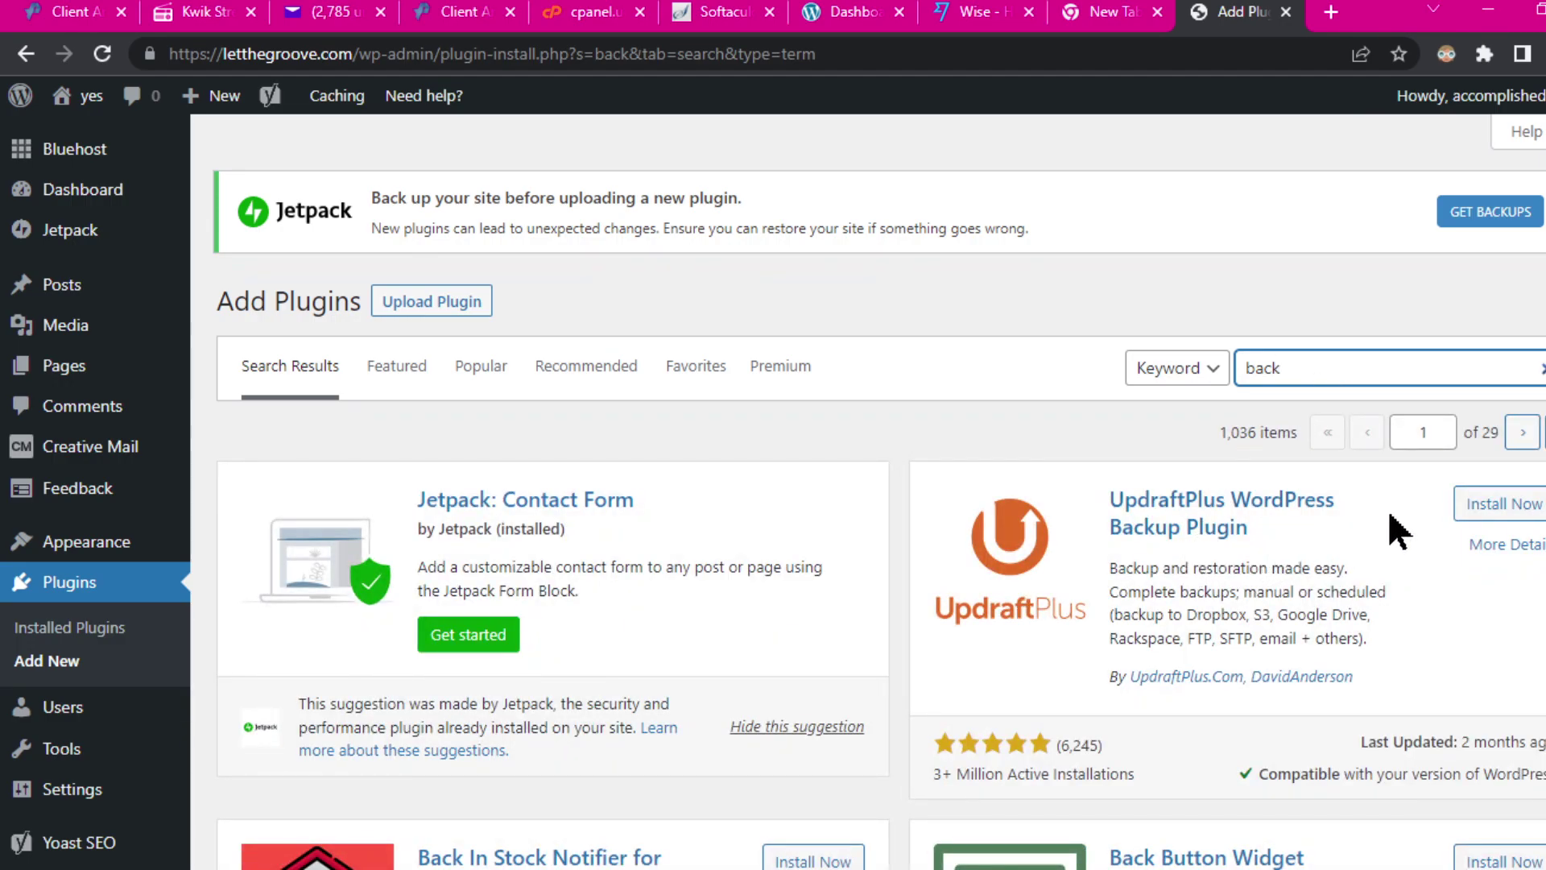
pyautogui.click(1500, 507)
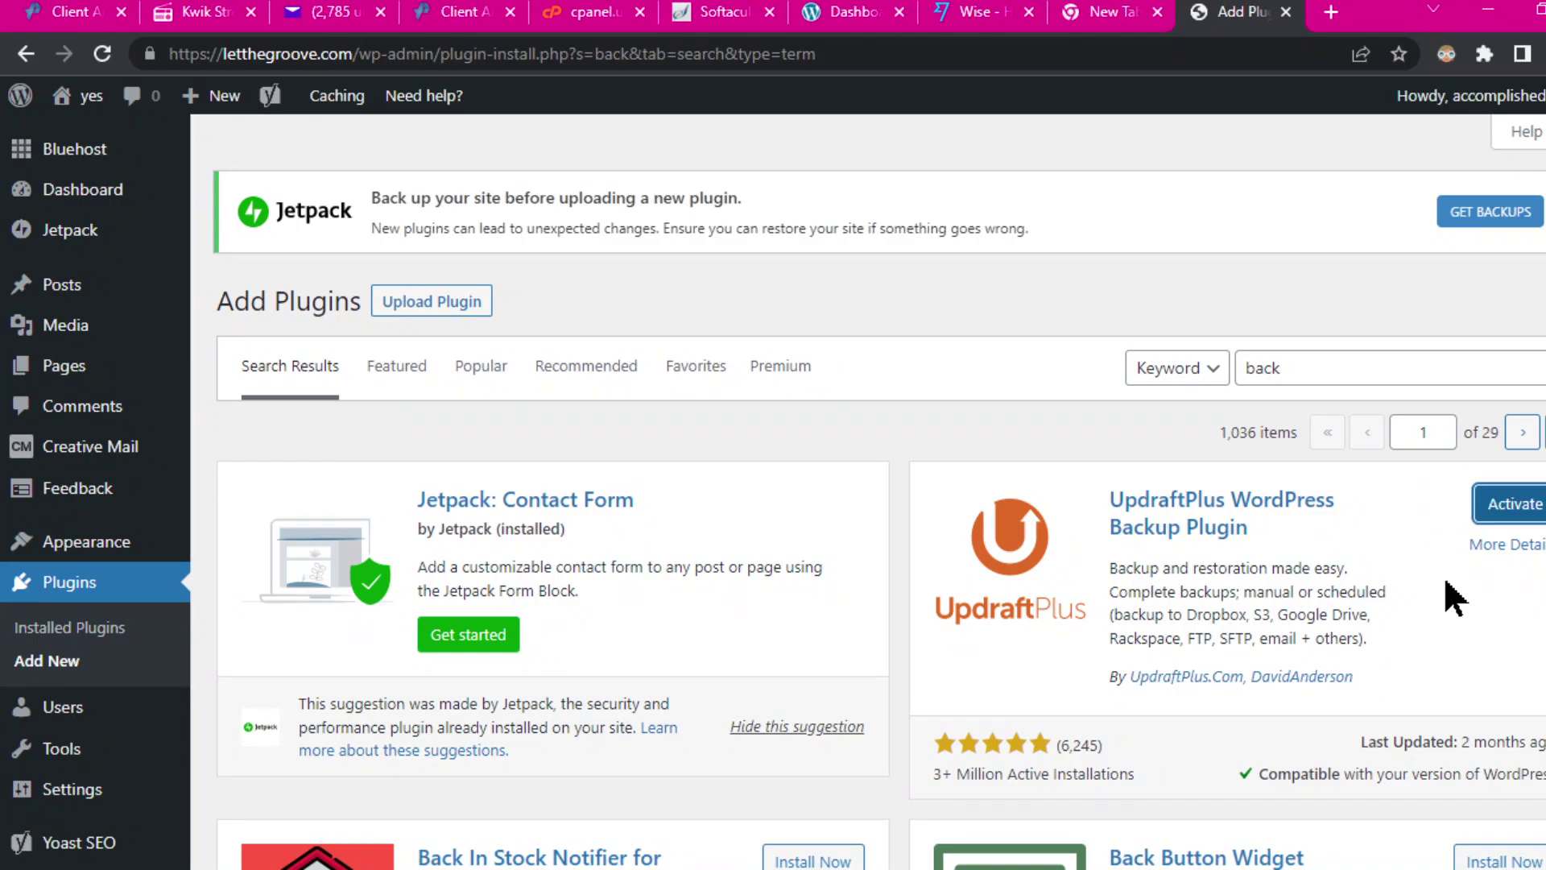
pyautogui.click(1524, 508)
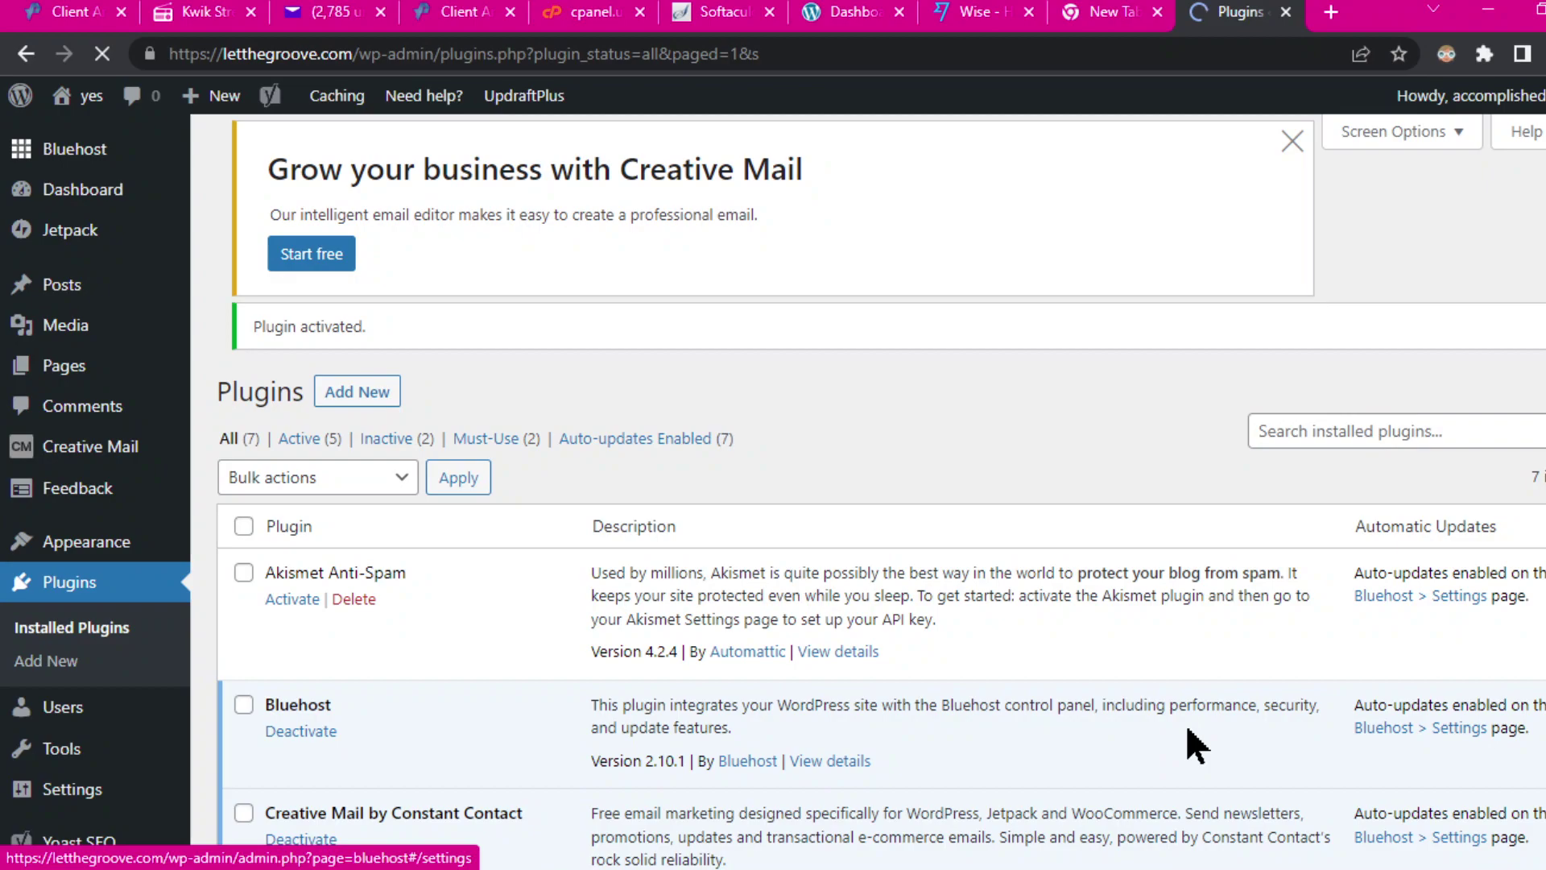
# Step: Close the UpdraftPlus welcome popup and open its Backup/Restore Settings link from the plugins list
pyautogui.scroll(-6, 1191, 712)
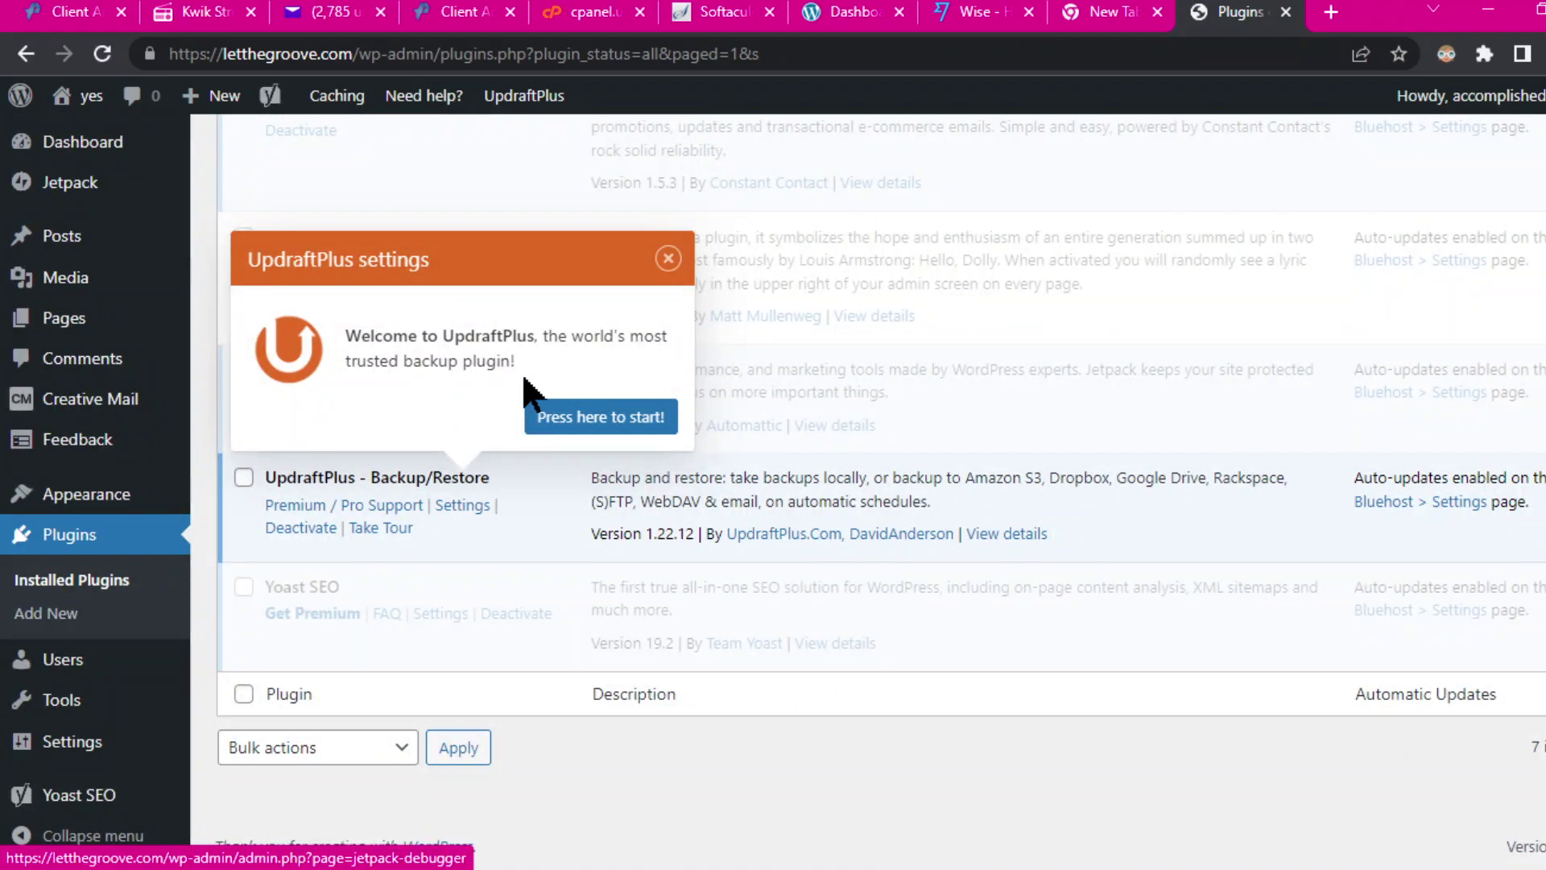
pyautogui.click(670, 260)
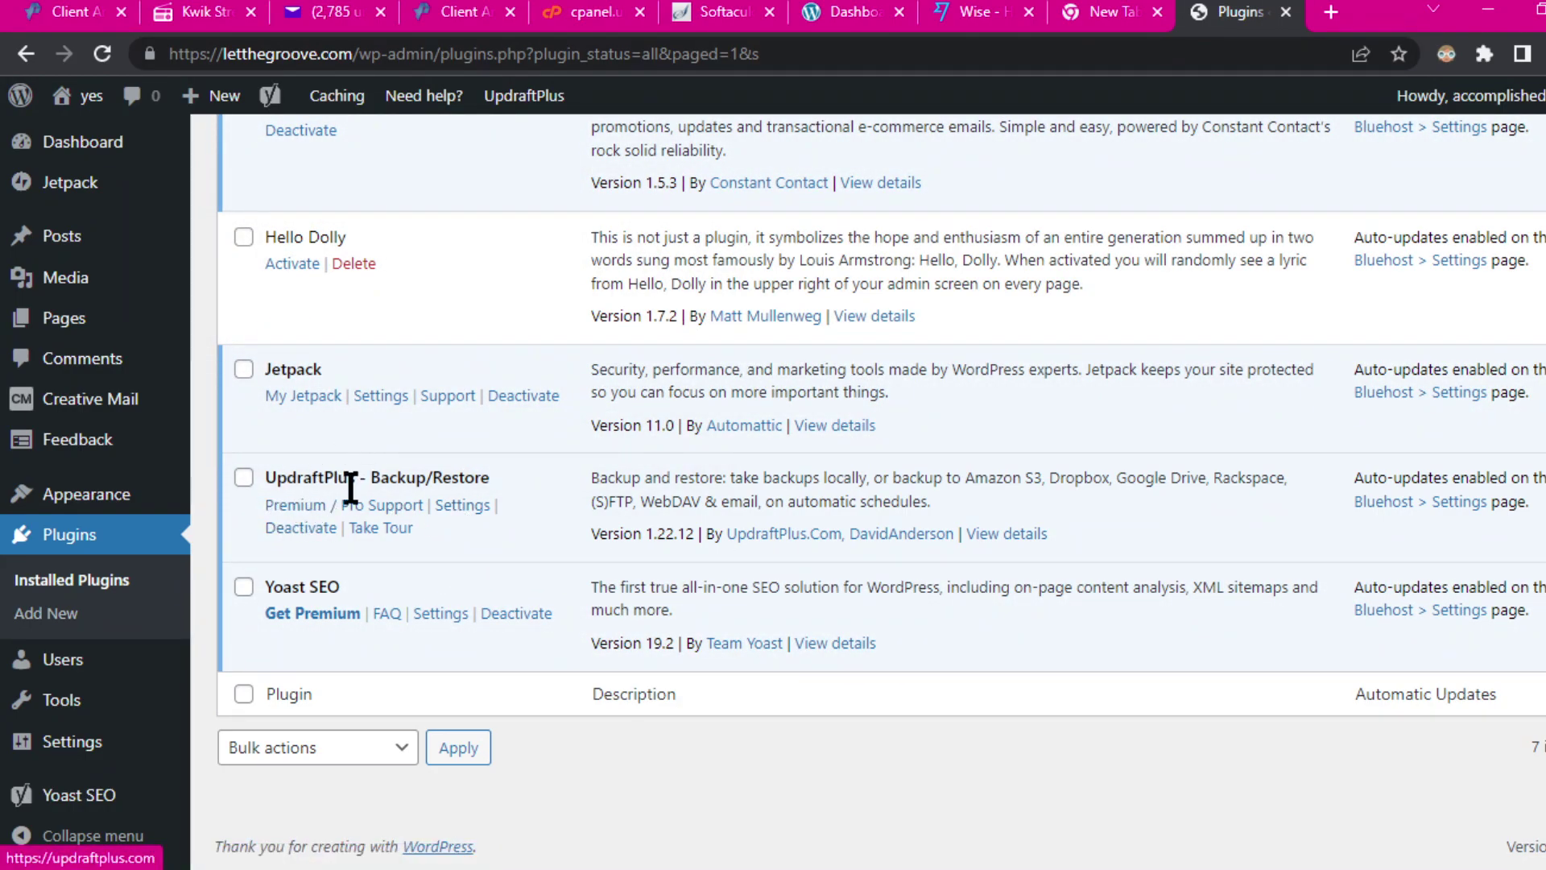
pyautogui.click(463, 507)
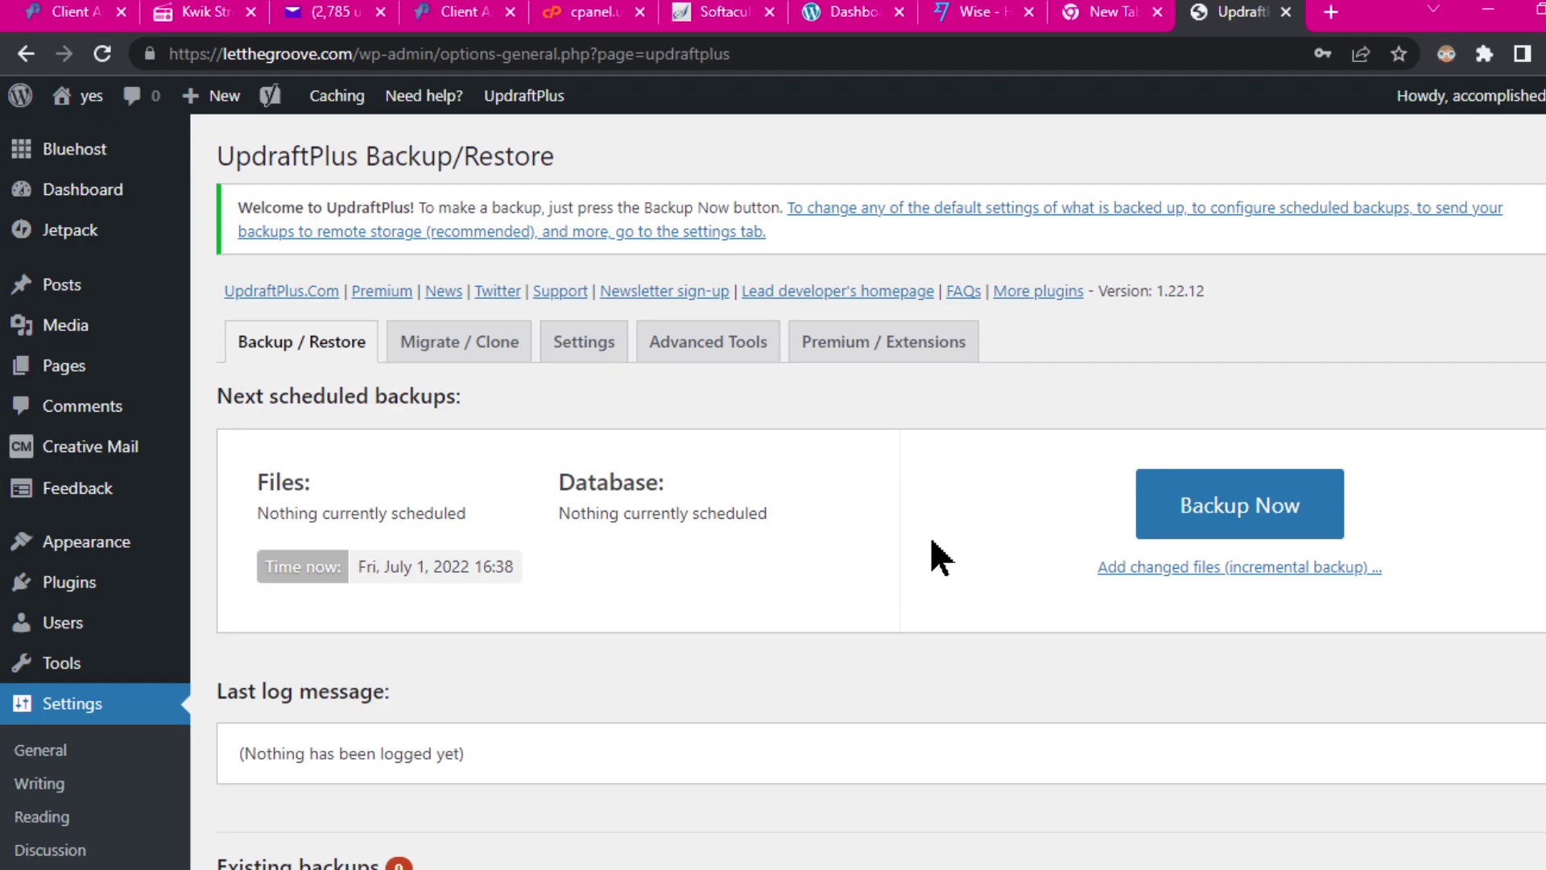
pyautogui.scroll(-3, 930, 534)
pyautogui.scroll(3, 935, 523)
pyautogui.click(584, 351)
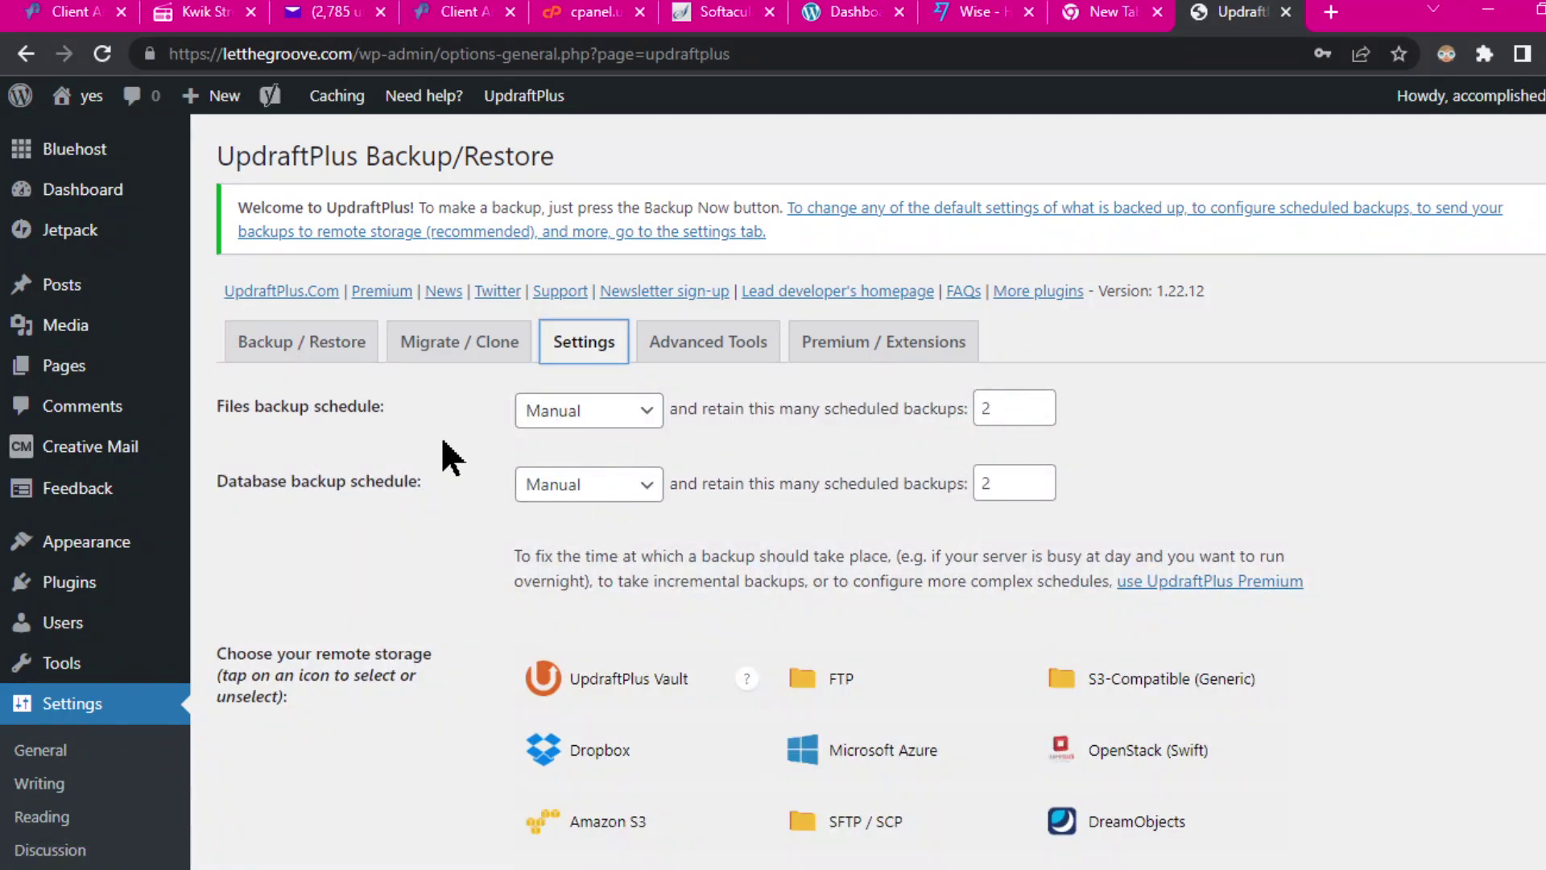
pyautogui.scroll(-5, 1113, 637)
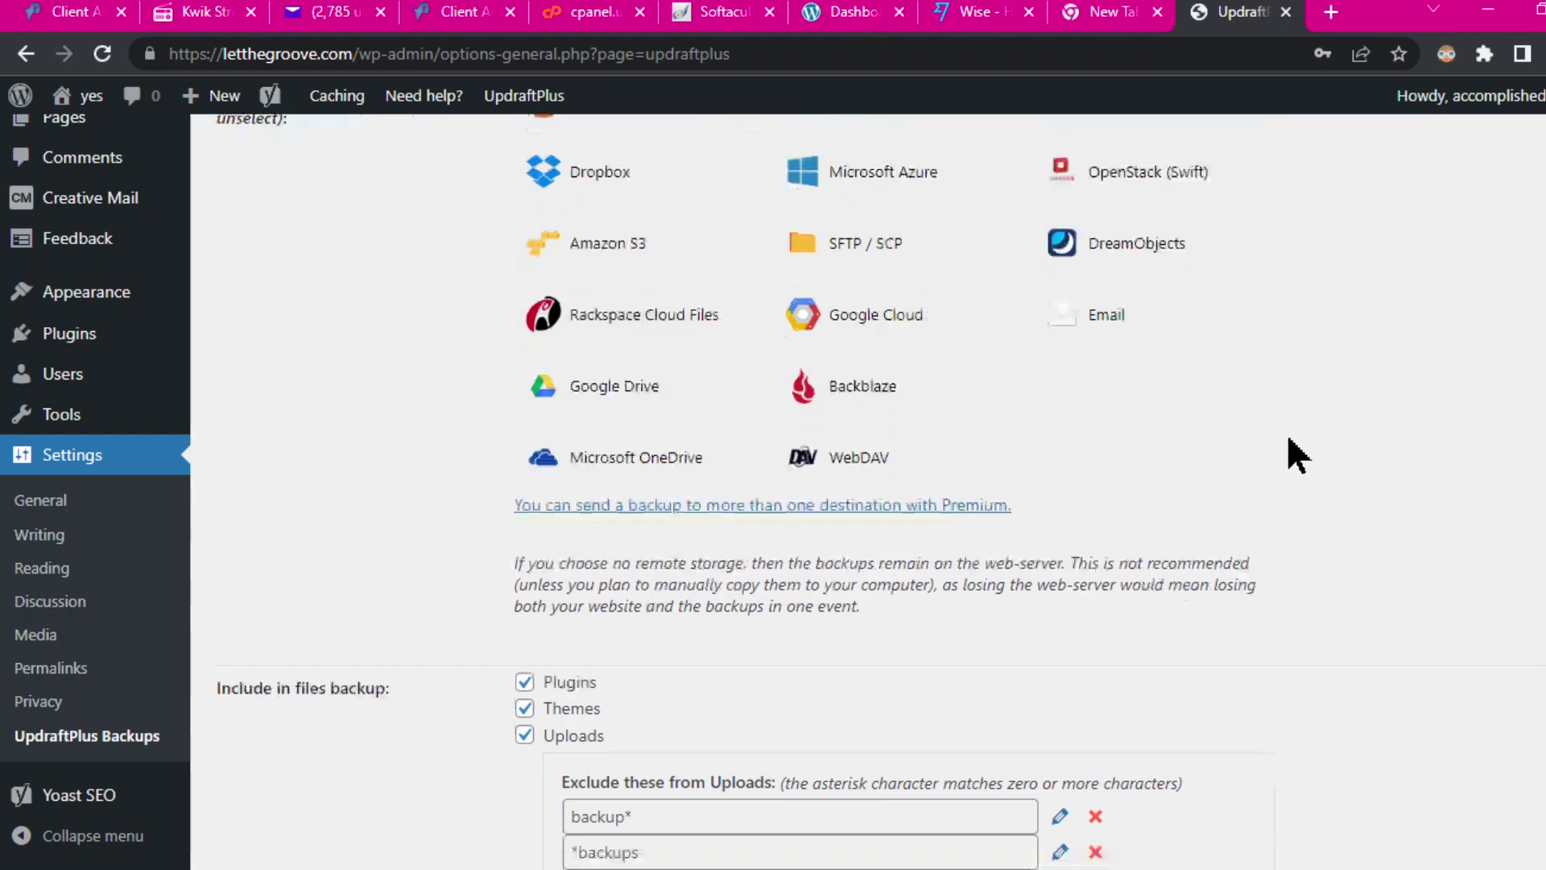
pyautogui.scroll(-3, 693, 297)
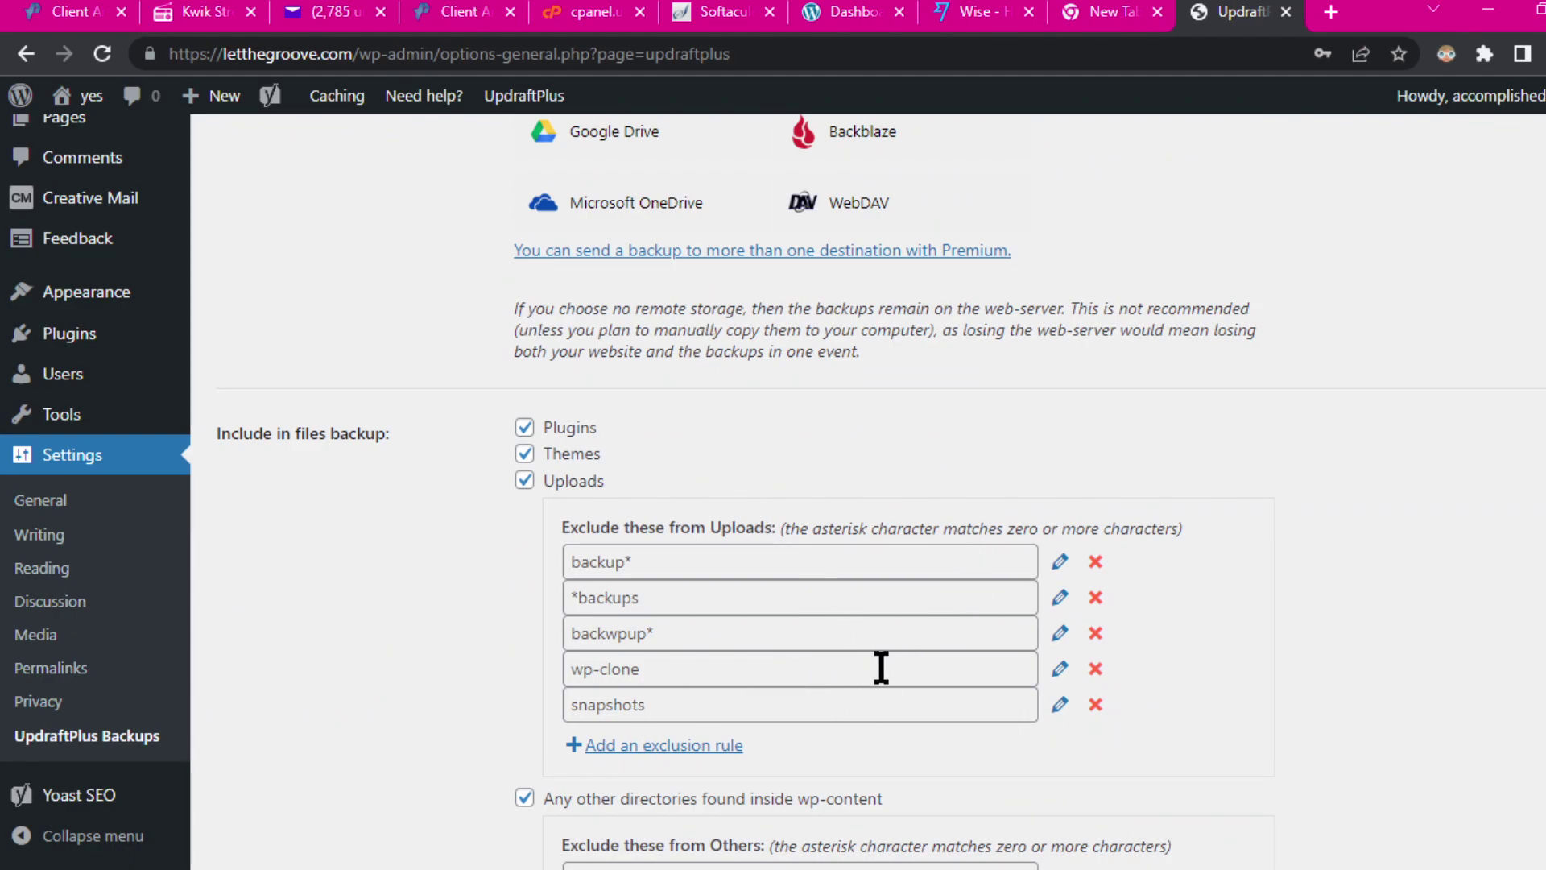
pyautogui.scroll(3, 908, 667)
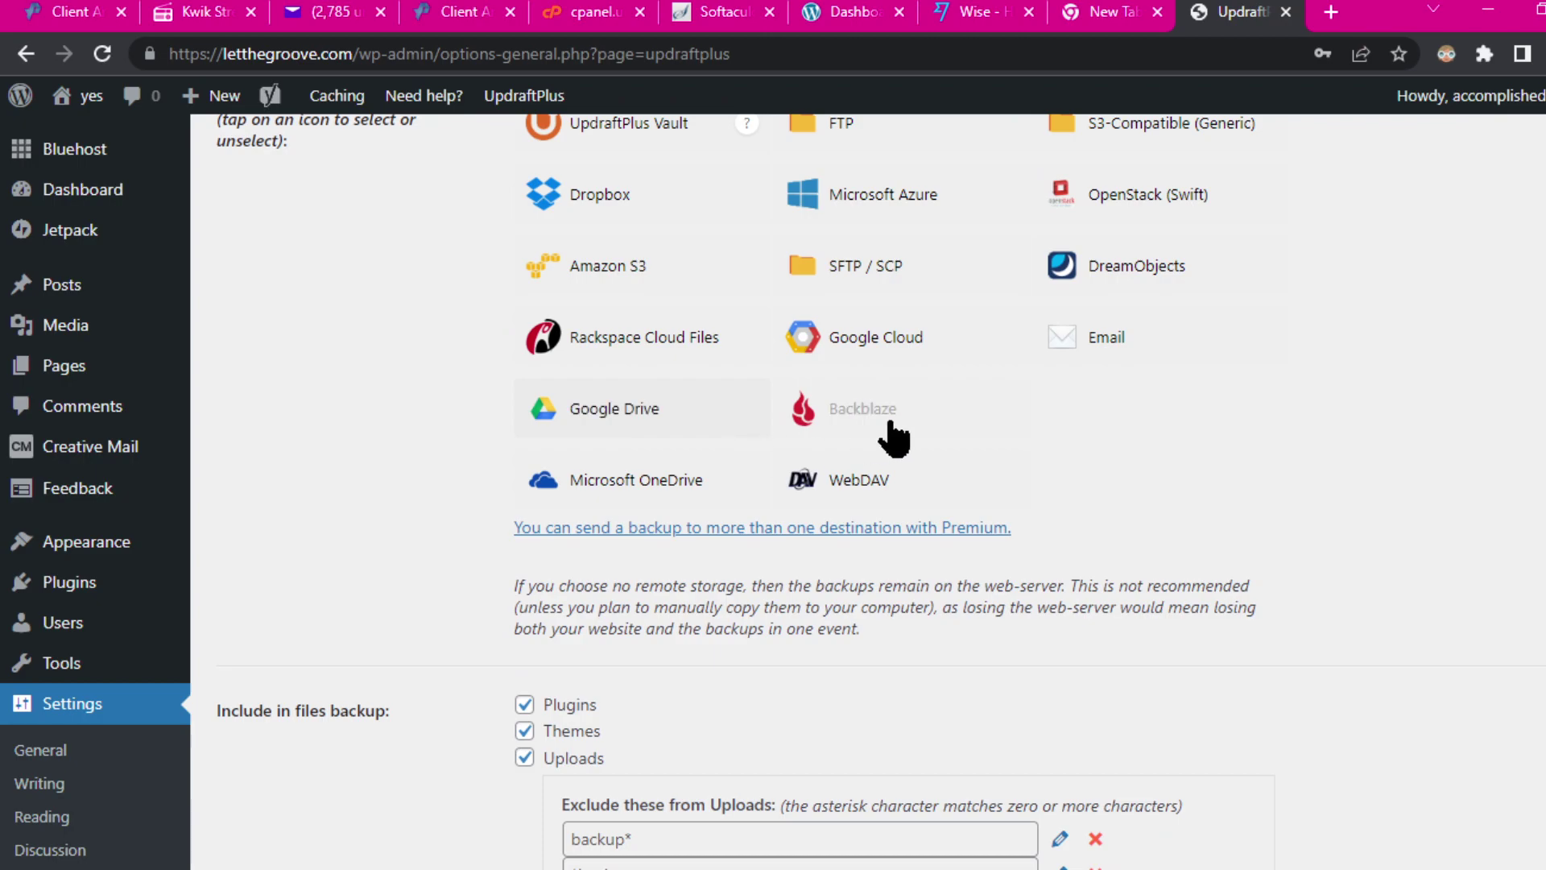
pyautogui.scroll(6, 1160, 435)
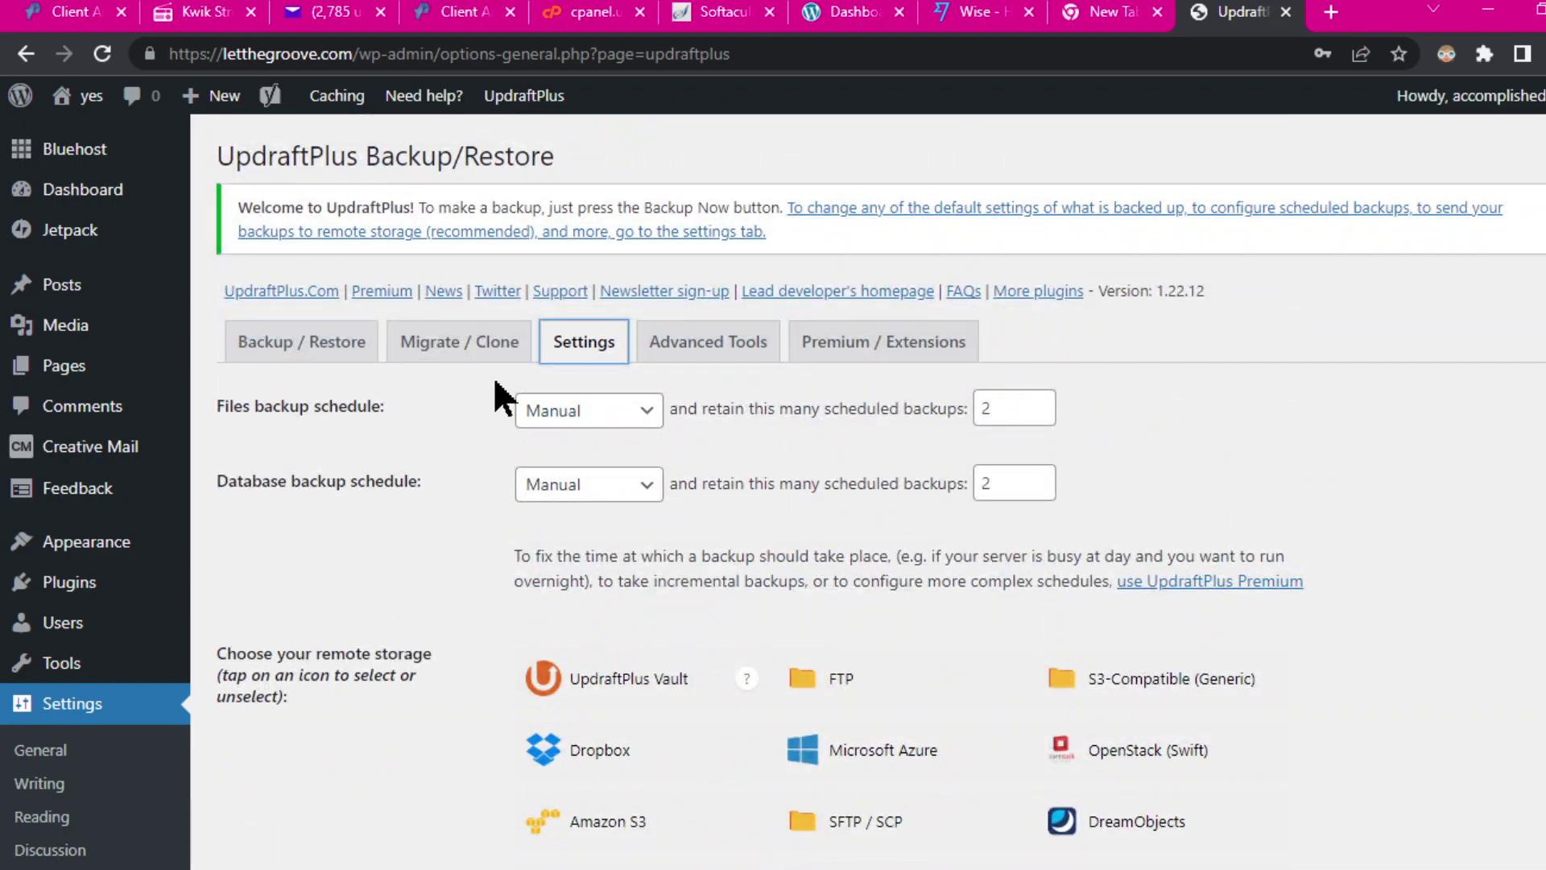
pyautogui.click(318, 352)
pyautogui.scroll(-4, 1453, 551)
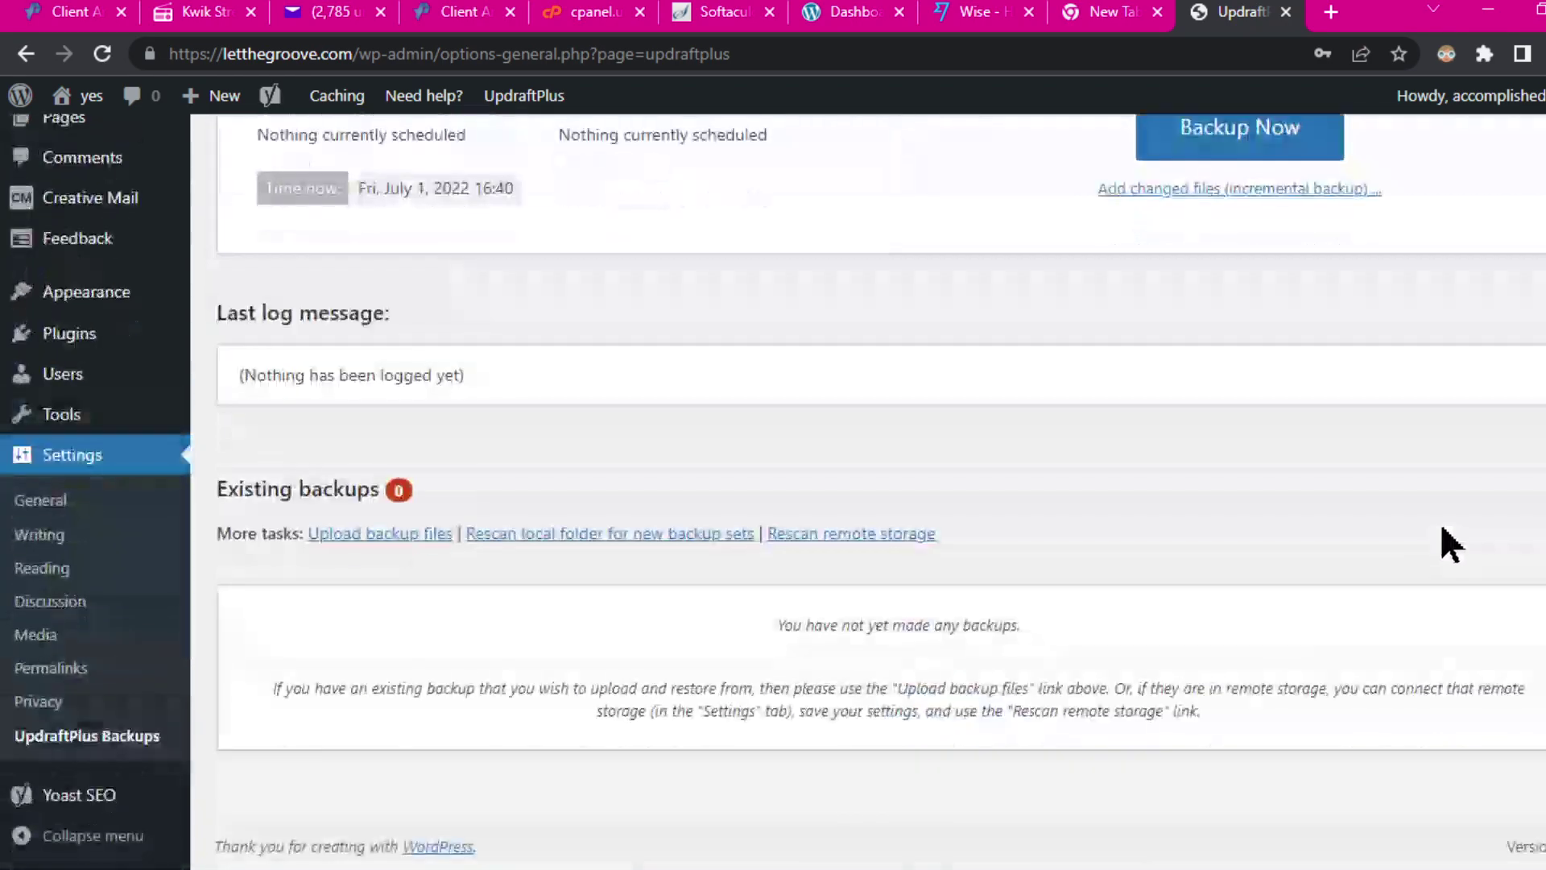
pyautogui.scroll(3, 1442, 528)
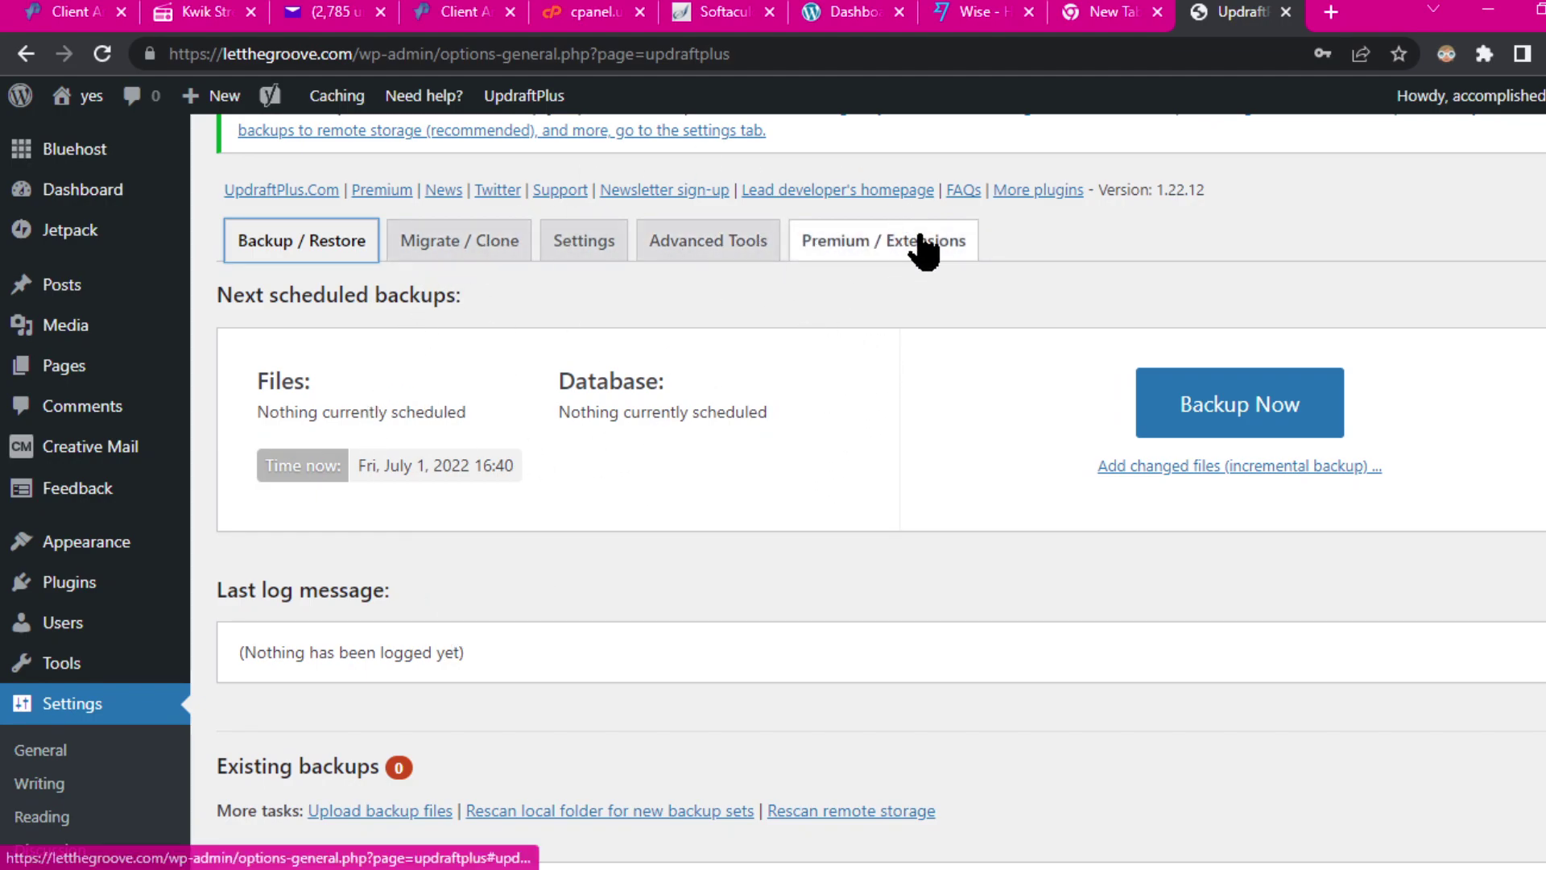
pyautogui.click(833, 252)
pyautogui.click(713, 244)
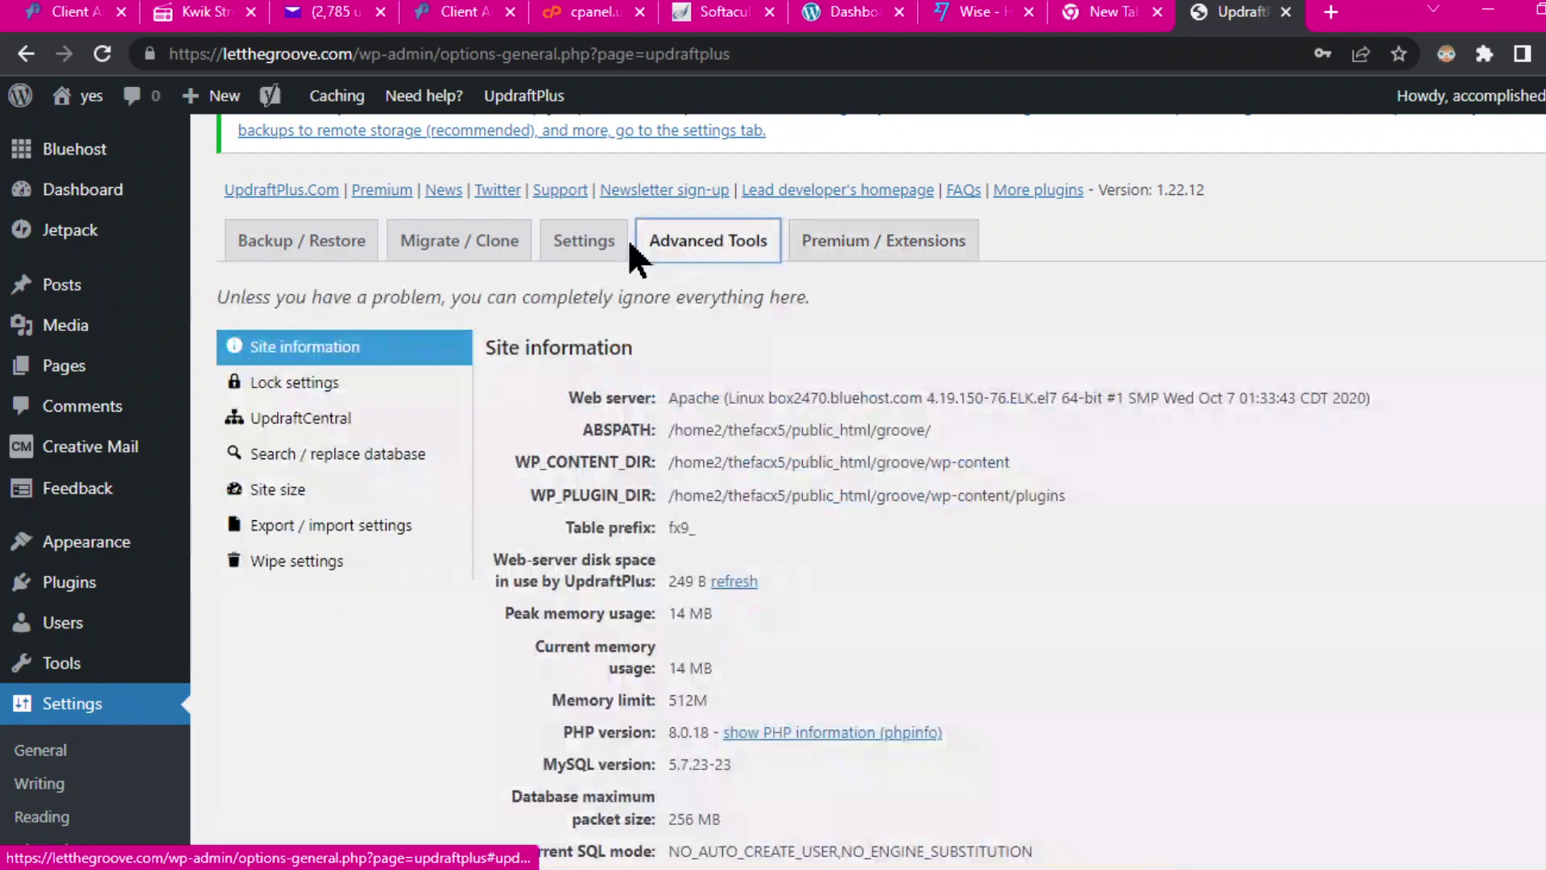
pyautogui.click(581, 241)
pyautogui.click(471, 246)
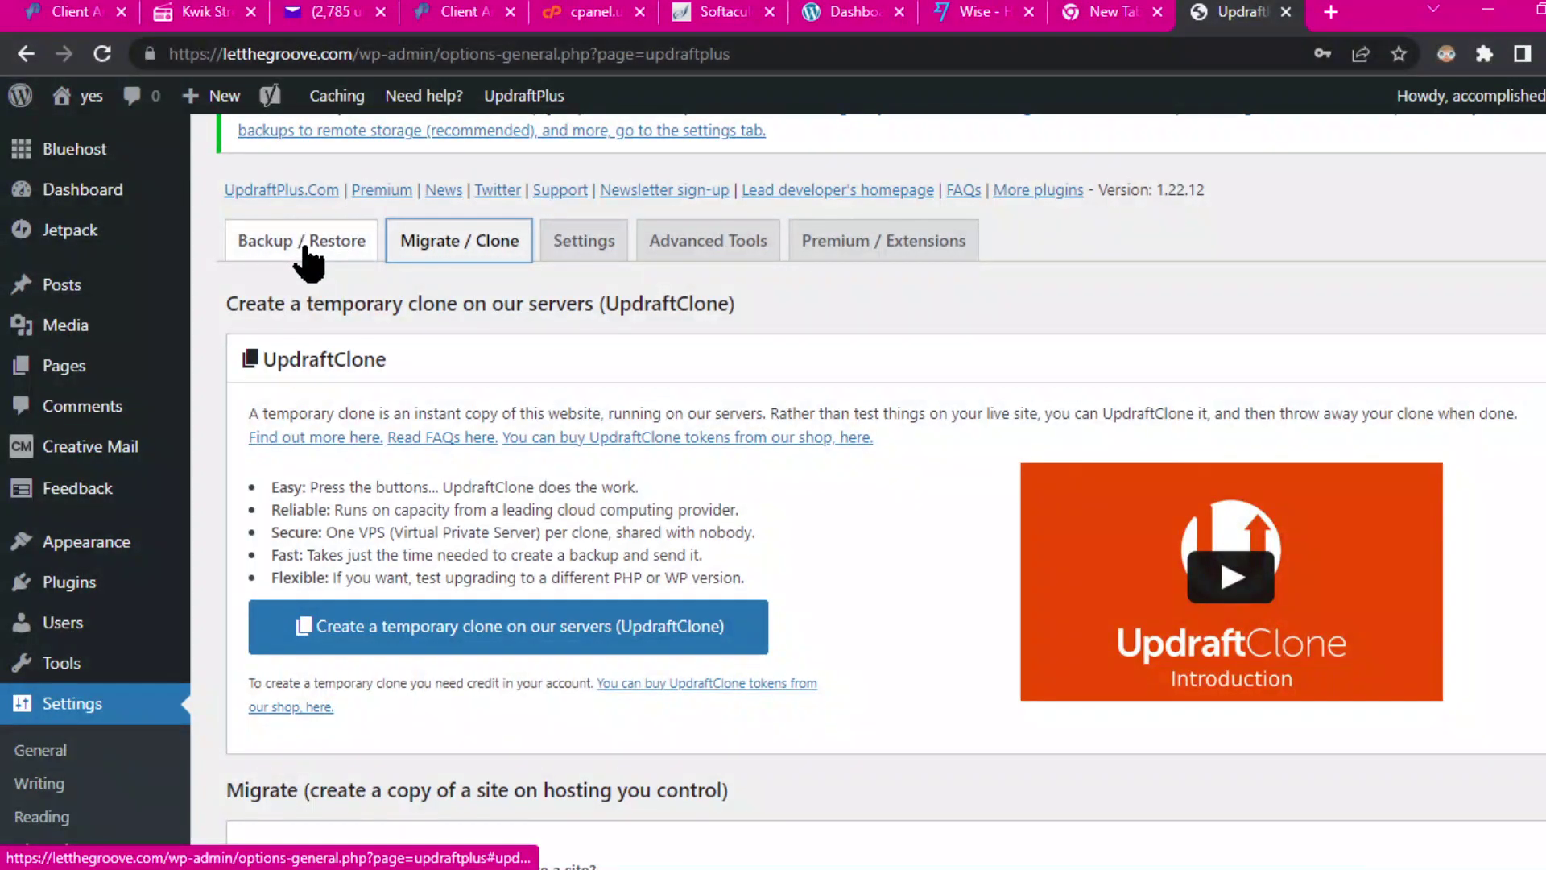
pyautogui.click(299, 241)
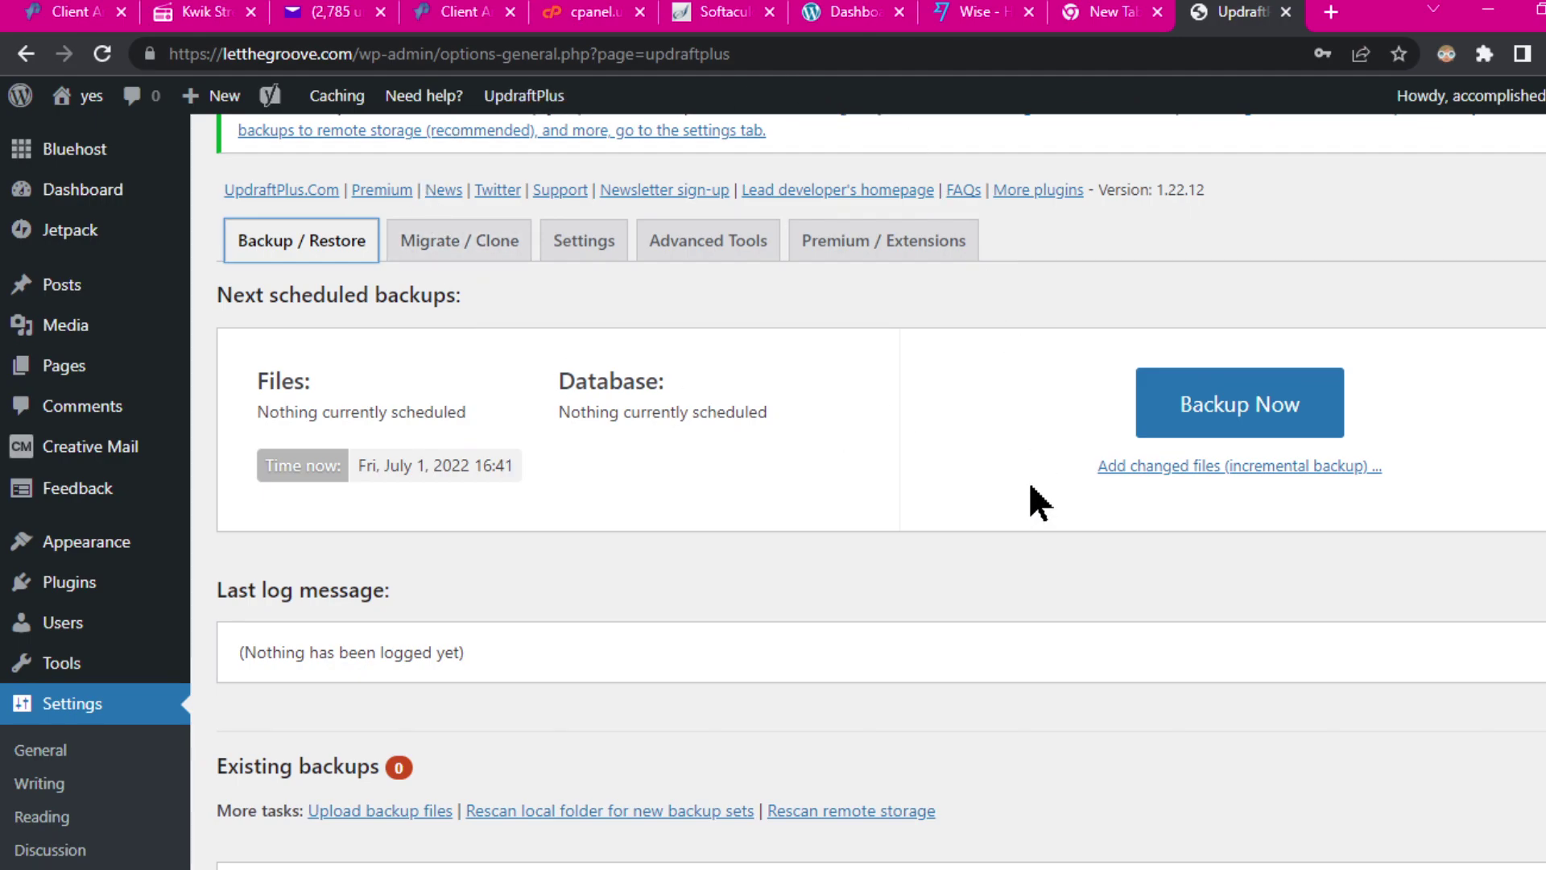
# Step: Run an UpdraftPlus Backup Now of database and files, then switch to the letsgroove.unaux.com Dashboard tab
pyautogui.click(1233, 403)
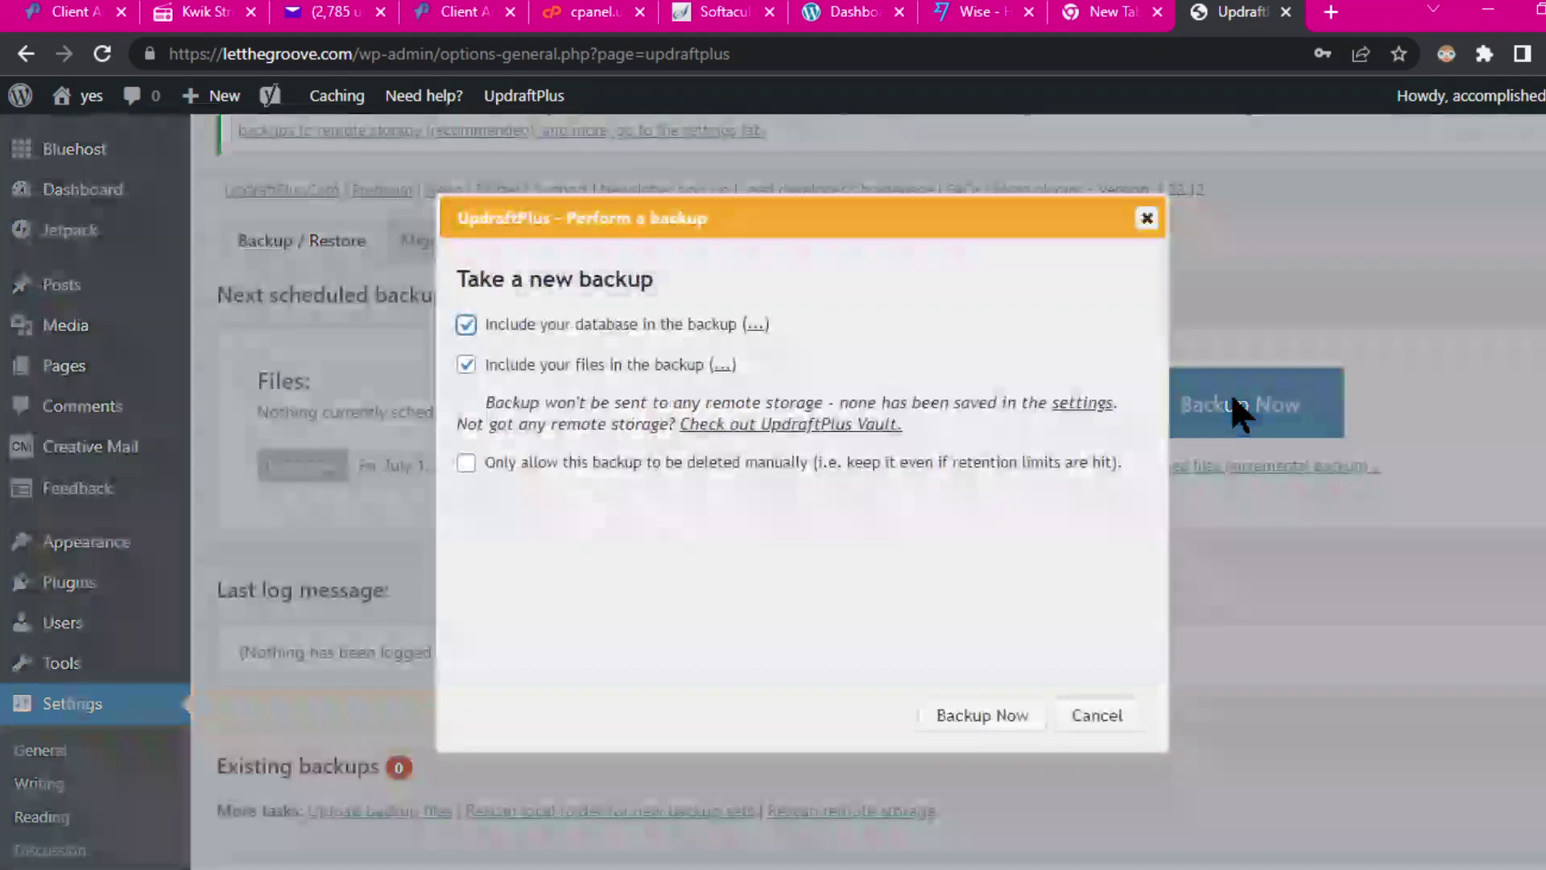
pyautogui.click(1008, 725)
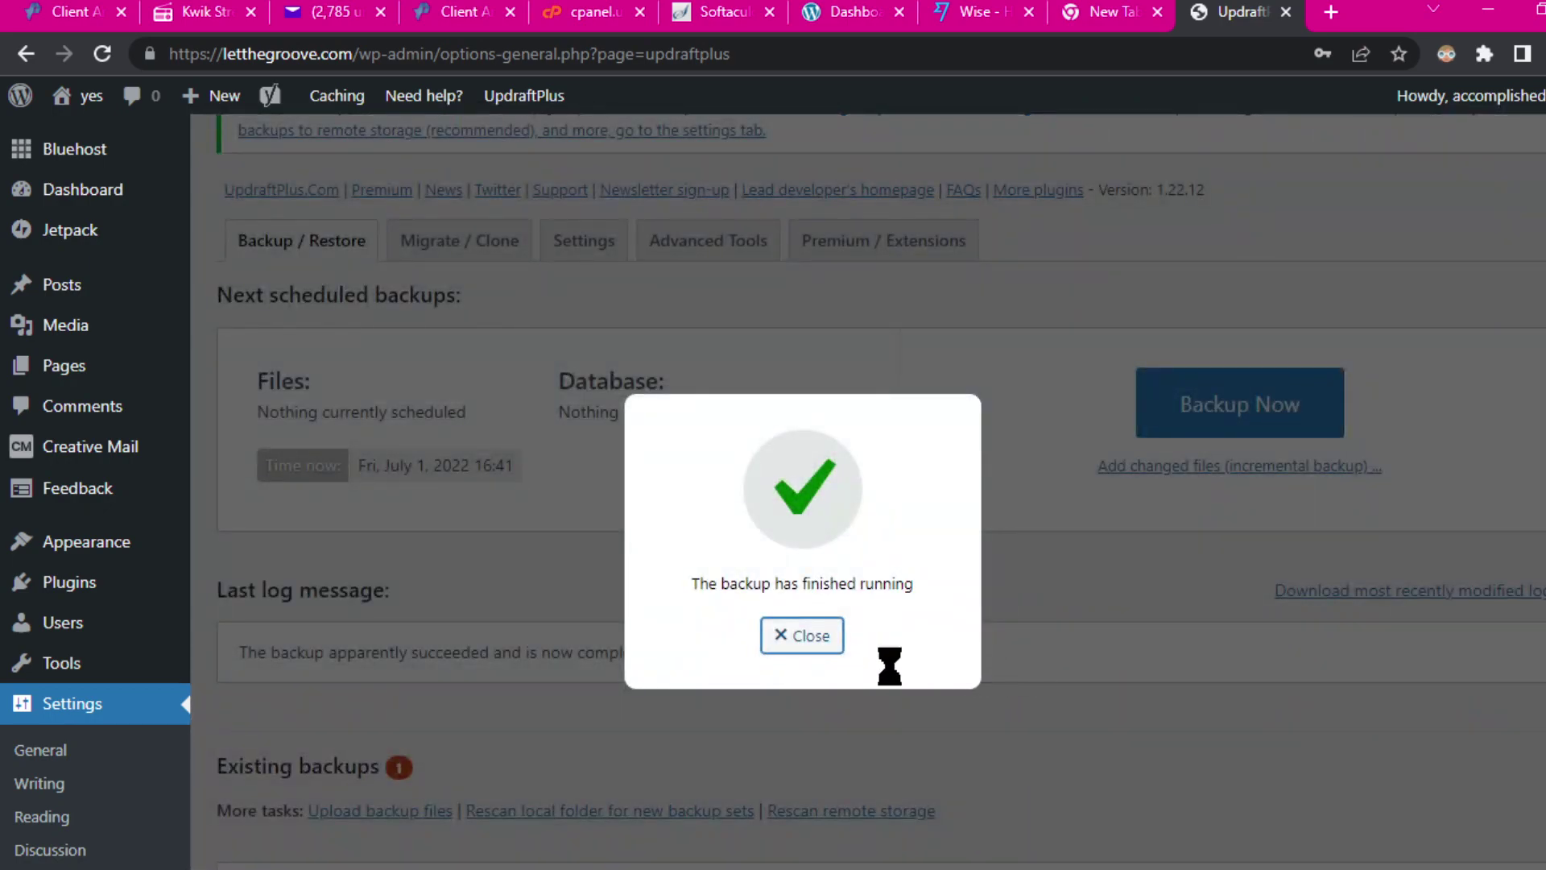
pyautogui.click(806, 643)
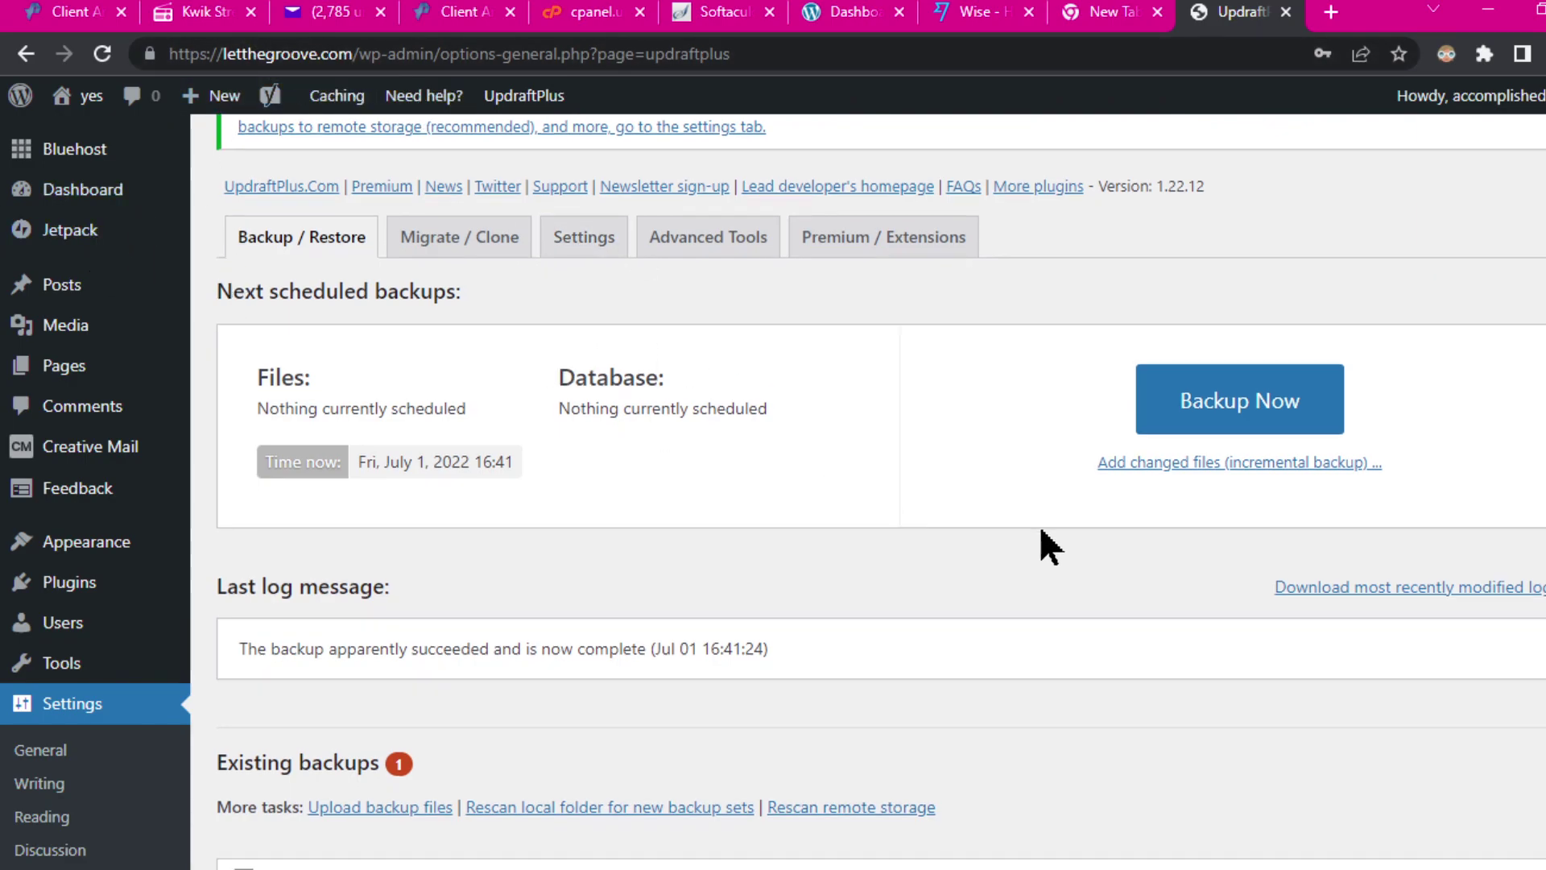
pyautogui.scroll(-3, 1045, 548)
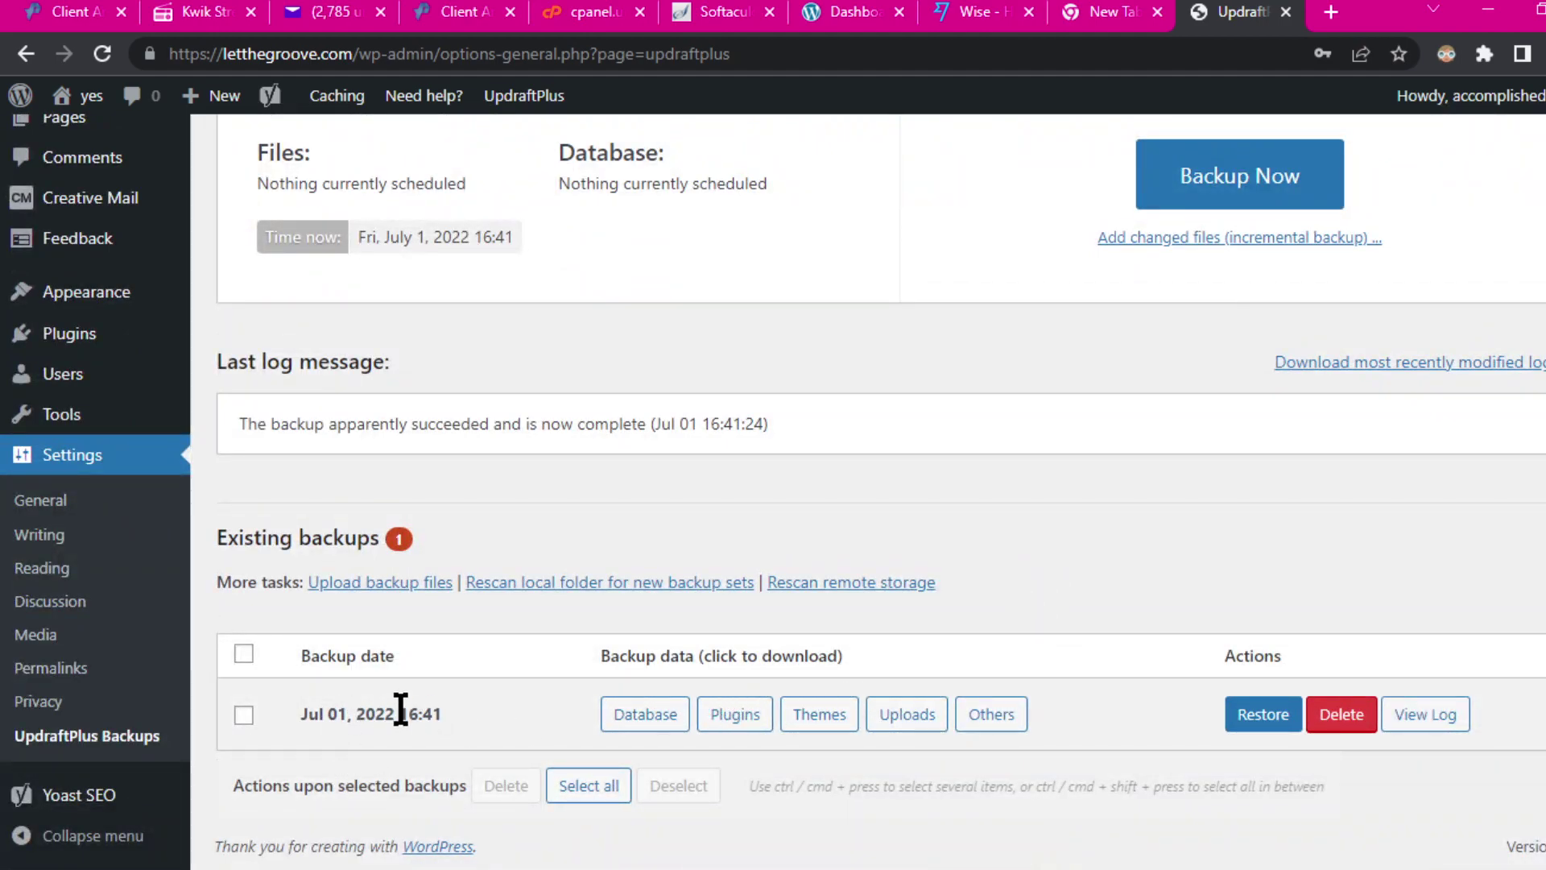
pyautogui.scroll(4, 1249, 403)
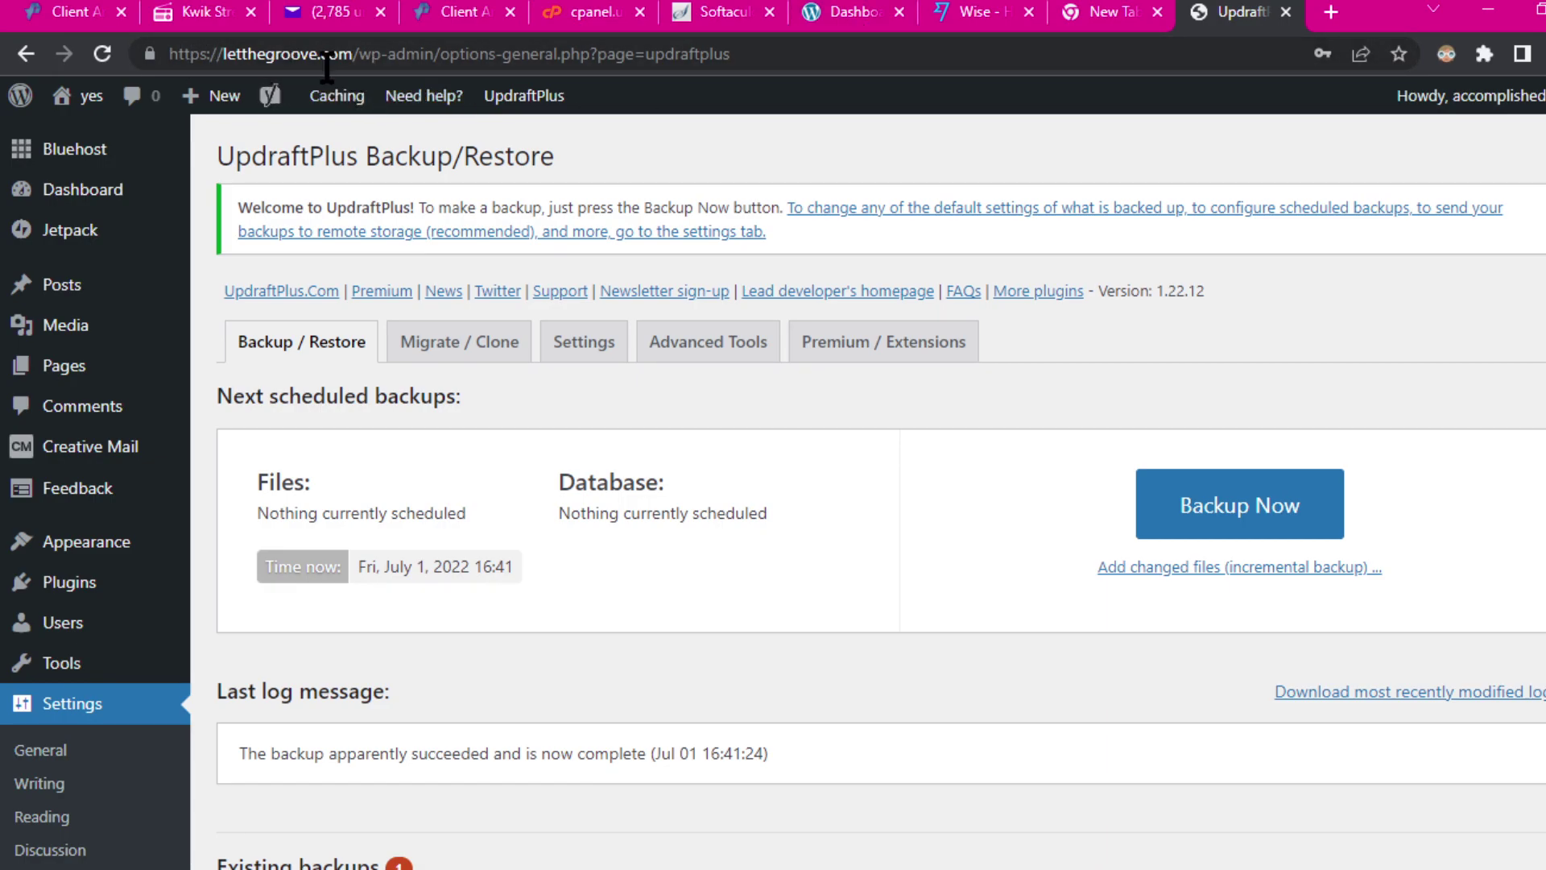
pyautogui.click(855, 22)
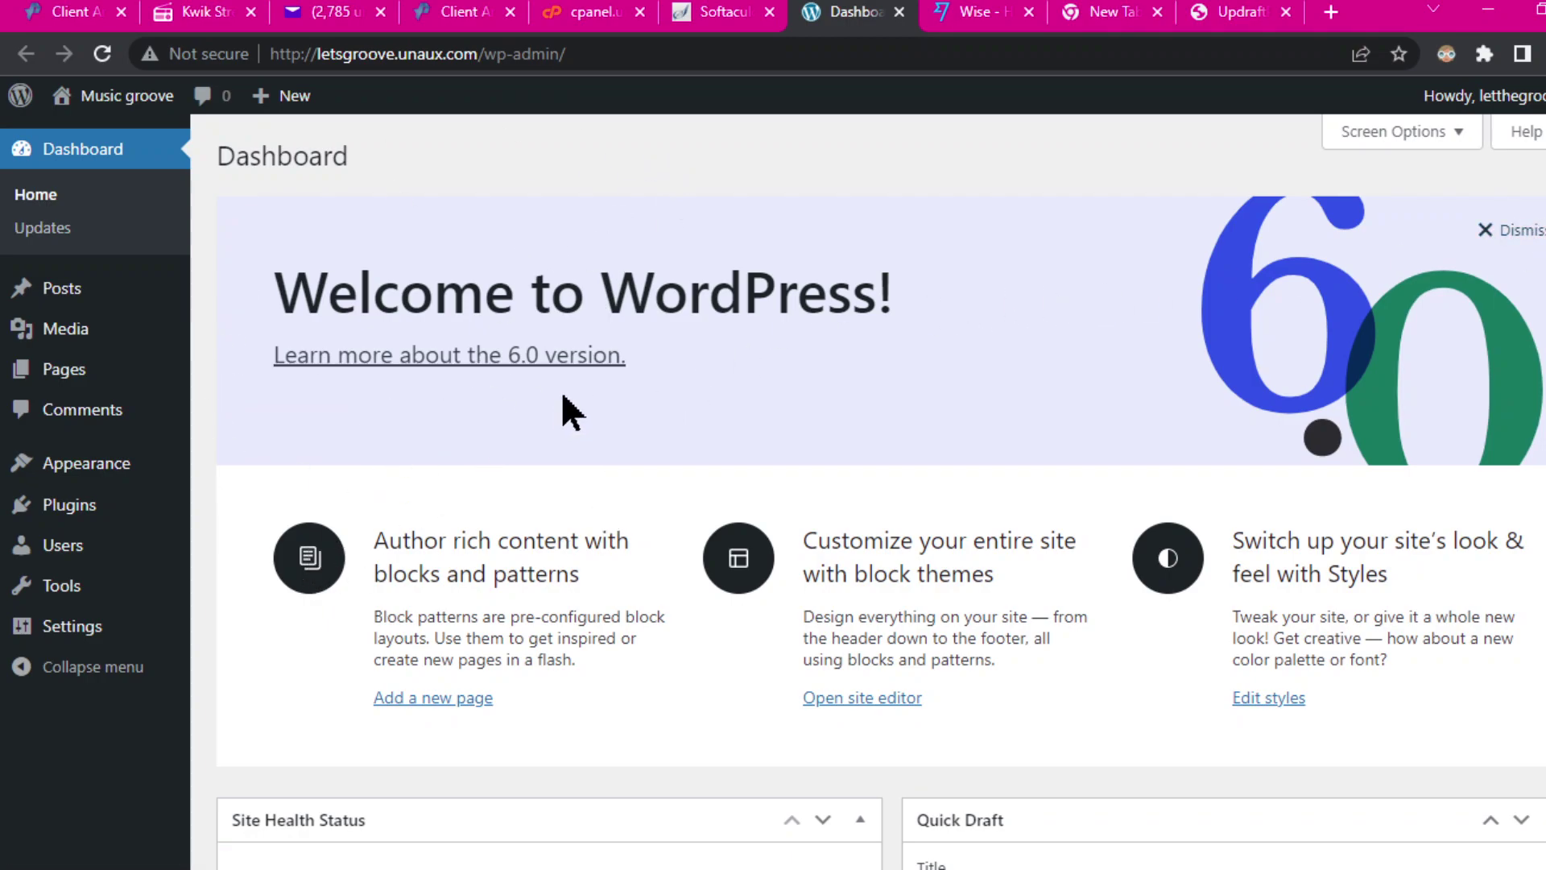
# Step: Find UpdraftPlus under Plugins > Add New, install and activate it, and close its welcome popup
pyautogui.moveTo(117, 504)
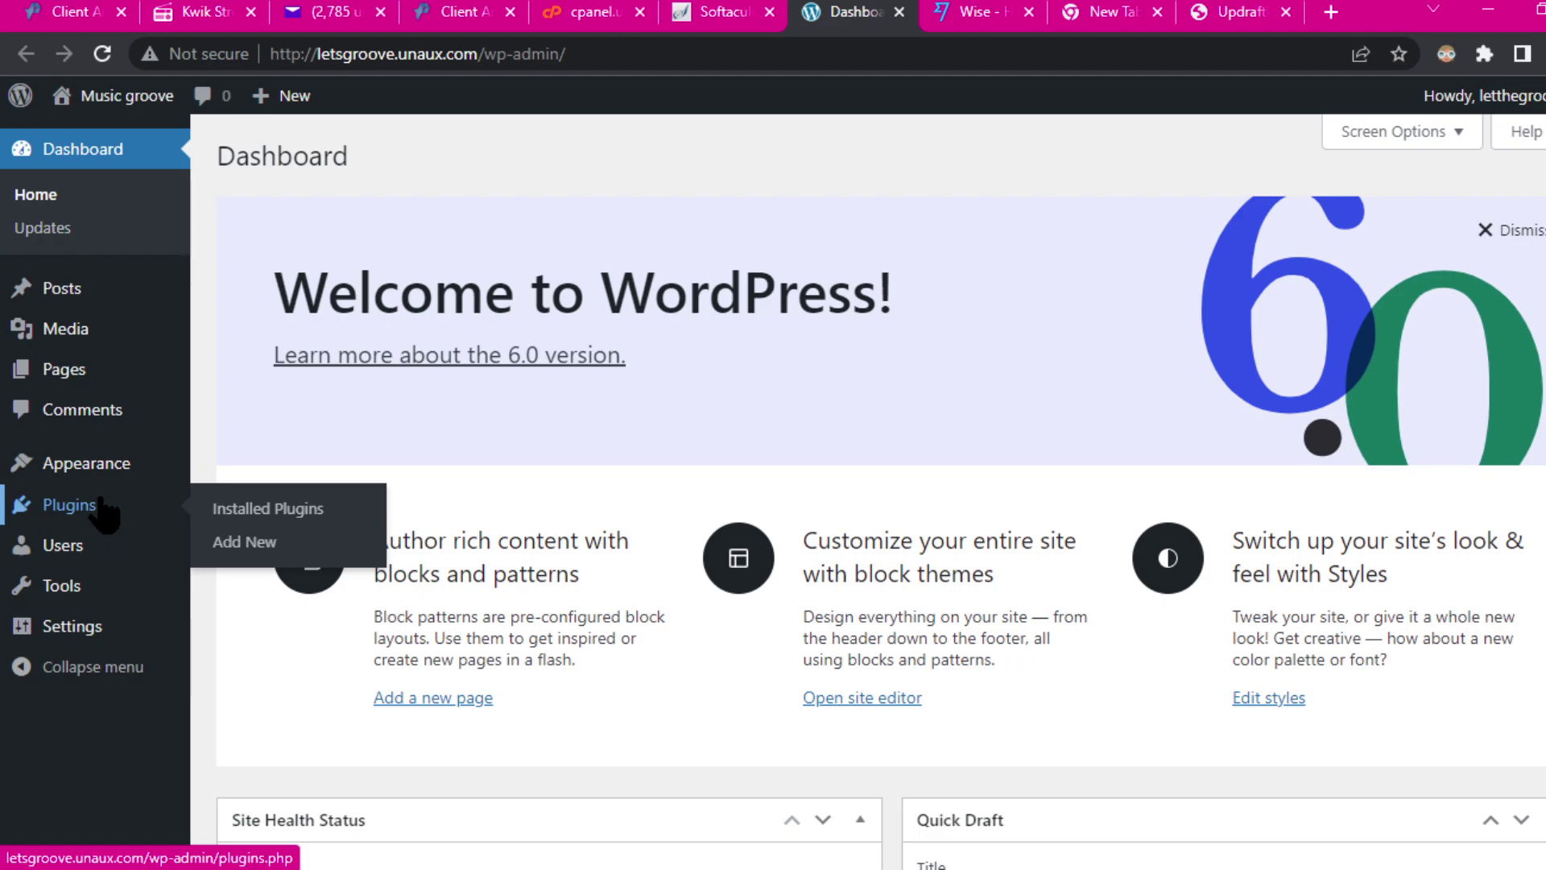
pyautogui.click(253, 548)
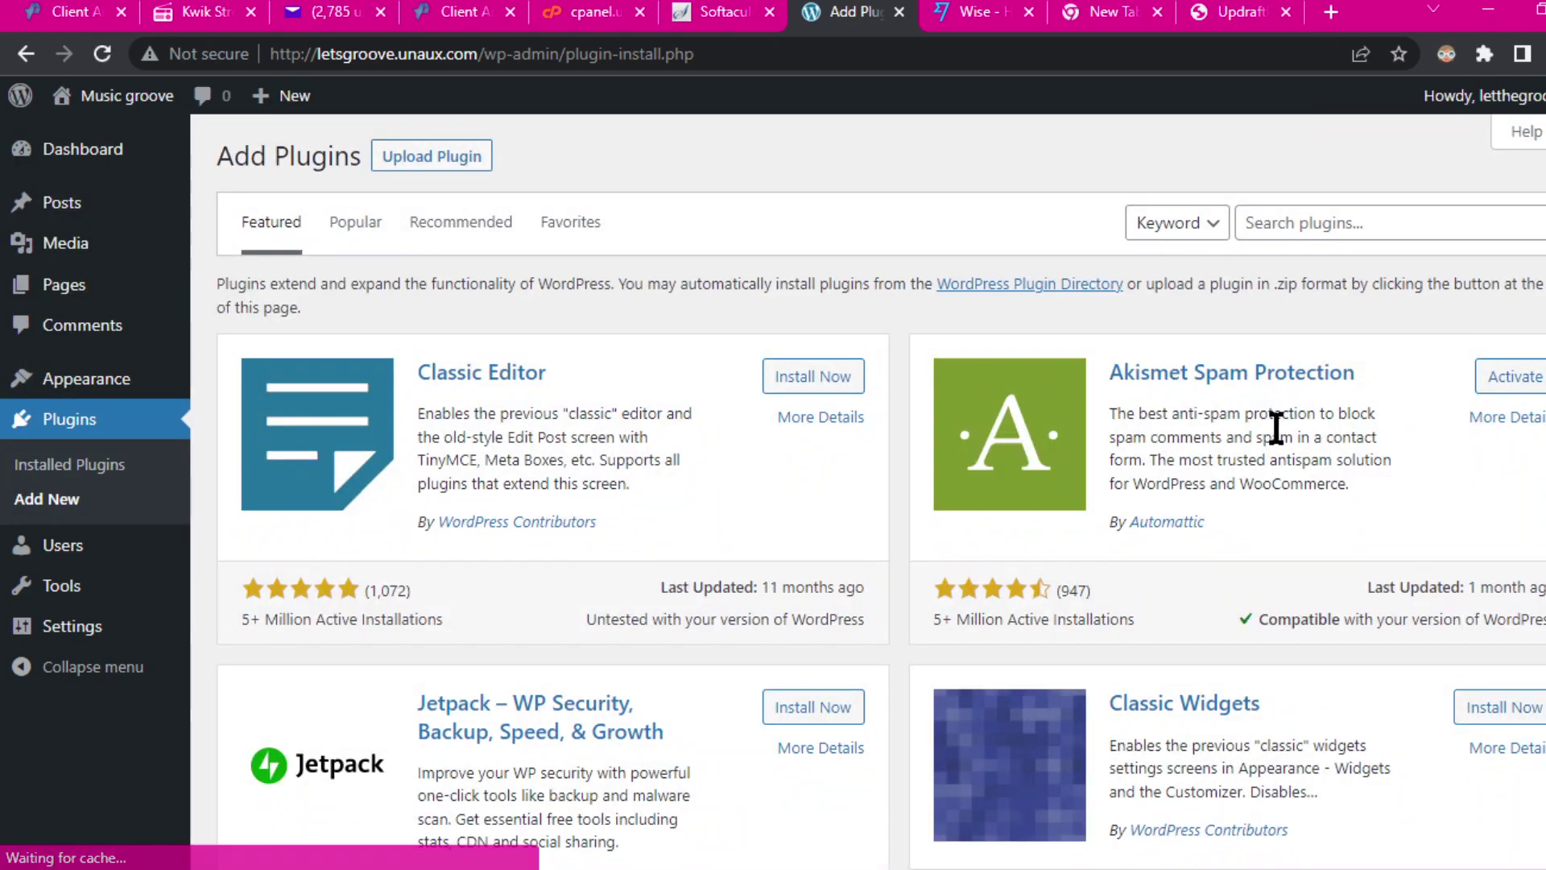
pyautogui.click(1306, 221)
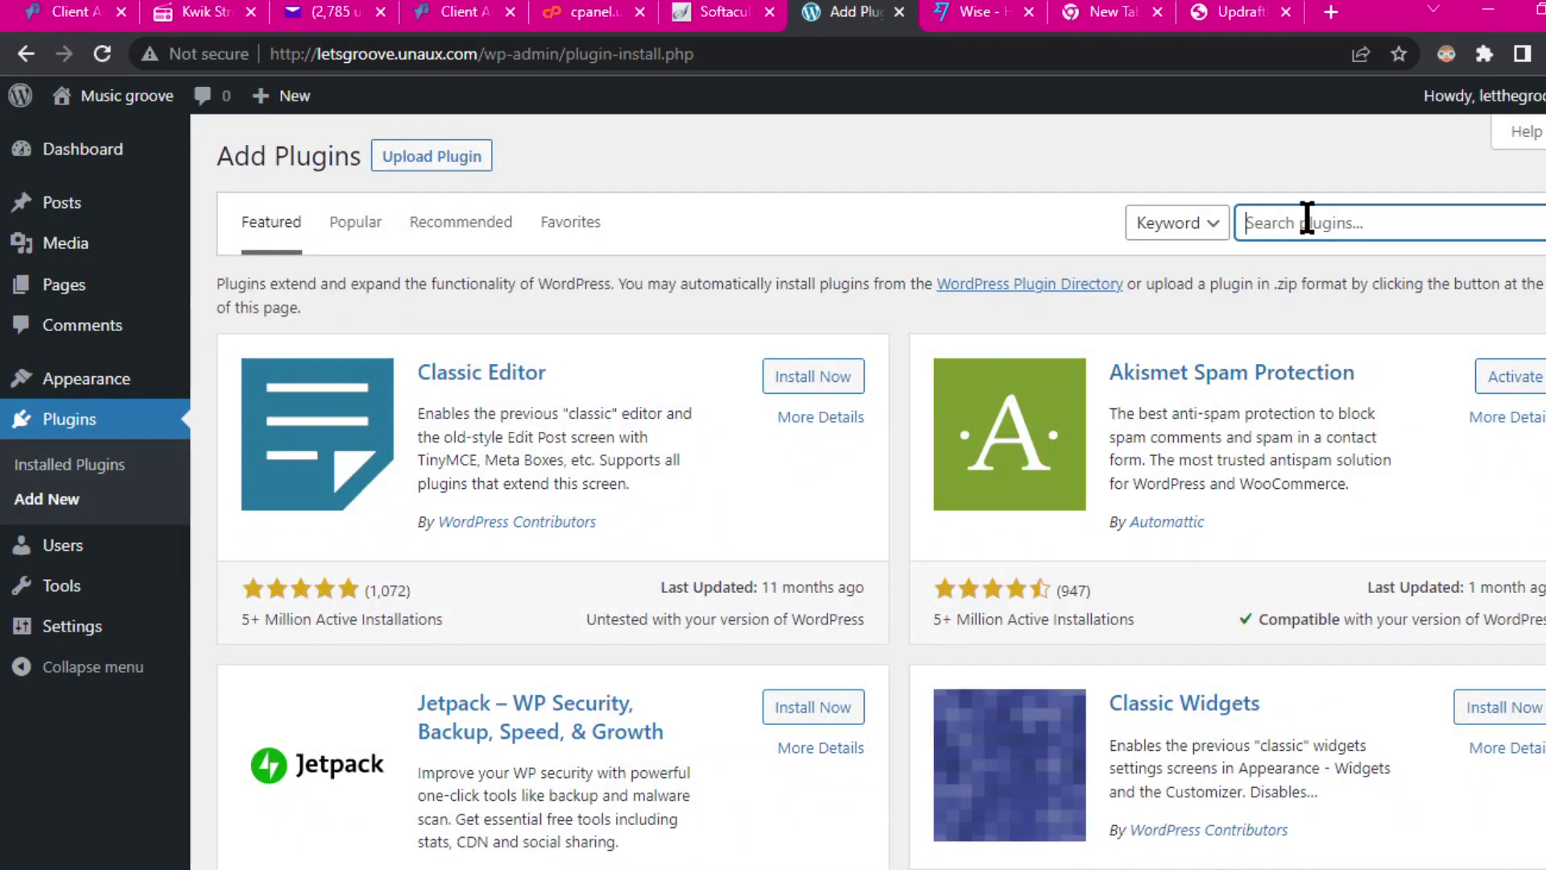
pyautogui.write('bab')
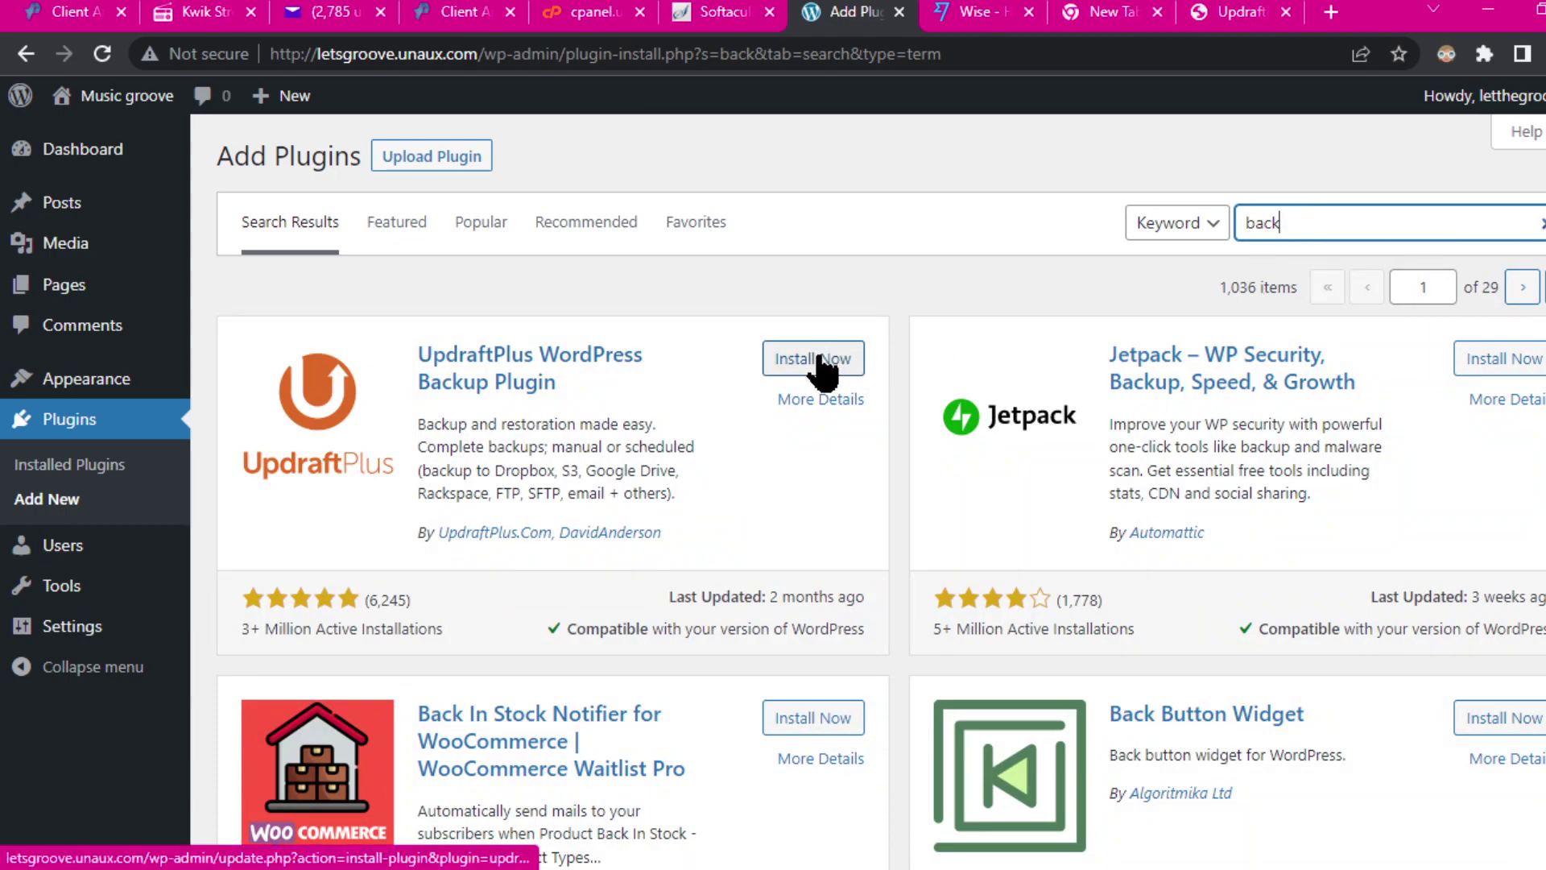
pyautogui.click(826, 366)
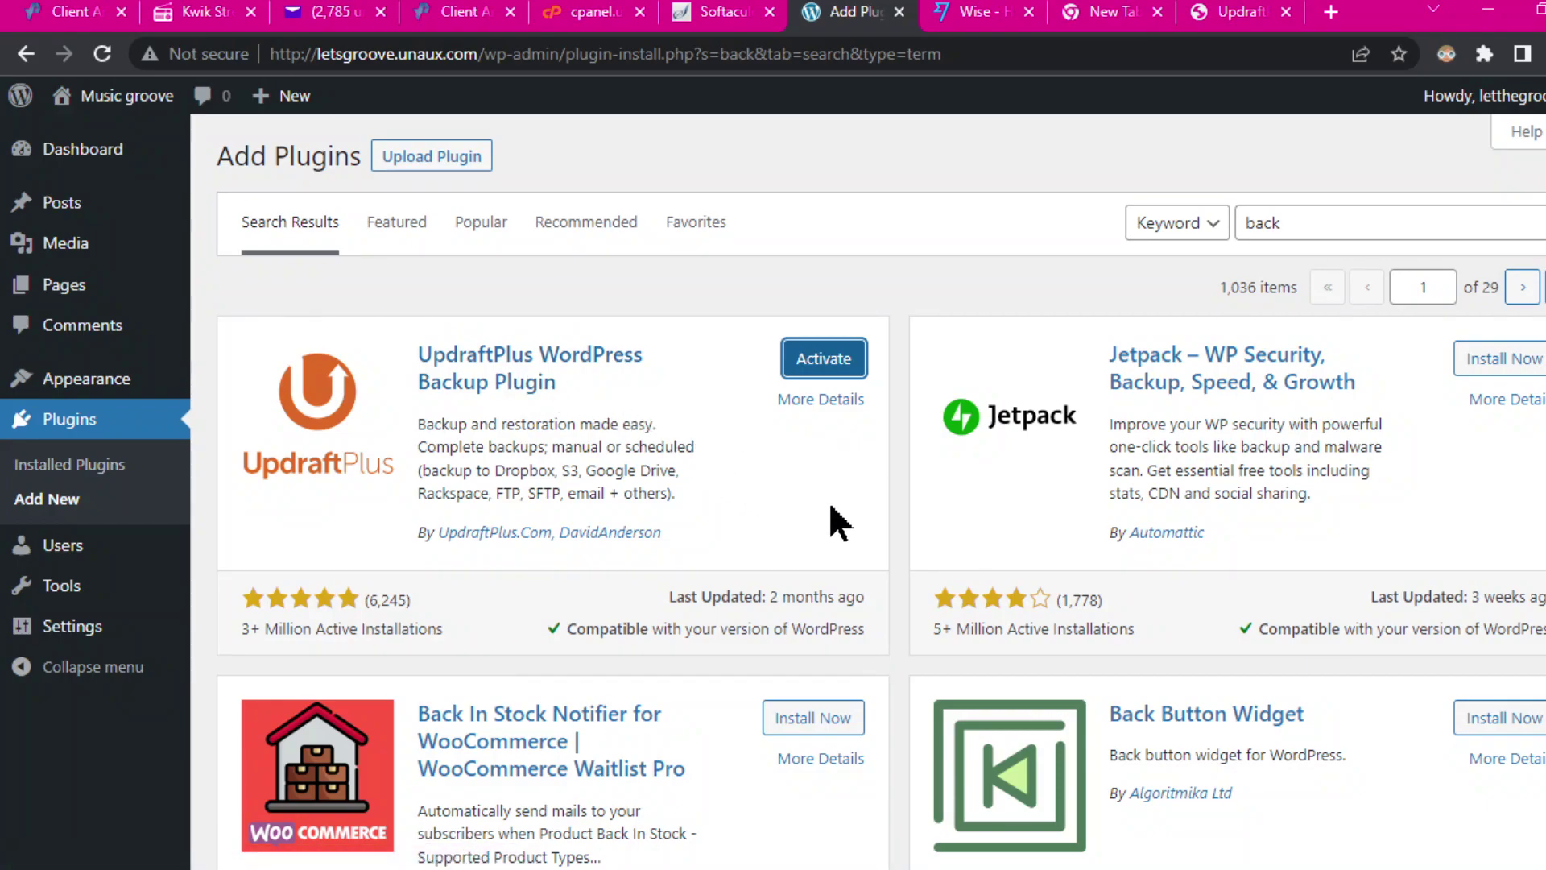
pyautogui.click(811, 366)
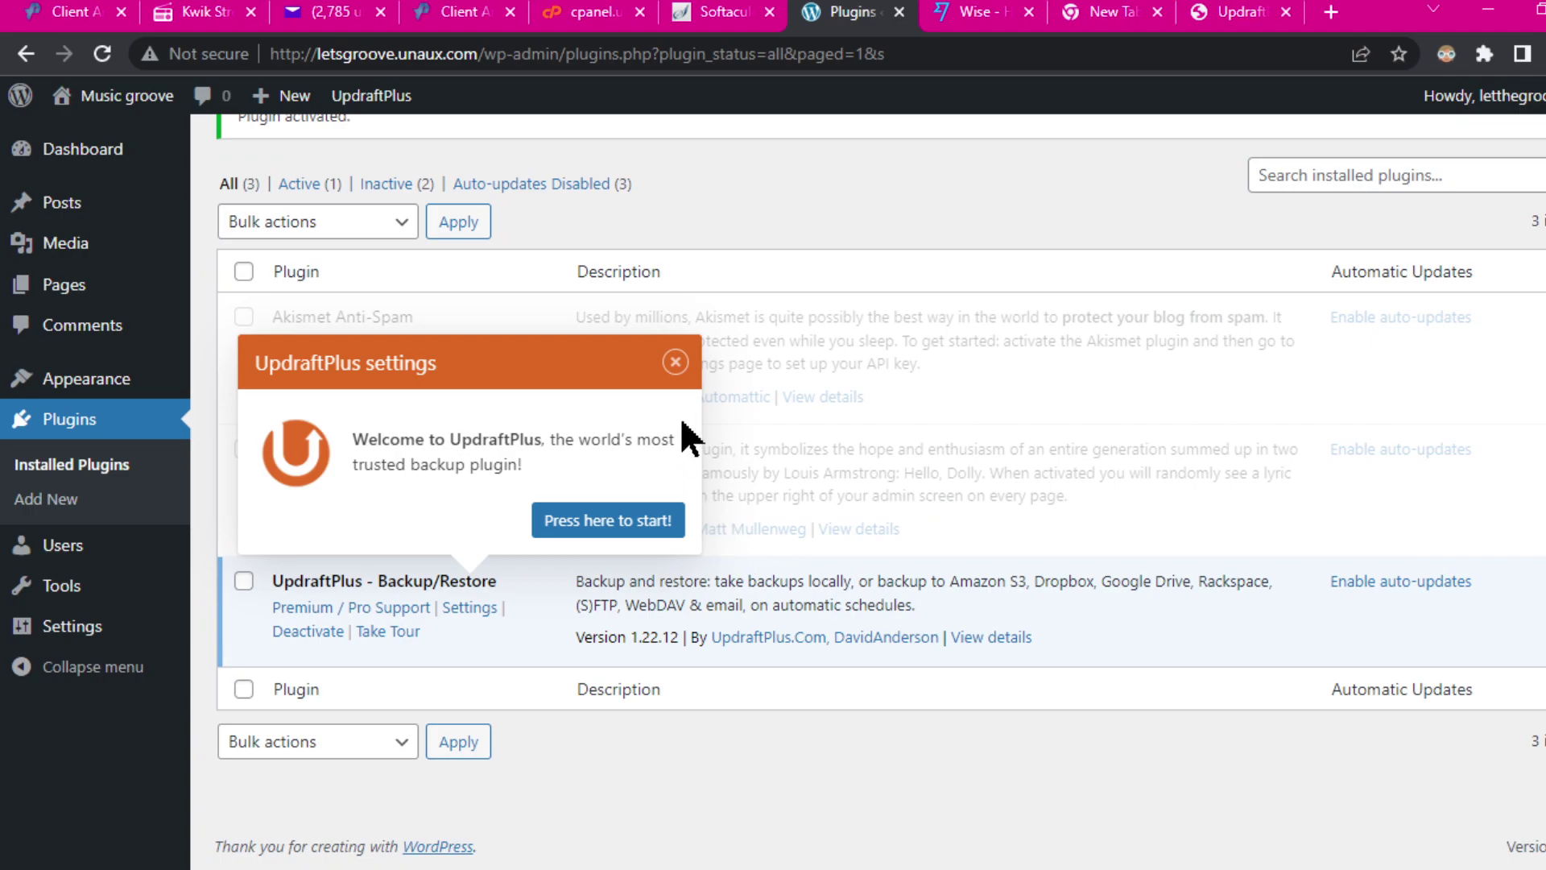
pyautogui.click(675, 362)
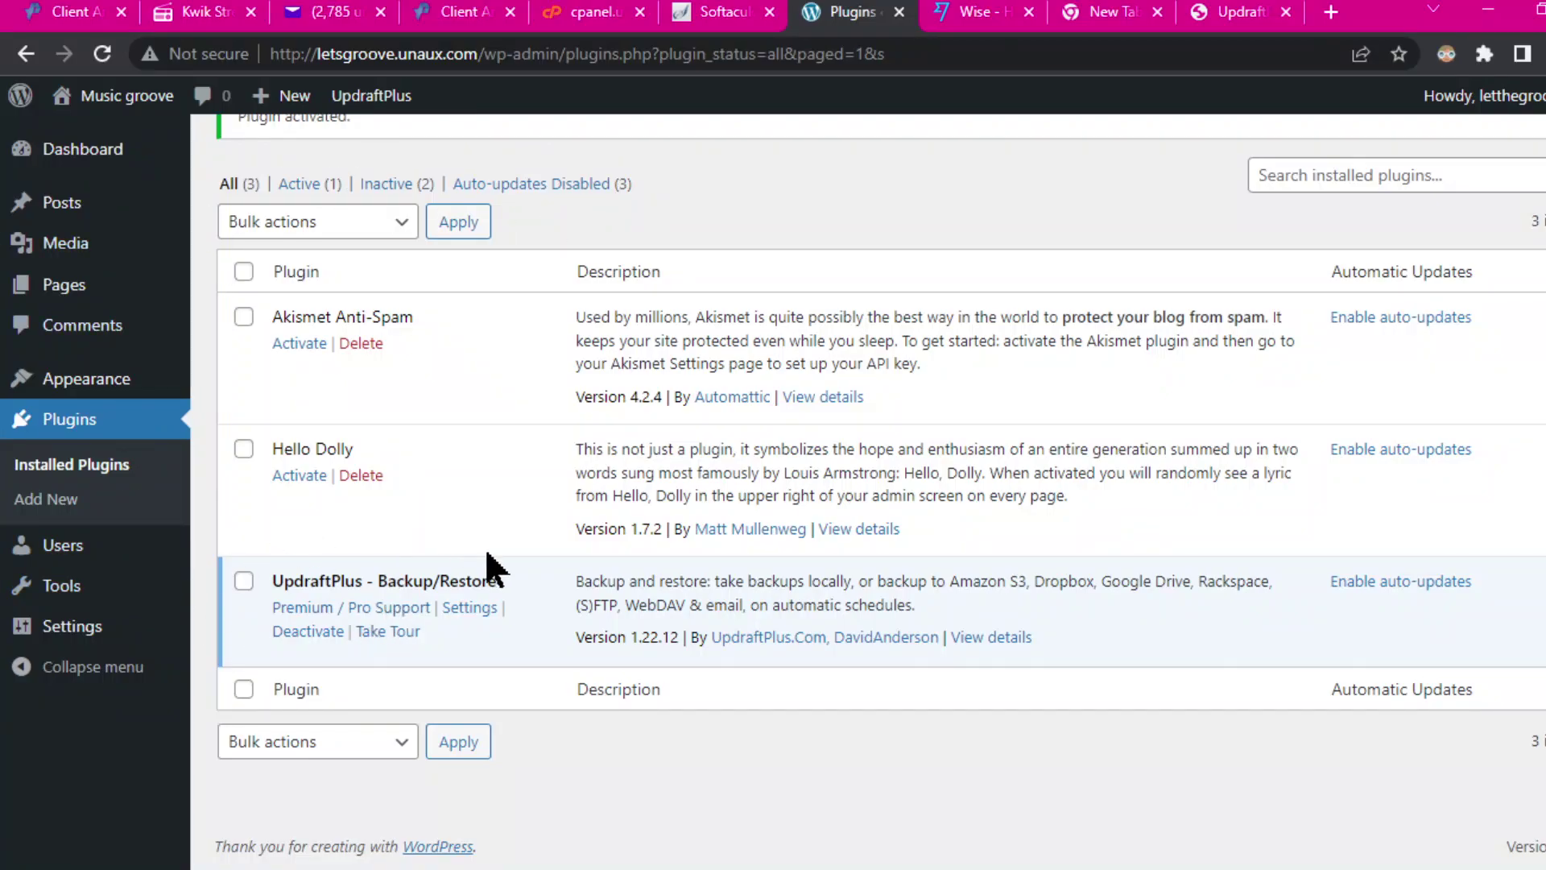
# Step: Open UpdraftPlus - Backup/Restore Settings from the Installed Plugins list on letsgroove.unaux.com
pyautogui.click(470, 606)
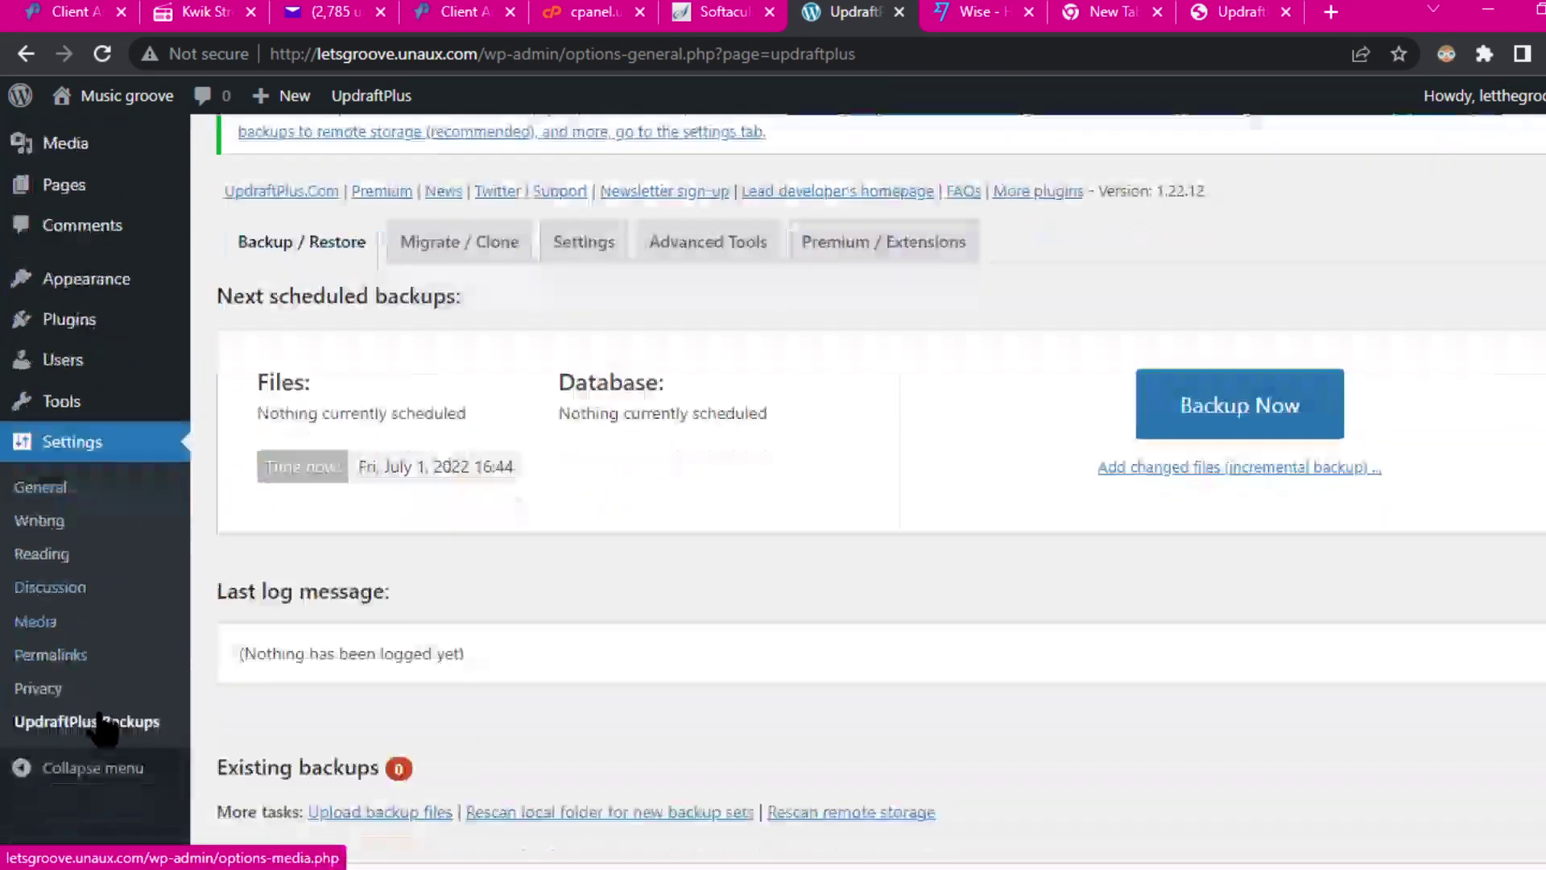
pyautogui.scroll(-5, 97, 693)
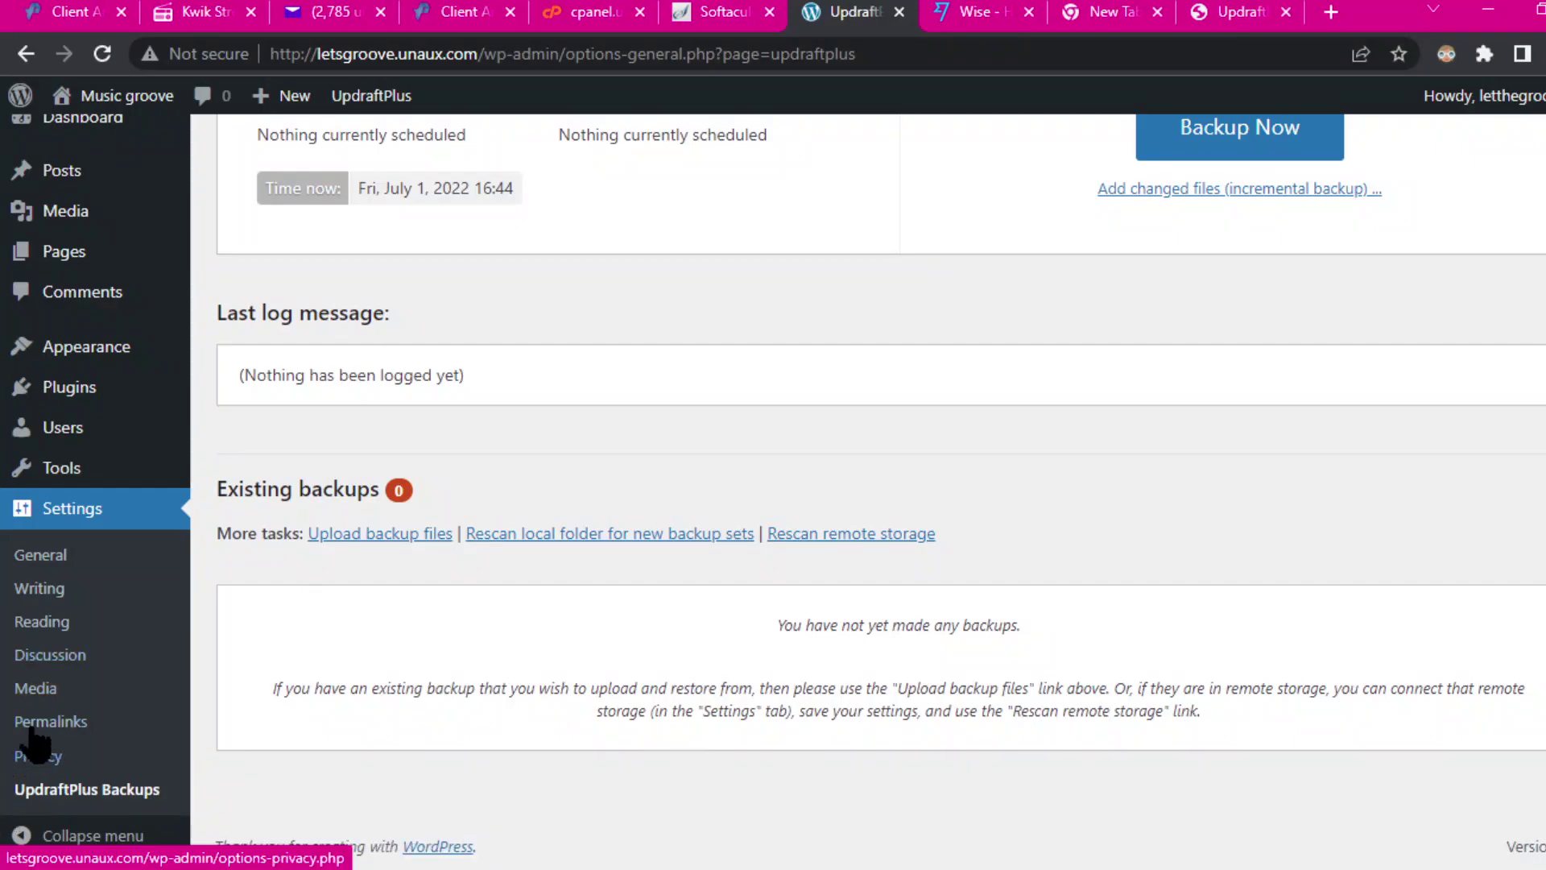
pyautogui.scroll(4, 925, 556)
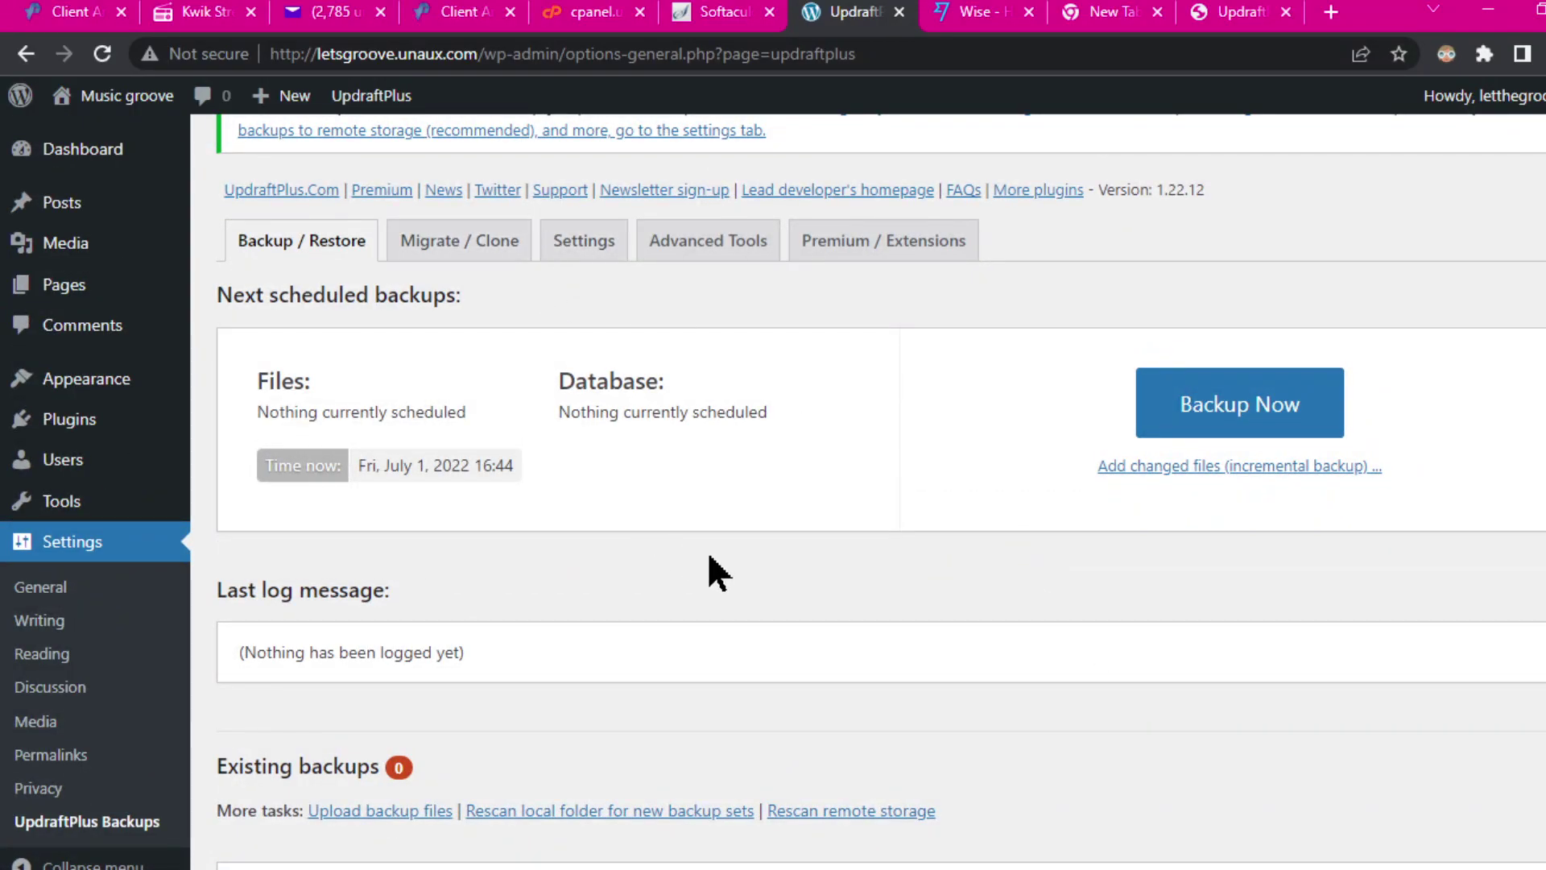
pyautogui.scroll(-3, 707, 556)
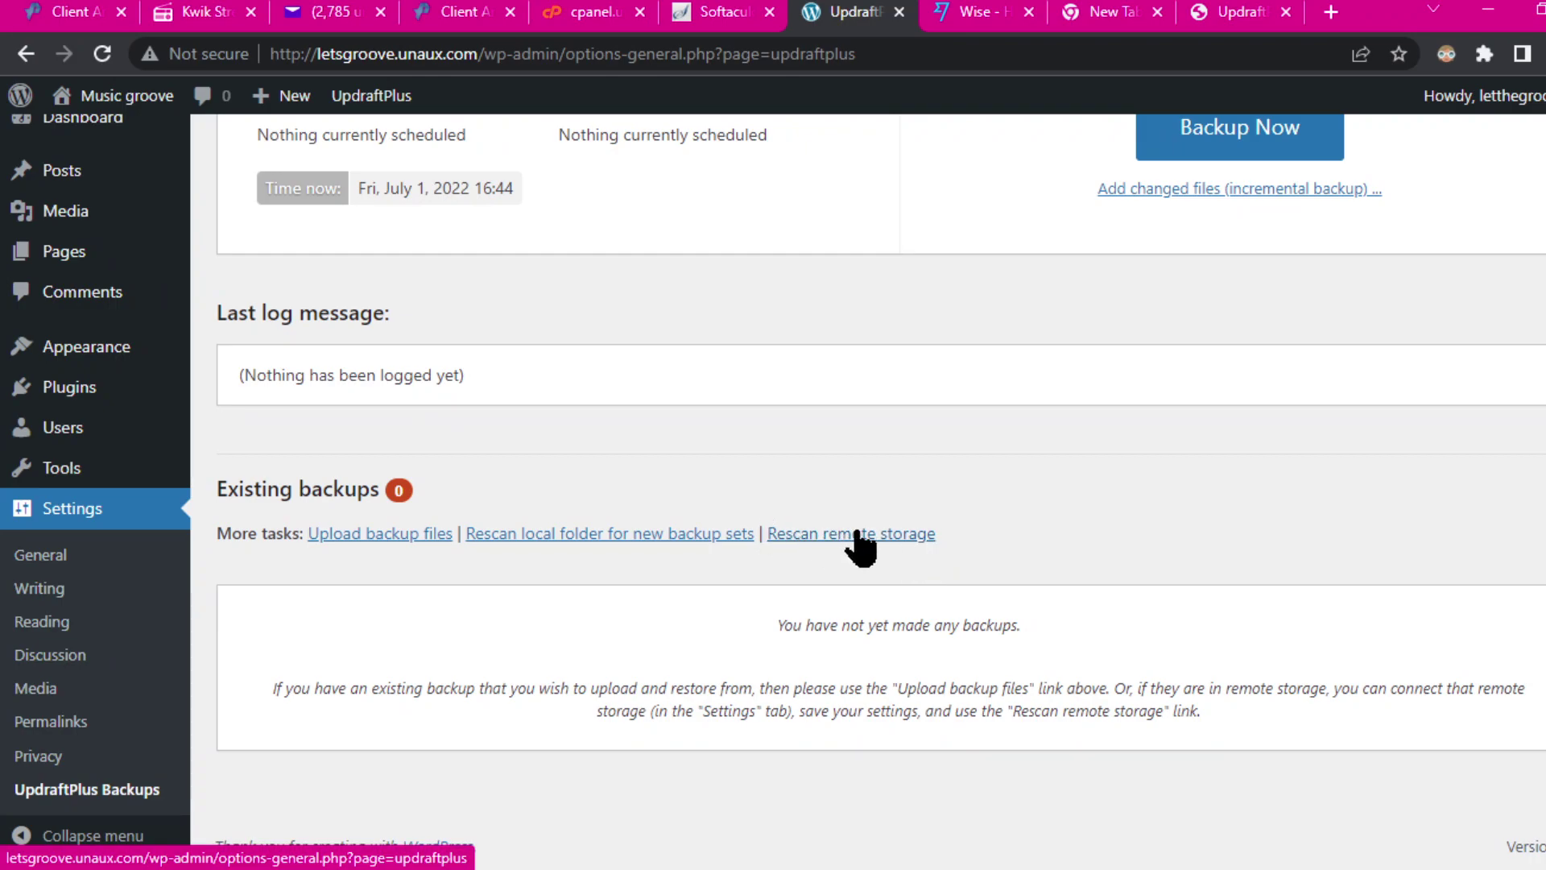
pyautogui.click(809, 537)
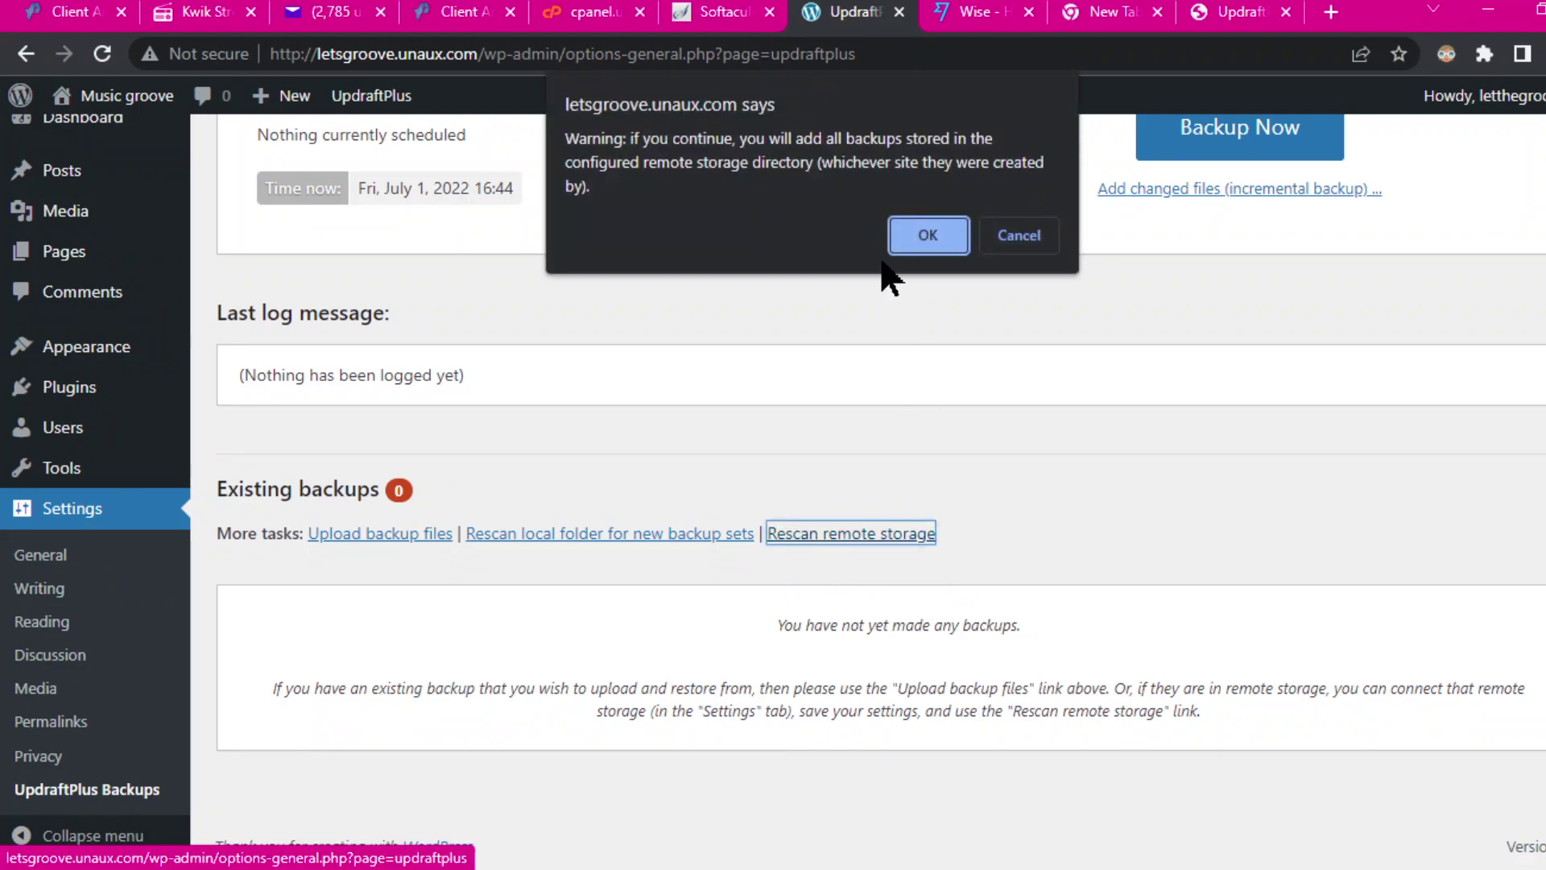
pyautogui.click(922, 238)
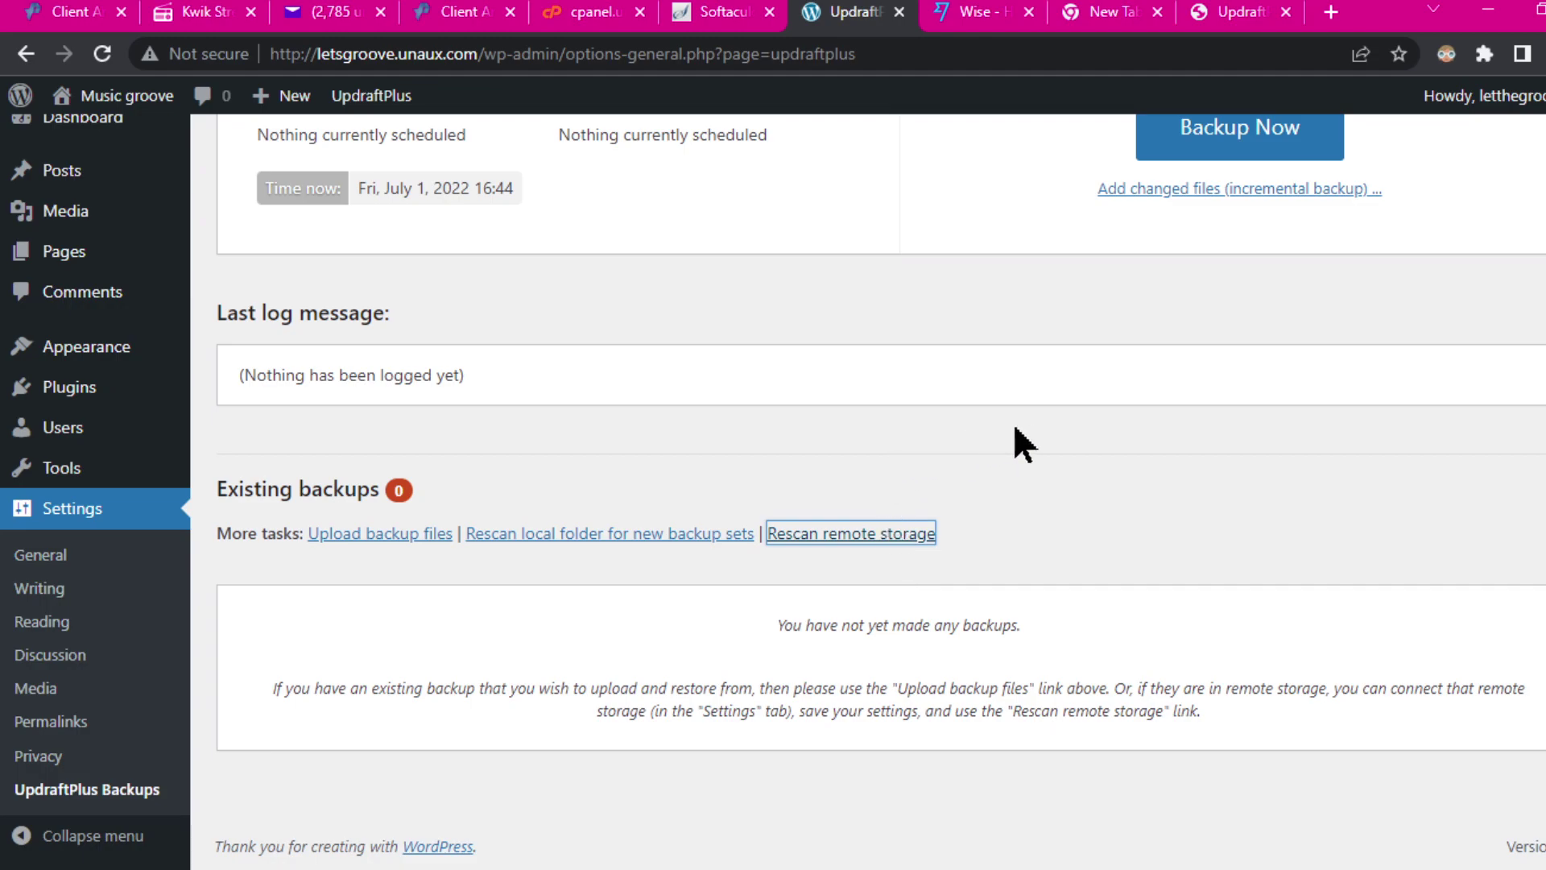
pyautogui.scroll(5, 1013, 428)
pyautogui.scroll(-3, 878, 508)
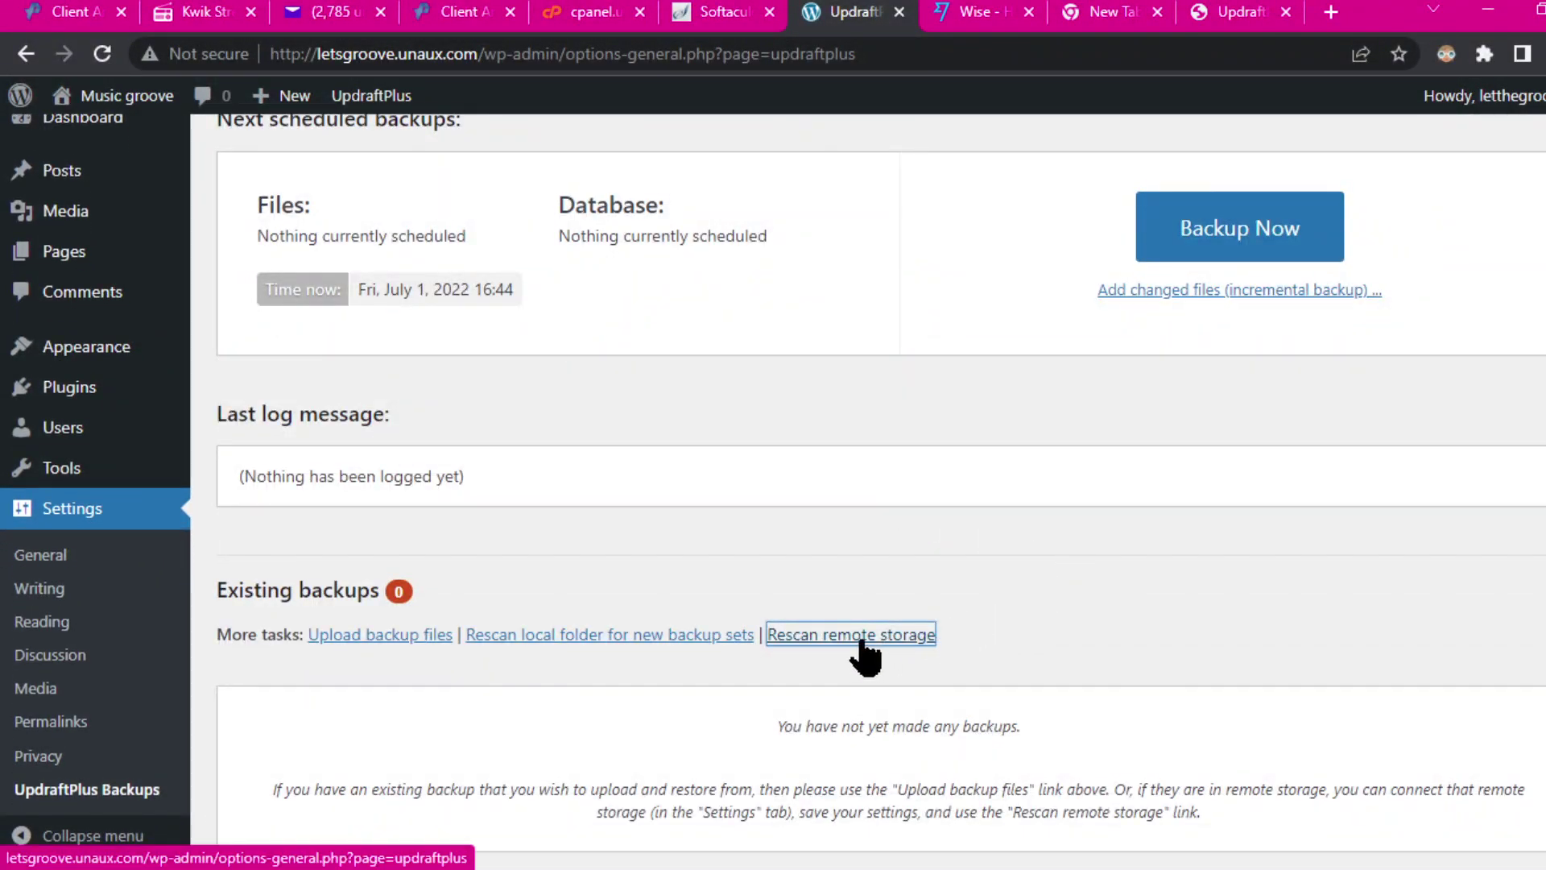
pyautogui.click(614, 637)
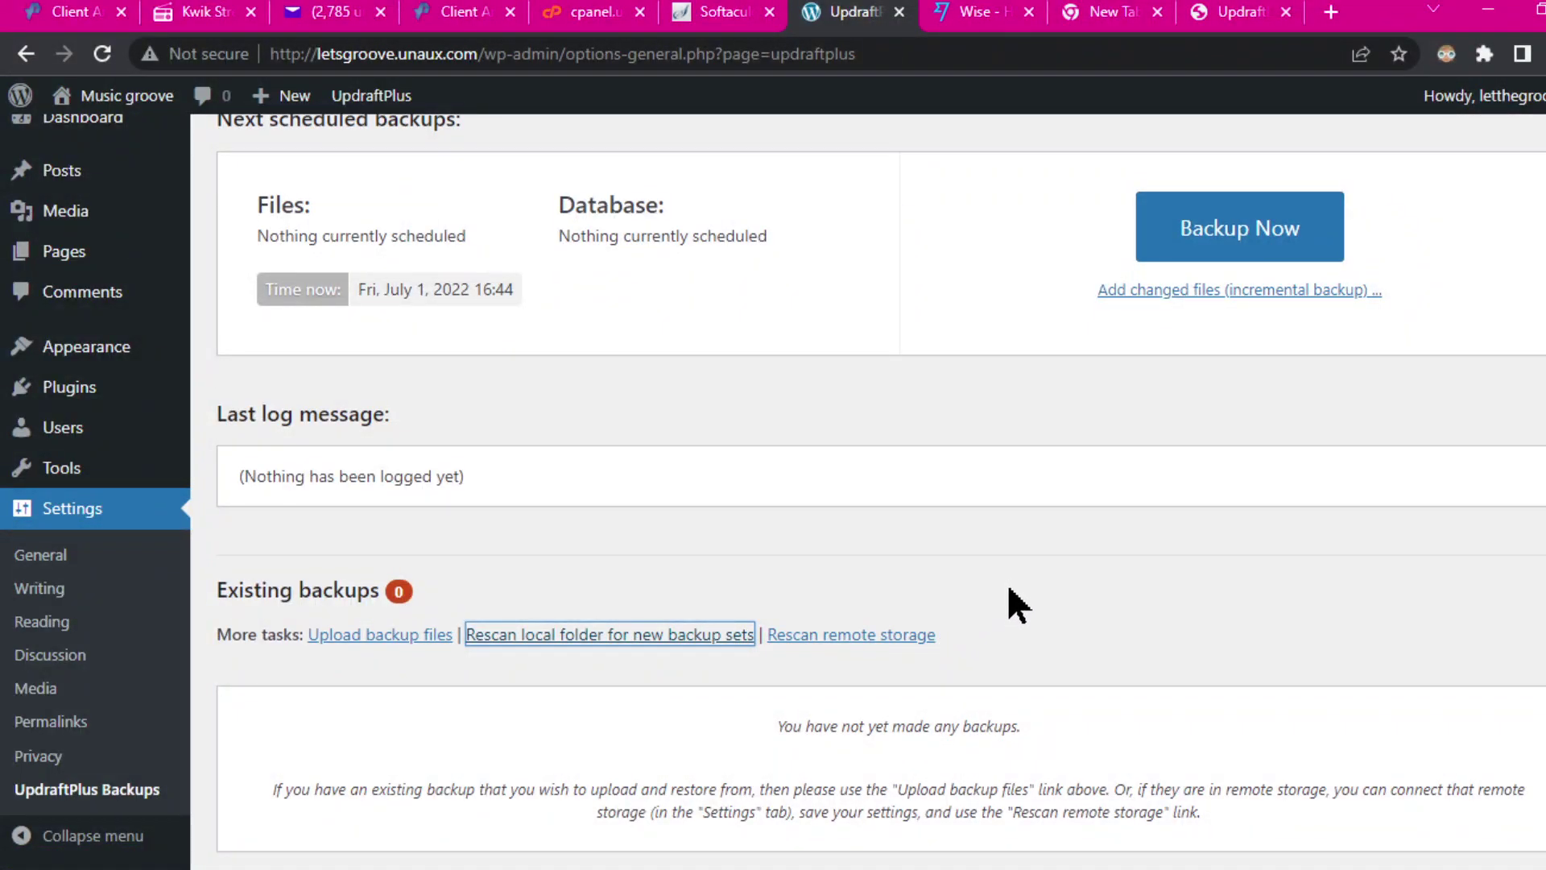
pyautogui.scroll(-1, 1017, 575)
pyautogui.click(874, 534)
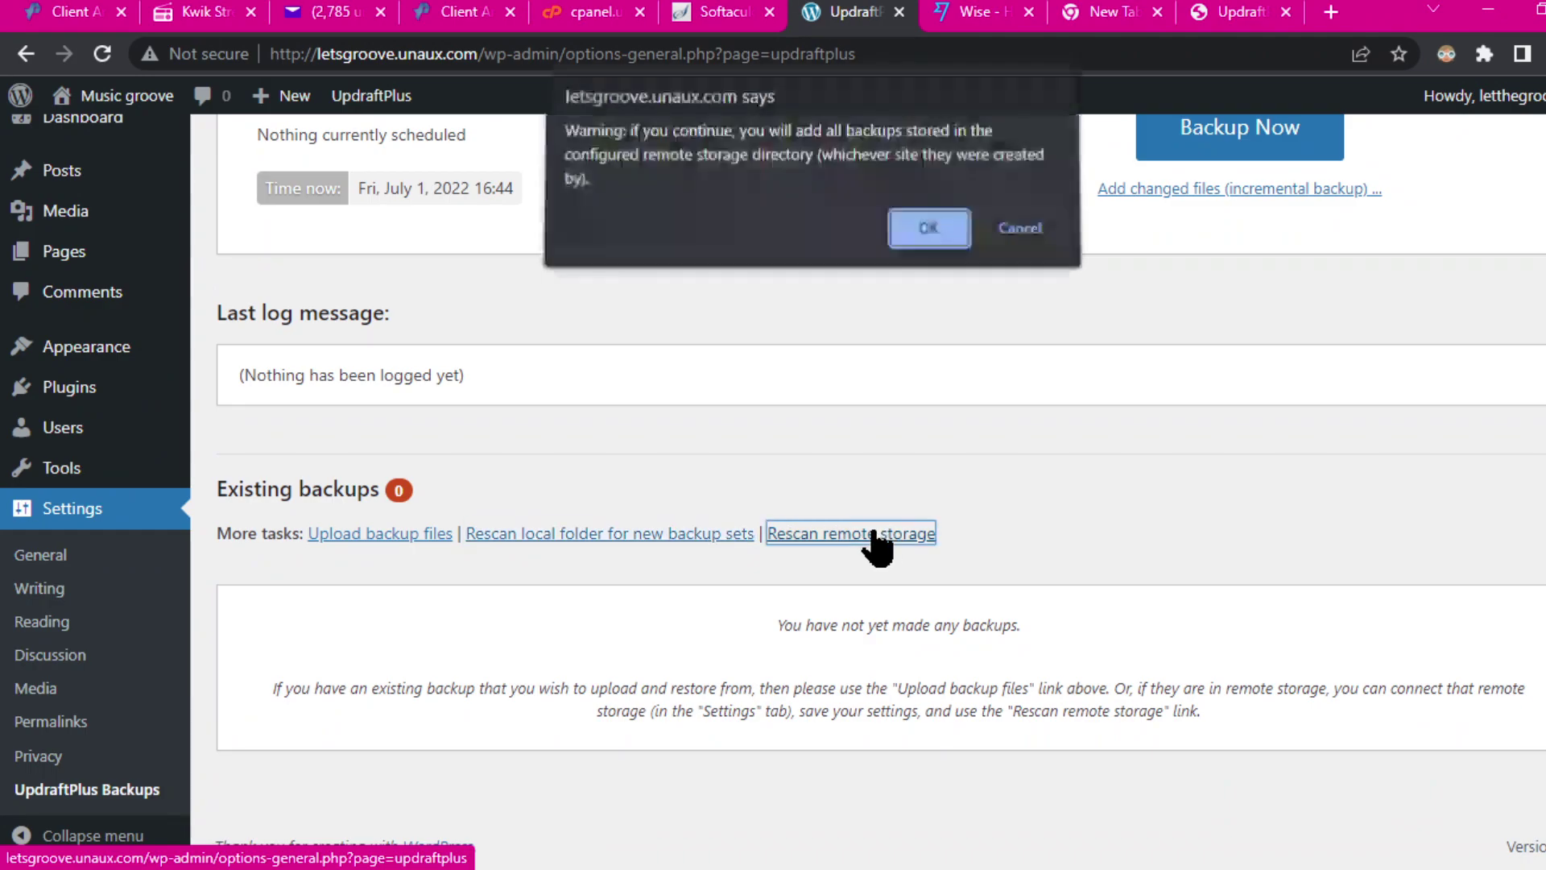
pyautogui.click(928, 229)
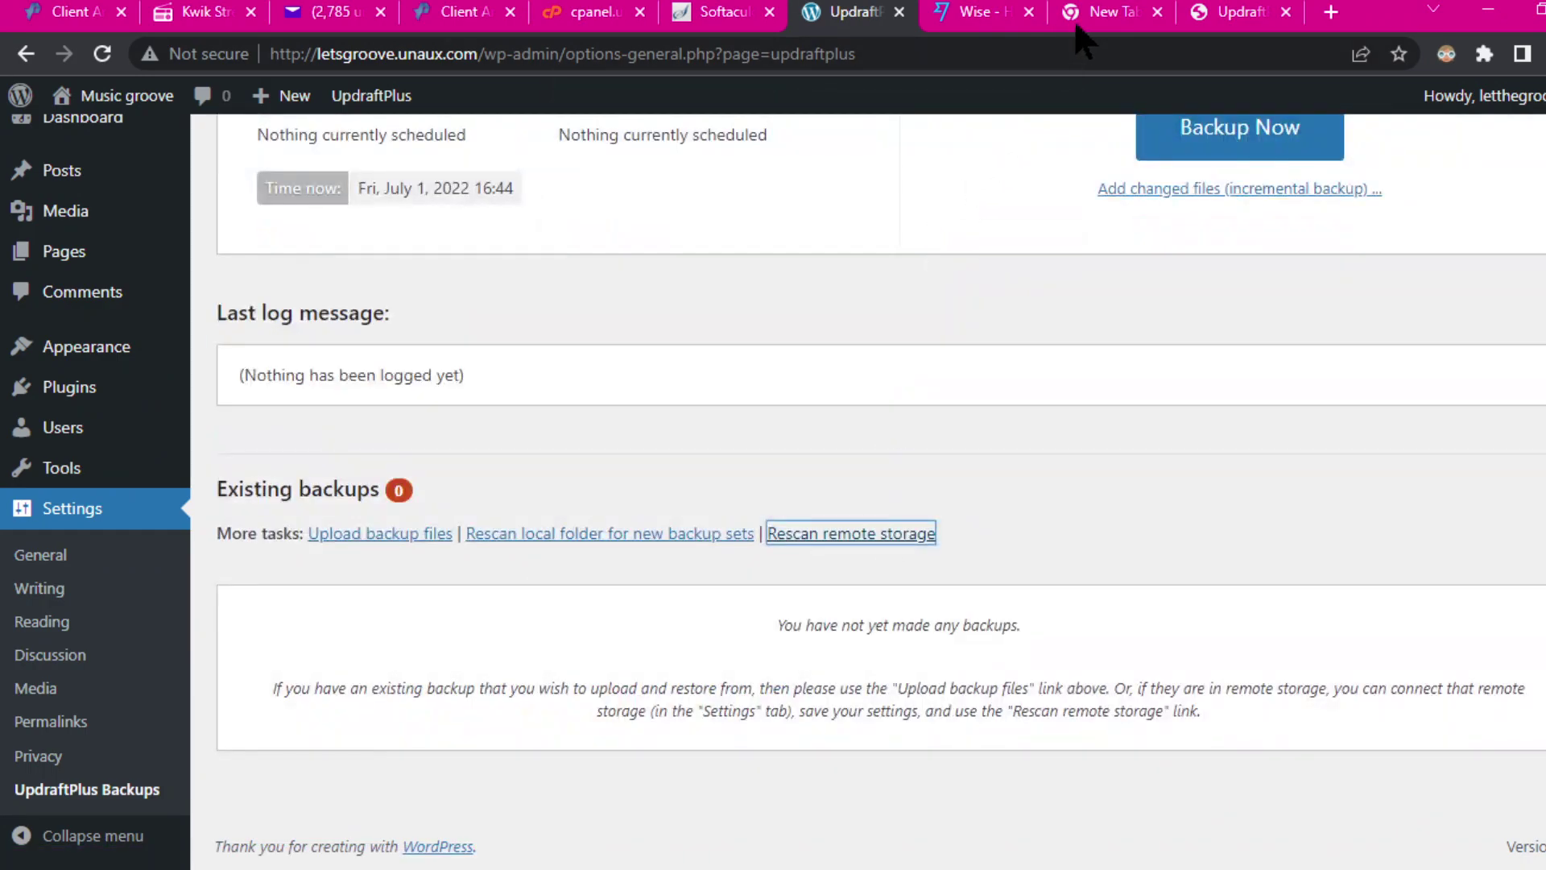
# Step: On the old site's UpdraftPlus page, select and delete the Jul 01 16:41 backup set
pyautogui.click(1252, 13)
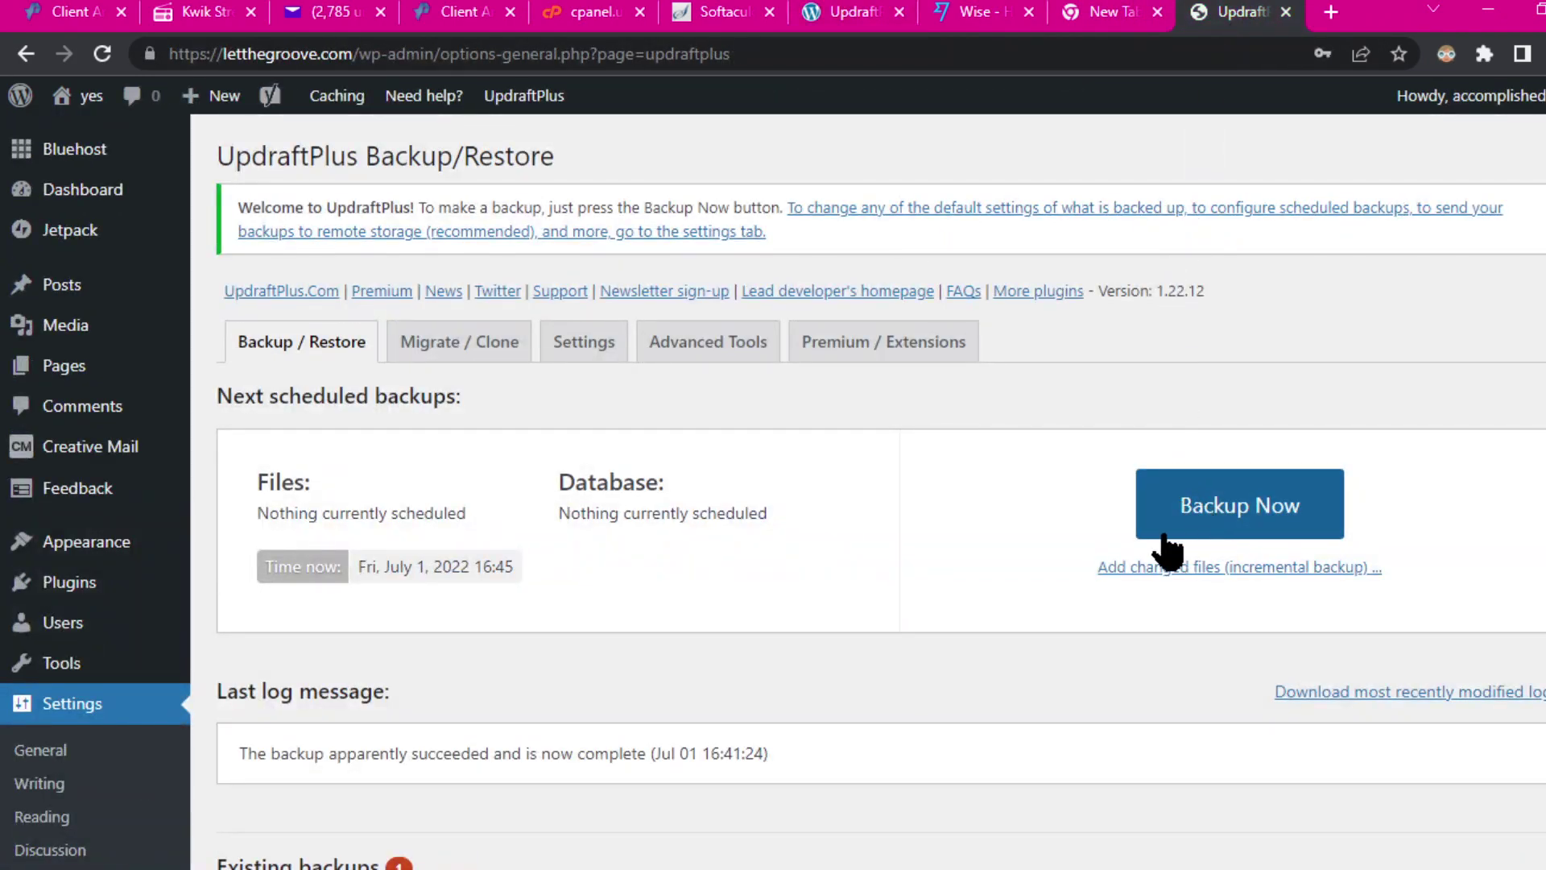
pyautogui.scroll(-3, 1054, 665)
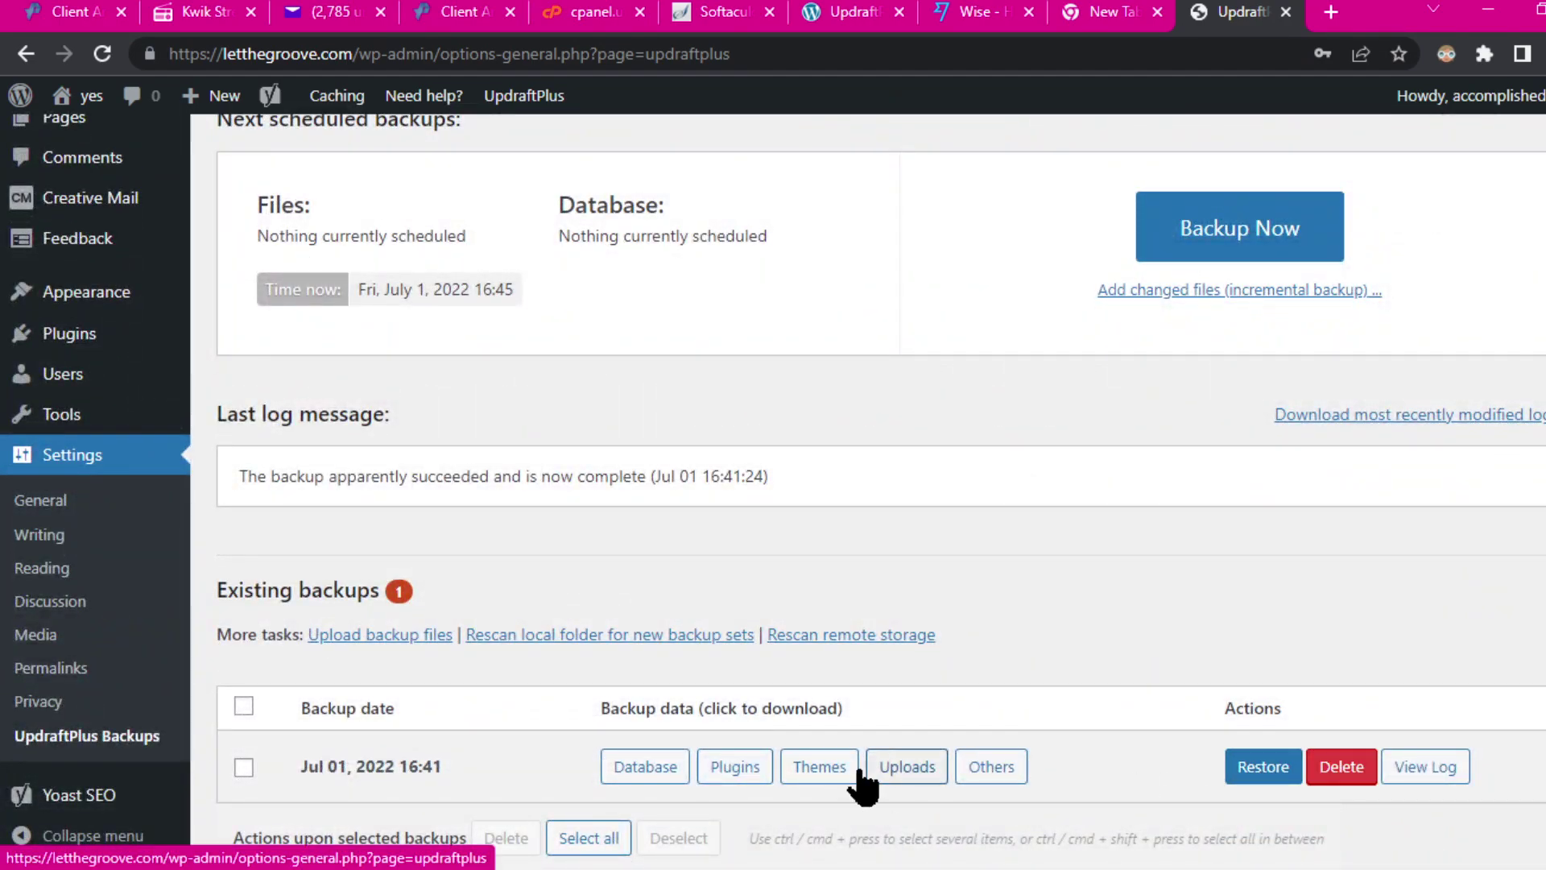
pyautogui.click(244, 767)
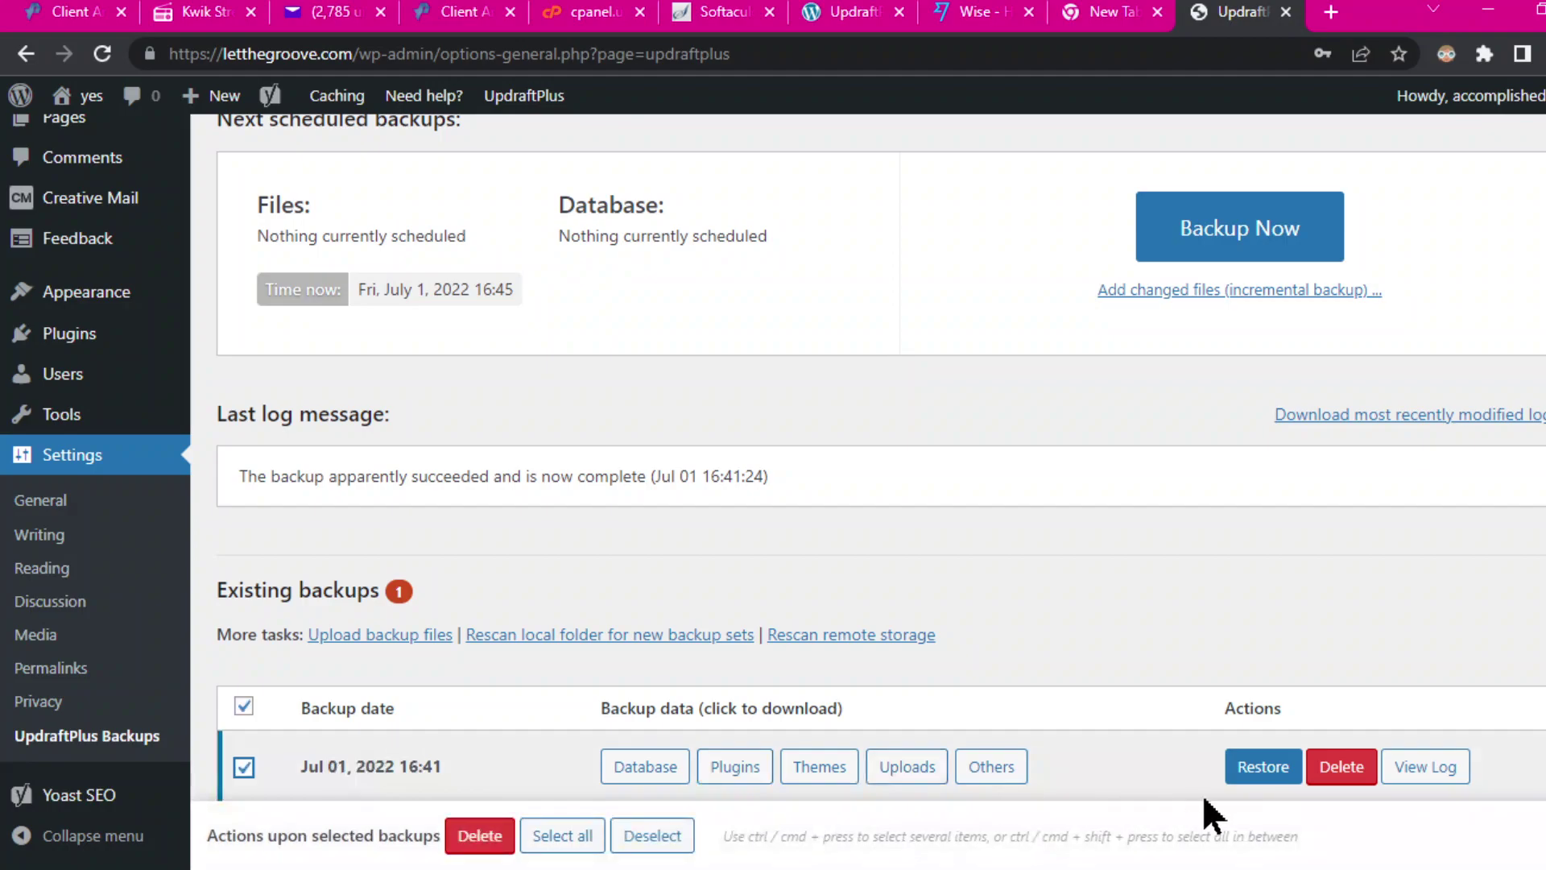
pyautogui.click(1344, 770)
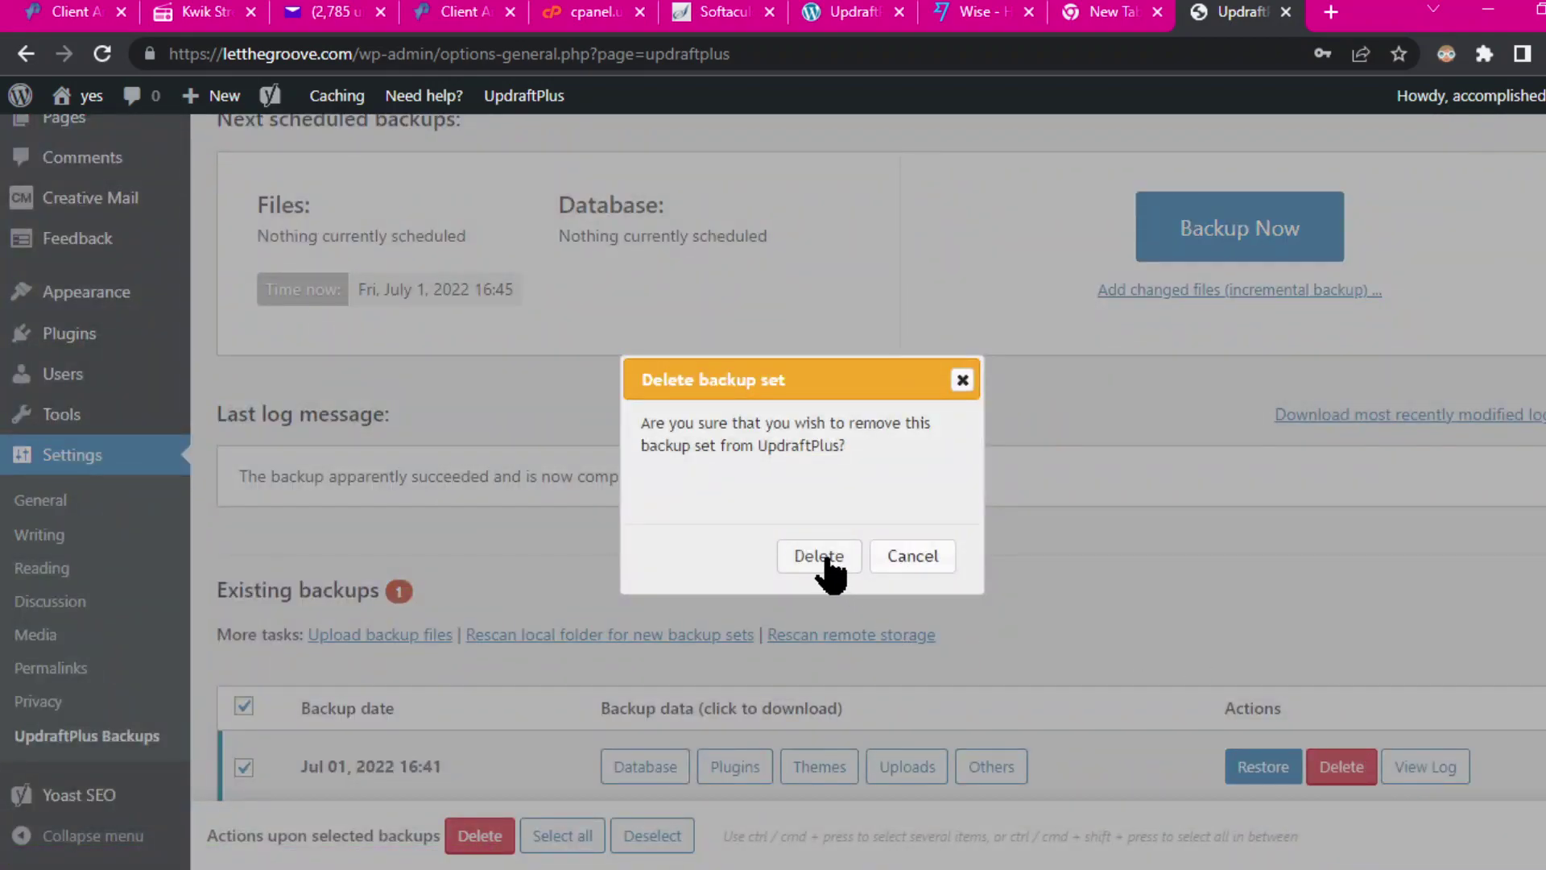
pyautogui.click(837, 572)
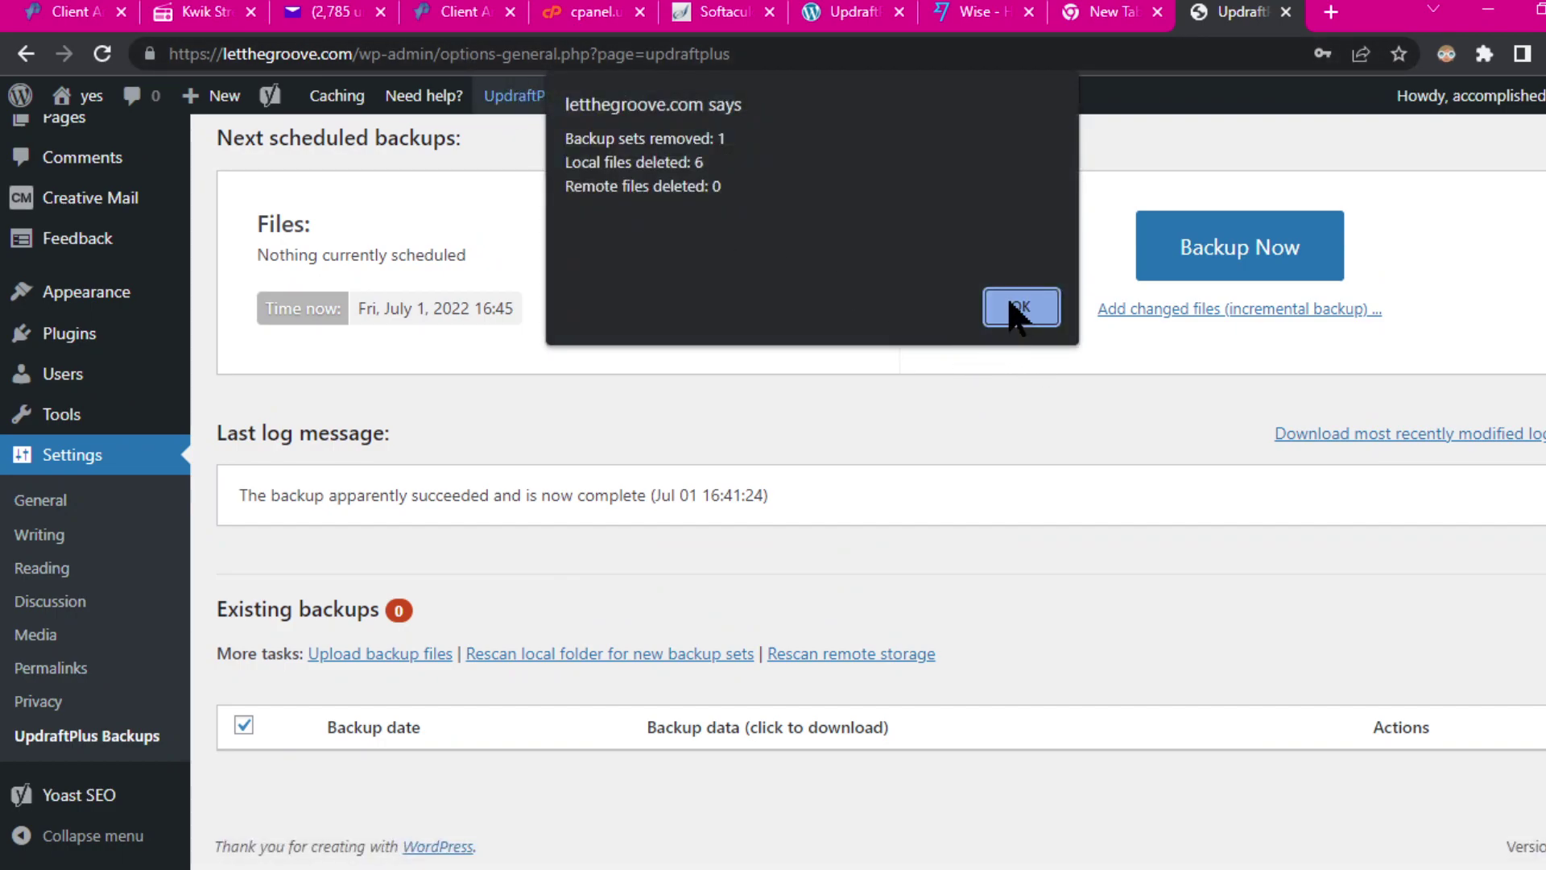
pyautogui.click(1019, 307)
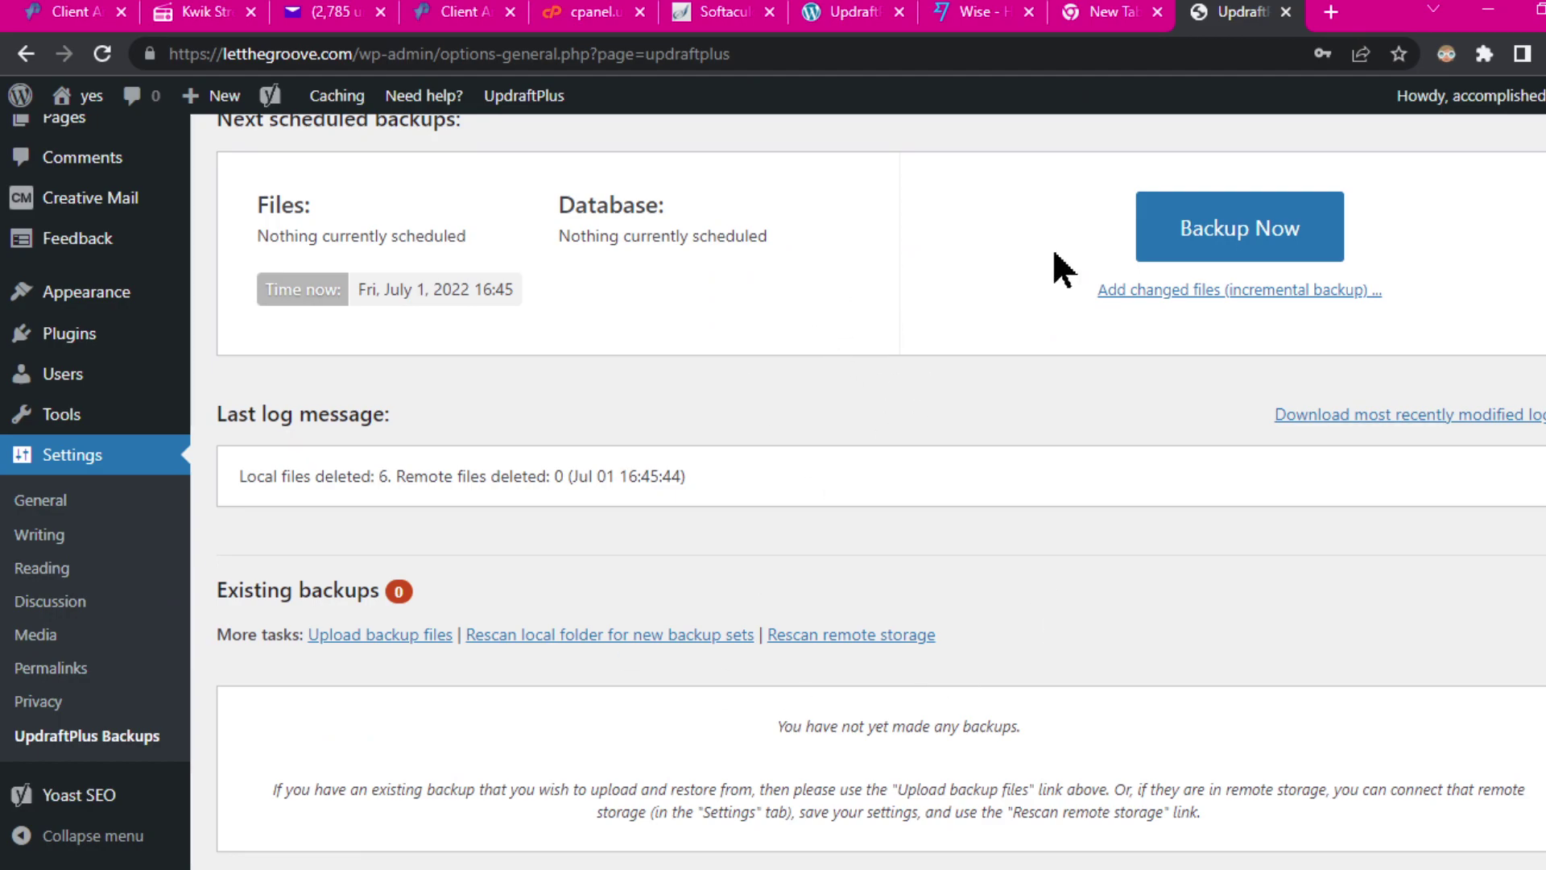
pyautogui.scroll(4, 1133, 389)
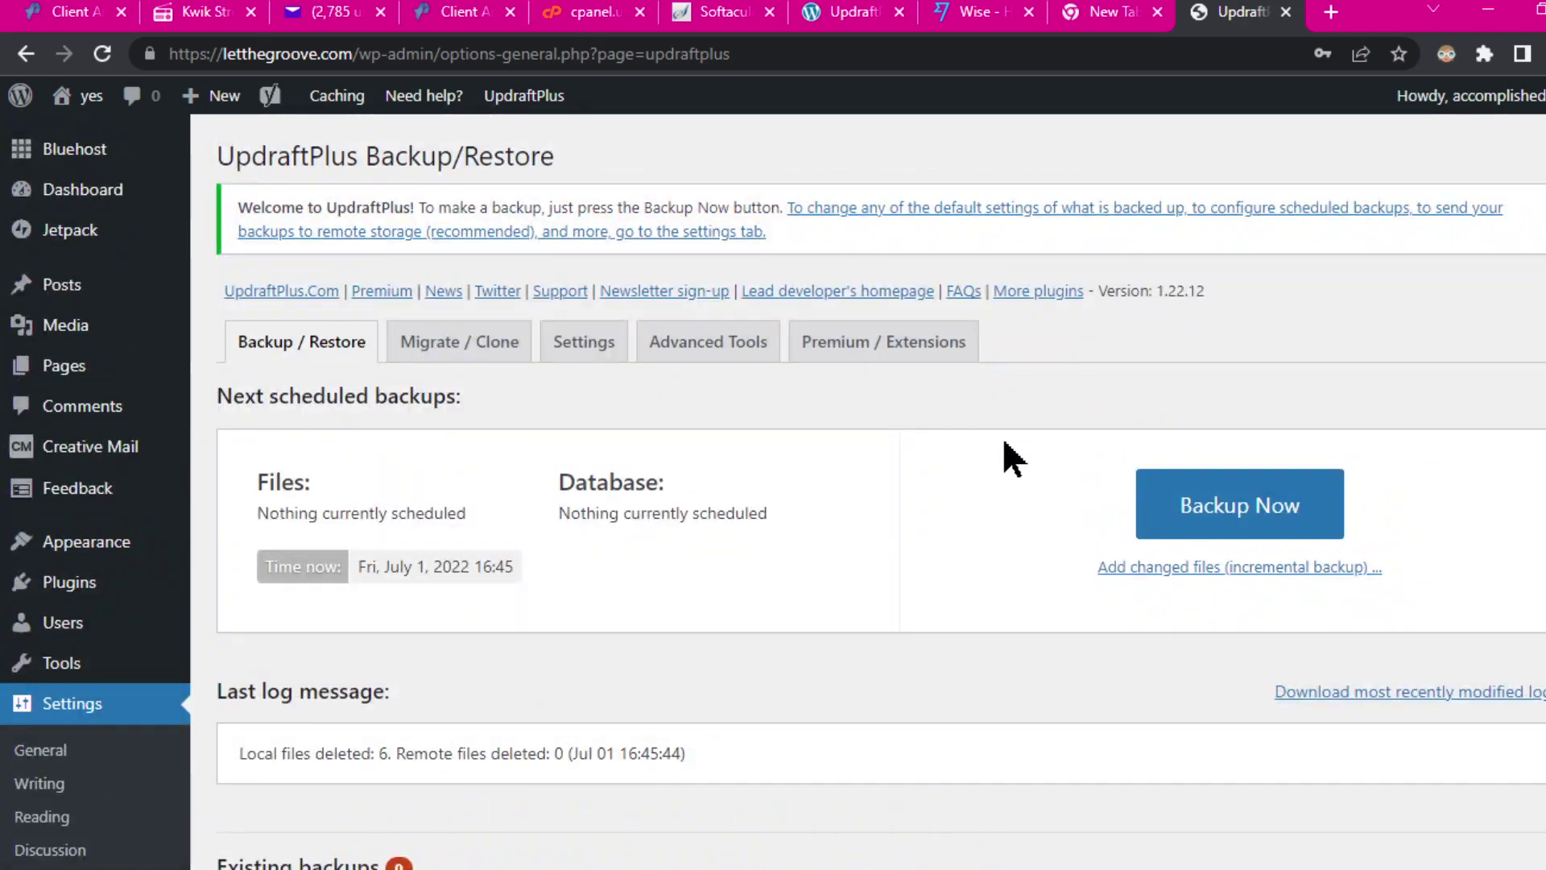
# Step: In UpdraftPlus Settings, pick Google Drive as remote storage and start Sign in with Google
pyautogui.click(586, 345)
pyautogui.scroll(-3, 721, 681)
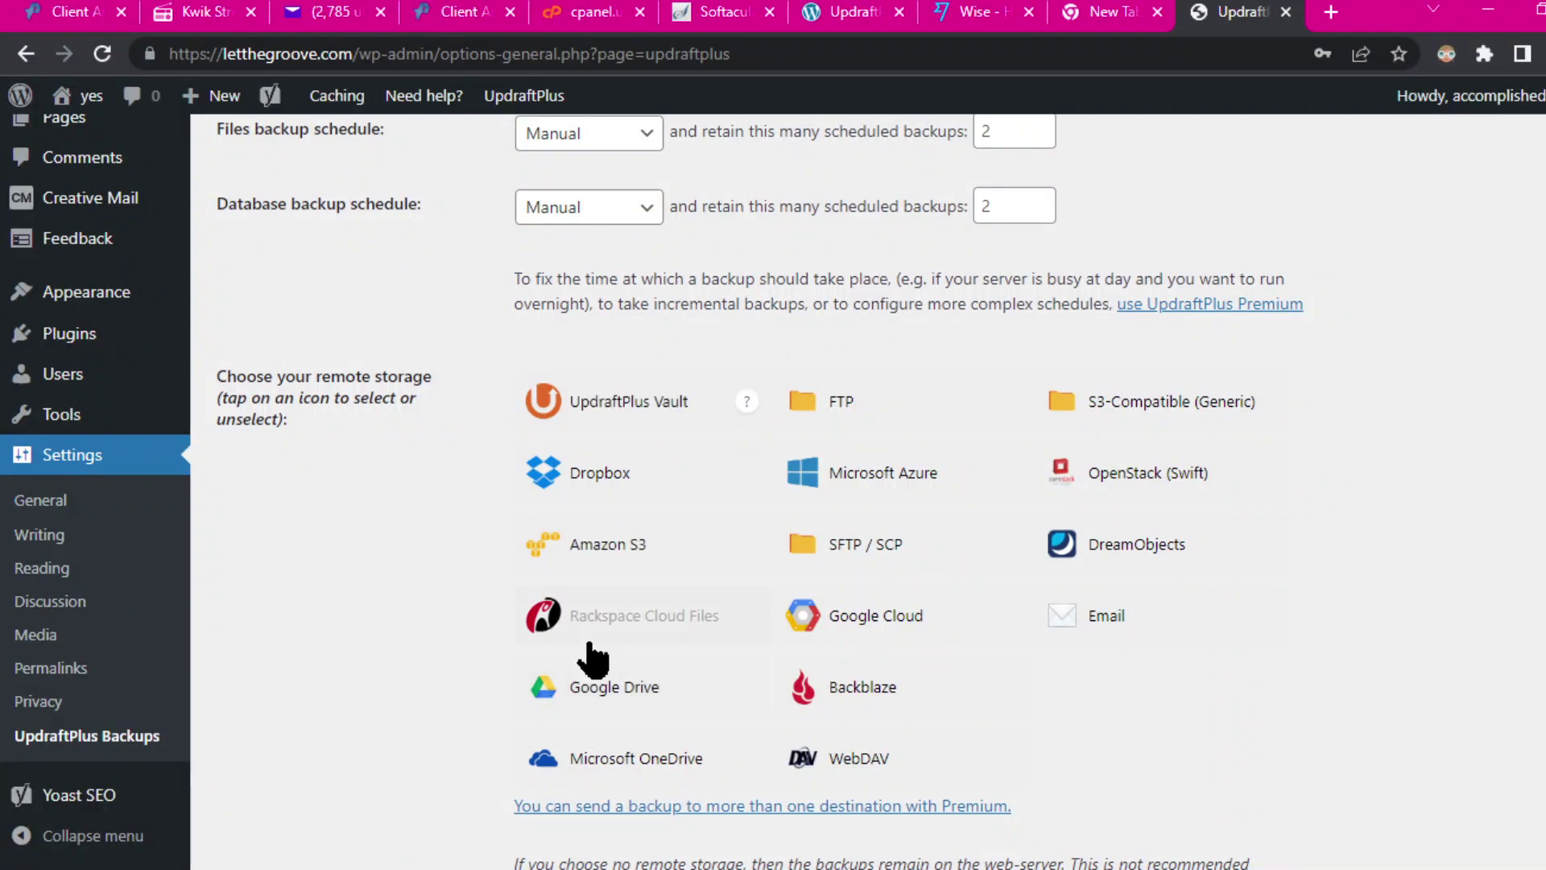
pyautogui.click(592, 693)
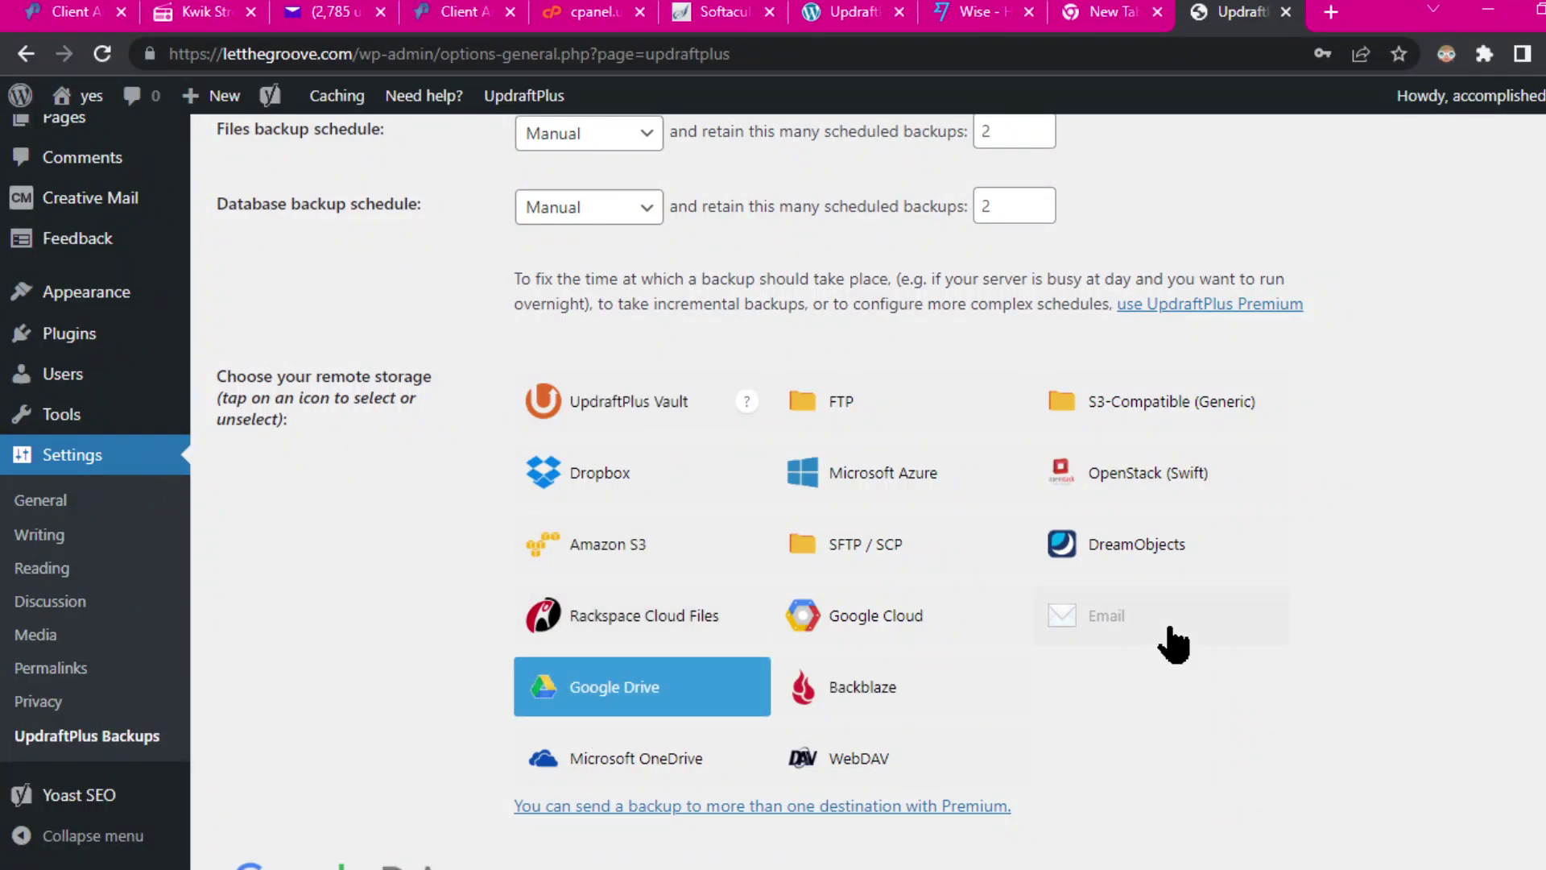
pyautogui.scroll(-3, 1322, 570)
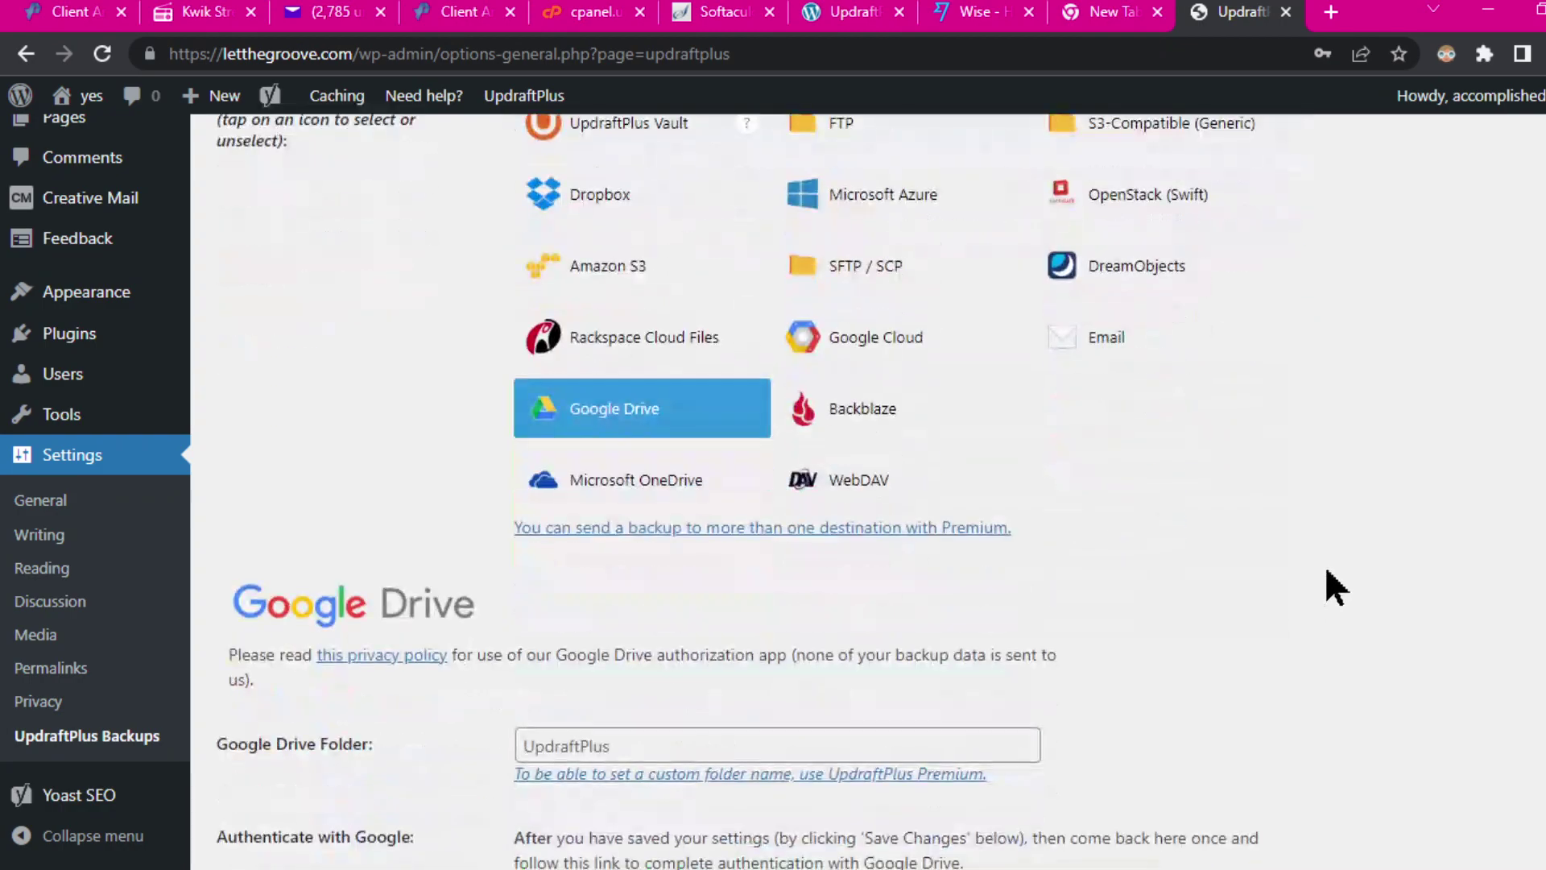
pyautogui.scroll(-3, 1322, 570)
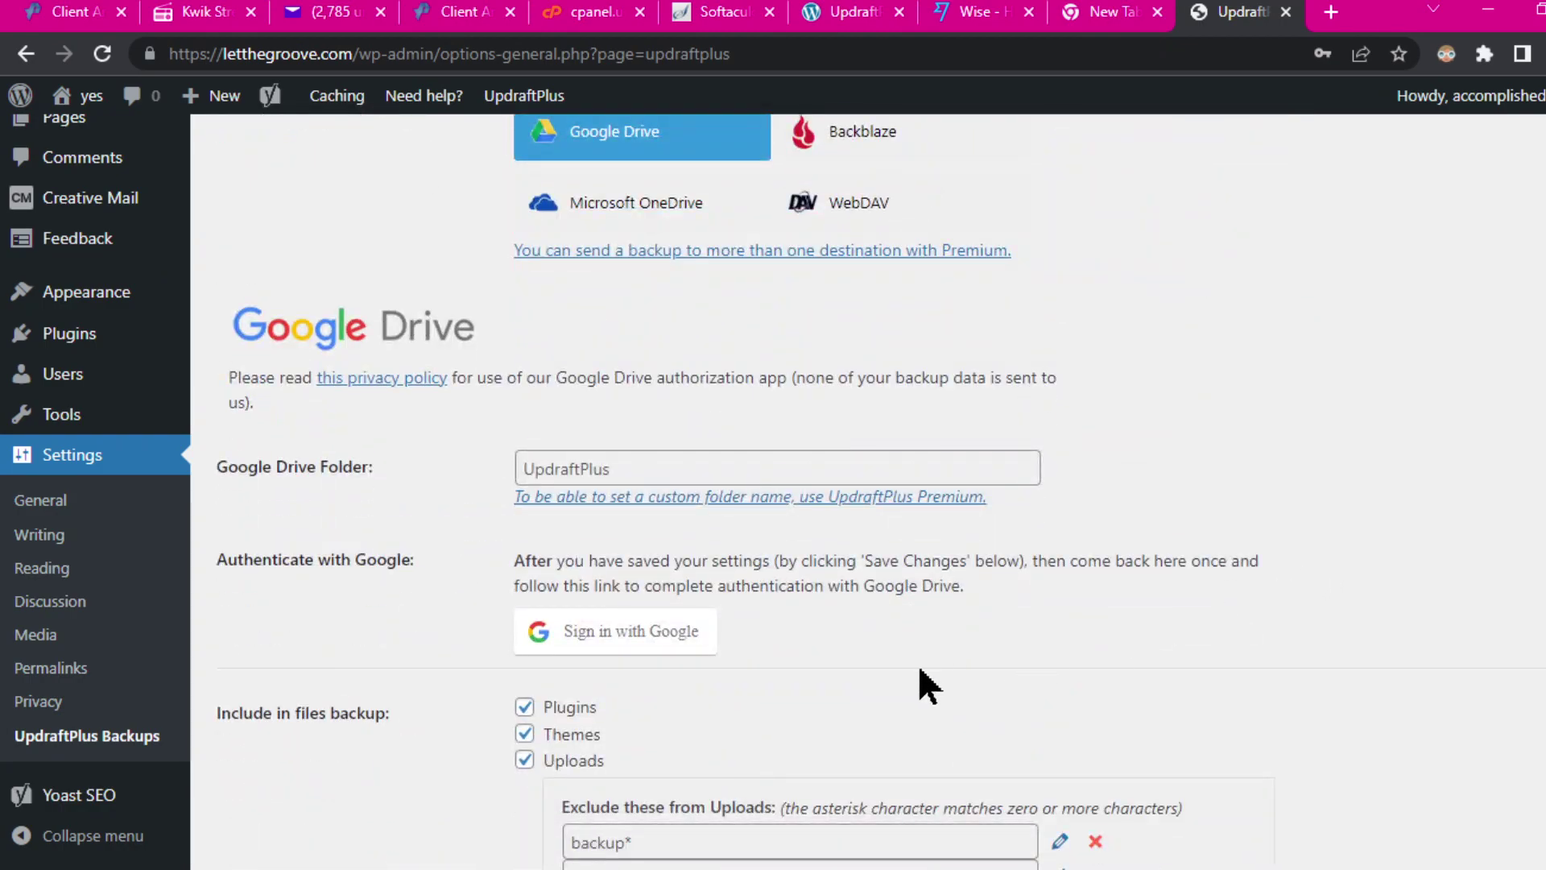
pyautogui.click(588, 634)
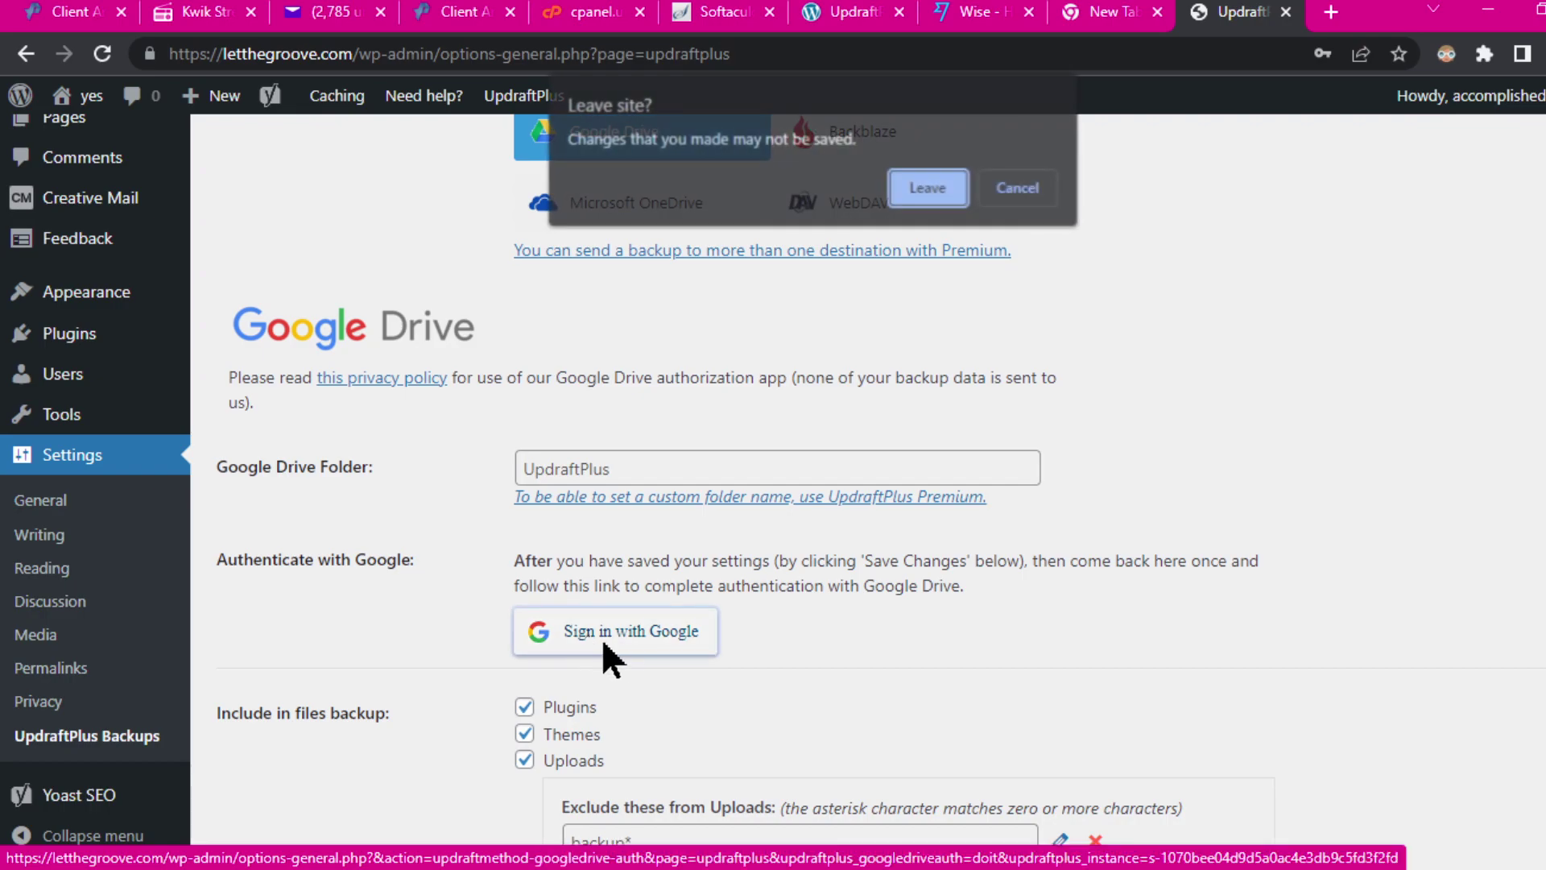
pyautogui.click(928, 190)
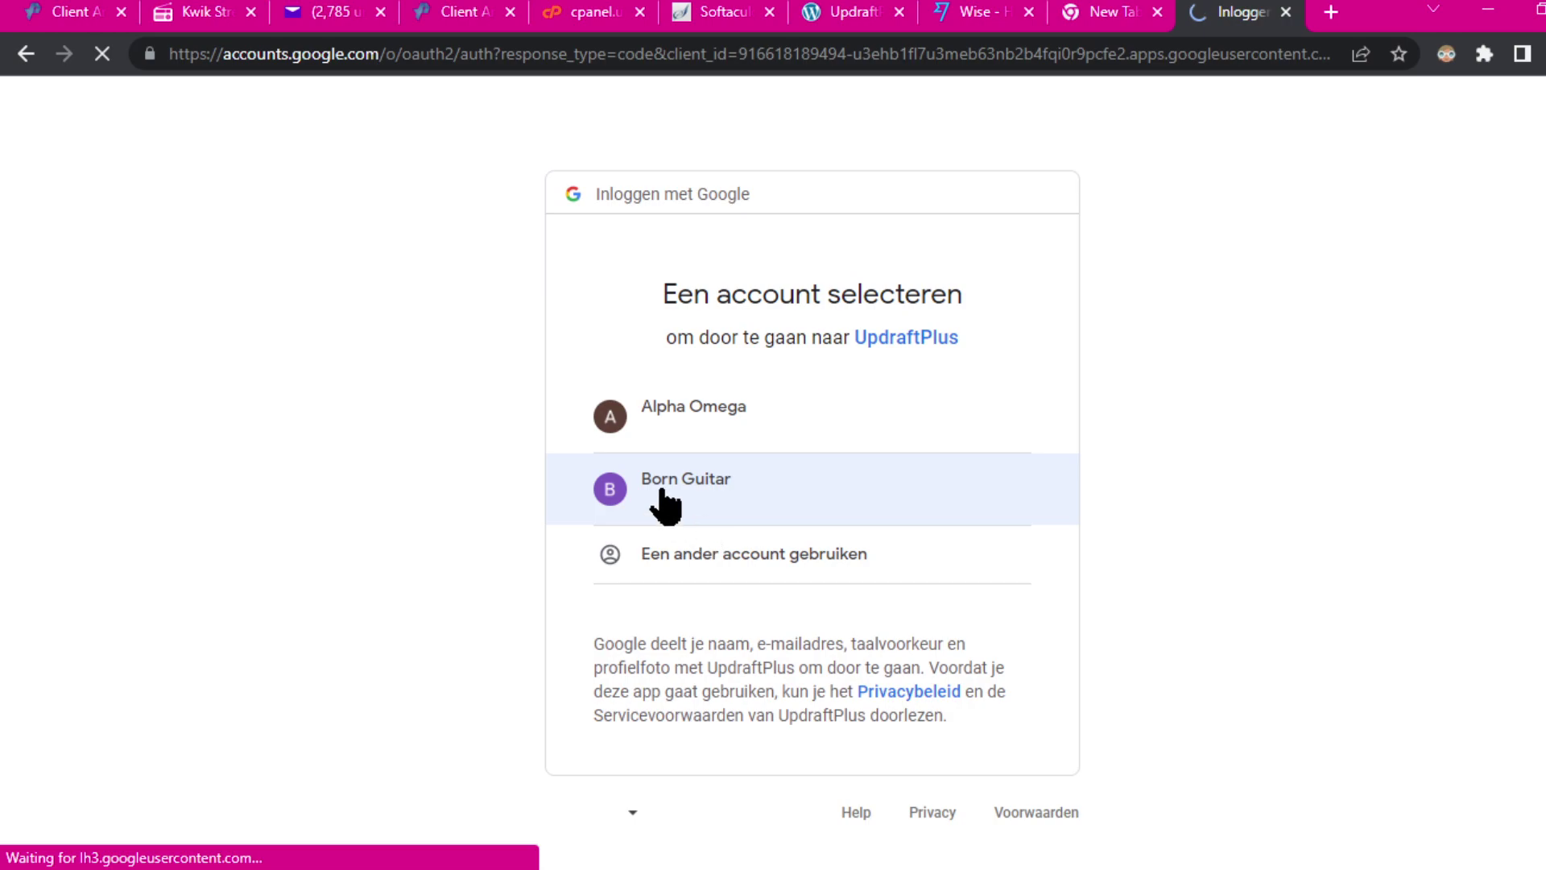
# Step: Choose the Google account and Allow UpdraftPlus access to its Google Drive
pyautogui.click(729, 487)
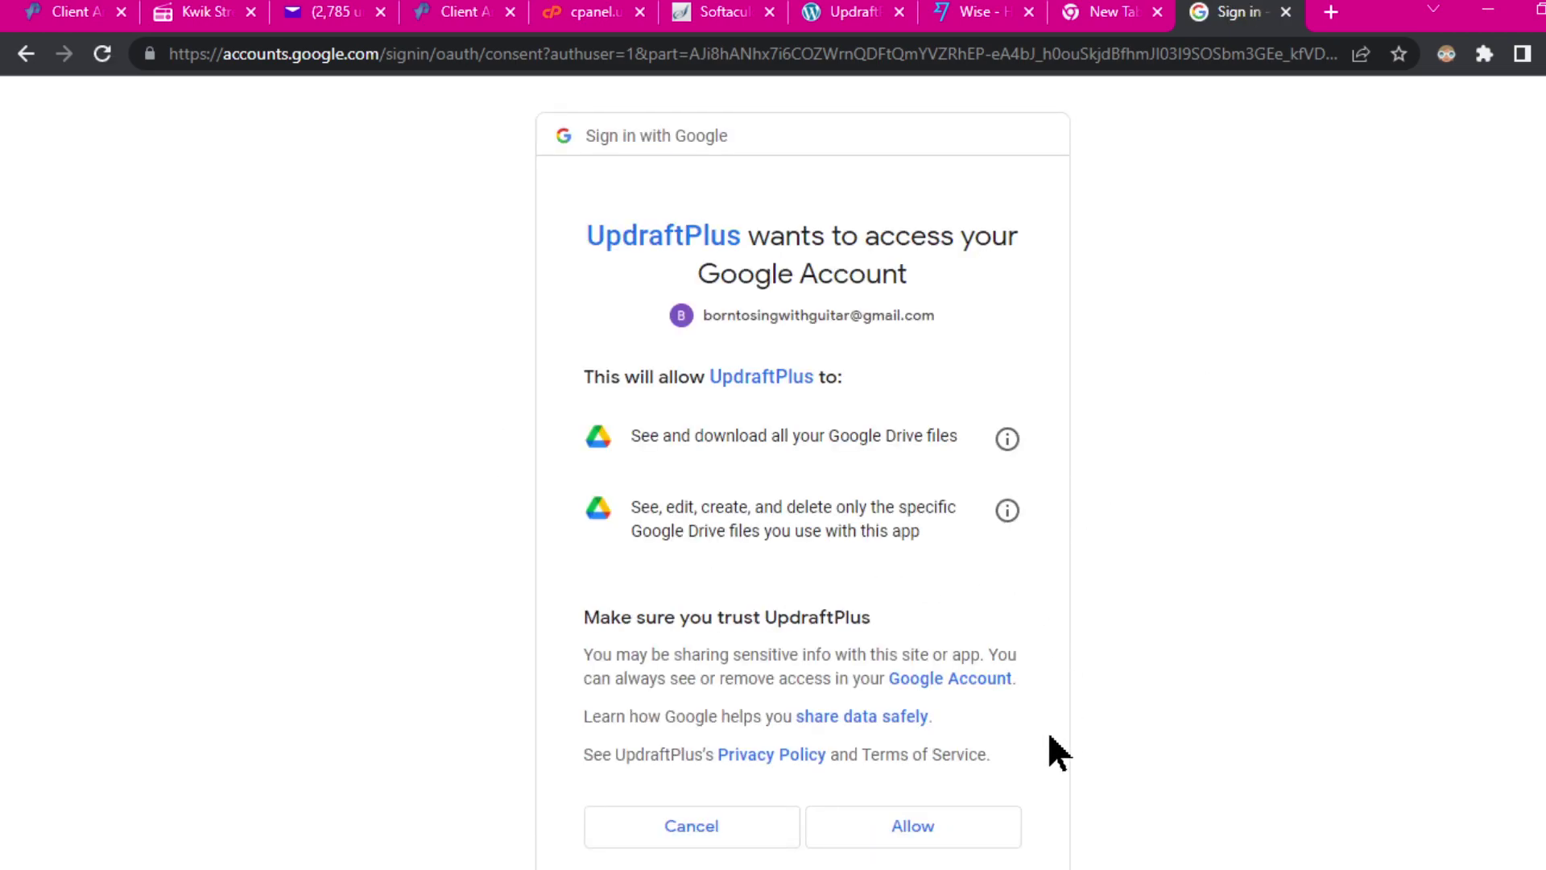
pyautogui.click(916, 836)
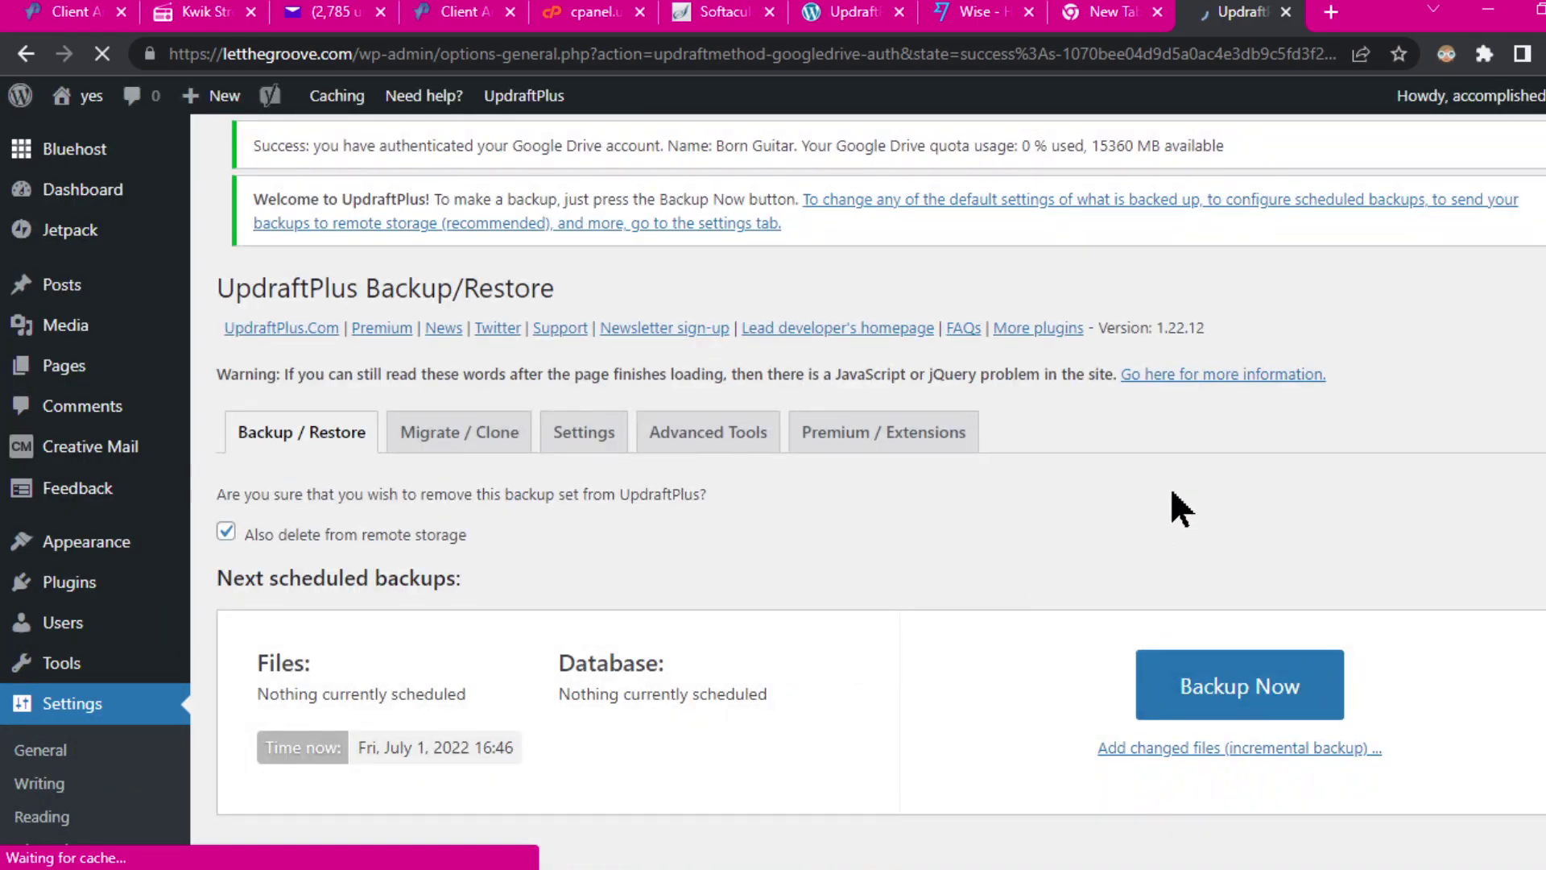
# Step: Review the UpdraftPlus settings: files and database schedules both Manual, each retaining 2 backups
pyautogui.scroll(-3, 1065, 520)
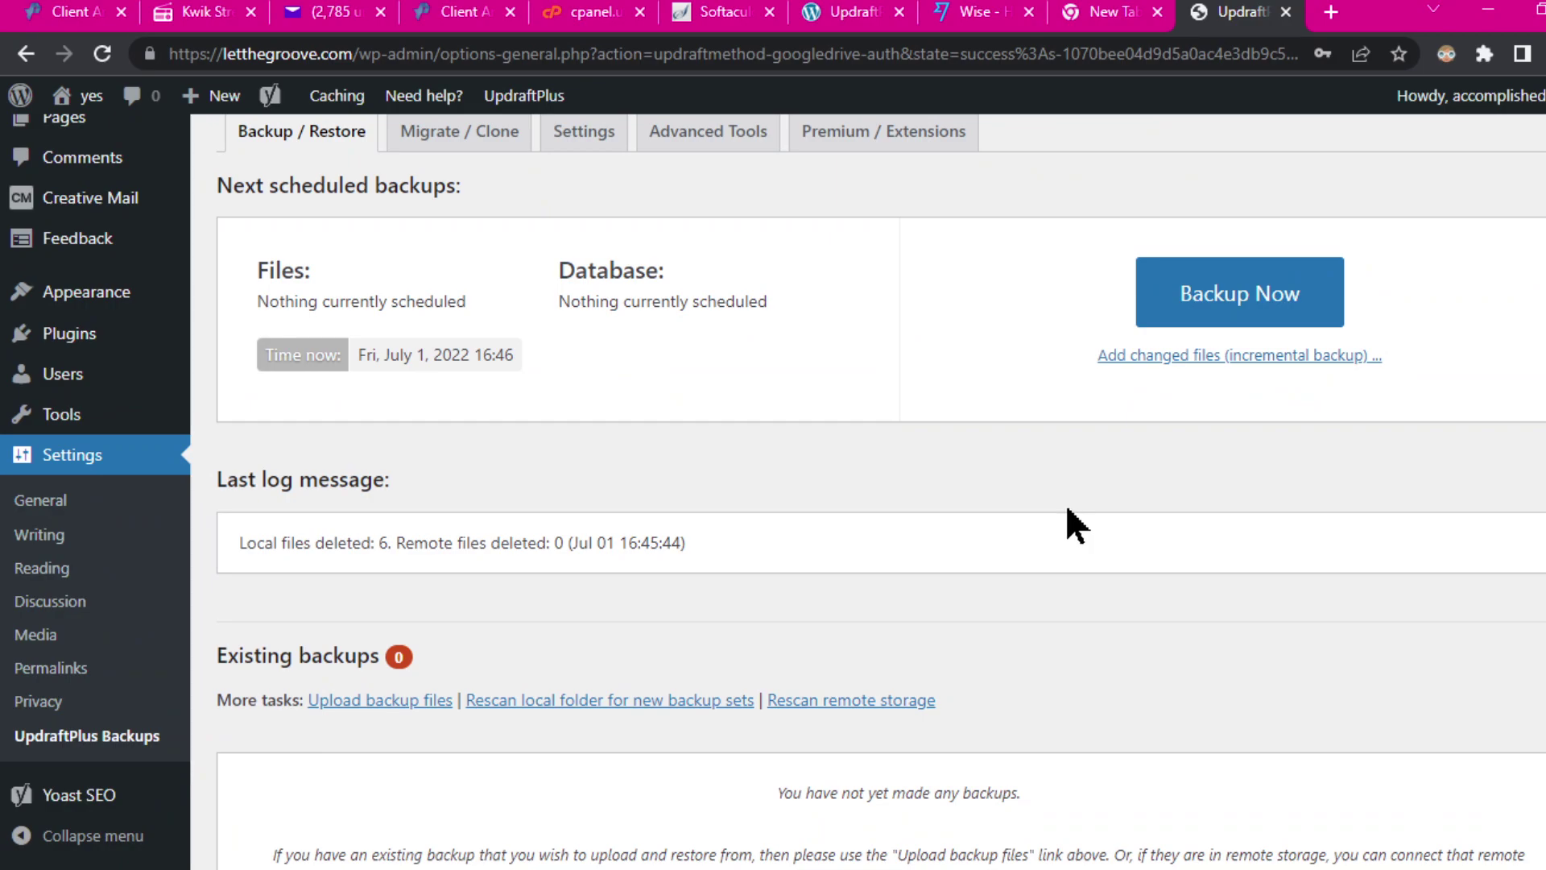
pyautogui.scroll(-2, 1068, 509)
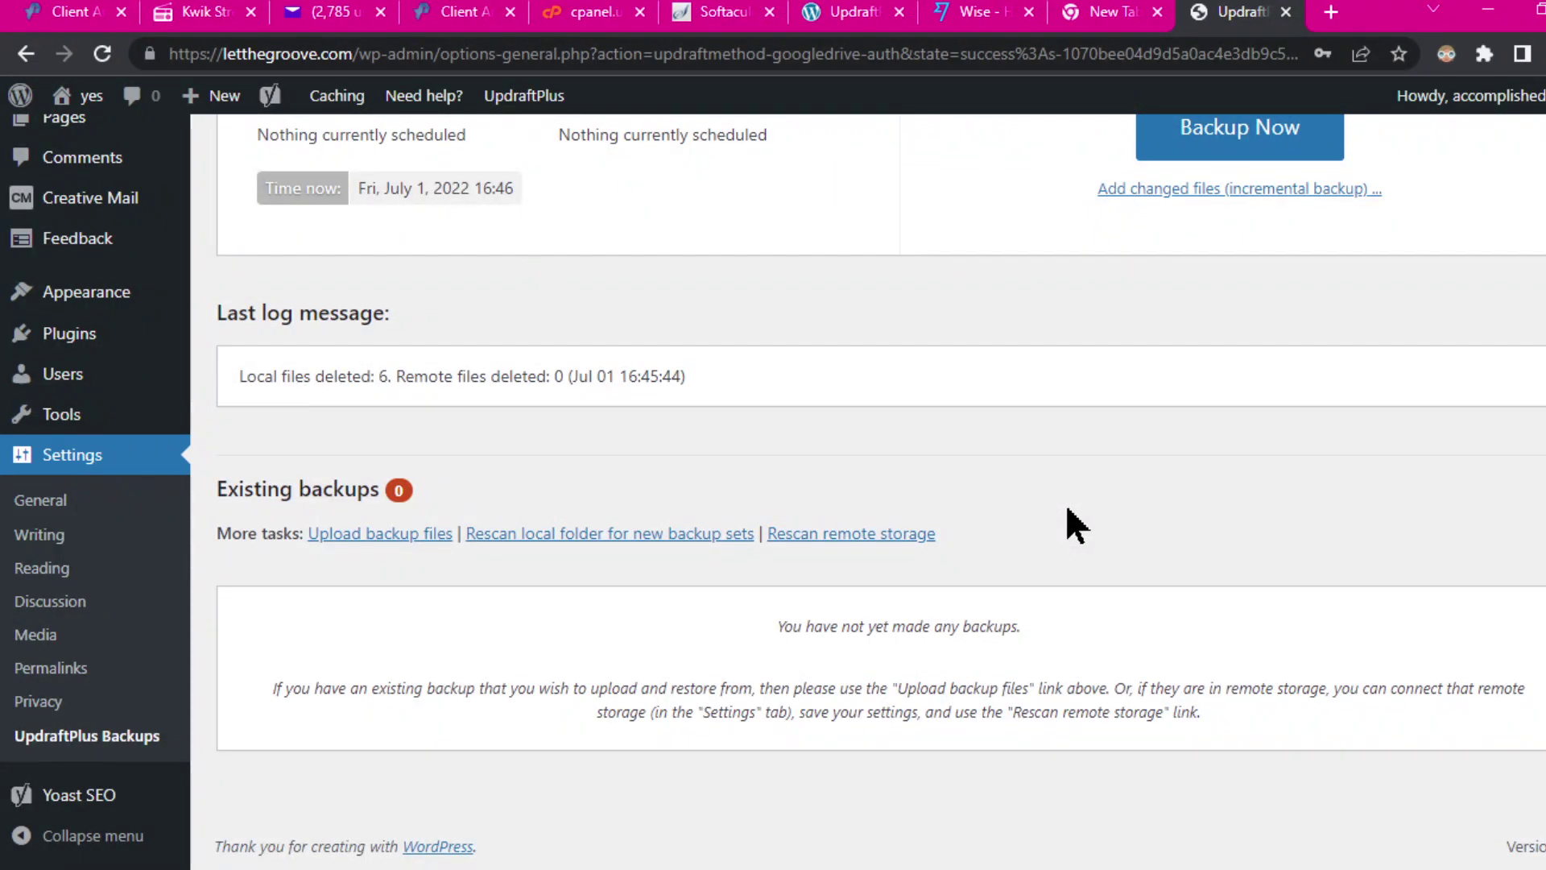
pyautogui.scroll(5, 1066, 515)
pyautogui.click(600, 419)
pyautogui.scroll(-7, 925, 518)
pyautogui.scroll(-3, 992, 488)
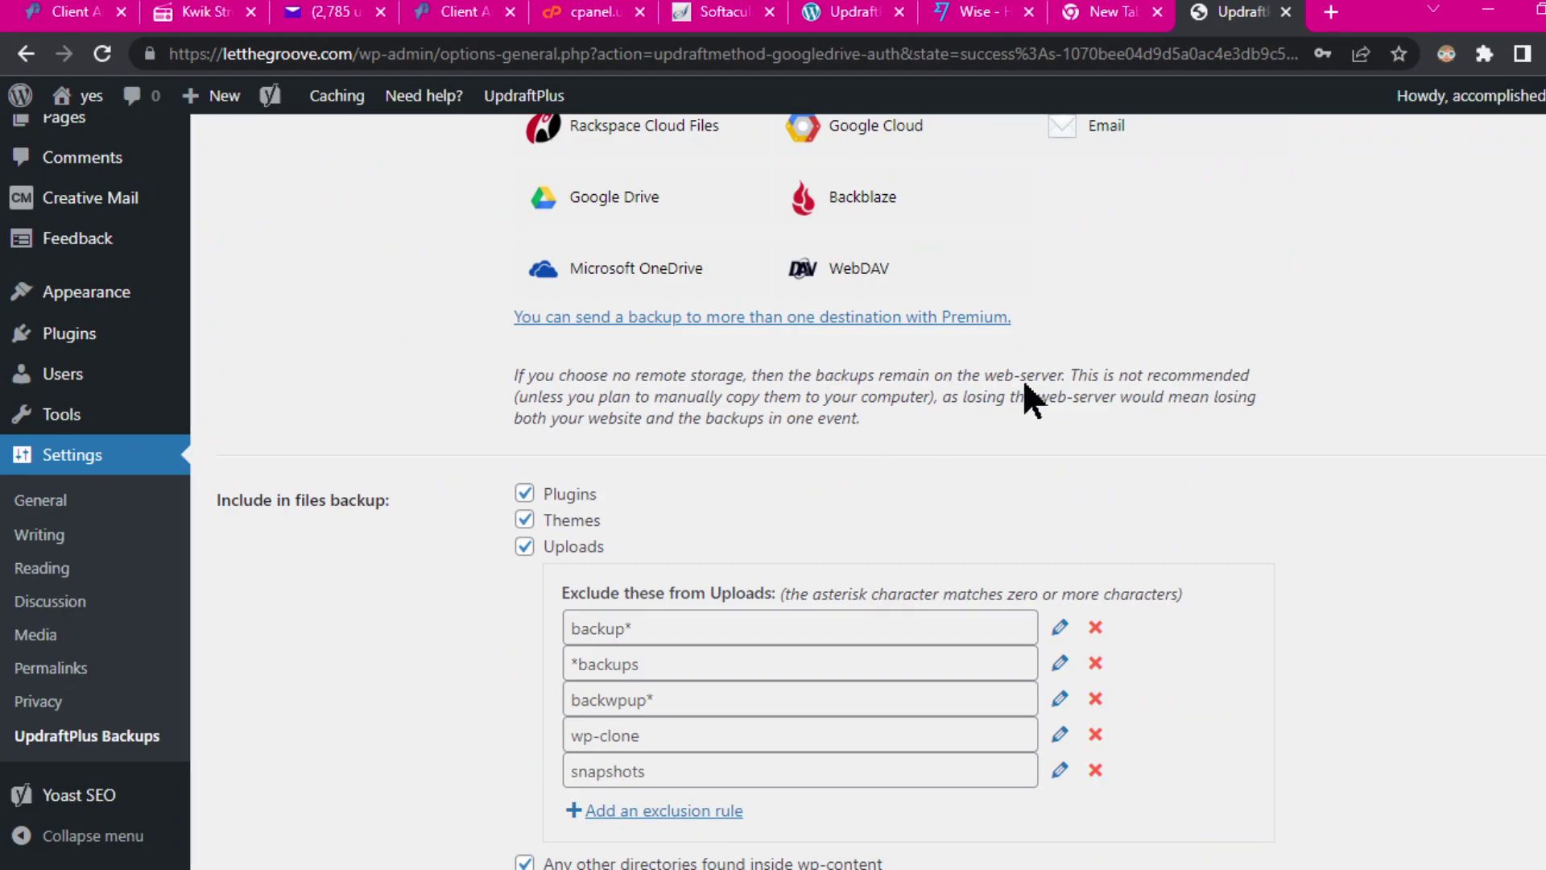
pyautogui.scroll(6, 1022, 378)
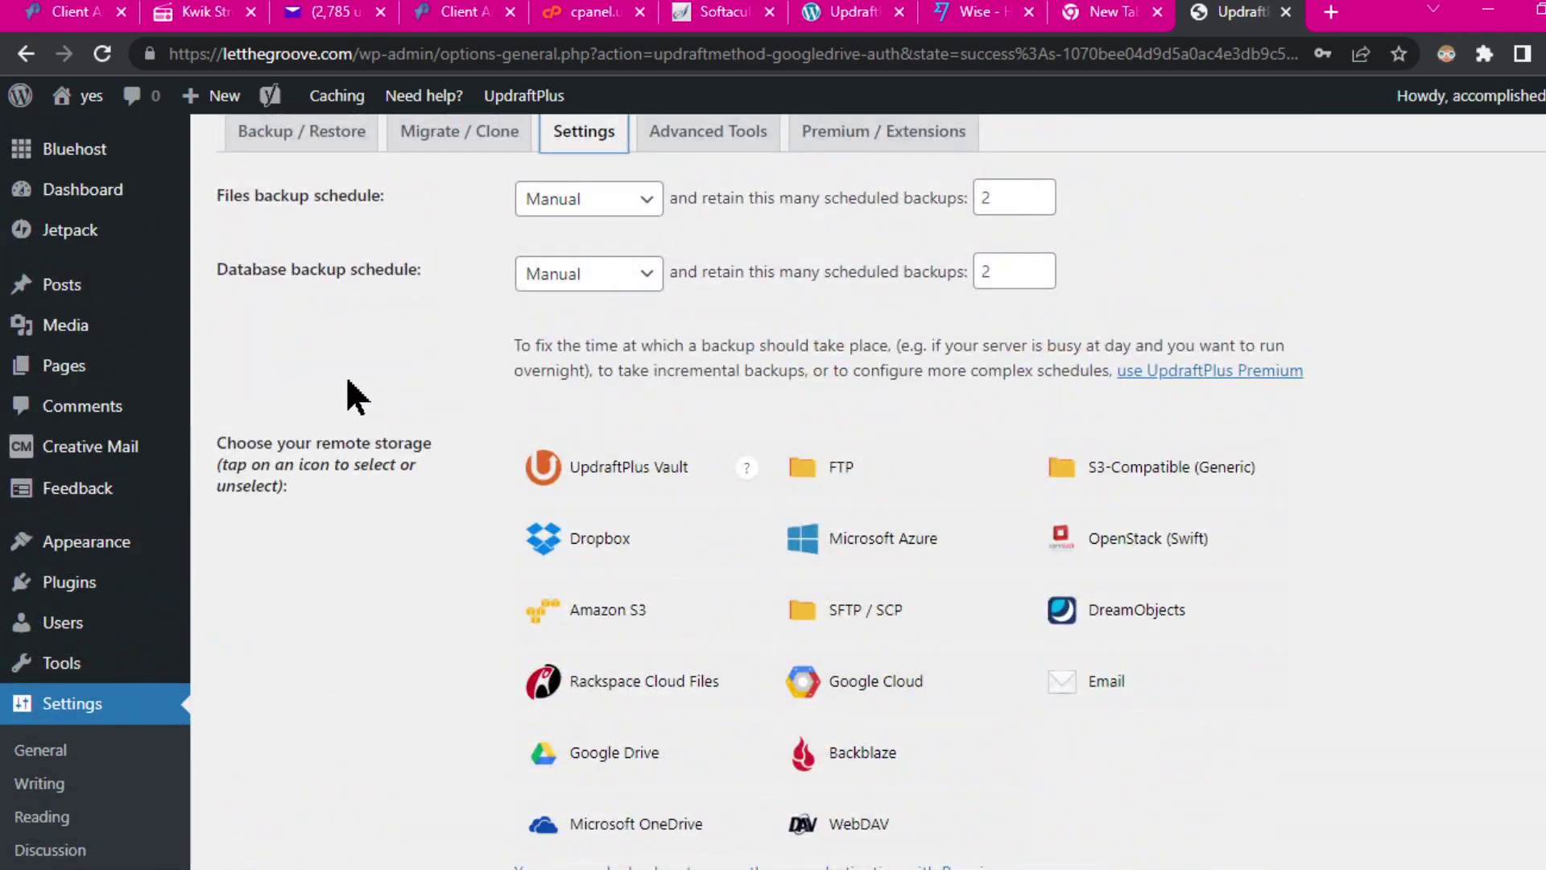
pyautogui.scroll(-10, 1218, 665)
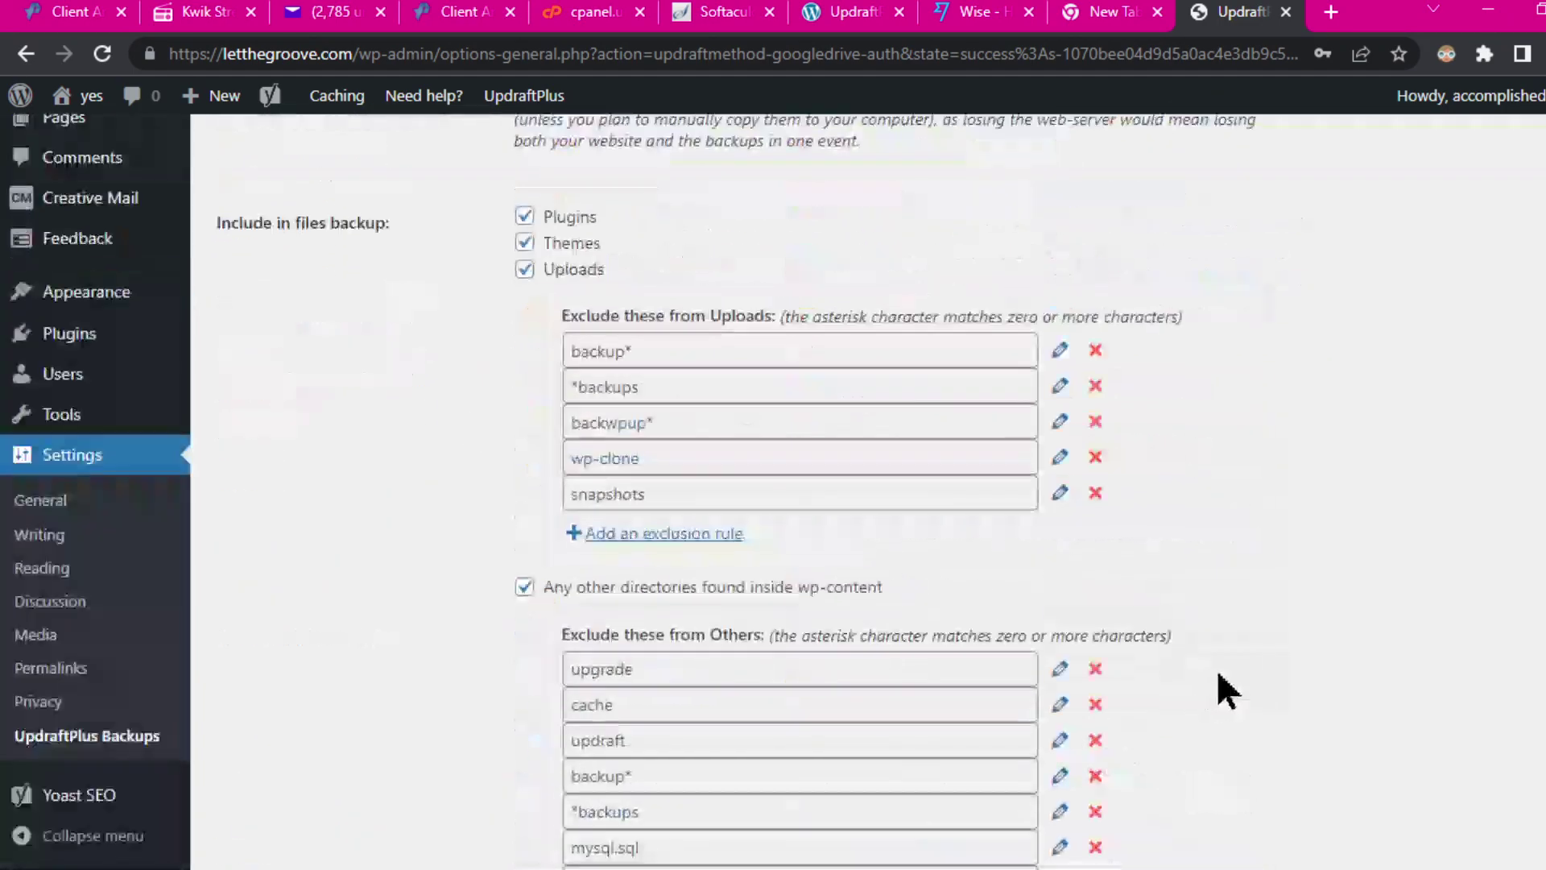
pyautogui.scroll(-6, 1226, 691)
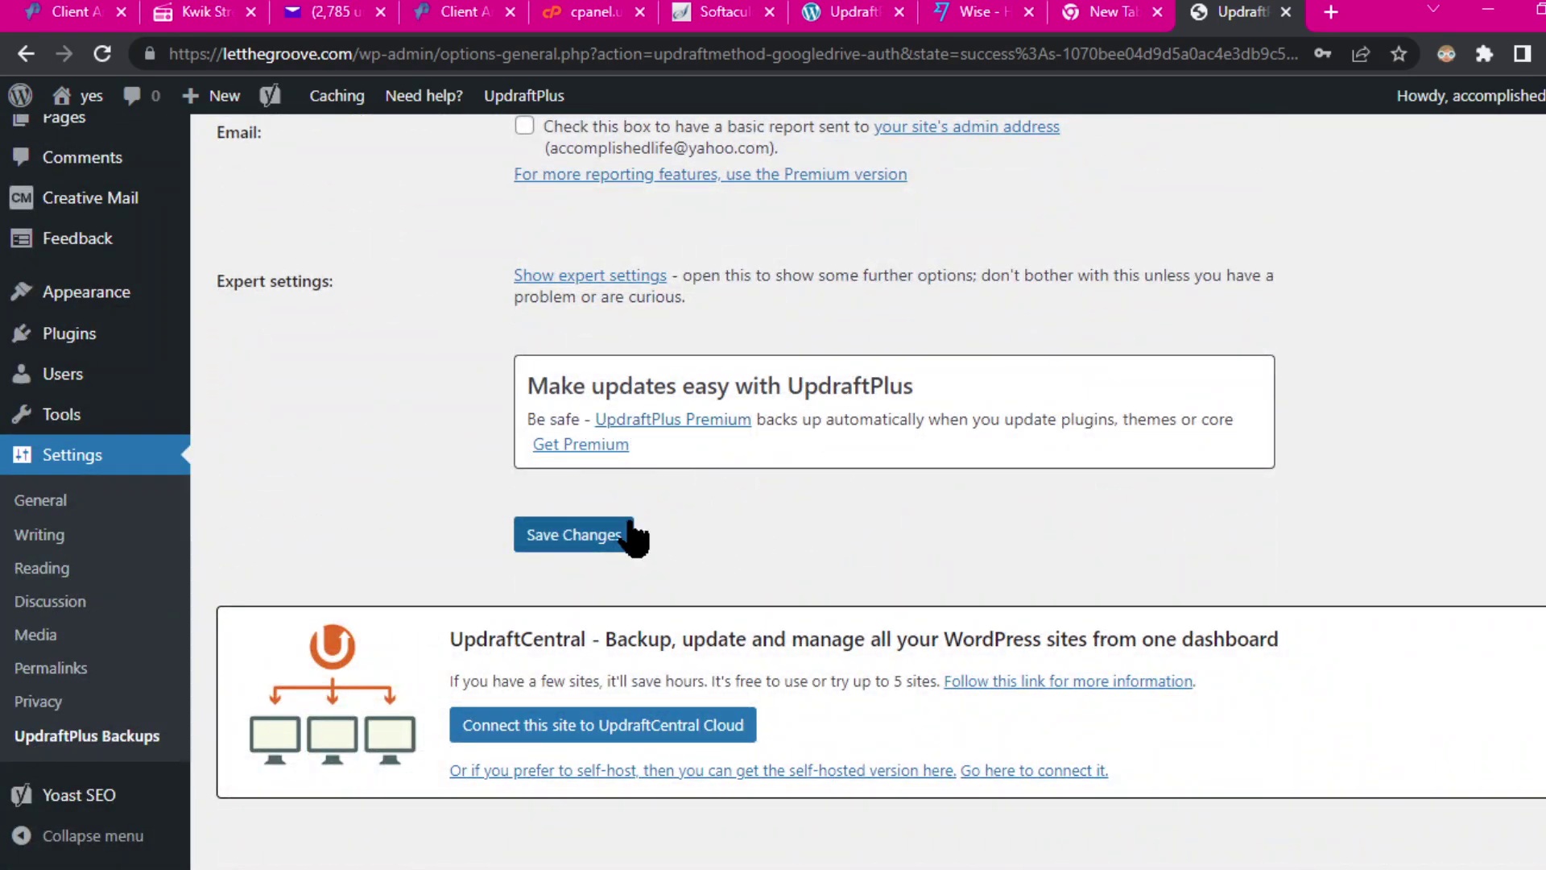
pyautogui.scroll(6, 700, 391)
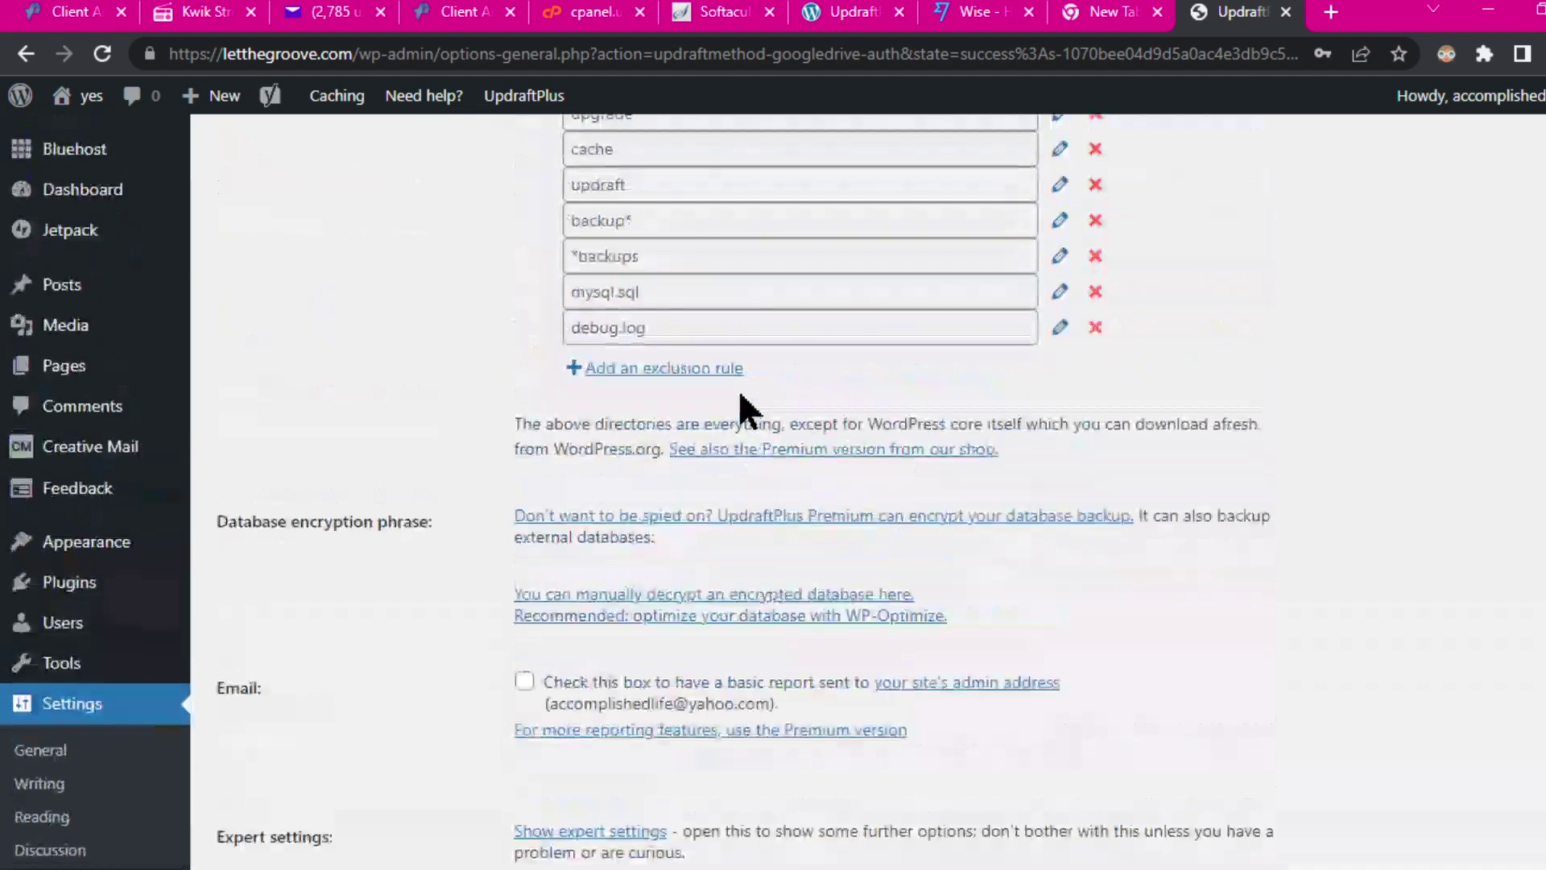
pyautogui.scroll(10, 1100, 555)
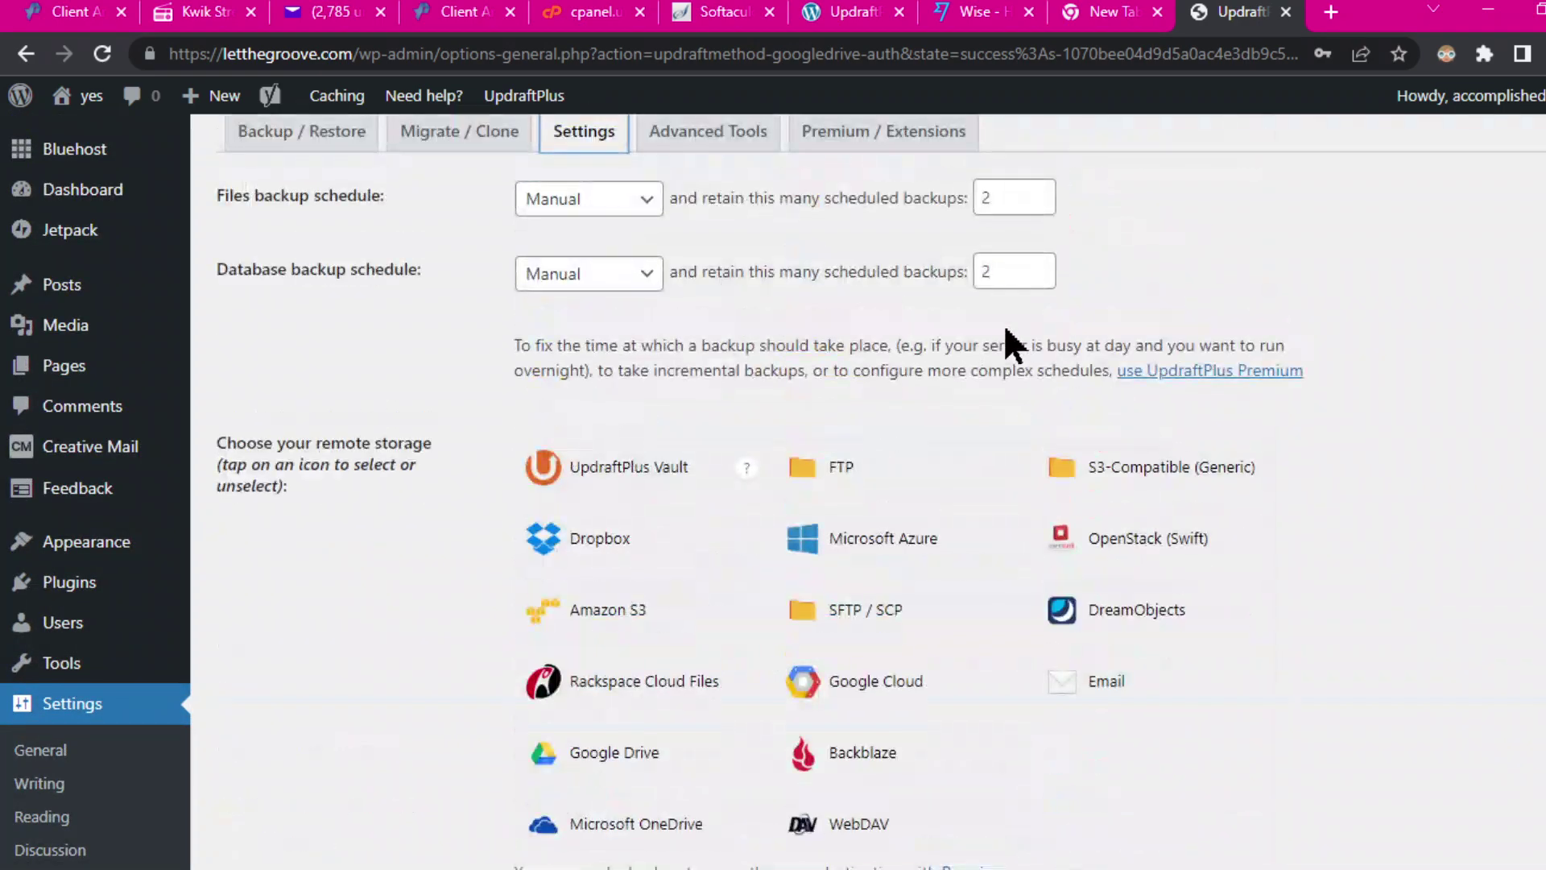
# Step: Go back to Backup / Restore and scroll to Existing backups, which lists 0 backups
pyautogui.scroll(-9, 1090, 492)
pyautogui.scroll(9, 1083, 443)
pyautogui.scroll(-3, 1127, 516)
pyautogui.scroll(-15, 1189, 555)
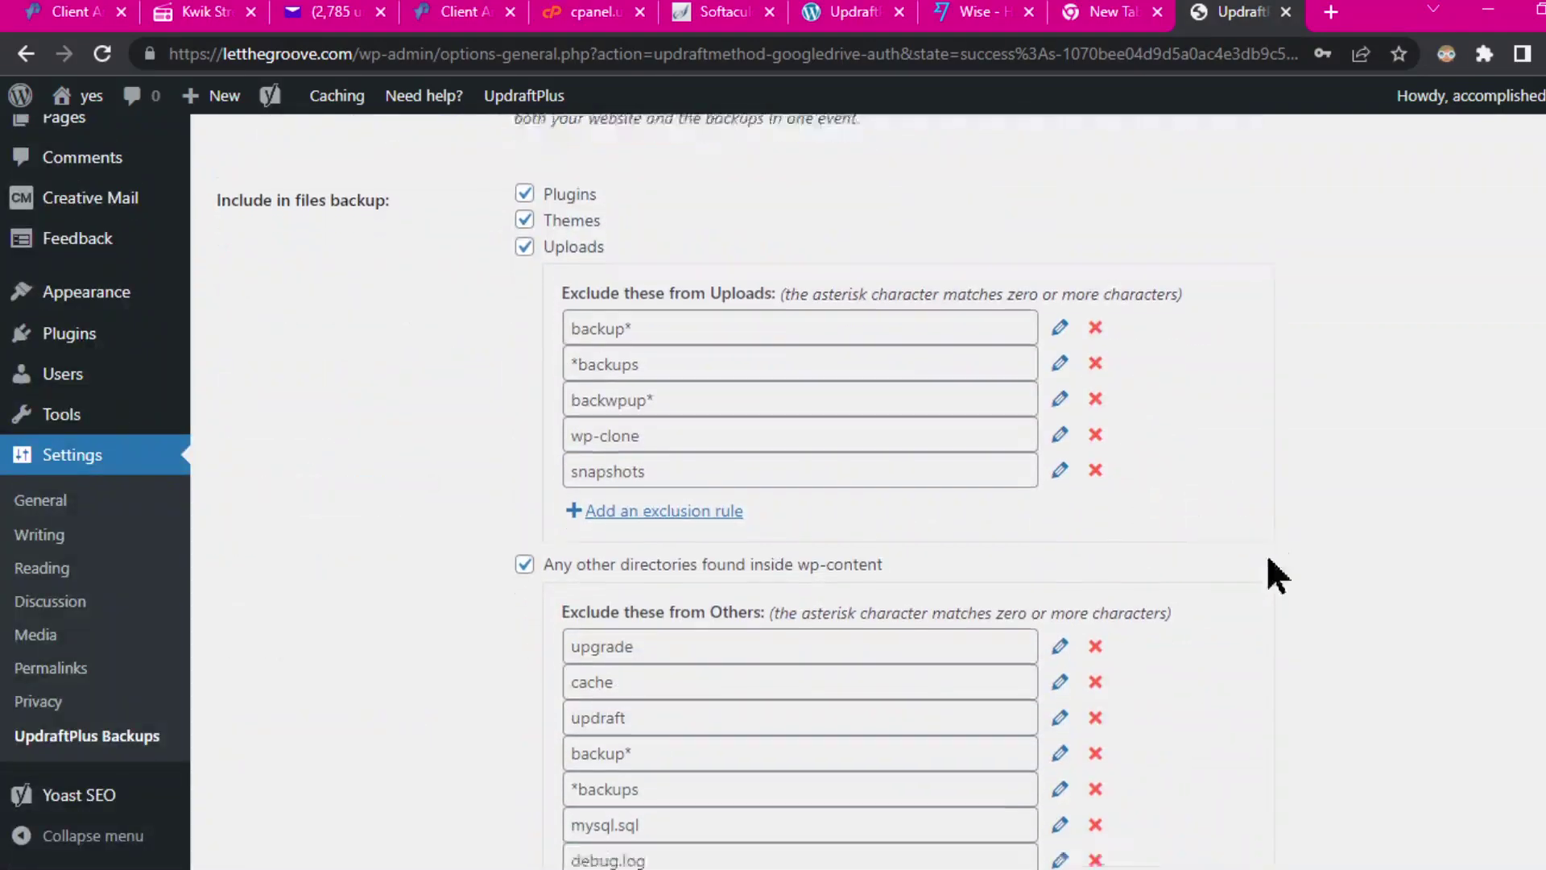
pyautogui.scroll(20, 1312, 257)
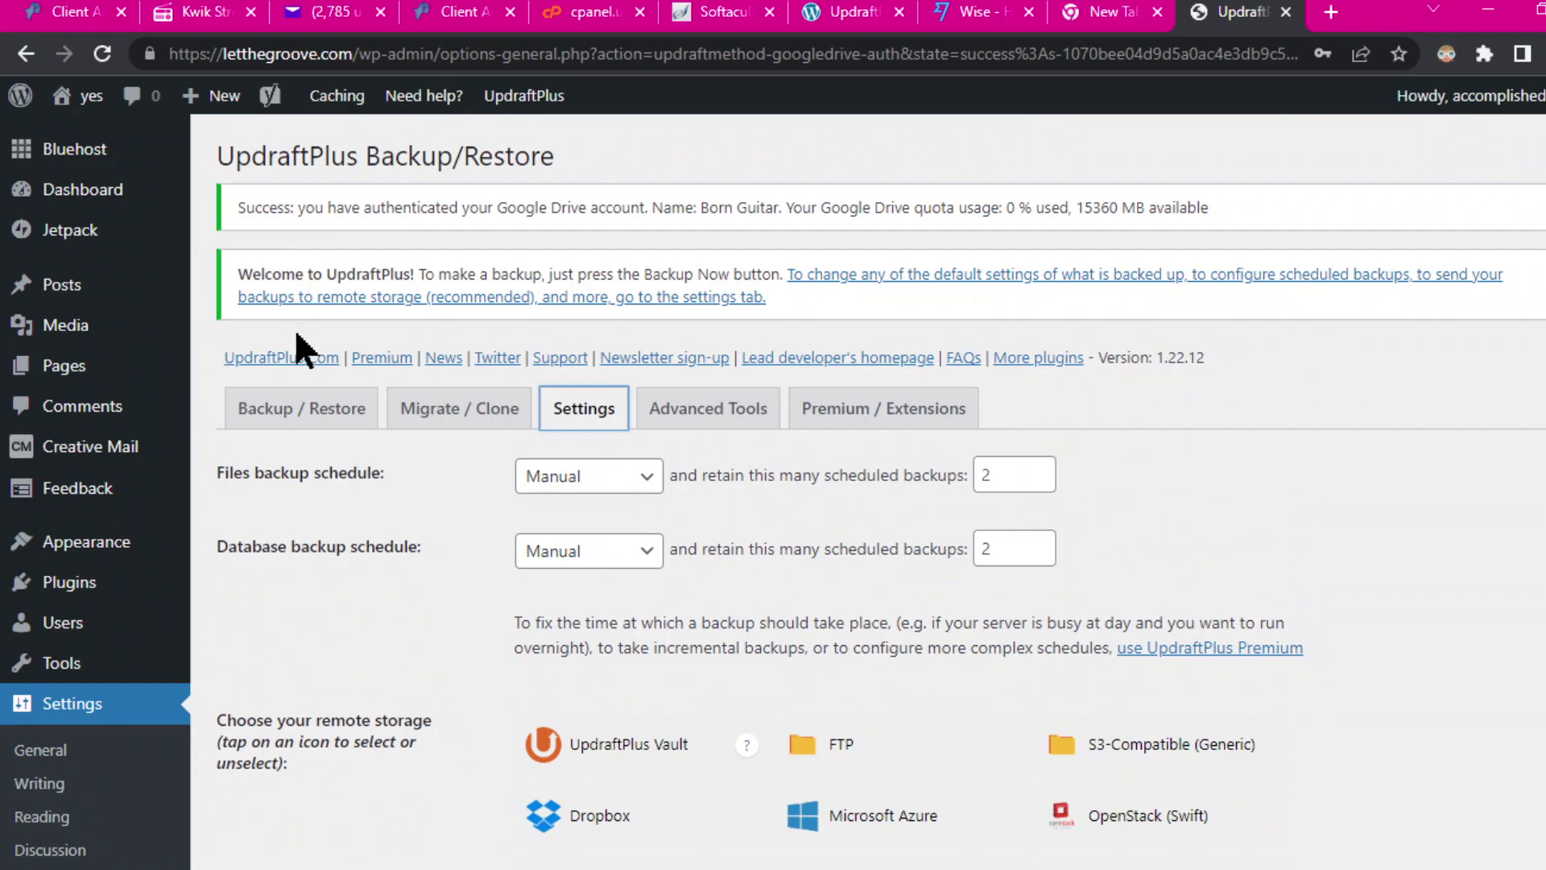
pyautogui.click(298, 409)
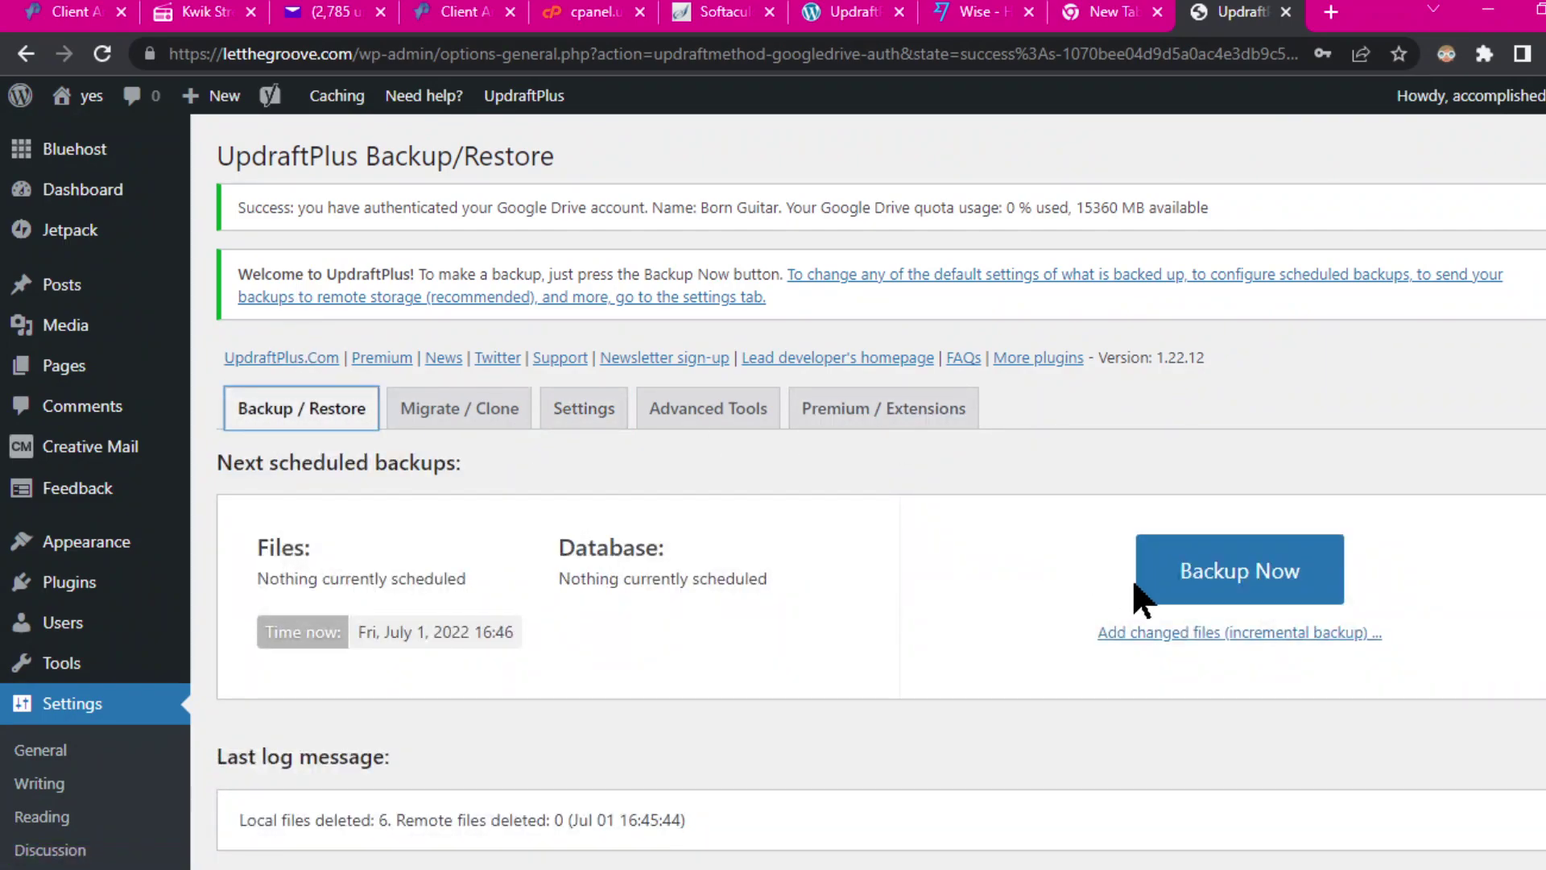
pyautogui.scroll(-3, 1213, 661)
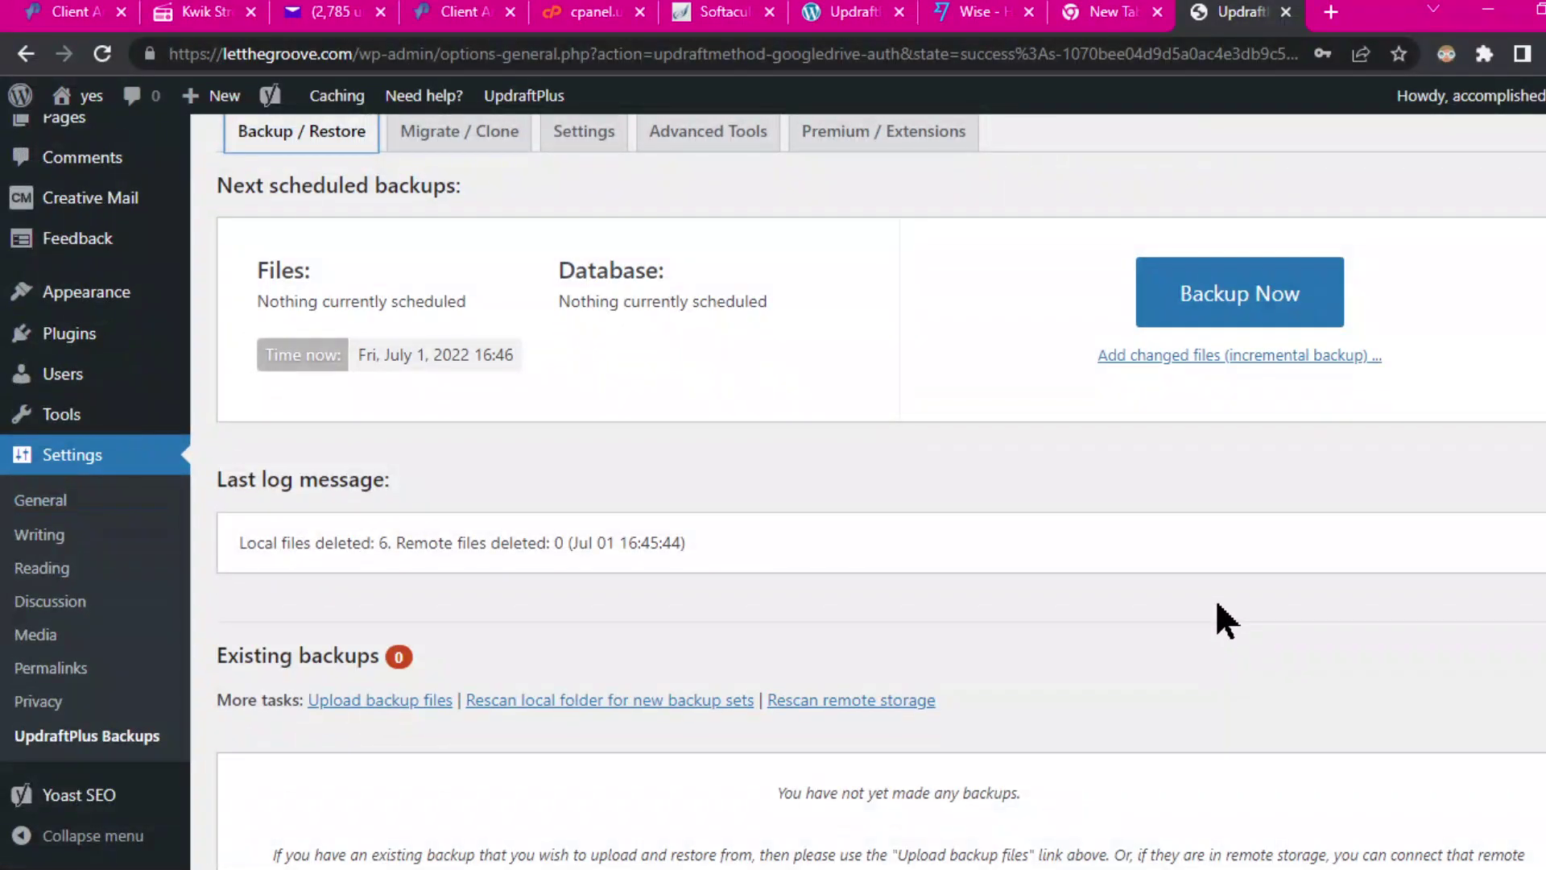
pyautogui.scroll(-2, 1212, 620)
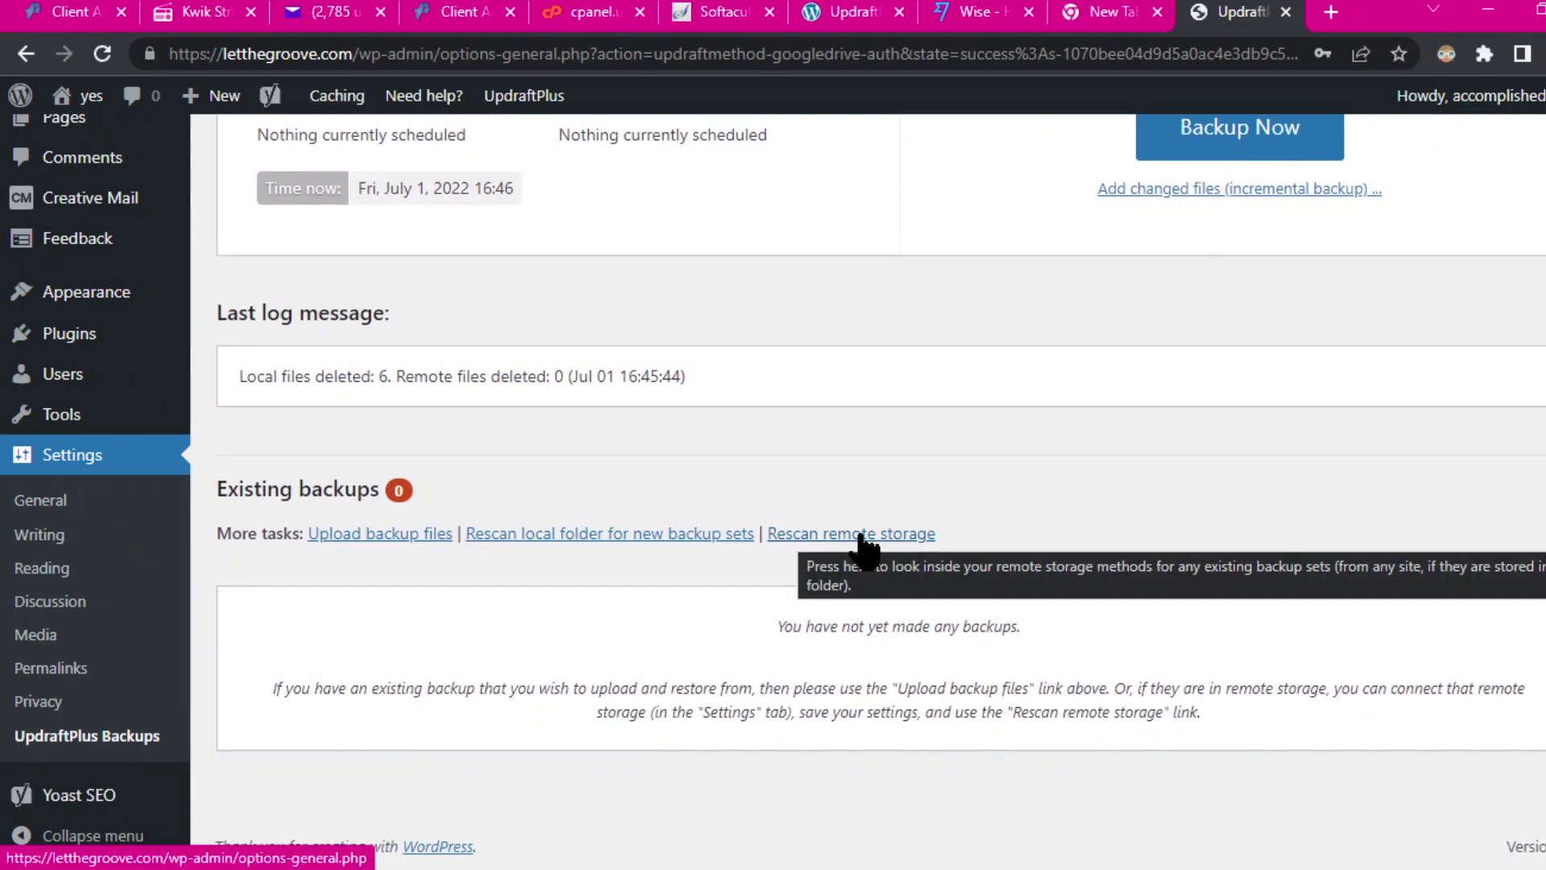
# Step: Run a new UpdraftPlus backup of letthegroove.com, completing as the Jul 01, 2022 16:47 backup
pyautogui.click(1203, 151)
pyautogui.click(981, 708)
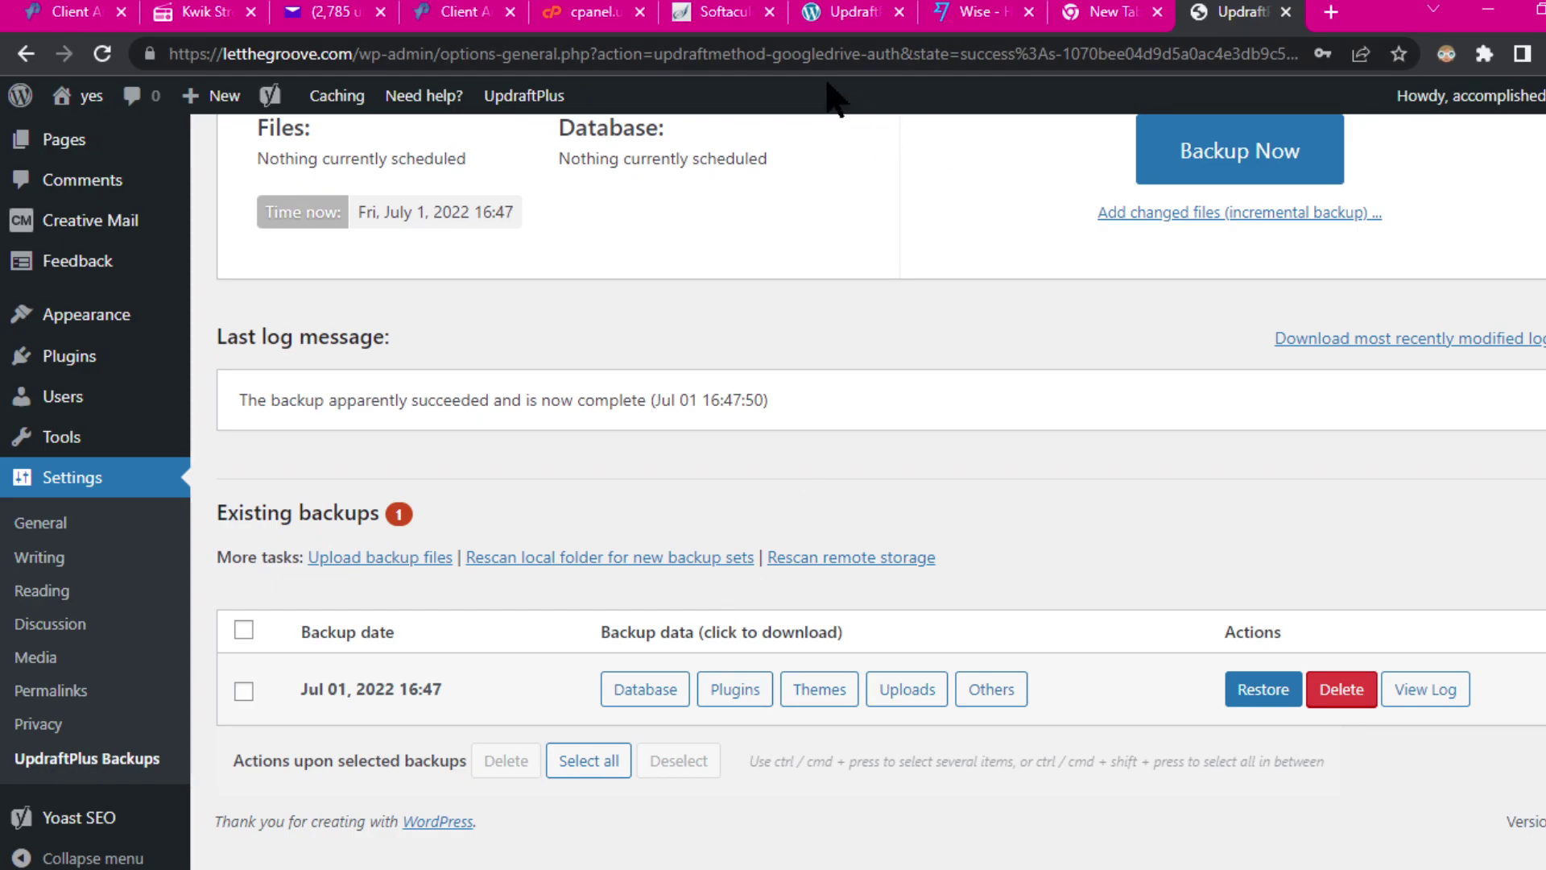
# Step: On letsgroove.unaux.com, select Google Drive as the UpdraftPlus remote storage in Settings
pyautogui.click(854, 18)
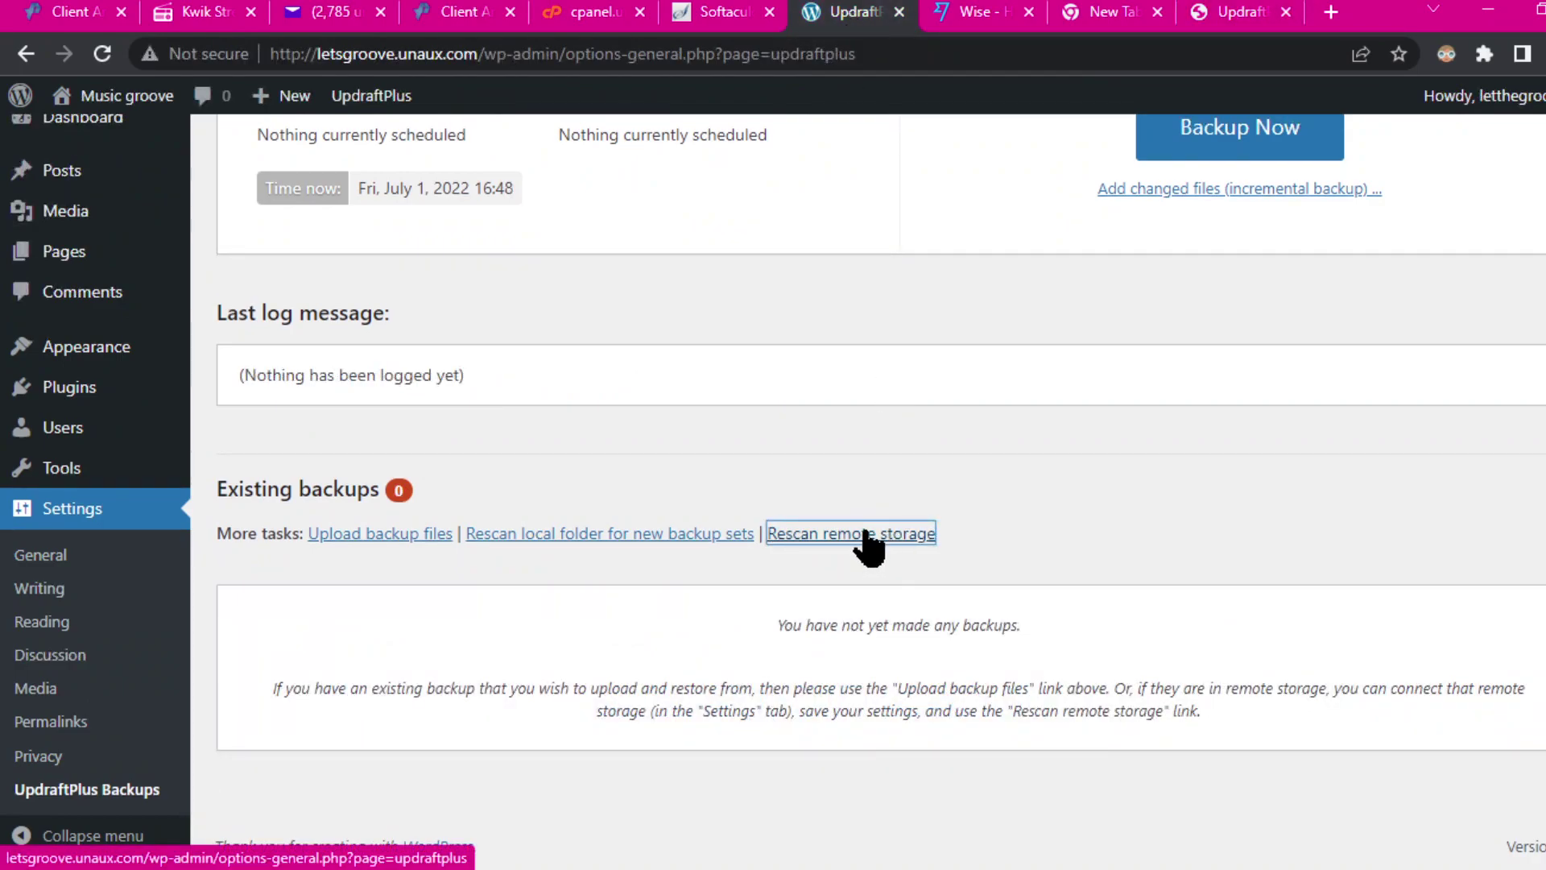
pyautogui.scroll(3, 864, 394)
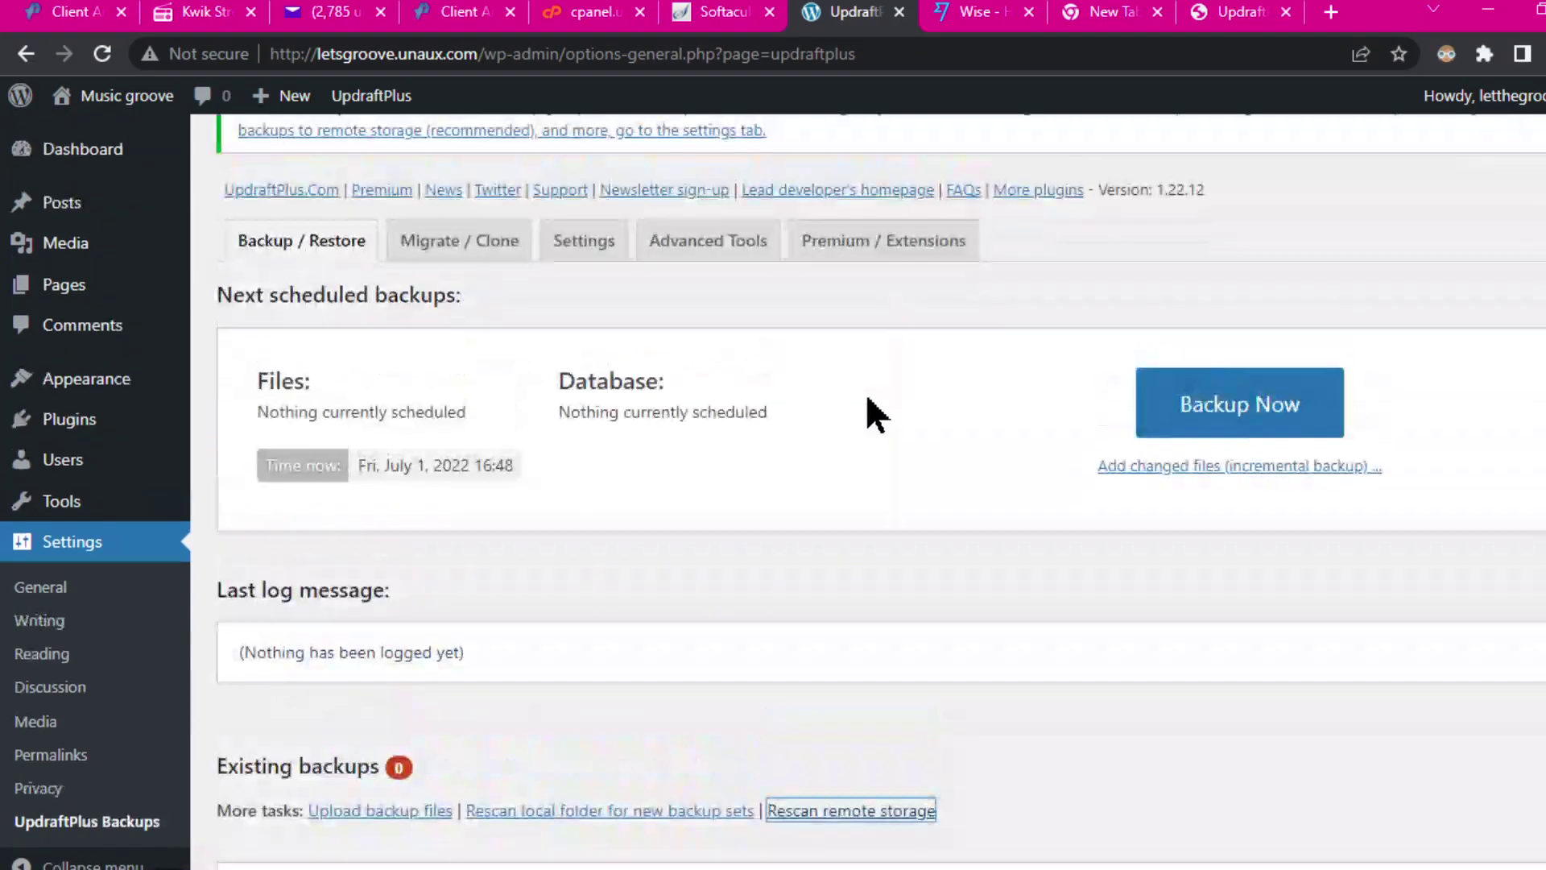
pyautogui.click(584, 240)
pyautogui.scroll(-7, 877, 535)
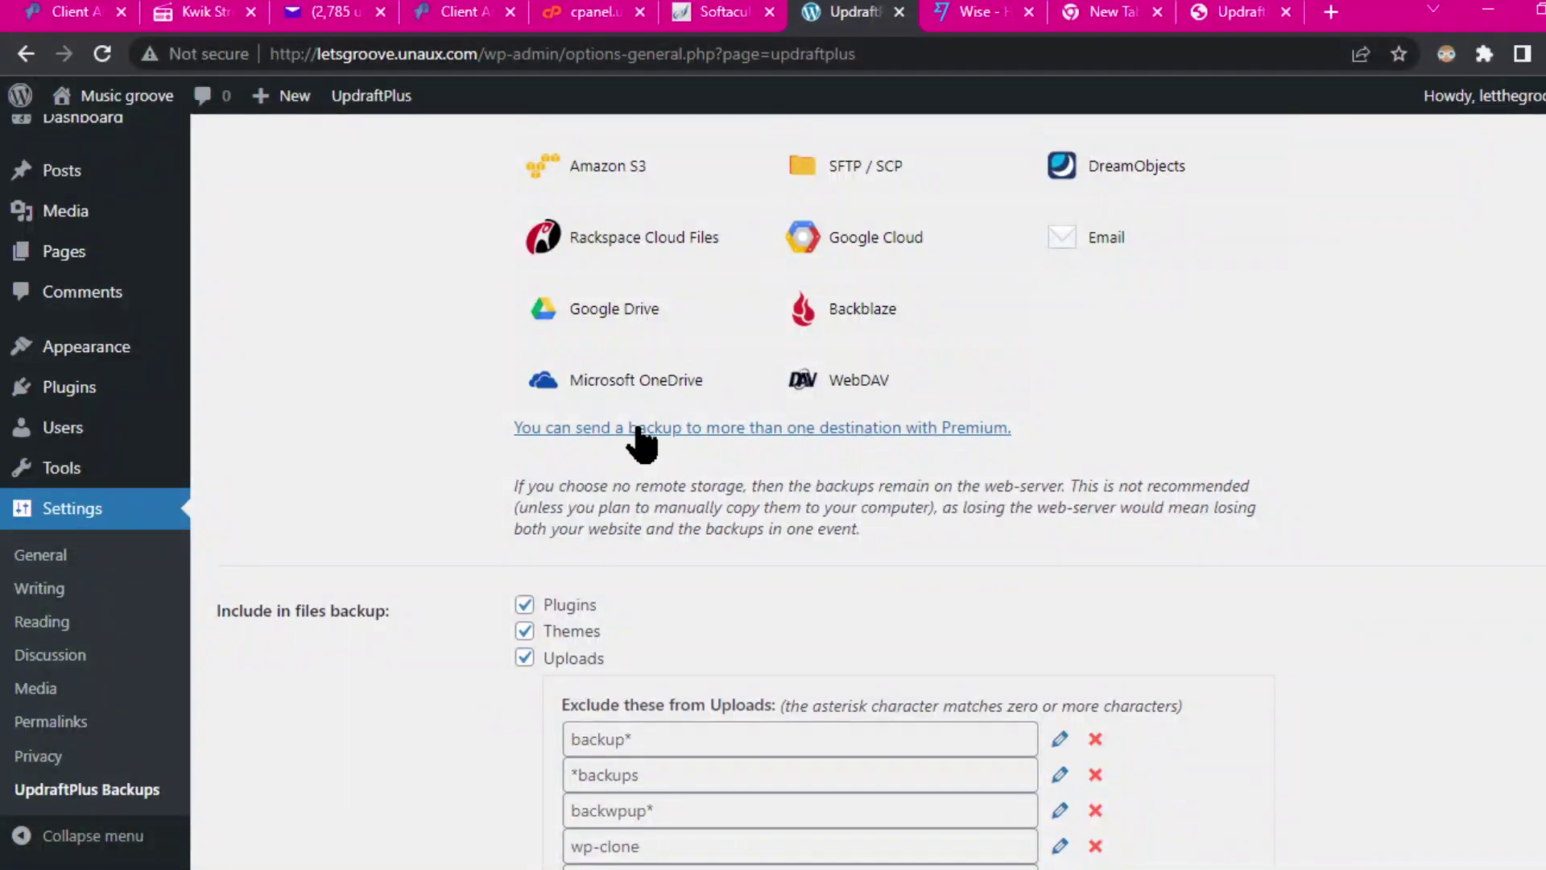
pyautogui.click(549, 316)
# Step: Begin linking a Google account to Drive with 'Sign in with Google'
pyautogui.scroll(-3, 1047, 531)
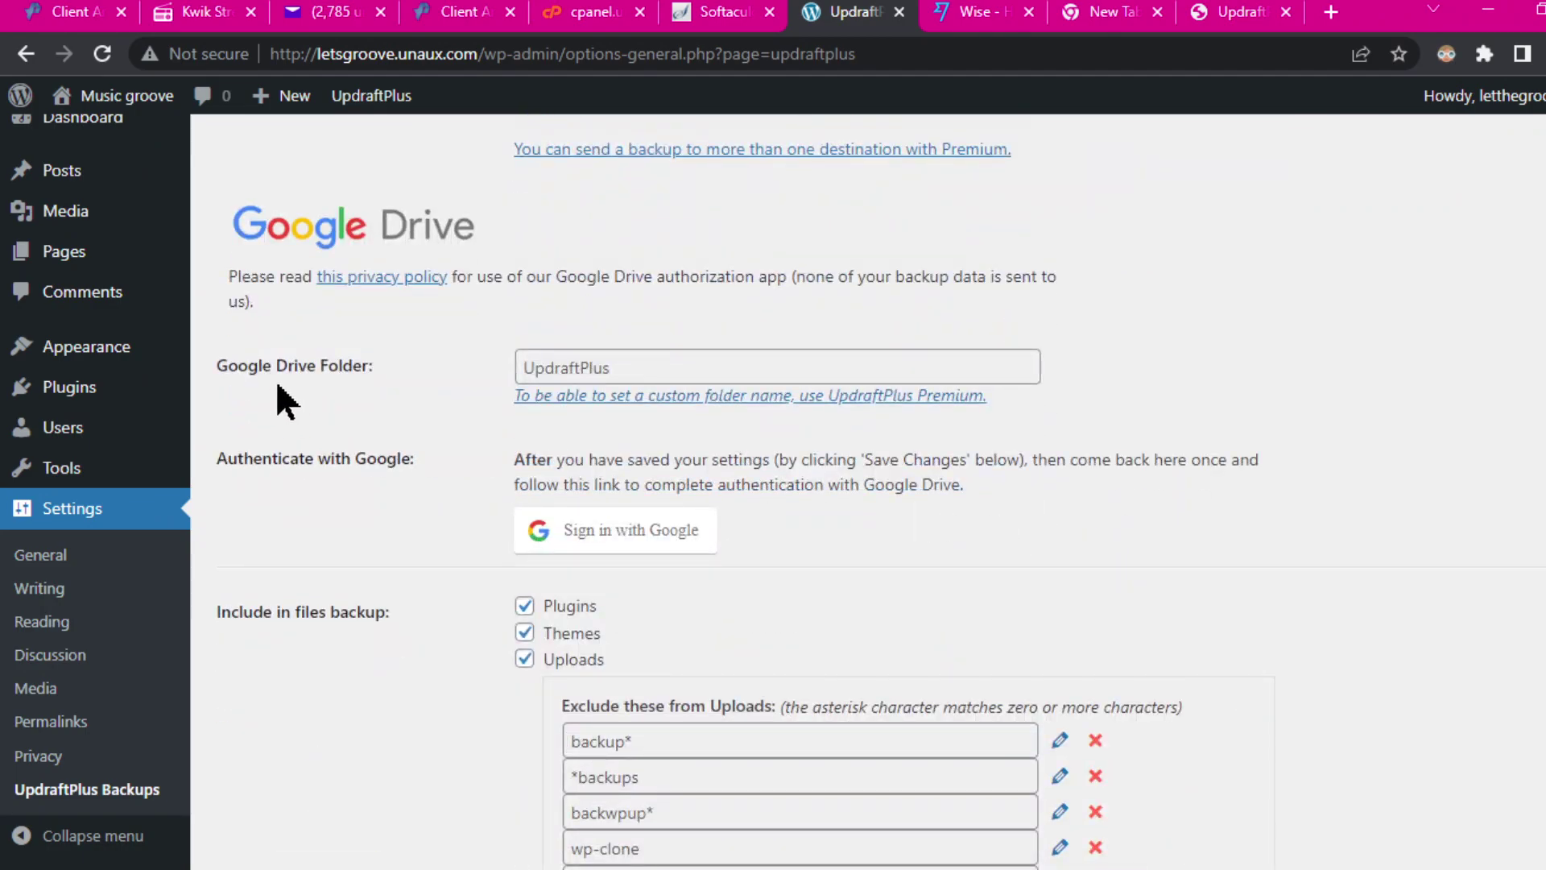
pyautogui.scroll(-6, 1022, 535)
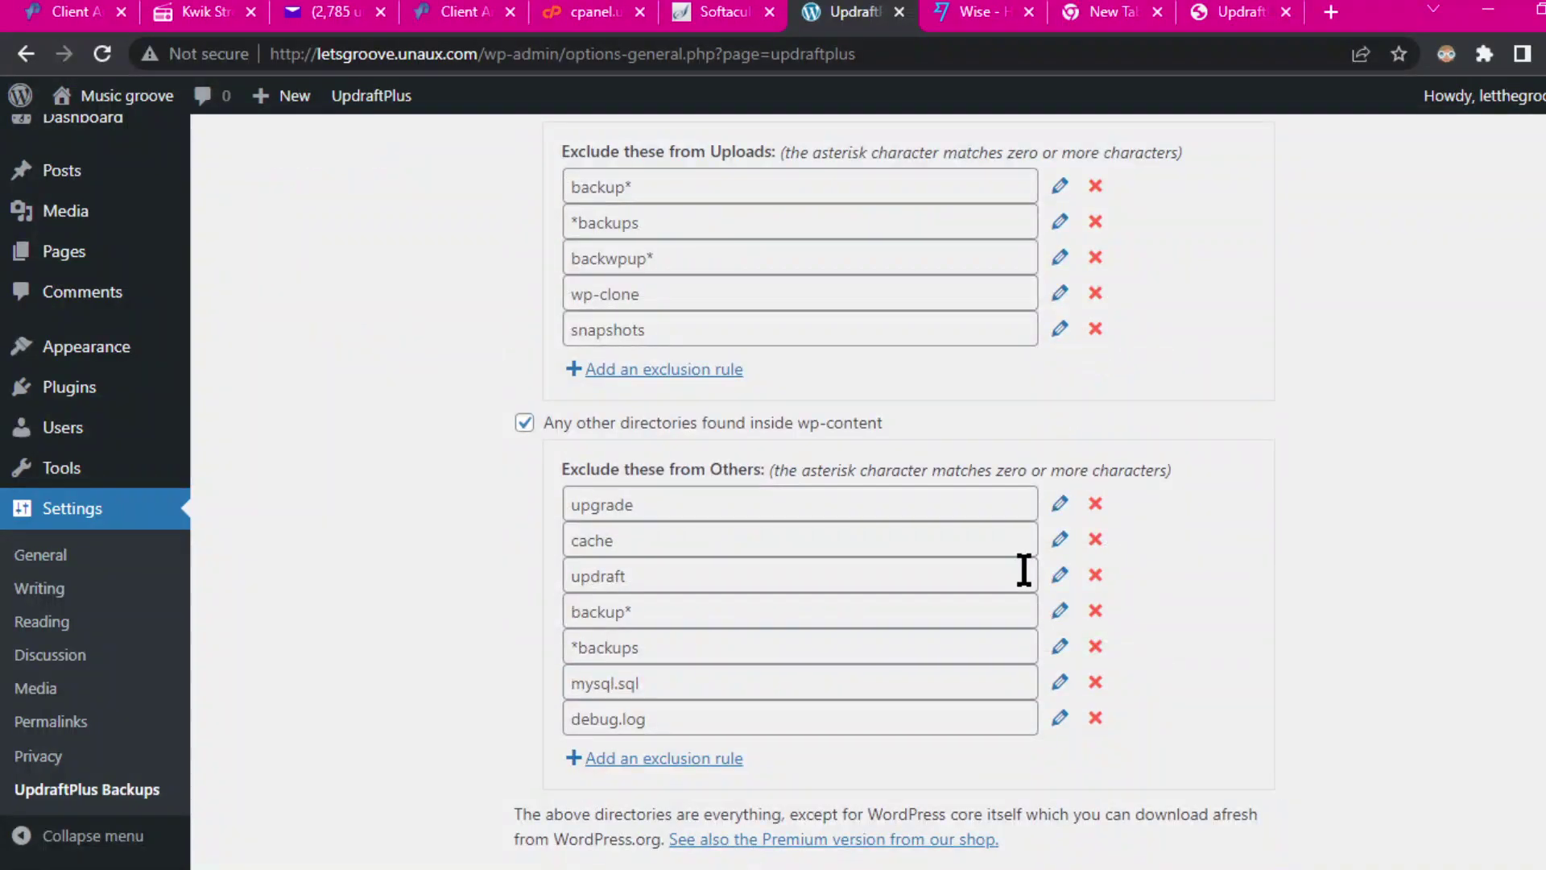
pyautogui.scroll(-6, 1024, 570)
pyautogui.scroll(6, 1092, 593)
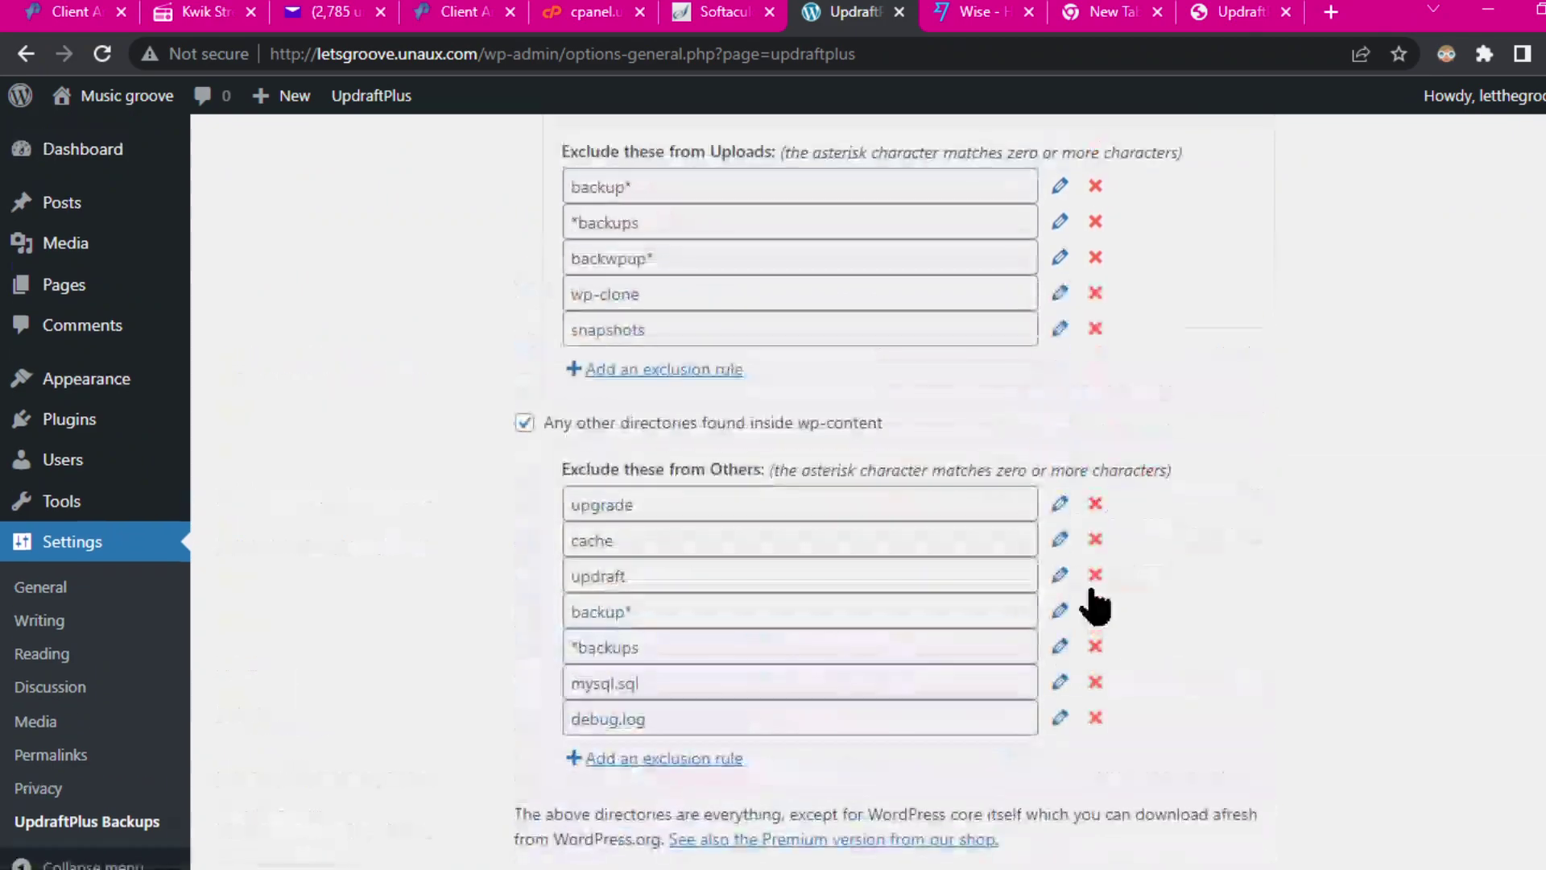
pyautogui.scroll(-9, 1095, 600)
pyautogui.scroll(15, 1104, 519)
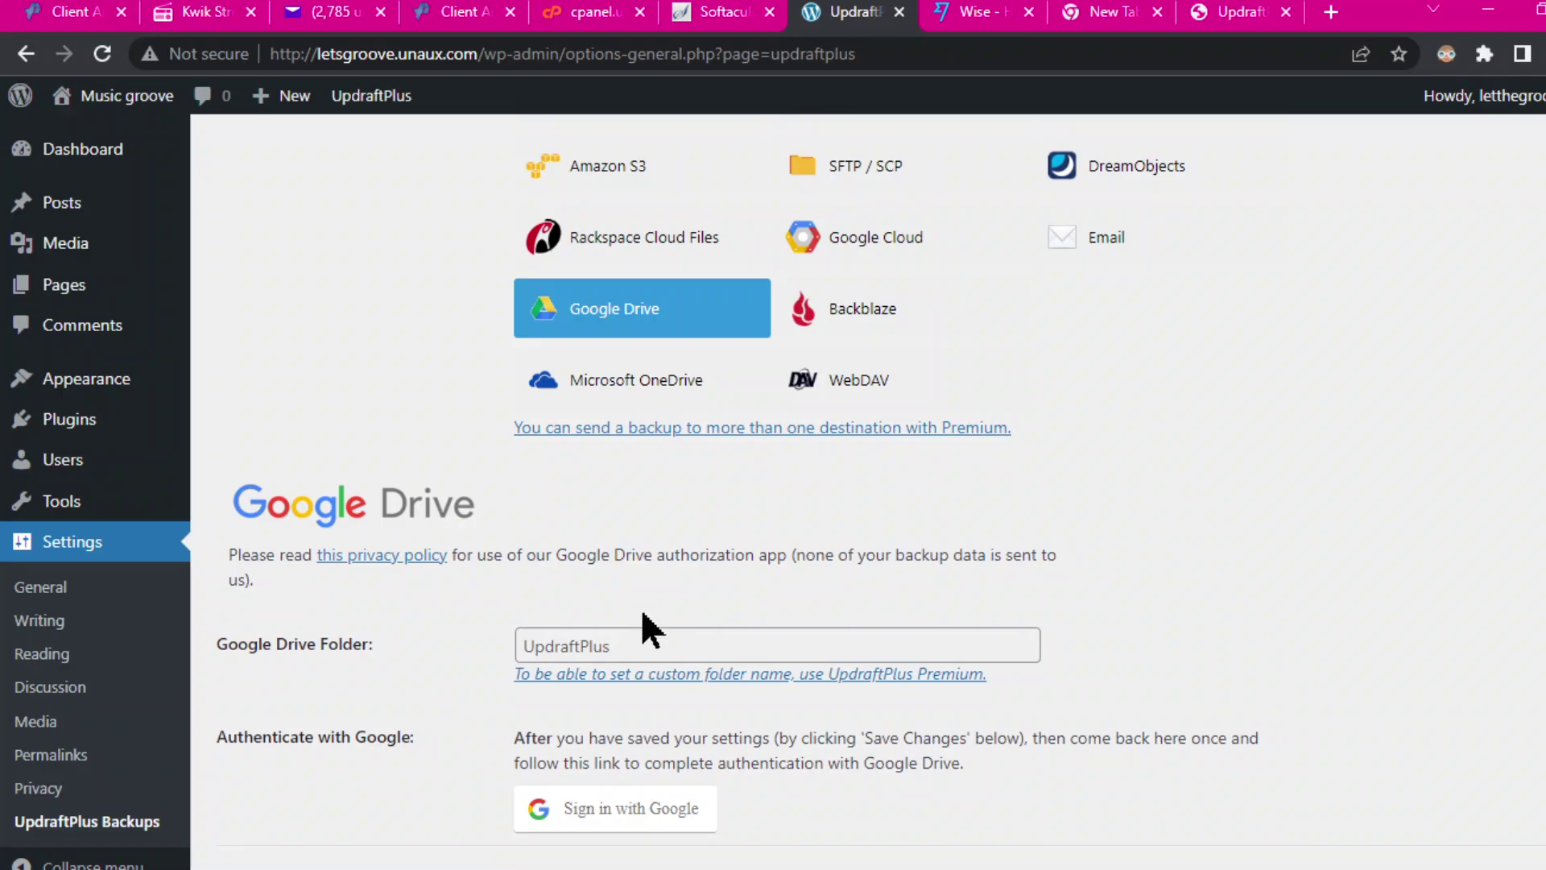
pyautogui.click(653, 809)
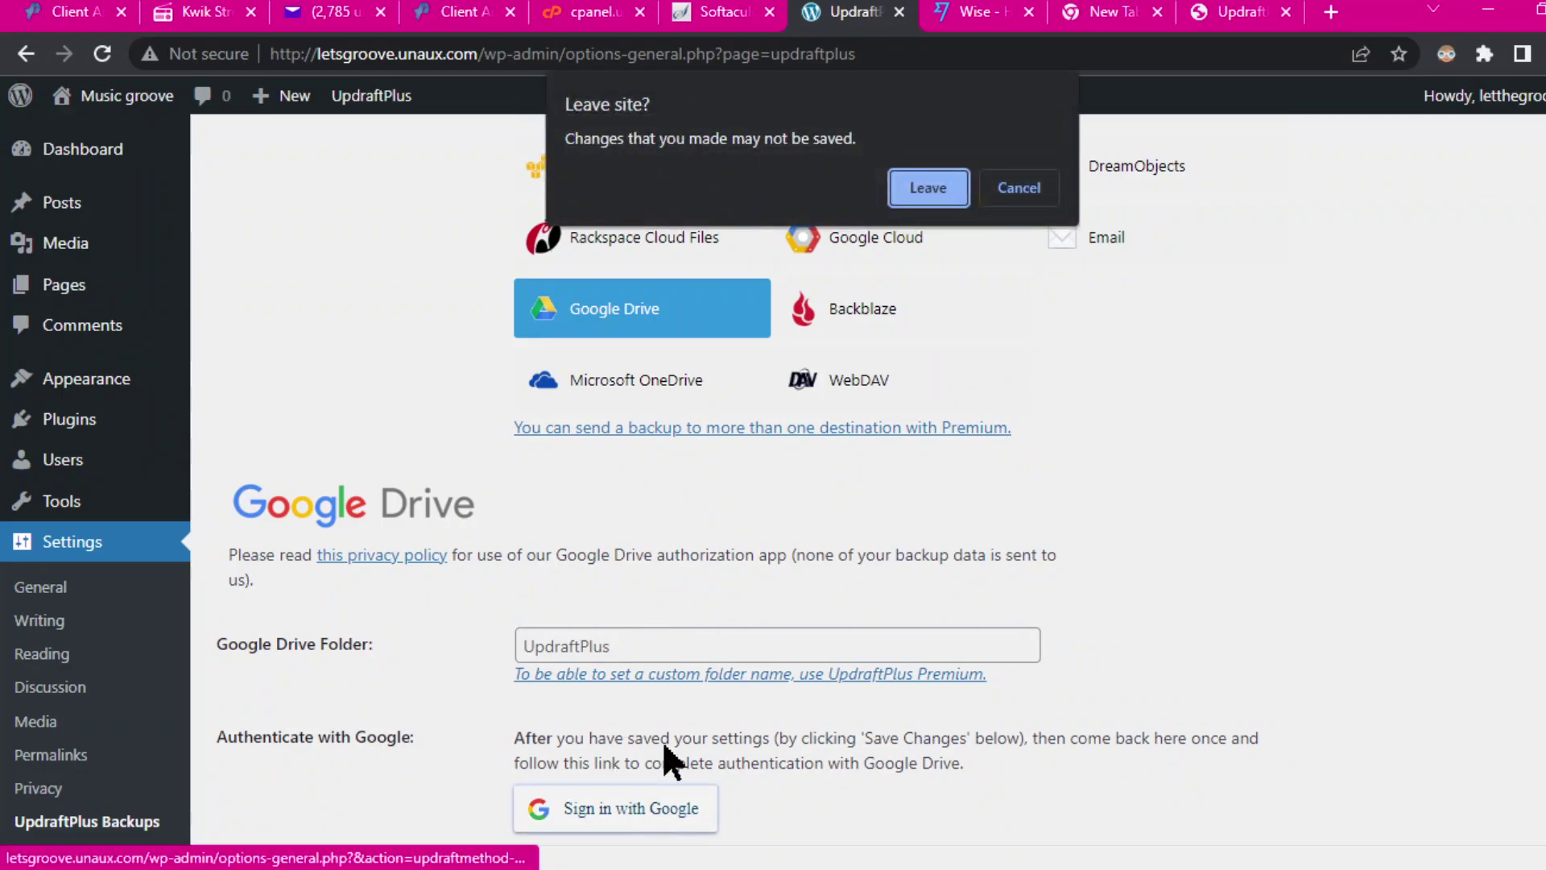
# Step: Grant UpdraftPlus Google Drive access with the chosen account and complete setup, showing 15360 MB available
pyautogui.click(929, 188)
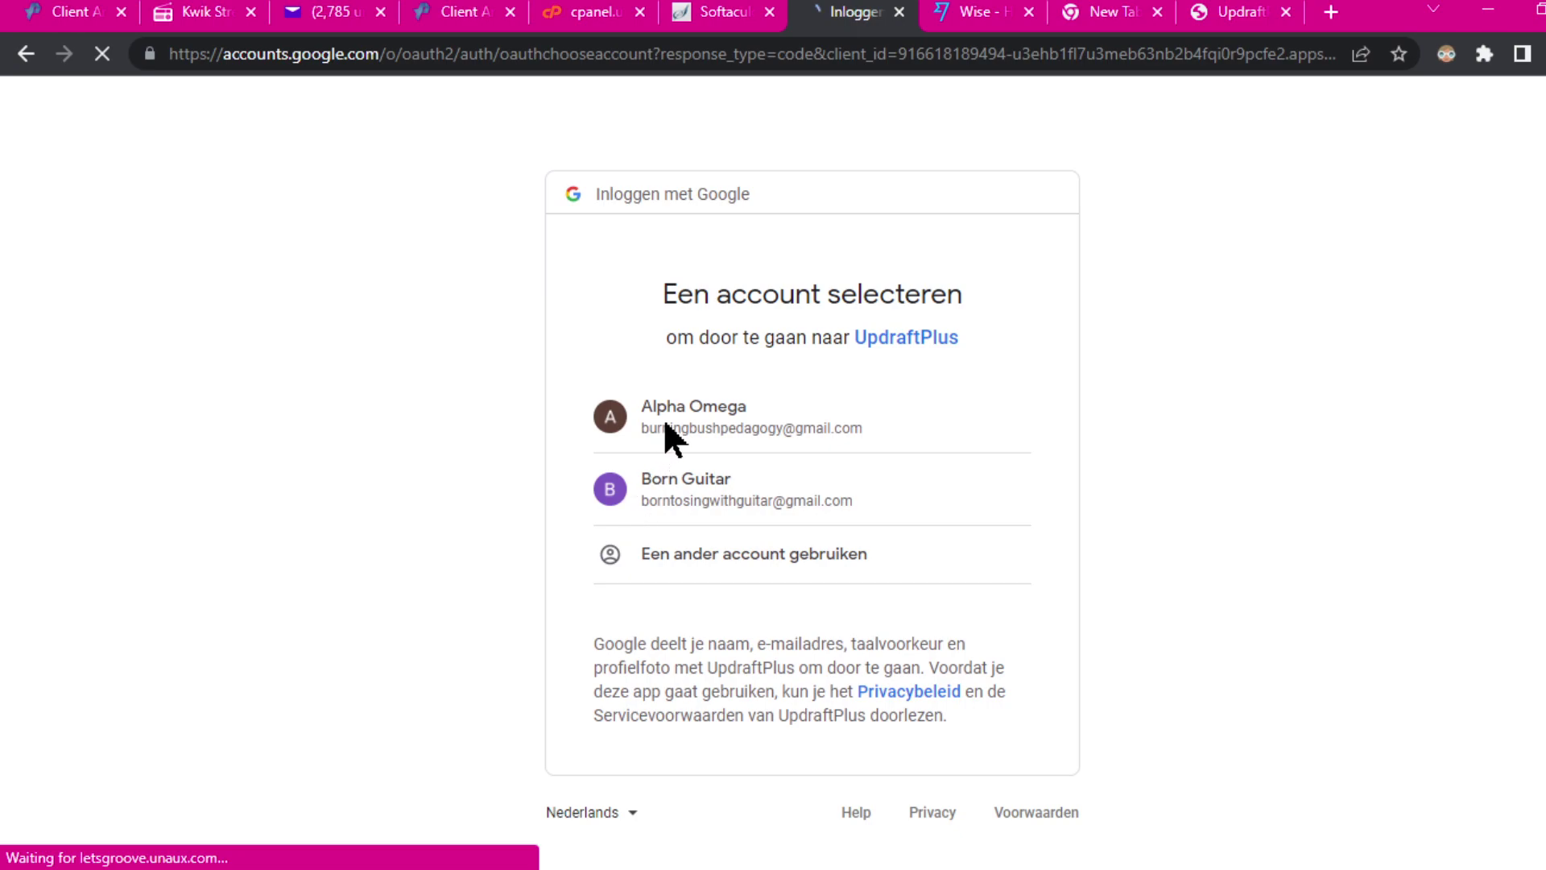
pyautogui.click(681, 495)
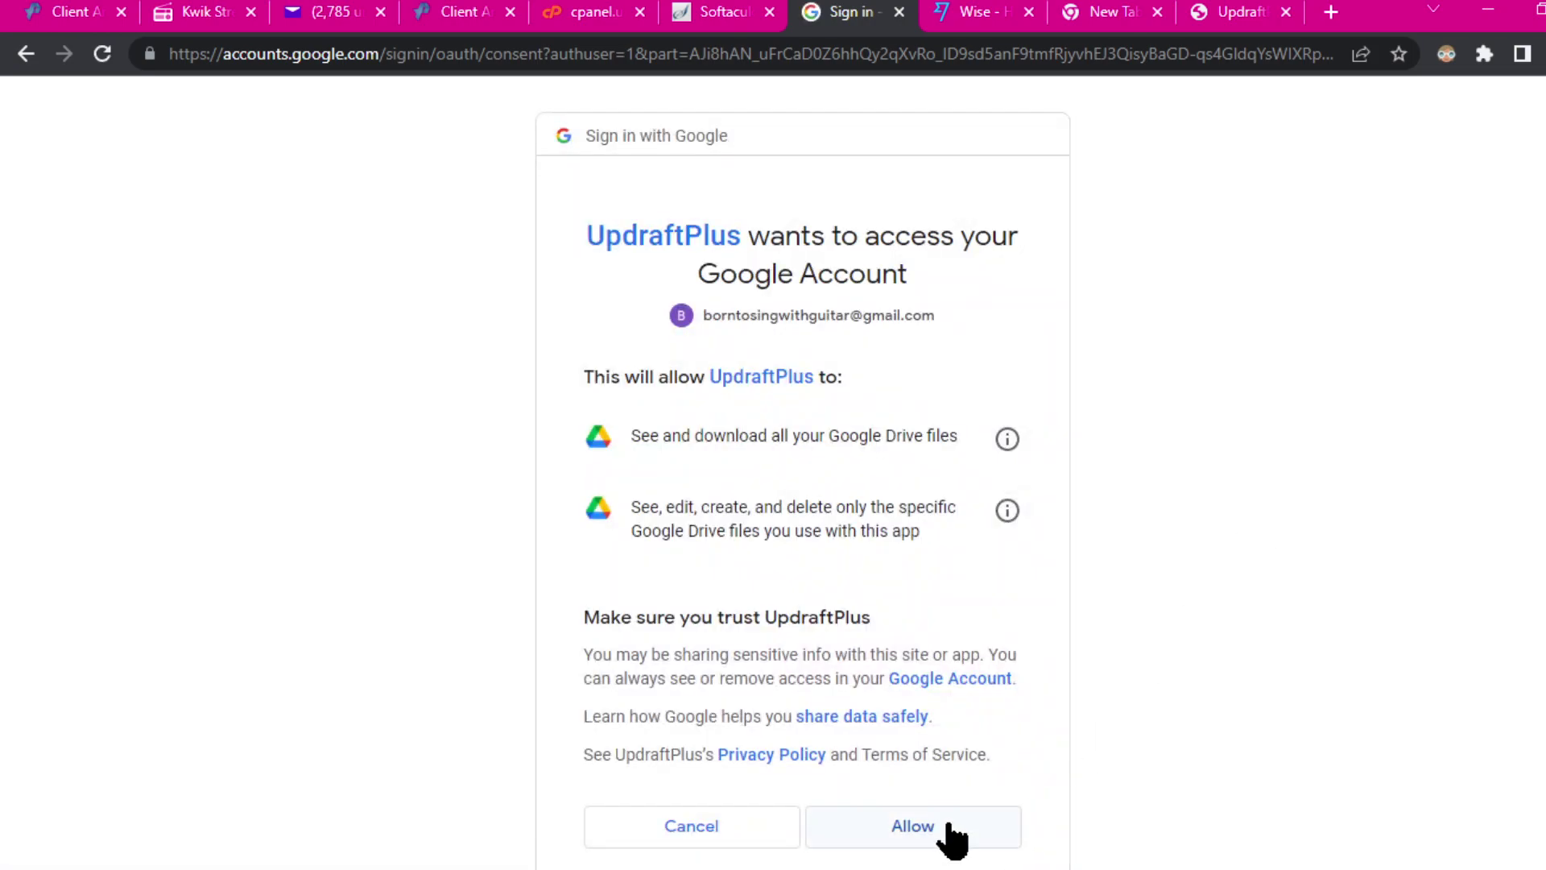
pyautogui.click(943, 822)
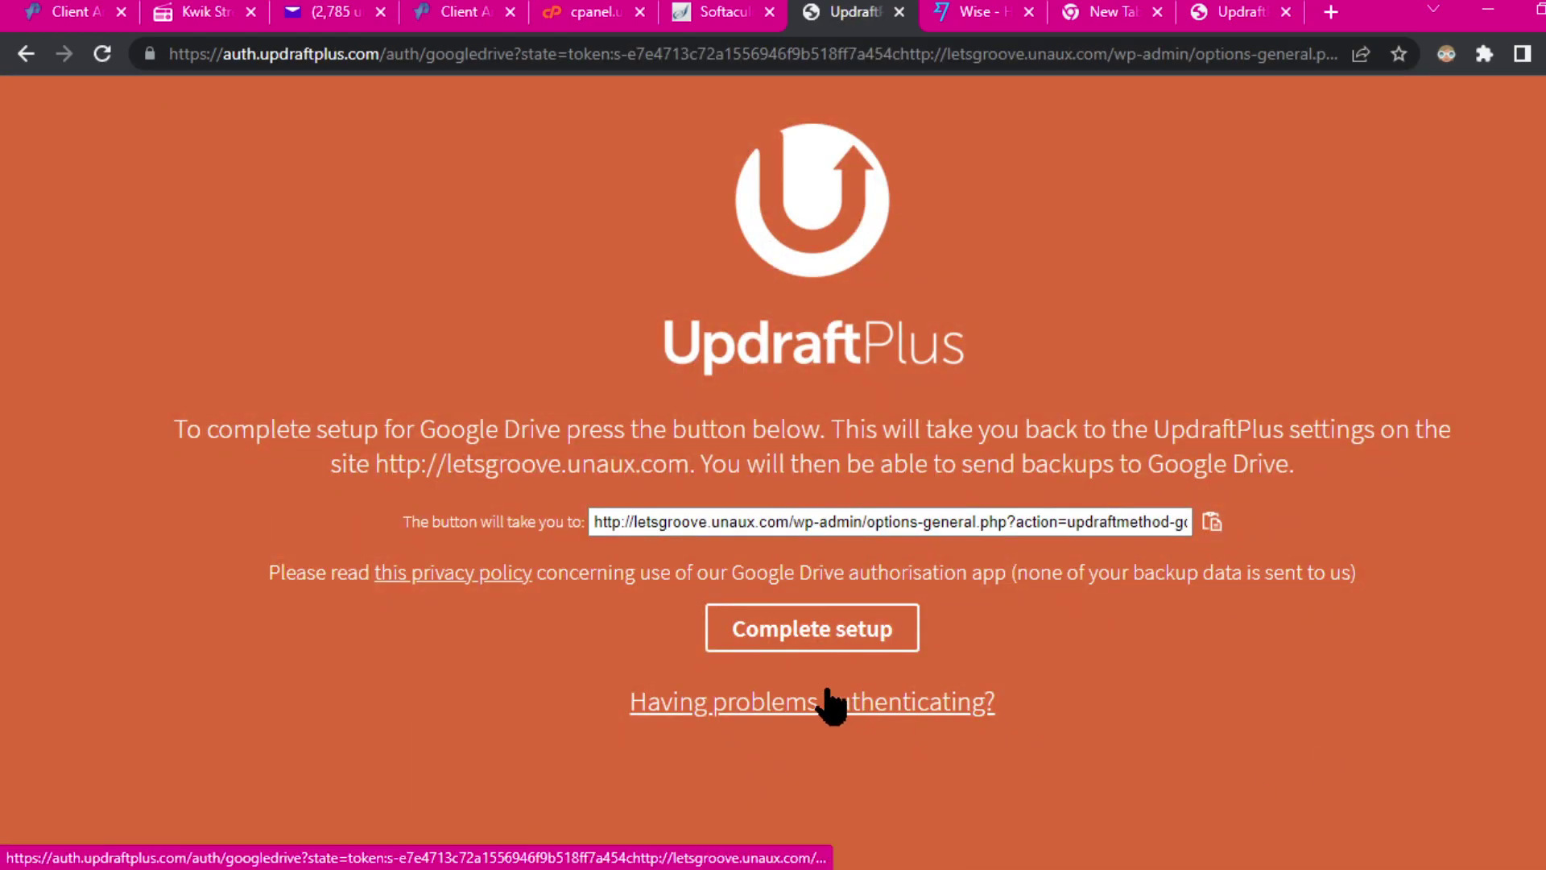
pyautogui.click(805, 630)
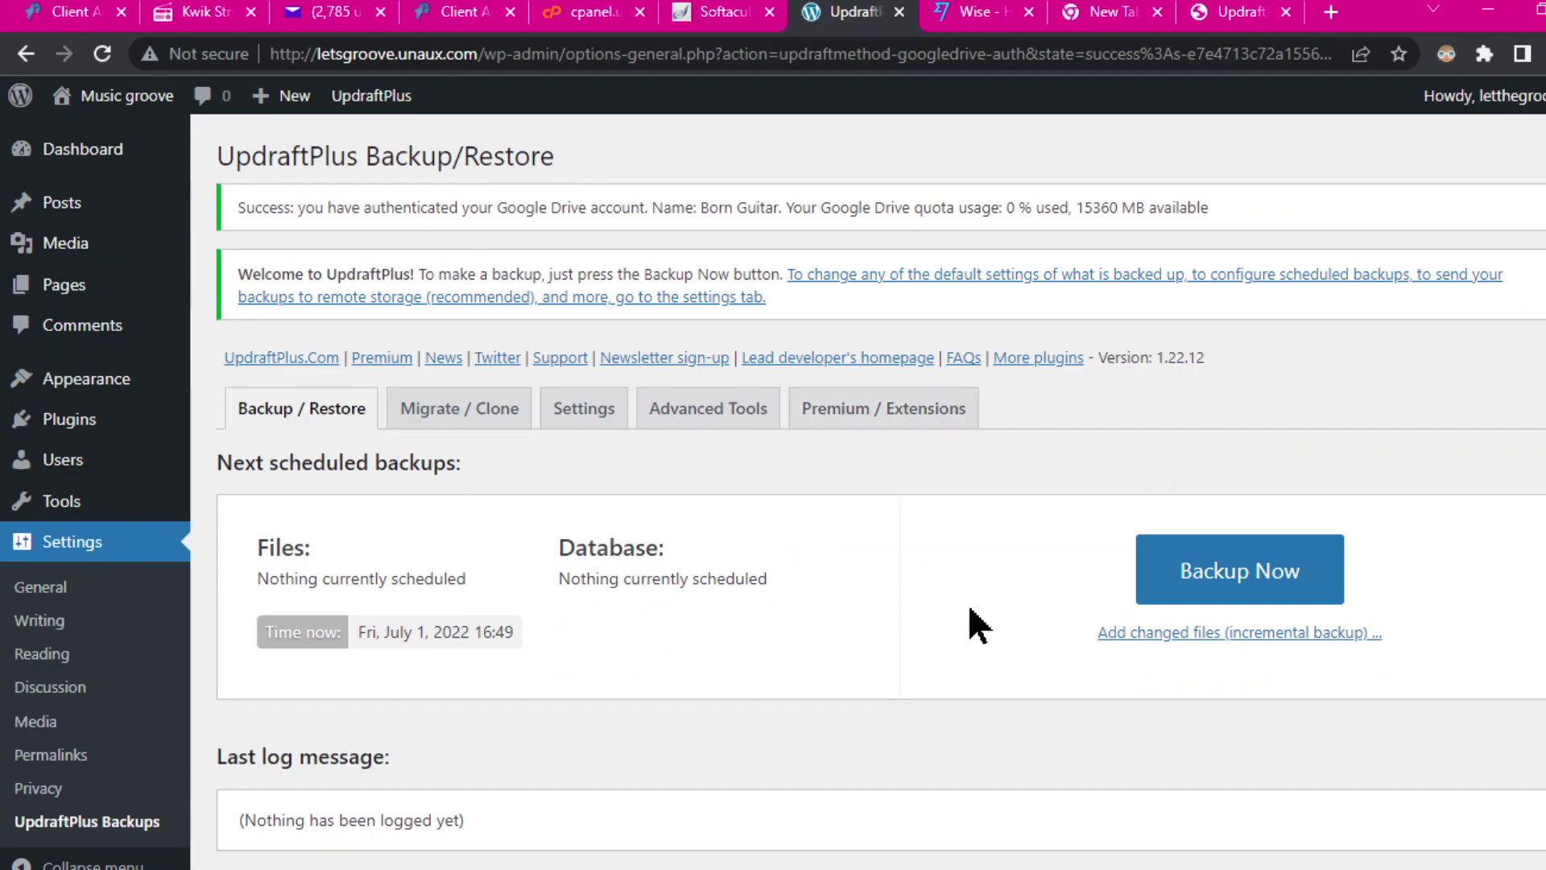
pyautogui.scroll(-3, 966, 608)
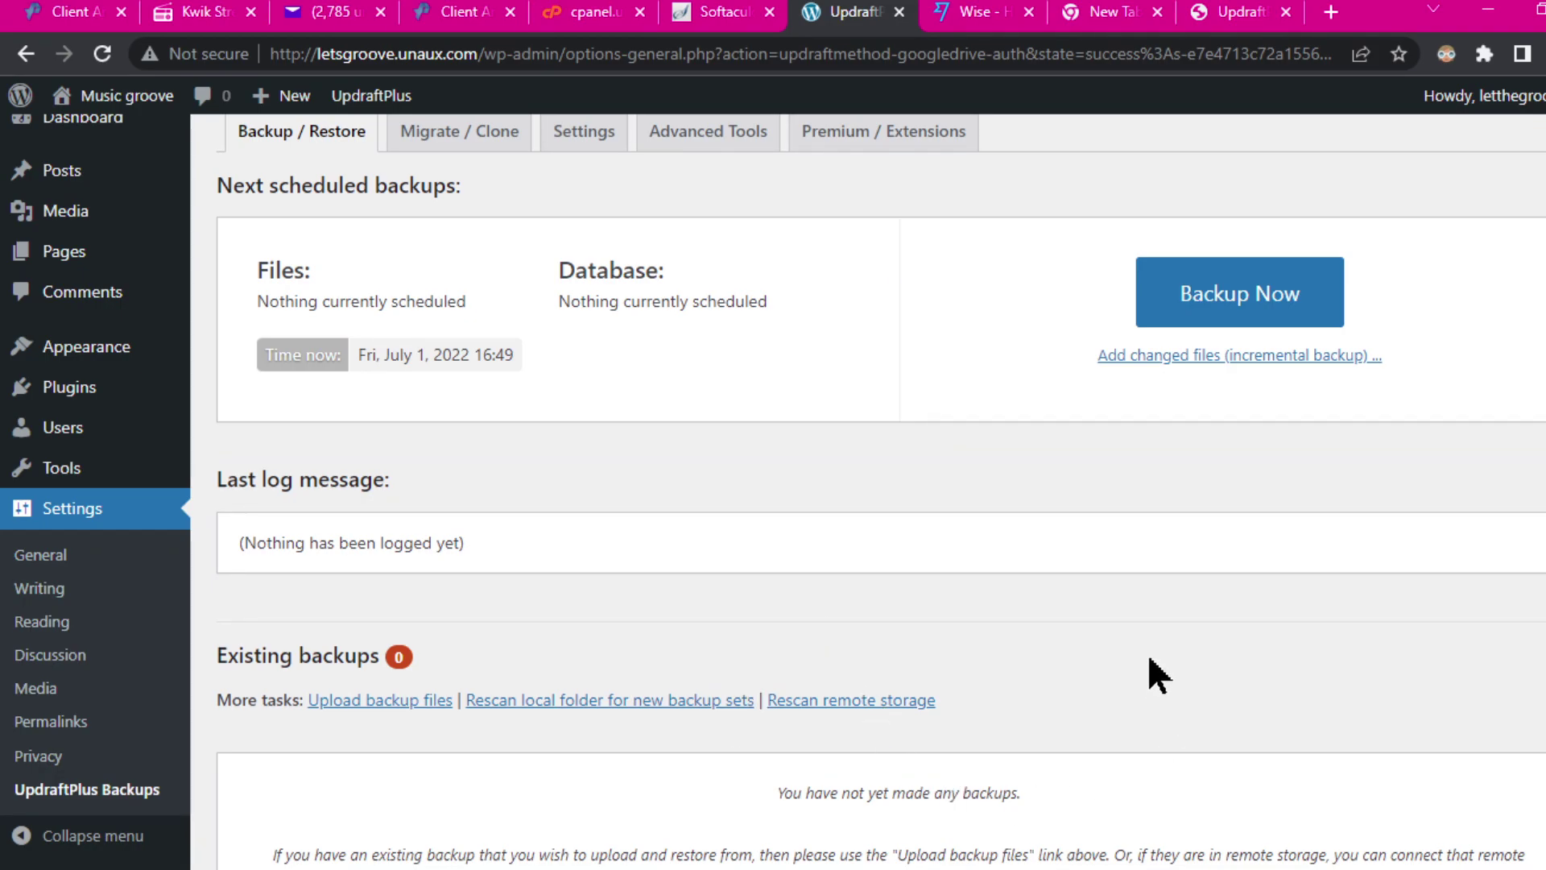
pyautogui.scroll(-2, 1150, 674)
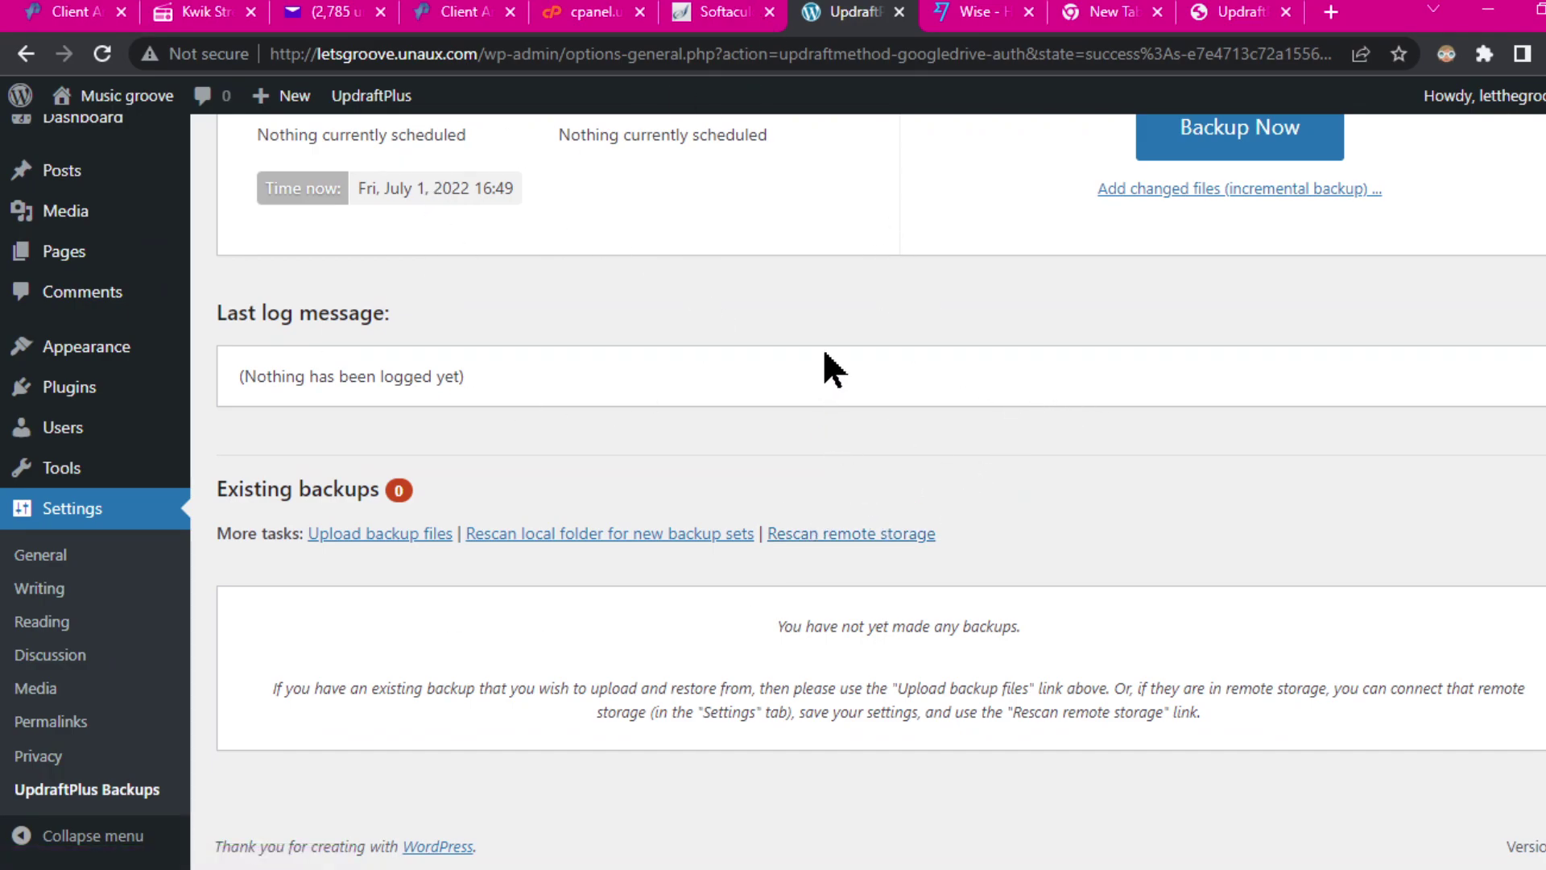
pyautogui.click(855, 538)
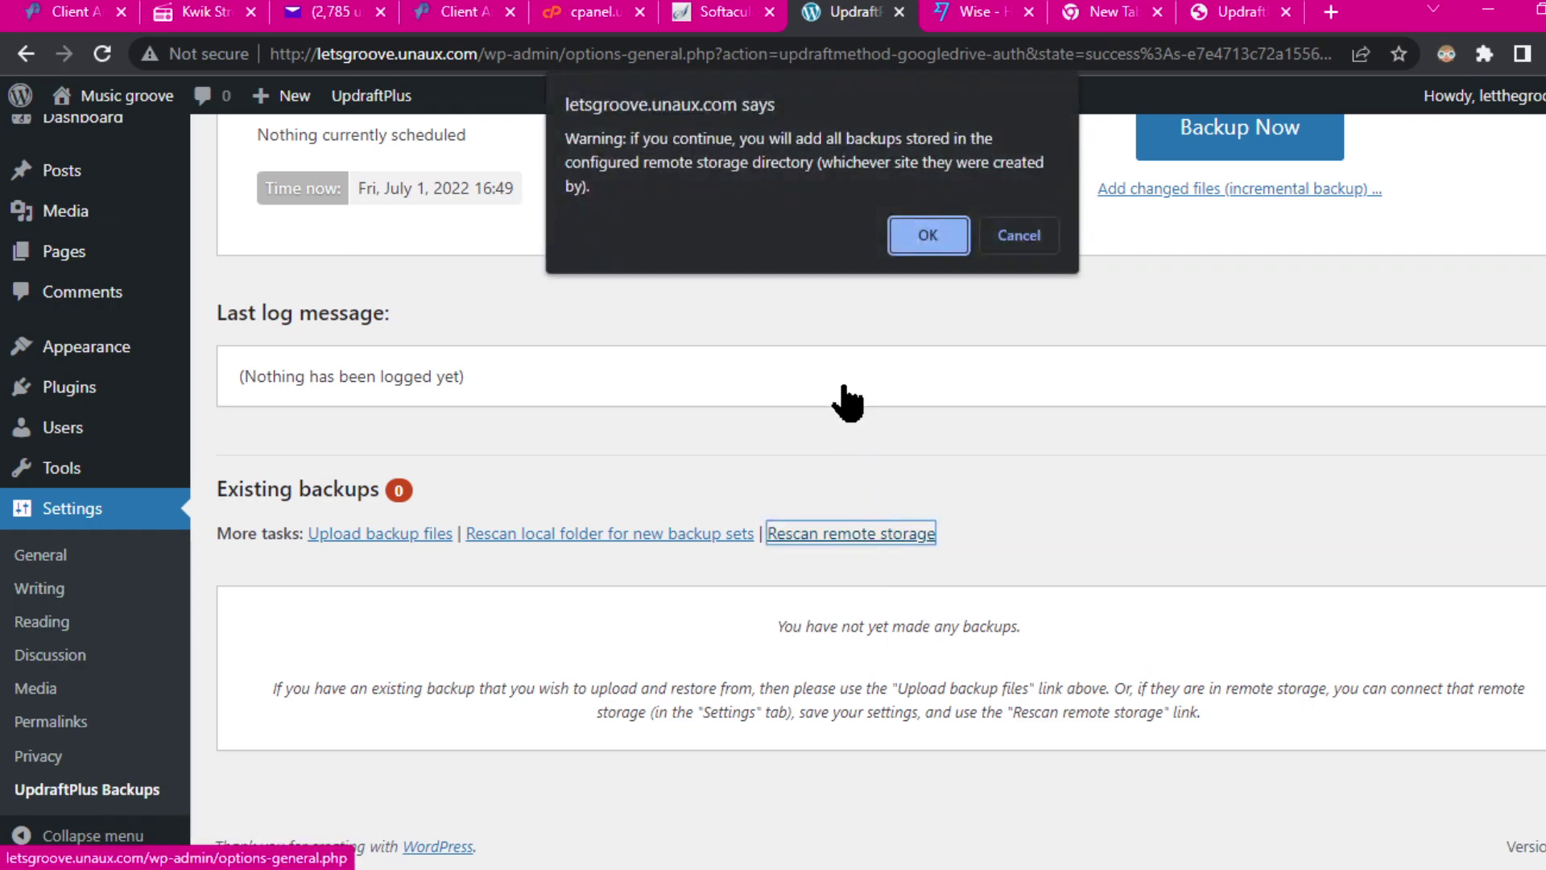
pyautogui.click(925, 235)
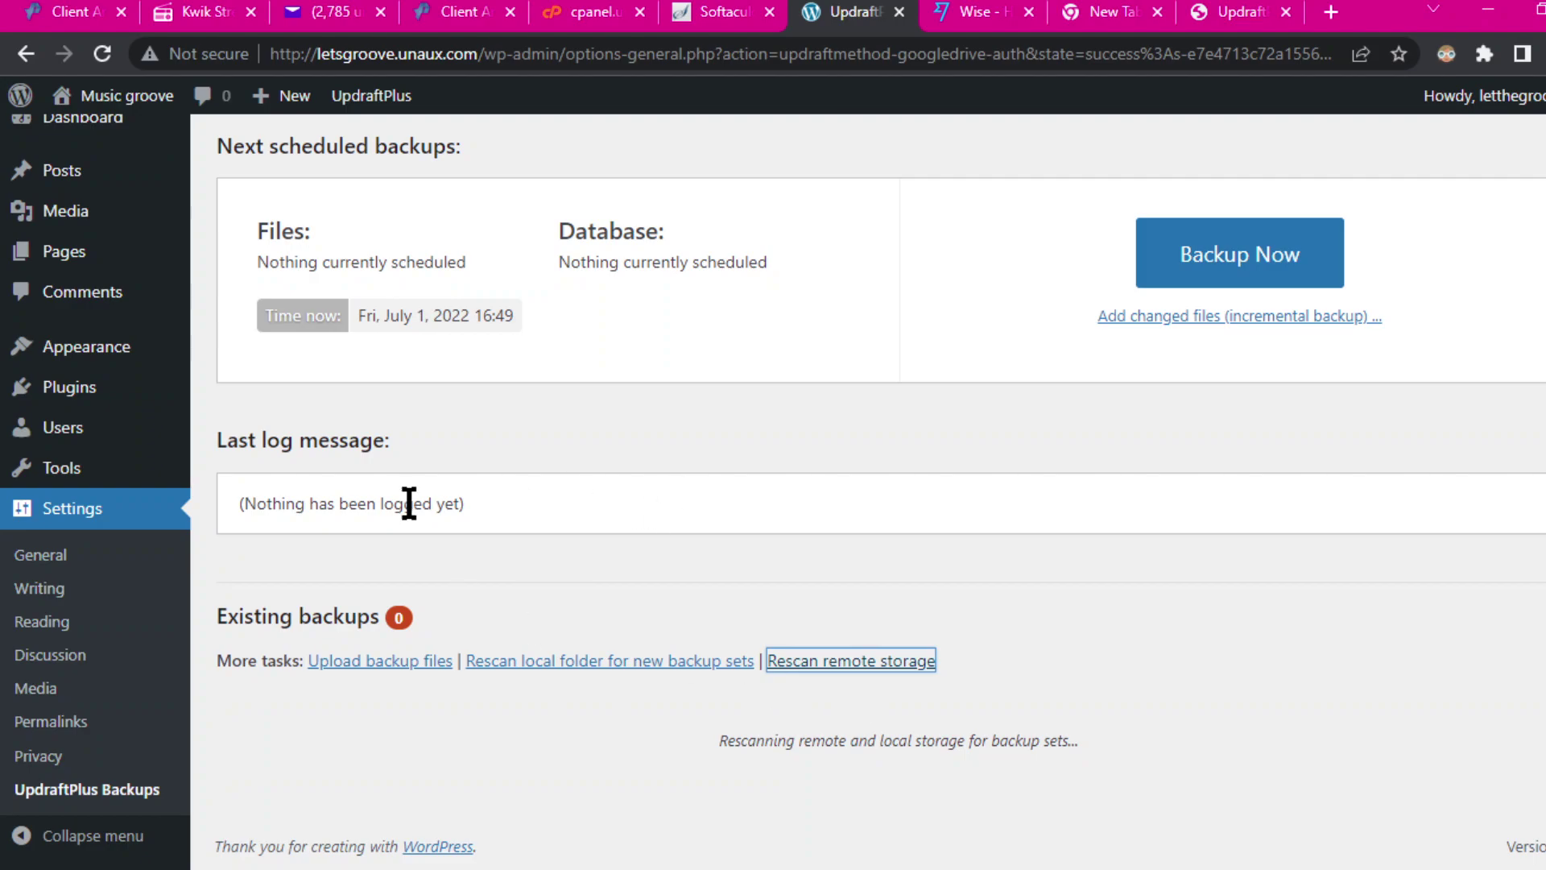
pyautogui.scroll(-2, 1282, 631)
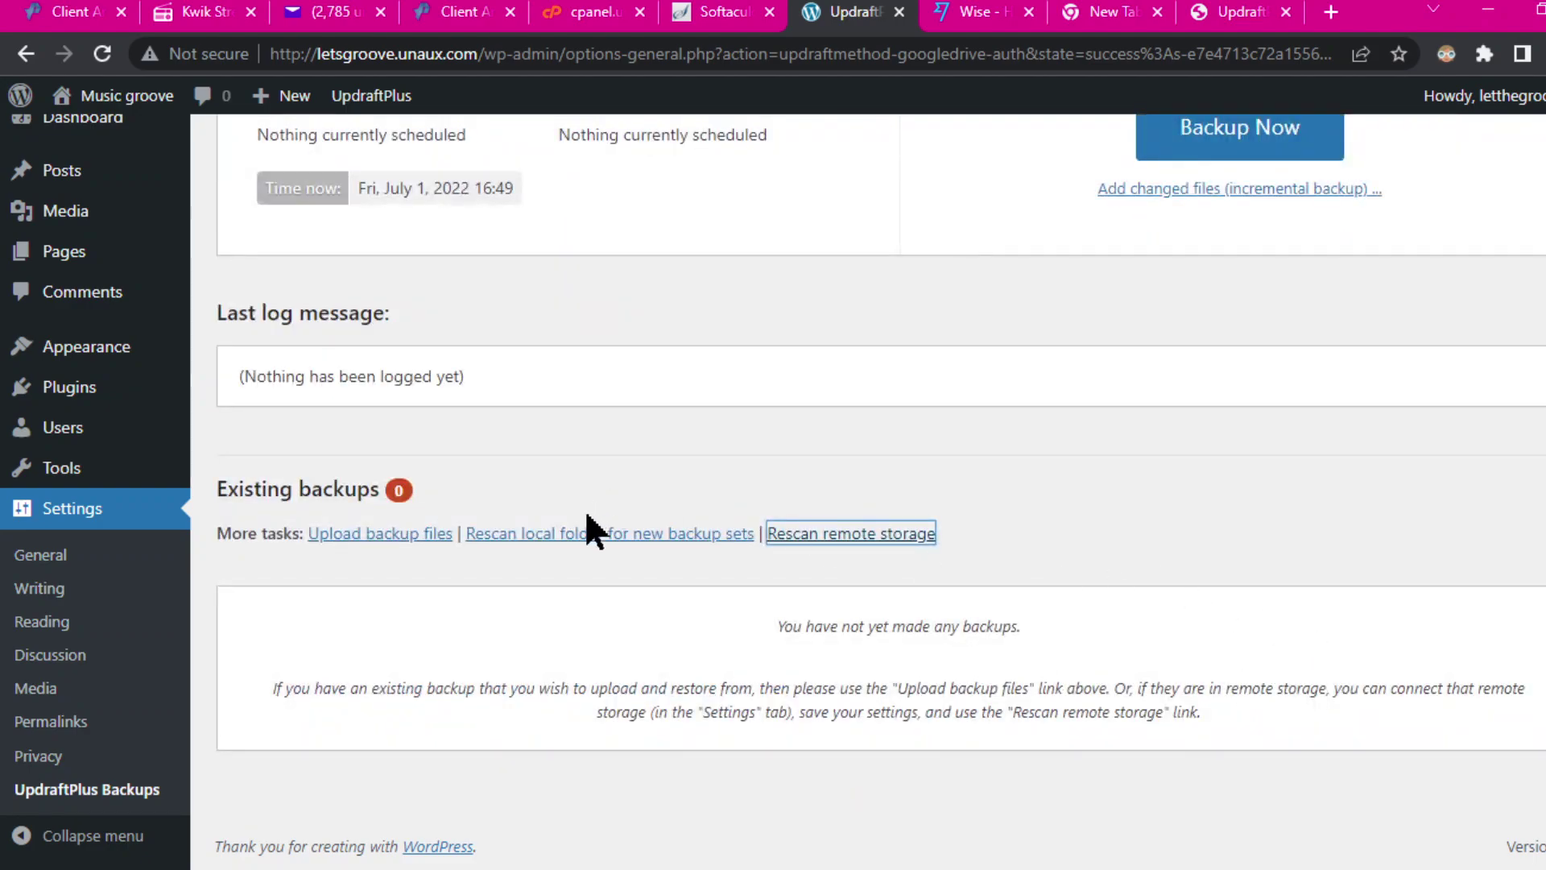
pyautogui.click(581, 535)
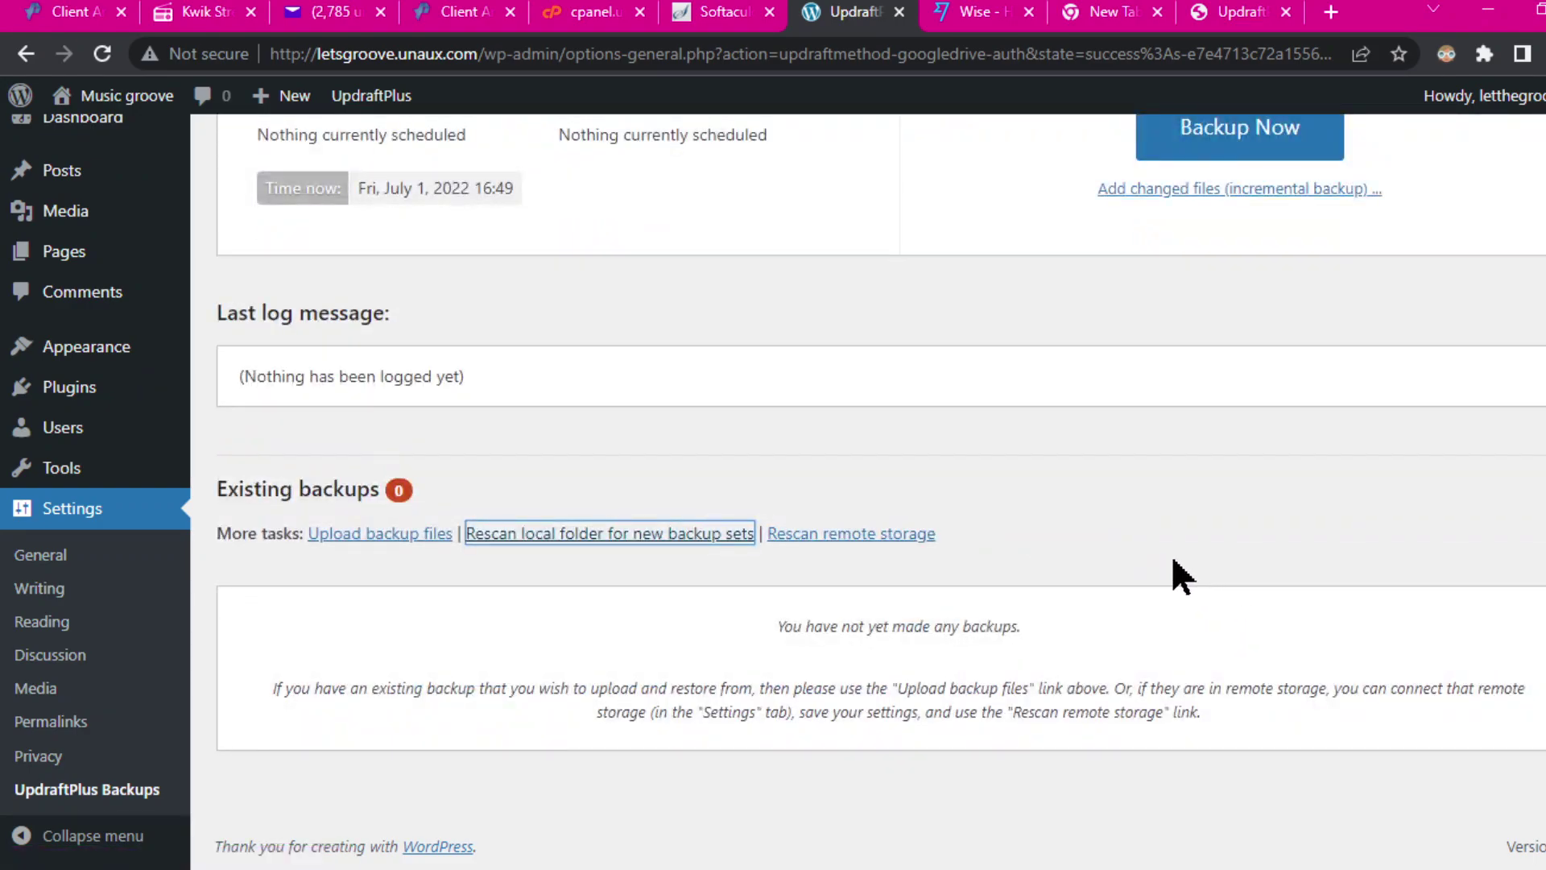
pyautogui.scroll(5, 1047, 544)
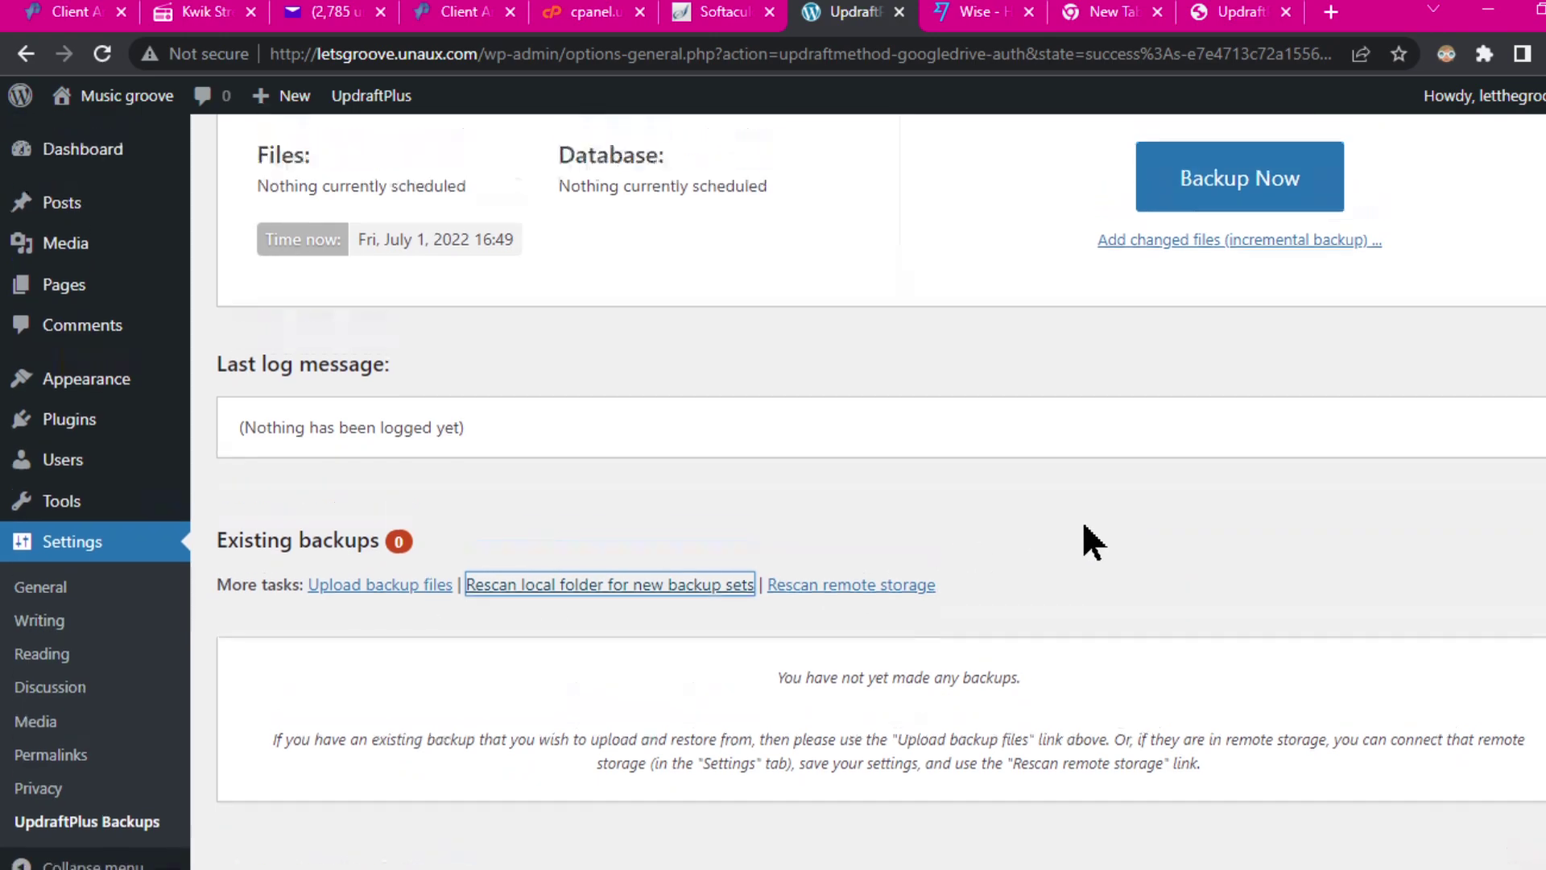
pyautogui.scroll(-3, 1053, 563)
pyautogui.scroll(3, 1052, 559)
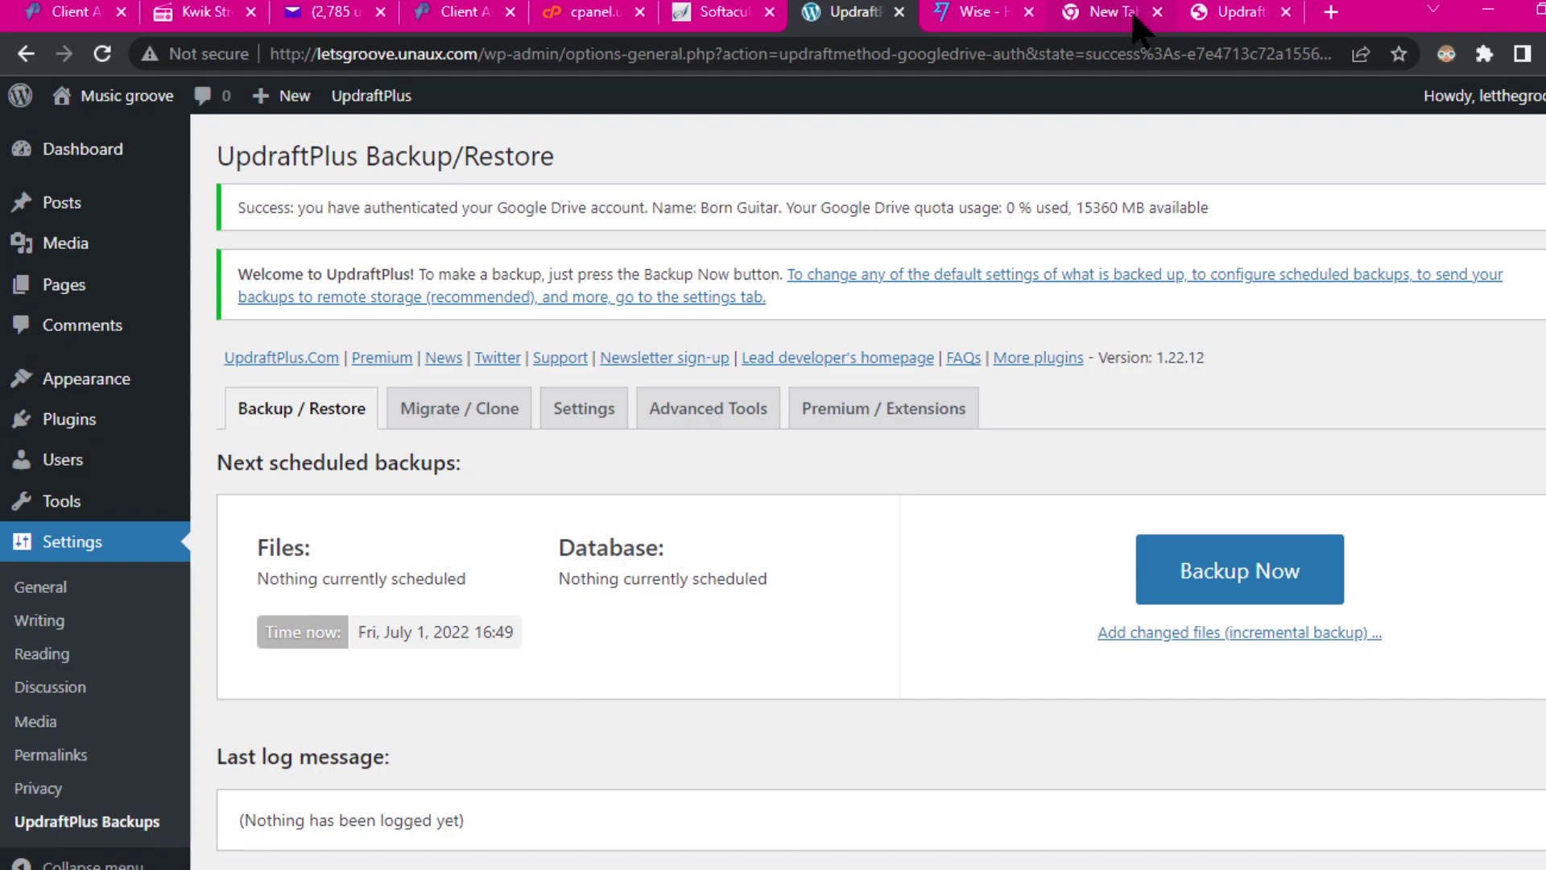
# Step: On letthegroove.com, fetch the Jul 01, 2022 16:47 database backup and download it to the computer
pyautogui.click(1217, 22)
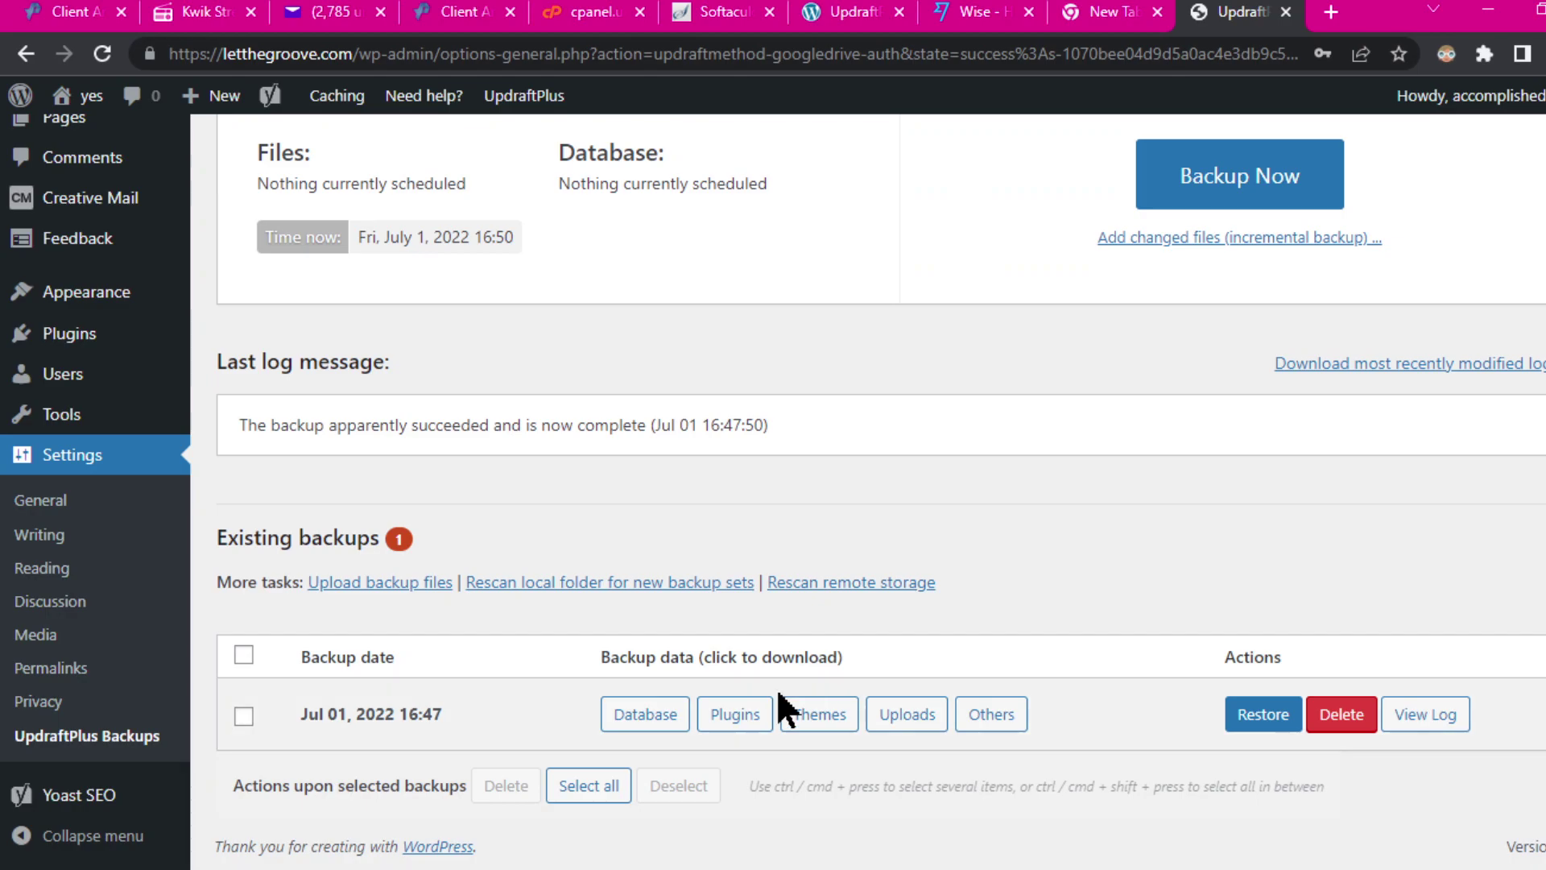
pyautogui.click(640, 716)
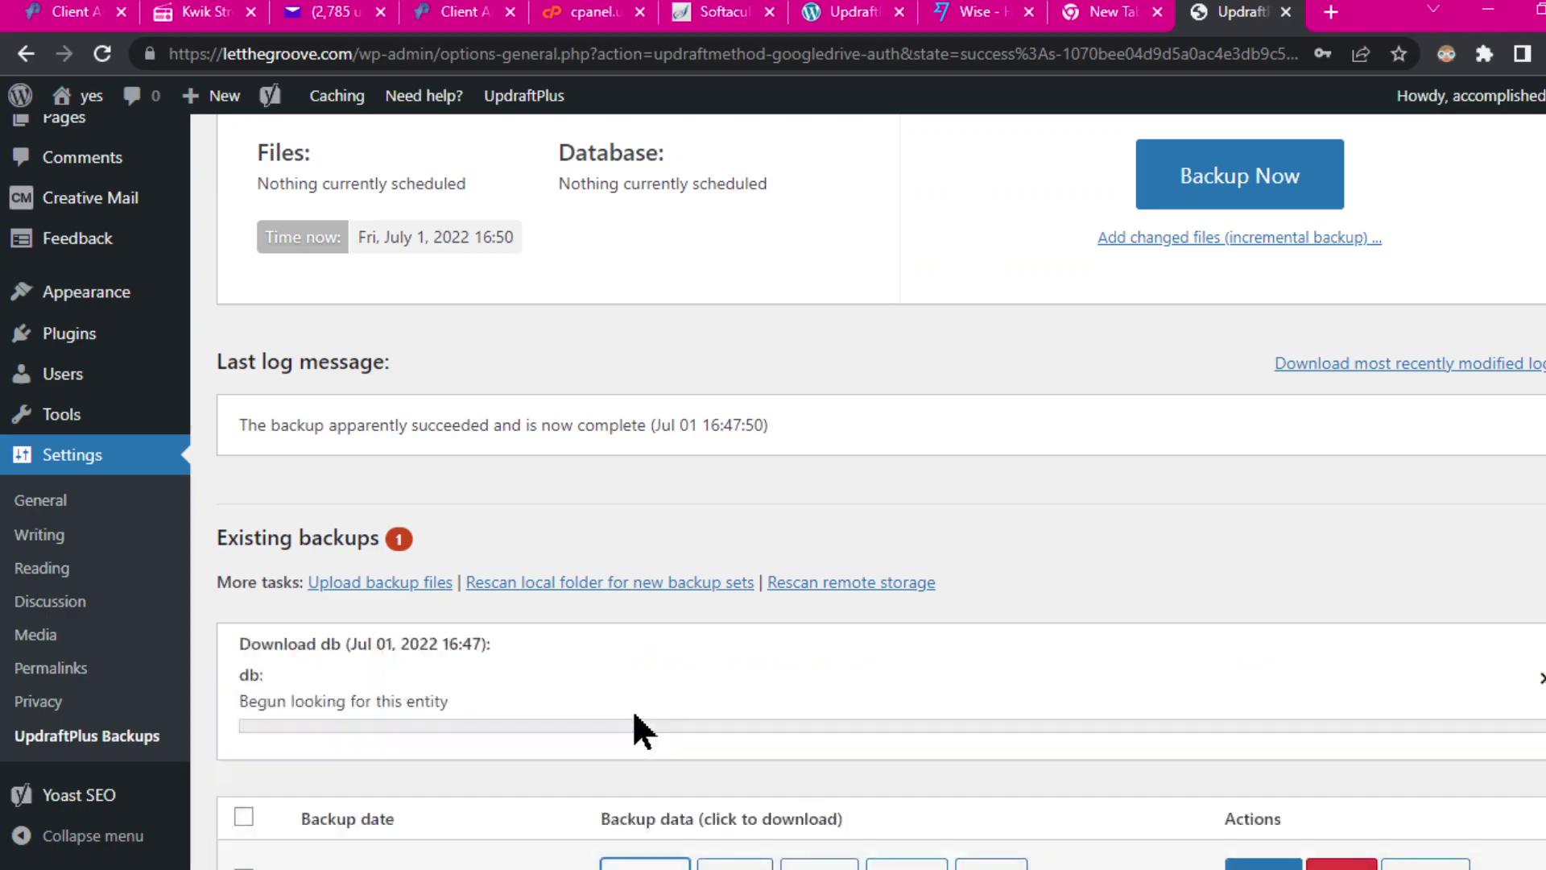
pyautogui.scroll(-2, 1409, 475)
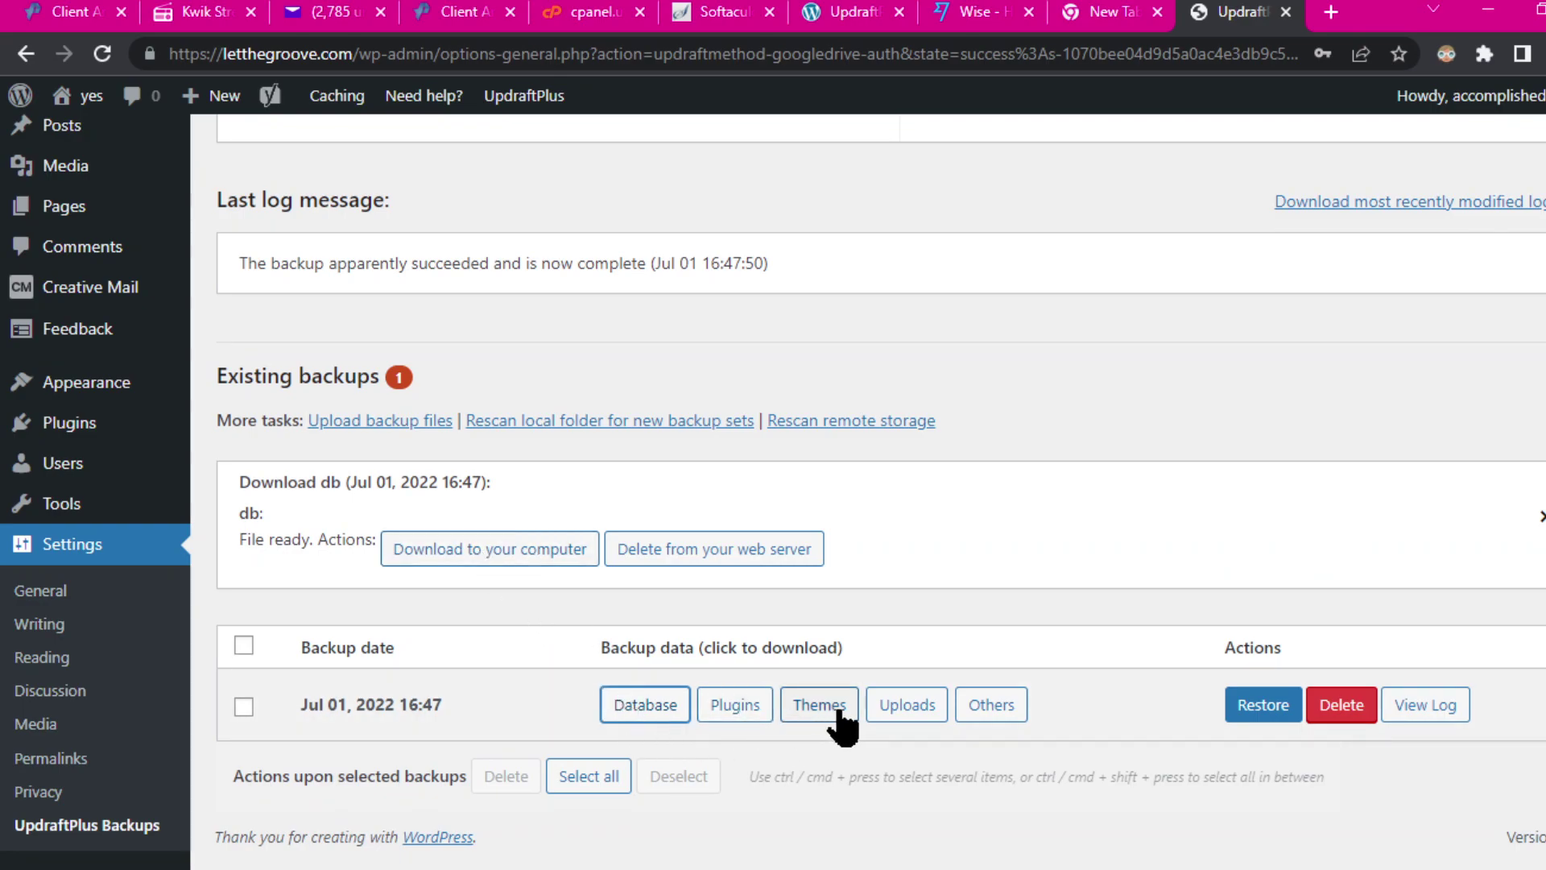
pyautogui.click(436, 554)
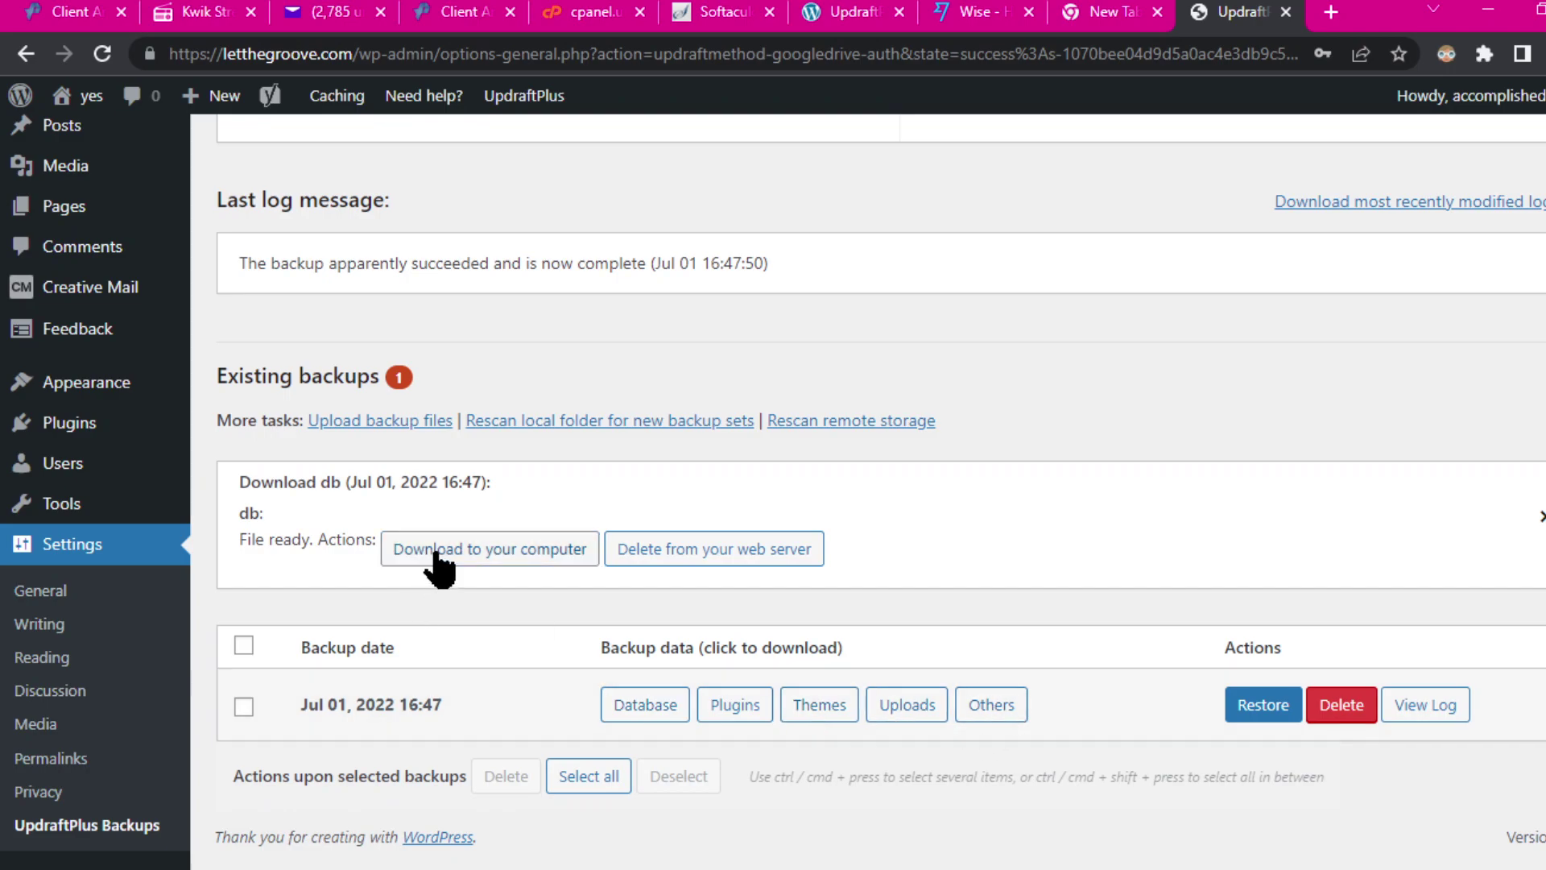
pyautogui.click(436, 555)
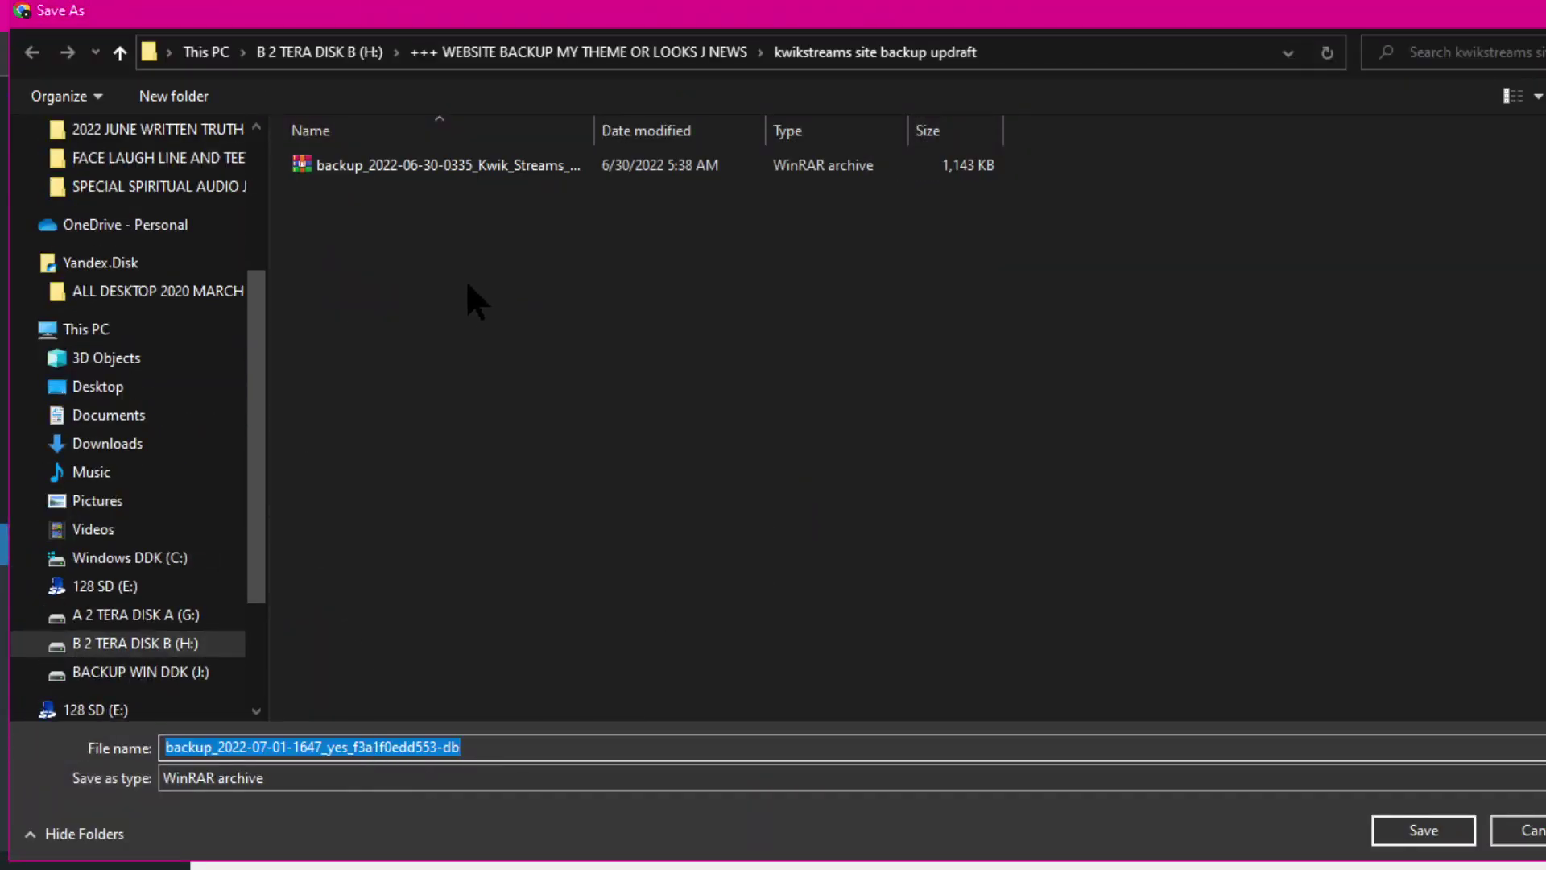
# Step: Save the database backup into a new folder named letthegroove.com on drive H:
pyautogui.click(446, 408)
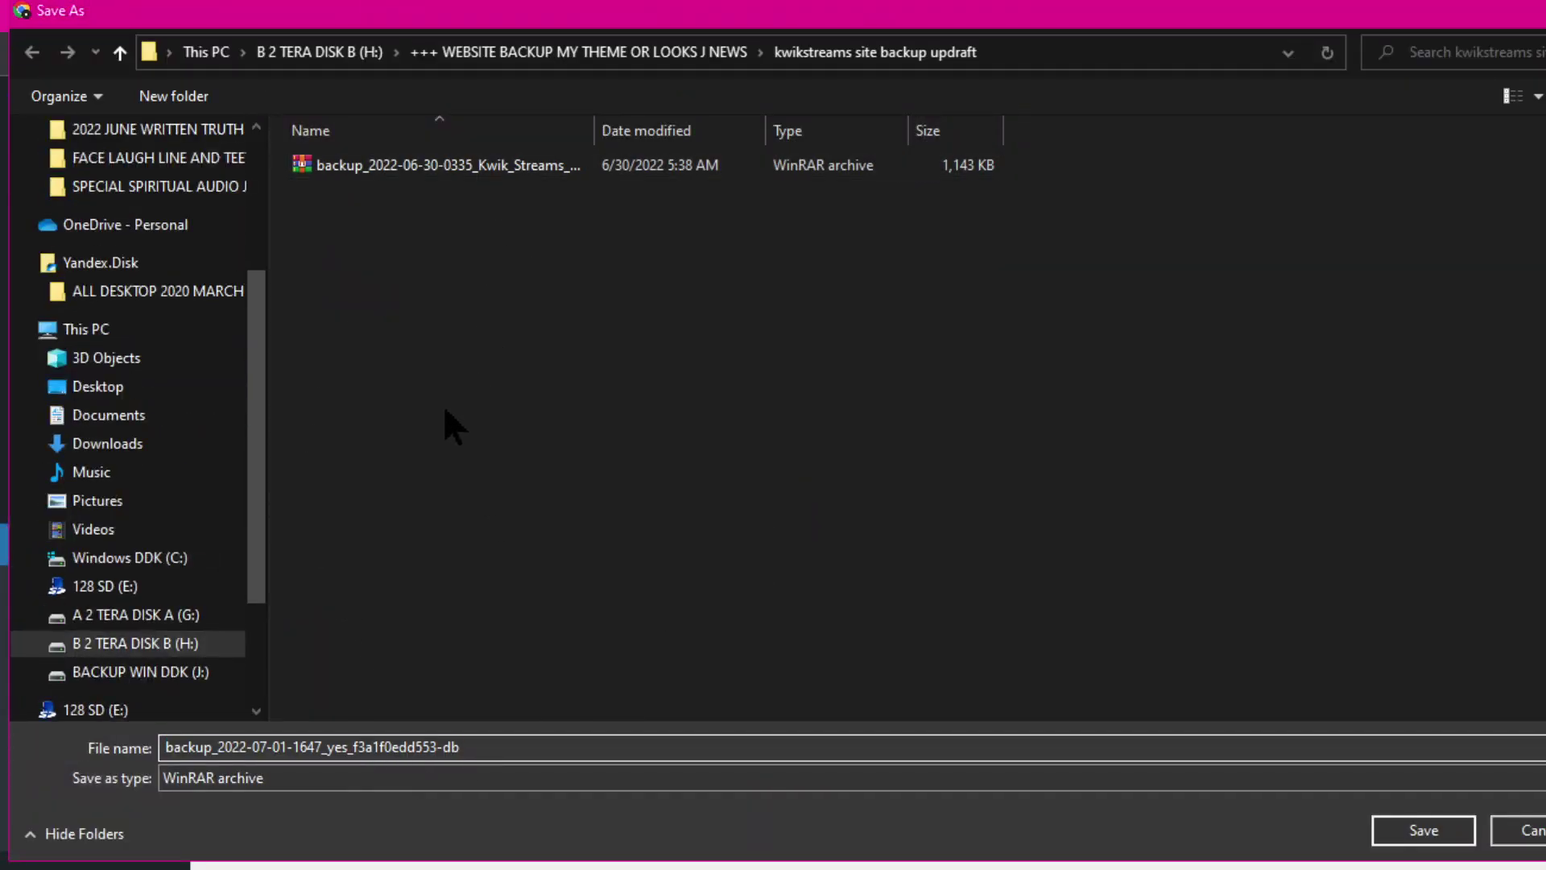
pyautogui.rightClick(445, 409)
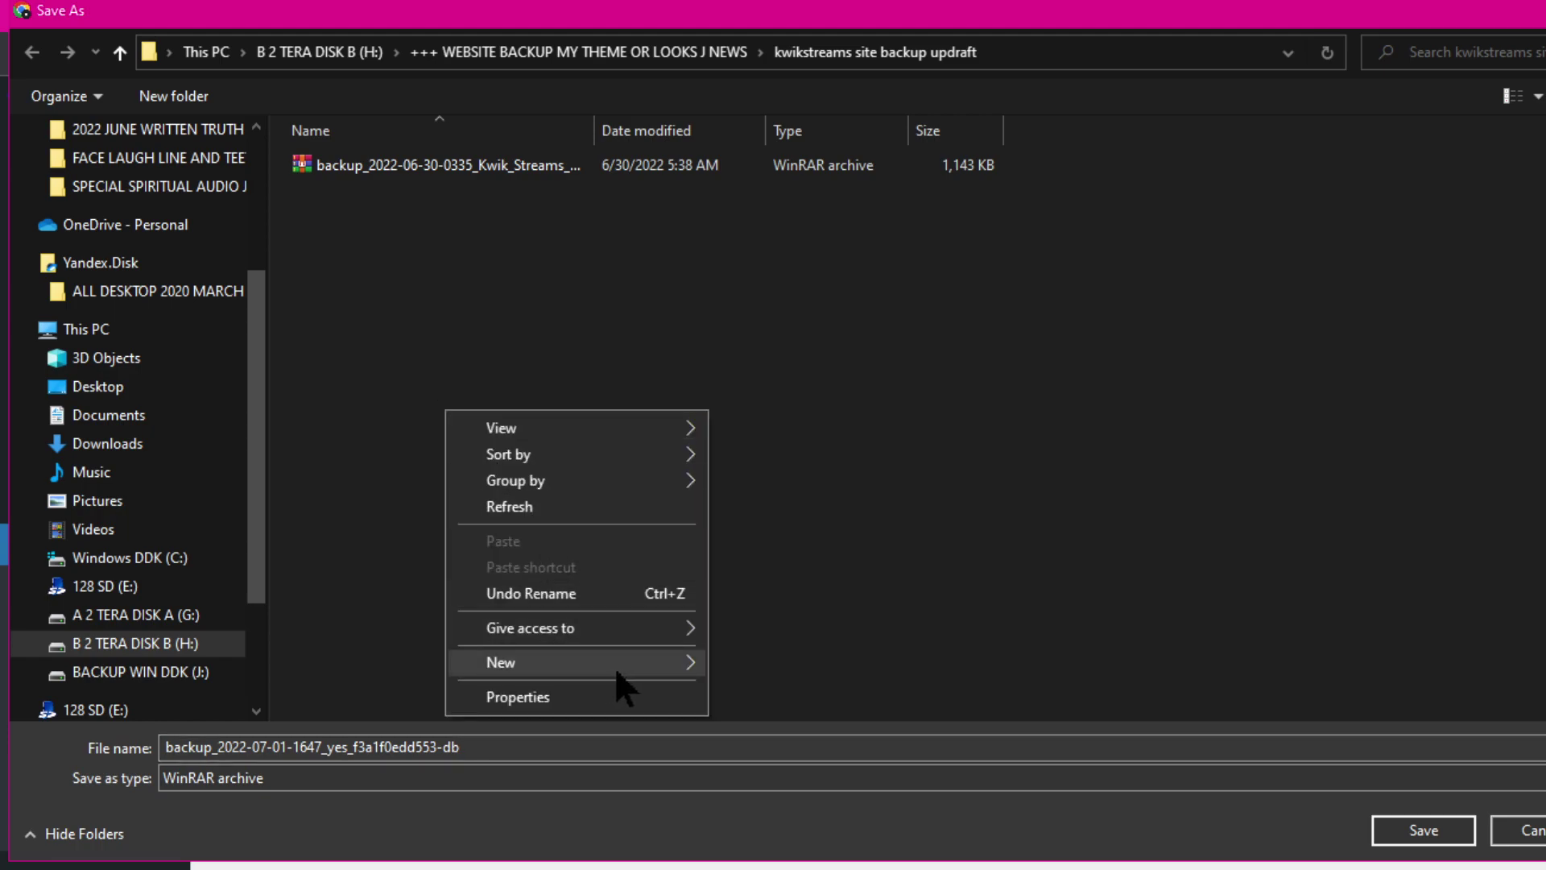
pyautogui.moveTo(651, 663)
pyautogui.click(778, 281)
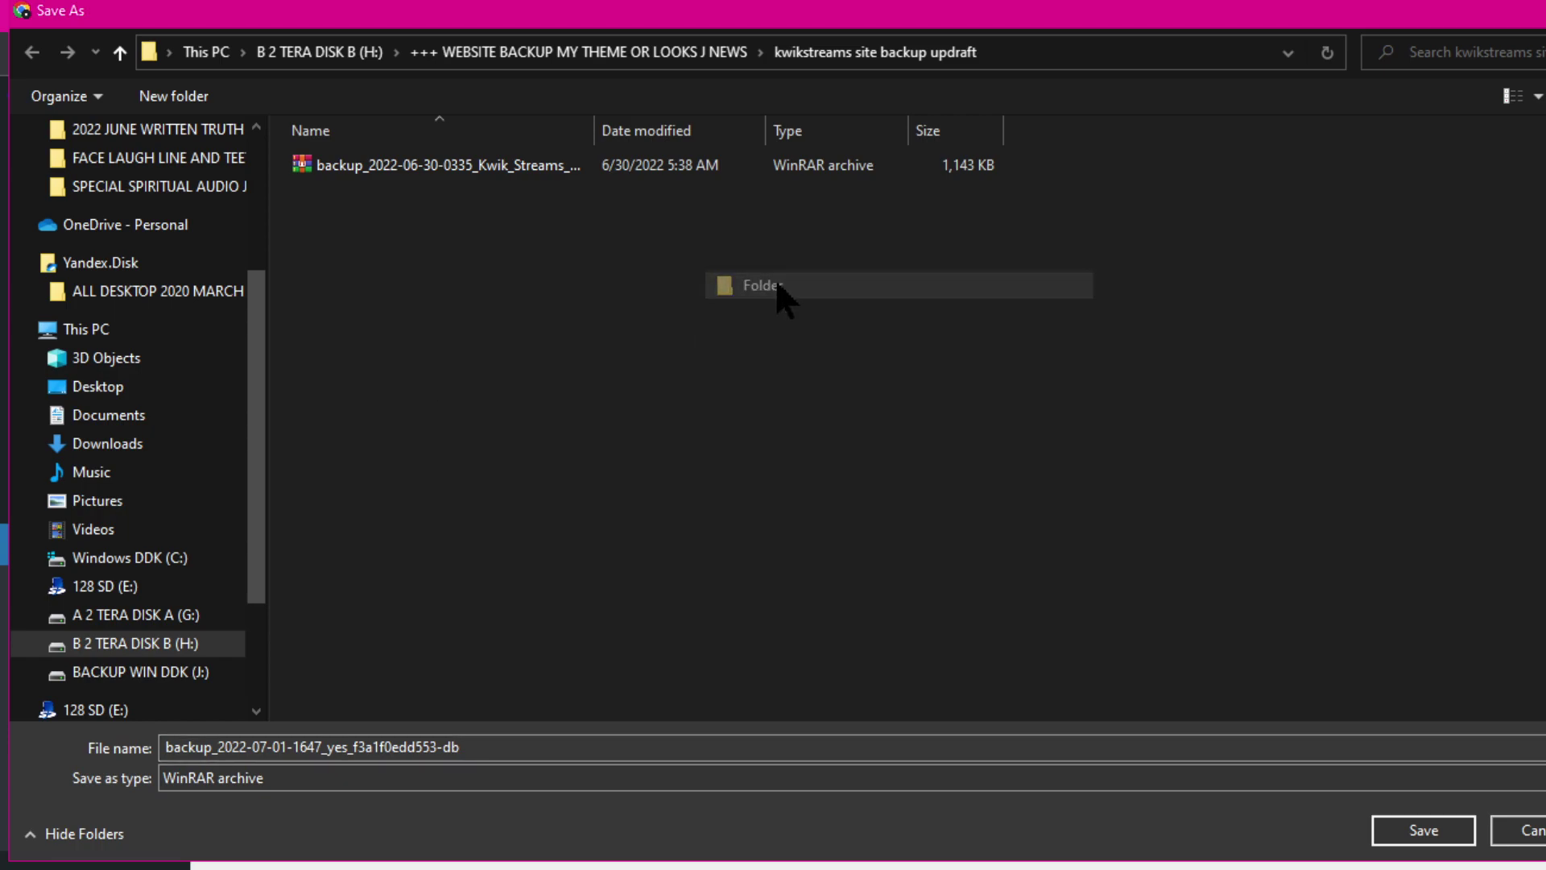
pyautogui.write('let')
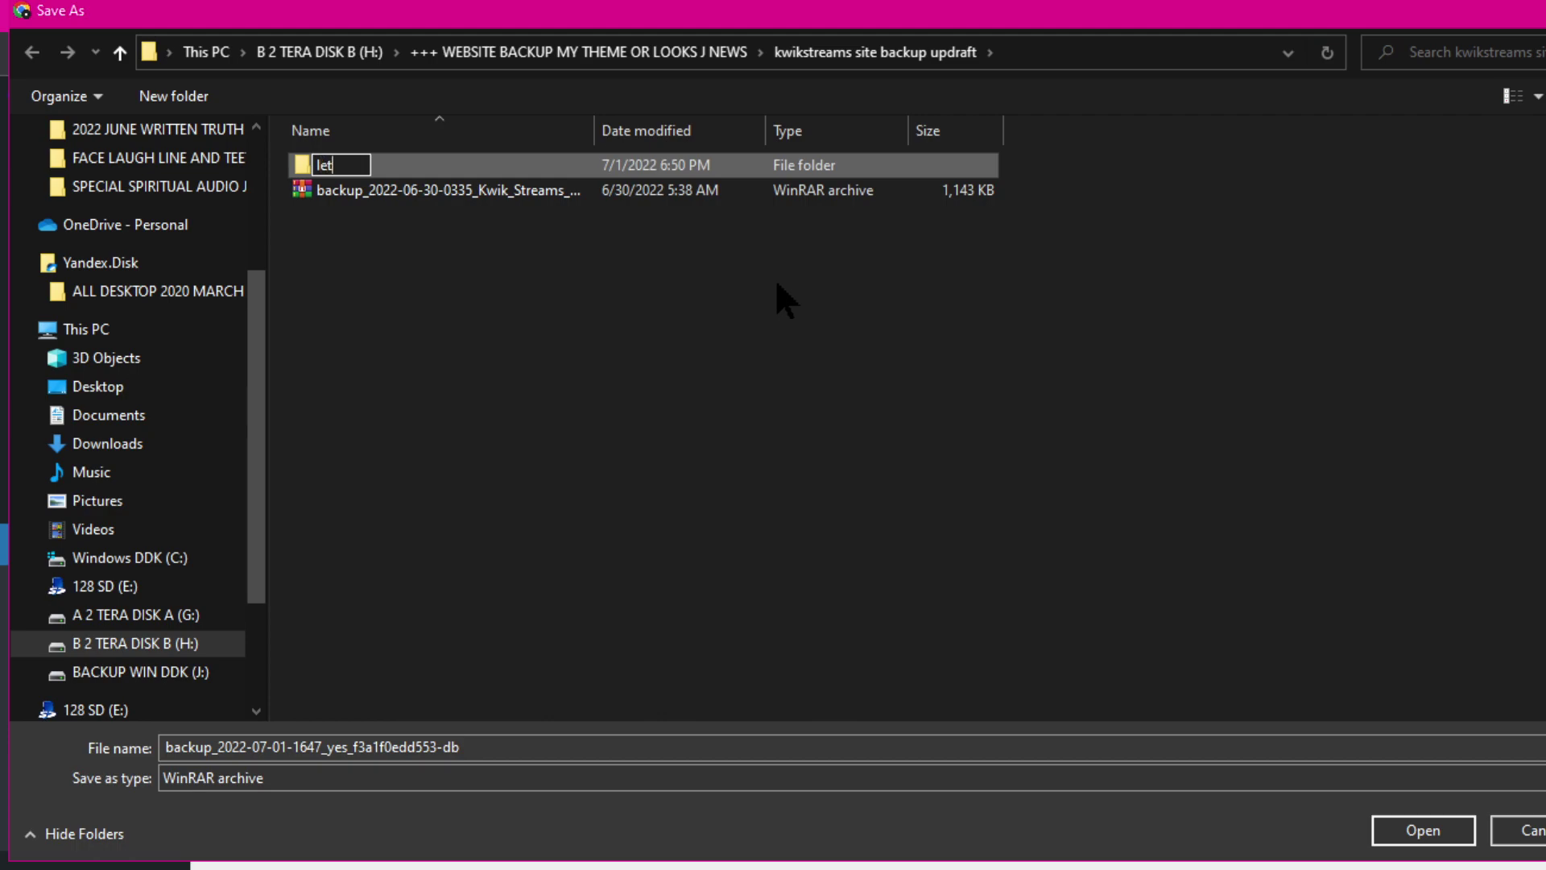
pyautogui.write('thegroove.com')
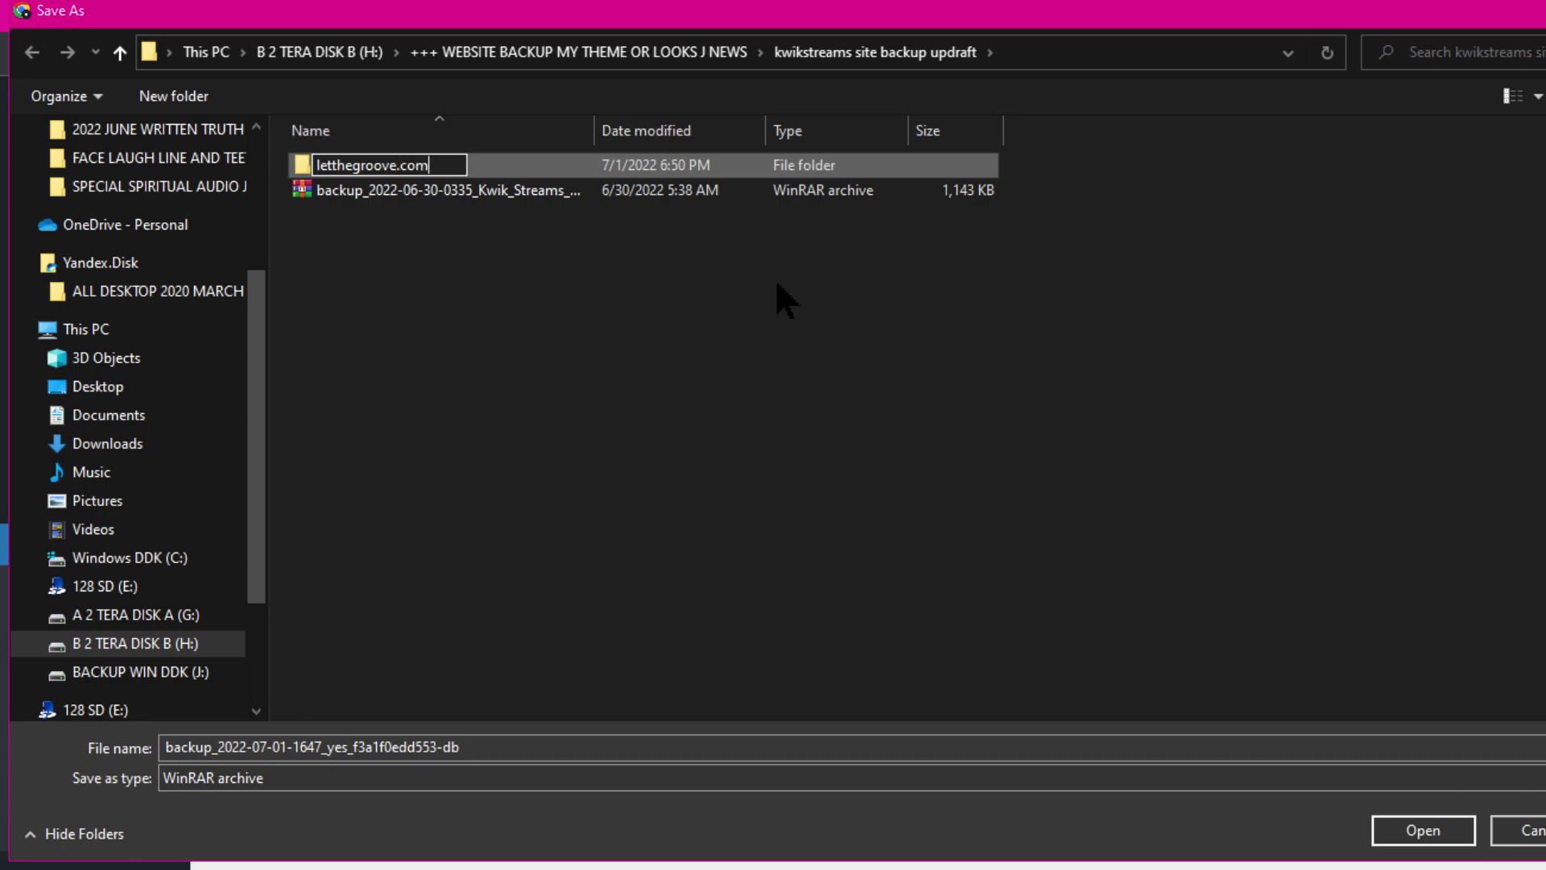
pyautogui.press('Return')
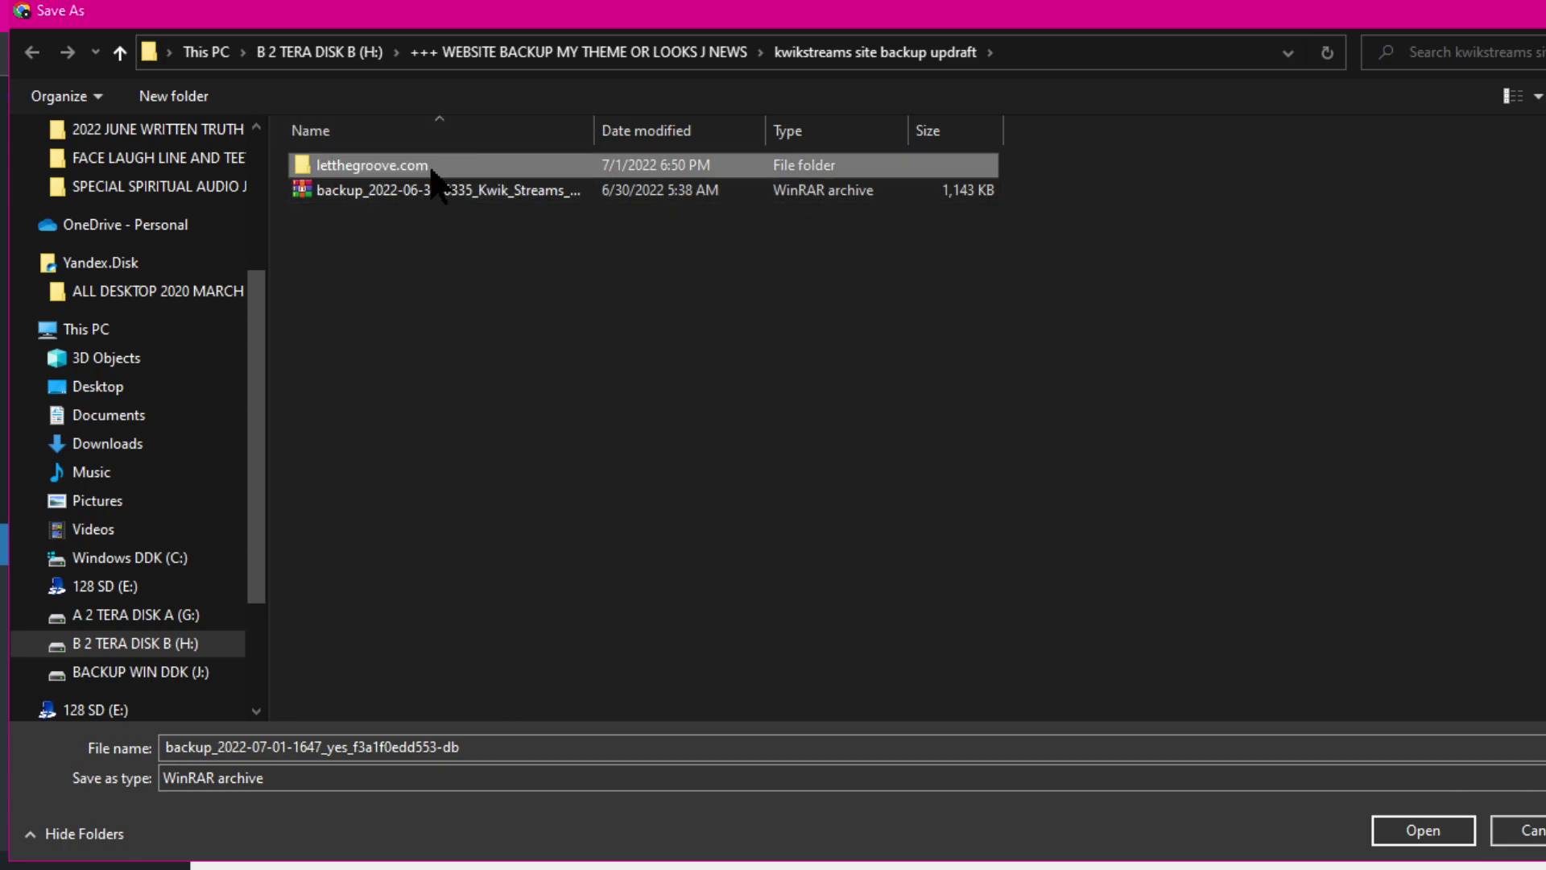
pyautogui.doubleClick(372, 166)
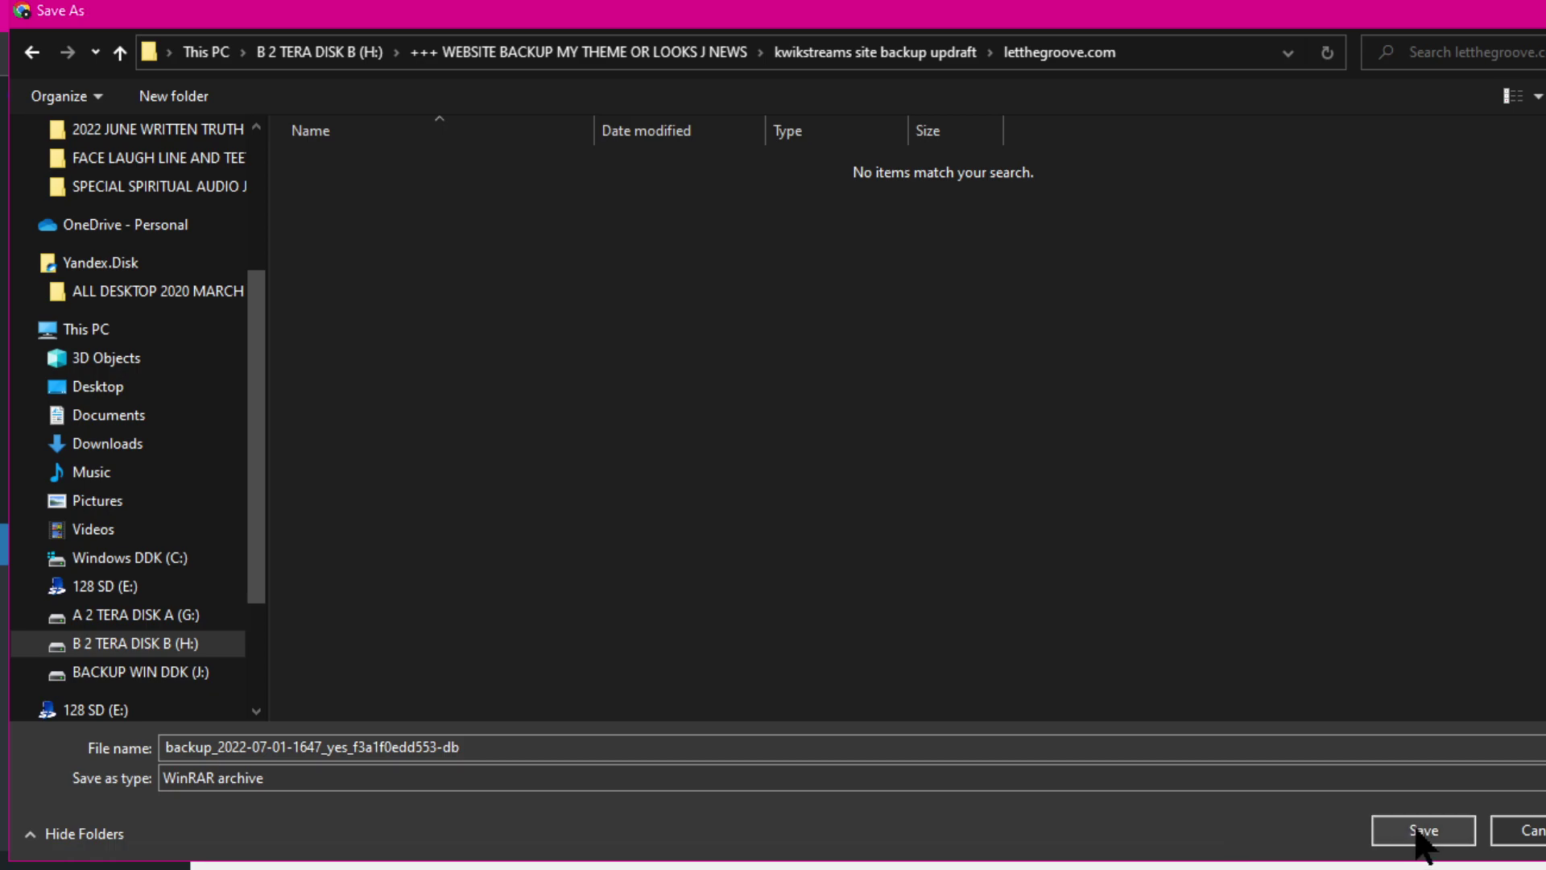
pyautogui.click(1423, 830)
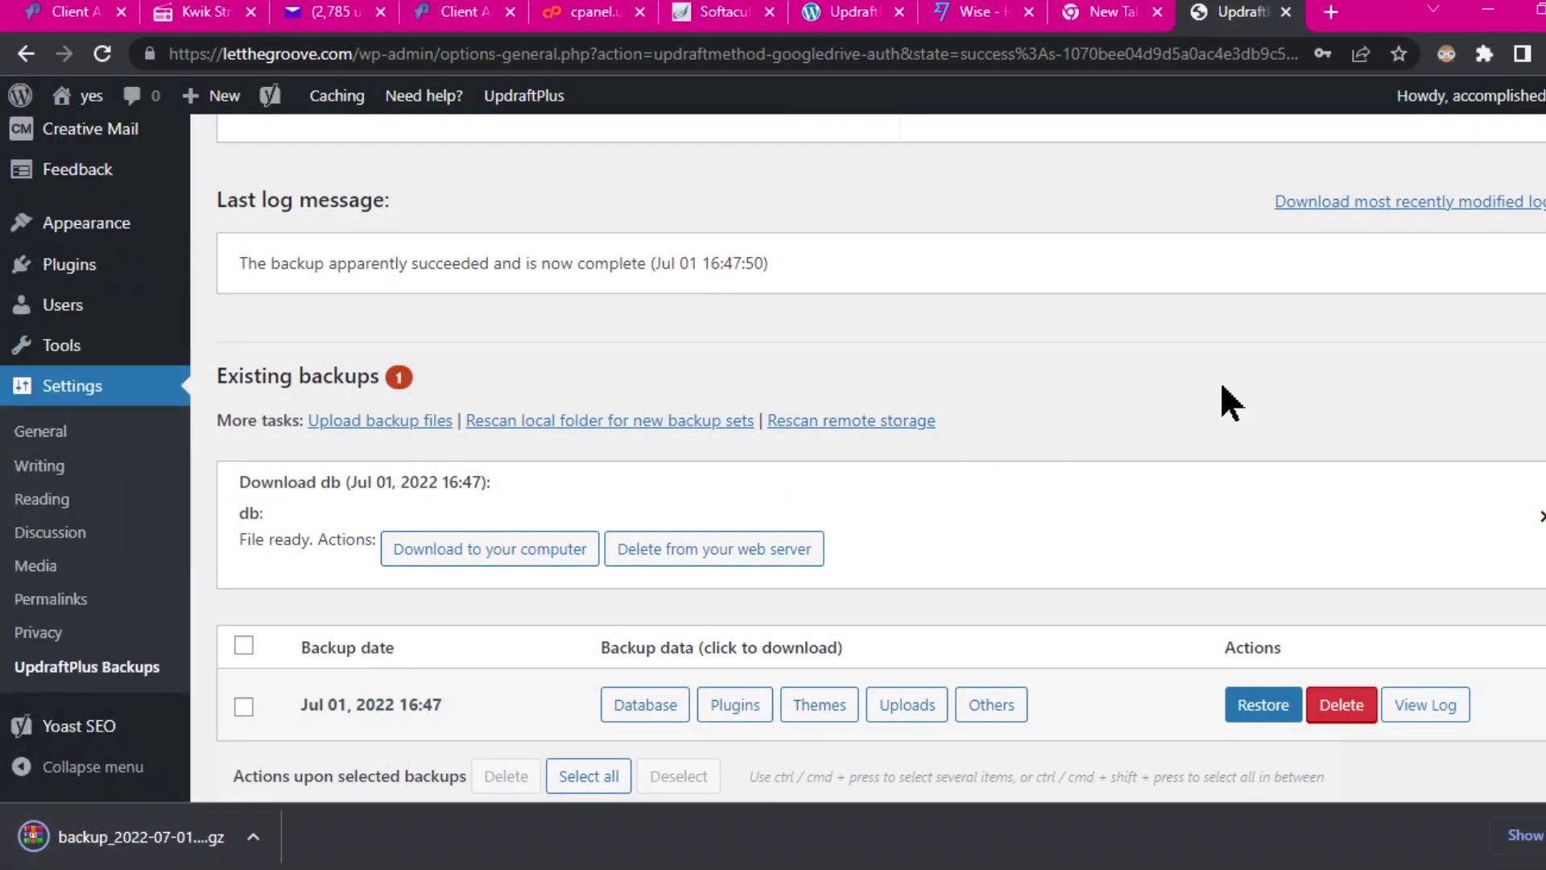
pyautogui.scroll(-1, 1219, 387)
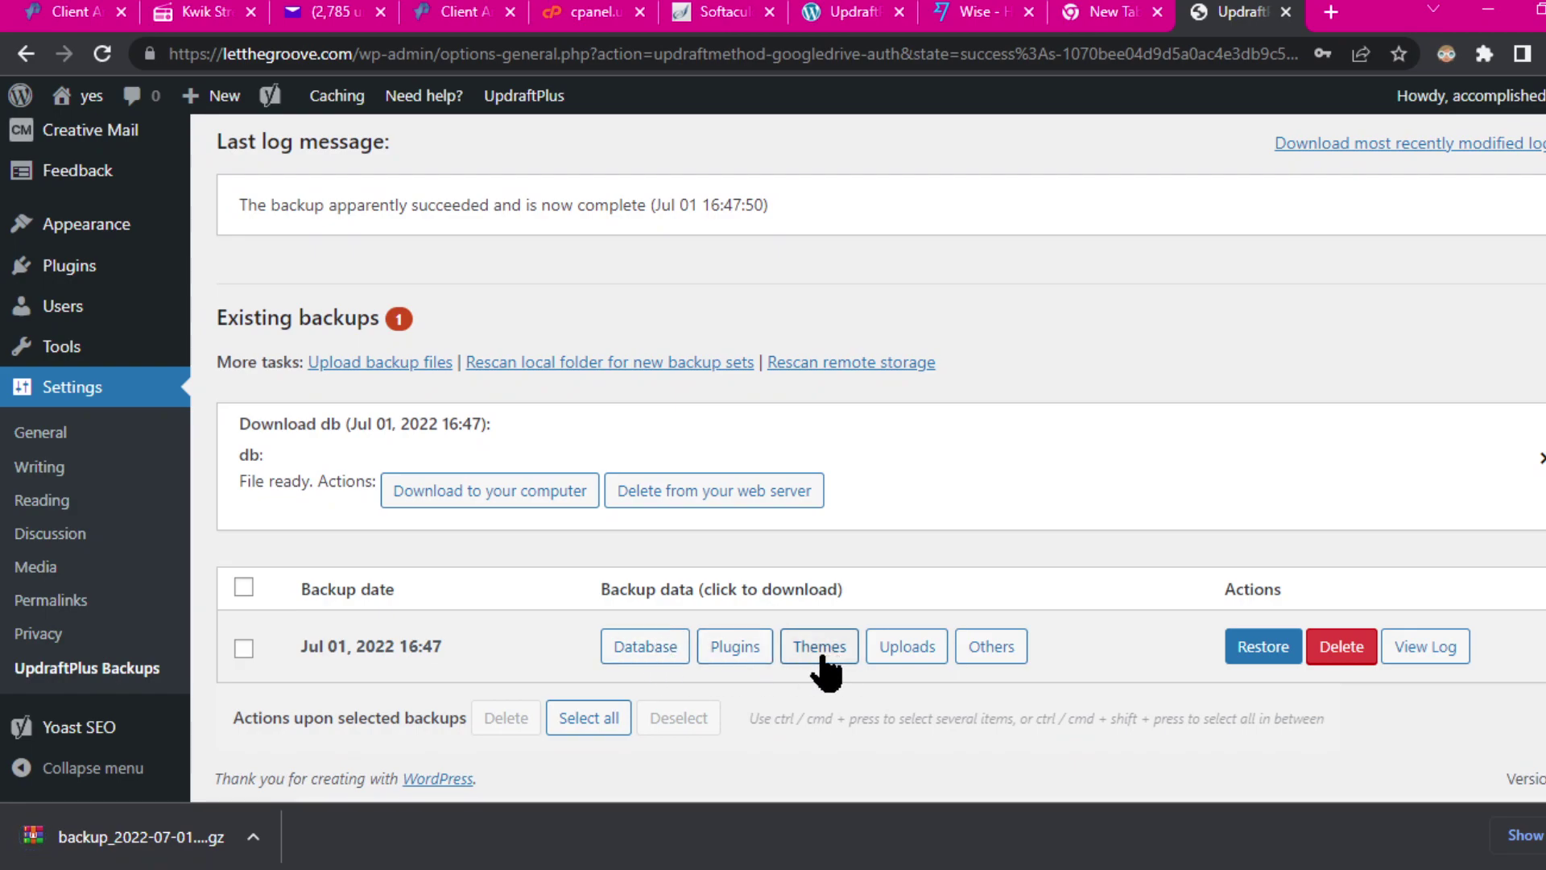
# Step: Download the plugins backup into the letthegroove.com folder and fetch the themes backup
pyautogui.click(737, 651)
pyautogui.scroll(-2, 1109, 431)
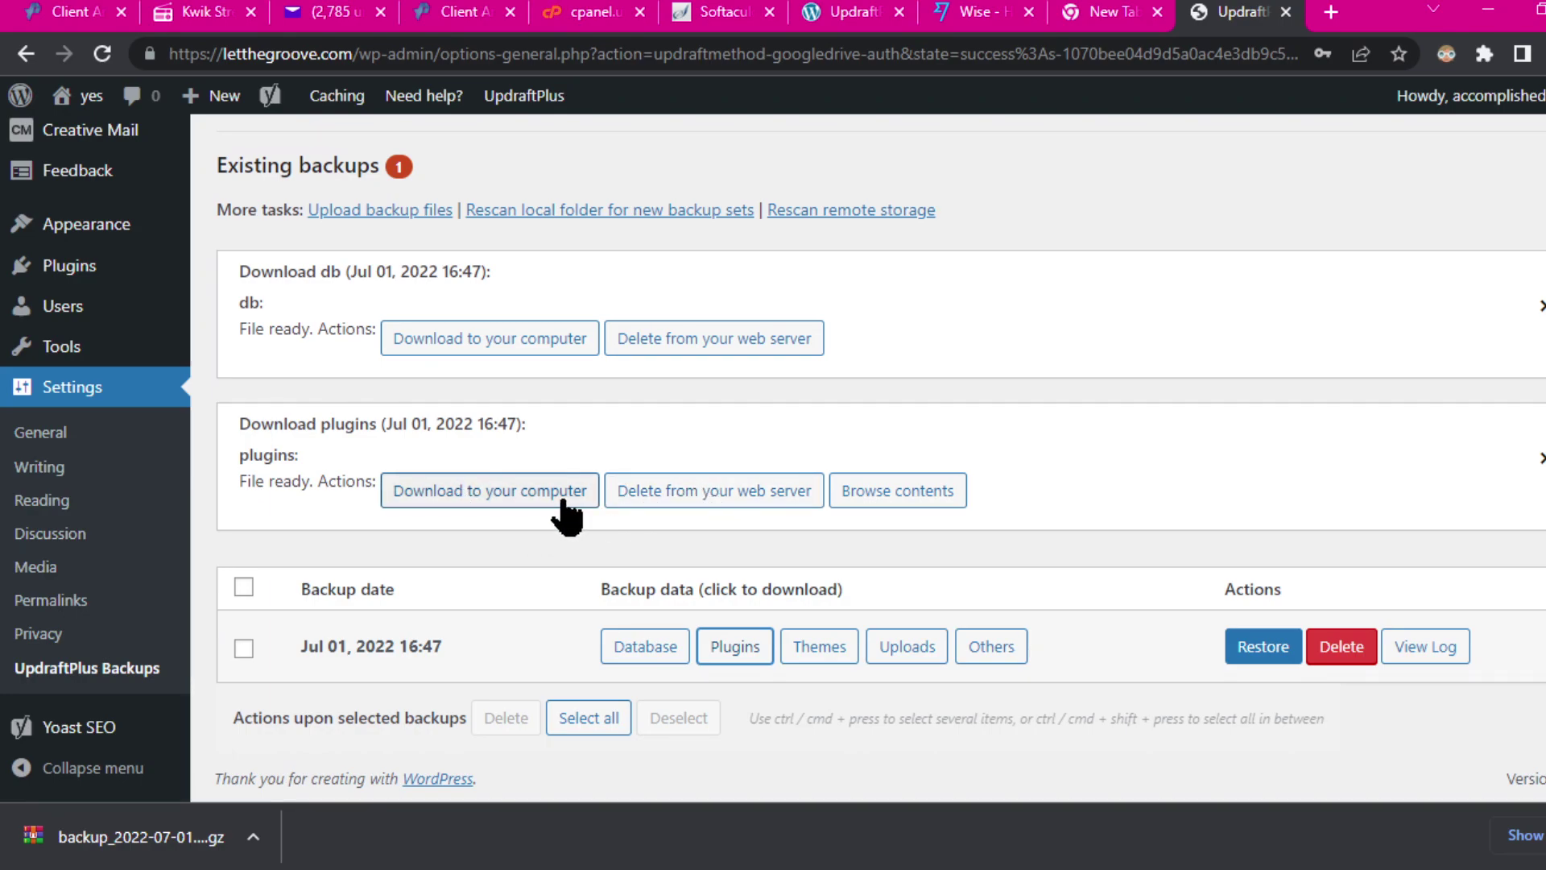
pyautogui.click(468, 496)
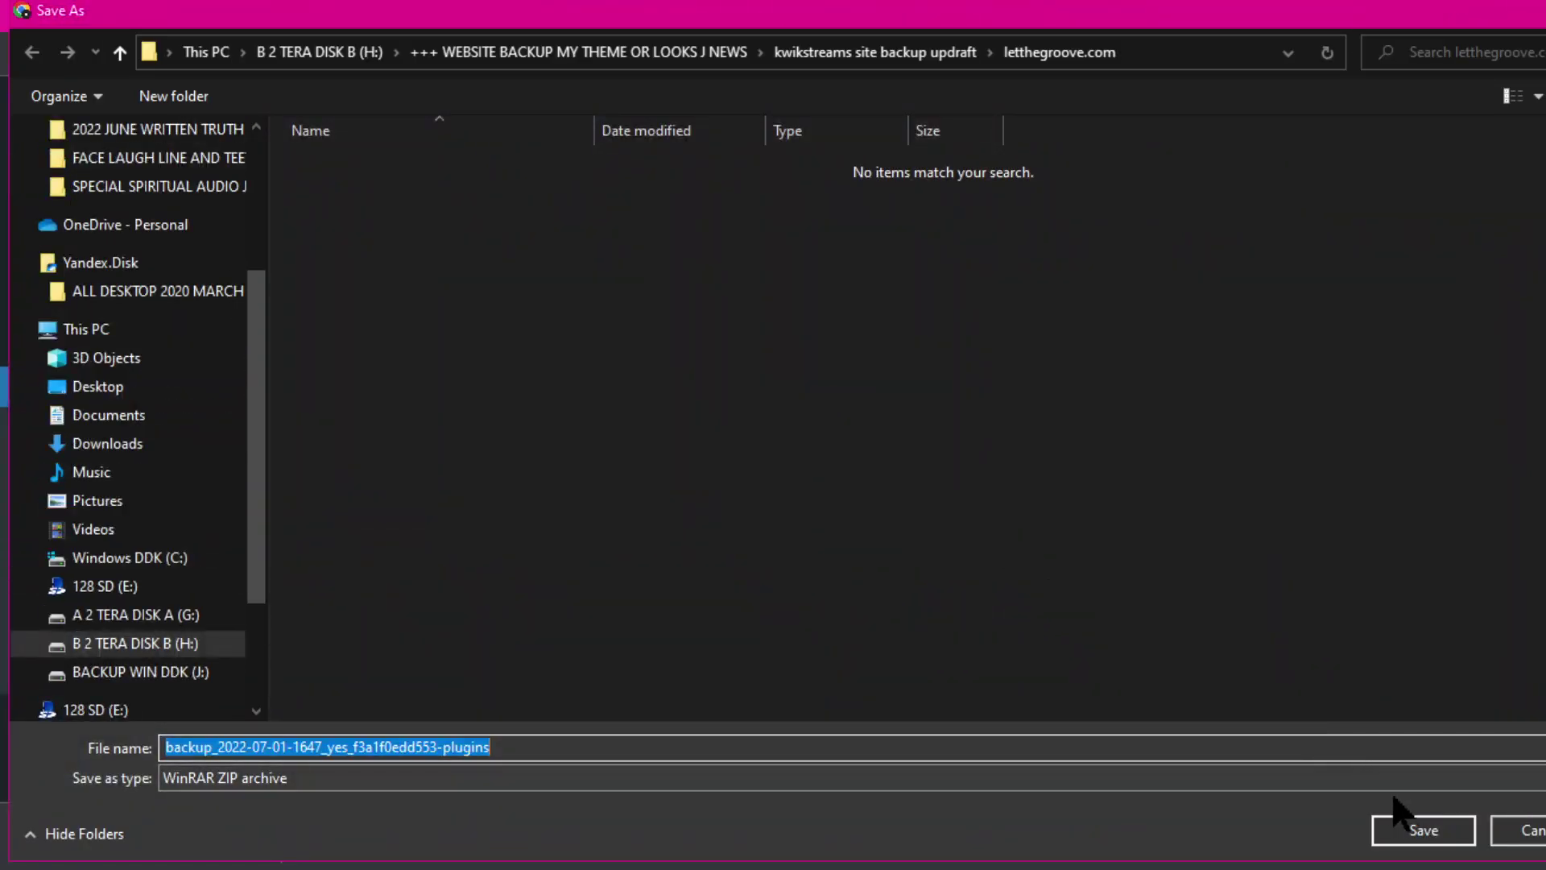
pyautogui.click(1418, 829)
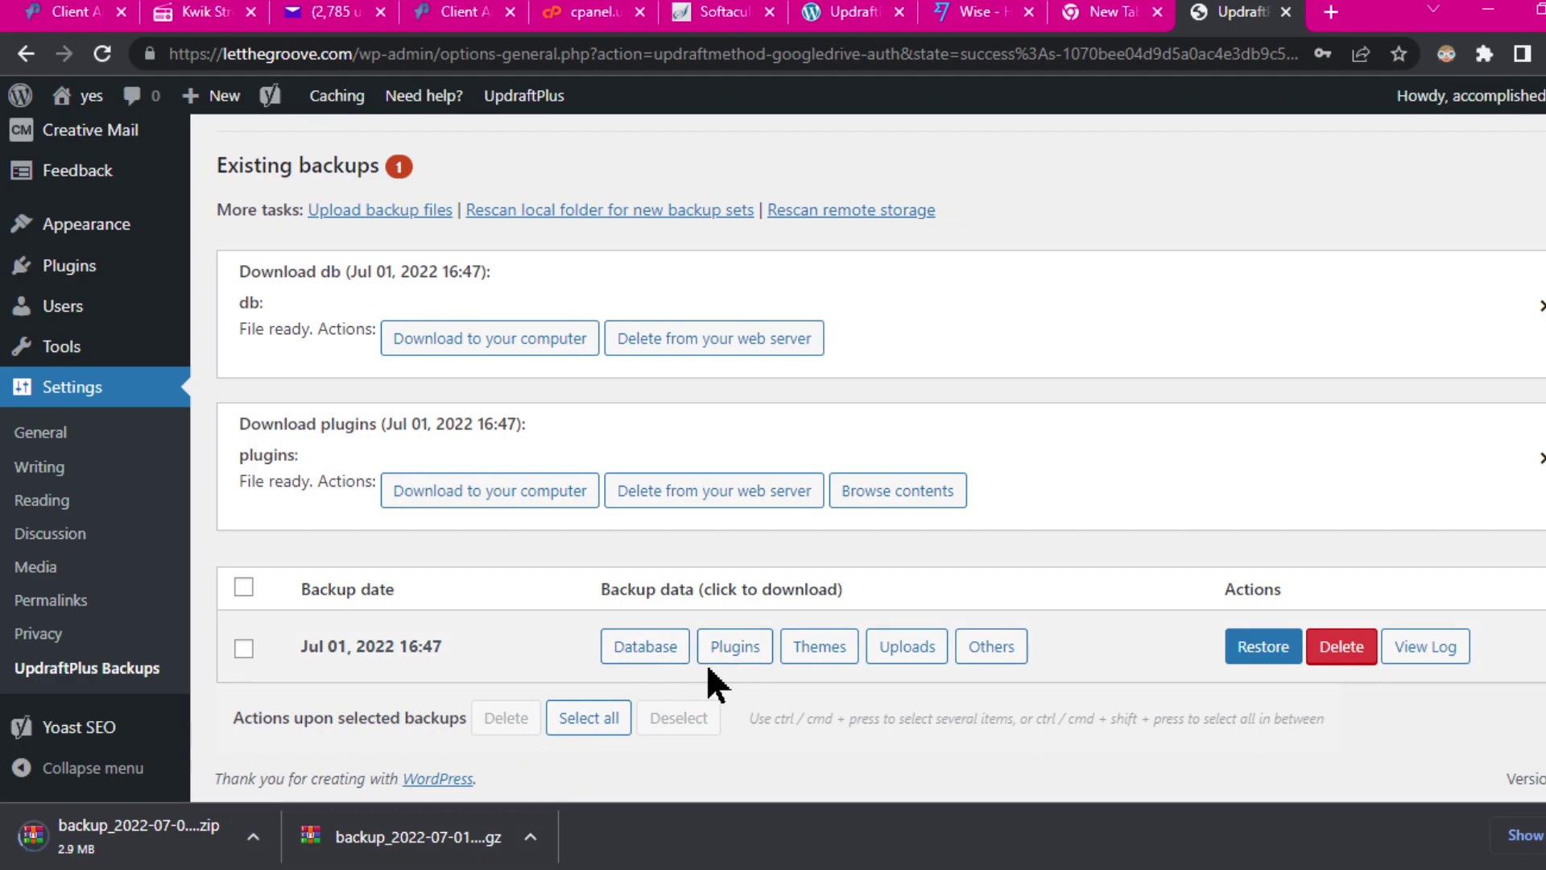
pyautogui.click(837, 651)
# Step: Save the Jul 01 themes backup, then fetch the uploads backup and start its download
pyautogui.scroll(-2, 1084, 563)
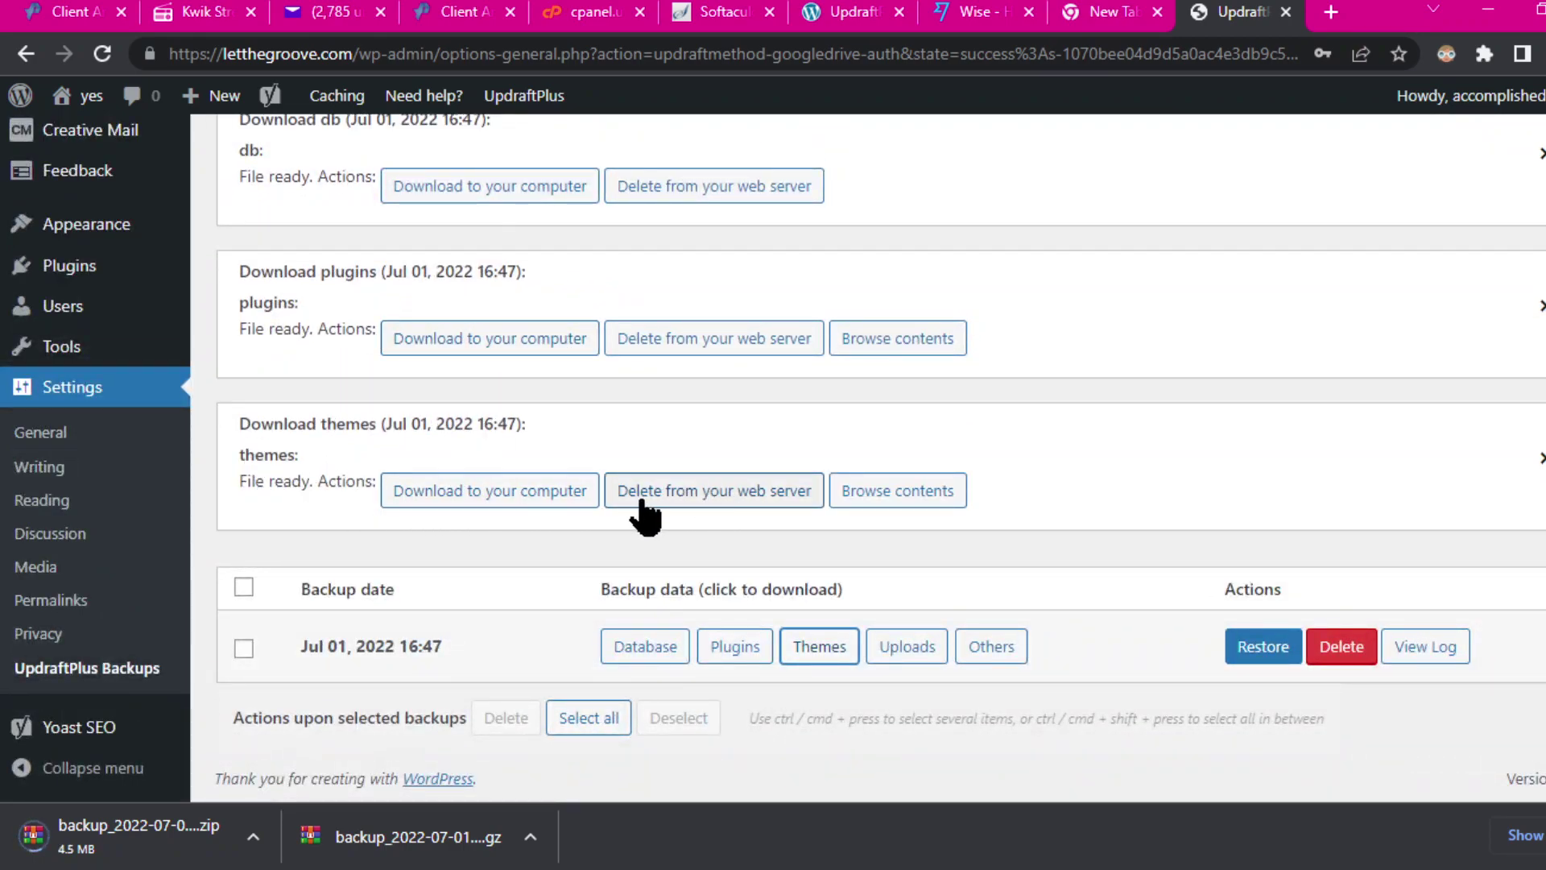
pyautogui.click(475, 493)
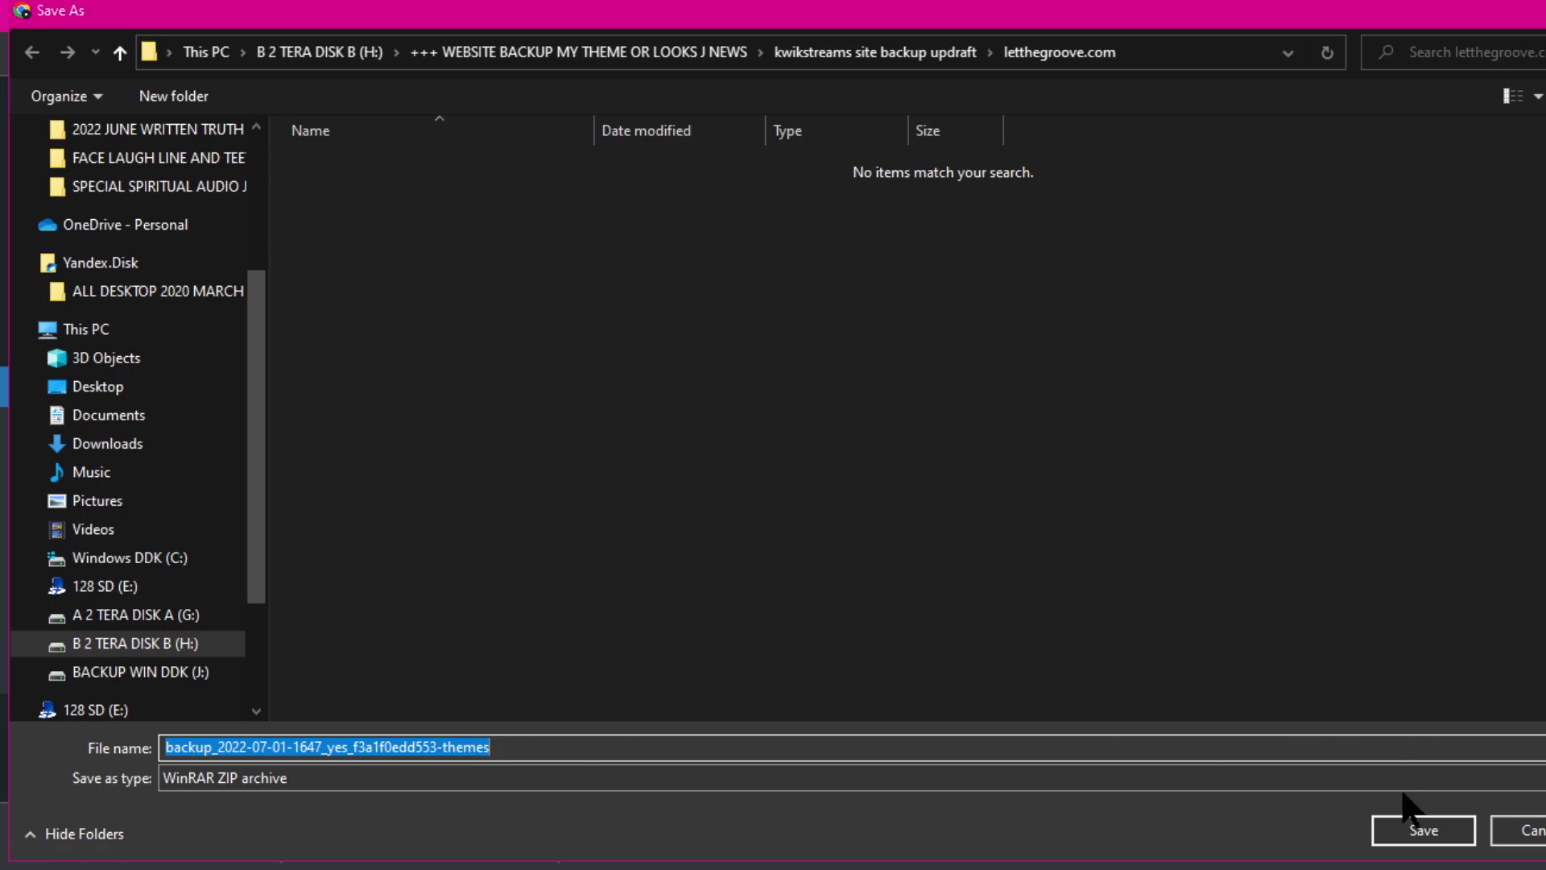
pyautogui.click(1419, 834)
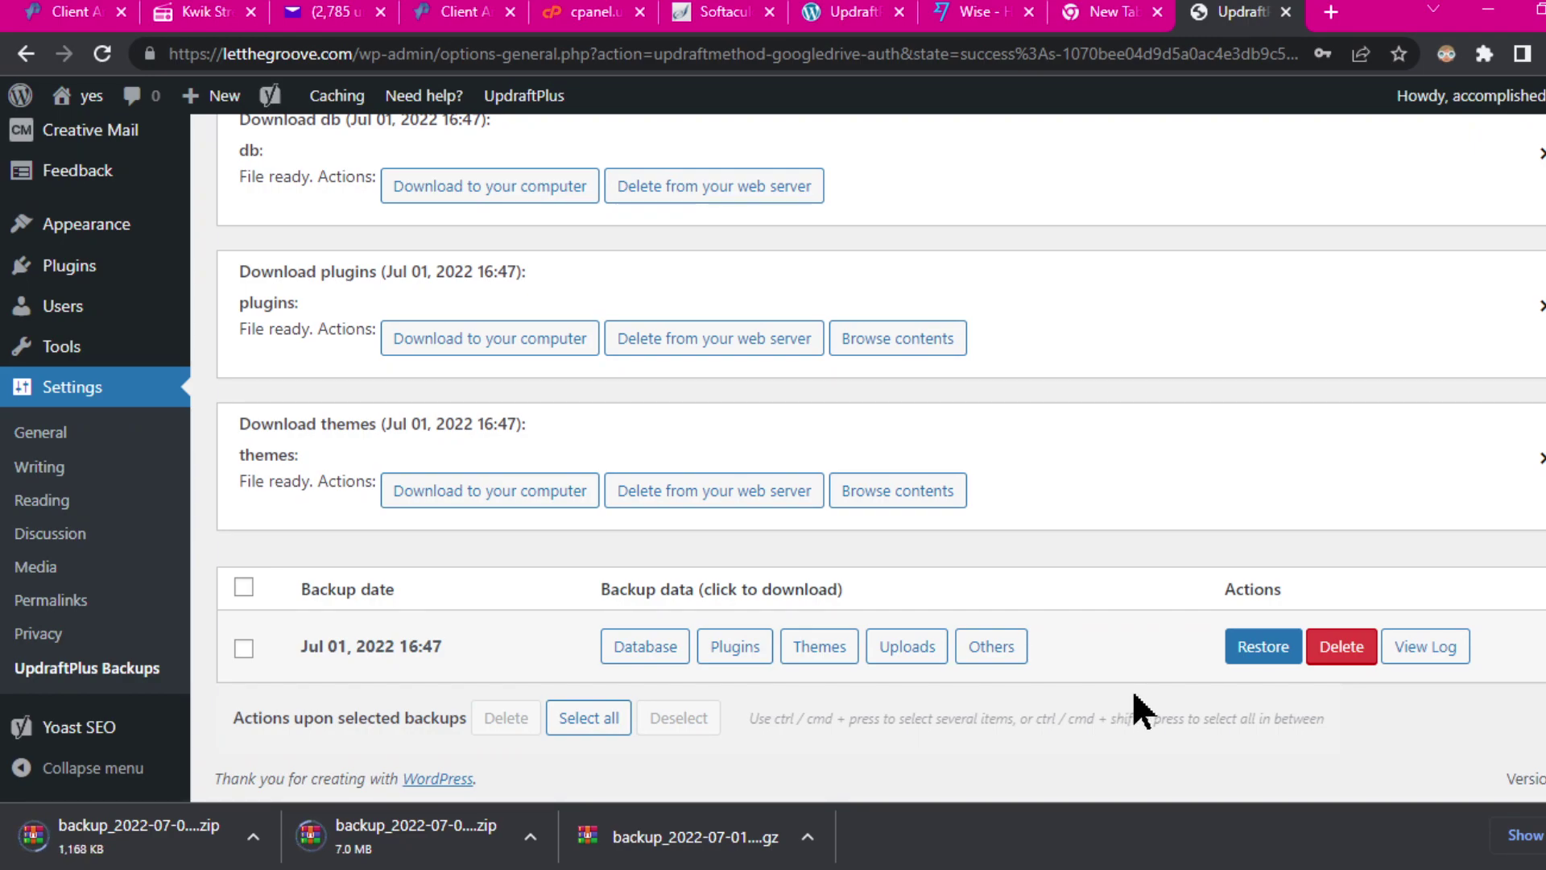
pyautogui.click(916, 644)
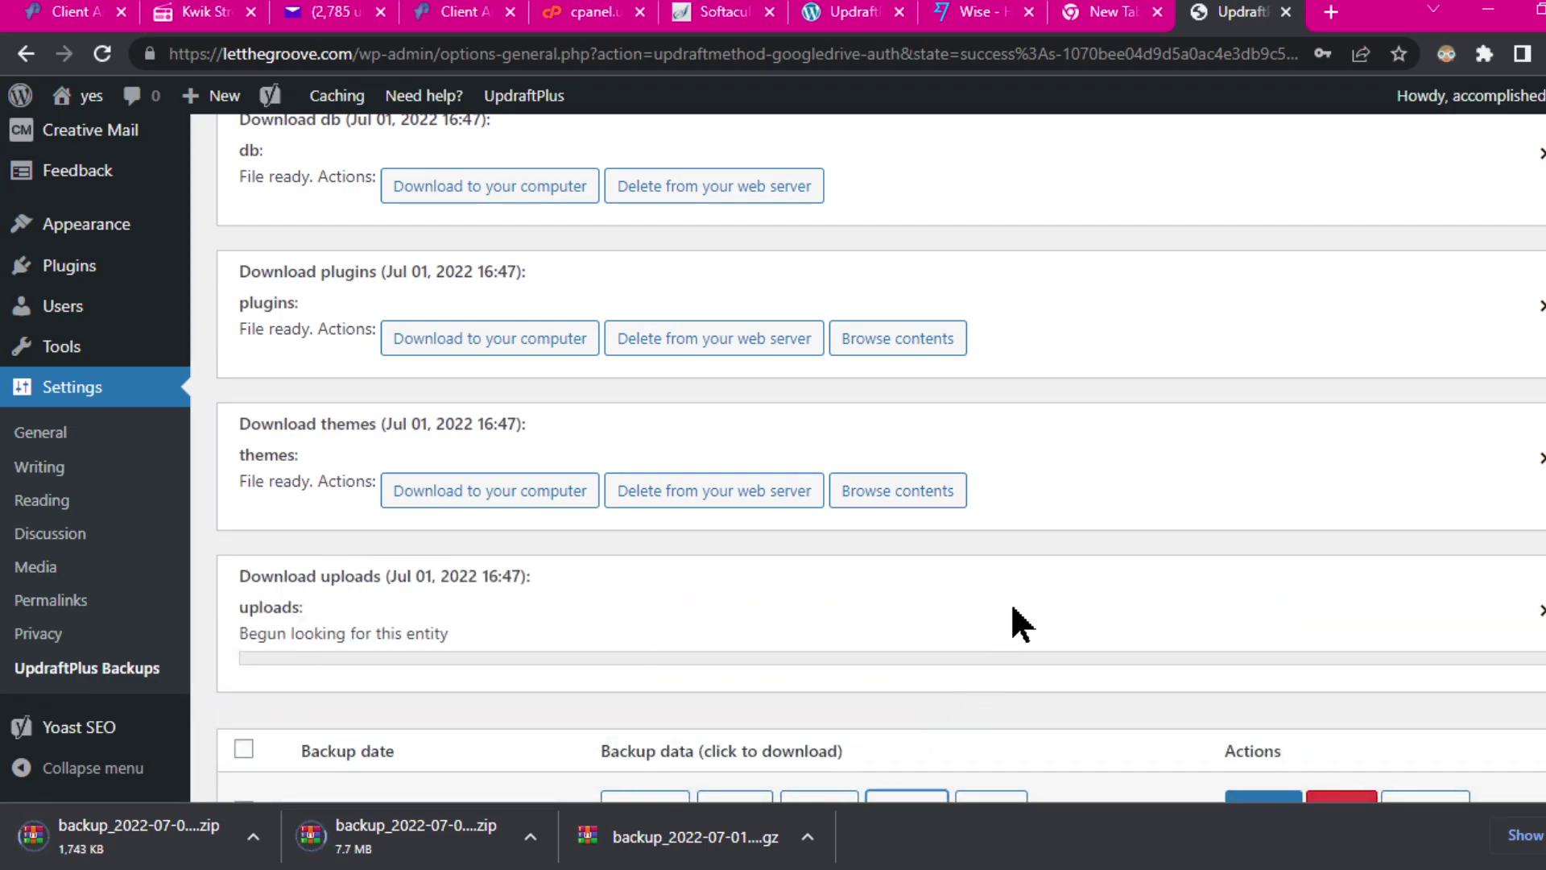
pyautogui.scroll(-2, 1184, 544)
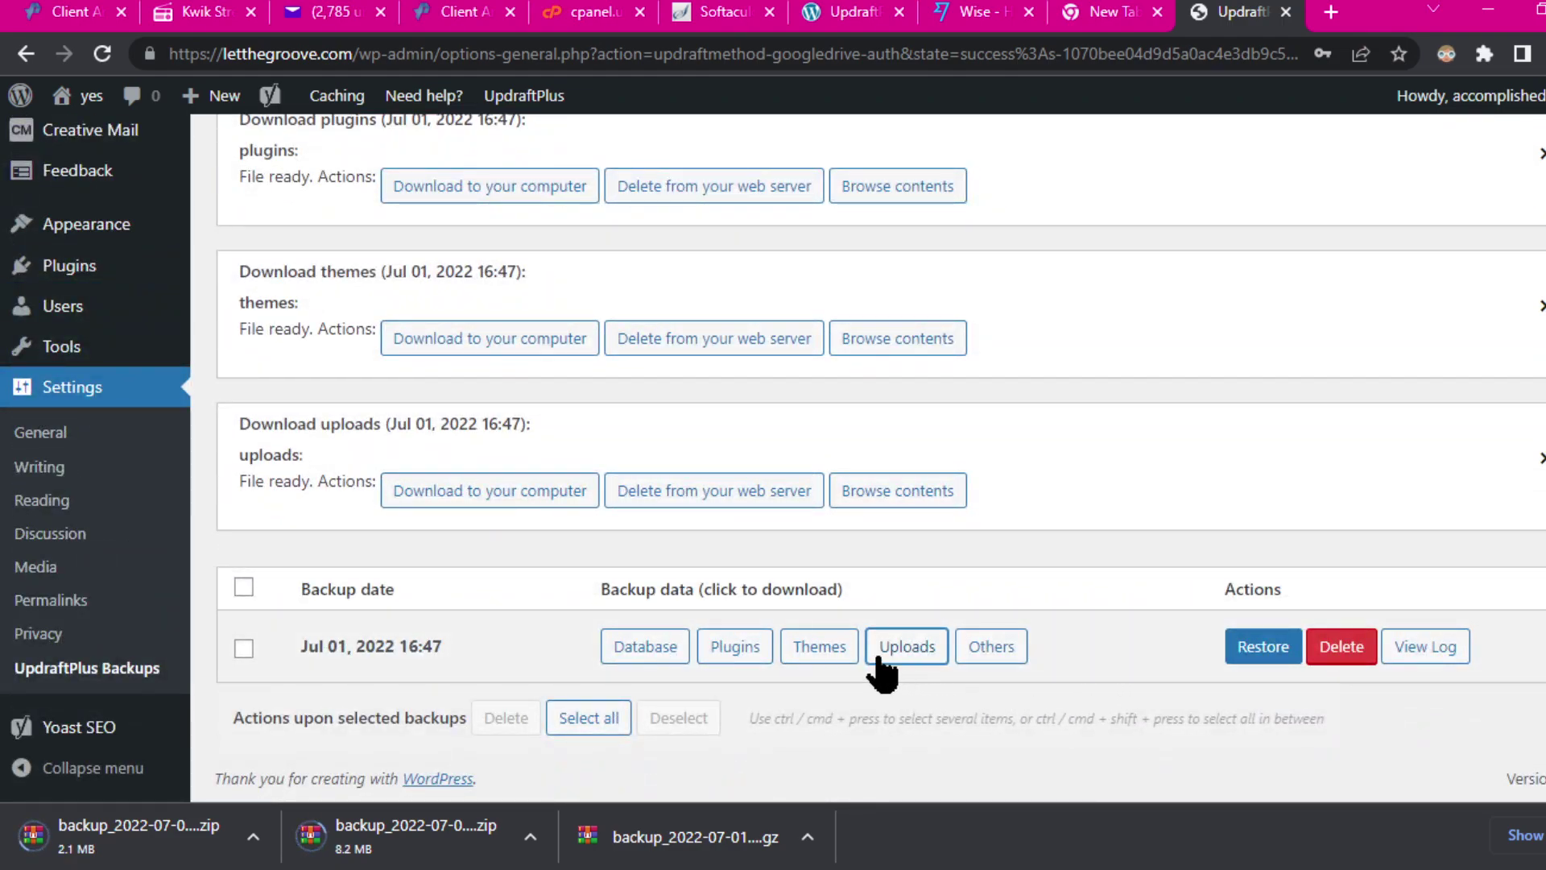
pyautogui.click(474, 490)
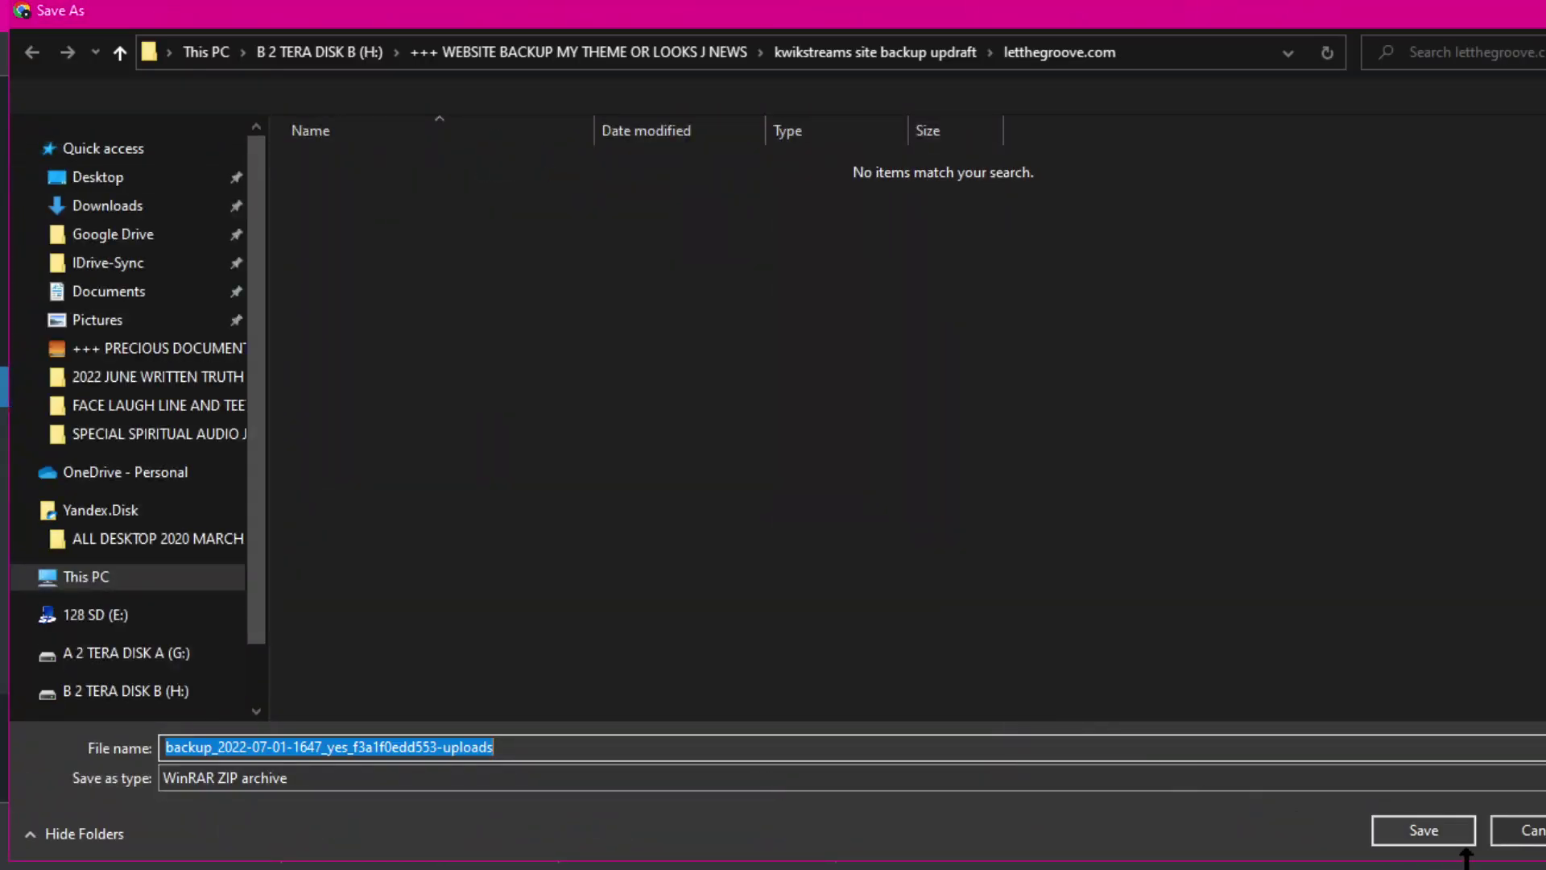
# Step: Save the uploads backup, then fetch and save the others backup into letthegroove.com
pyautogui.click(1441, 836)
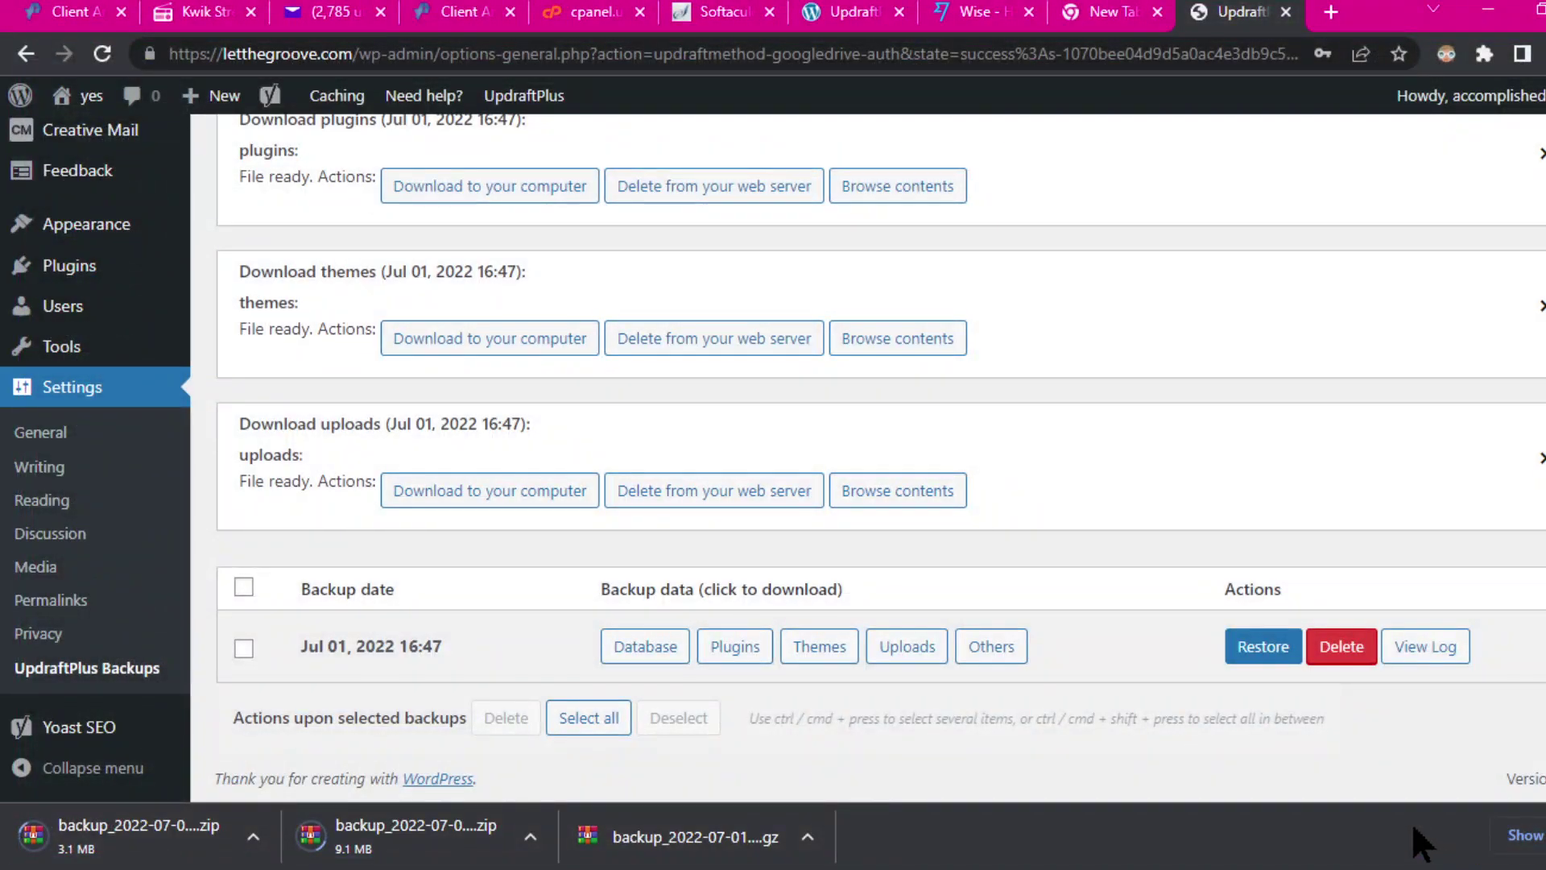
pyautogui.click(993, 656)
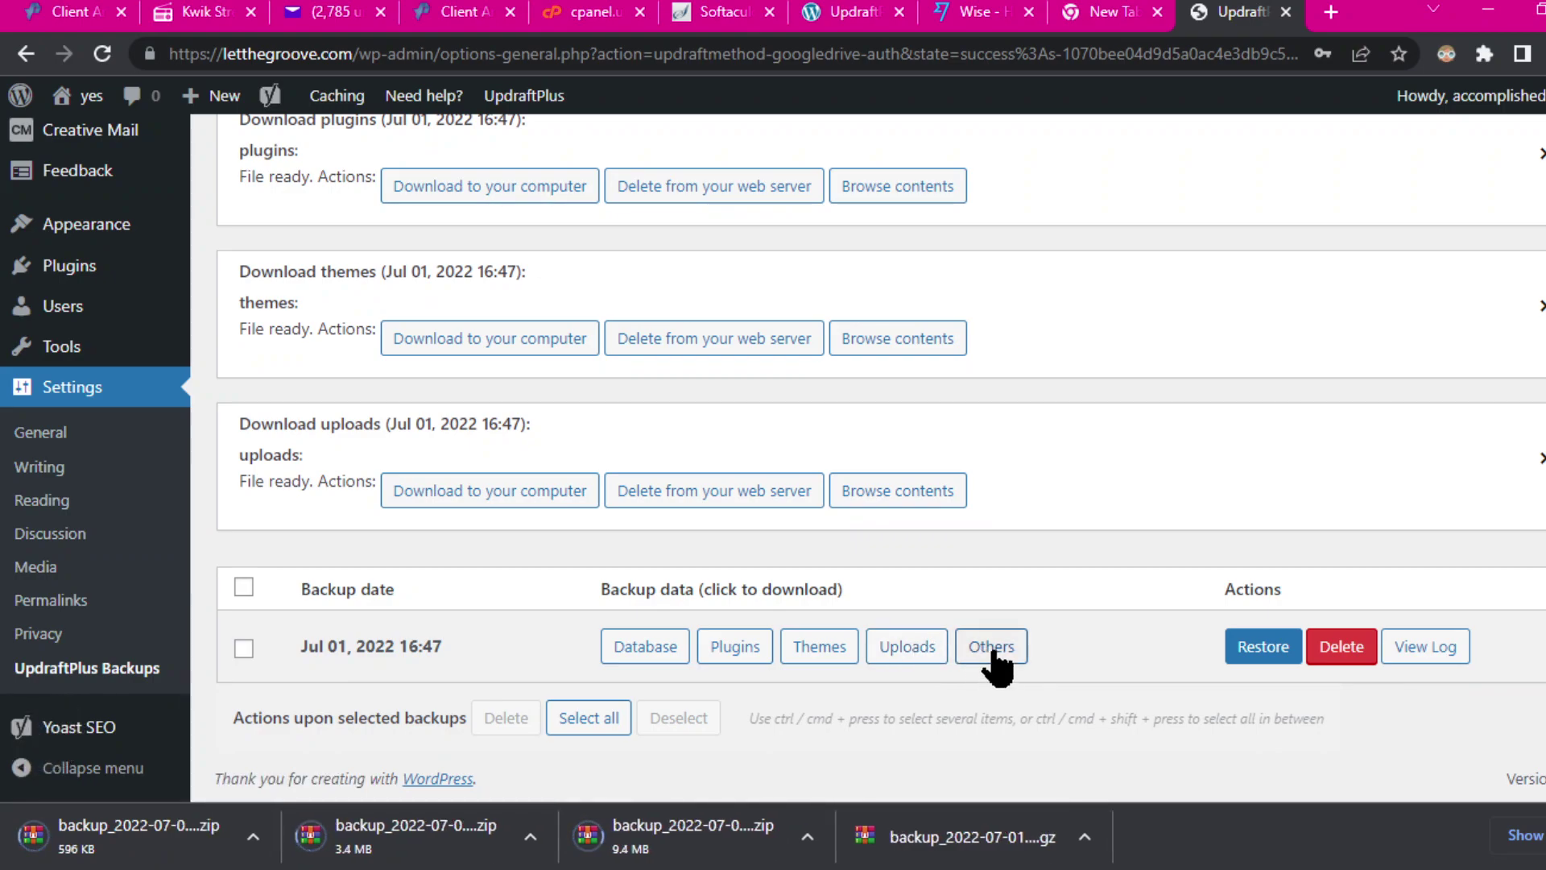
pyautogui.scroll(-3, 1136, 625)
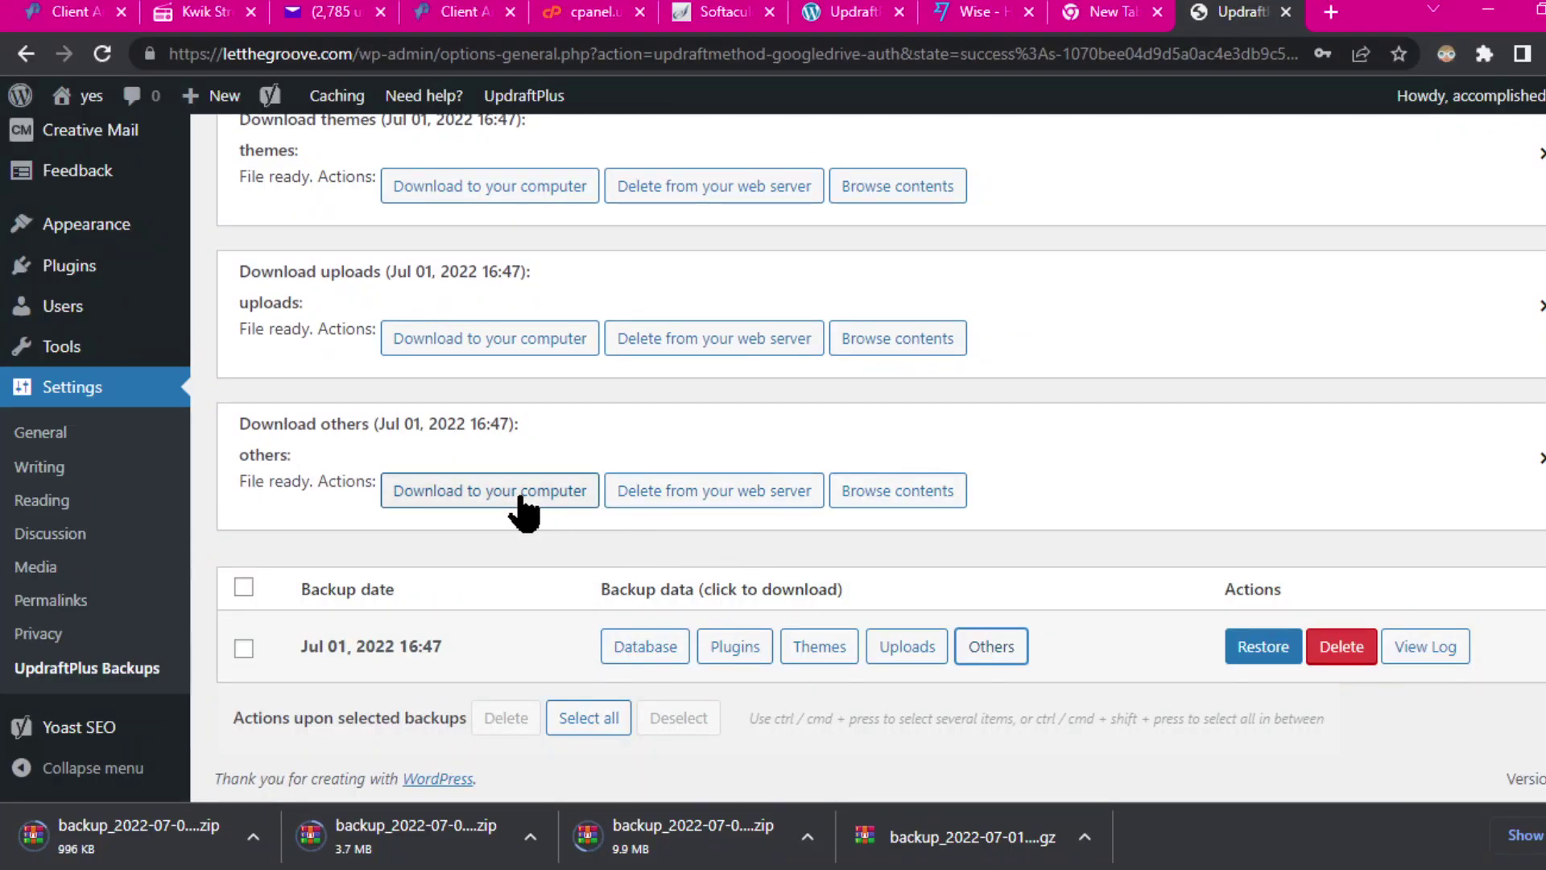
pyautogui.click(457, 493)
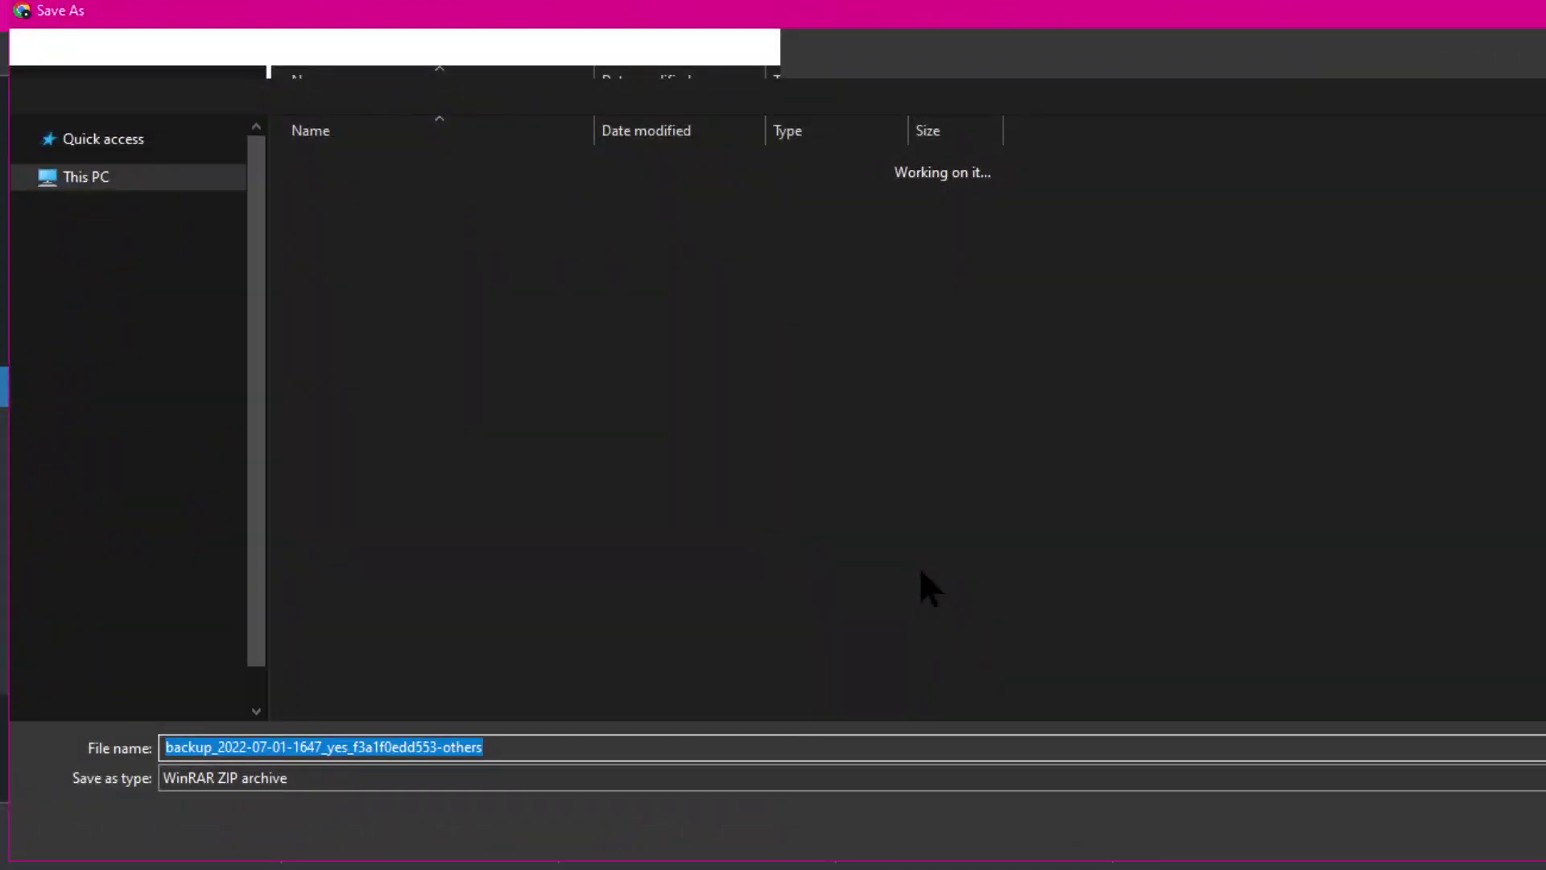
pyautogui.click(1429, 839)
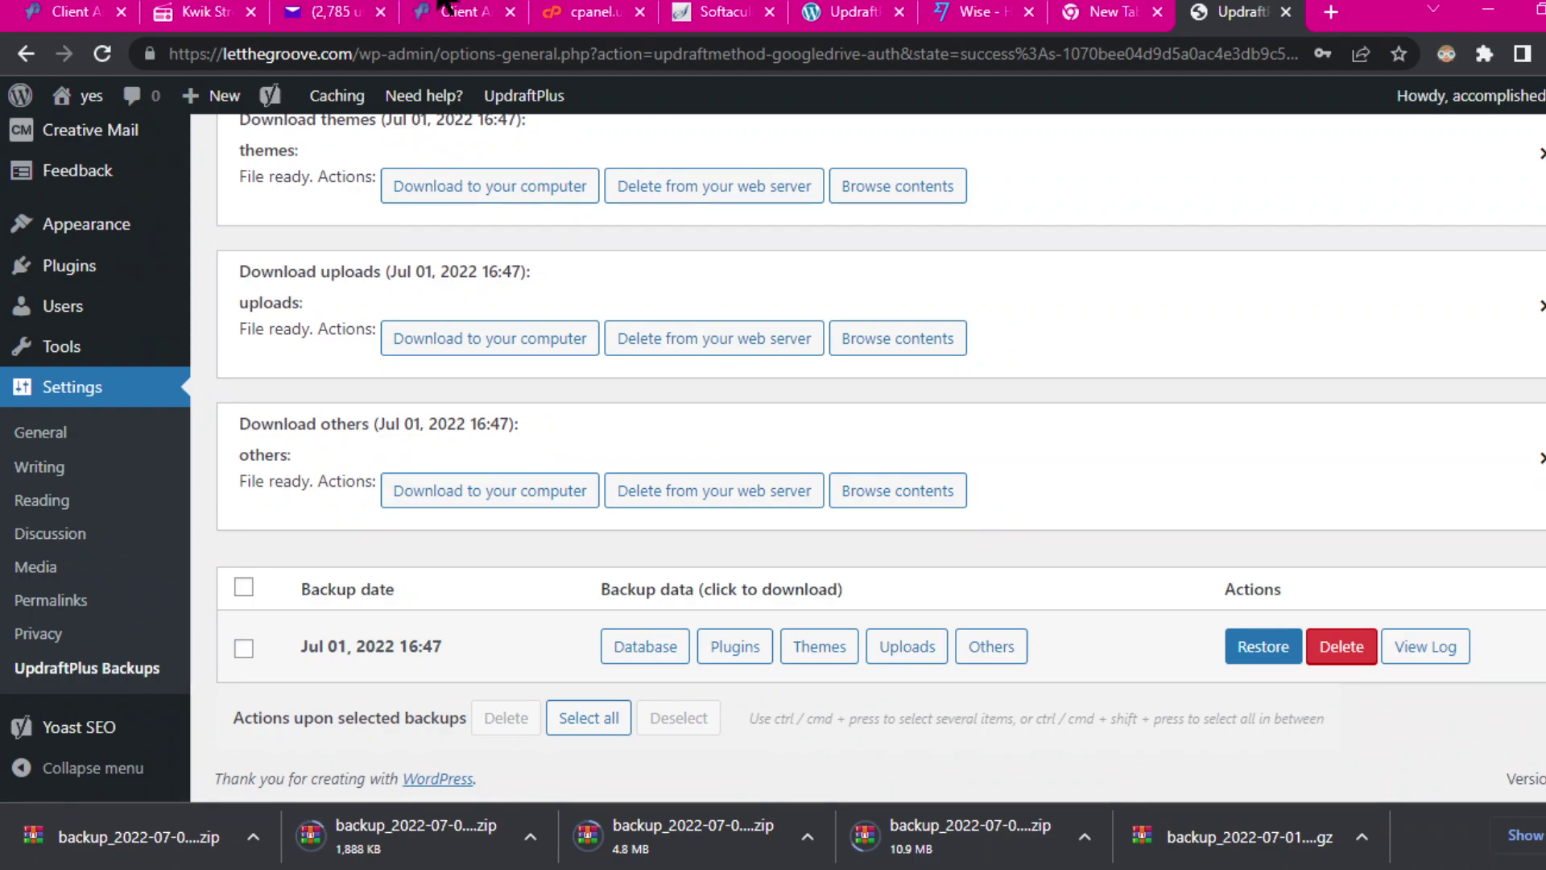
pyautogui.moveTo(440, 3)
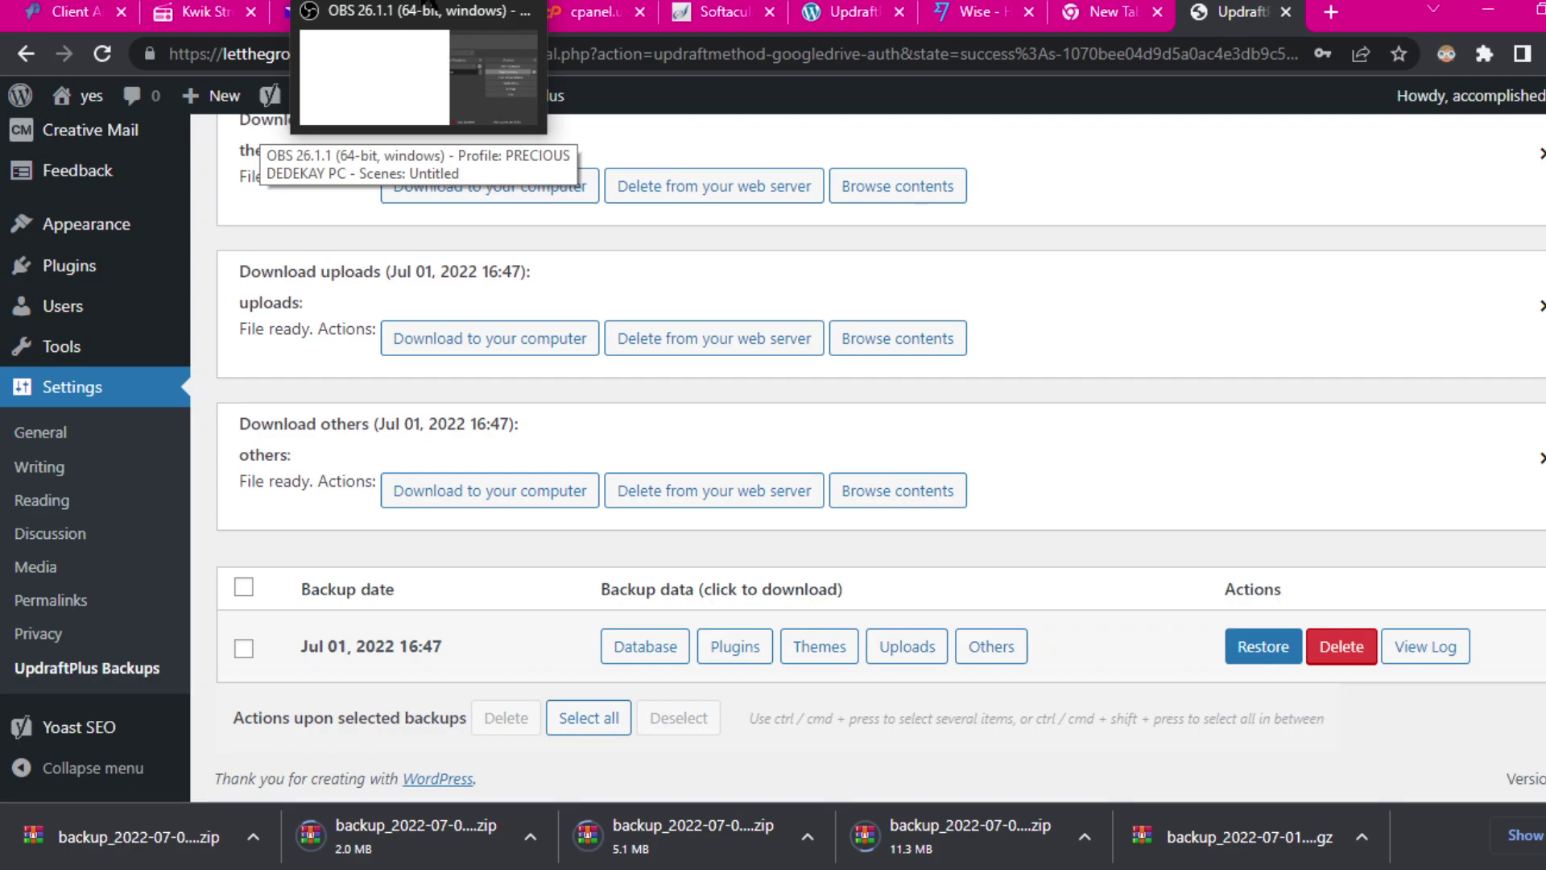
# Step: Pause the OBS recording and return to the letsgroove.unaux.com UpdraftPlus page
pyautogui.click(415, 68)
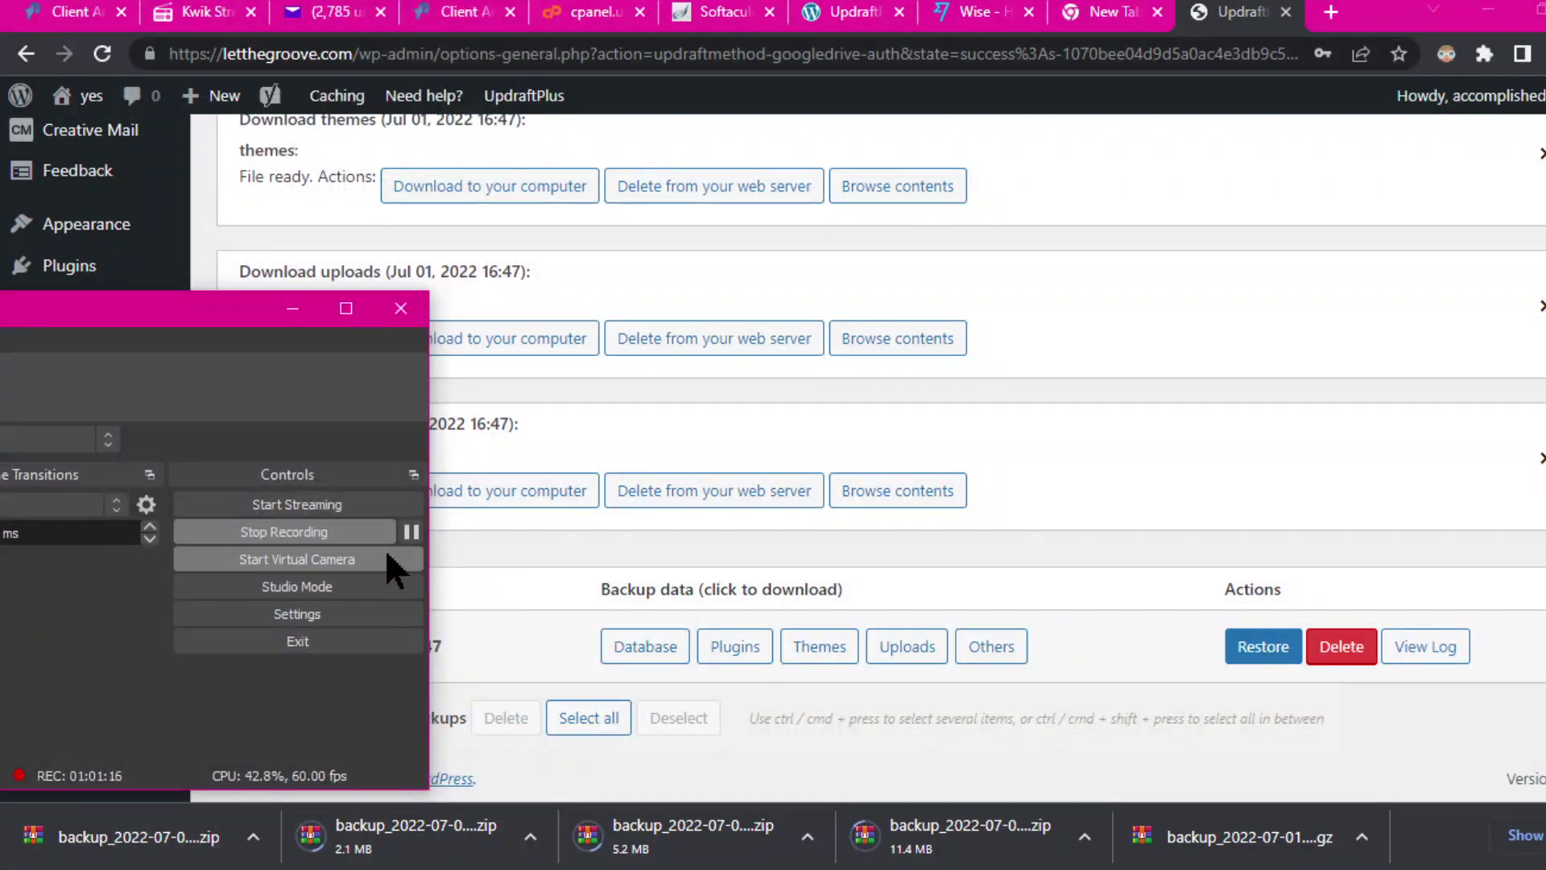
pyautogui.click(412, 531)
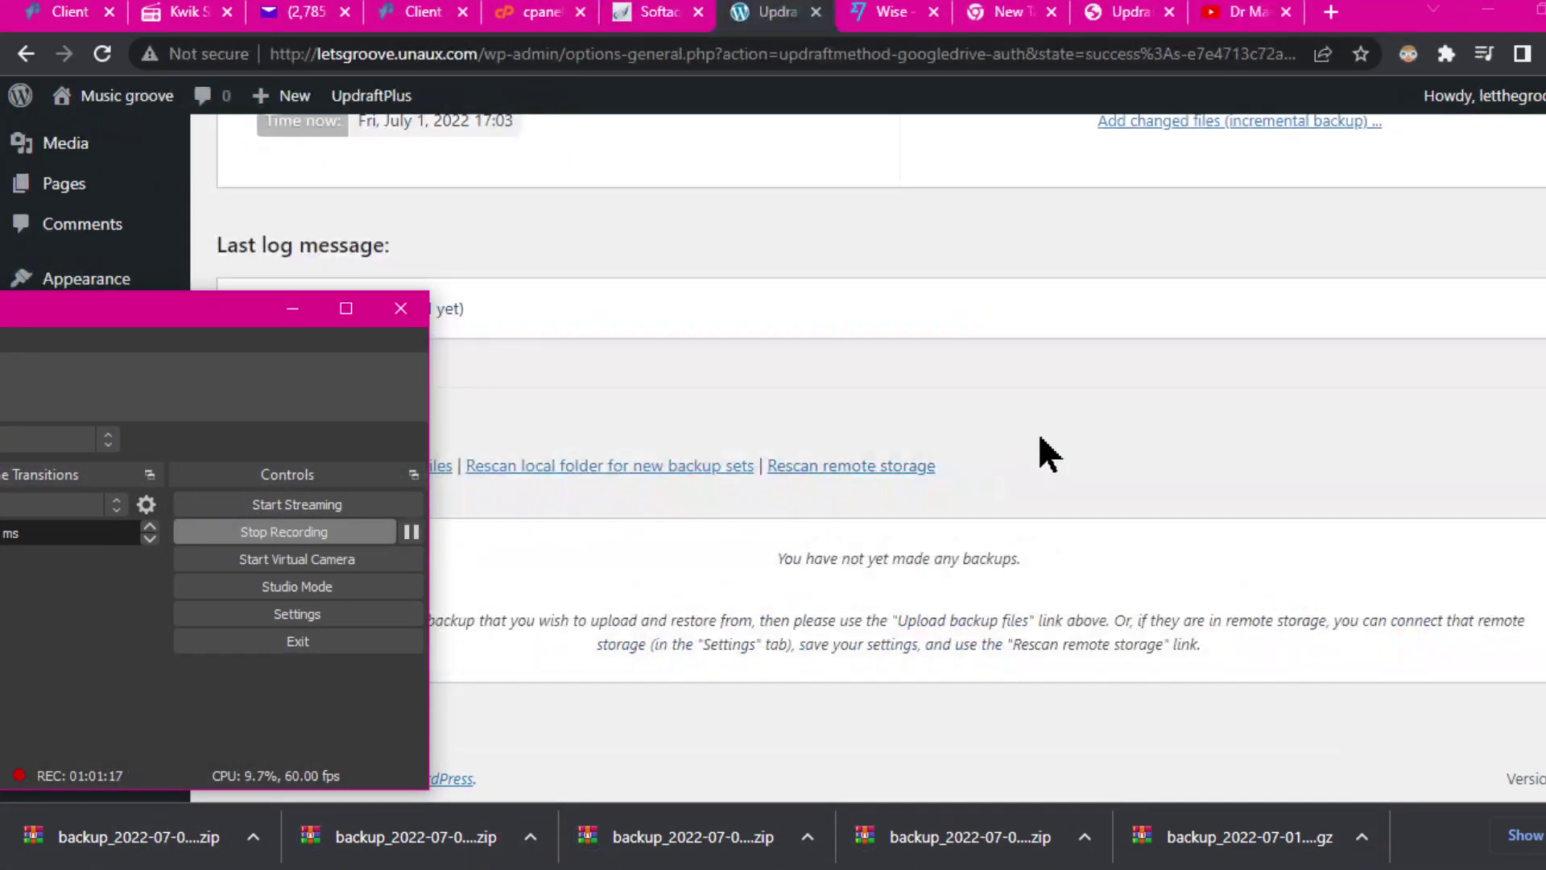
pyautogui.click(1037, 432)
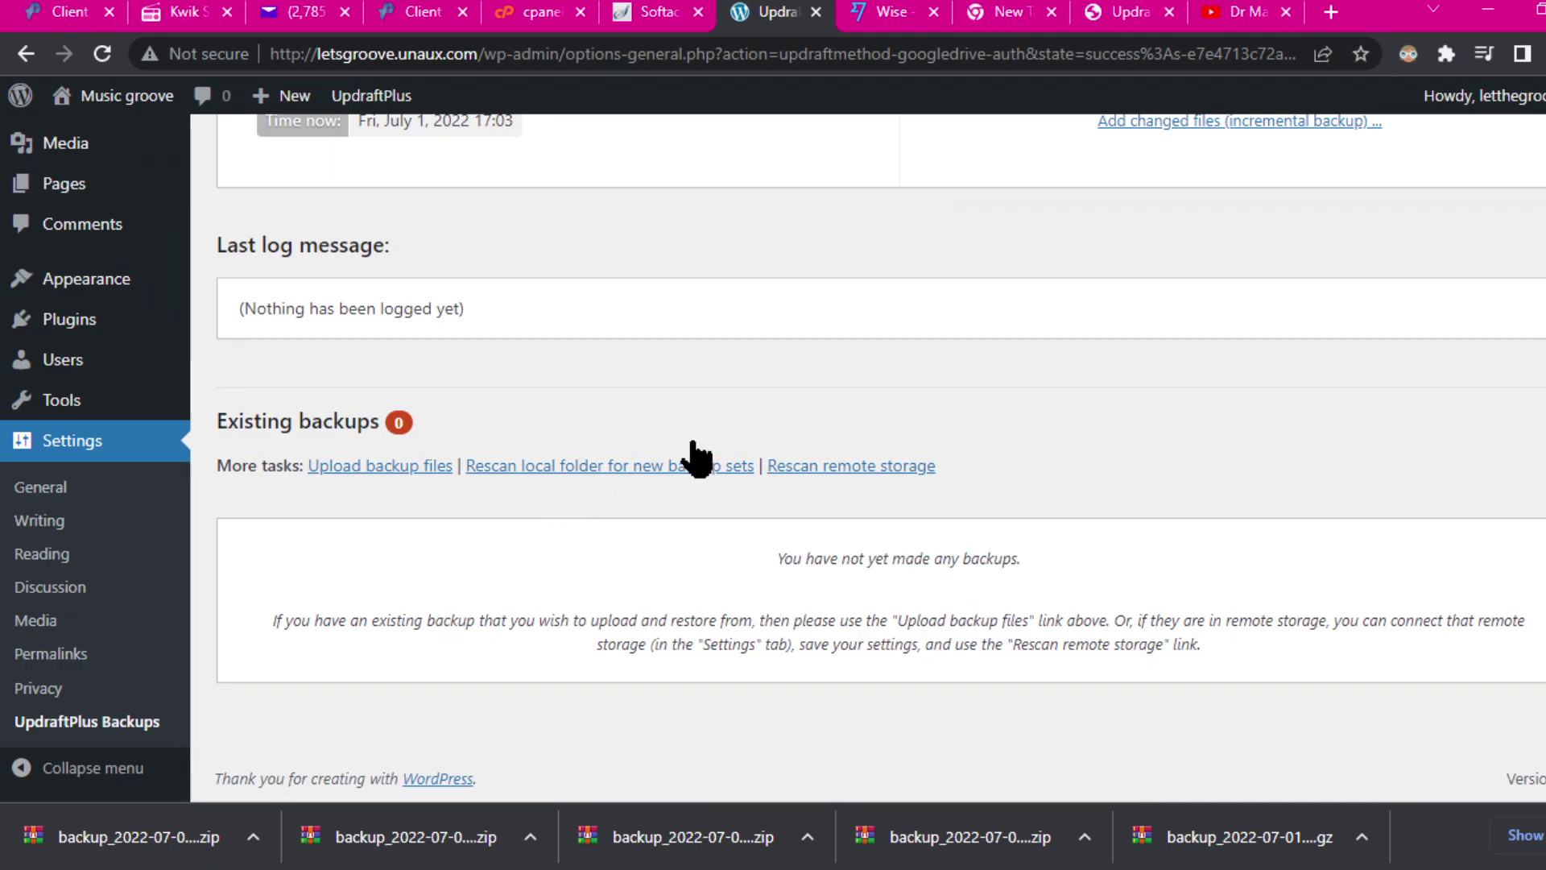
pyautogui.moveTo(953, 1)
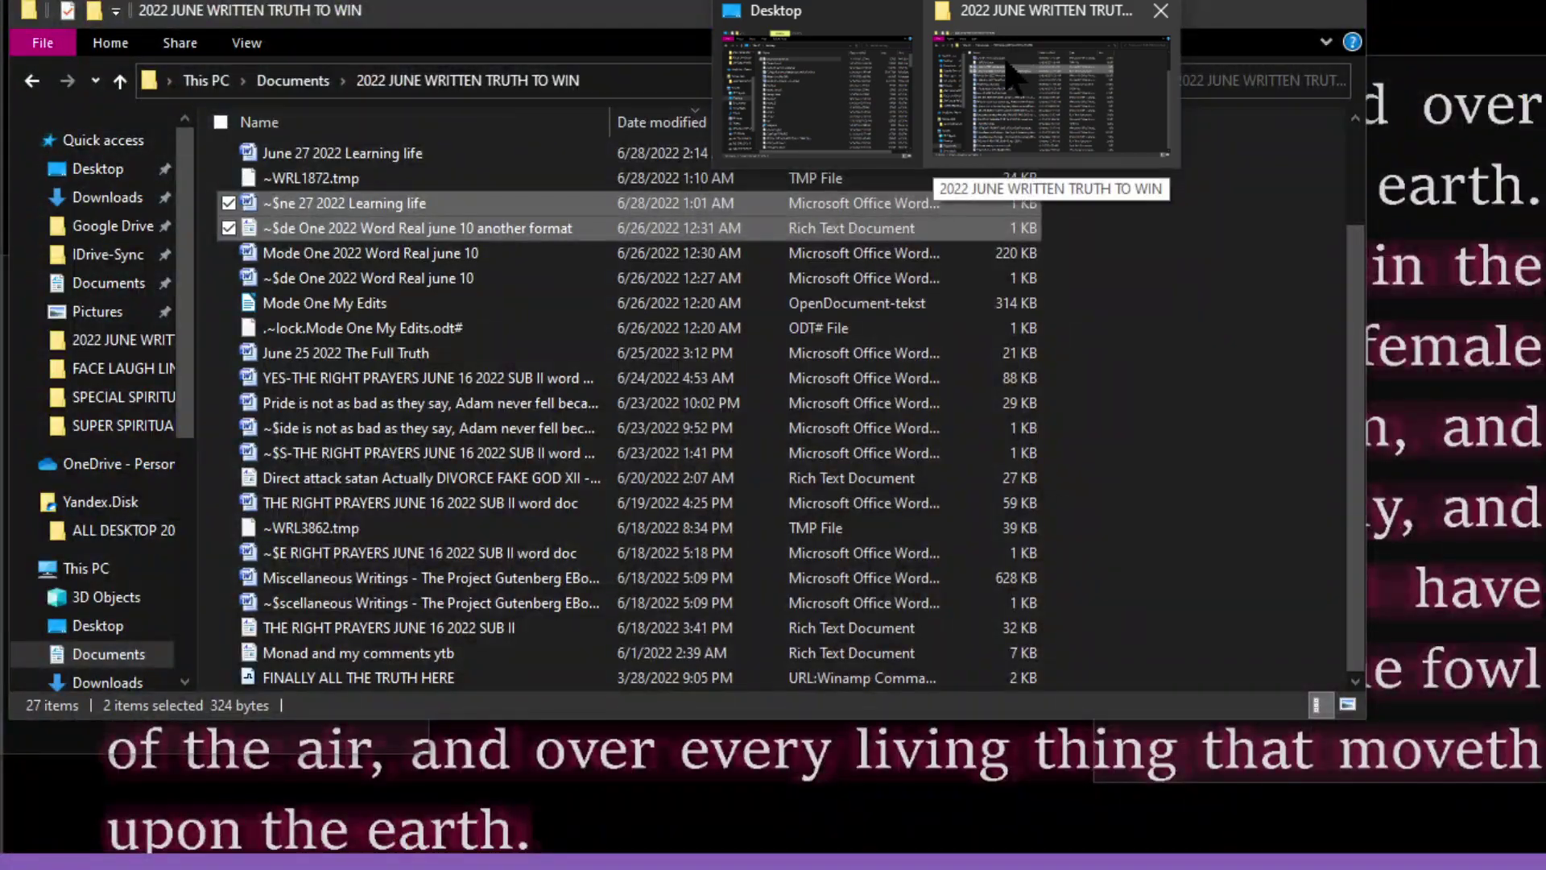
# Step: Check the 2022 JUNE WRITTEN TRUTH TO WIN folder and the downloaded database archive, then close both
pyautogui.click(1016, 56)
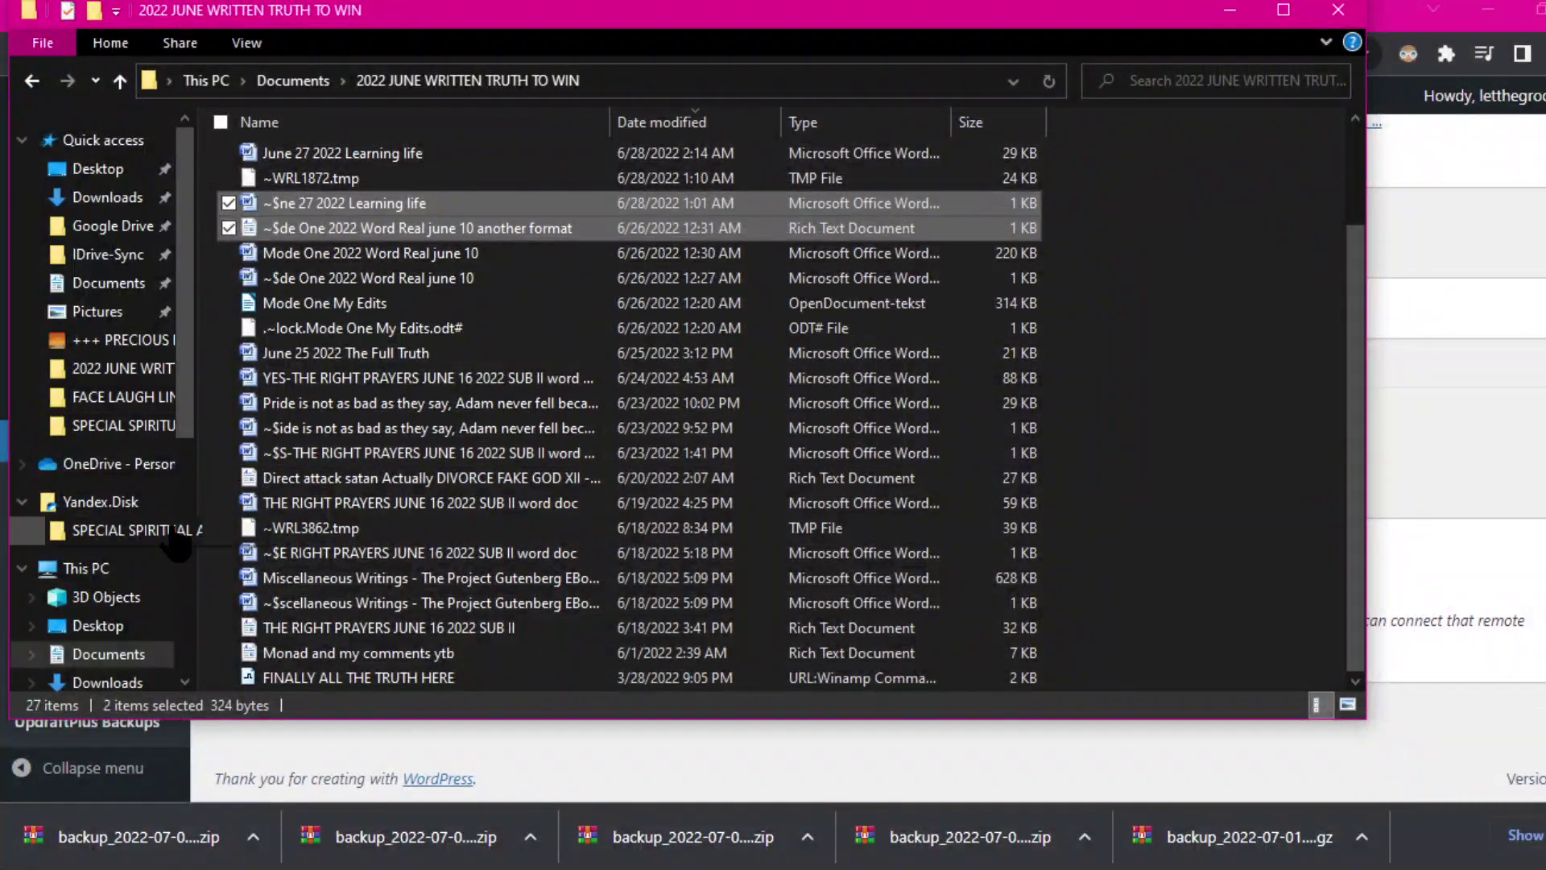
pyautogui.scroll(-1, 193, 455)
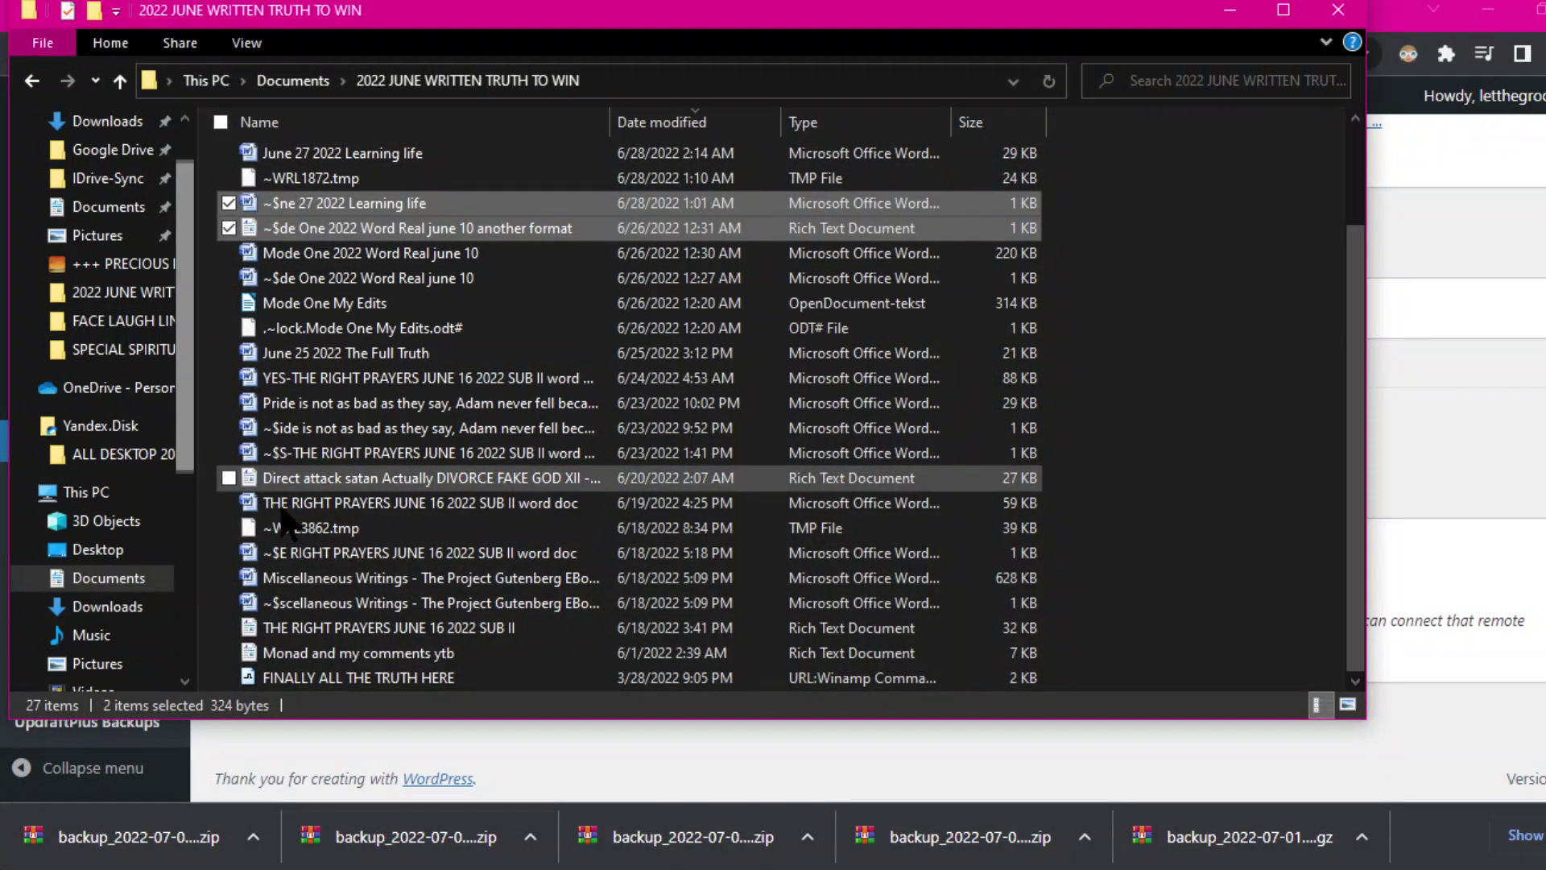
pyautogui.click(1337, 9)
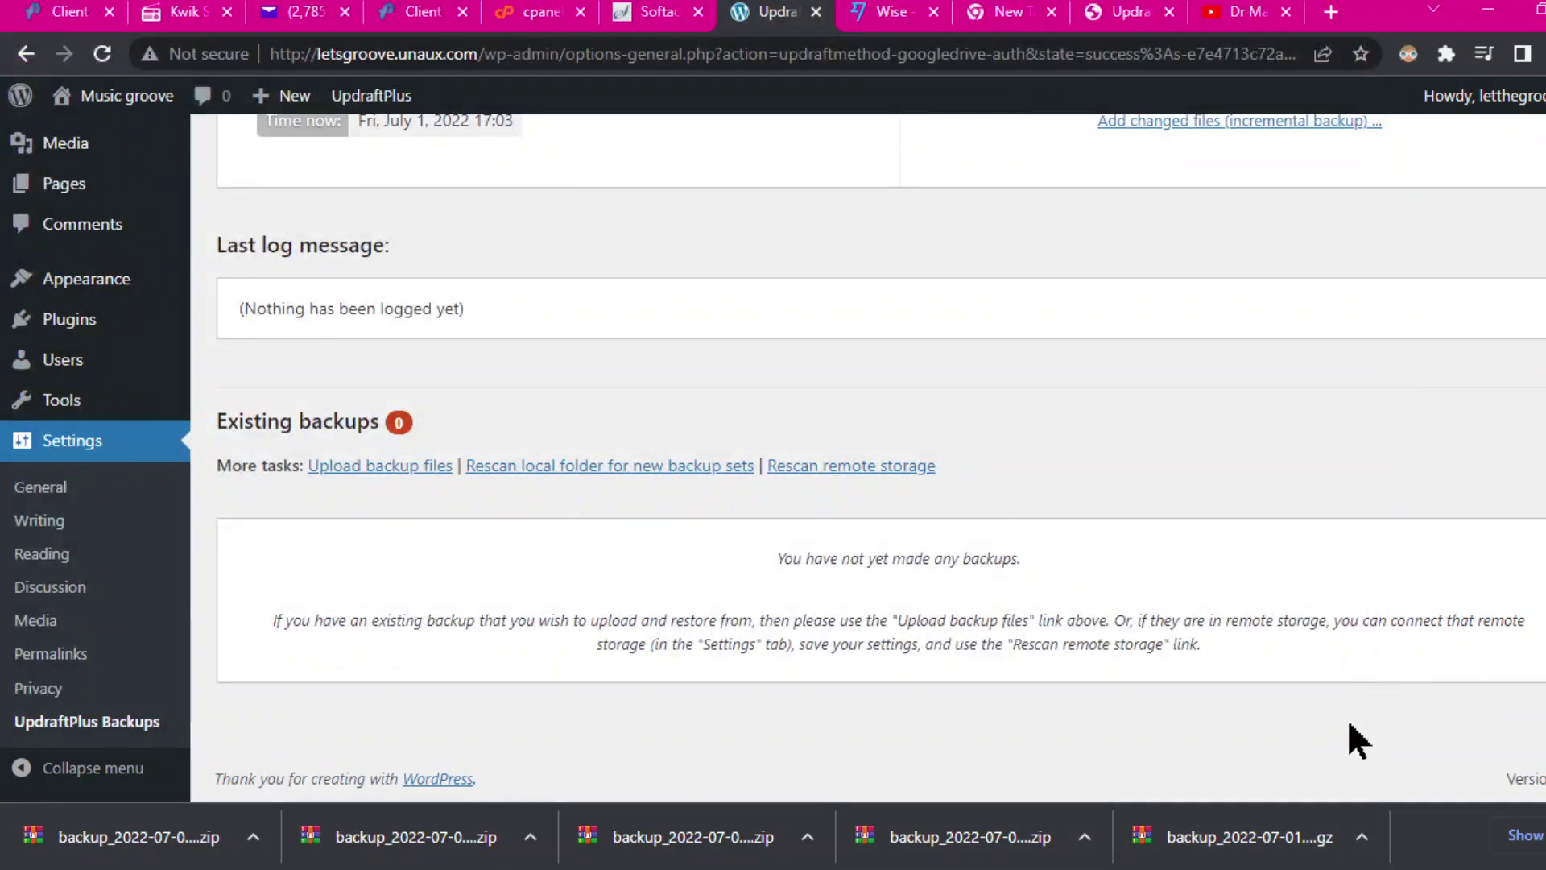
pyautogui.click(1233, 842)
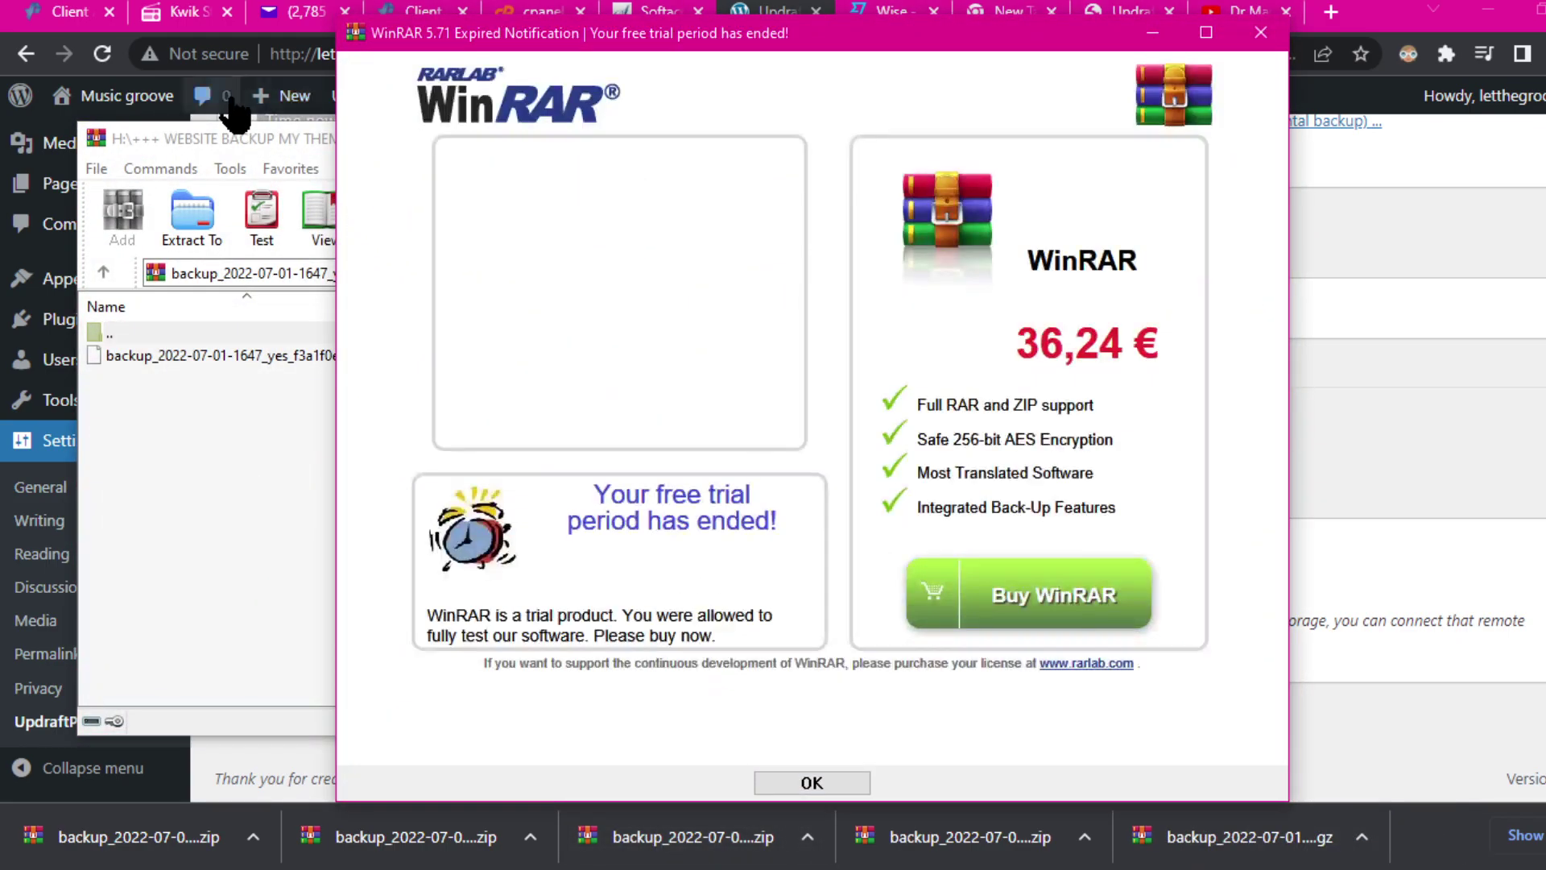
pyautogui.click(1258, 34)
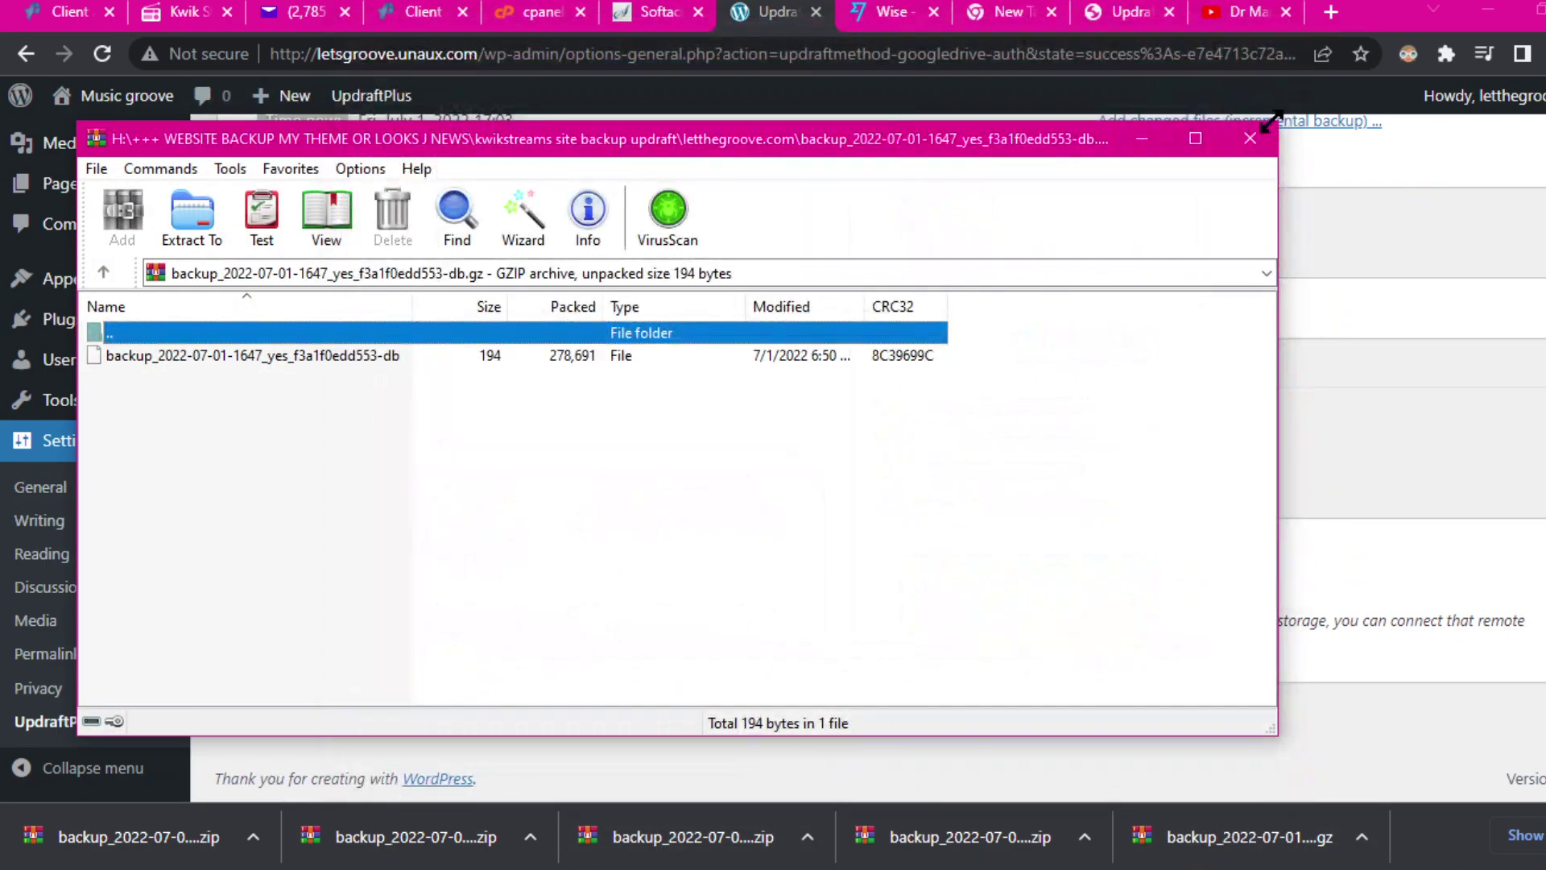
pyautogui.click(1250, 138)
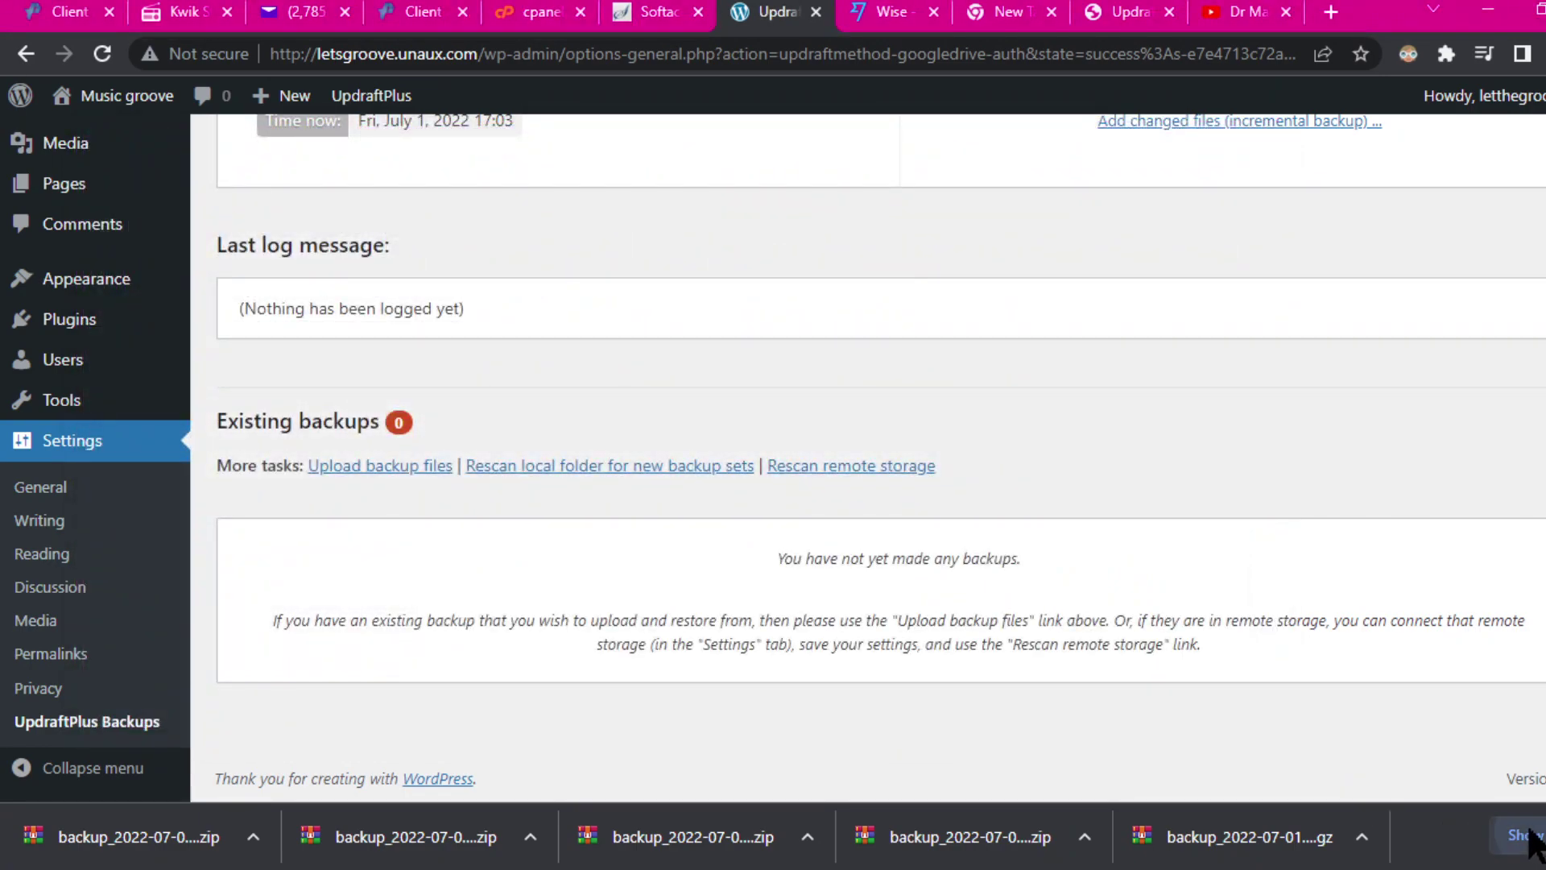
# Step: Open the letthegroove.com folder with the five backup archives from Chrome's downloads list
pyautogui.click(1525, 836)
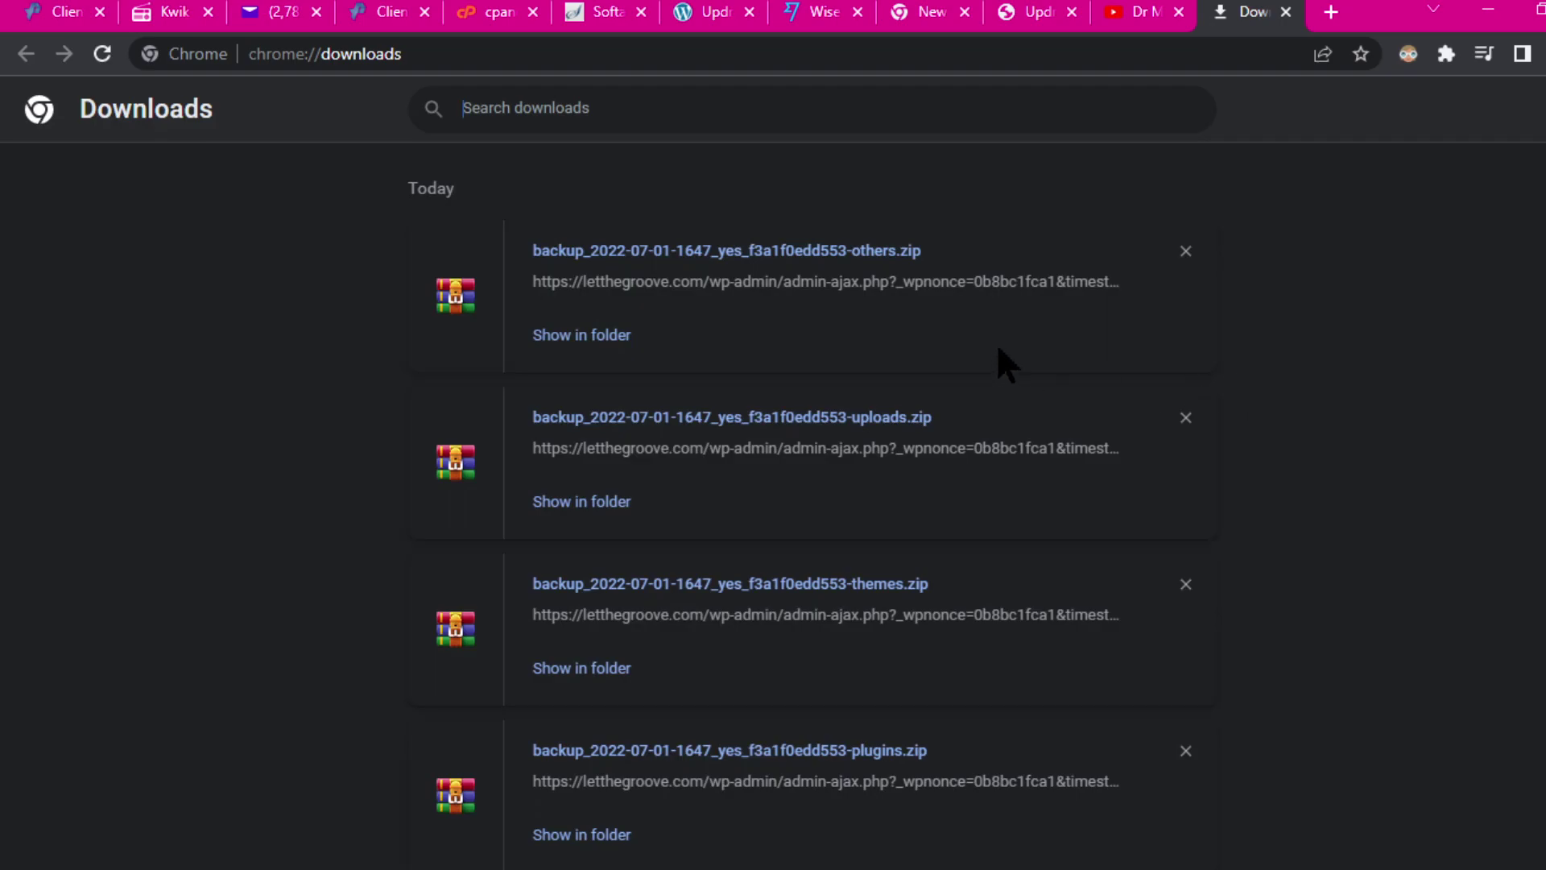
pyautogui.click(611, 342)
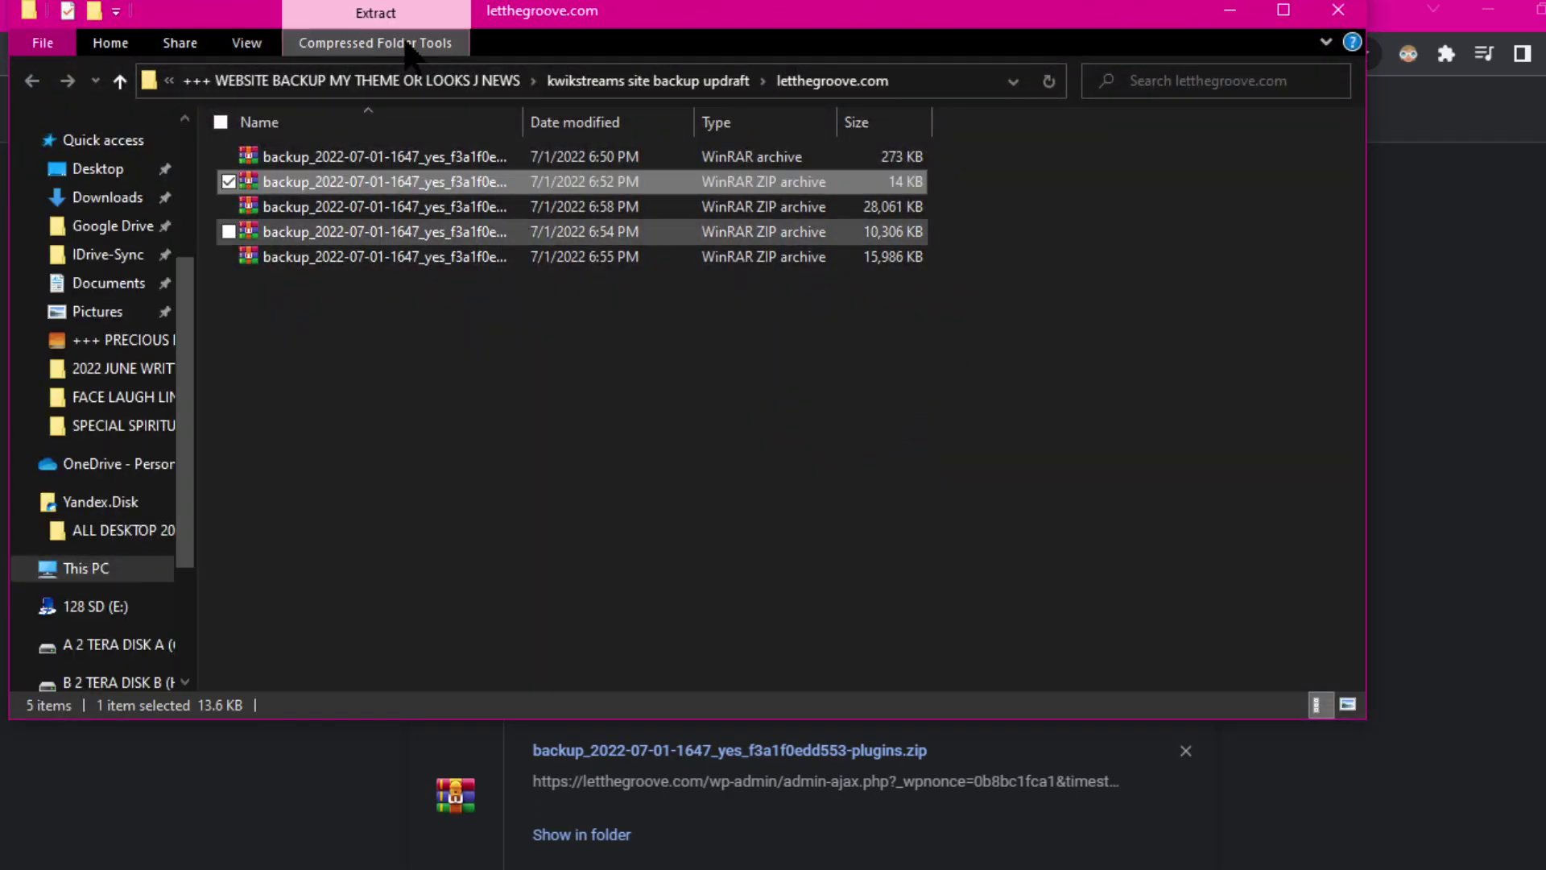
pyautogui.moveTo(652, 15); pyautogui.dragTo(1480, 207)
pyautogui.click(1286, 13)
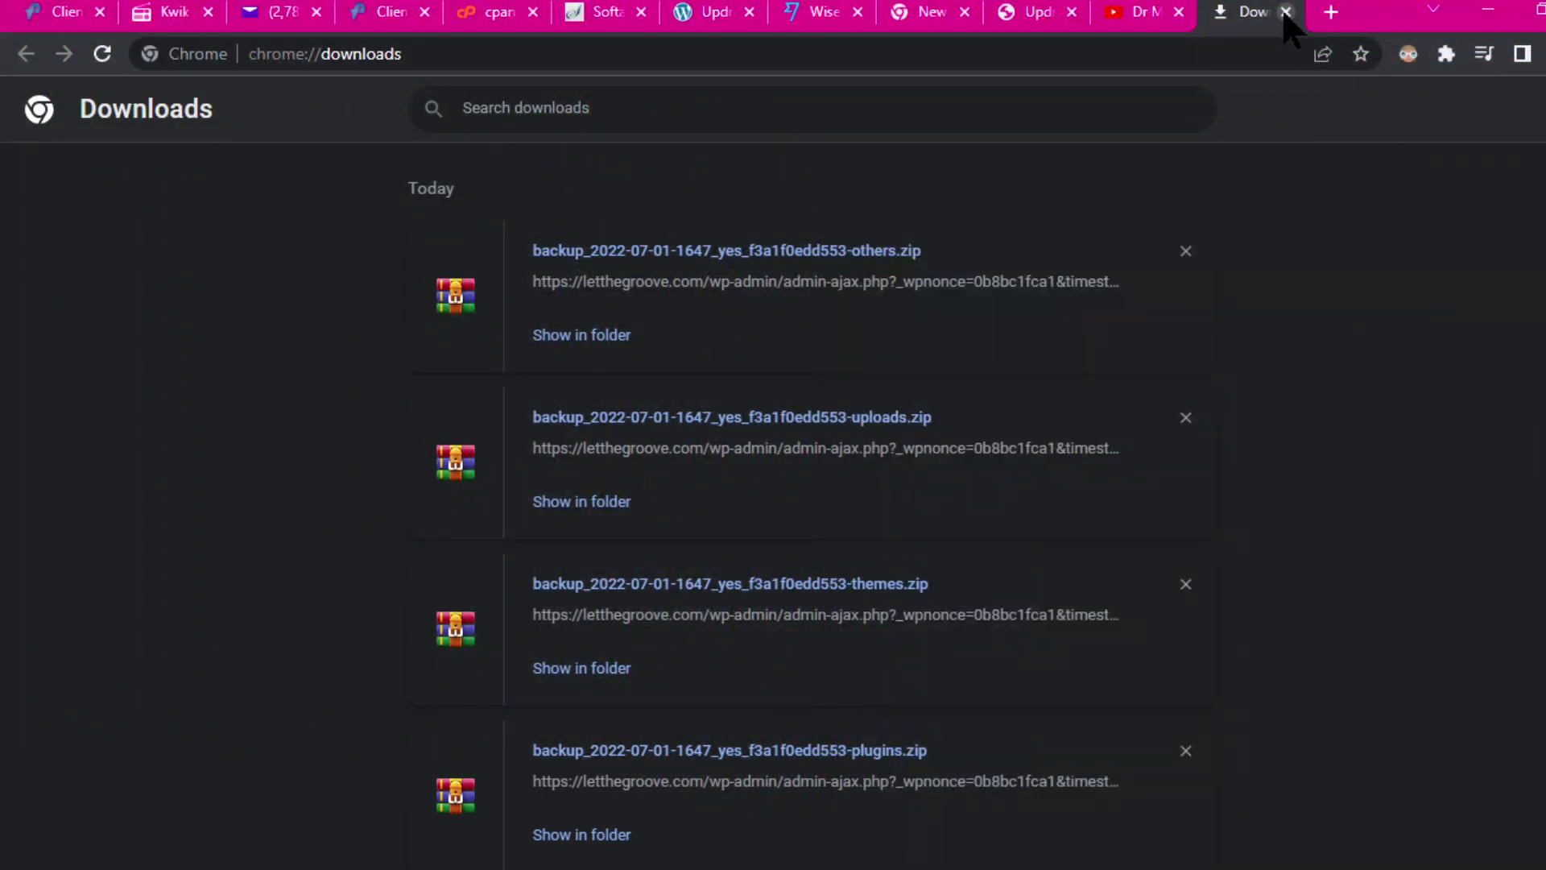
pyautogui.click(1286, 13)
pyautogui.scroll(5, 780, 369)
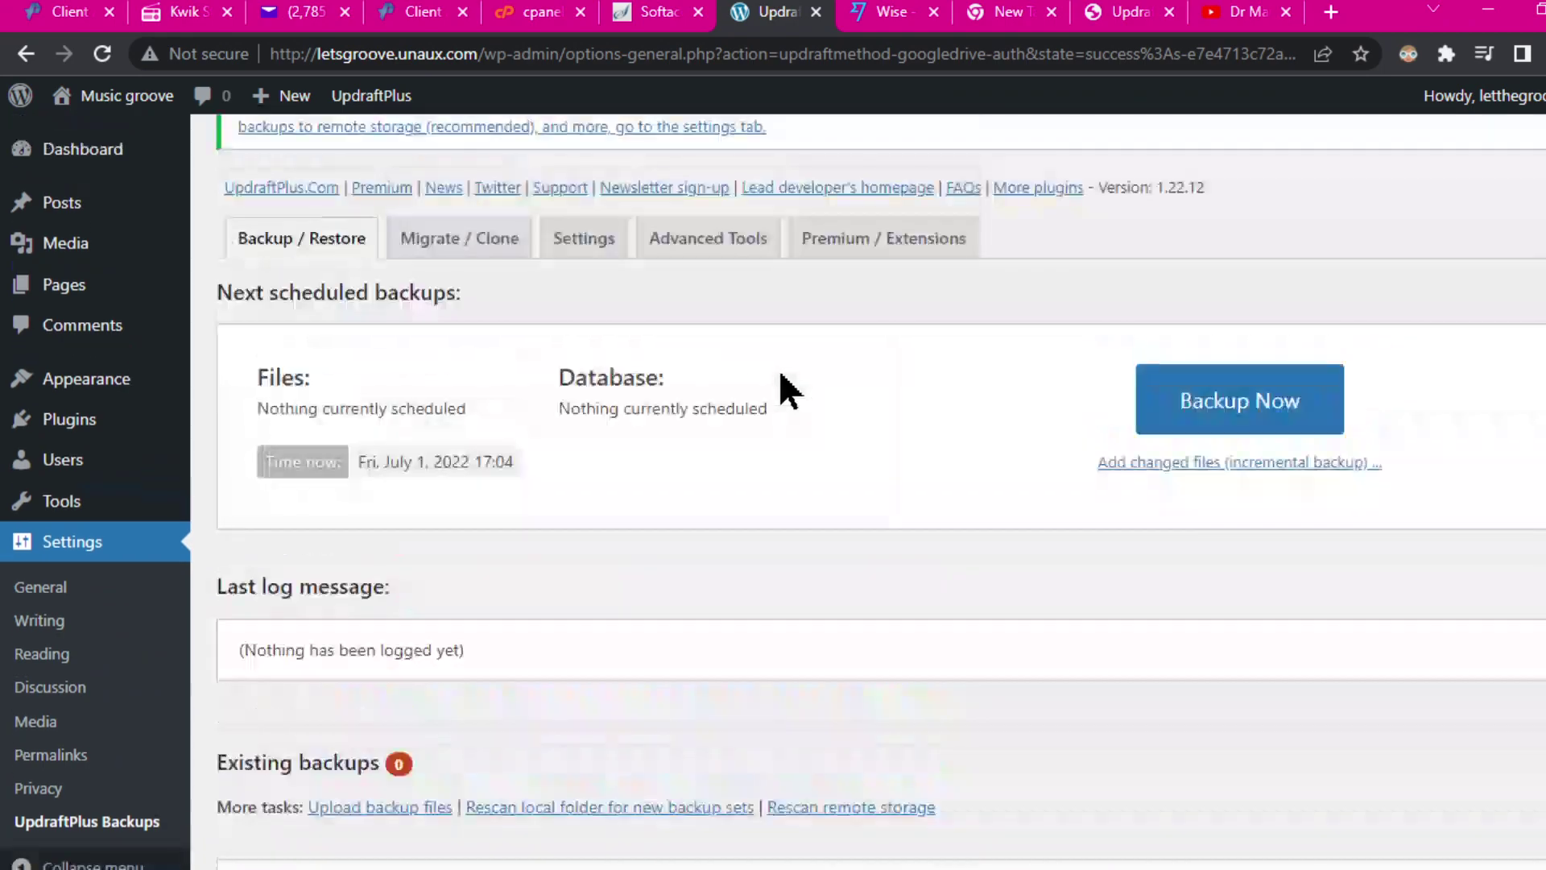
# Step: Drag all five letthegroove.com backup archives from Explorer into UpdraftPlus's Drop backup files here area
pyautogui.scroll(-3, 742, 646)
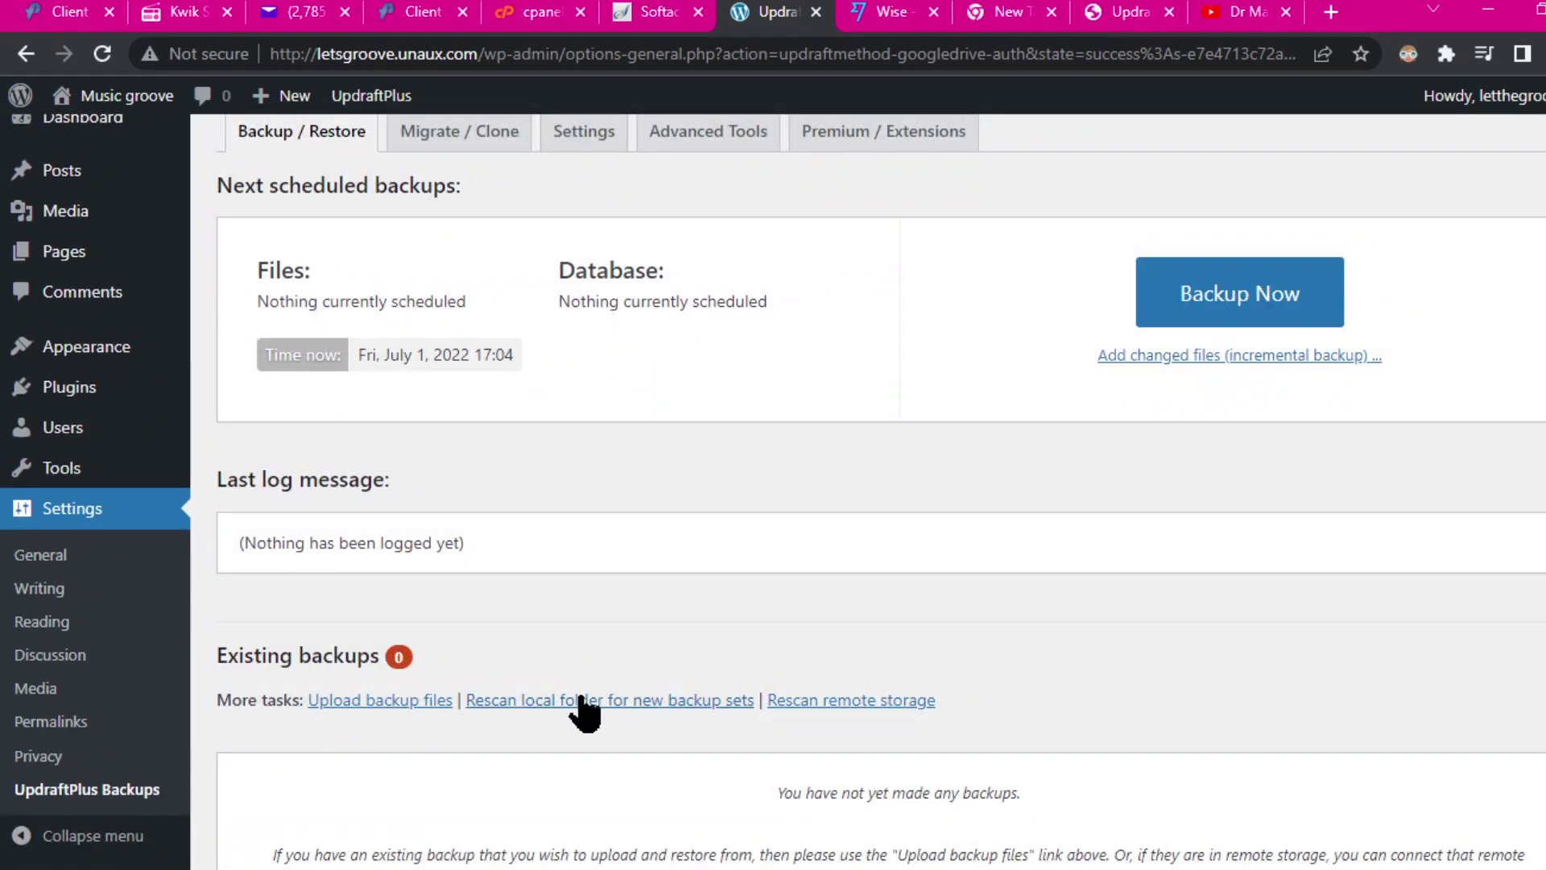
pyautogui.scroll(-2, 624, 697)
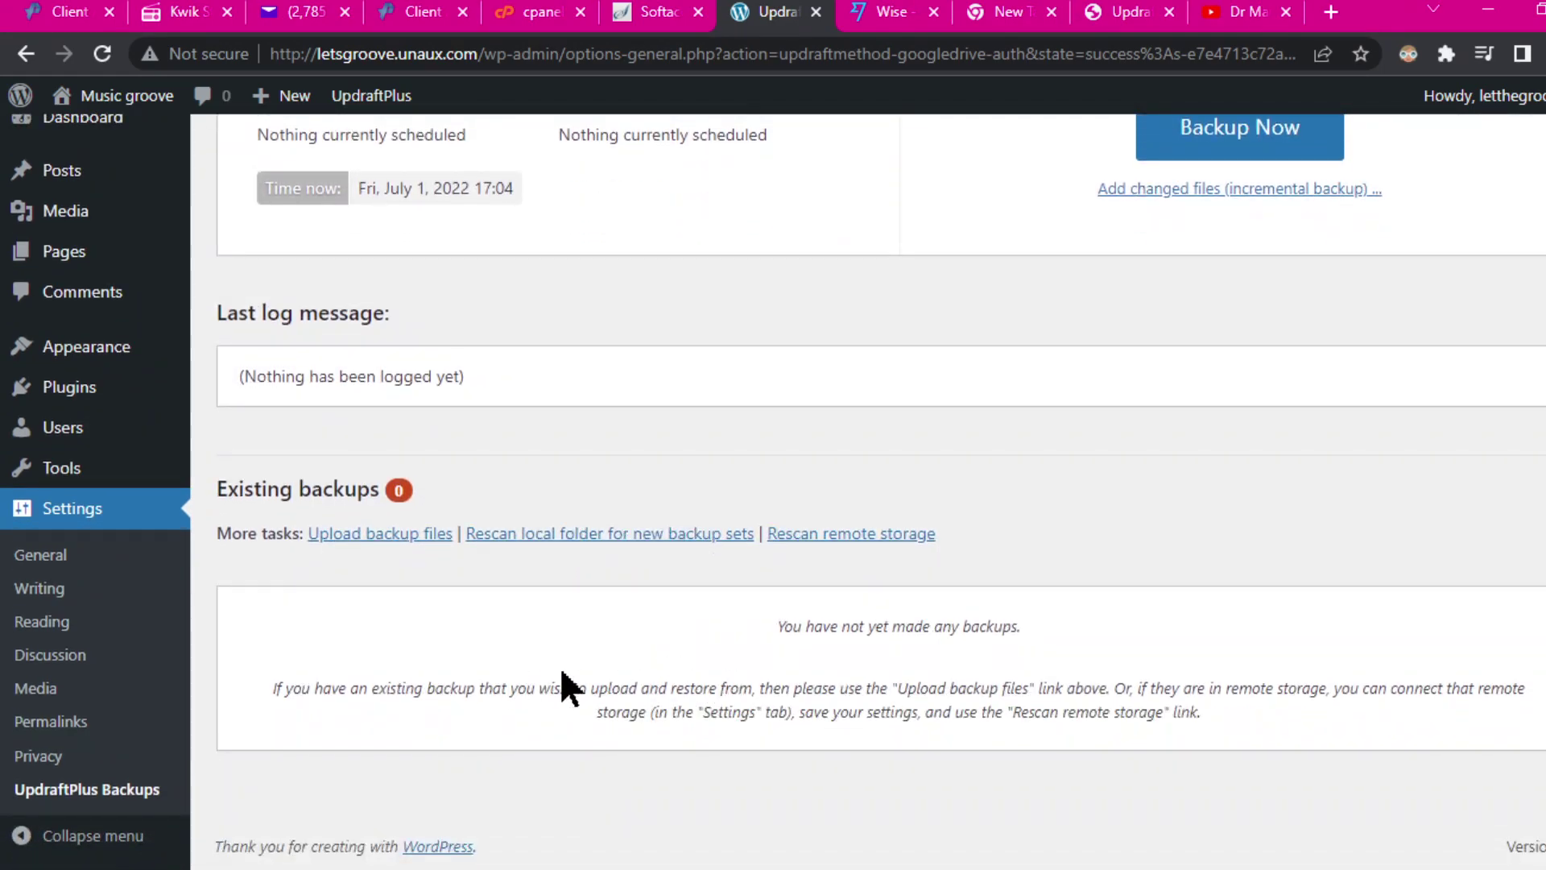
pyautogui.click(377, 535)
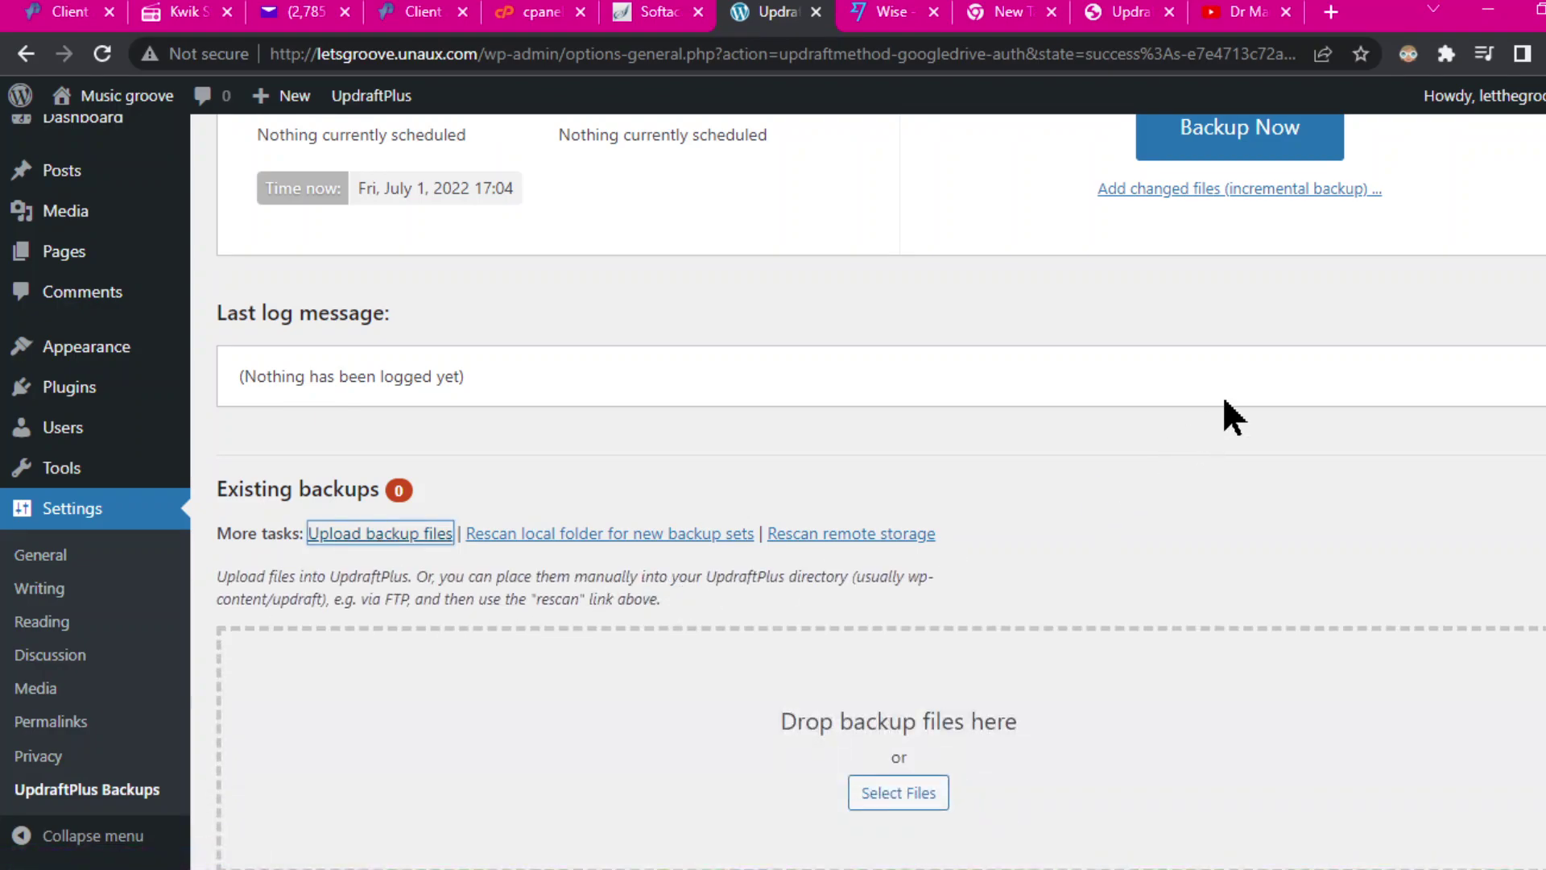
pyautogui.scroll(-3, 1413, 525)
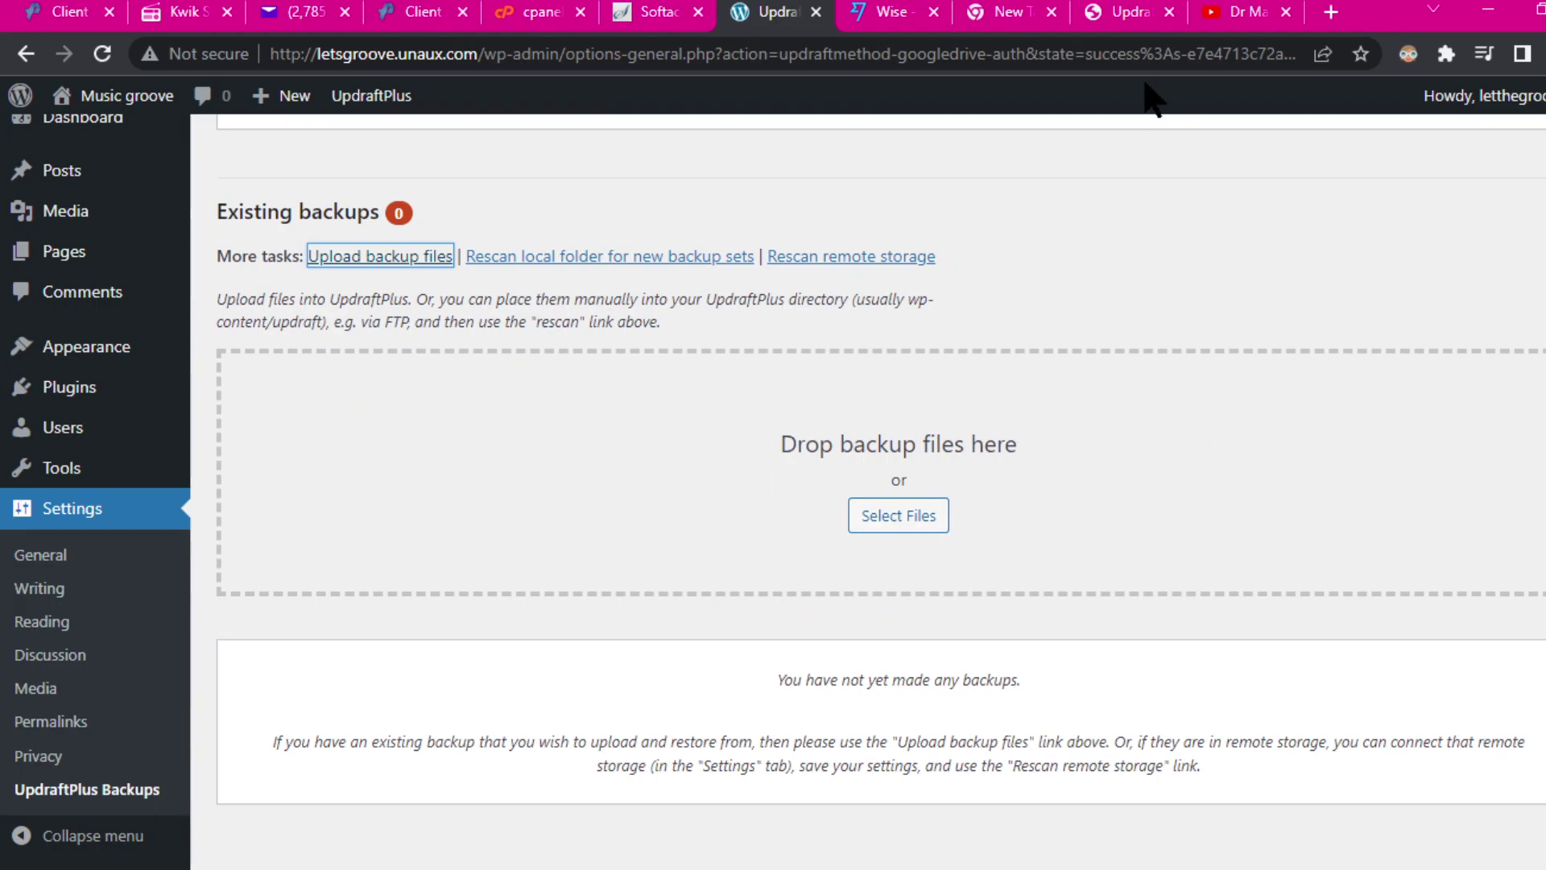
pyautogui.moveTo(947, 4)
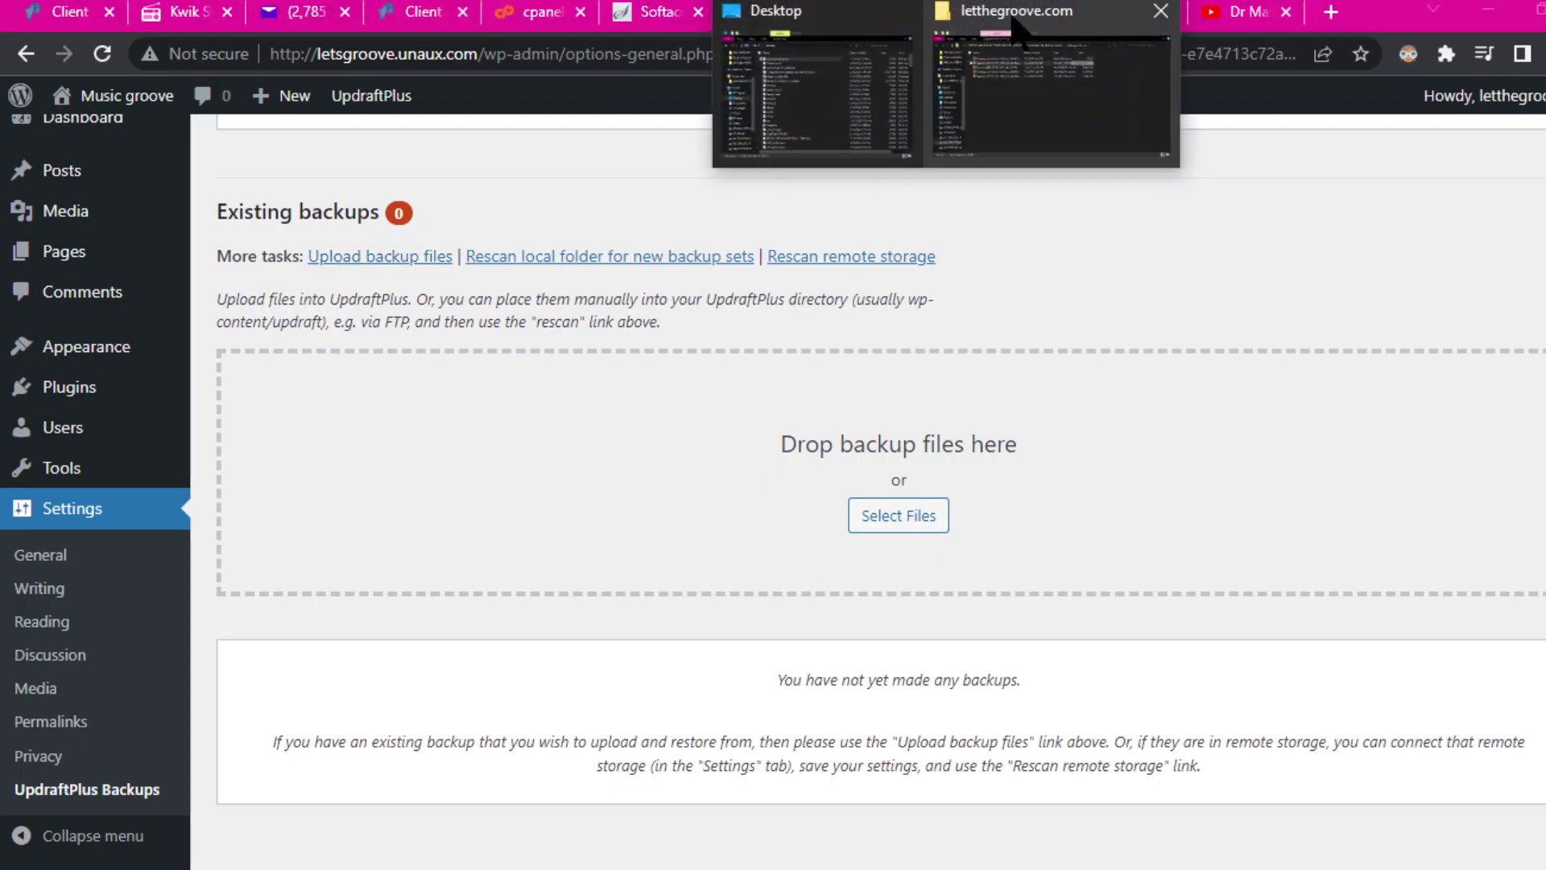
pyautogui.click(1022, 56)
pyautogui.moveTo(1170, 548); pyautogui.dragTo(1116, 342)
pyautogui.moveTo(1171, 501); pyautogui.dragTo(576, 460)
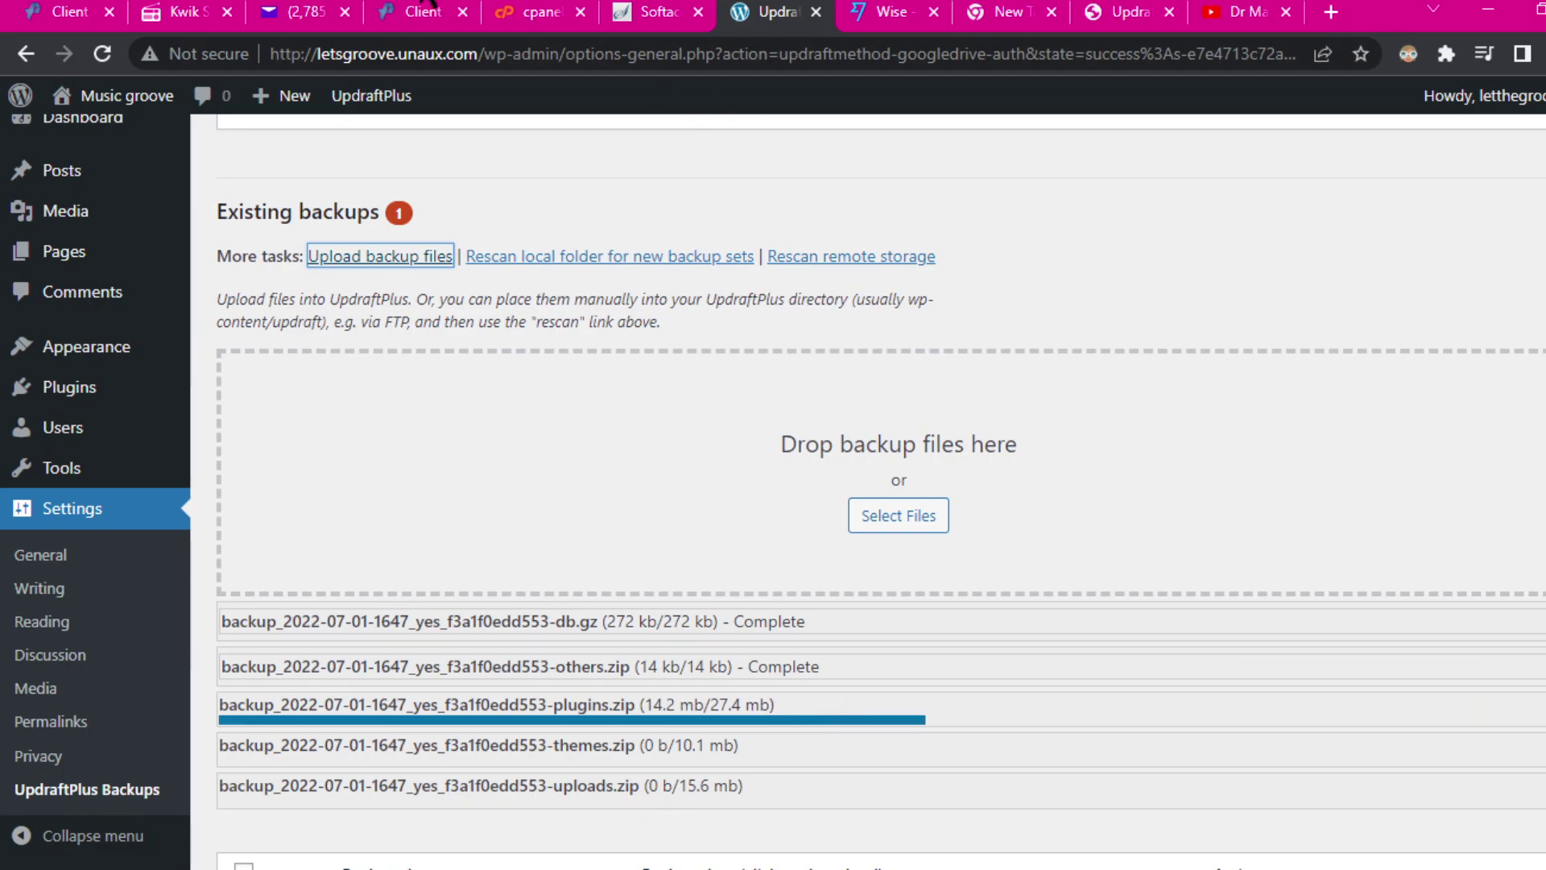
# Step: Inspect the microphone's Filters in OBS's Audio Mixer, then minimise OBS
pyautogui.click(435, 6)
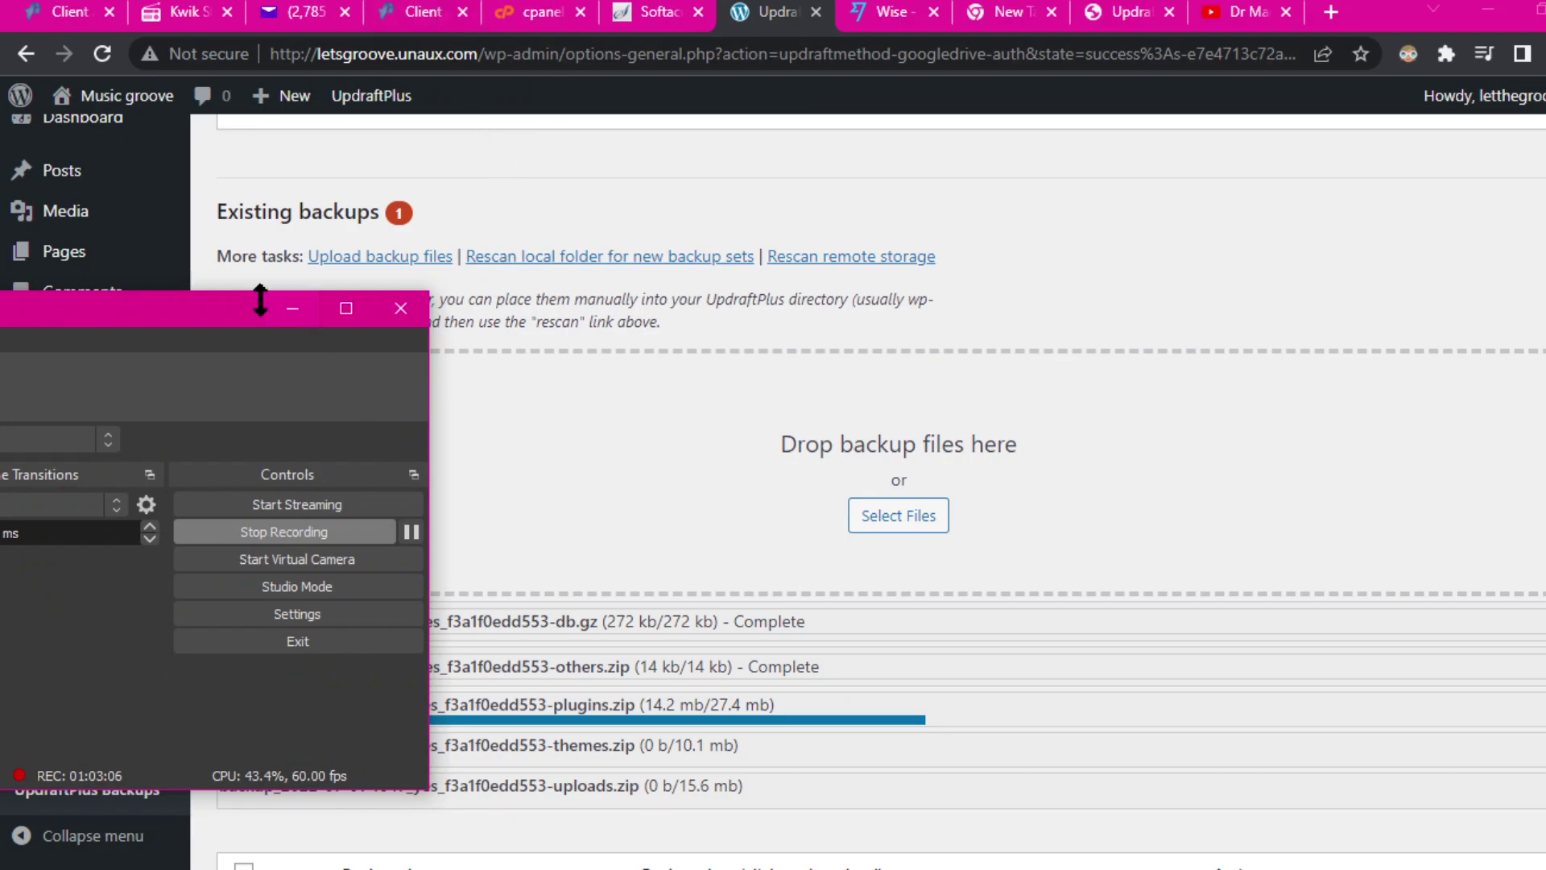
pyautogui.moveTo(213, 321); pyautogui.dragTo(761, 171)
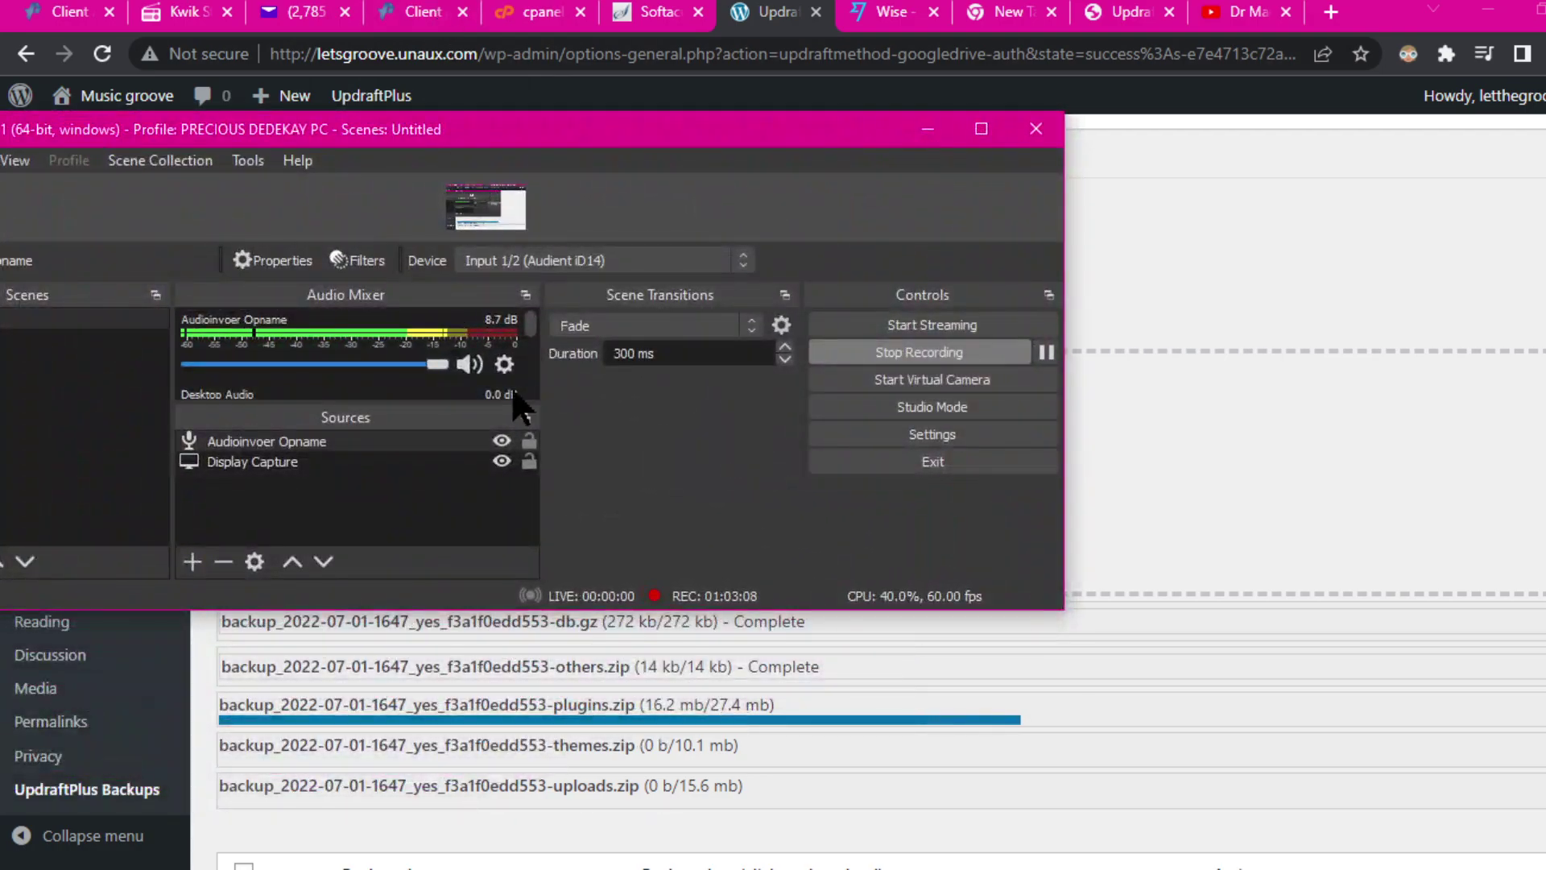
pyautogui.click(505, 365)
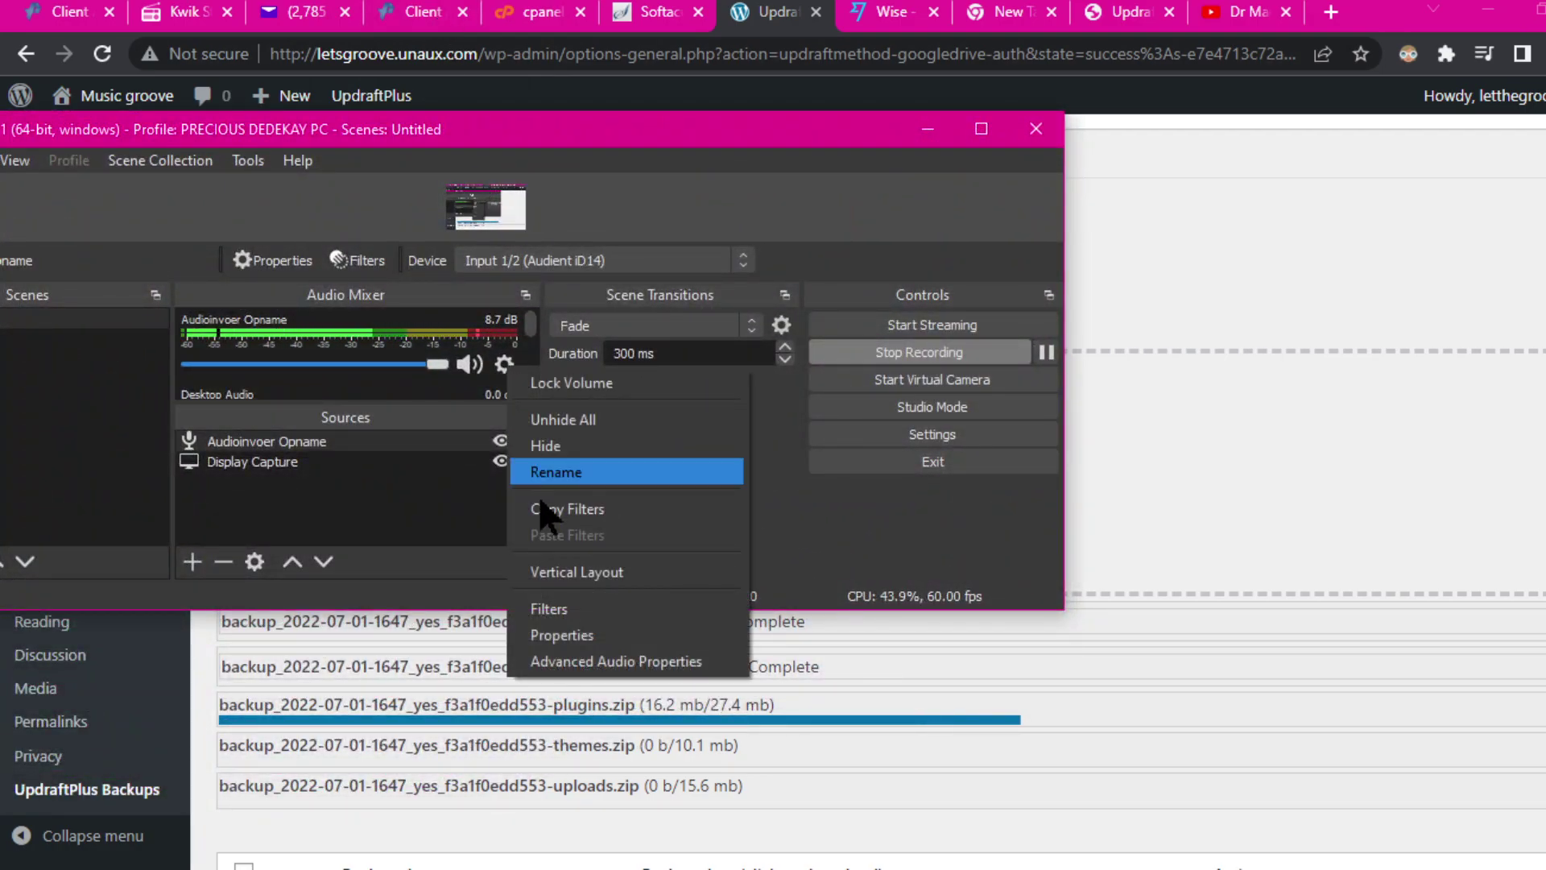
pyautogui.click(583, 609)
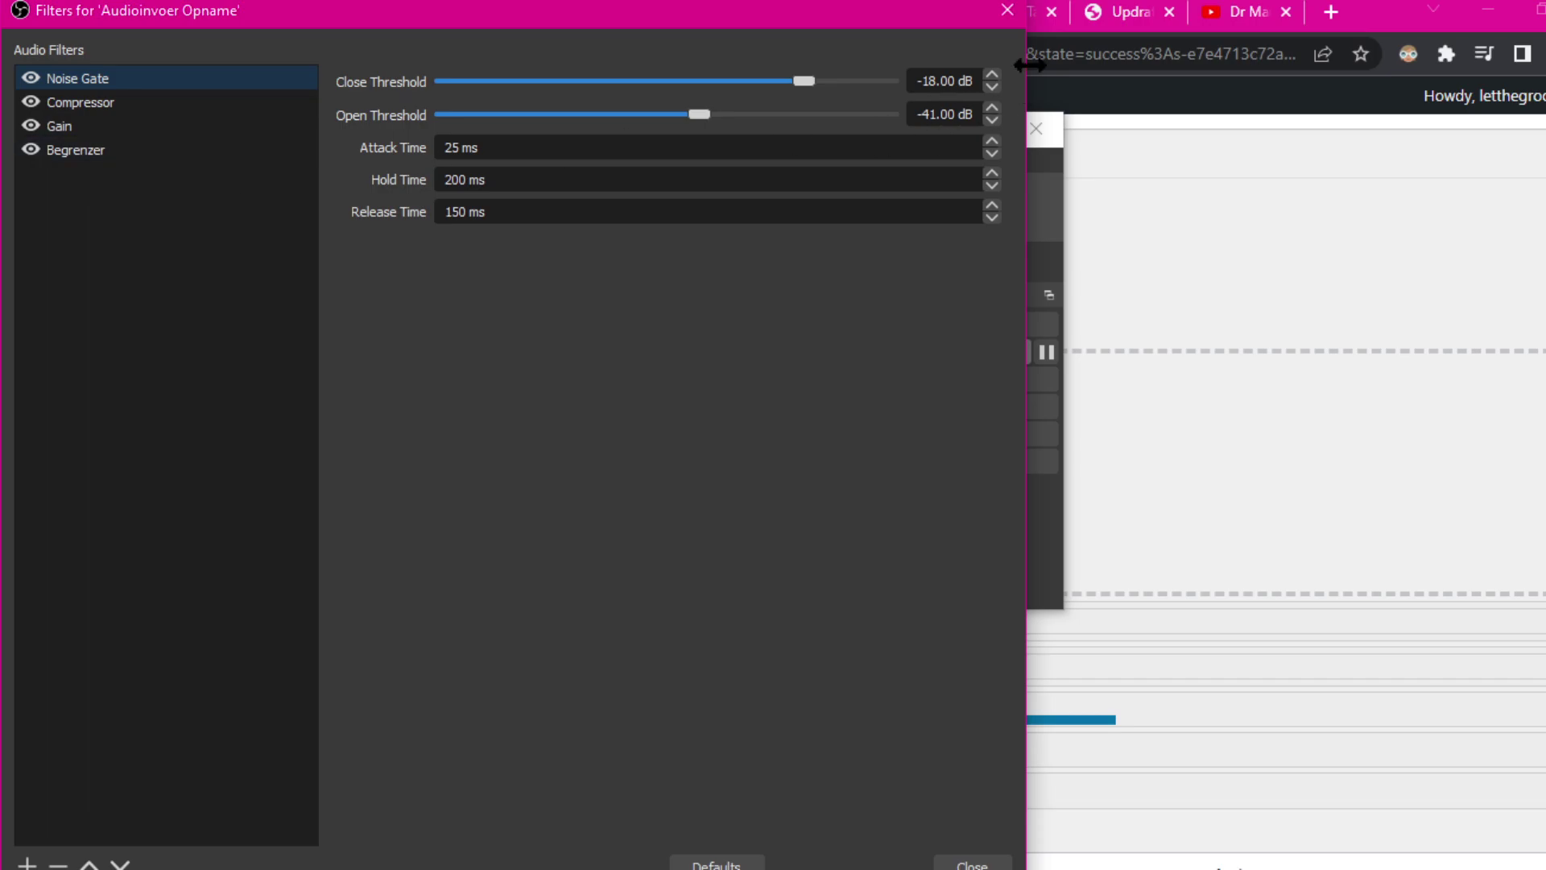
pyautogui.click(1005, 14)
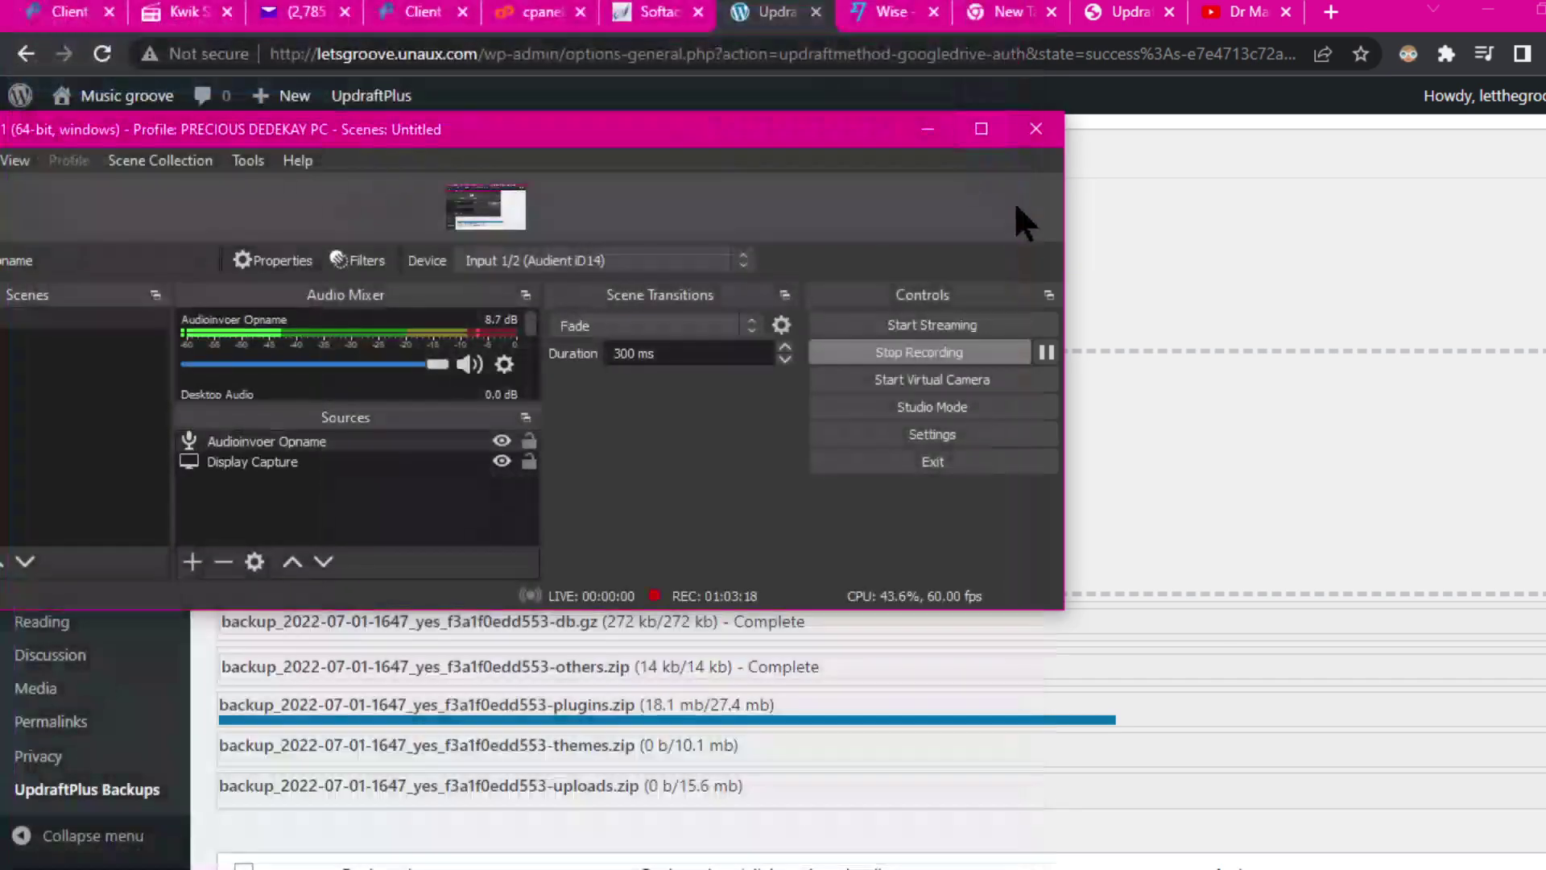
pyautogui.moveTo(877, 137); pyautogui.dragTo(234, 222)
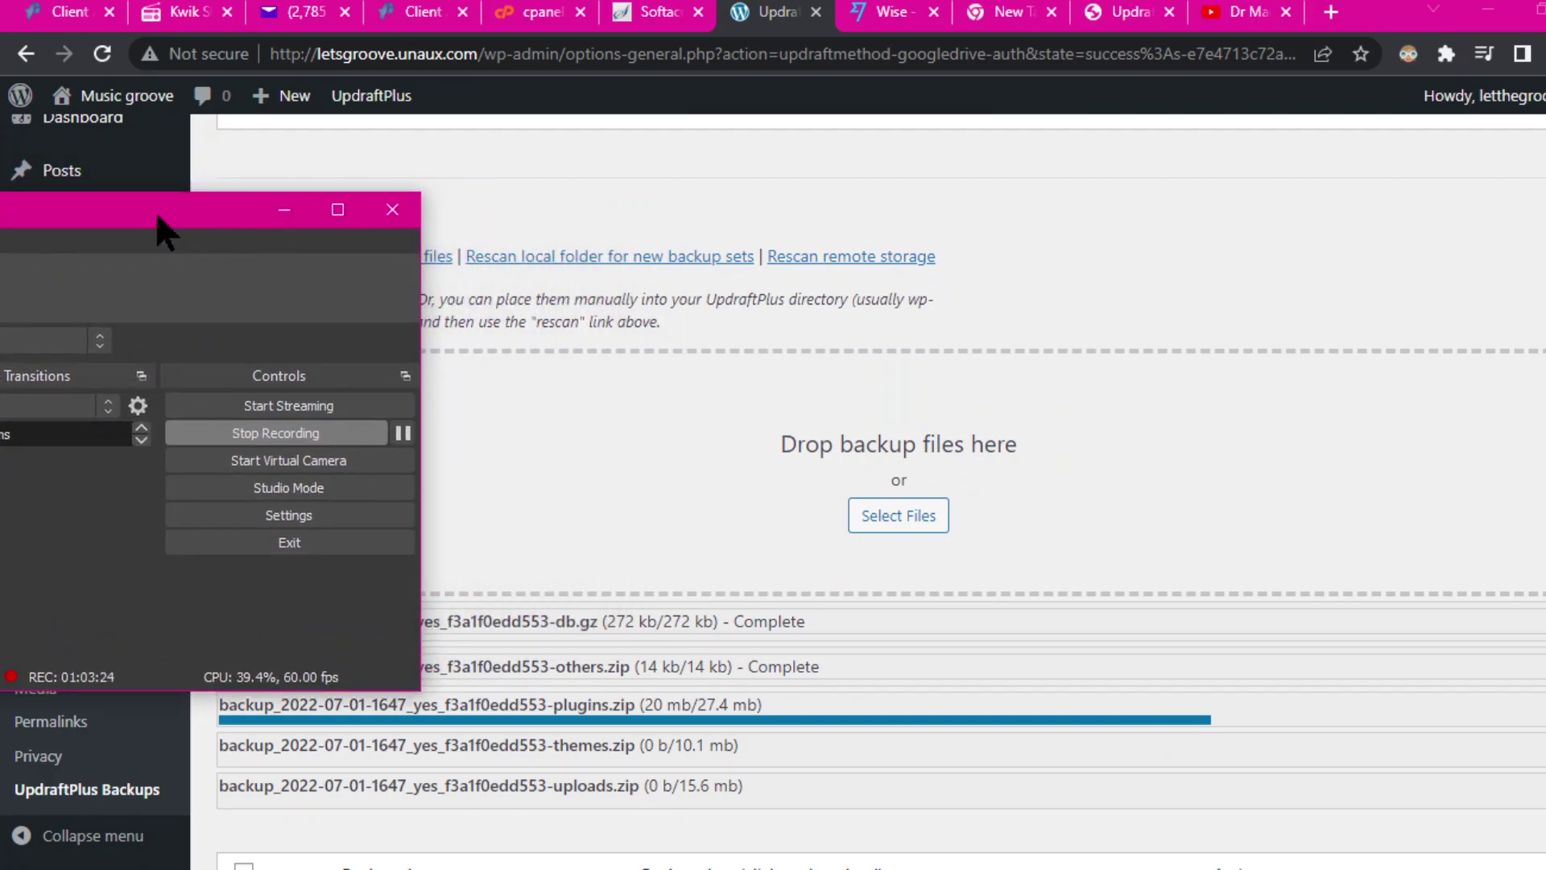
pyautogui.click(282, 209)
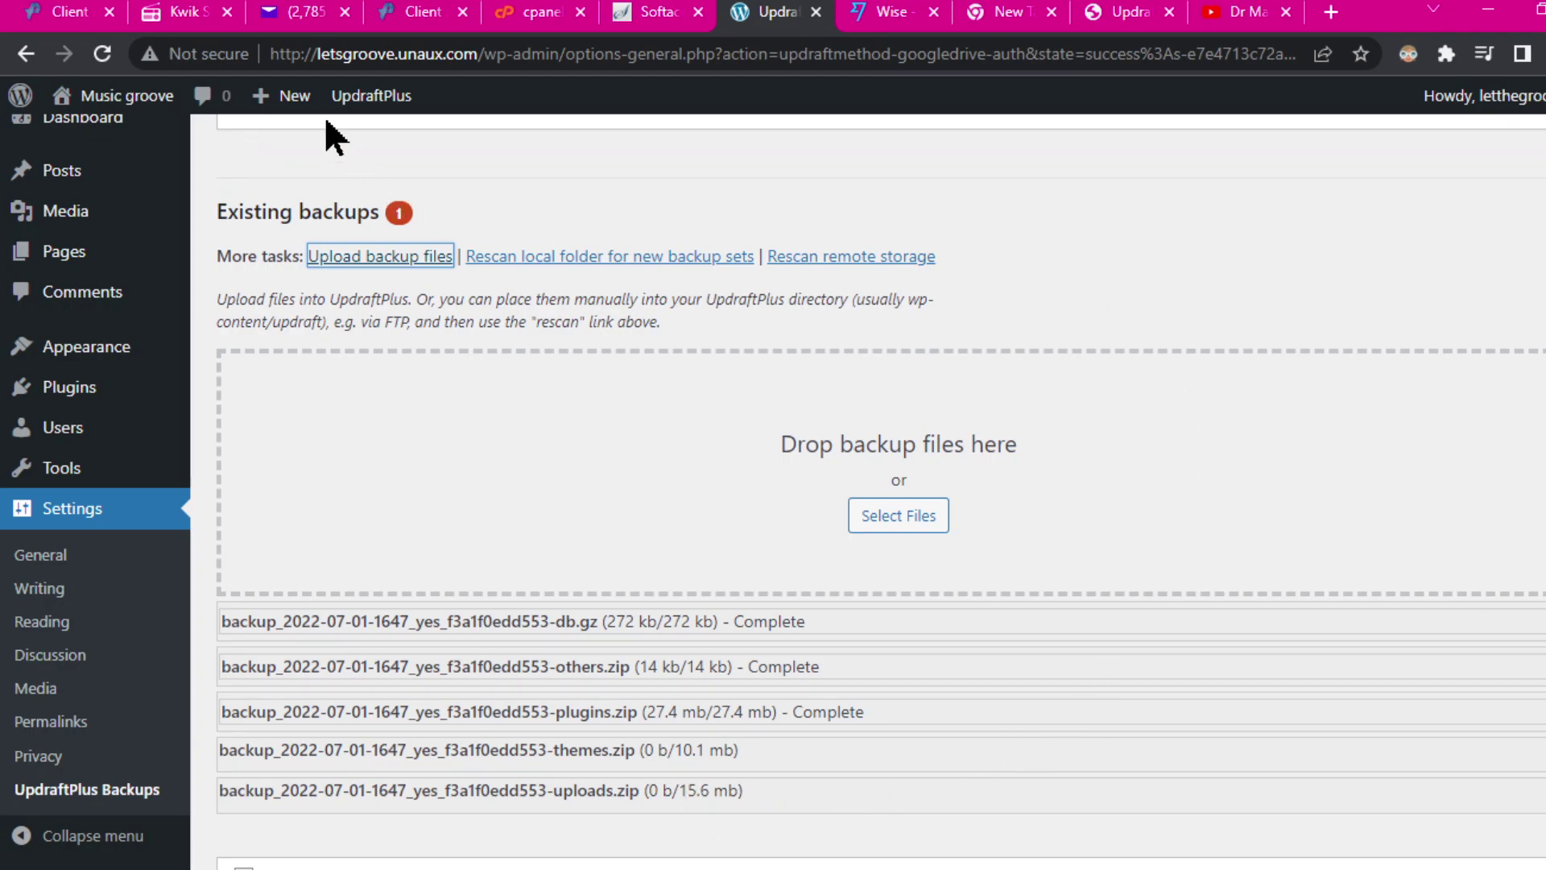
# Step: Return to UpdraftPlus, where all five uploads show Complete for the Jul 01, 2022 16:47 set
pyautogui.moveTo(440, 4)
pyautogui.click(449, 2)
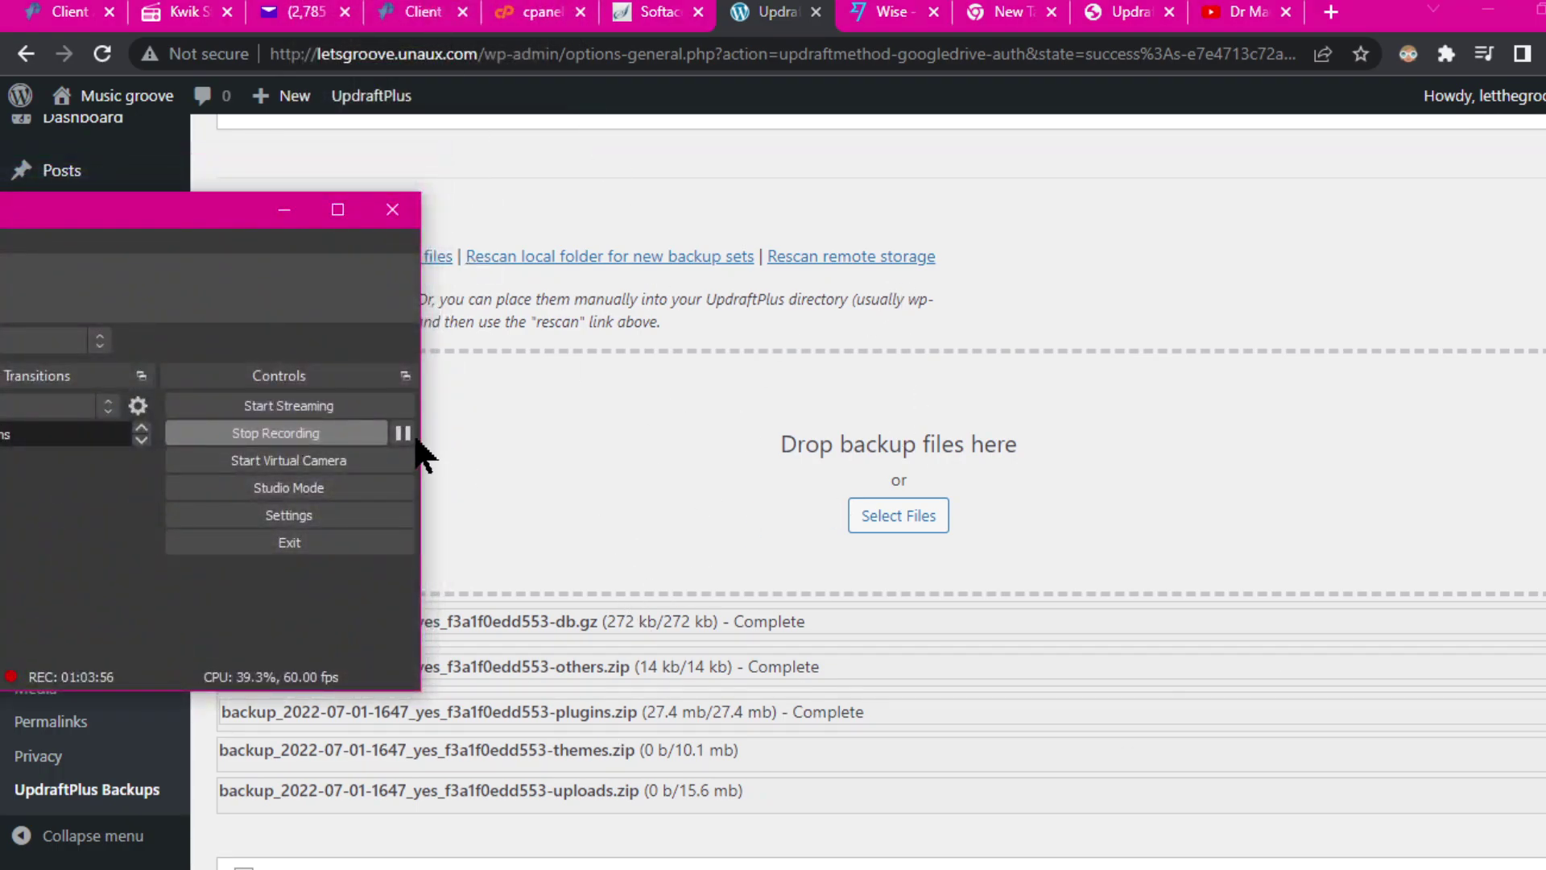
pyautogui.scroll(-3, 459, 373)
pyautogui.click(556, 248)
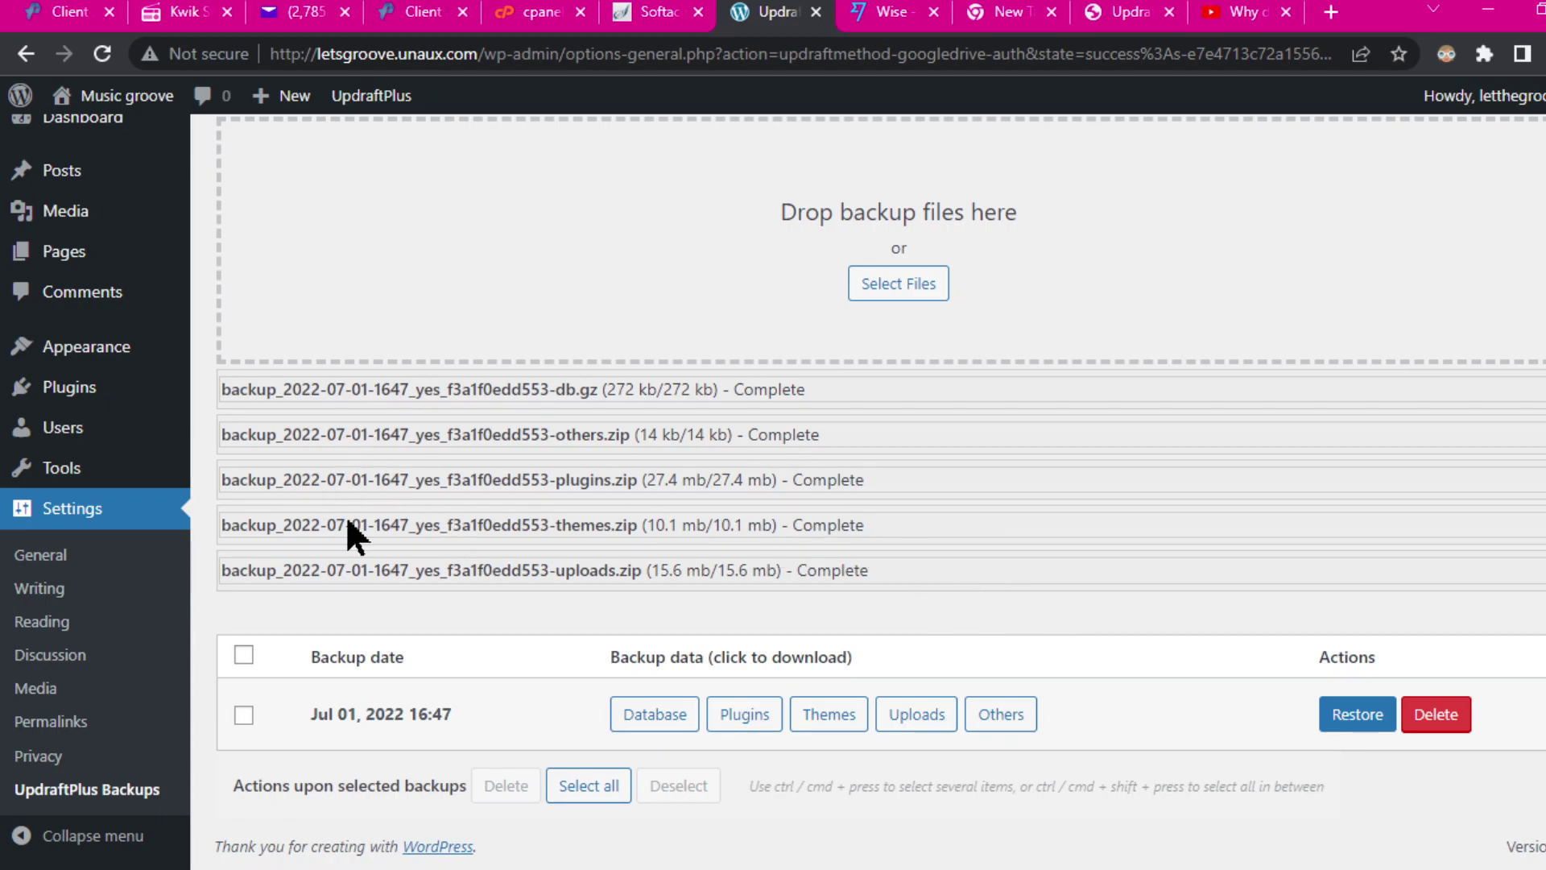
# Step: Select the Jul 01, 2022 16:47 backup set and start its Restore
pyautogui.click(245, 715)
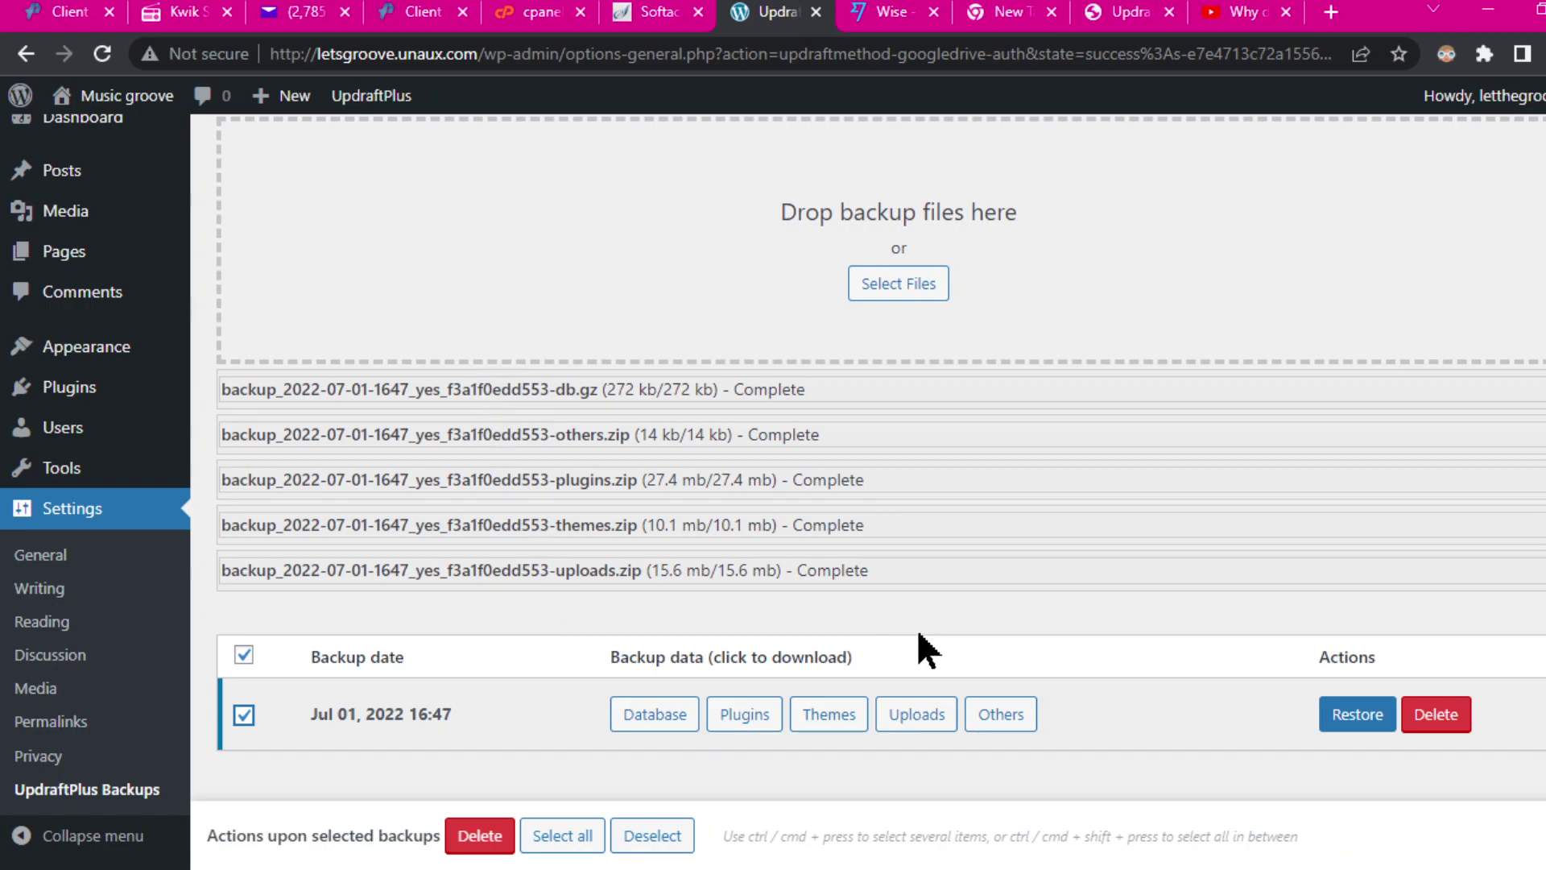
pyautogui.click(575, 841)
pyautogui.click(1356, 724)
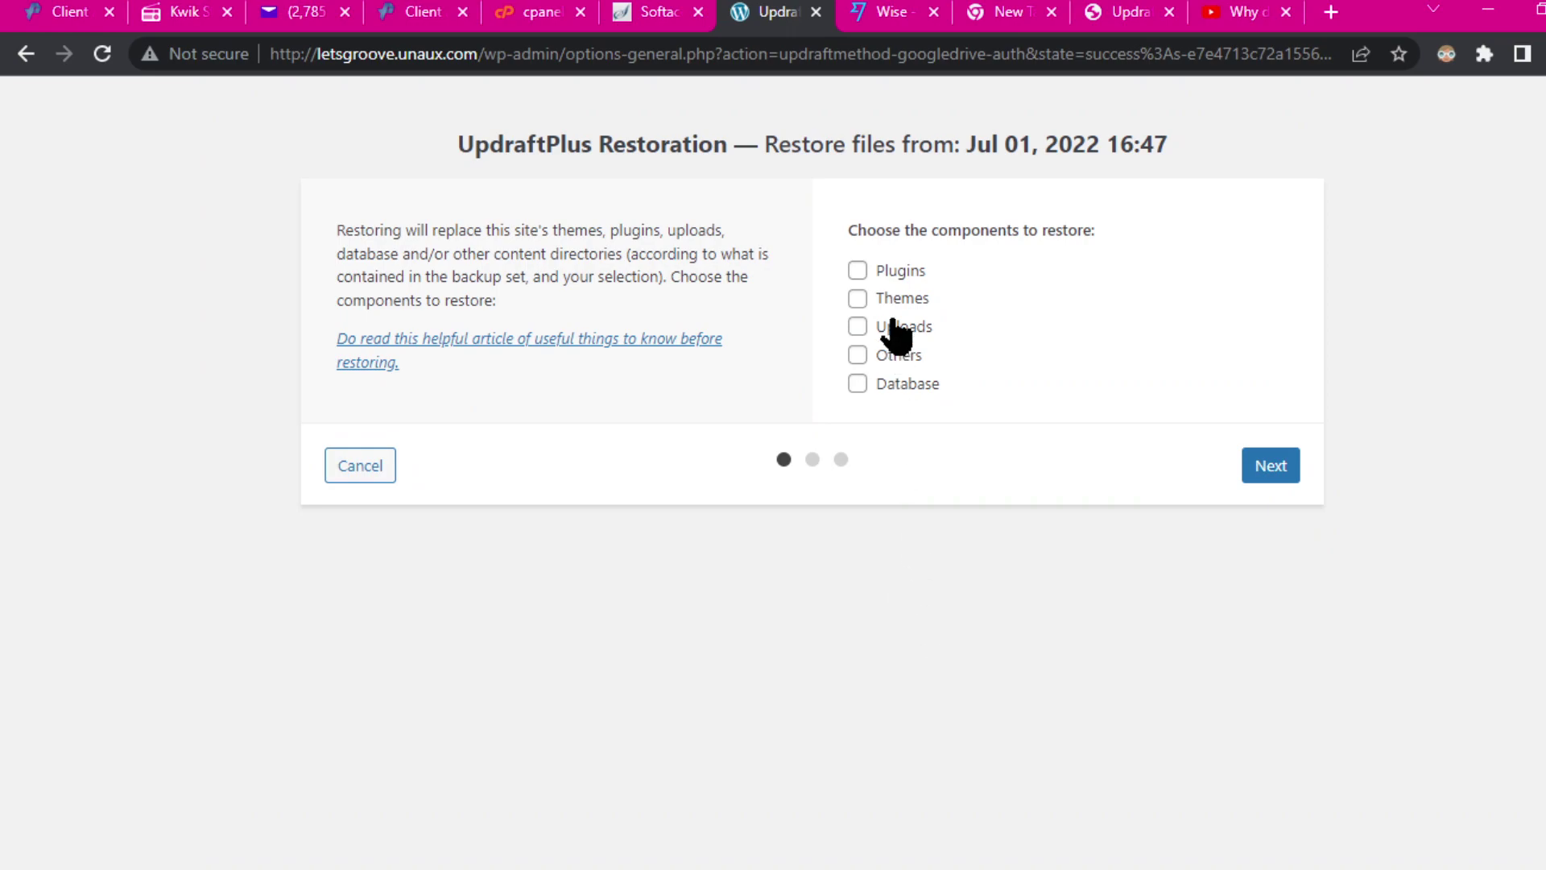
# Step: Restore plugins, themes, uploads, others and database, proceeding past the PHP warnings
pyautogui.click(858, 271)
pyautogui.click(859, 327)
pyautogui.click(858, 355)
pyautogui.click(858, 298)
pyautogui.click(858, 384)
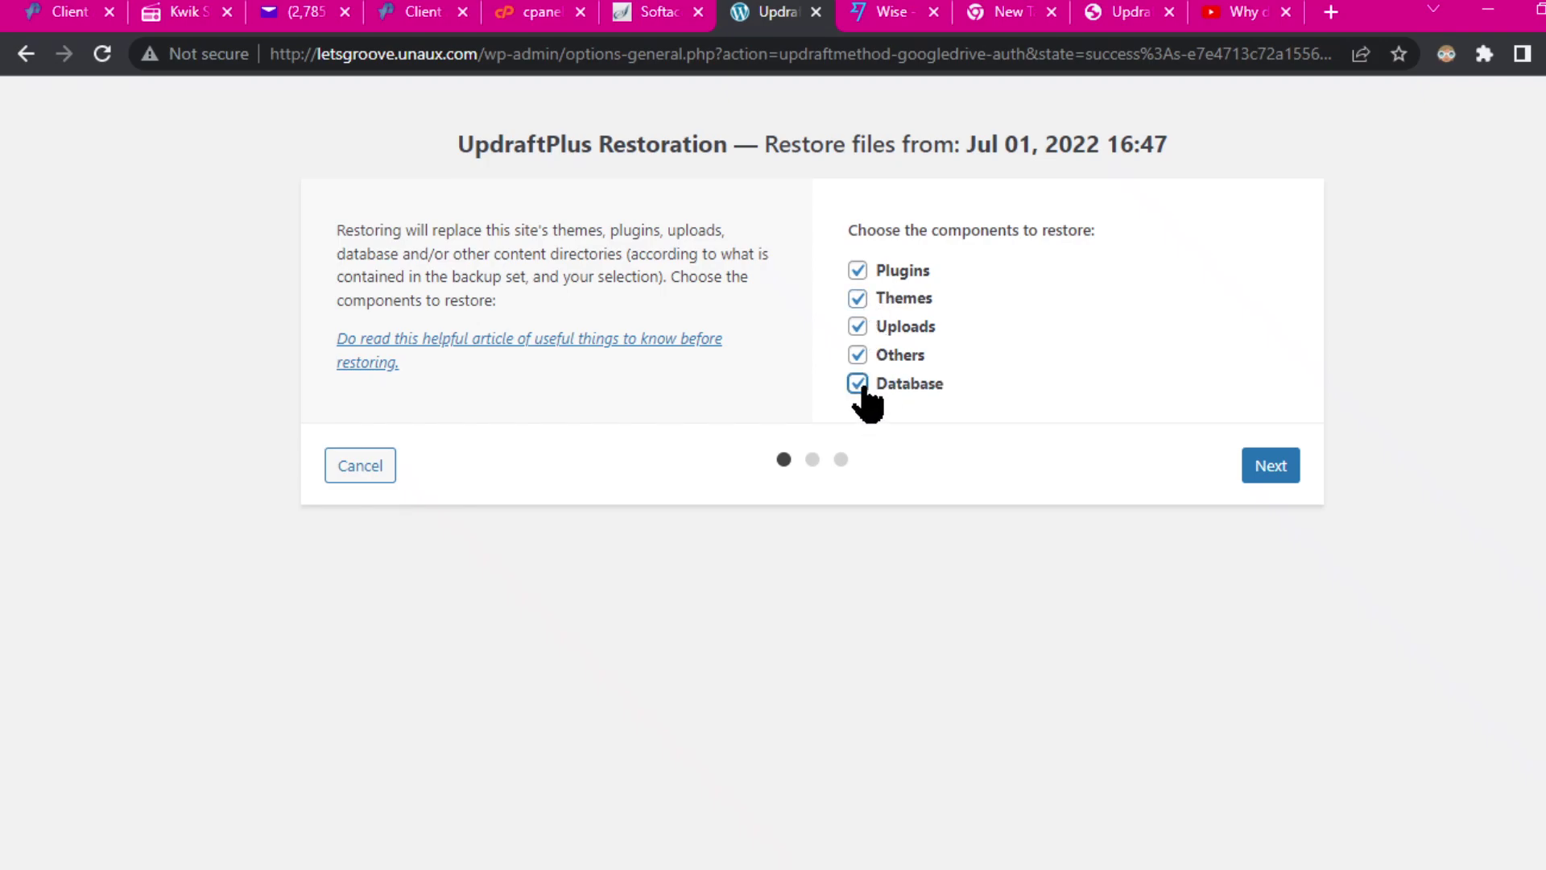
pyautogui.click(1260, 470)
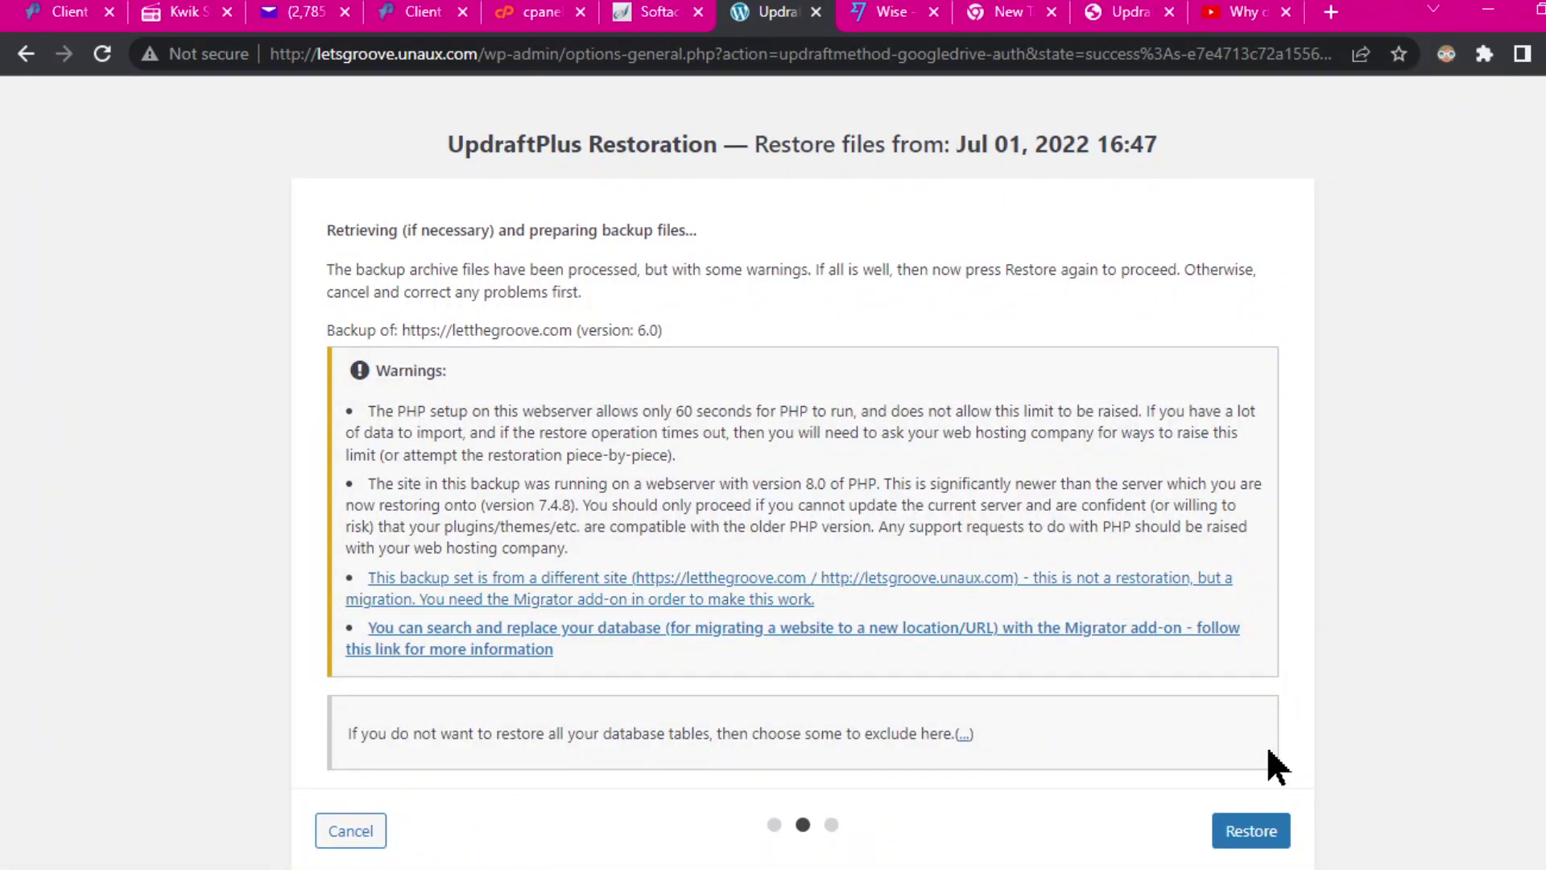
pyautogui.click(1255, 834)
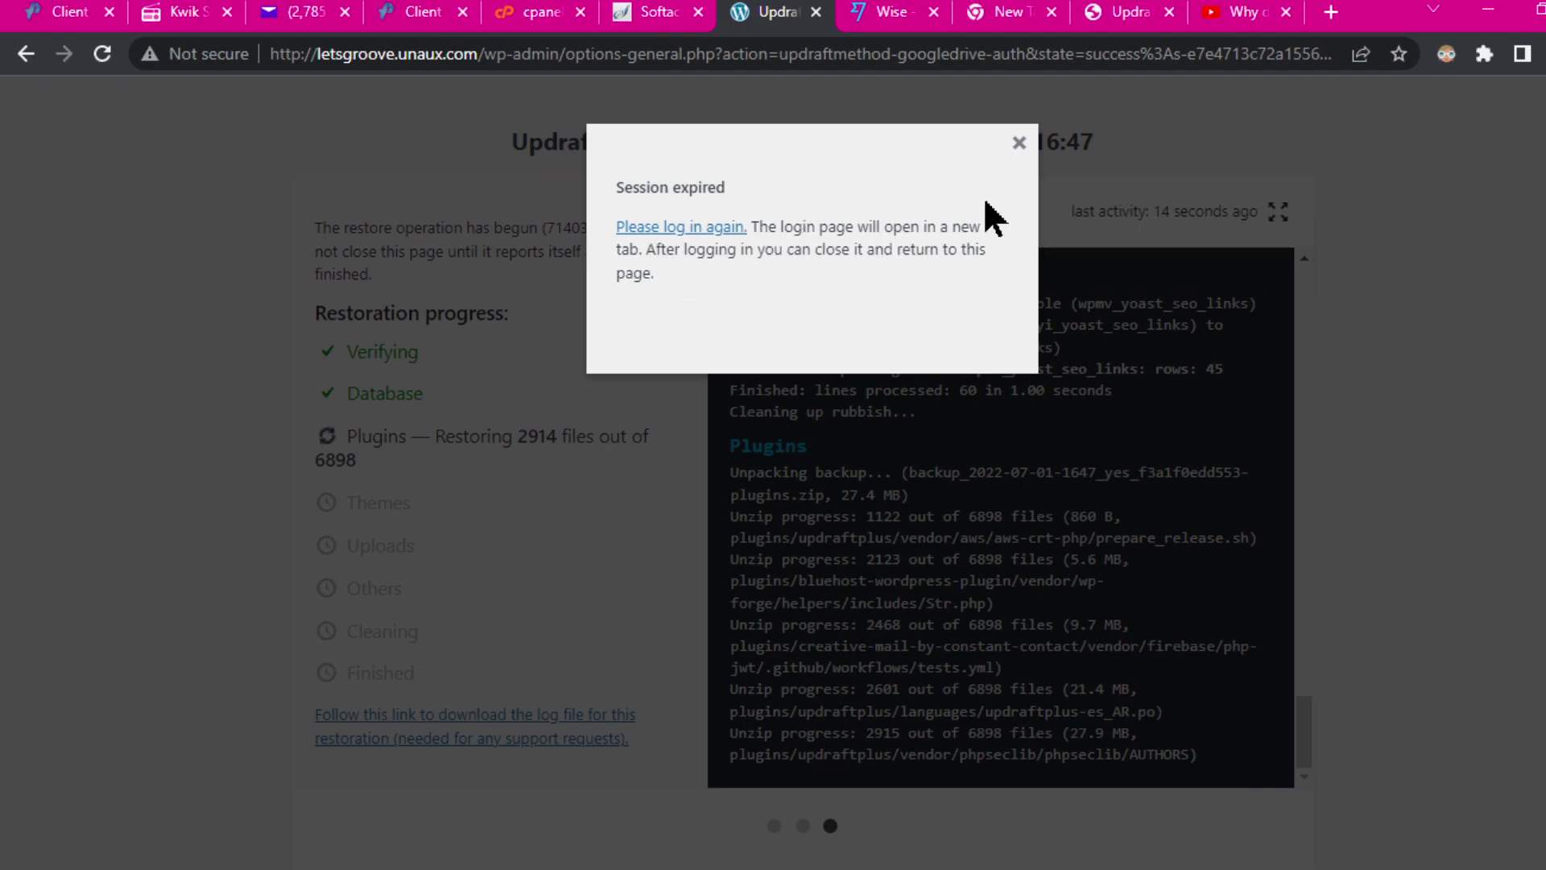
# Step: Dismiss the Session expired notice and keep OBS minimised while the restore runs to Finished
pyautogui.click(1020, 143)
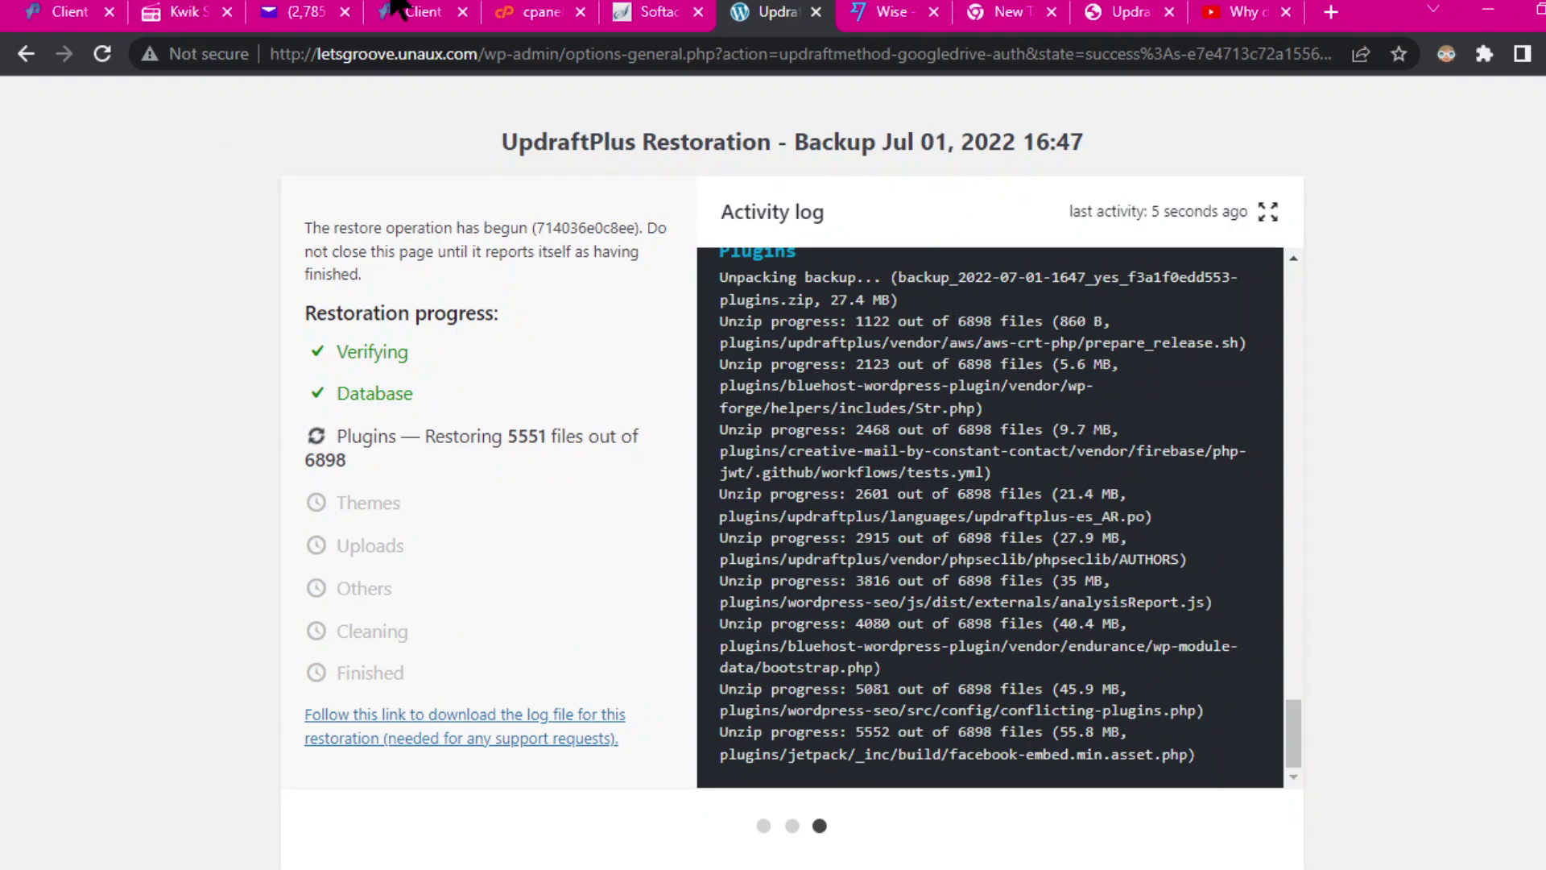
pyautogui.hotkey('alt', 'Tab')
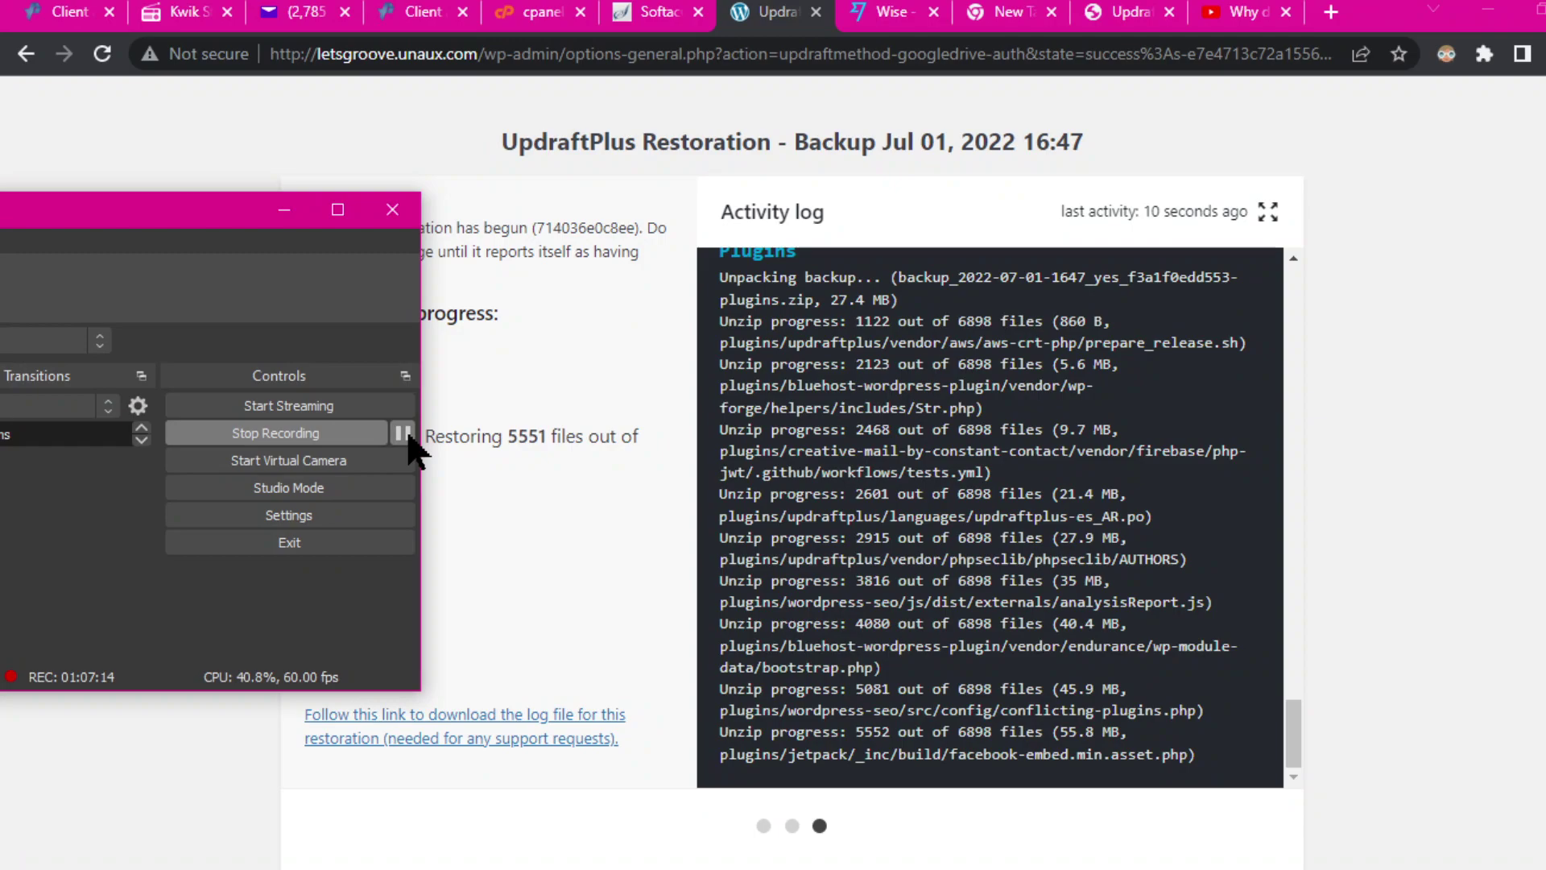
pyautogui.click(279, 214)
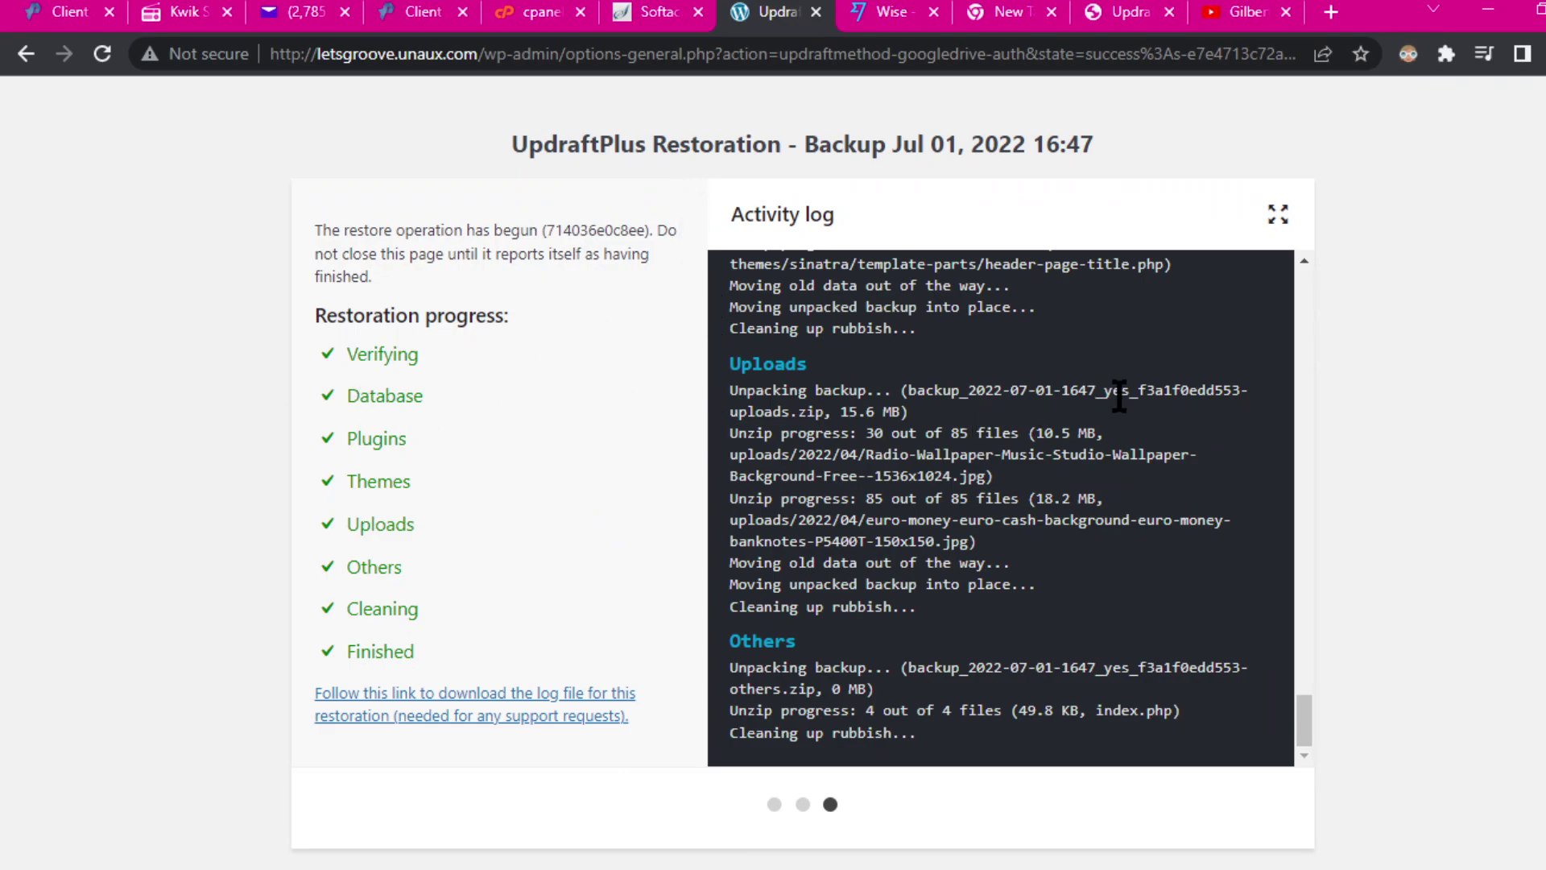
# Step: Review the finished restoration log, close the Session expired notice, and reload the restoration page
pyautogui.scroll(10, 1120, 395)
pyautogui.scroll(-3, 845, 493)
pyautogui.scroll(10, 984, 459)
pyautogui.scroll(-10, 1209, 483)
pyautogui.scroll(-6, 1299, 483)
pyautogui.scroll(20, 1305, 442)
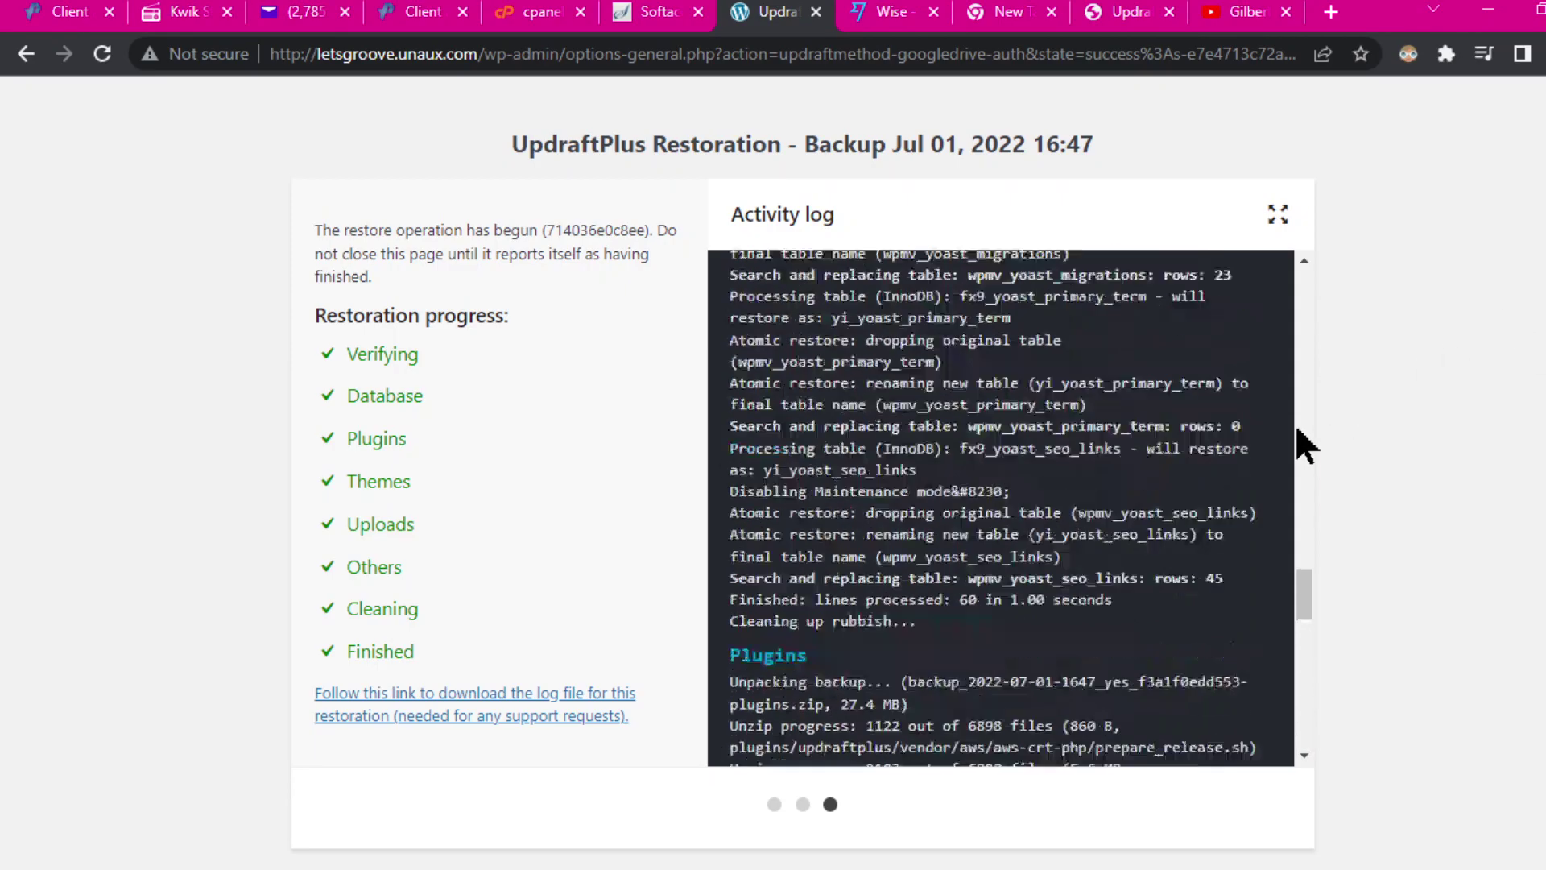
pyautogui.scroll(-20, 854, 253)
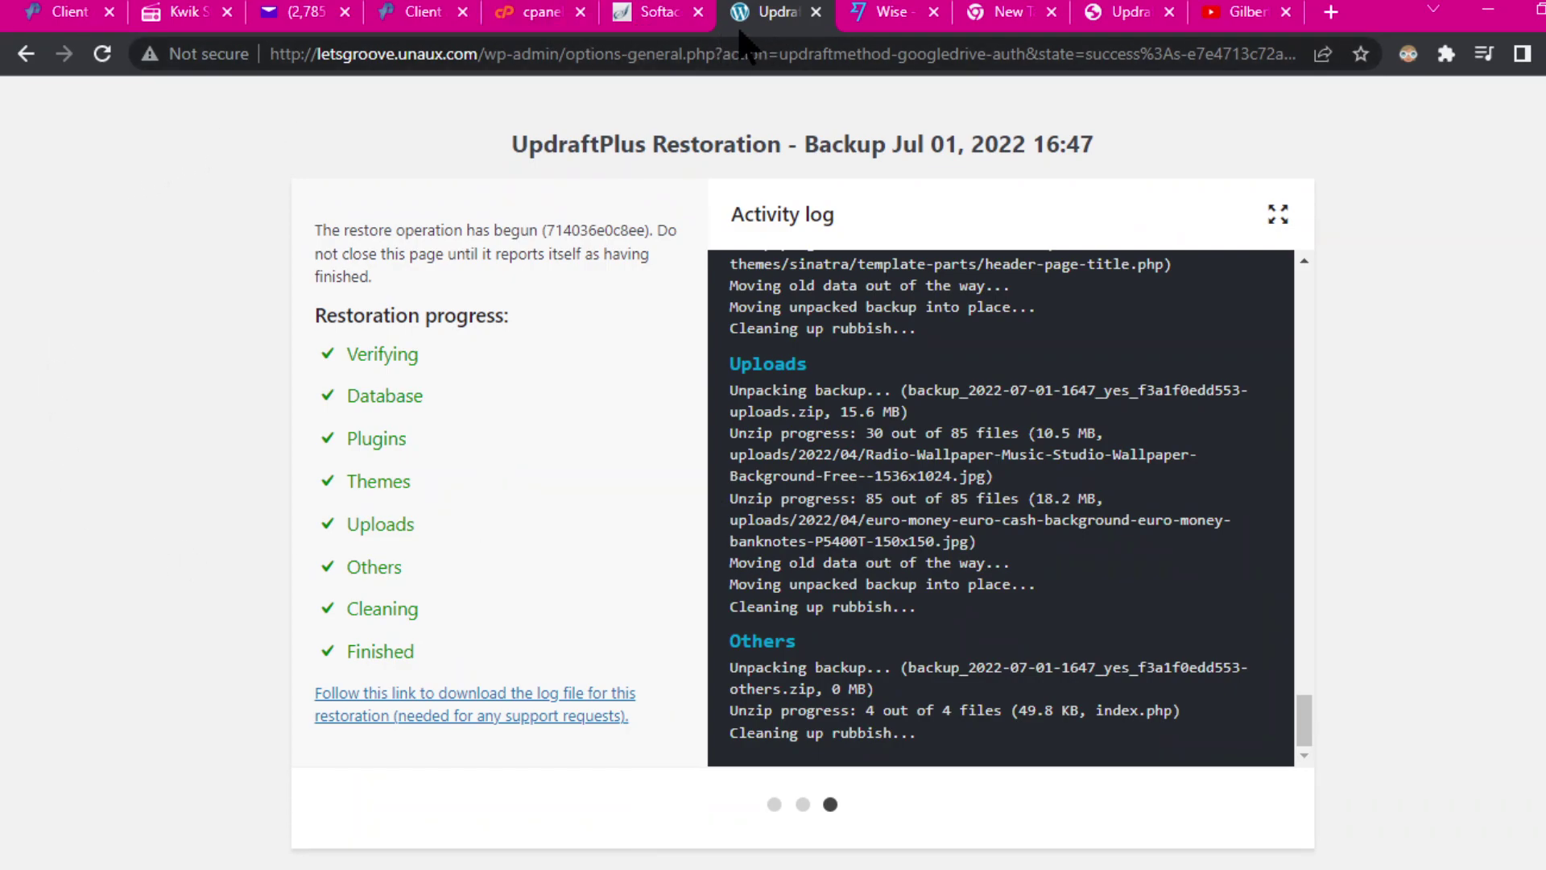
pyautogui.click(700, 56)
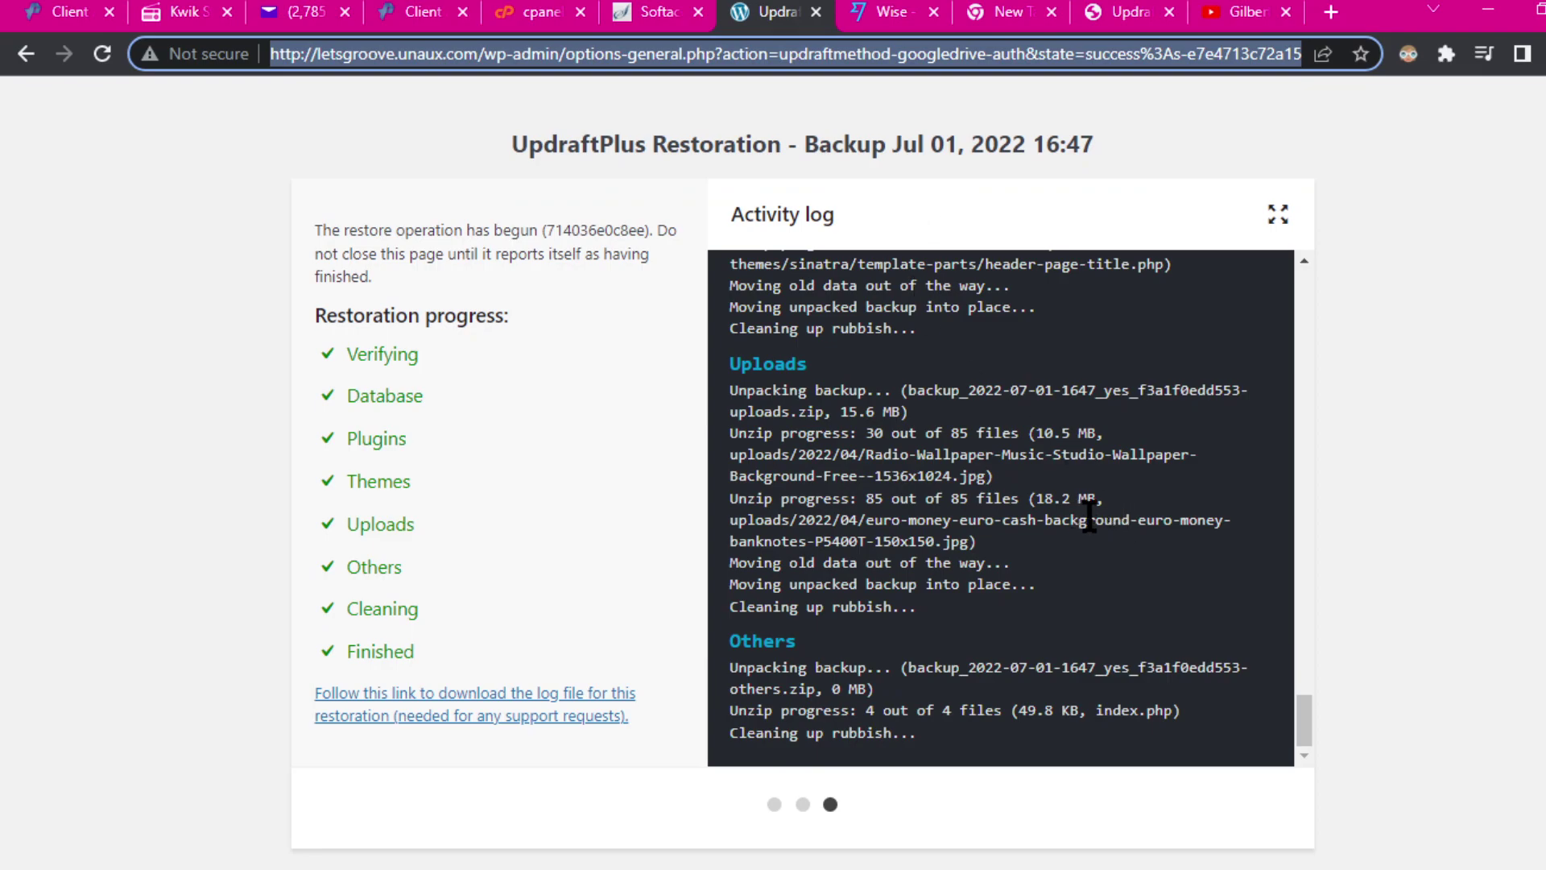
pyautogui.scroll(20, 1120, 713)
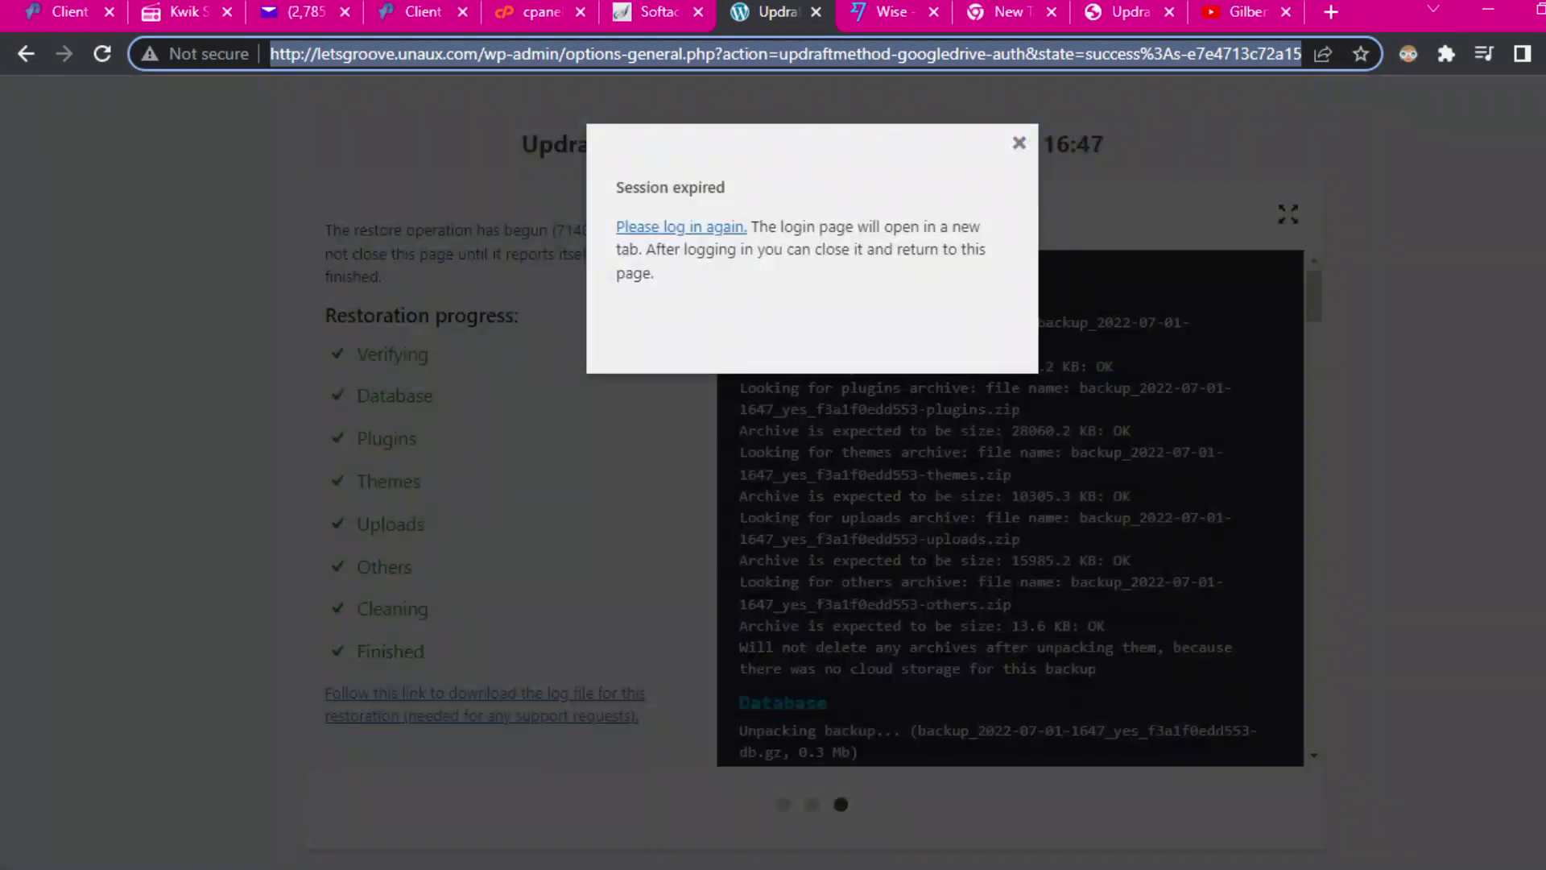
pyautogui.click(1020, 144)
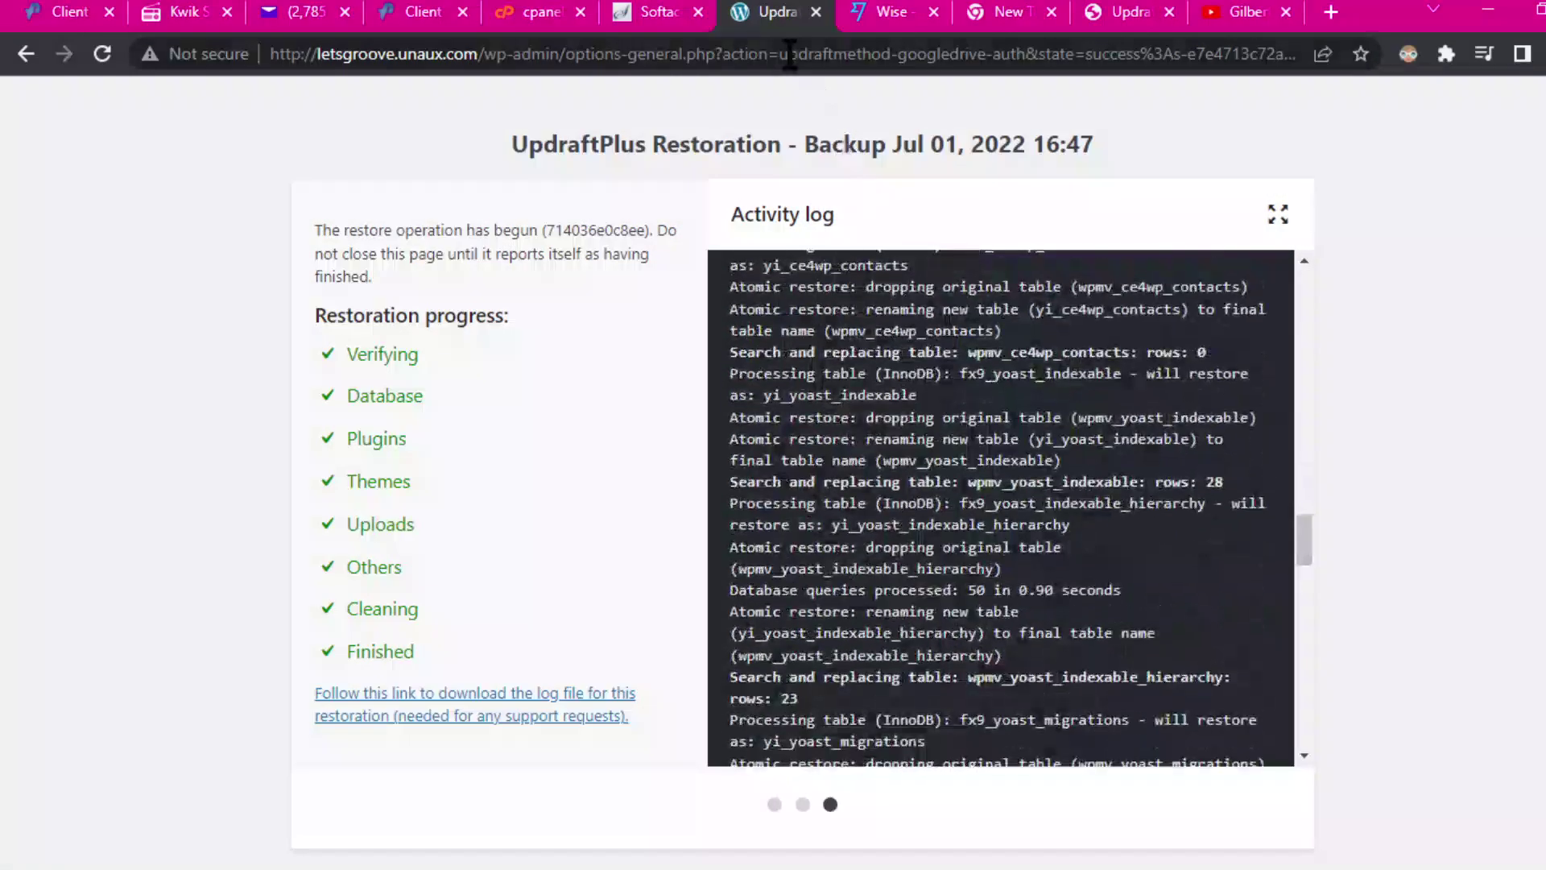
pyautogui.click(780, 56)
pyautogui.press('Return')
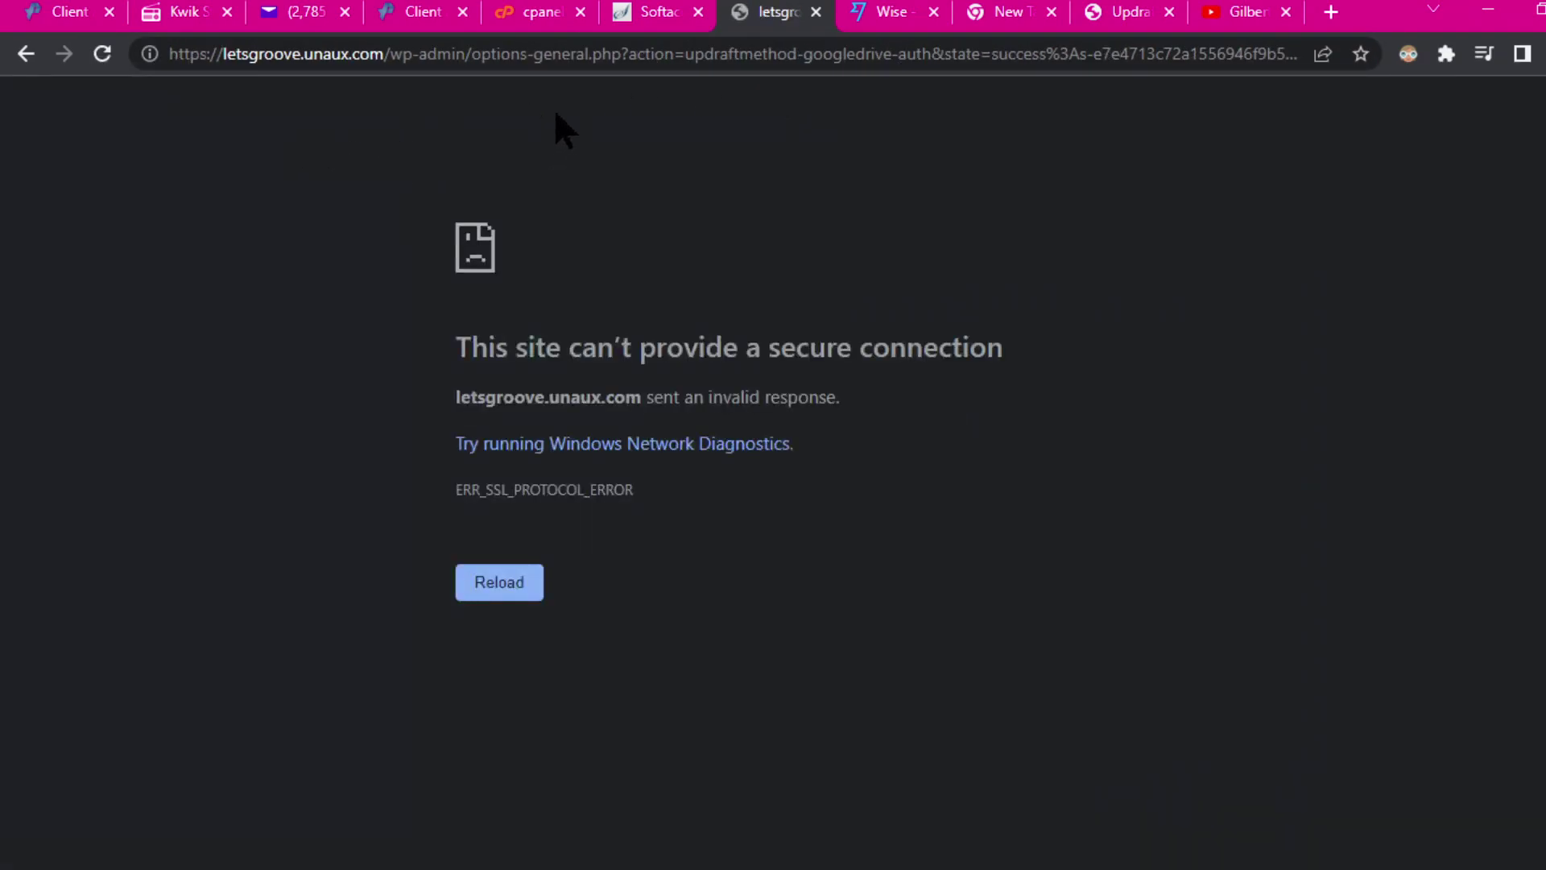
# Step: Retry loading letsgroove.unaux.com/wp-admin/ after the ERR_SSL_PROTOCOL_ERROR
pyautogui.moveTo(472, 53); pyautogui.dragTo(1321, 54)
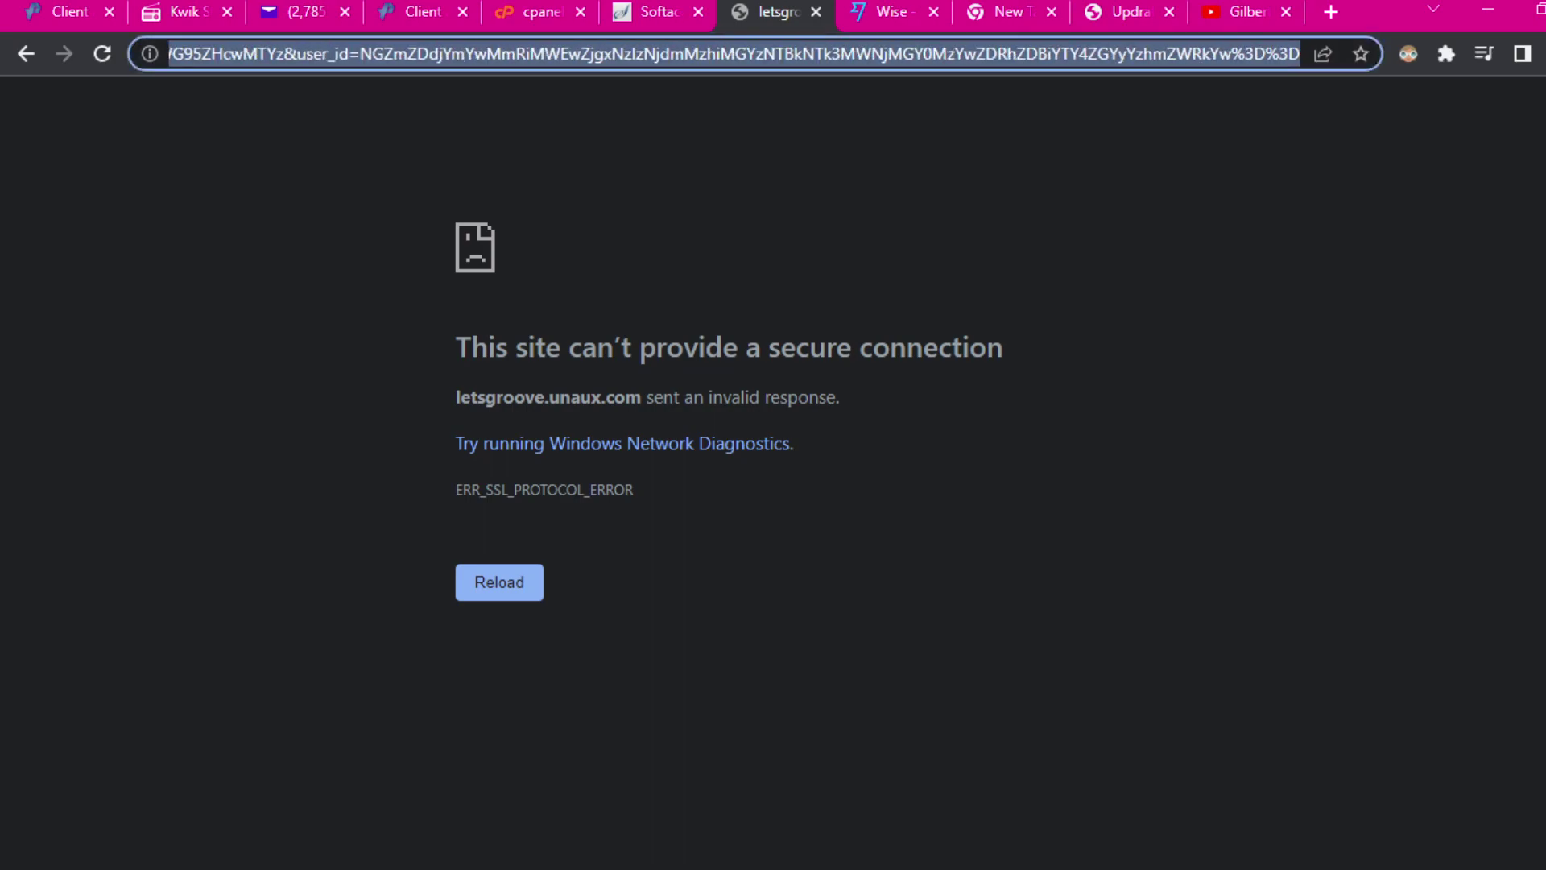
pyautogui.press('BackSpace')
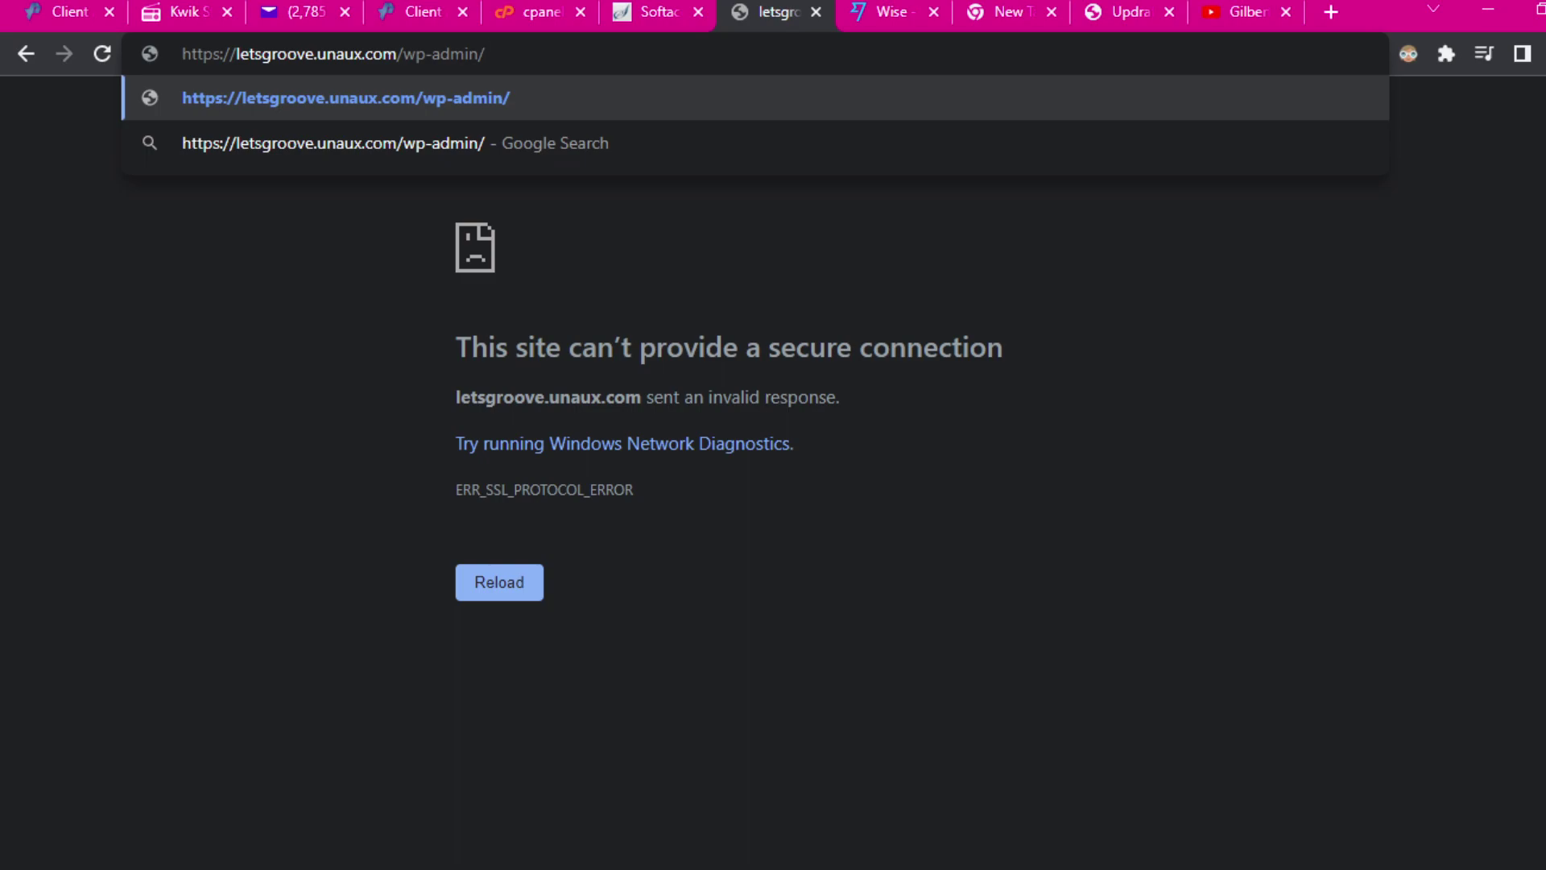
pyautogui.press('Return')
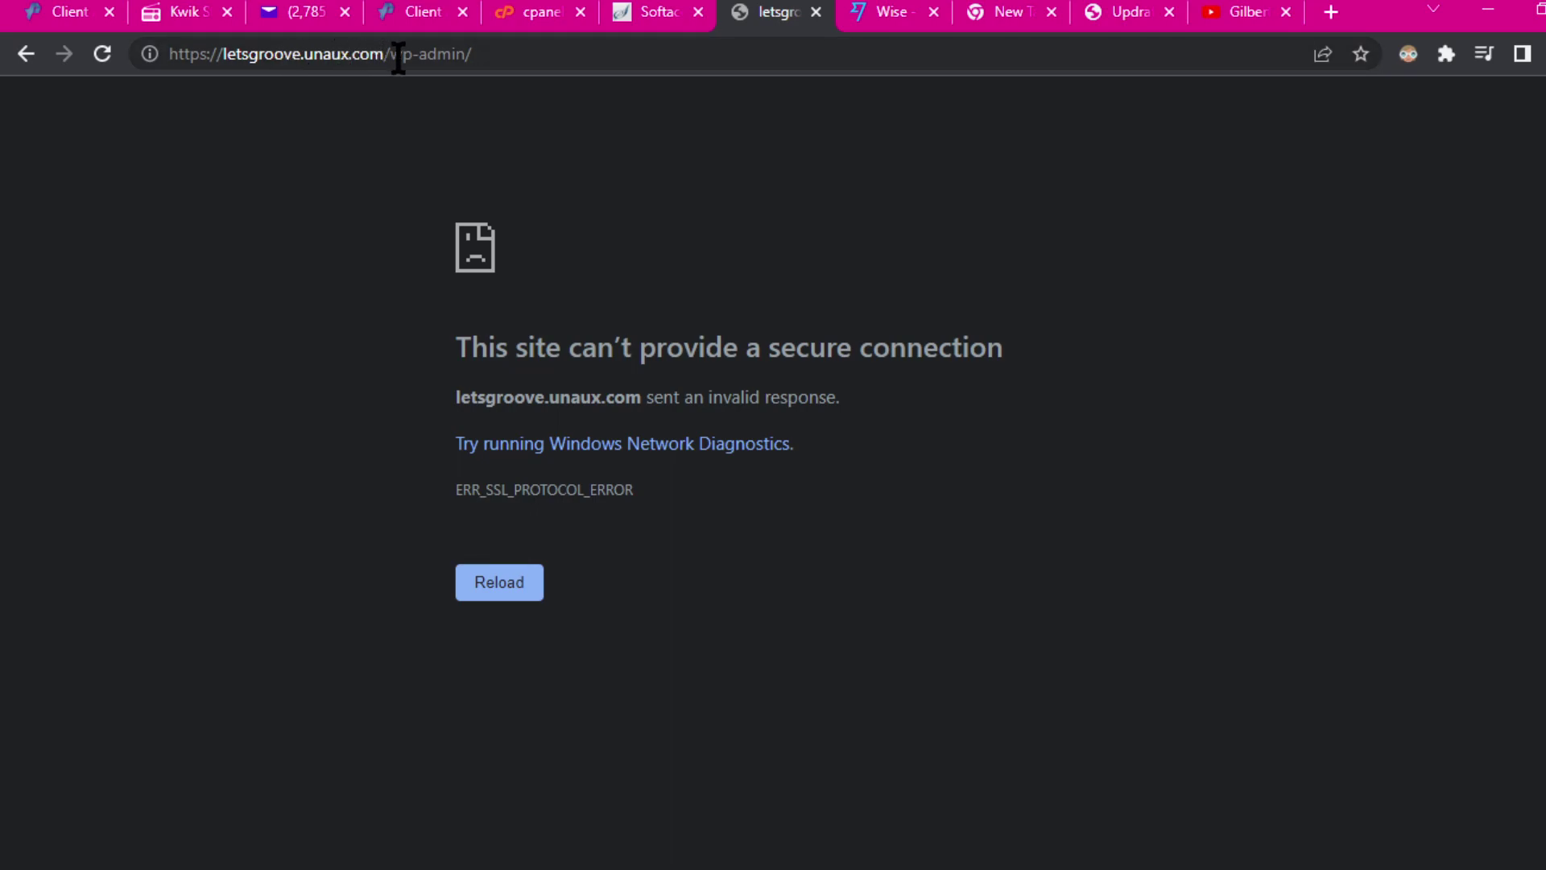
pyautogui.click(502, 54)
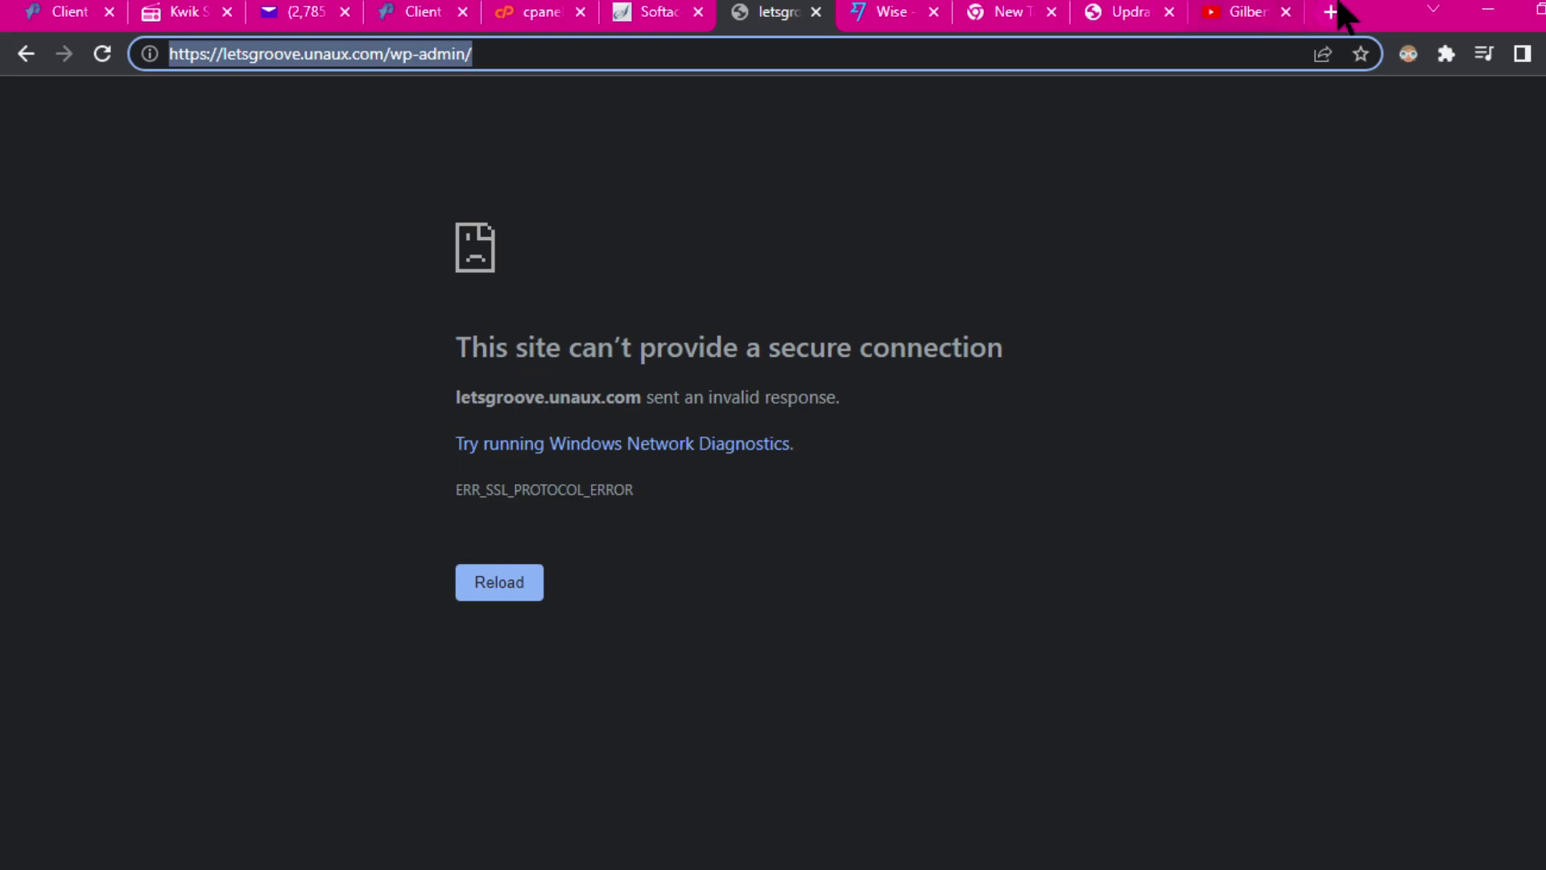
pyautogui.click(499, 586)
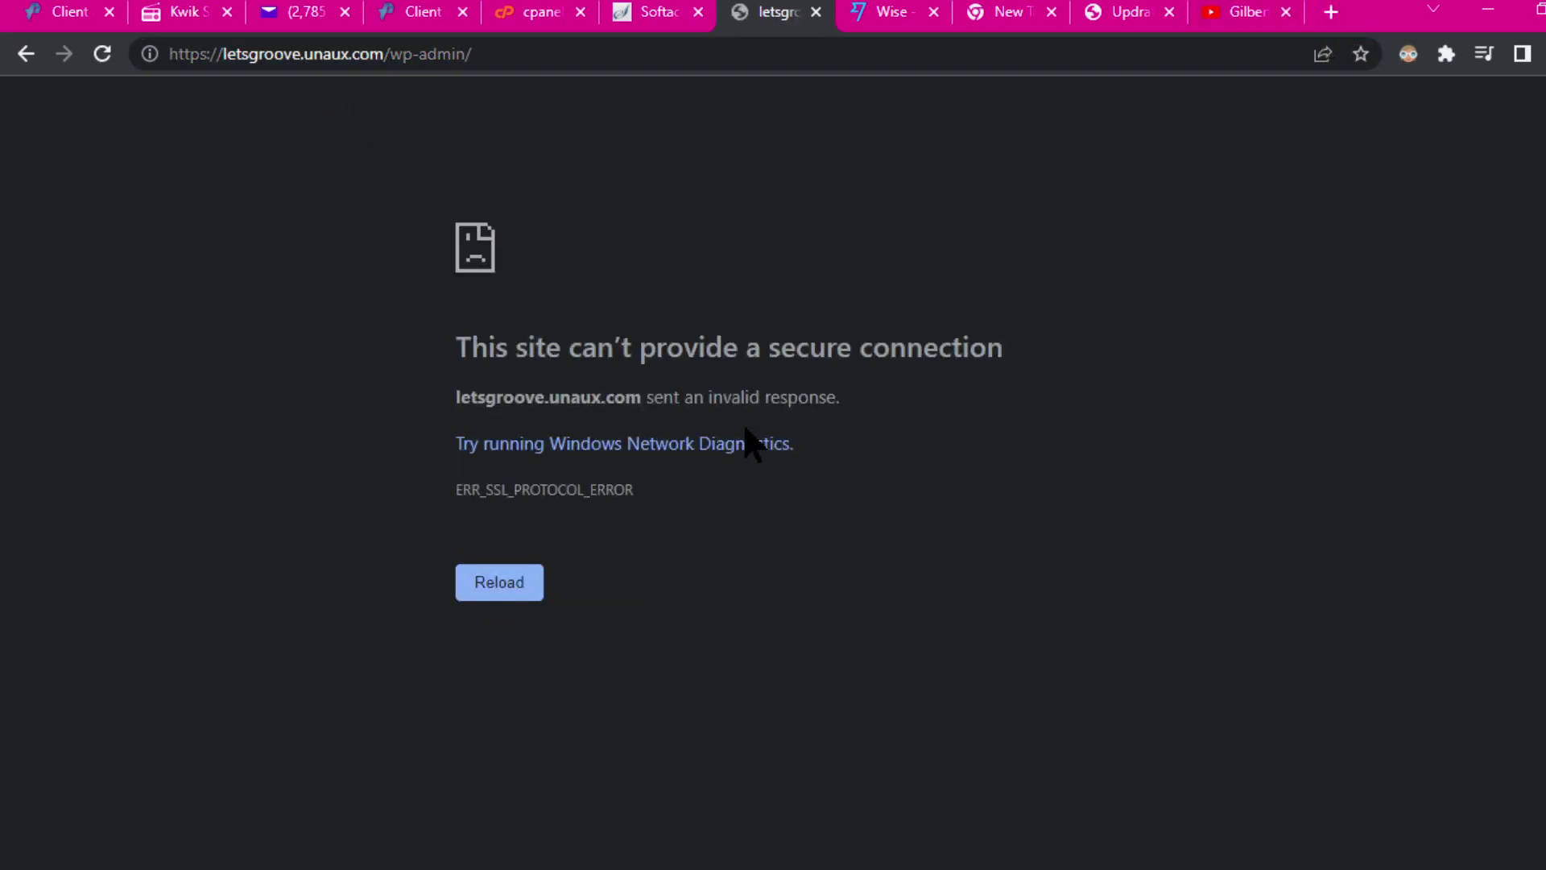
# Step: Try the letsgroove.unaux.com home page, reload it twice, then close the error tab
pyautogui.moveTo(385, 54); pyautogui.dragTo(582, 71)
pyautogui.press('BackSpace')
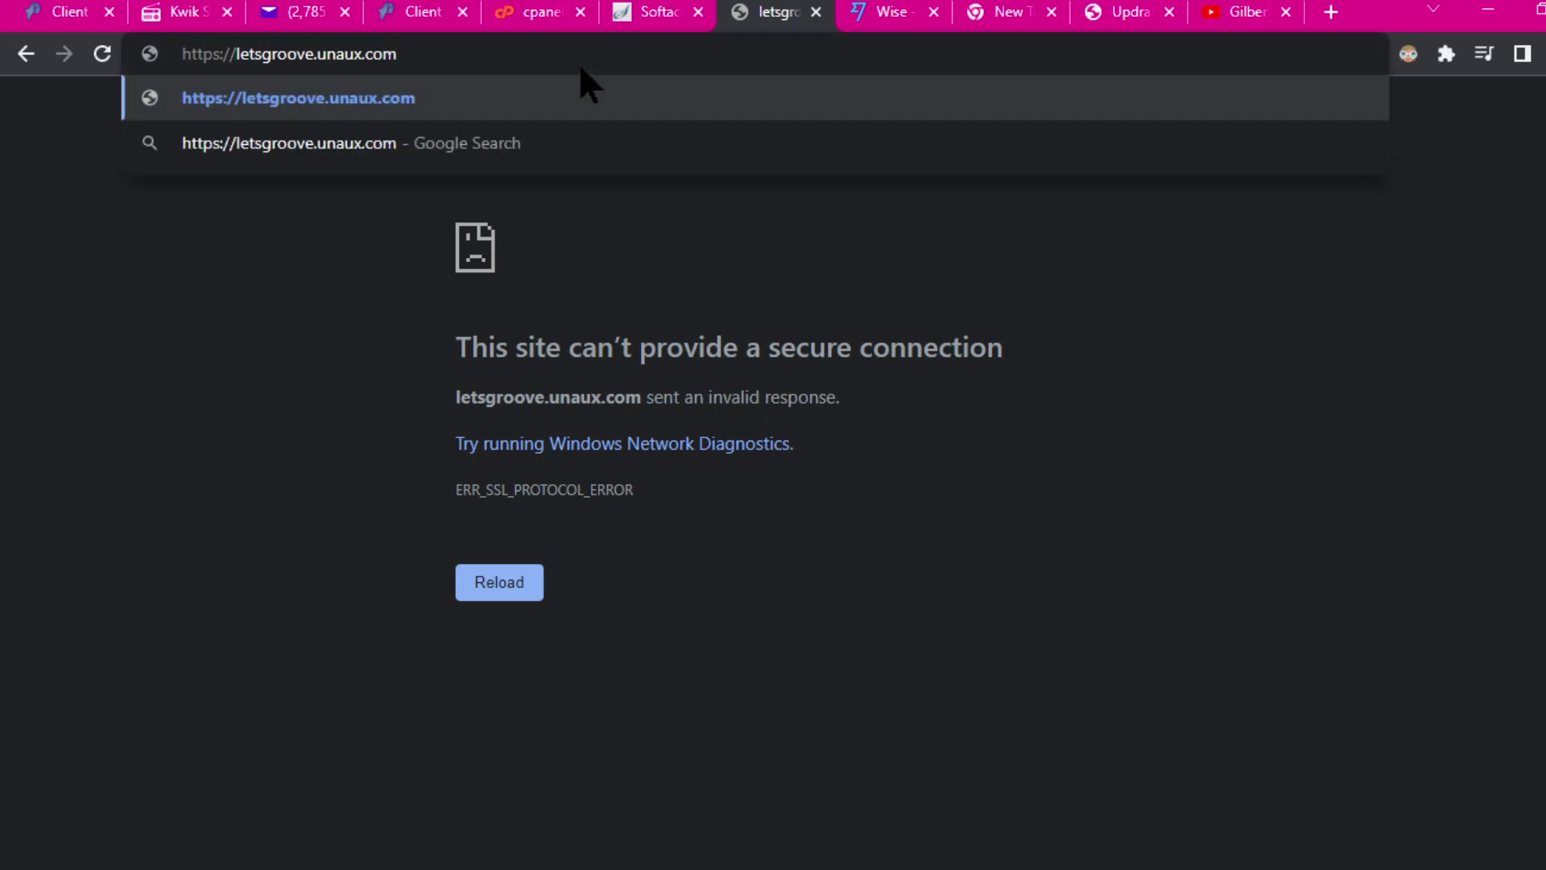
pyautogui.press('Return')
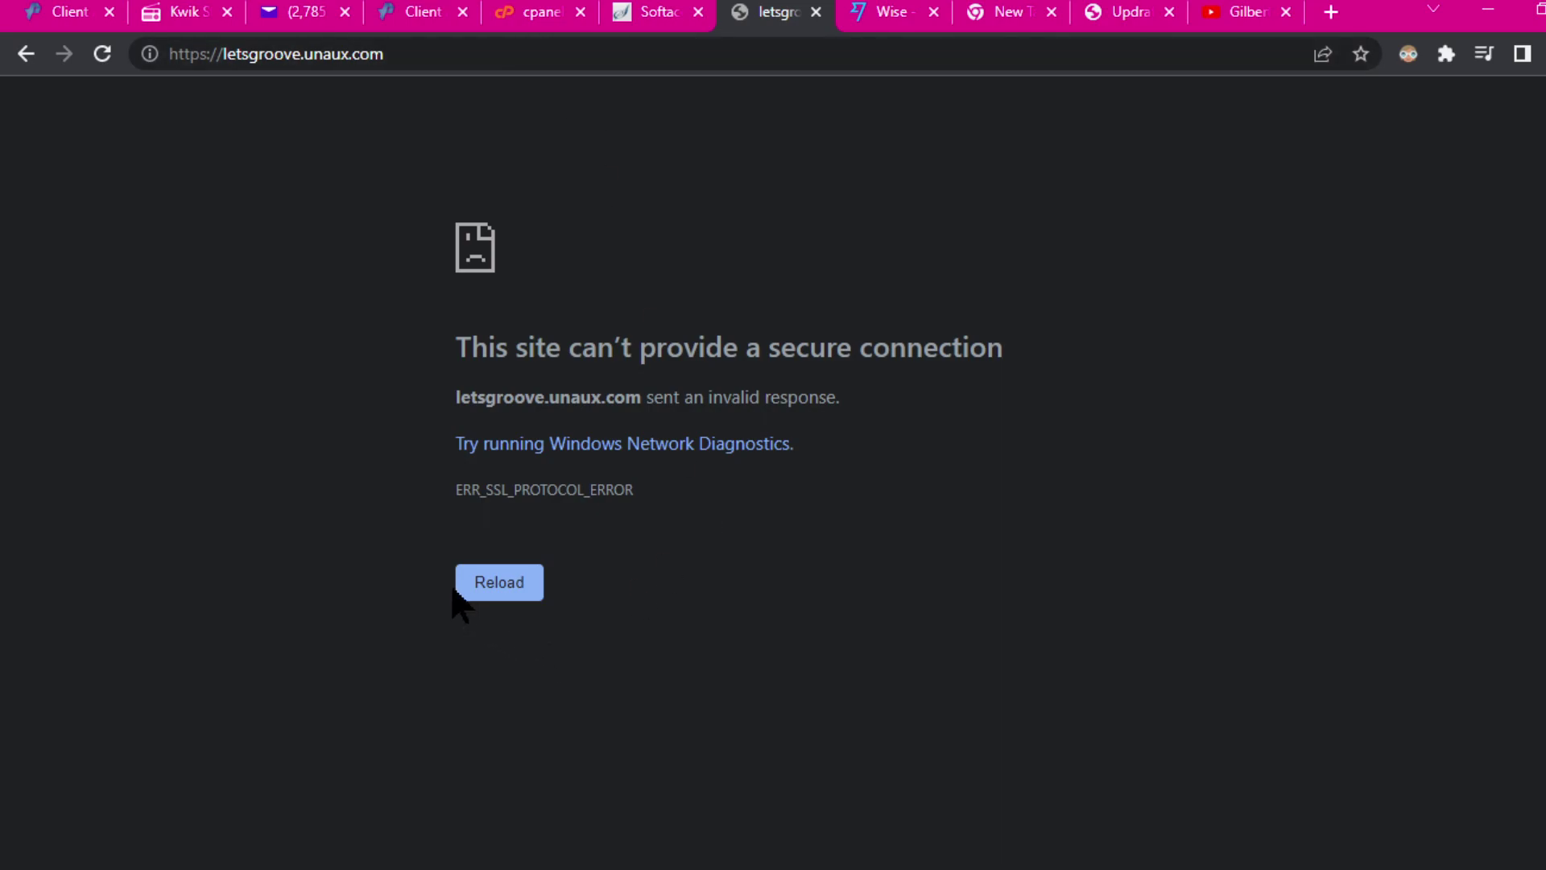
pyautogui.click(497, 590)
pyautogui.click(102, 54)
pyautogui.click(816, 12)
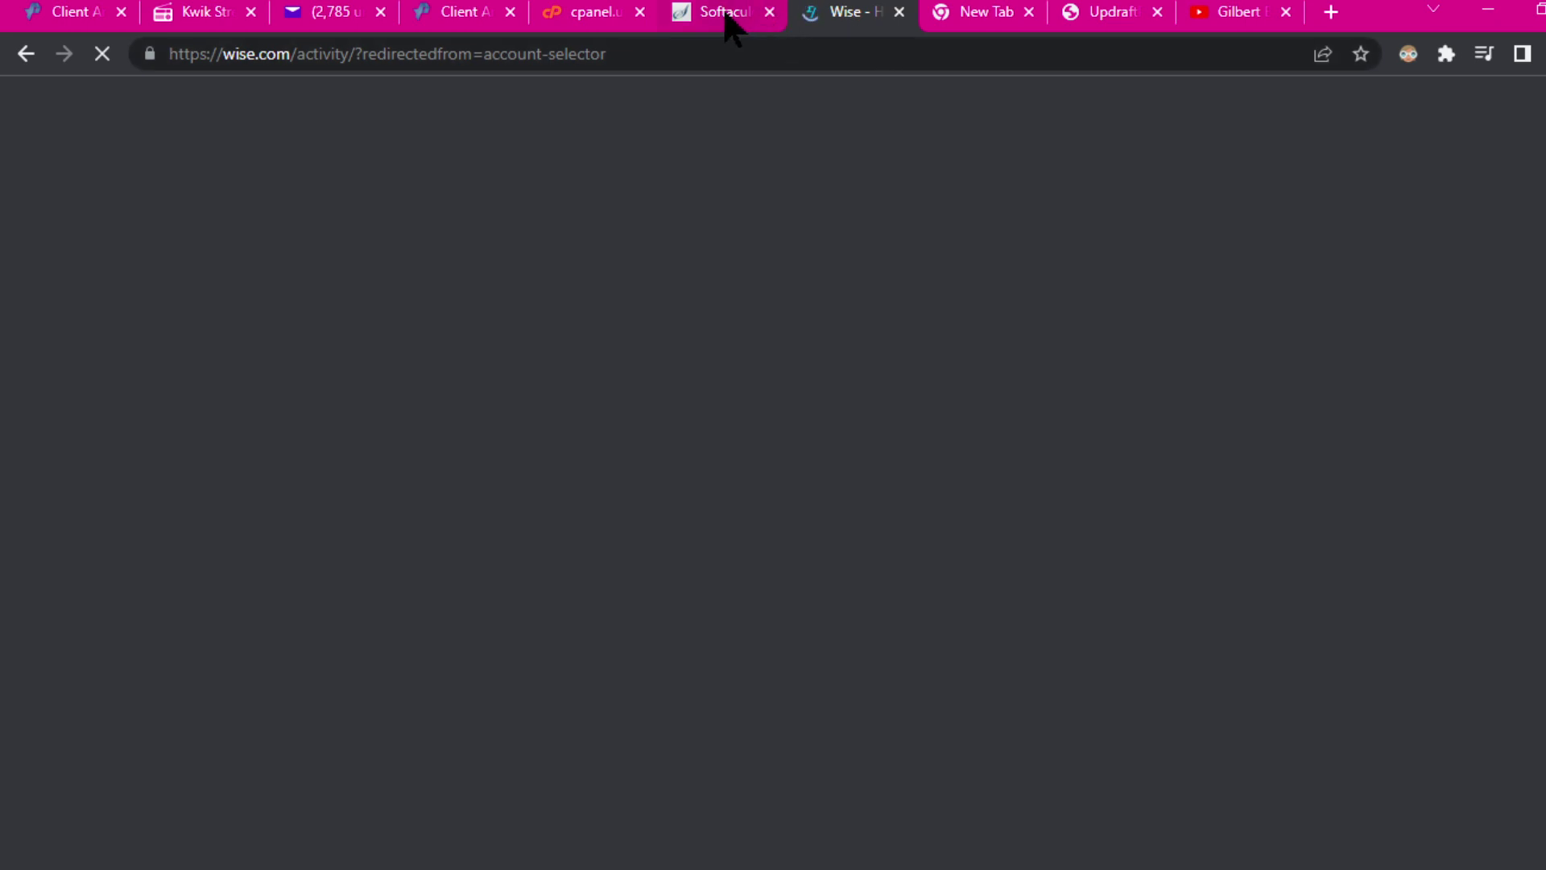
# Step: Check the Softaculous results and hosting client area, then close the Client Login tab
pyautogui.click(725, 13)
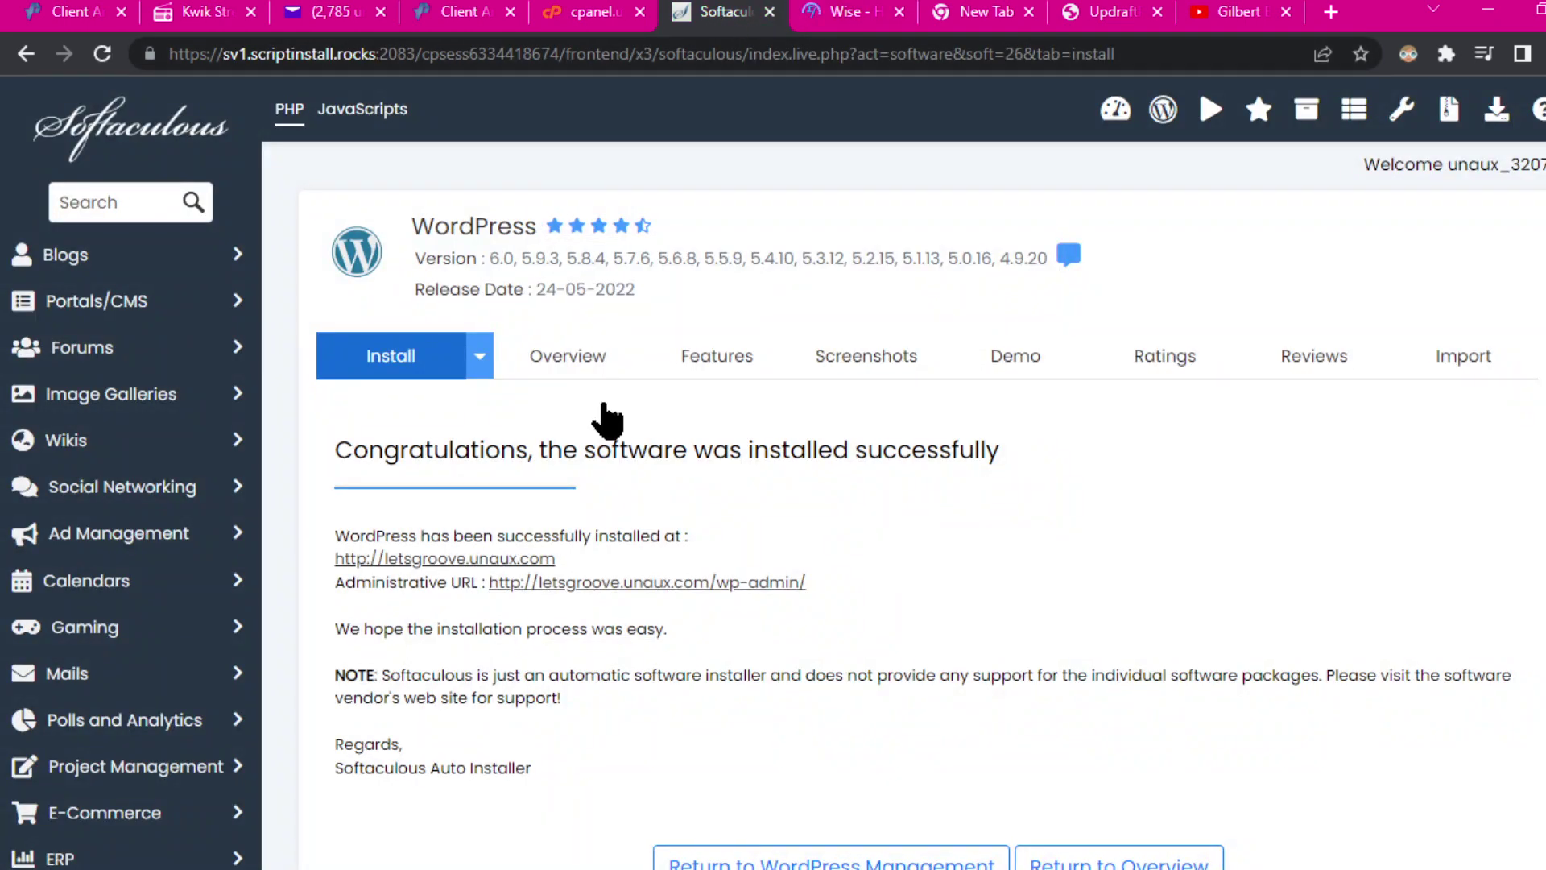
pyautogui.click(435, 15)
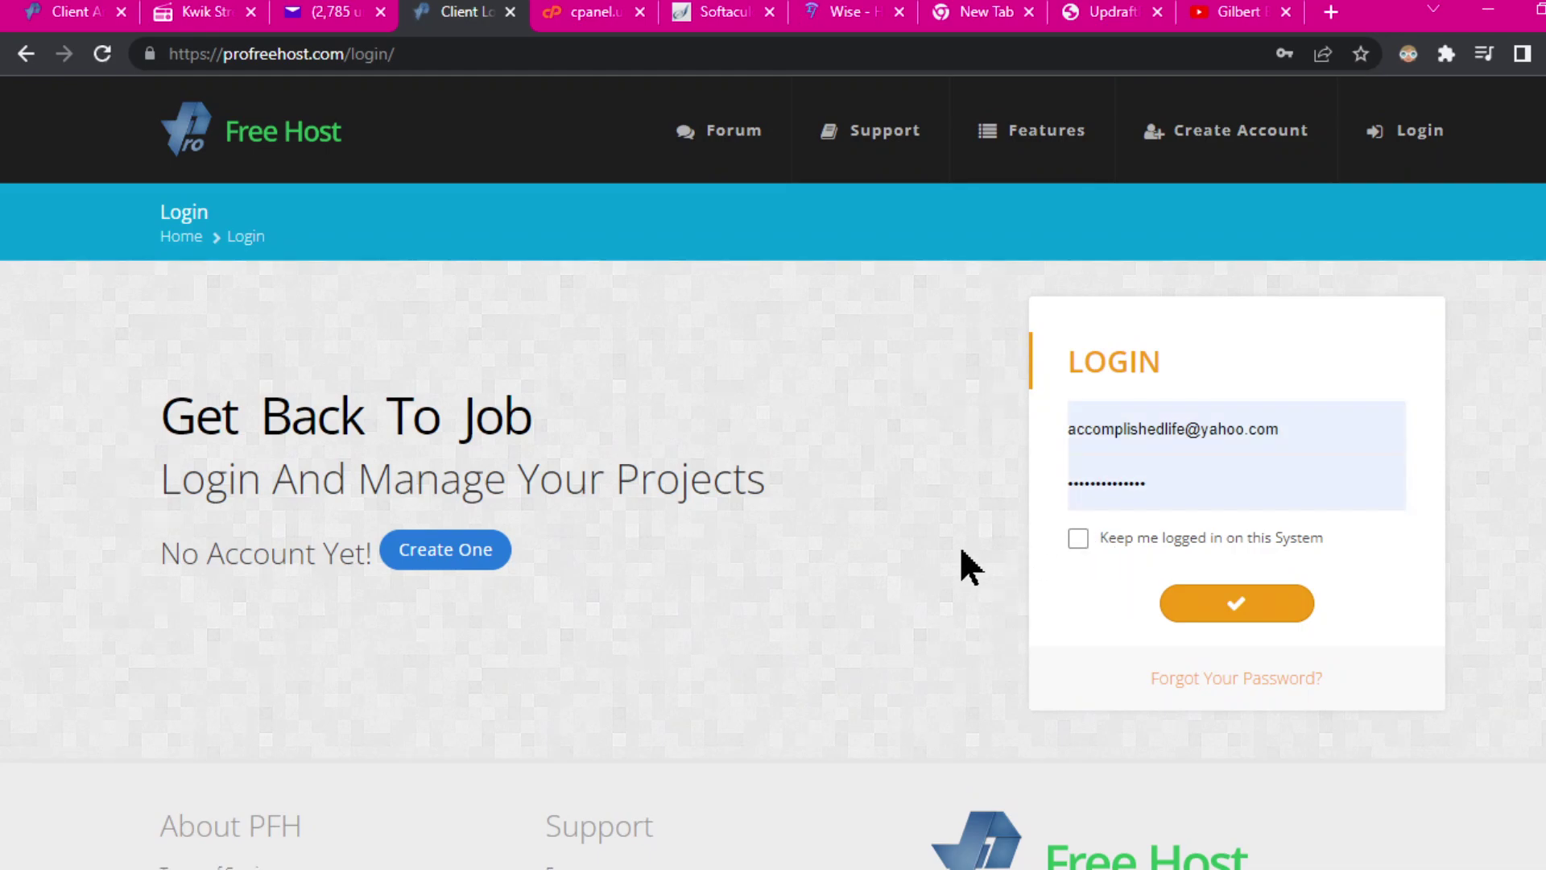
pyautogui.scroll(-3, 959, 570)
pyautogui.scroll(3, 960, 569)
pyautogui.click(511, 13)
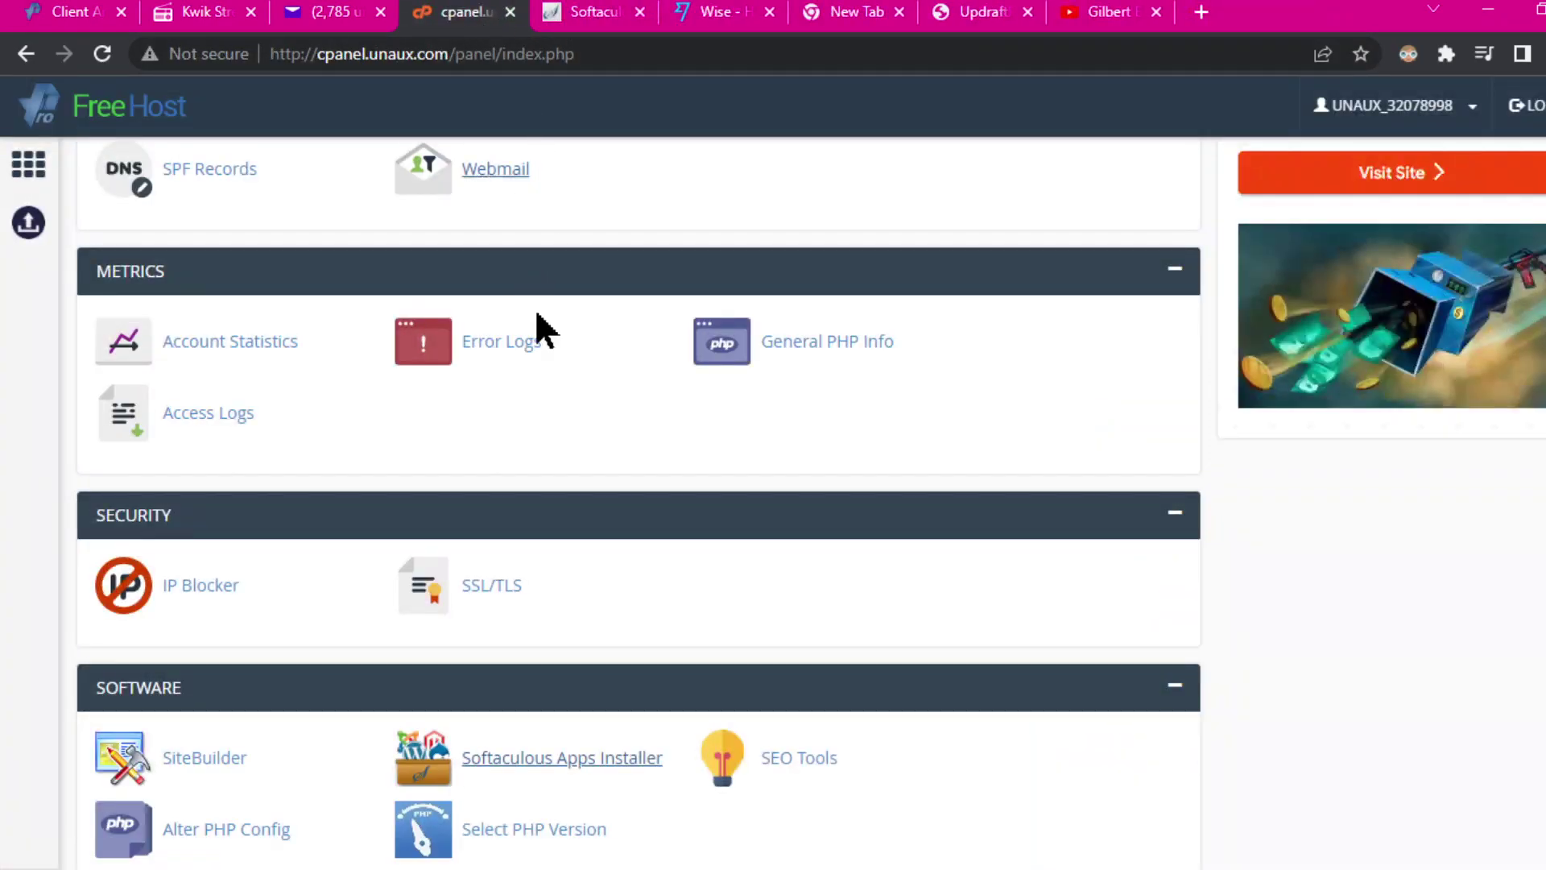
# Step: Launch Softaculous Apps Installer from the FreeHost cPanel's Software section
pyautogui.scroll(10, 779, 449)
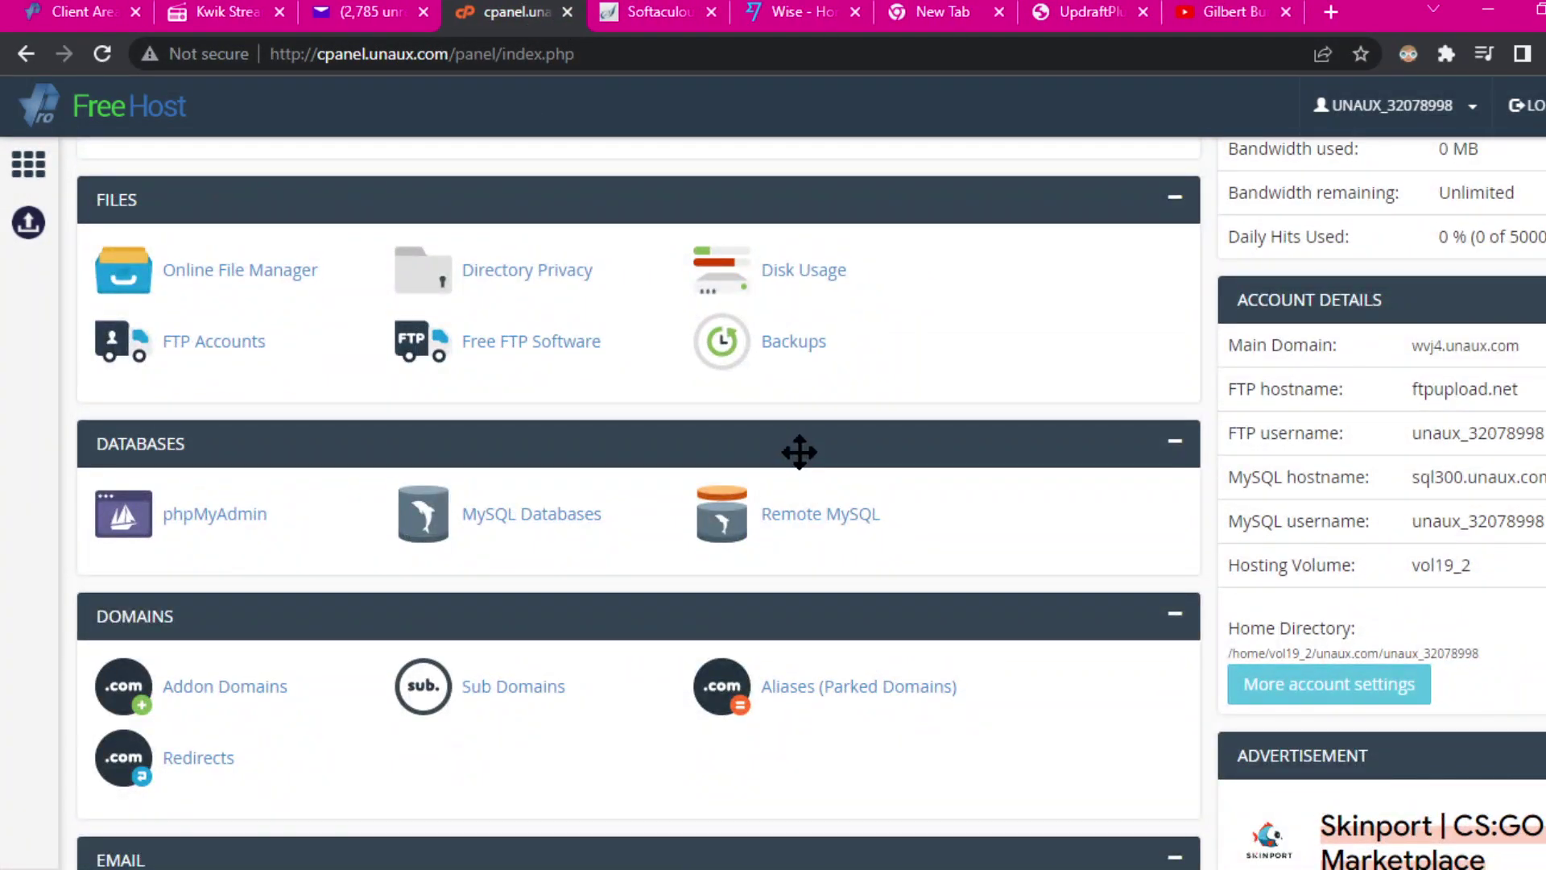
pyautogui.scroll(7, 801, 449)
pyautogui.scroll(-20, 815, 467)
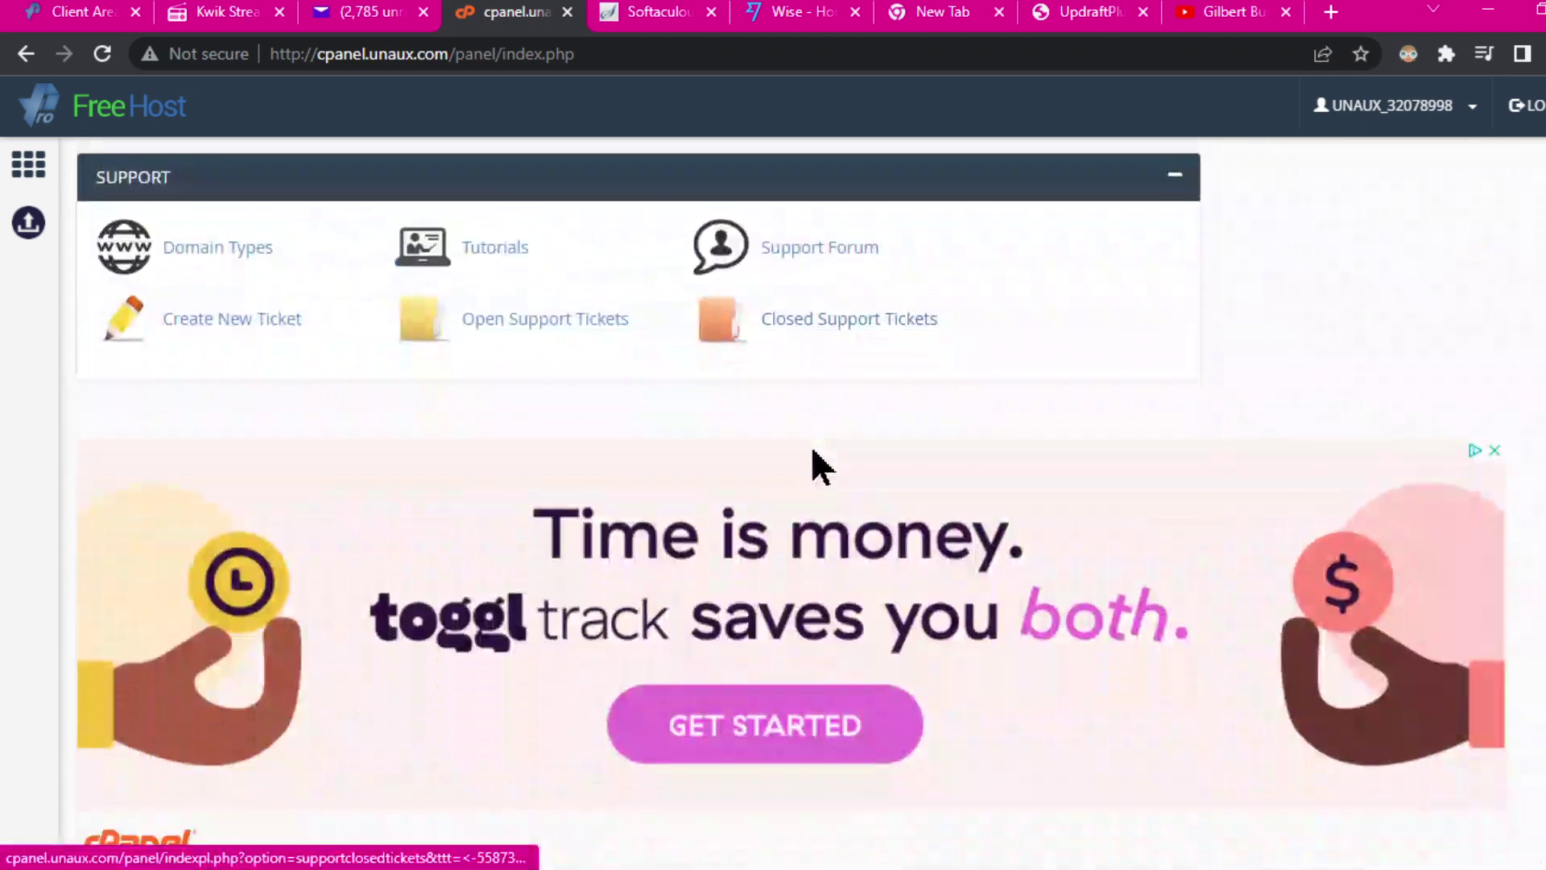
pyautogui.scroll(3, 789, 447)
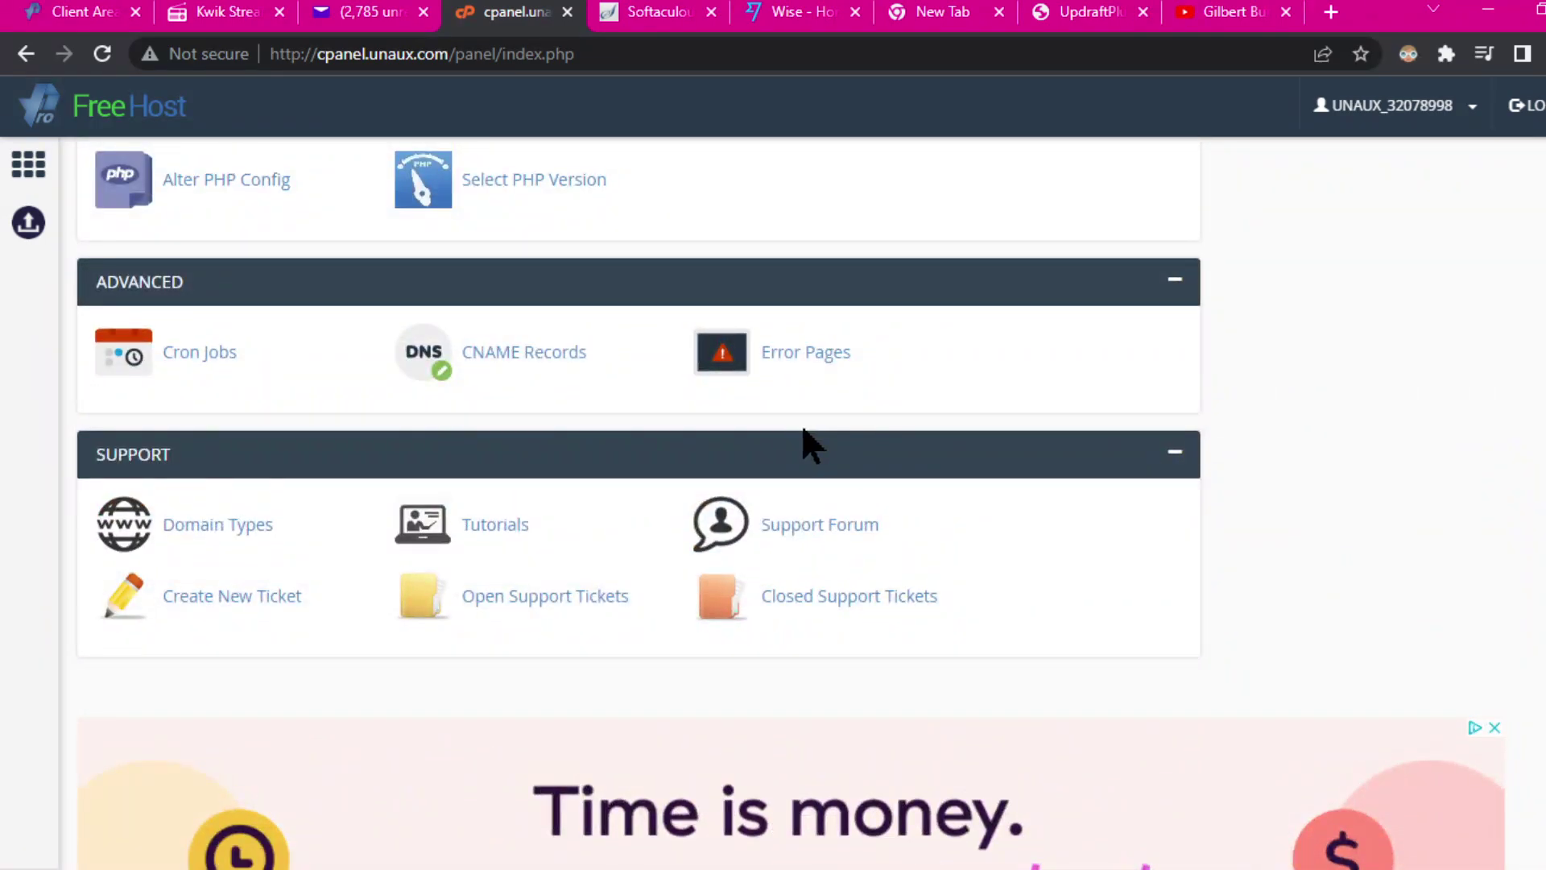
pyautogui.scroll(6, 806, 439)
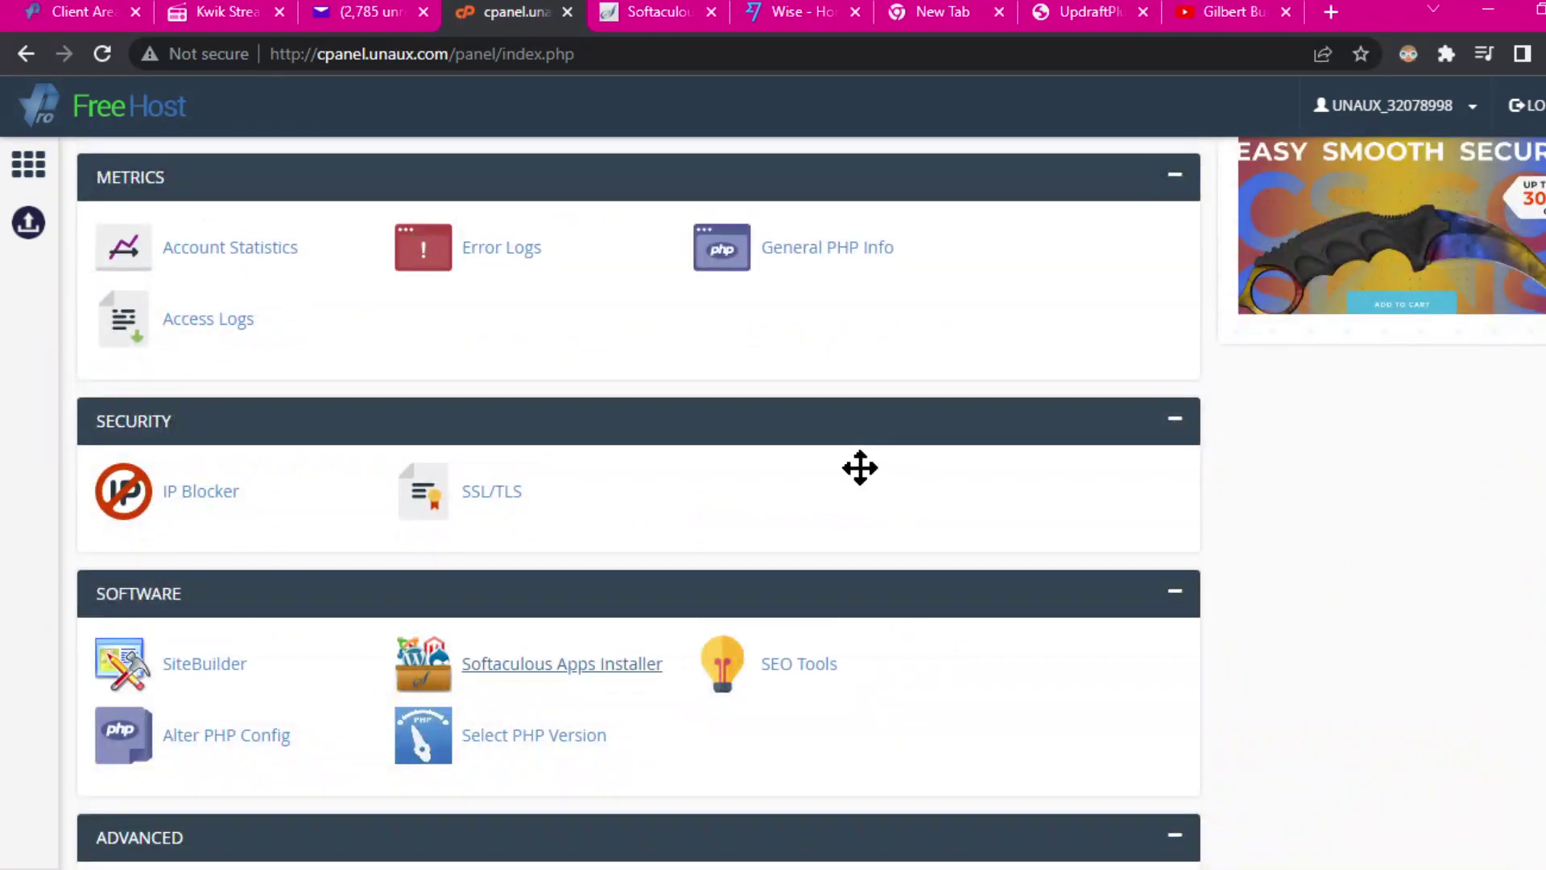
pyautogui.click(534, 667)
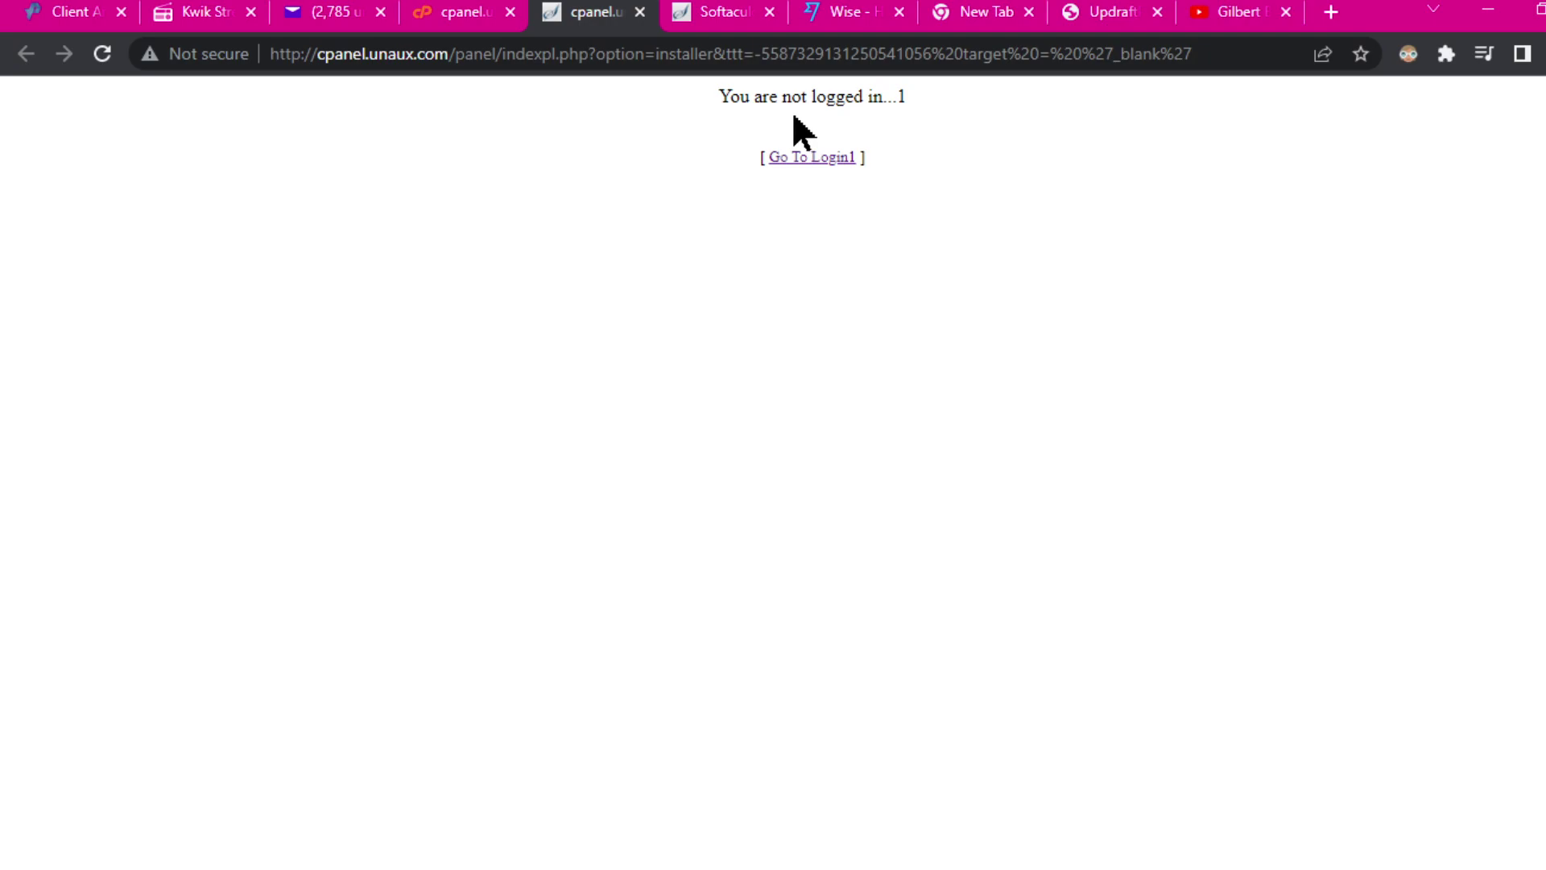
# Step: Begin the vistapanel login, then abandon it and close that tab to return to cPanel
pyautogui.click(806, 161)
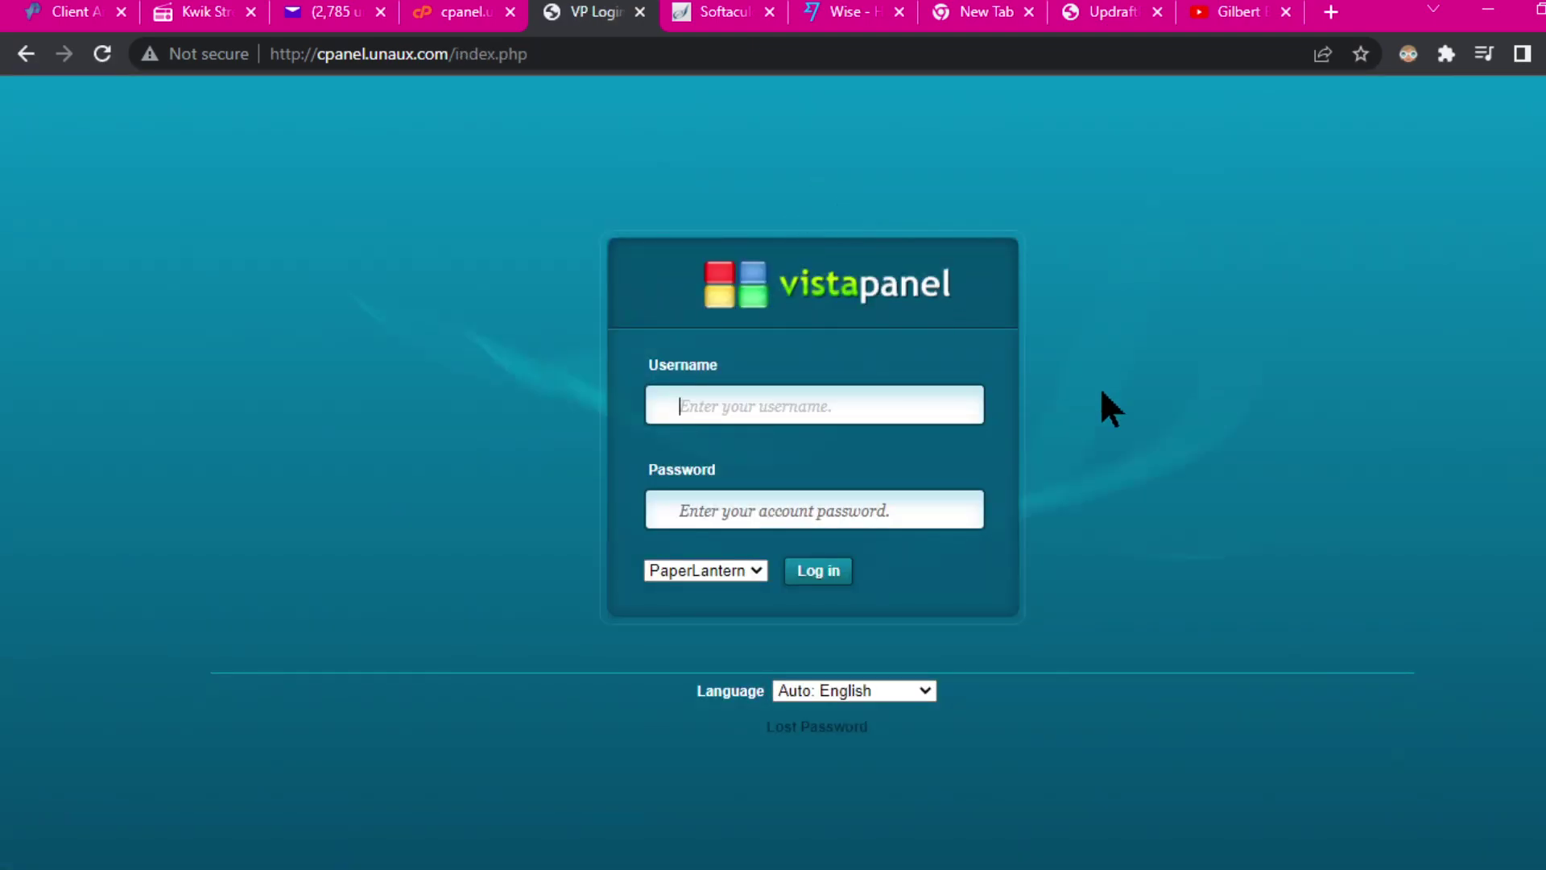
pyautogui.click(862, 422)
pyautogui.click(640, 12)
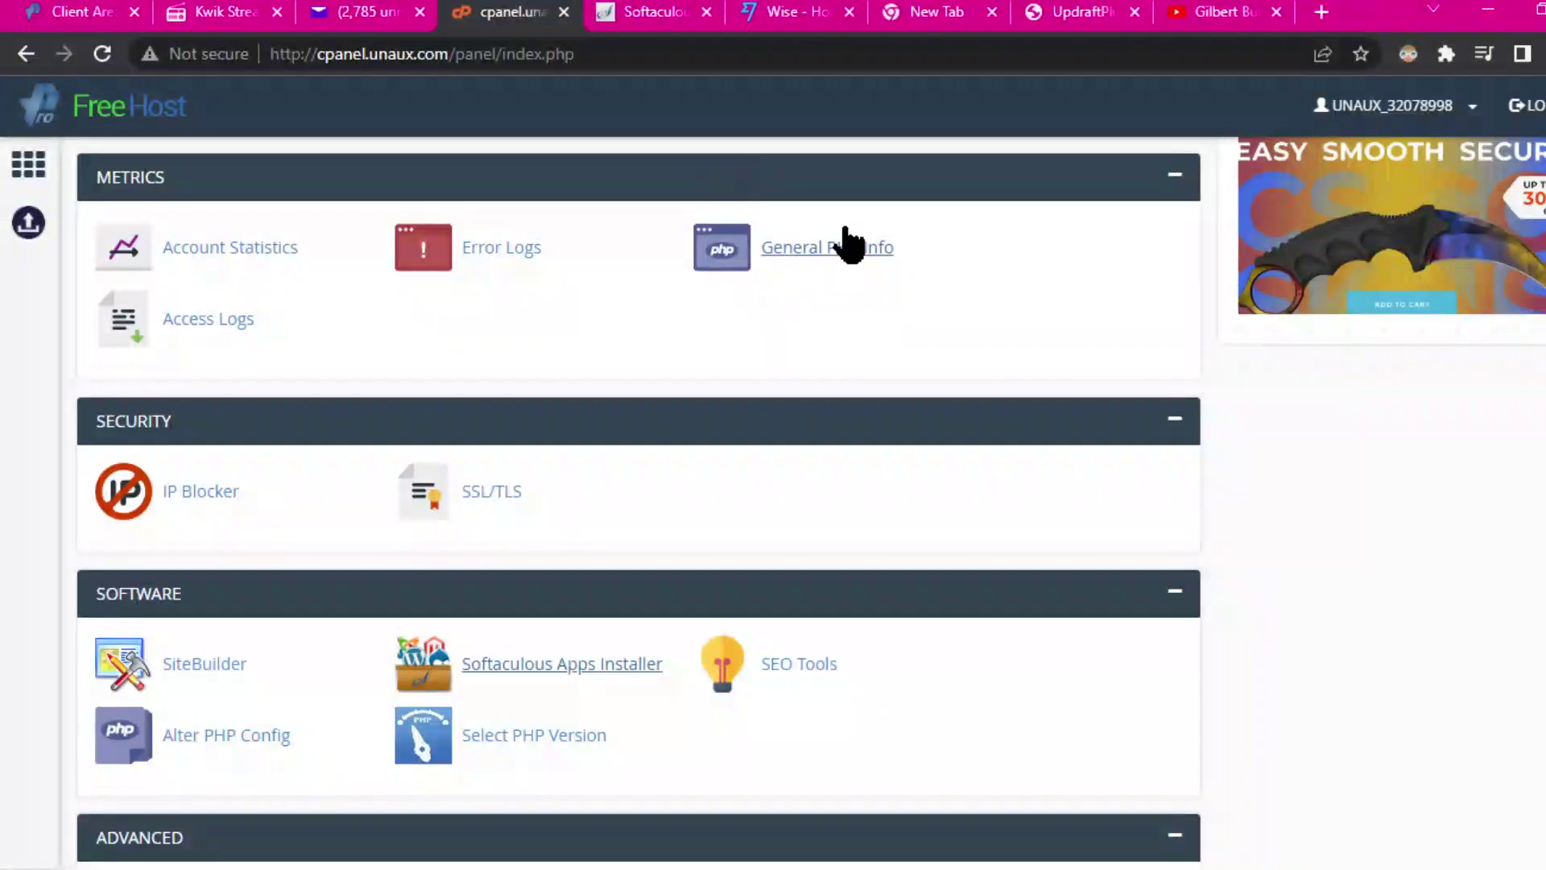
pyautogui.click(568, 11)
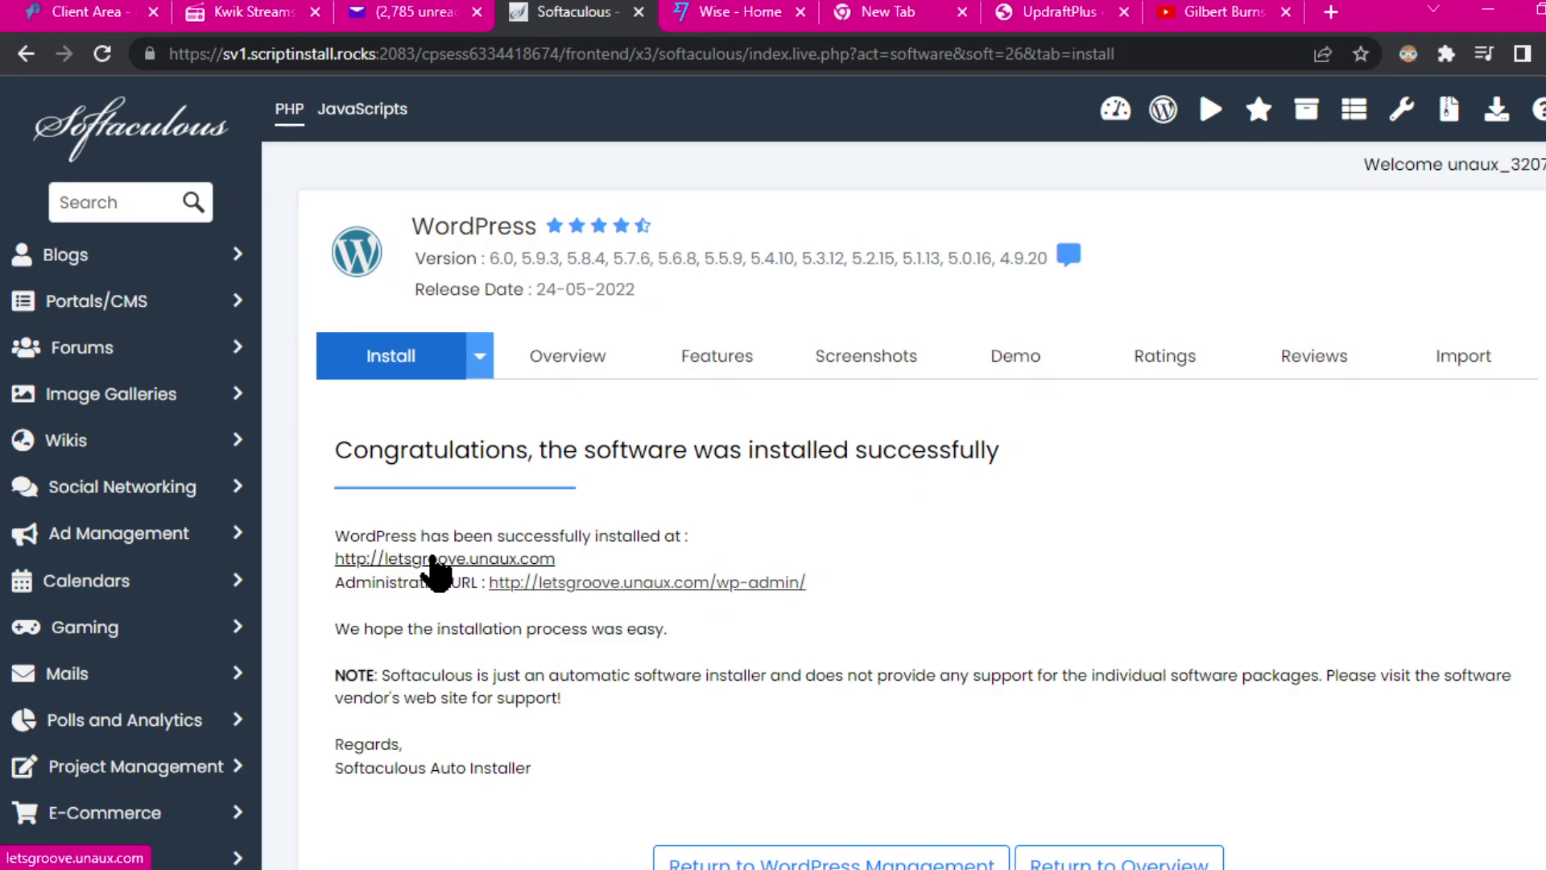
pyautogui.click(434, 558)
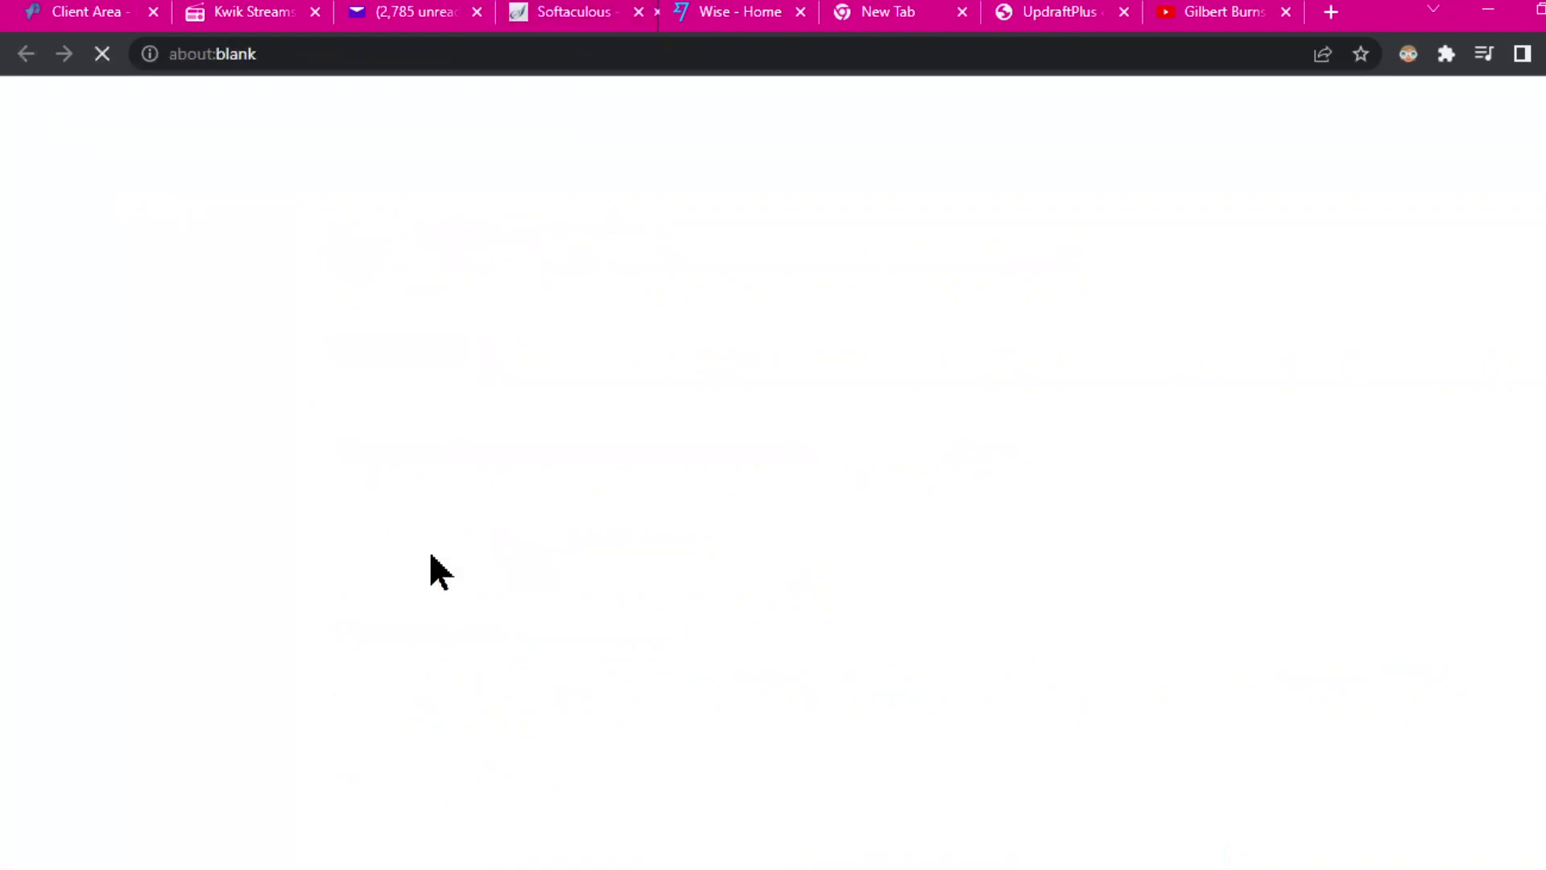
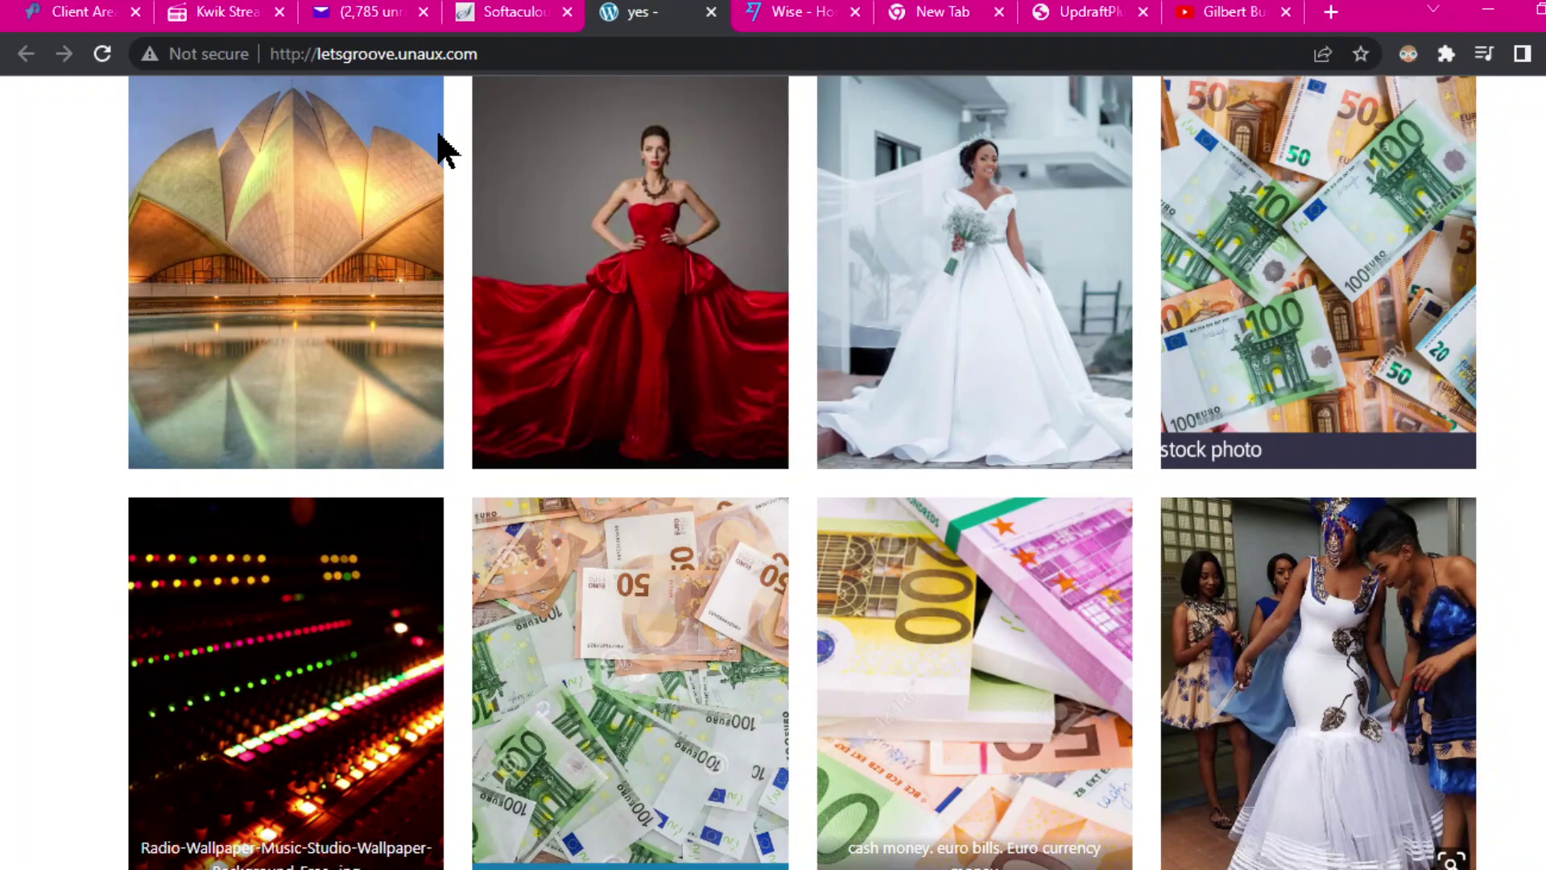
# Step: Reload the letsgroove.unaux.com homepage twice and scroll through it
pyautogui.click(103, 54)
pyautogui.click(104, 56)
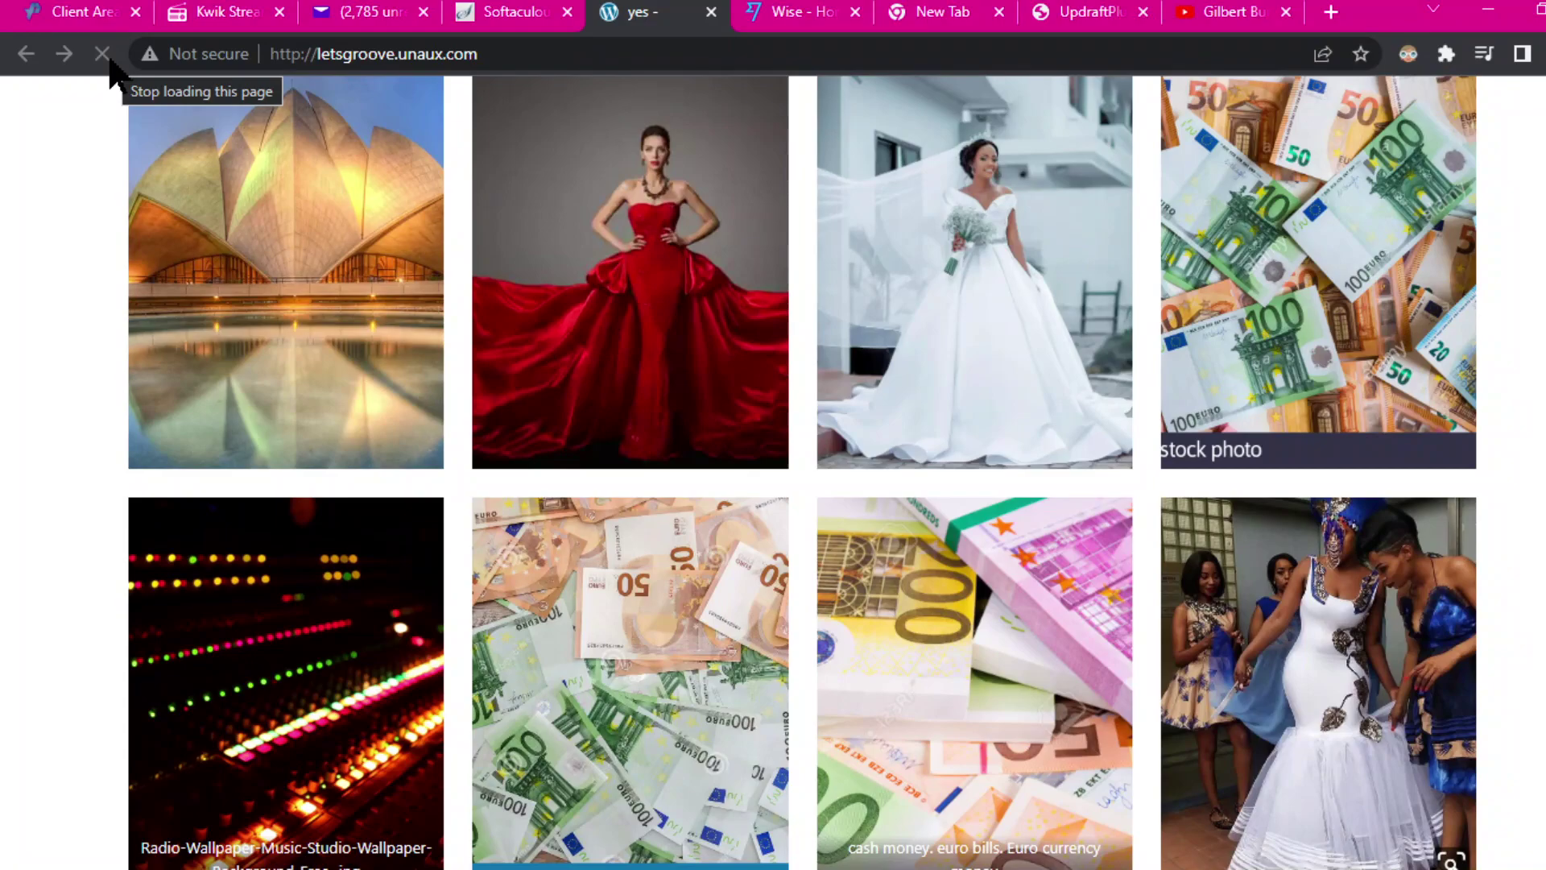
pyautogui.scroll(-8, 846, 303)
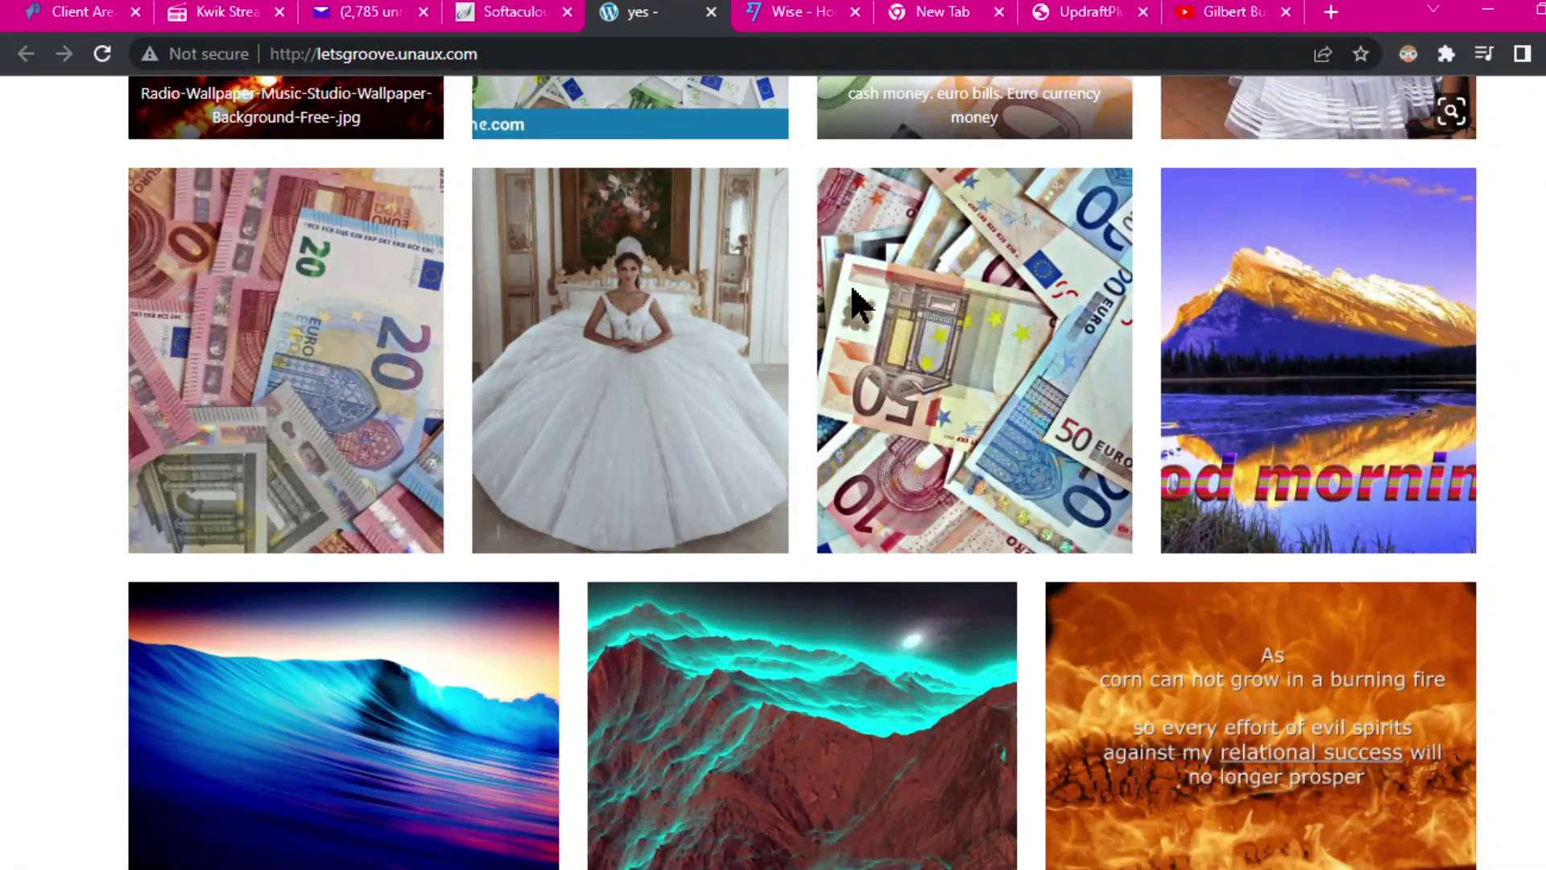
pyautogui.scroll(8, 882, 302)
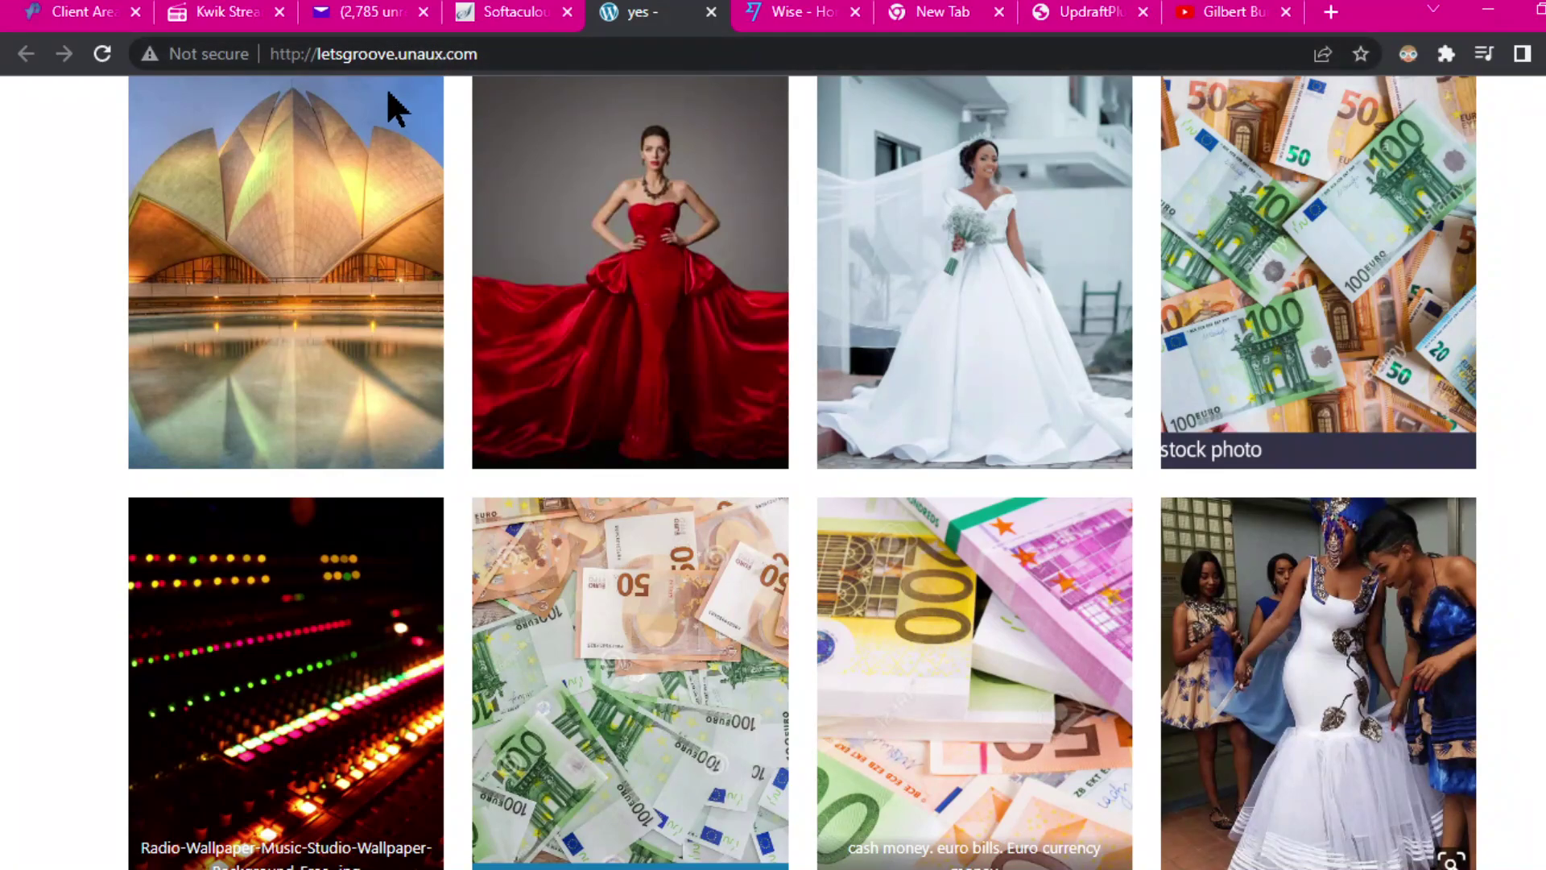
# Step: Load letsgroove.unaux.com/wp-admin, retry after the SSL protocol error, then close that tab
pyautogui.click(502, 59)
pyautogui.click(509, 58)
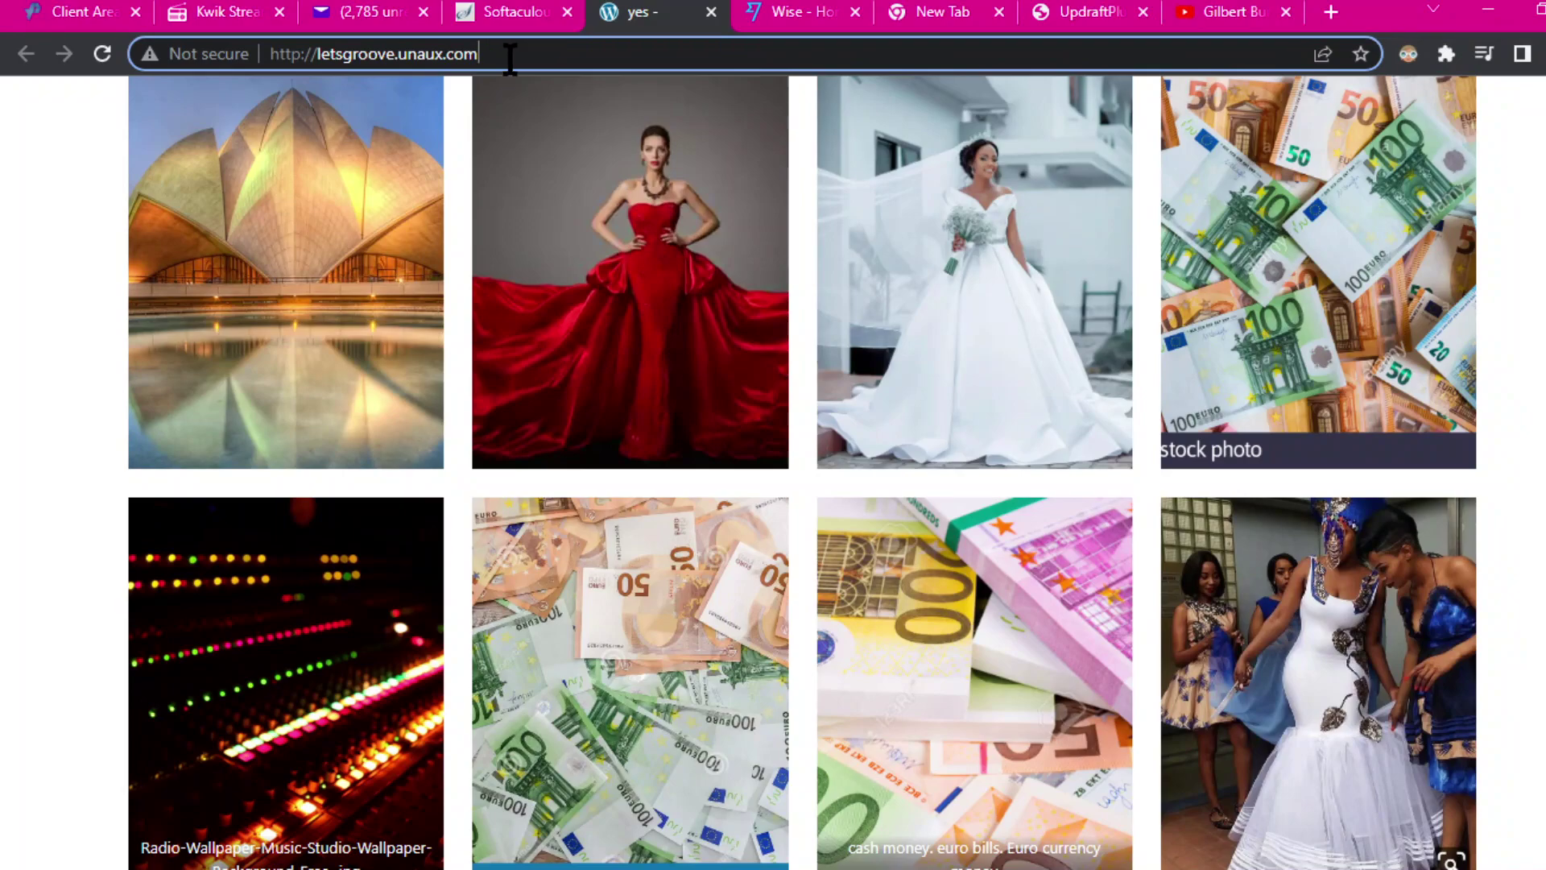
pyautogui.write('/')
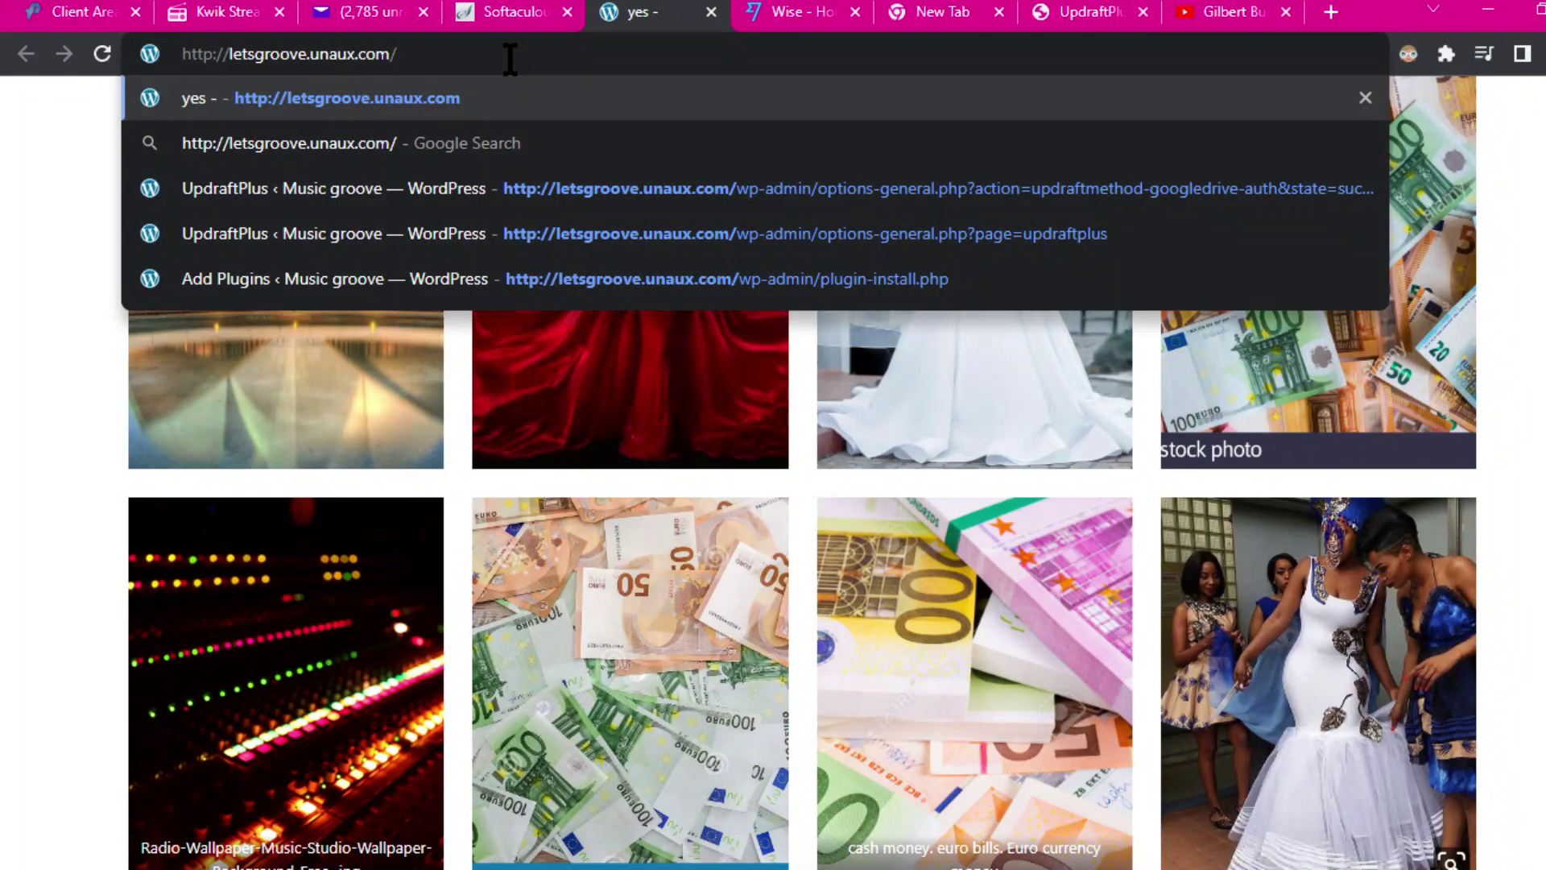
pyautogui.write('w')
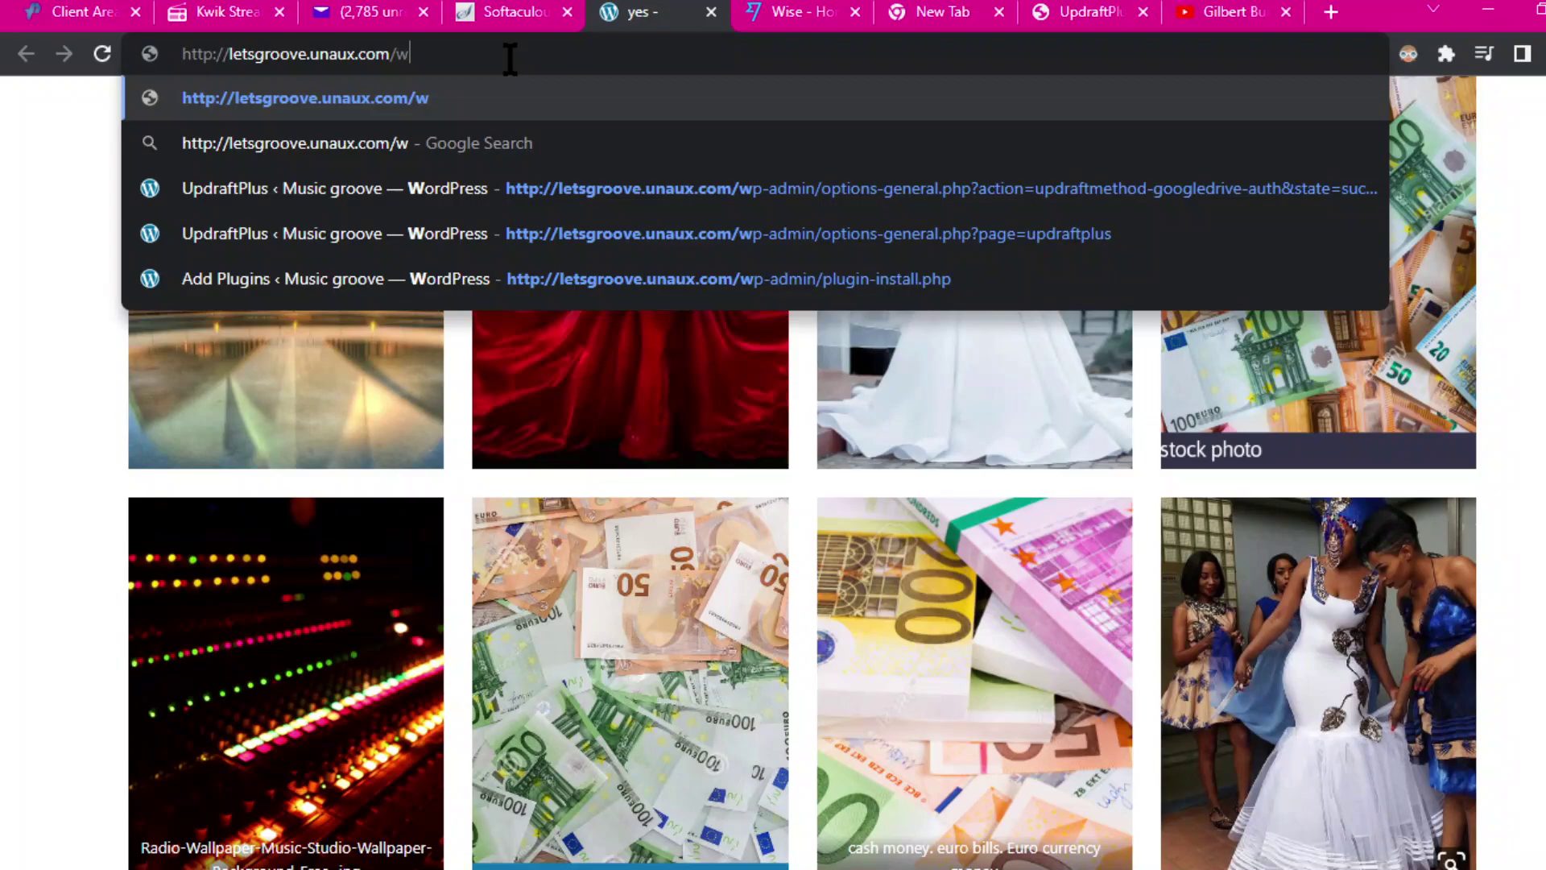
pyautogui.write('p')
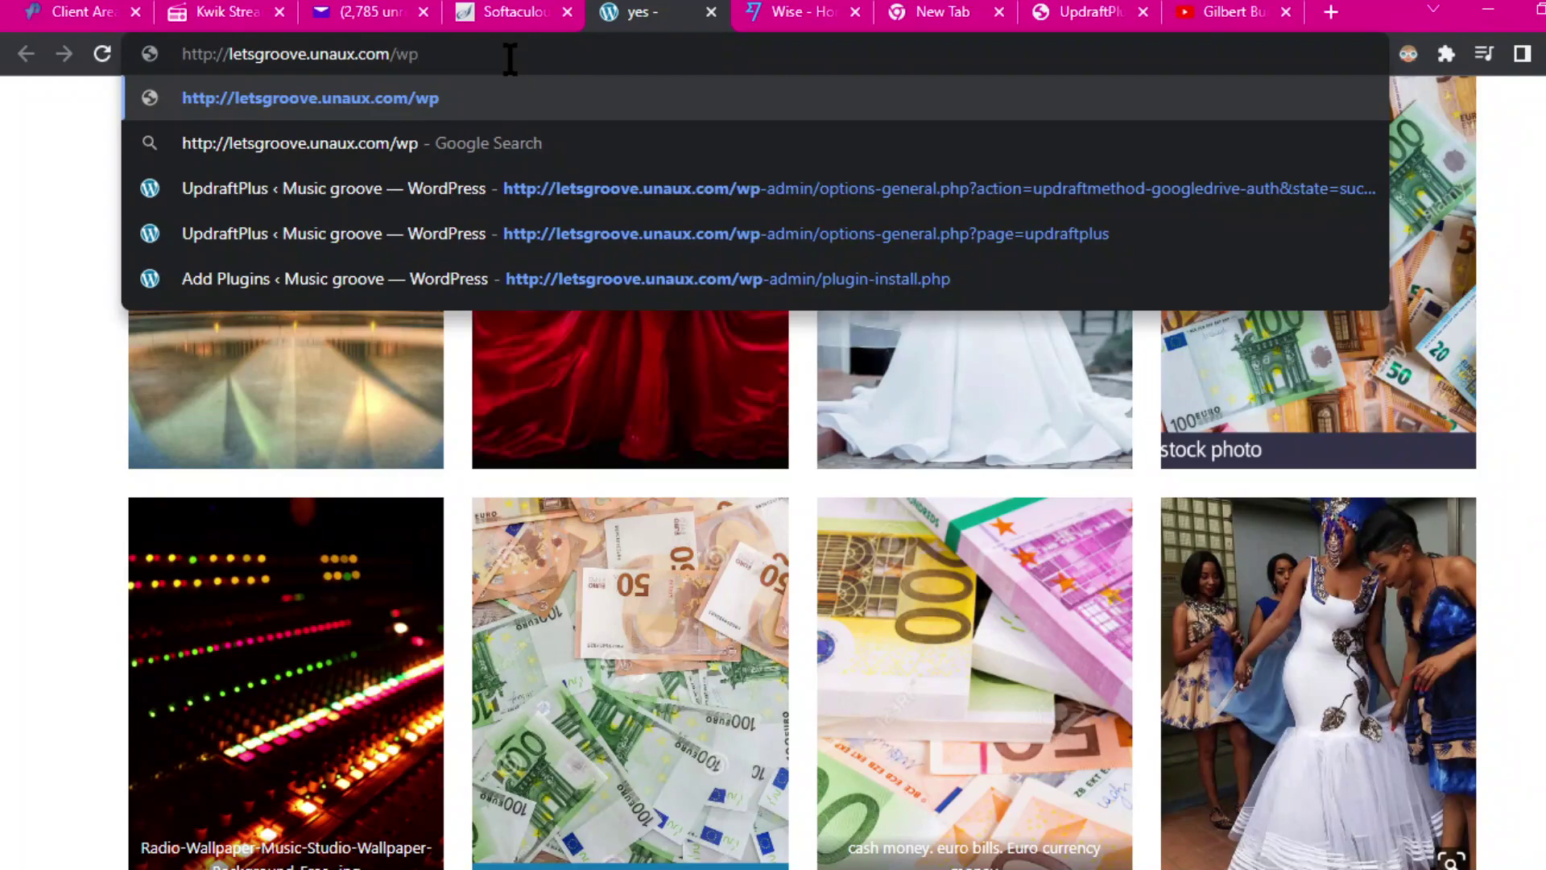
pyautogui.write('-')
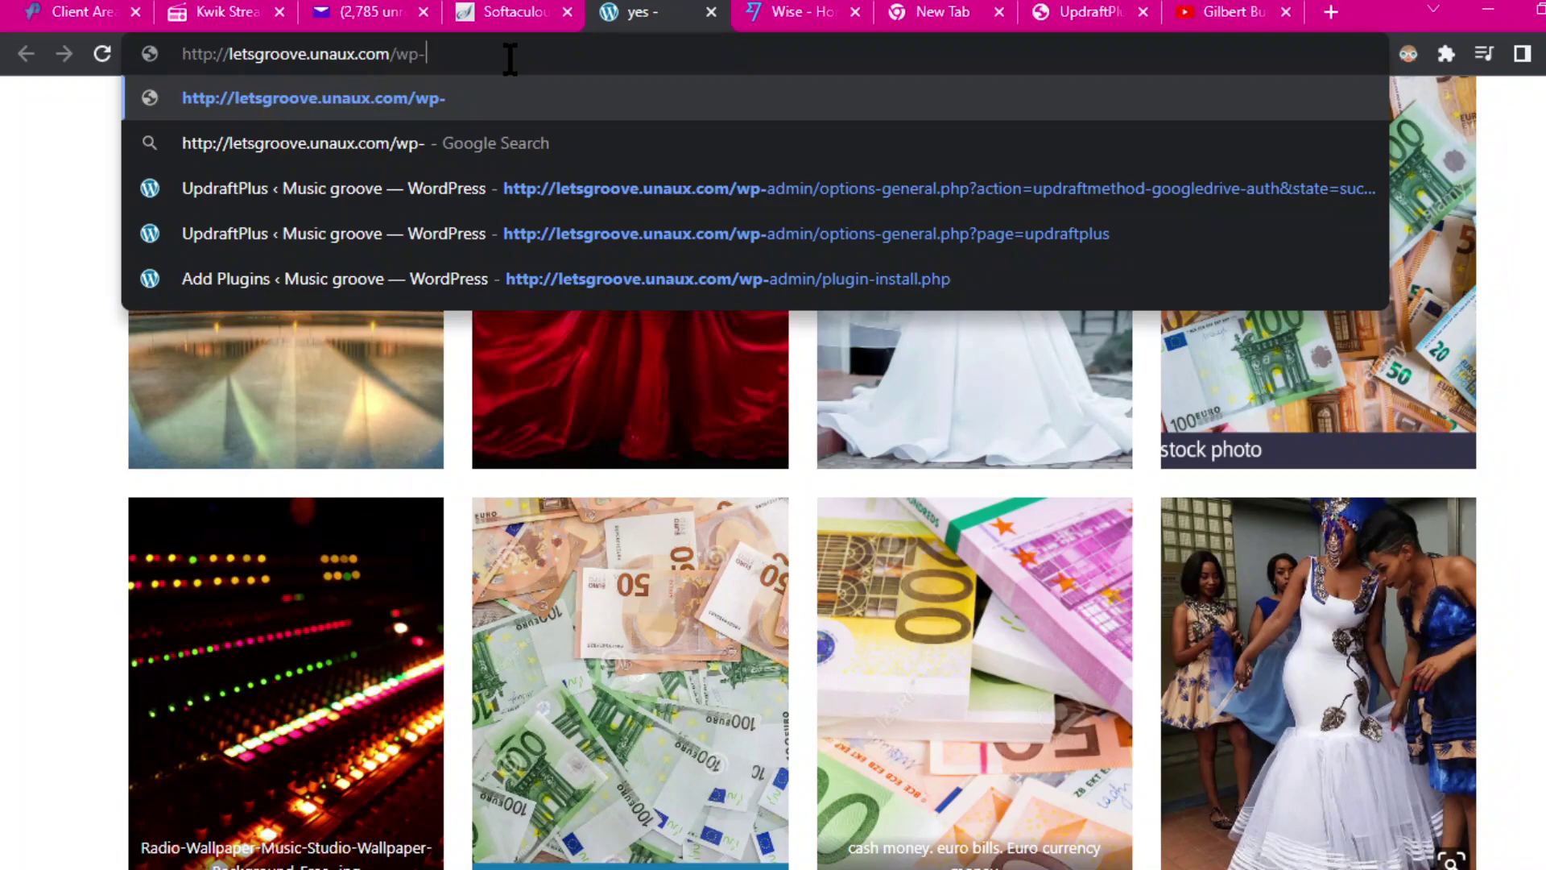
pyautogui.write('a')
pyautogui.write('dmin')
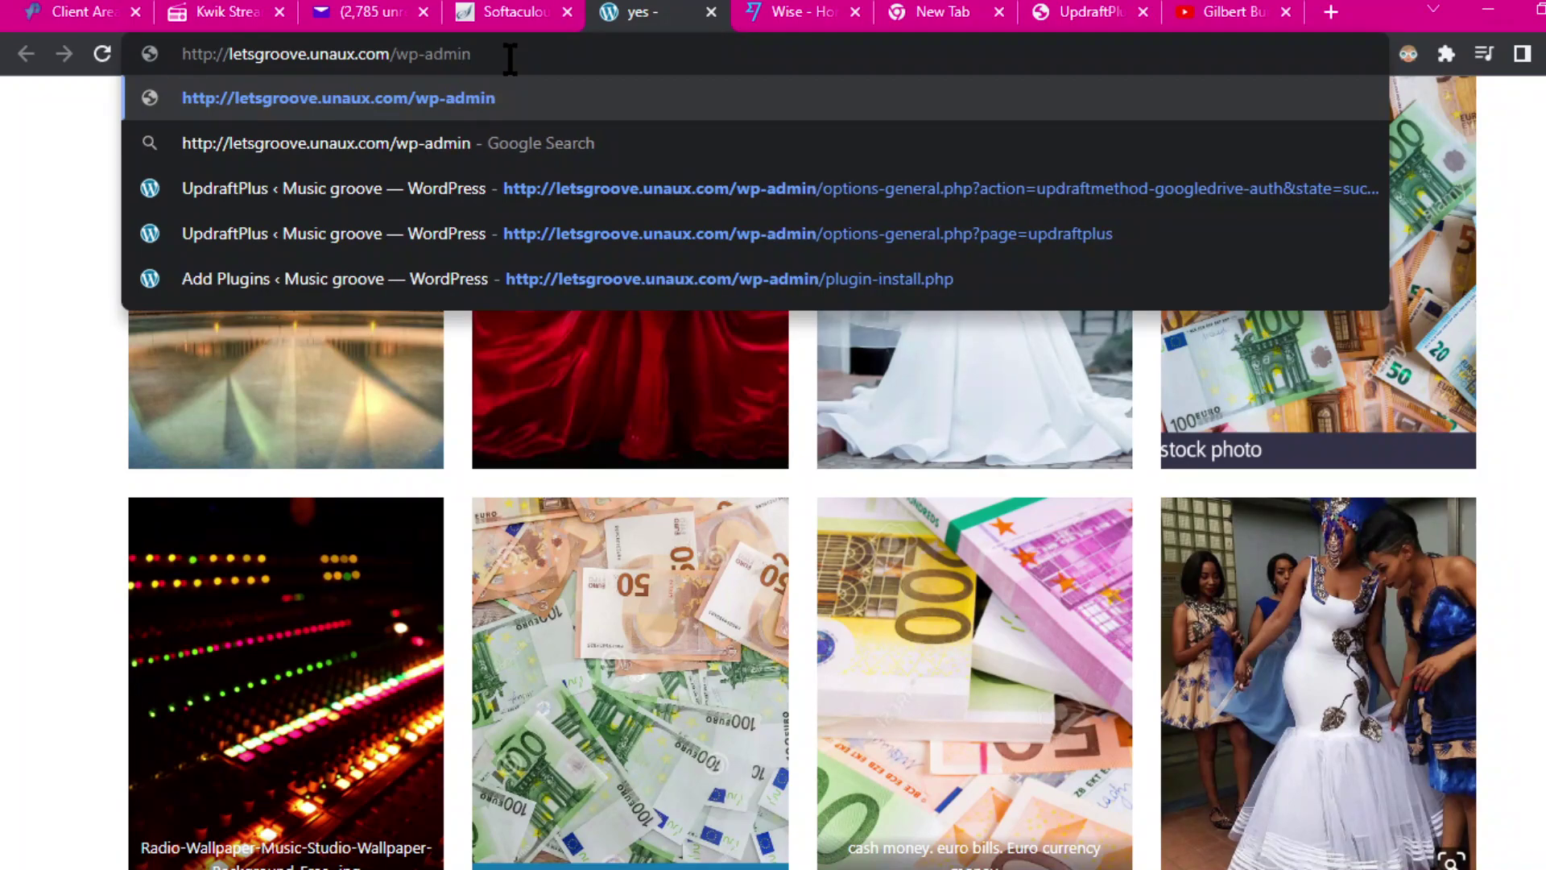
pyautogui.press('Return')
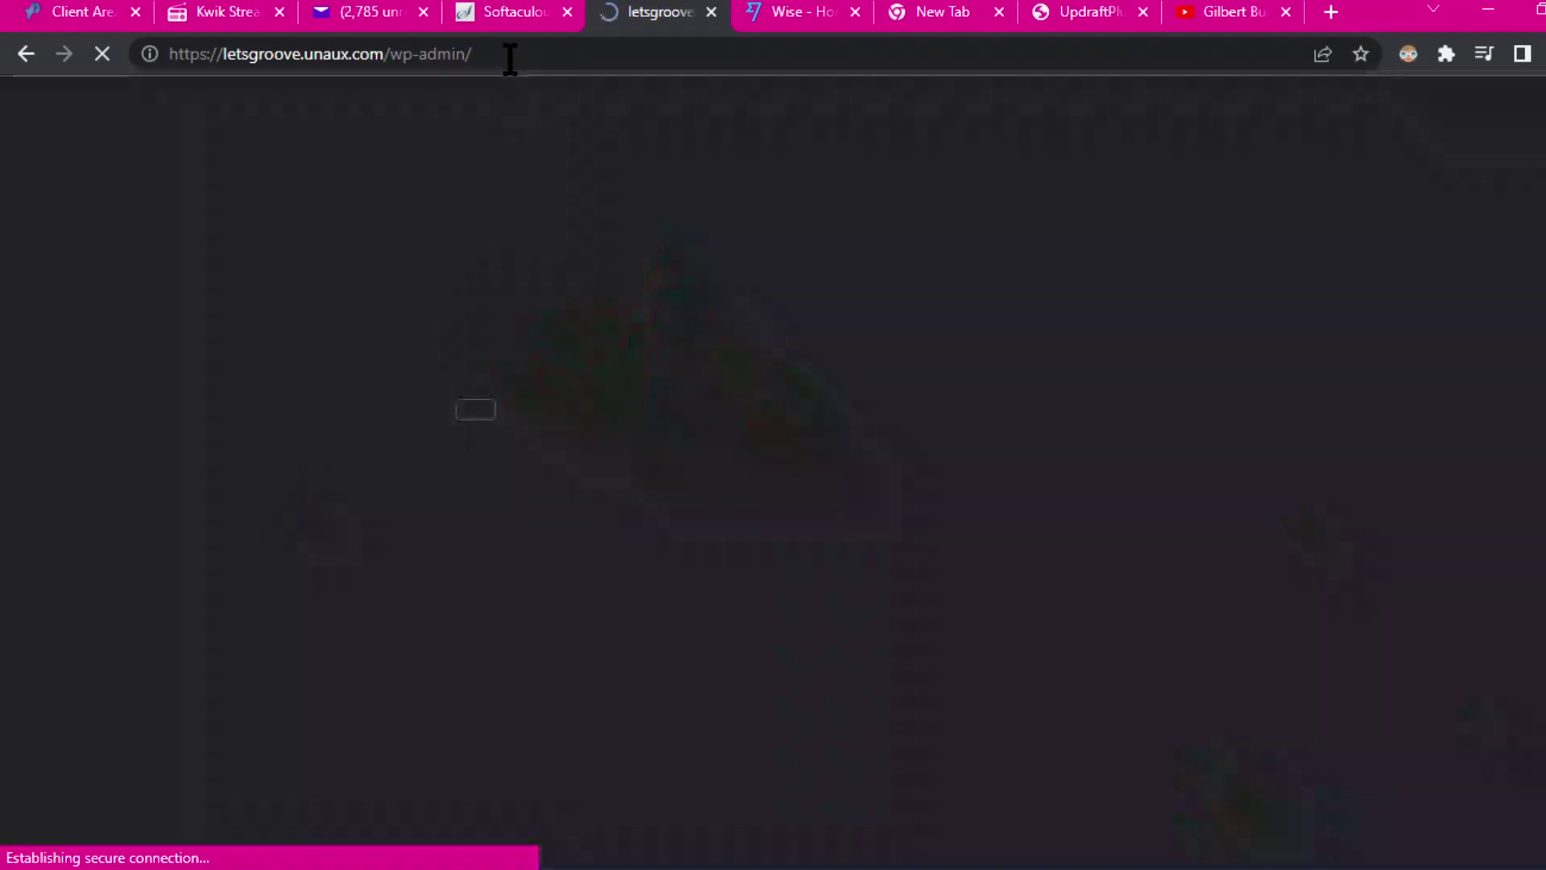
pyautogui.click(515, 592)
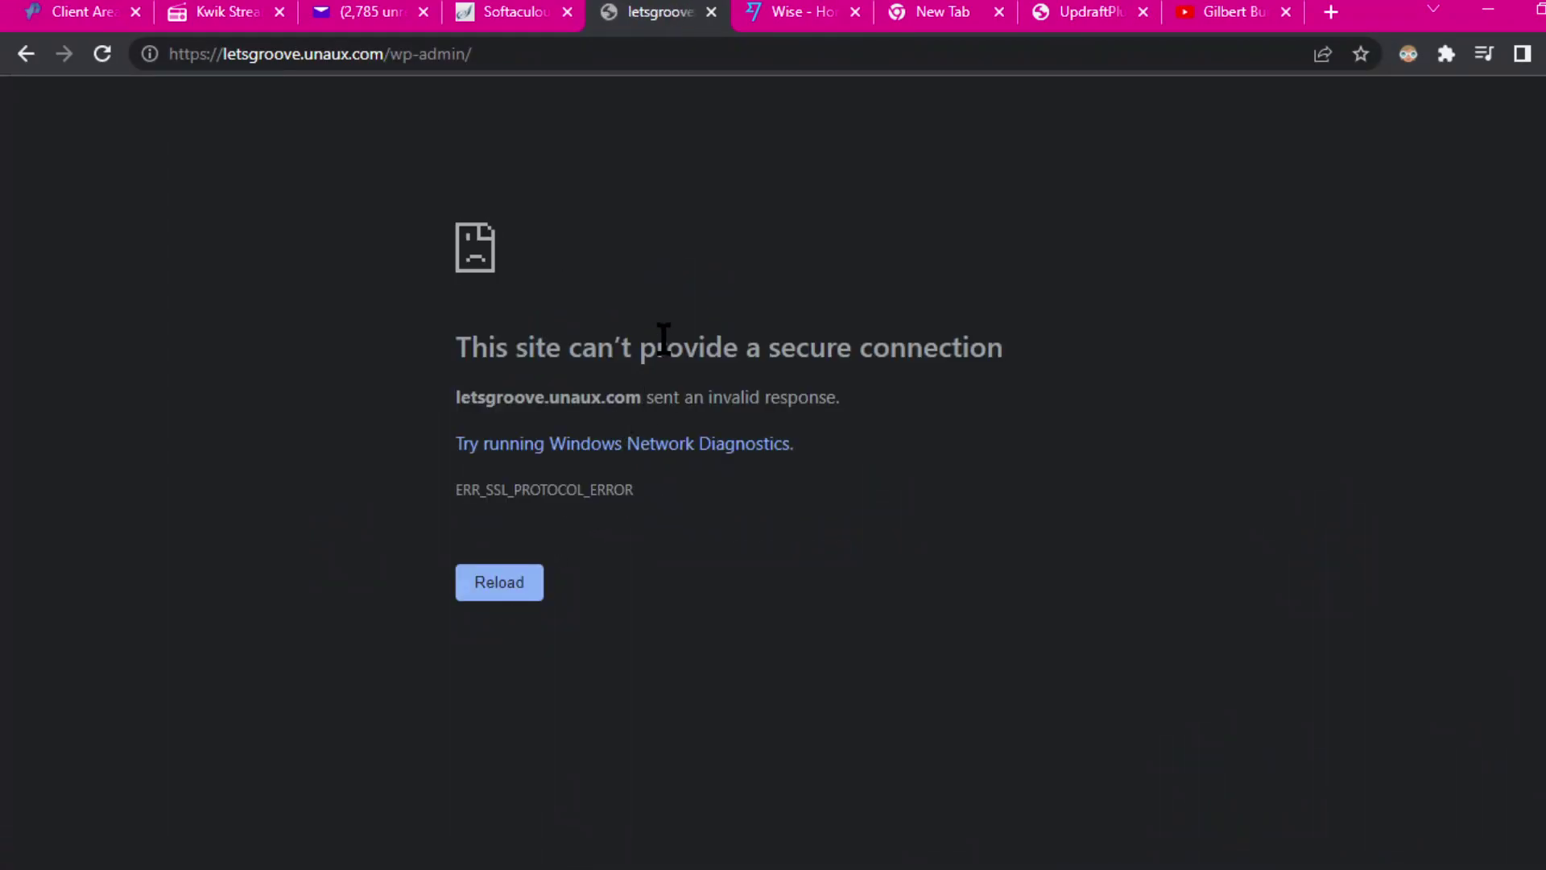
pyautogui.click(711, 11)
pyautogui.click(508, 15)
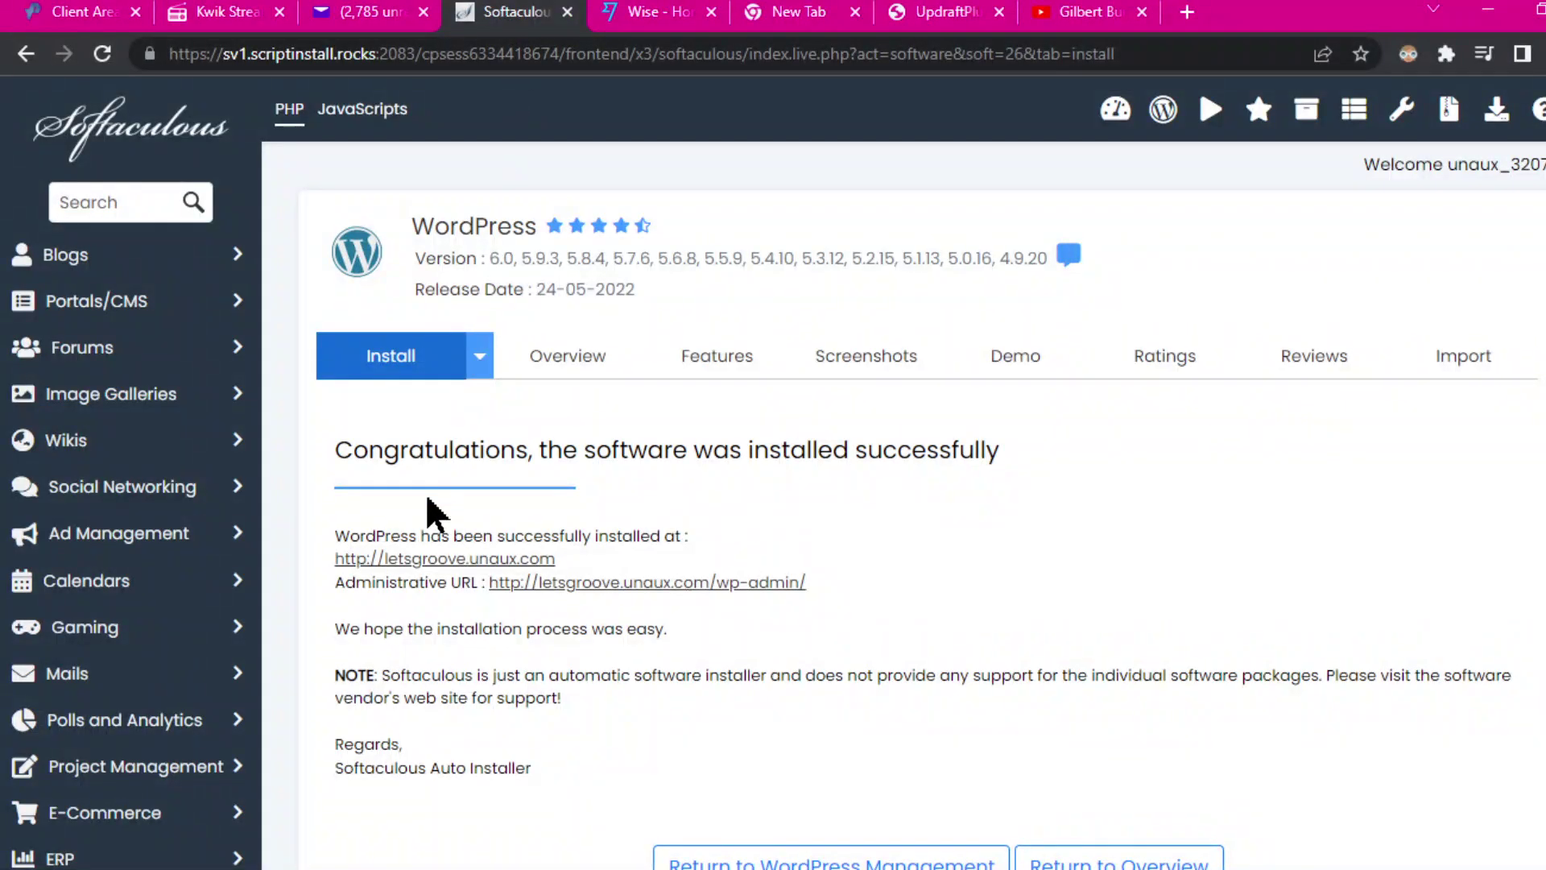
# Step: Open the Administrative URL from the install report, then close the cPanel login and Softaculous tabs
pyautogui.click(729, 584)
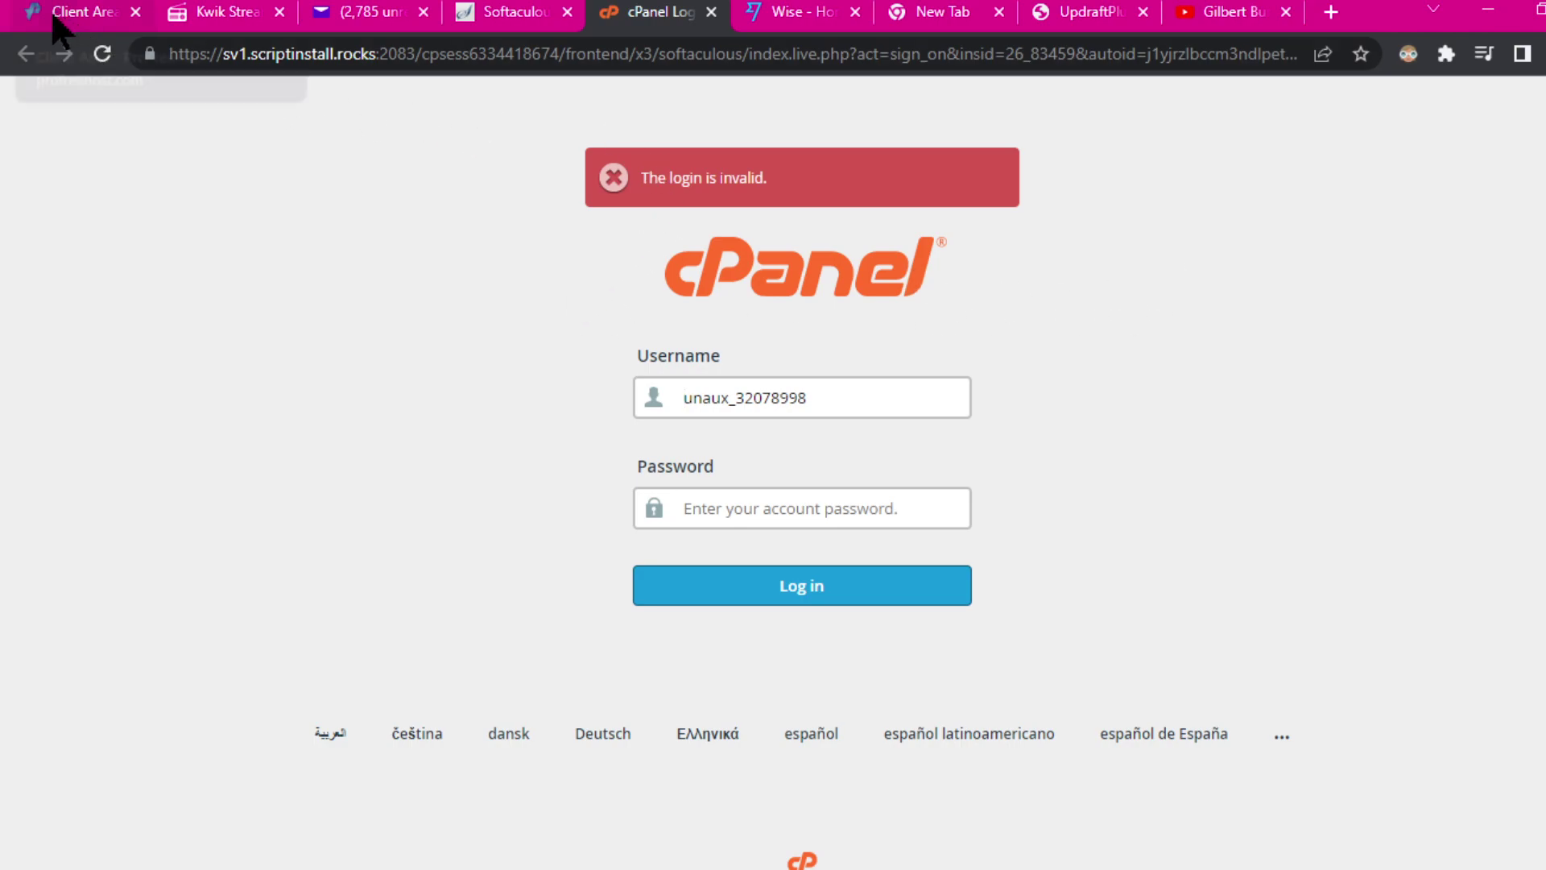
pyautogui.click(711, 13)
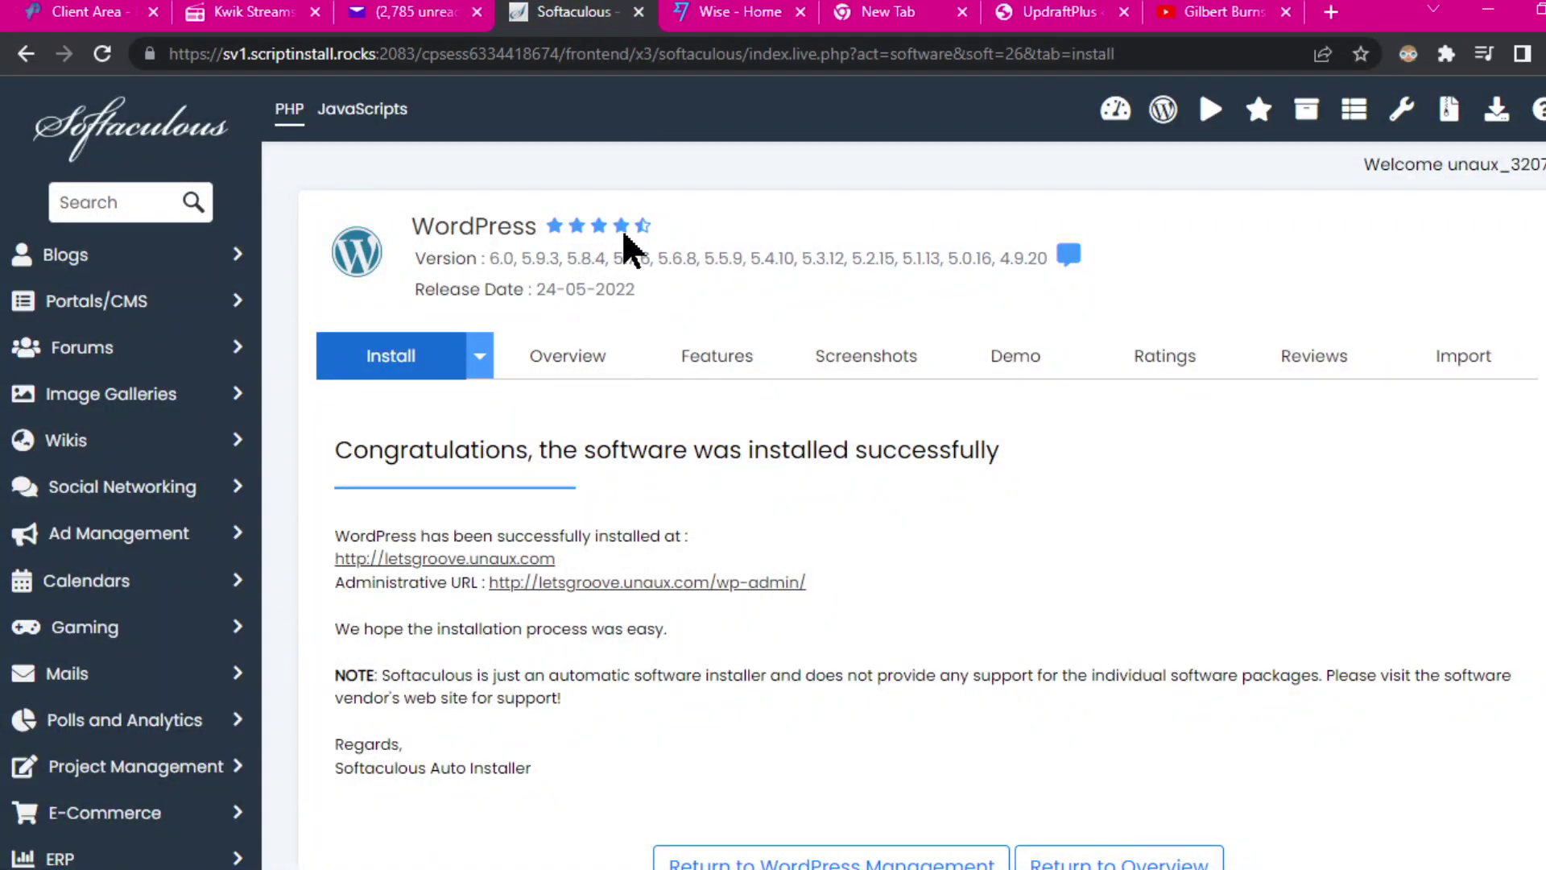
pyautogui.click(639, 11)
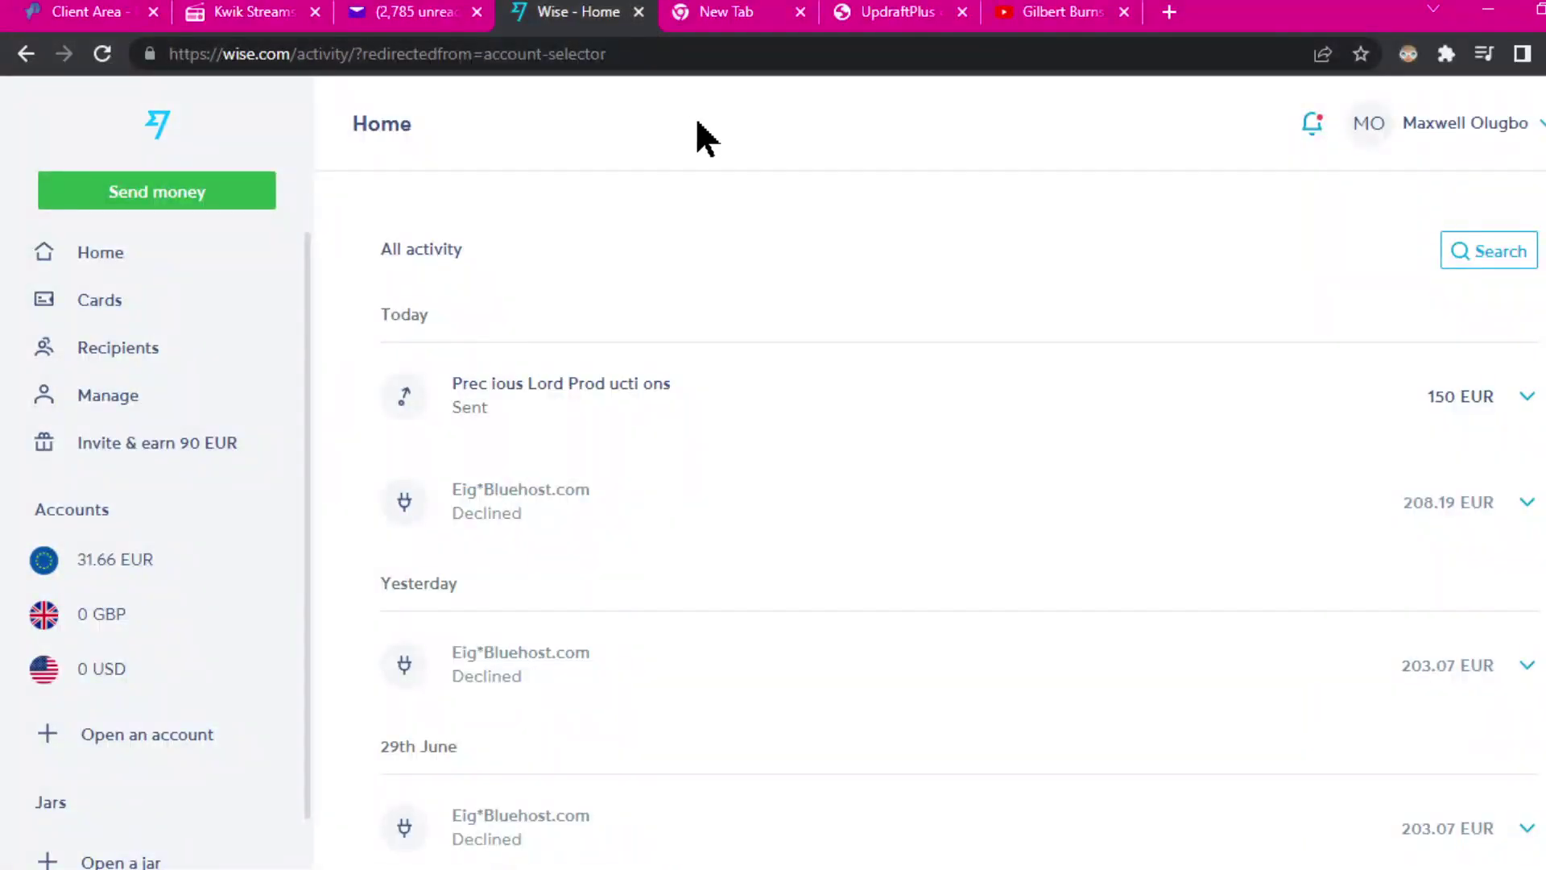
# Step: Switch to the ProFreeHost Client Area tab and log in
pyautogui.click(88, 15)
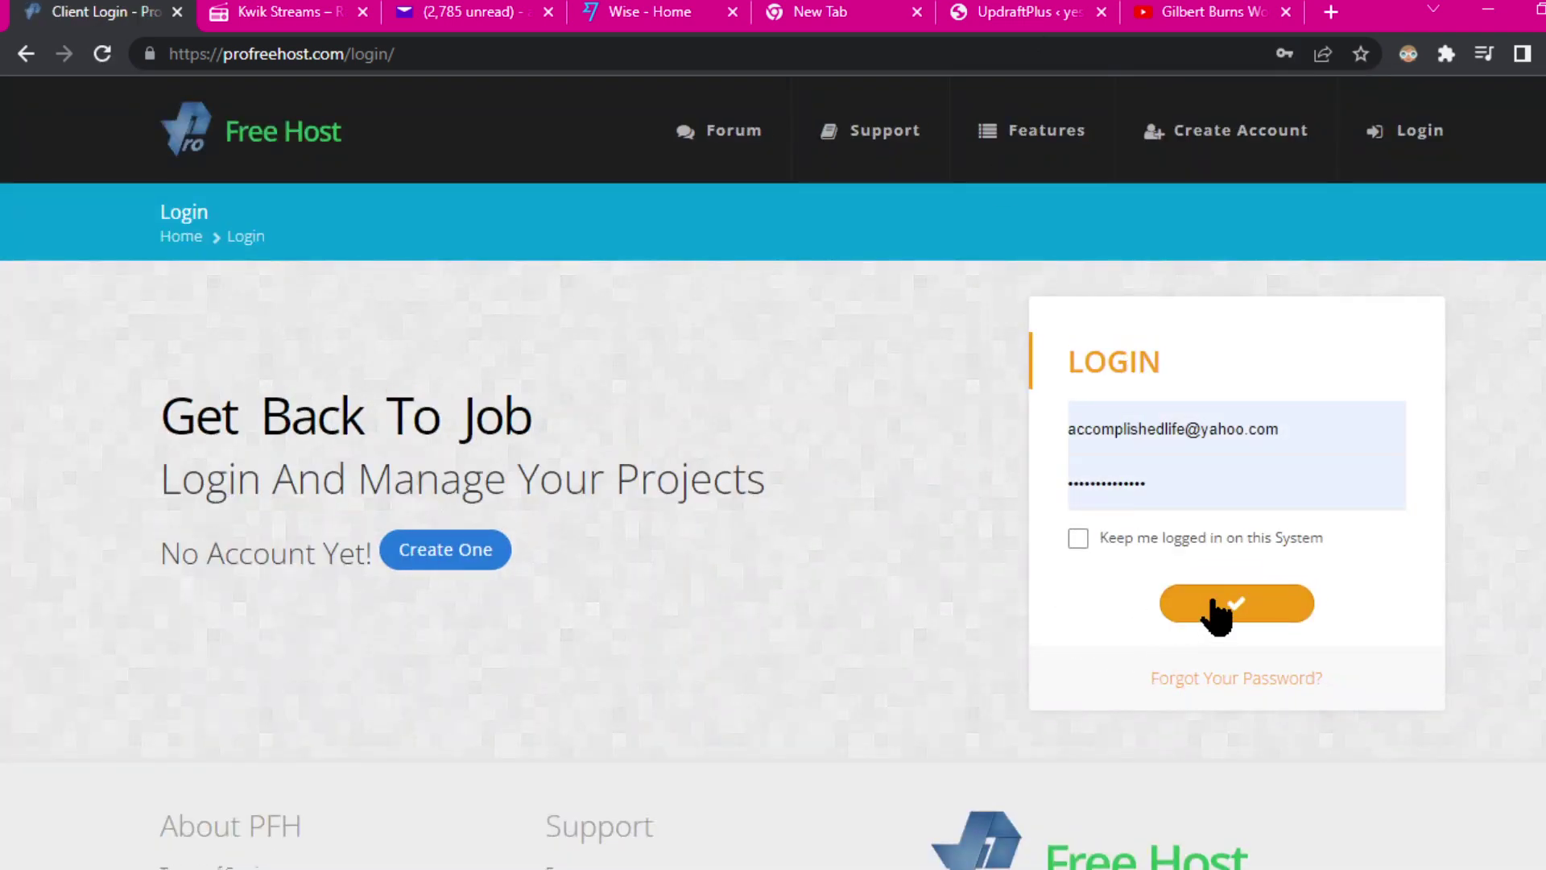
pyautogui.click(1216, 612)
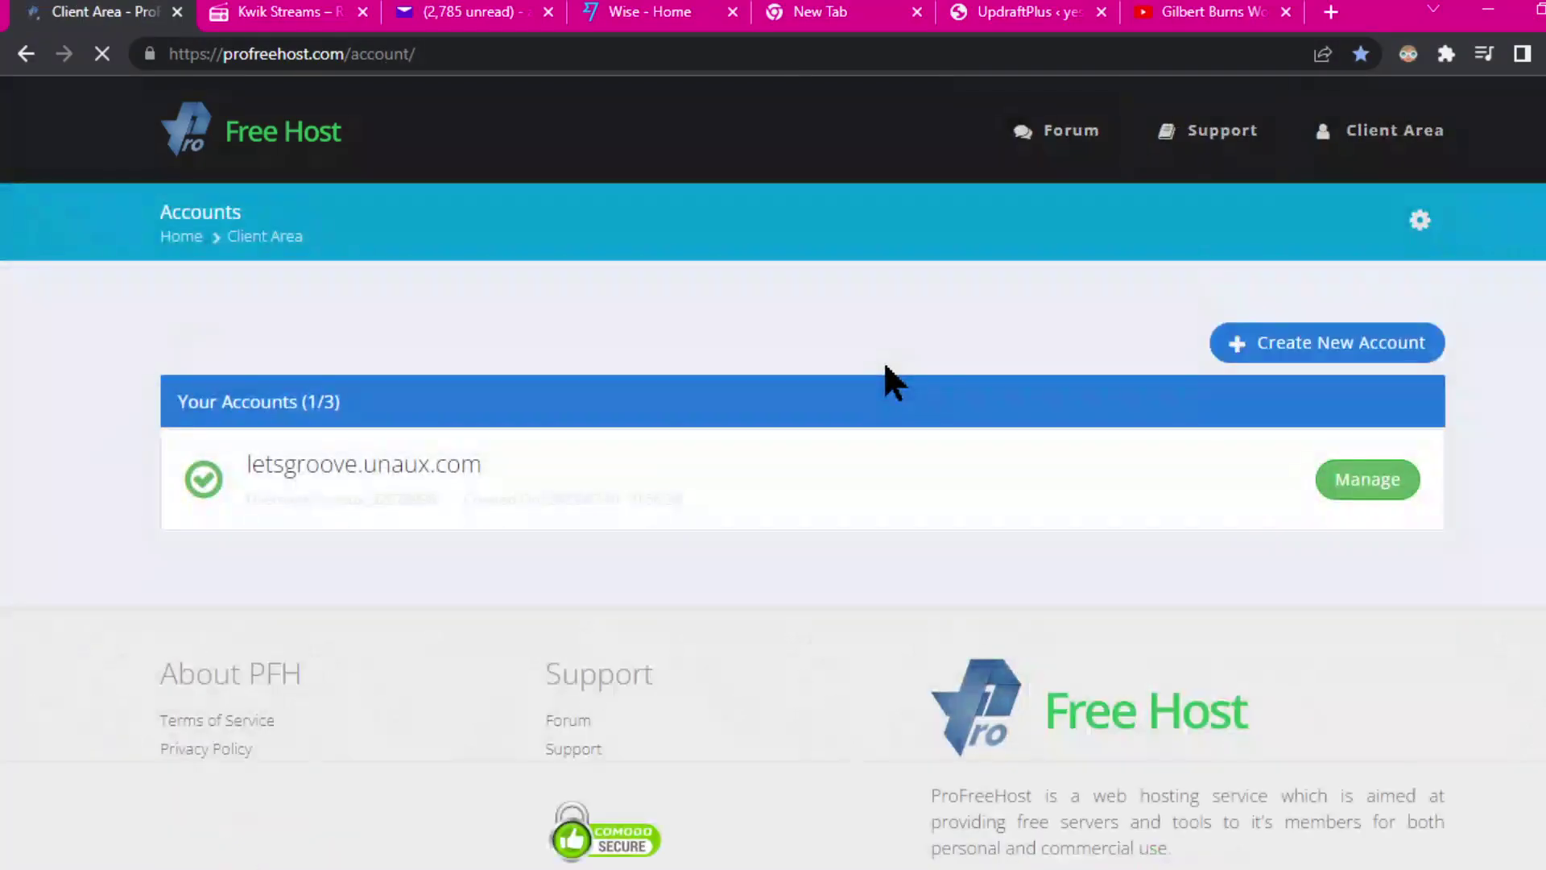
pyautogui.scroll(-3, 493, 569)
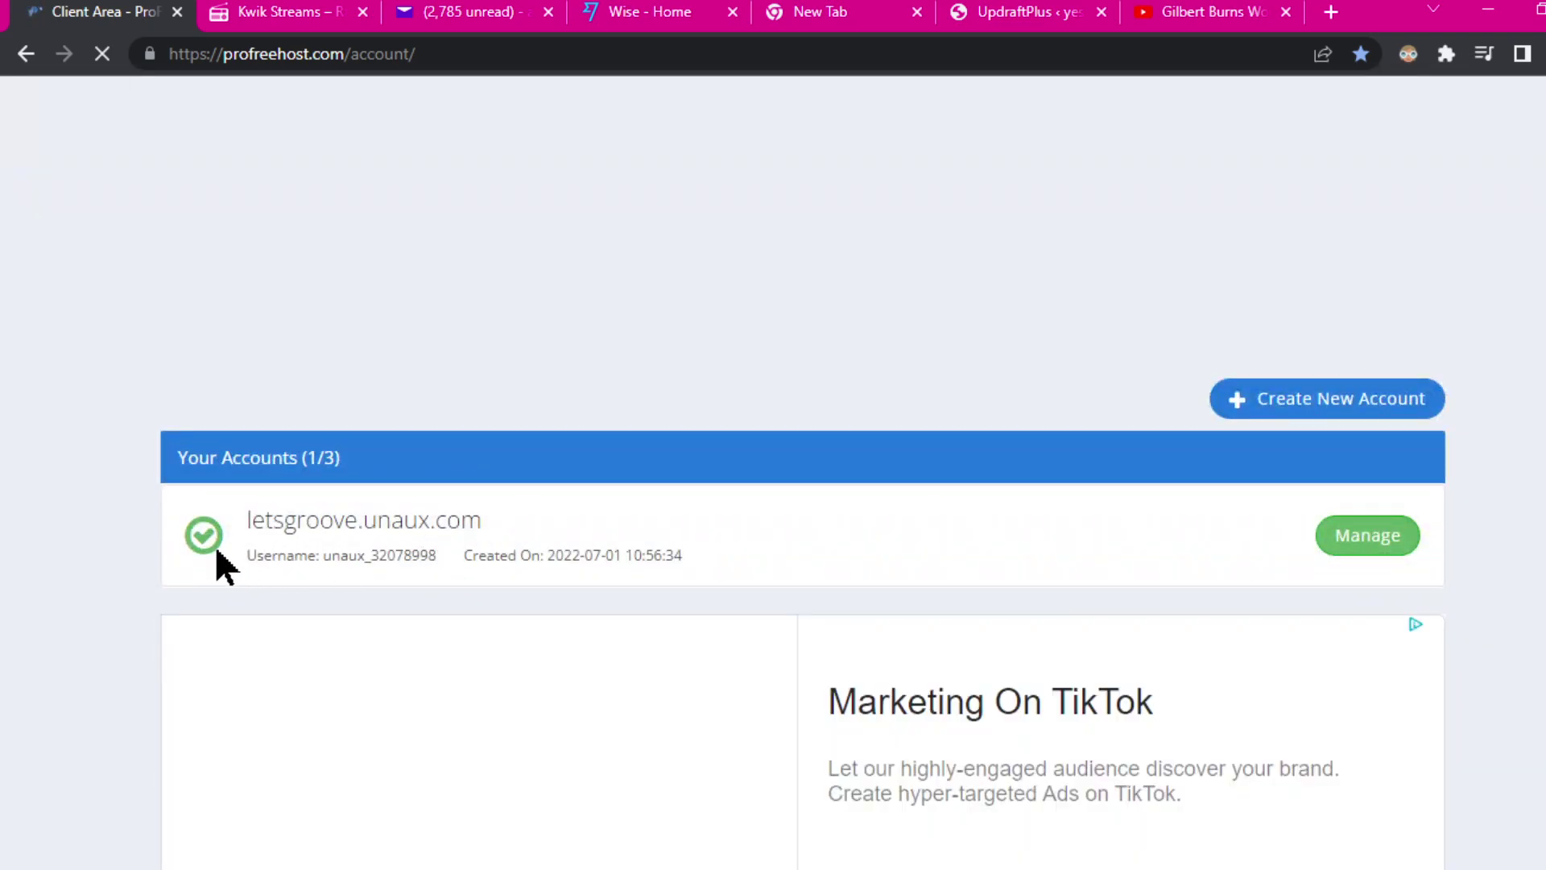
# Step: Manage the letsgroove.unaux.com account and open its Control Panel
pyautogui.click(1341, 534)
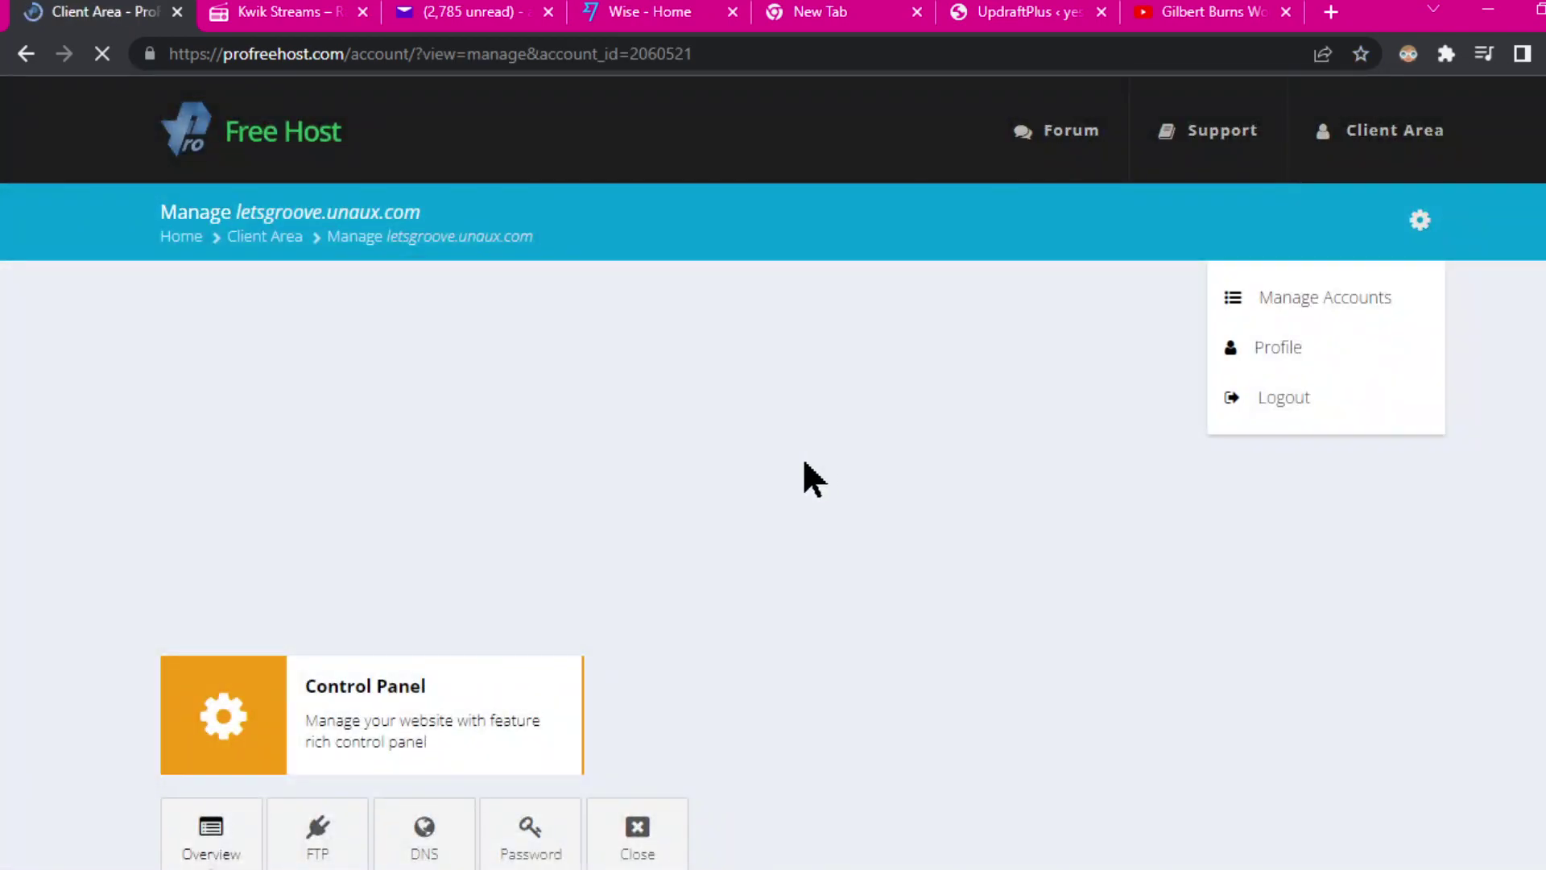
pyautogui.scroll(-5, 883, 551)
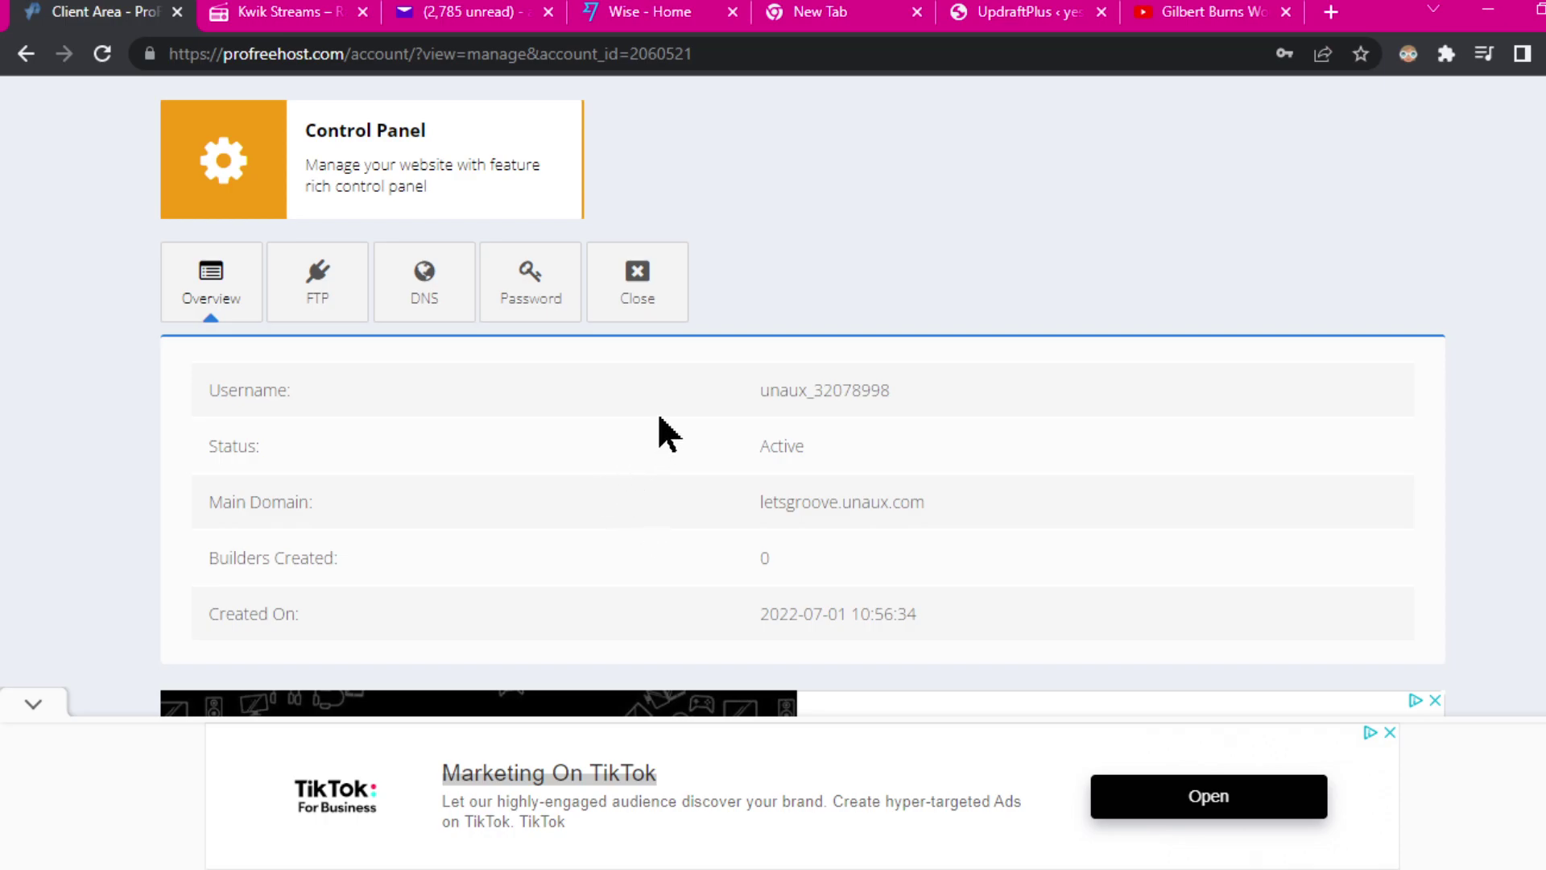
pyautogui.scroll(5, 703, 409)
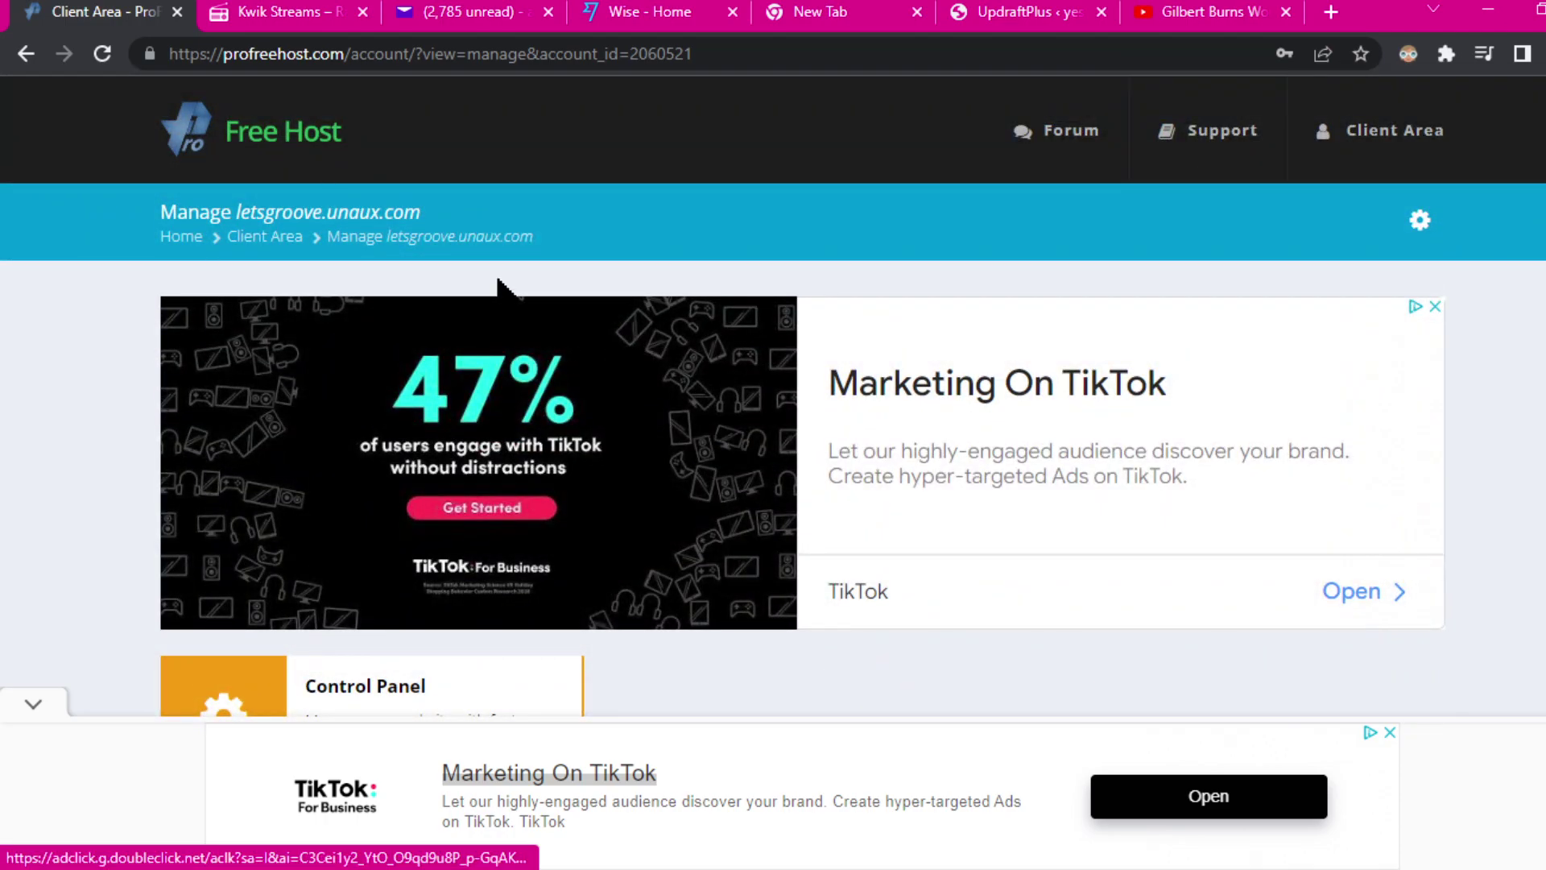
pyautogui.scroll(-6, 663, 655)
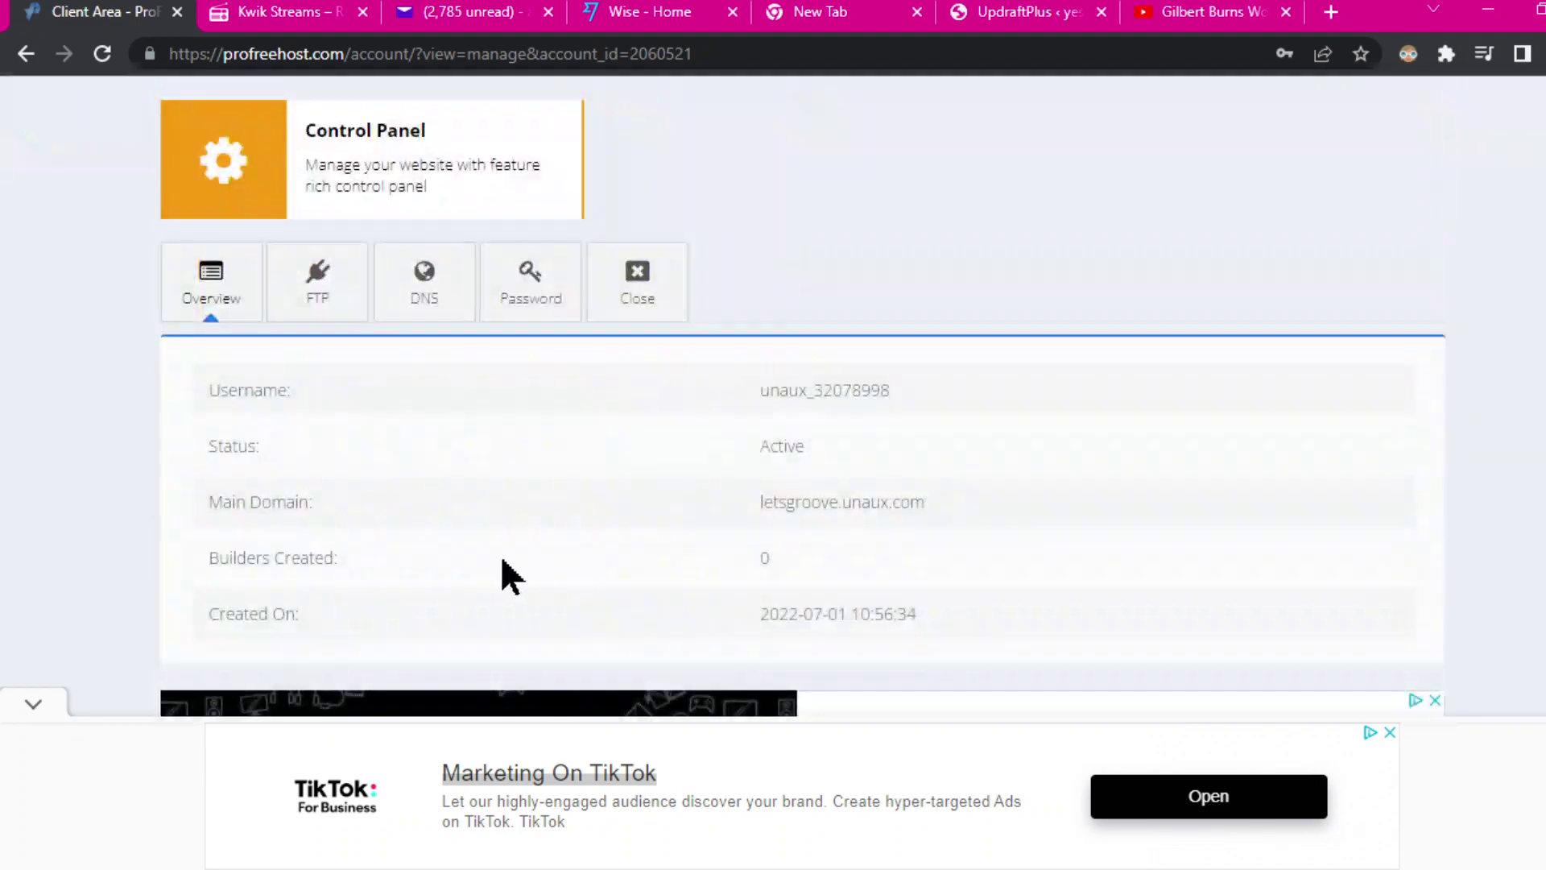
pyautogui.click(261, 168)
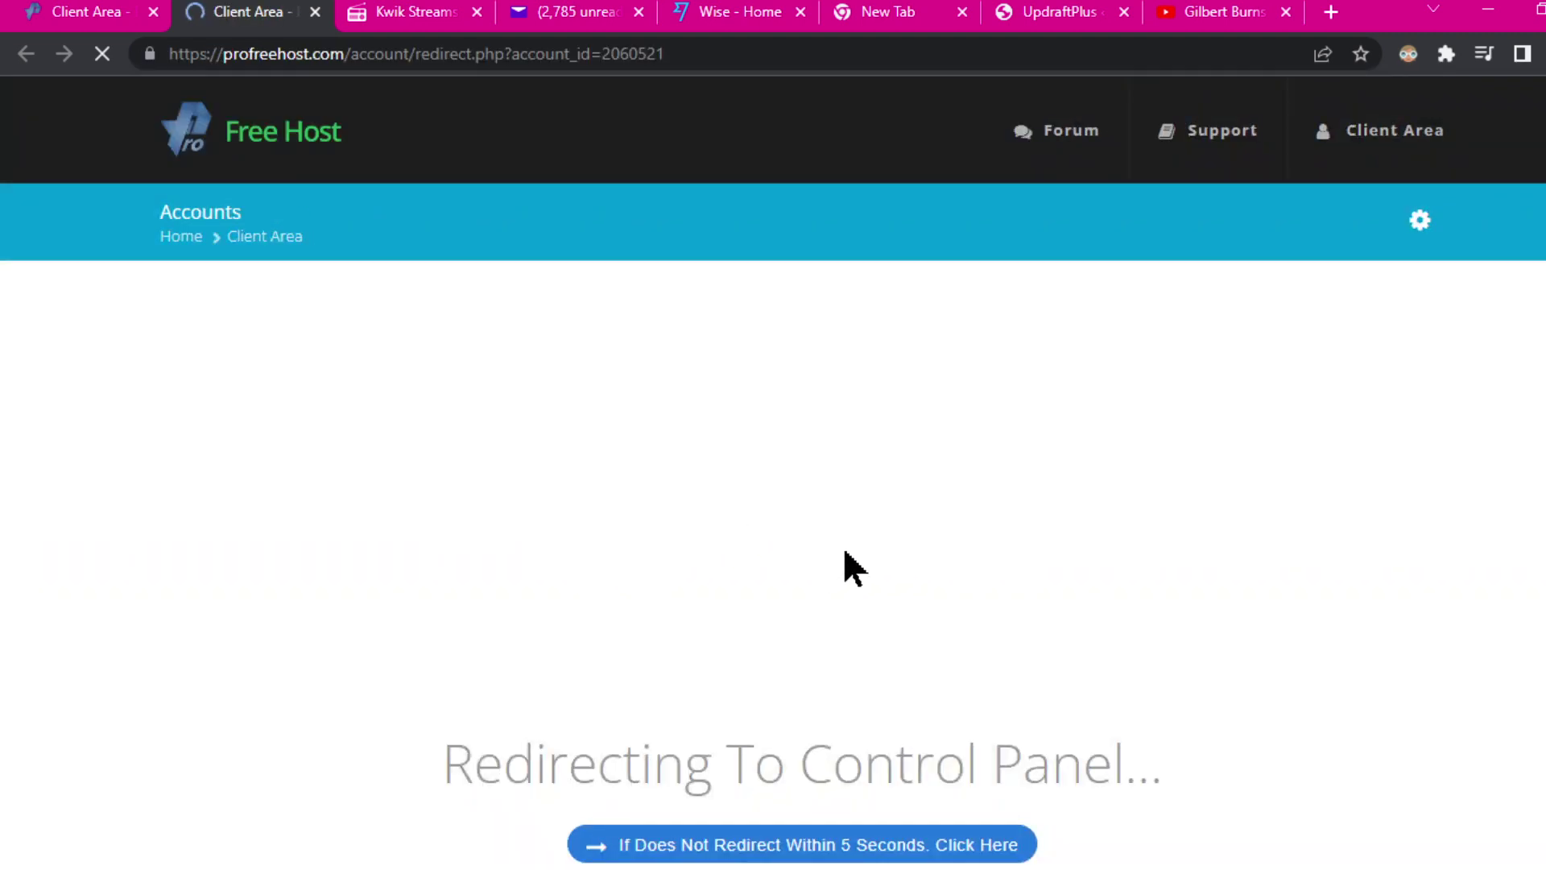
# Step: Confirm the vistapanel login with Send anyway and launch Softaculous Apps Installer from Software
pyautogui.scroll(-5, 854, 567)
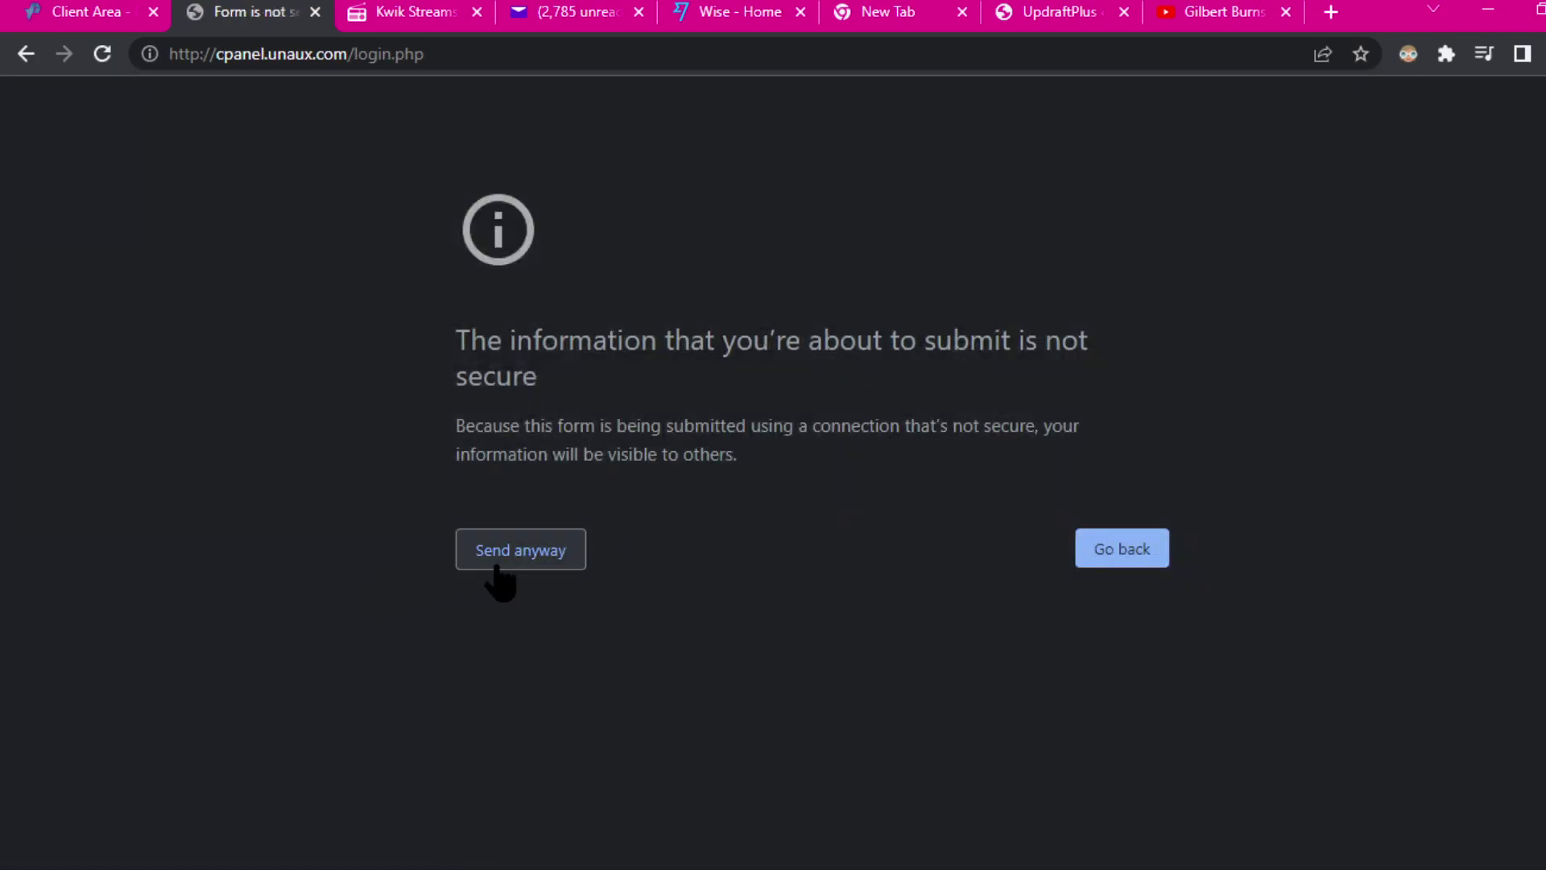
pyautogui.click(494, 559)
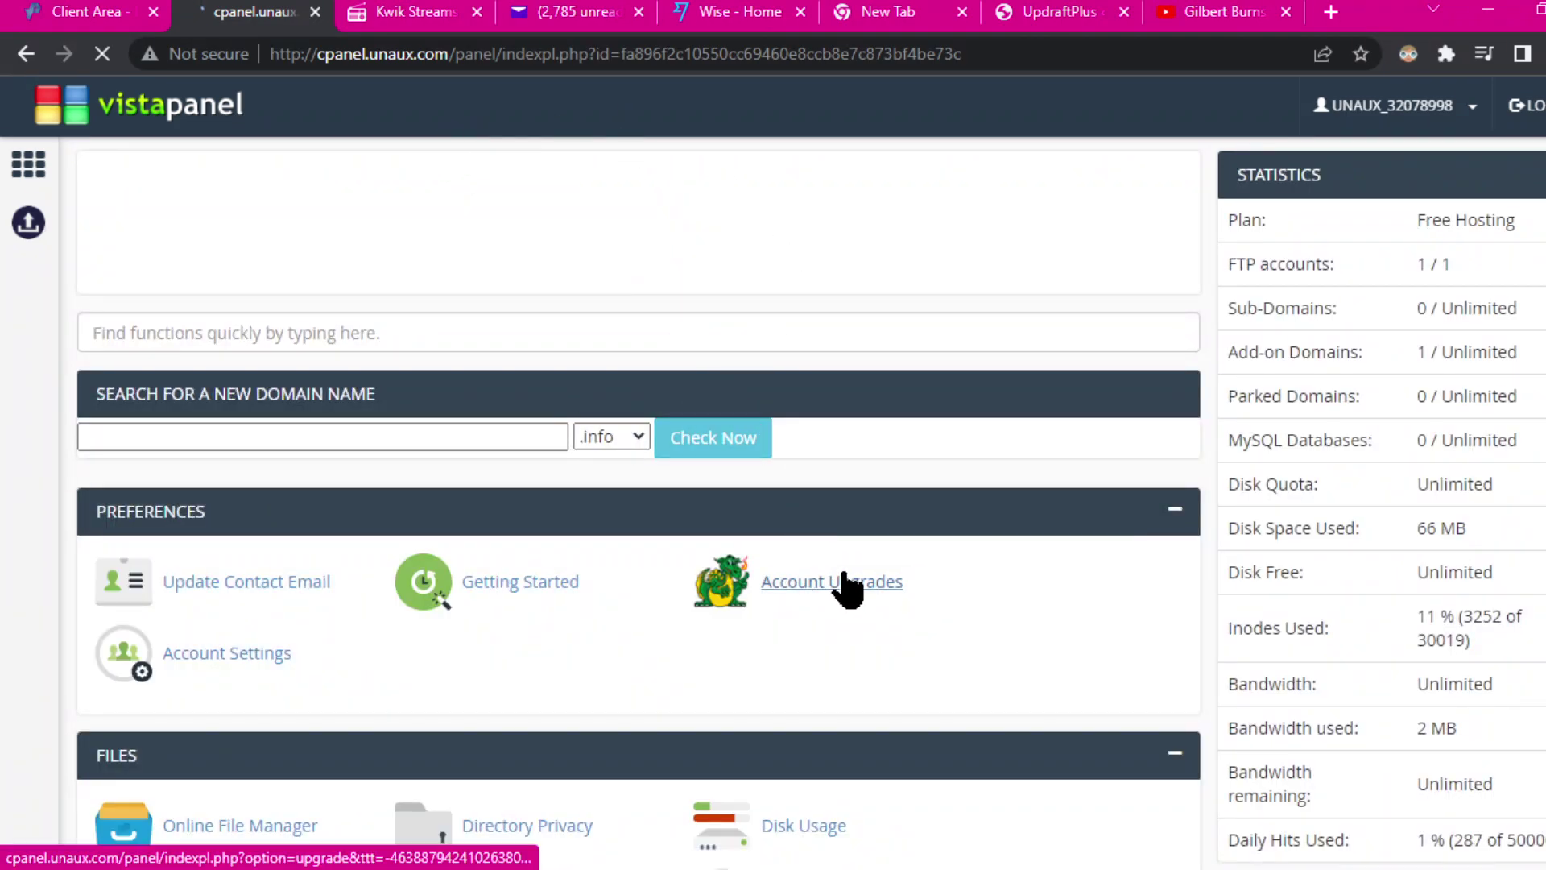
pyautogui.scroll(-10, 842, 571)
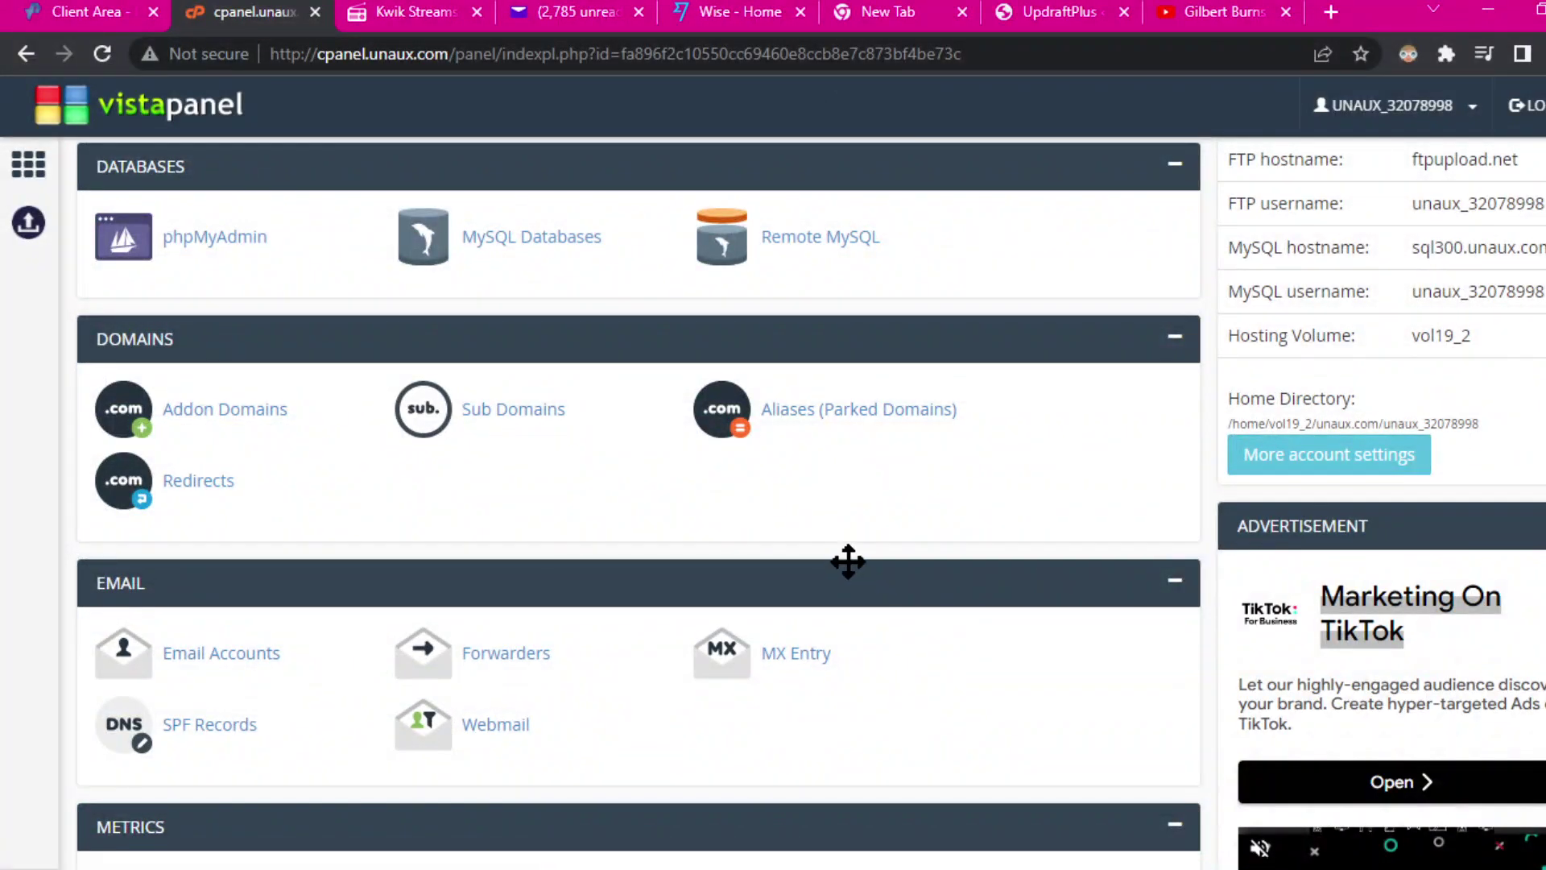
pyautogui.scroll(-3, 843, 592)
pyautogui.scroll(-3, 715, 587)
pyautogui.scroll(-3, 749, 701)
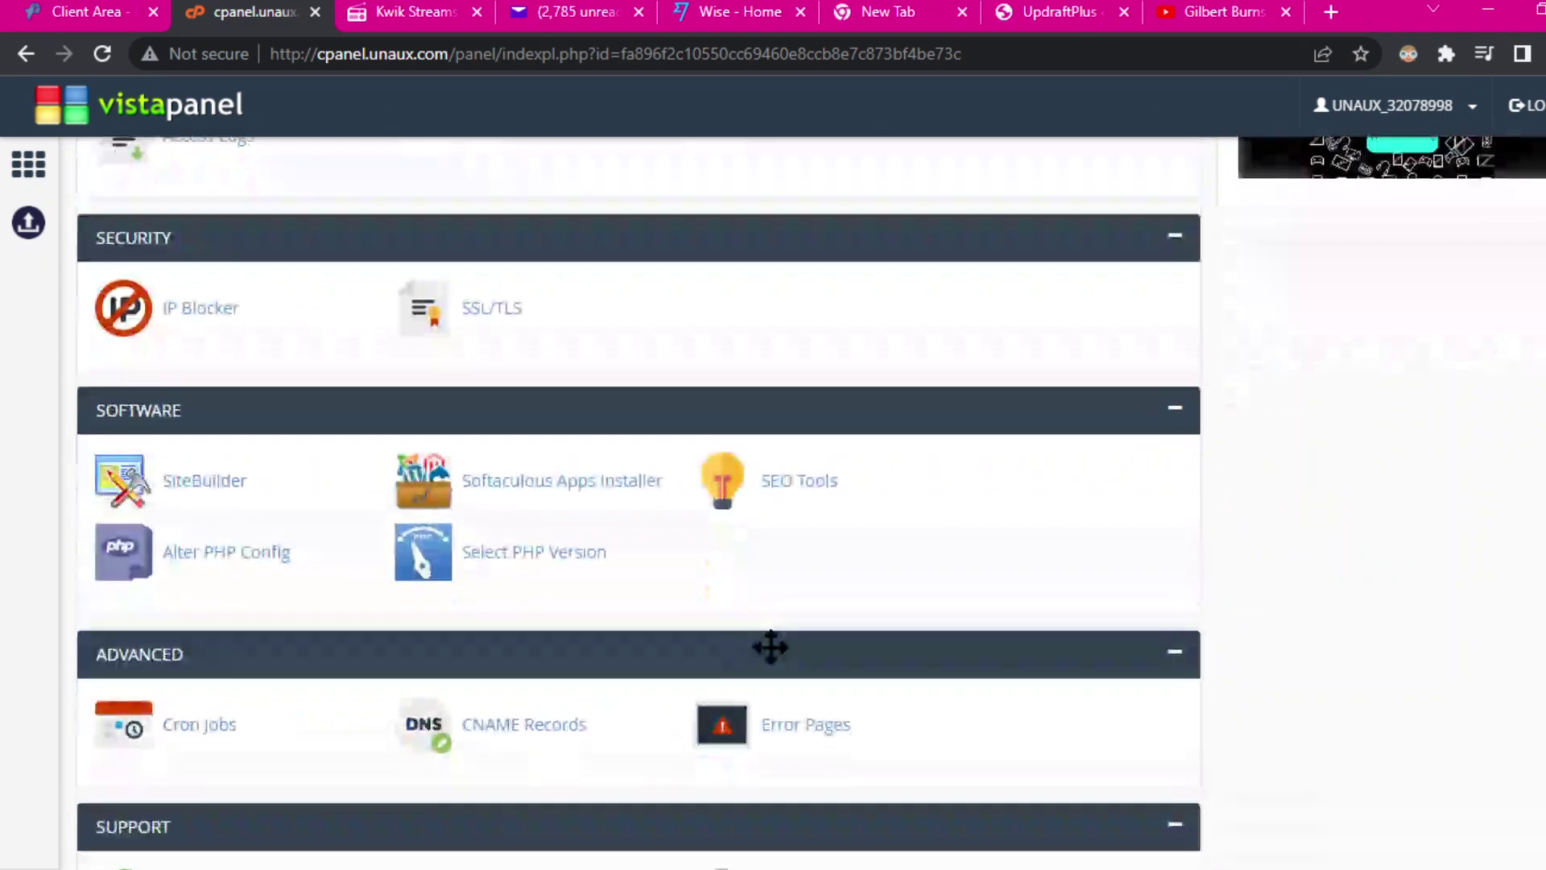
pyautogui.click(569, 486)
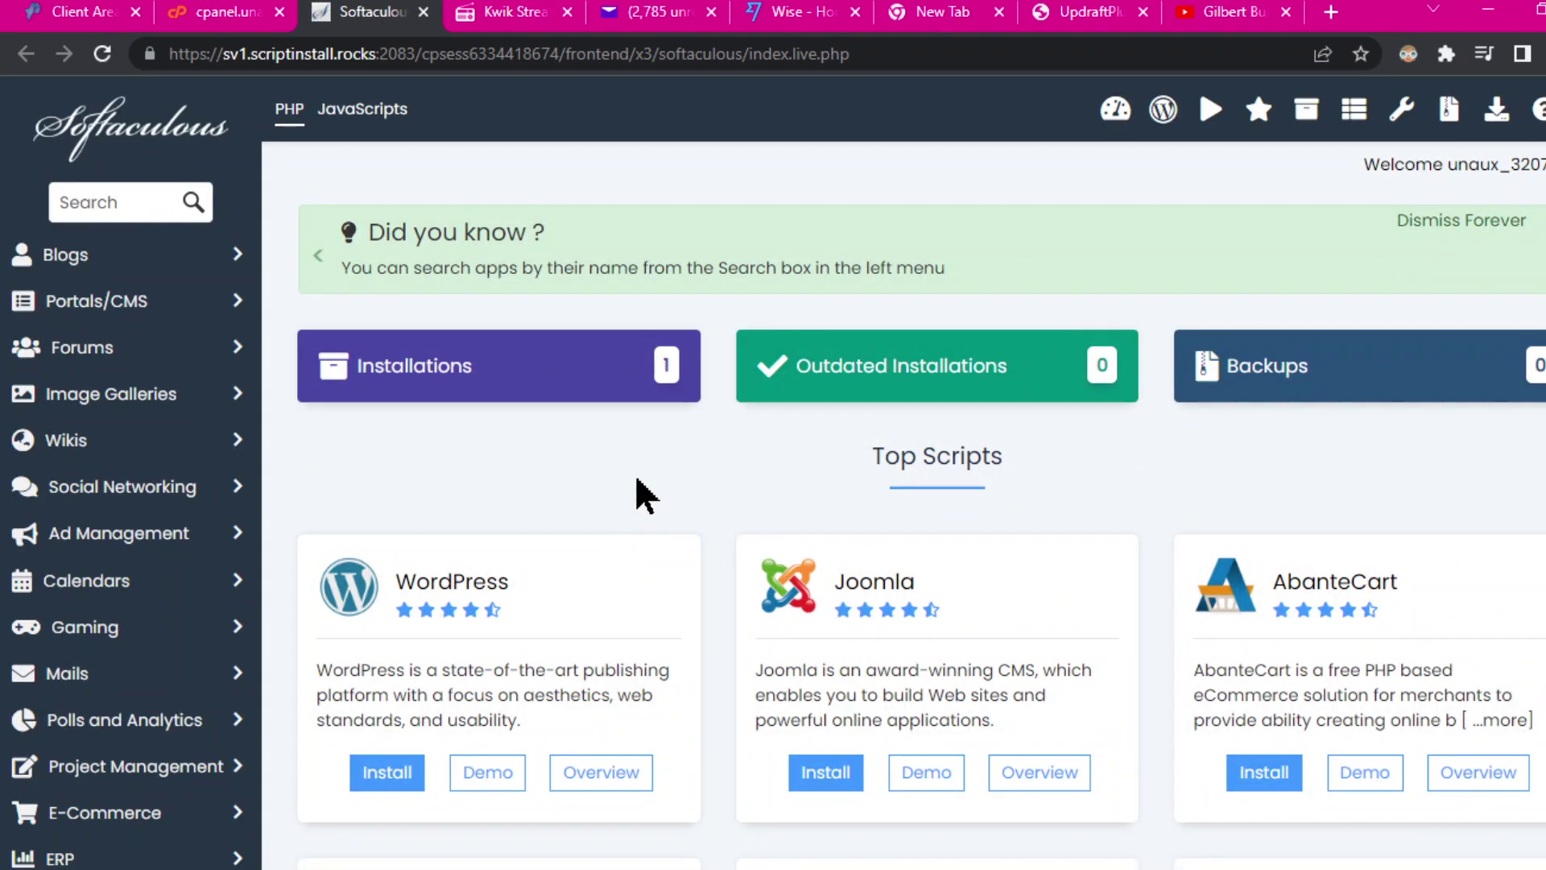
# Step: Dismiss the 'Did you know' tip, browse Blogs, and open WordPress Management
pyautogui.scroll(-10, 636, 480)
pyautogui.scroll(-5, 659, 509)
pyautogui.scroll(15, 656, 500)
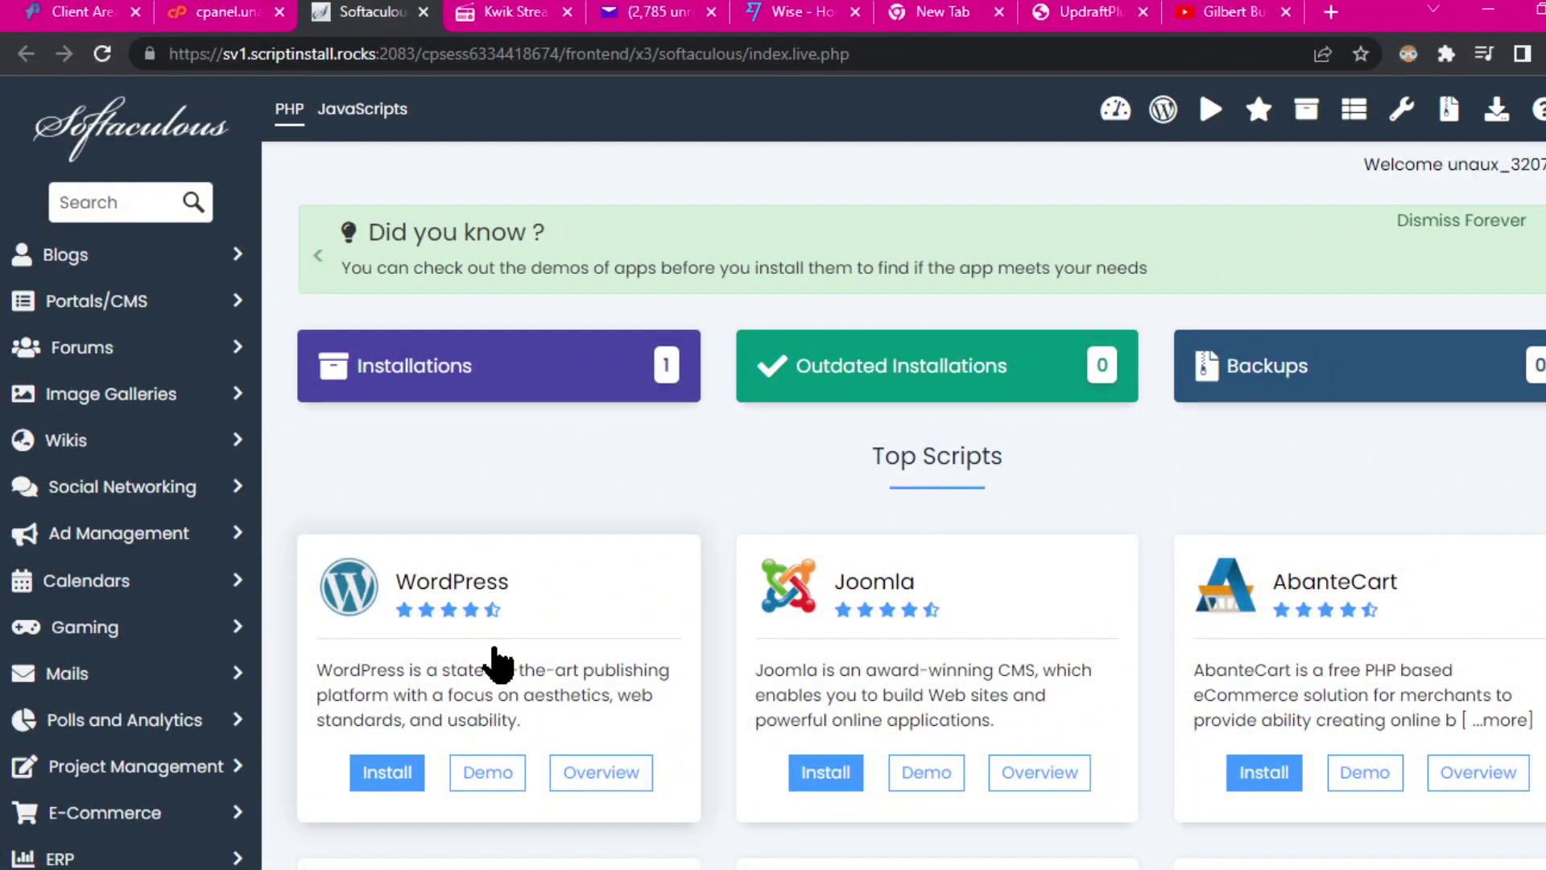
pyautogui.click(1537, 233)
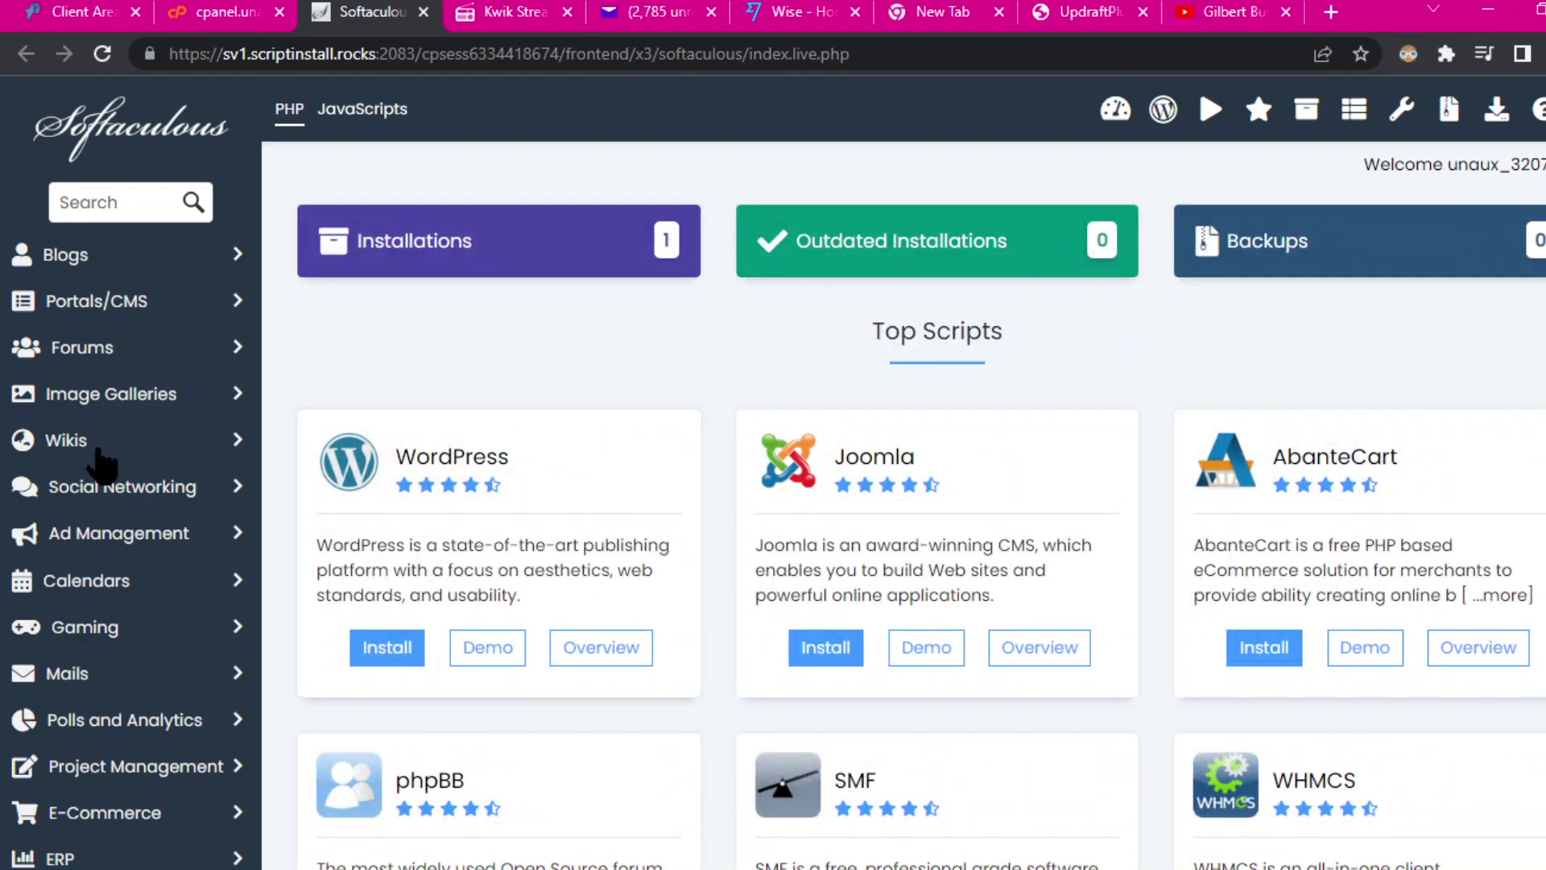
pyautogui.click(73, 256)
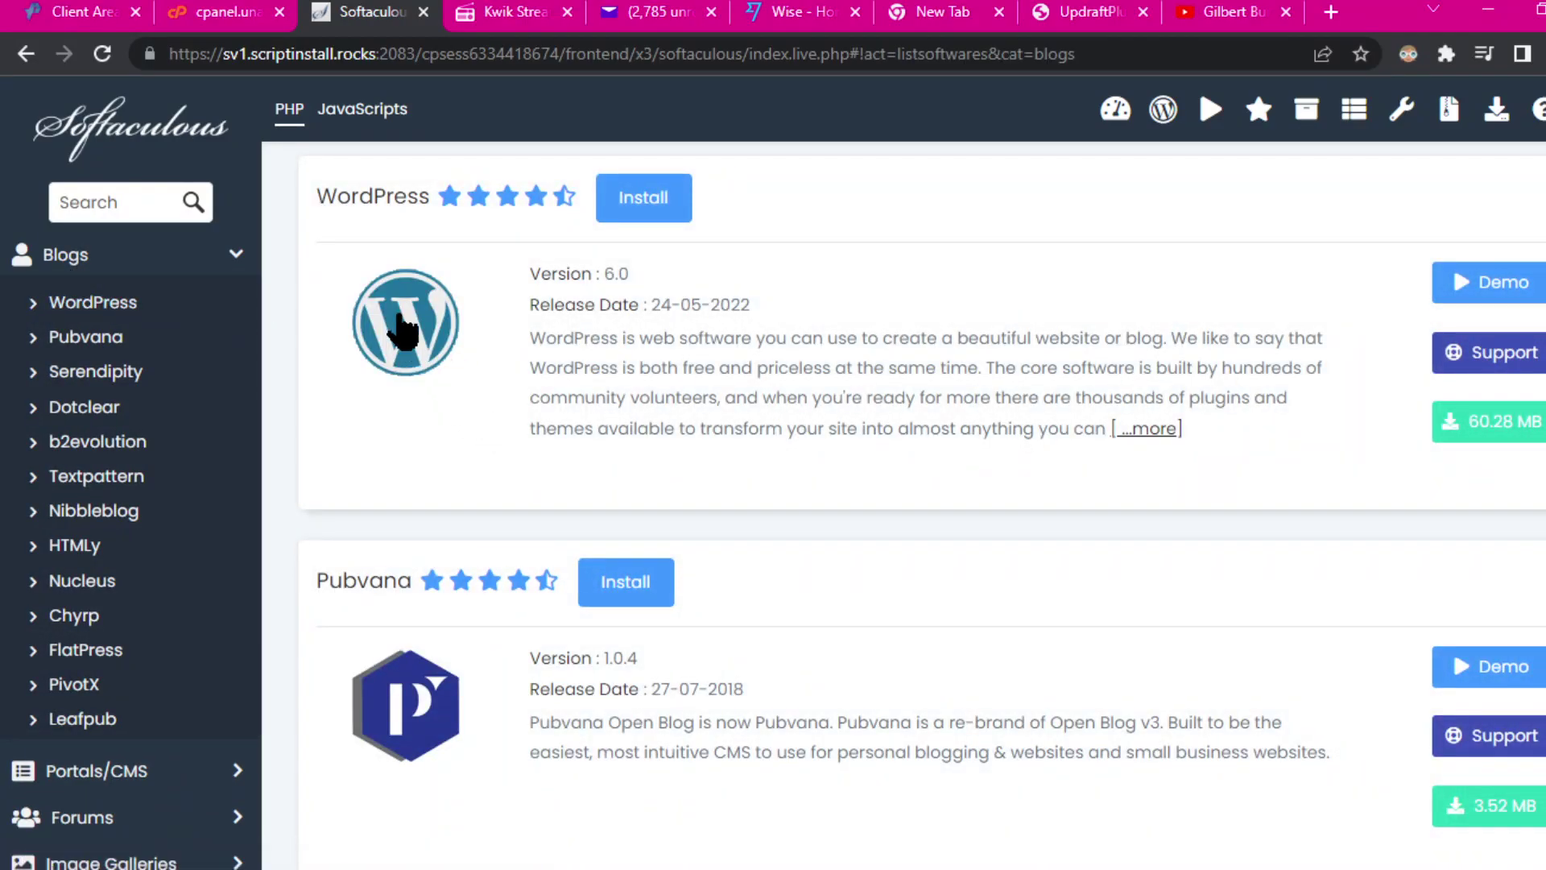
pyautogui.click(235, 255)
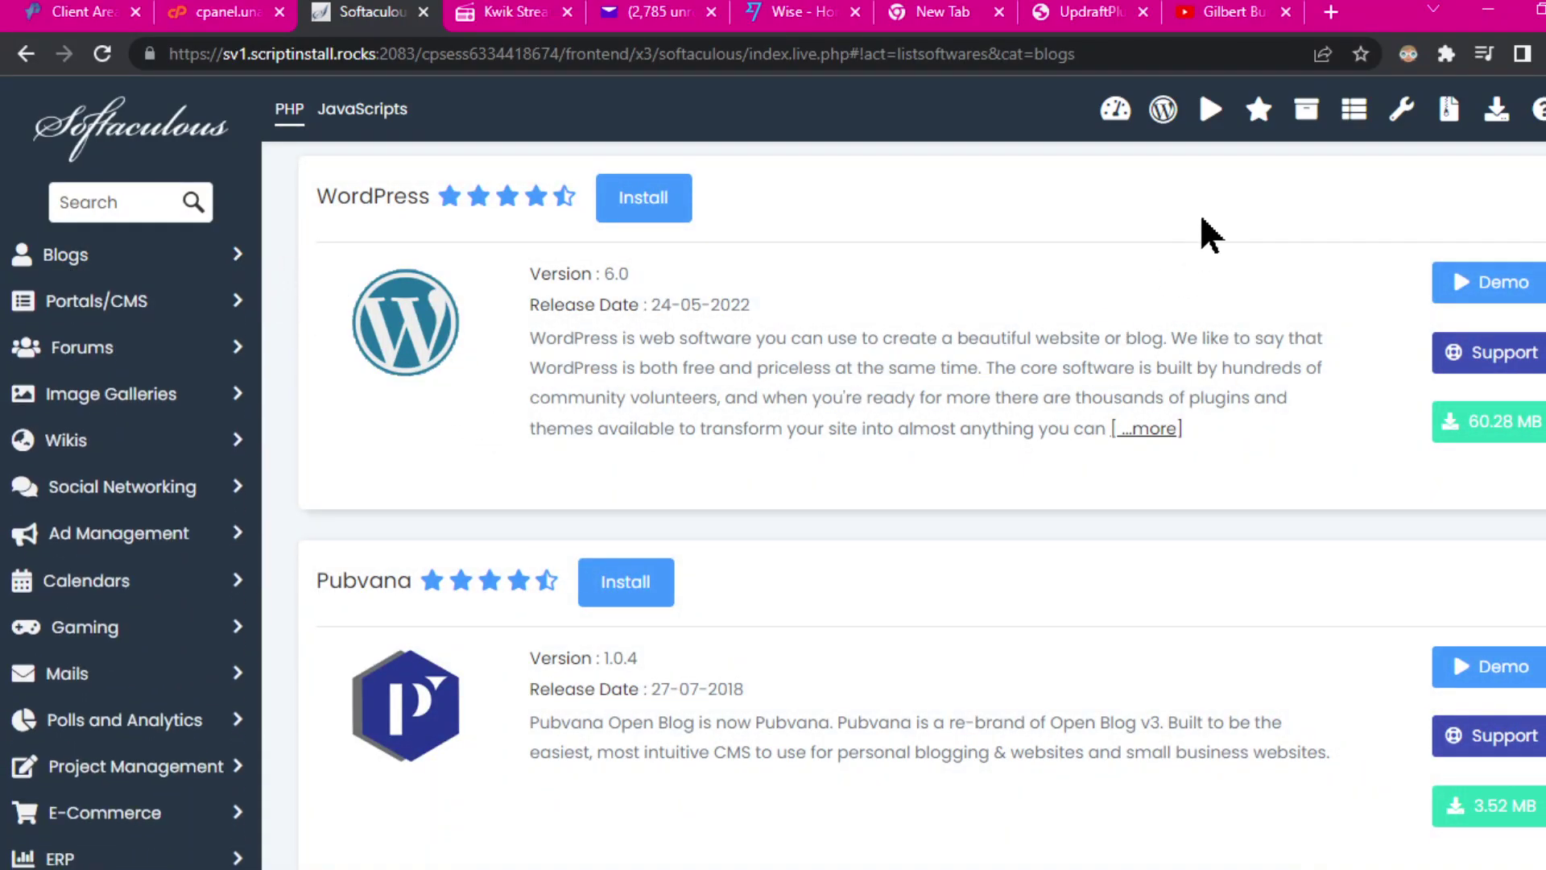
pyautogui.click(1164, 109)
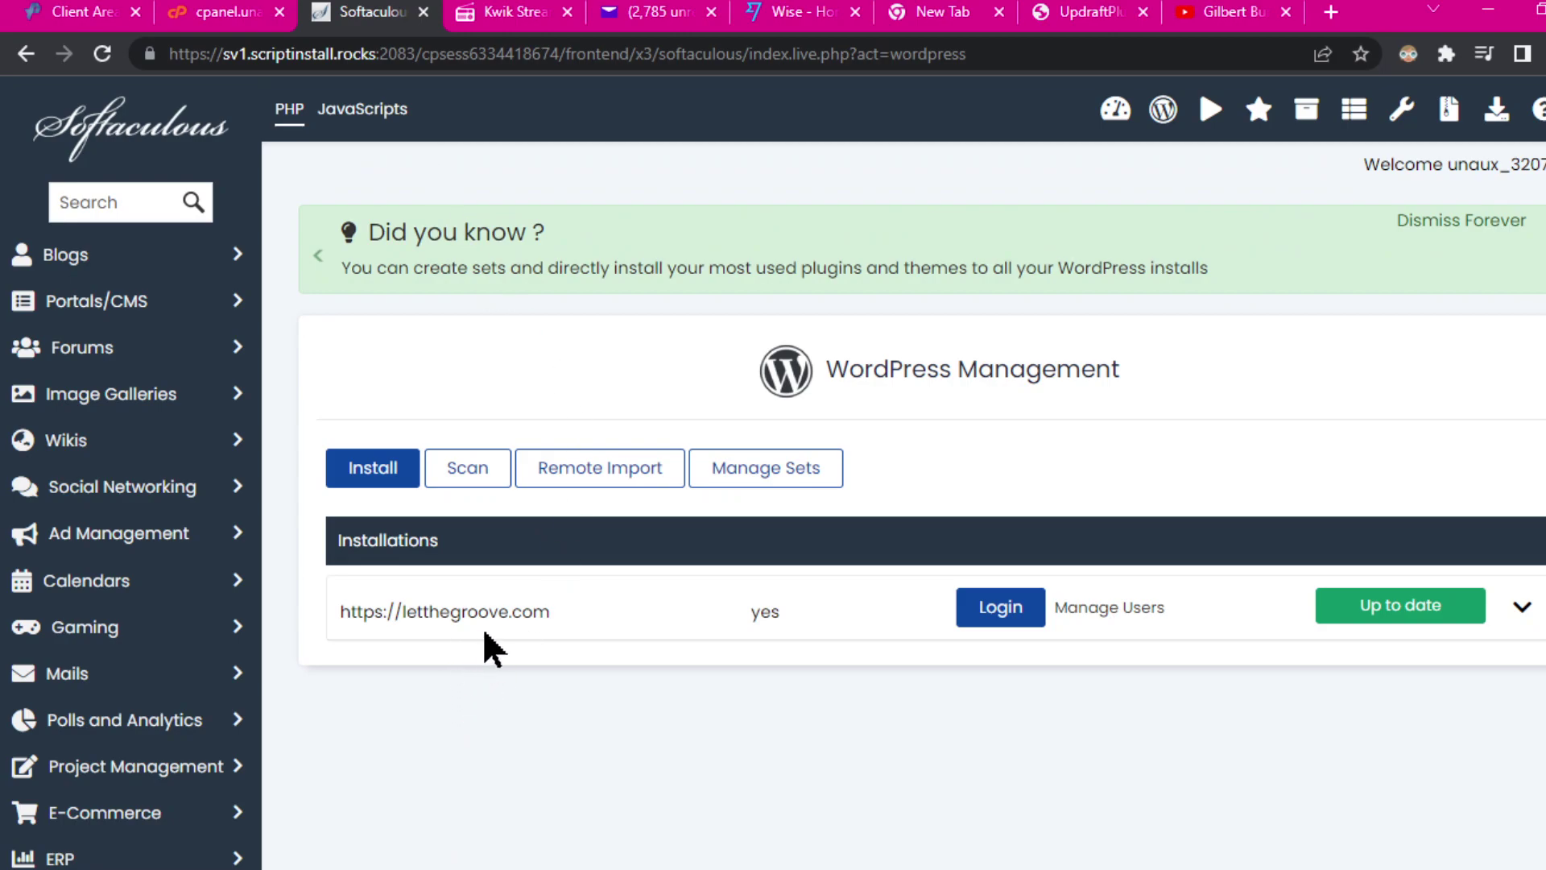
# Step: Log into the letthegroove.com admin, then drop 'wp-admin/' from the address to view the homepage
pyautogui.click(1001, 608)
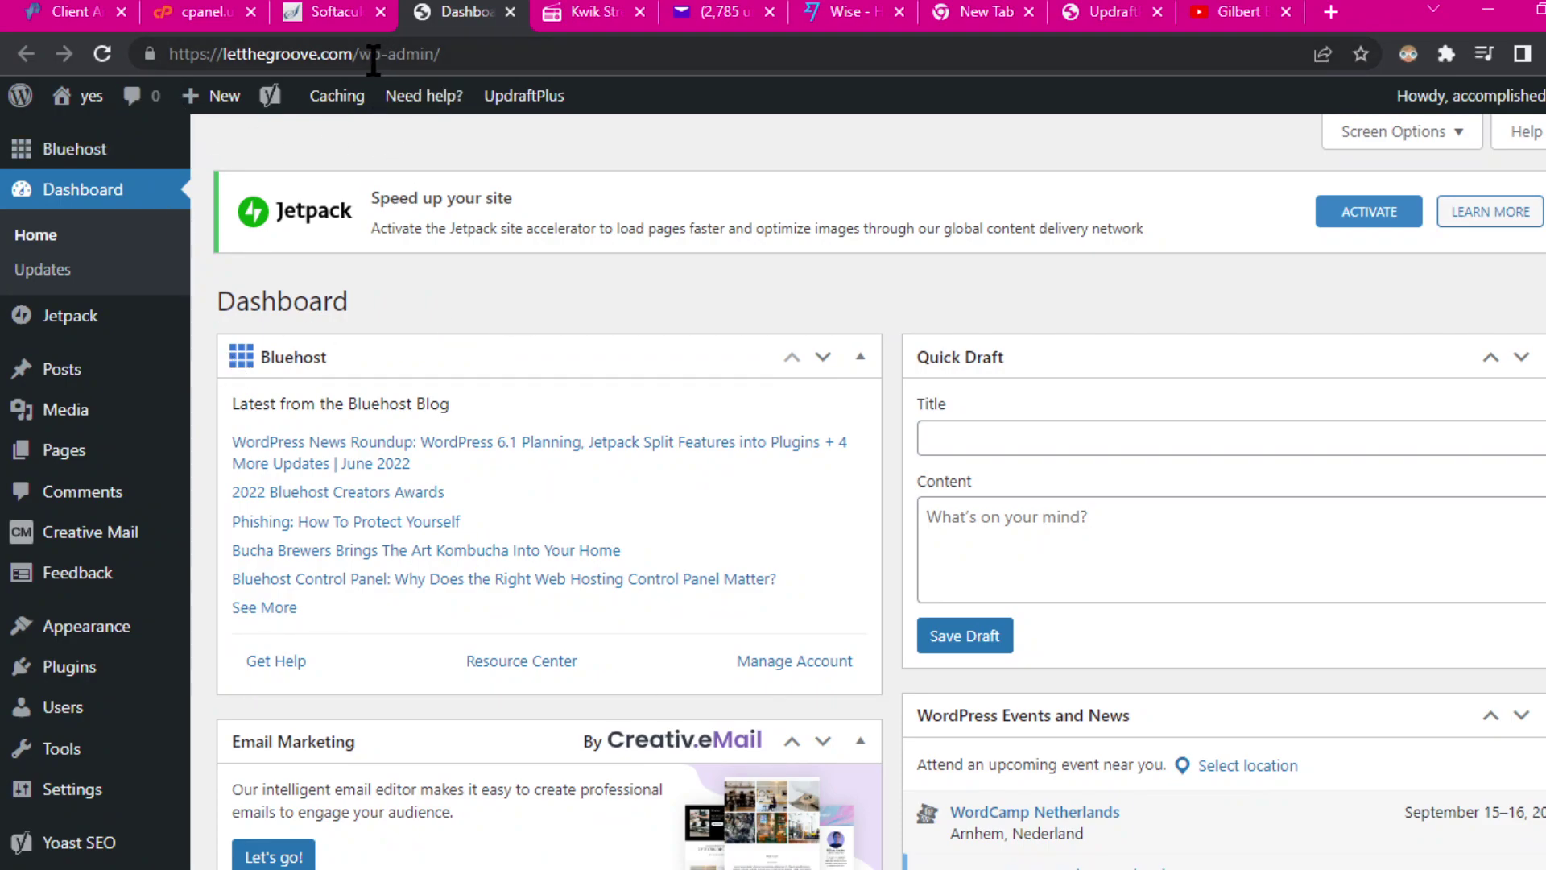
pyautogui.moveTo(369, 54); pyautogui.dragTo(682, 50)
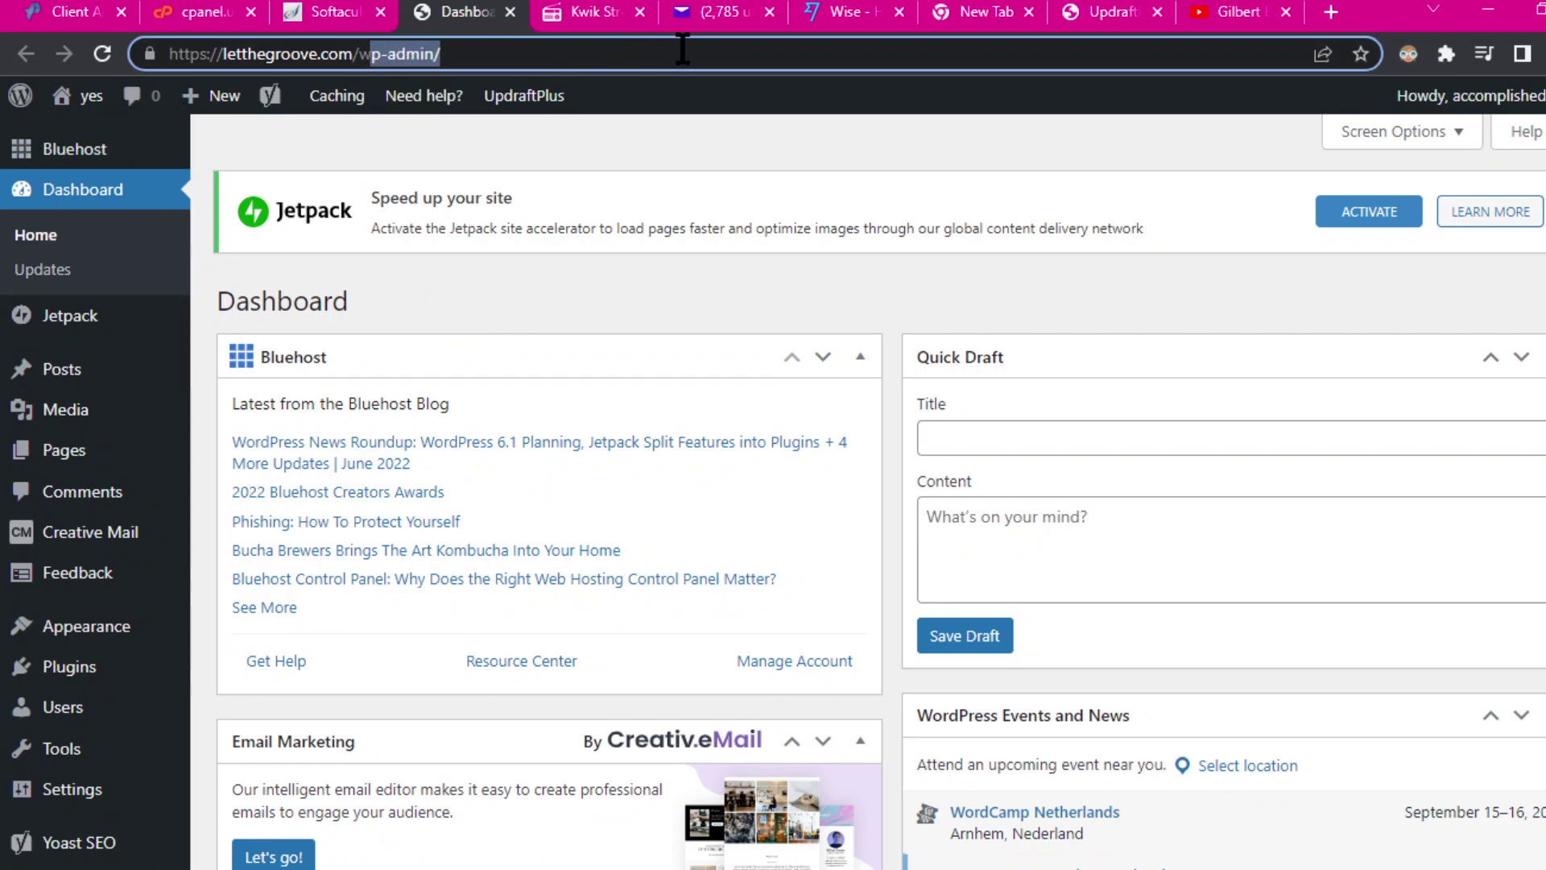
pyautogui.press('BackSpace')
pyautogui.press('BackSpace')
pyautogui.press('Return')
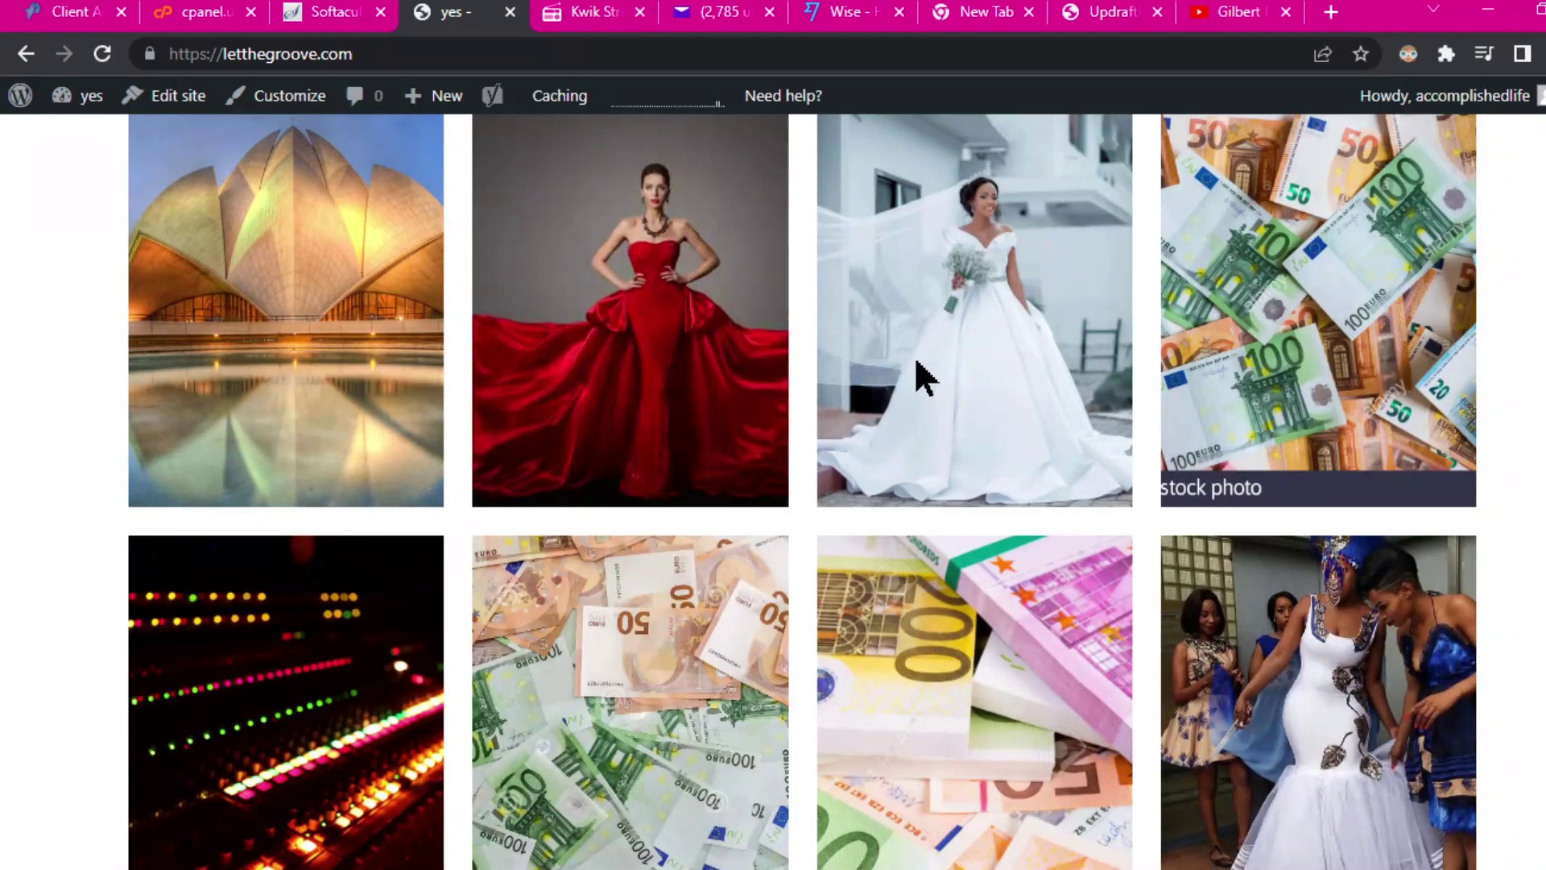
# Step: Close the Kwik Streams and letthegroove.com tabs and open a new blank tab
pyautogui.scroll(-5, 934, 362)
pyautogui.scroll(5, 1019, 362)
pyautogui.scroll(-5, 658, 386)
pyautogui.scroll(5, 657, 387)
pyautogui.click(600, 17)
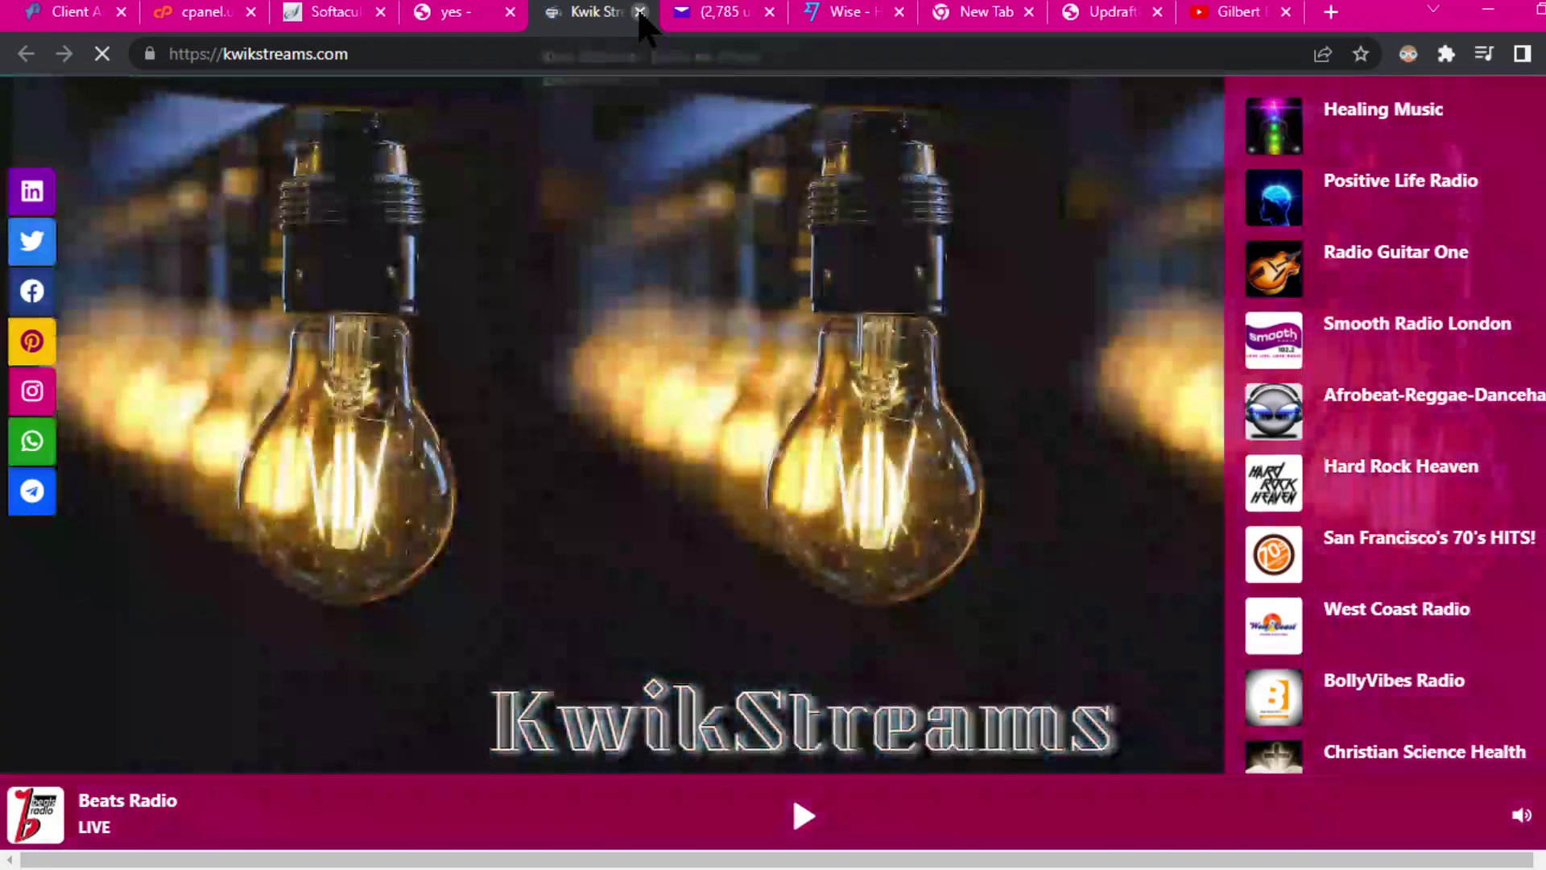
pyautogui.click(640, 11)
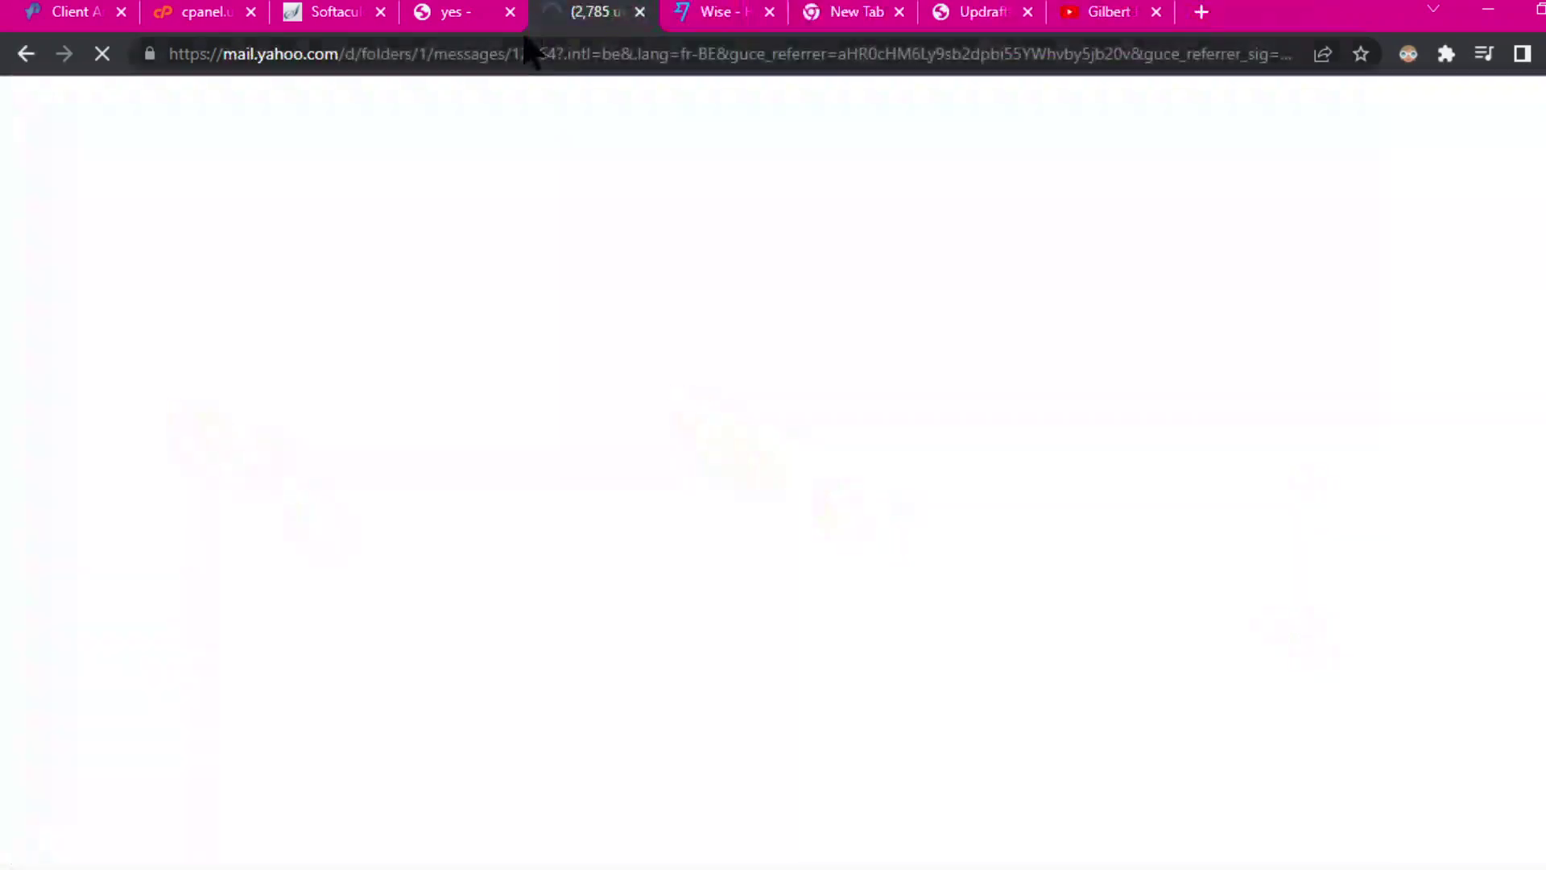
pyautogui.click(475, 18)
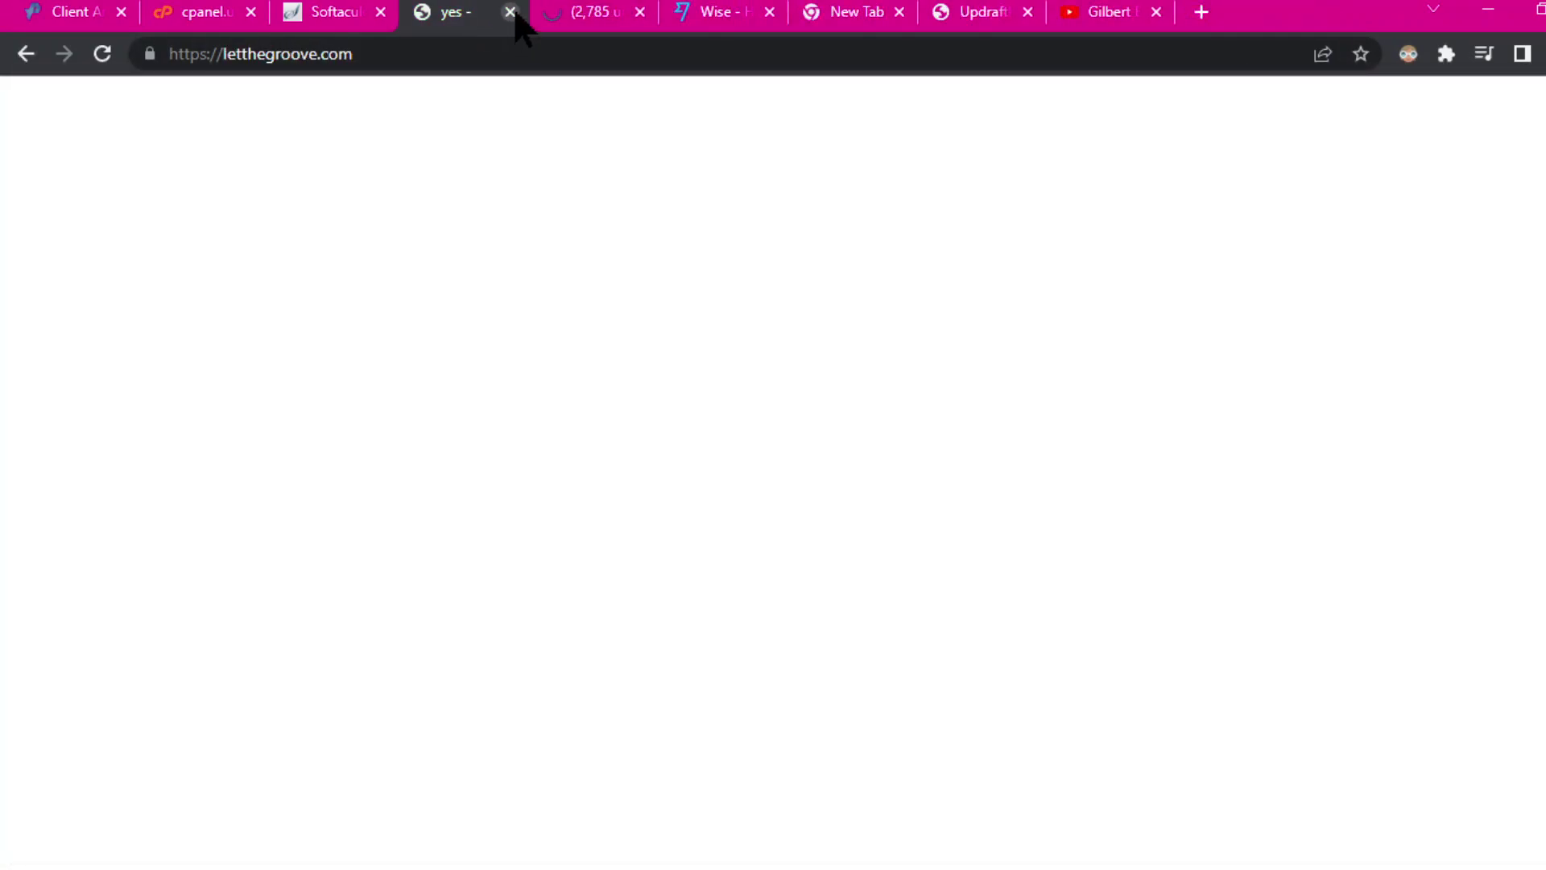
pyautogui.click(511, 11)
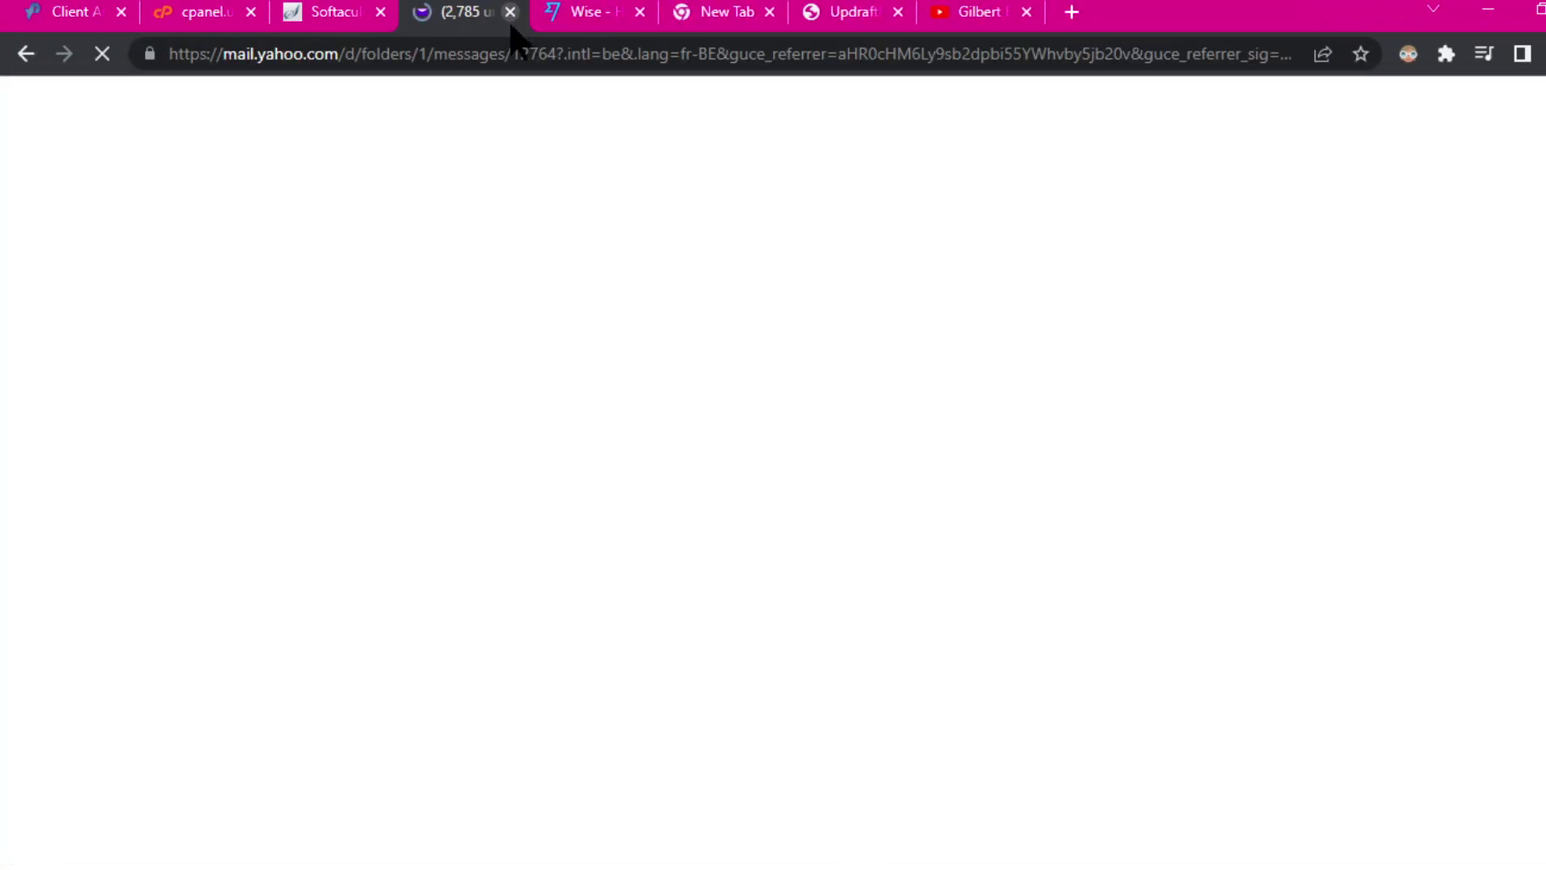
pyautogui.click(1072, 12)
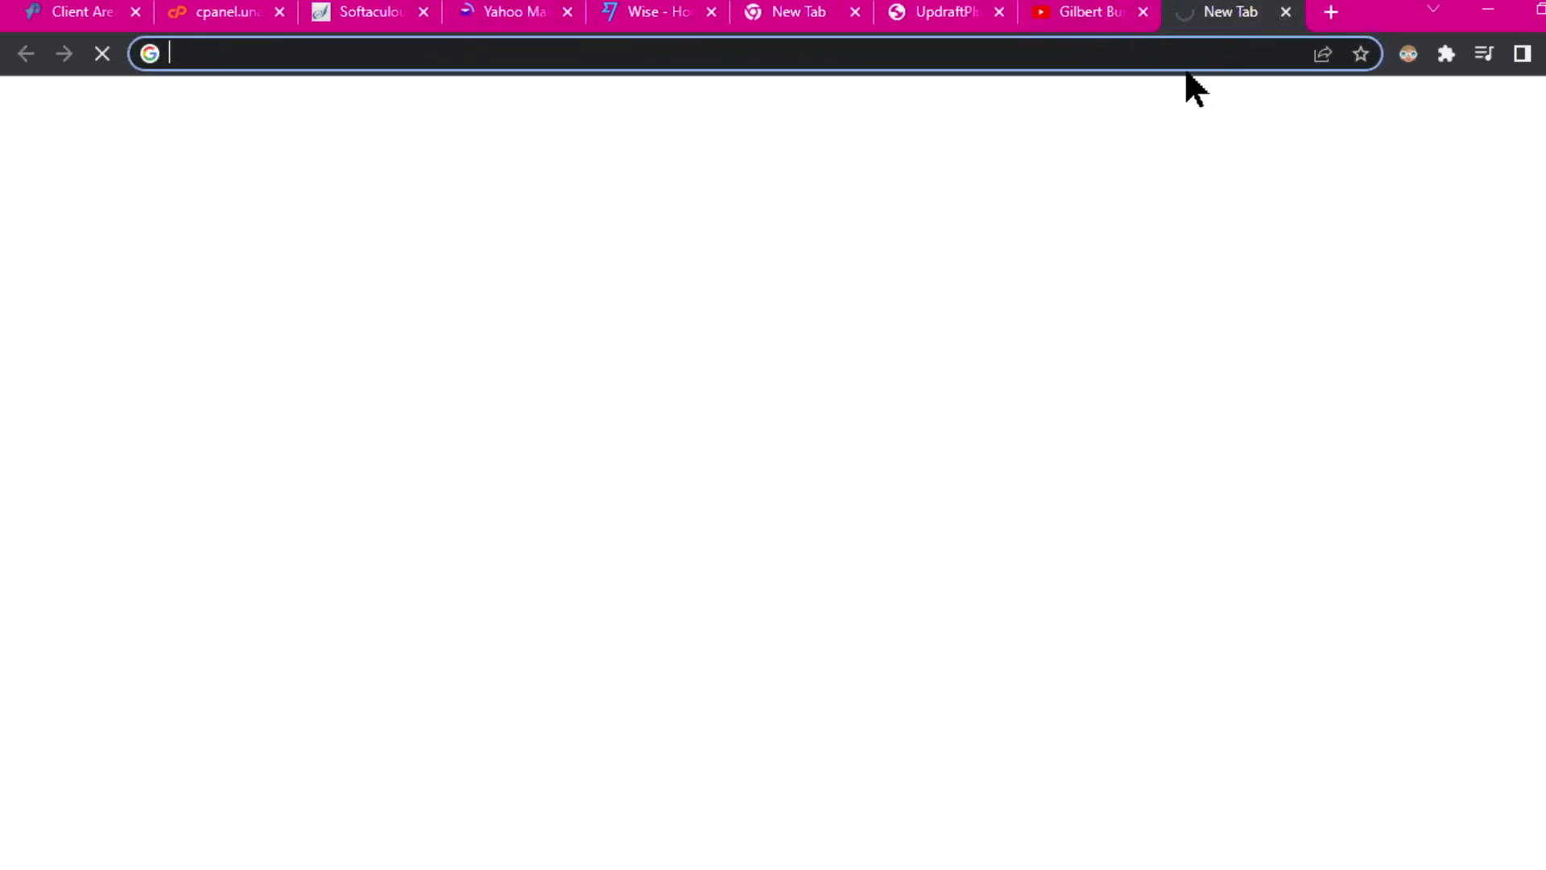
# Step: Enter bluehost.com in the address bar, trimmed from the 'blu' suggestion
pyautogui.click(1110, 54)
pyautogui.write('blu')
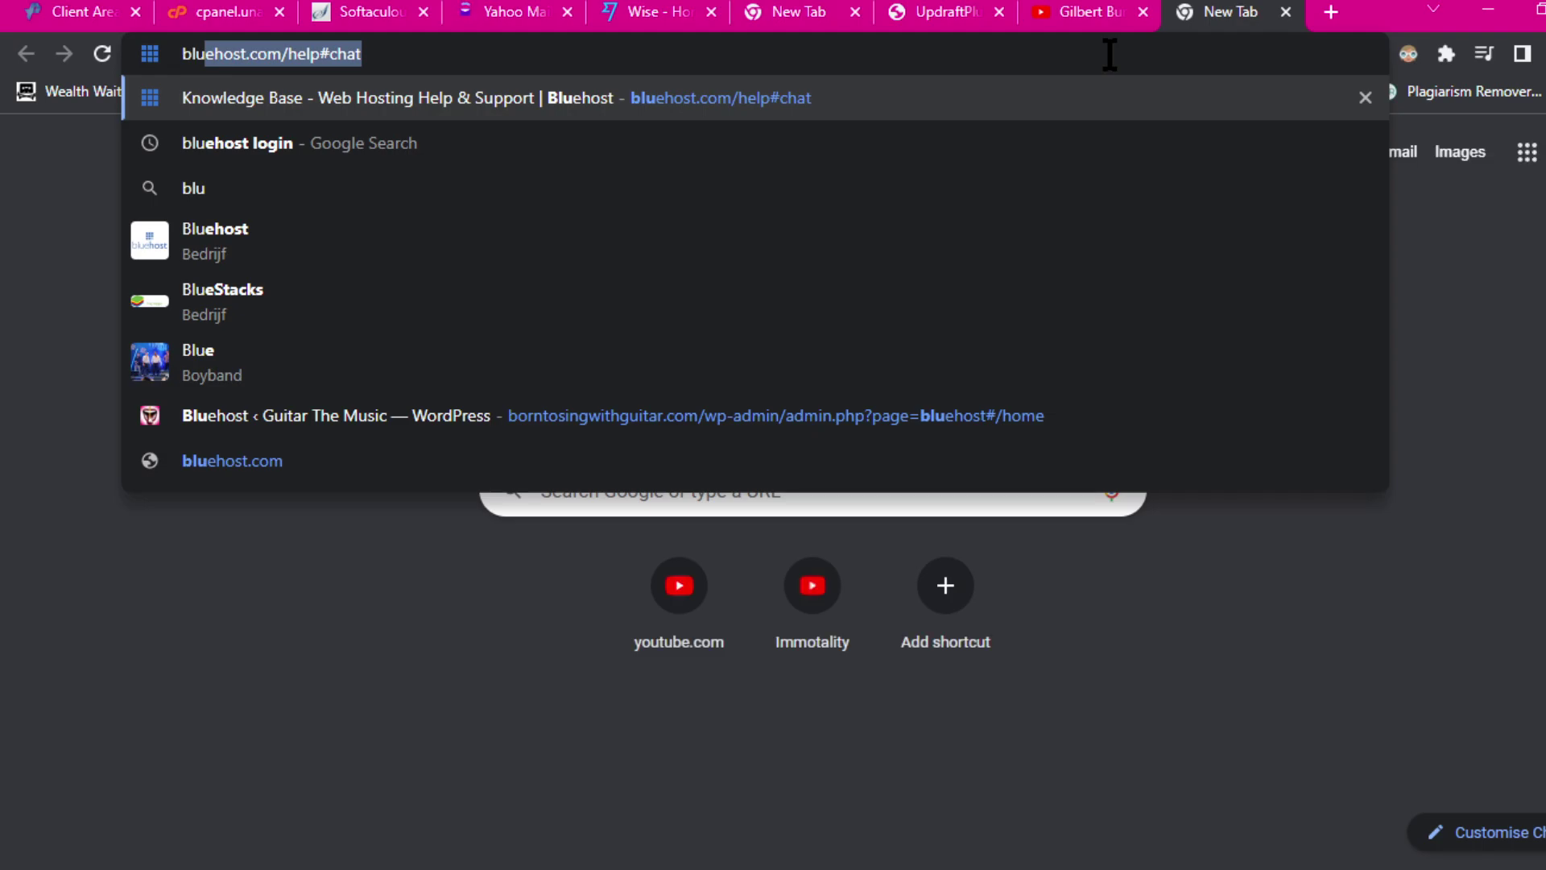
pyautogui.press('Right')
pyautogui.press('BackSpace')
pyautogui.press('BackSpace')
pyautogui.press('BackSpace')
pyautogui.press('BackSpace')
pyautogui.press('BackSpace')
pyautogui.press('BackSpace')
pyautogui.press('BackSpace')
pyautogui.press('BackSpace')
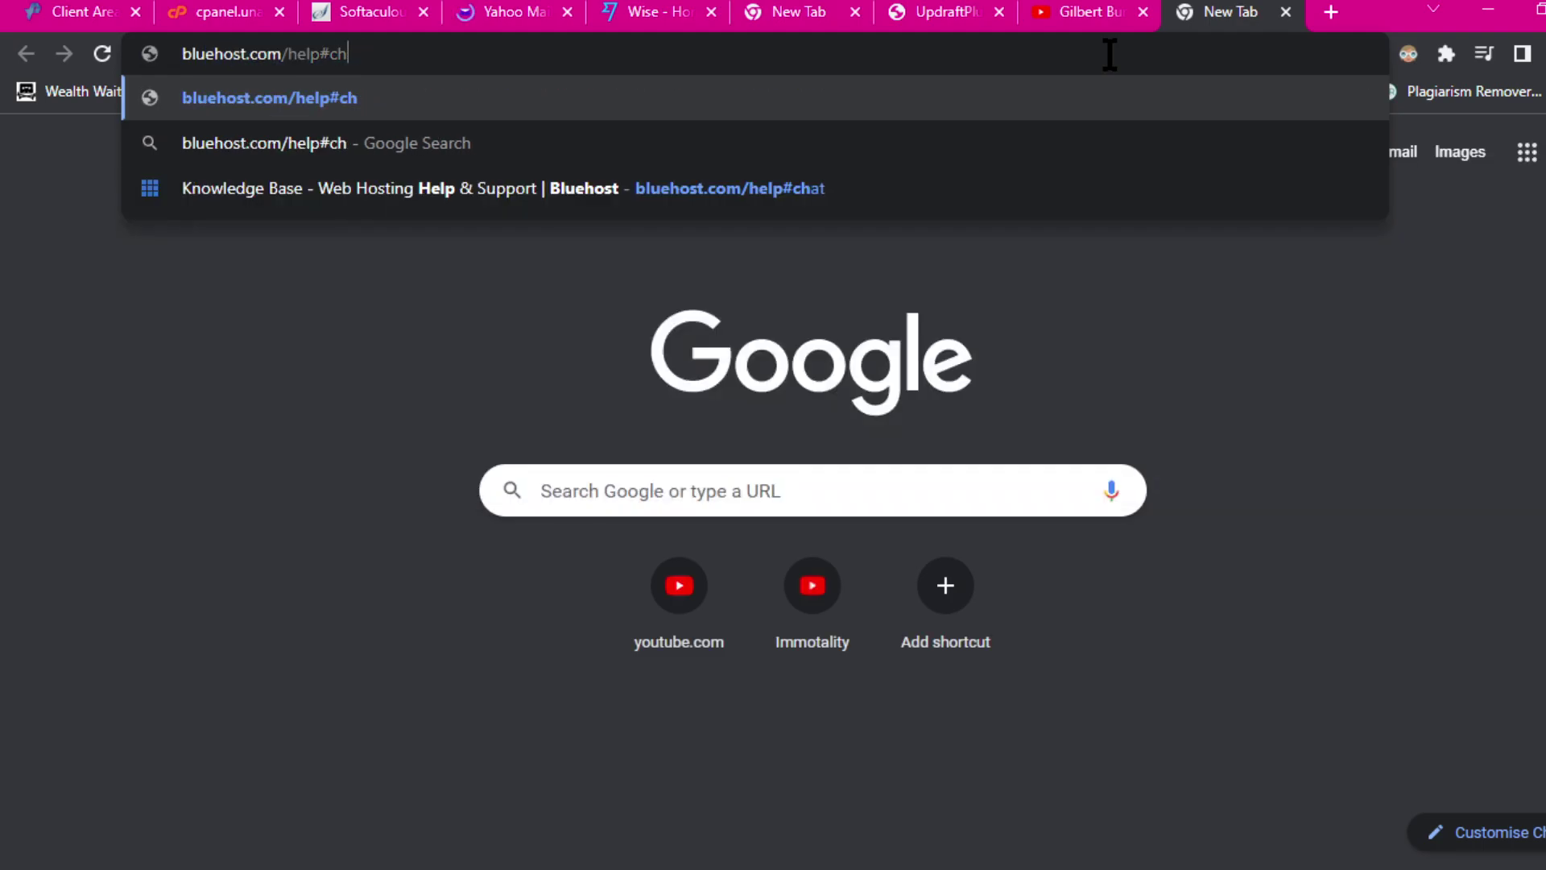
pyautogui.press('BackSpace')
pyautogui.press('BackSpace')
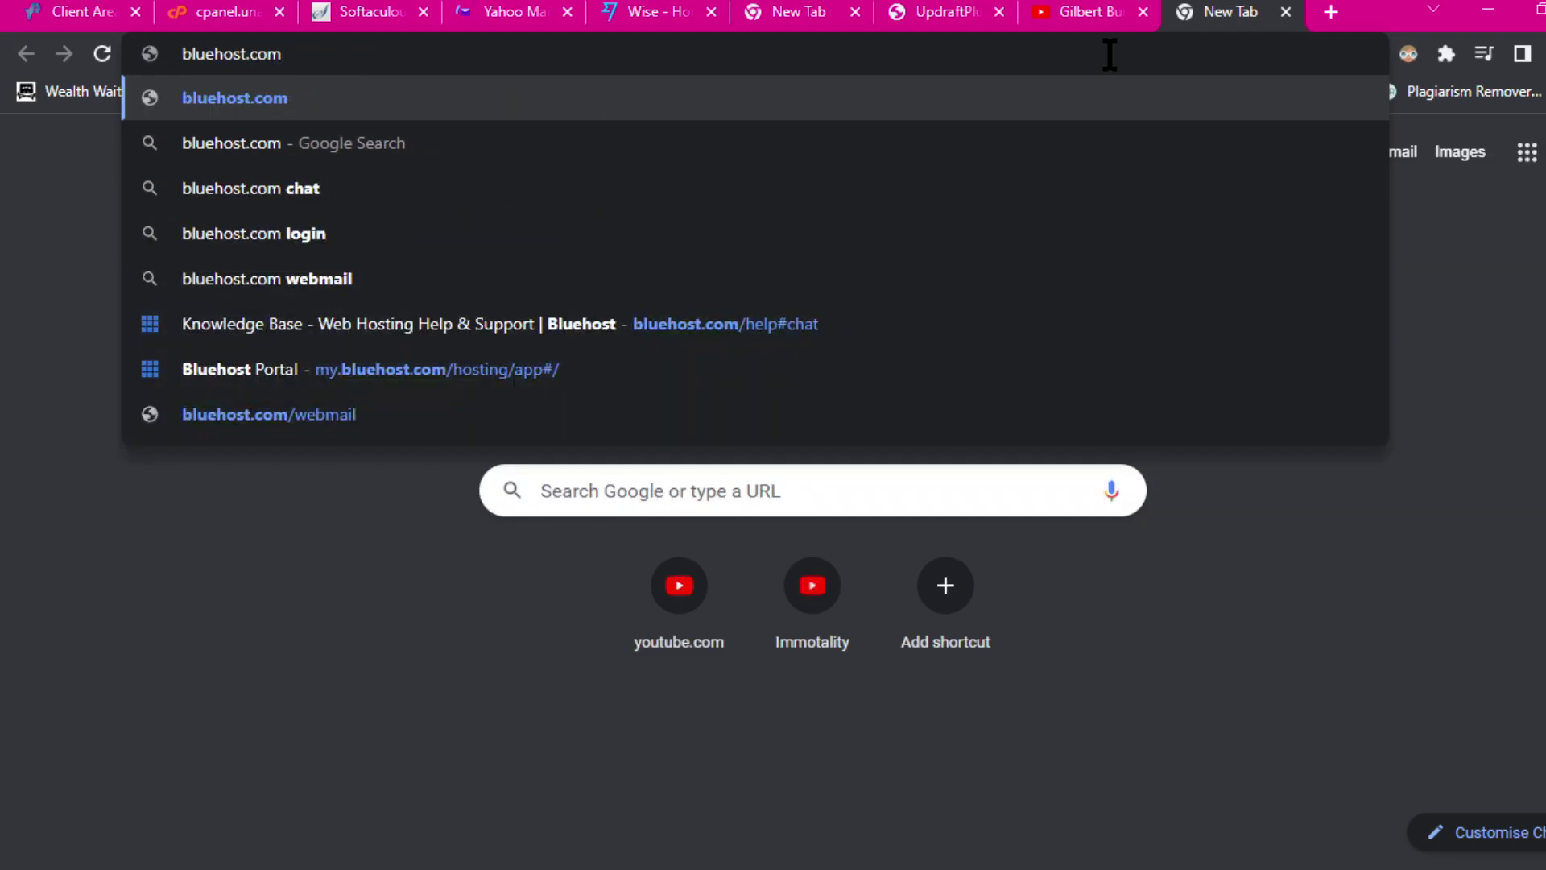
pyautogui.press('Return')
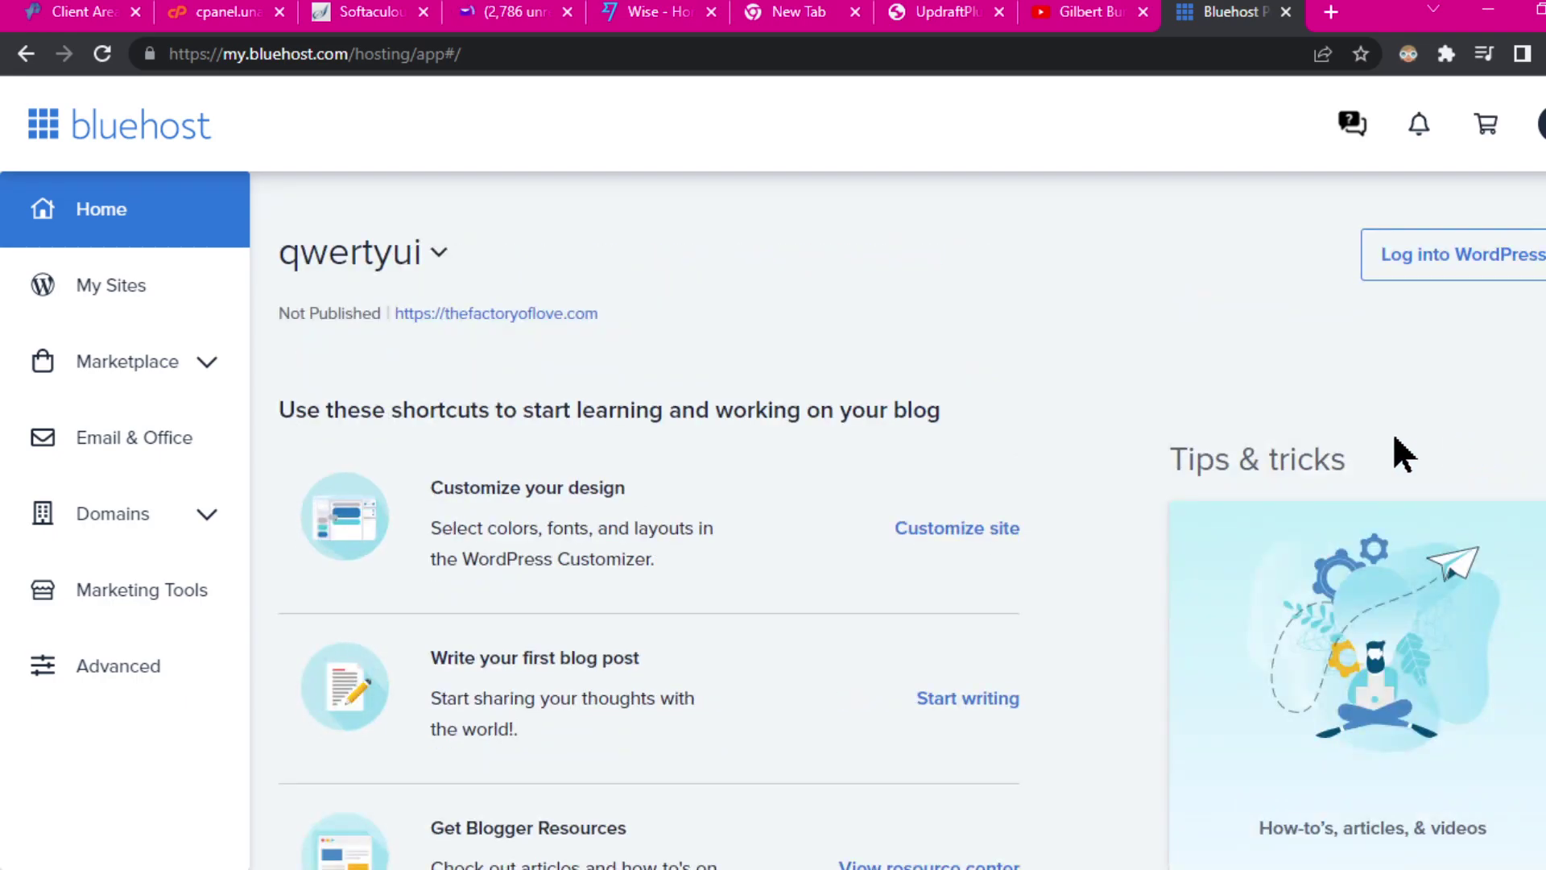
# Step: Go to My Sites and choose Manage site on the Kwik Streams card
pyautogui.click(116, 295)
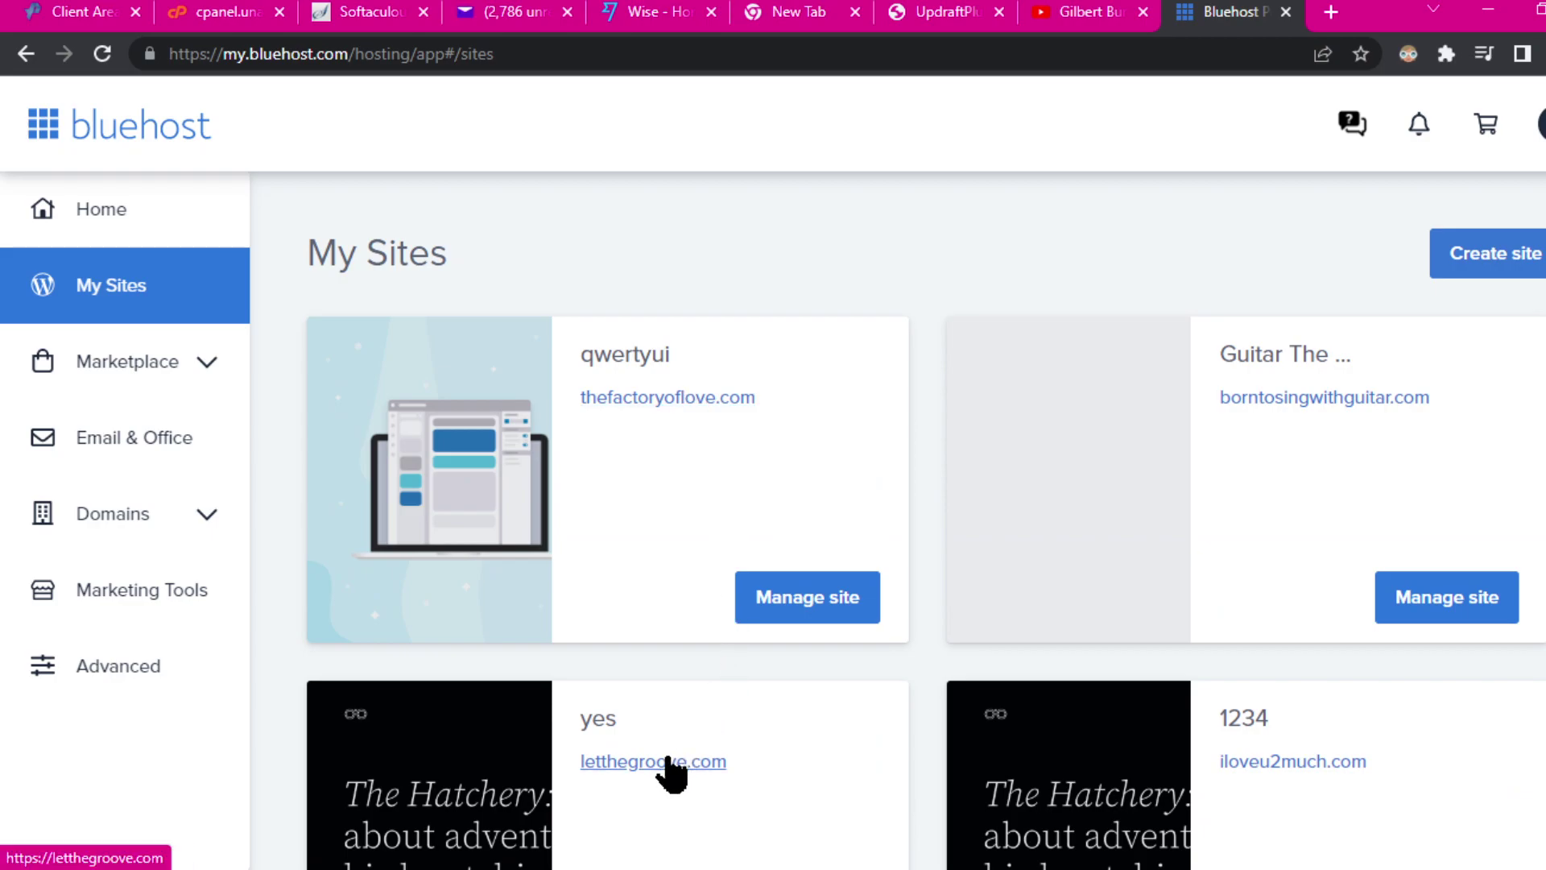
pyautogui.scroll(-3, 854, 729)
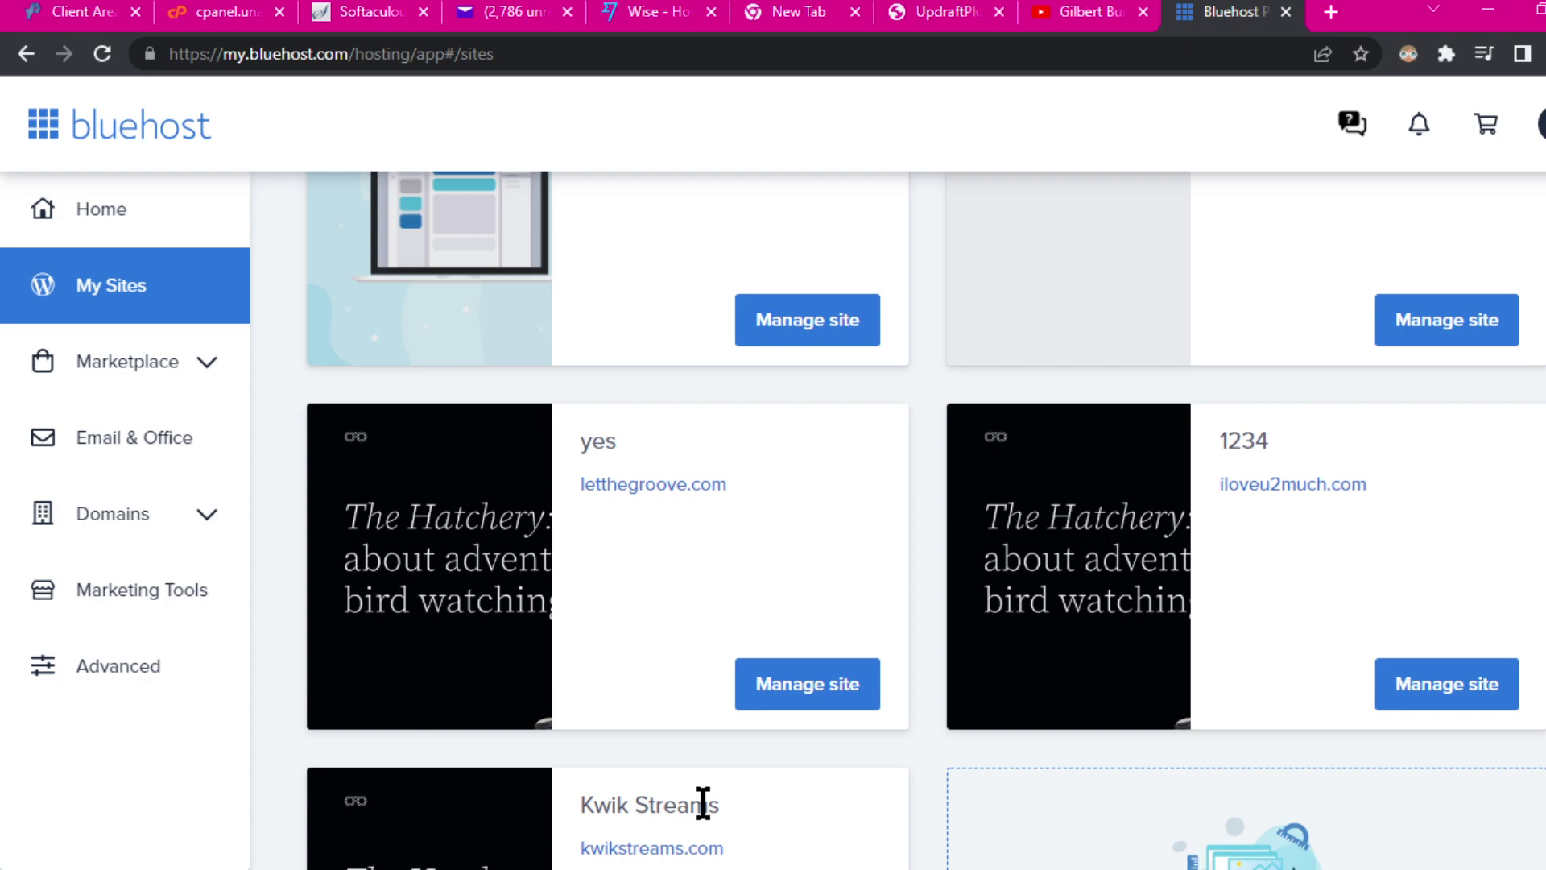
pyautogui.scroll(-3, 700, 841)
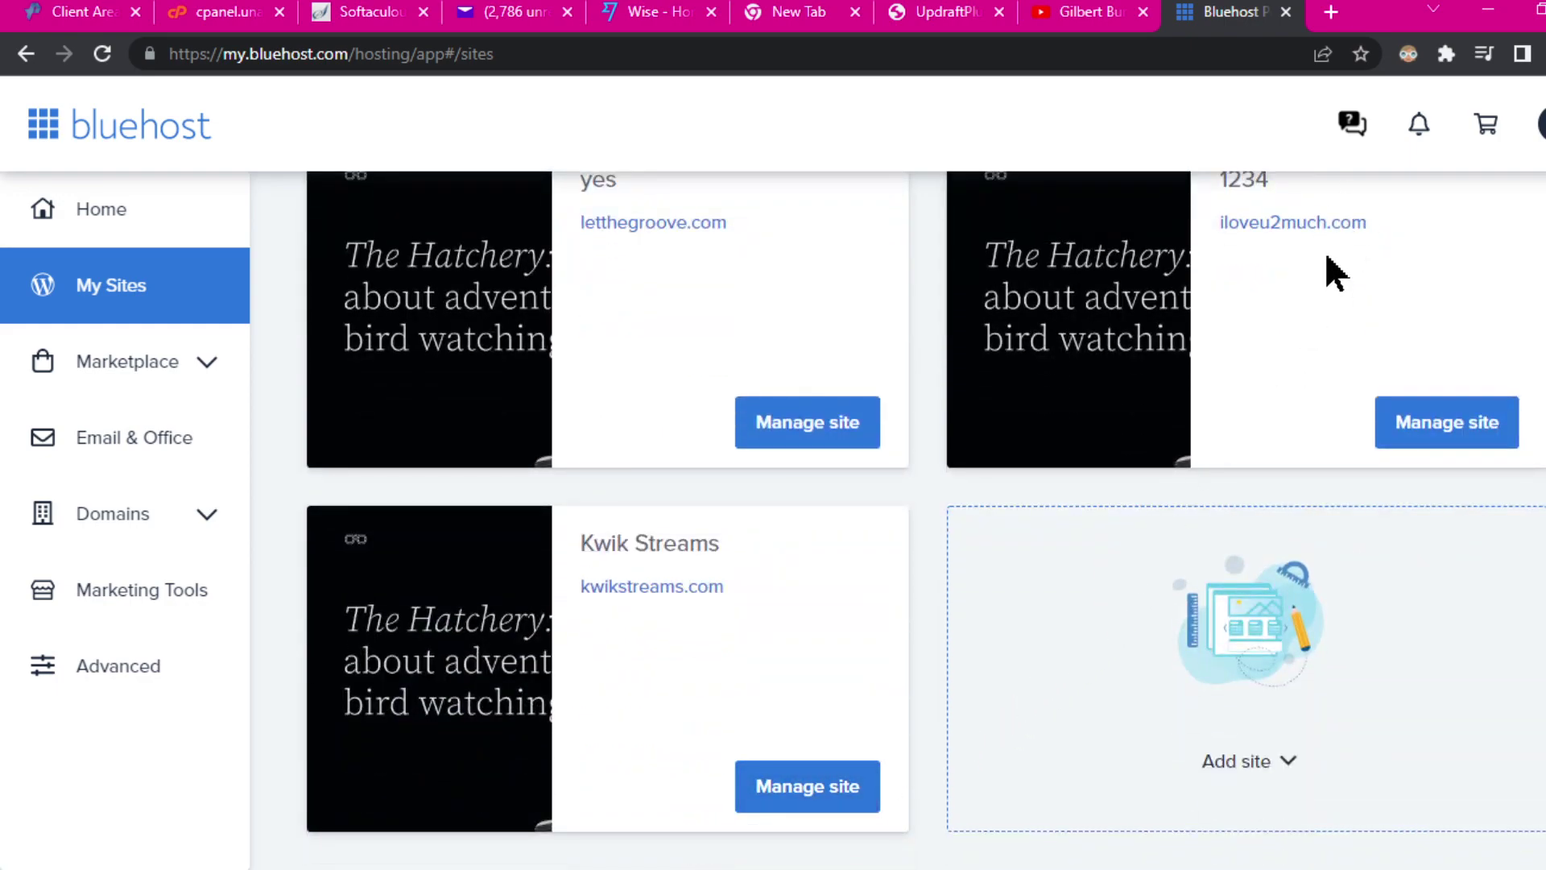
pyautogui.scroll(4, 1450, 318)
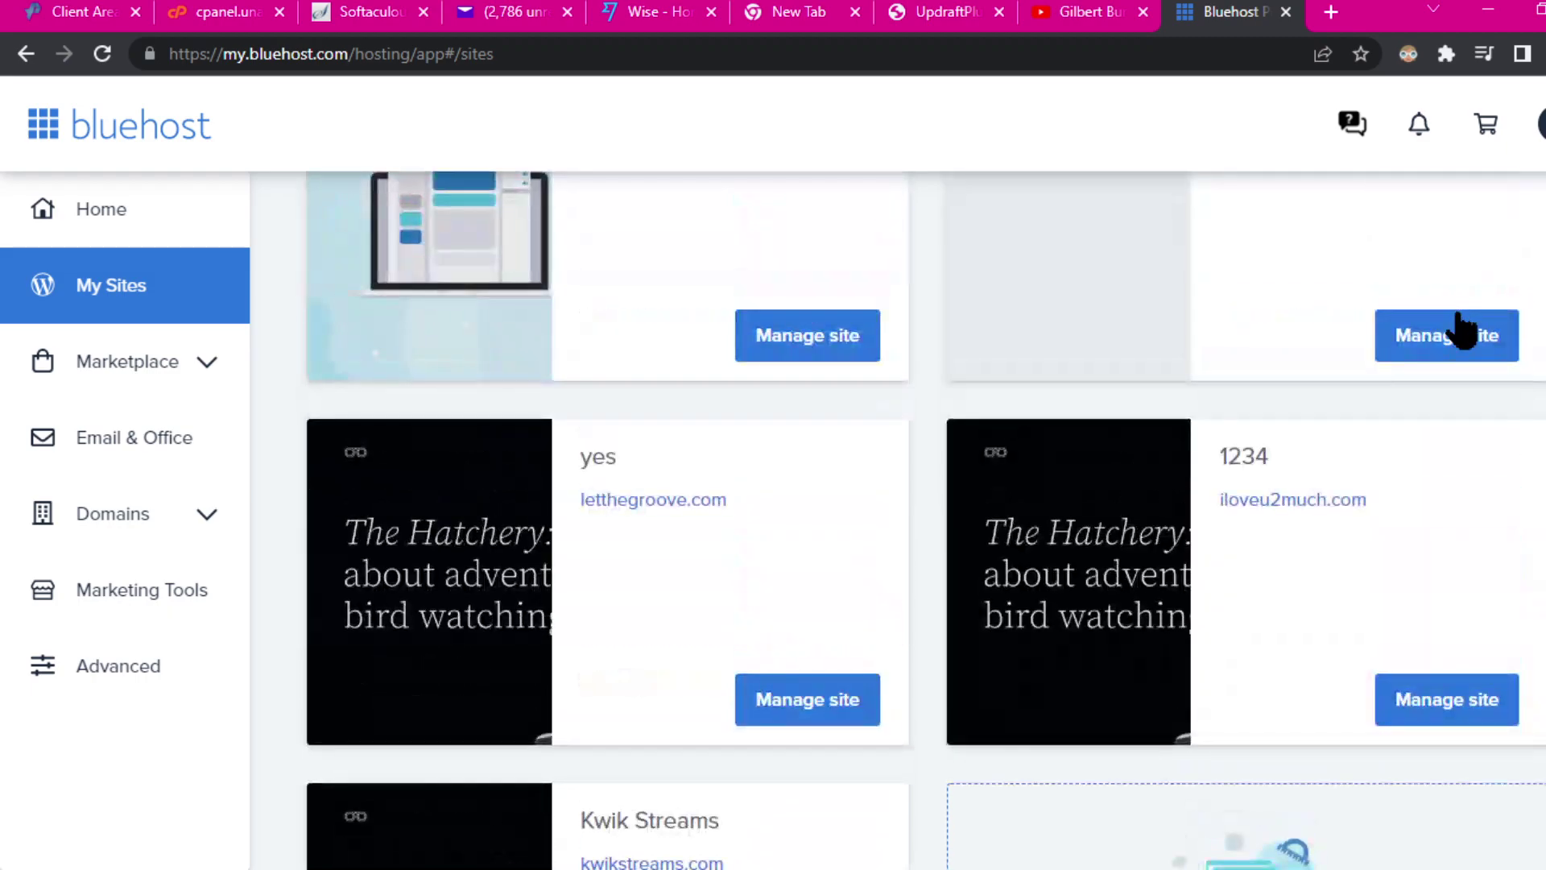
pyautogui.scroll(3, 1486, 363)
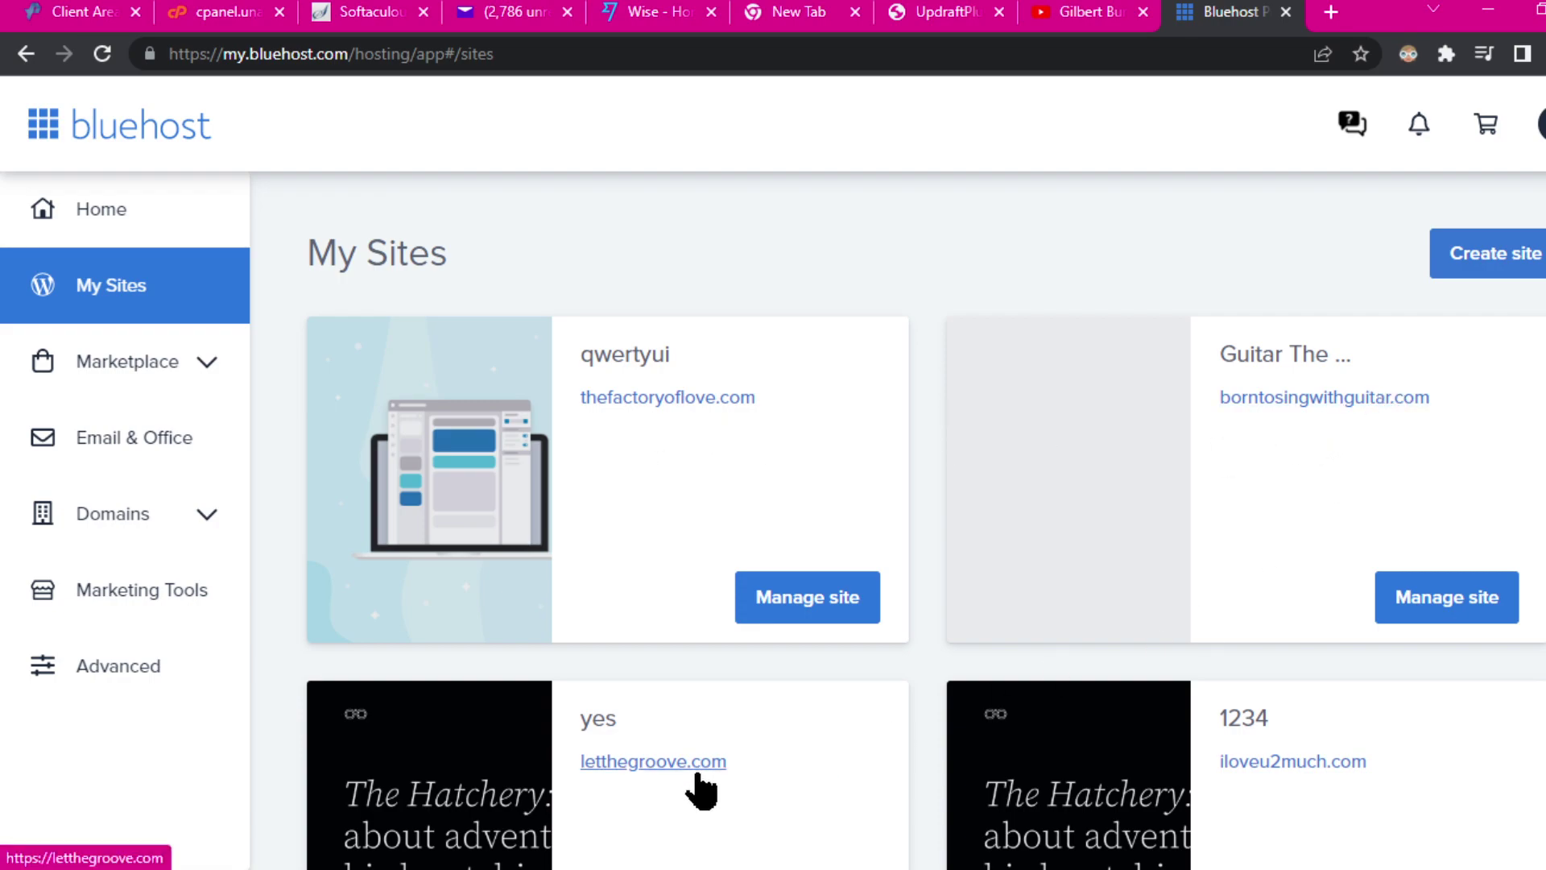
pyautogui.scroll(-5, 1325, 778)
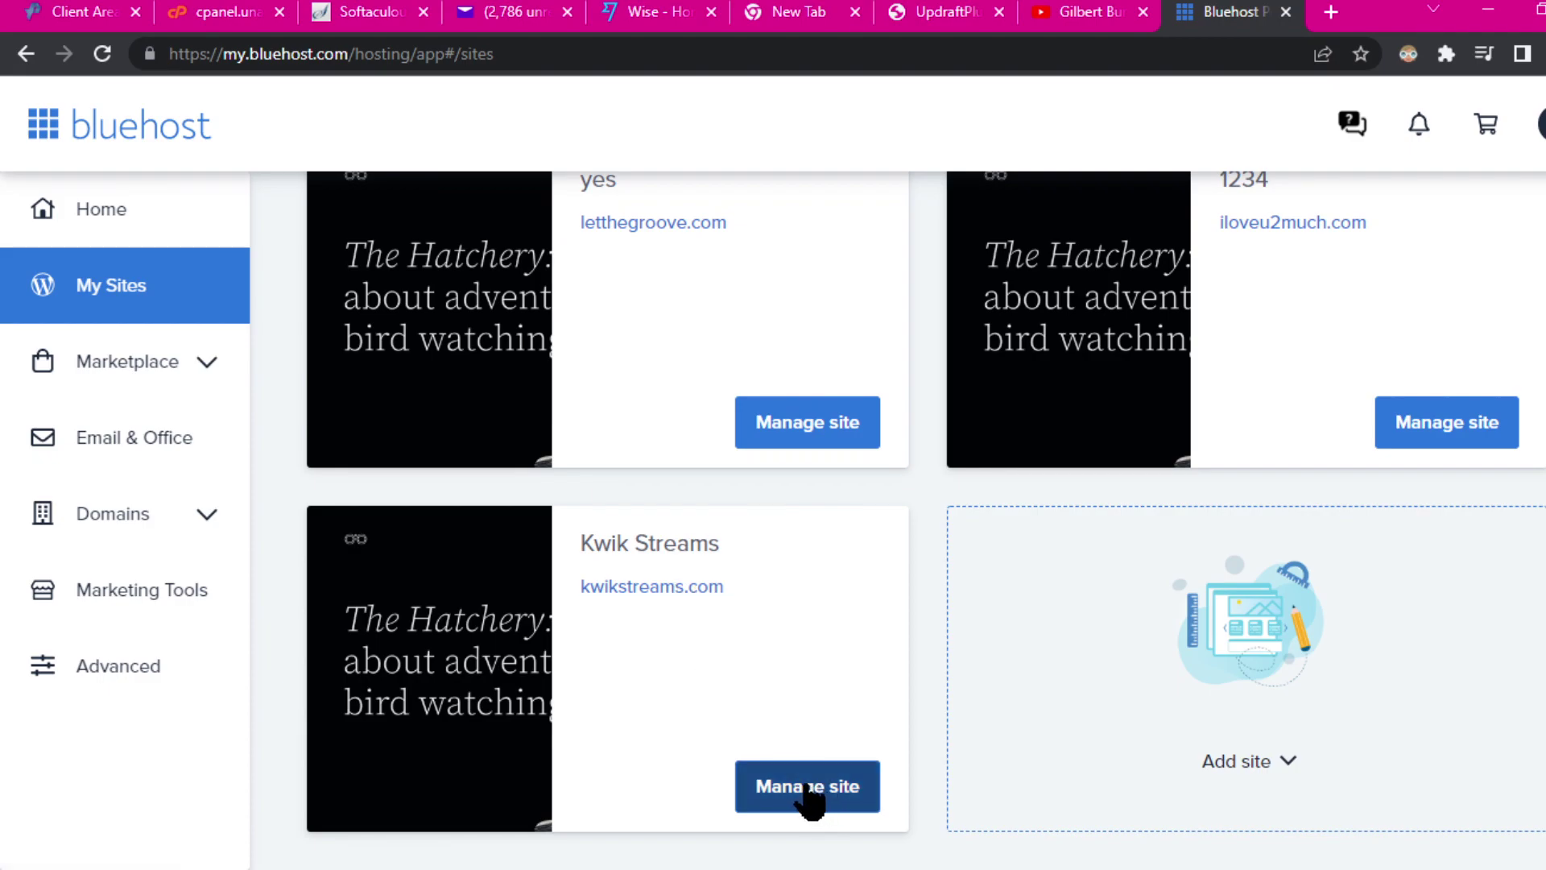
pyautogui.click(807, 789)
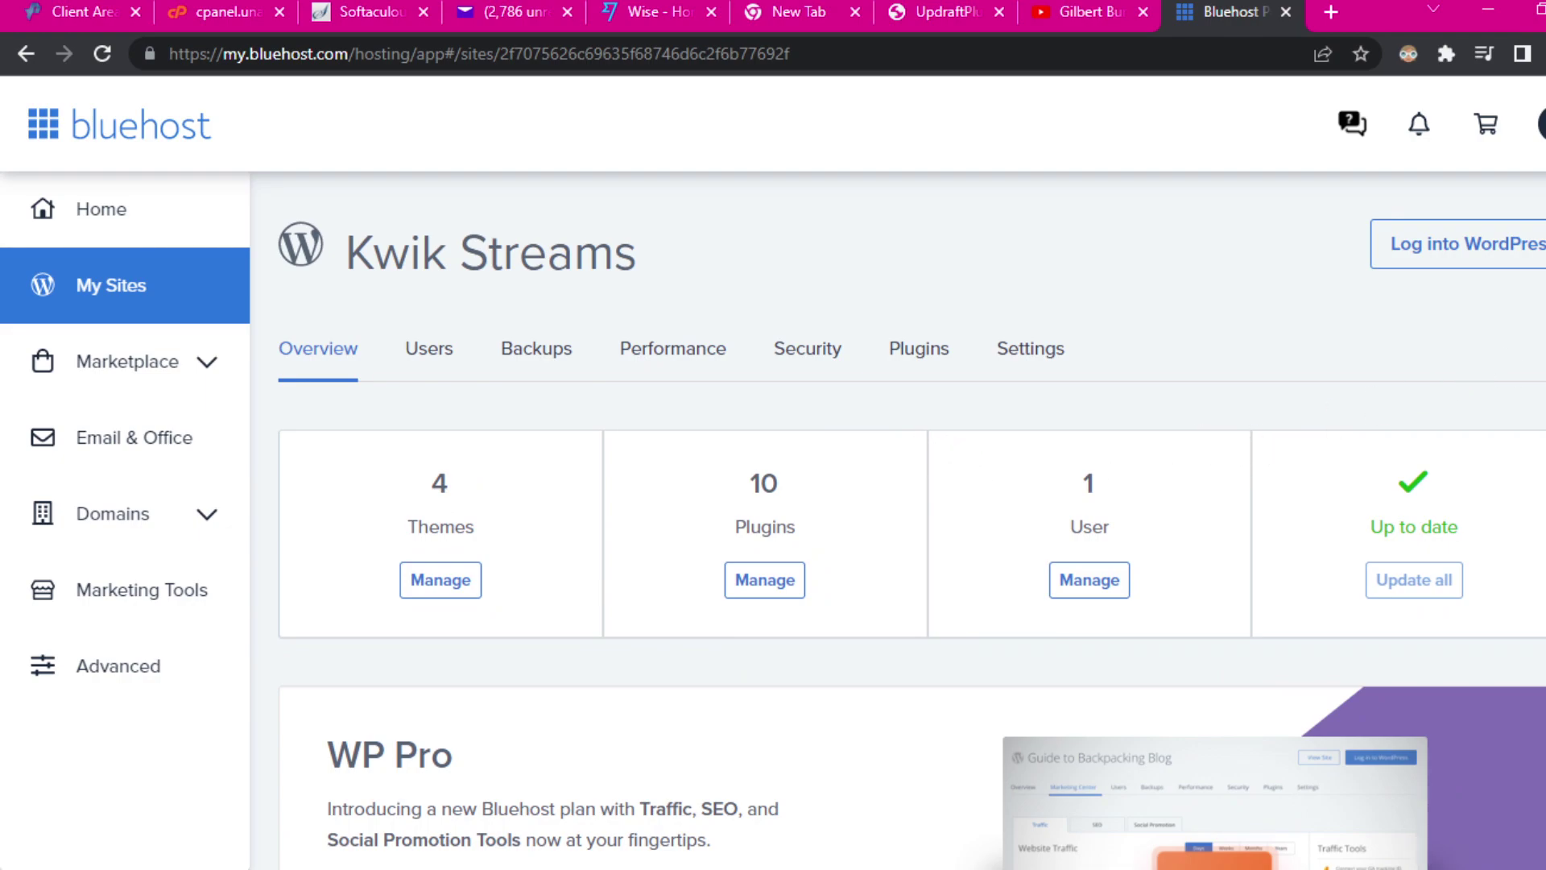
# Step: Log into the Kwik Streams WordPress admin from Bluehost
pyautogui.click(1430, 247)
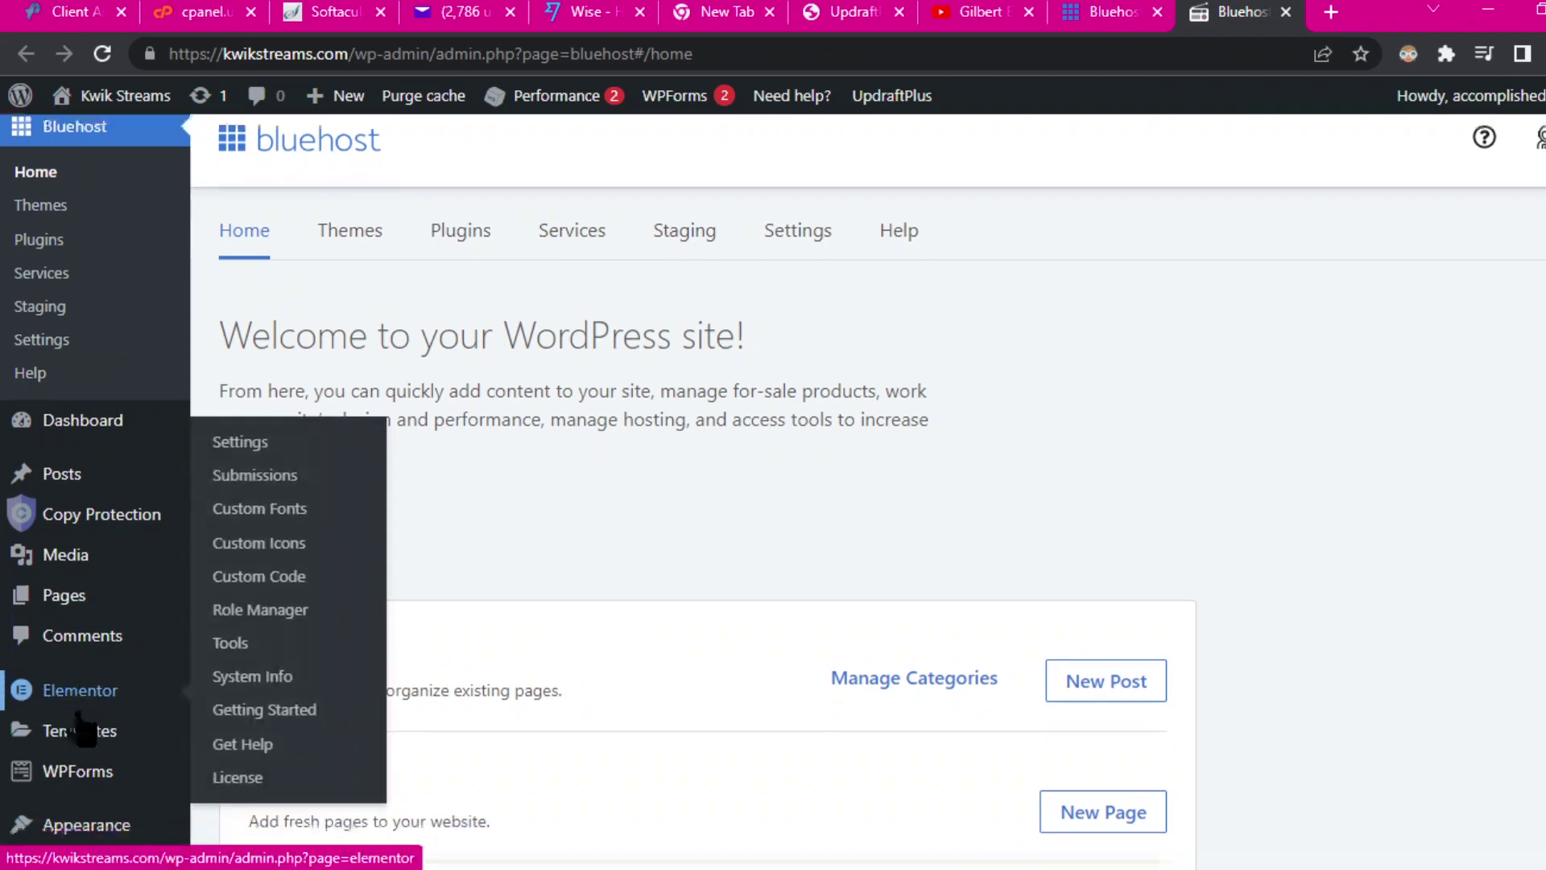
pyautogui.scroll(-6, 137, 441)
pyautogui.moveTo(141, 439)
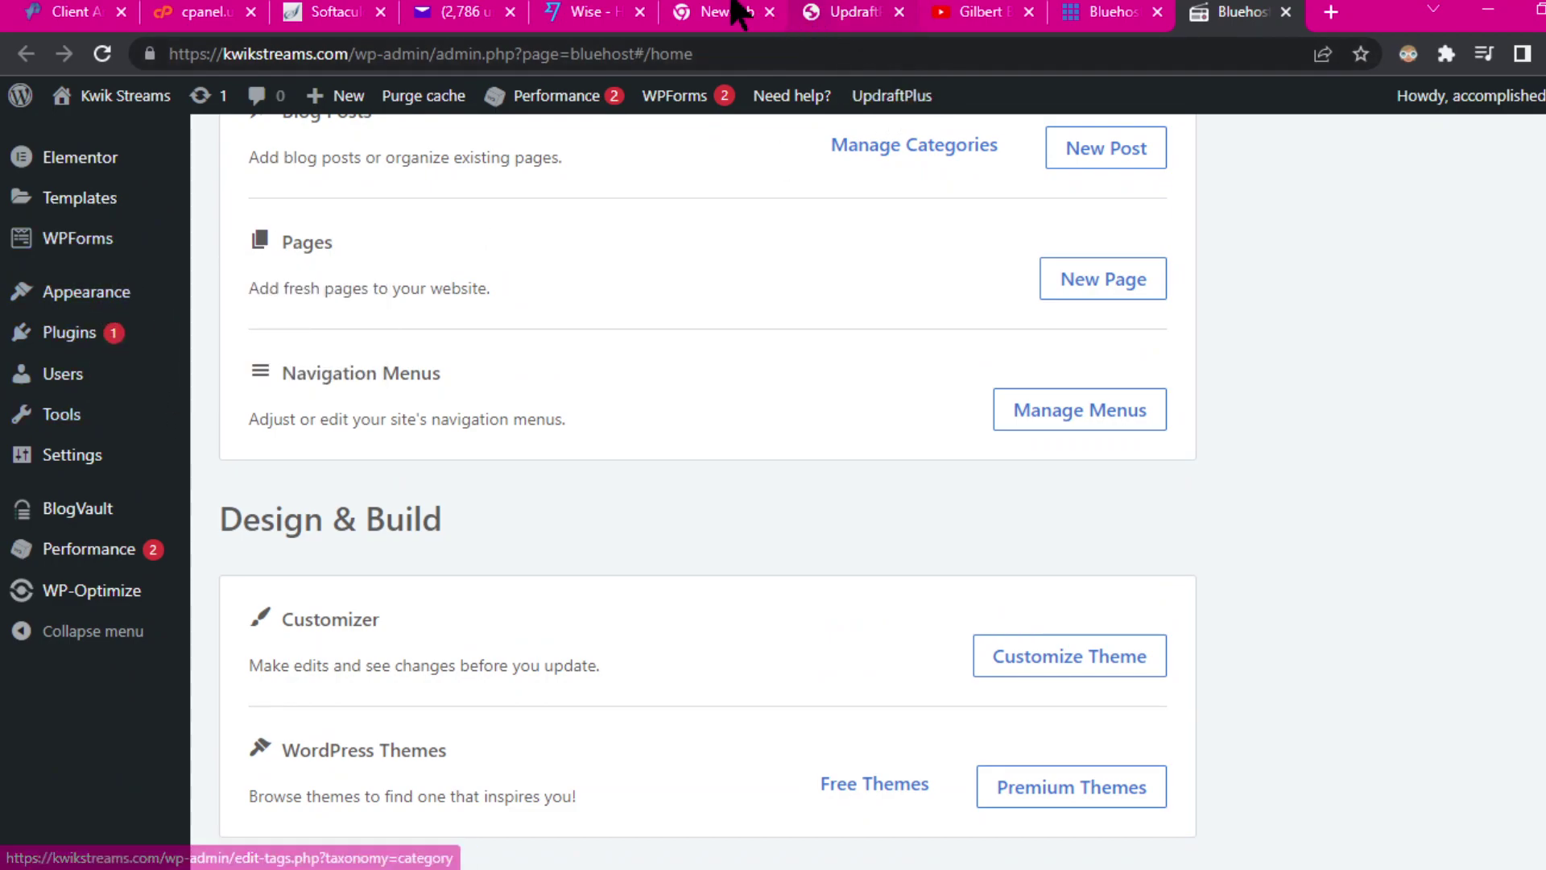
pyautogui.click(425, 0)
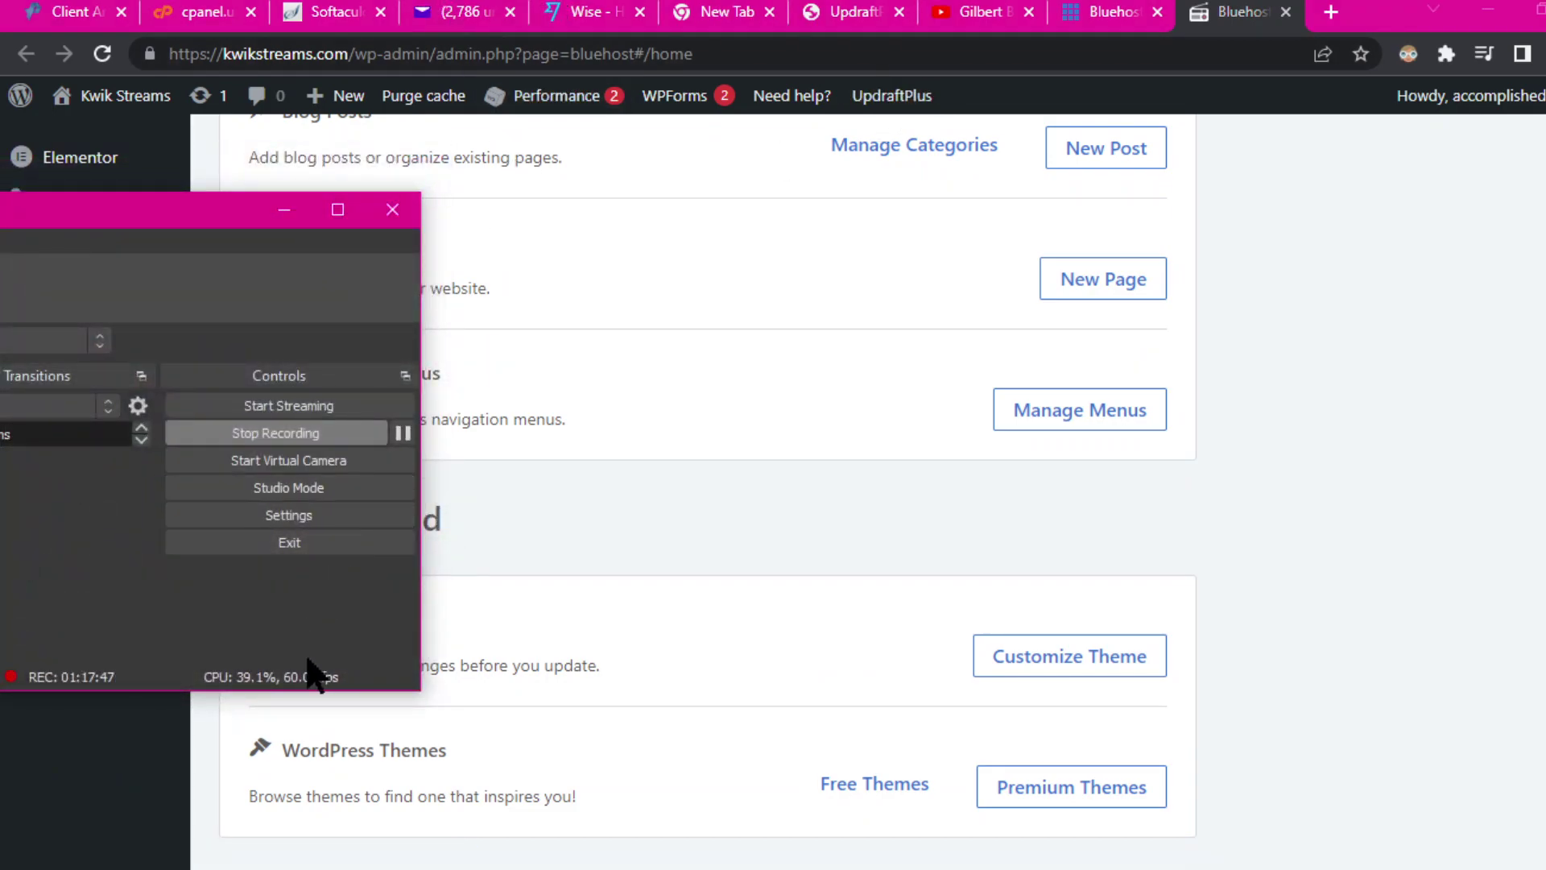
pyautogui.click(285, 210)
# Step: Open Installed Plugins and go to the UpdraftPlus - Backup/Restore Settings
pyautogui.moveTo(78, 339)
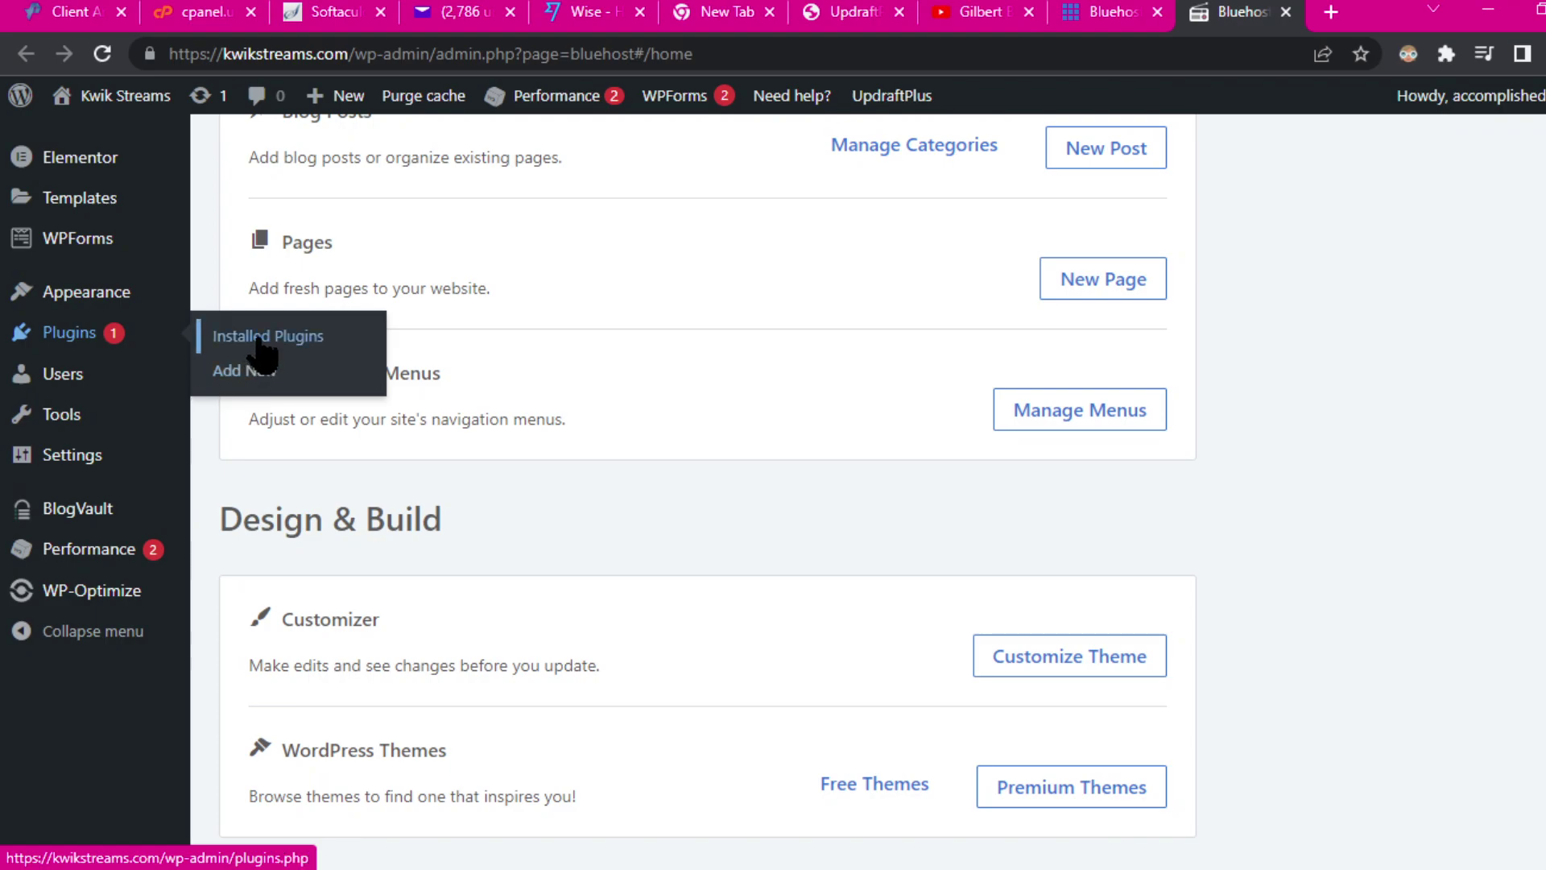
pyautogui.click(259, 341)
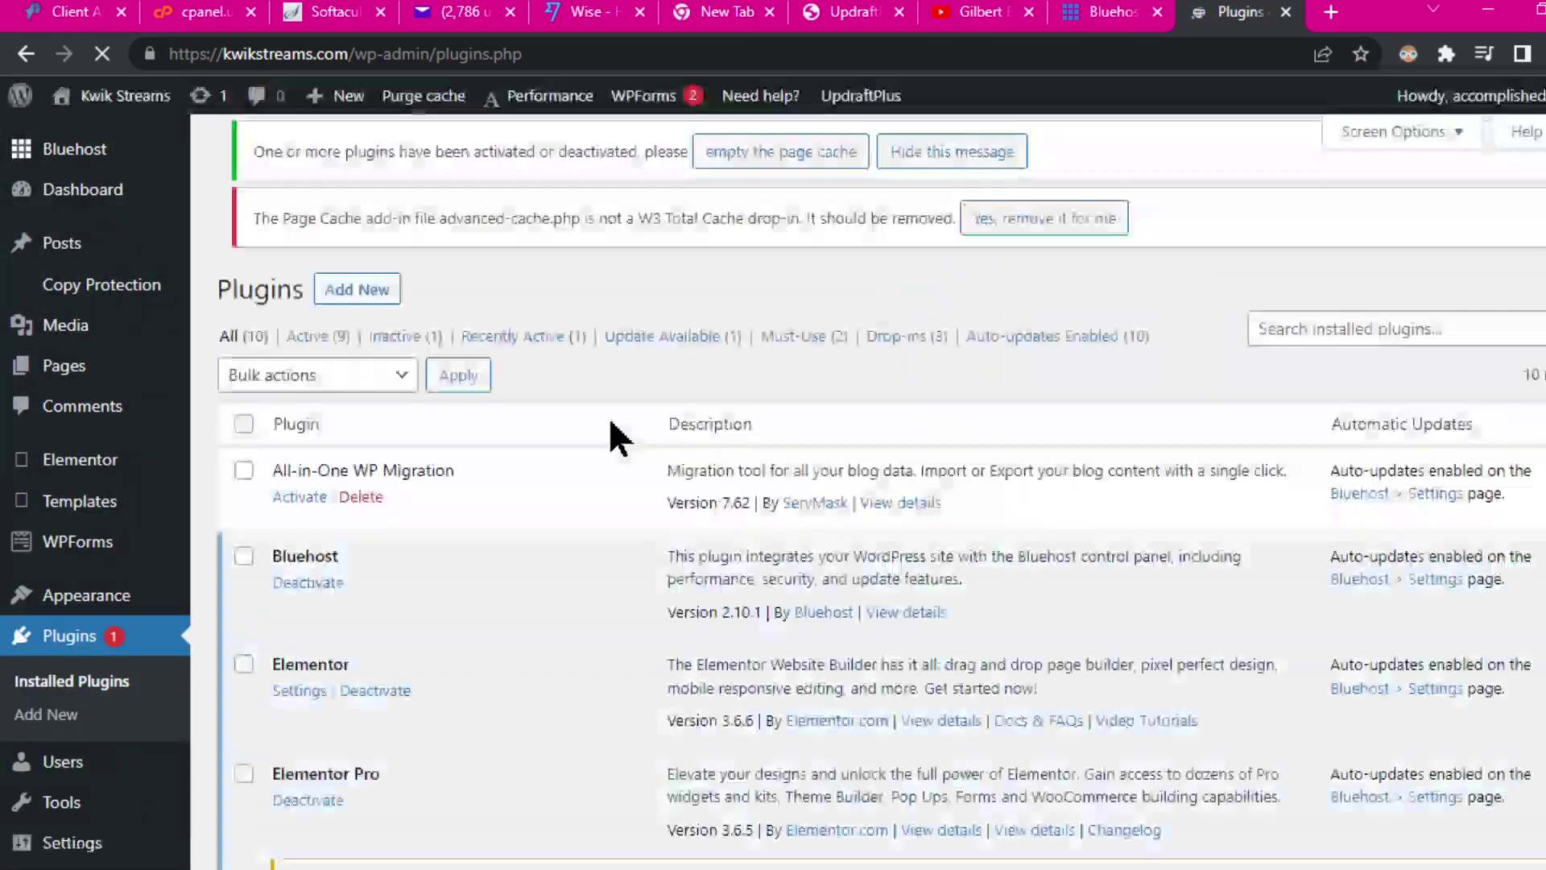
pyautogui.scroll(-10, 690, 510)
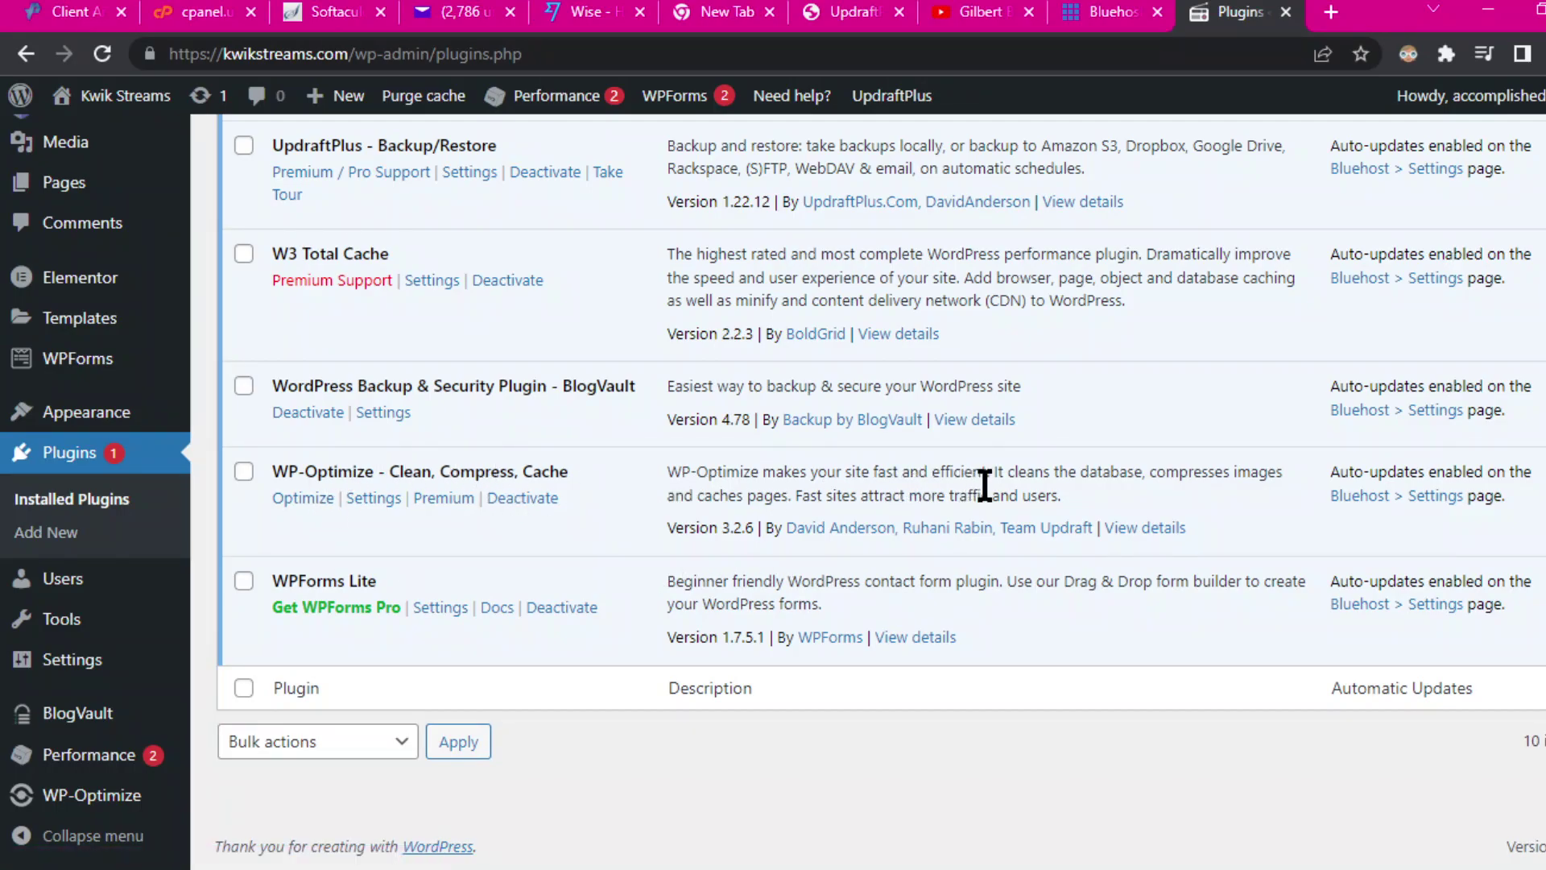
pyautogui.scroll(3, 992, 493)
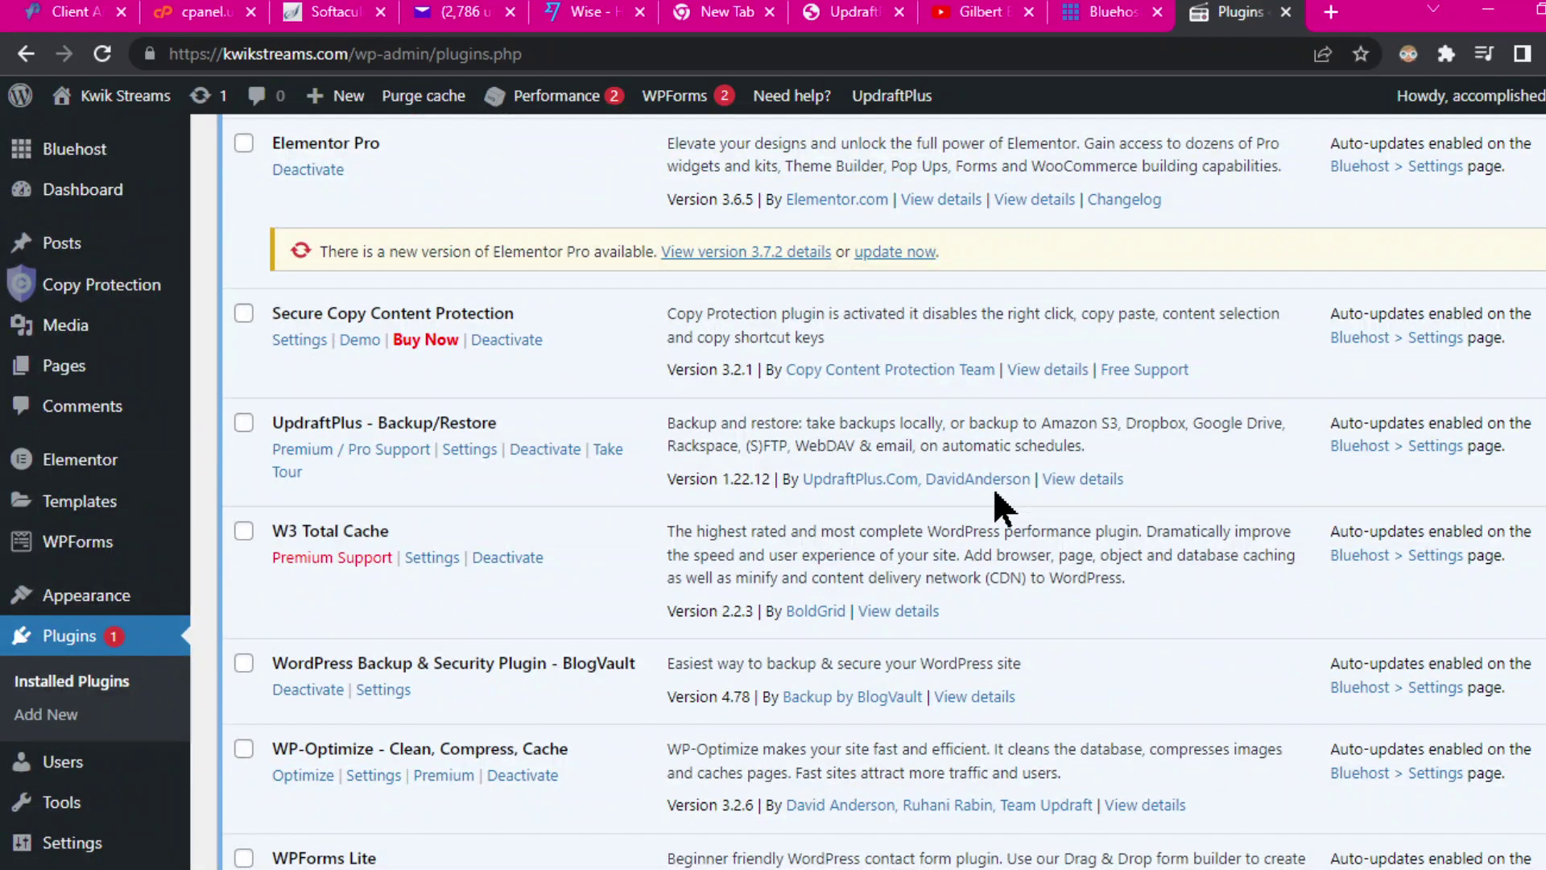
pyautogui.click(470, 451)
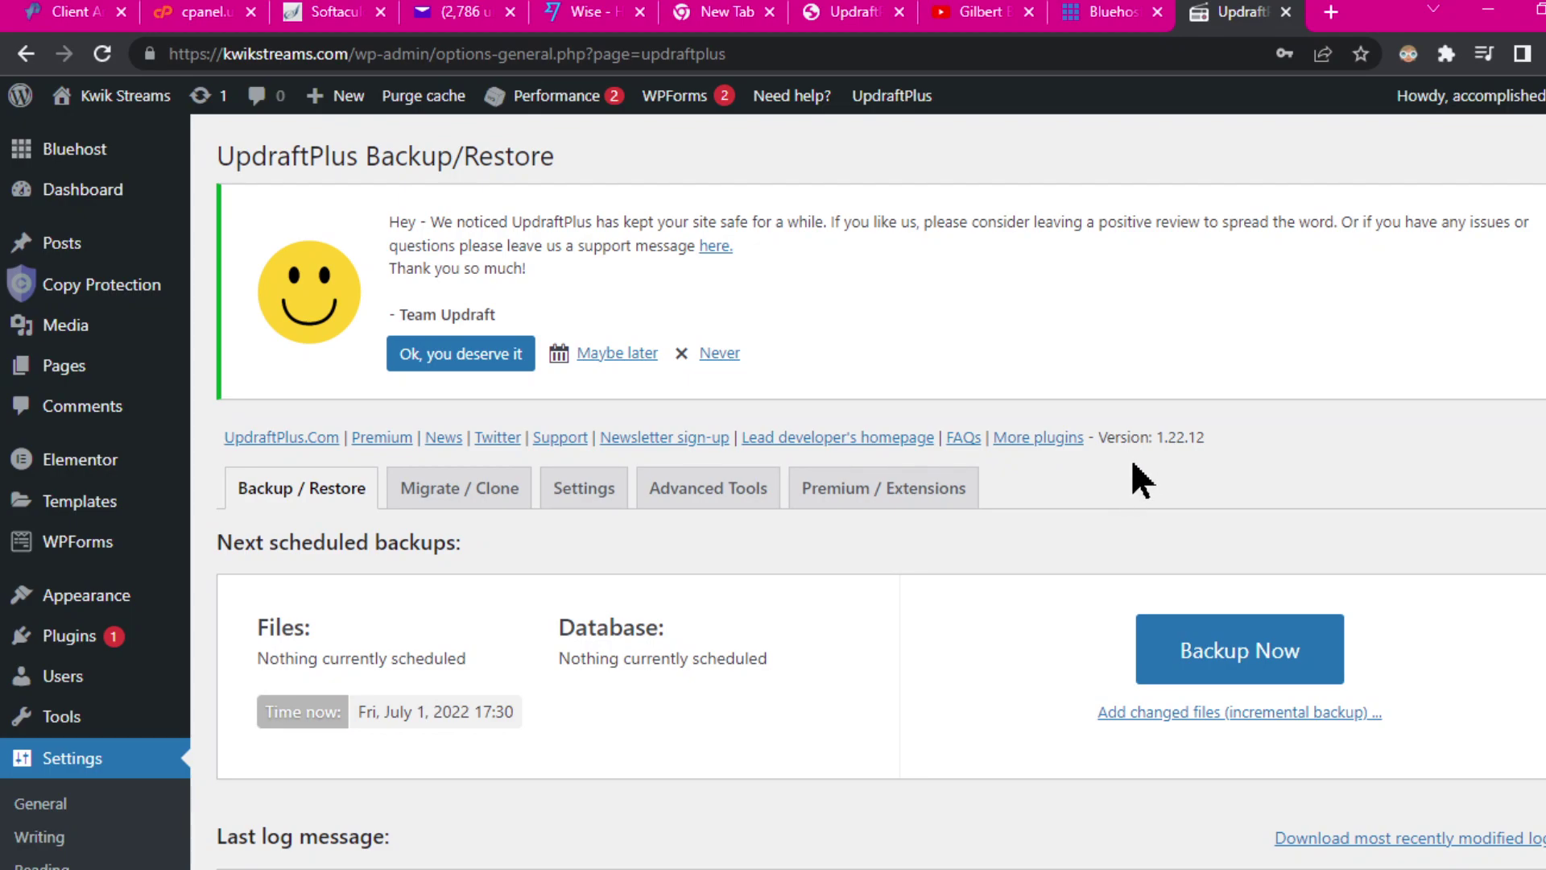
# Step: Run an UpdraftPlus Backup Now of database and files, bringing existing backups to 2 (268.8 MB)
pyautogui.scroll(-3, 1133, 463)
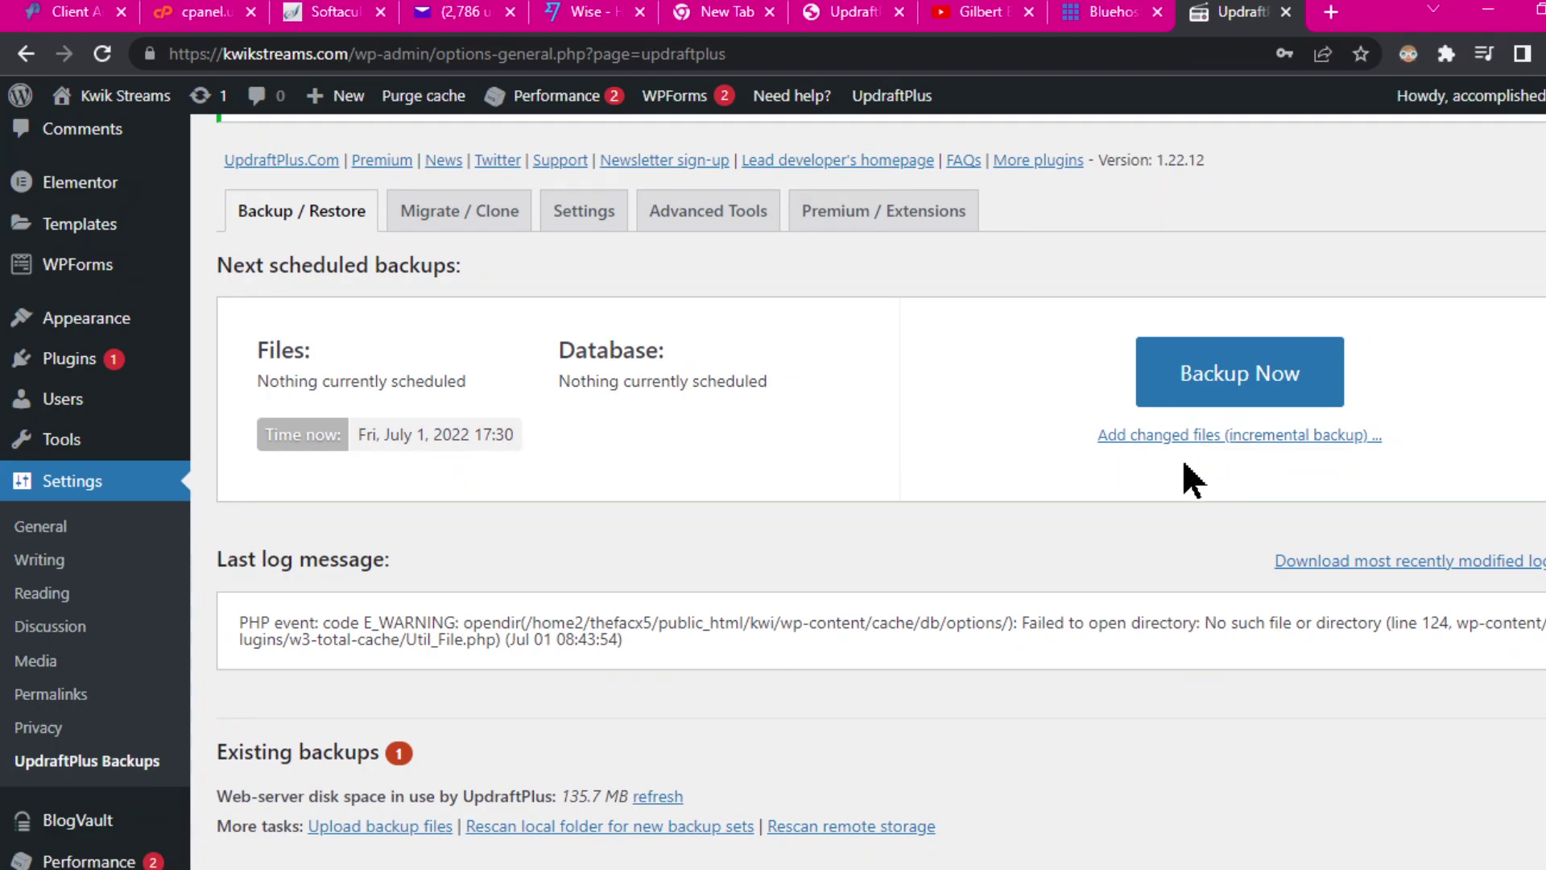
pyautogui.click(1241, 392)
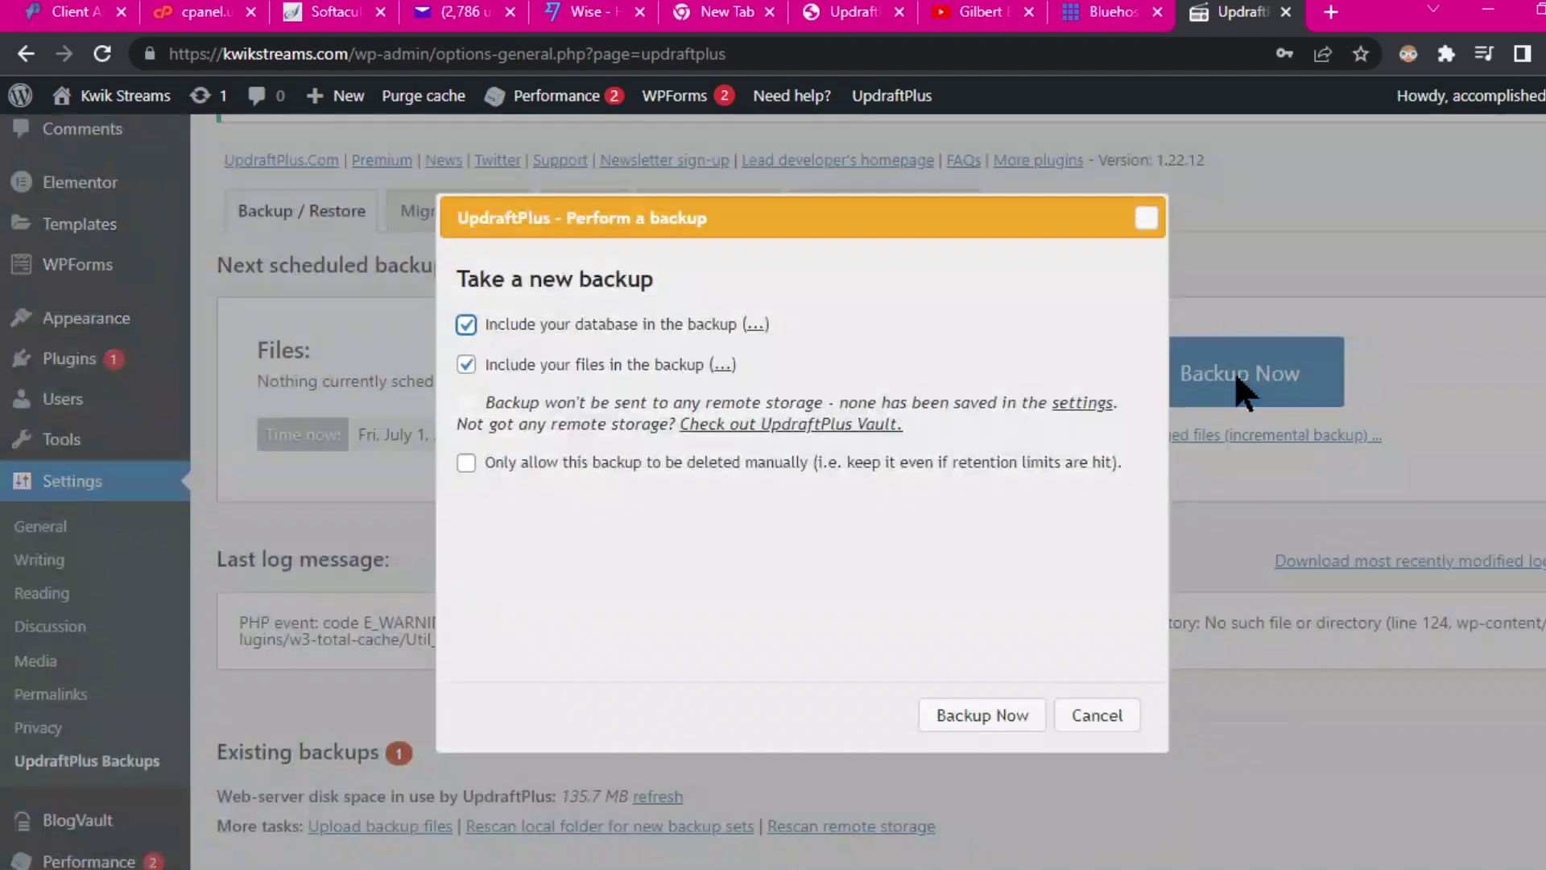
pyautogui.click(988, 715)
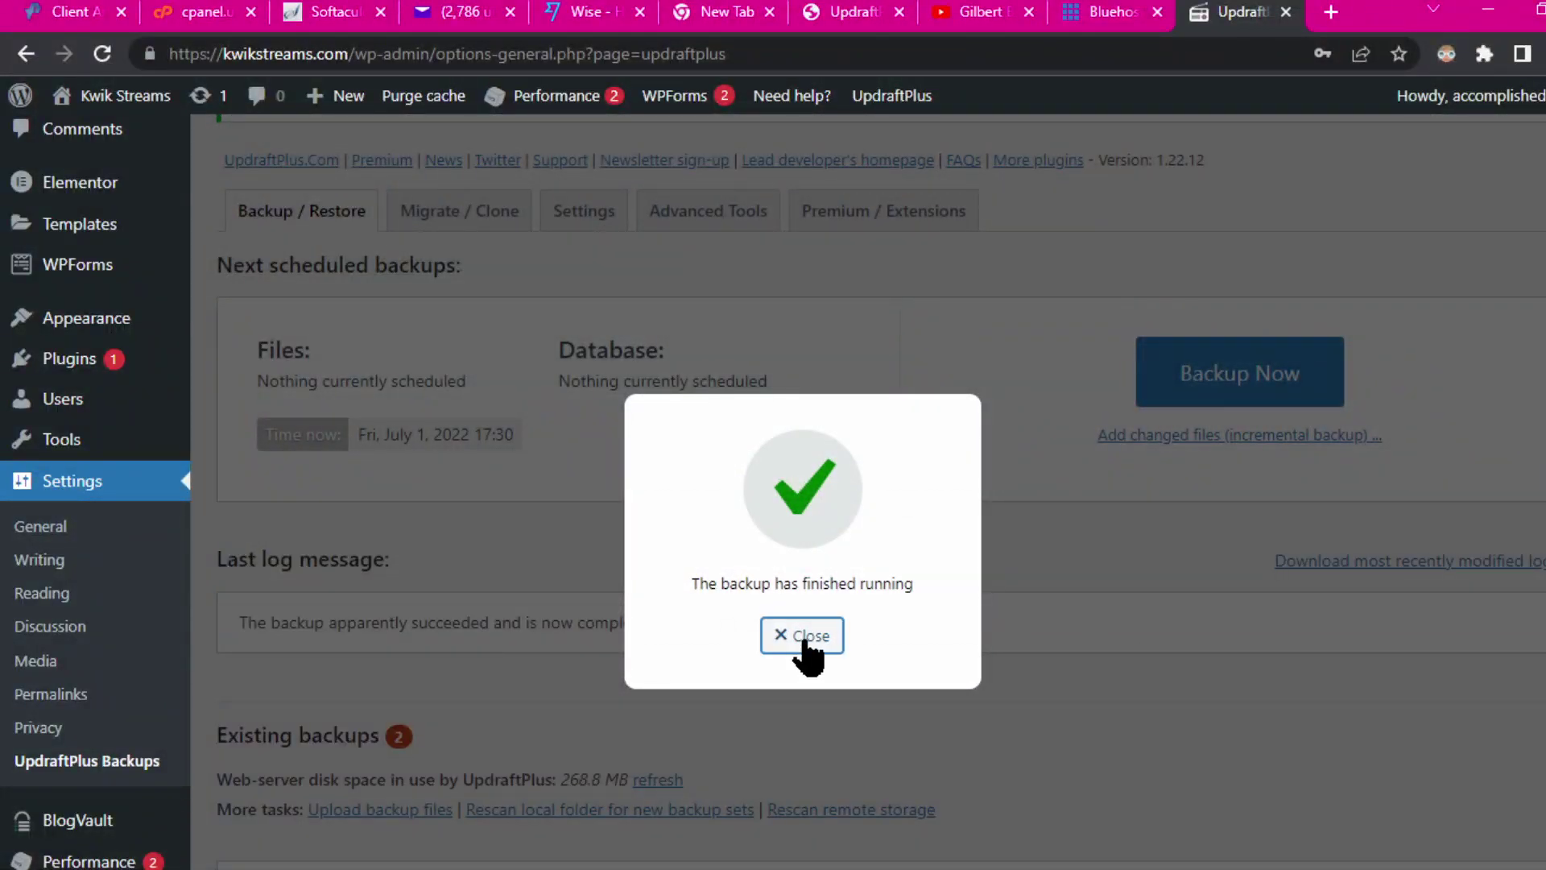
pyautogui.click(808, 636)
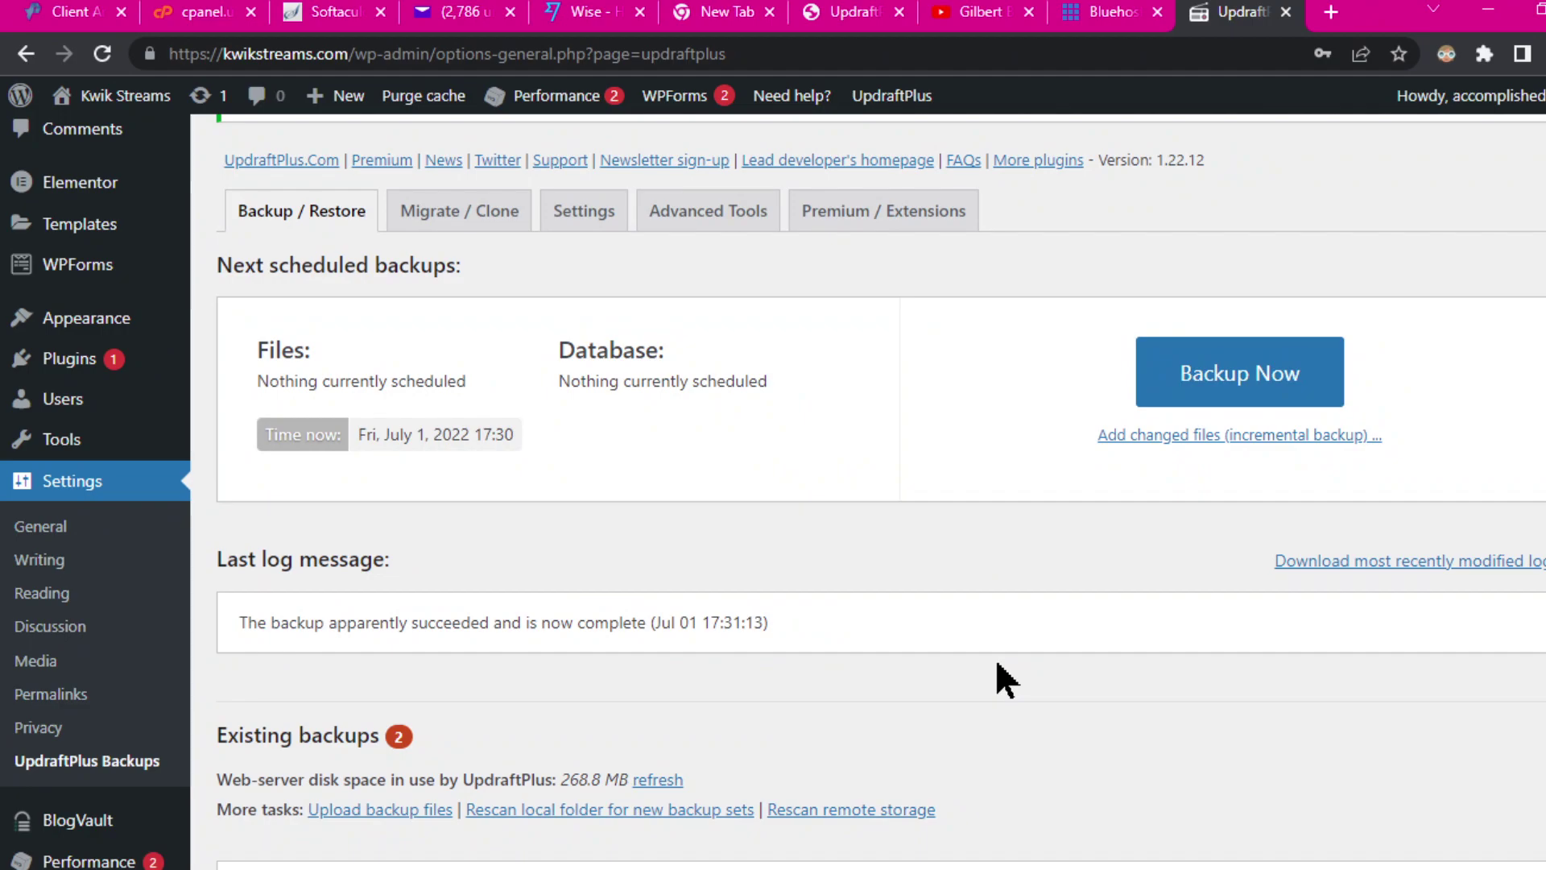
# Step: Prepare the Jul 01 database backup for download
pyautogui.scroll(-3, 756, 649)
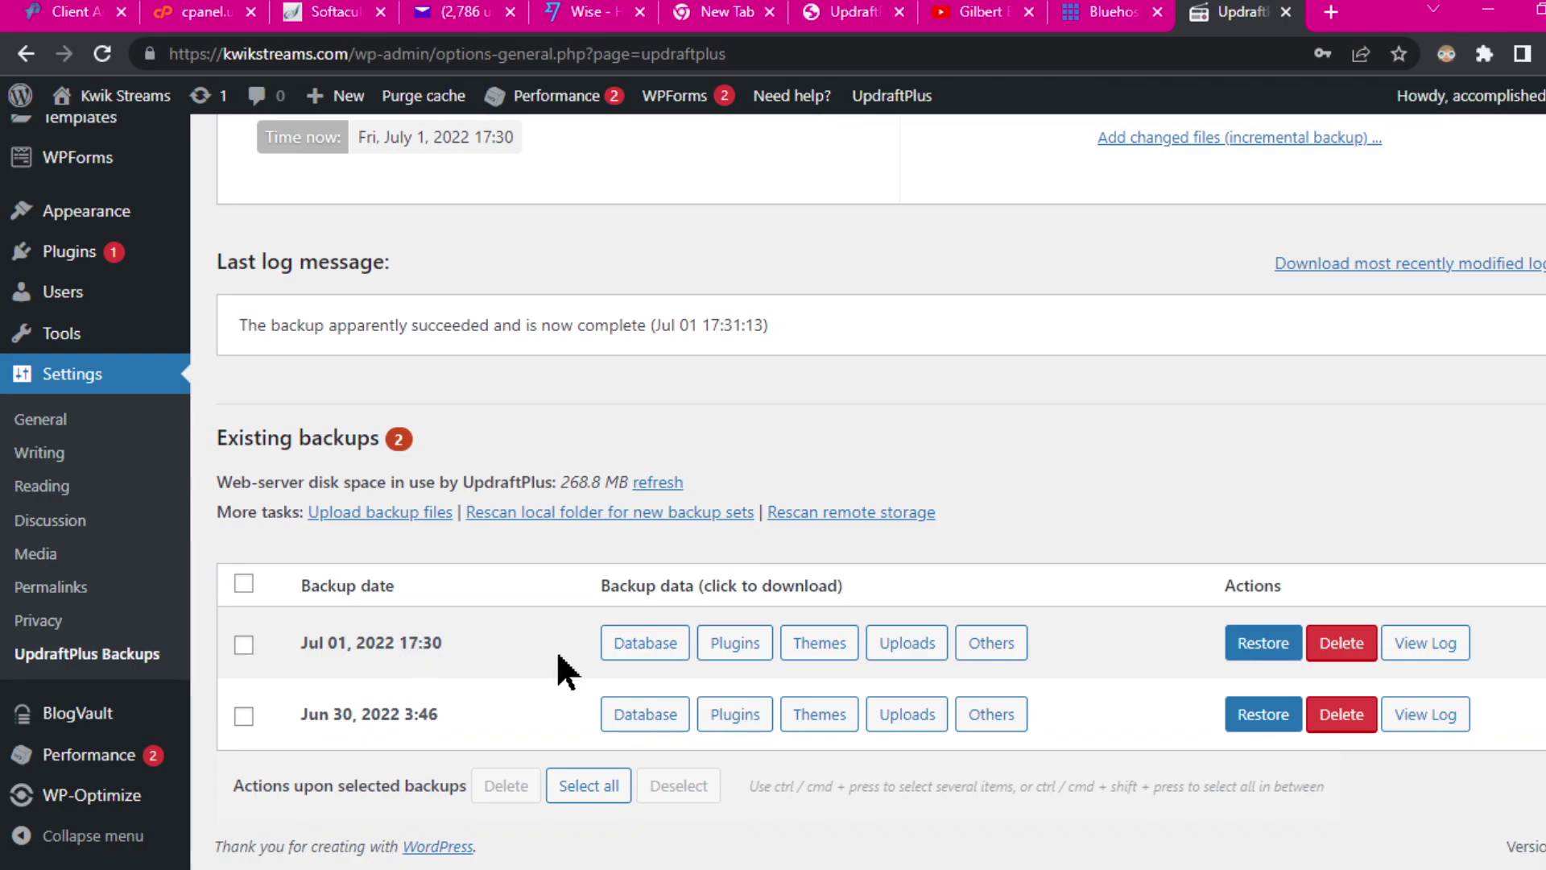
pyautogui.click(645, 649)
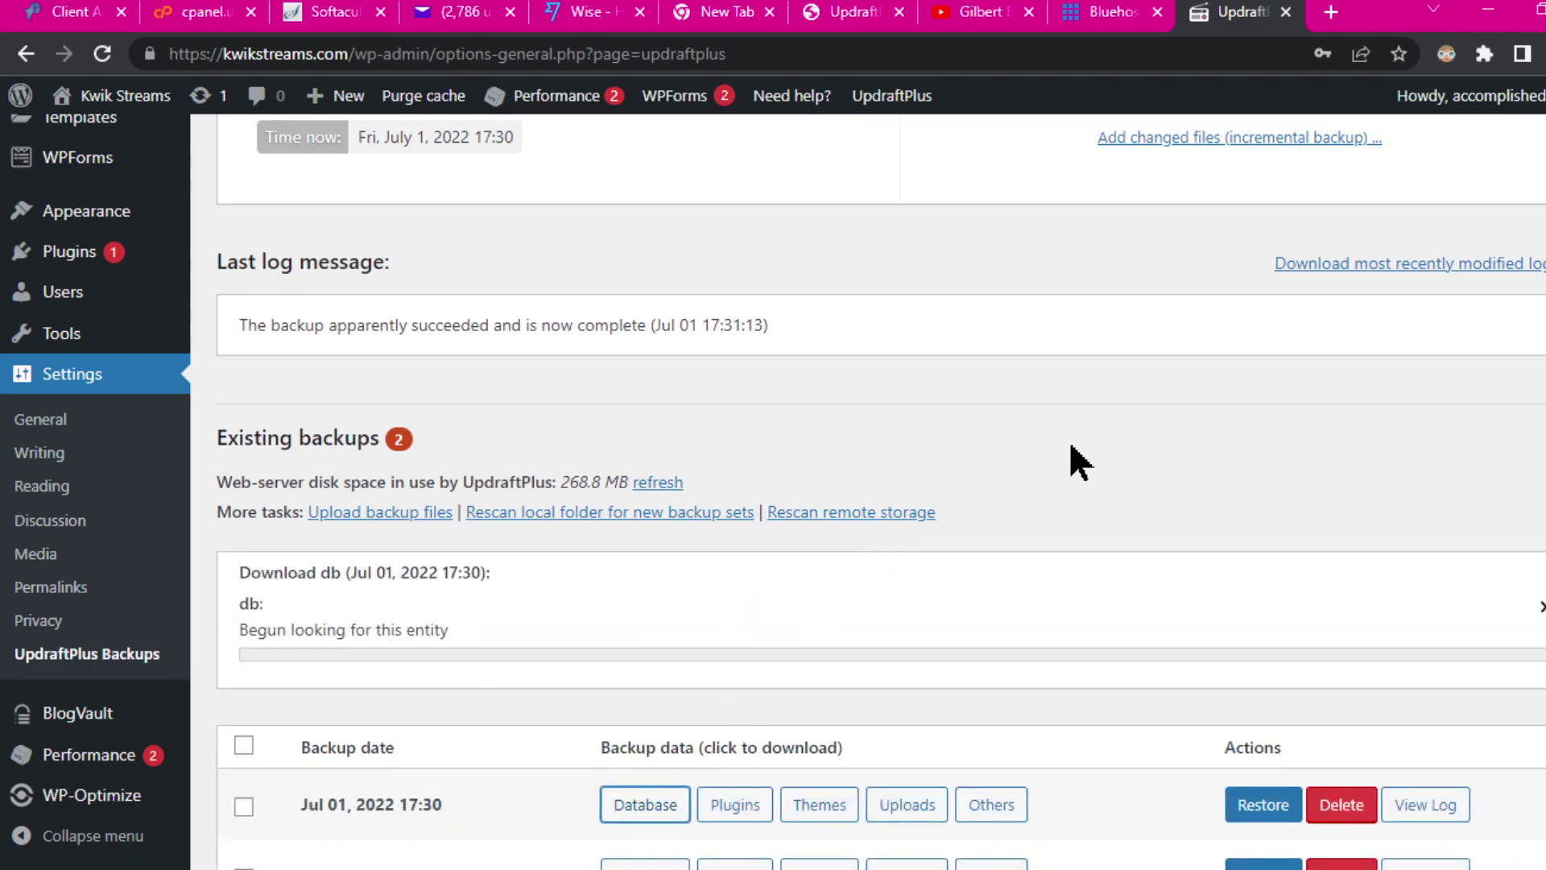
pyautogui.scroll(-1, 1165, 385)
pyautogui.scroll(2, 1184, 371)
pyautogui.scroll(-2, 1200, 352)
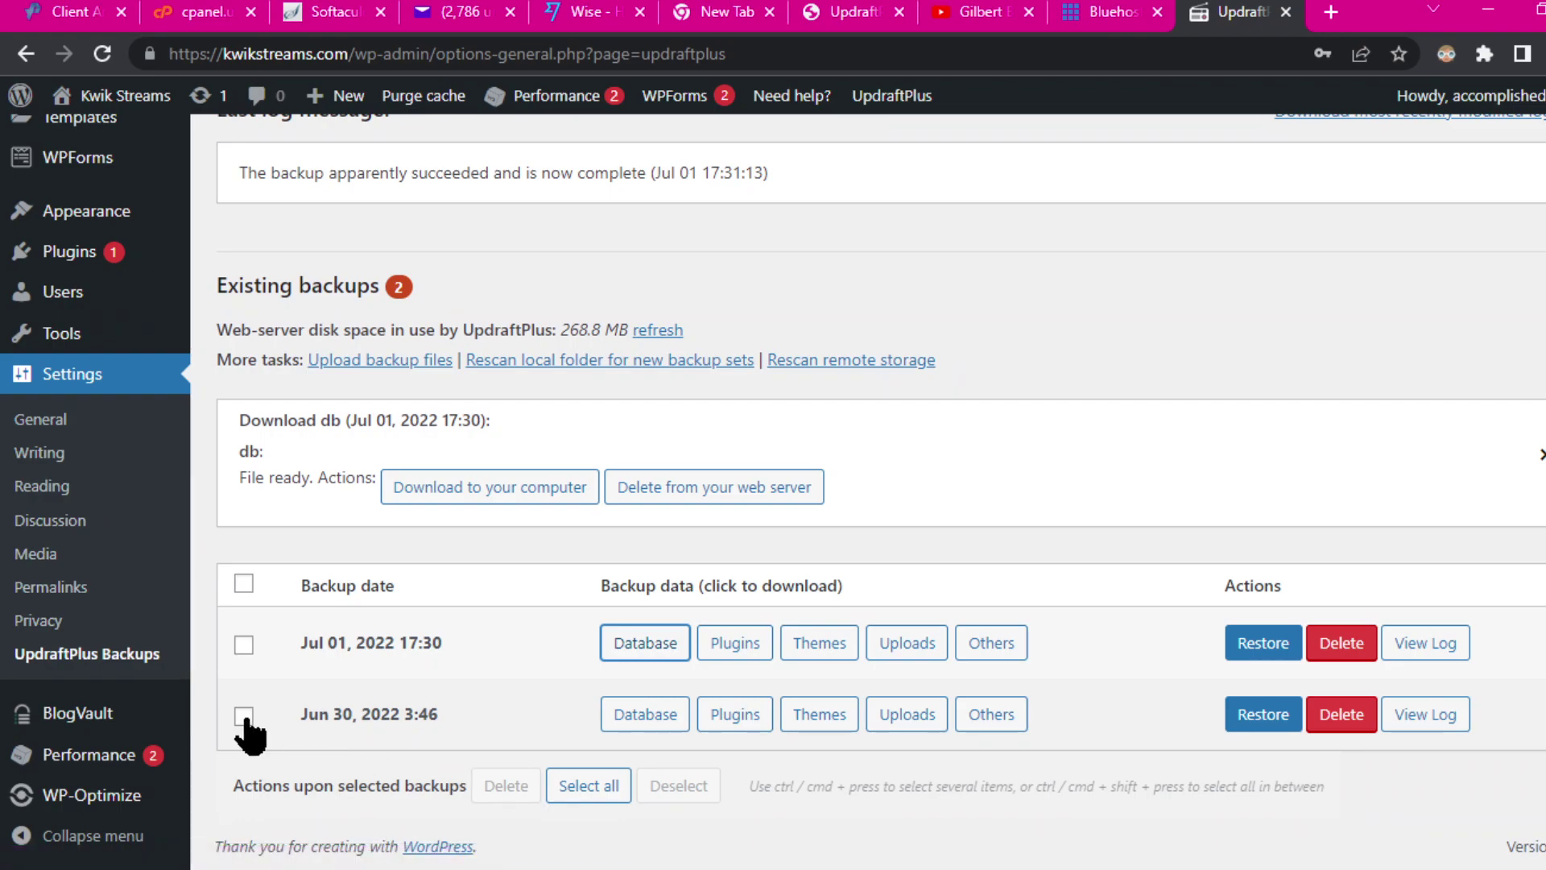
# Step: Delete the Jun 30, 2022 backup set, then start saving the Jul 01 database to the computer
pyautogui.click(1345, 715)
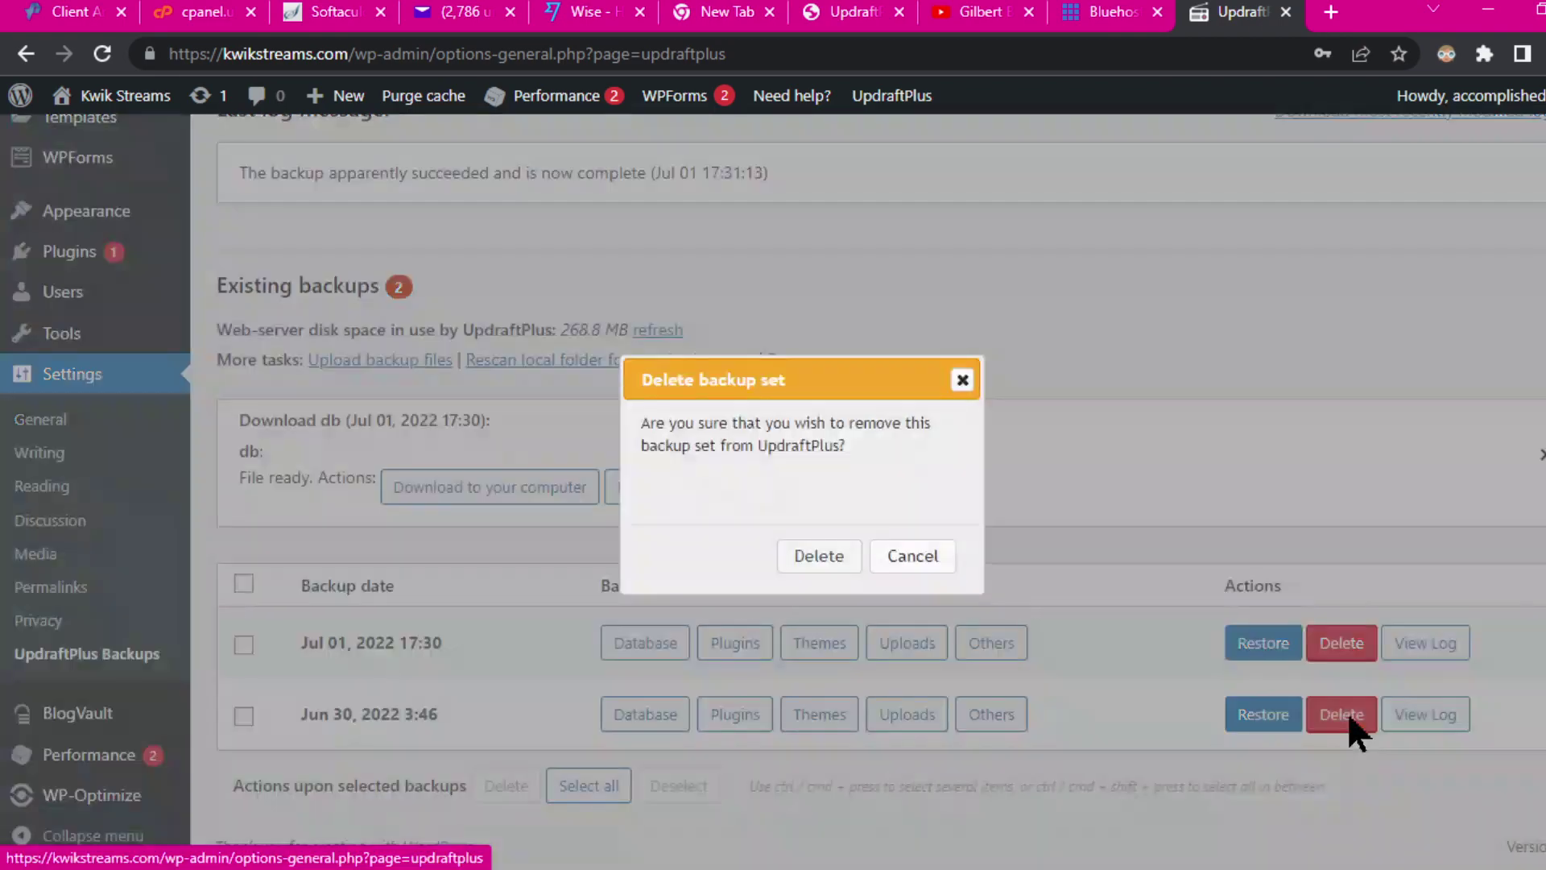
pyautogui.click(830, 566)
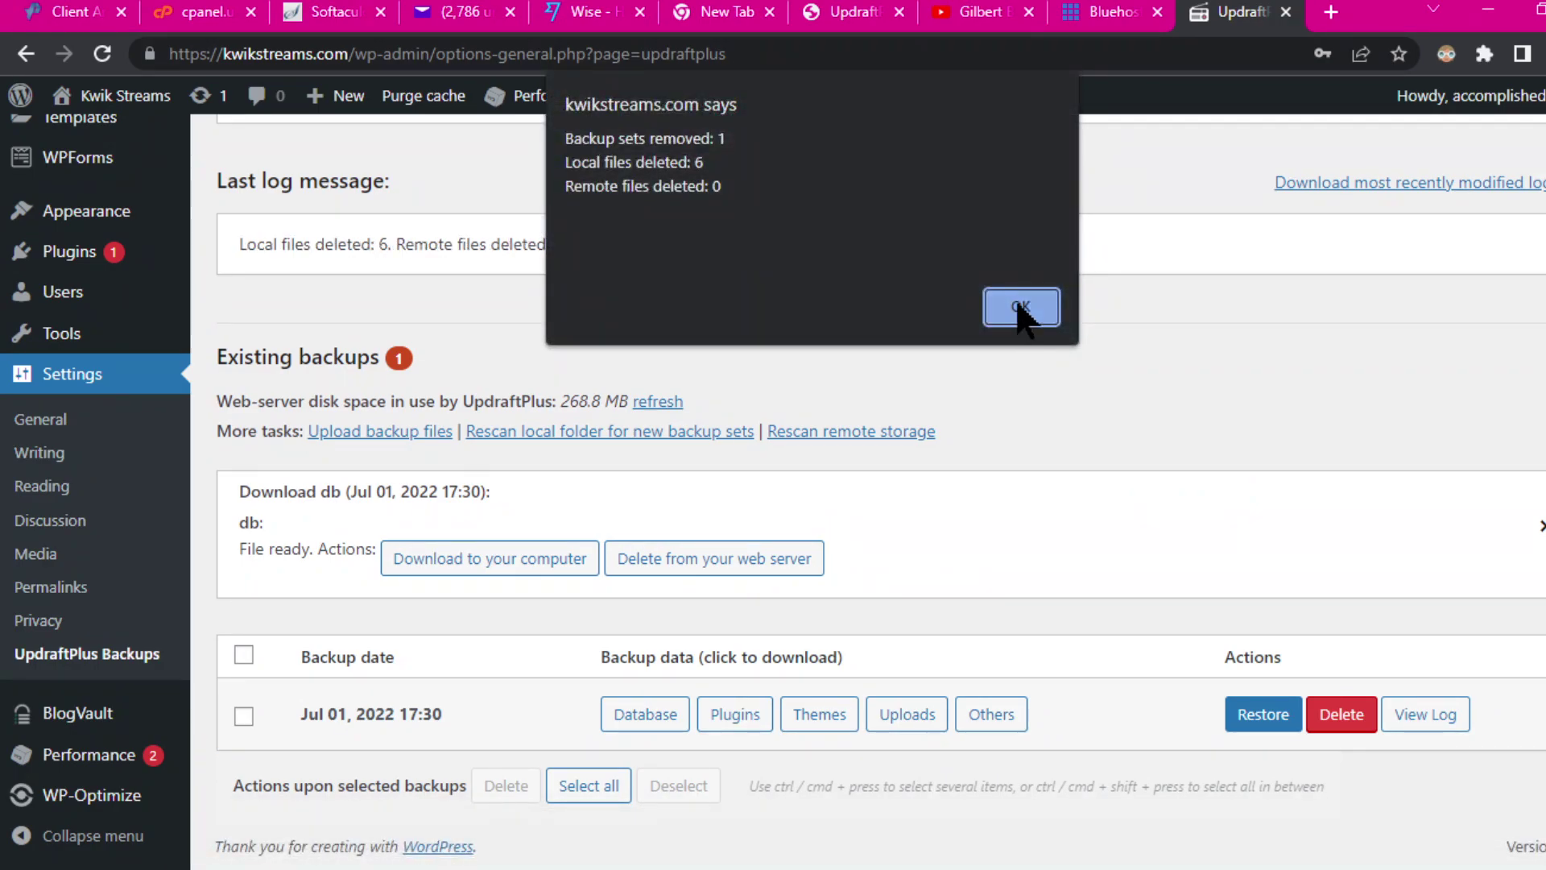
pyautogui.click(1022, 310)
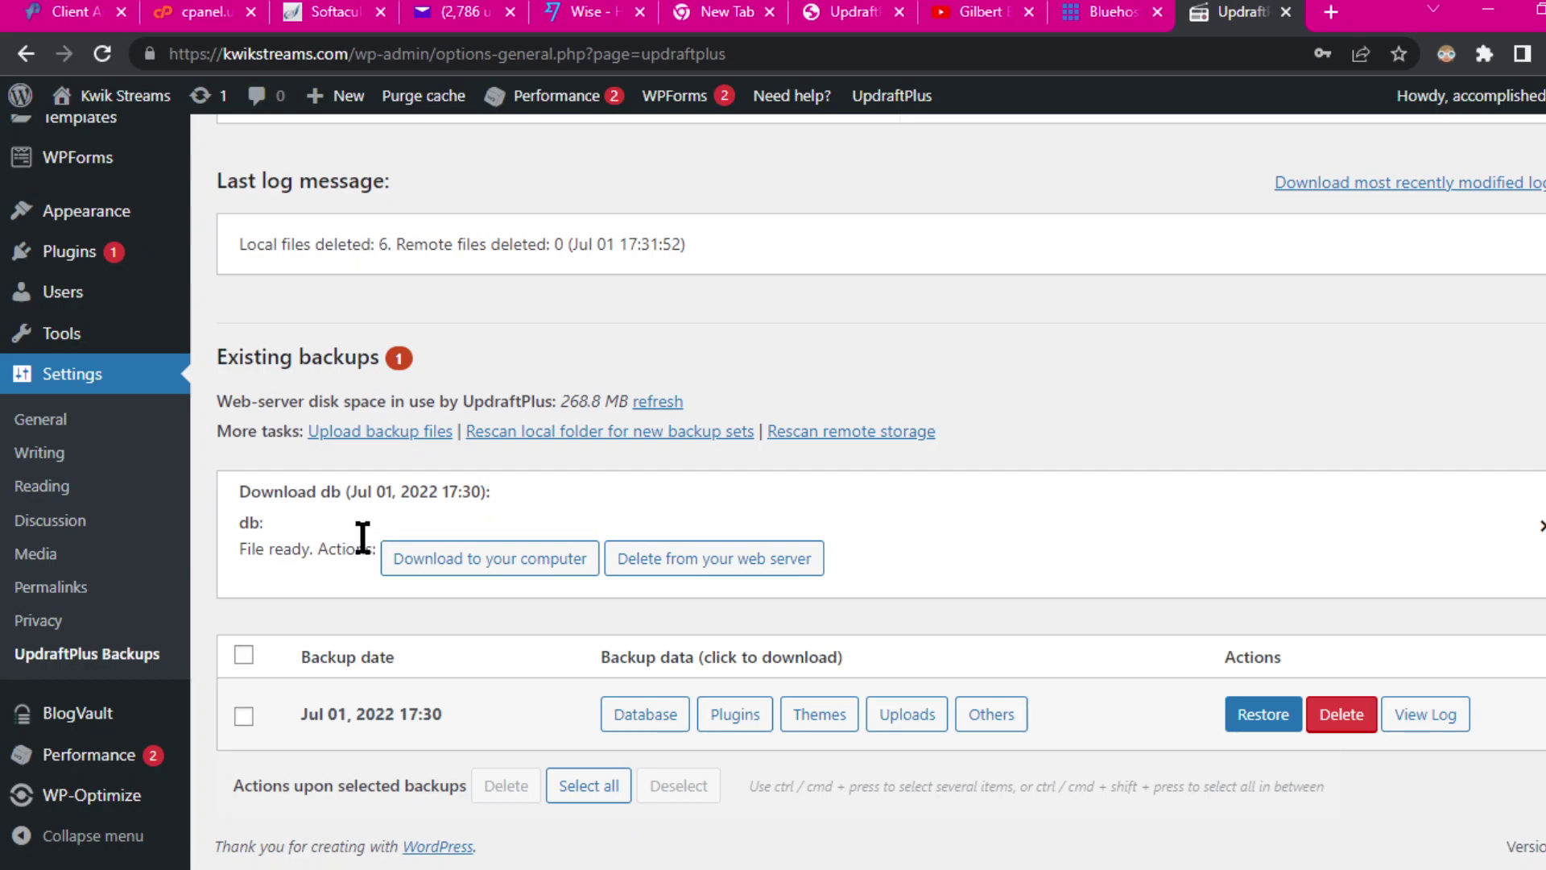
pyautogui.click(482, 559)
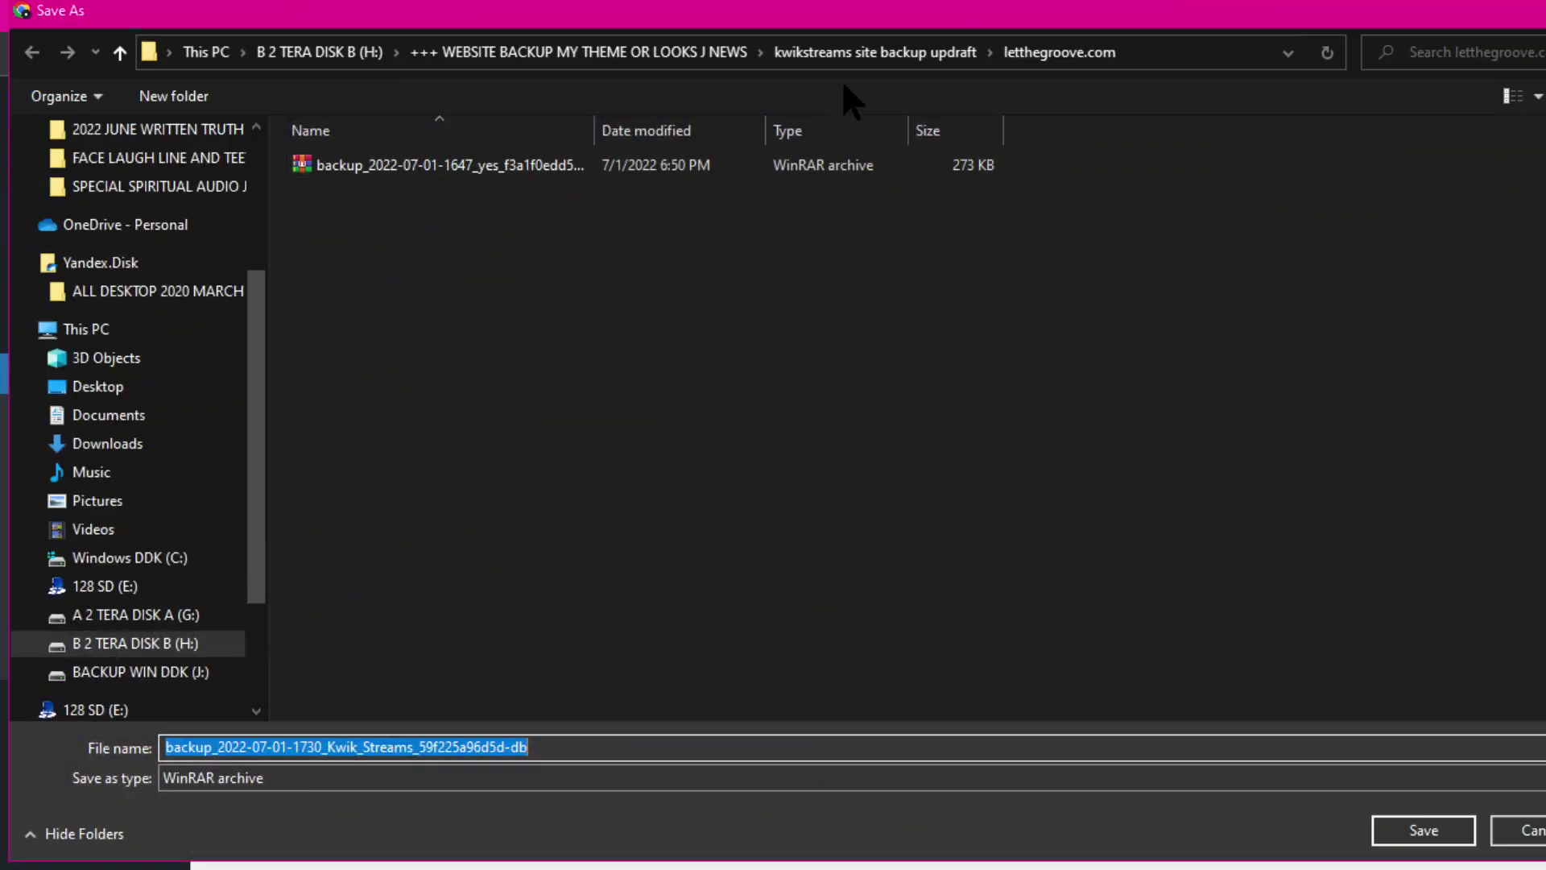
# Step: Navigate the Save As dialog into the kwikstreams site backup updraft folder
pyautogui.click(596, 51)
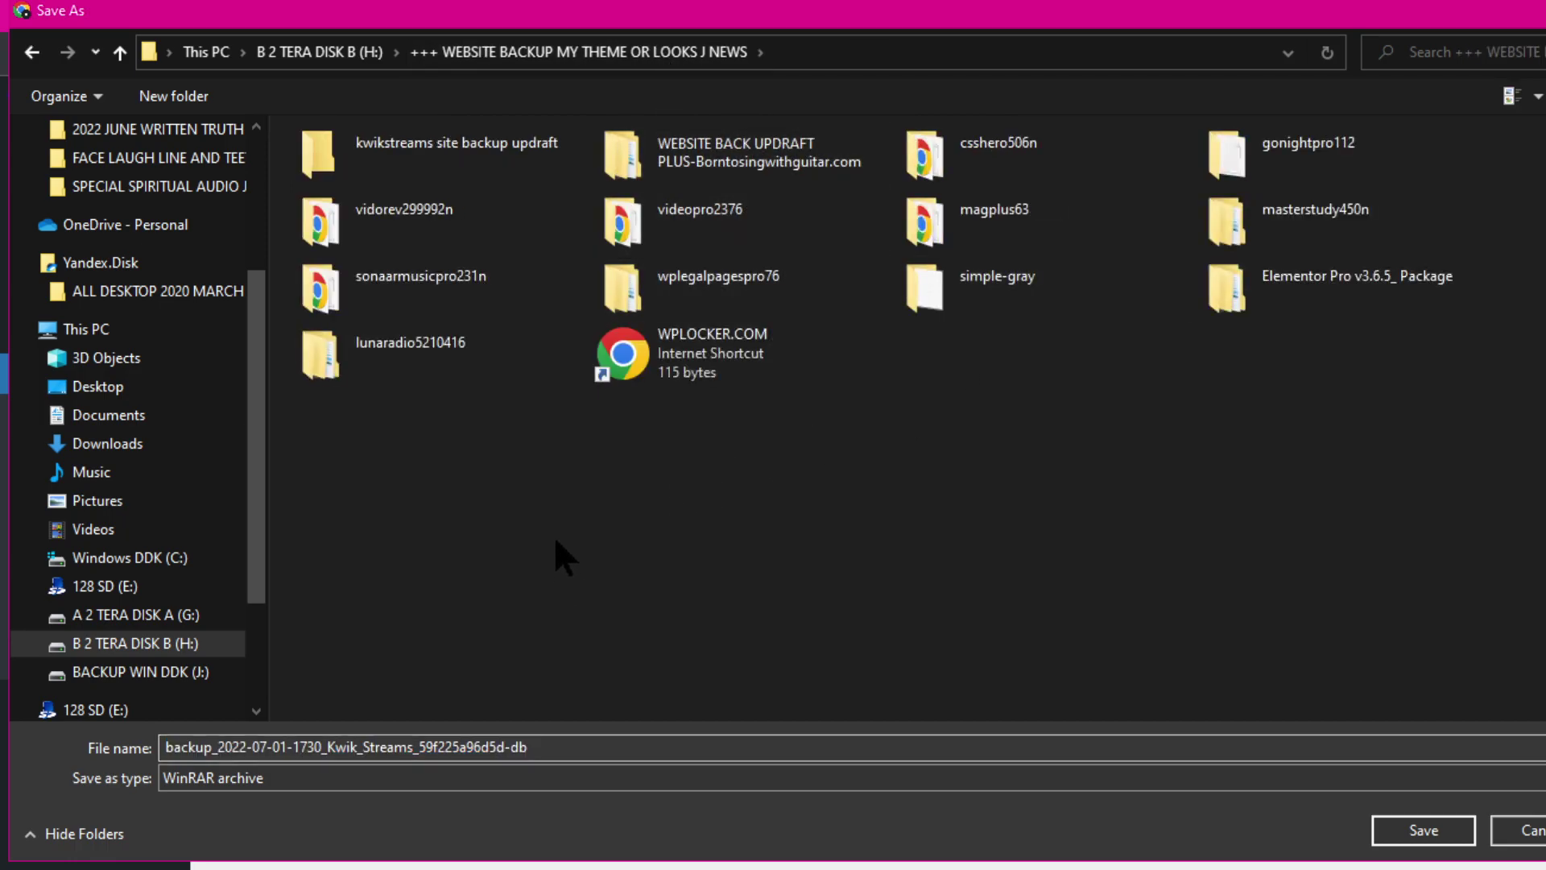
pyautogui.rightClick(556, 540)
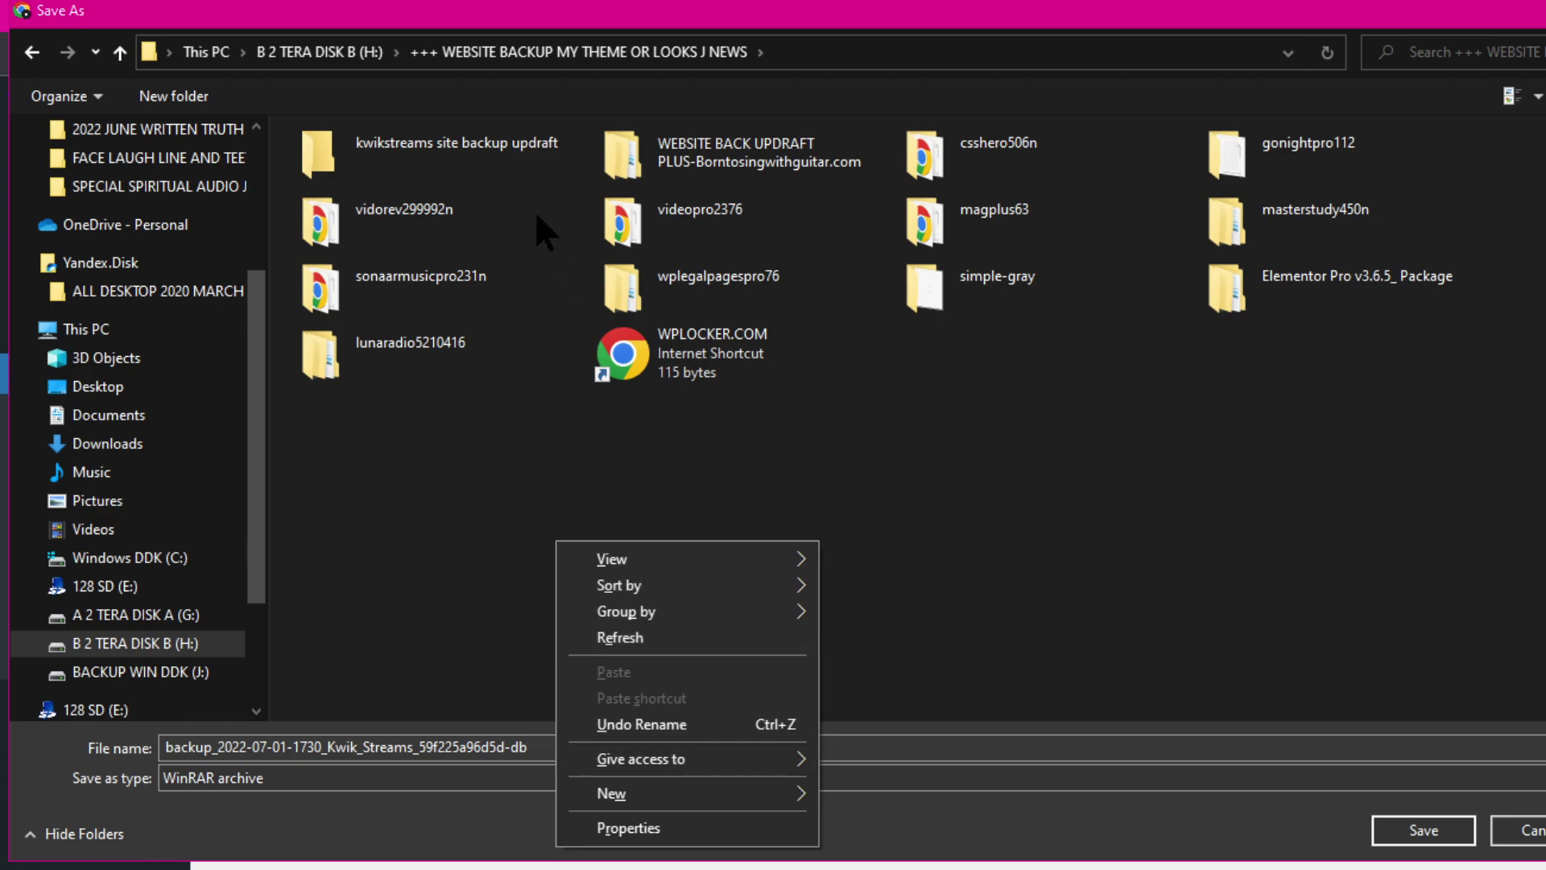
pyautogui.click(428, 147)
pyautogui.doubleClick(429, 145)
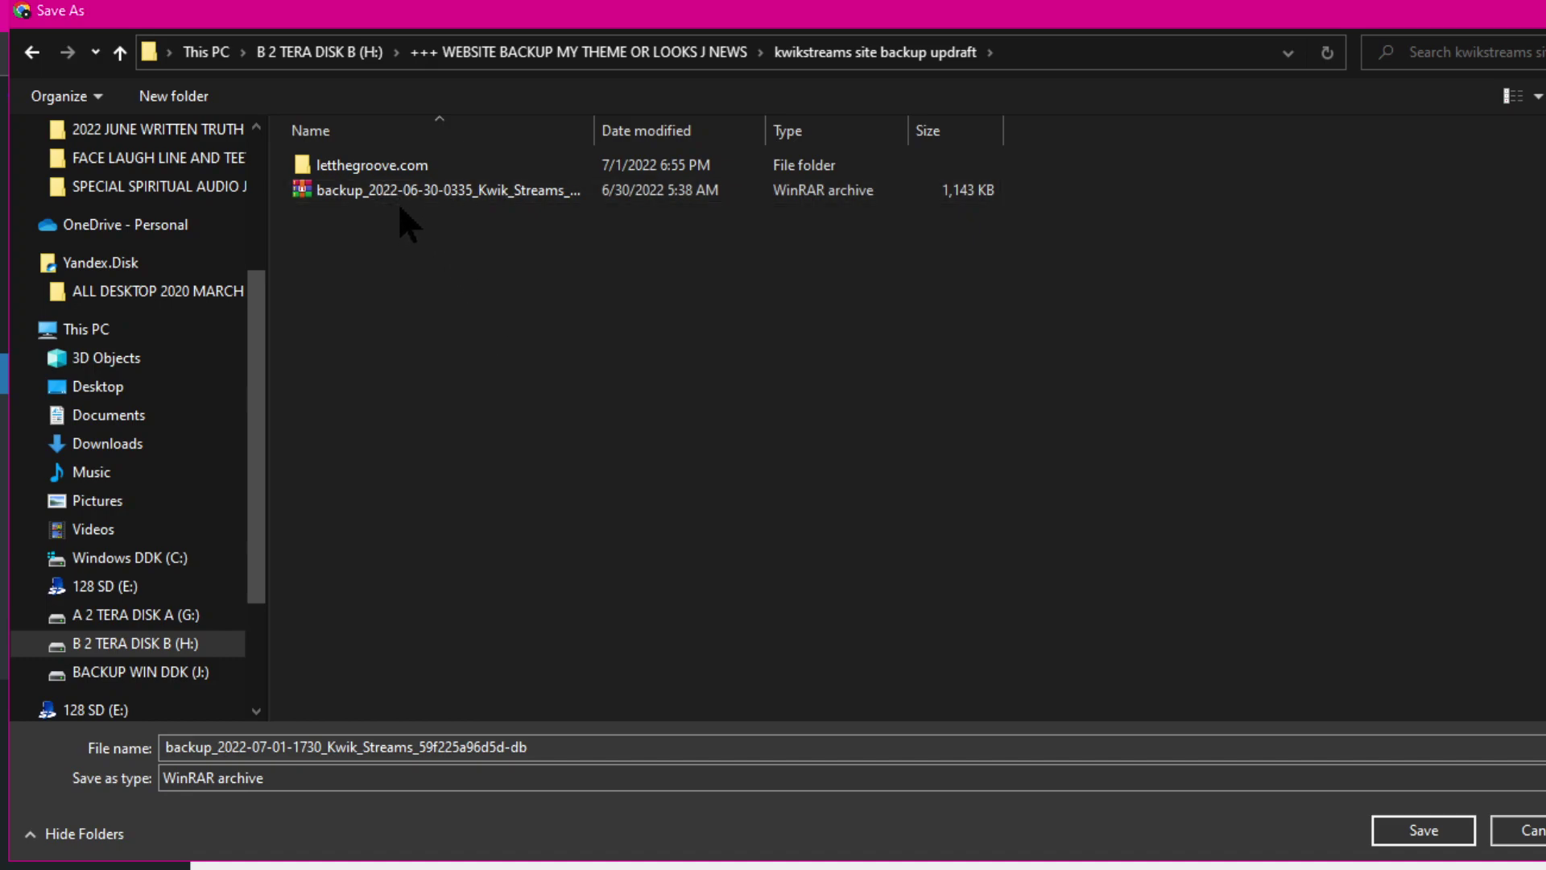
pyautogui.moveTo(374, 166); pyautogui.dragTo(648, 77)
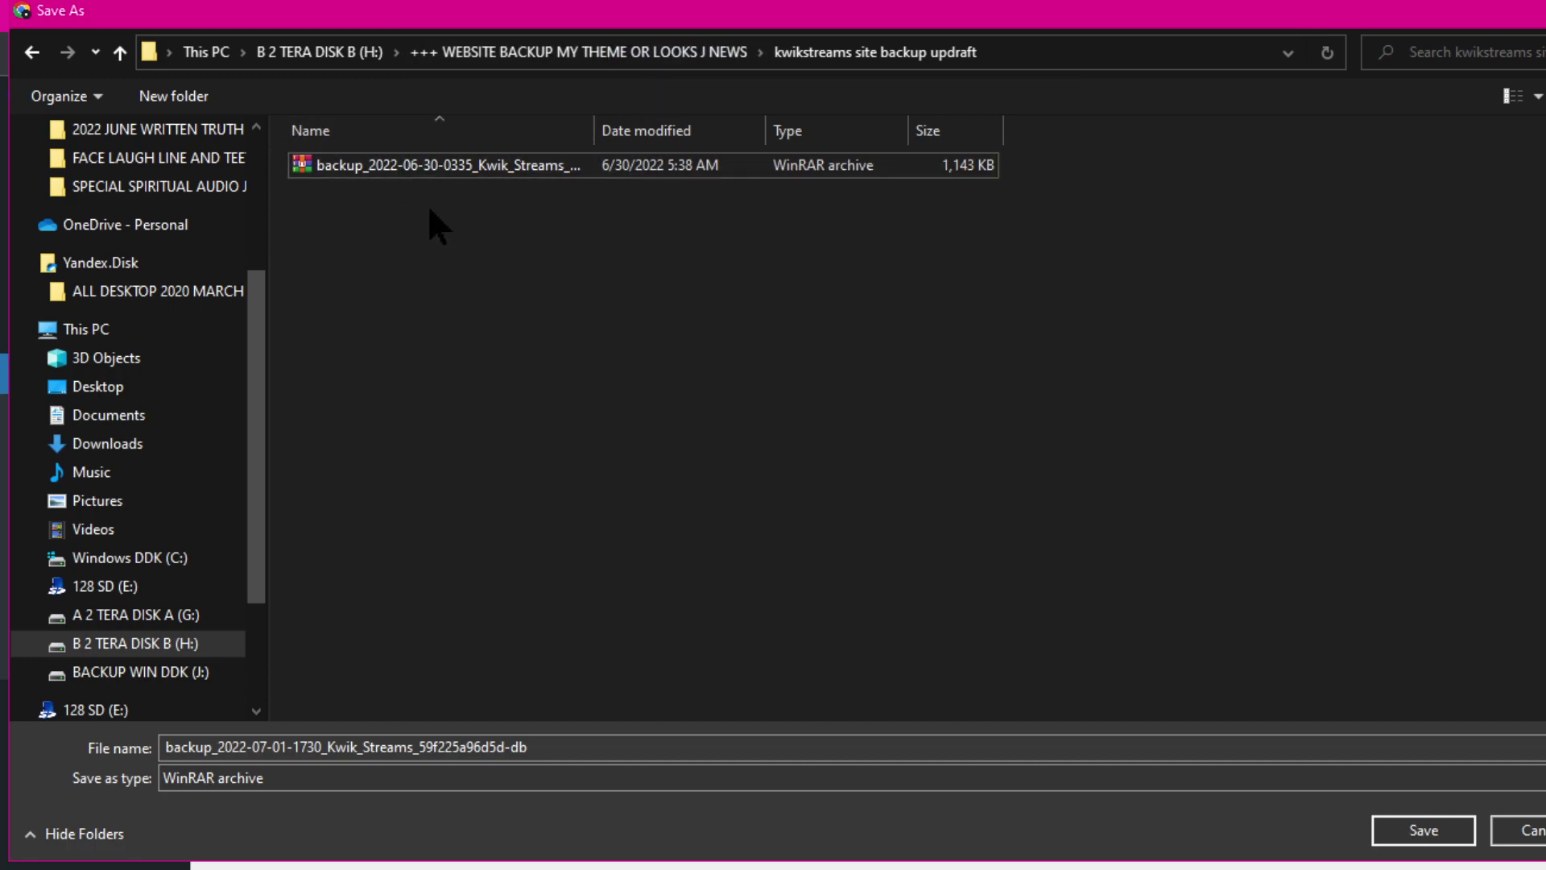
# Step: Delete the old Jun 30 database archive and save the new database backup in its place
pyautogui.click(306, 168)
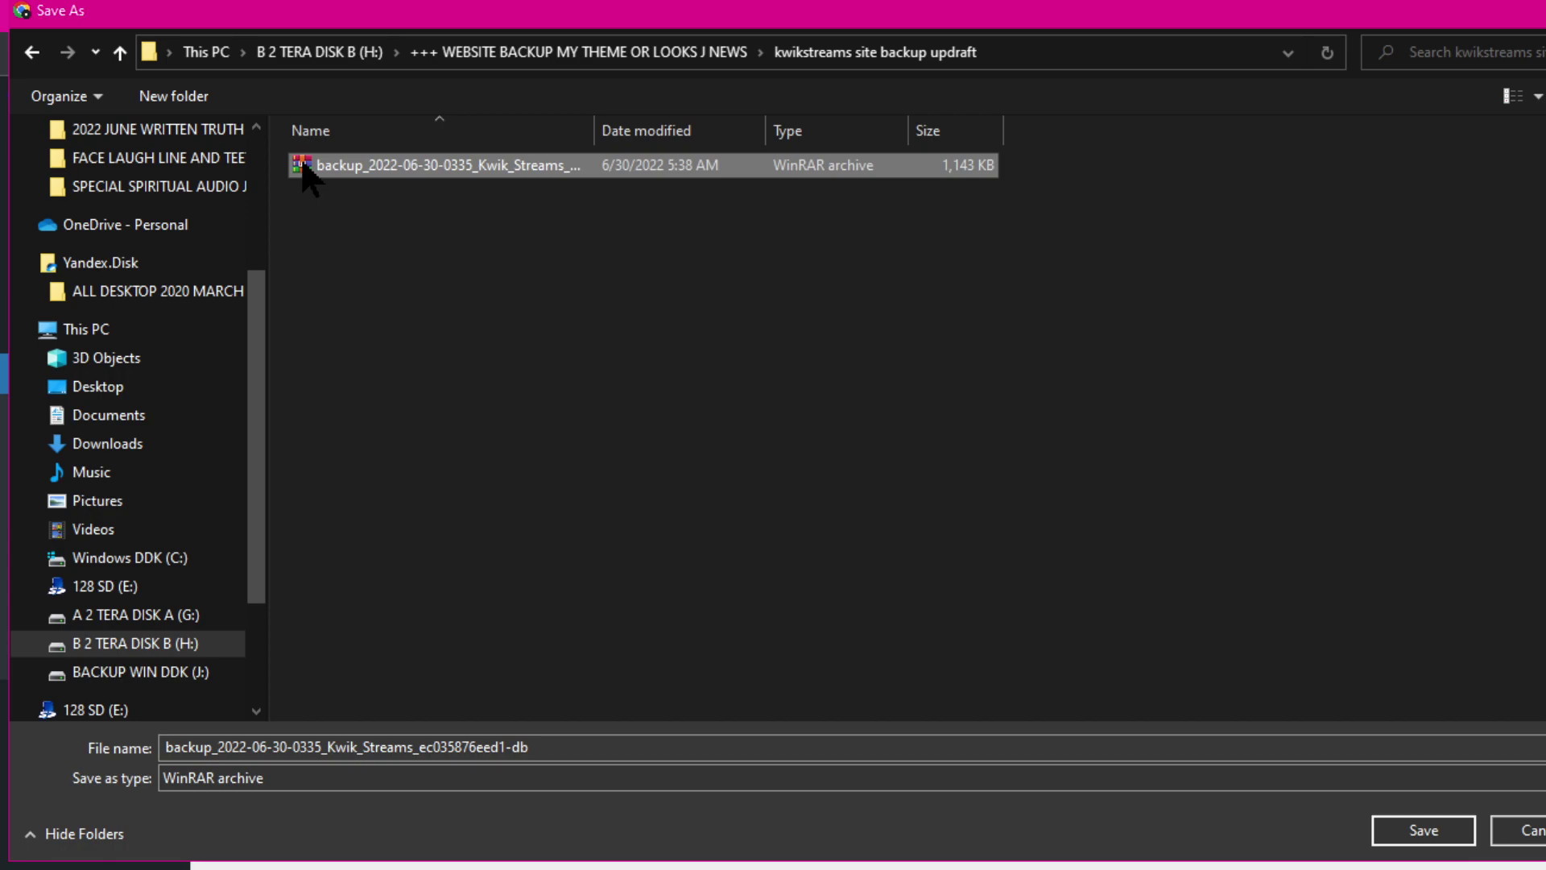
pyautogui.rightClick(305, 578)
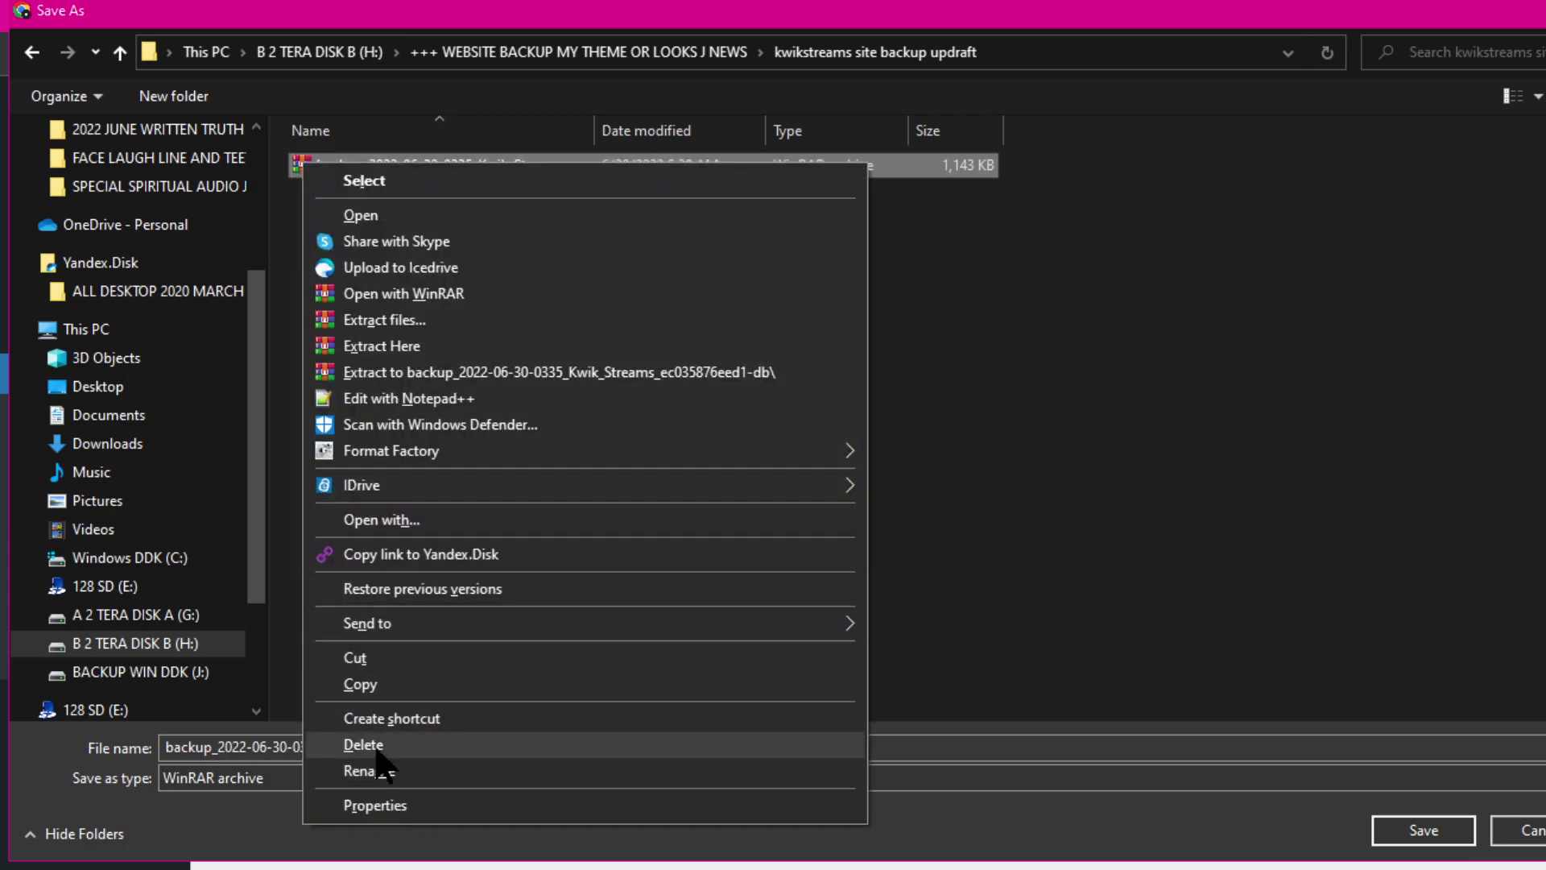
pyautogui.click(376, 746)
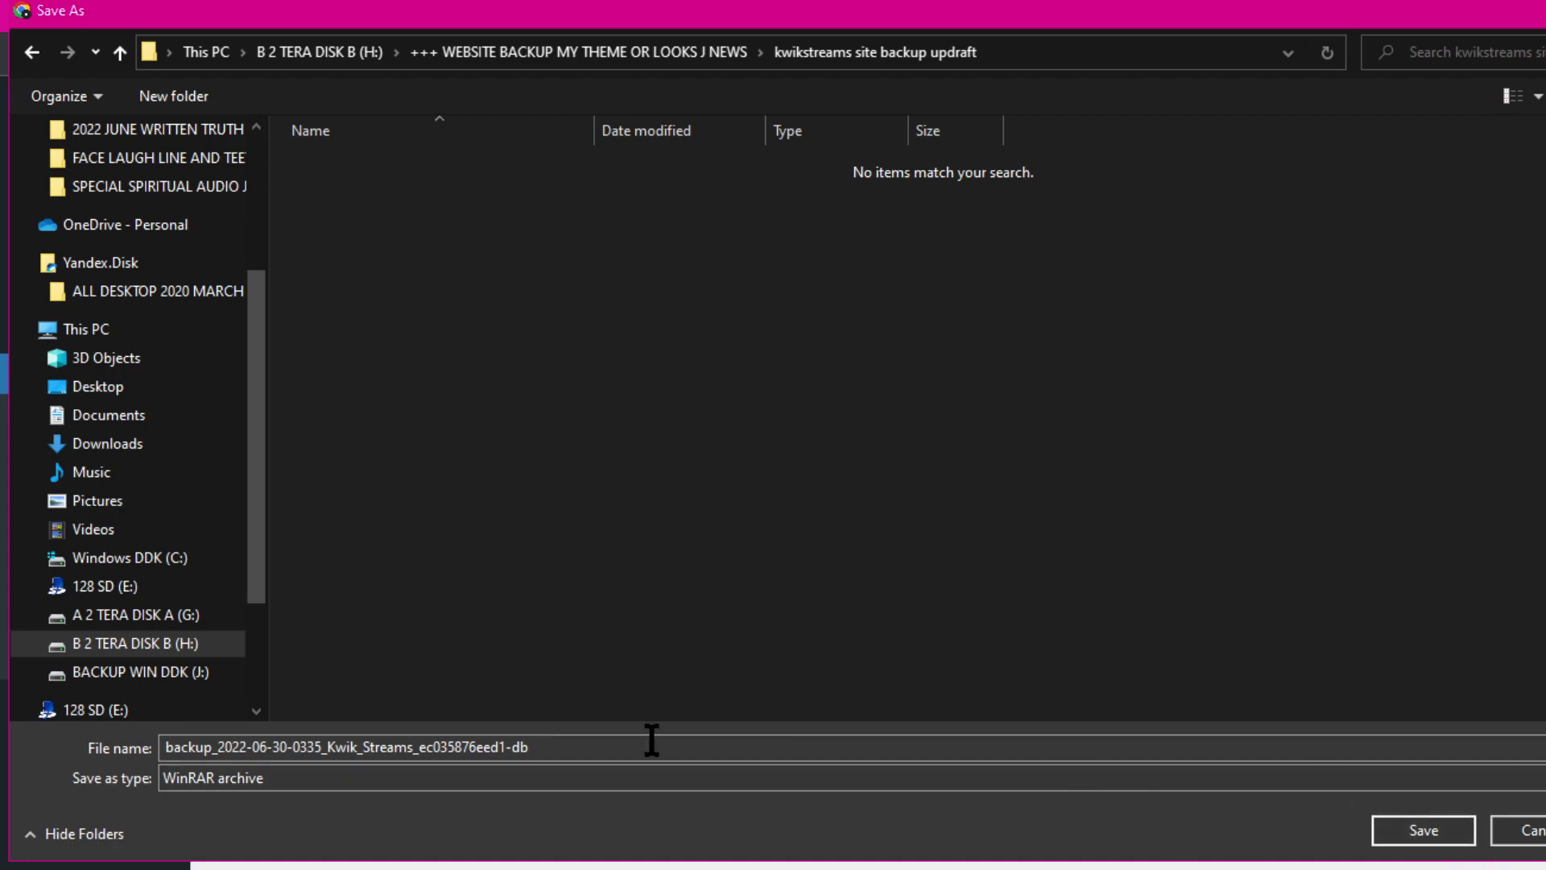
pyautogui.click(1403, 822)
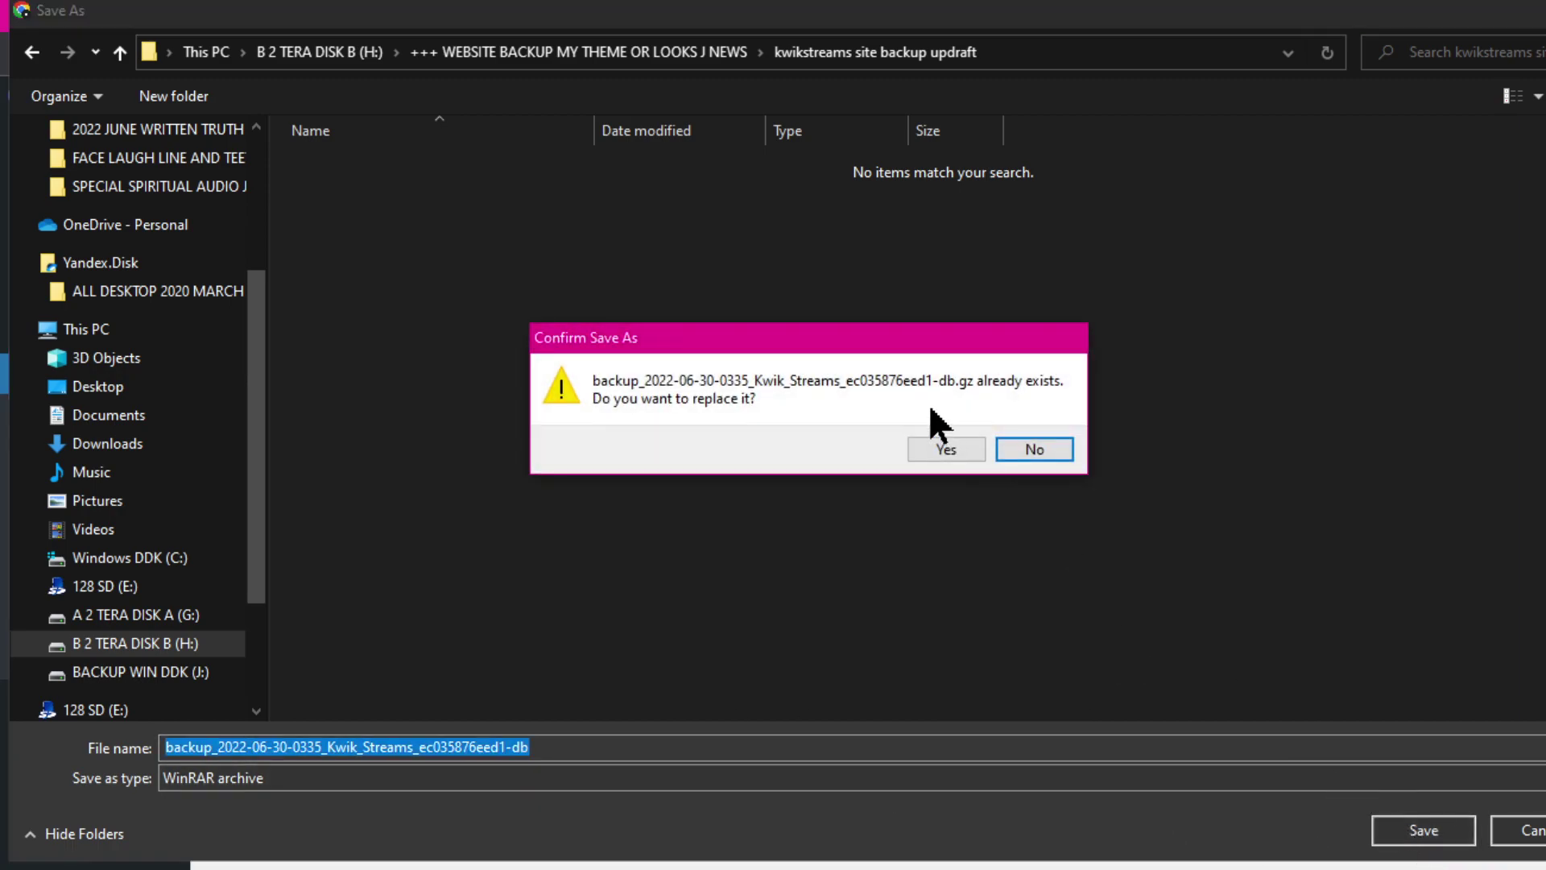
pyautogui.click(939, 448)
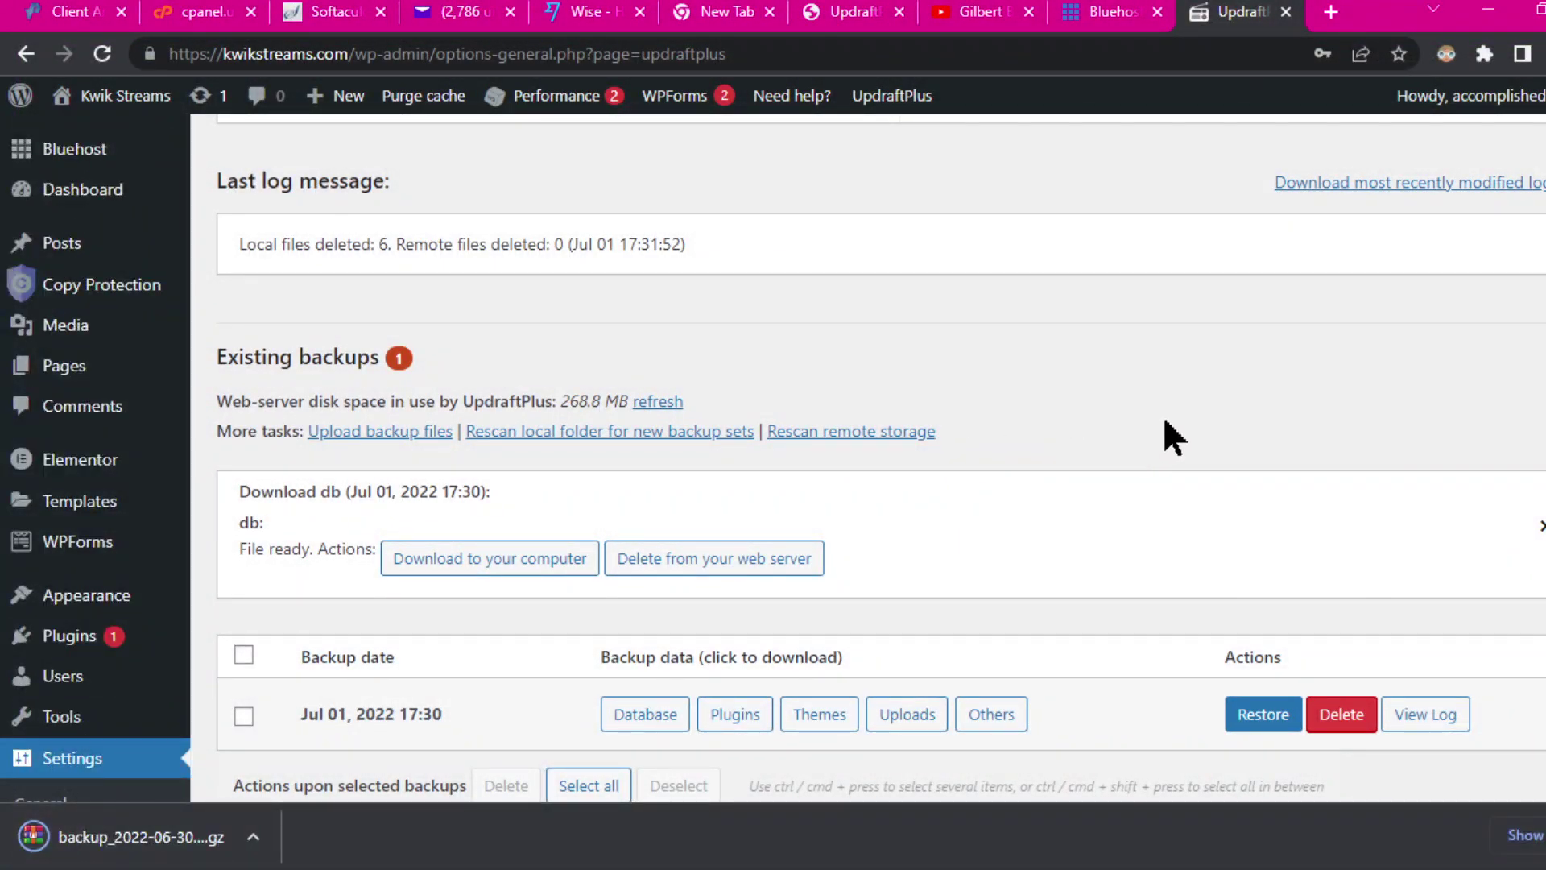
# Step: Download the Jul 01 plugins backup archive into the backup folder
pyautogui.scroll(-3, 1175, 435)
pyautogui.click(729, 441)
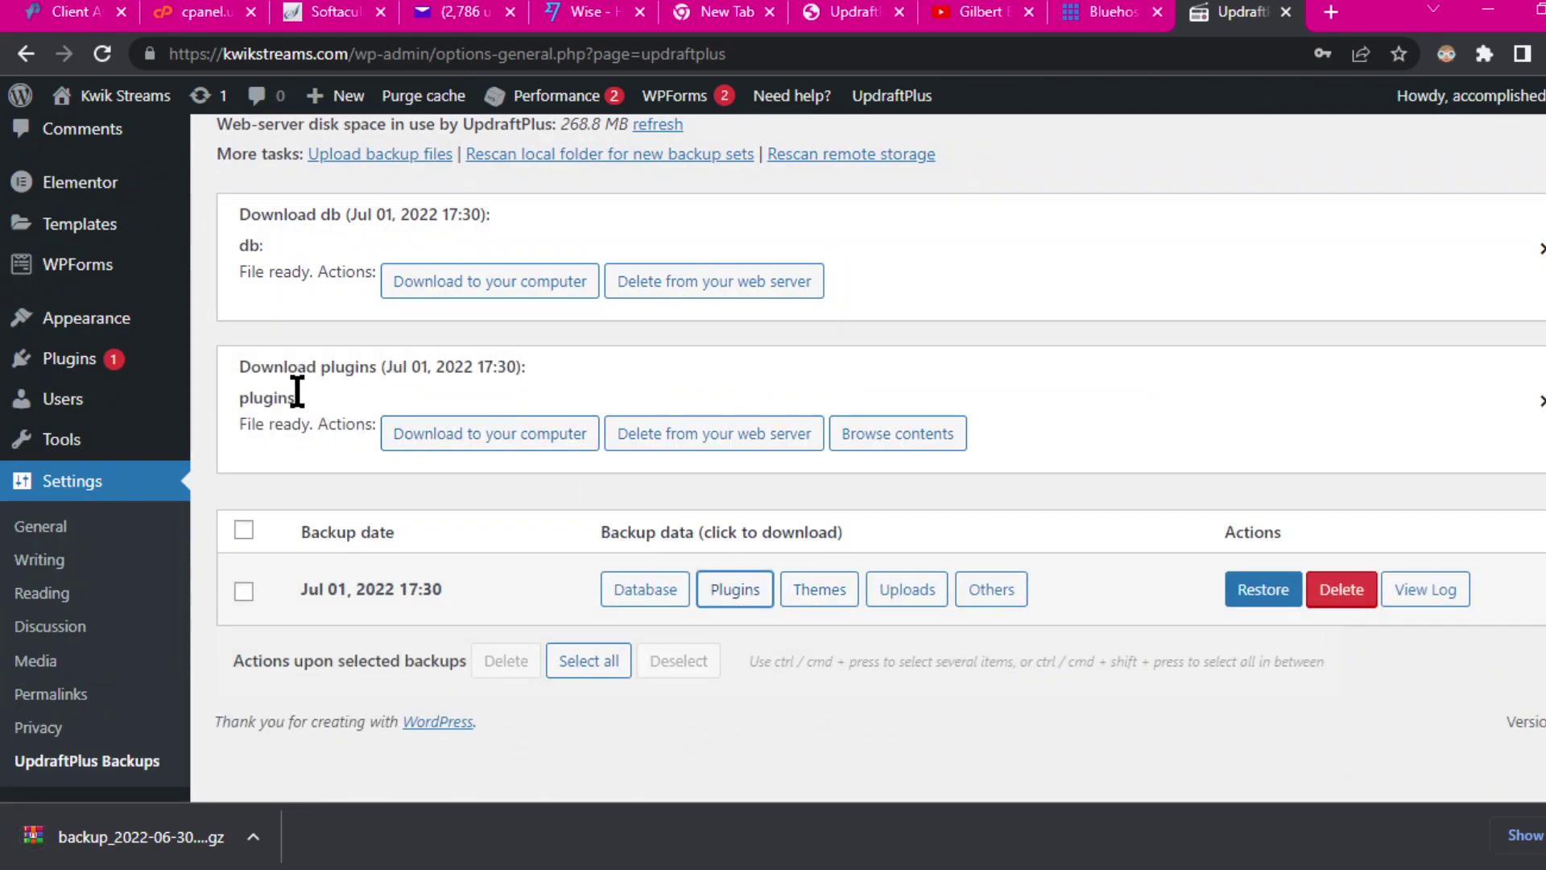
pyautogui.click(476, 443)
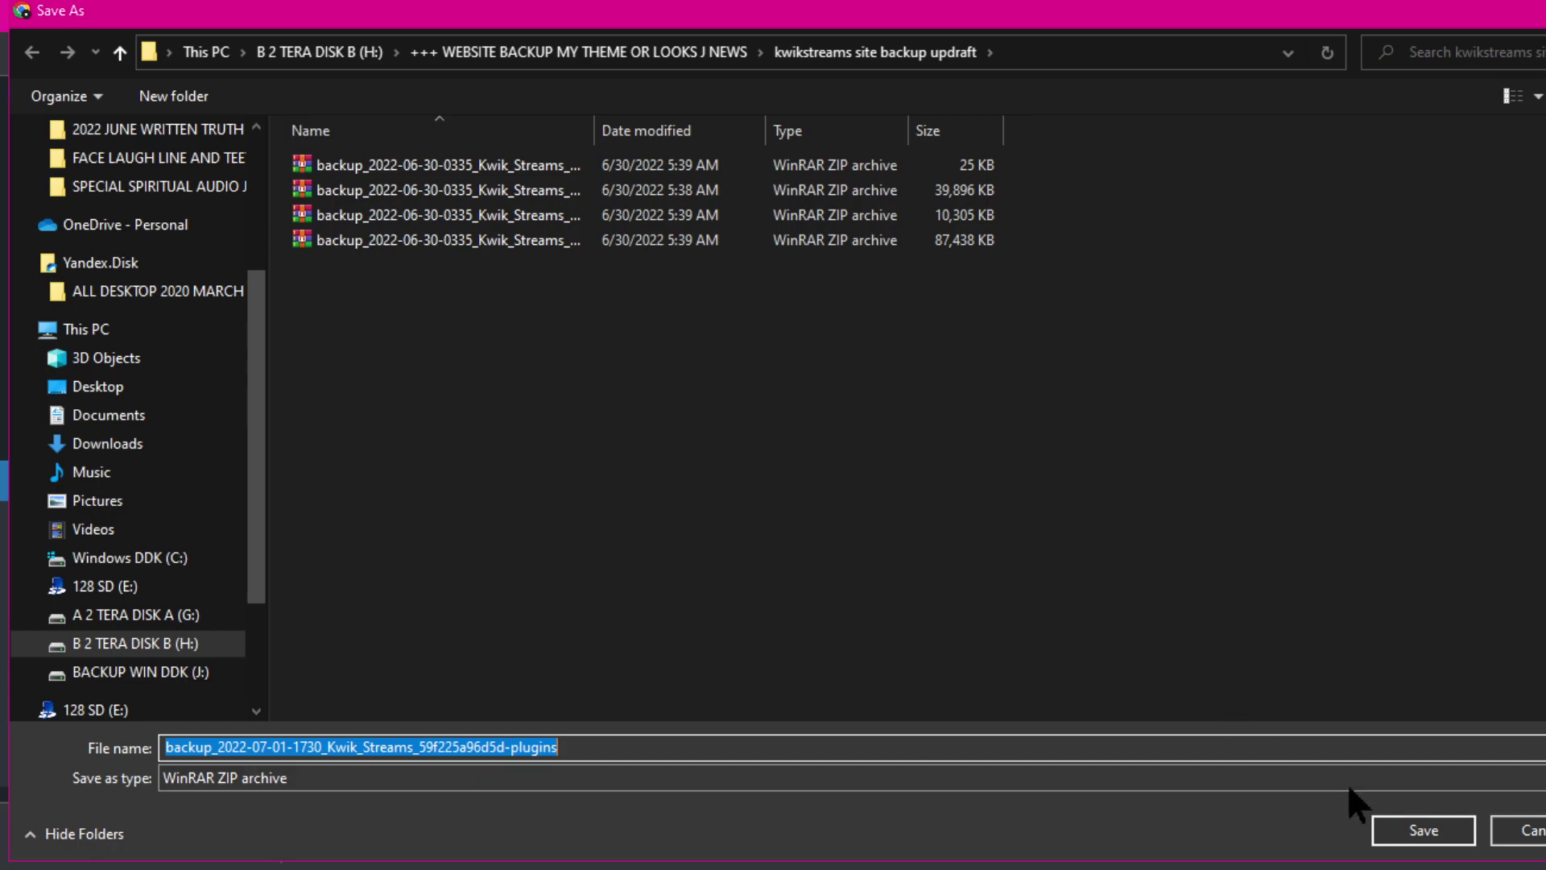
pyautogui.click(1392, 831)
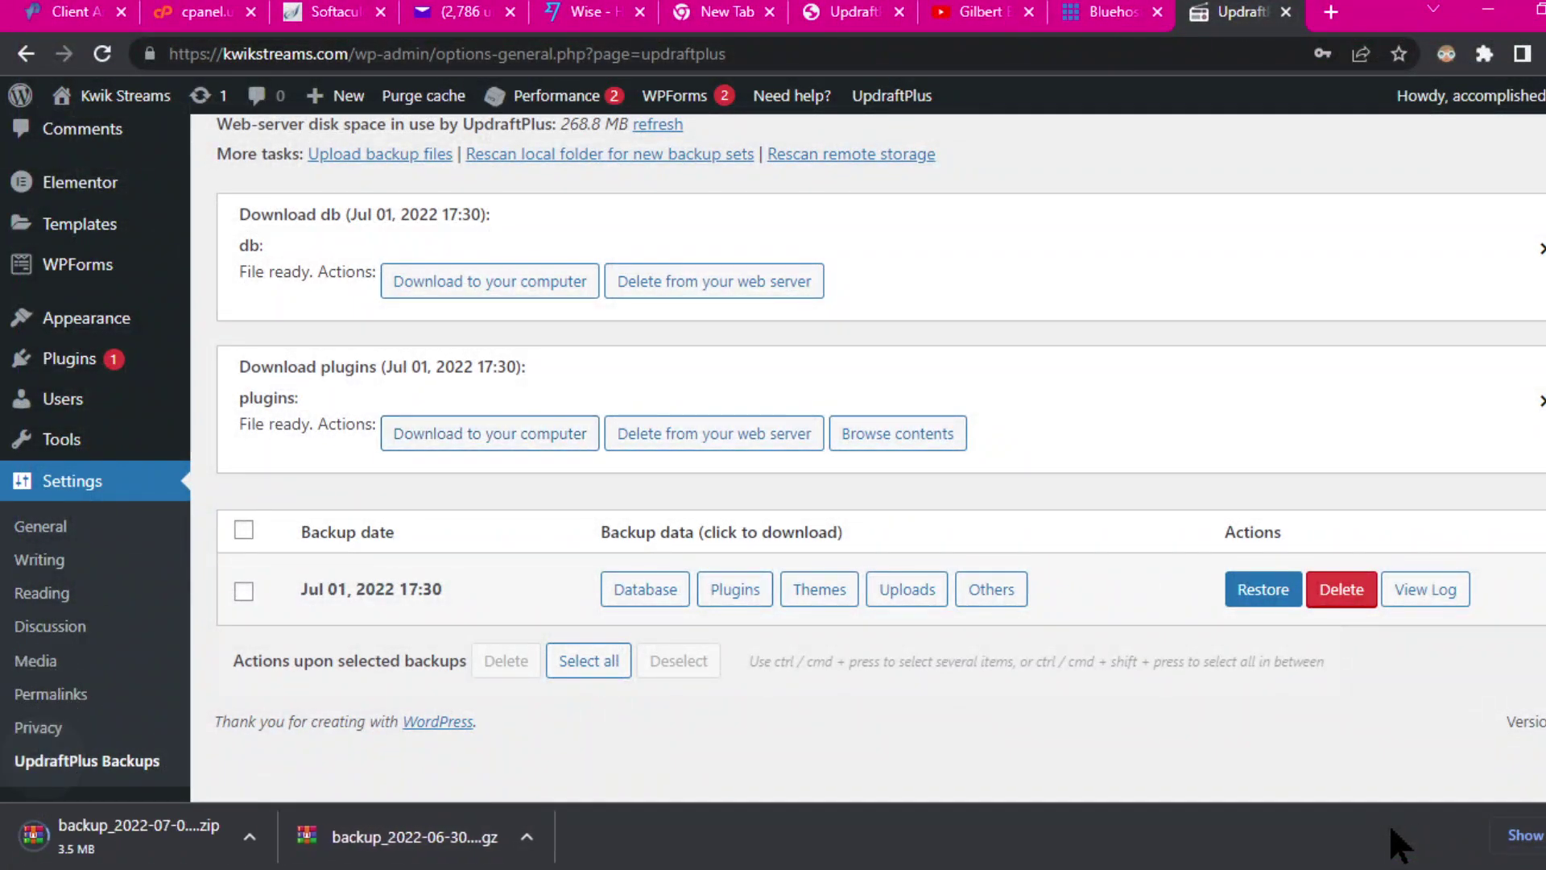
# Step: Download the Jul 01 themes backup archive into the backup folder
pyautogui.click(826, 590)
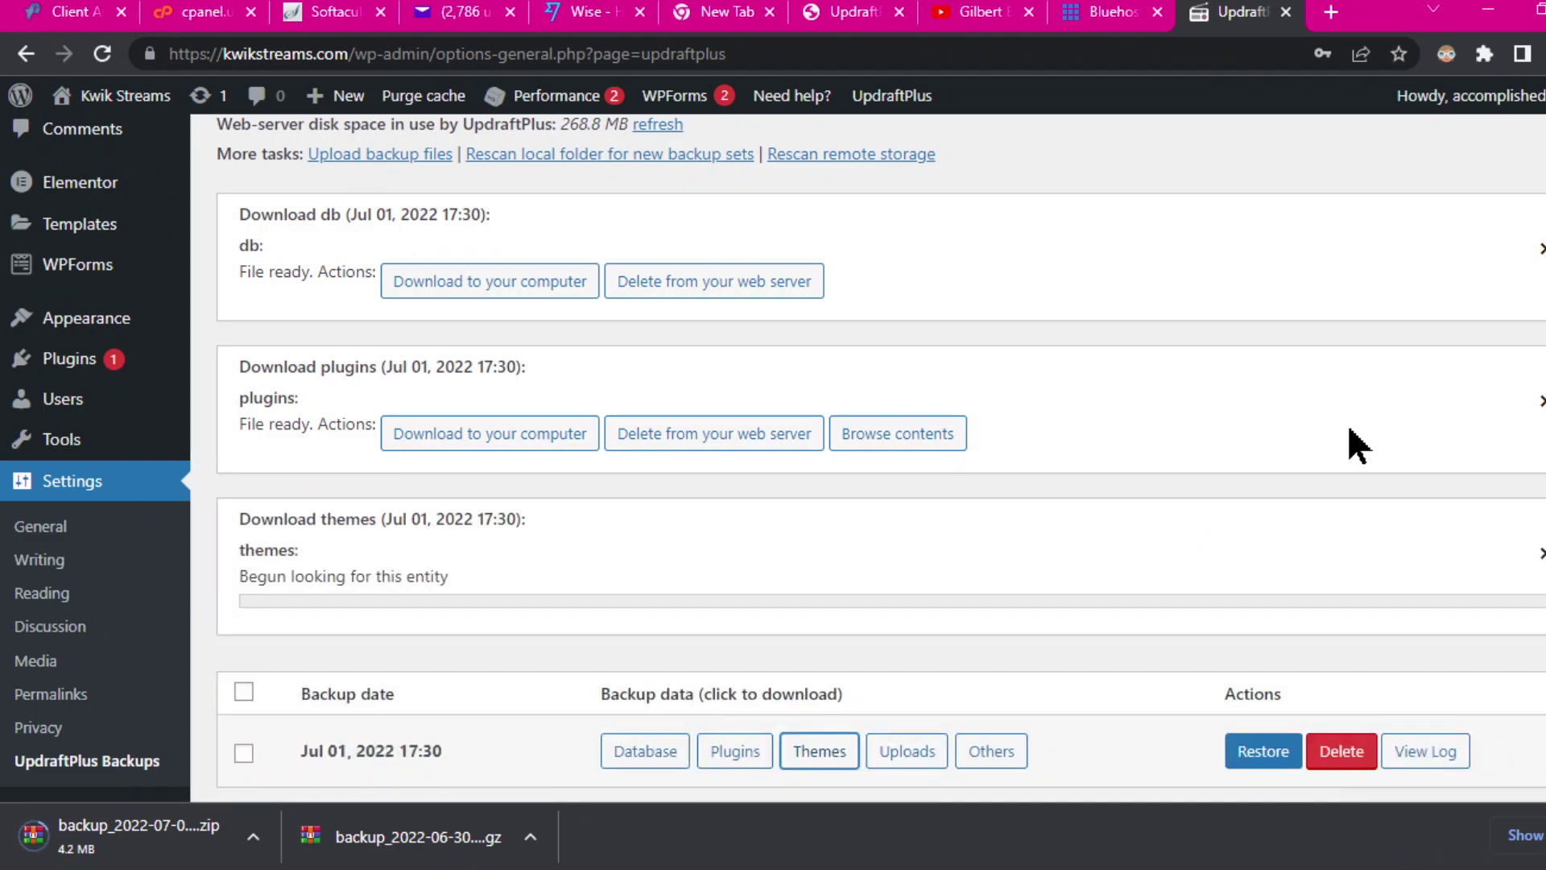
pyautogui.scroll(-2, 1361, 442)
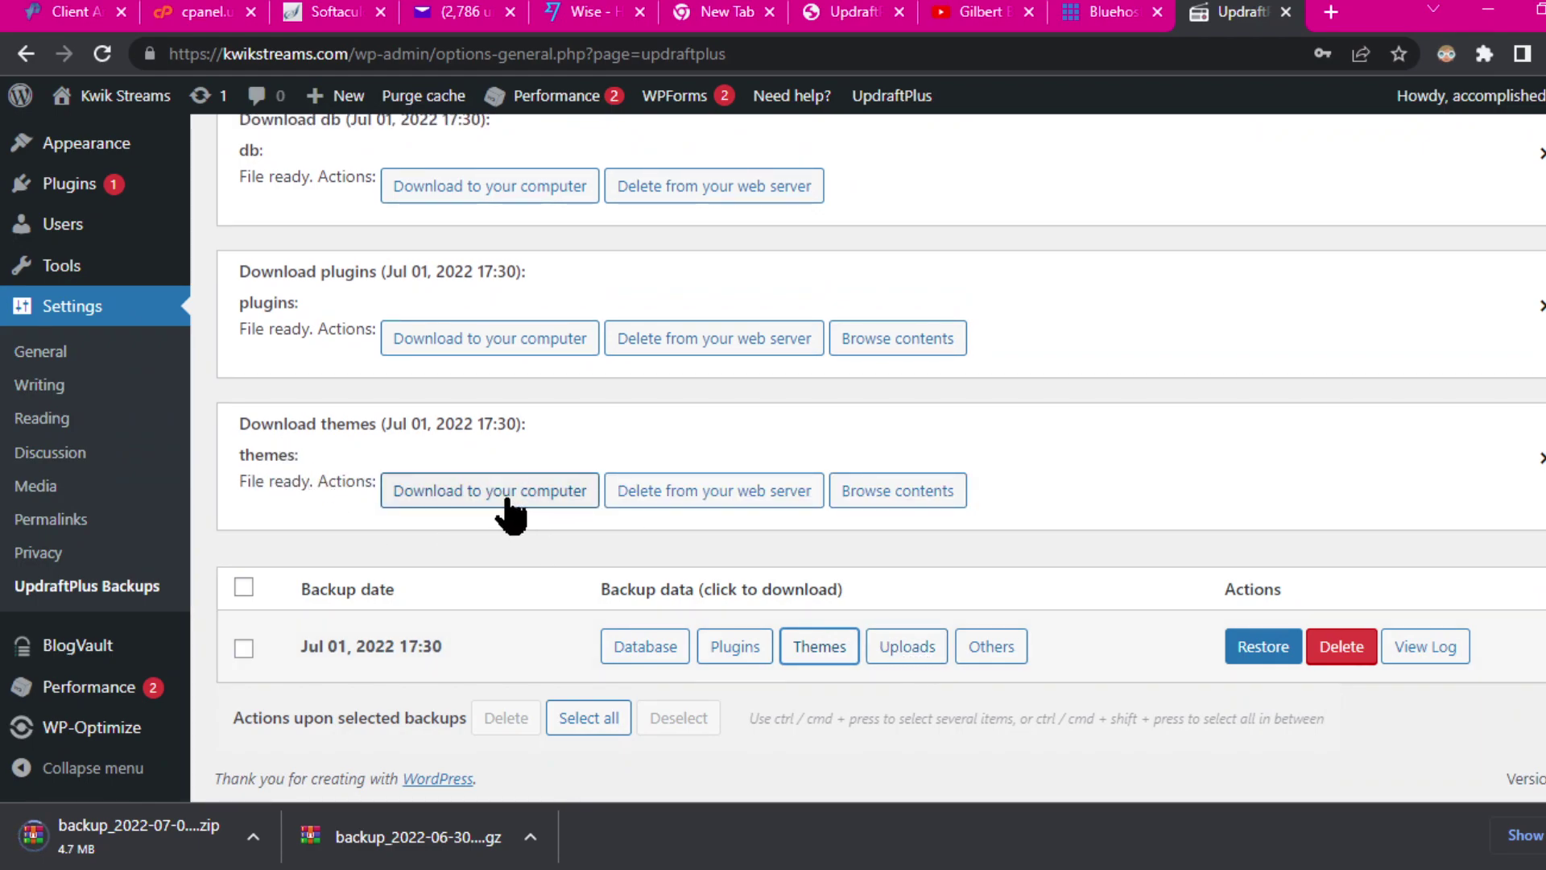
pyautogui.click(498, 498)
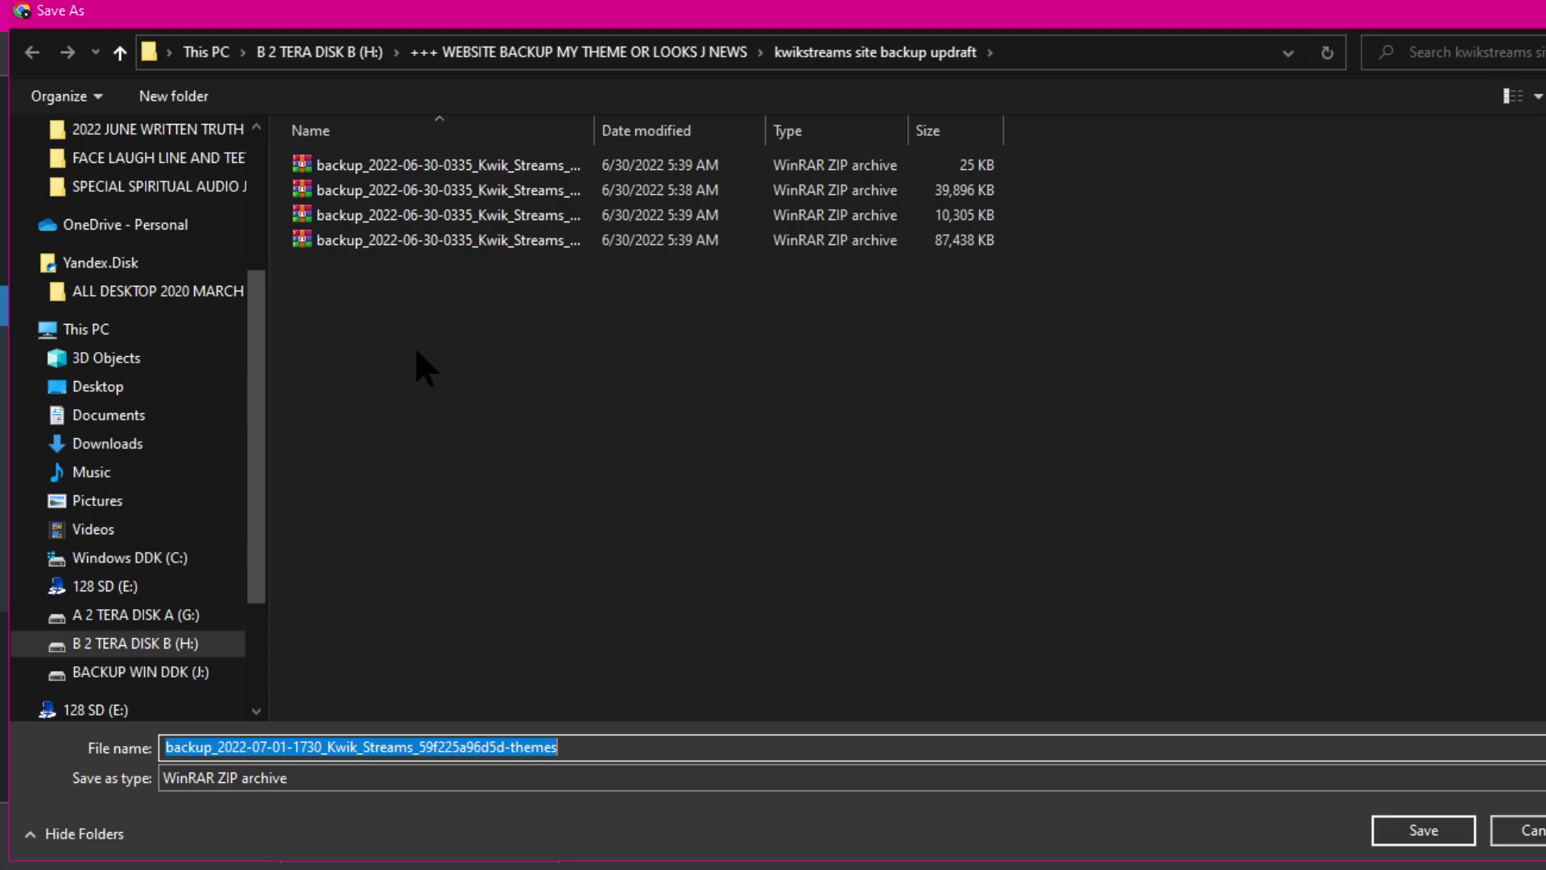
pyautogui.click(1424, 829)
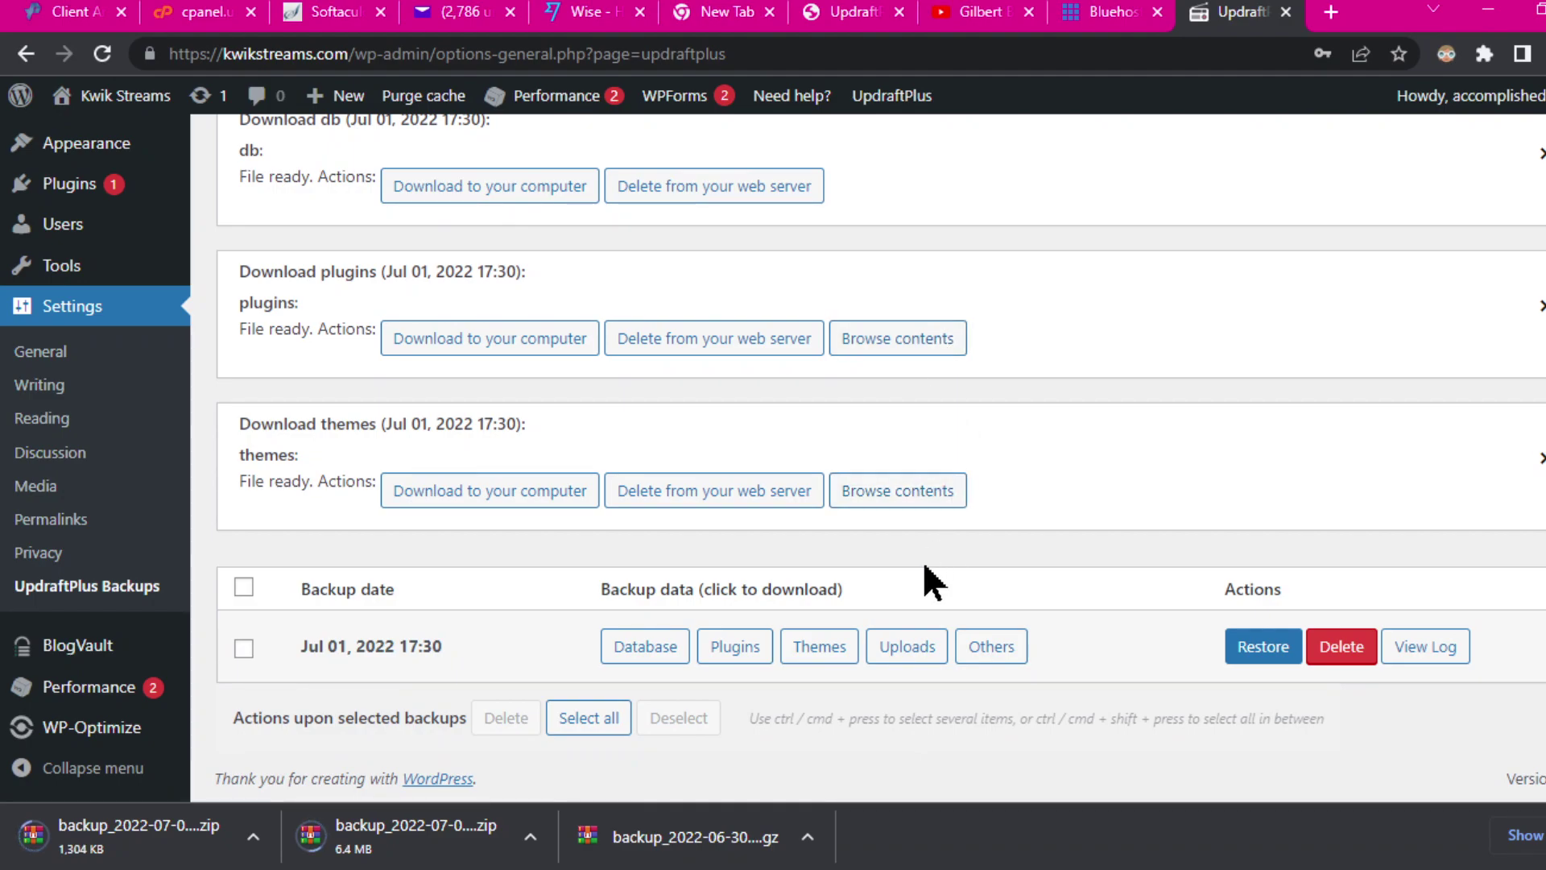
# Step: Download the uploads archive into the backup folder and prepare the others archive
pyautogui.click(907, 646)
pyautogui.scroll(-2, 1084, 563)
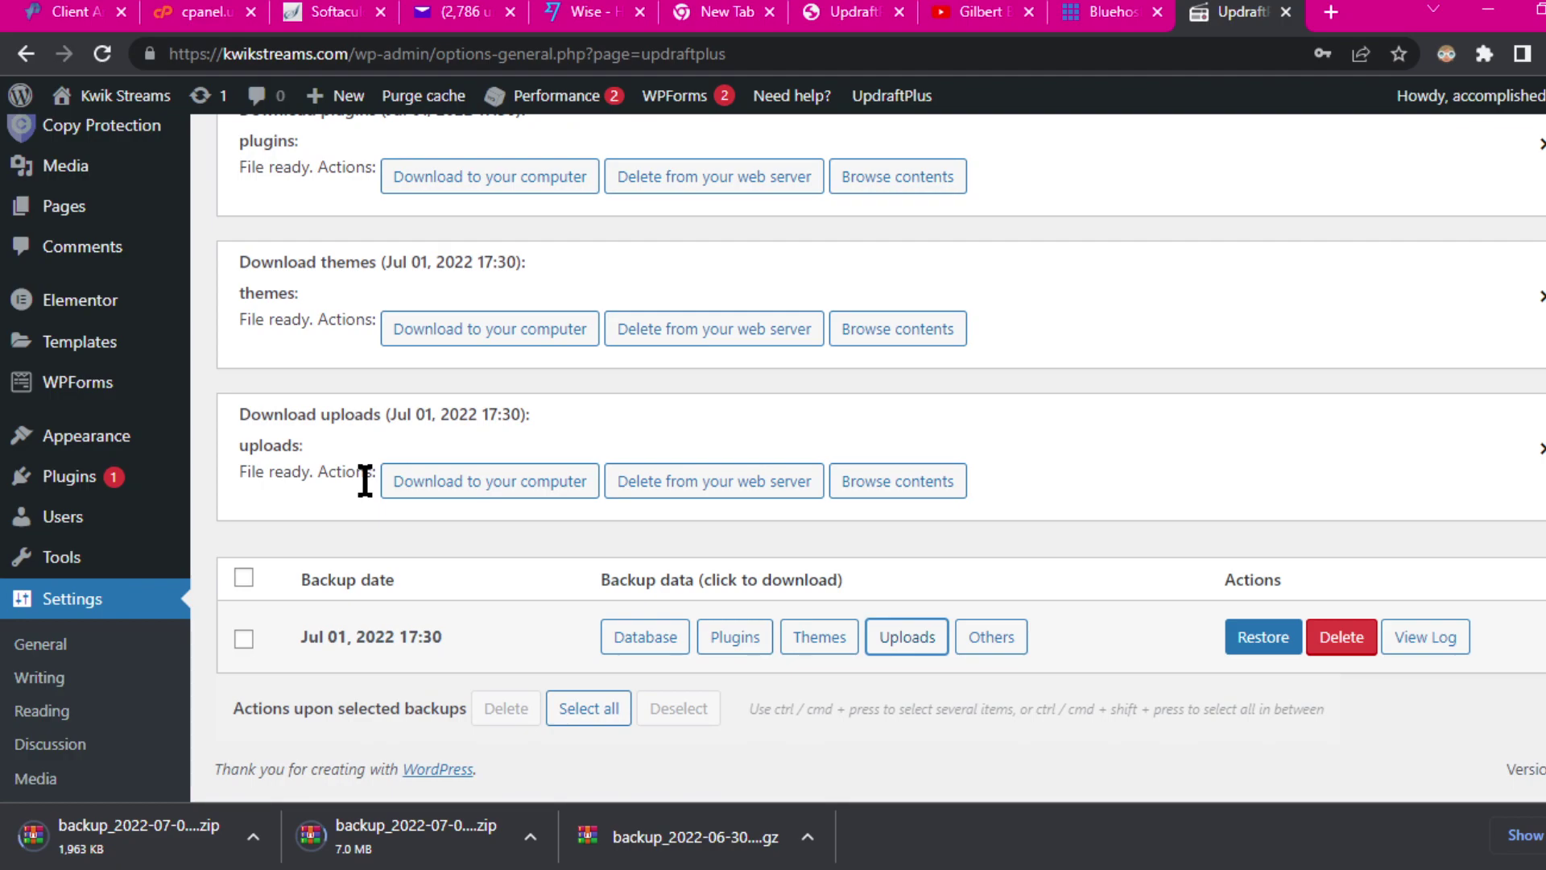
pyautogui.click(495, 485)
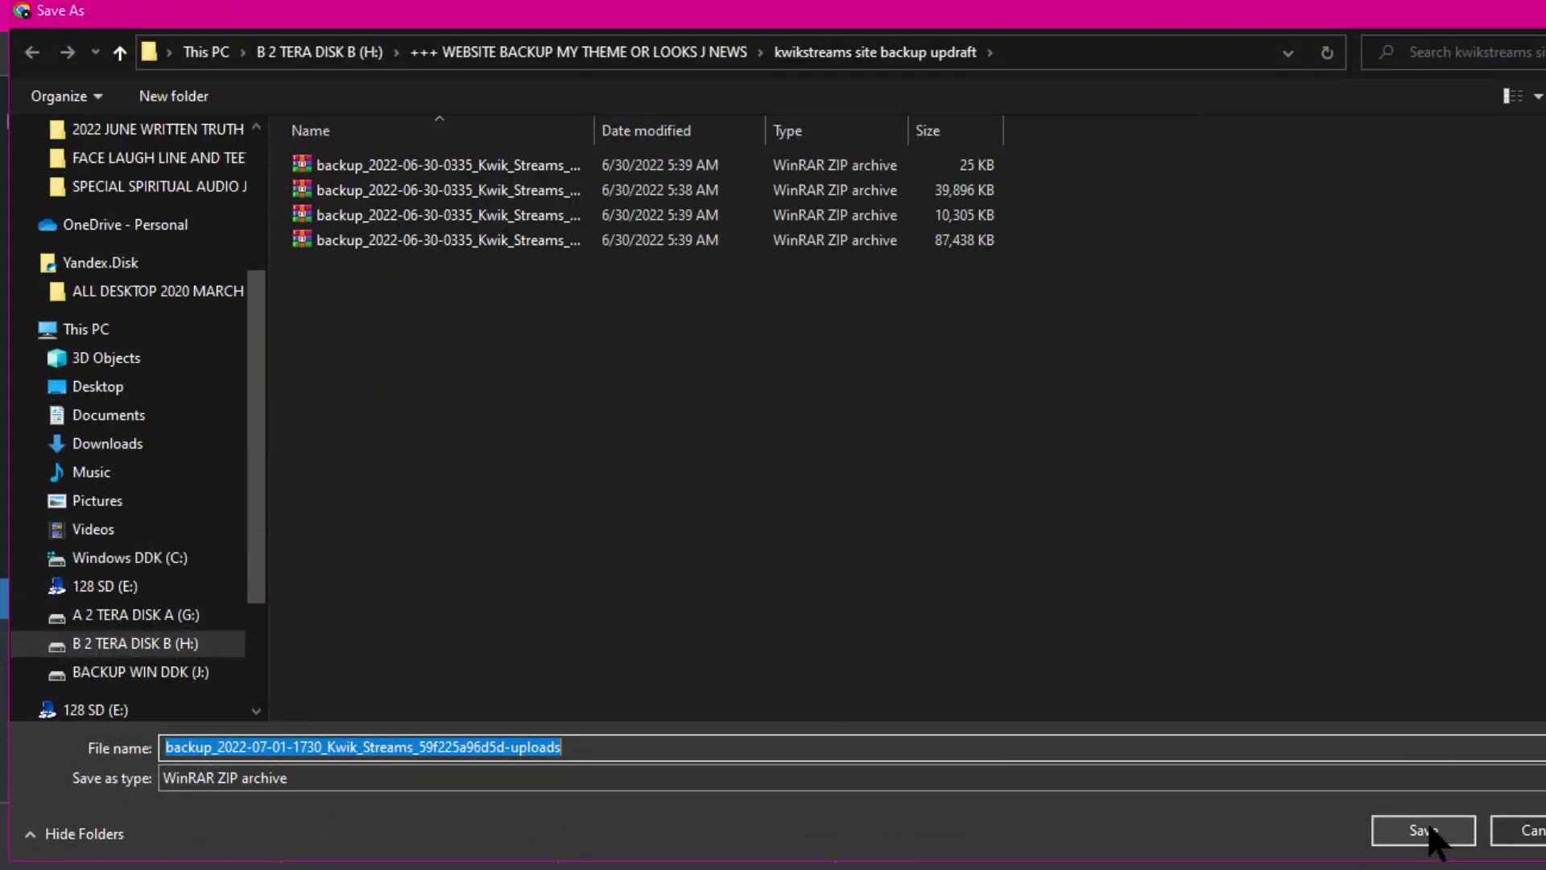
pyautogui.click(1422, 830)
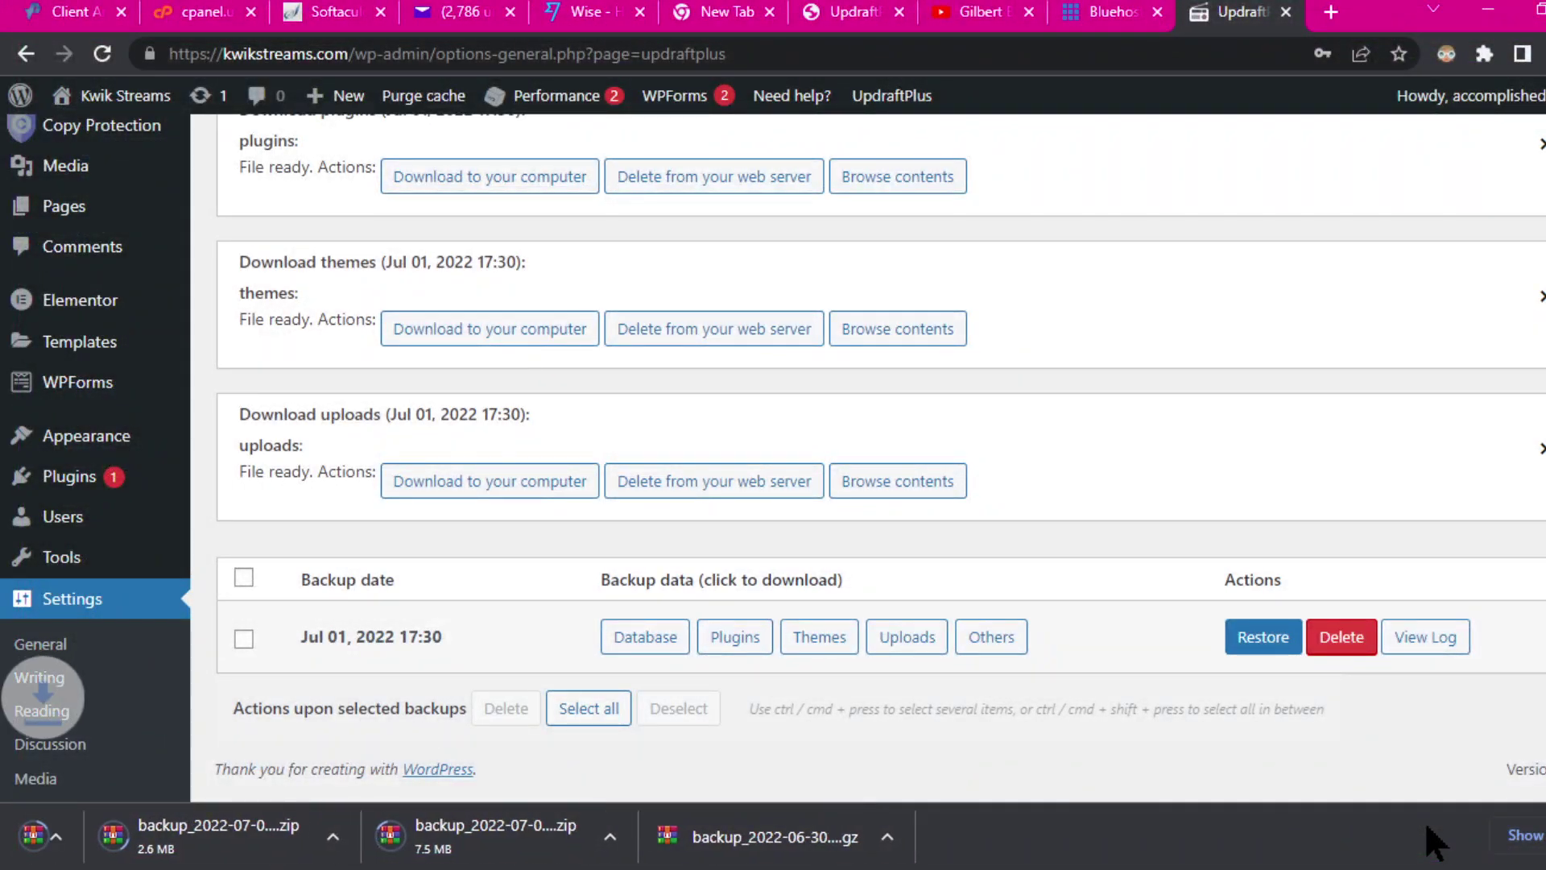
pyautogui.click(997, 640)
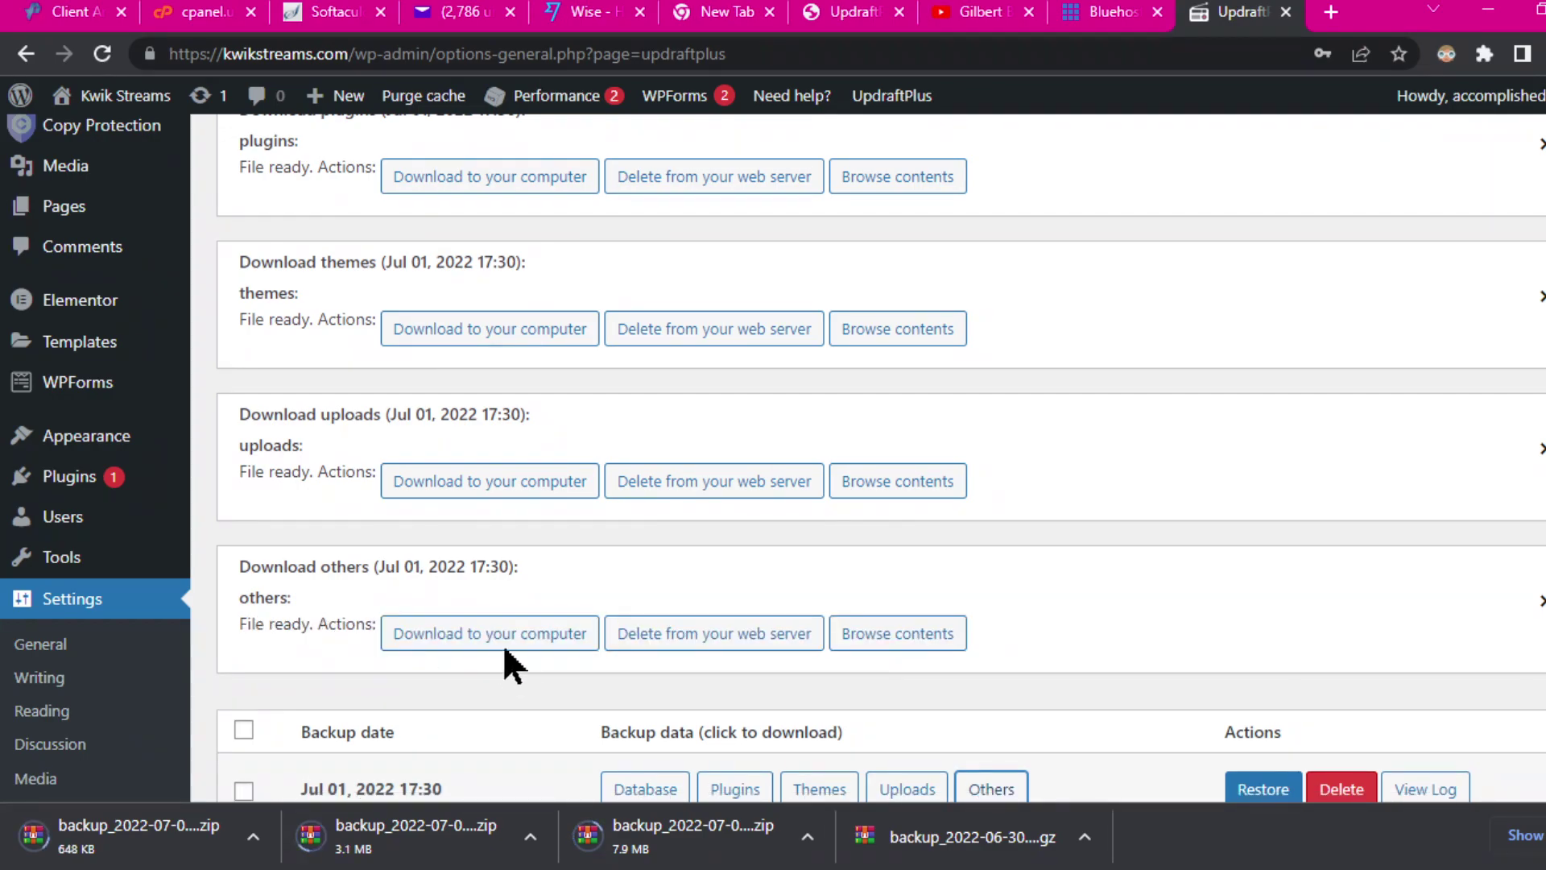
# Step: Save the Jul 01 others archive into the backup folder and dismiss Chrome's downloads bar
pyautogui.click(492, 633)
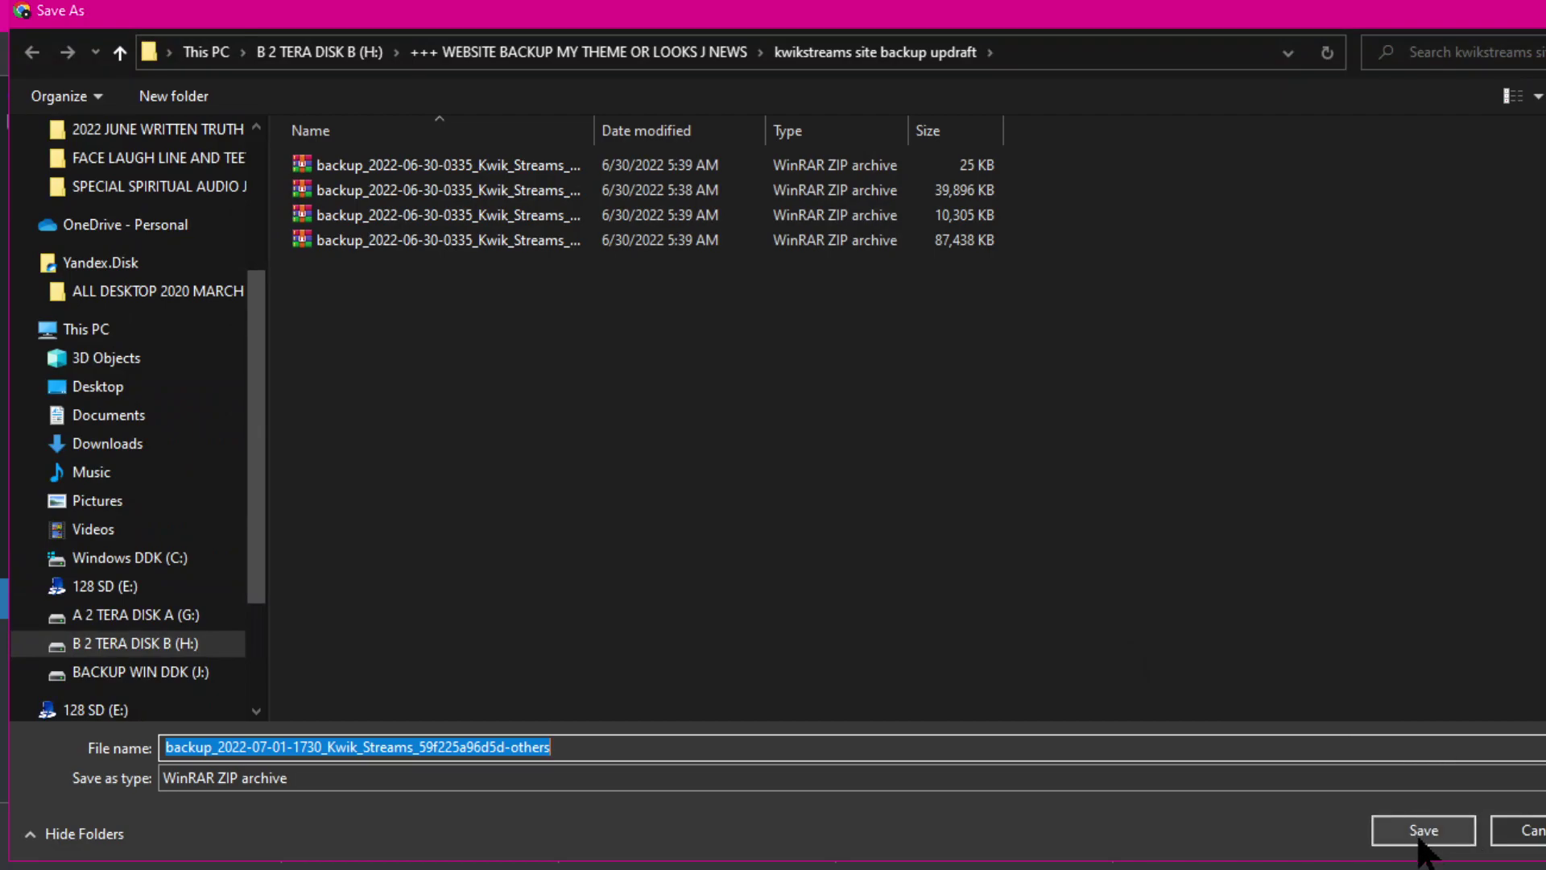
pyautogui.click(1419, 834)
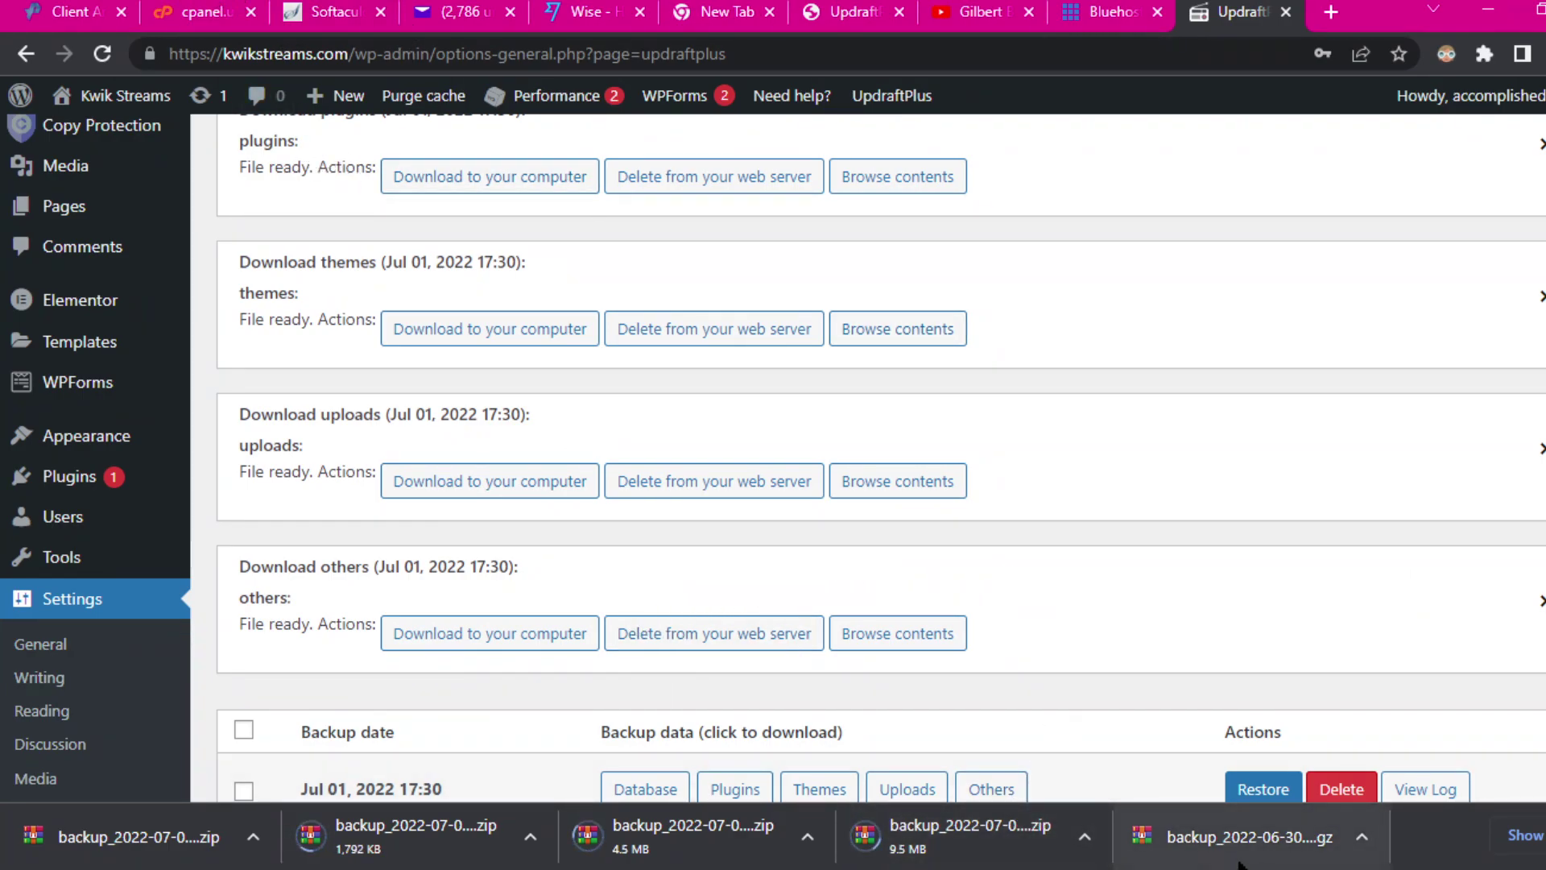
pyautogui.click(422, 1)
pyautogui.click(403, 432)
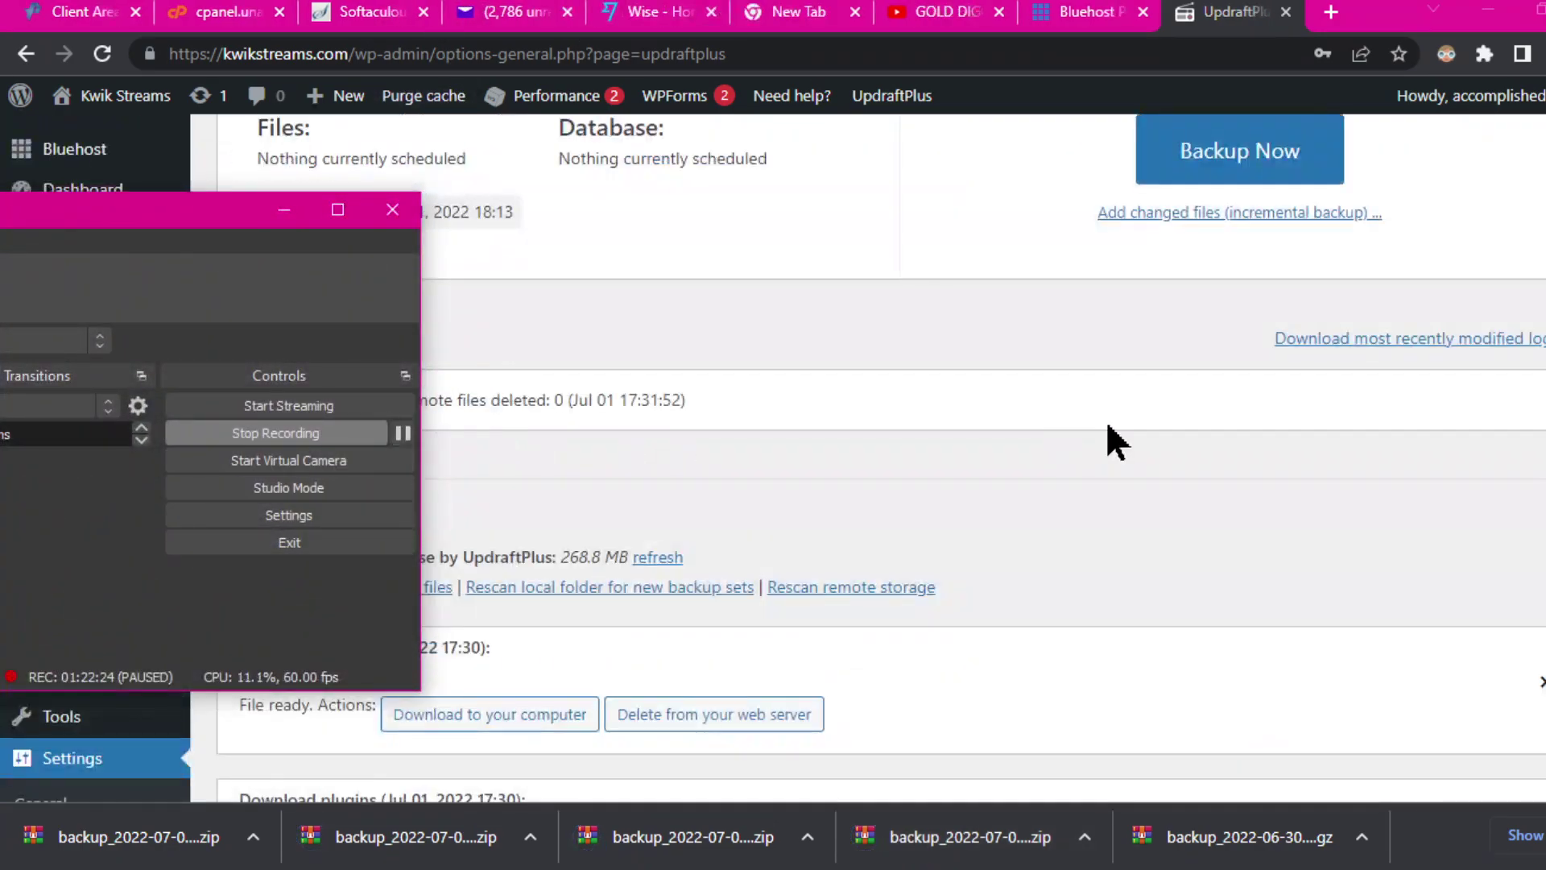
pyautogui.click(1103, 423)
pyautogui.scroll(-10, 1094, 439)
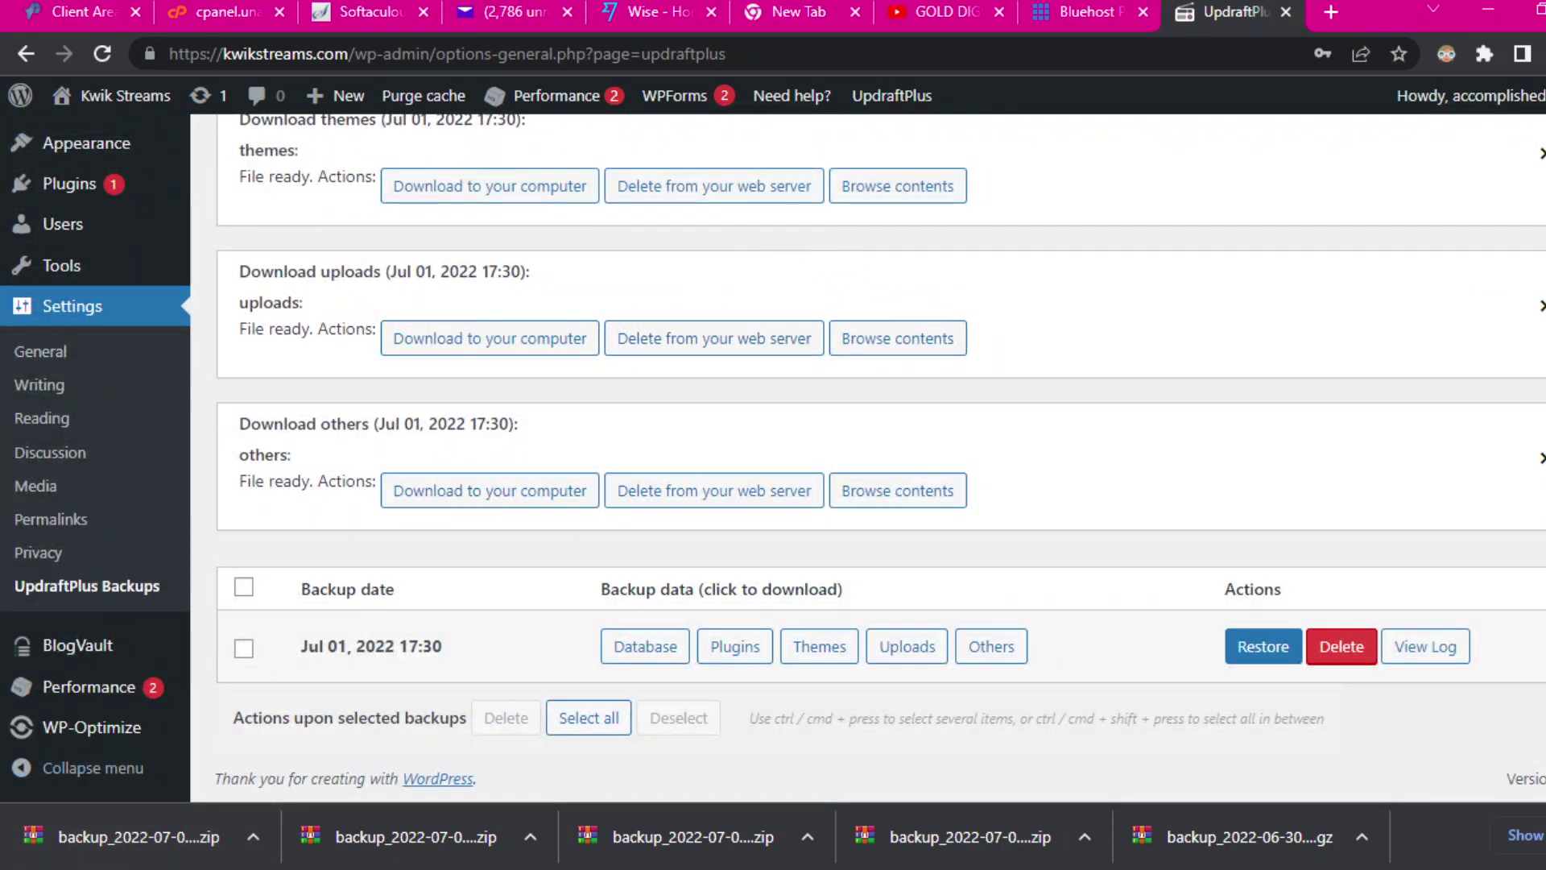
pyautogui.click(1544, 836)
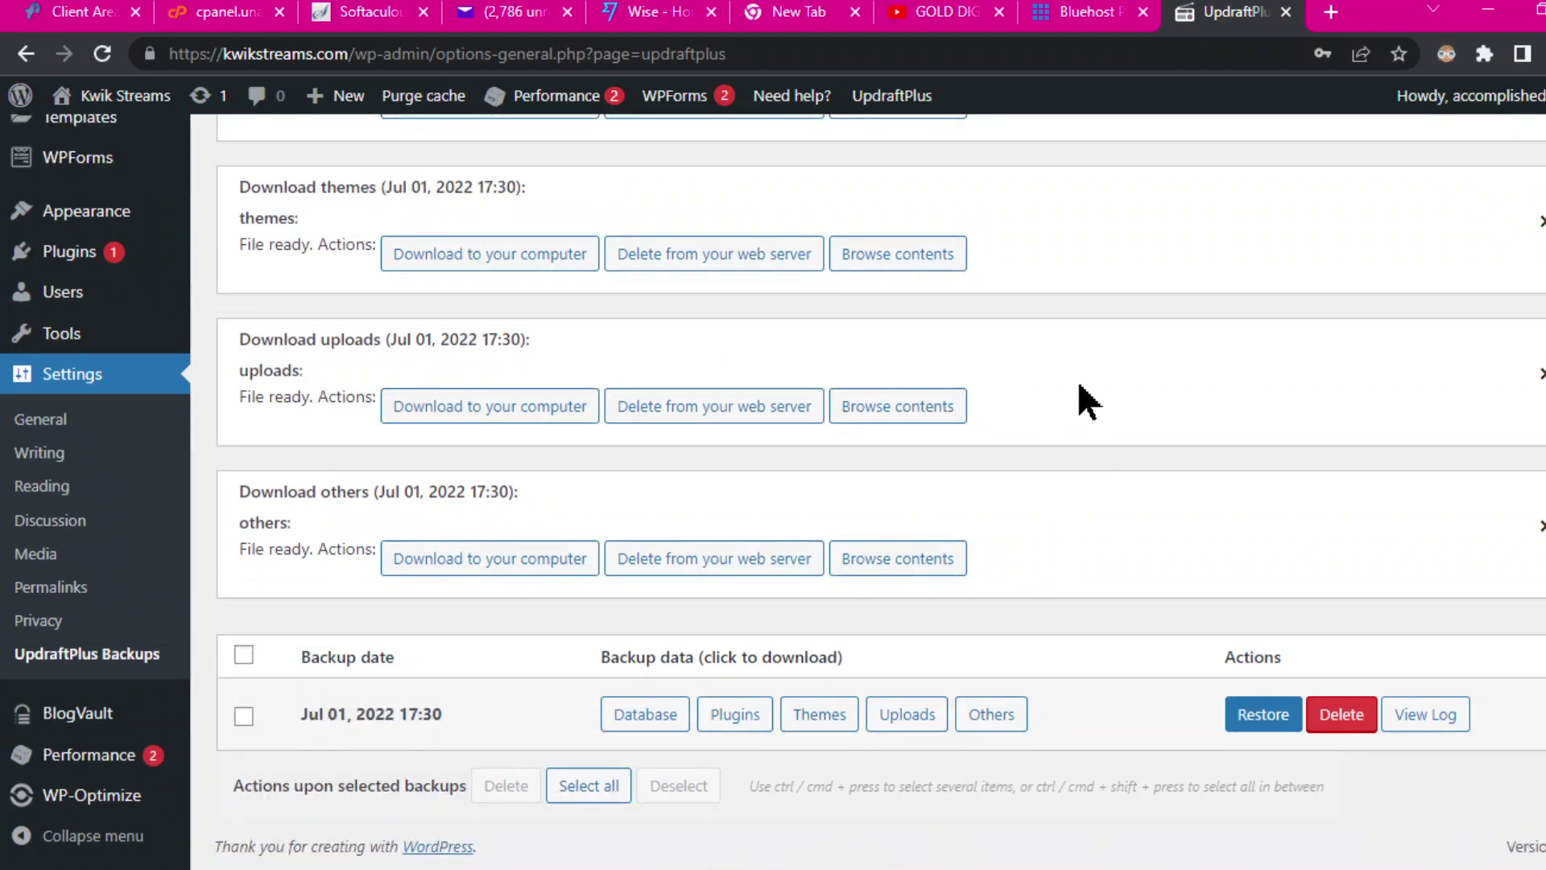
pyautogui.moveTo(964, 4)
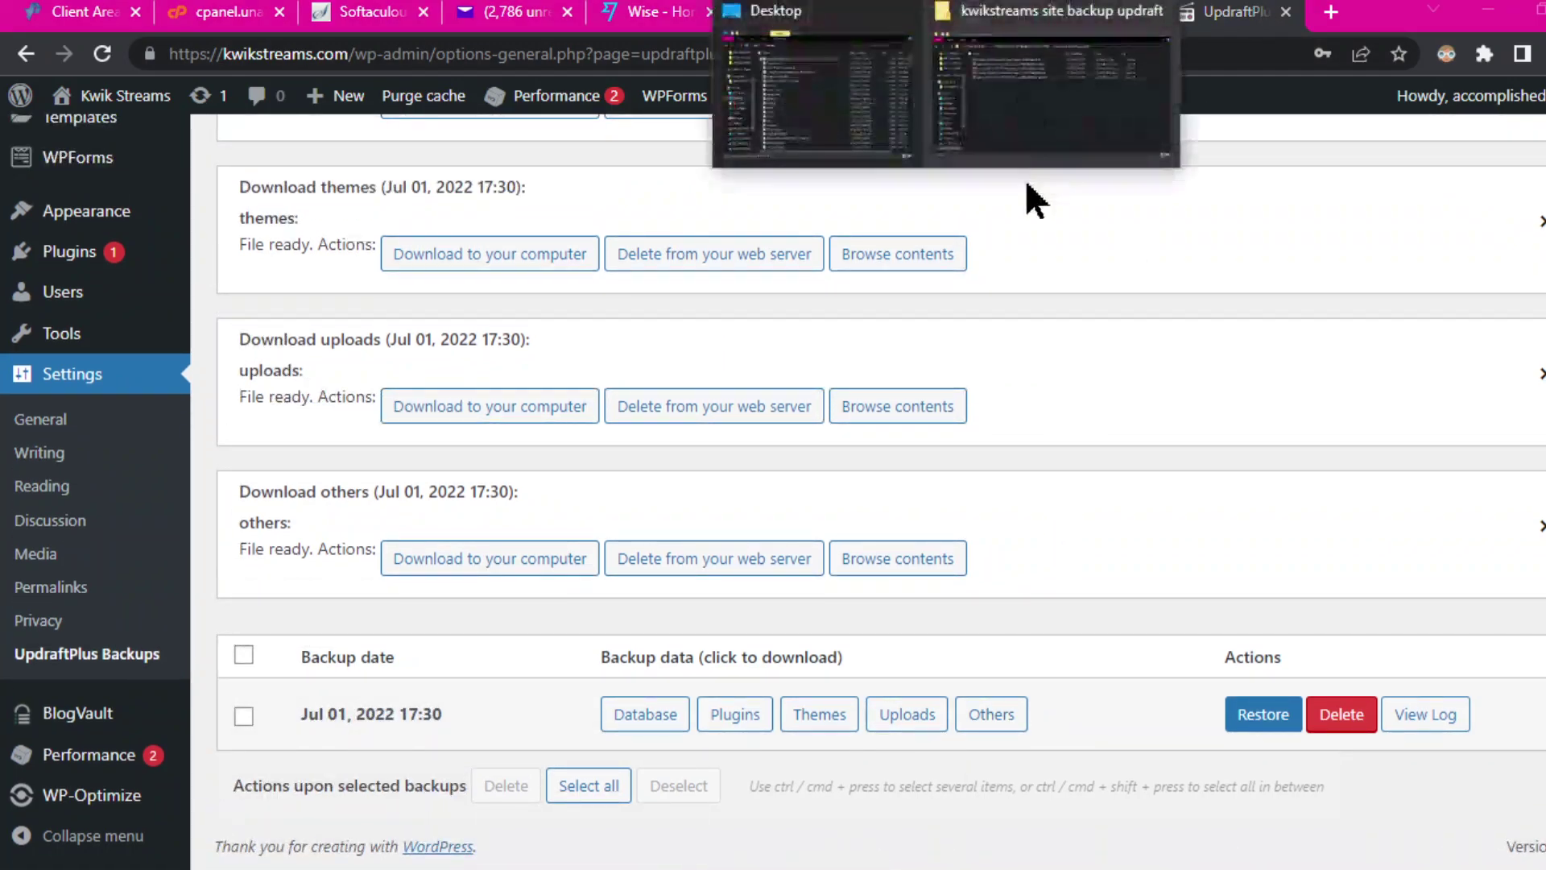
pyautogui.click(1016, 81)
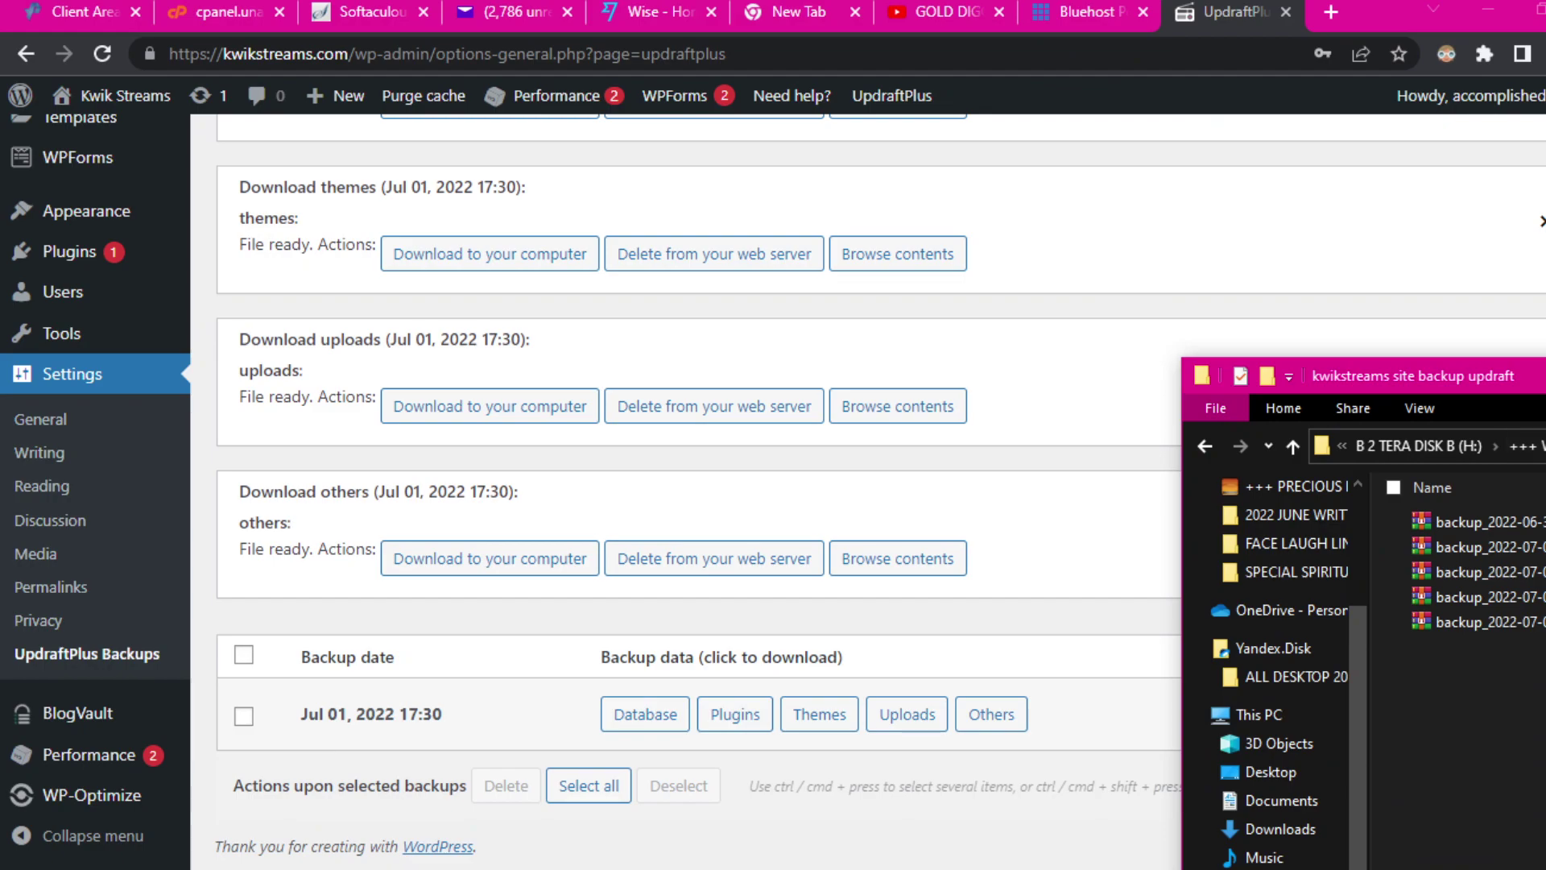
pyautogui.moveTo(1530, 372); pyautogui.dragTo(1071, 246)
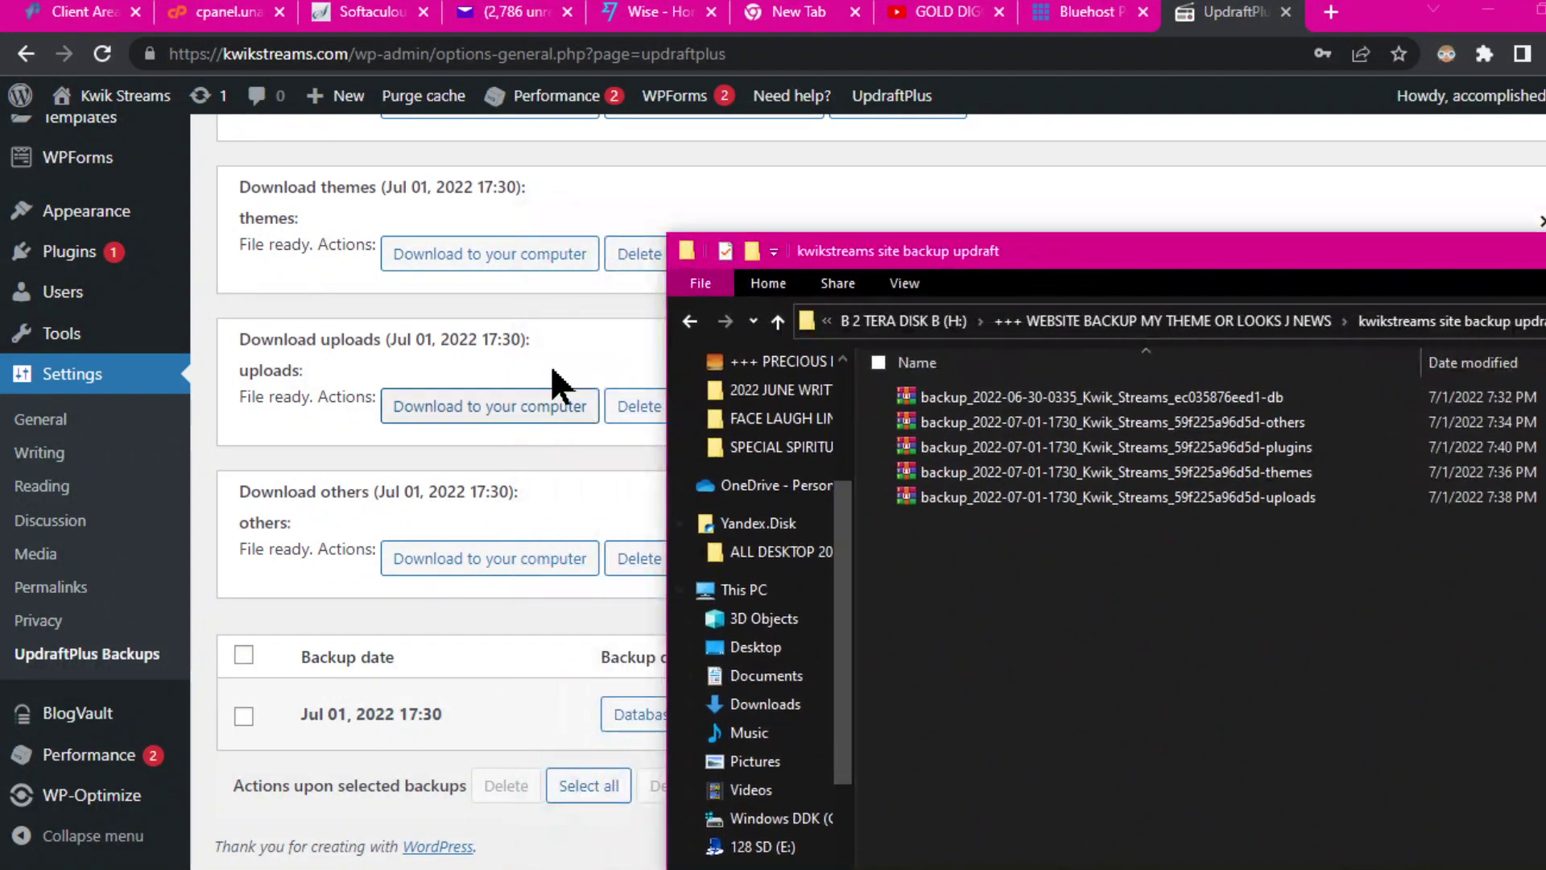
pyautogui.moveTo(1534, 256); pyautogui.dragTo(1440, 264)
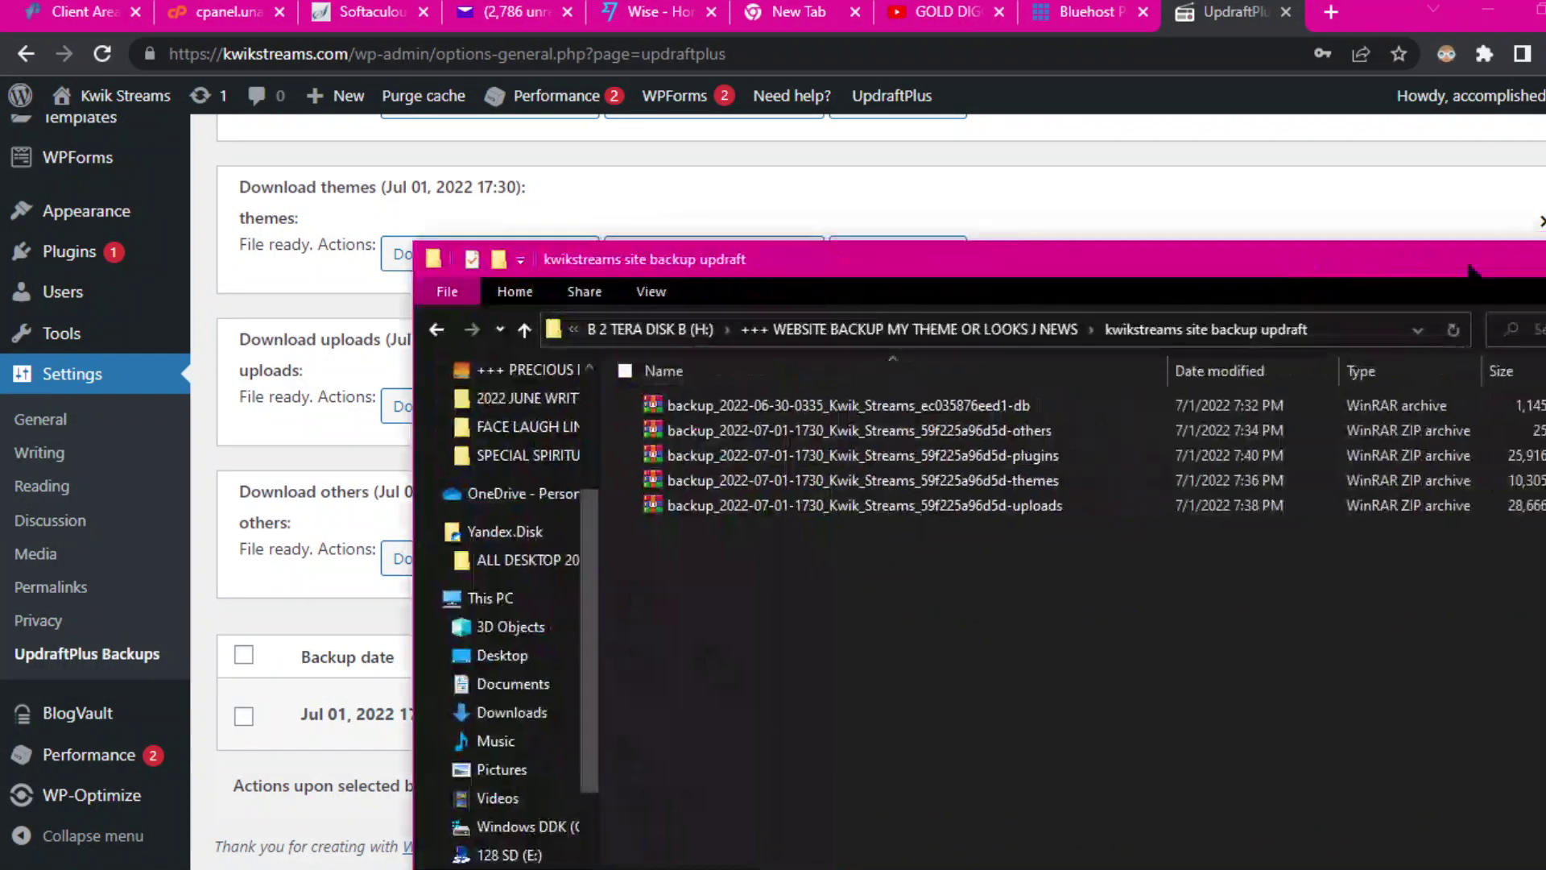
pyautogui.moveTo(1544, 266); pyautogui.dragTo(1415, 267)
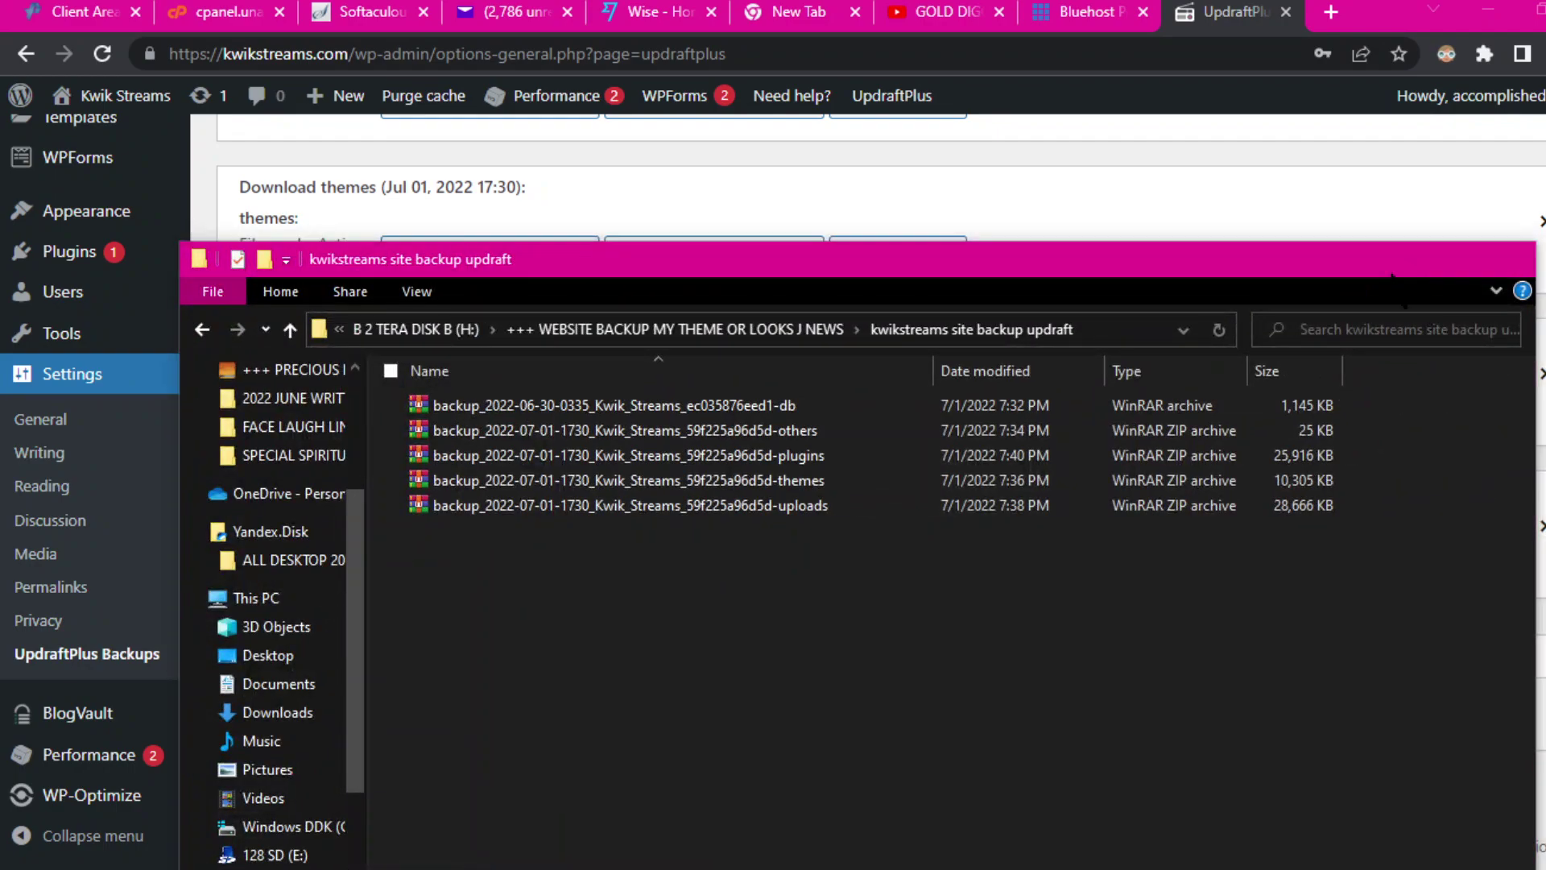
pyautogui.click(1403, 261)
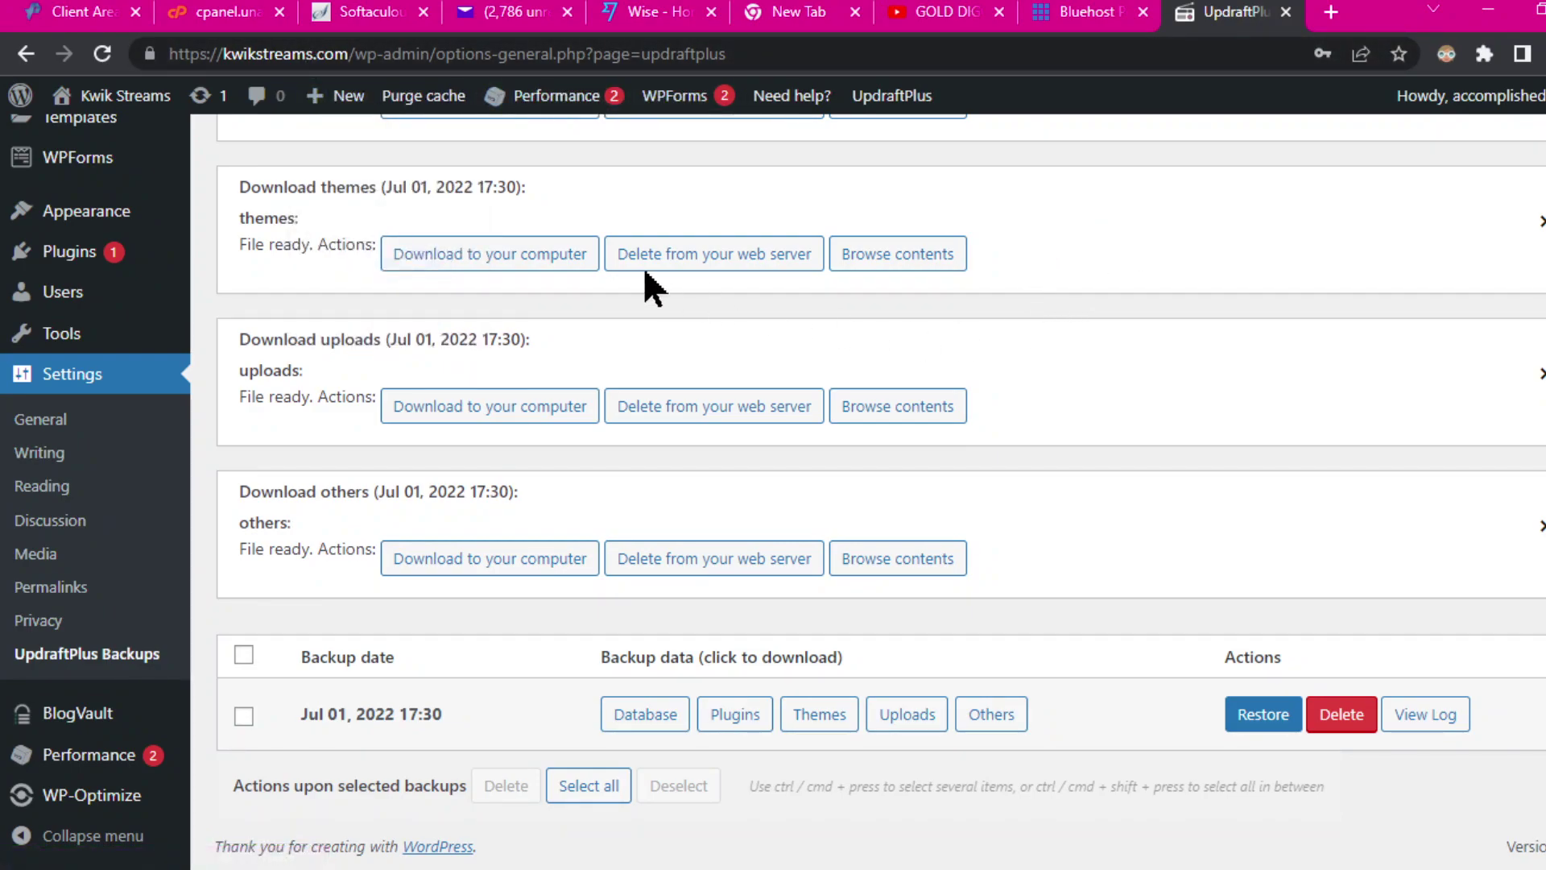
# Step: Close the UpdraftPlus and Bluehost Portal tabs, then switch to the Softaculous WordPress Management tab
pyautogui.moveTo(447, 111)
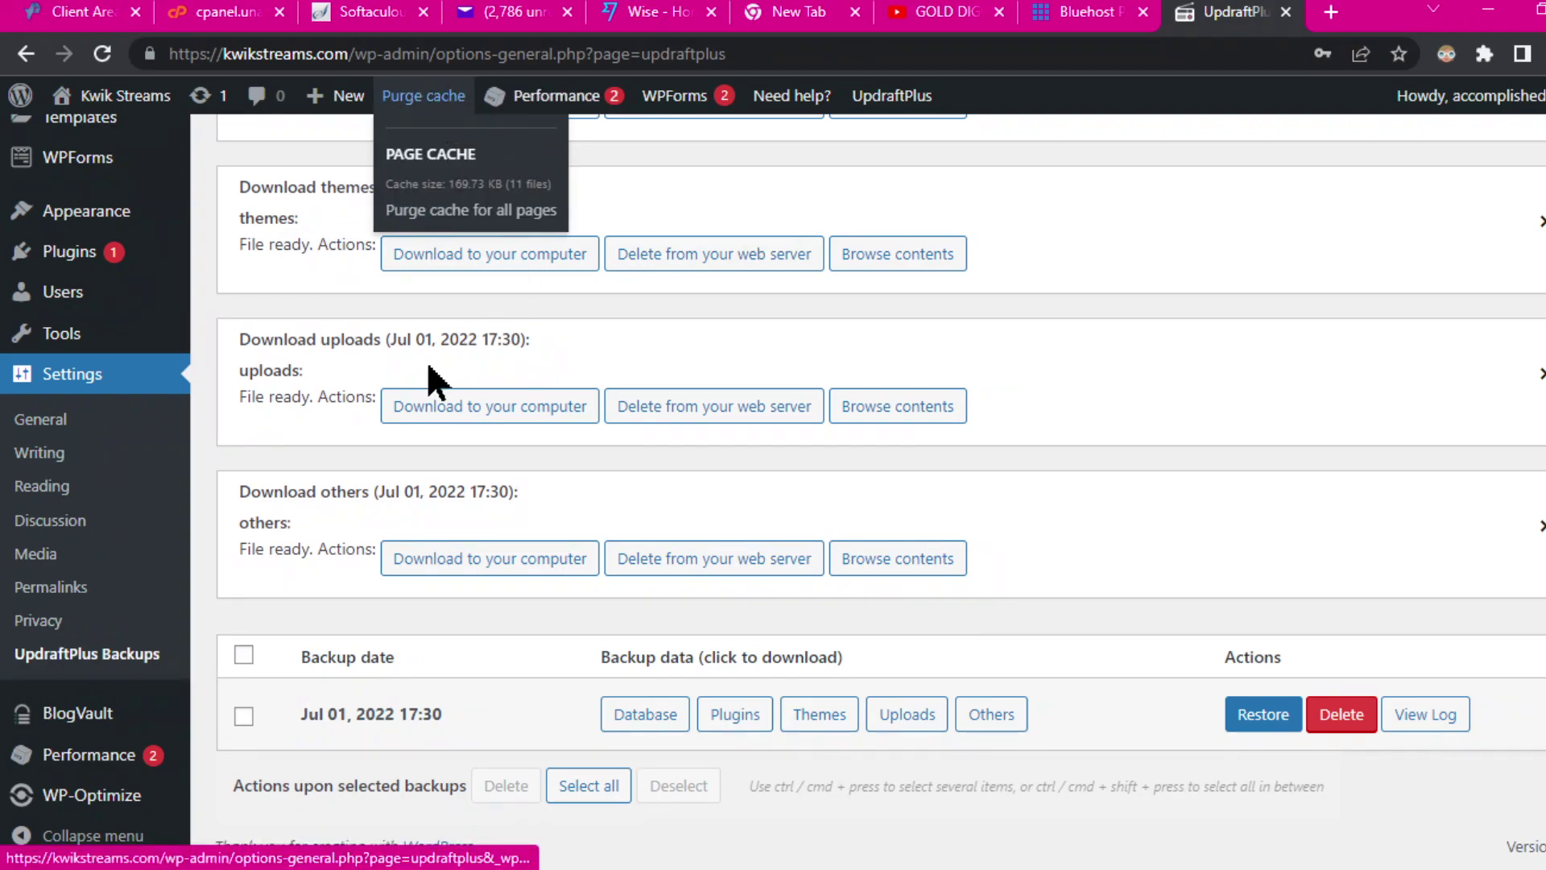
pyautogui.scroll(20, 1208, 322)
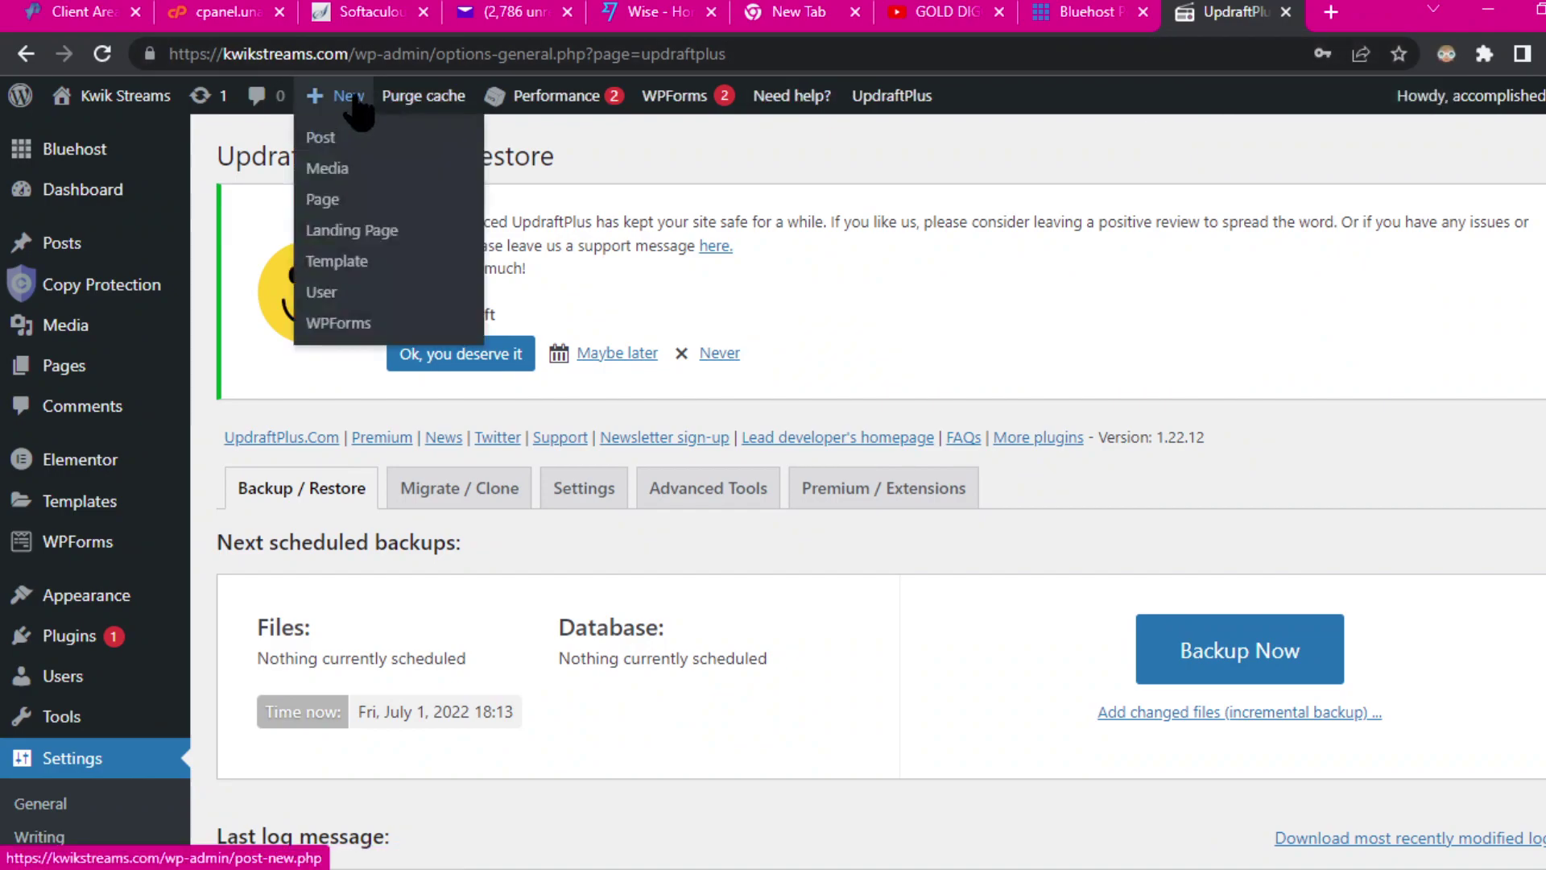
pyautogui.click(1286, 12)
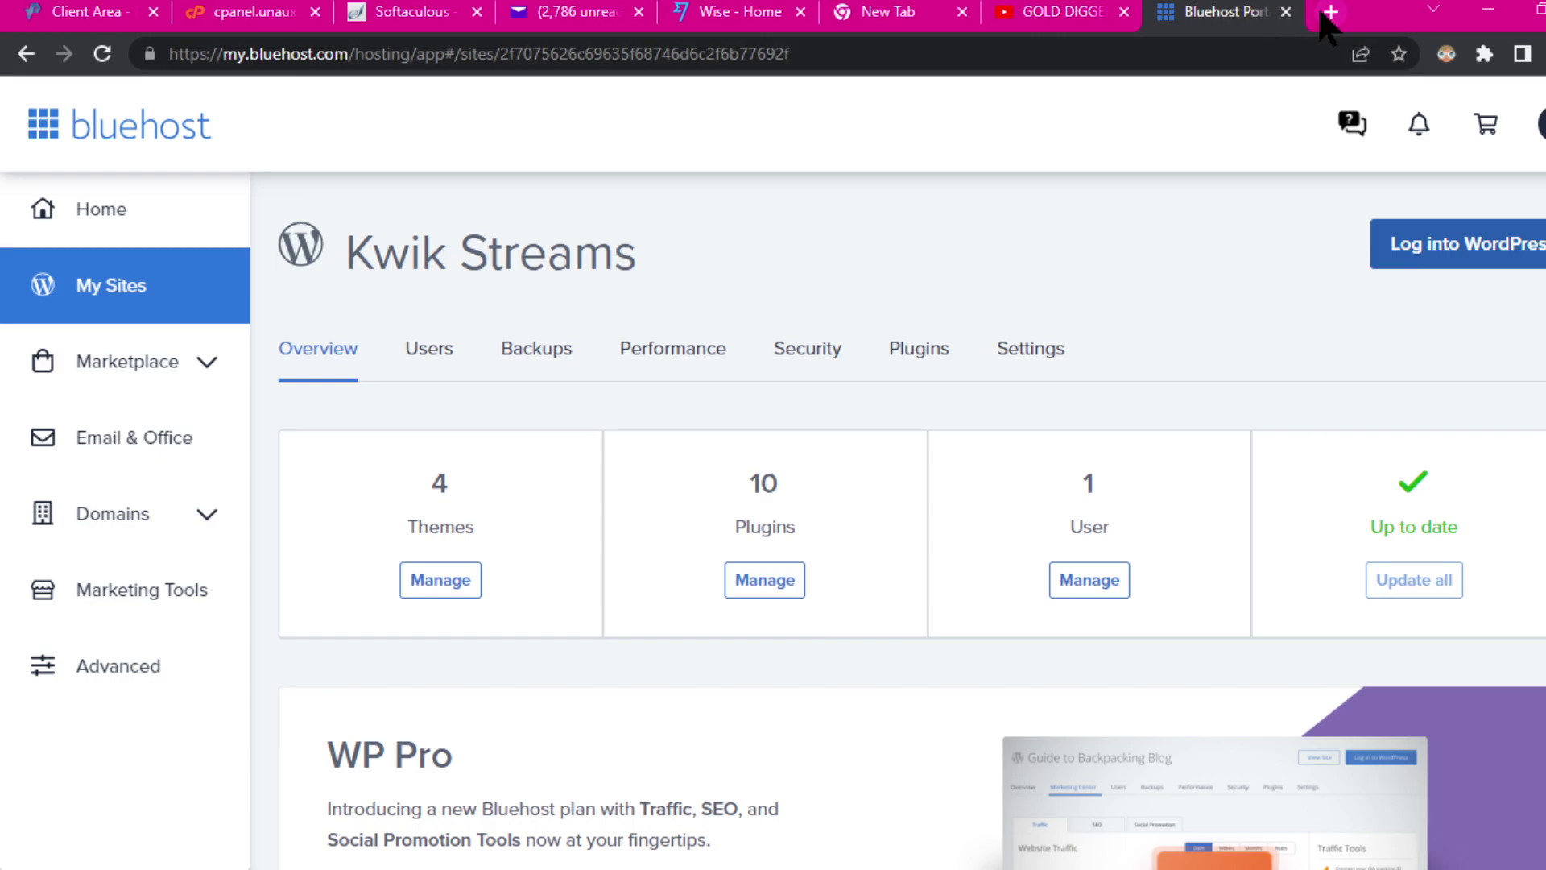
pyautogui.click(1286, 12)
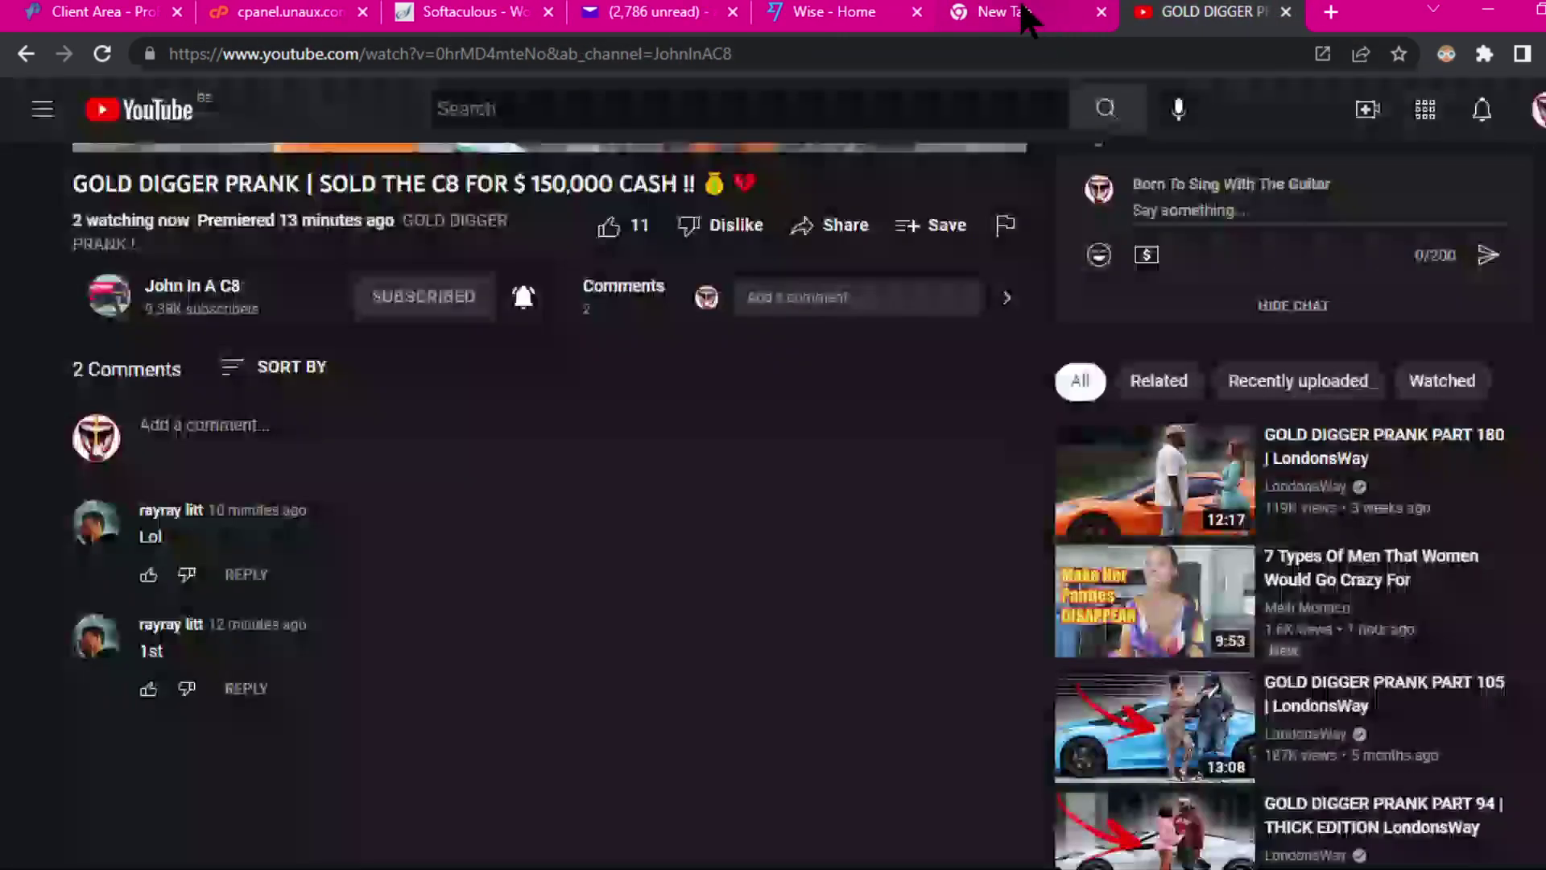
pyautogui.click(1029, 11)
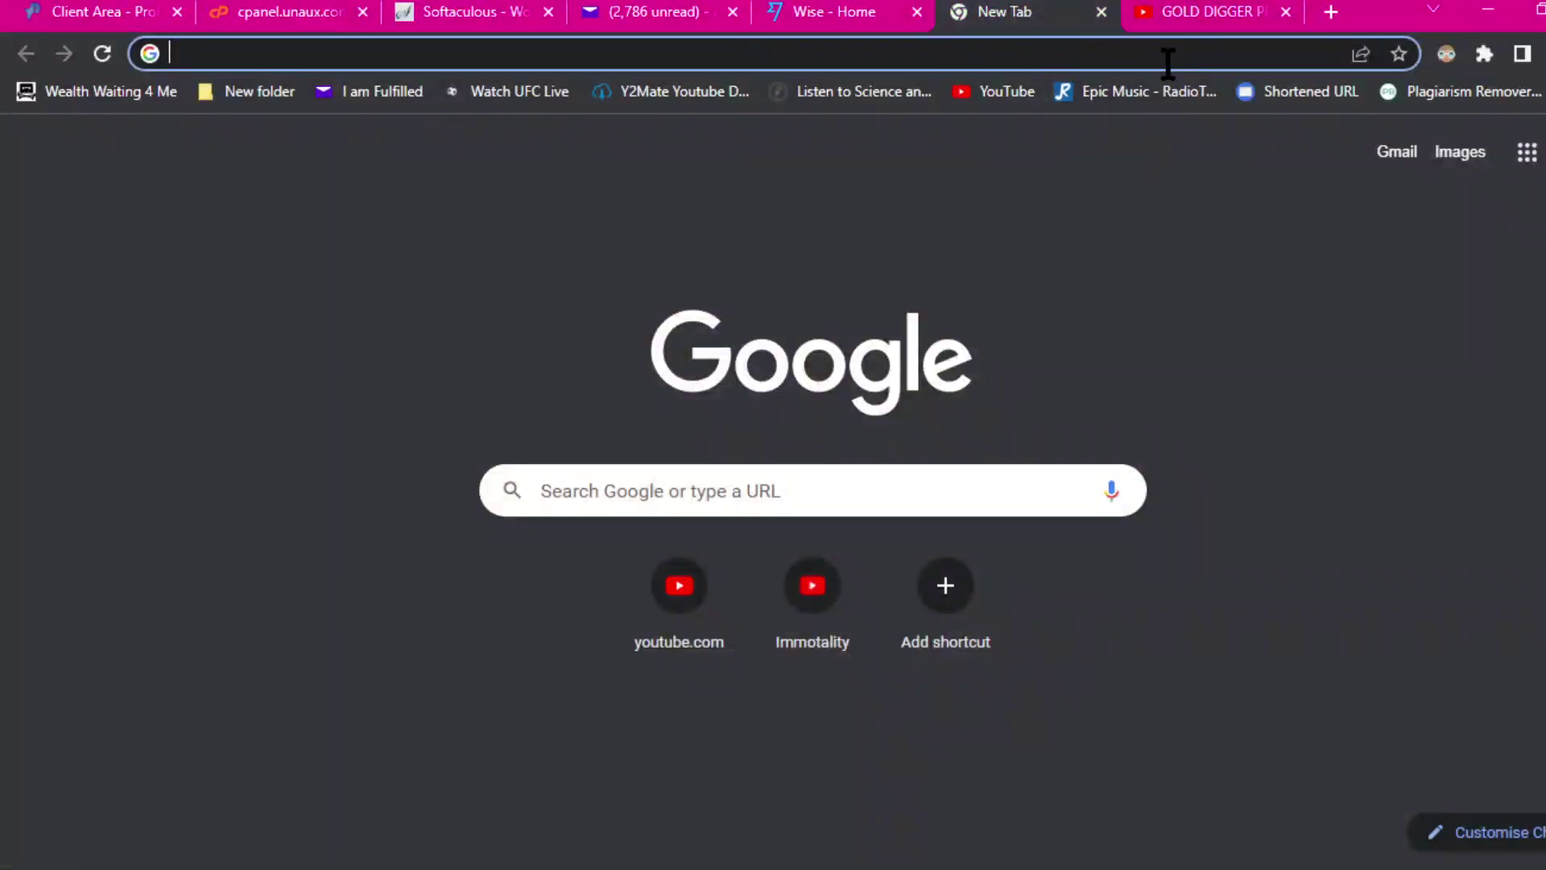
pyautogui.click(466, 17)
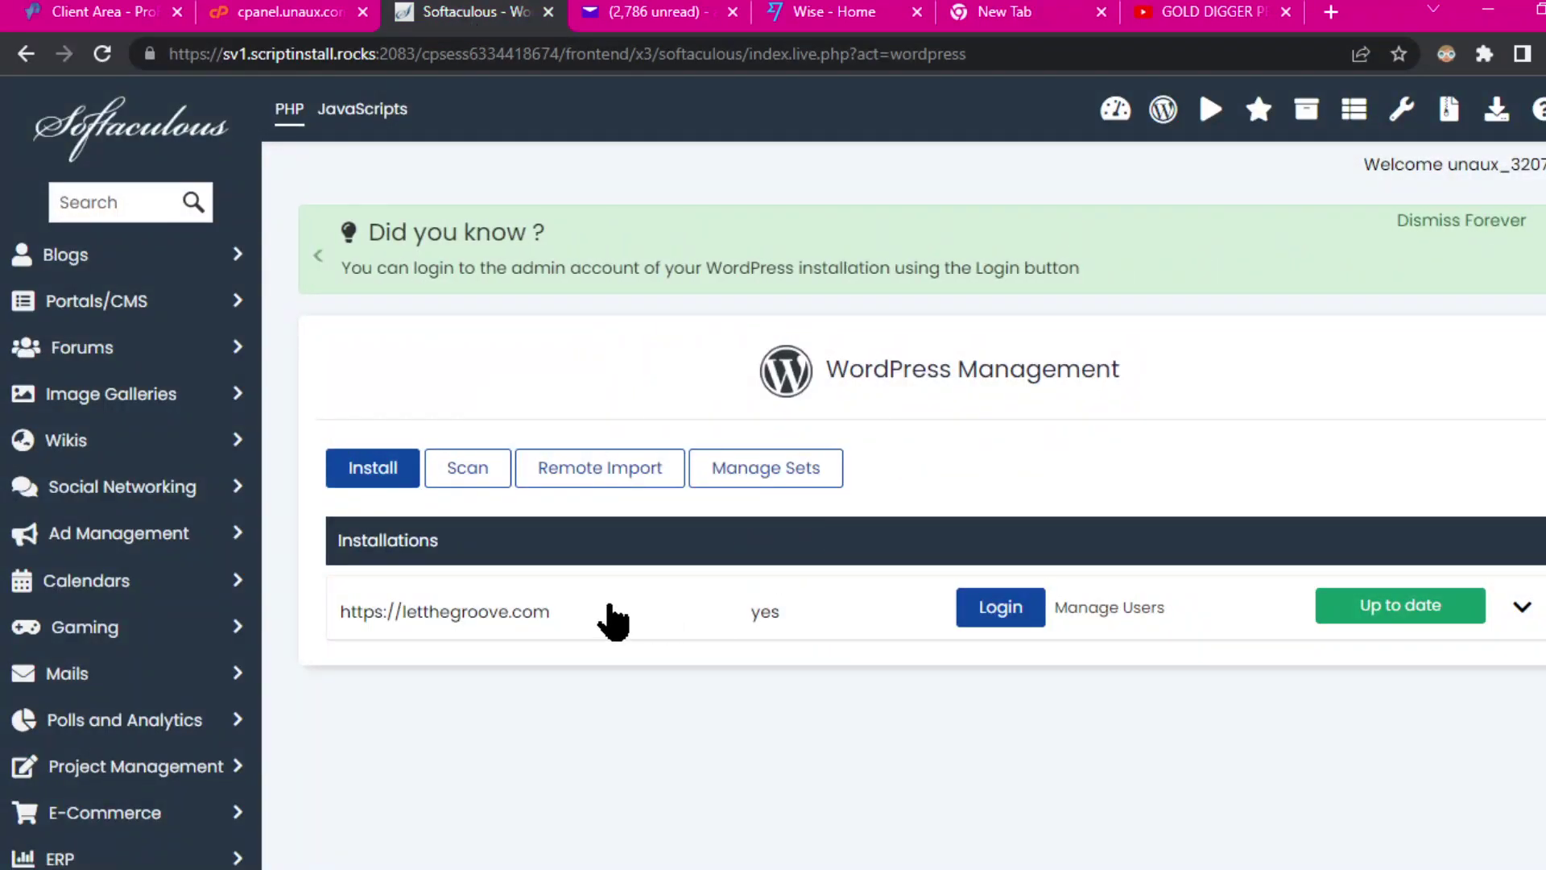
# Step: Switch to the ProFreeHost Client Area tab with its login page
pyautogui.click(117, 18)
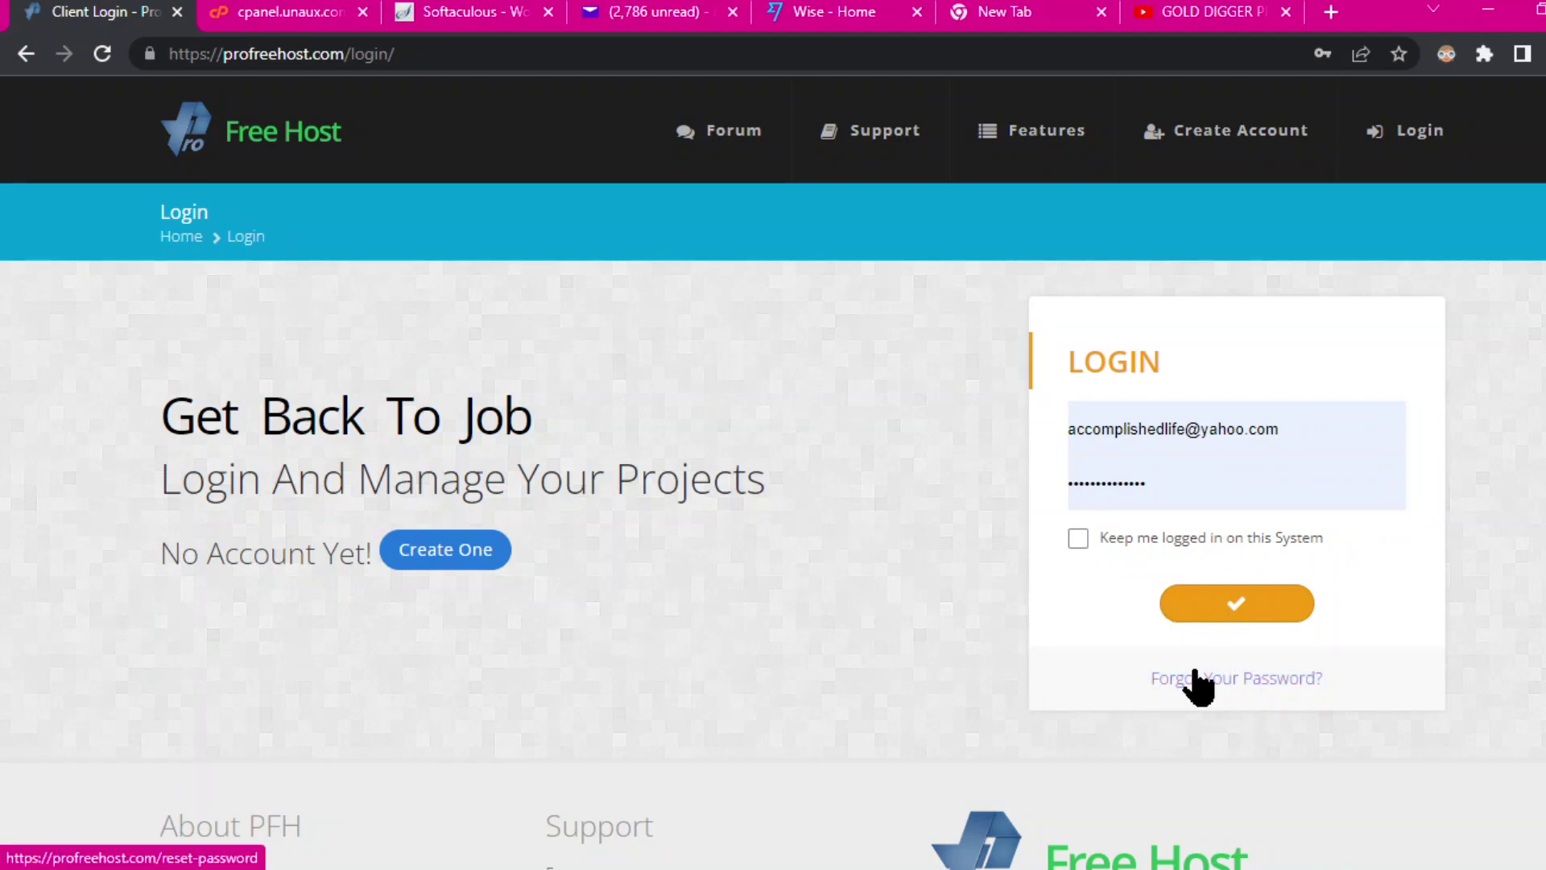
# Step: Log into ProFreeHost using the second saved account and scroll to its three hosting accounts
pyautogui.click(1267, 421)
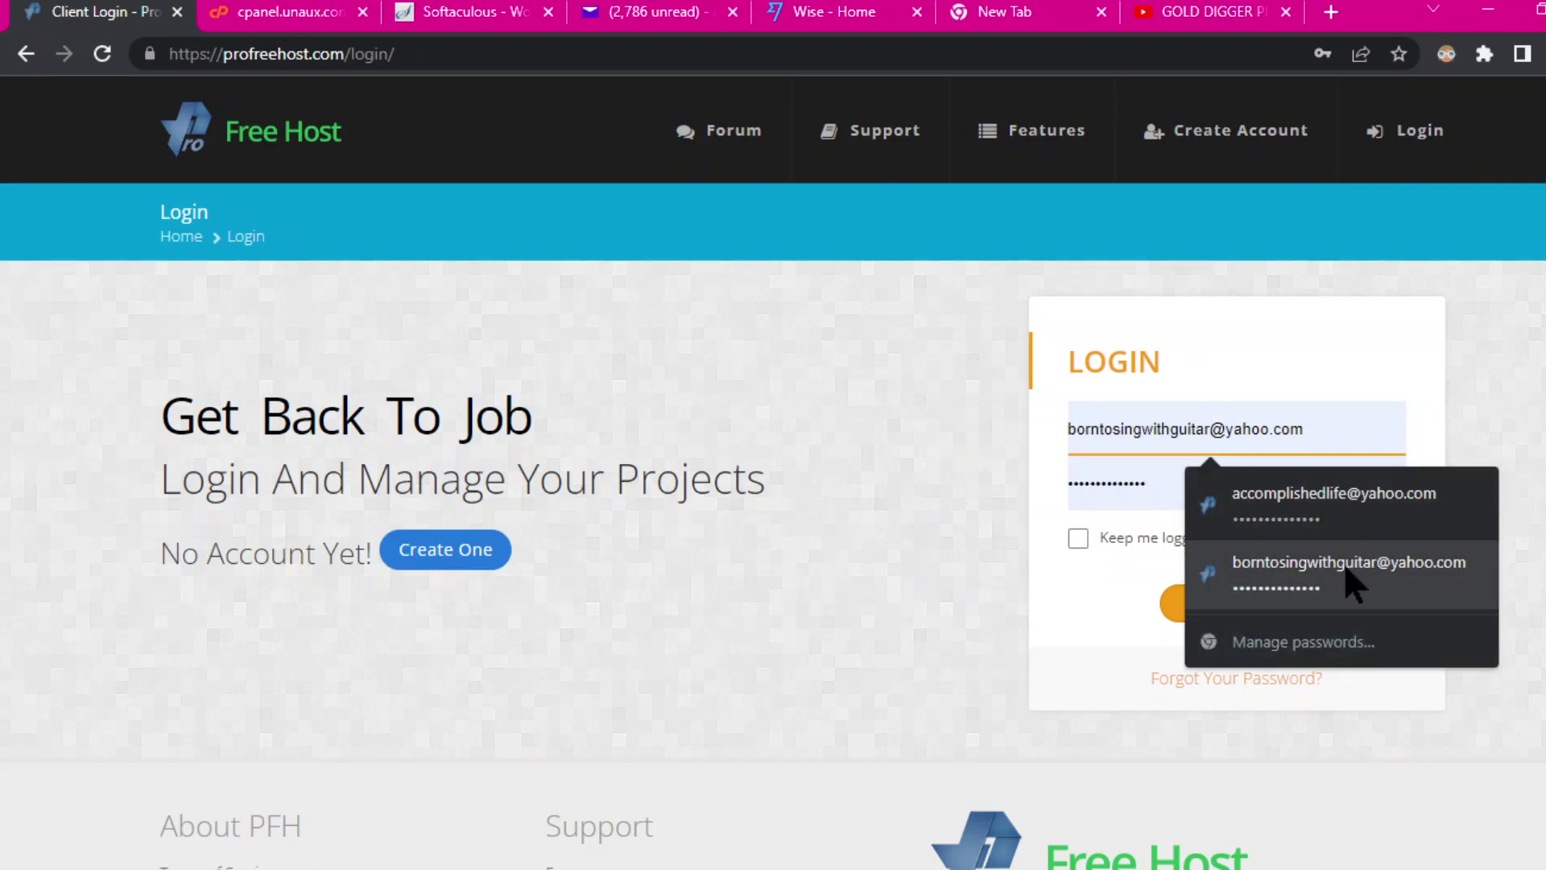
pyautogui.click(1351, 568)
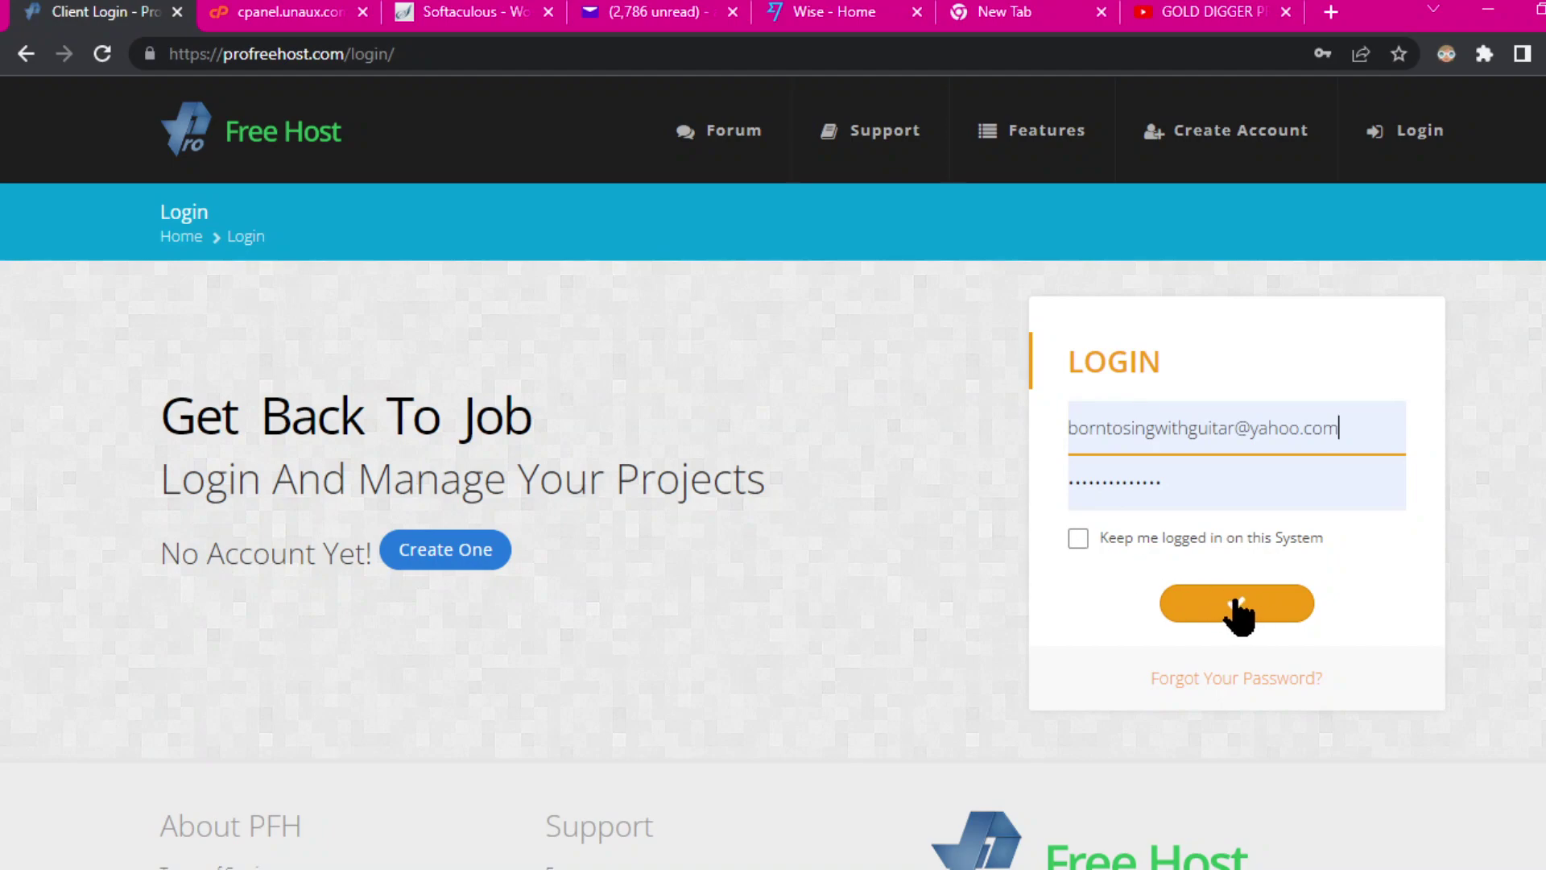
pyautogui.click(1214, 611)
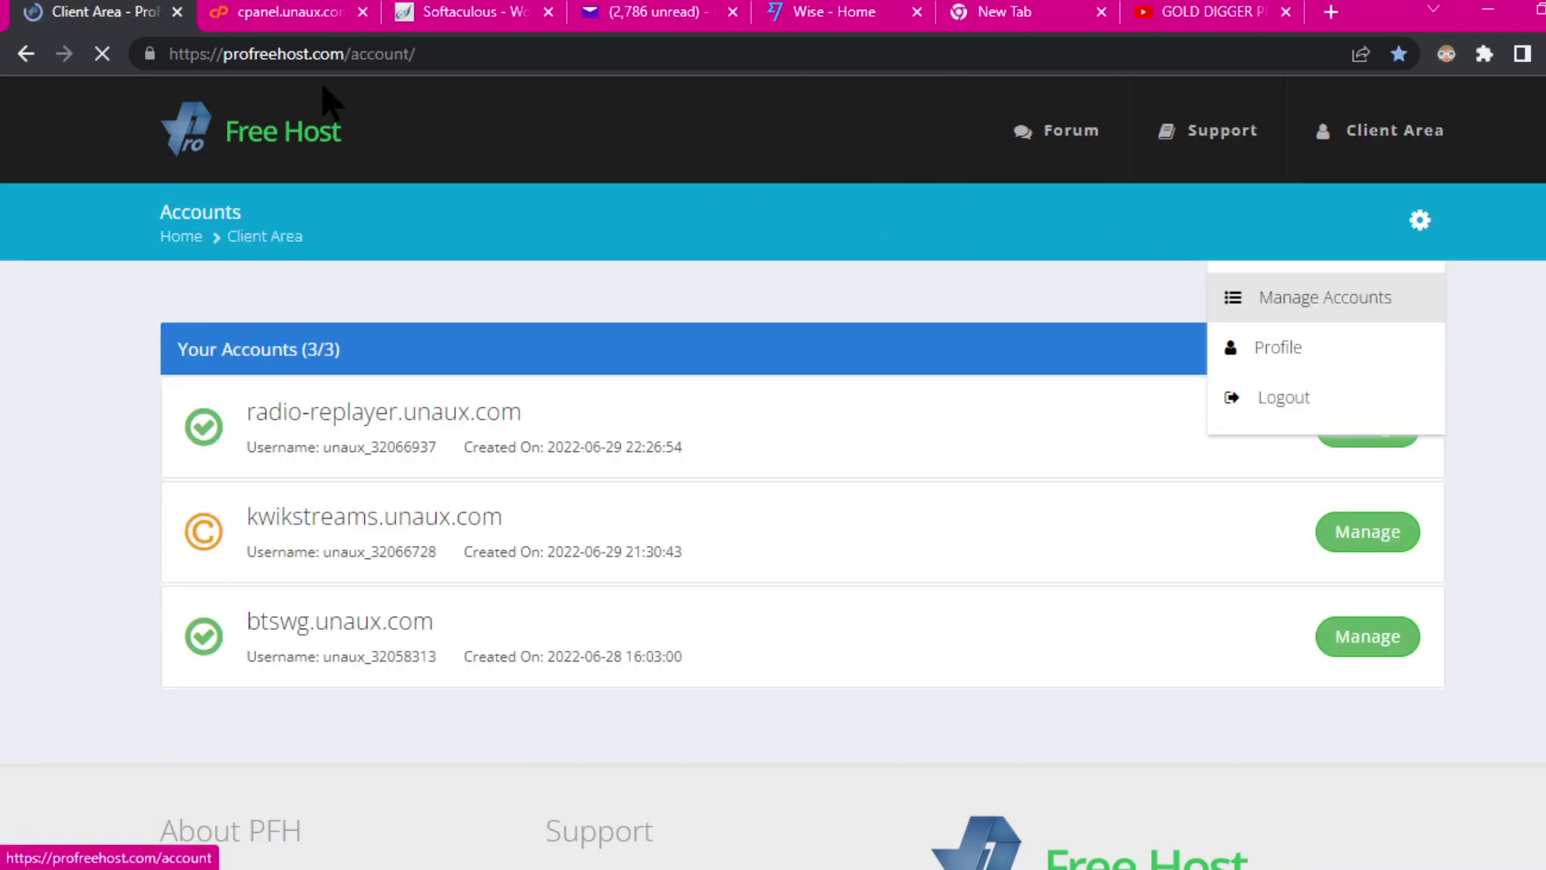
pyautogui.scroll(-3, 901, 653)
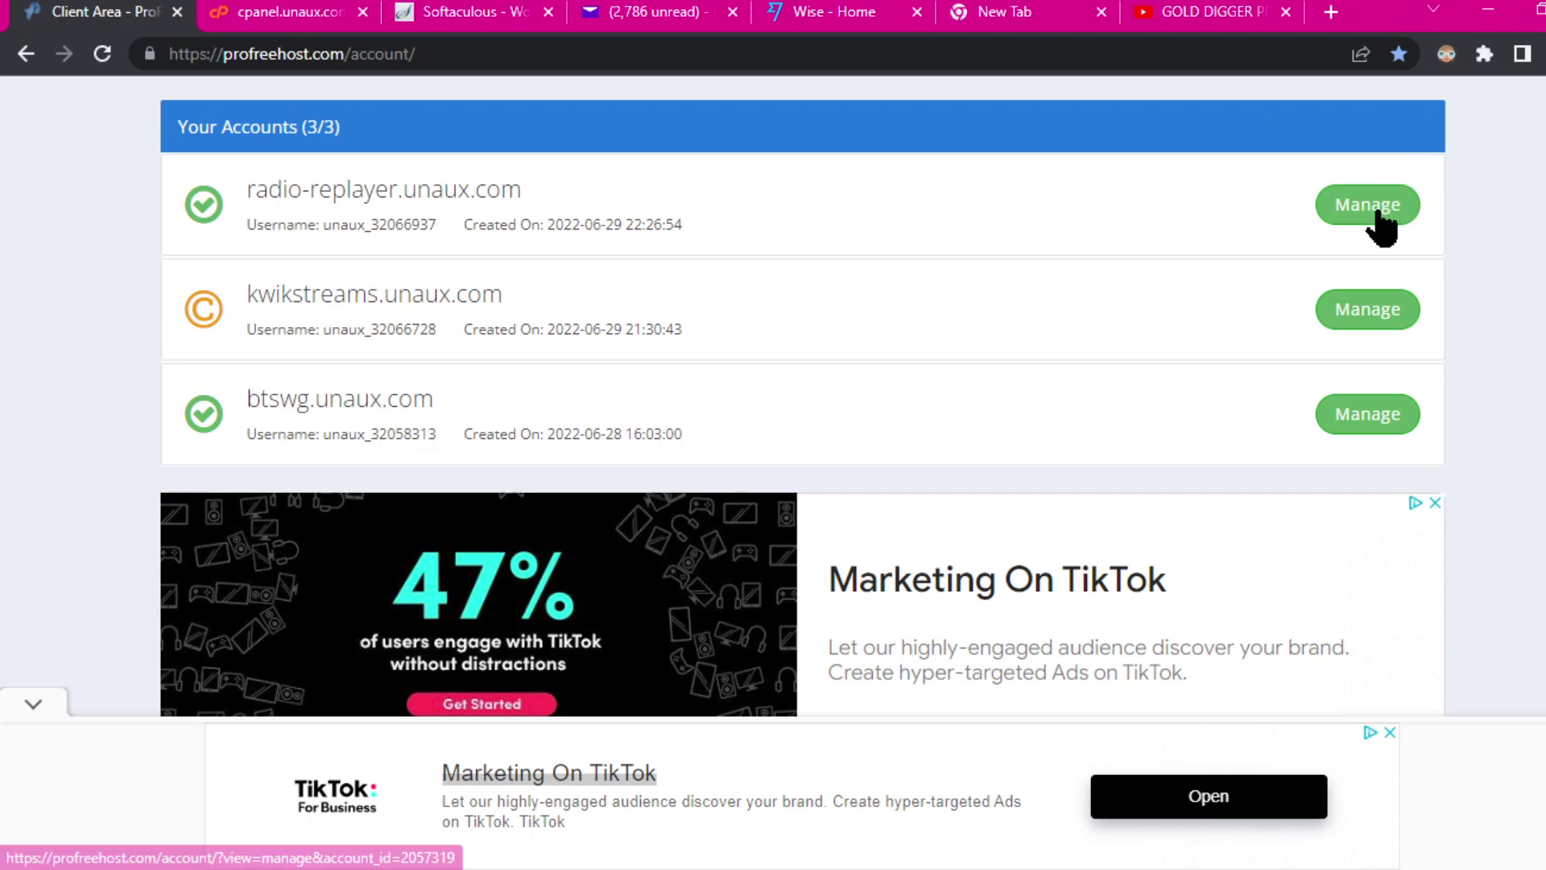
# Step: Close the Kwik Streams tab and open radio-replayer.unaux.com's management page, dismissing the full-page ad
pyautogui.click(396, 190)
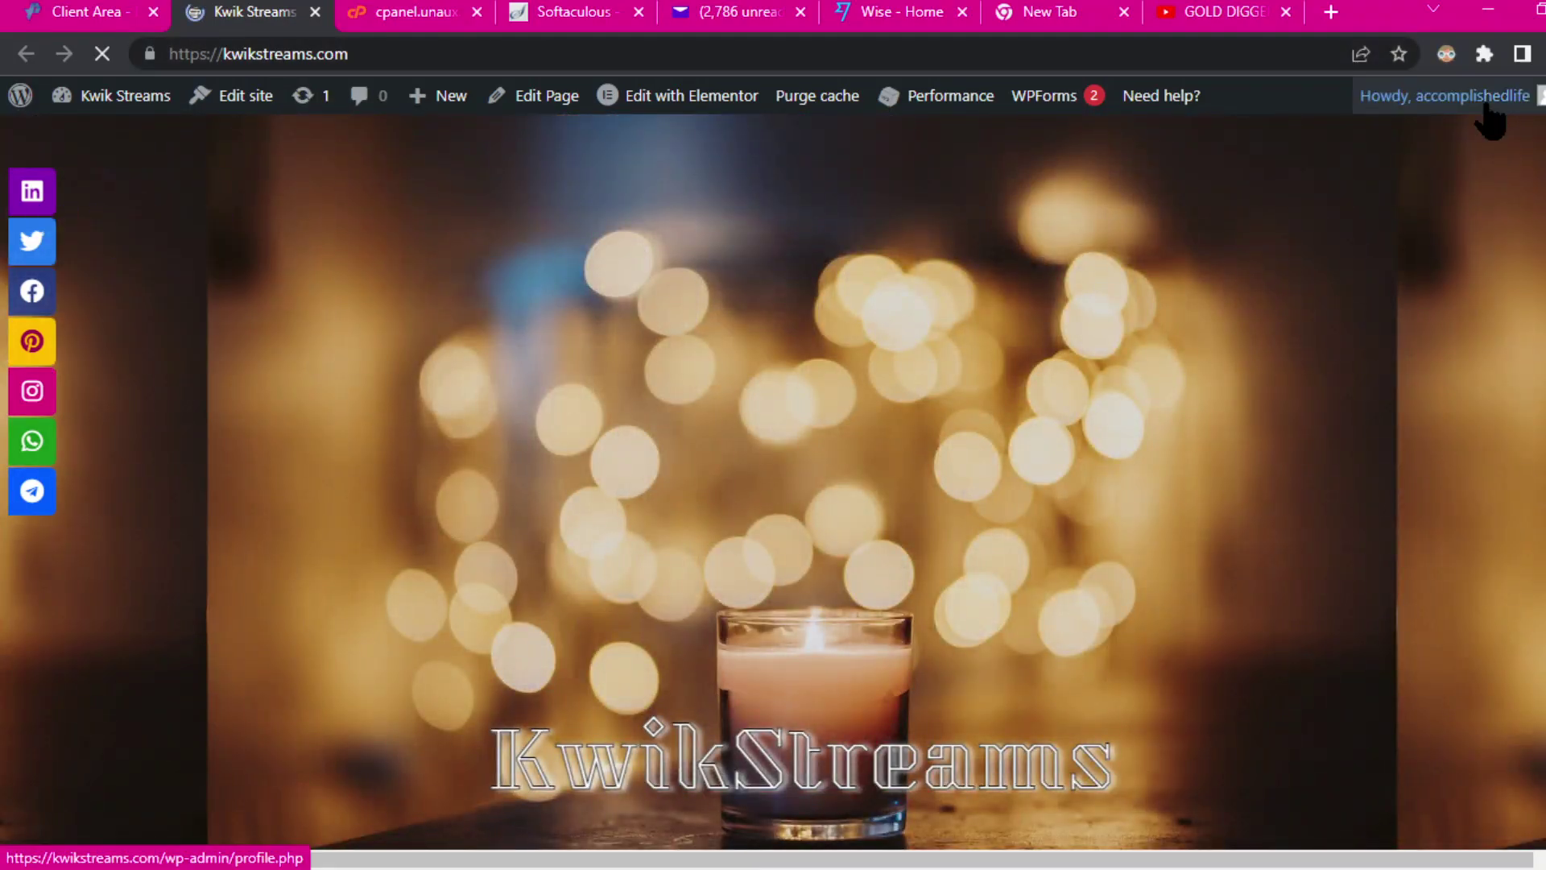
pyautogui.moveTo(1487, 107)
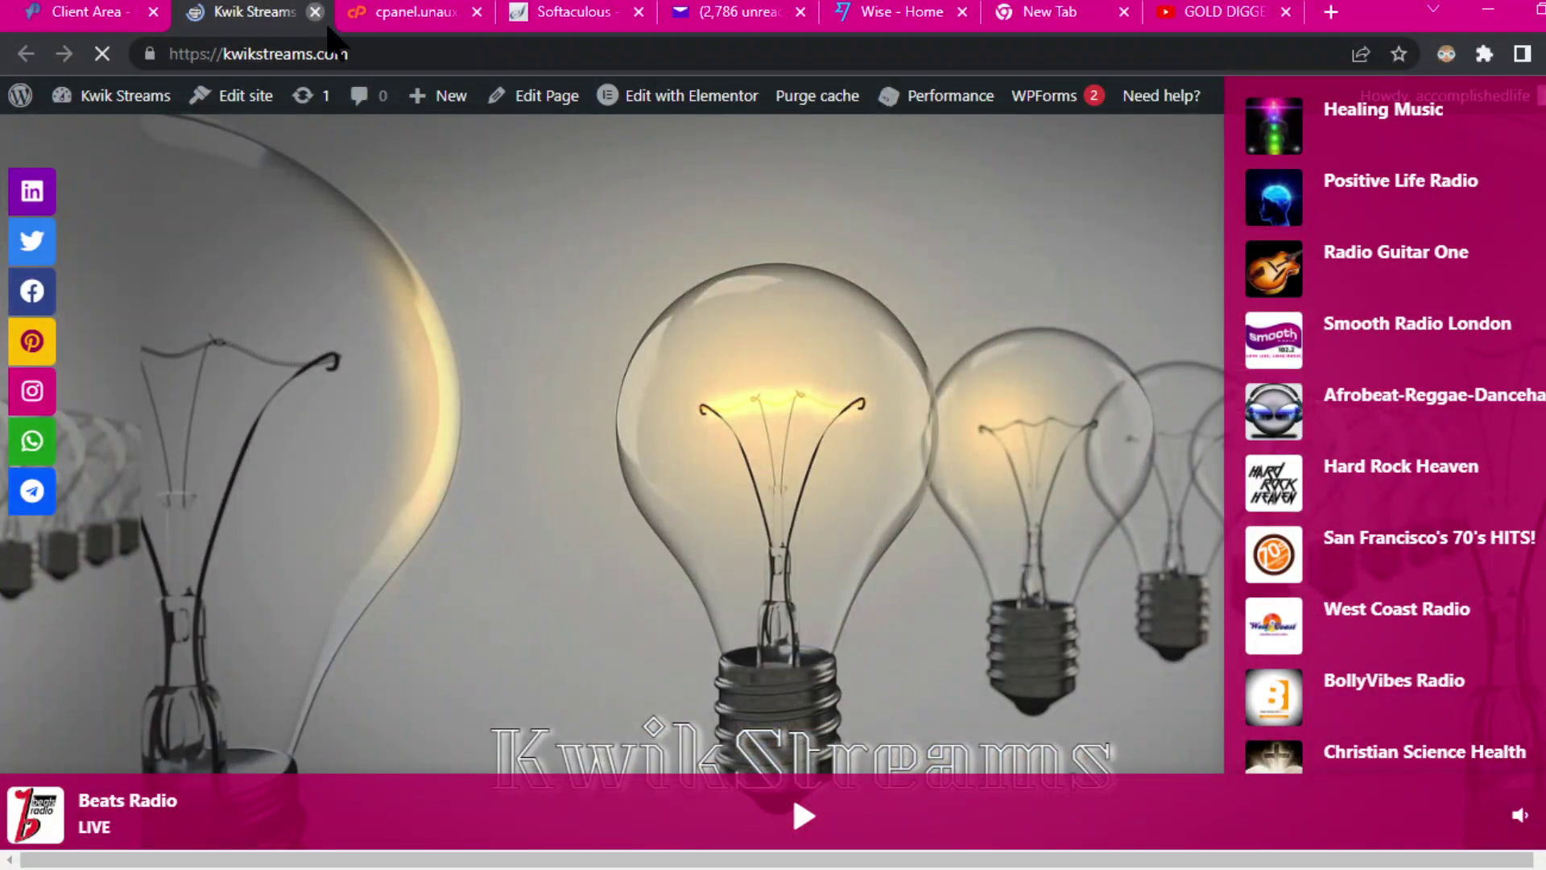
pyautogui.click(315, 11)
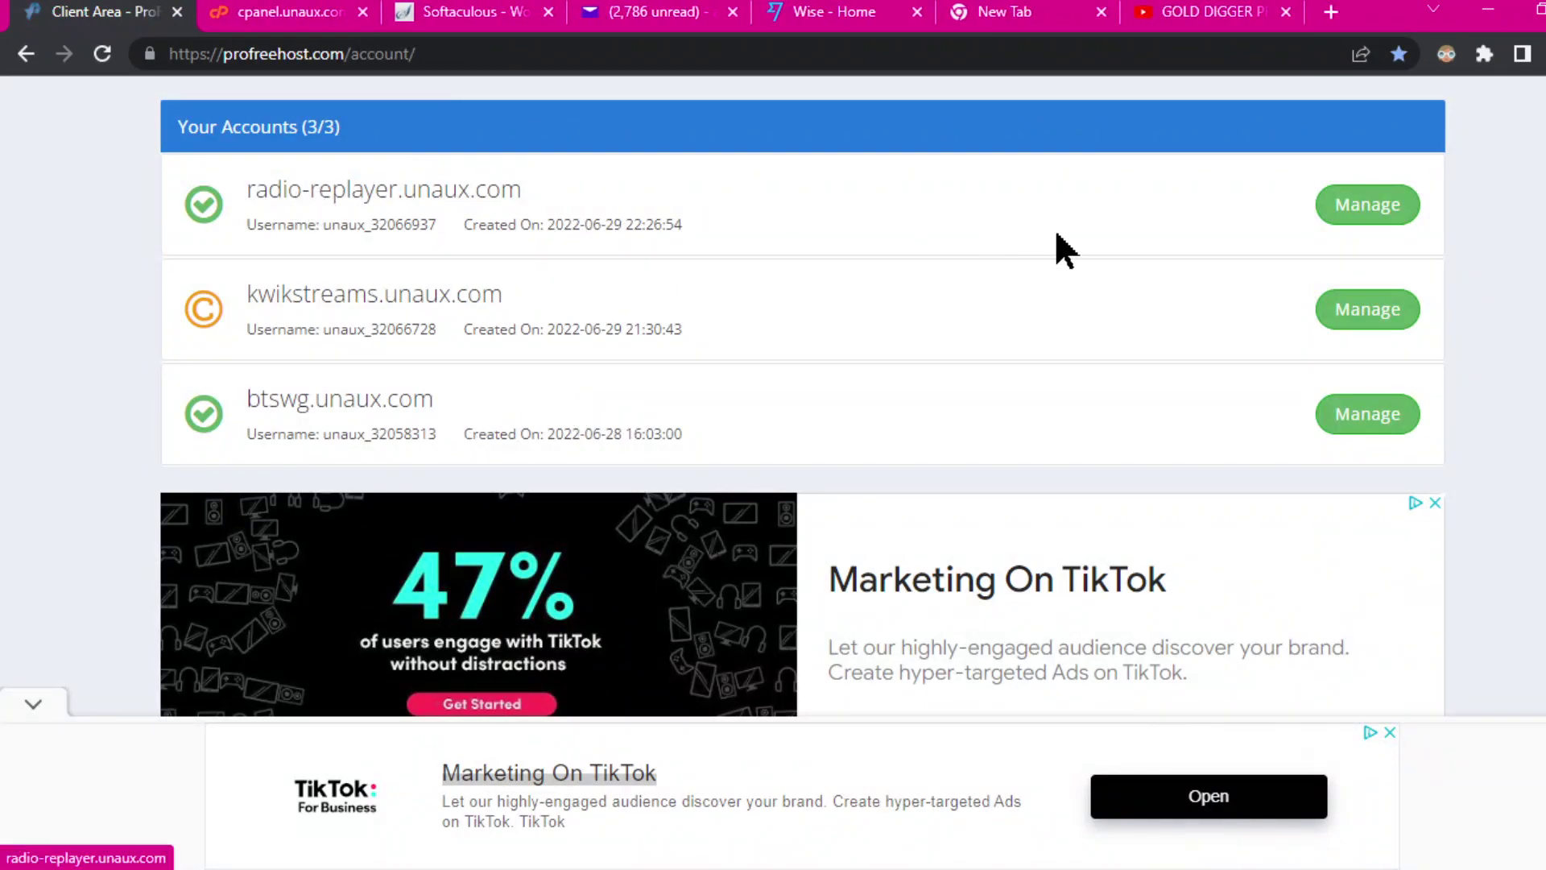
pyautogui.click(1355, 211)
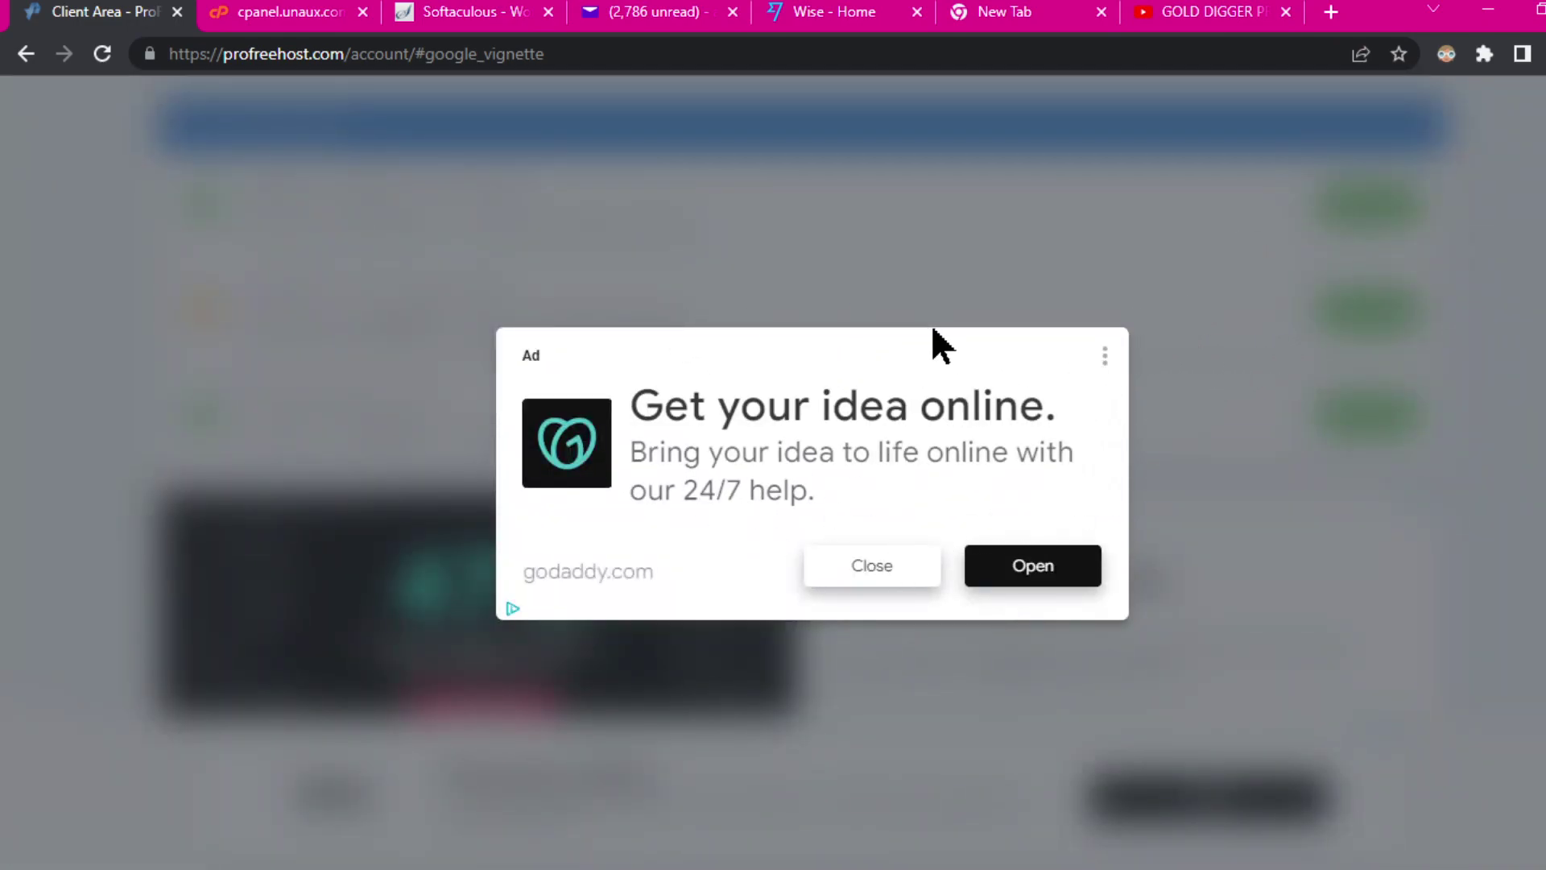
pyautogui.click(878, 580)
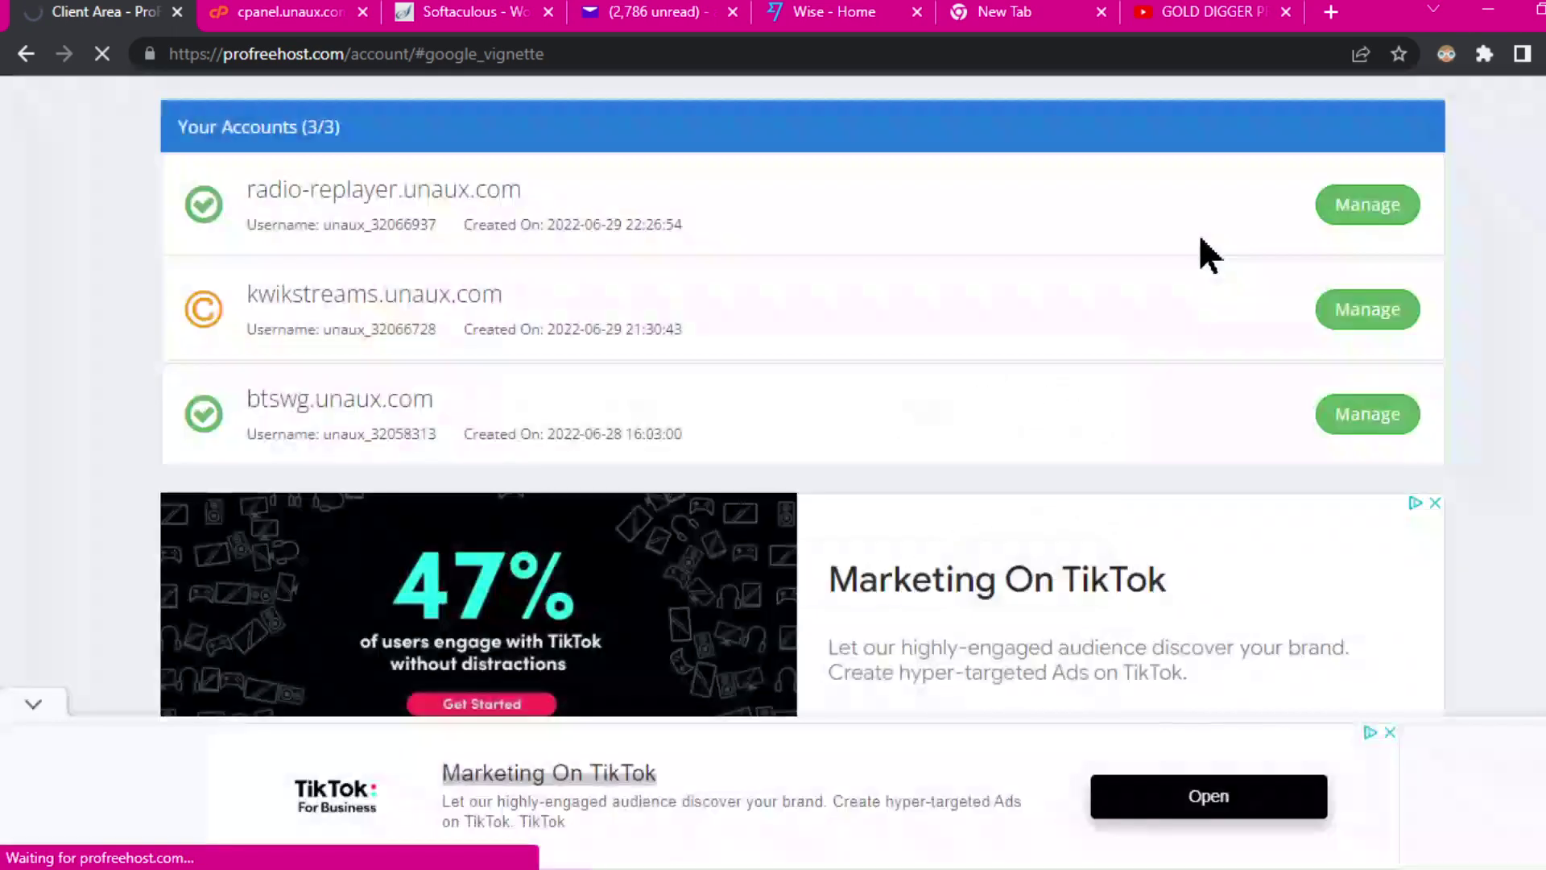
pyautogui.click(1379, 211)
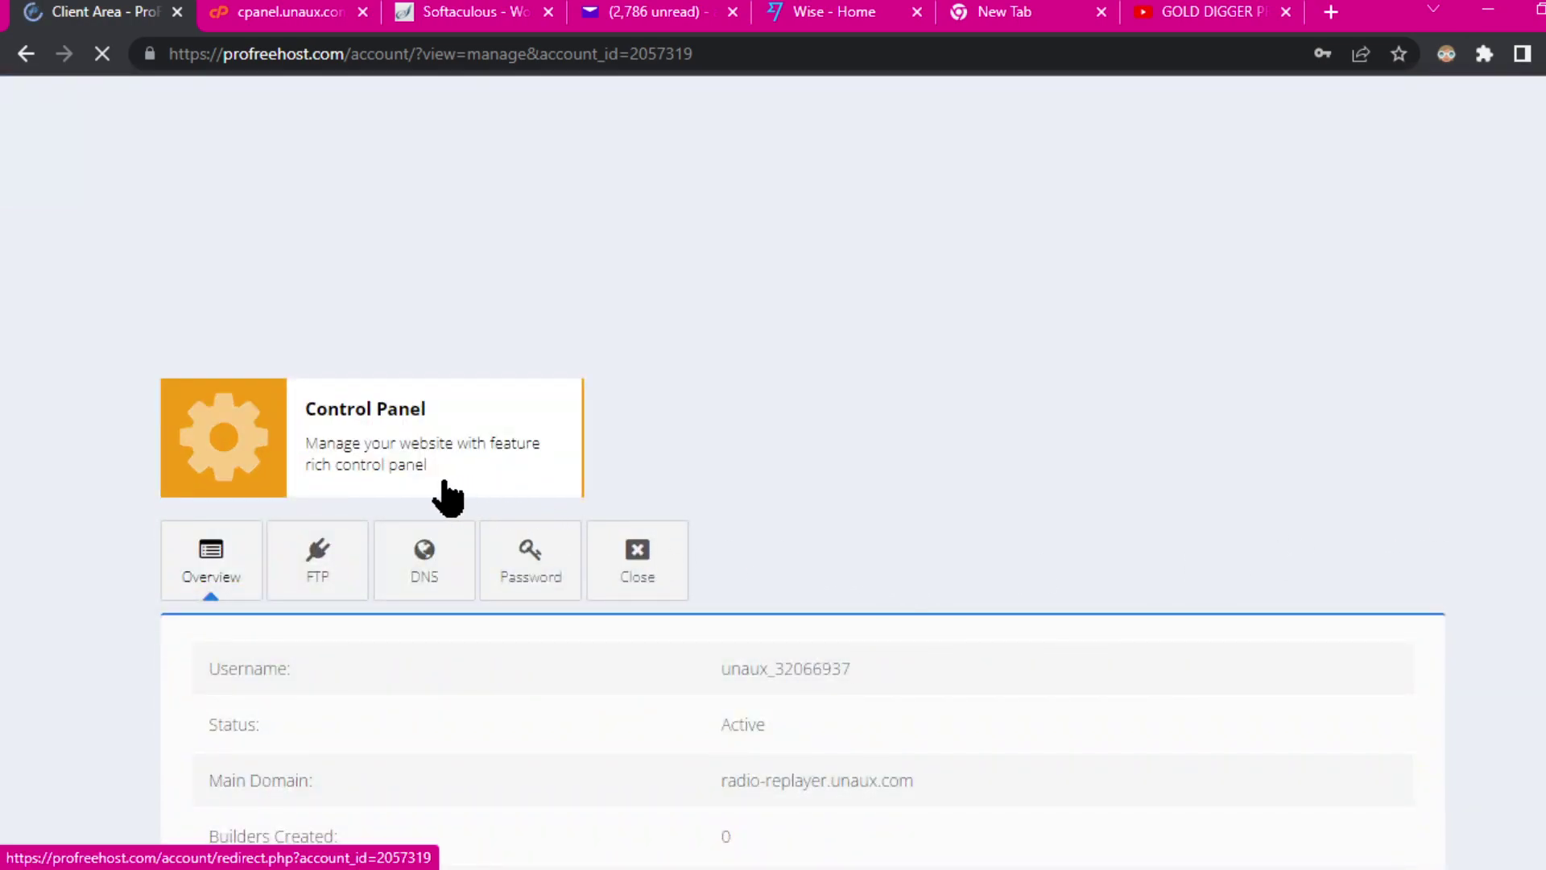
# Step: Log into the control panel past the insecure-form warning and launch Softaculous Apps Installer
pyautogui.click(216, 447)
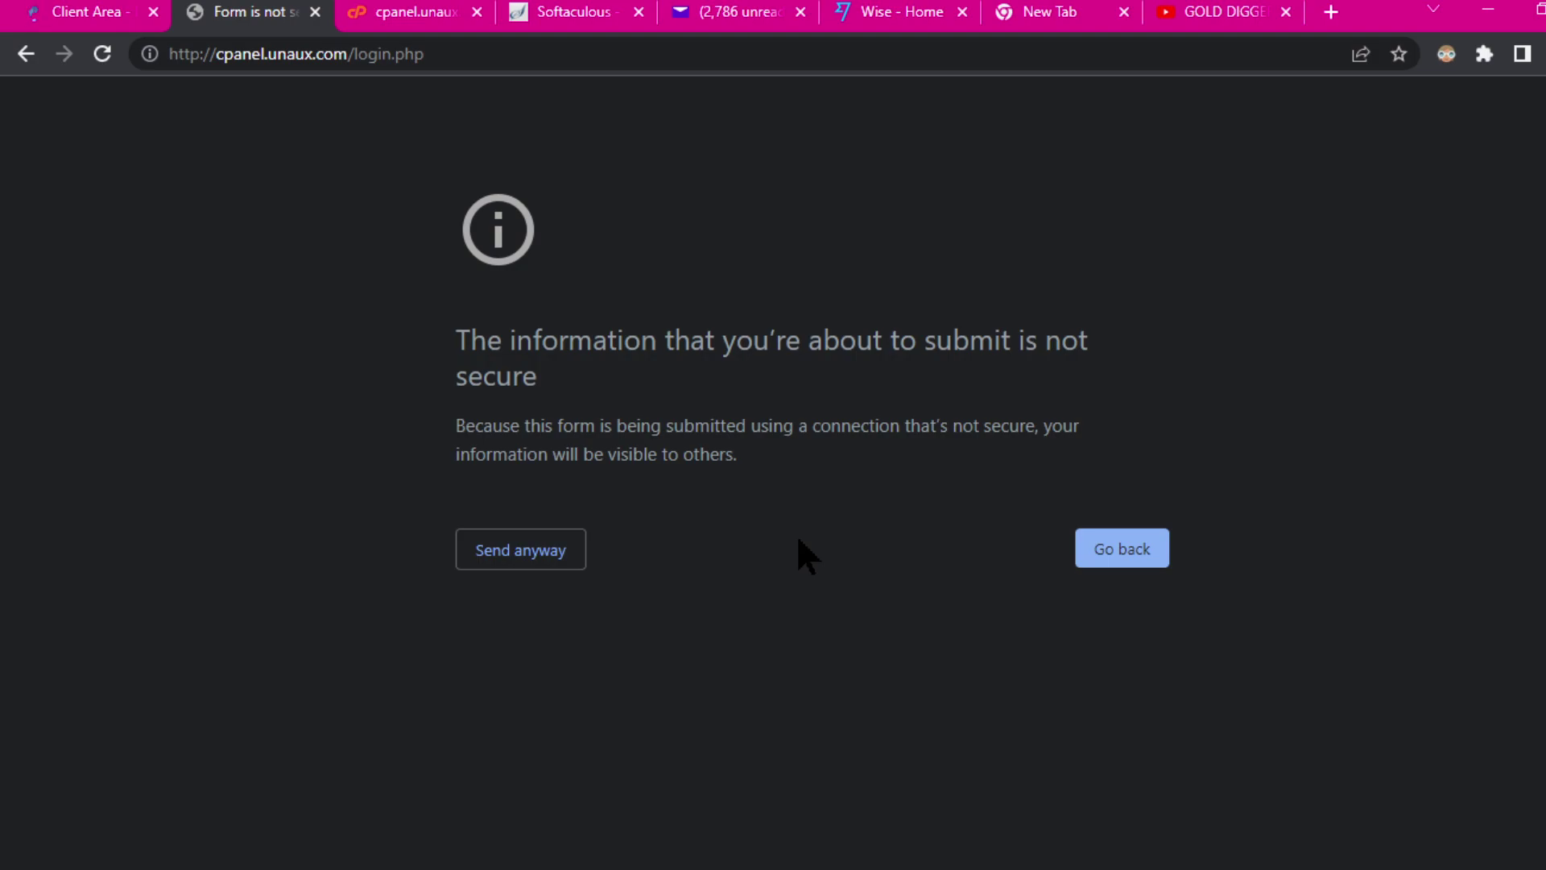
pyautogui.click(518, 555)
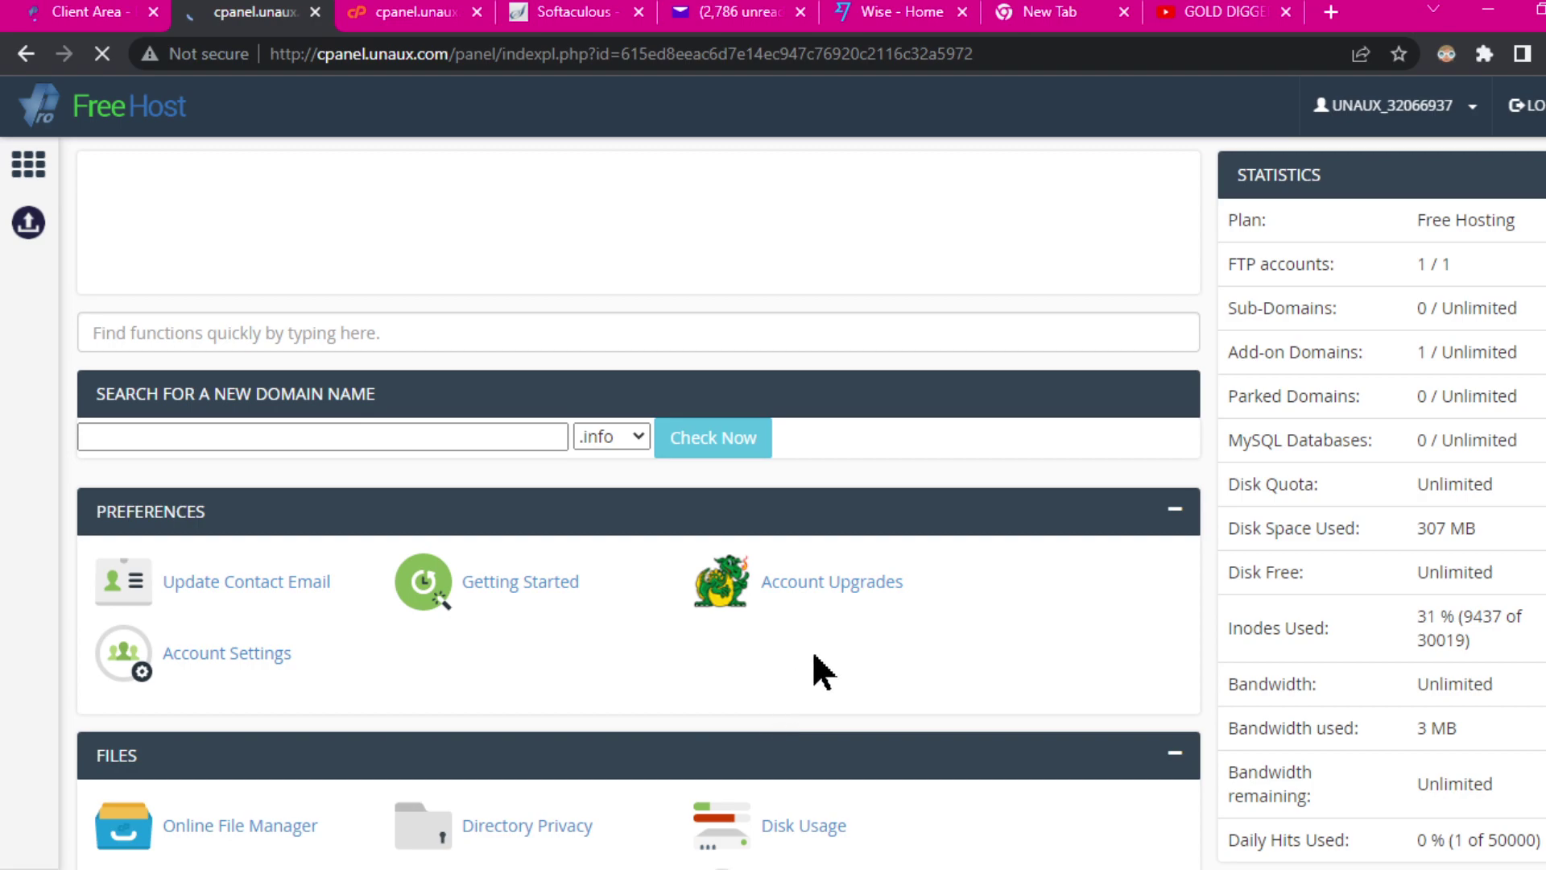
pyautogui.scroll(-10, 857, 640)
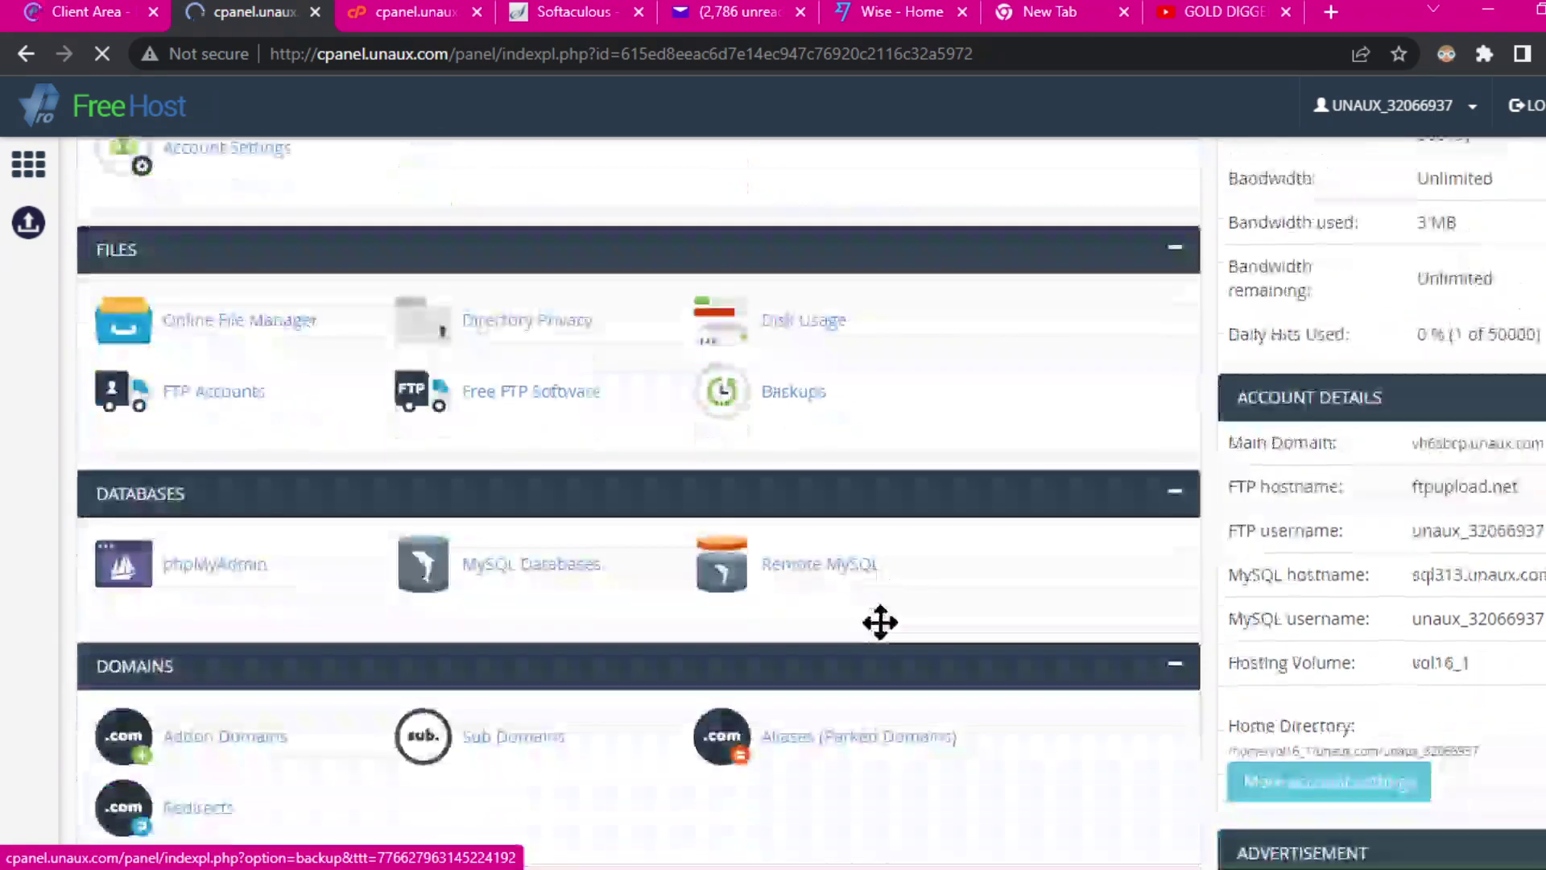
pyautogui.scroll(-3, 950, 571)
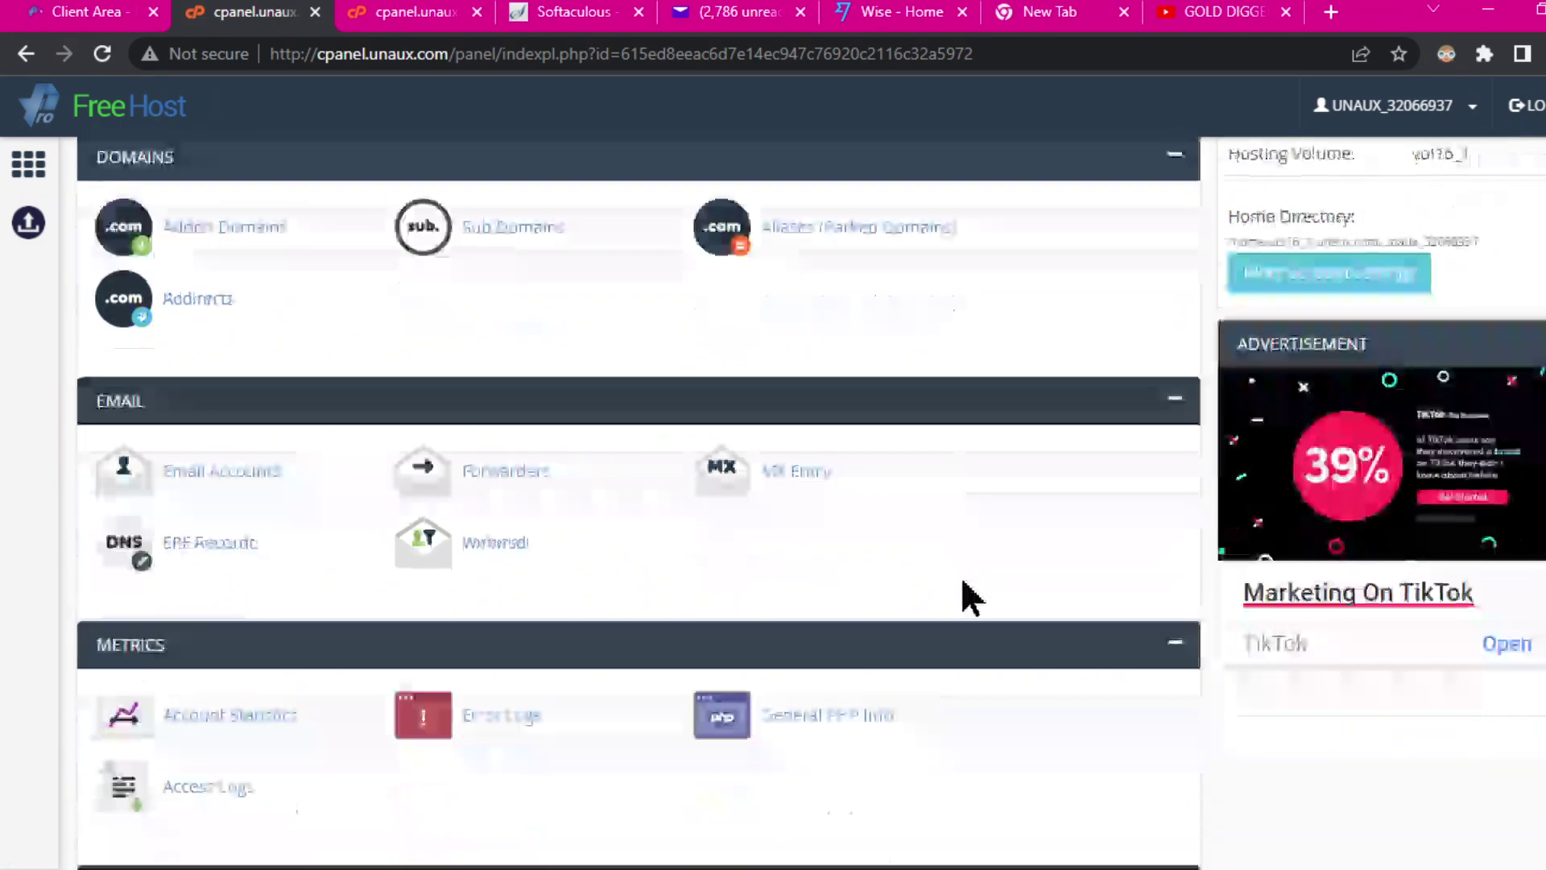
pyautogui.scroll(-3, 934, 579)
pyautogui.scroll(-6, 936, 582)
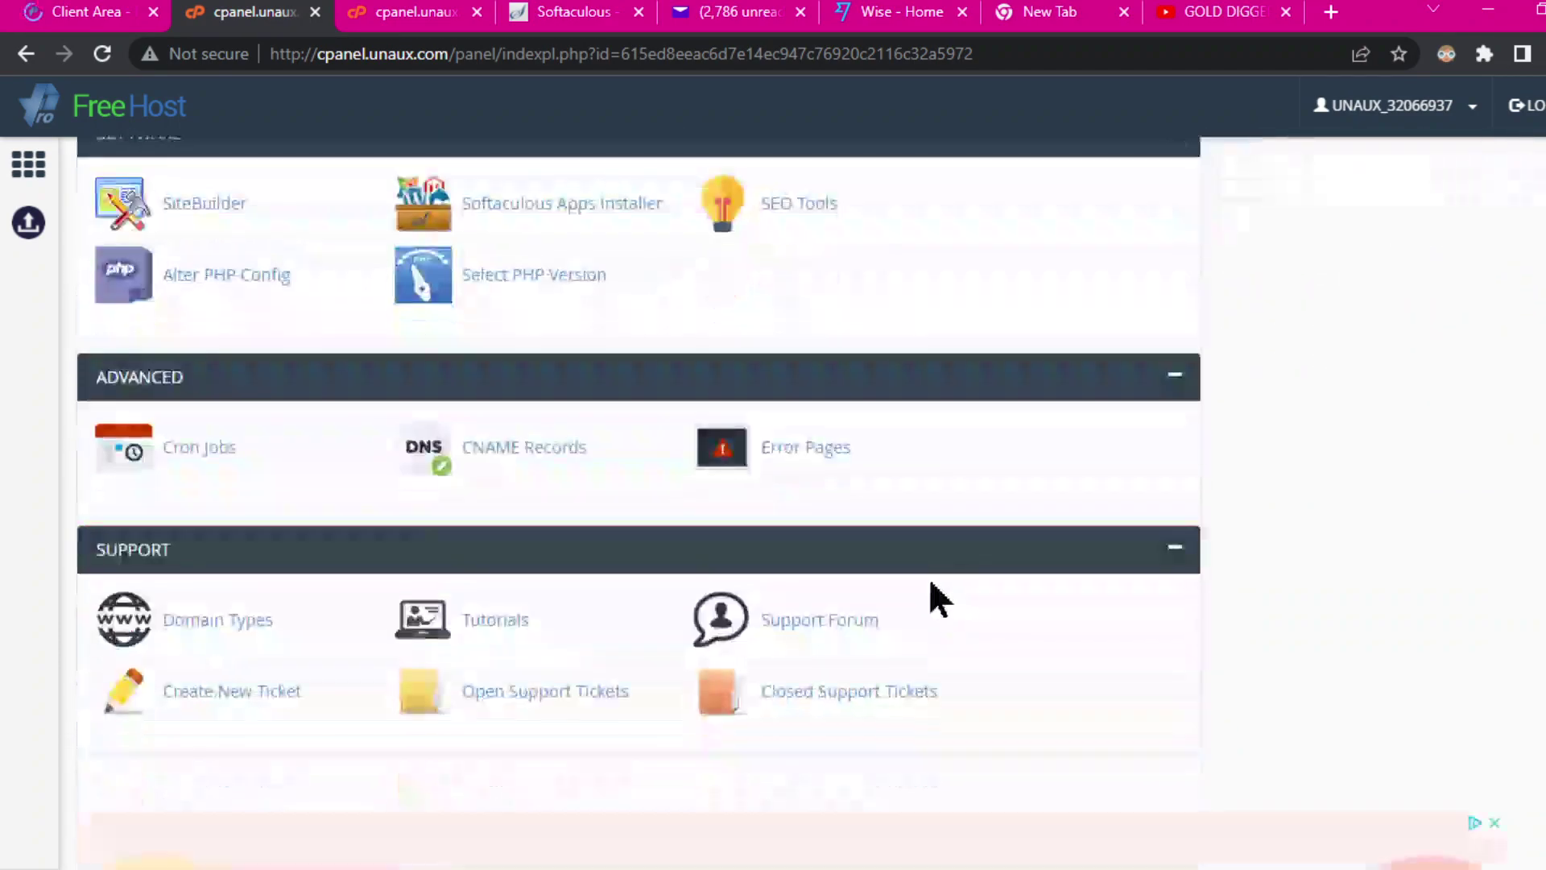
pyautogui.click(500, 206)
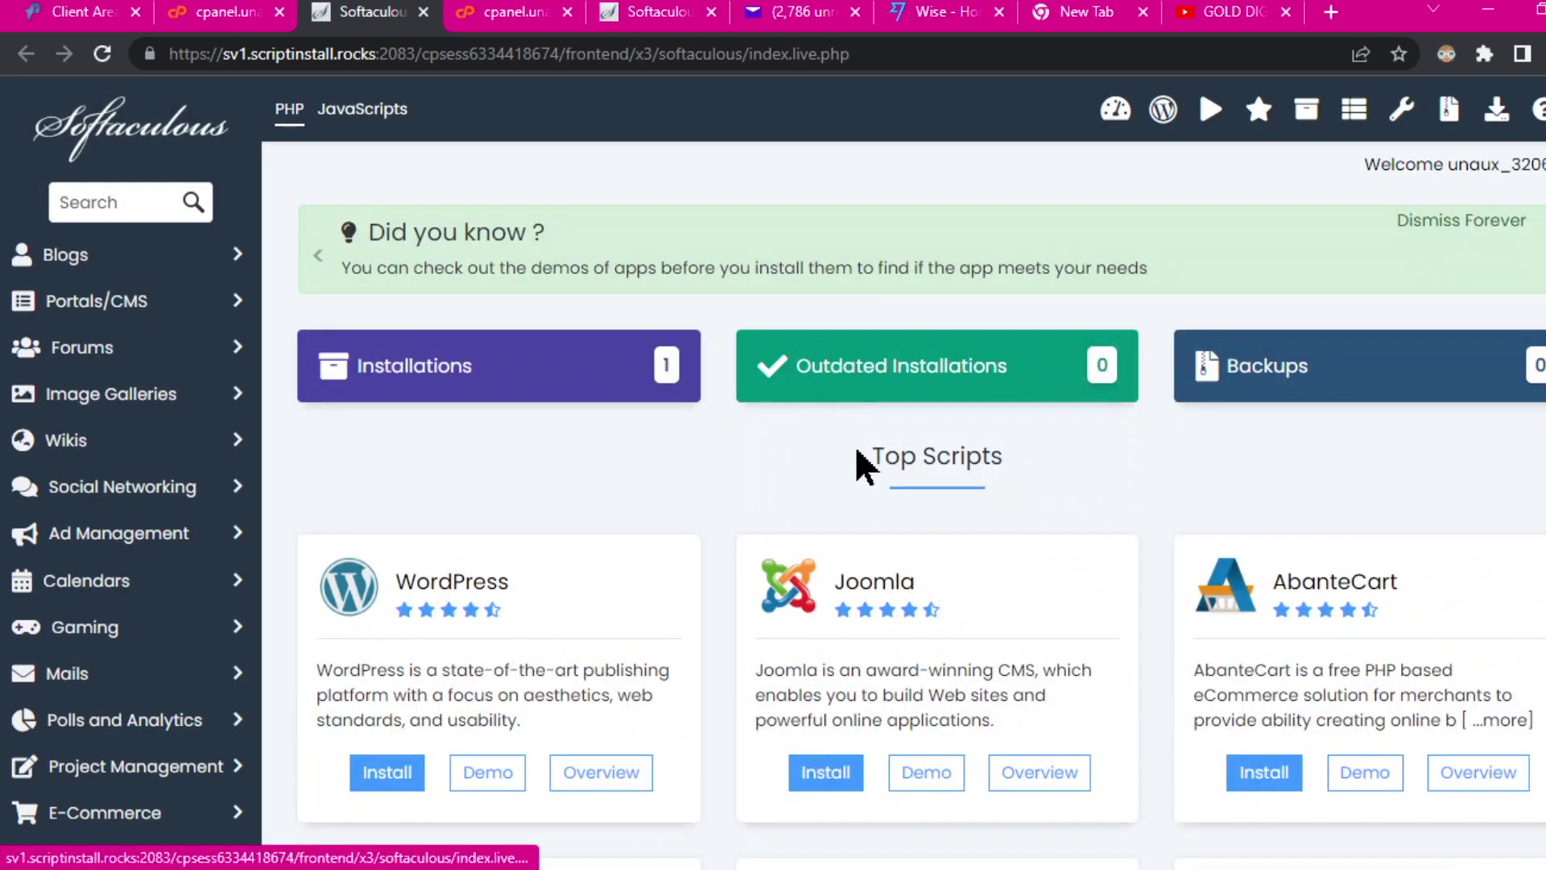
# Step: Dismiss the tip banner and log into kwikstreams.com as admin from WordPress Manager
pyautogui.click(1544, 242)
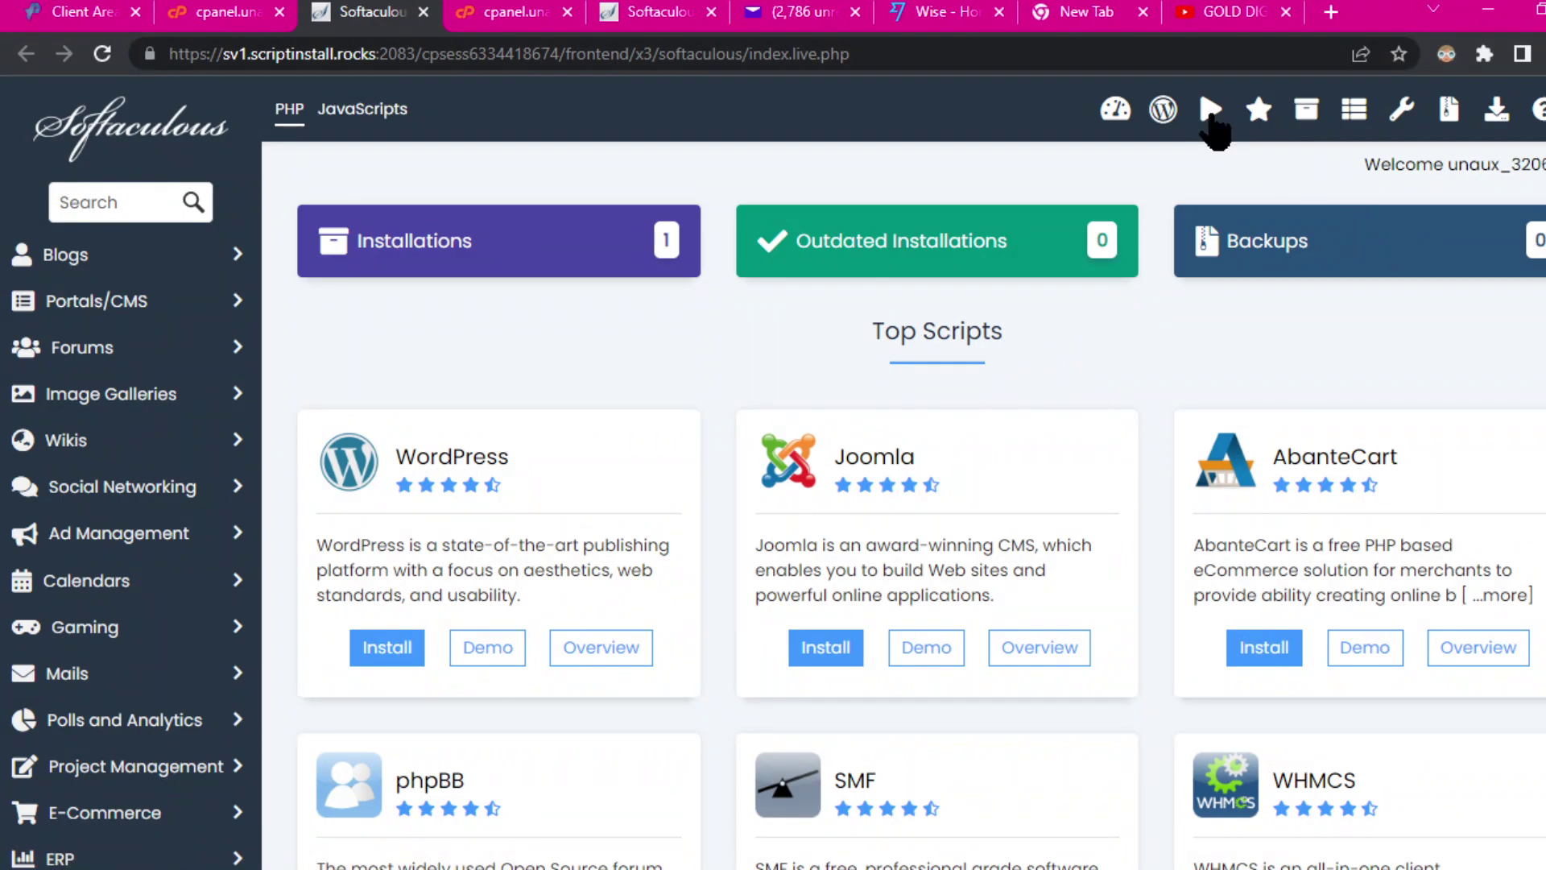
pyautogui.click(1164, 113)
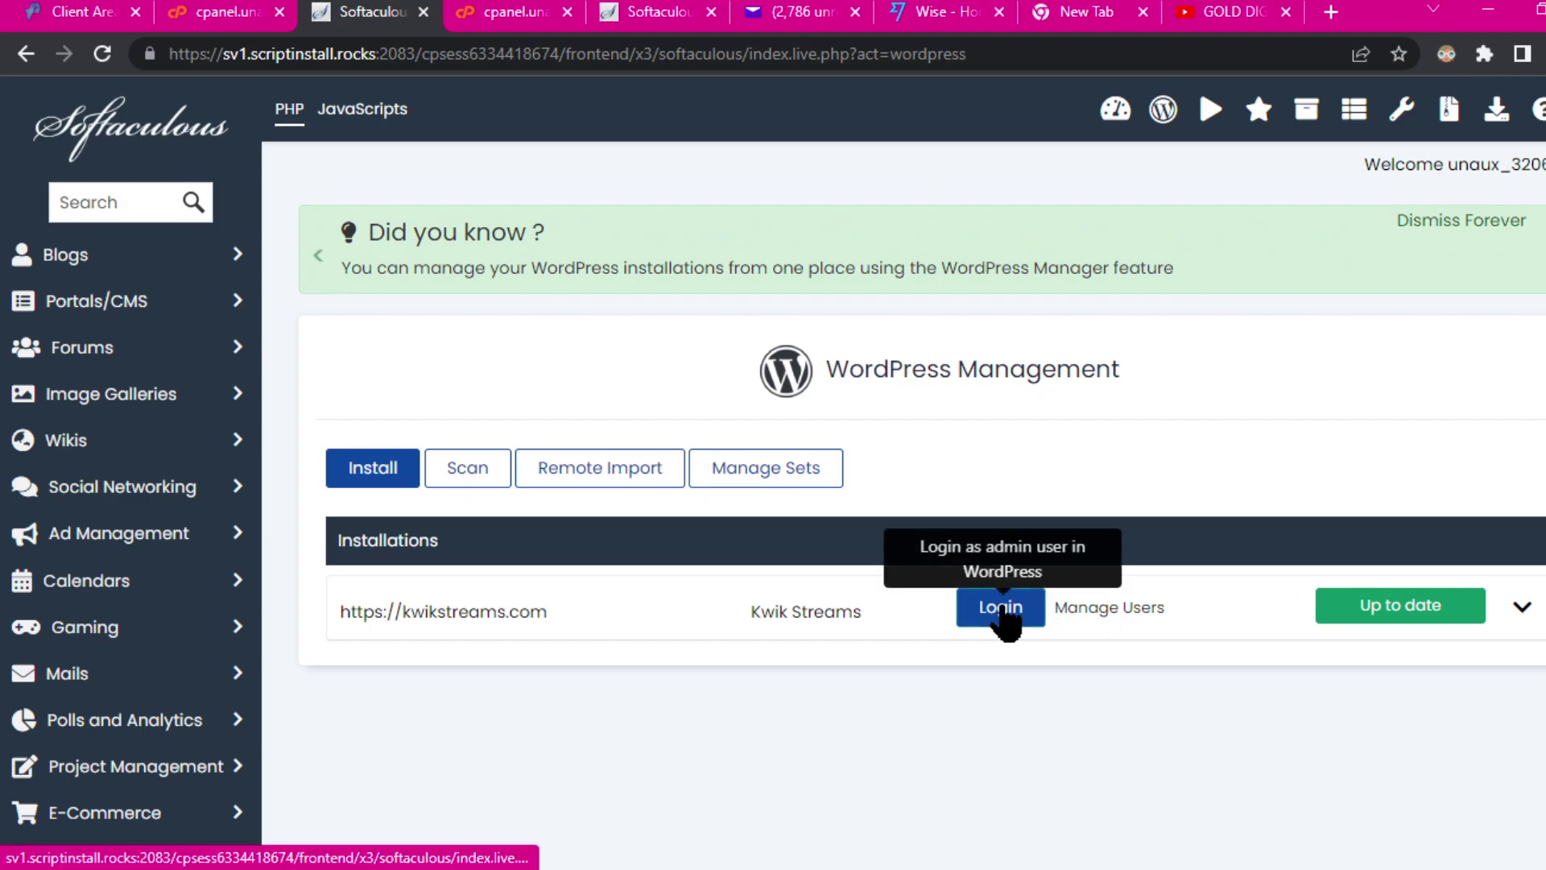
pyautogui.click(1002, 612)
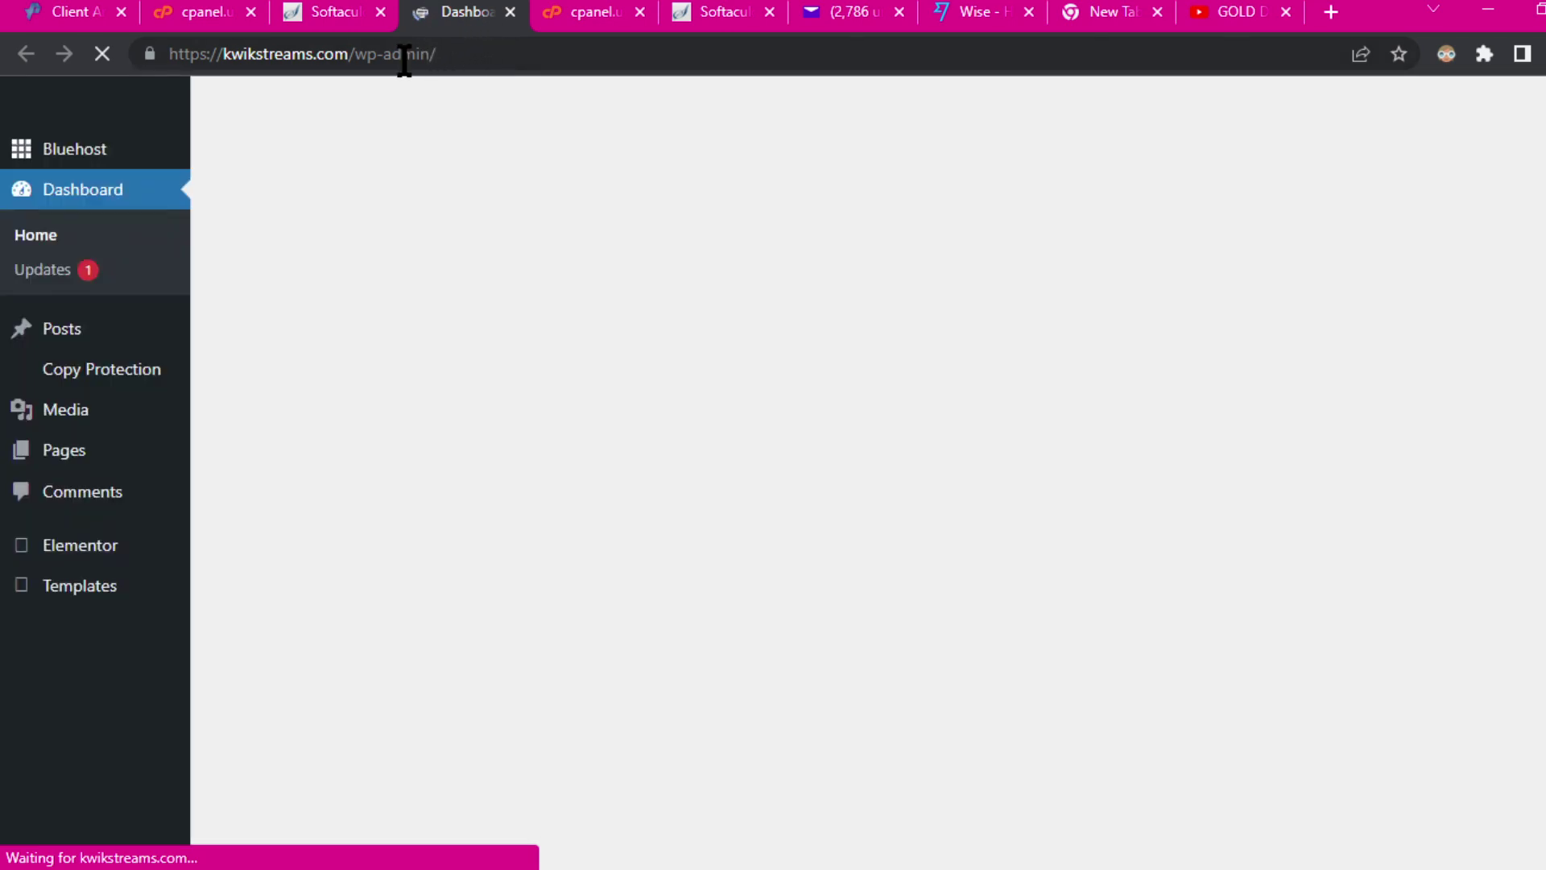
# Step: Scroll through the Kwik Streams admin dashboard widgets
pyautogui.scroll(-5, 79, 531)
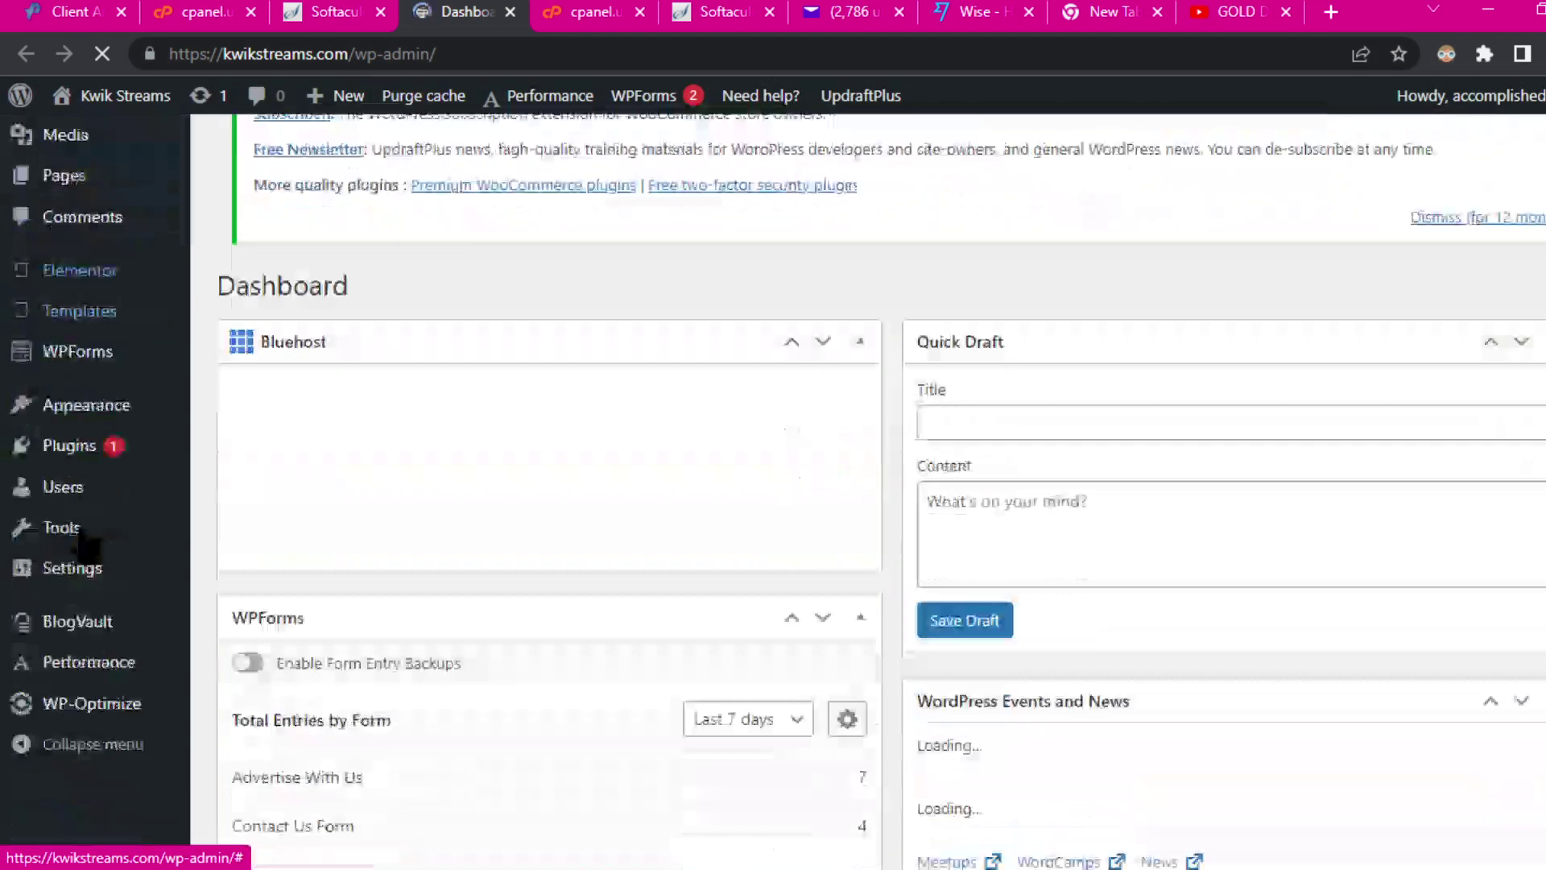
pyautogui.scroll(5, 79, 514)
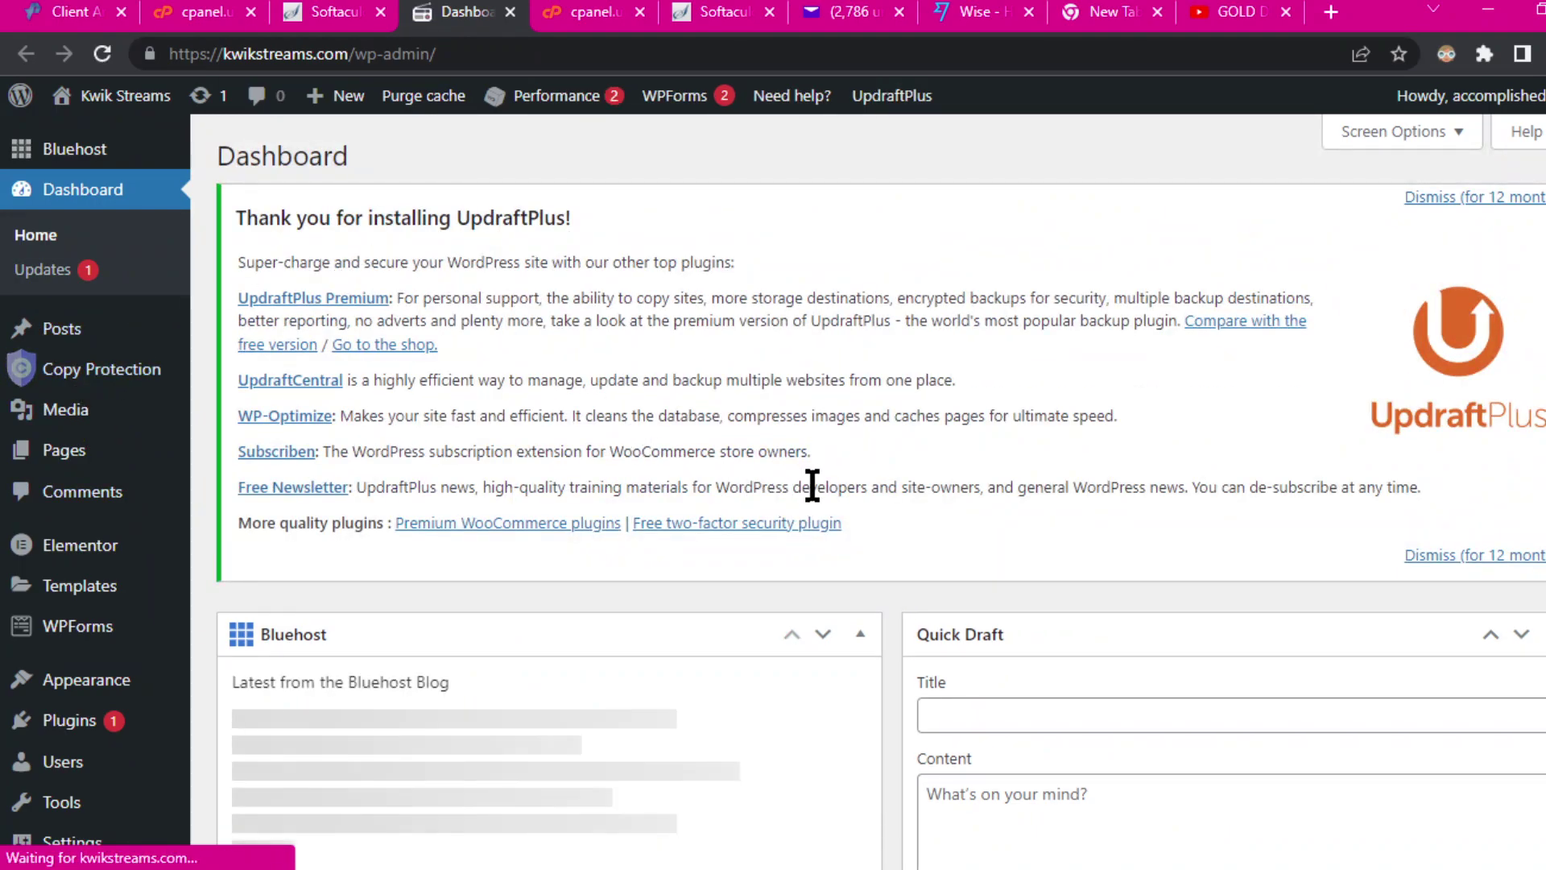
pyautogui.scroll(-7, 815, 484)
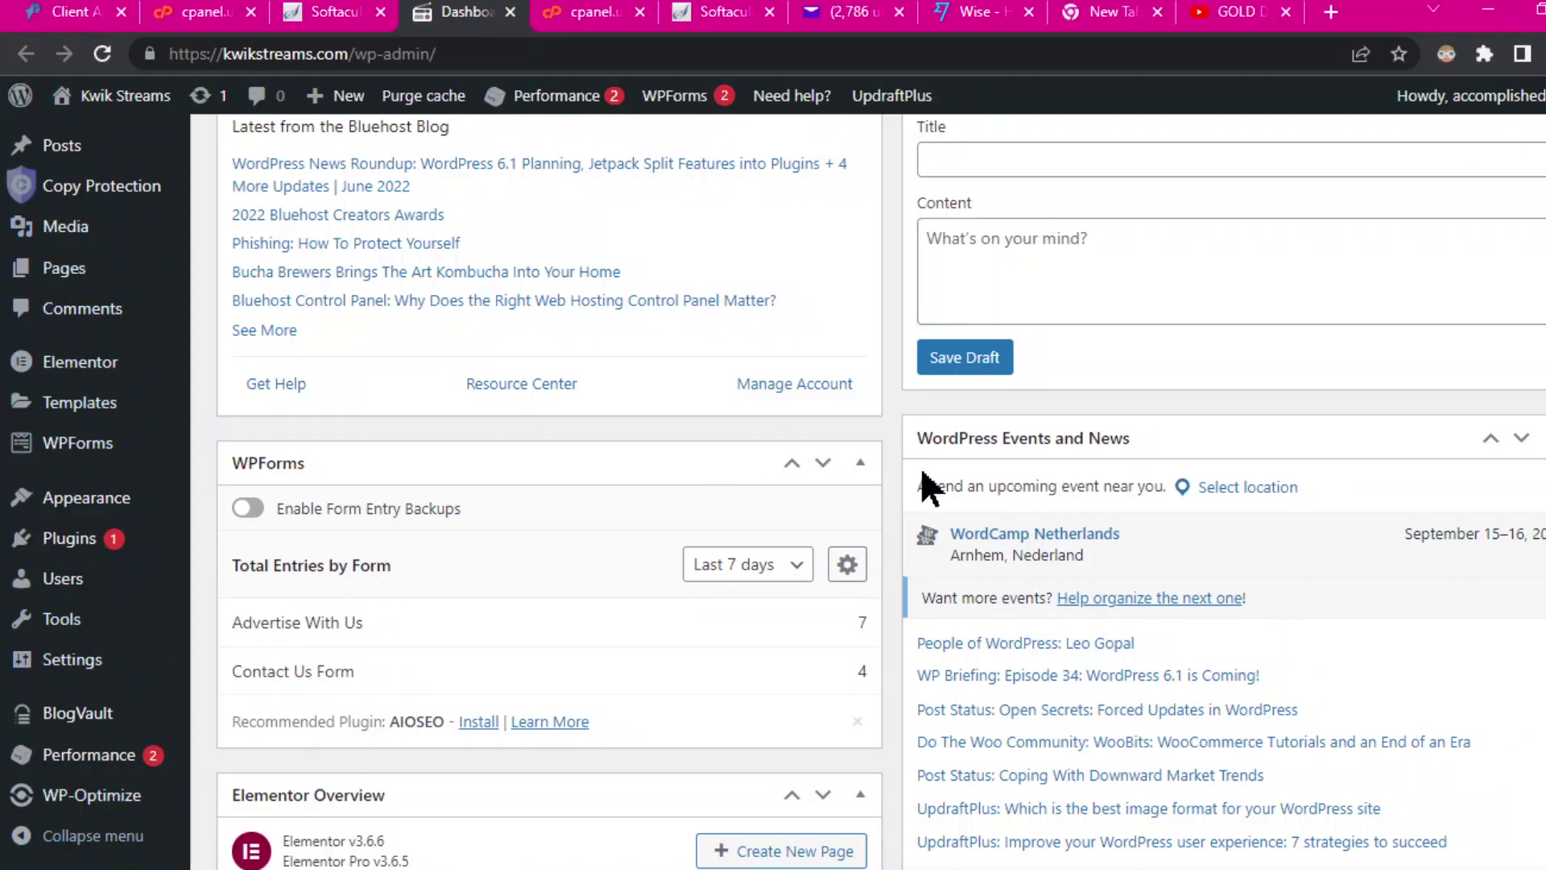
pyautogui.scroll(-6, 925, 475)
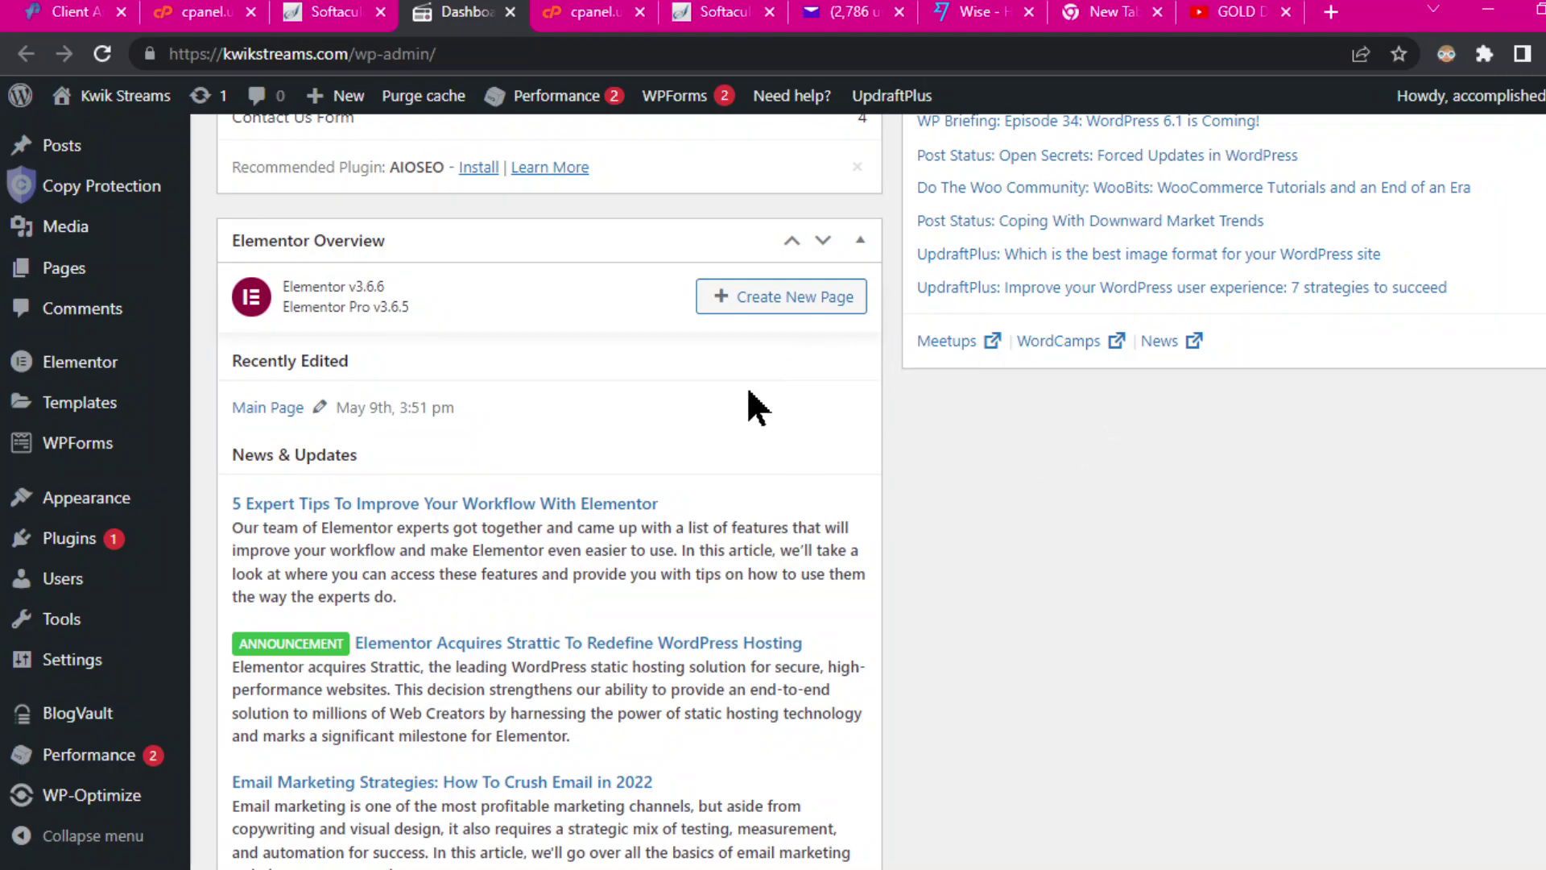
pyautogui.scroll(5, 872, 412)
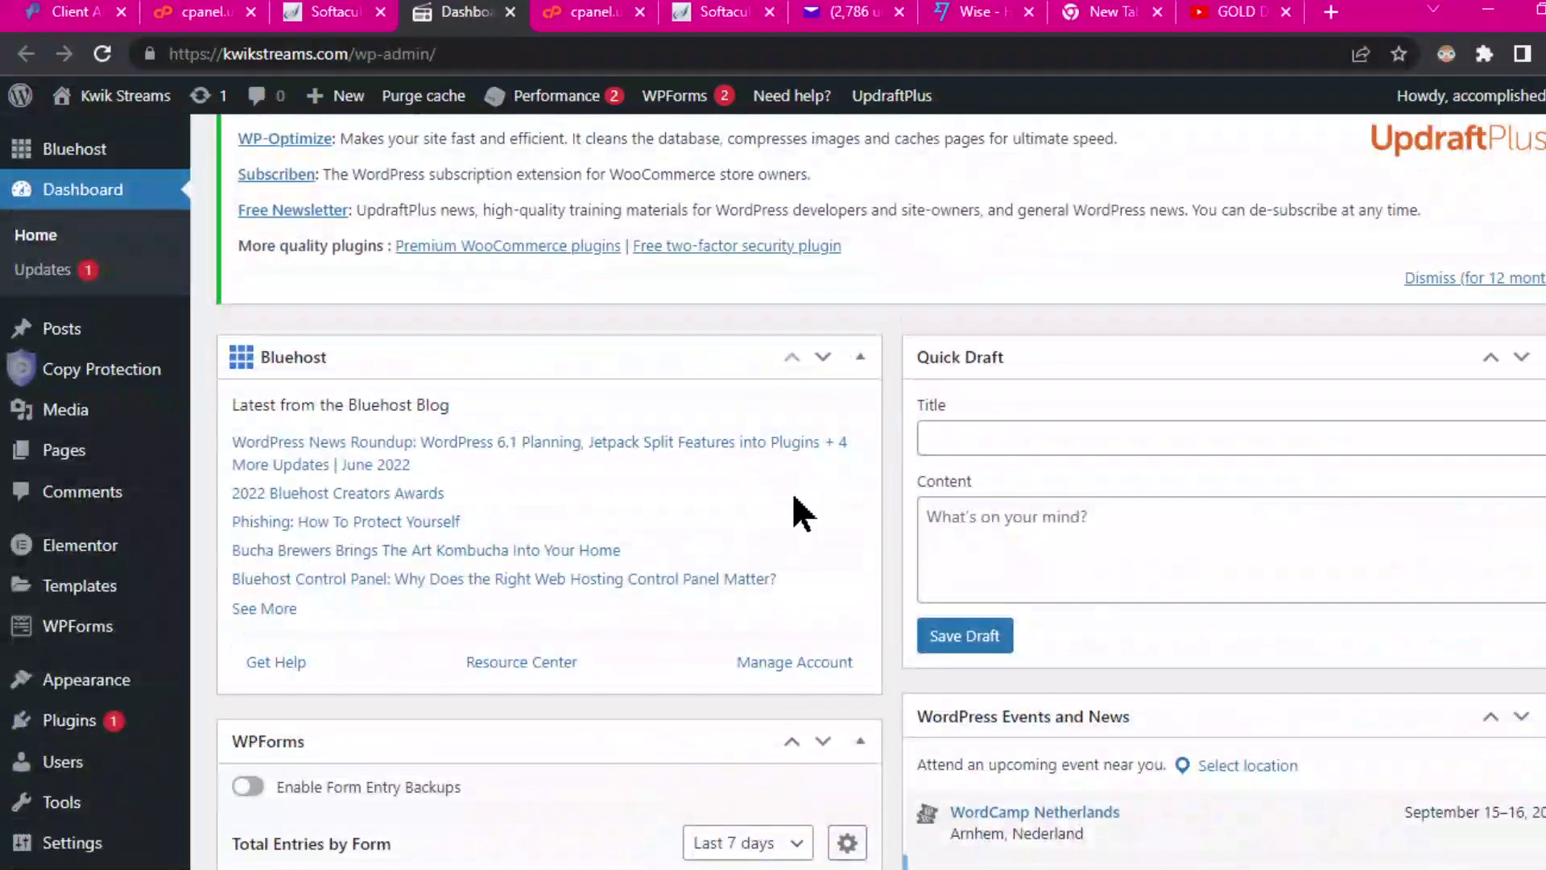
pyautogui.scroll(4, 709, 588)
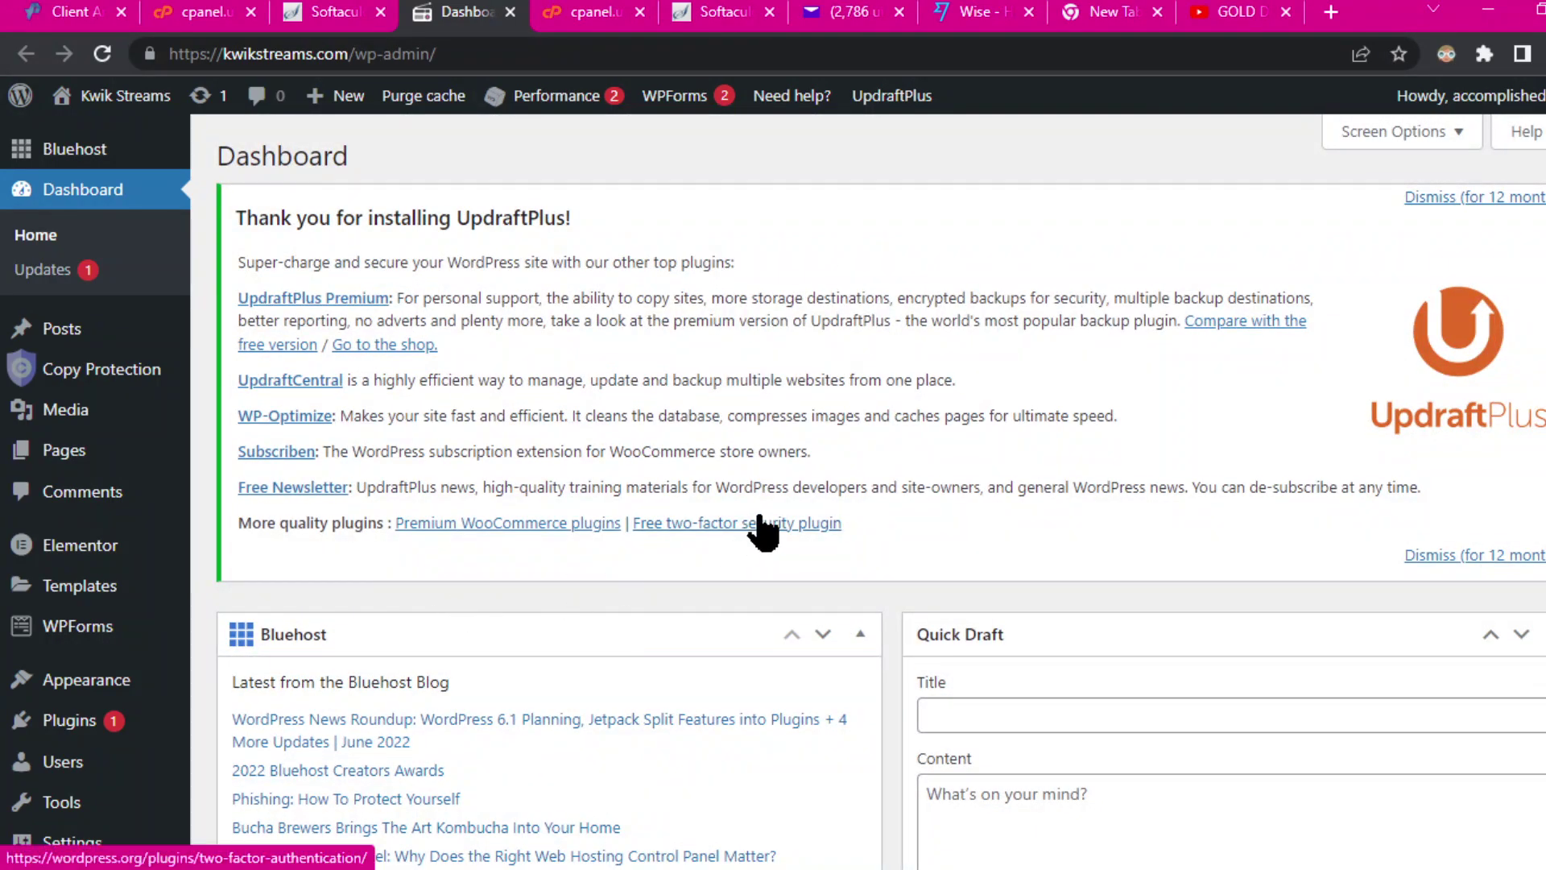
pyautogui.scroll(-6, 804, 536)
pyautogui.scroll(-6, 818, 531)
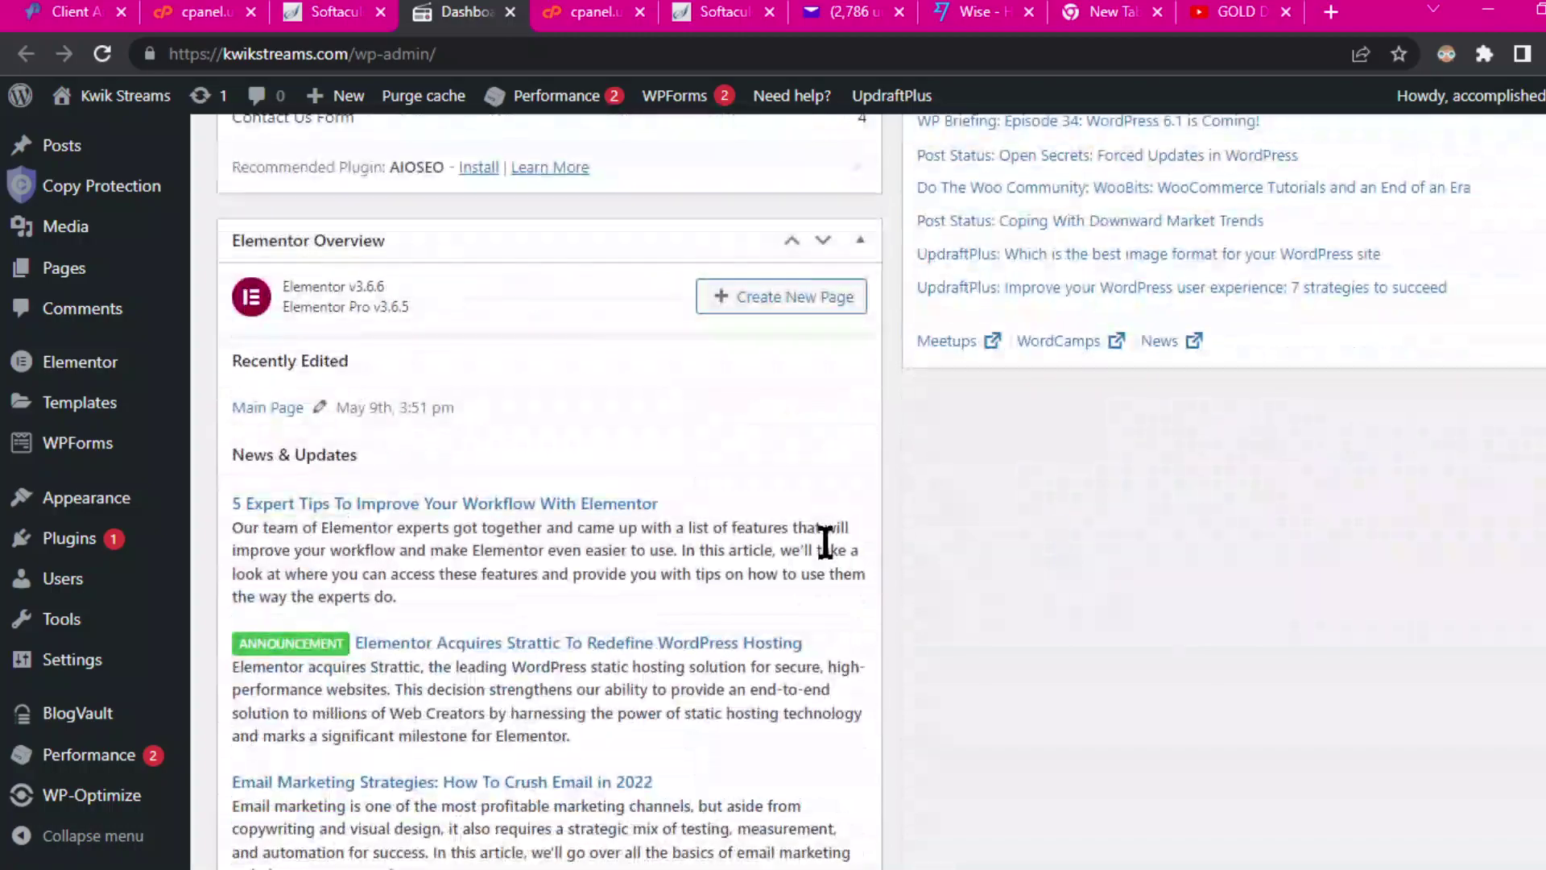
pyautogui.moveTo(81, 669)
pyautogui.scroll(-5, 80, 670)
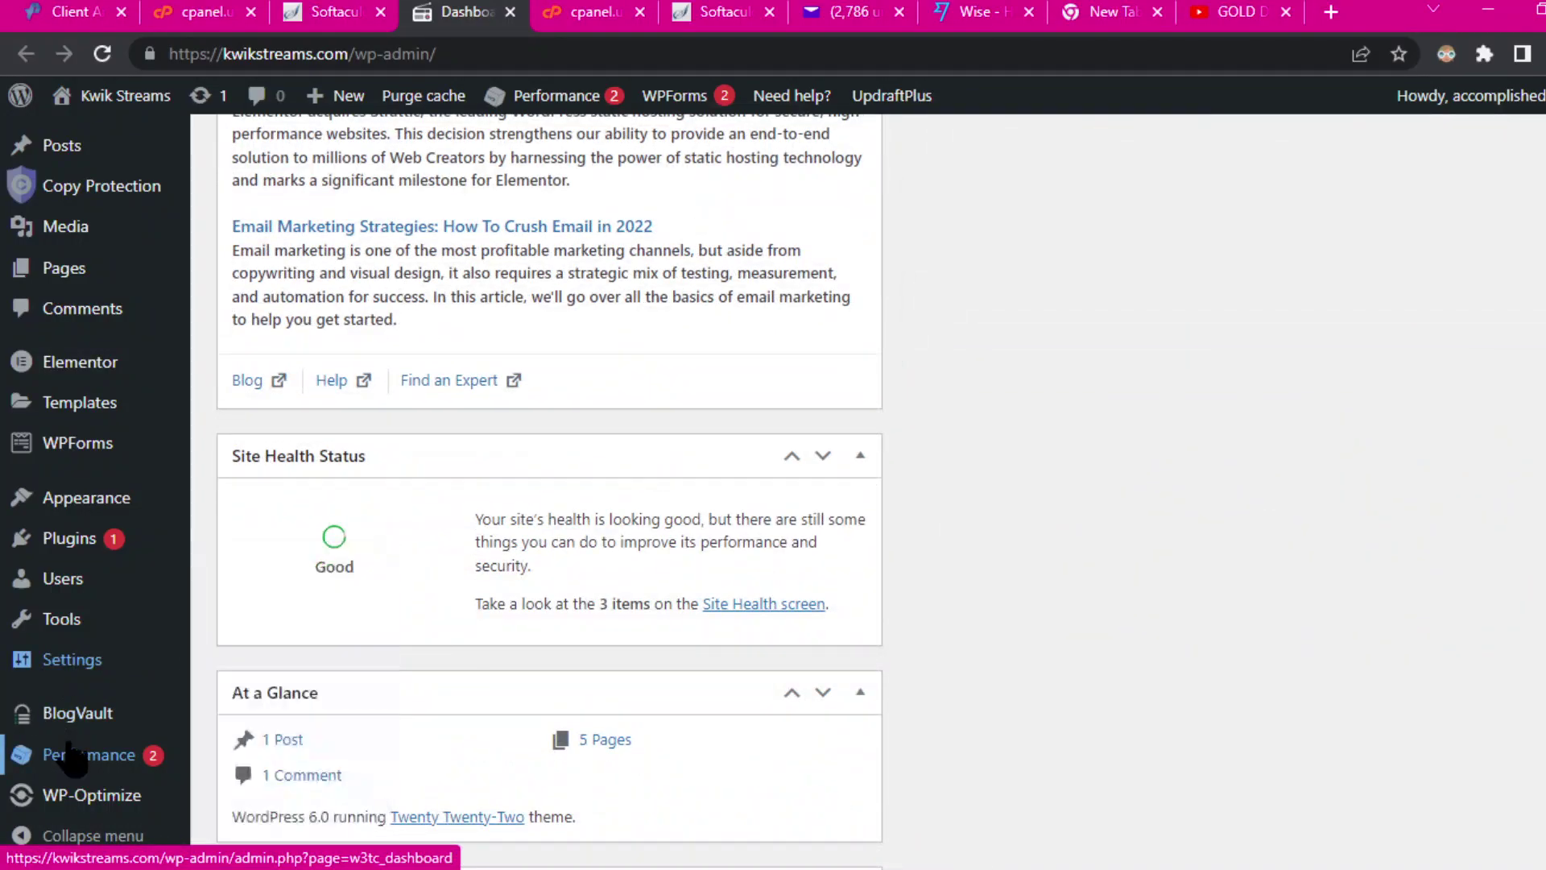
pyautogui.scroll(-5, 88, 750)
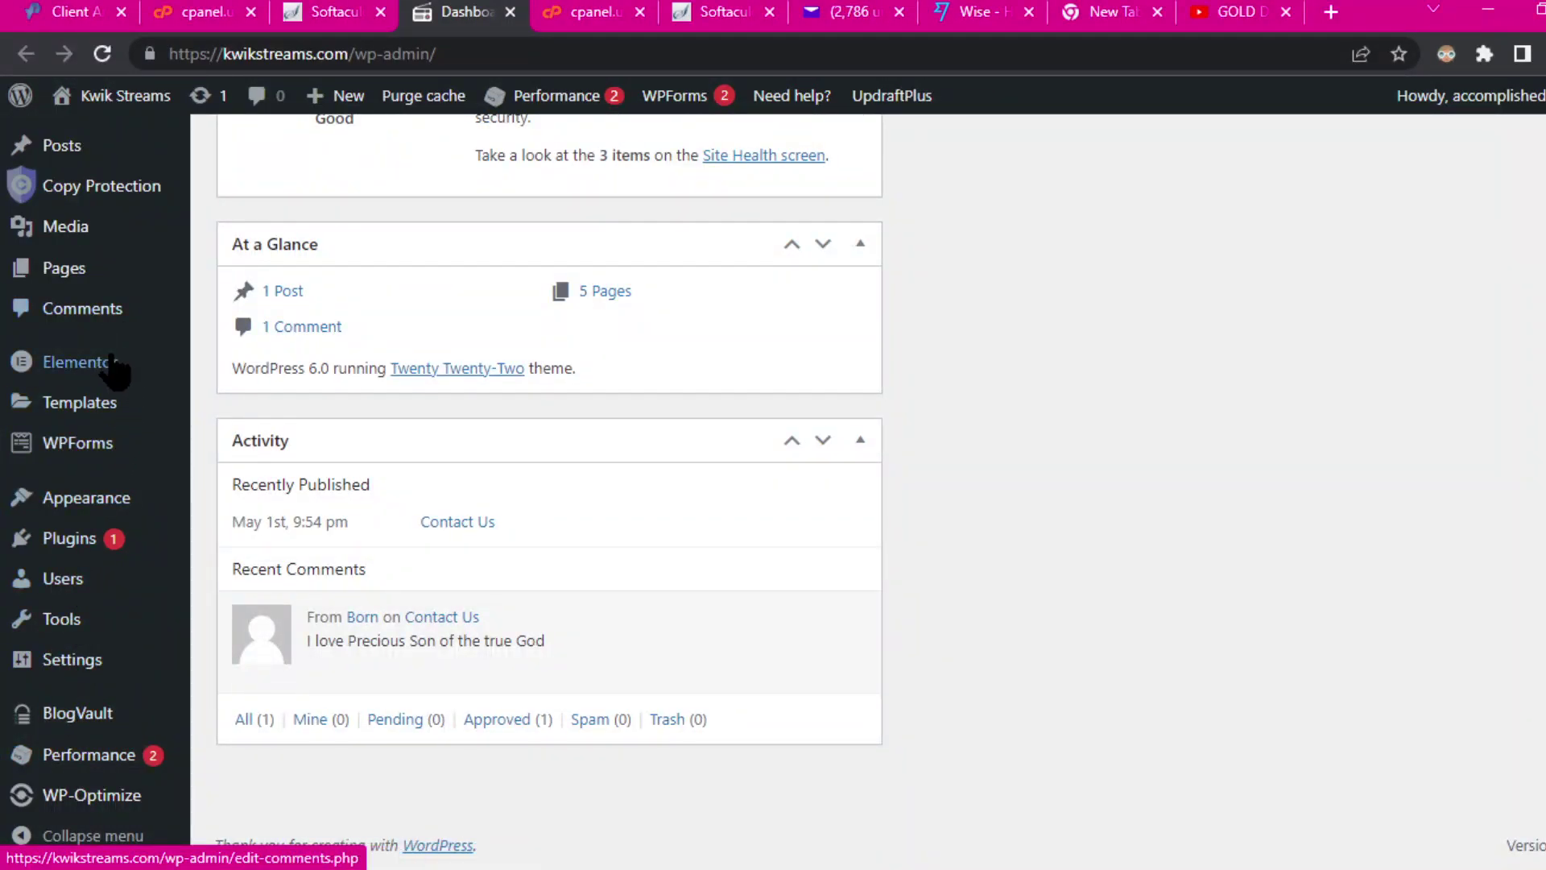
# Step: Go to Plugins > Installed Plugins in the admin sidebar
pyautogui.moveTo(110, 636)
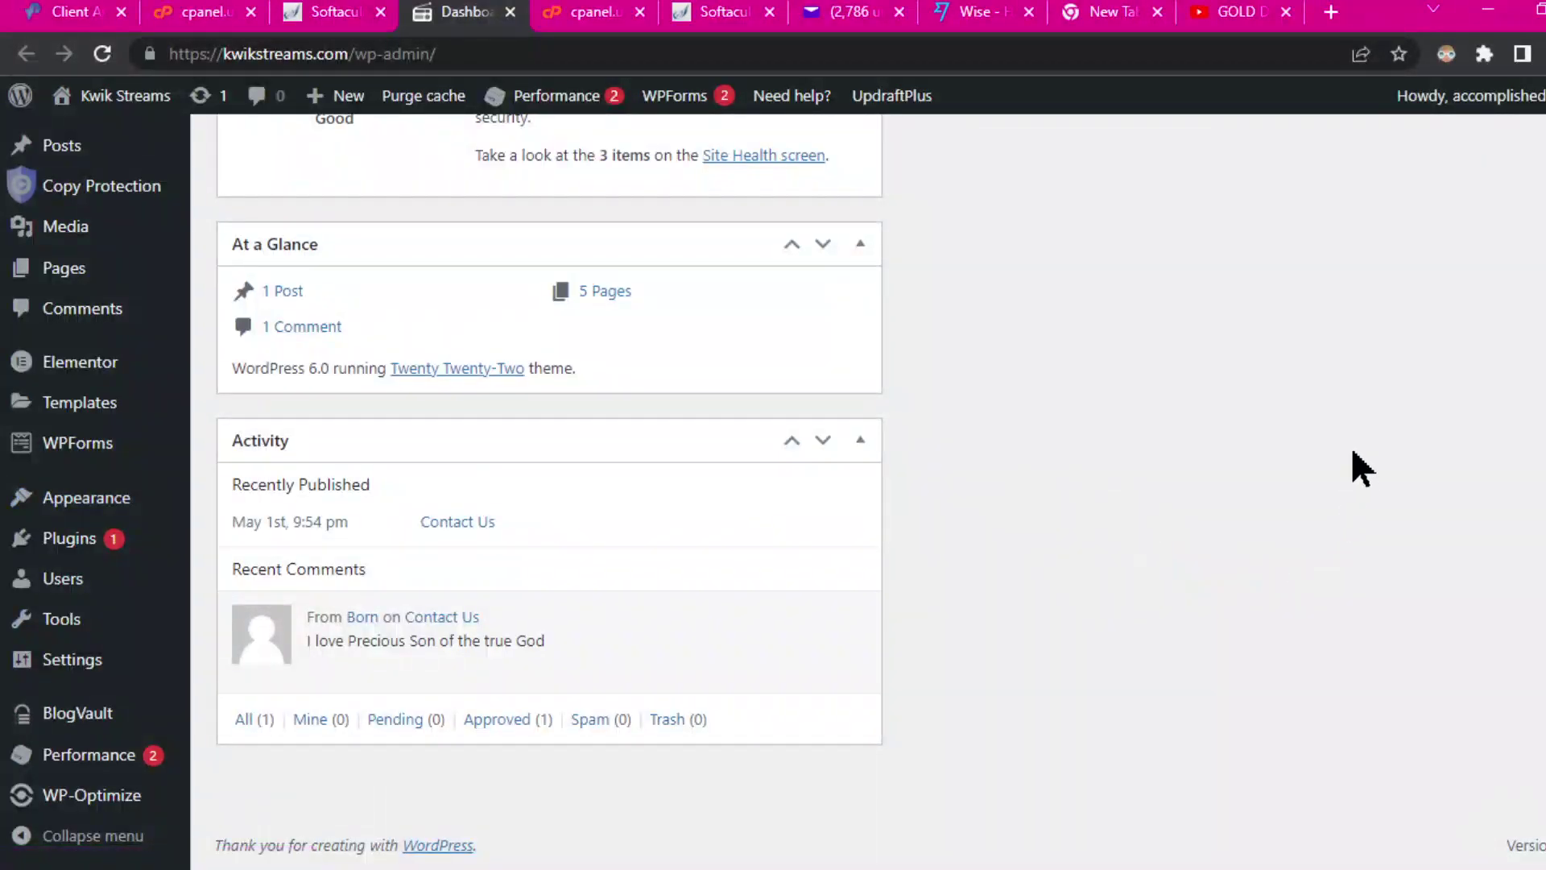
pyautogui.scroll(15, 449, 432)
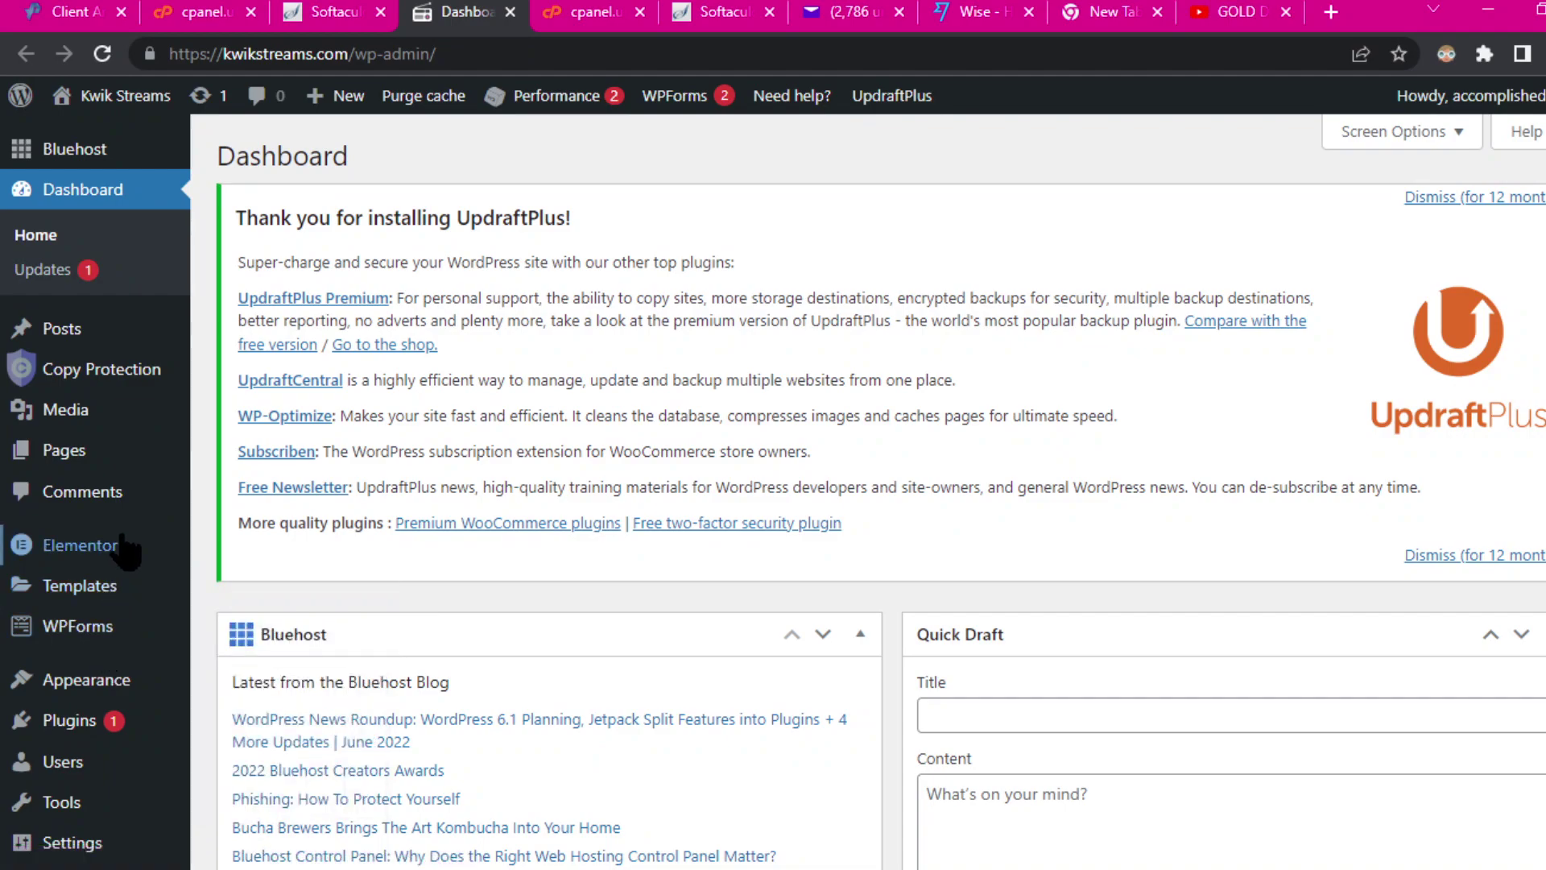
pyautogui.scroll(-3, 113, 660)
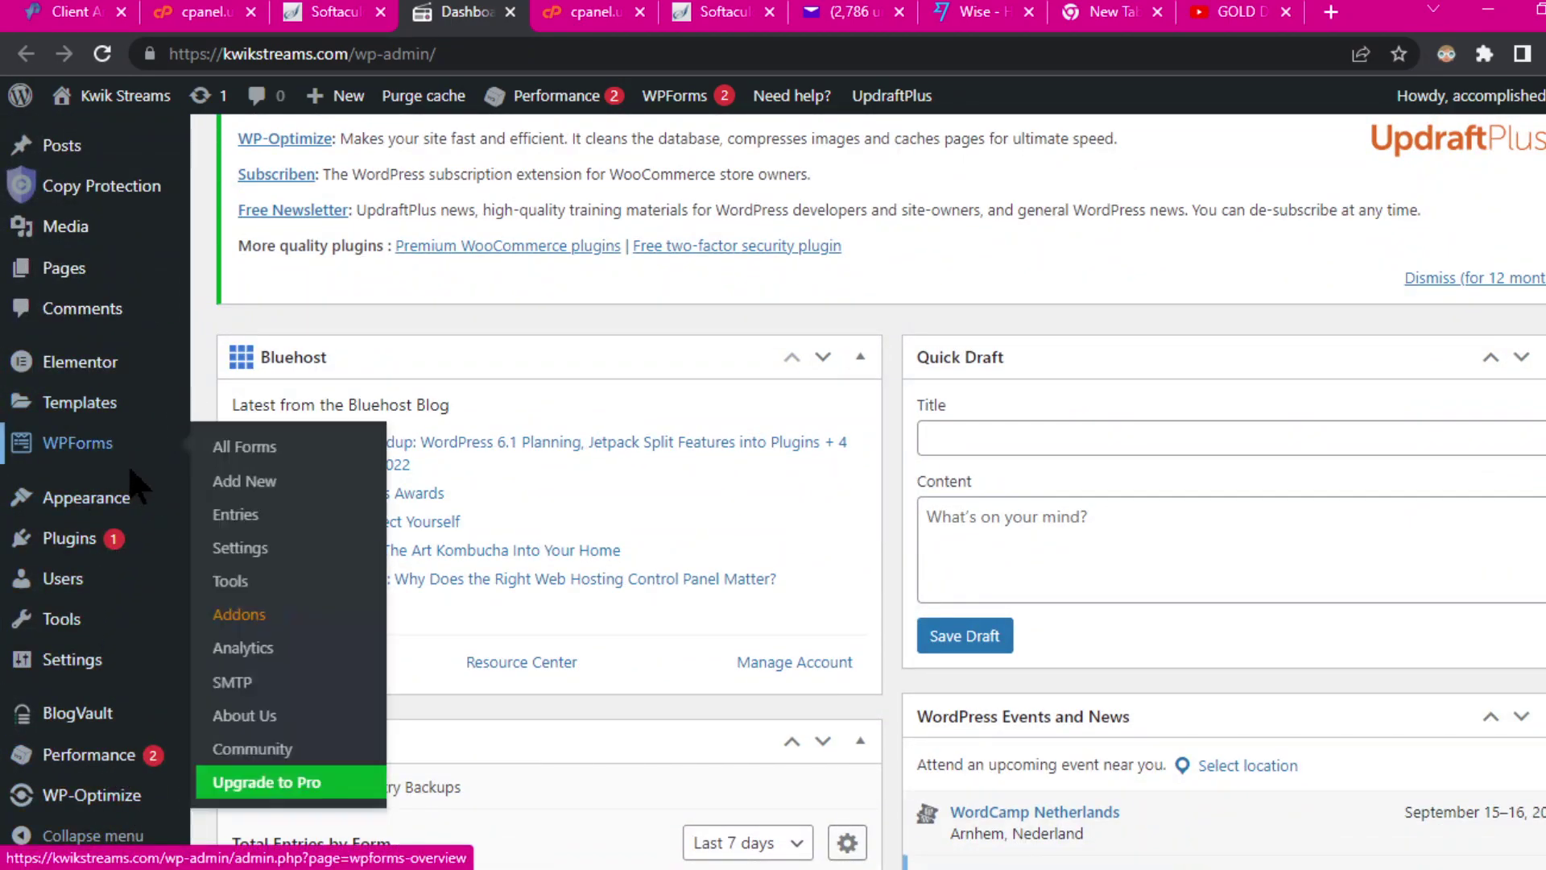
pyautogui.moveTo(97, 540)
pyautogui.click(258, 544)
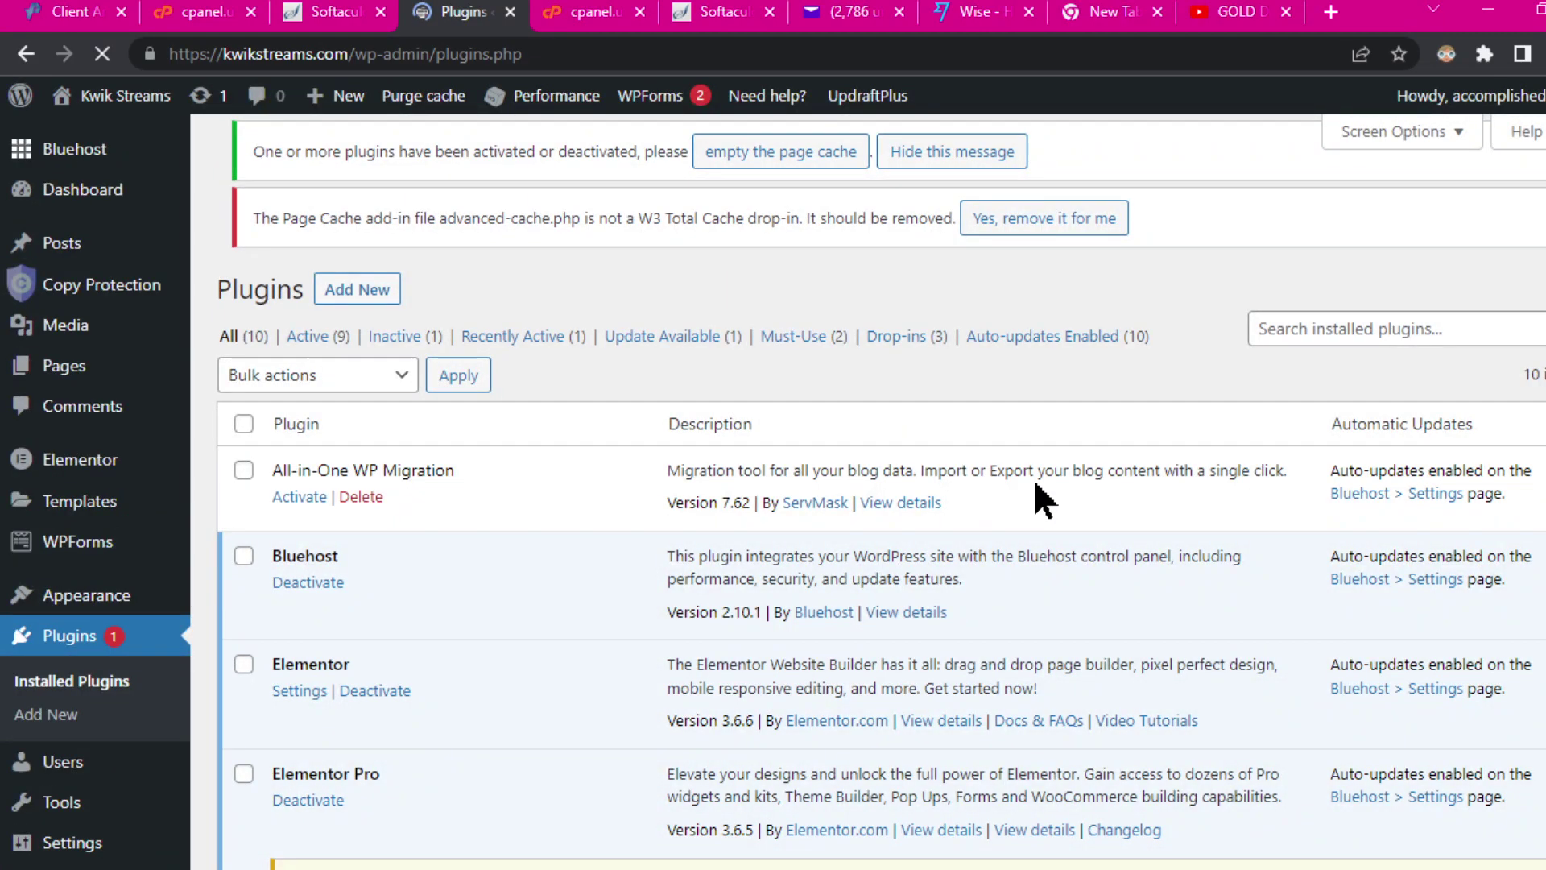
# Step: Open UpdraftPlus Backup / Restore and scroll to the Existing backups table showing the Jul 01, 2022 17:30 backup
pyautogui.scroll(-10, 1047, 501)
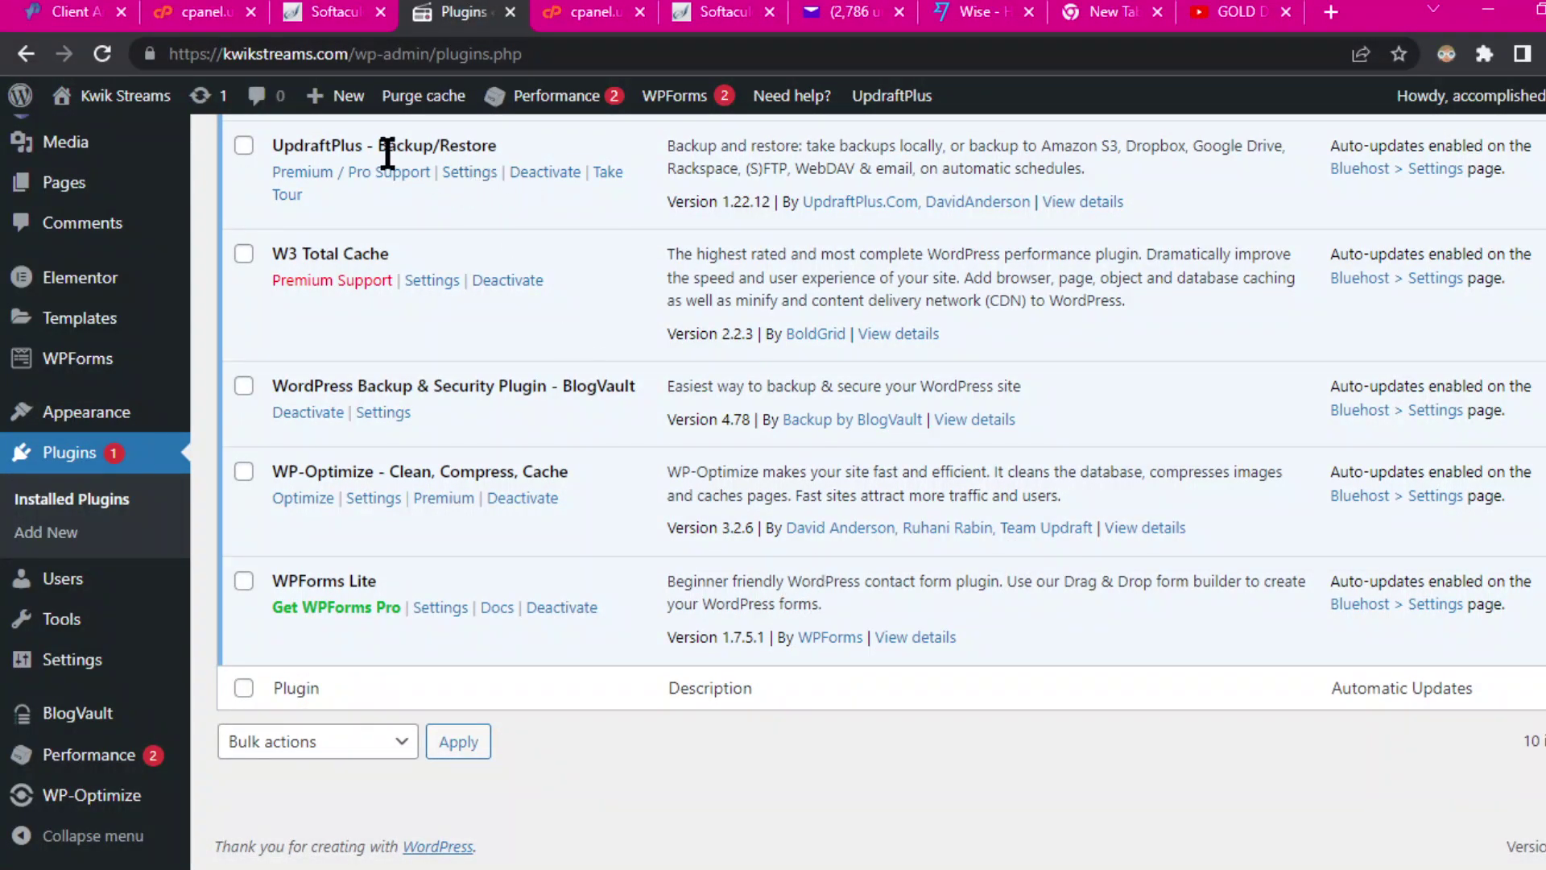
pyautogui.click(470, 179)
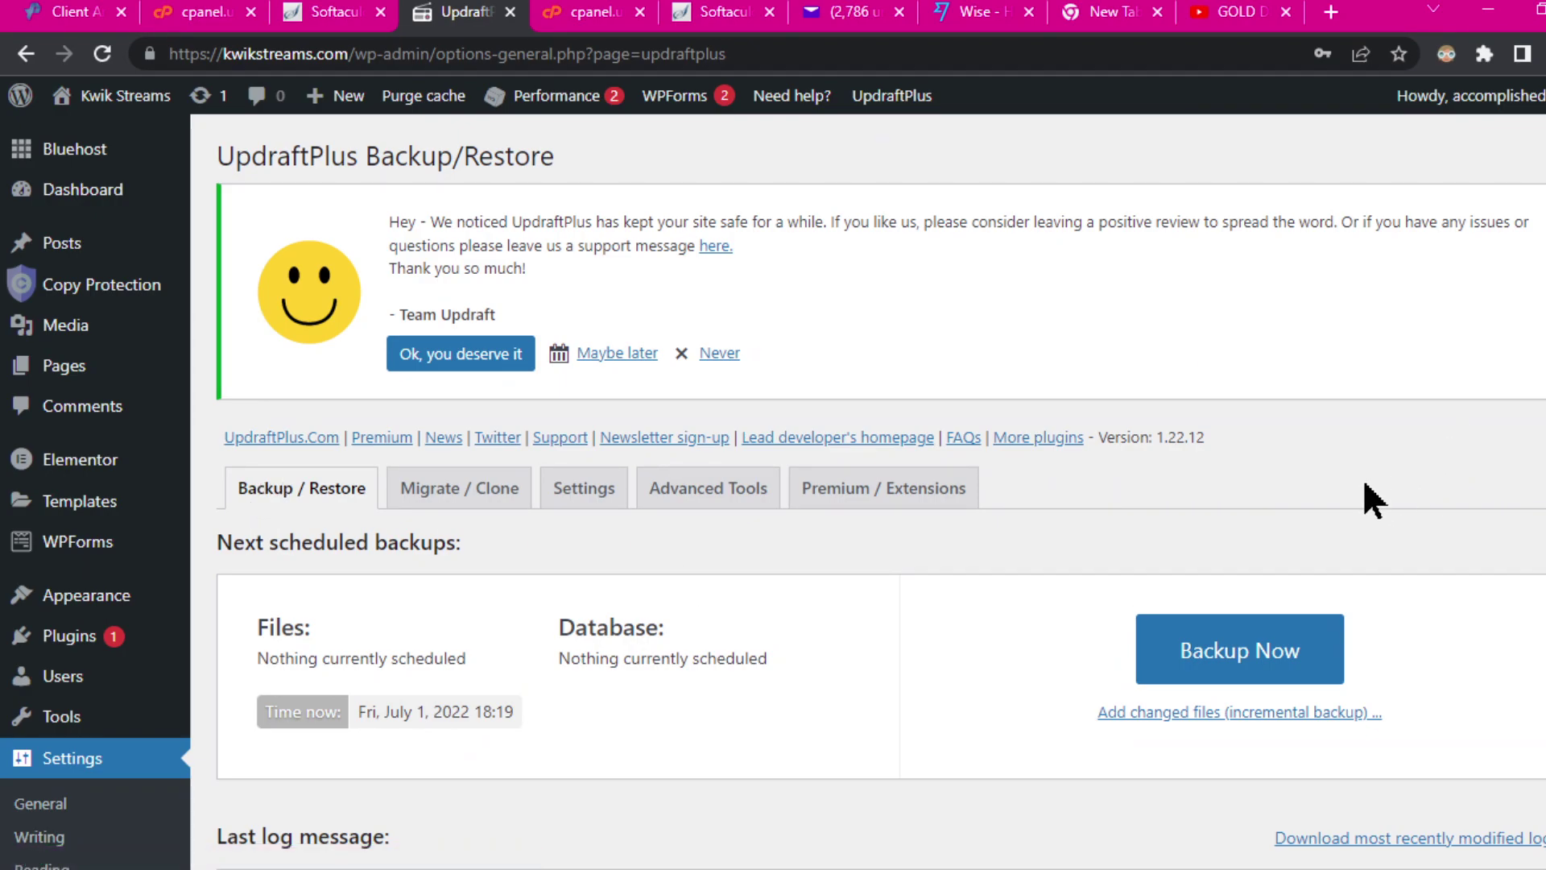
pyautogui.click(300, 493)
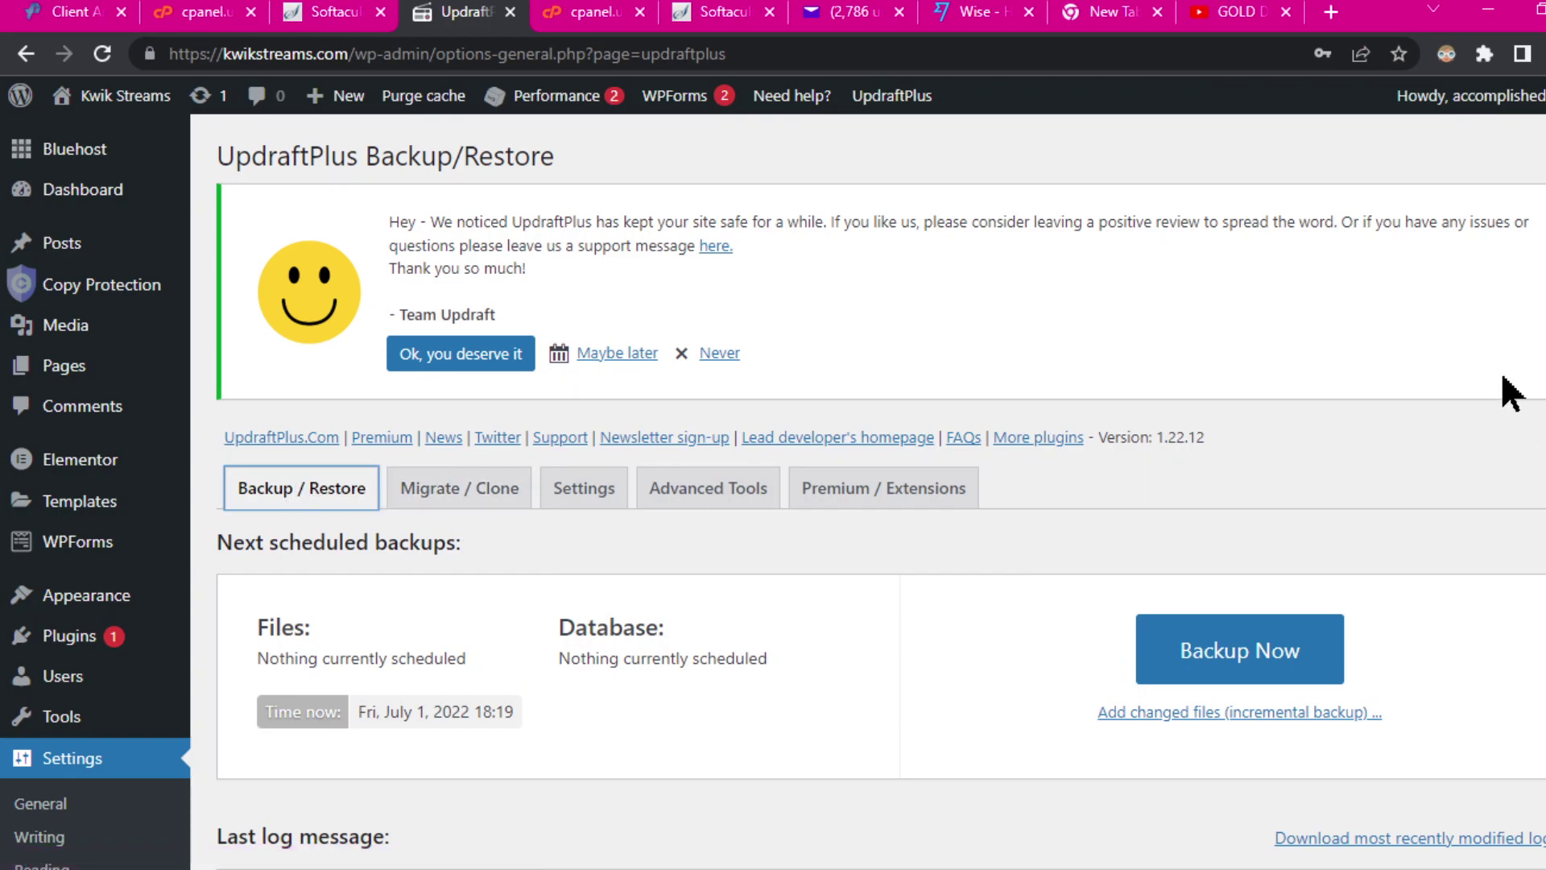
pyautogui.scroll(-3, 1512, 393)
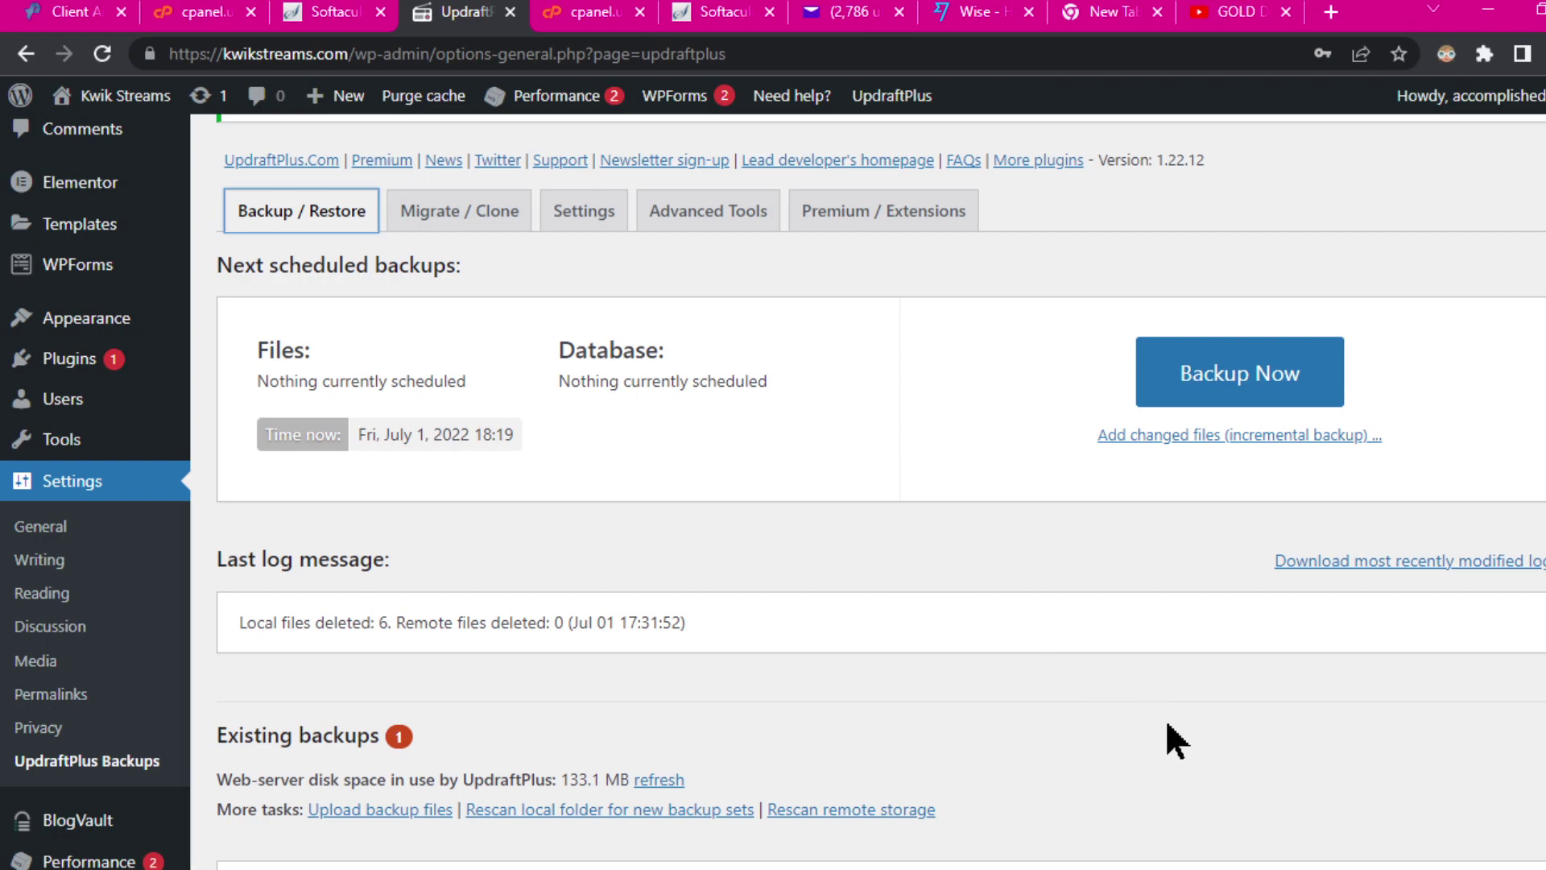
pyautogui.scroll(-3, 805, 666)
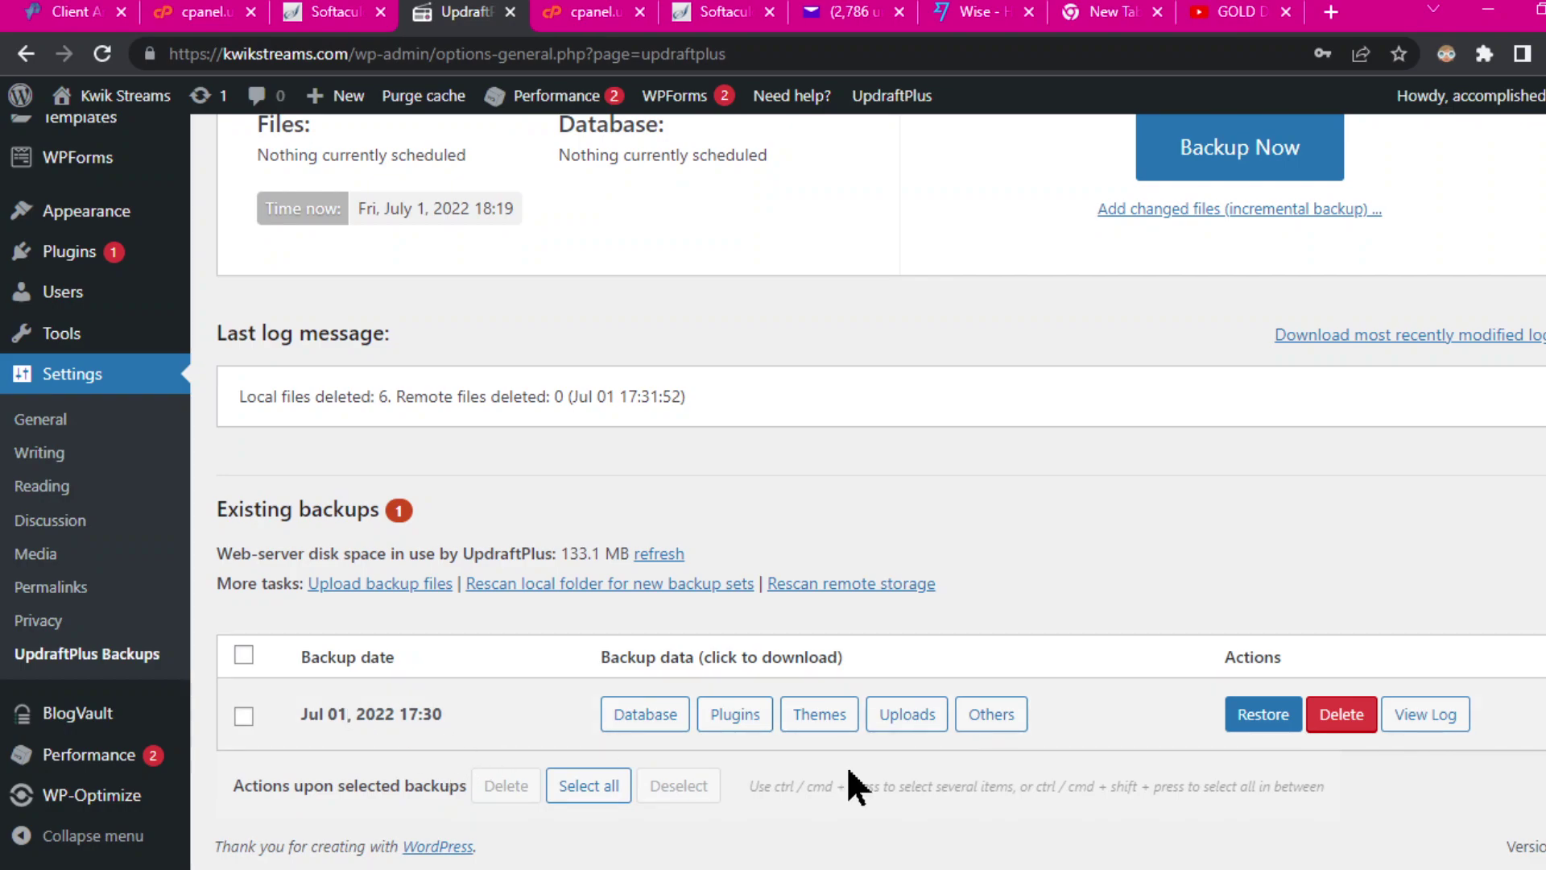
# Step: Drag the five backup zip files from the Explorer folder into the UpdraftPlus upload drop area
pyautogui.click(376, 588)
pyautogui.scroll(-3, 1124, 518)
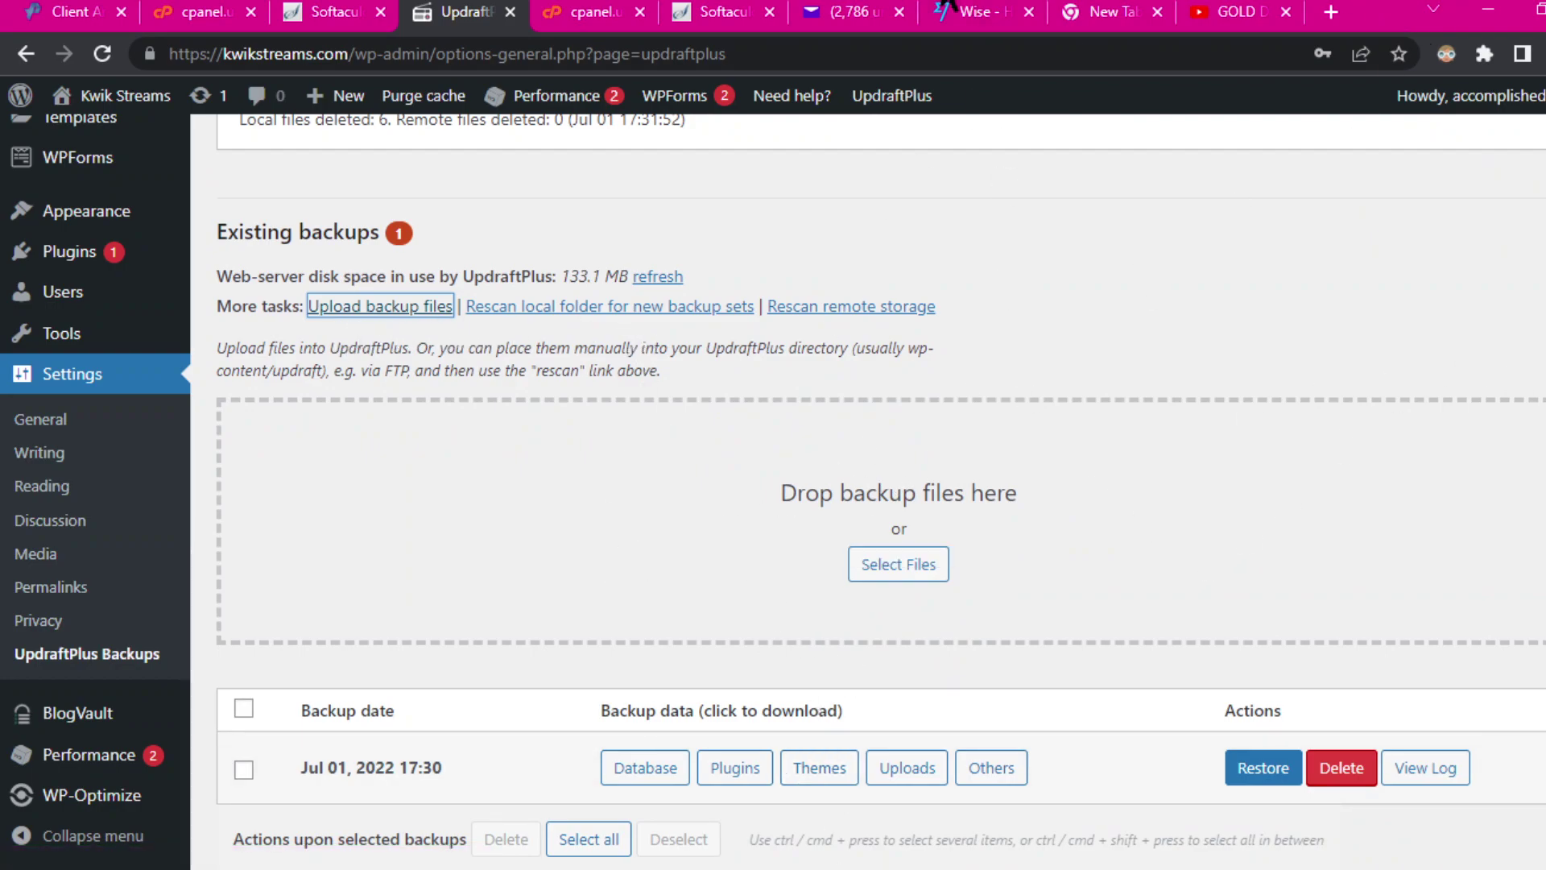
pyautogui.click(976, 56)
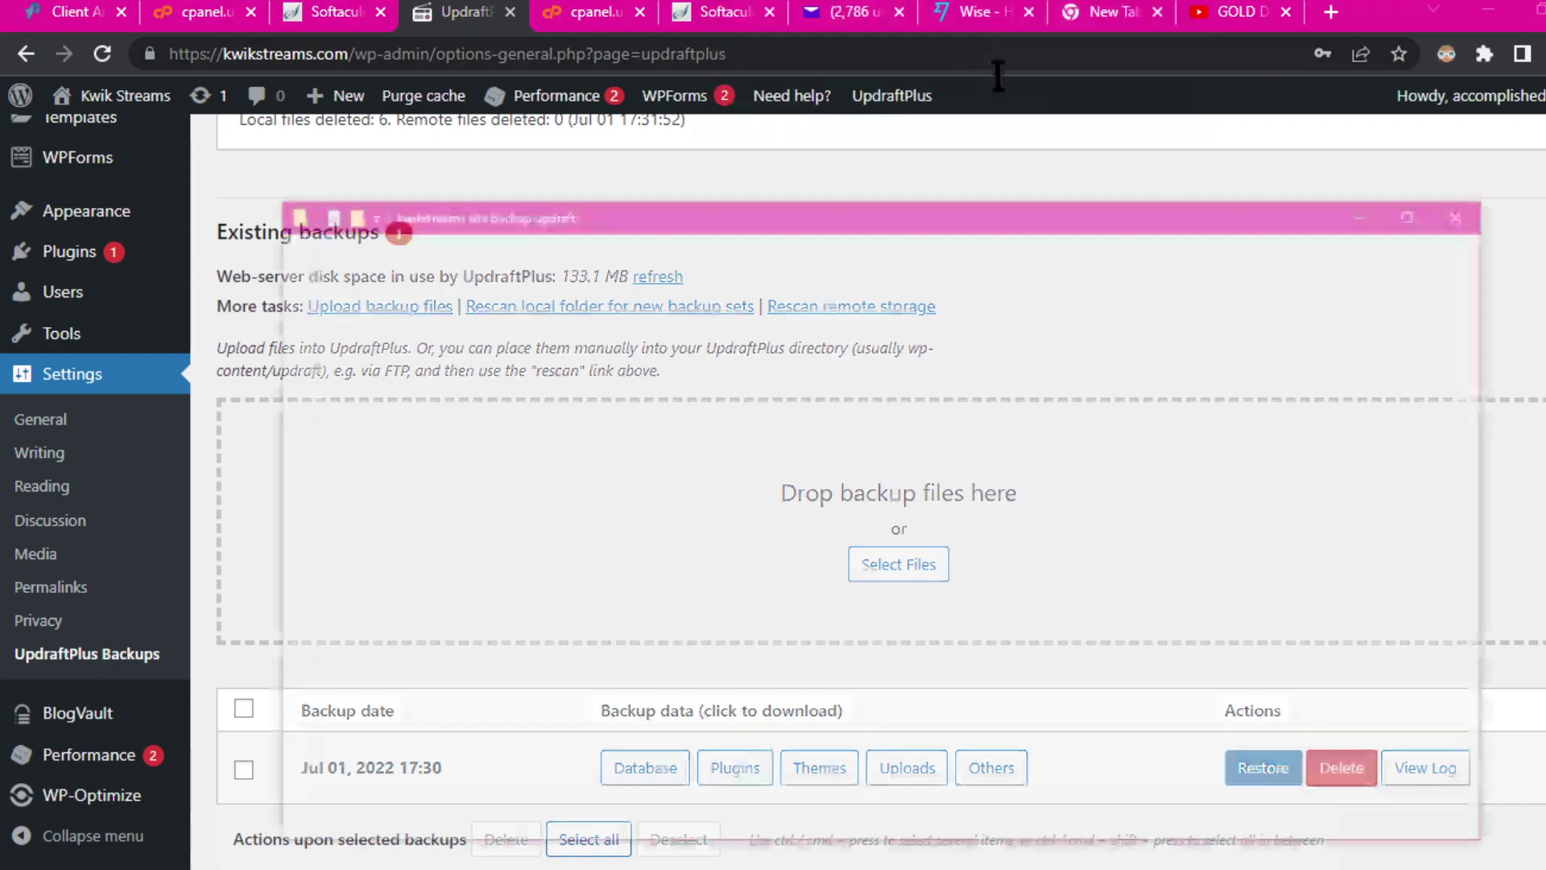
pyautogui.moveTo(644, 259); pyautogui.dragTo(1377, 213)
pyautogui.moveTo(1400, 503); pyautogui.dragTo(544, 528)
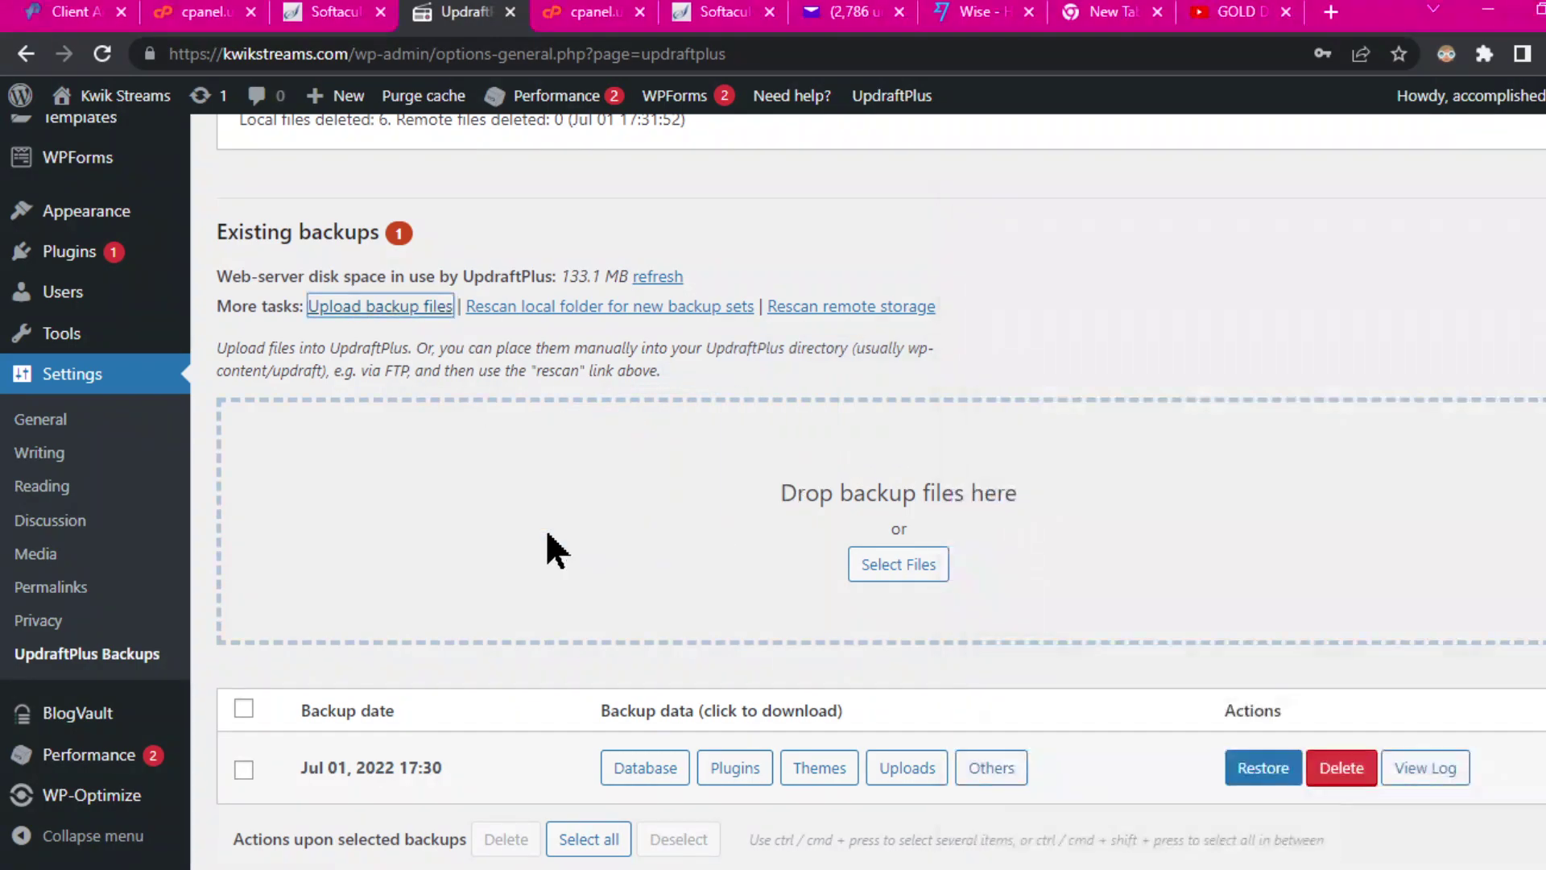
pyautogui.scroll(-3, 1264, 229)
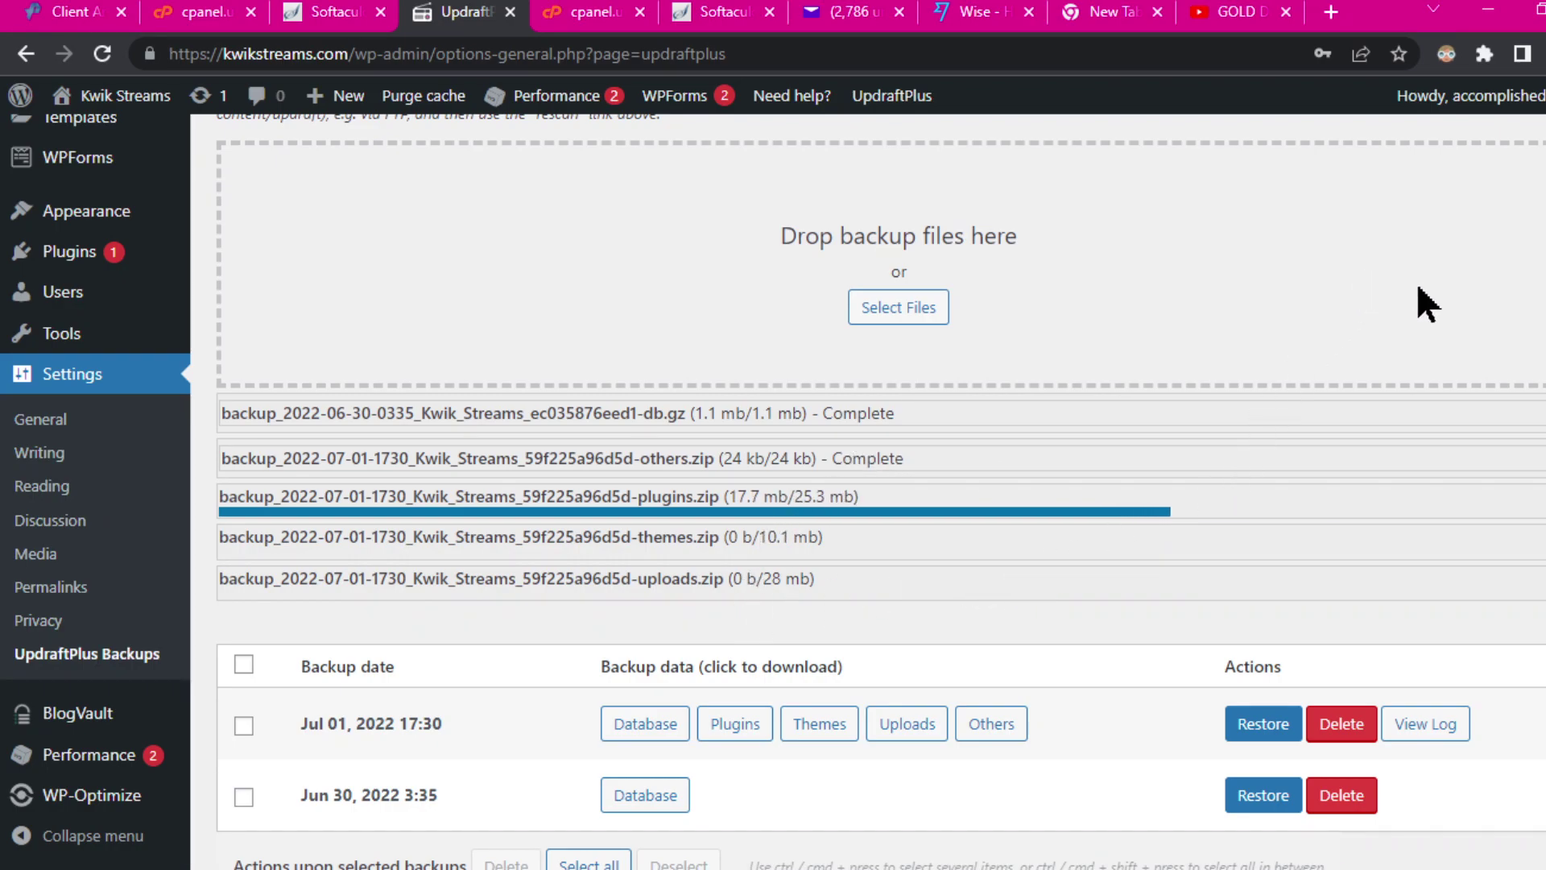
pyautogui.scroll(-1, 708, 462)
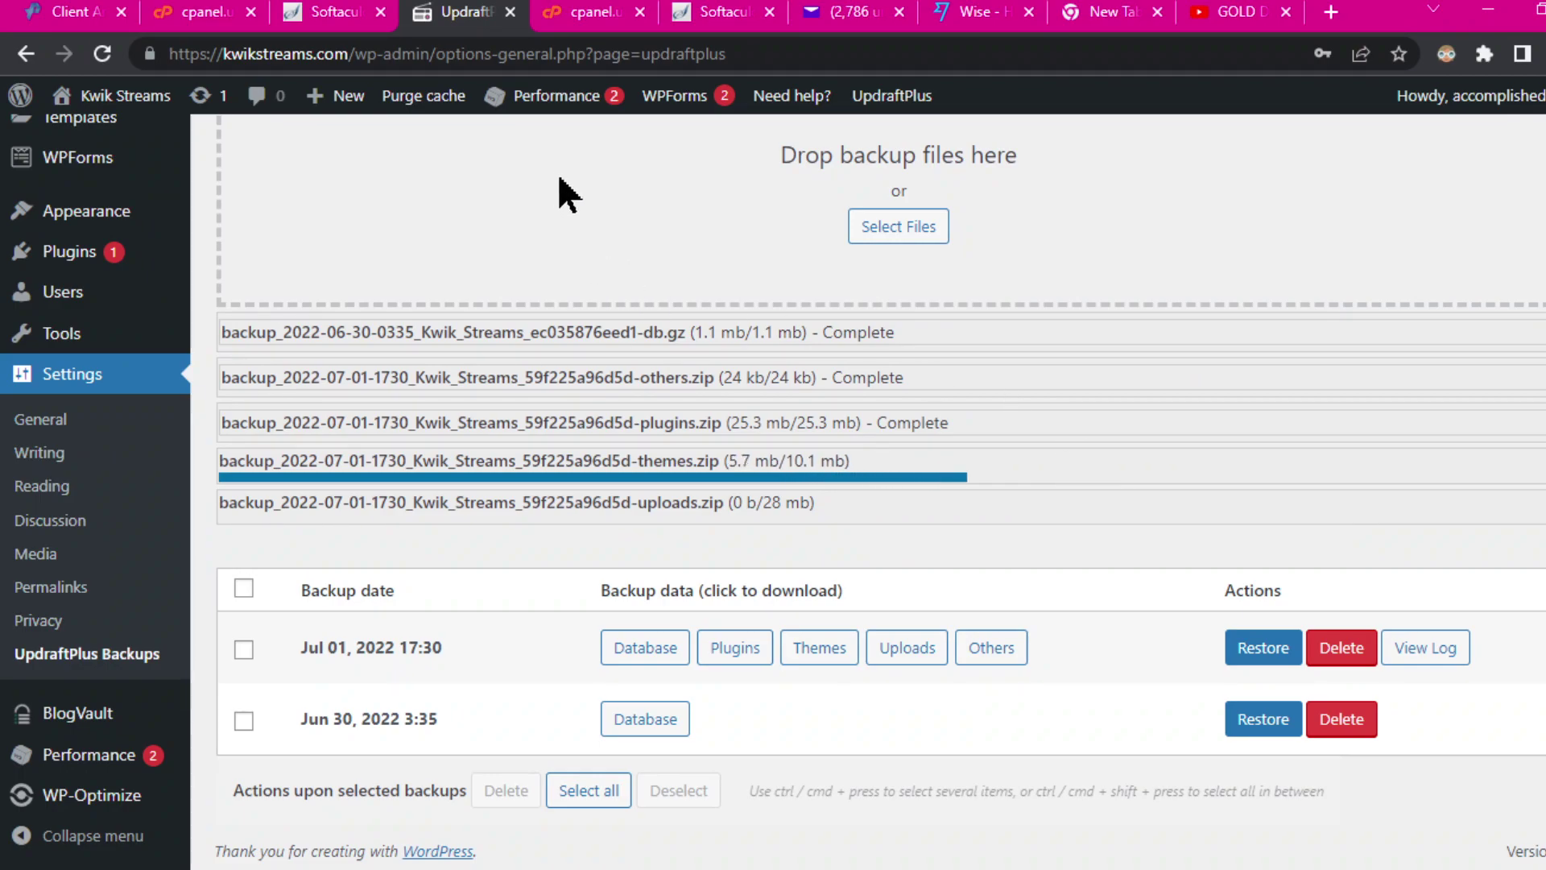
# Step: Wait until all five archives, including themes and uploads, show Complete, with Jul 01 and Jun 30 sets listed
pyautogui.click(439, 0)
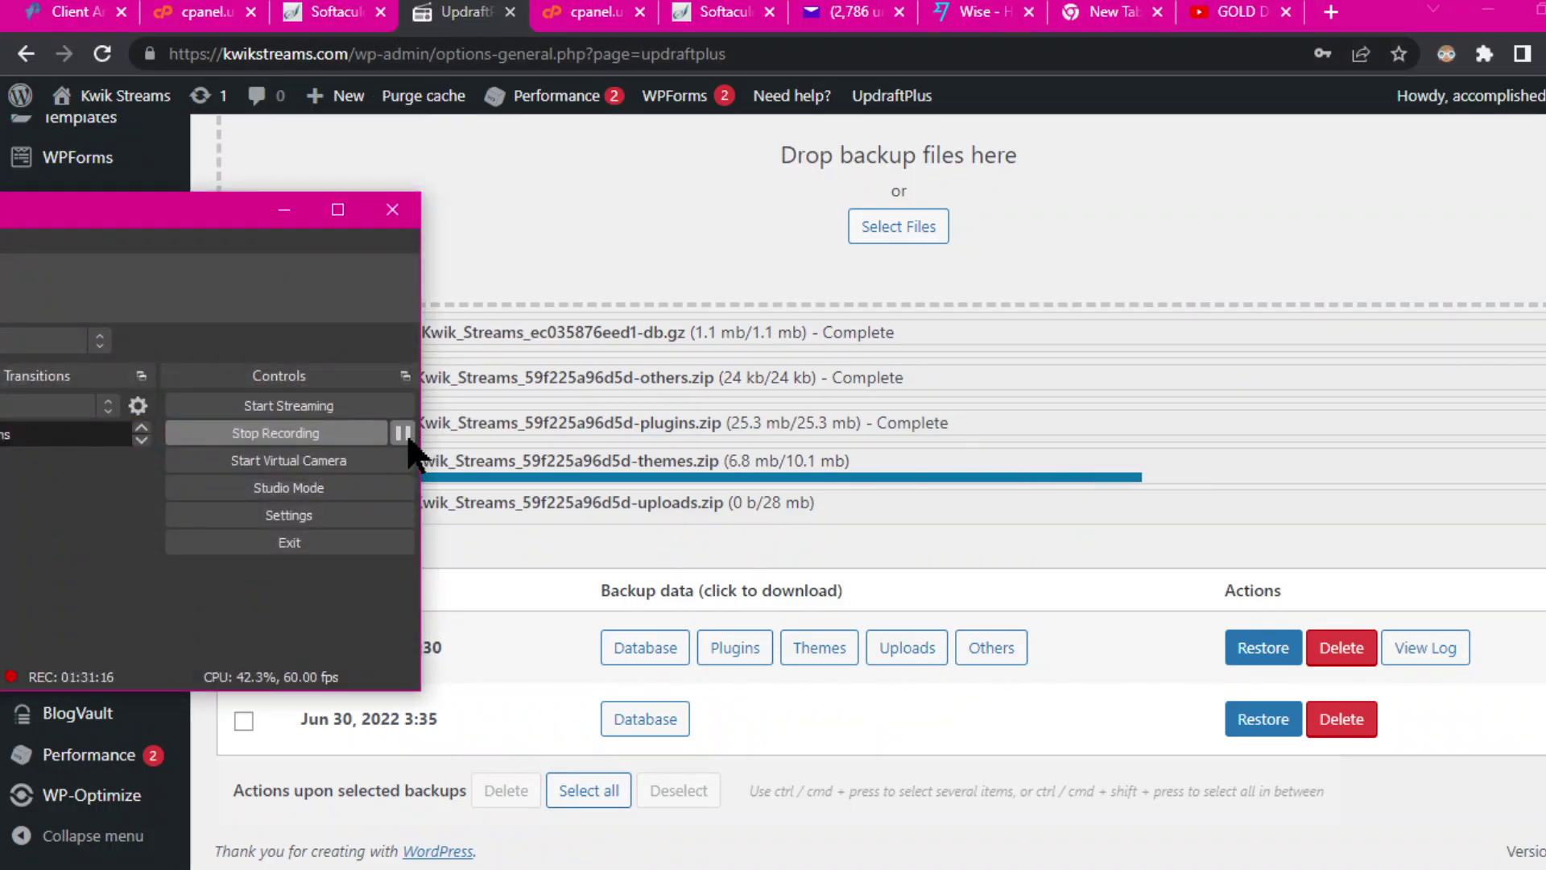
pyautogui.click(284, 211)
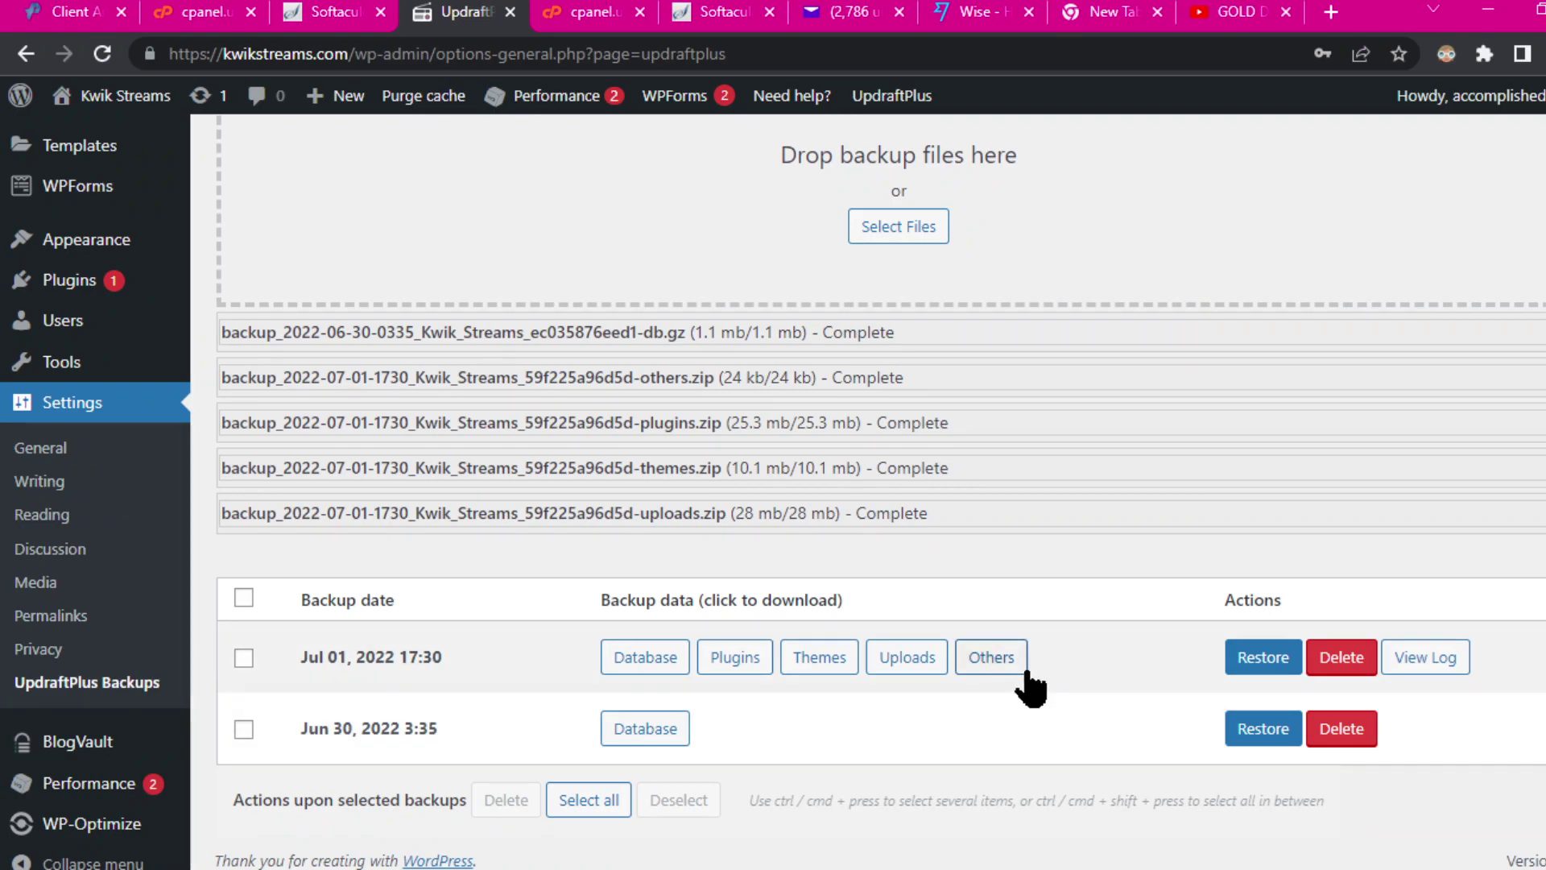
pyautogui.scroll(-1, 664, 461)
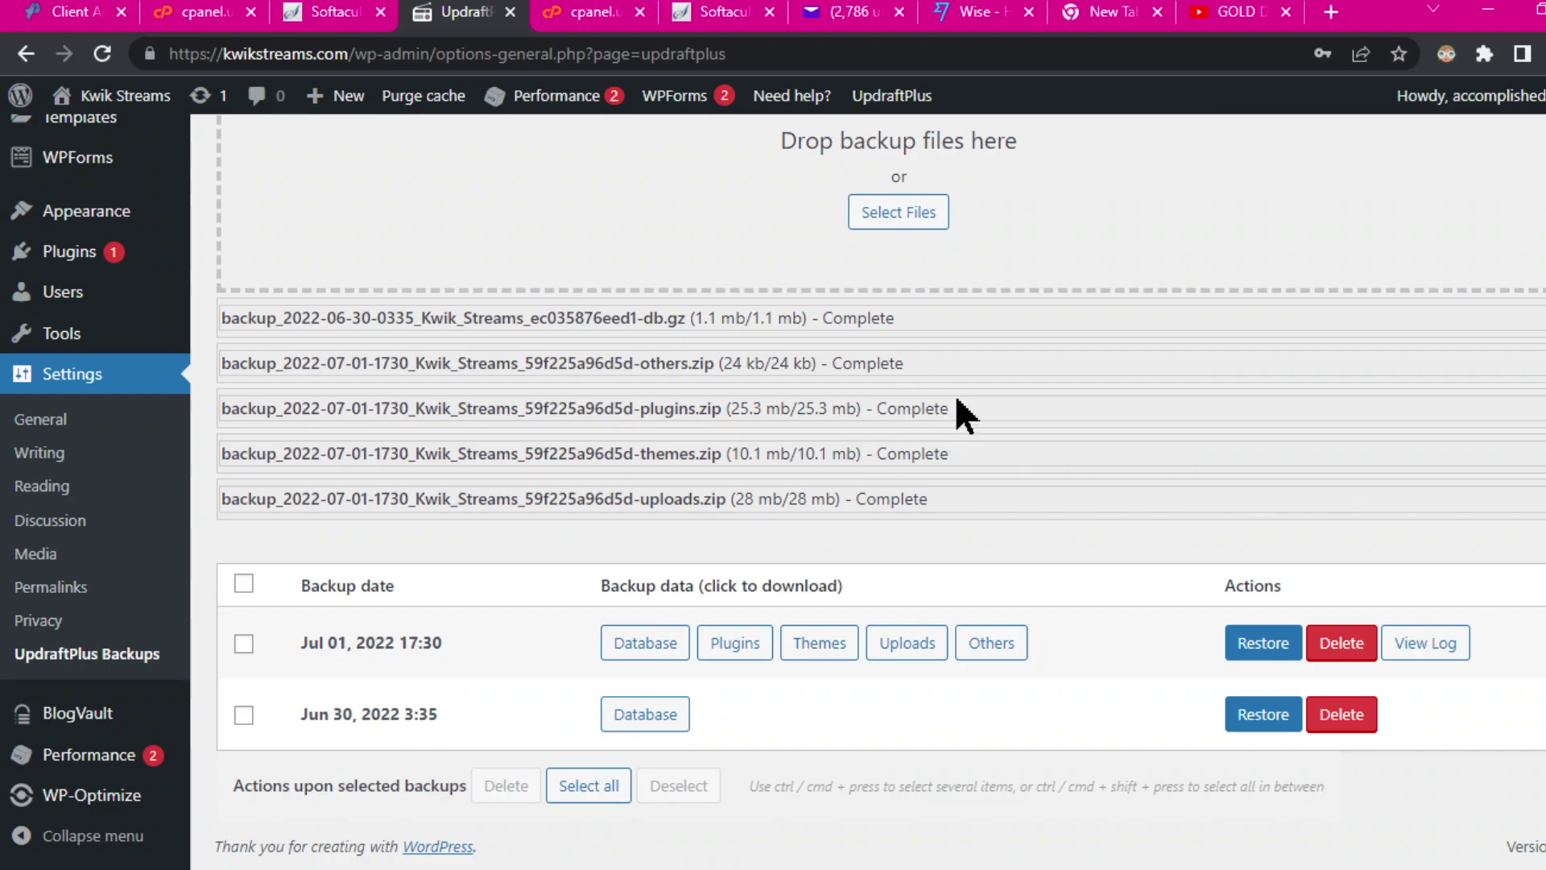
pyautogui.scroll(3, 975, 372)
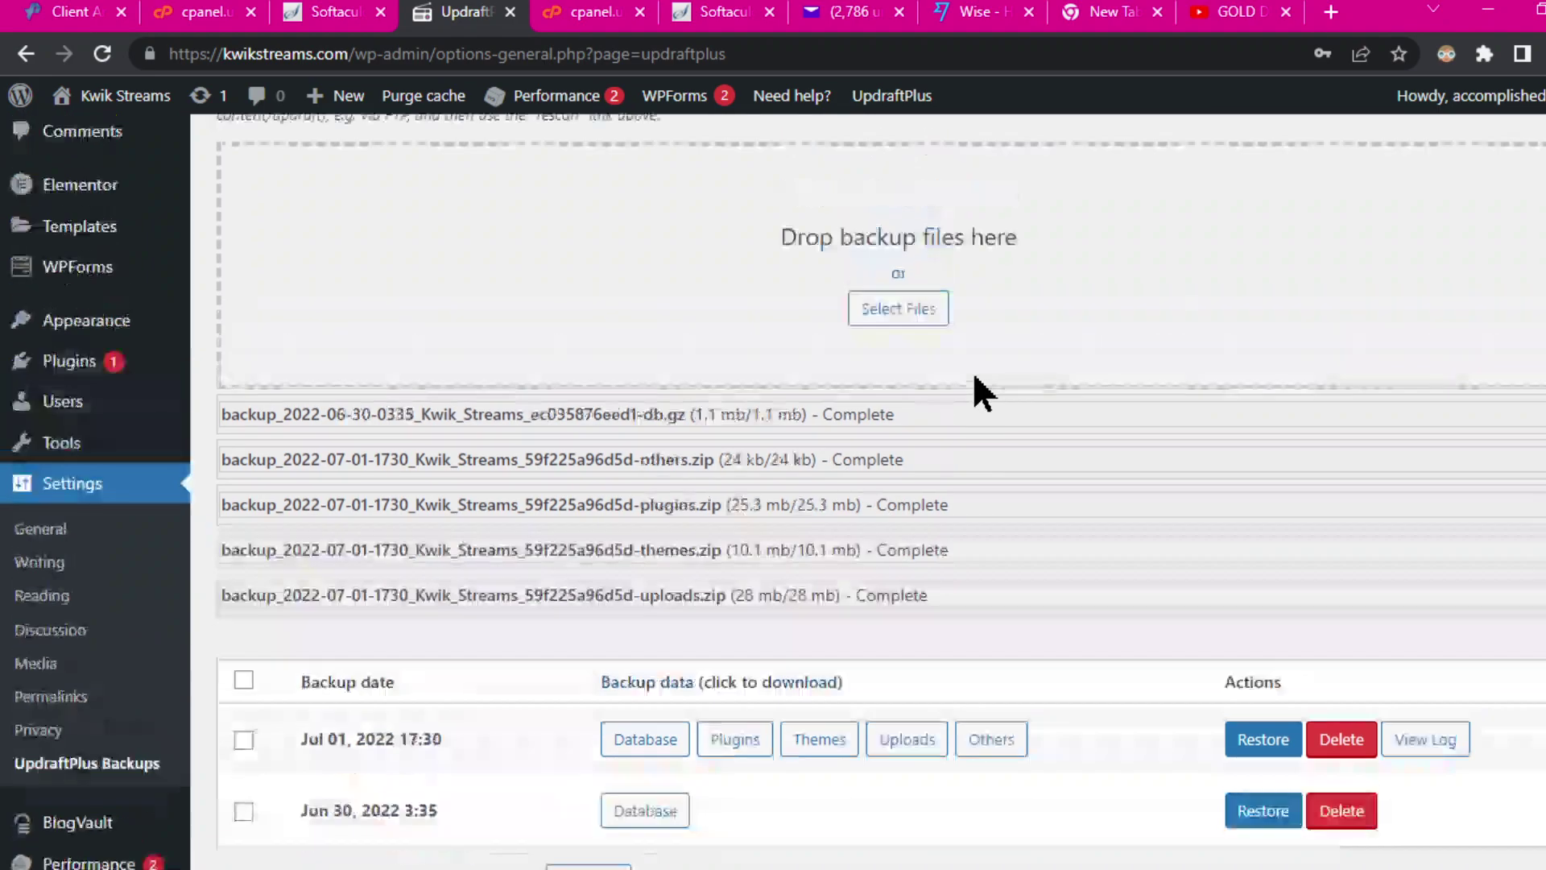
pyautogui.scroll(-3, 1028, 447)
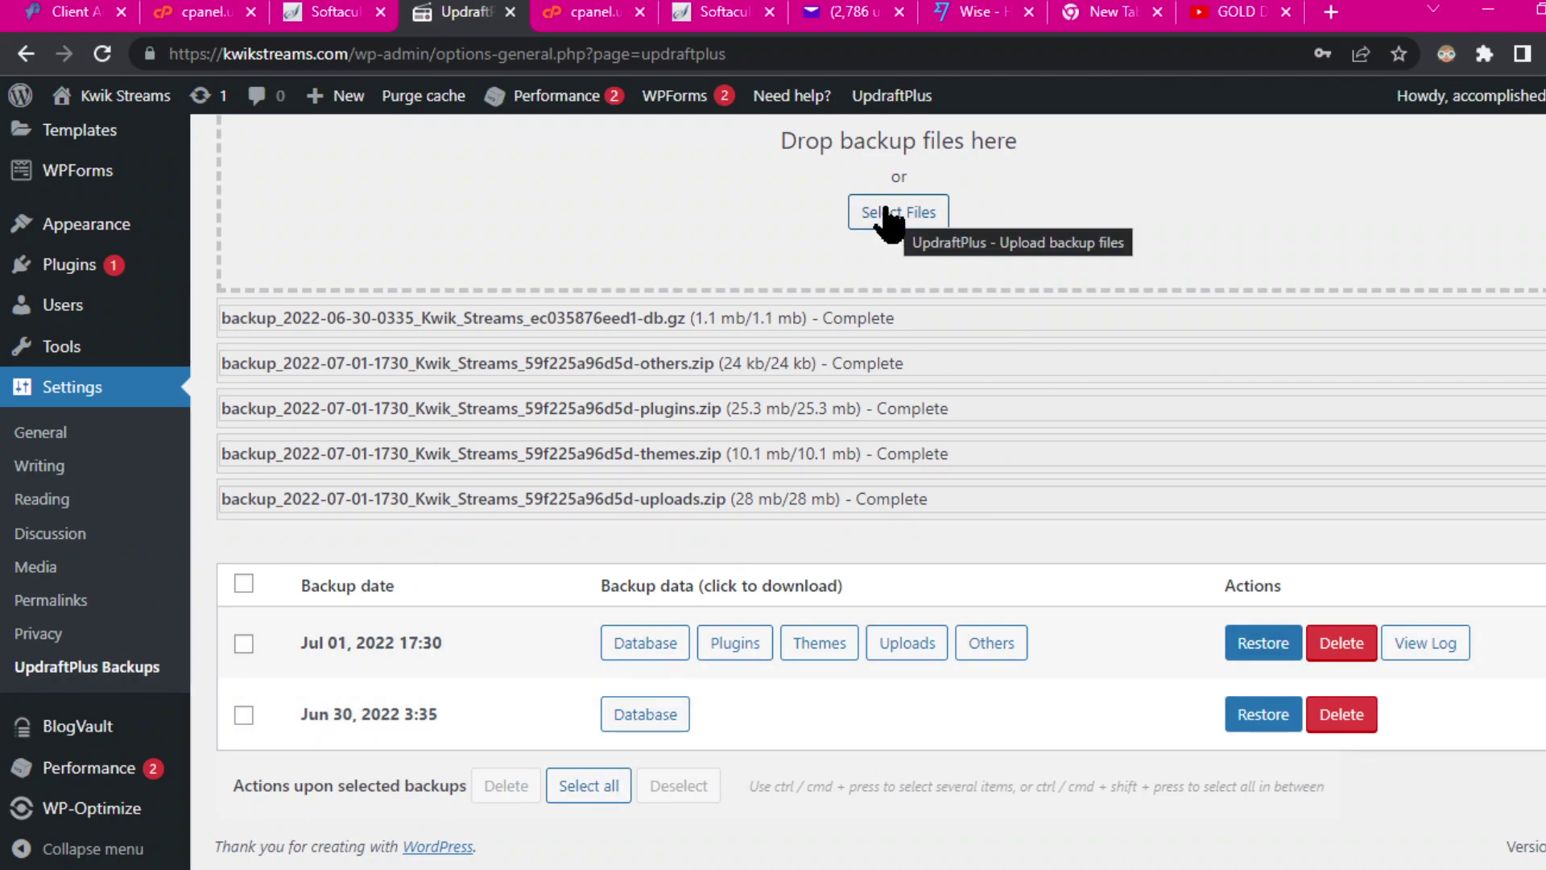
pyautogui.scroll(3, 1026, 266)
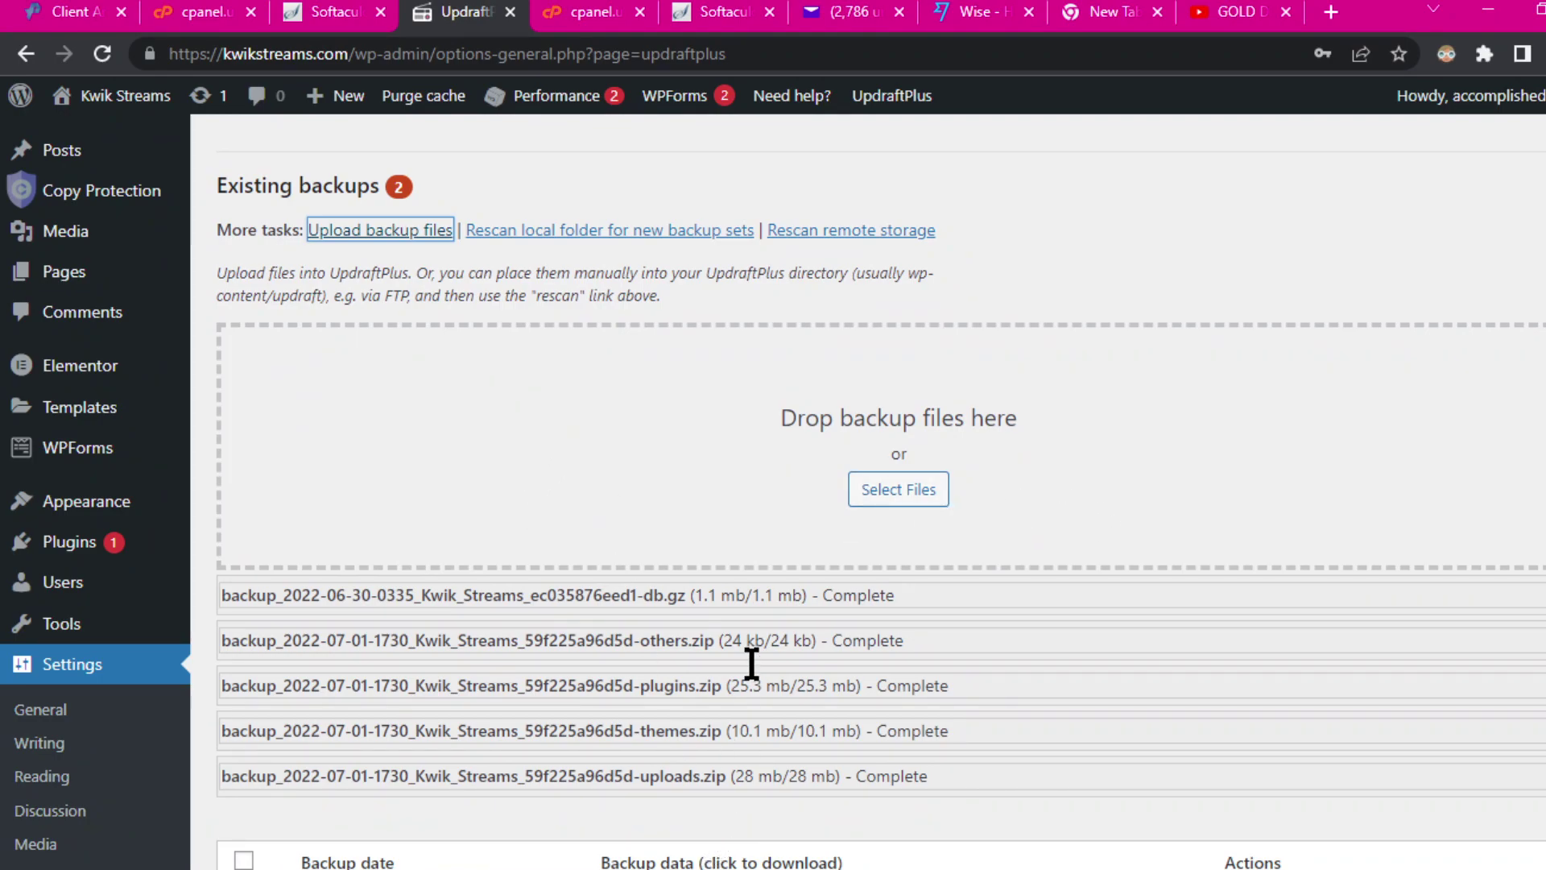
pyautogui.click(926, 494)
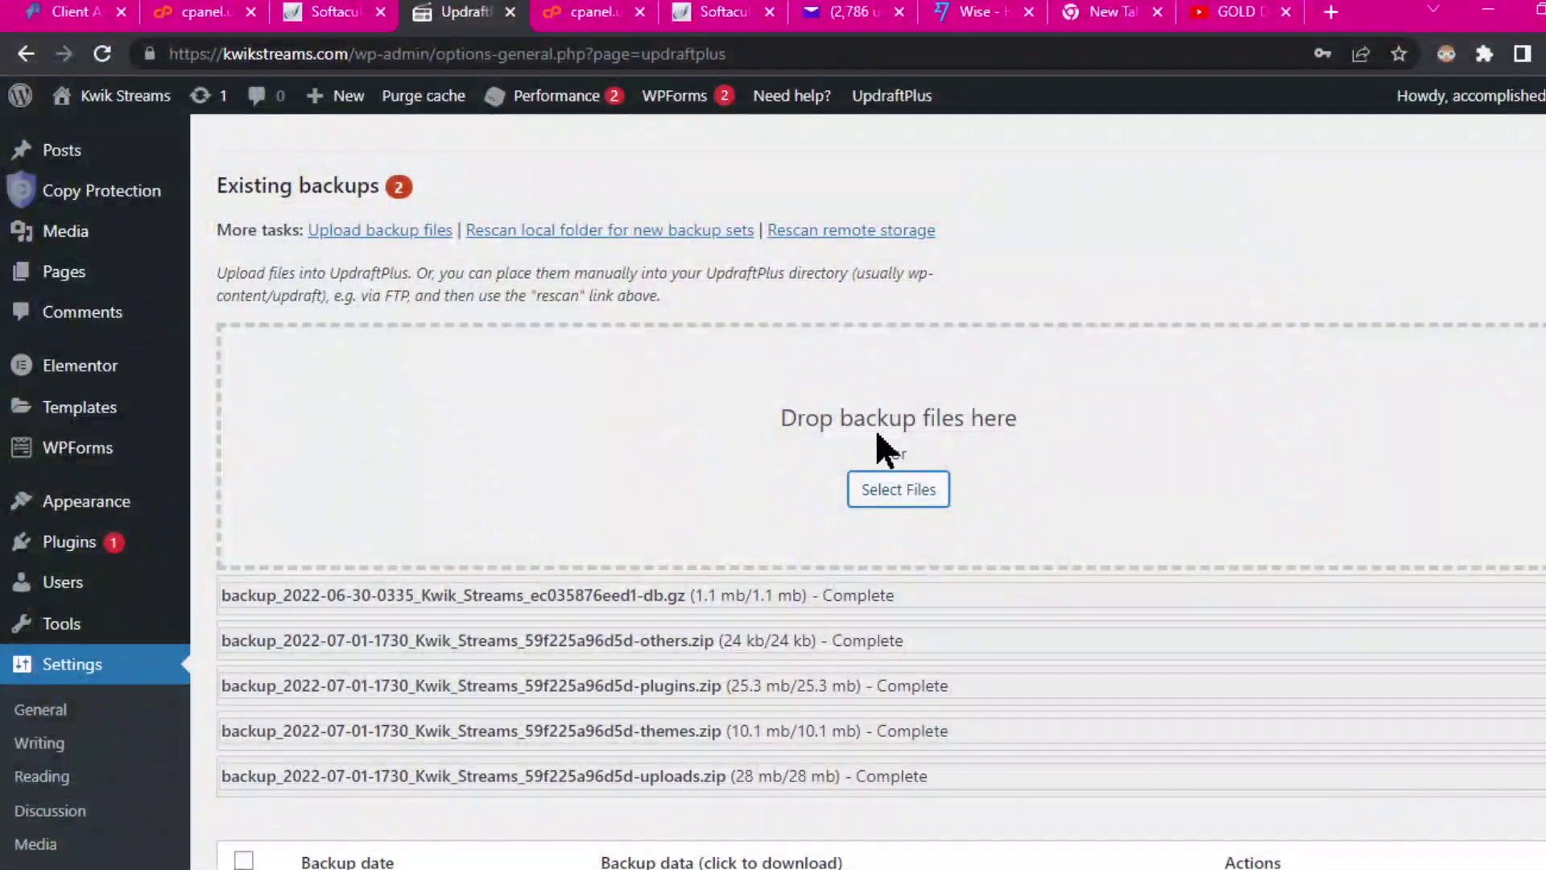
pyautogui.scroll(-3, 829, 676)
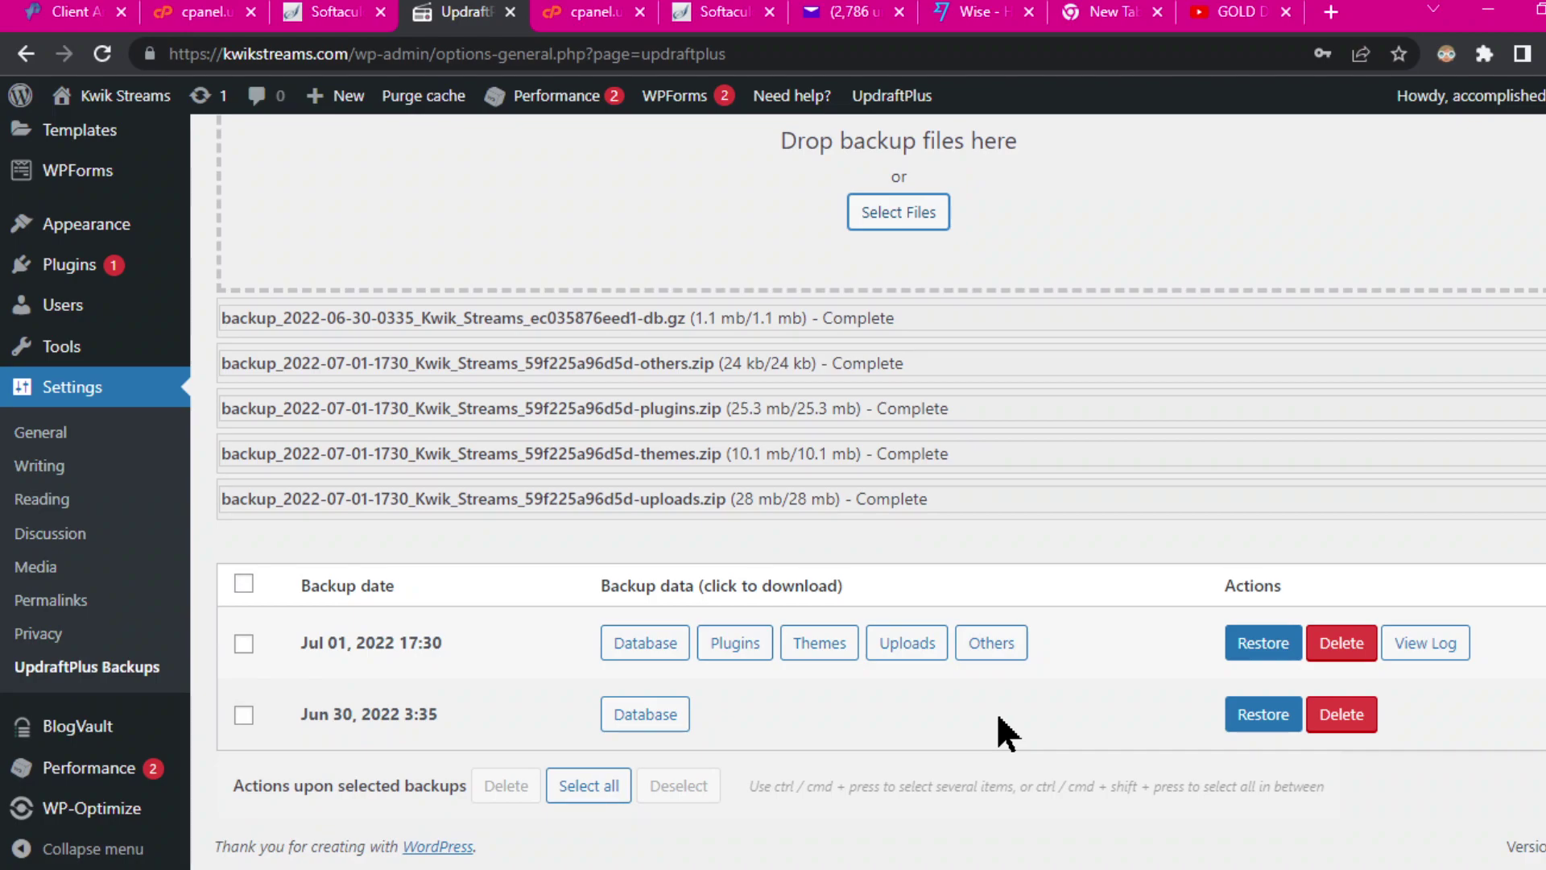
# Step: Tick the Jun 30 backup and delete the Jul 01 backup set
pyautogui.click(241, 716)
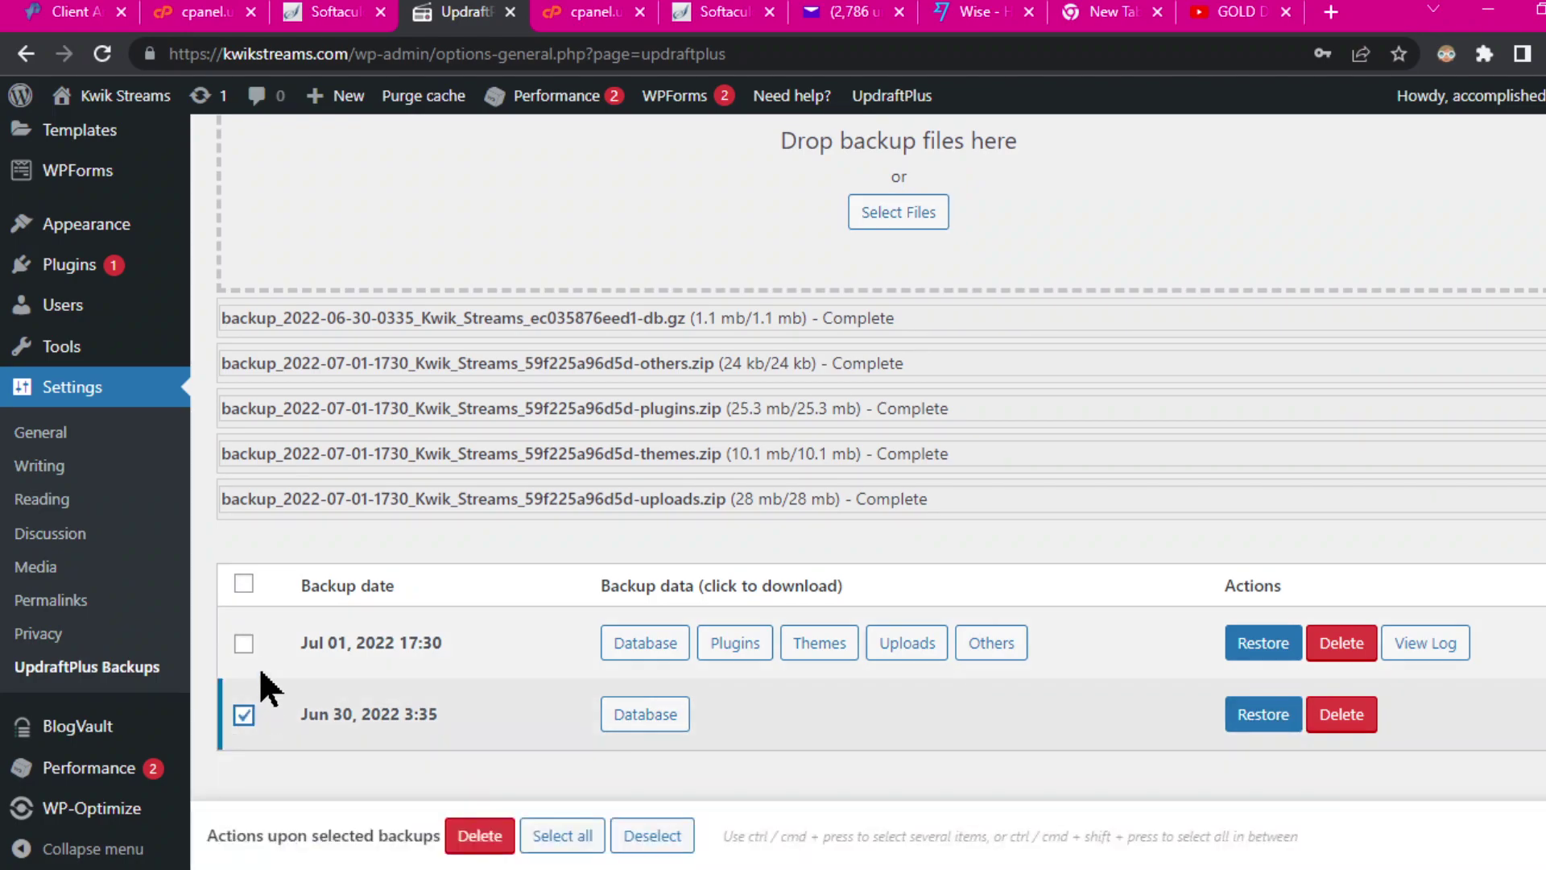
pyautogui.click(1354, 650)
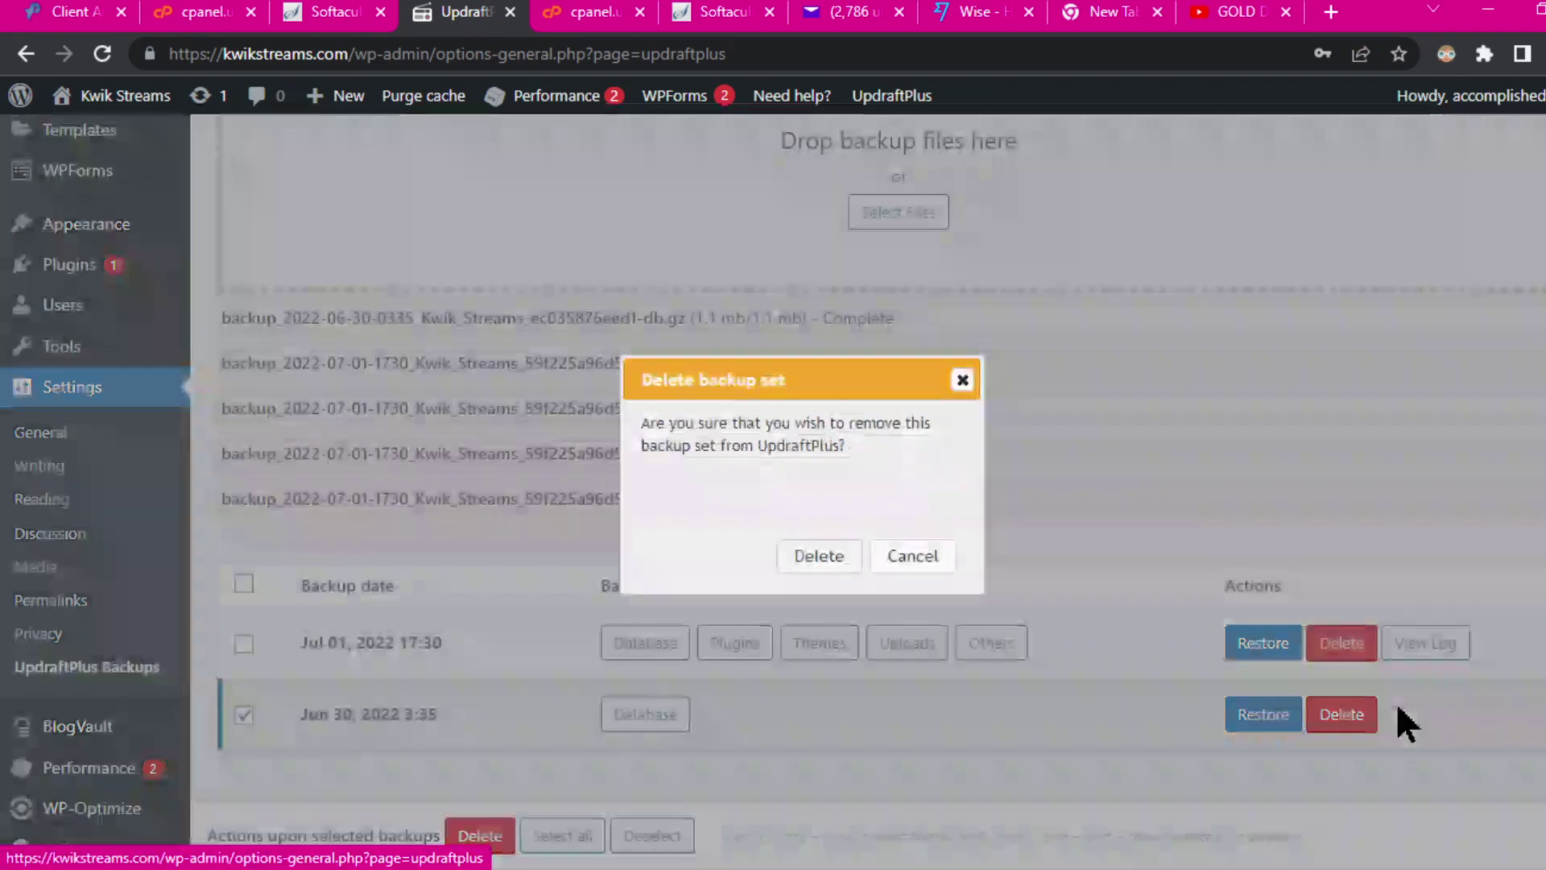
pyautogui.click(830, 557)
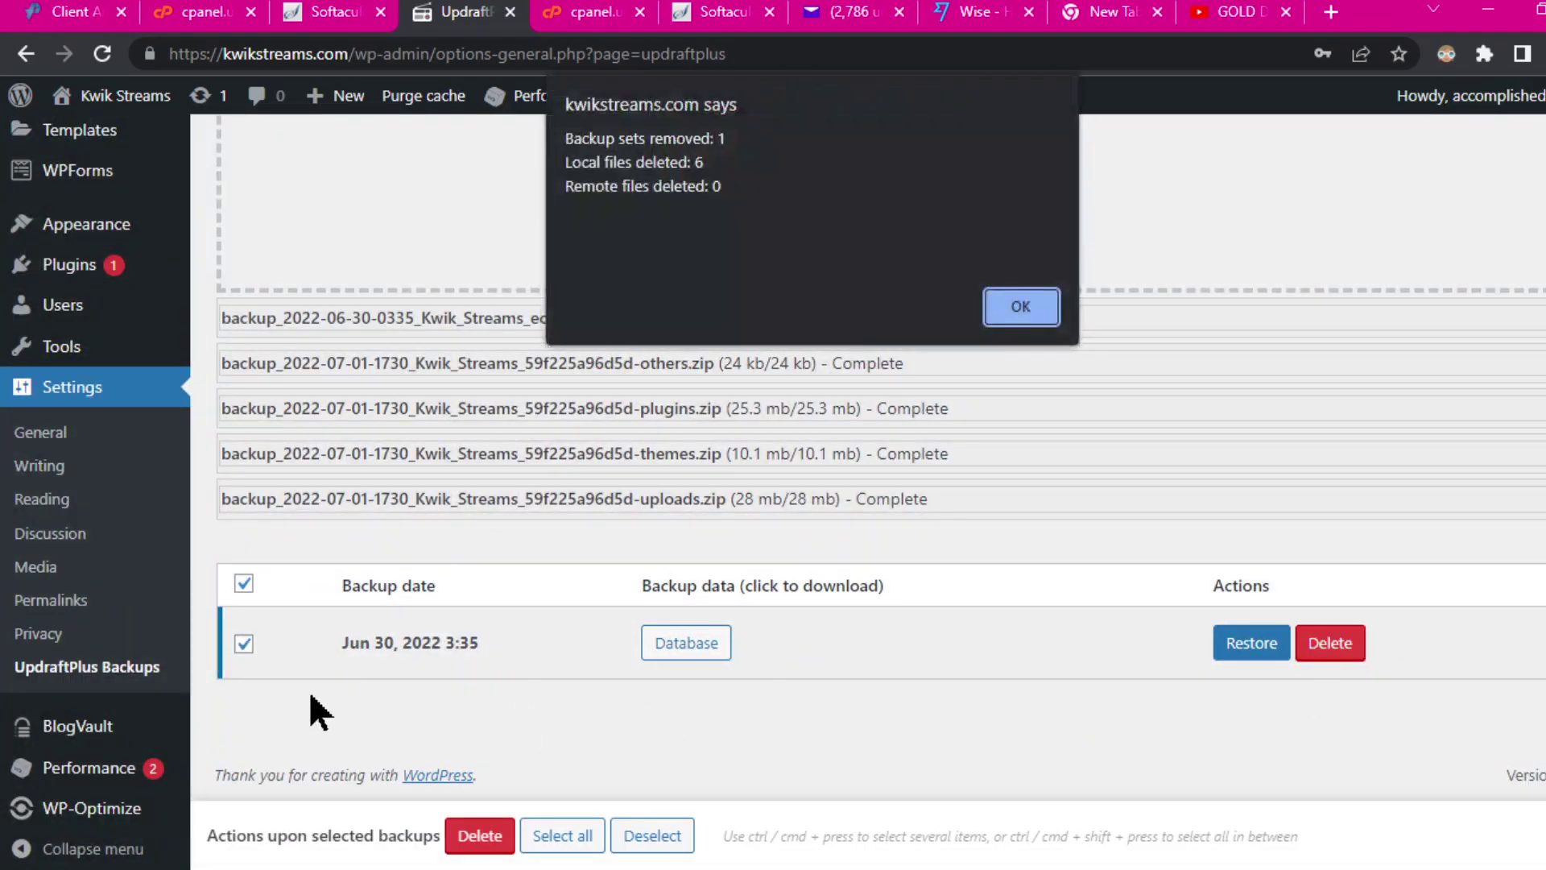
pyautogui.click(1018, 304)
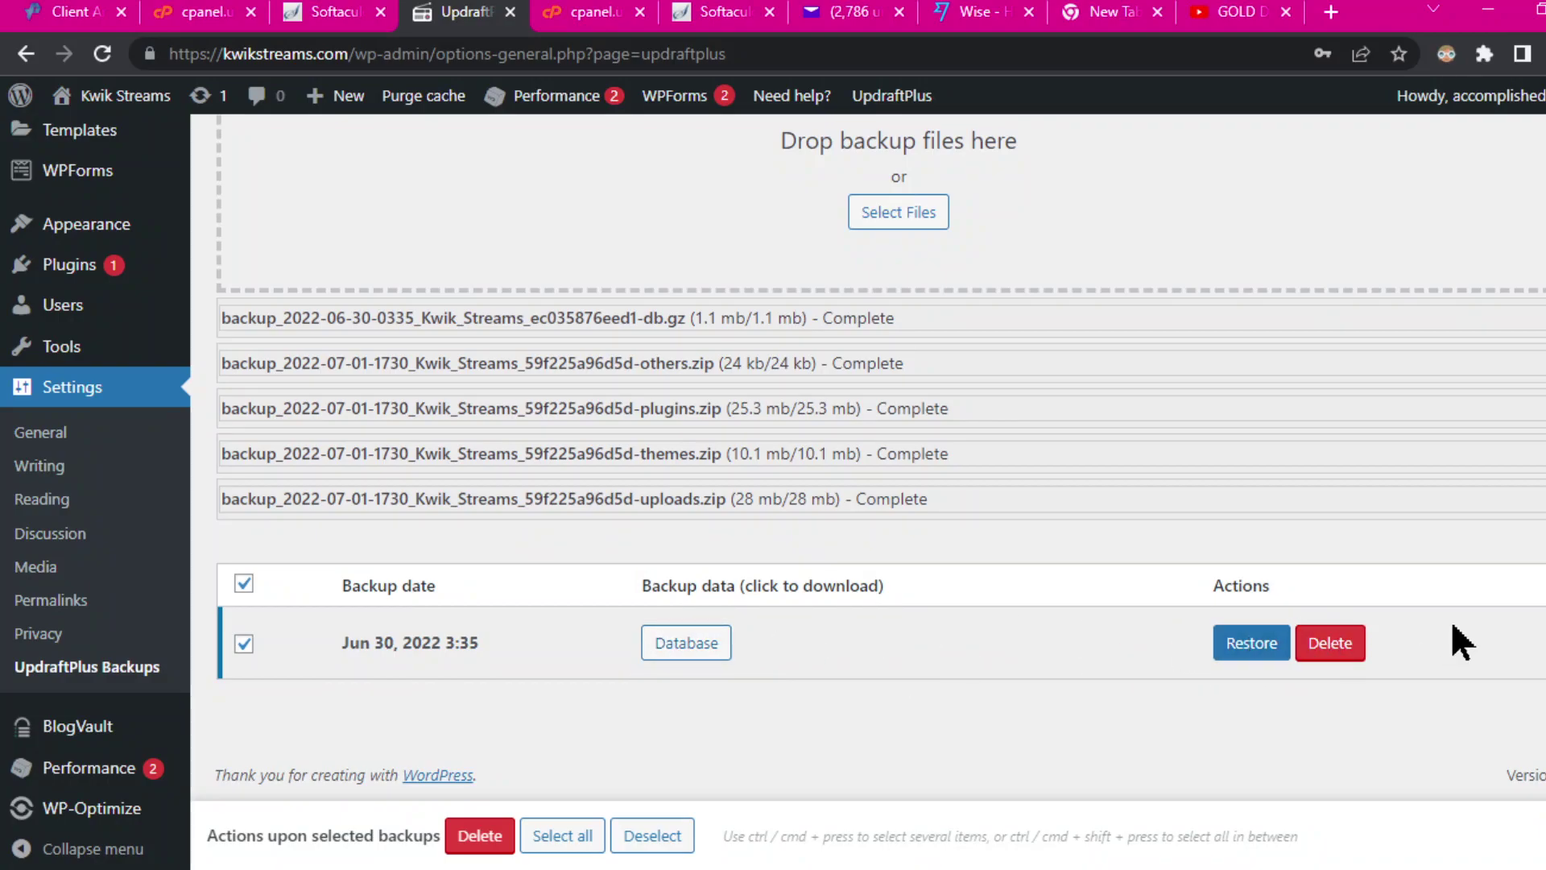
# Step: Delete the Jun 30 backup set and reload to show 0 existing backups
pyautogui.click(1335, 644)
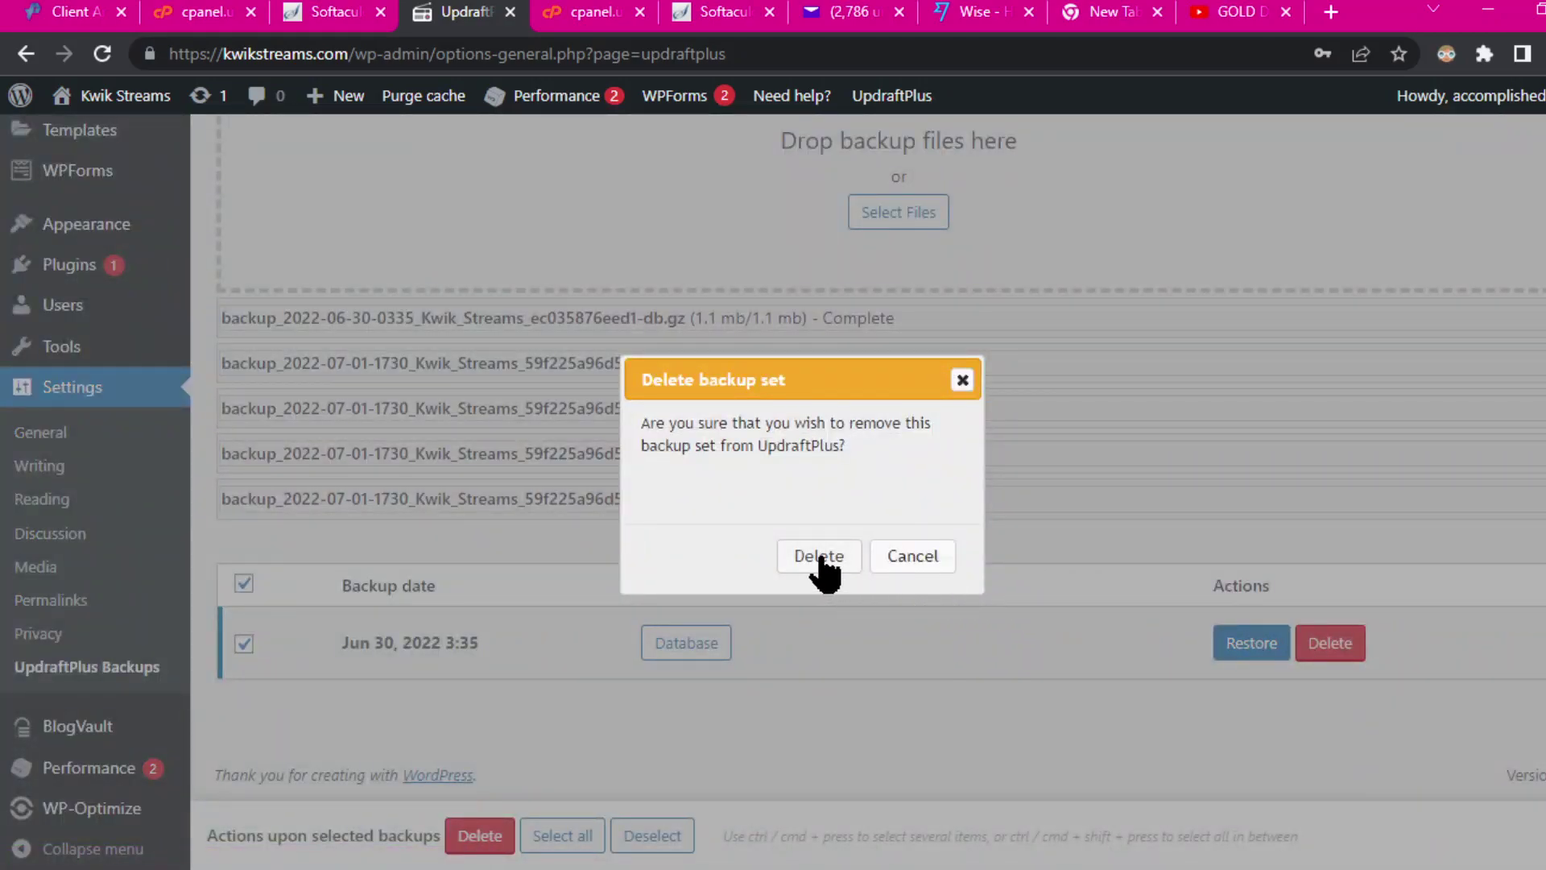
pyautogui.click(820, 557)
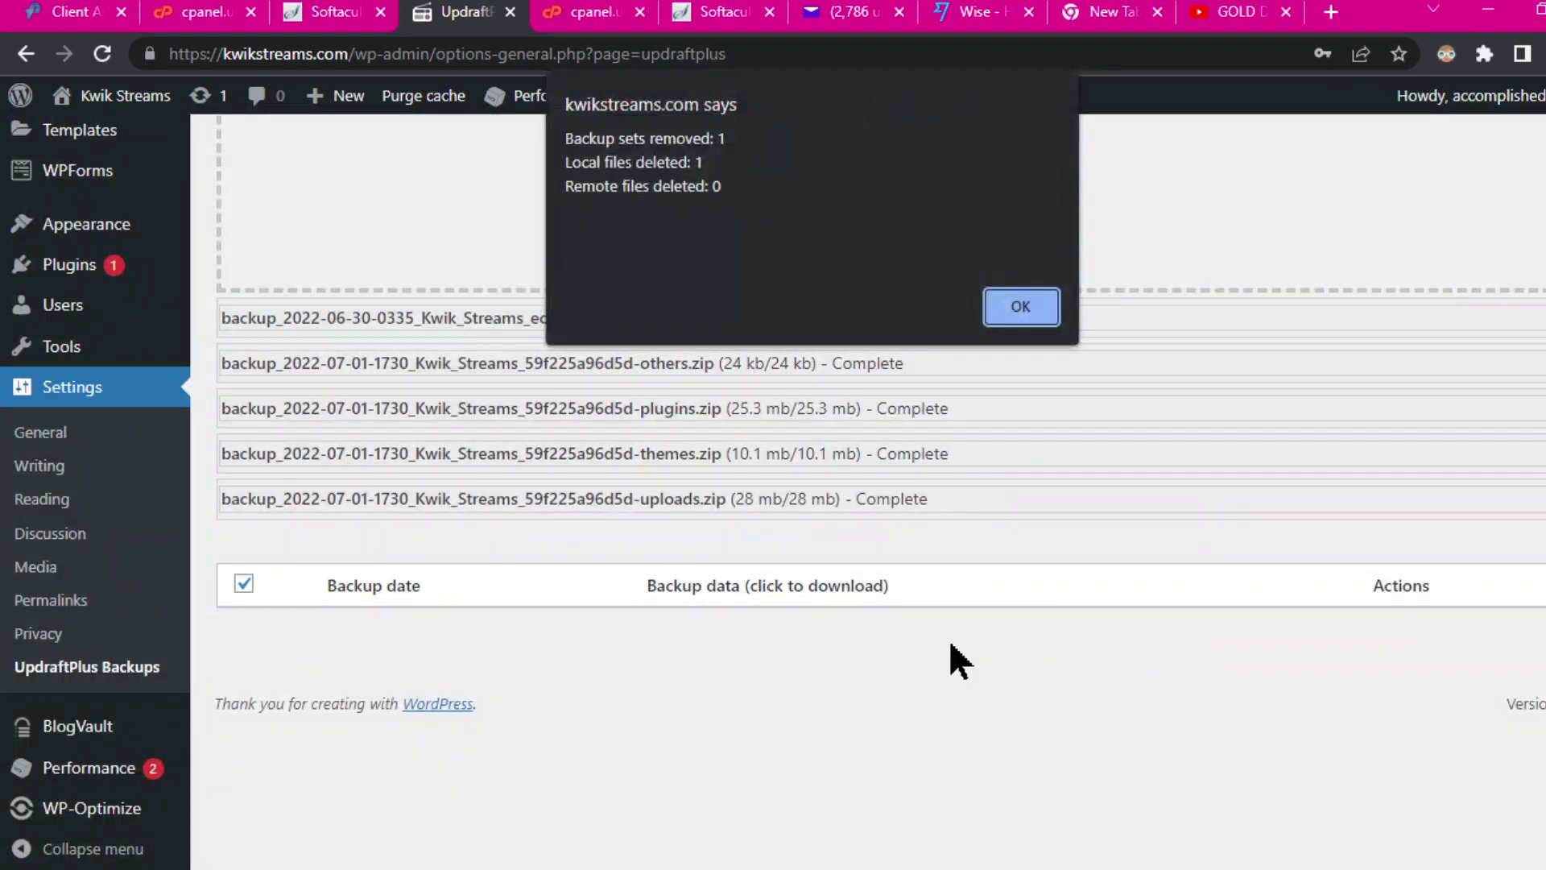
pyautogui.click(1023, 318)
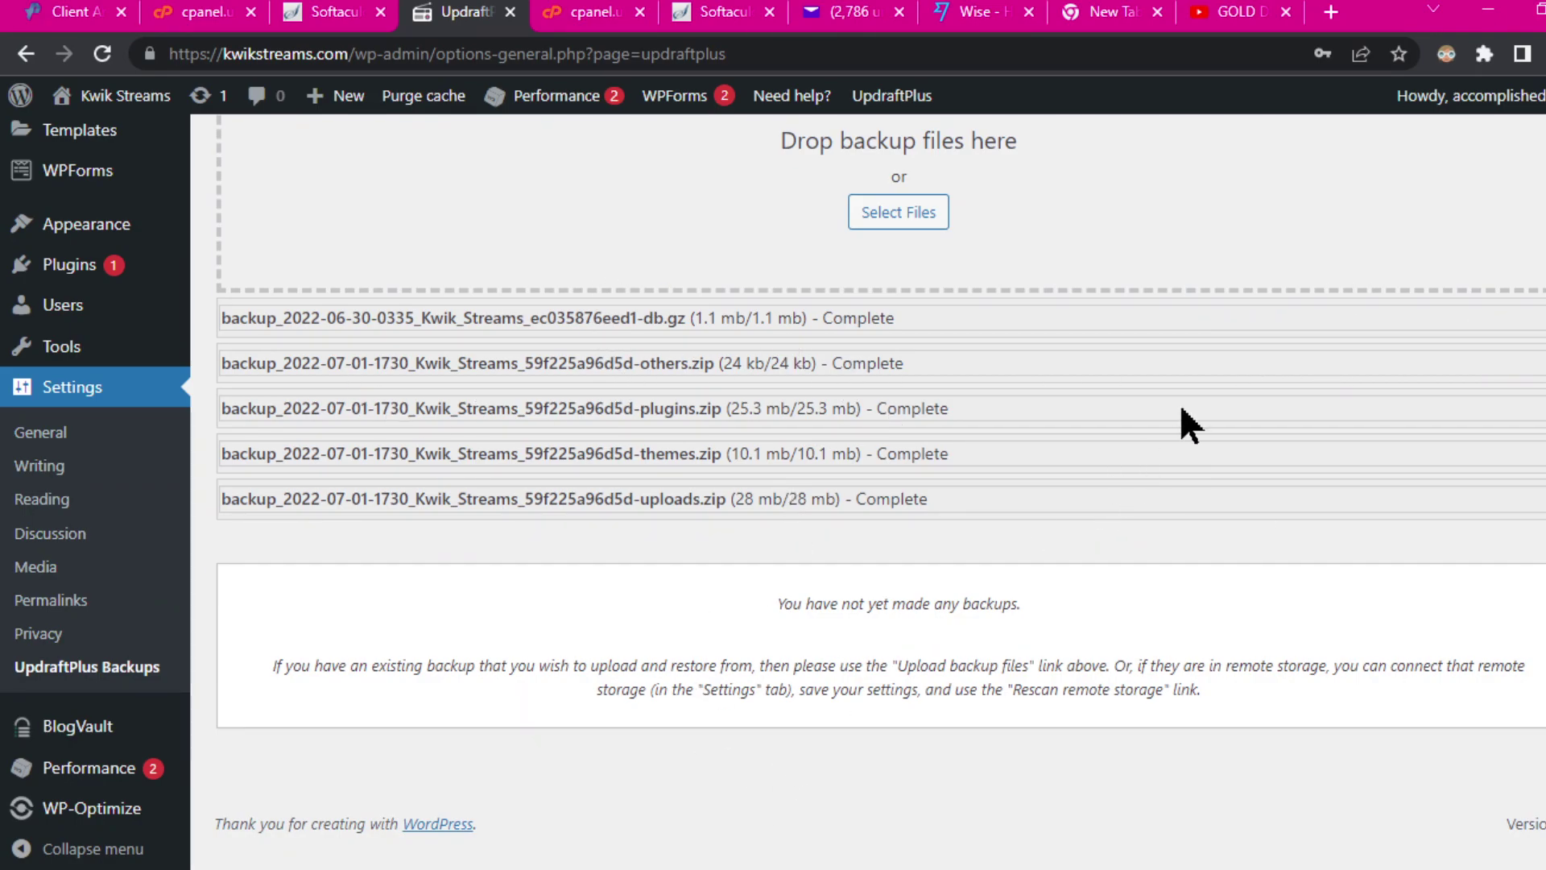
pyautogui.click(102, 55)
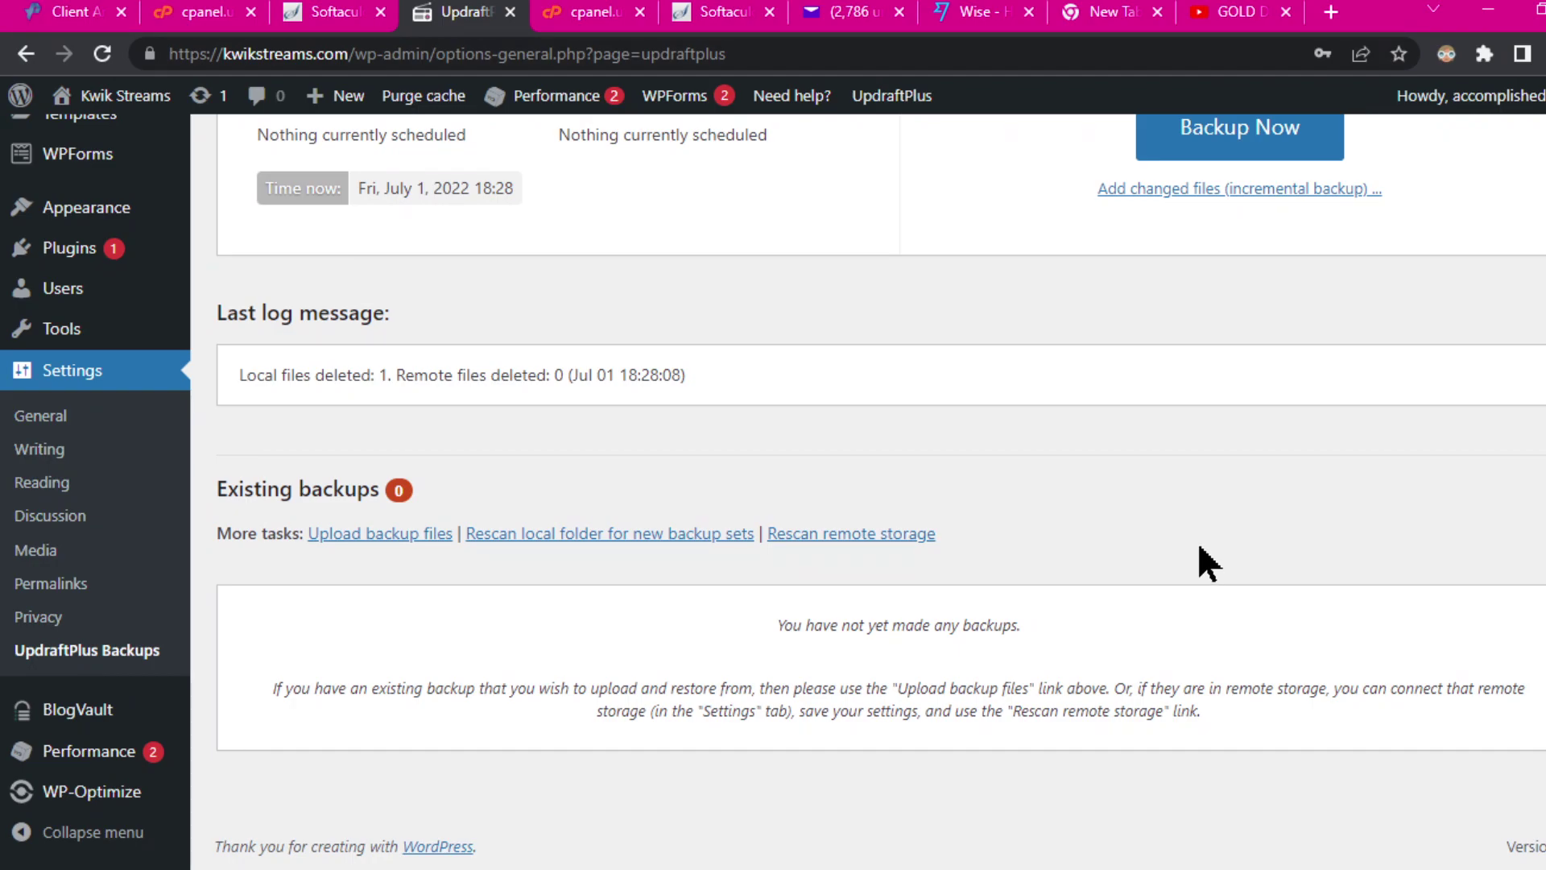
# Step: Reopen the Upload backup files area and bring the kwikstreams backup folder window forward
pyautogui.scroll(3, 1199, 548)
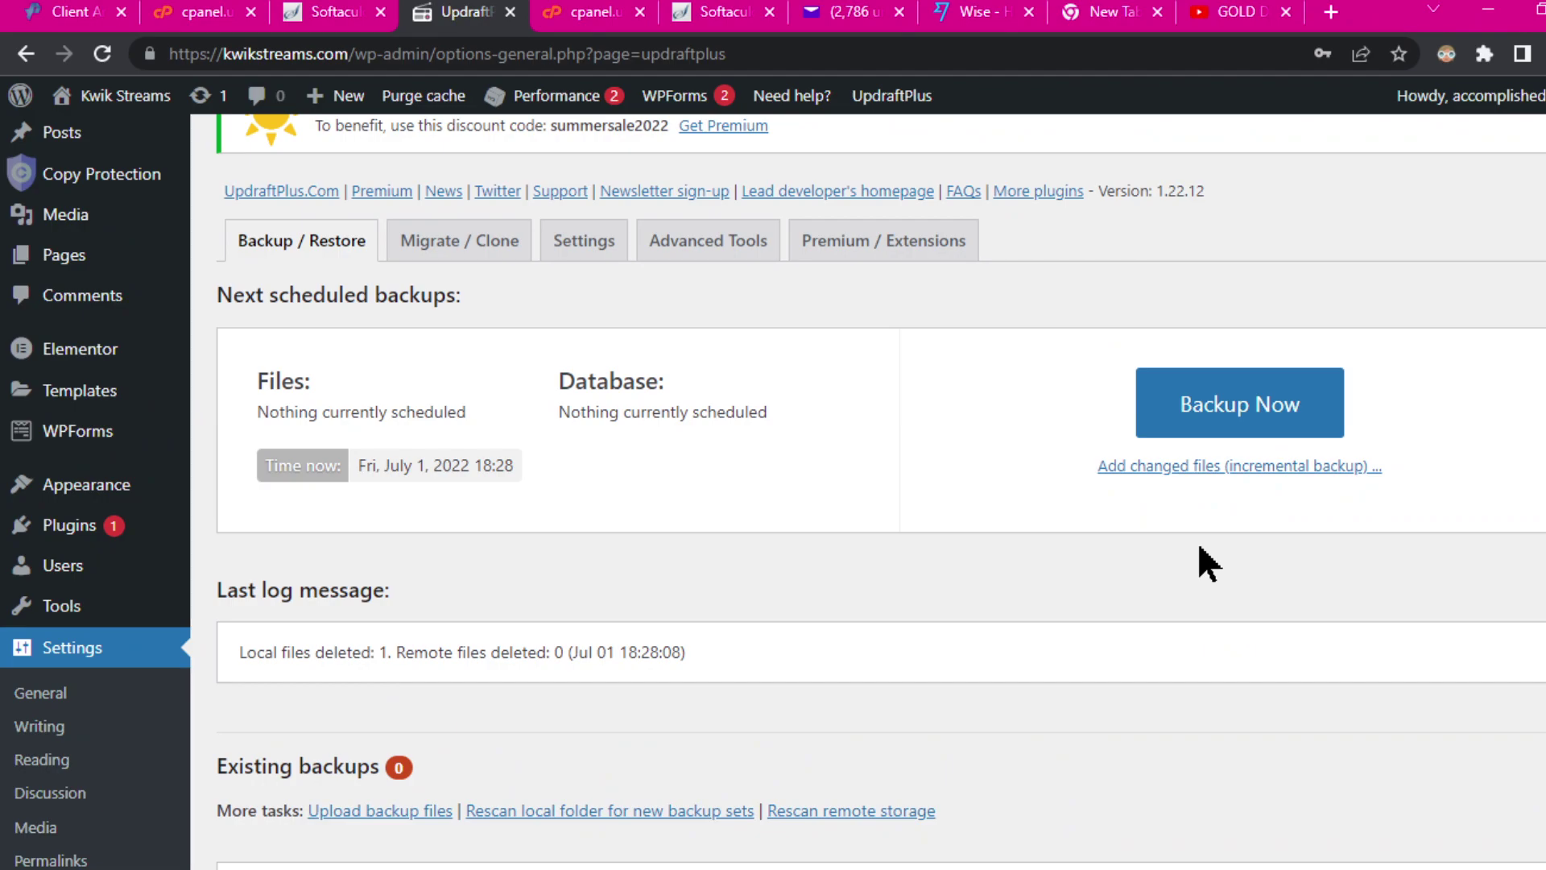
pyautogui.scroll(-3, 1159, 586)
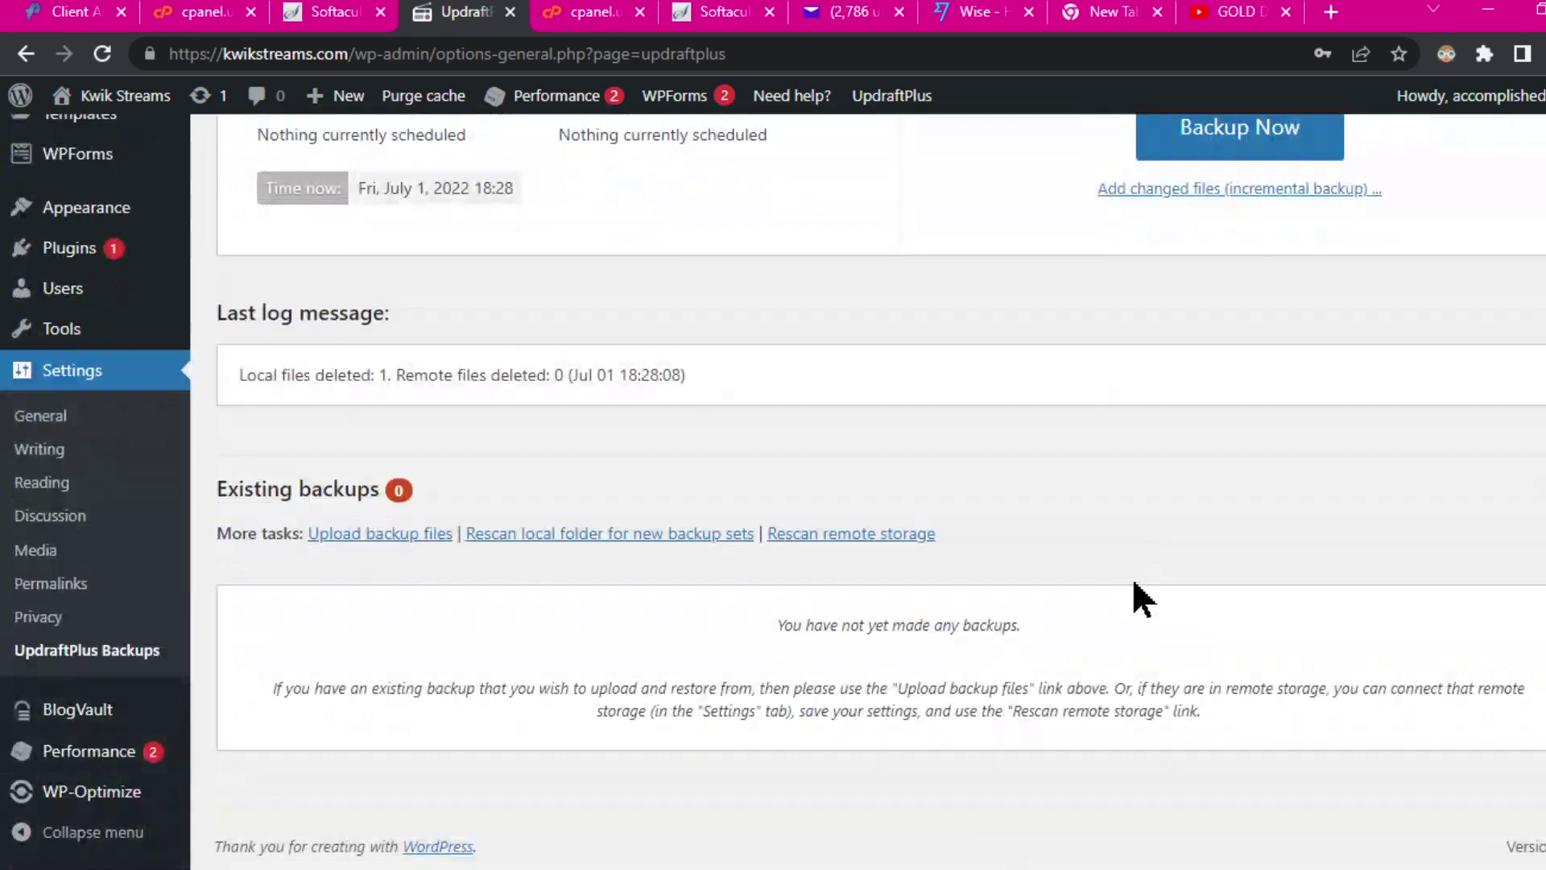
pyautogui.click(387, 538)
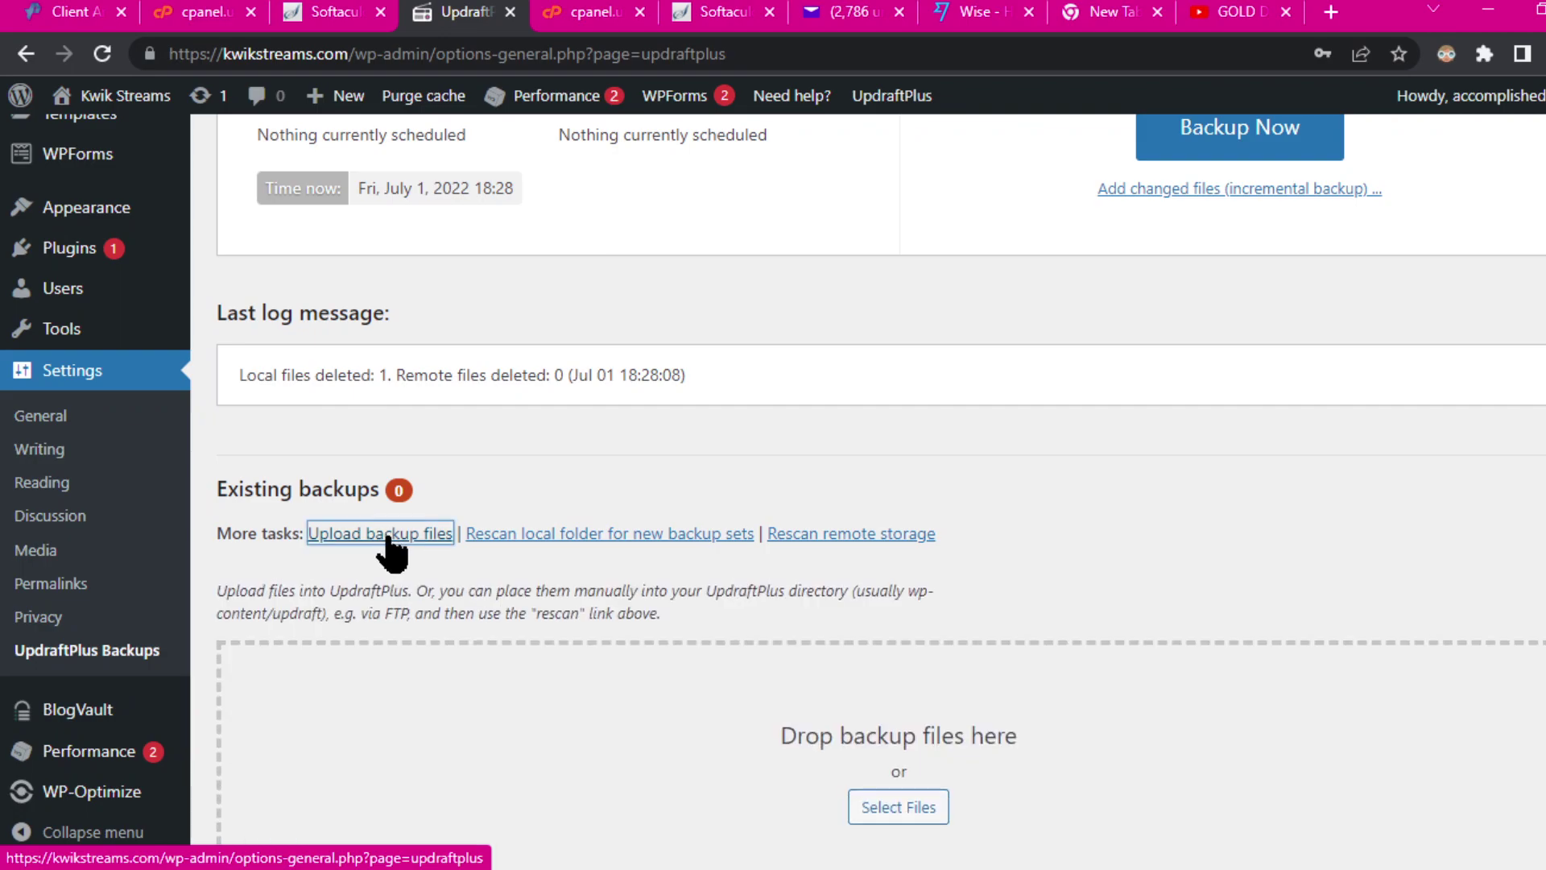
pyautogui.scroll(-4, 1245, 772)
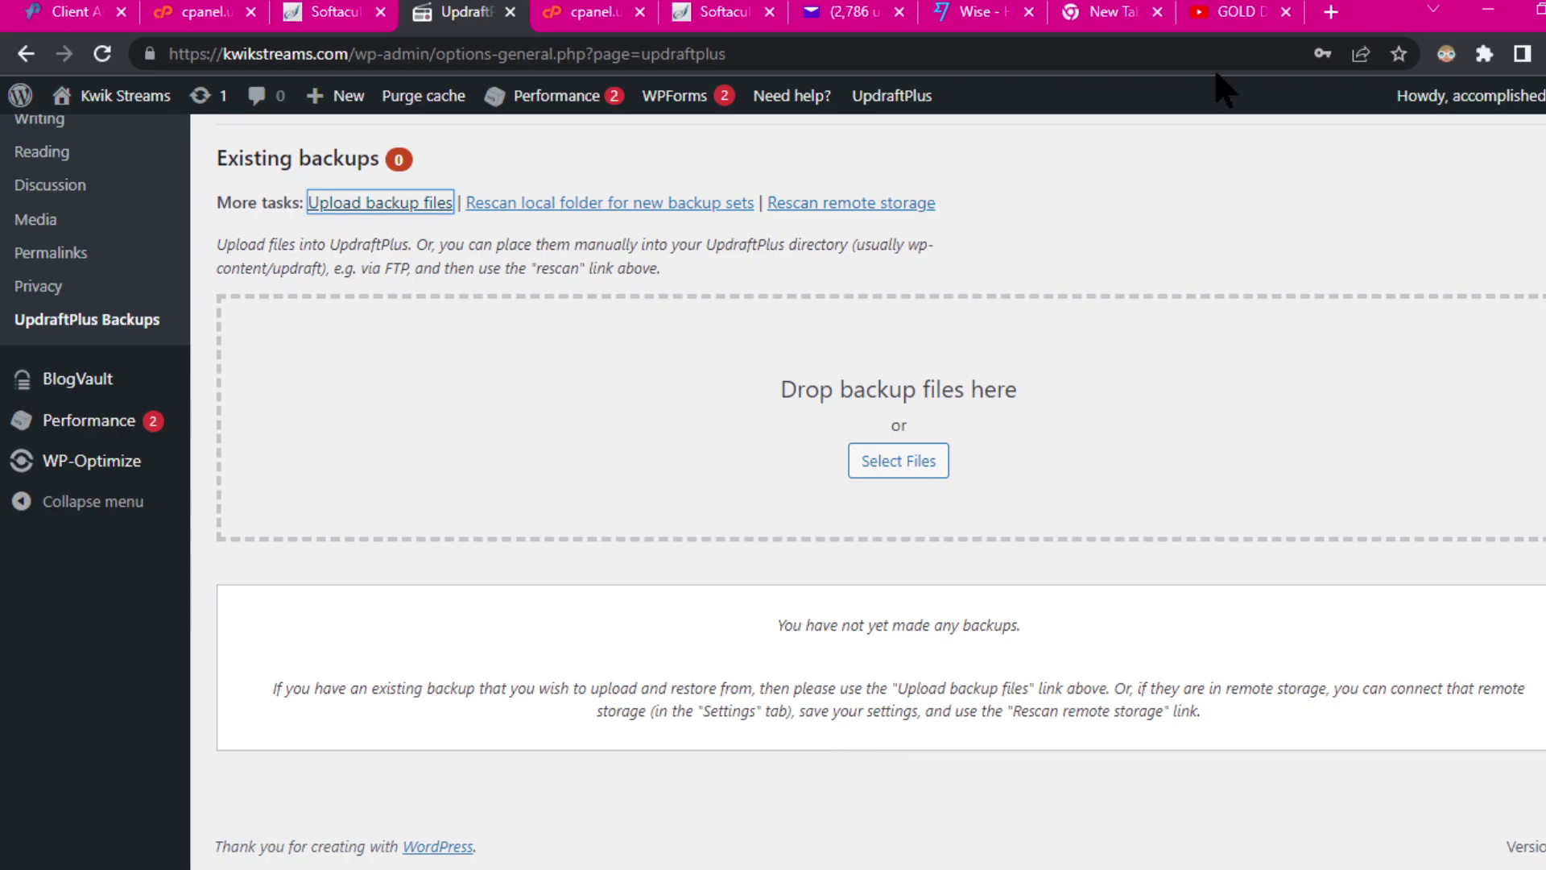
pyautogui.click(950, 0)
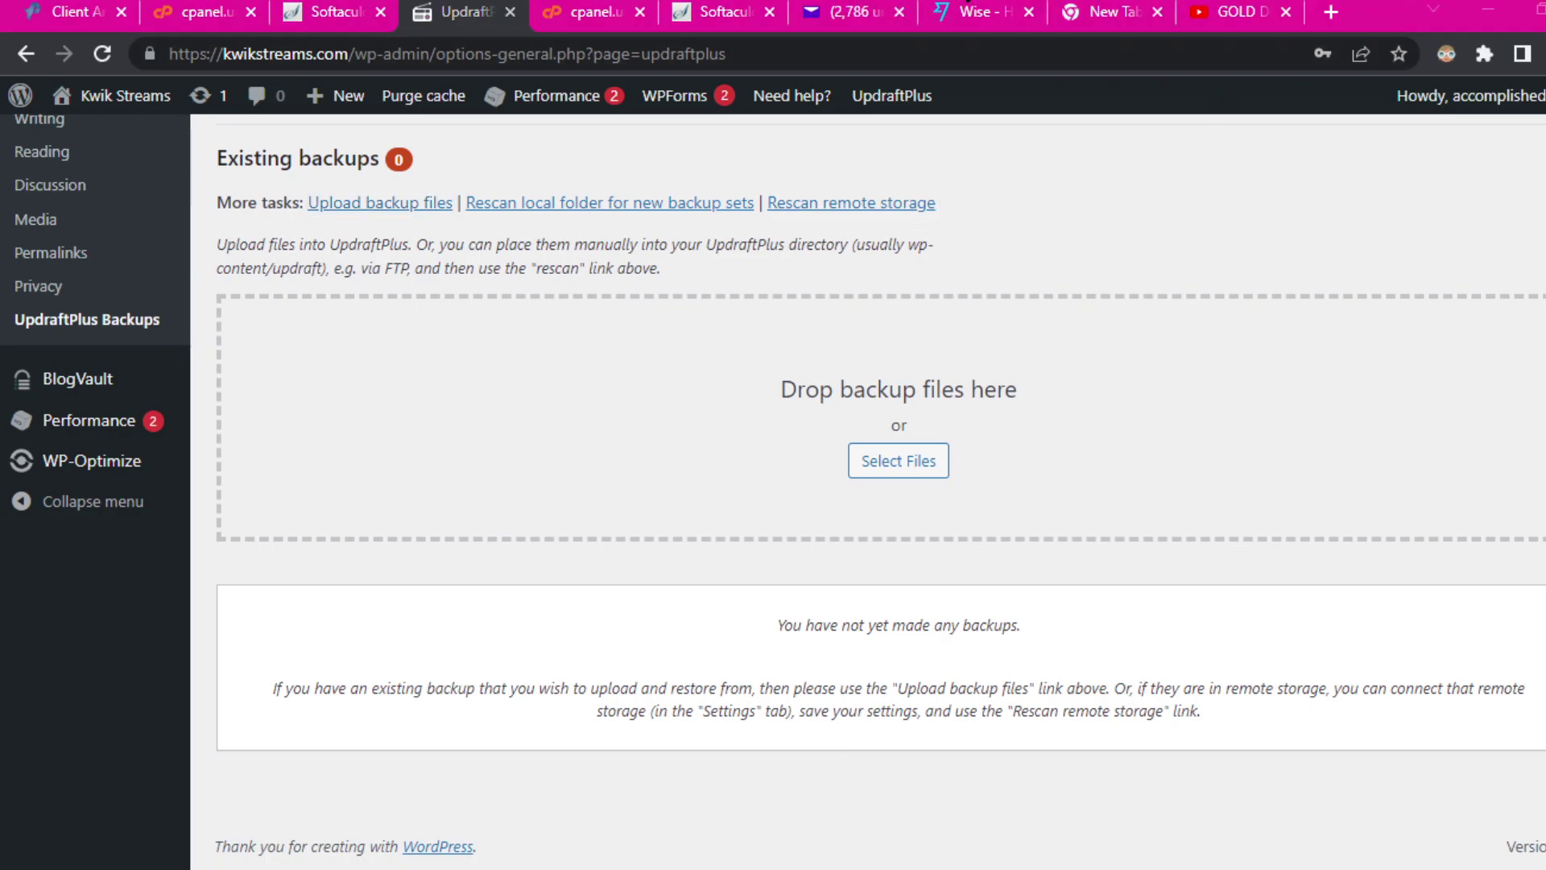
pyautogui.click(1118, 159)
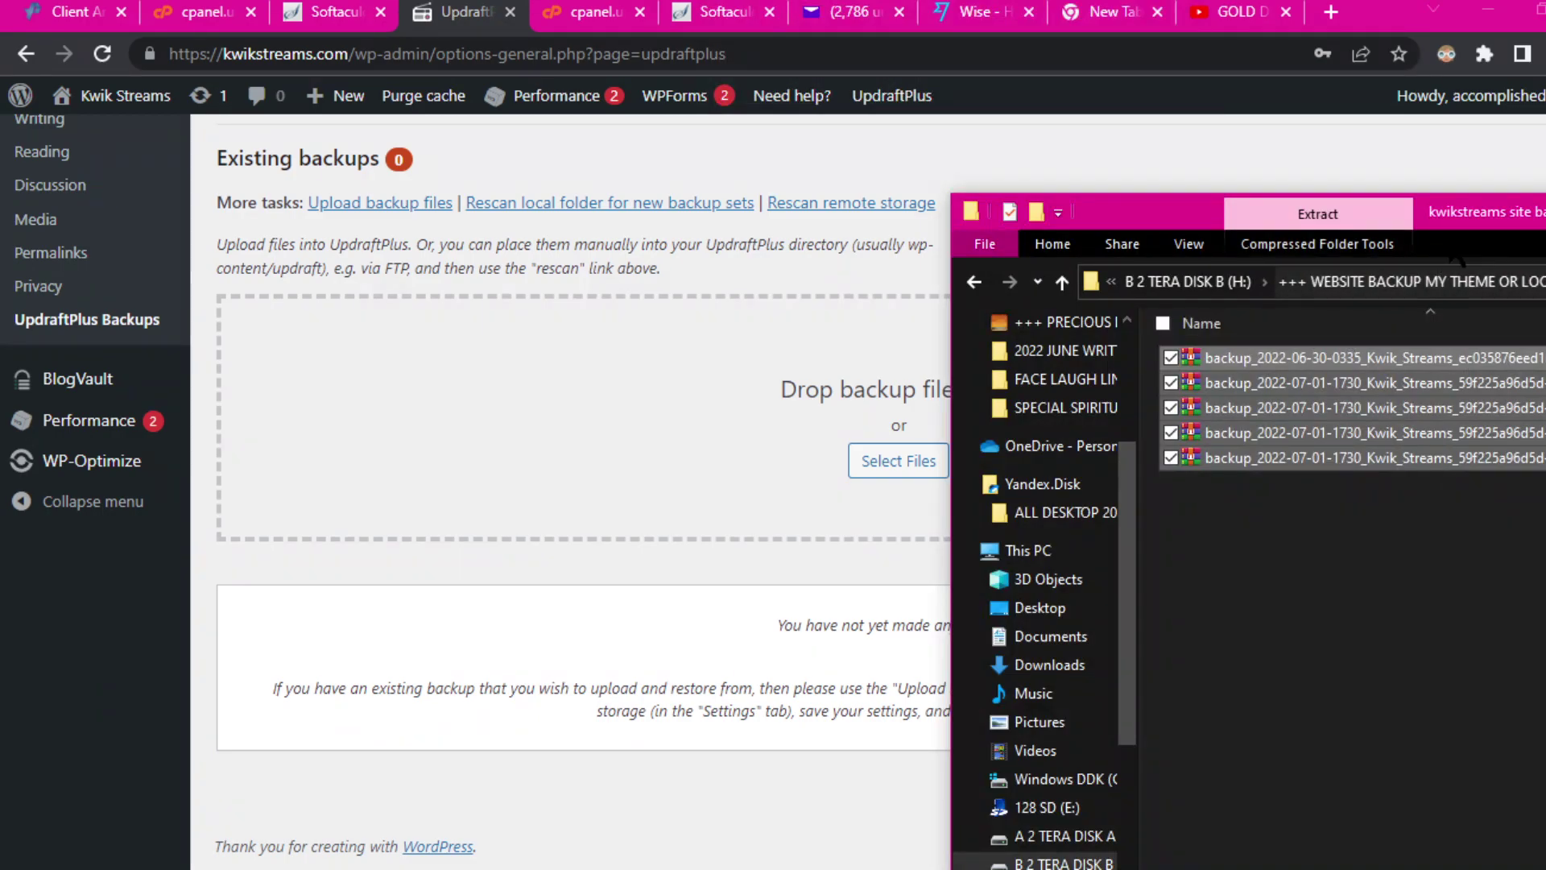
# Step: Drag the five backup files onto the 'Drop backup files here' zone to re-upload them
pyautogui.moveTo(1460, 215); pyautogui.dragTo(796, 187)
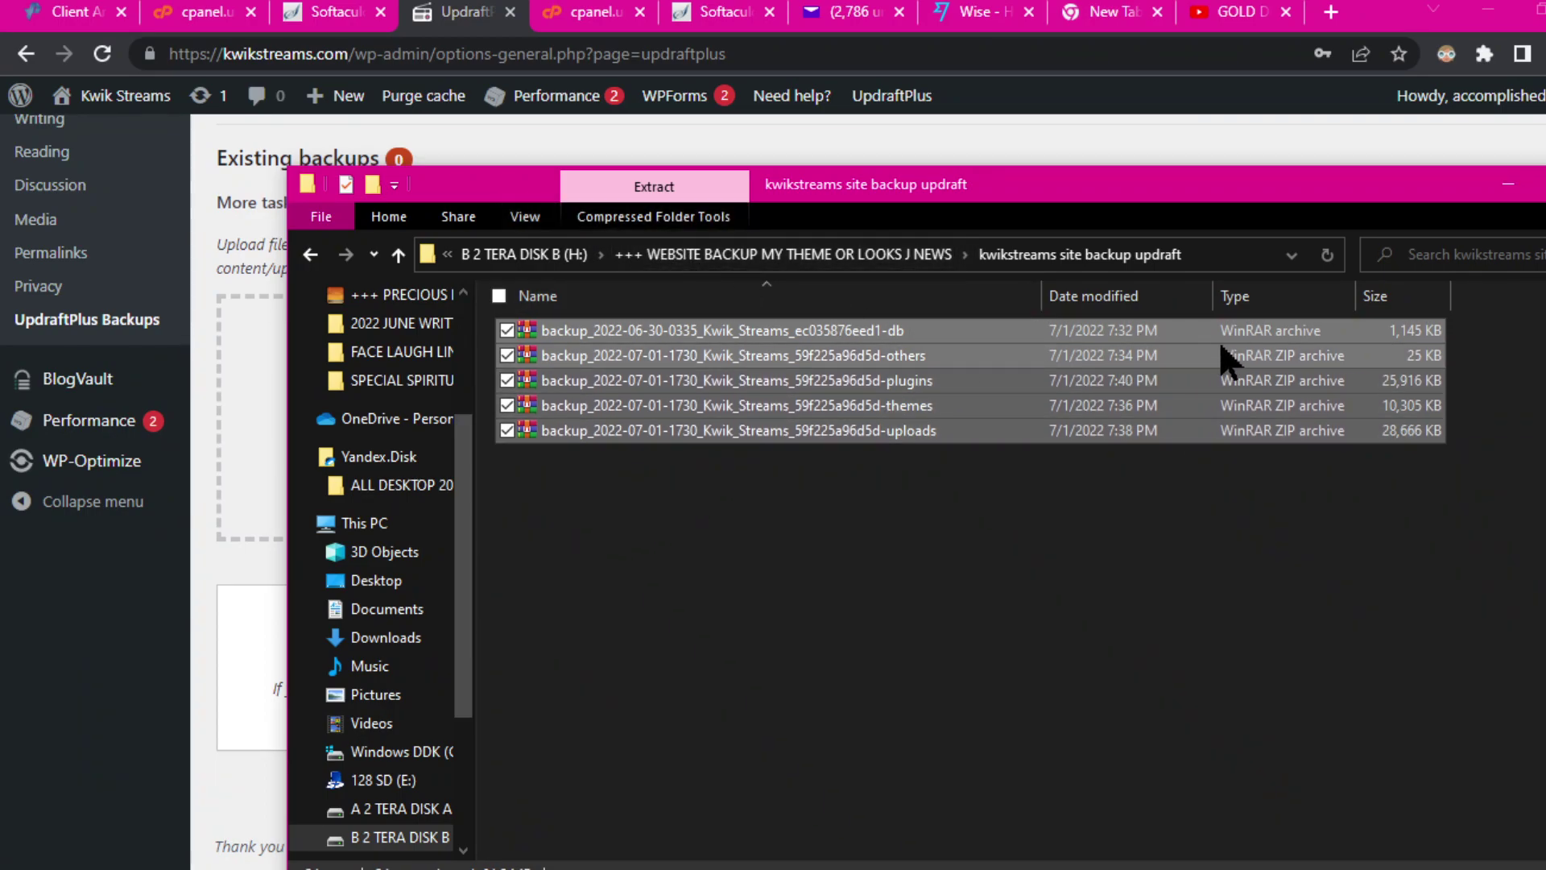
pyautogui.moveTo(497, 191); pyautogui.dragTo(1114, 211)
pyautogui.moveTo(1229, 348); pyautogui.dragTo(588, 403)
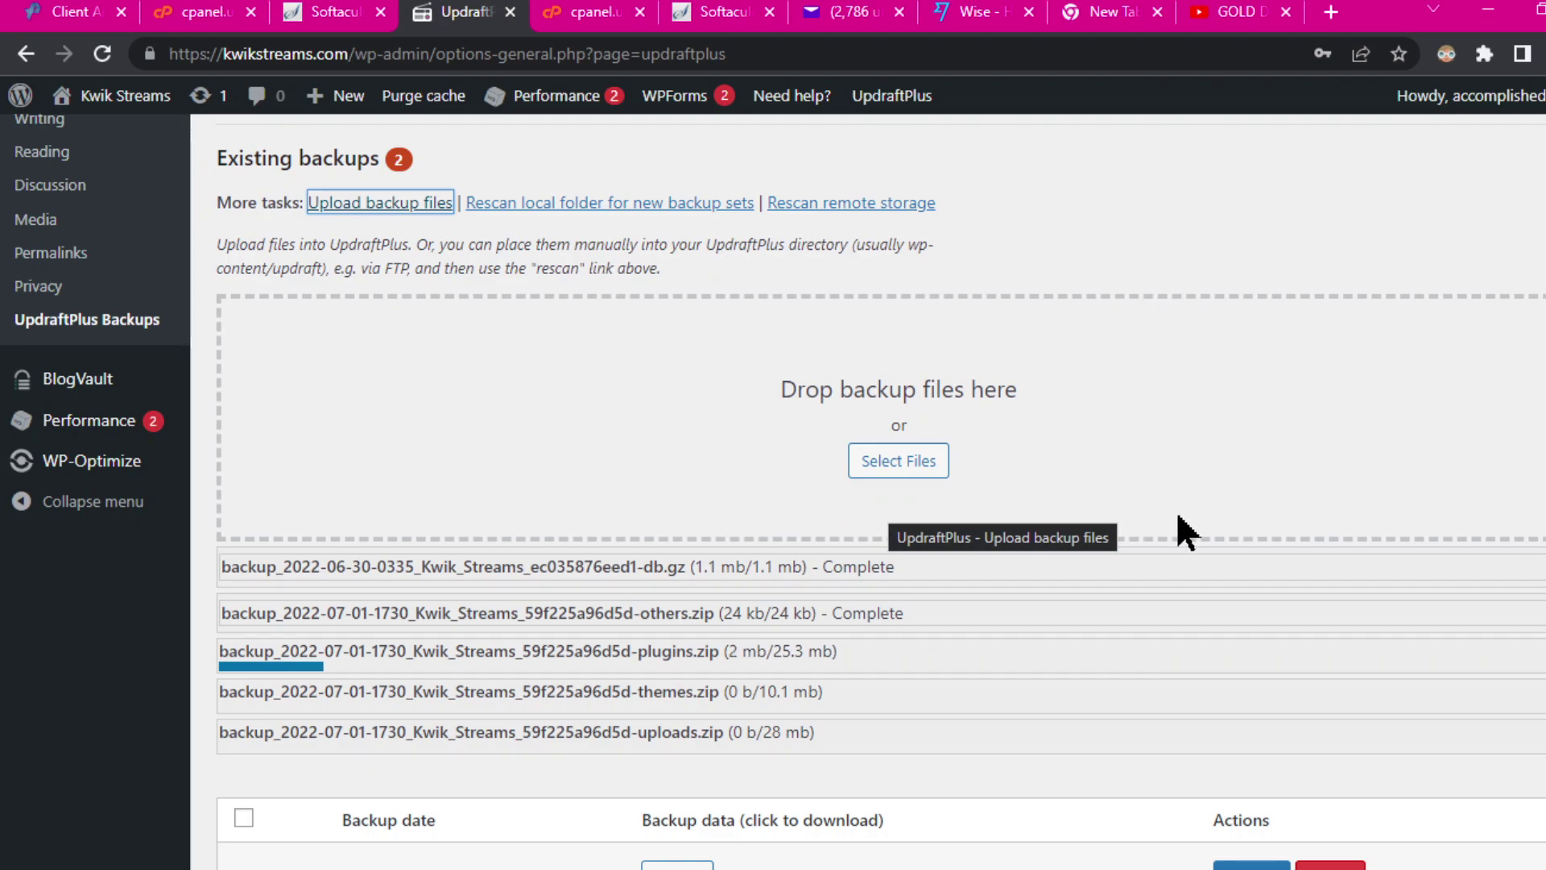
pyautogui.scroll(-2, 1181, 525)
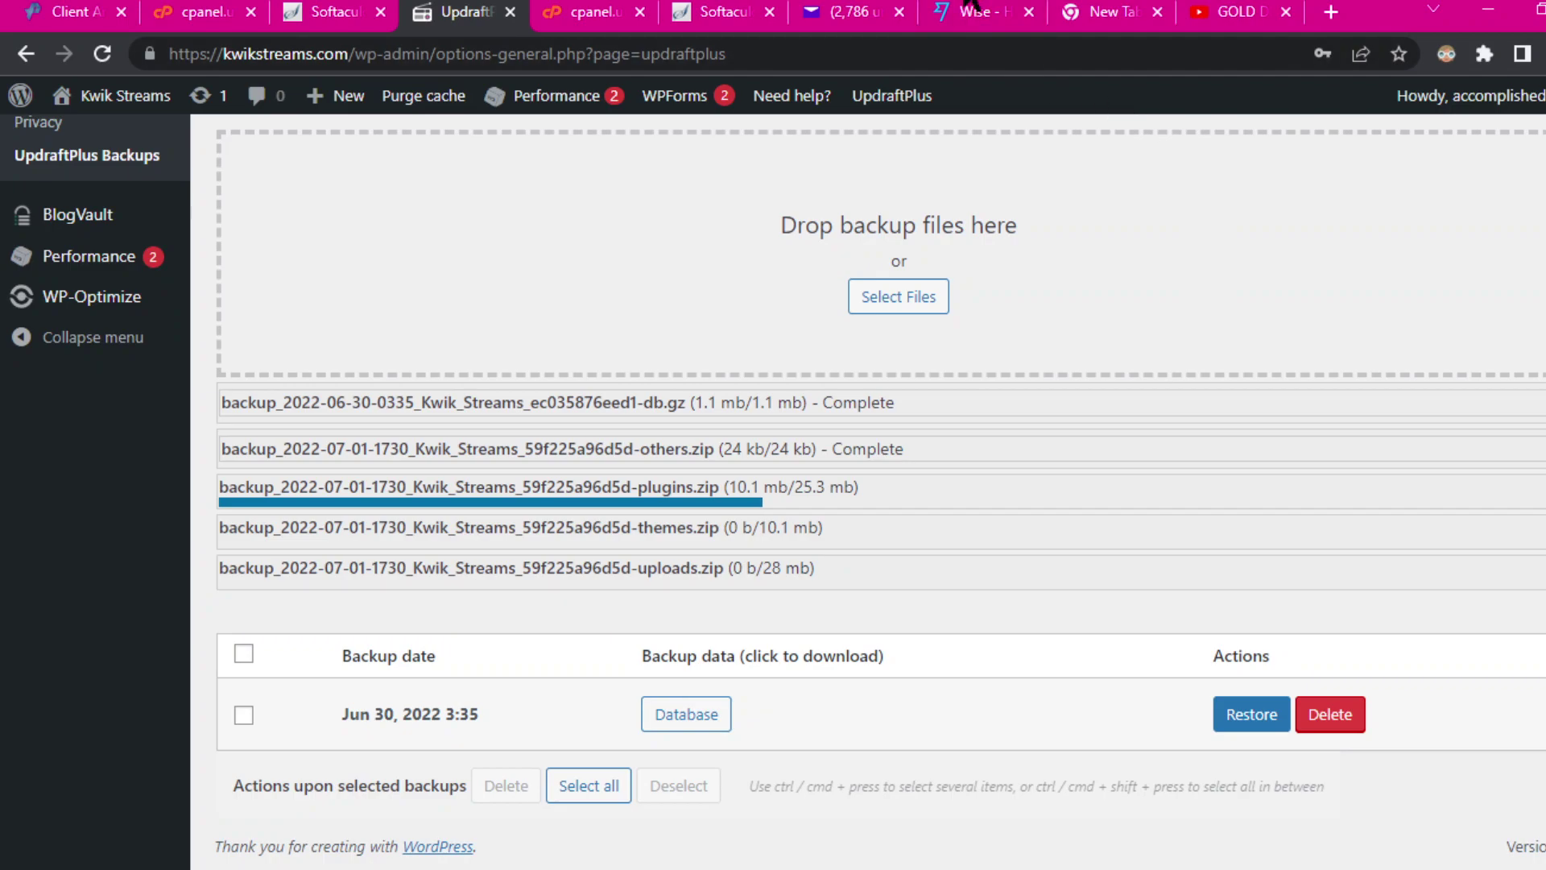
# Step: Select all five backup files in the kwikstreams updraft folder and delete them
pyautogui.moveTo(970, 4)
pyautogui.click(1079, 141)
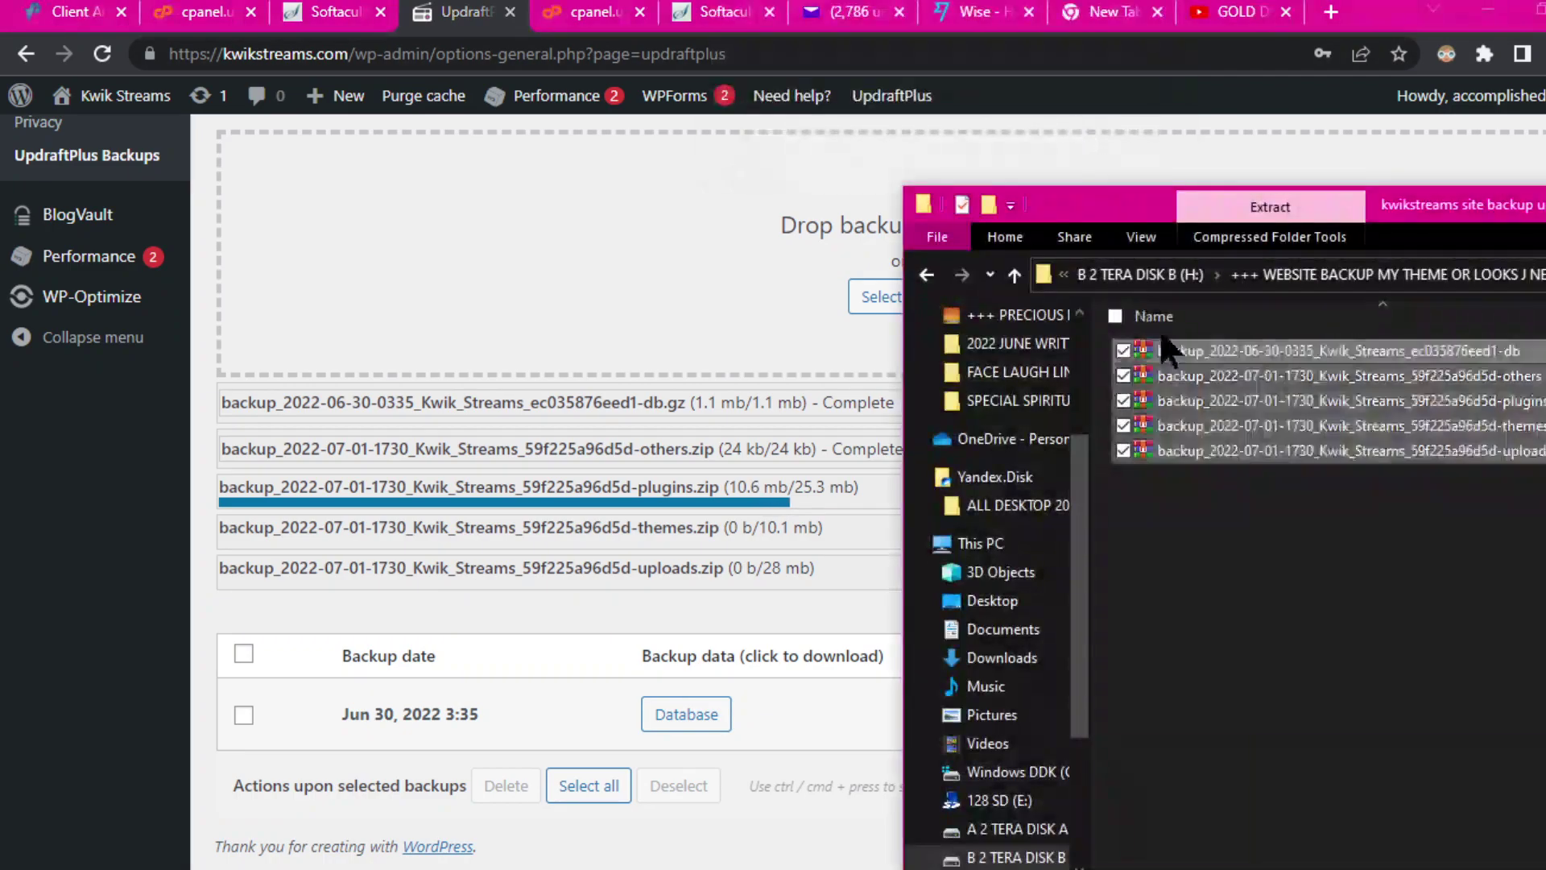
pyautogui.moveTo(1490, 214); pyautogui.dragTo(1013, 124)
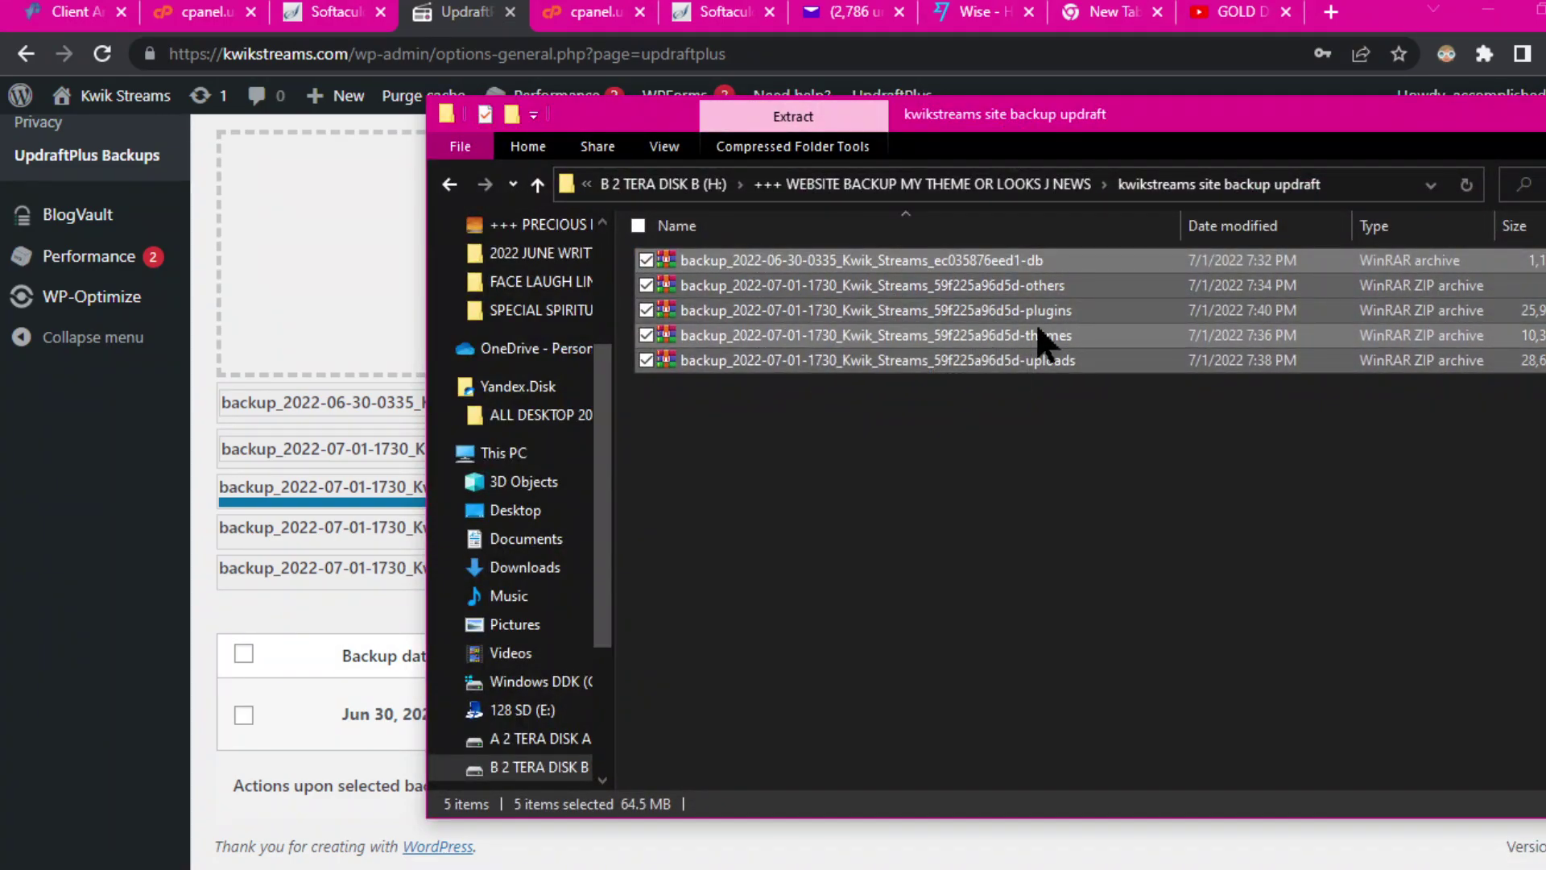
pyautogui.moveTo(1177, 116); pyautogui.dragTo(1029, 107)
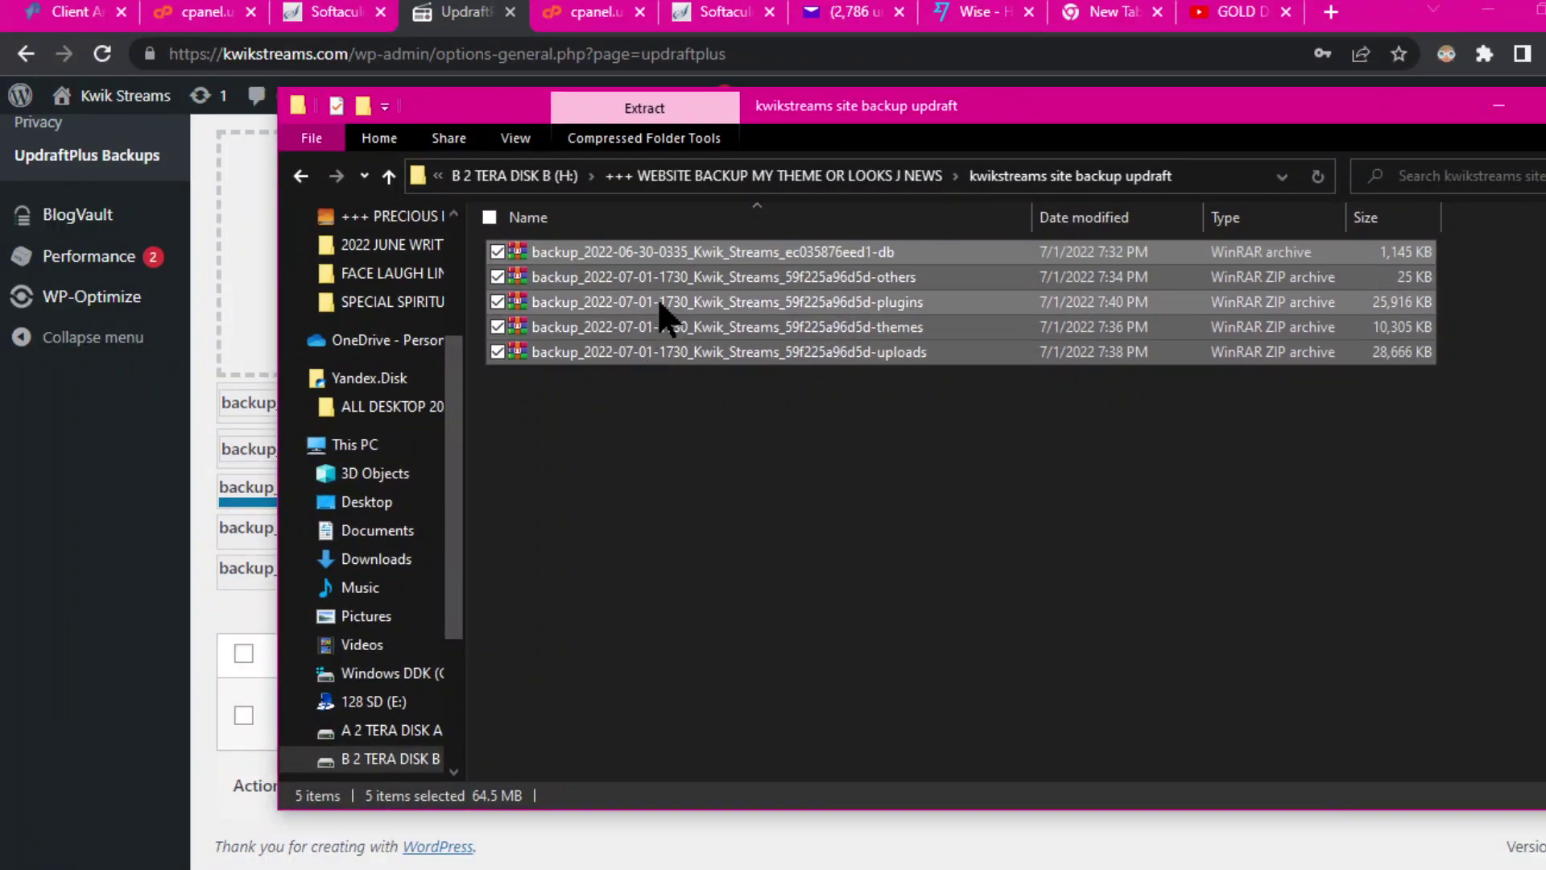
pyautogui.moveTo(692, 441); pyautogui.dragTo(668, 242)
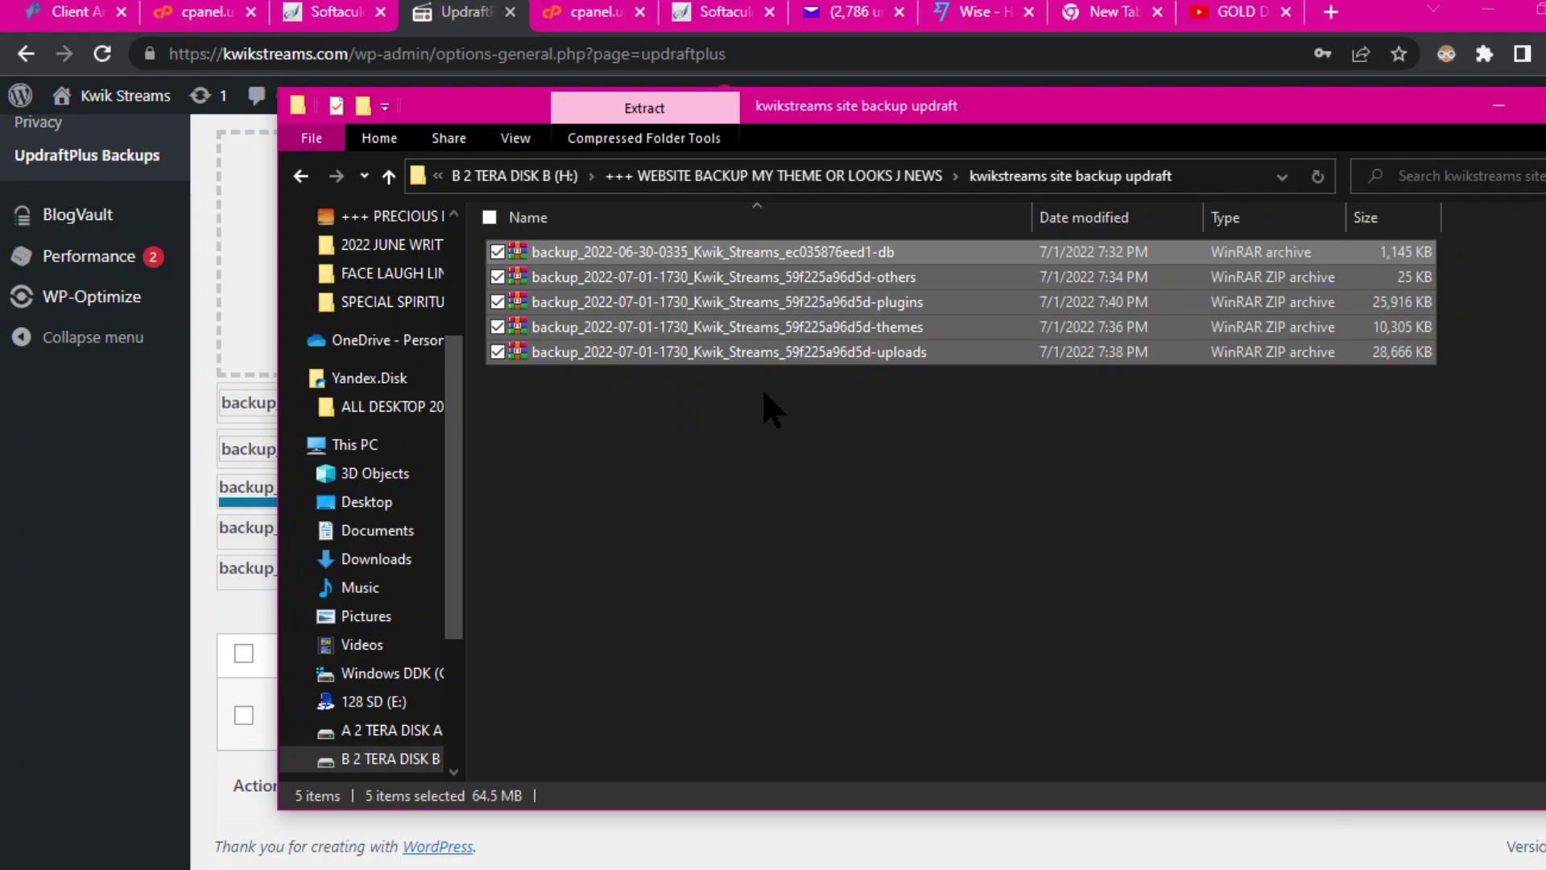
pyautogui.press('Delete')
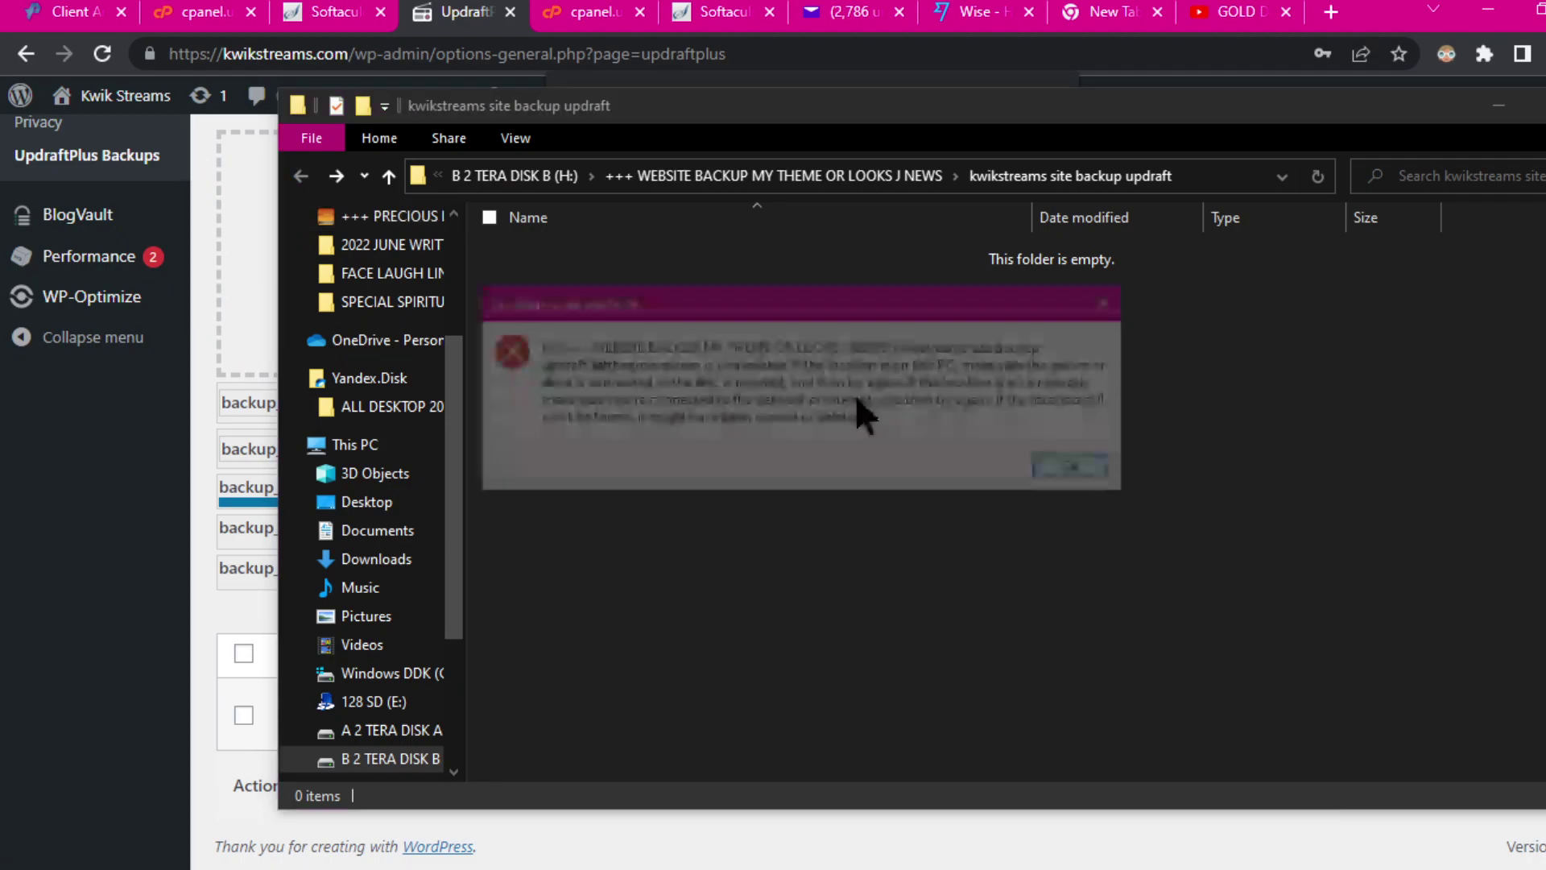
# Step: Dismiss the location error, confirm the updraft folder is empty, and minimize the window
pyautogui.click(1080, 470)
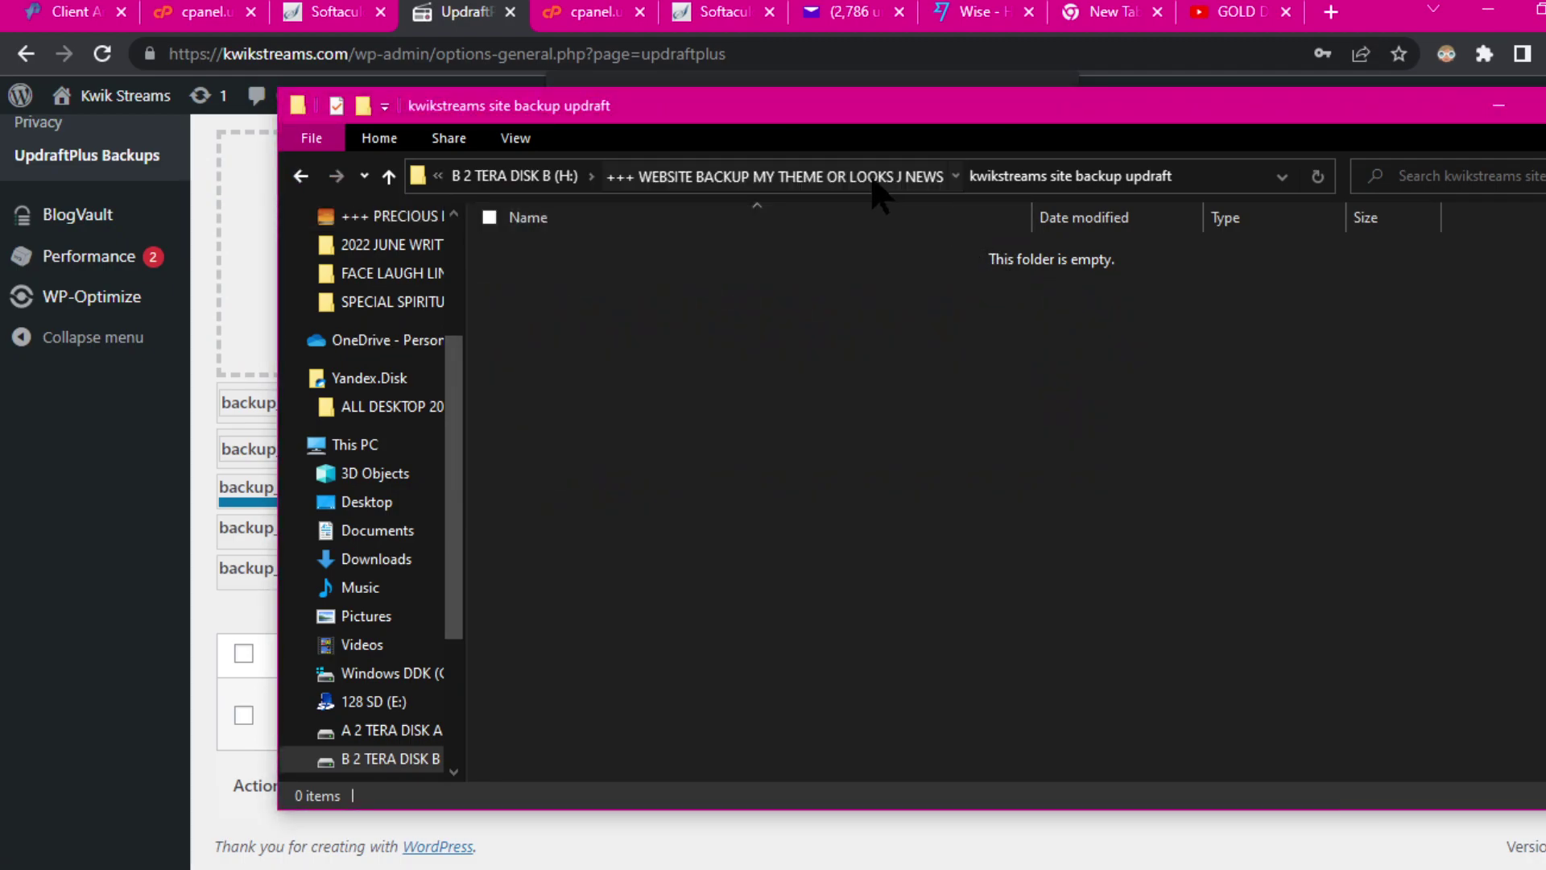
pyautogui.click(881, 183)
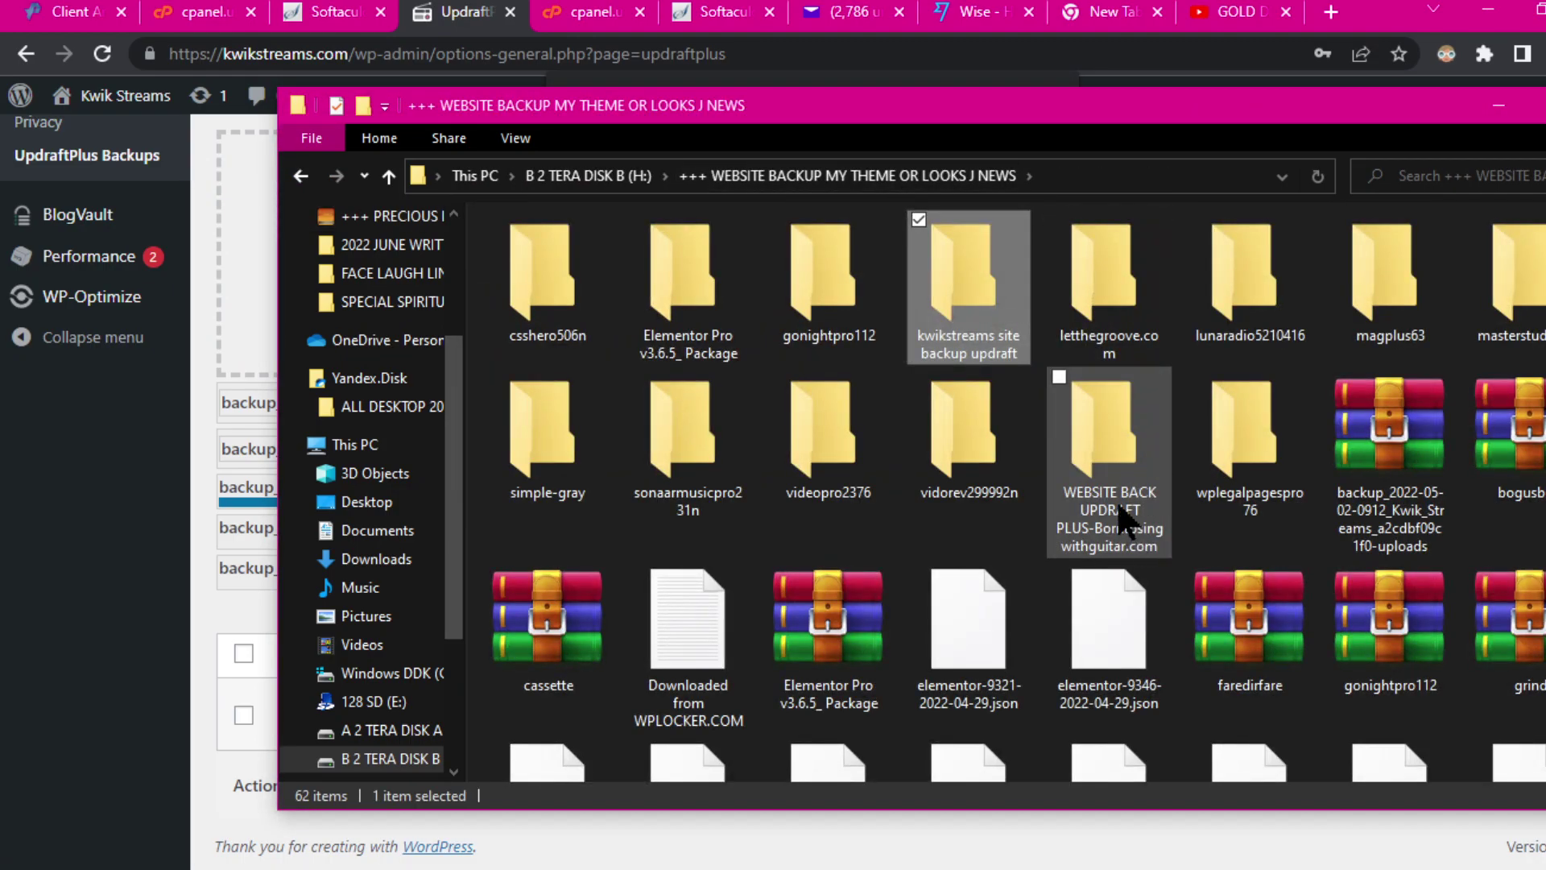
pyautogui.doubleClick(974, 269)
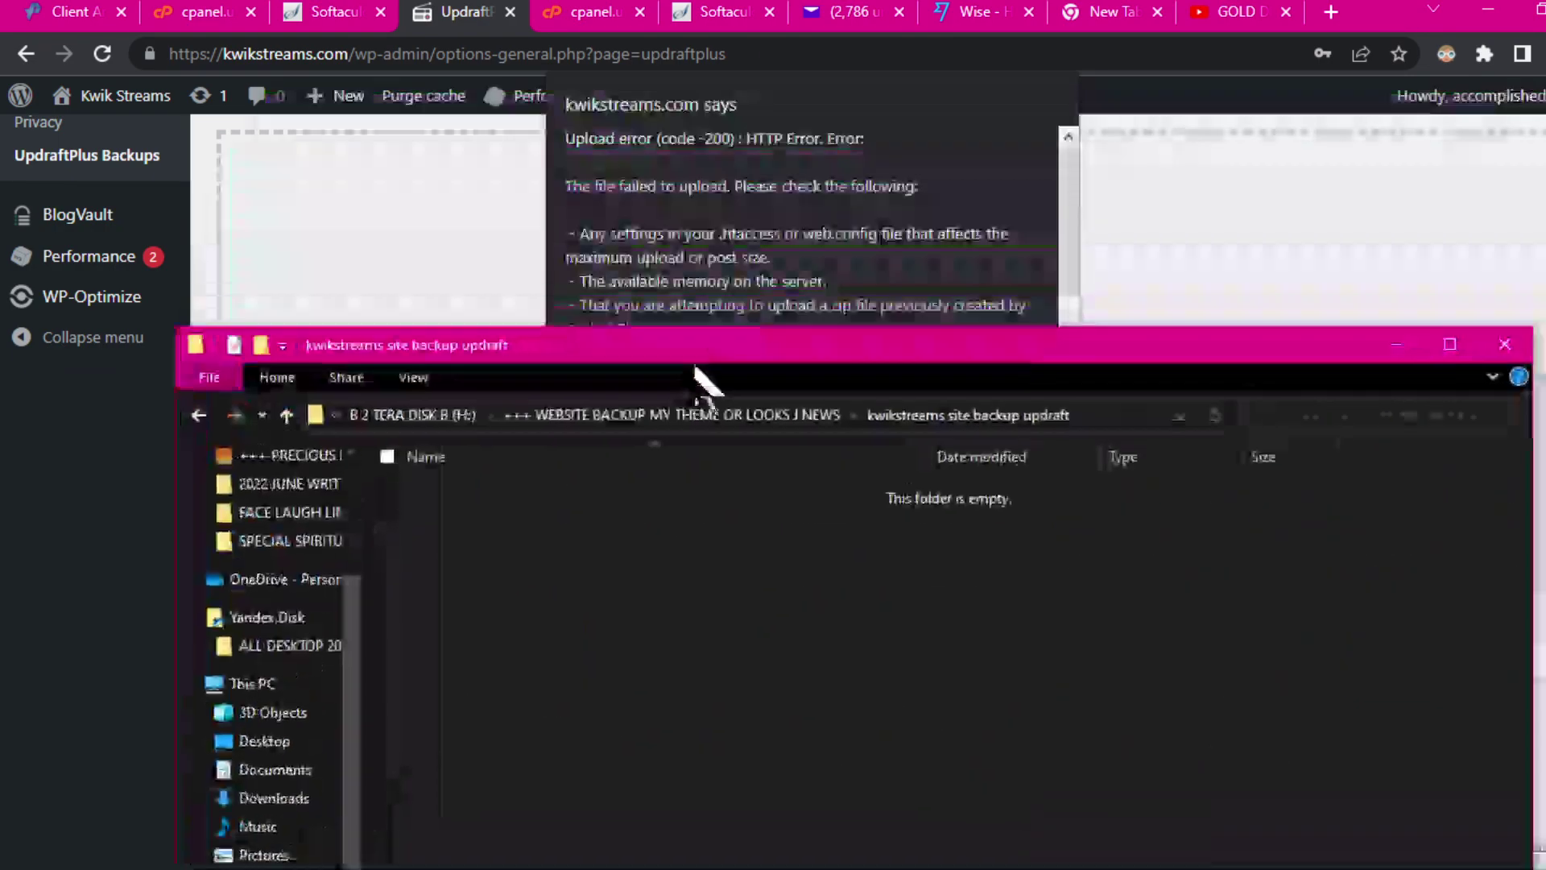
pyautogui.moveTo(696, 368); pyautogui.dragTo(668, 415)
pyautogui.click(1376, 404)
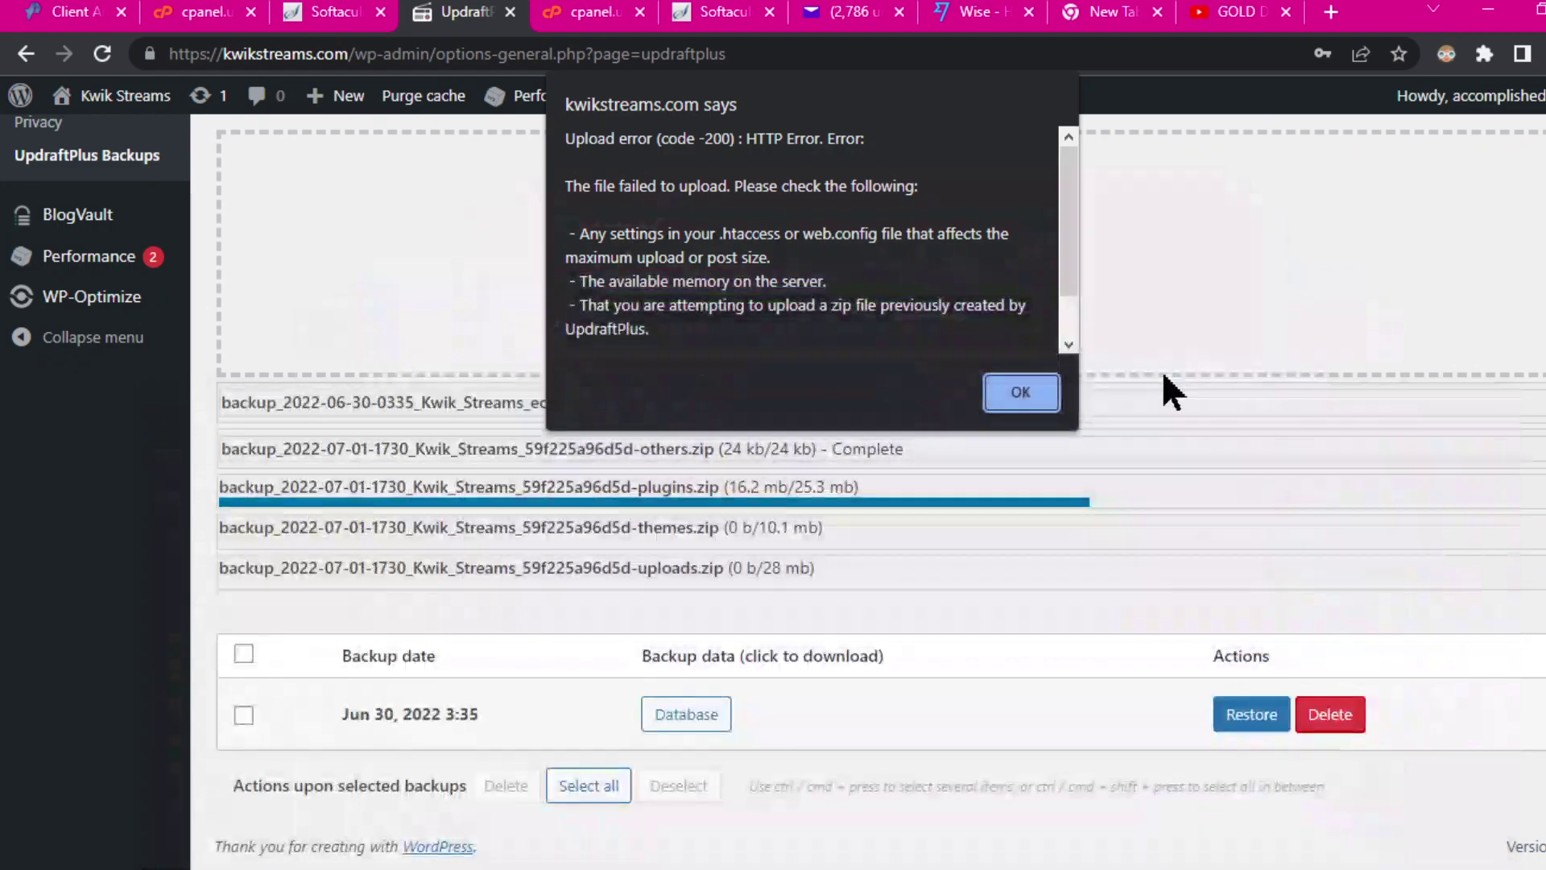
# Step: Dismiss the repeated UpdraftPlus upload error alerts
pyautogui.click(1021, 393)
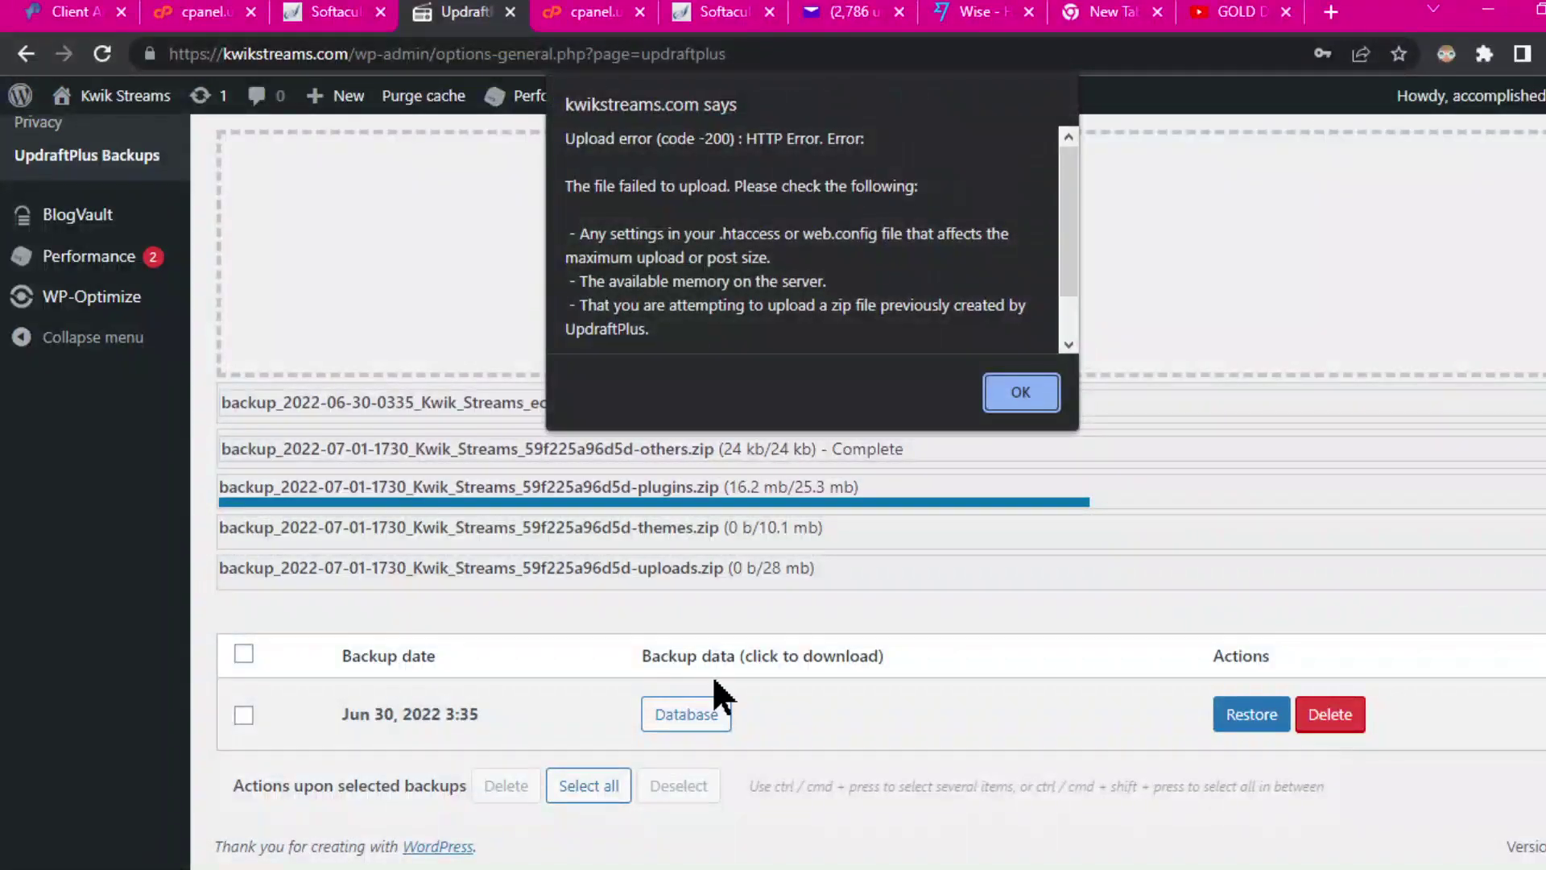
pyautogui.click(1047, 388)
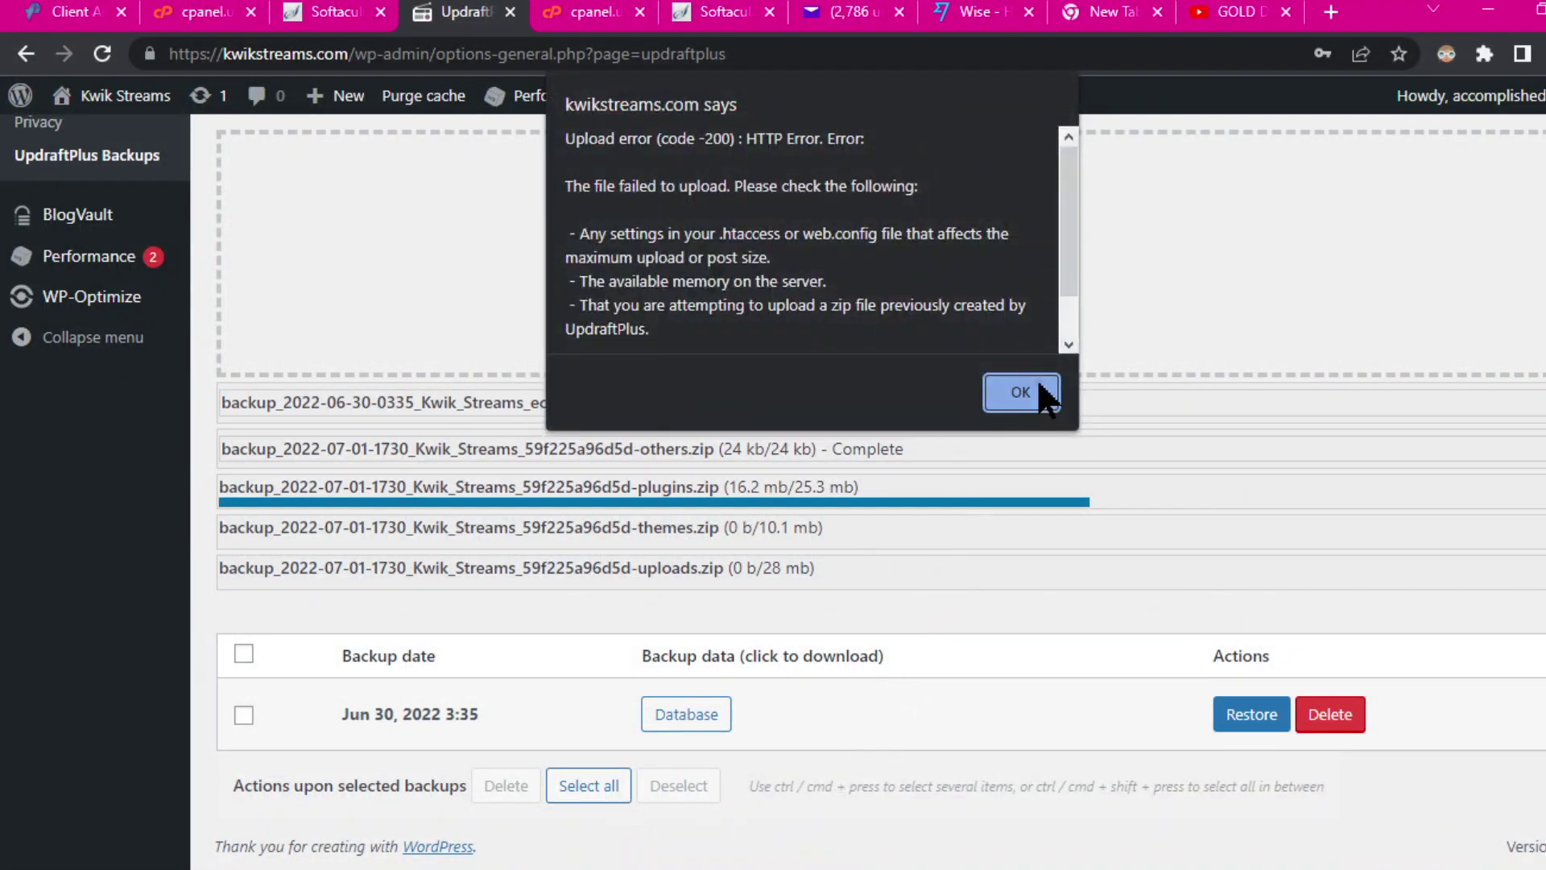
pyautogui.click(1040, 391)
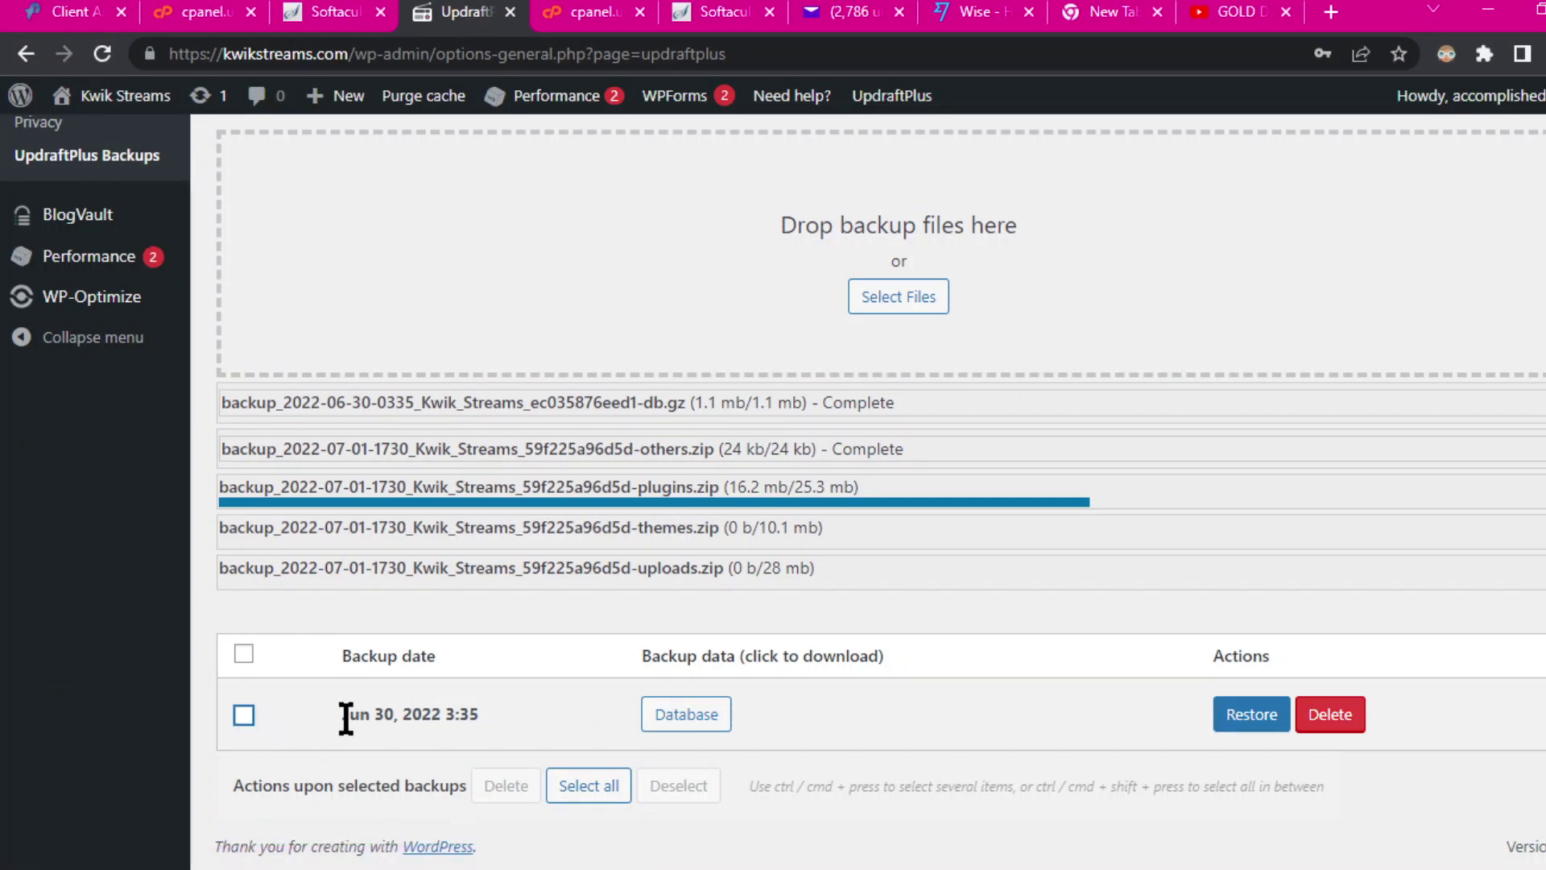
# Step: Delete the Jun 30 backup set and reload, leaving only the Jul 01, 2022 17:30 backup
pyautogui.click(244, 715)
pyautogui.click(1325, 719)
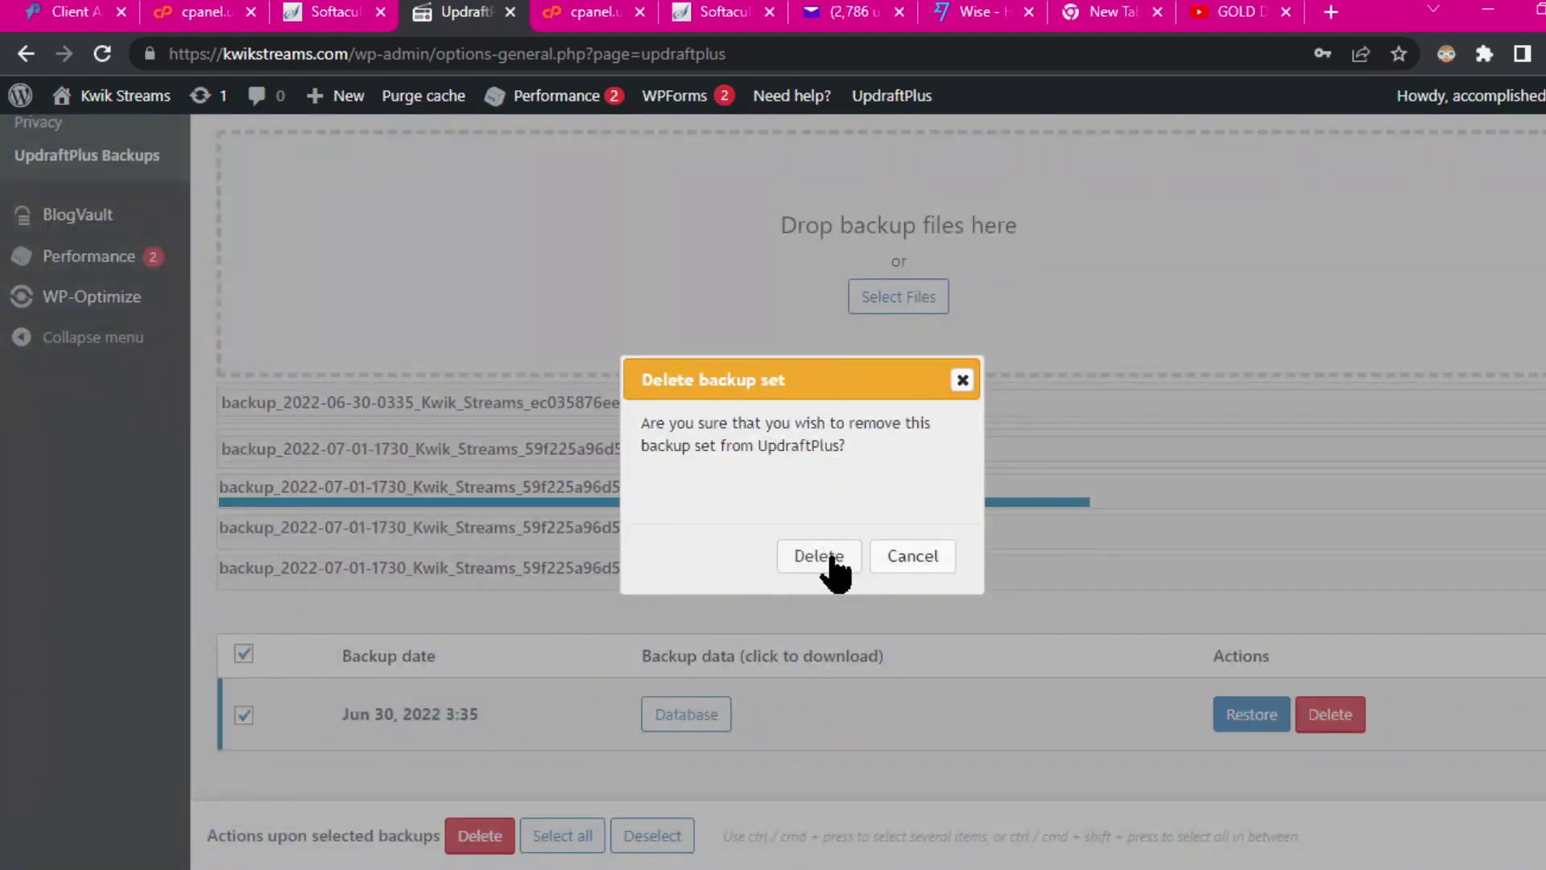
pyautogui.click(825, 564)
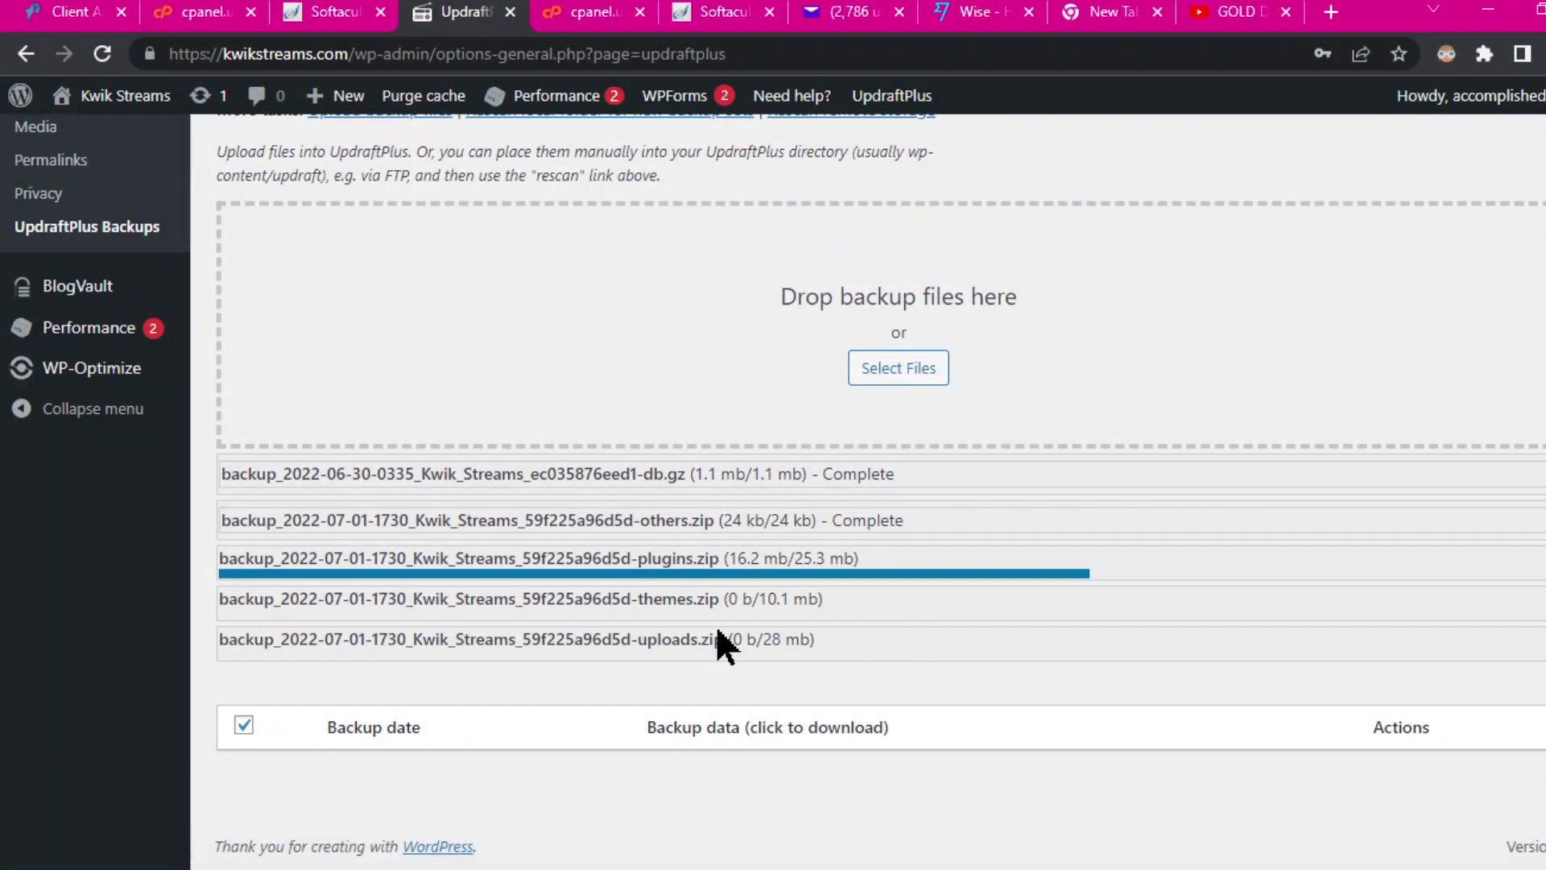
pyautogui.click(1016, 307)
pyautogui.moveTo(656, 520); pyautogui.dragTo(671, 521)
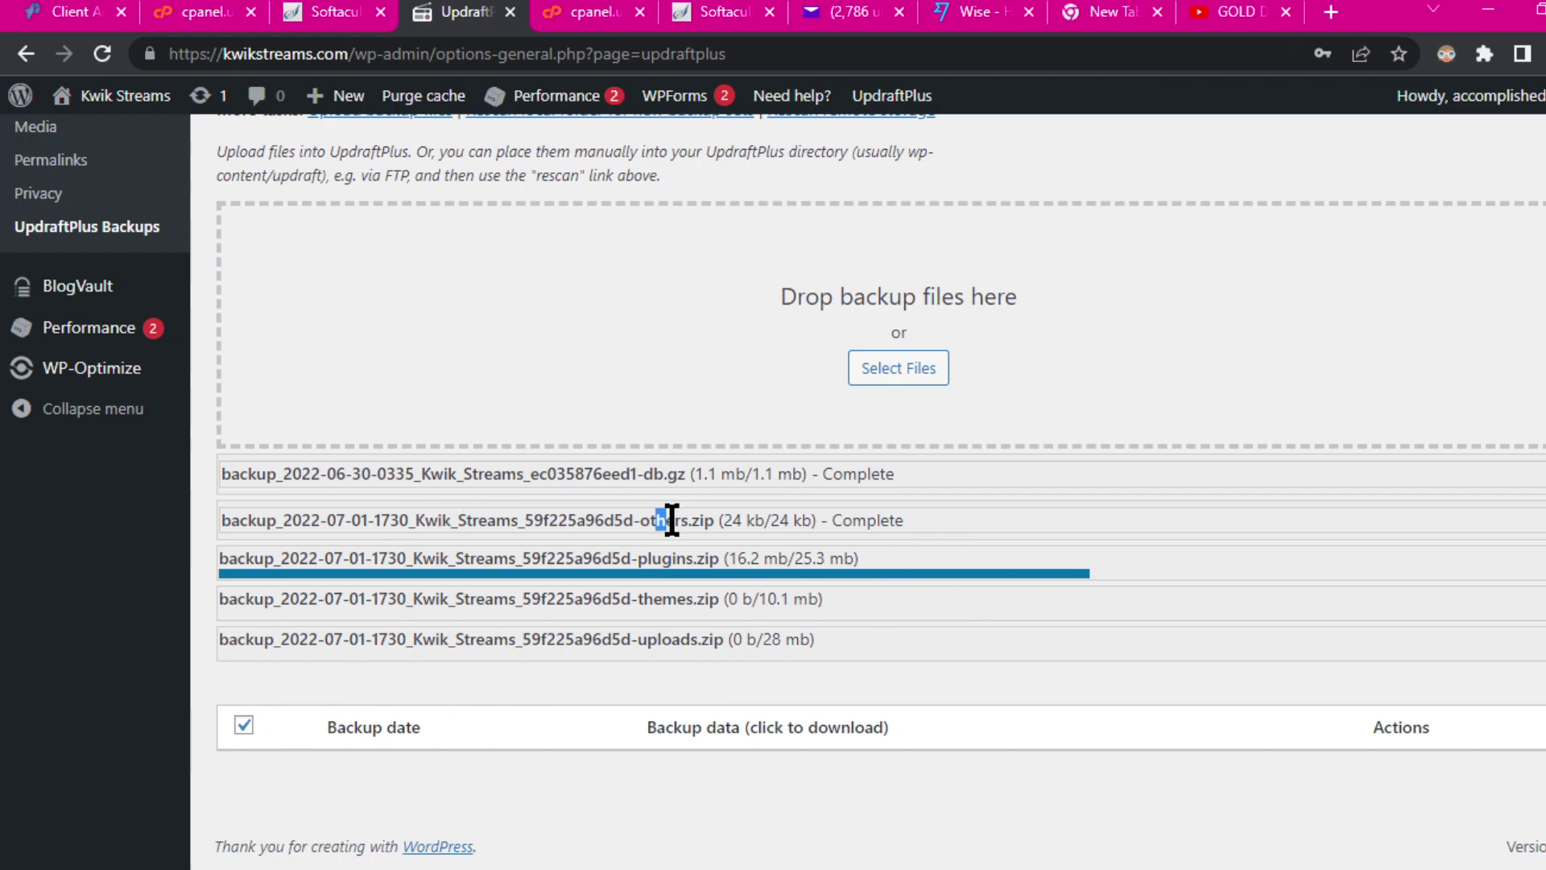
pyautogui.click(102, 54)
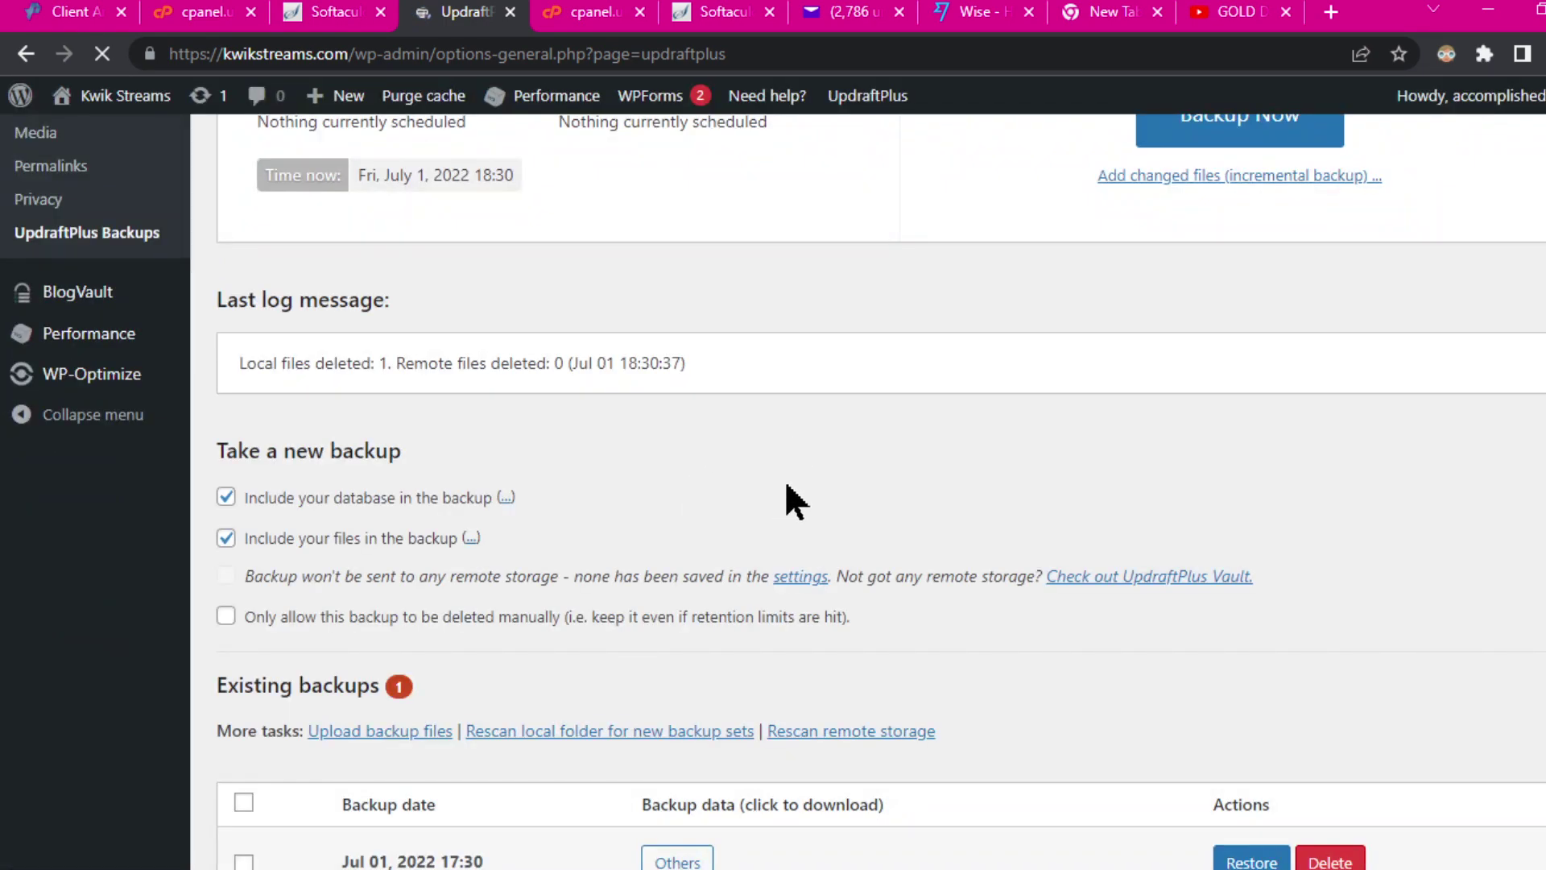
# Step: Delete the Jul 01, 2022 17:30 backup set, leaving UpdraftPlus with 0 existing backups
pyautogui.scroll(-3, 894, 475)
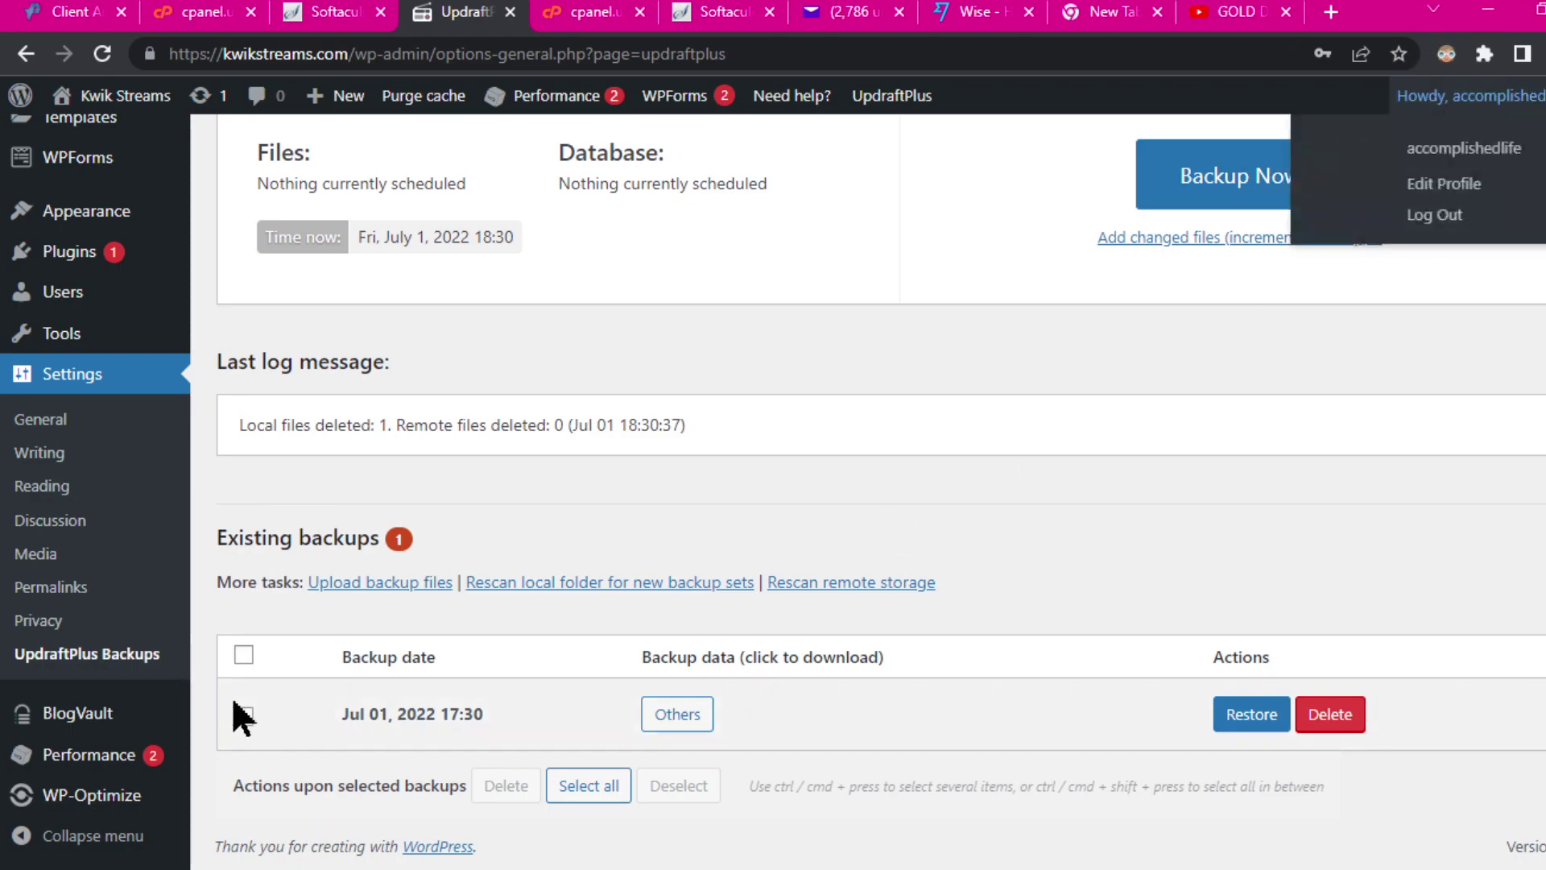
pyautogui.click(244, 717)
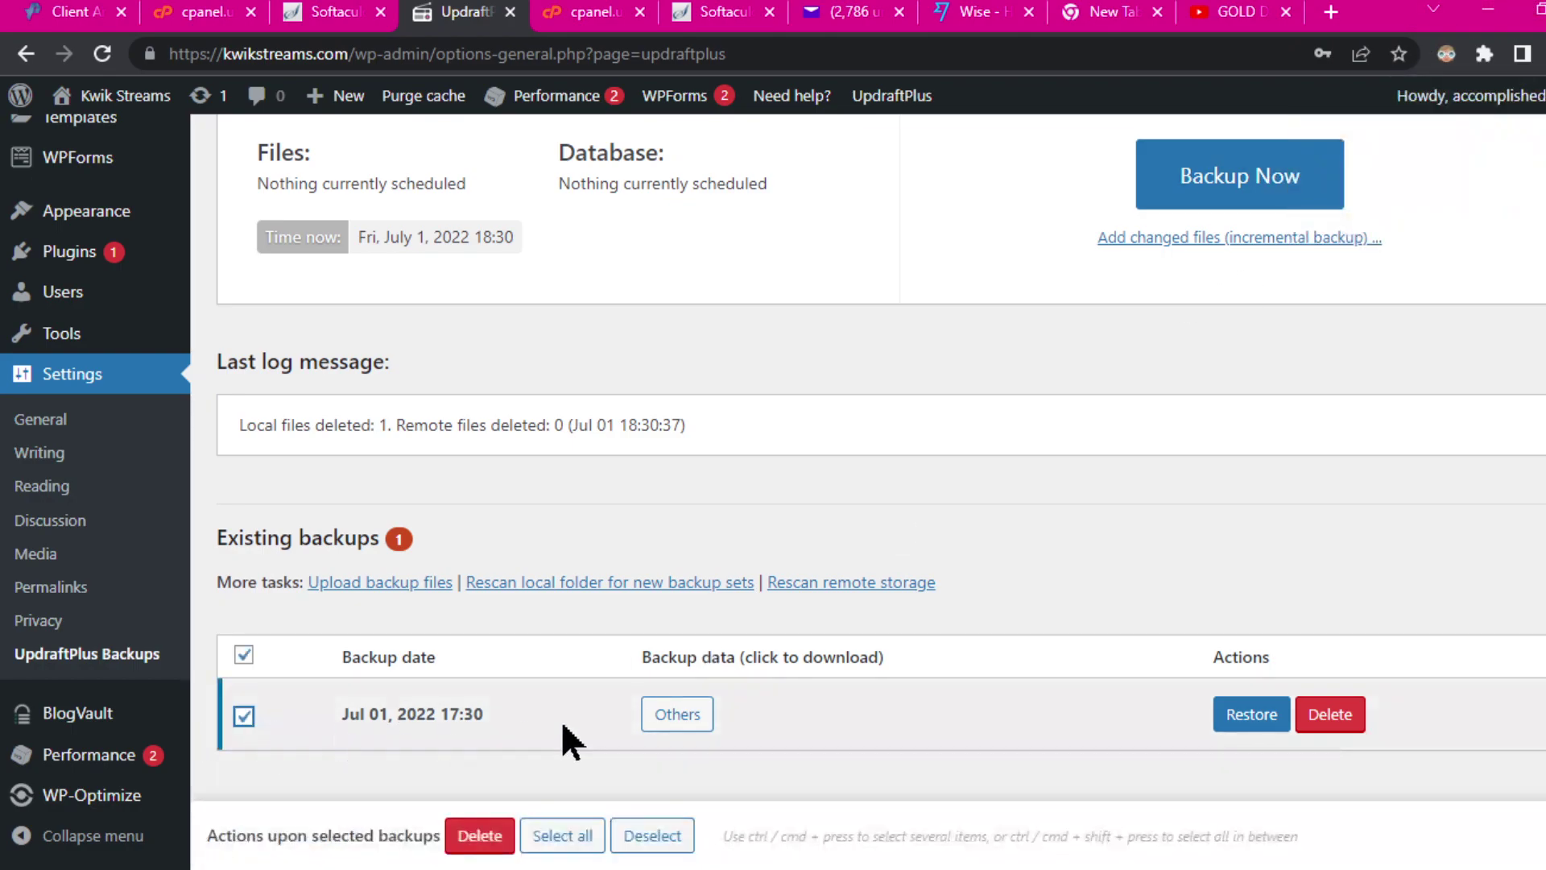
pyautogui.click(1330, 714)
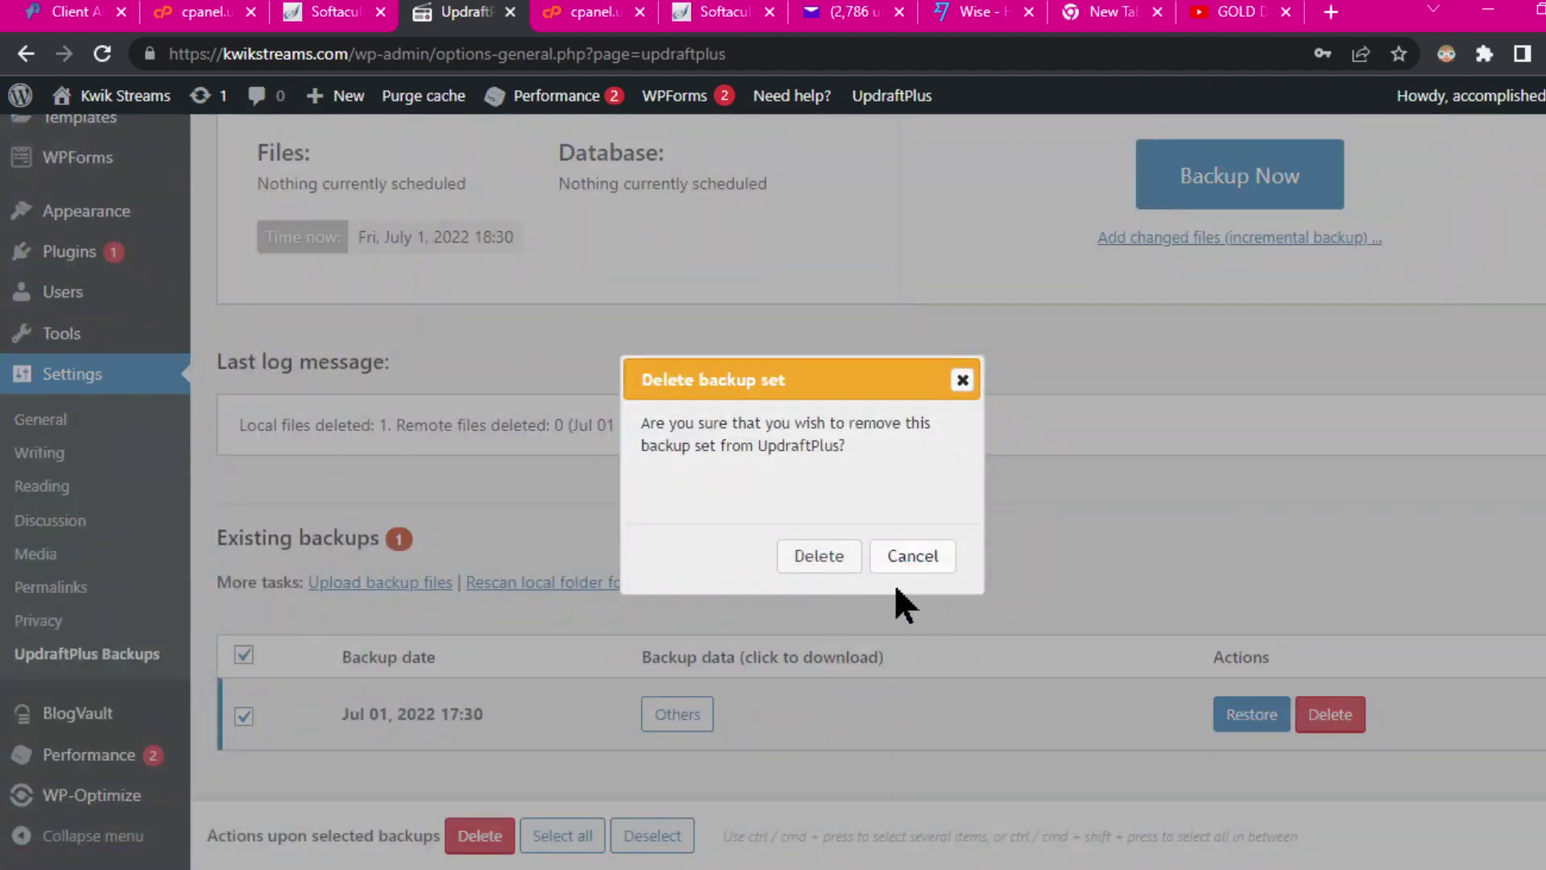
pyautogui.click(823, 558)
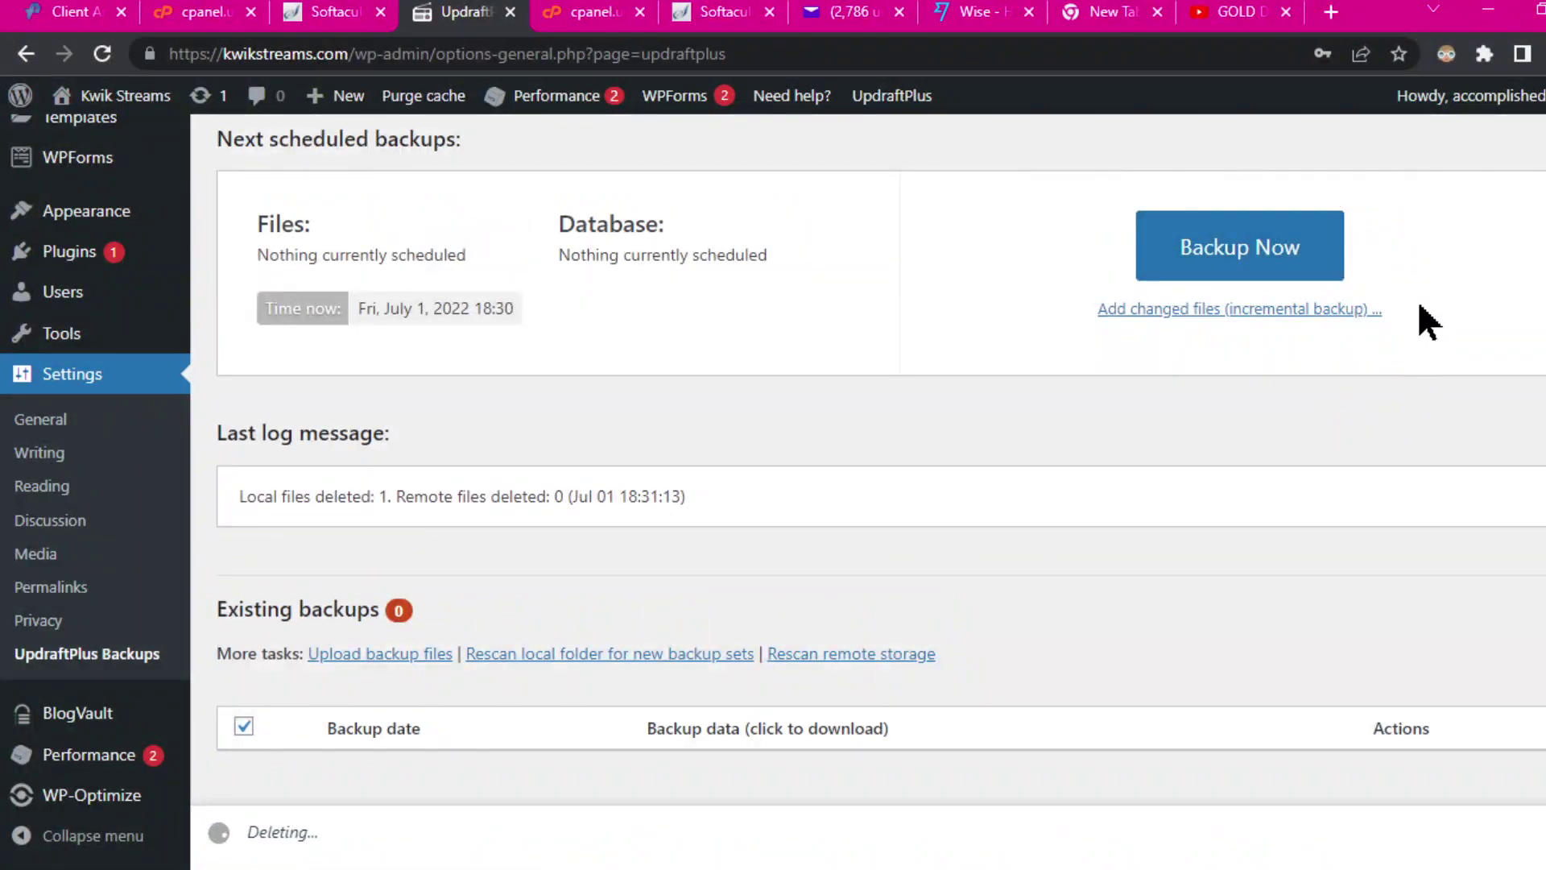
pyautogui.click(1024, 304)
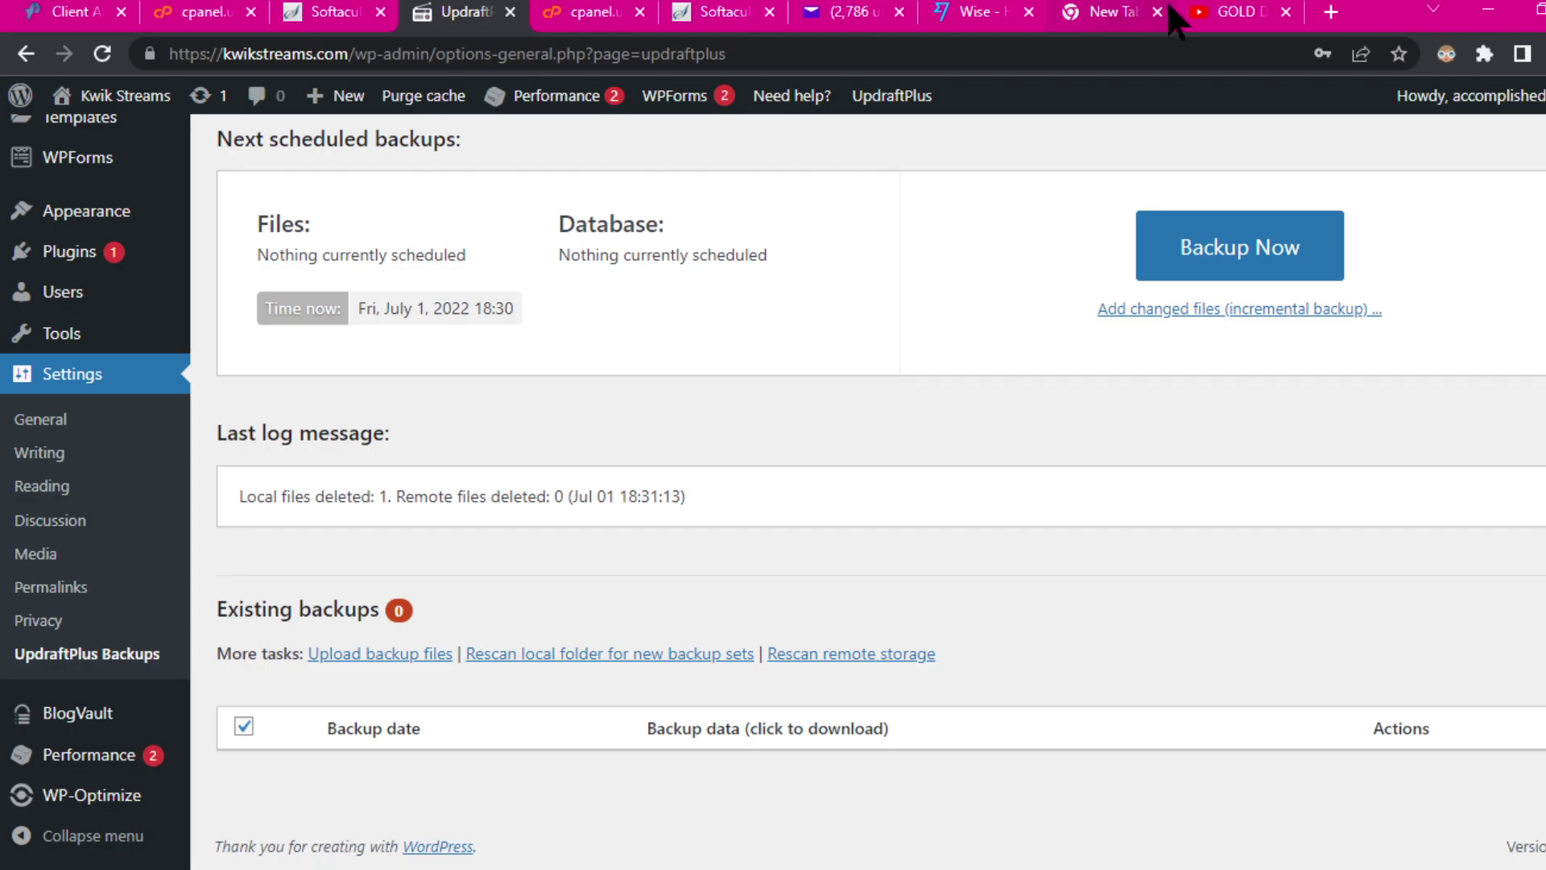
# Step: Open a new Chrome tab and go to bluehost.com
pyautogui.click(1331, 13)
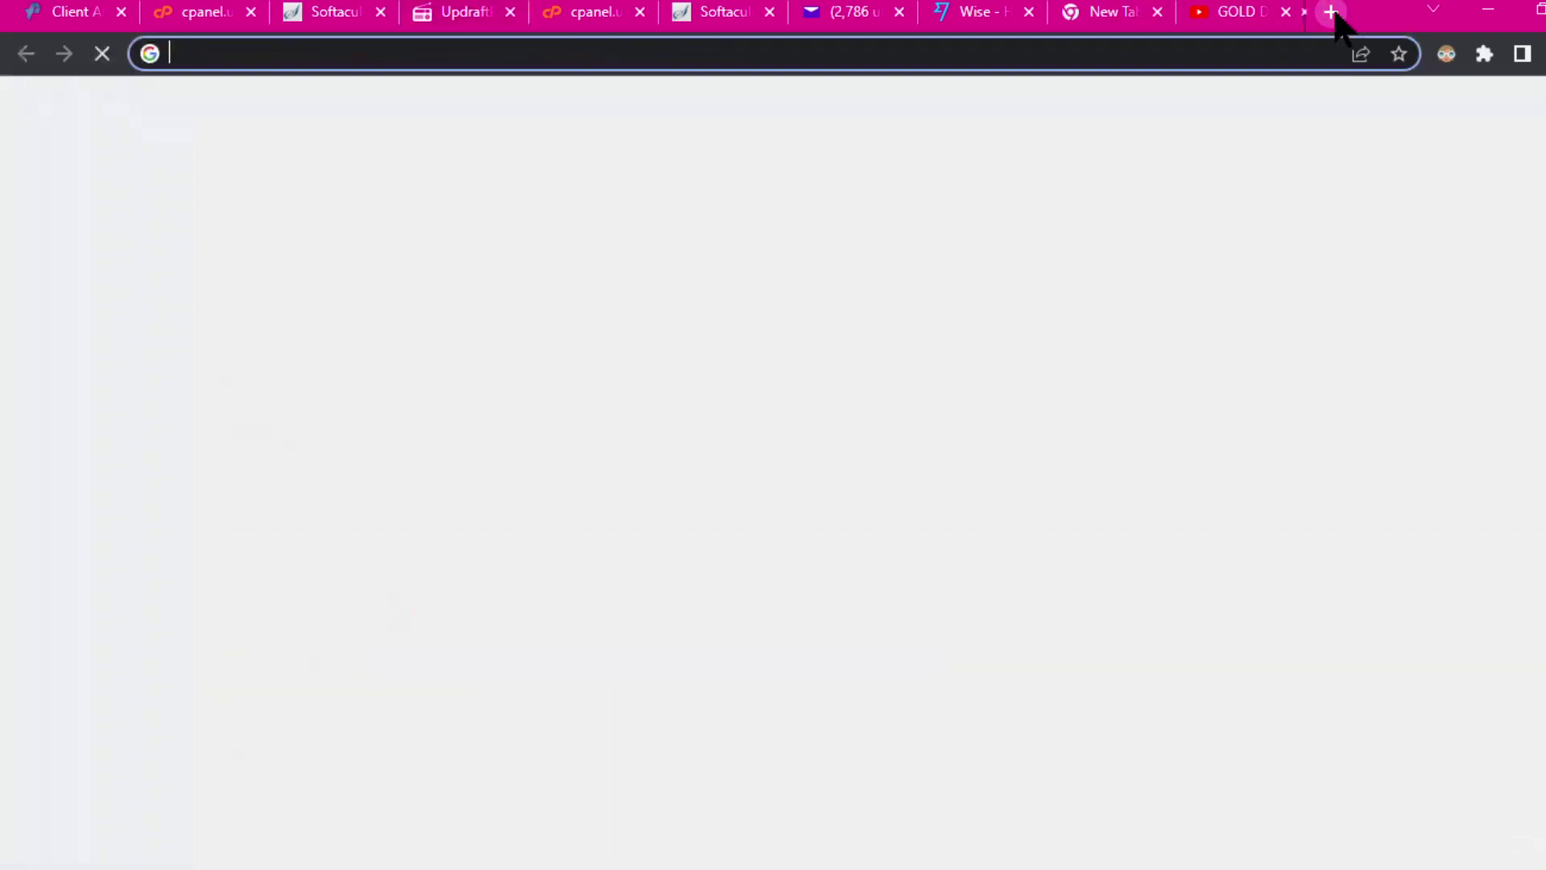
pyautogui.click(1103, 52)
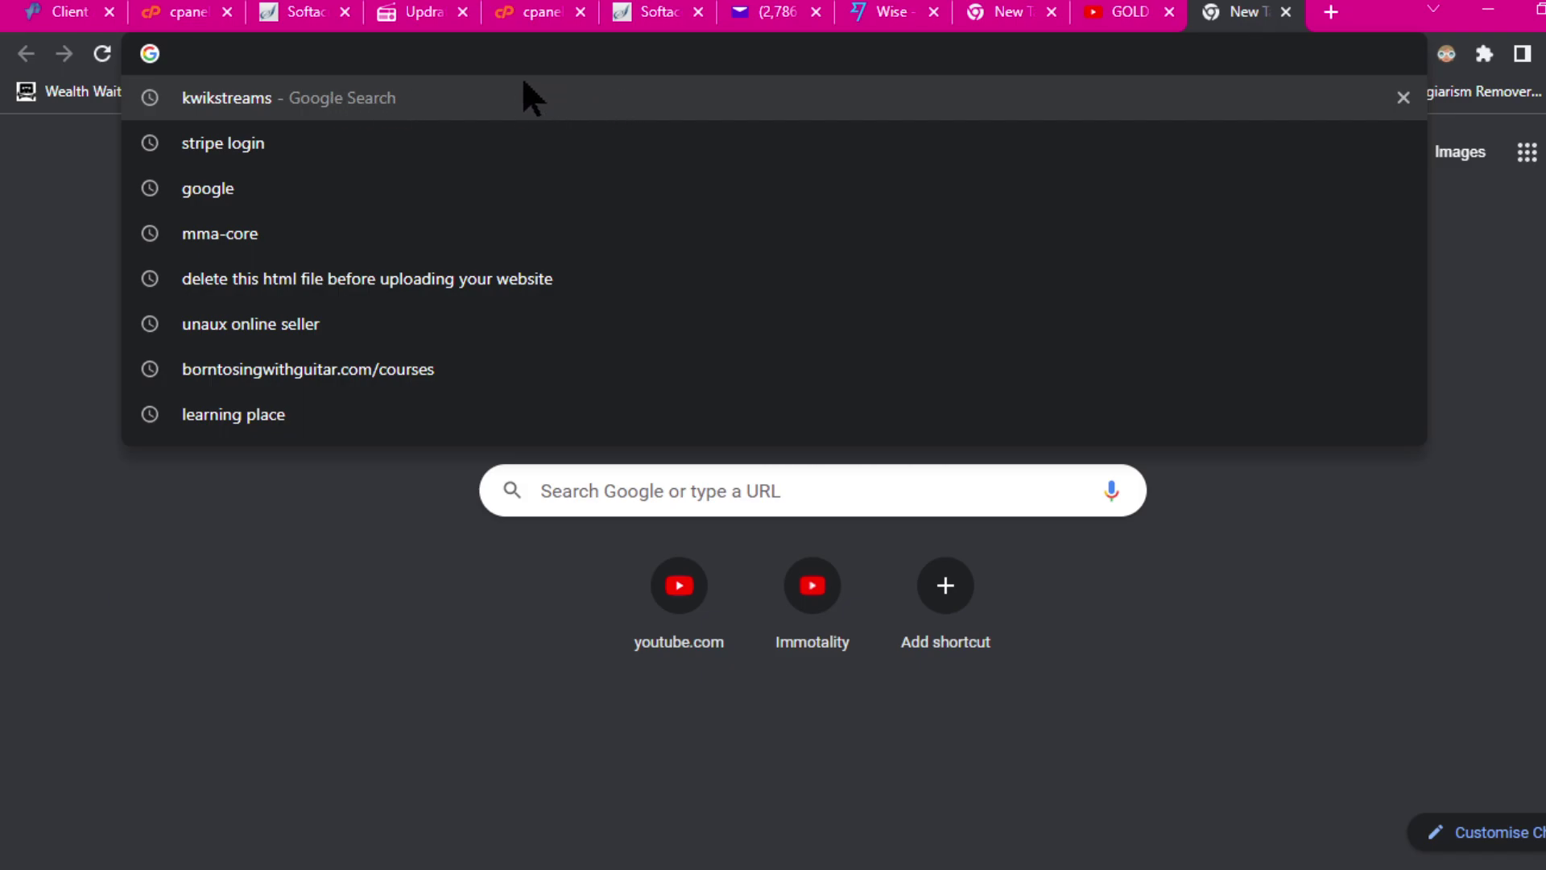
pyautogui.write('lo')
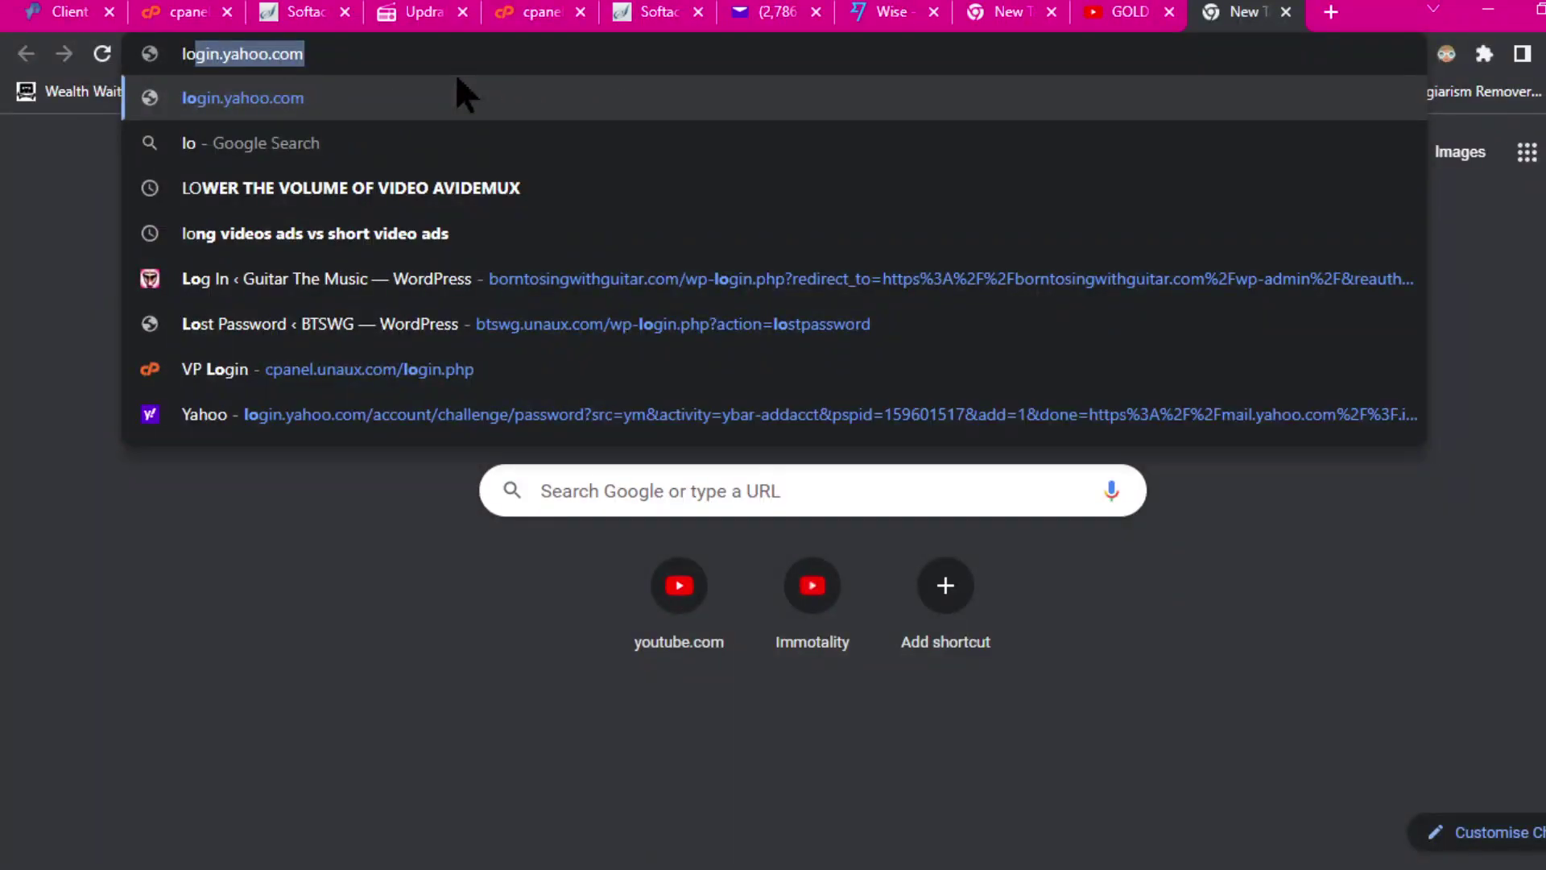
pyautogui.press('BackSpace')
pyautogui.press('BackSpace')
pyautogui.press('BackSpace')
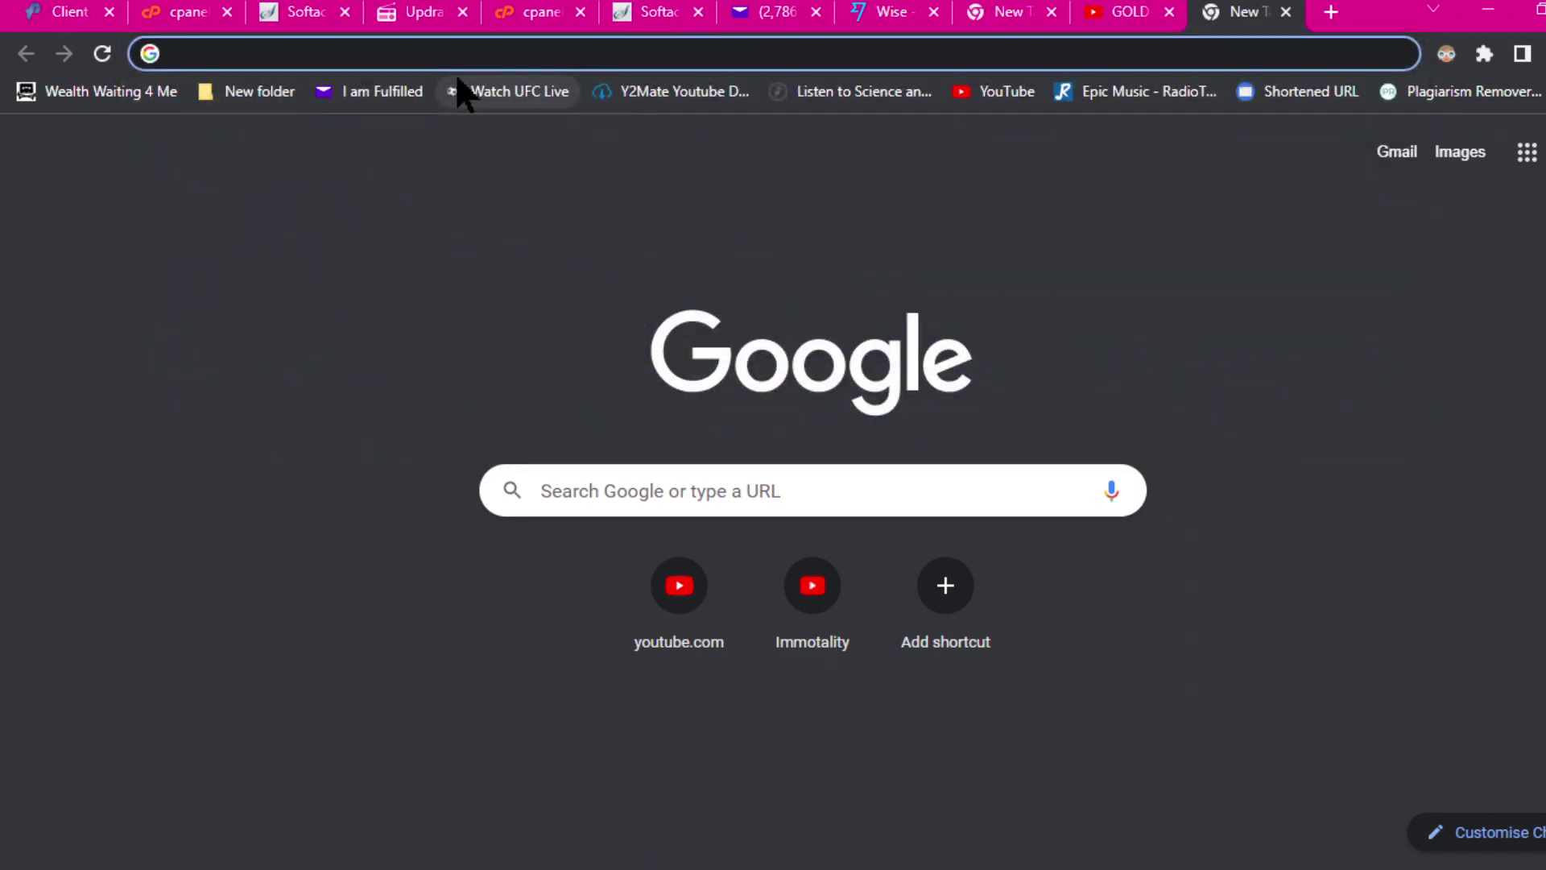
pyautogui.write('bl')
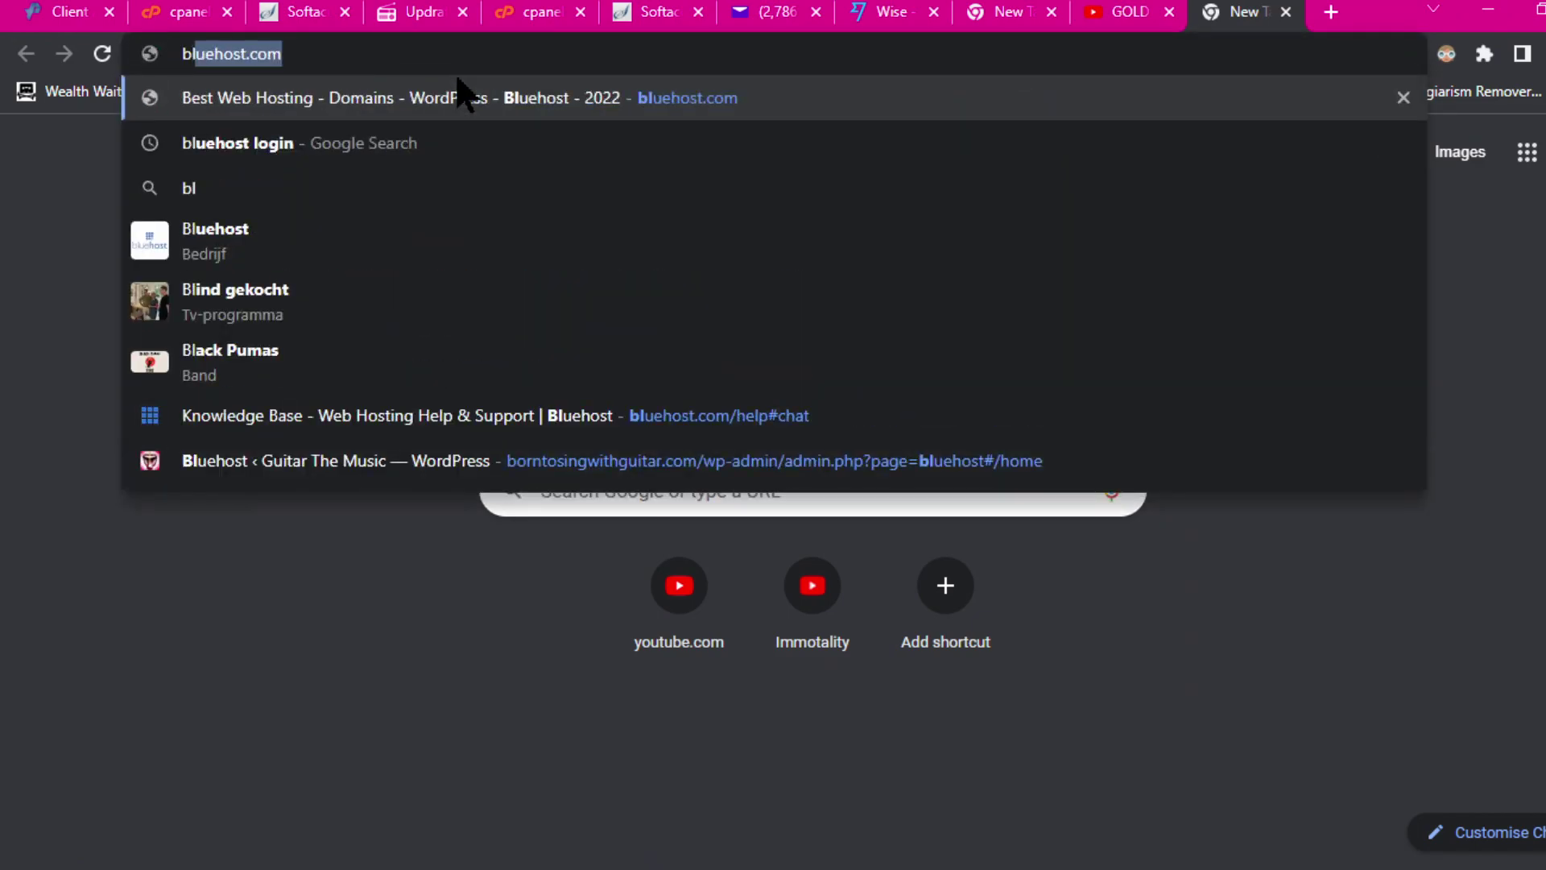
pyautogui.press('Return')
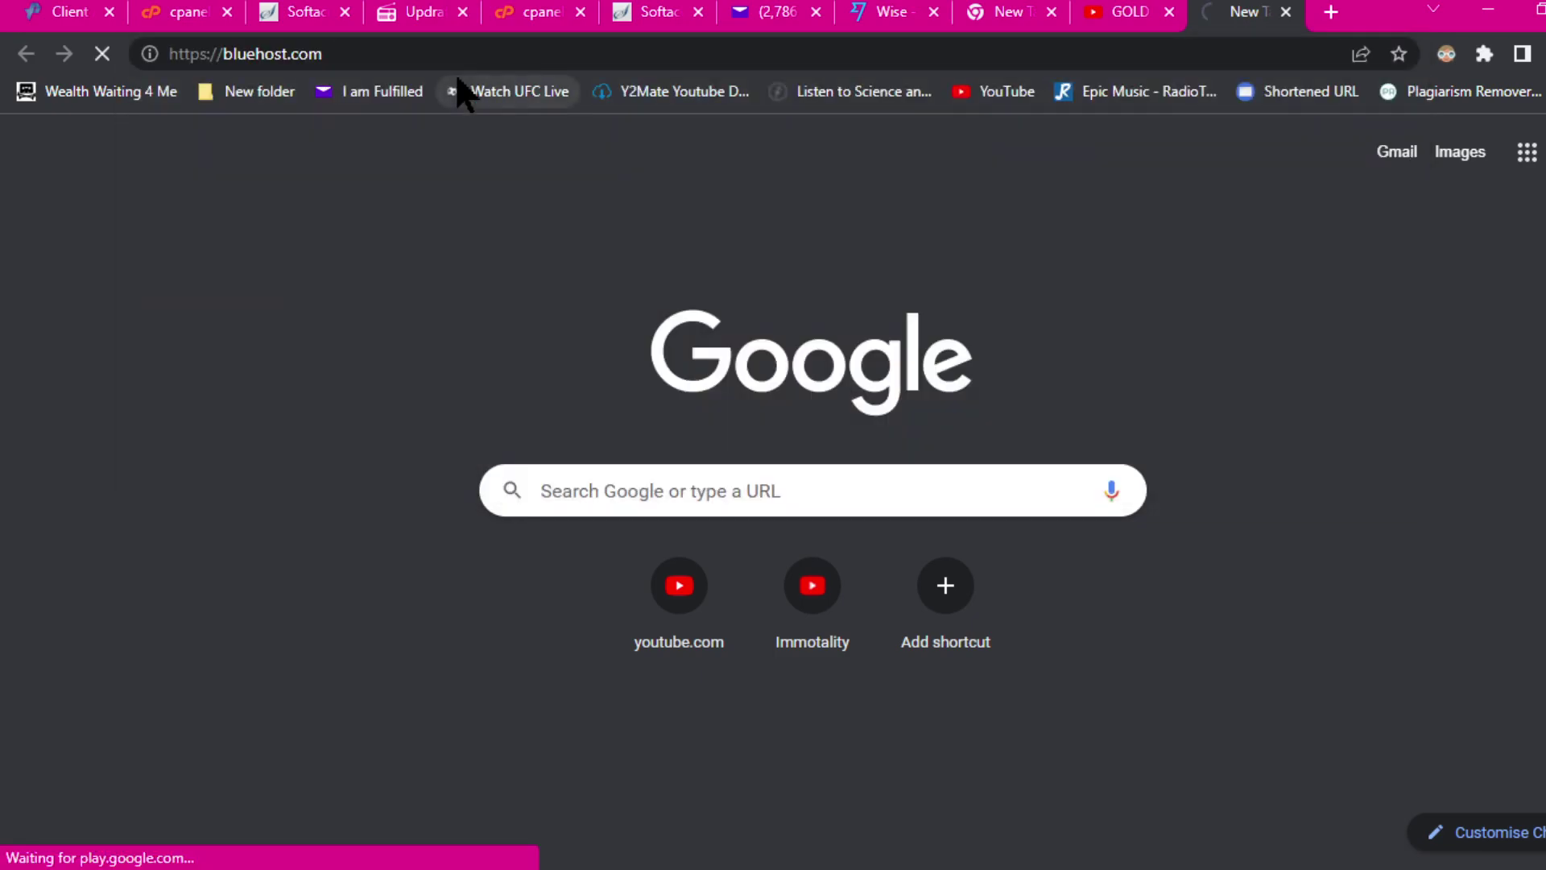
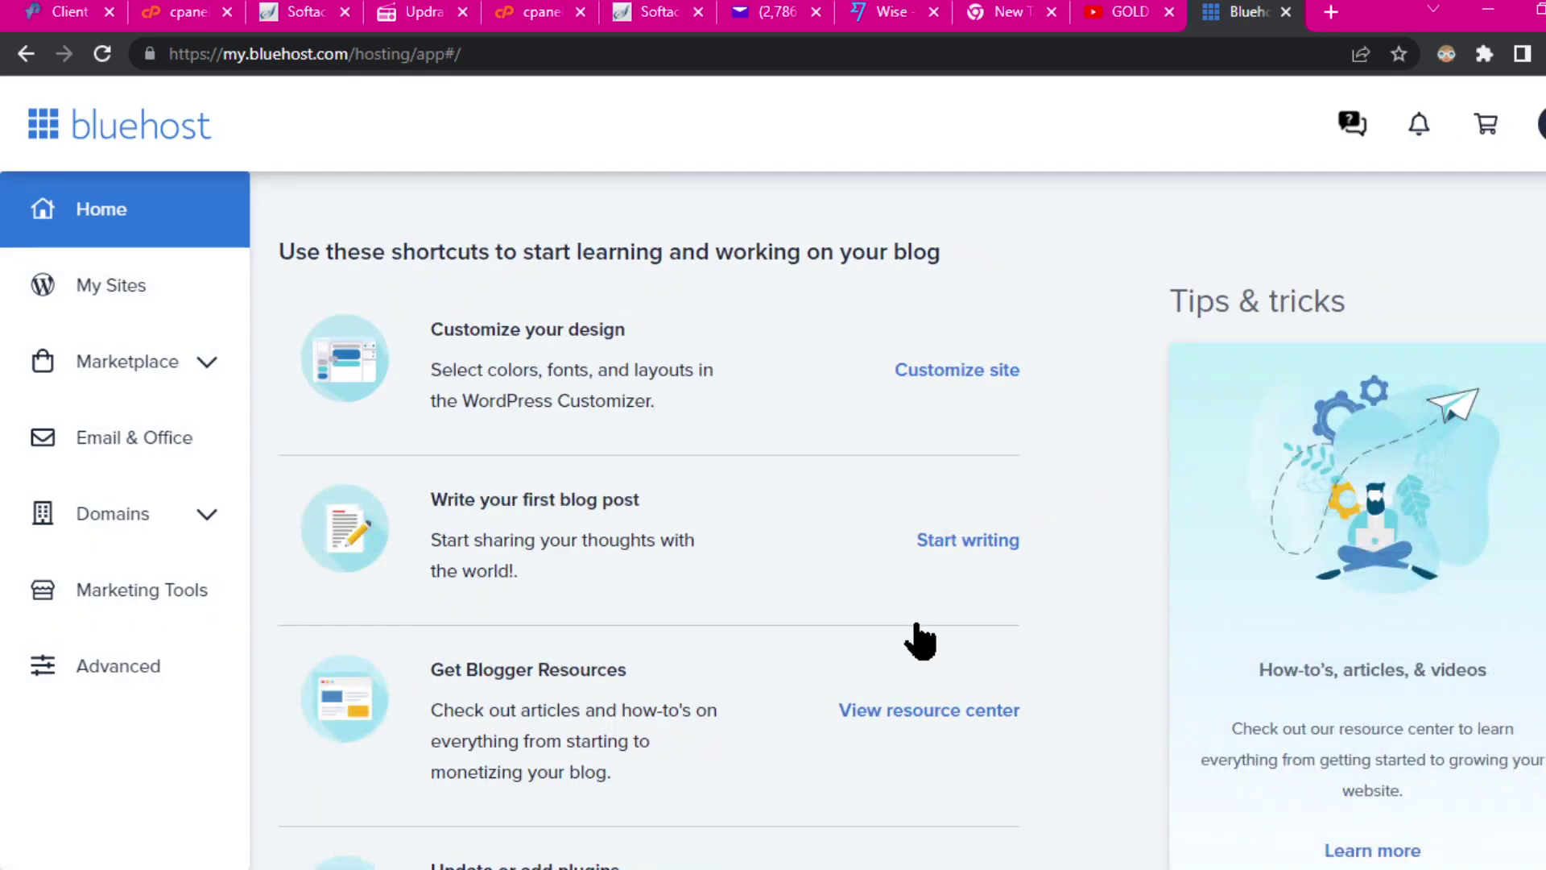
# Step: Open the Kwik Streams site overview from Bluehost's My Sites list
pyautogui.click(111, 287)
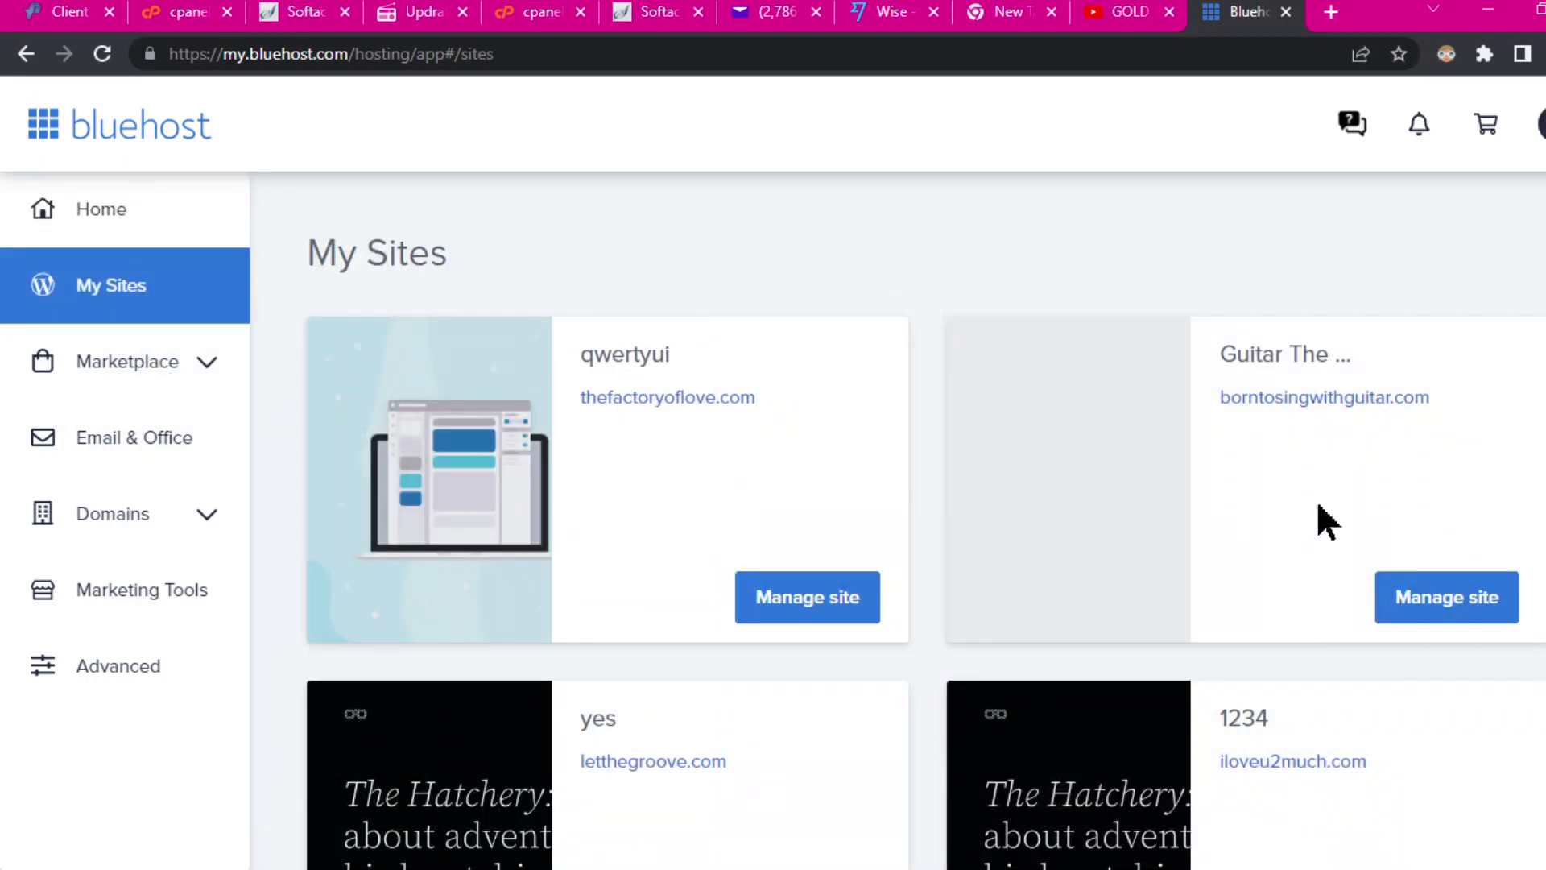
pyautogui.scroll(-3, 971, 439)
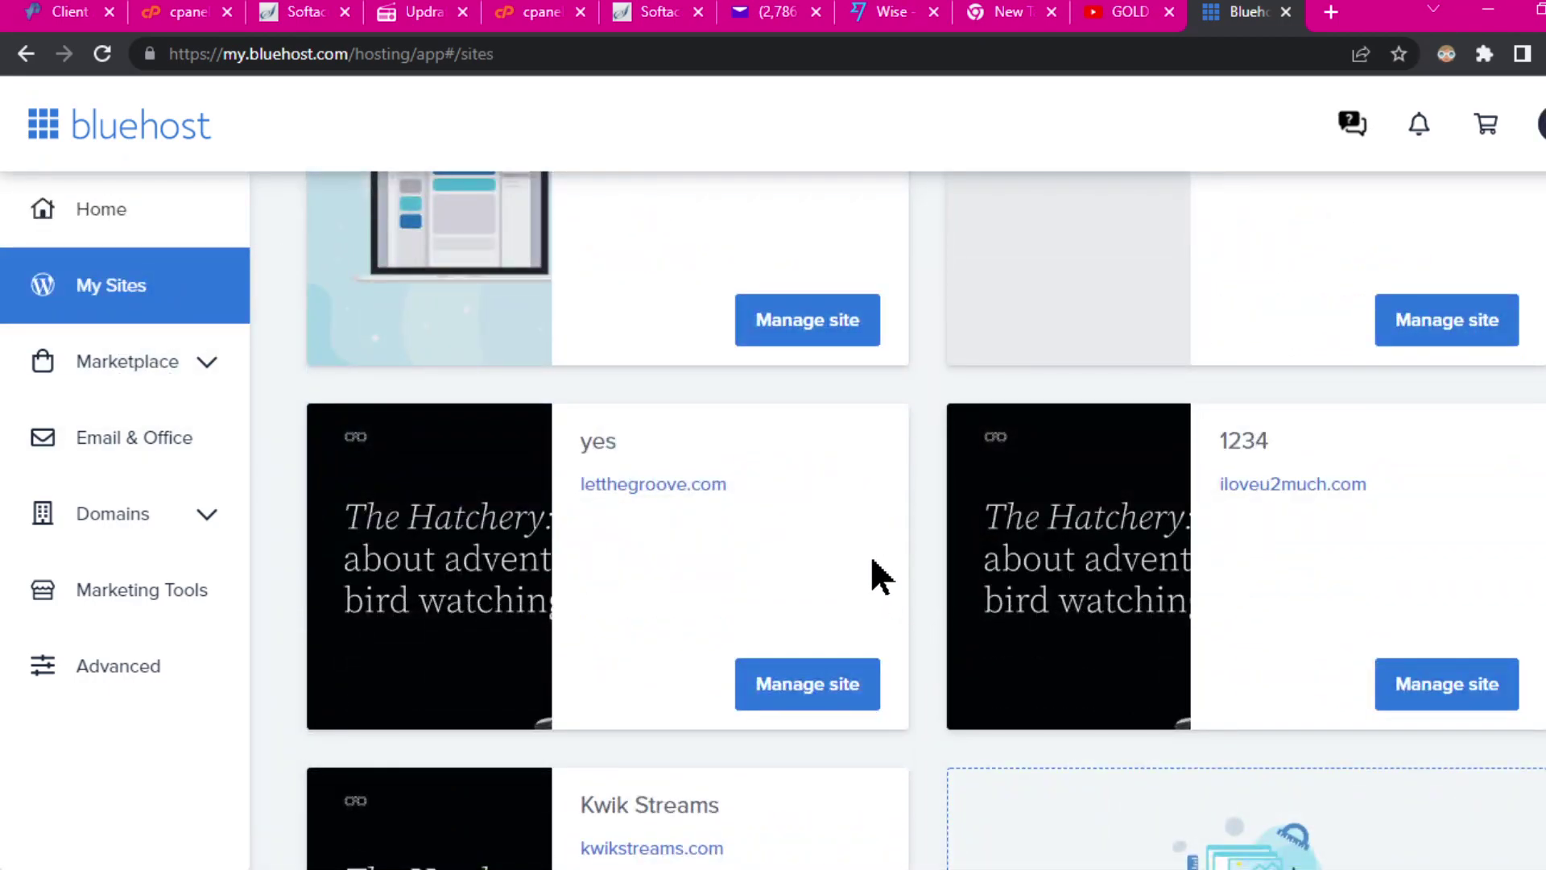
pyautogui.scroll(-3, 881, 575)
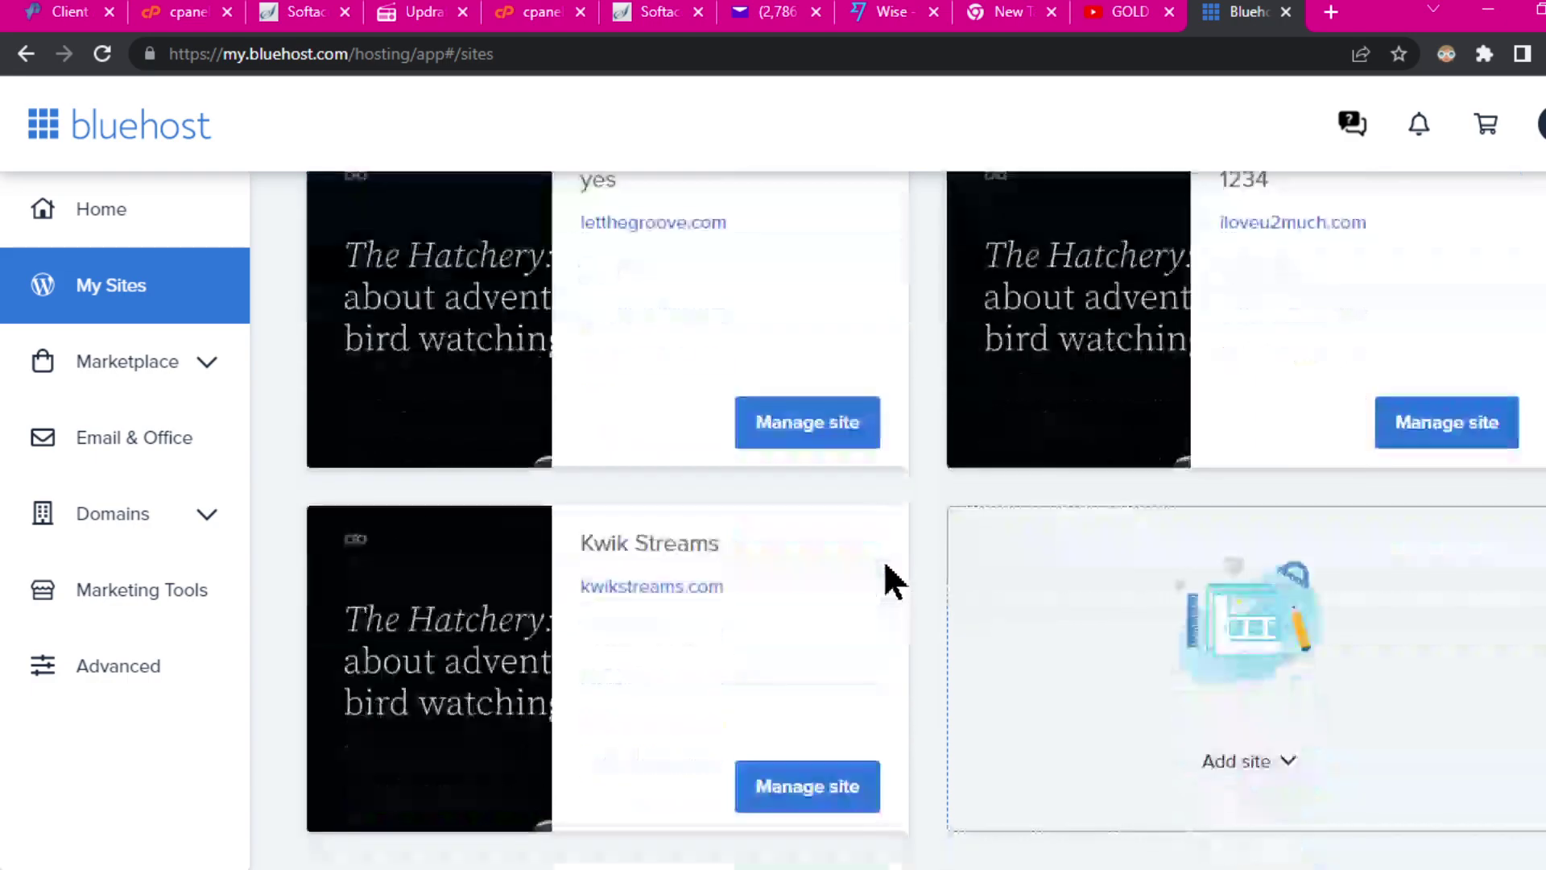
pyautogui.click(812, 797)
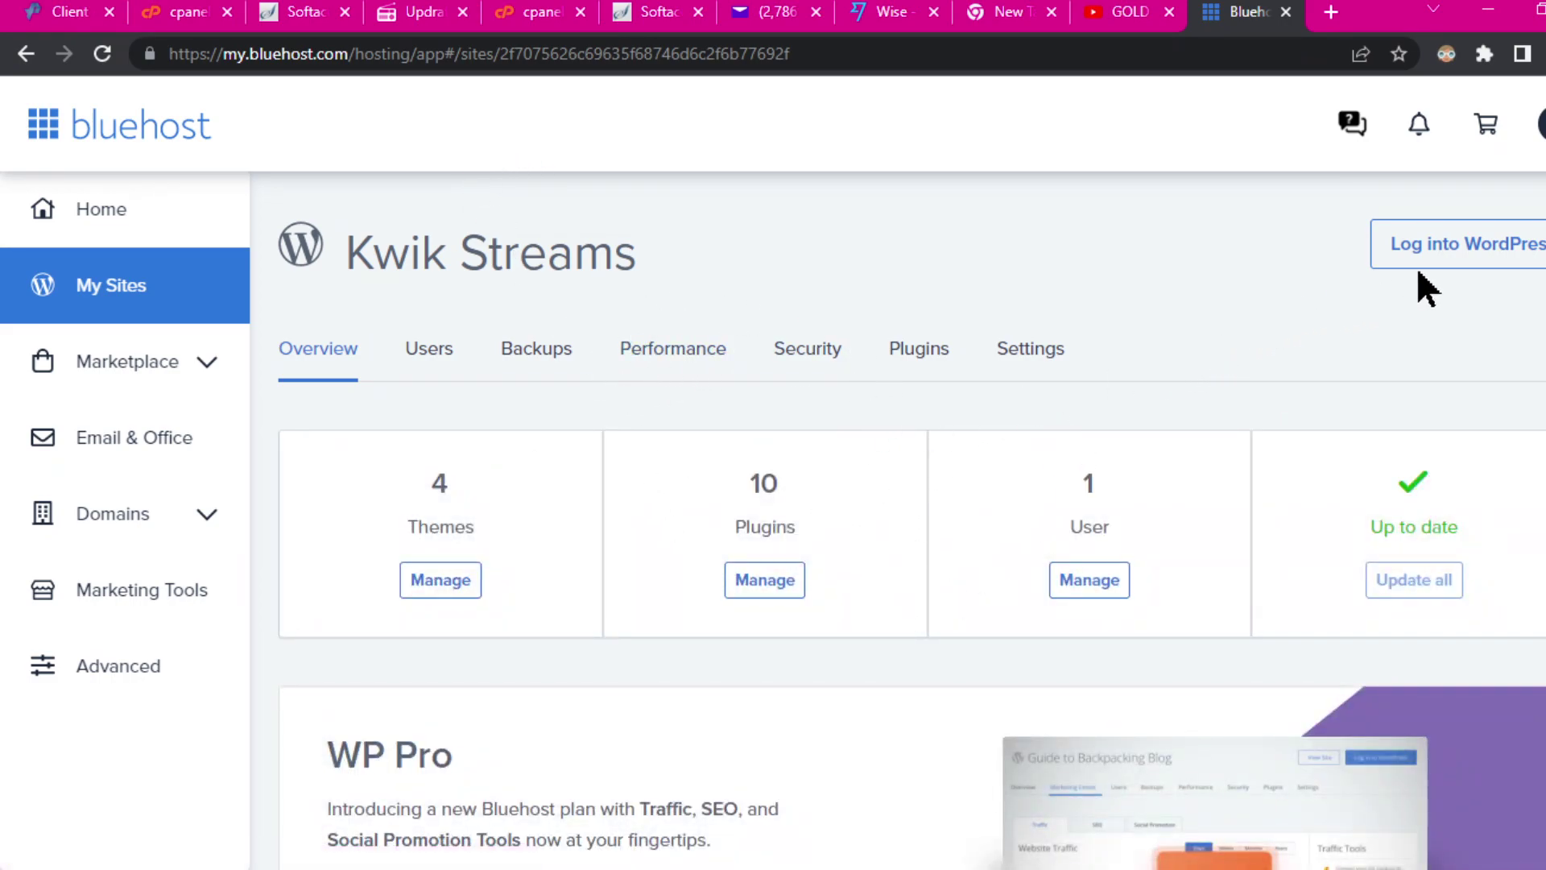
# Step: Log into the Kwik Streams WordPress admin dashboard from Bluehost
pyautogui.click(1431, 251)
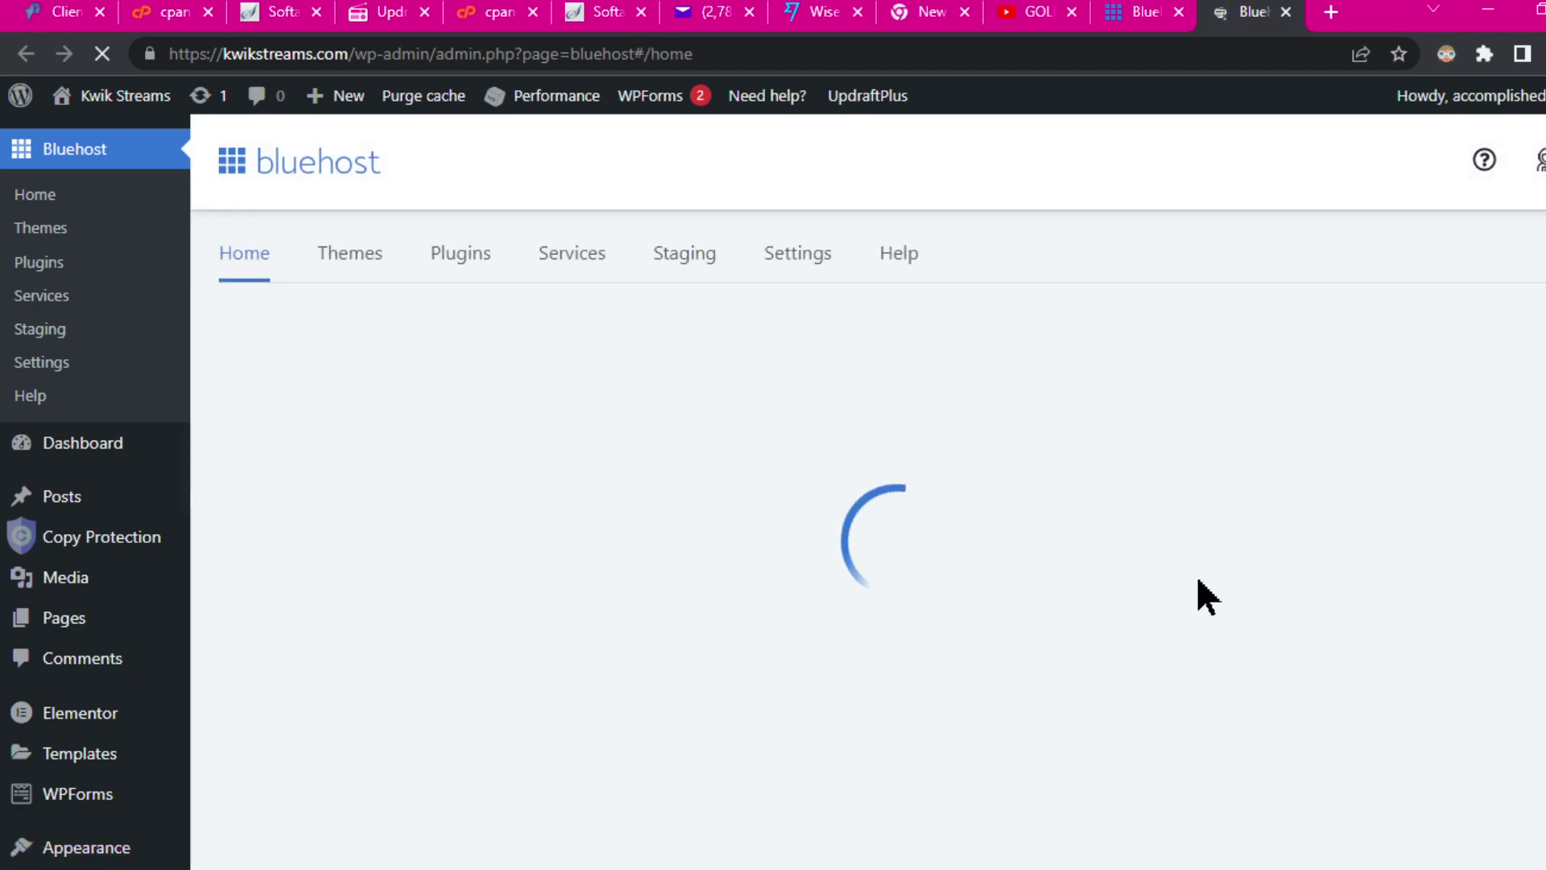
pyautogui.scroll(-3, 999, 790)
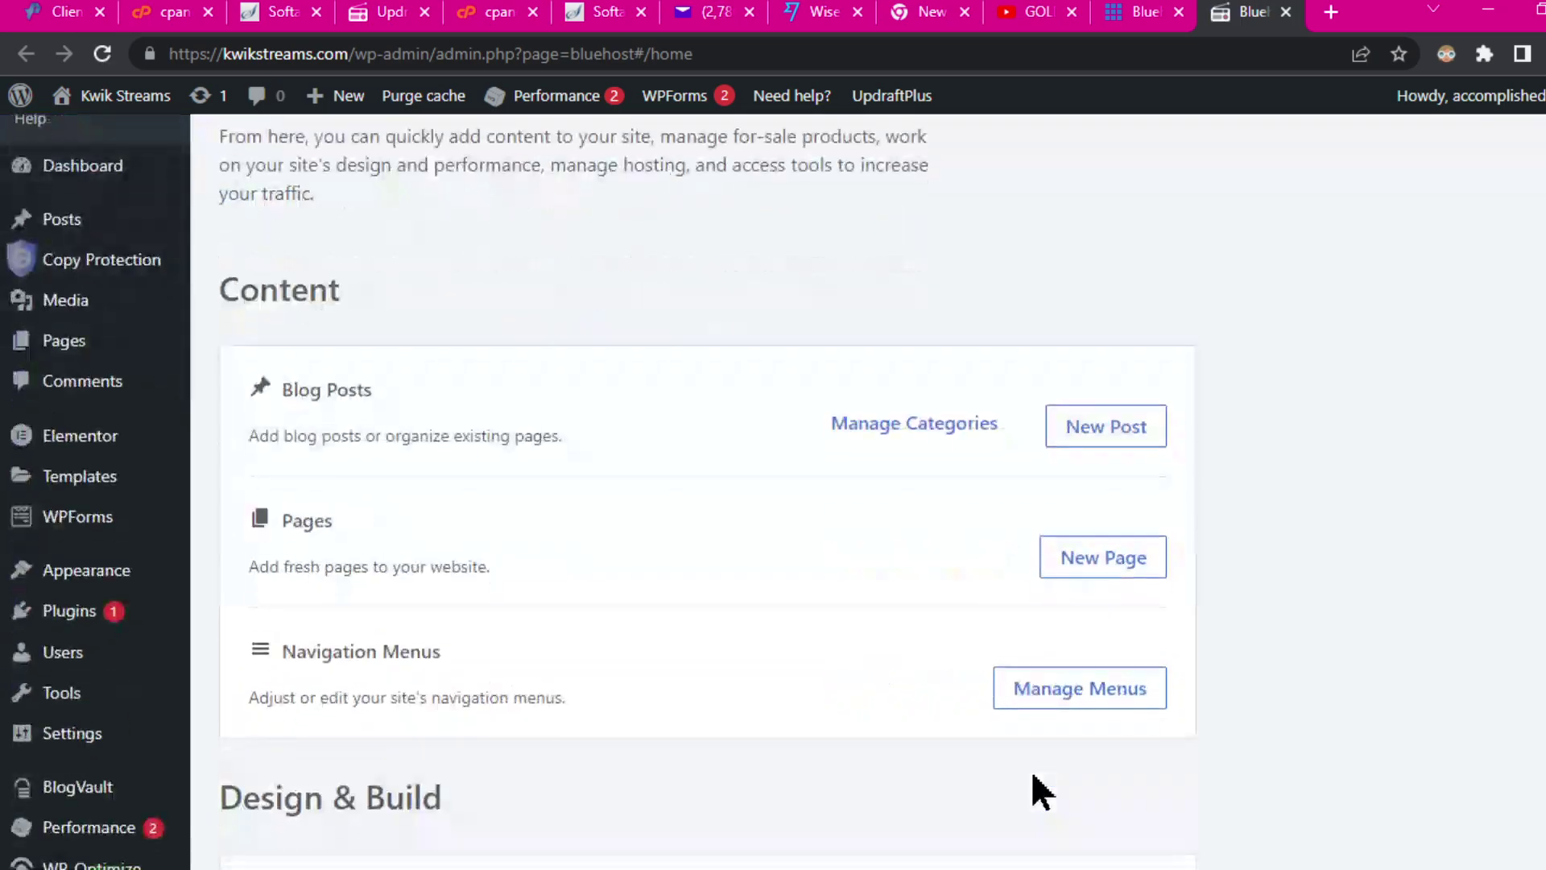
pyautogui.scroll(3, 806, 451)
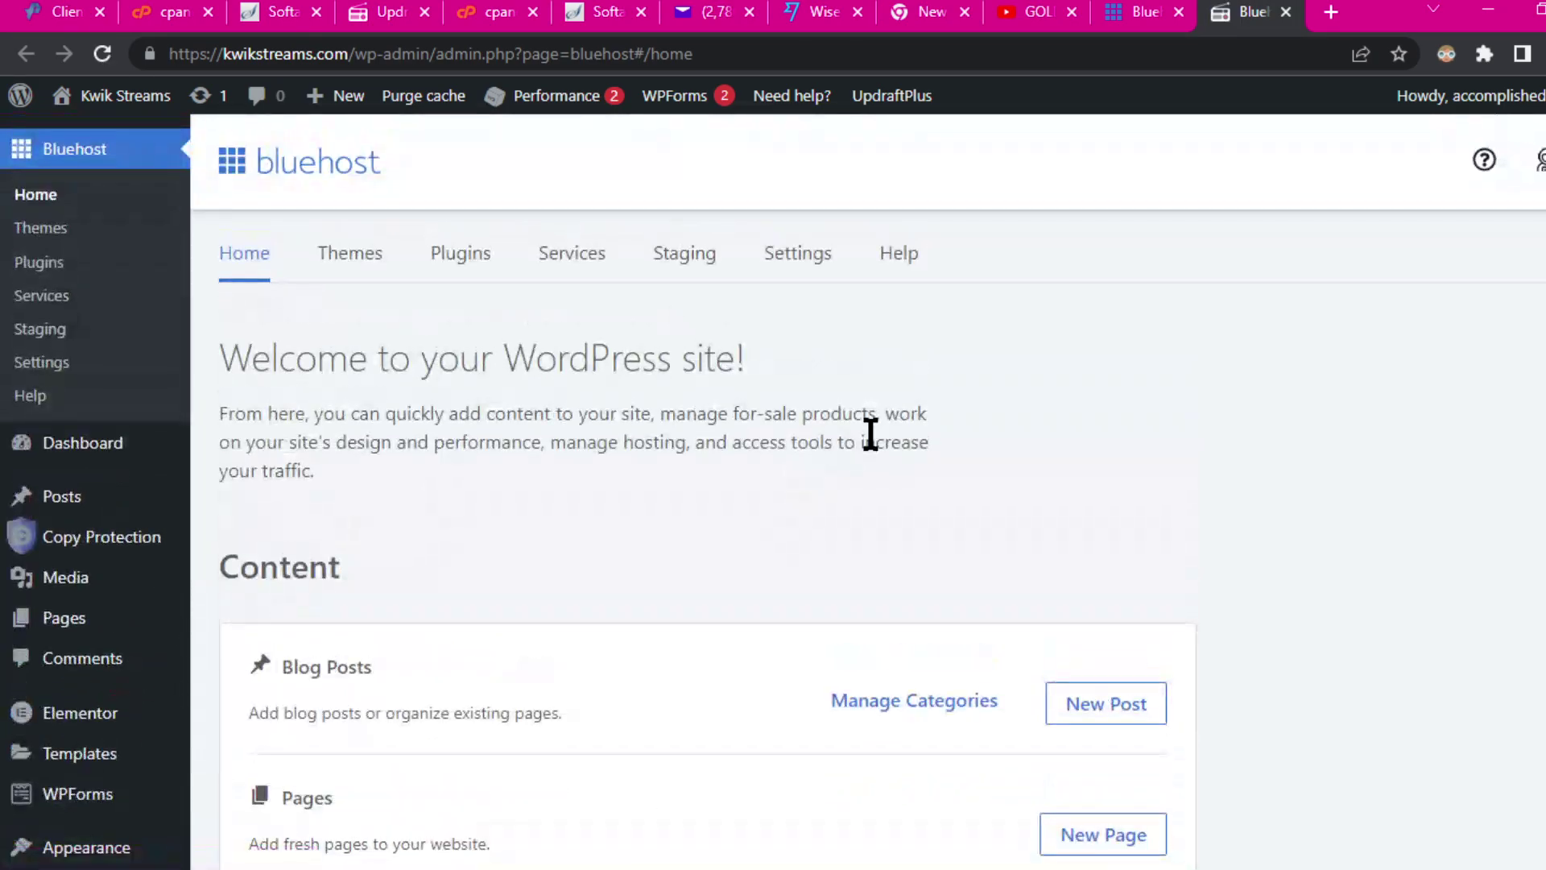
pyautogui.scroll(-8, 84, 624)
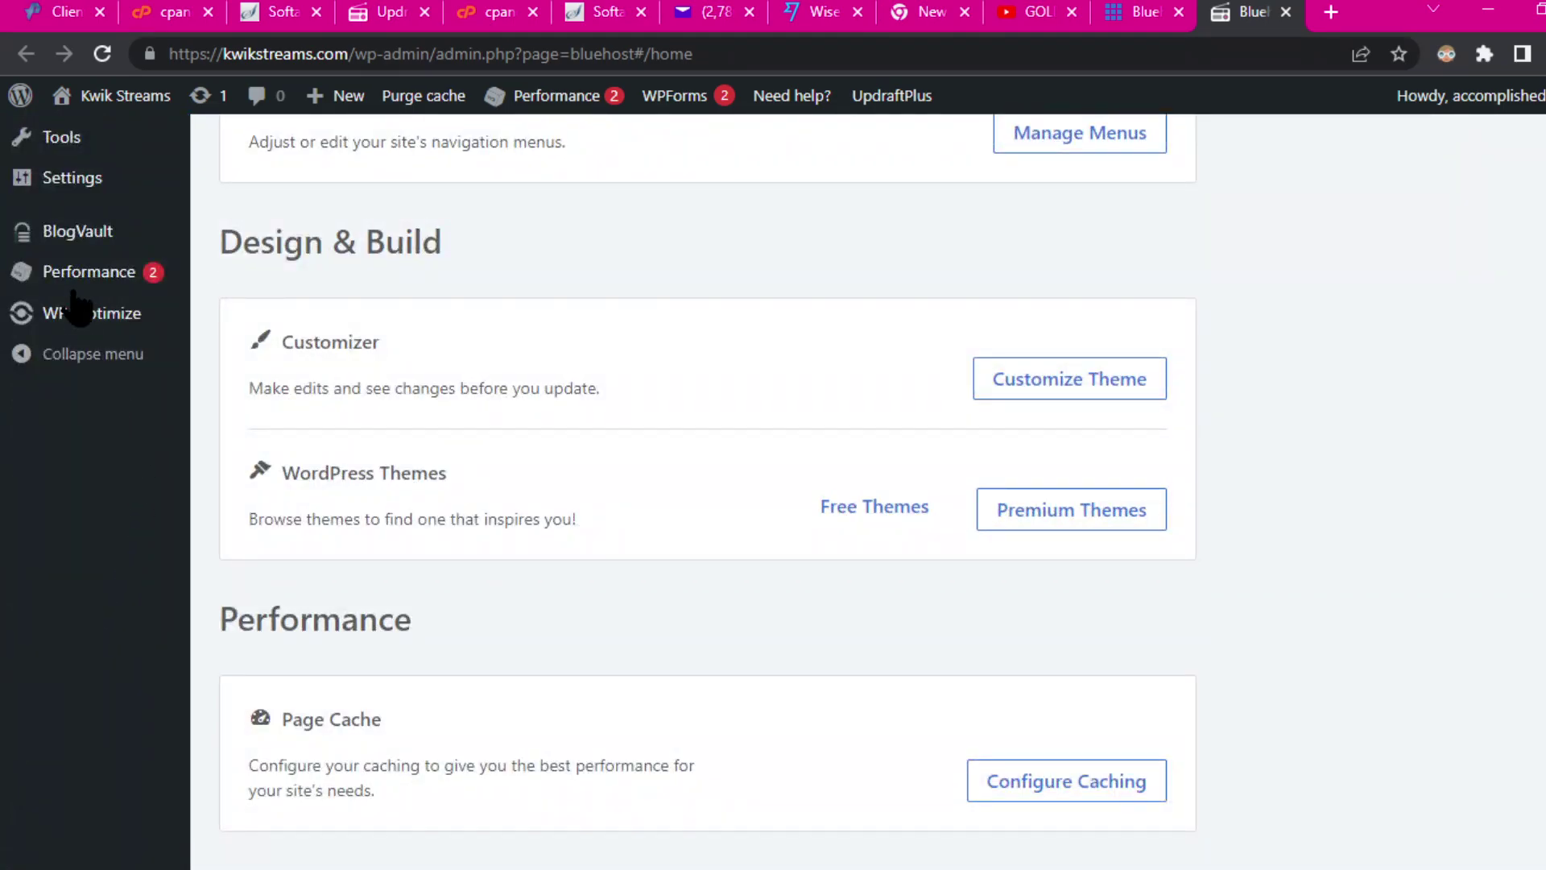
pyautogui.scroll(3, 81, 315)
# Step: Review the Installed Plugins list: 10 plugins, 9 active and 1 inactive
pyautogui.moveTo(101, 334)
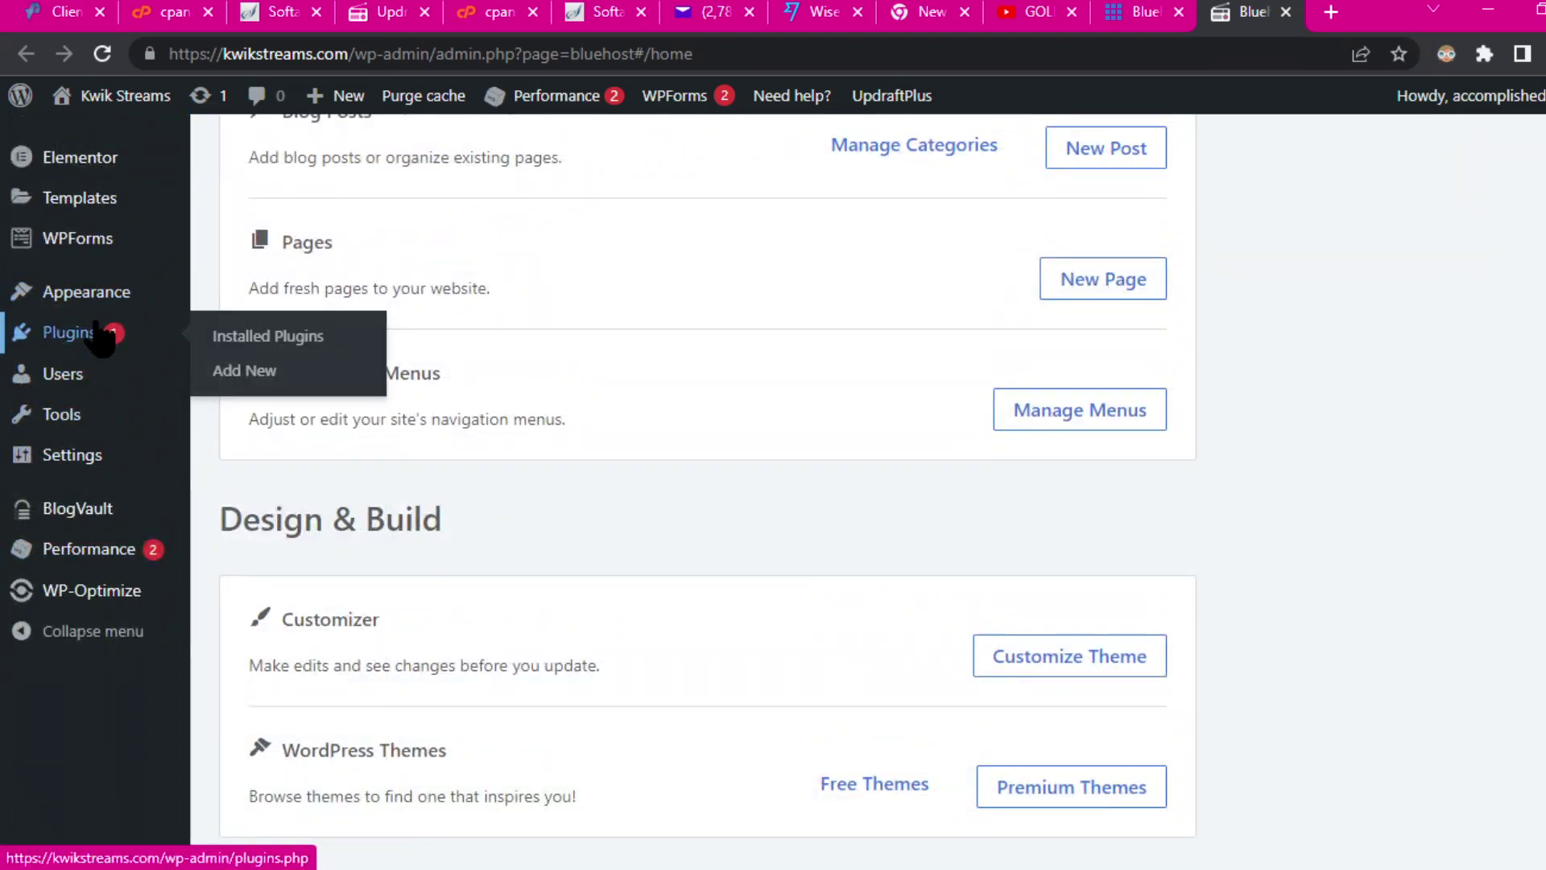
pyautogui.click(262, 338)
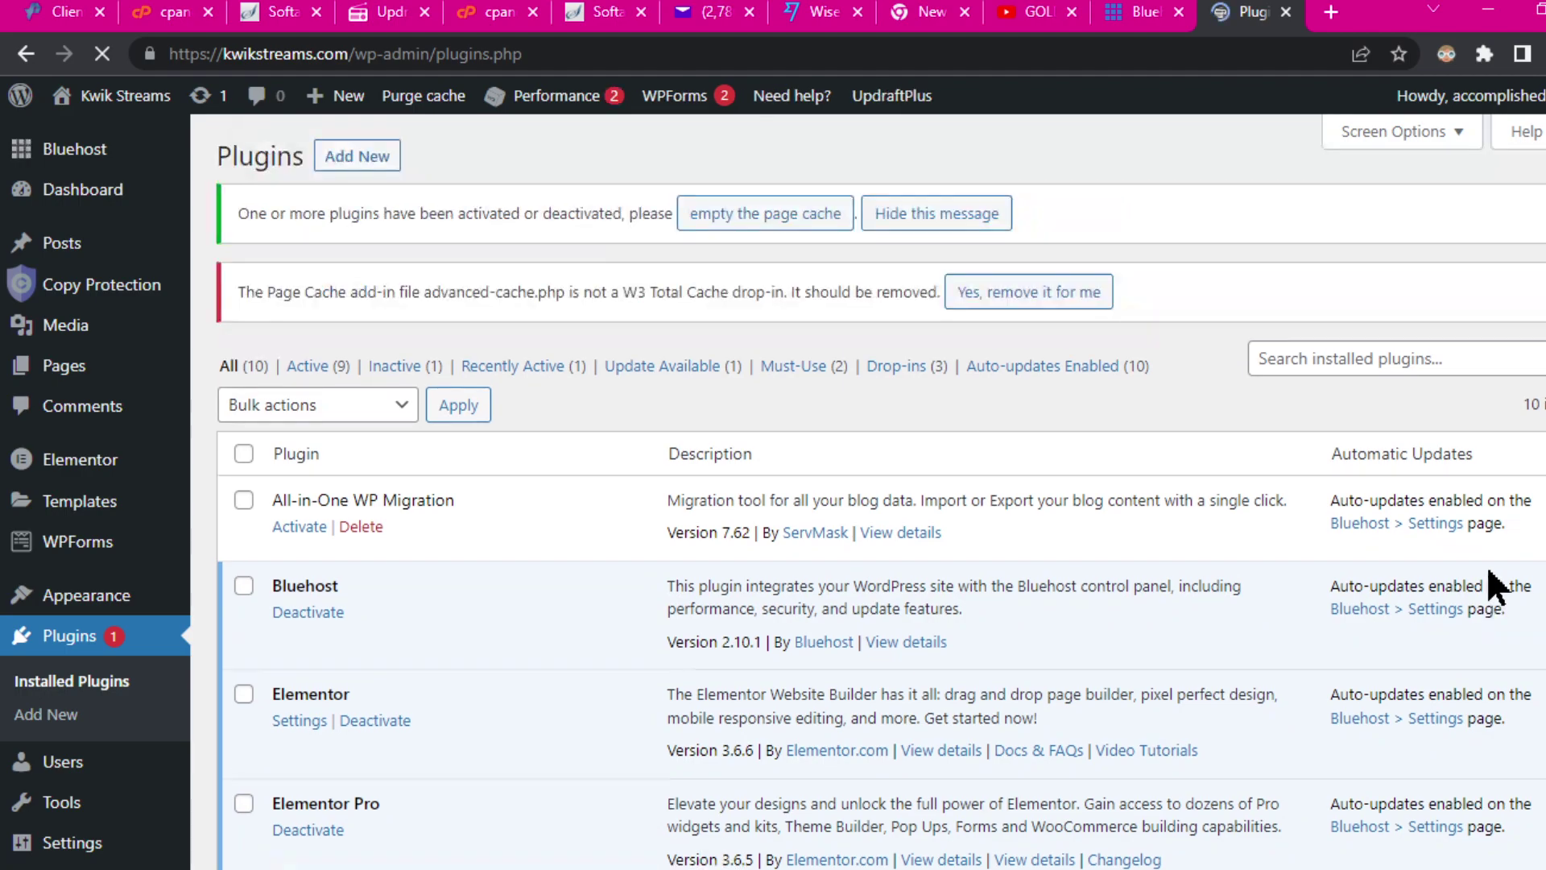
pyautogui.scroll(-3, 626, 634)
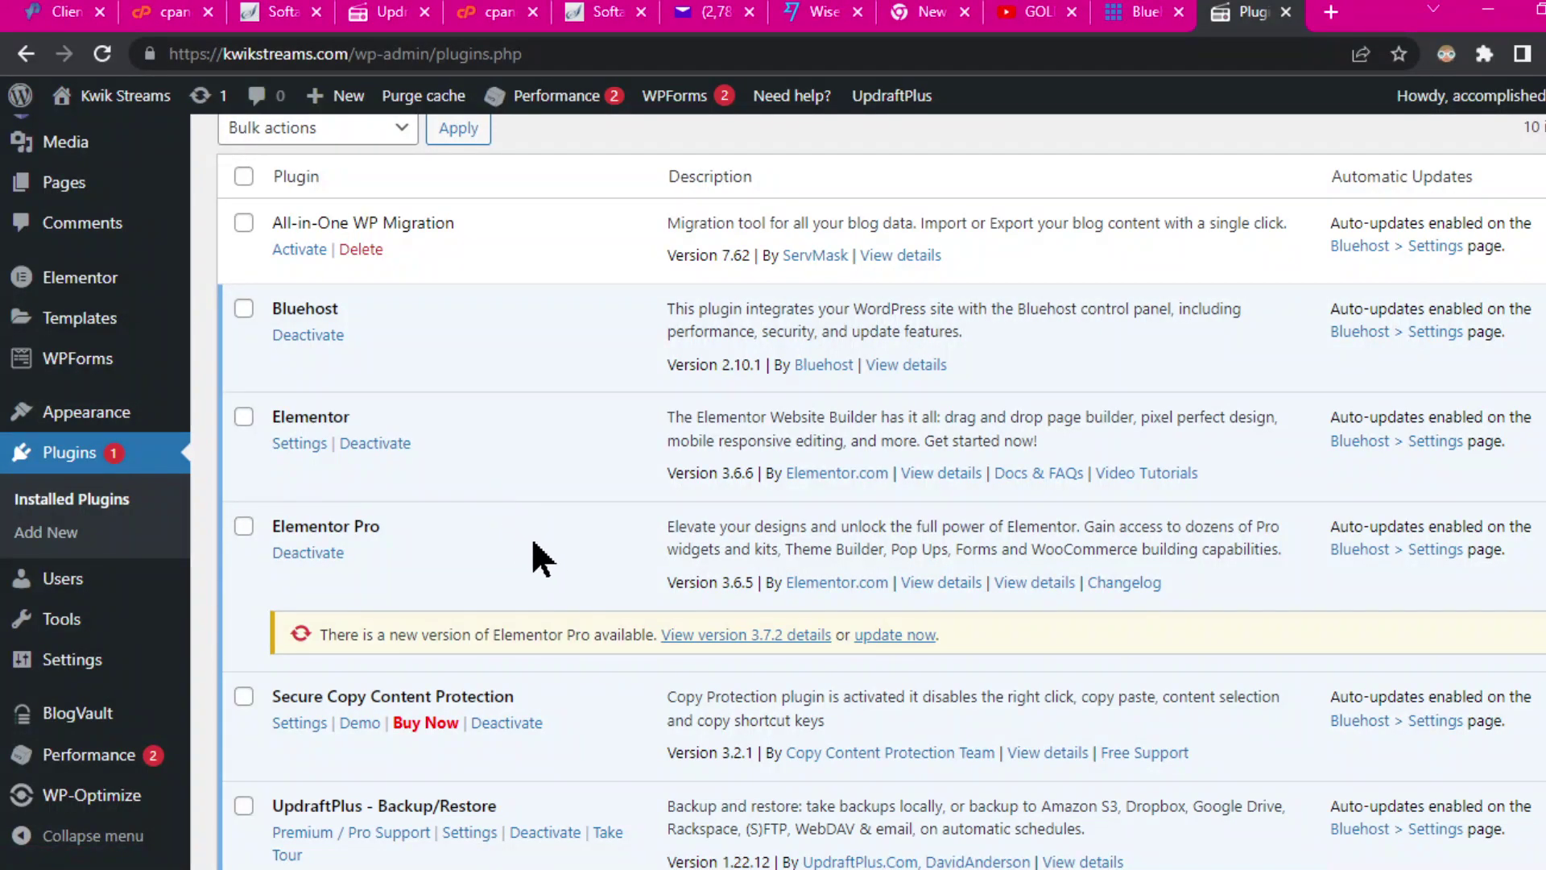
pyautogui.scroll(-7, 538, 558)
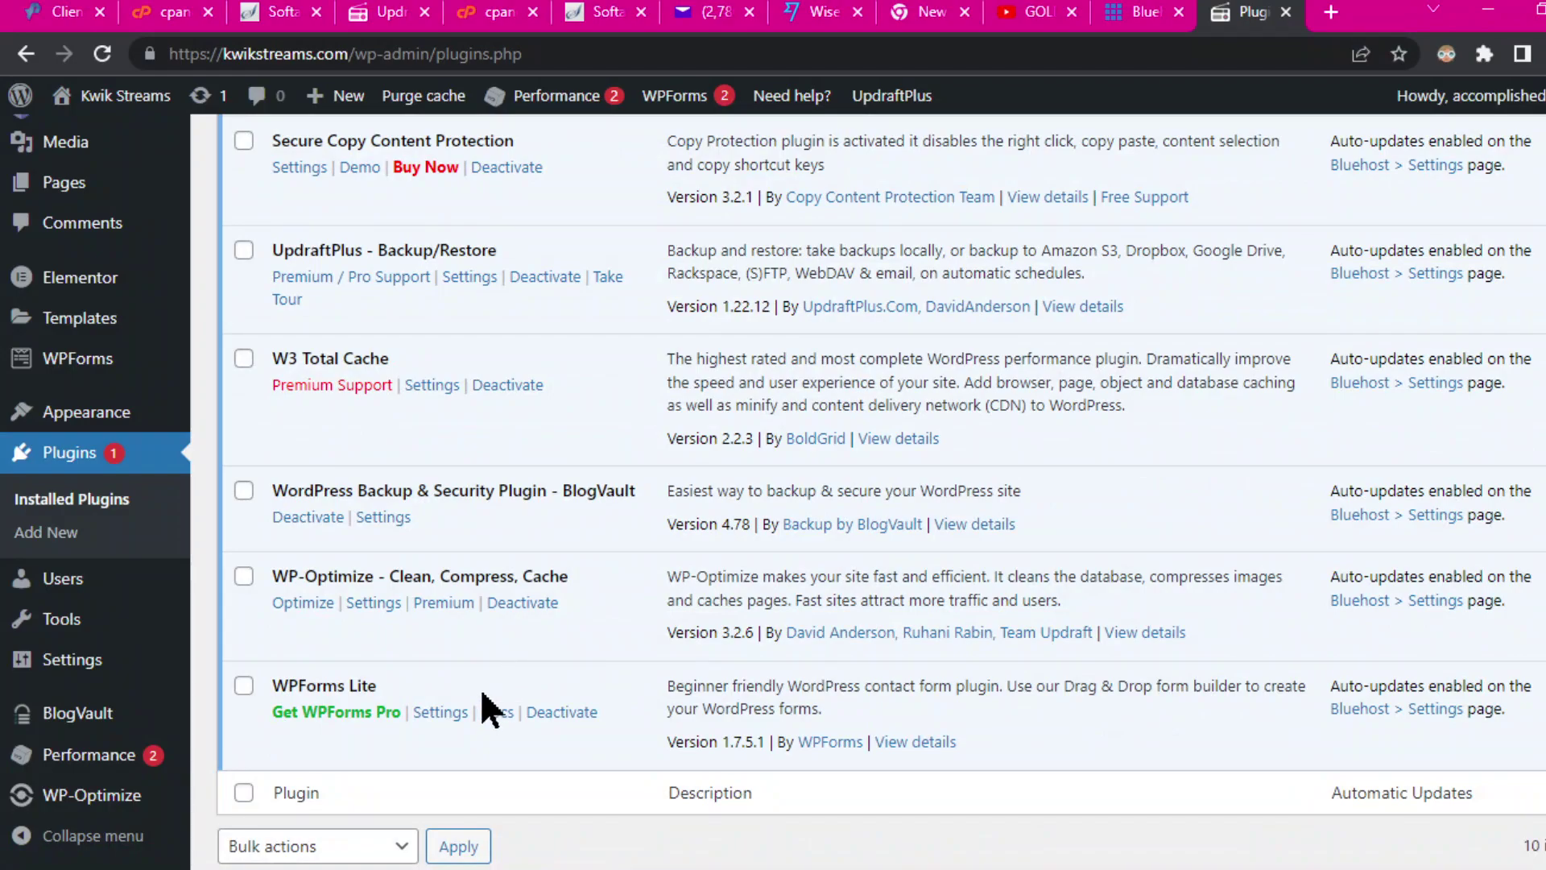
pyautogui.scroll(-1, 495, 692)
pyautogui.scroll(4, 468, 483)
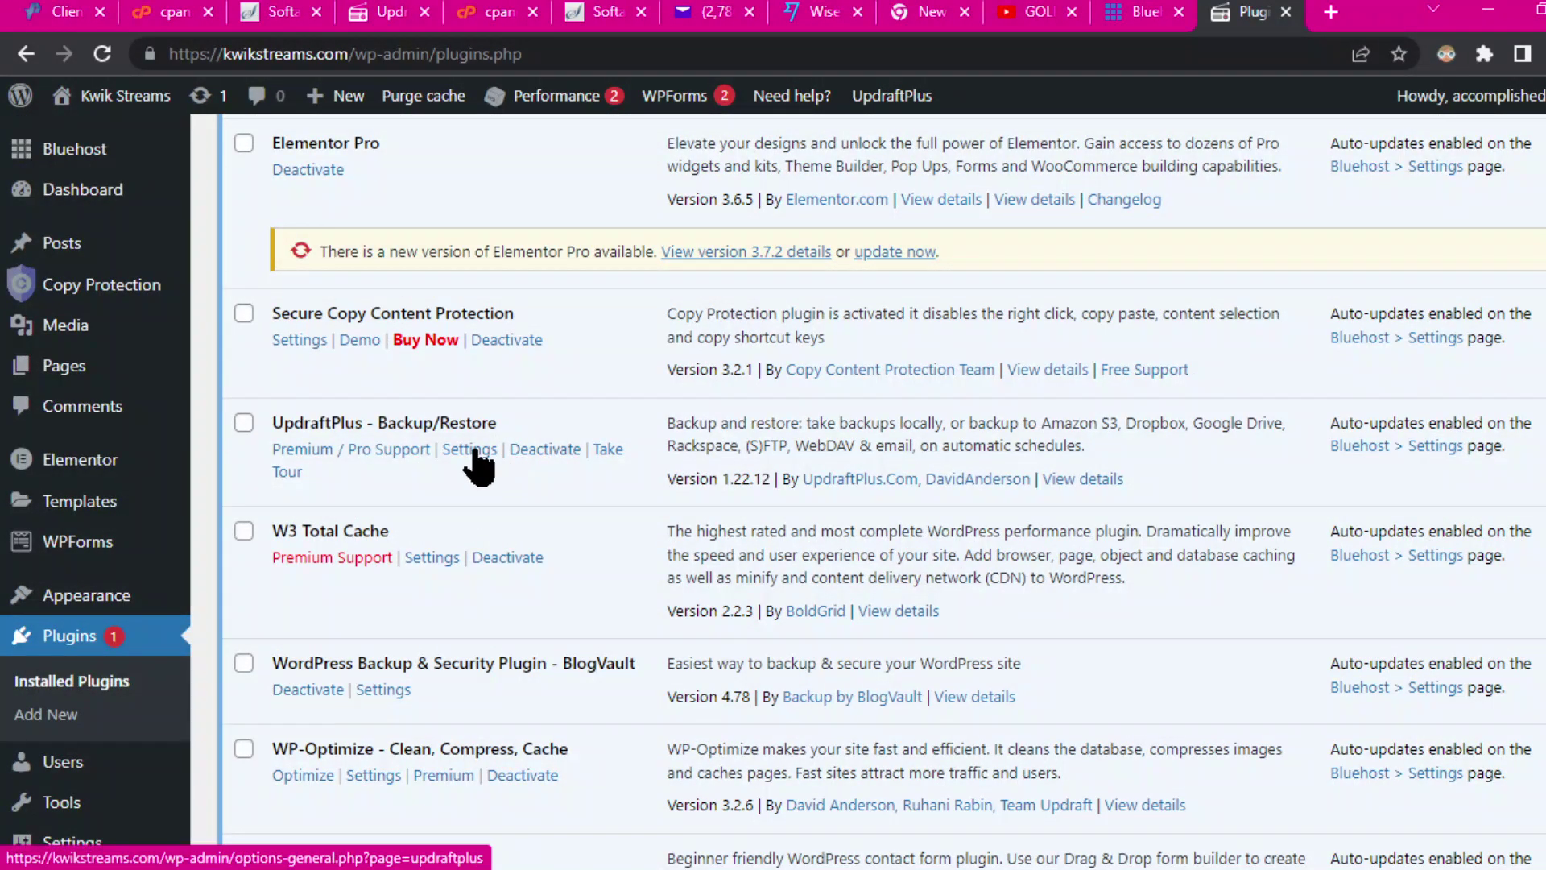
# Step: Run an UpdraftPlus Backup Now of the Kwik Streams database and files
pyautogui.click(471, 450)
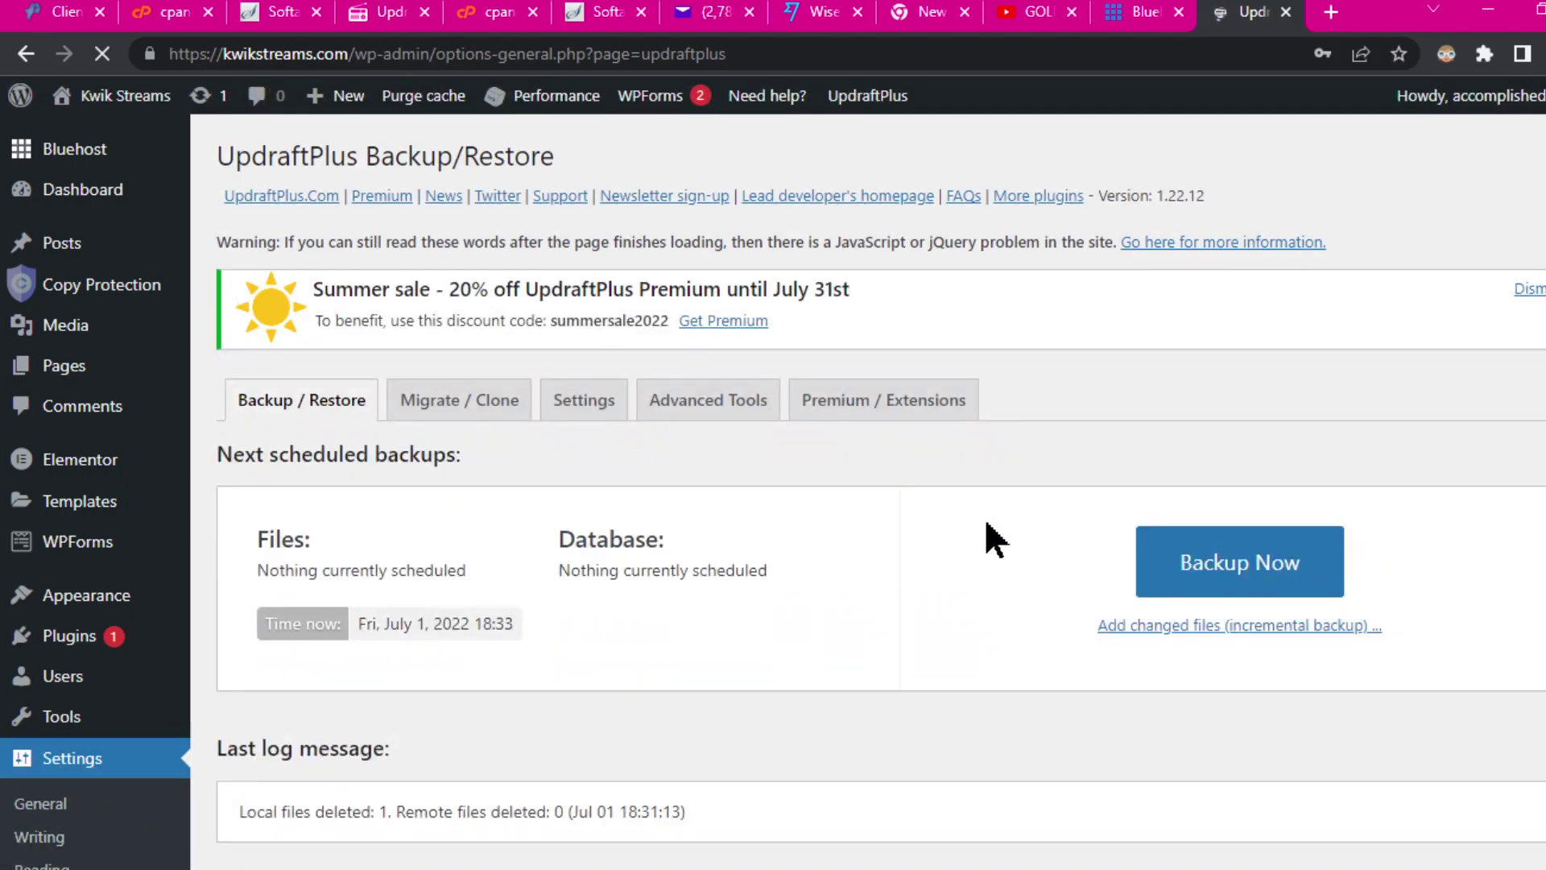
pyautogui.scroll(-3, 982, 524)
pyautogui.scroll(-1, 994, 525)
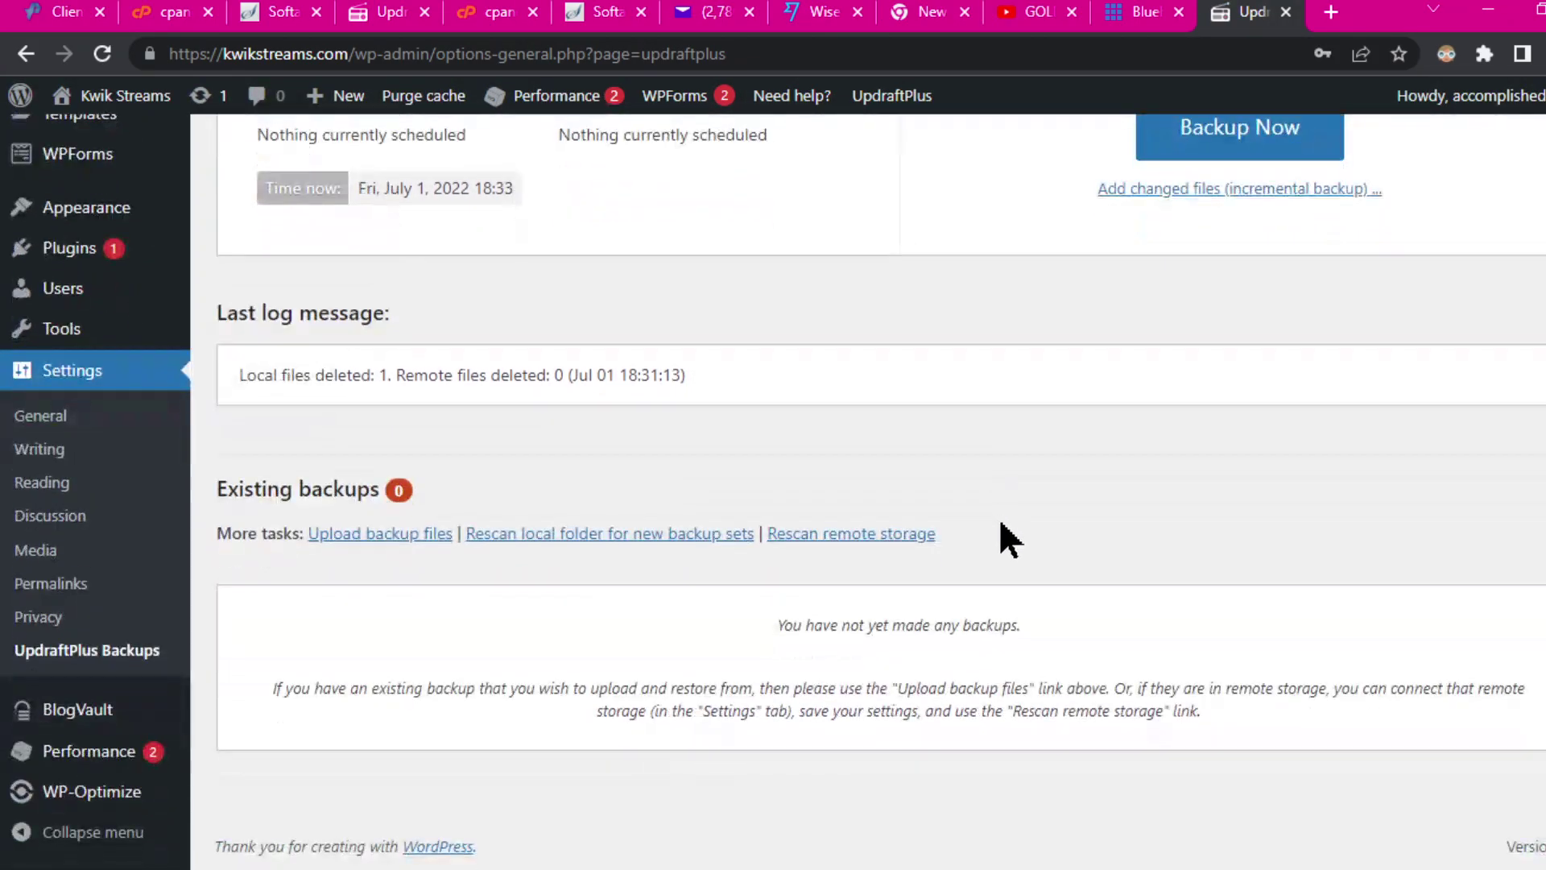
pyautogui.scroll(3, 1011, 507)
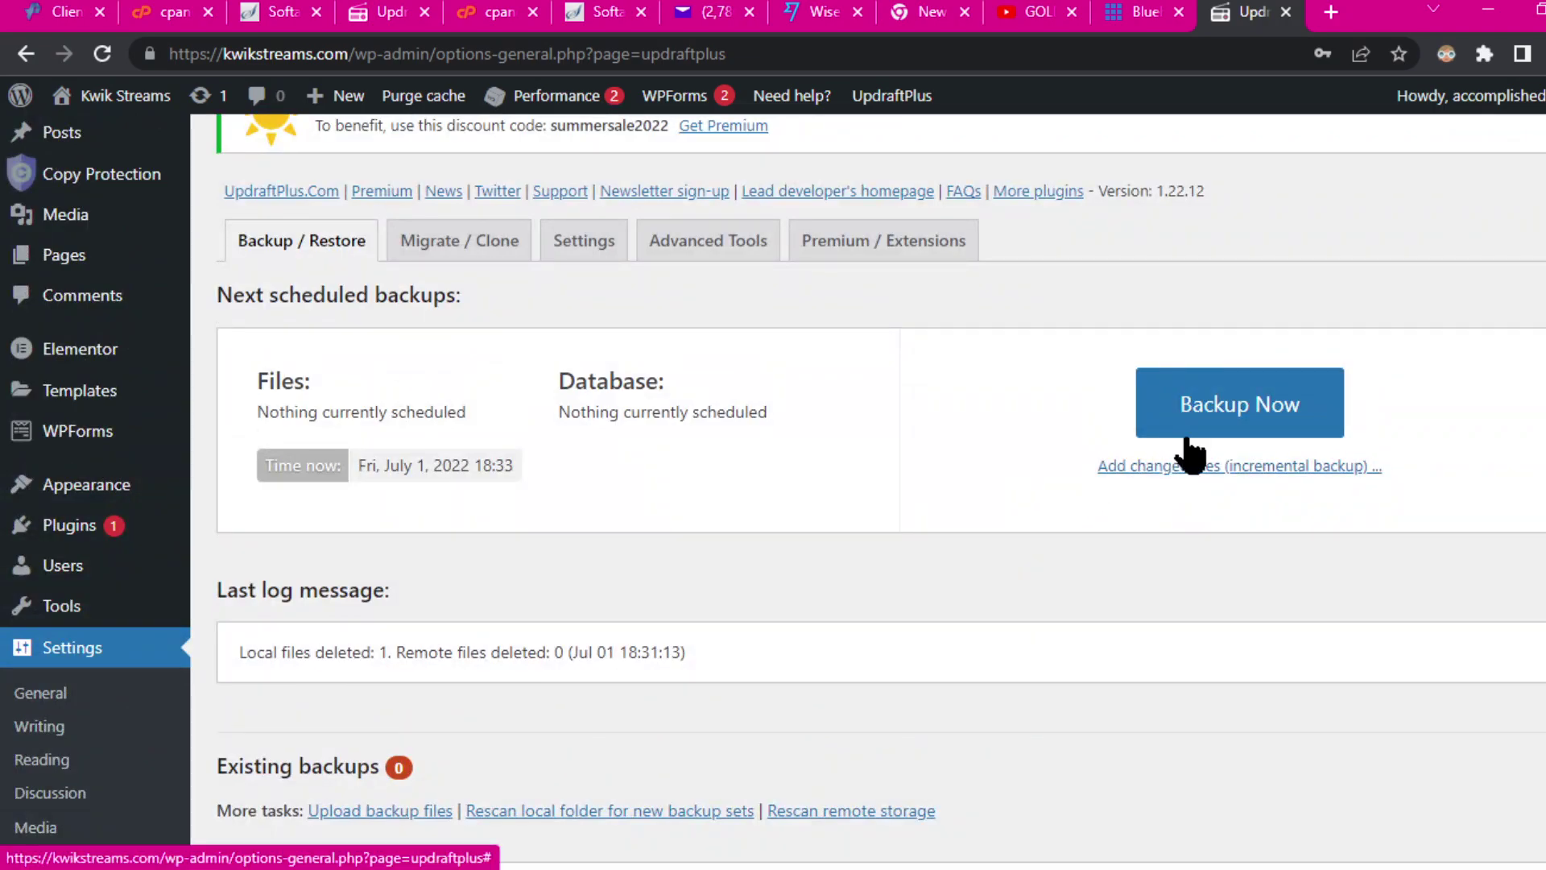
pyautogui.click(1264, 423)
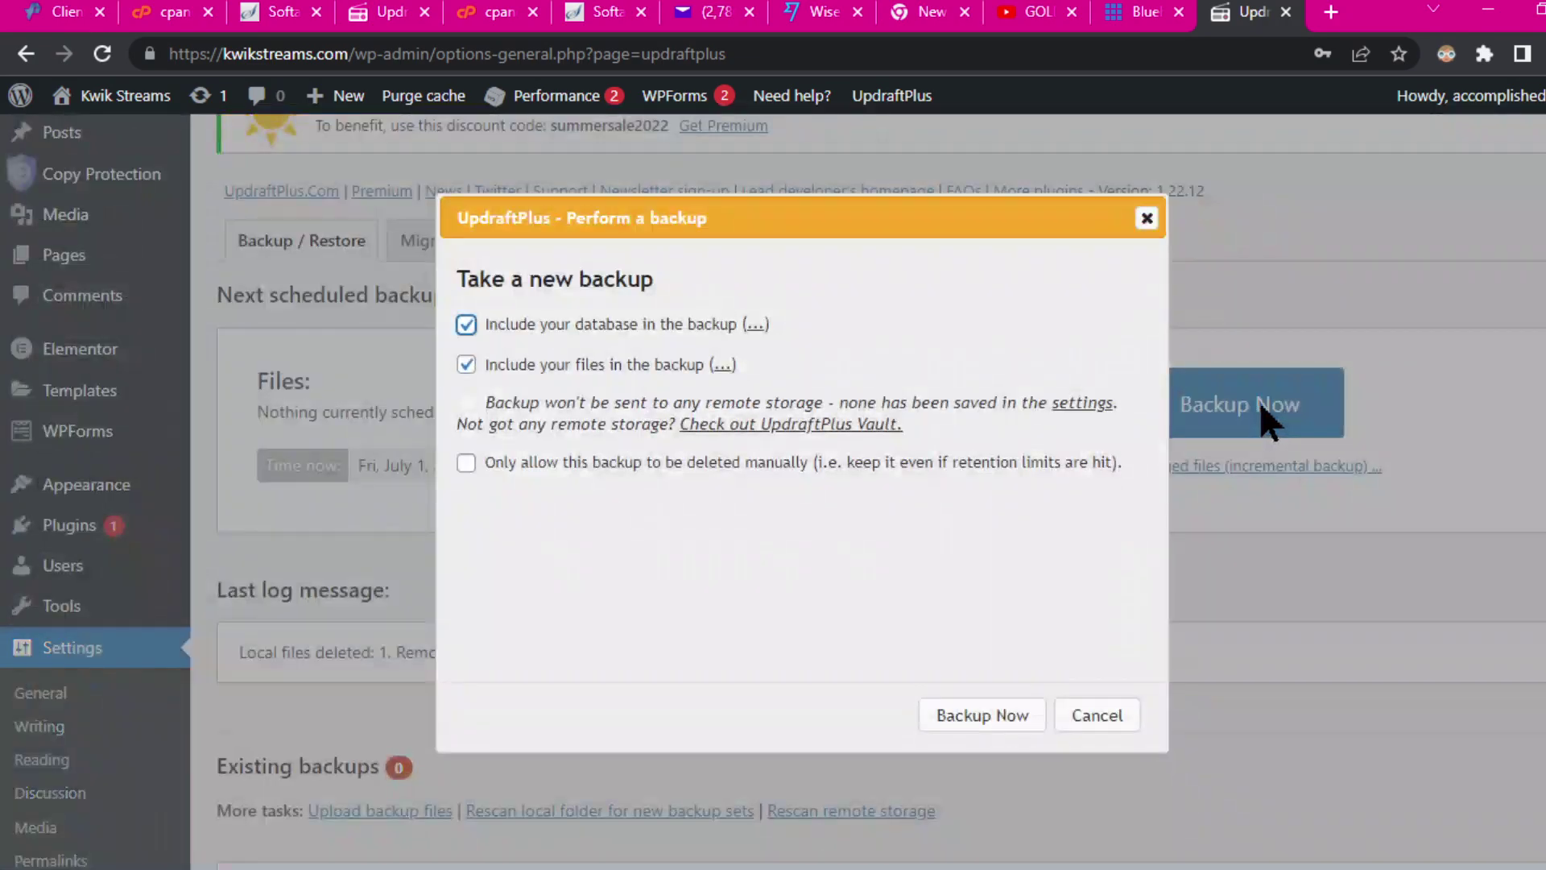
pyautogui.click(979, 717)
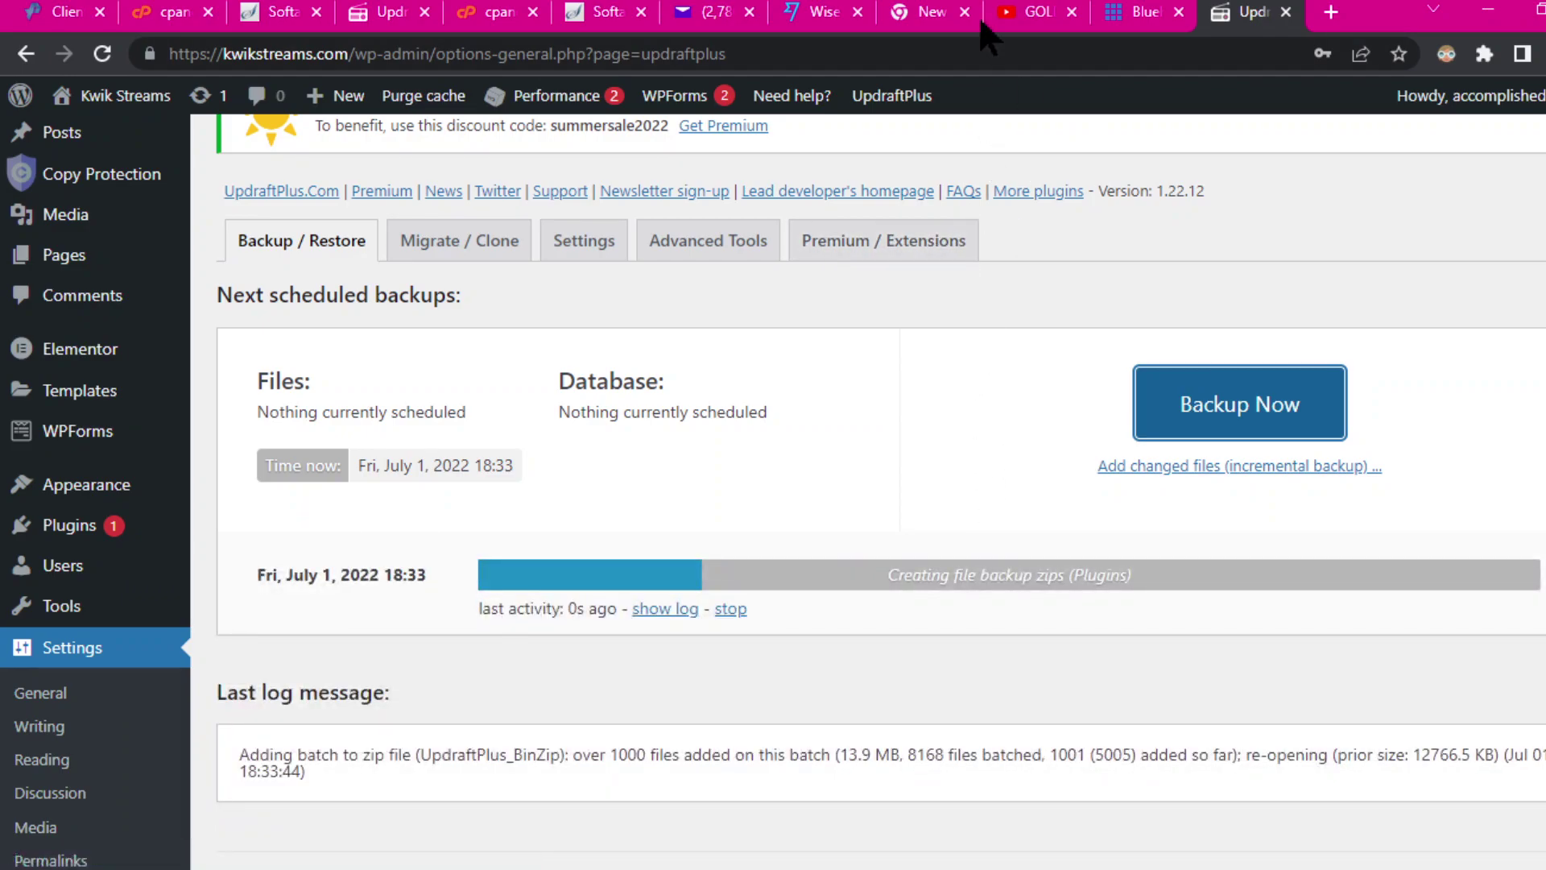
# Step: Duplicate the 'kwikstreams site backup updraft' folder as 'kwikstreams site backup updraft - Copy' in its parent folder
pyautogui.moveTo(958, 6)
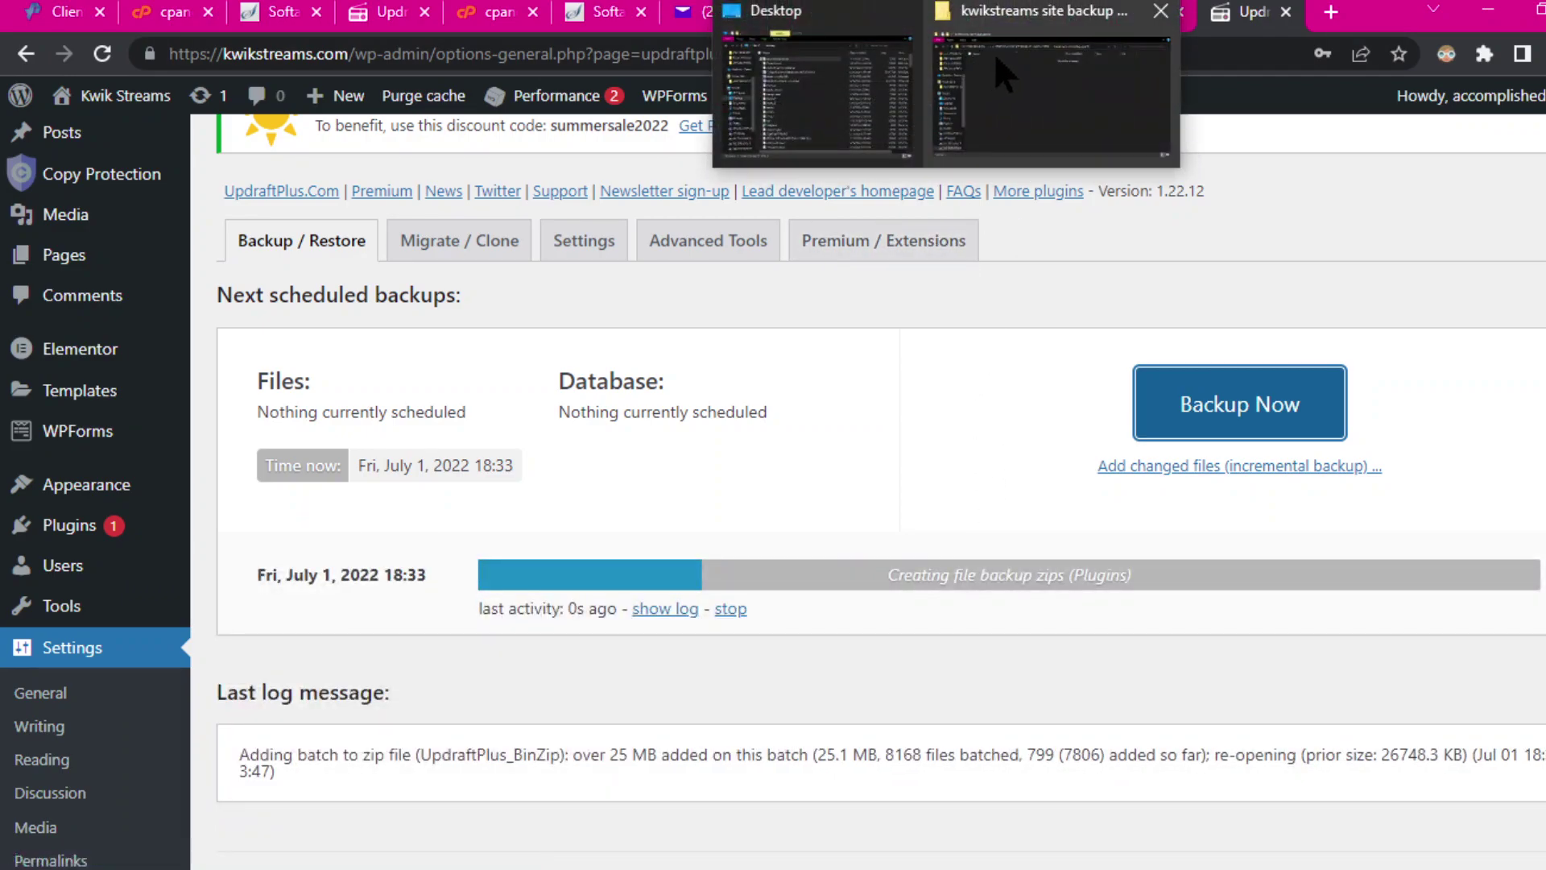
pyautogui.click(989, 53)
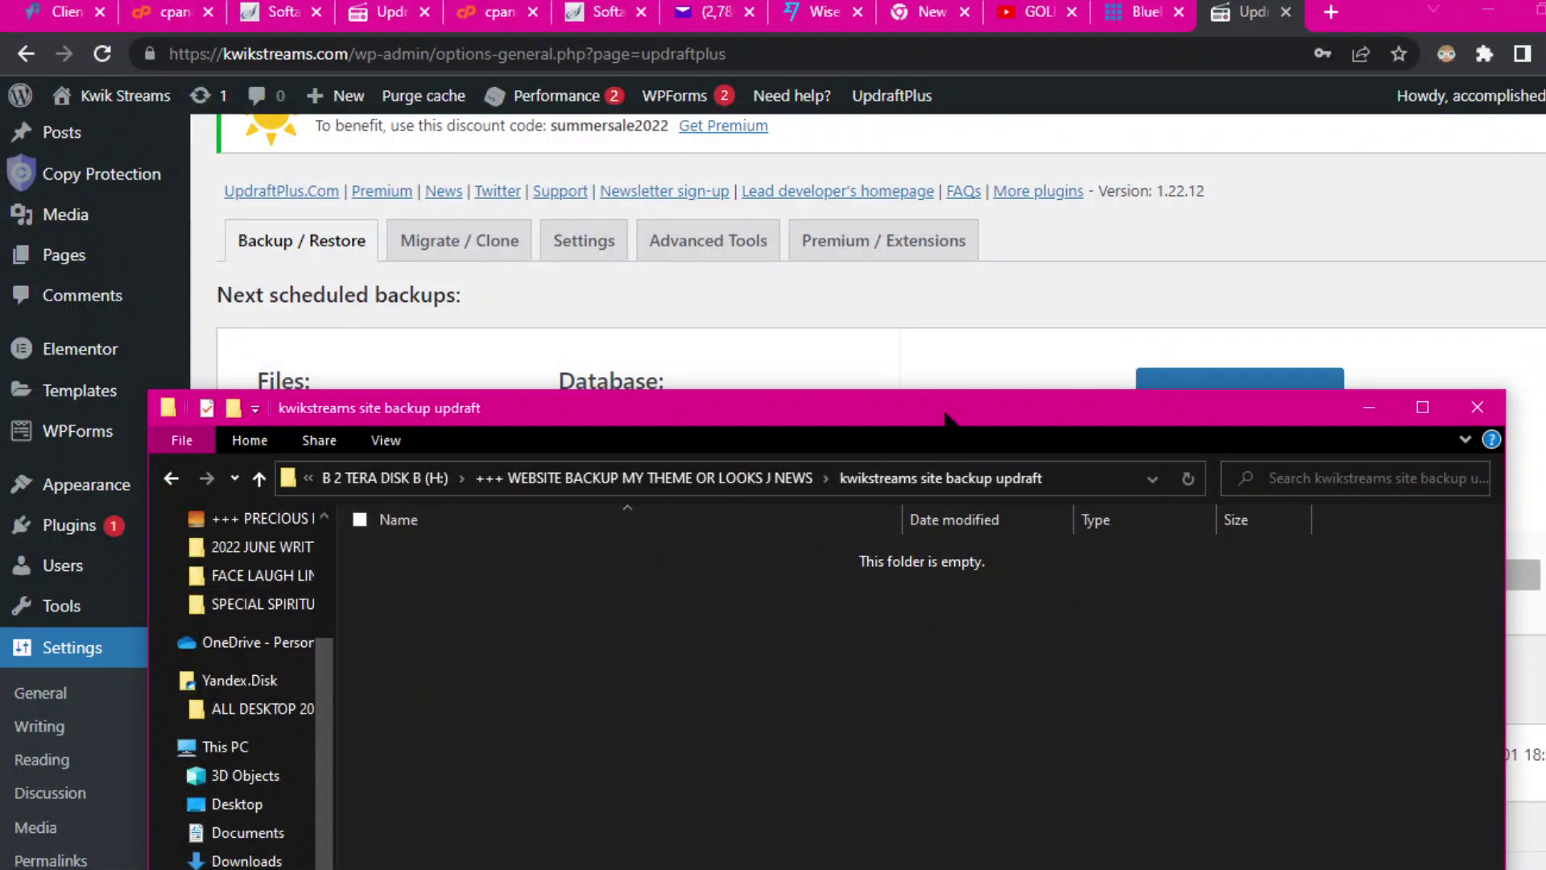
pyautogui.moveTo(948, 417); pyautogui.dragTo(1021, 76)
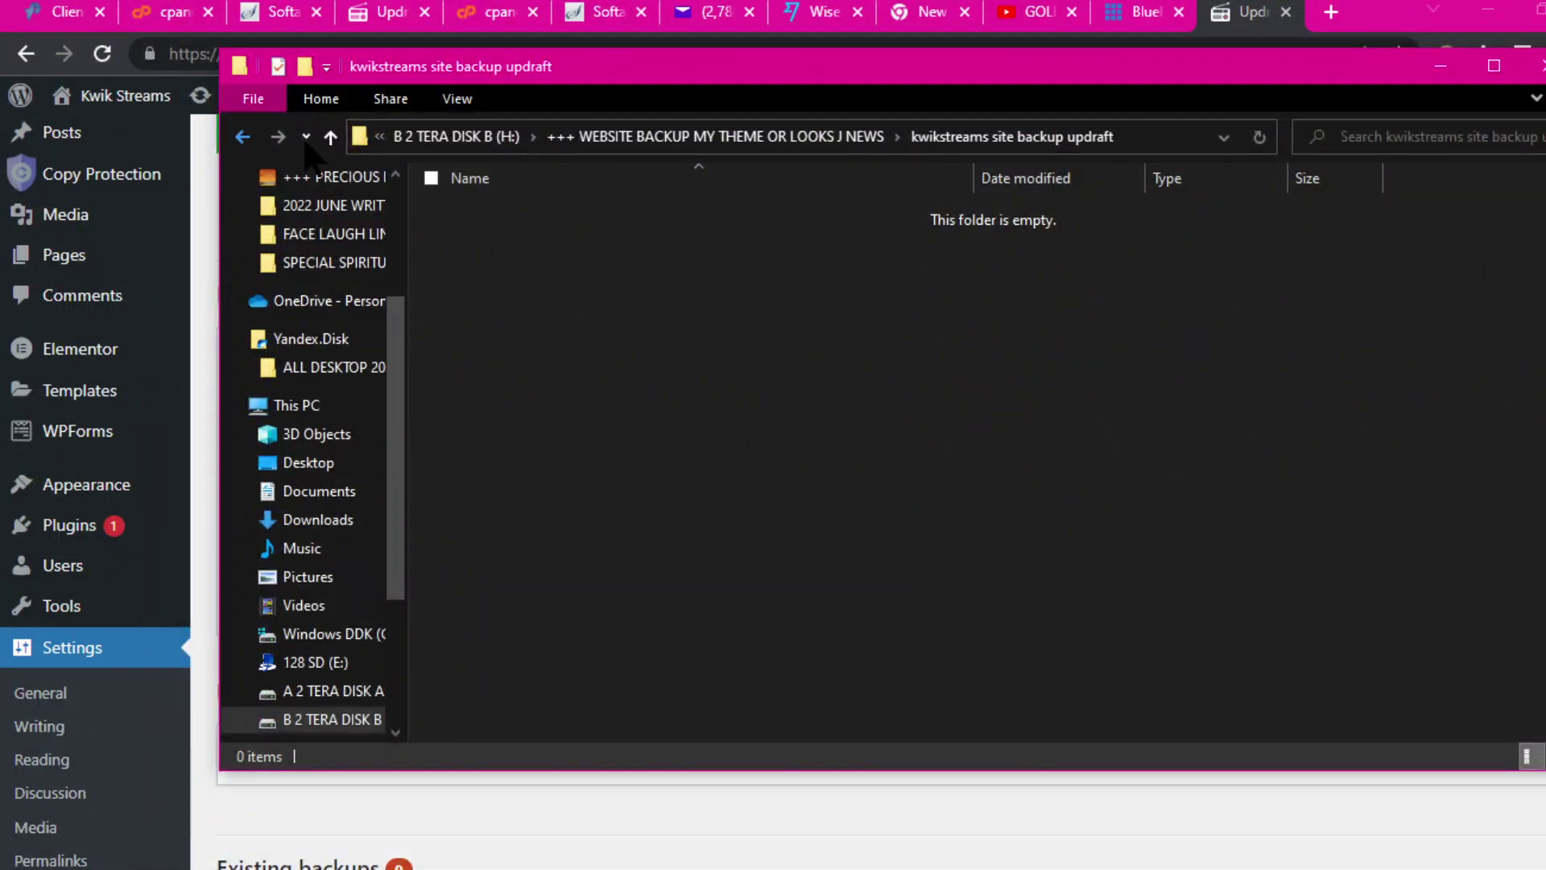
pyautogui.click(242, 137)
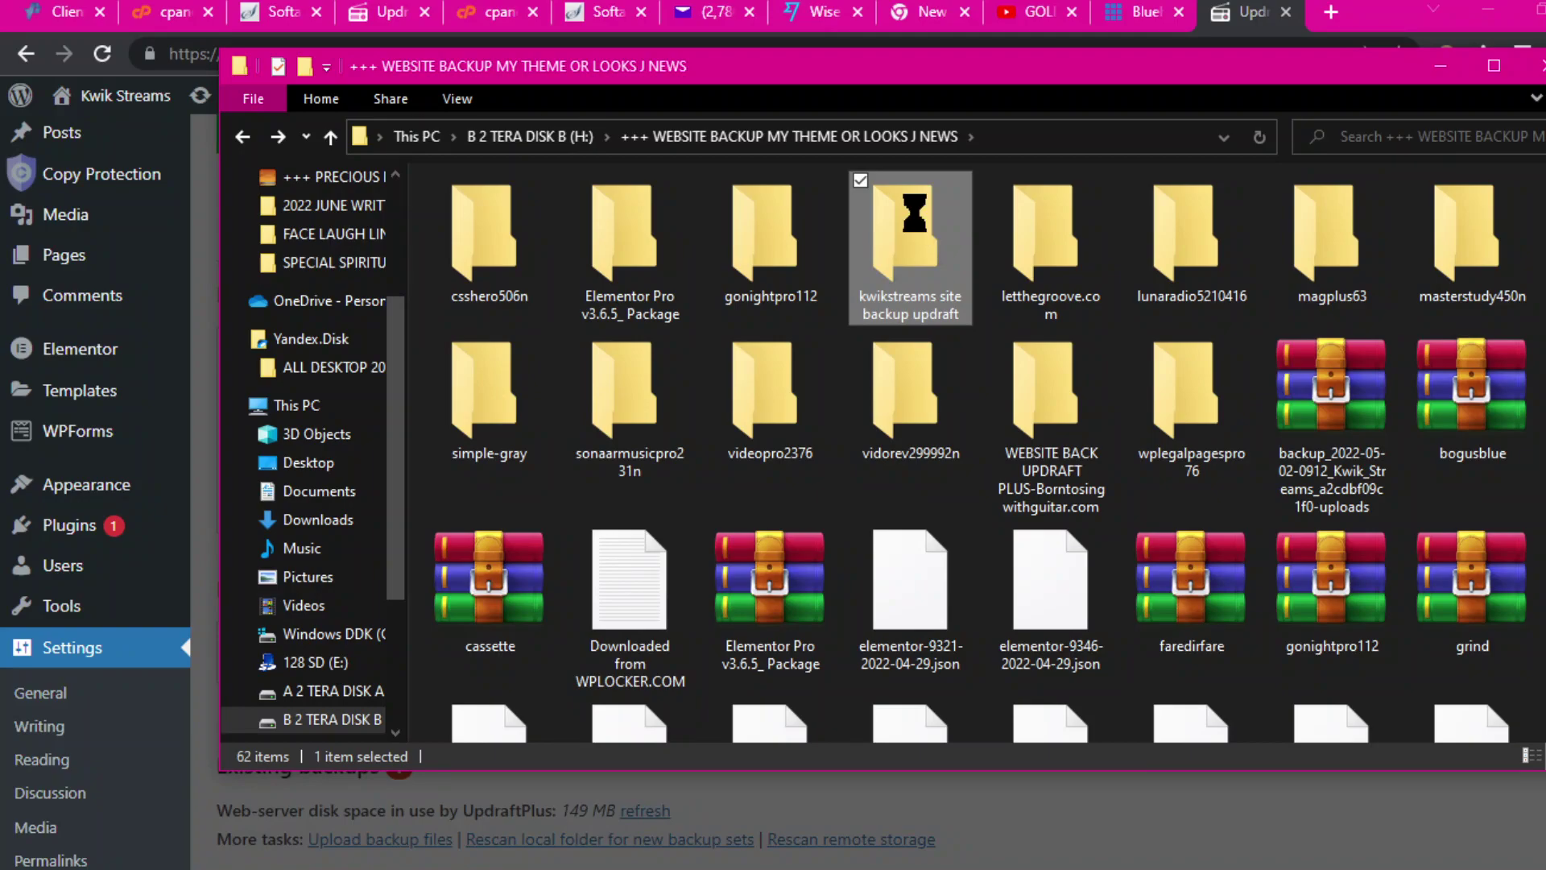
pyautogui.rightClick(914, 214)
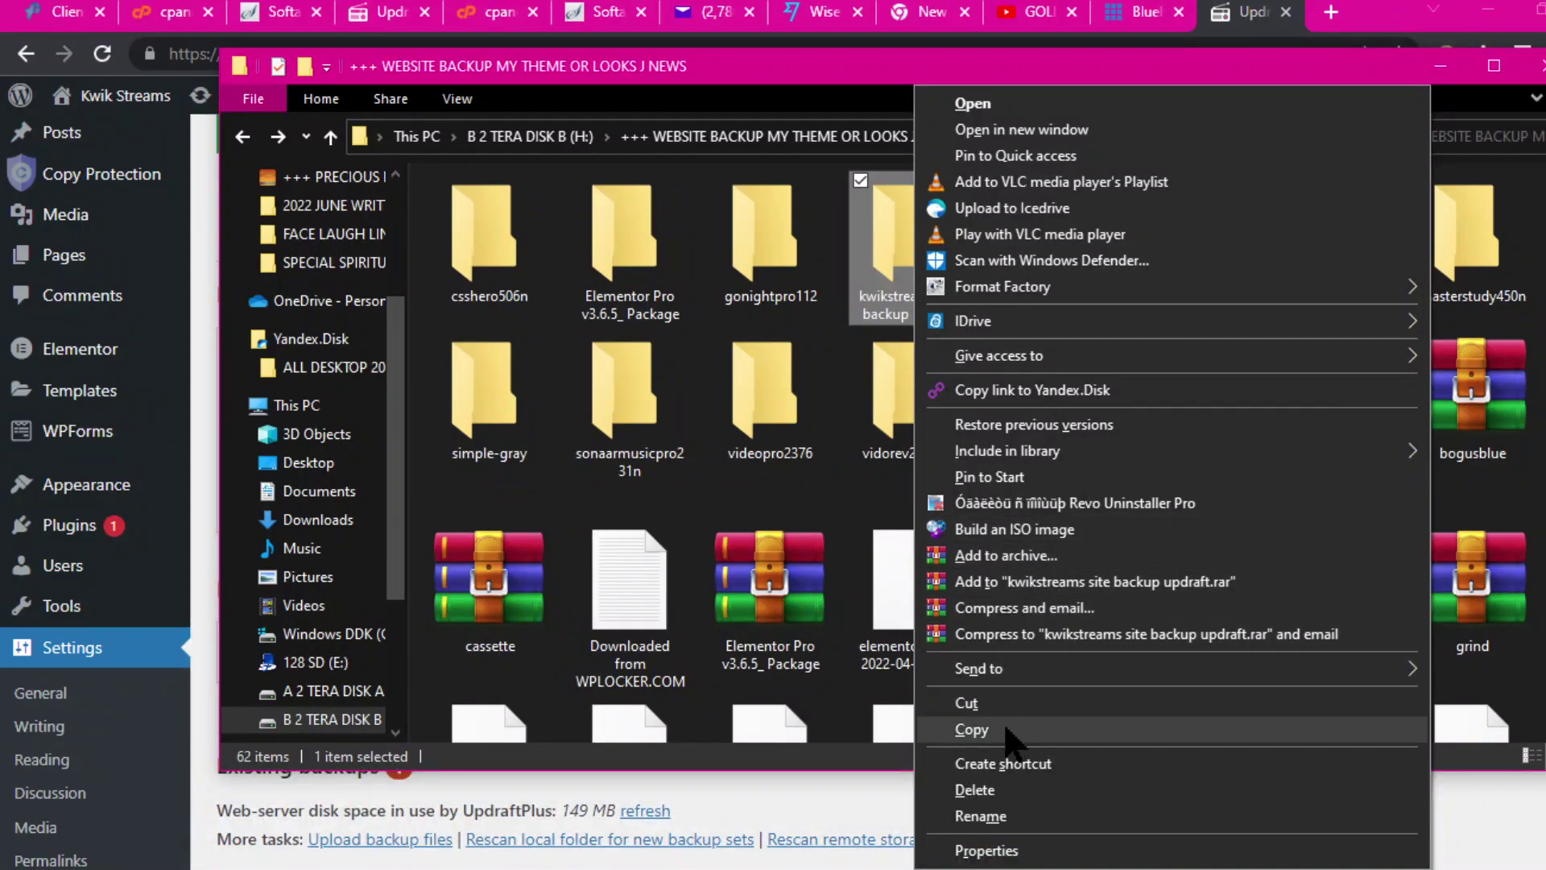
pyautogui.click(972, 730)
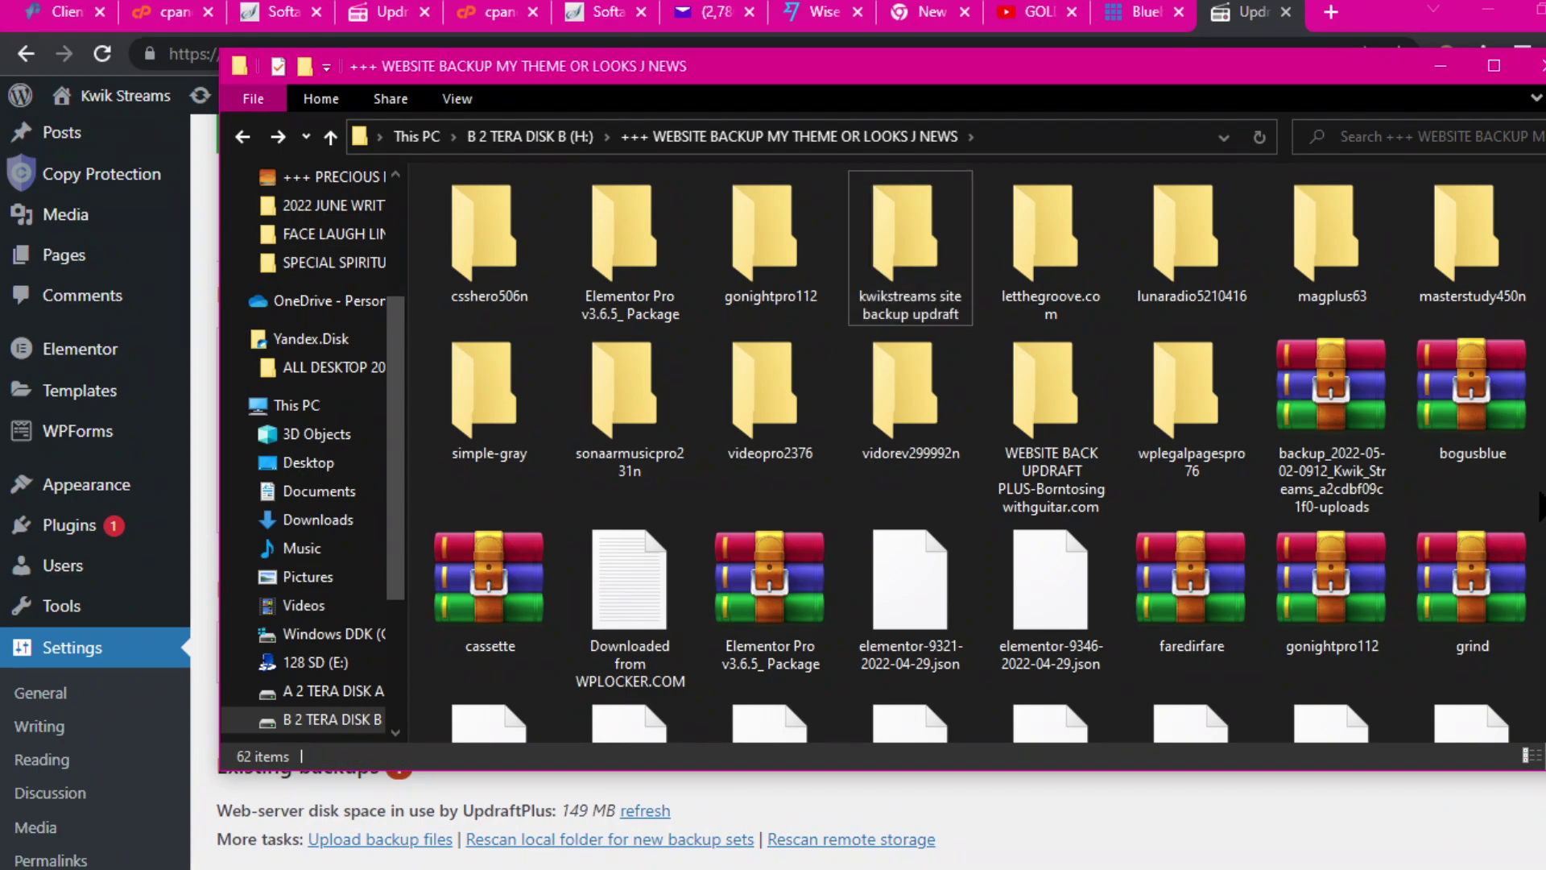
pyautogui.rightClick(1349, 493)
pyautogui.click(1405, 659)
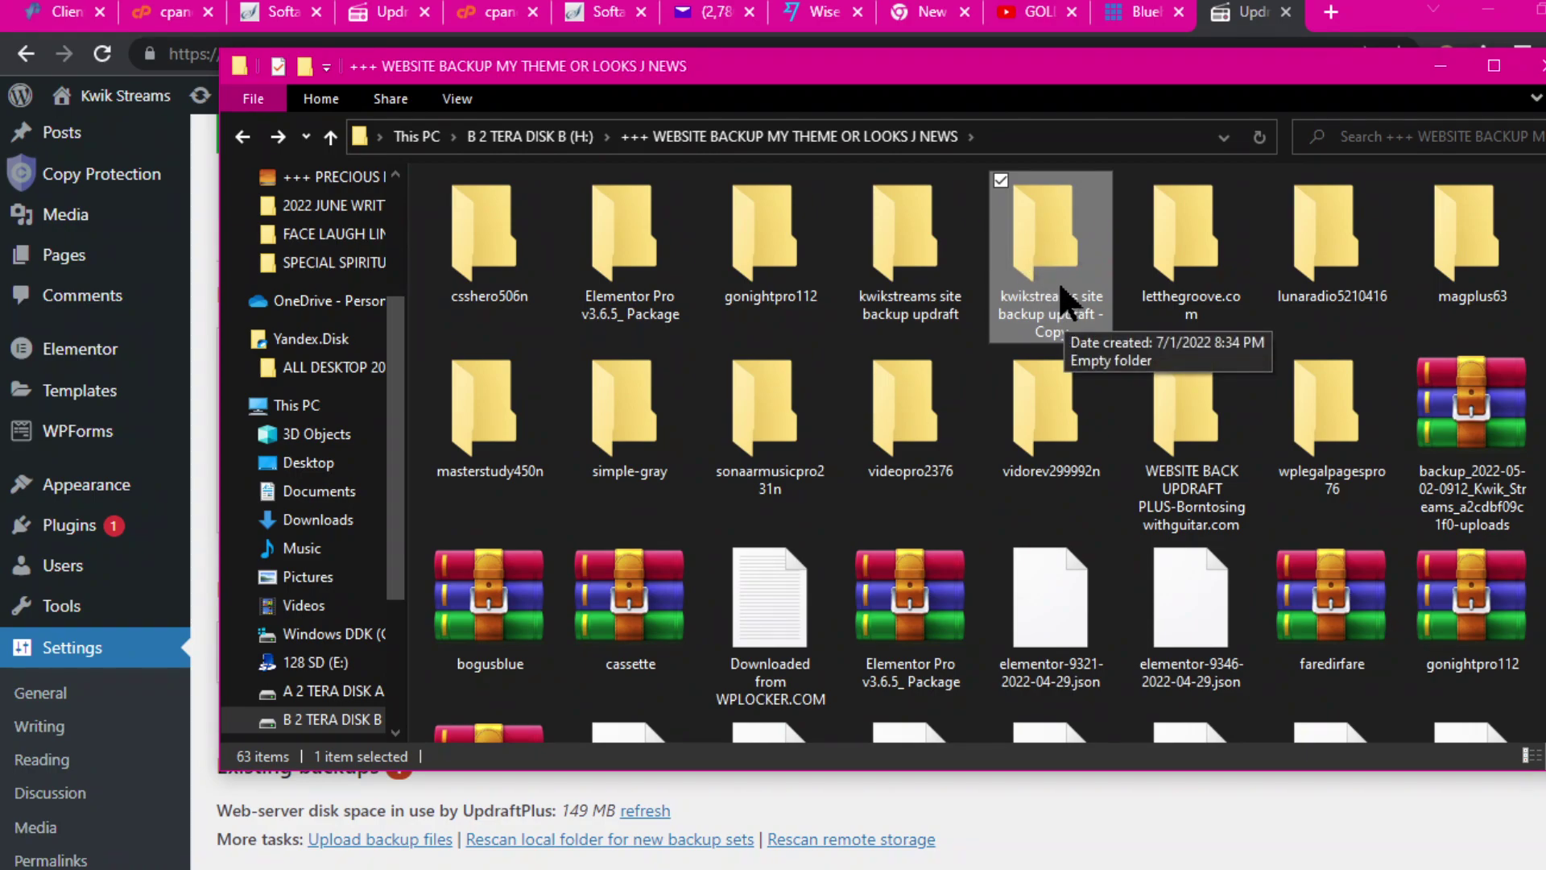
pyautogui.click(1440, 66)
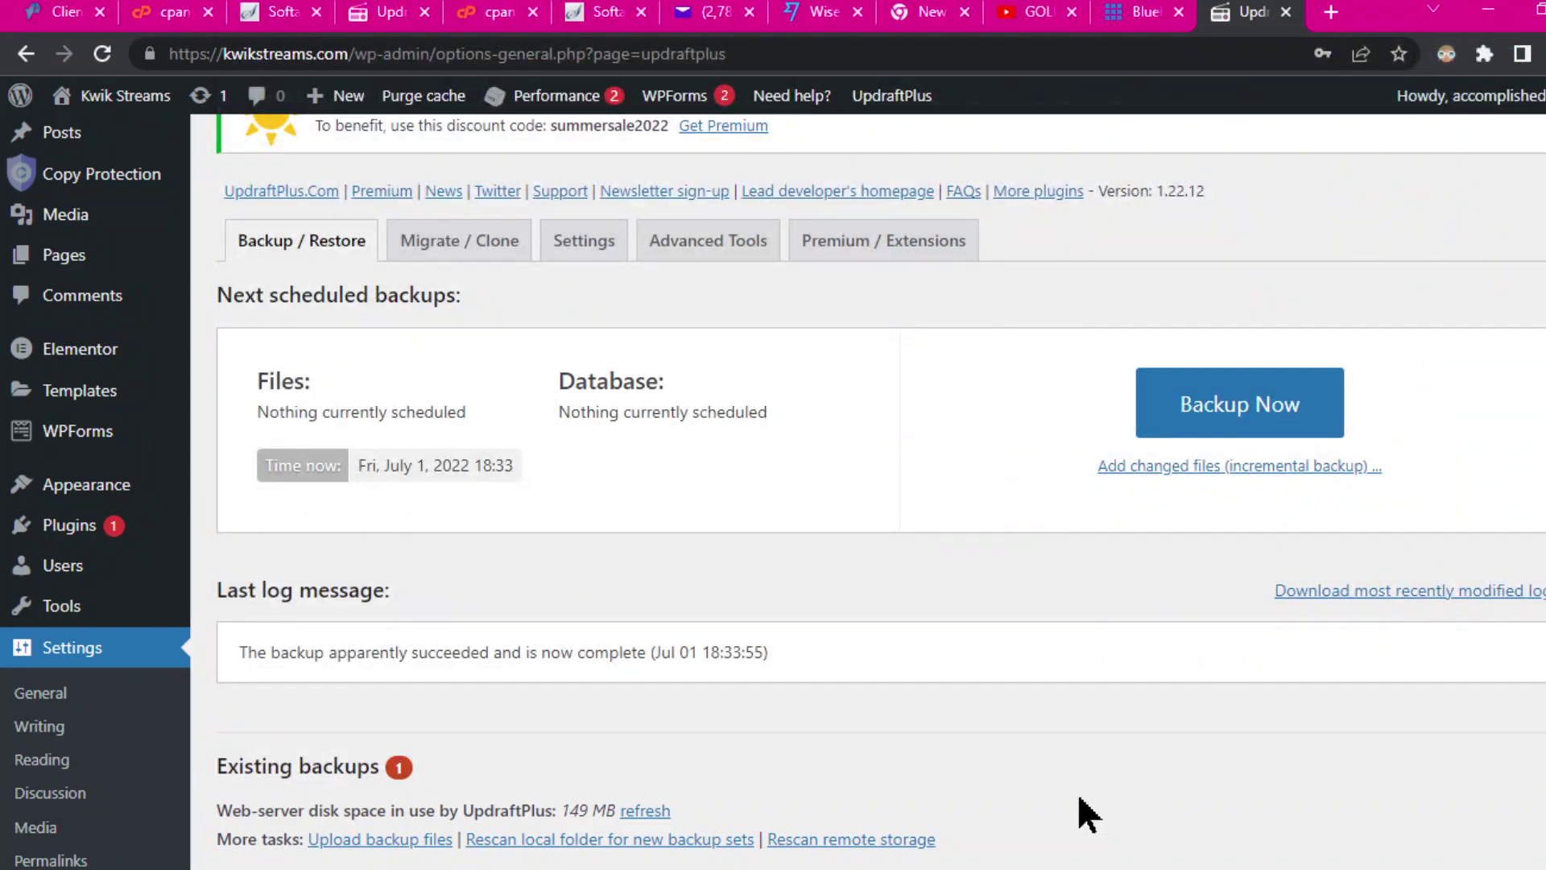
# Step: Prepare the Jul 01 database backup and download it to the computer
pyautogui.scroll(-3, 1094, 785)
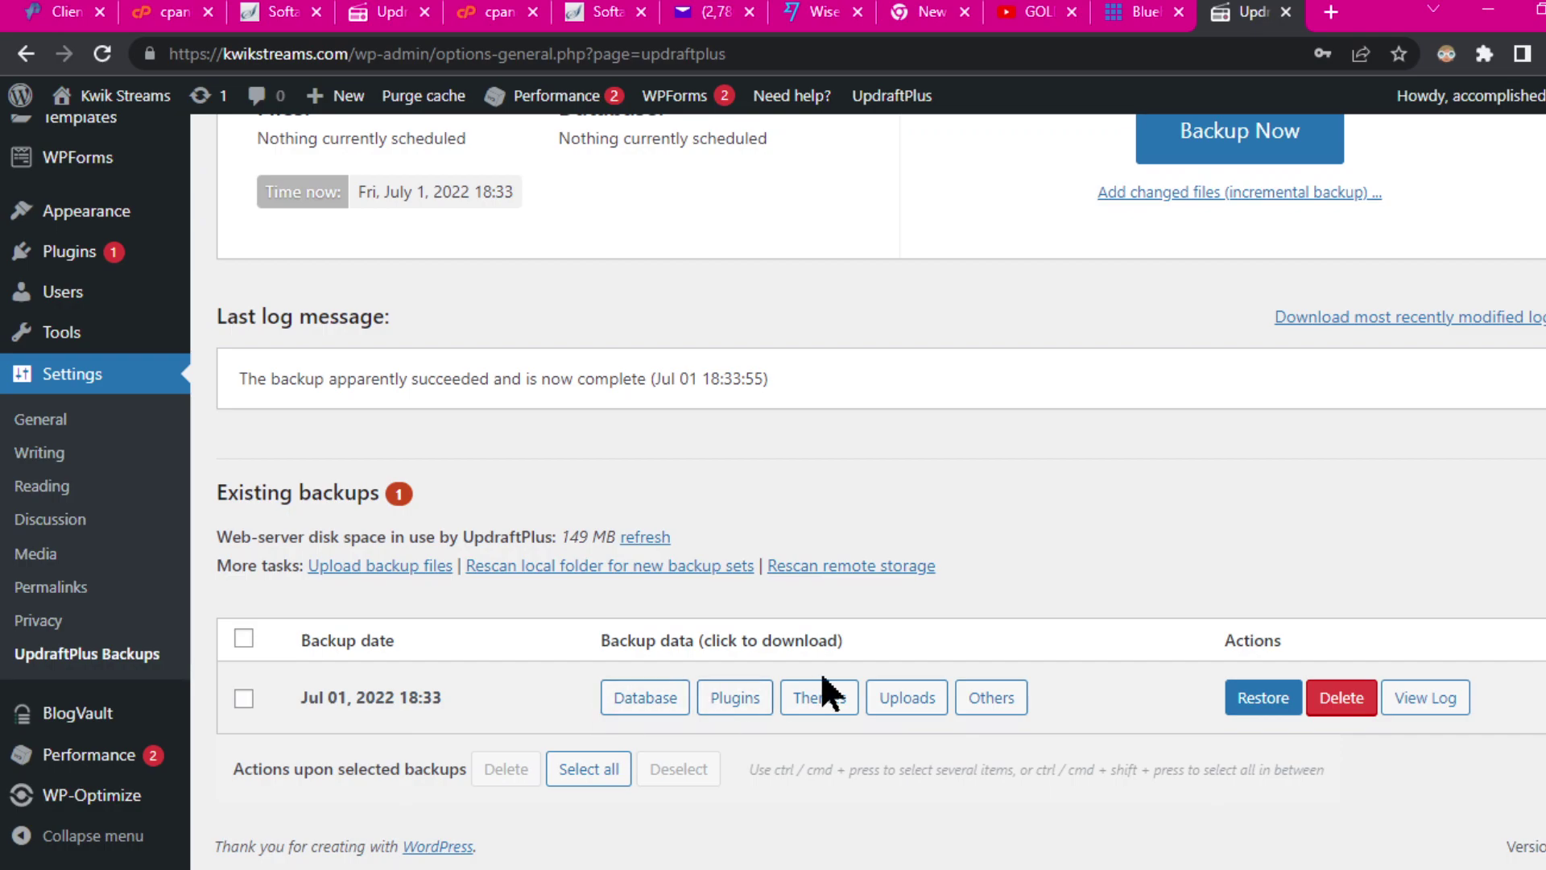
pyautogui.click(637, 697)
pyautogui.scroll(-2, 861, 598)
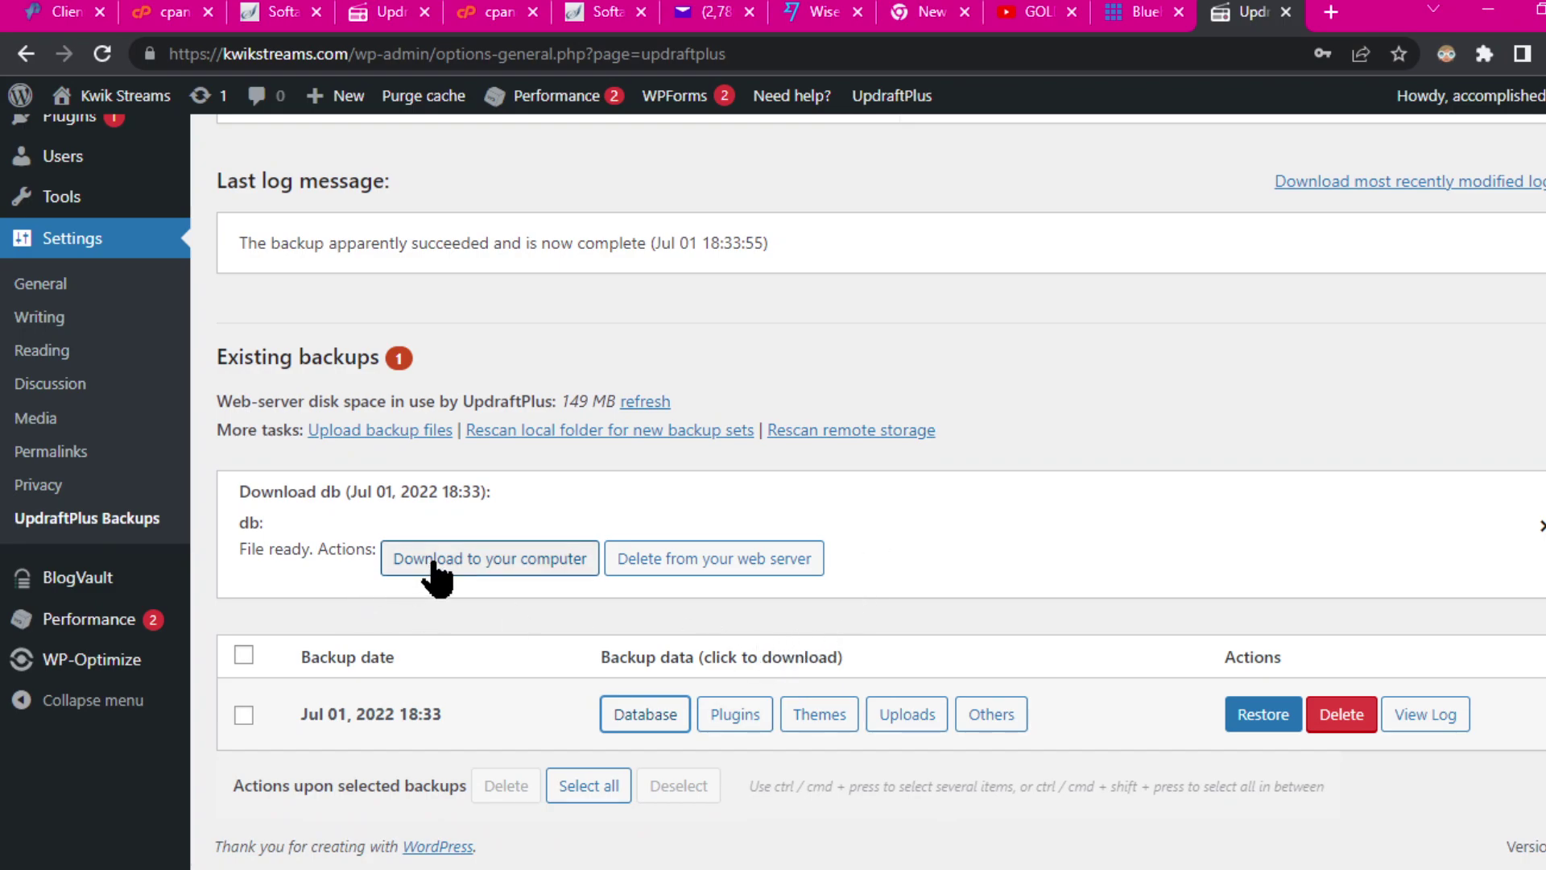
pyautogui.click(435, 561)
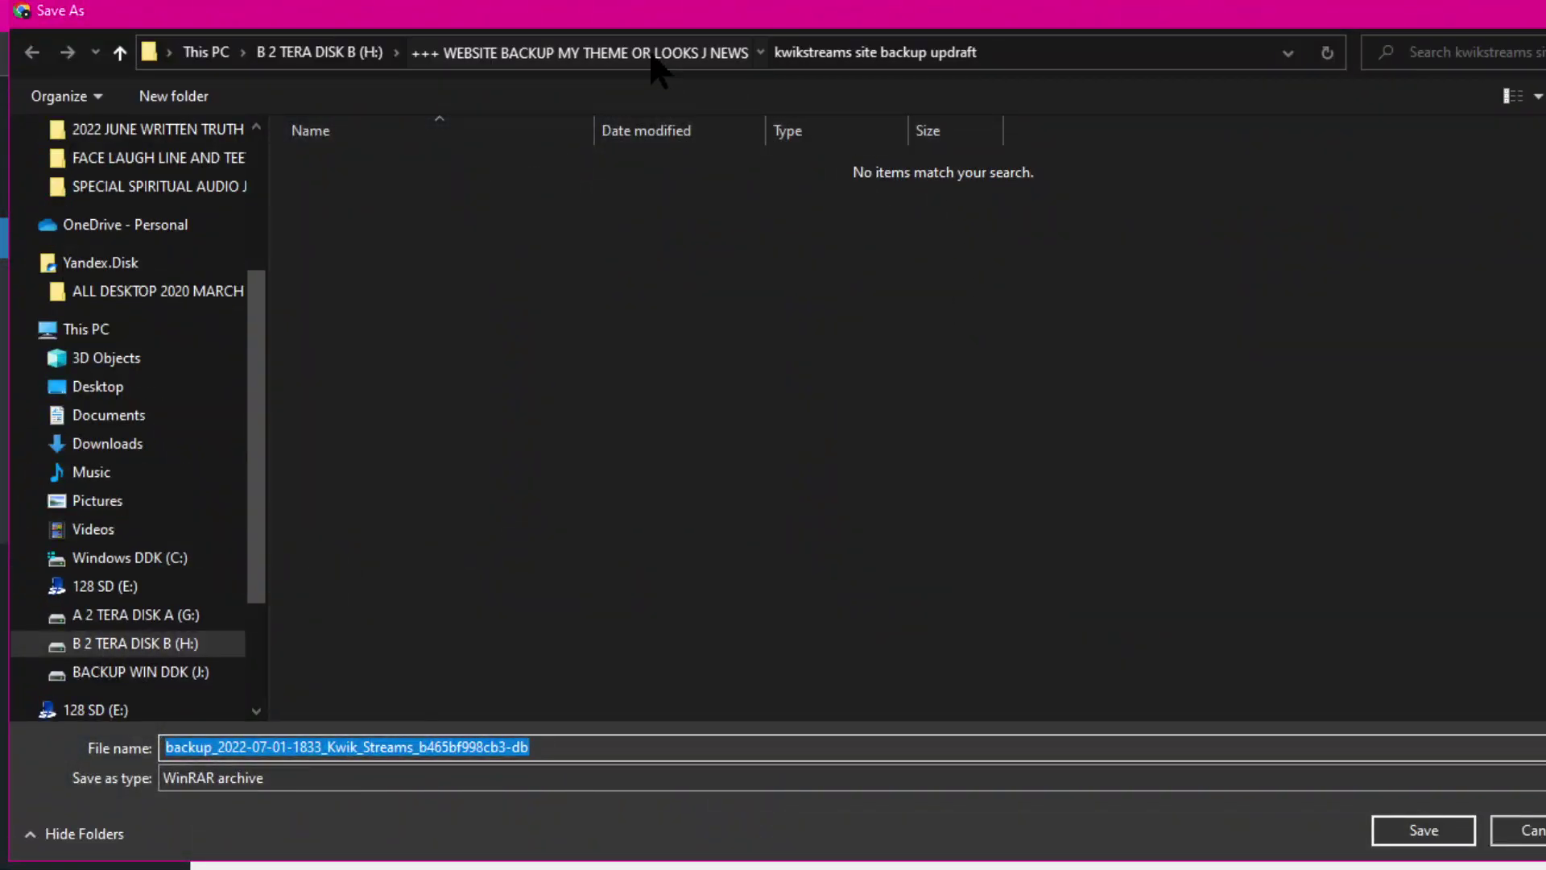
# Step: Save the database backup into the 'kwikstreams site backup updraft - Copy' folder
pyautogui.click(660, 53)
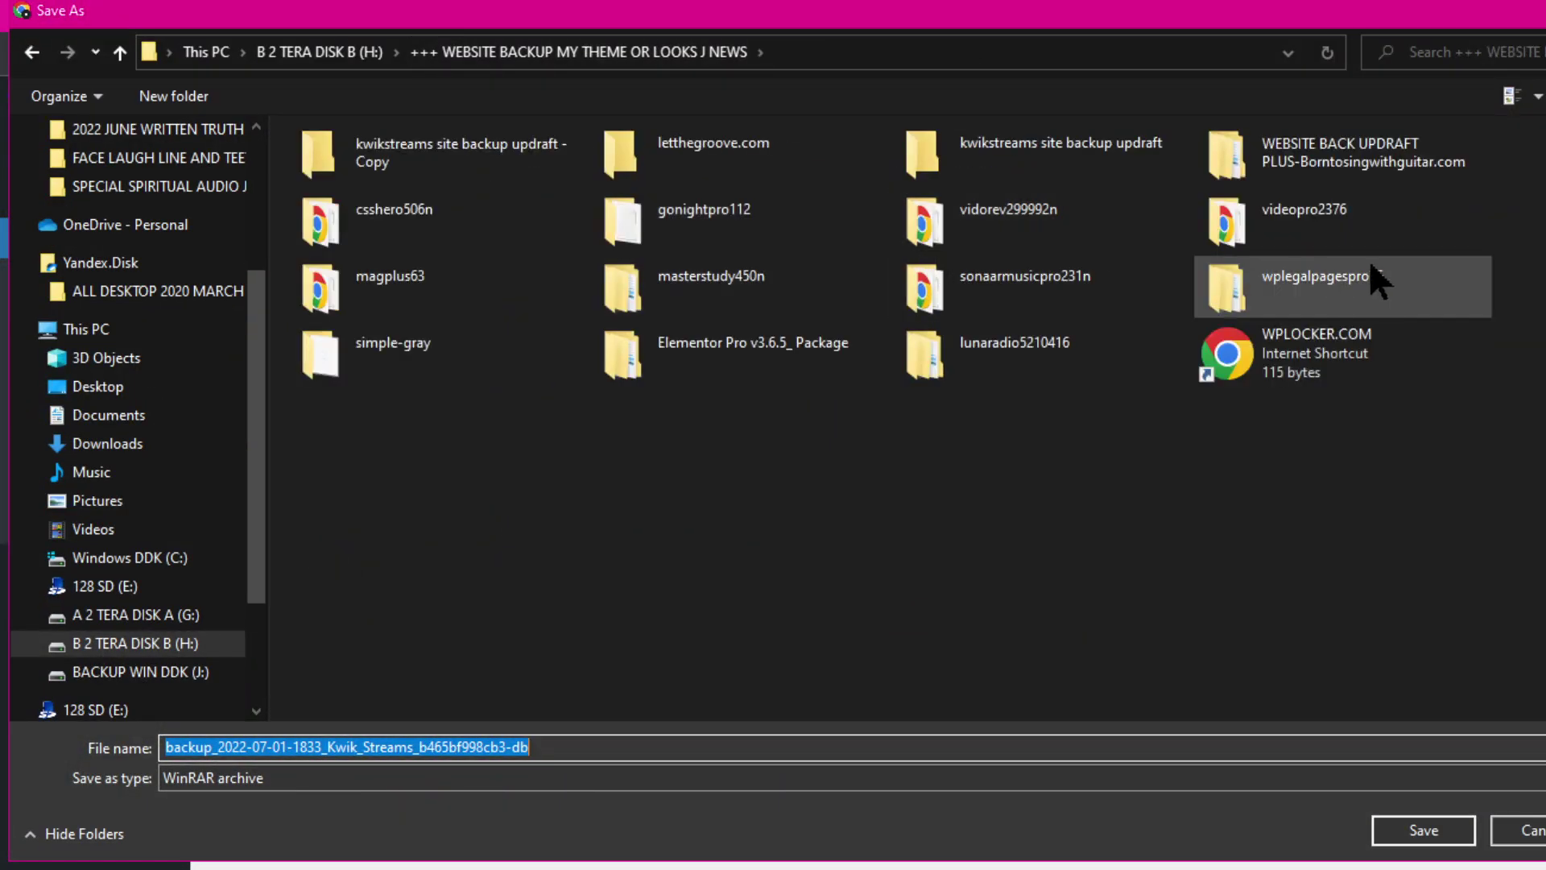
pyautogui.click(377, 157)
pyautogui.click(1423, 830)
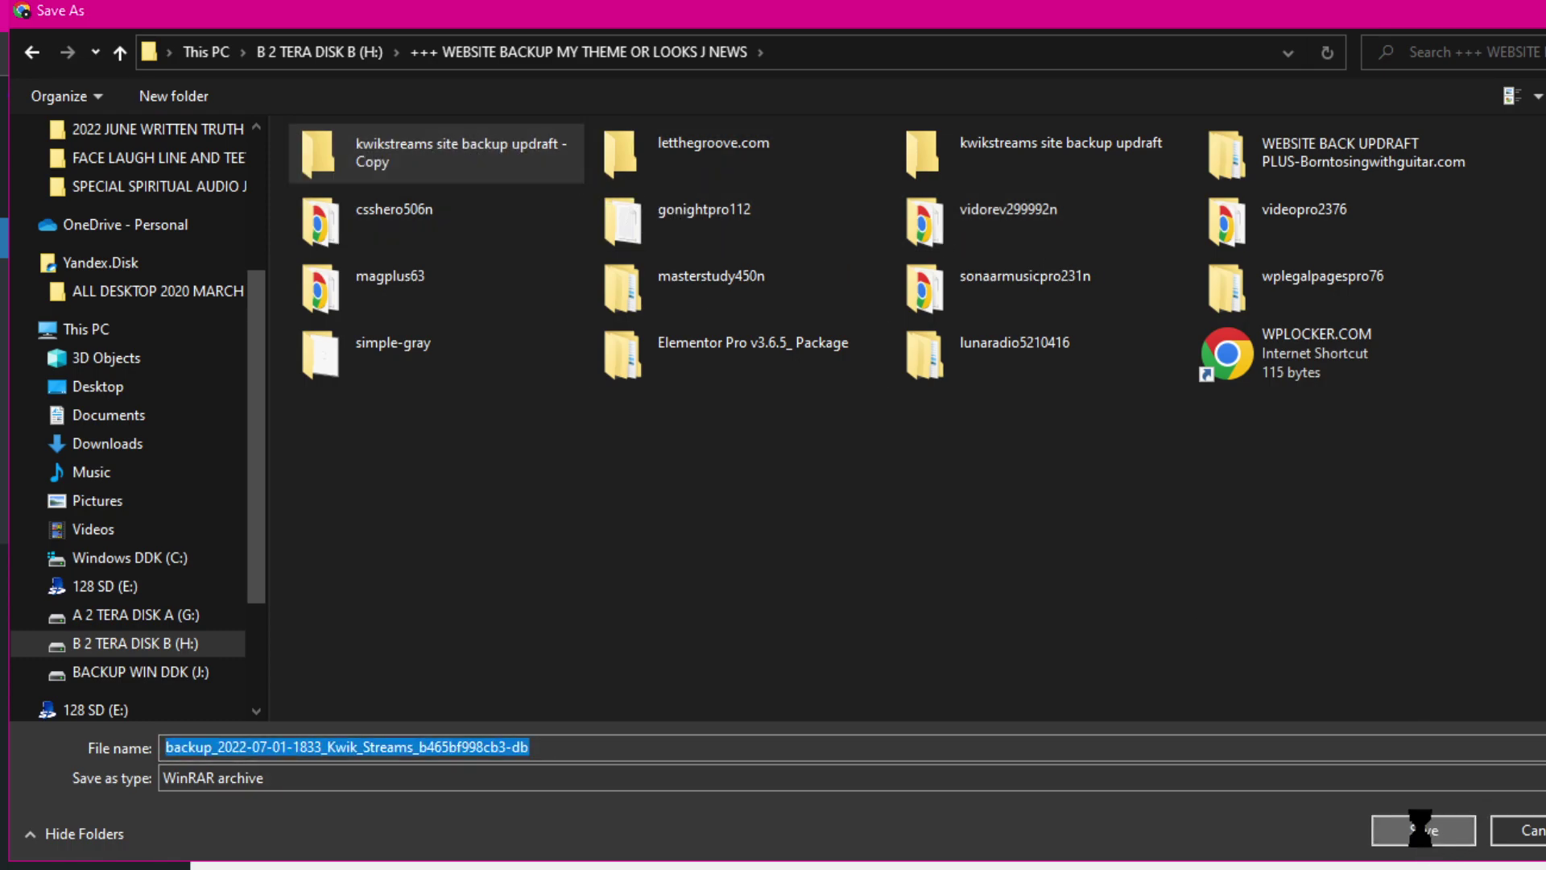
pyautogui.click(1419, 830)
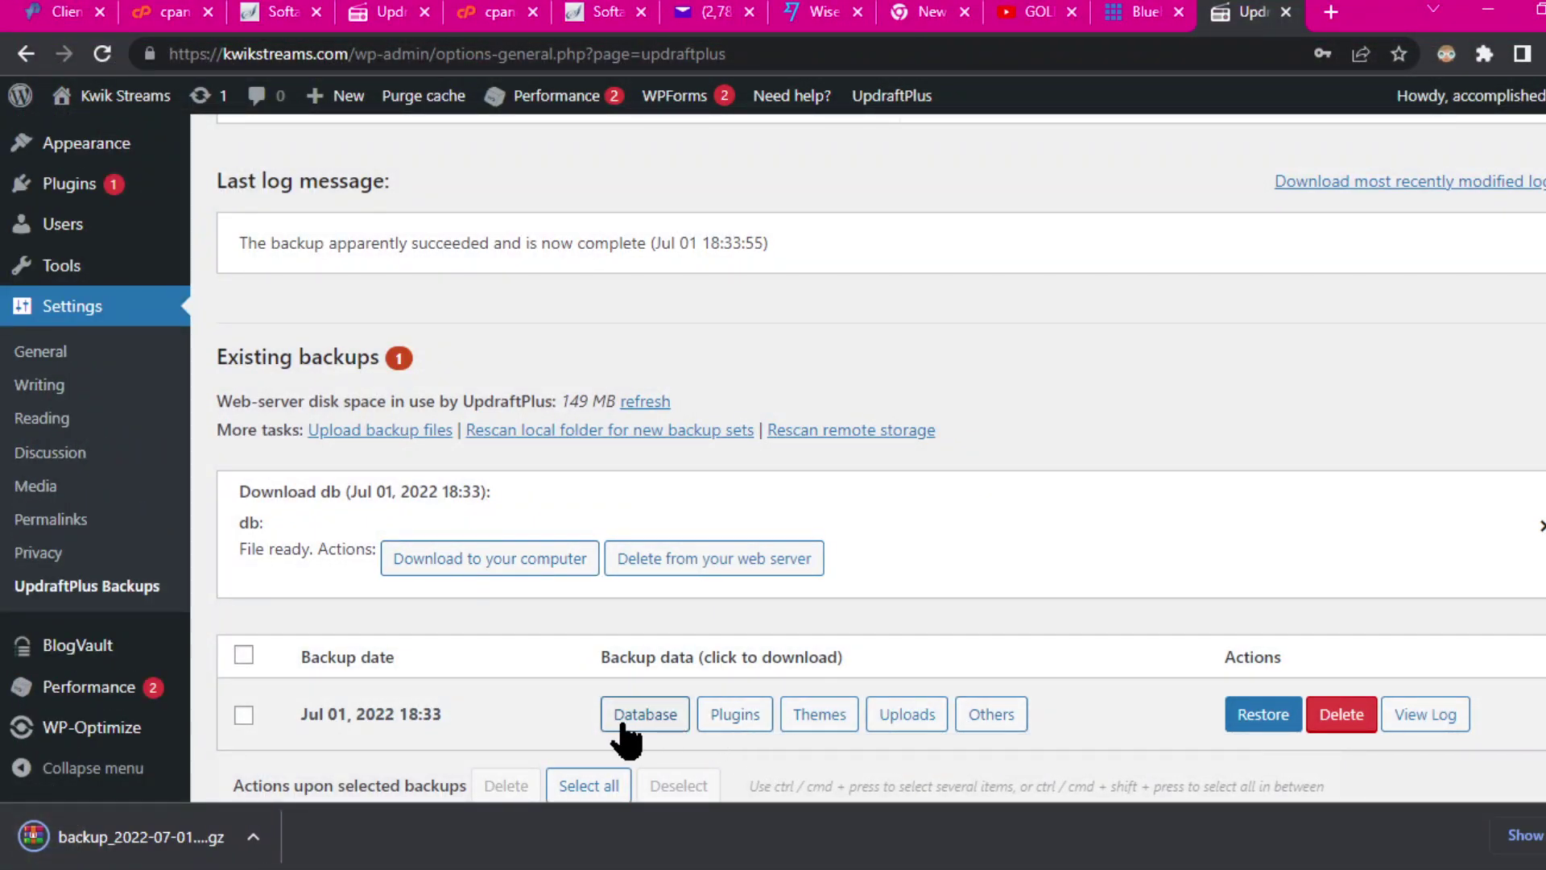
# Step: Prepare the plugins backup for download and cancel a duplicate database save
pyautogui.click(751, 716)
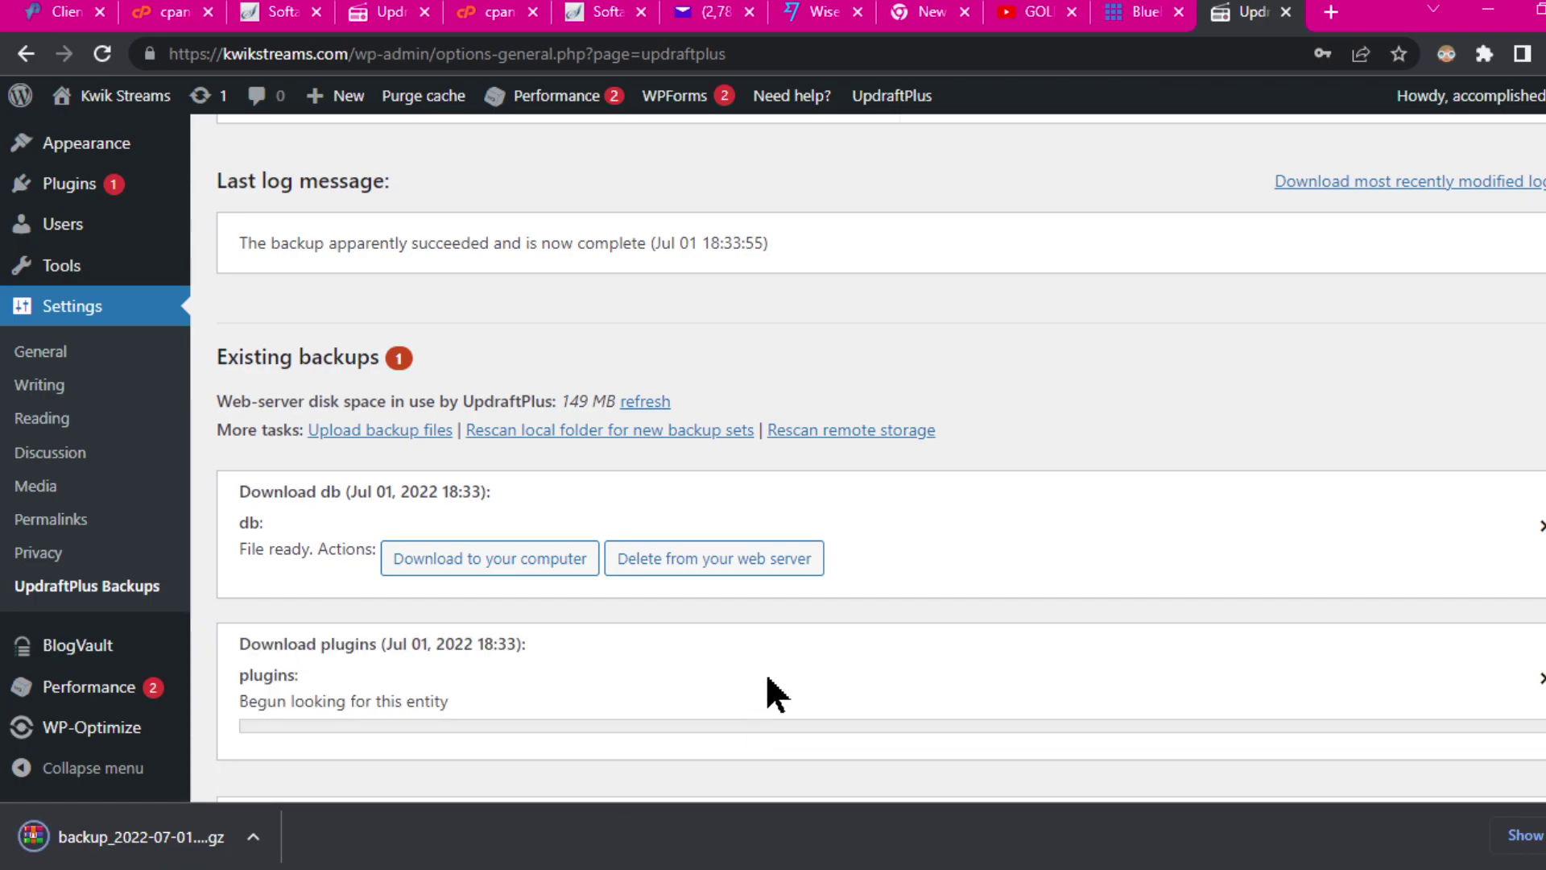
pyautogui.click(497, 569)
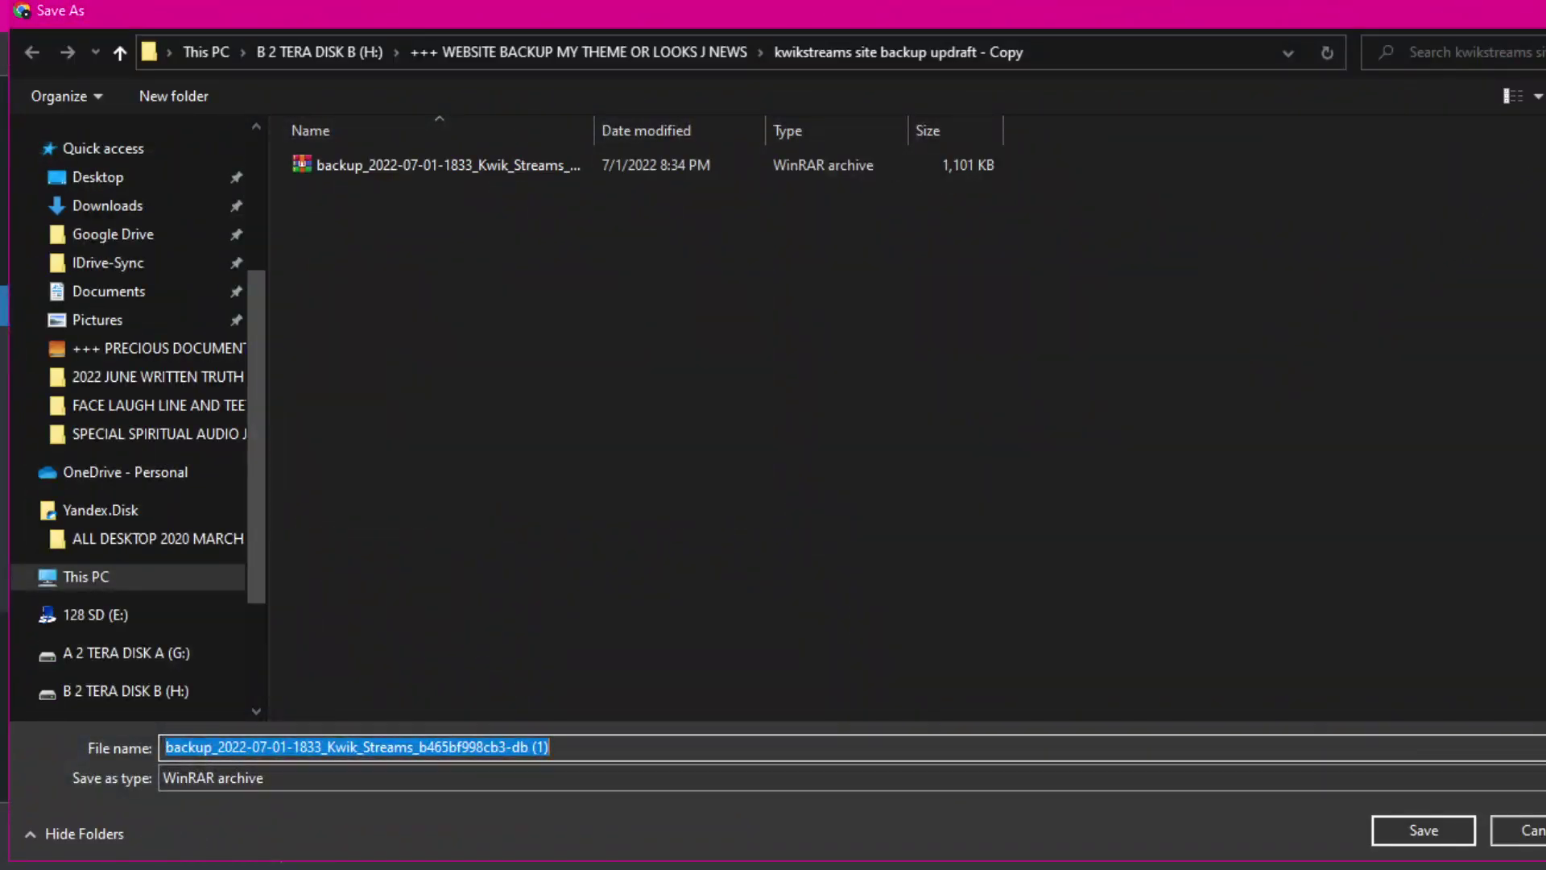
pyautogui.press('Return')
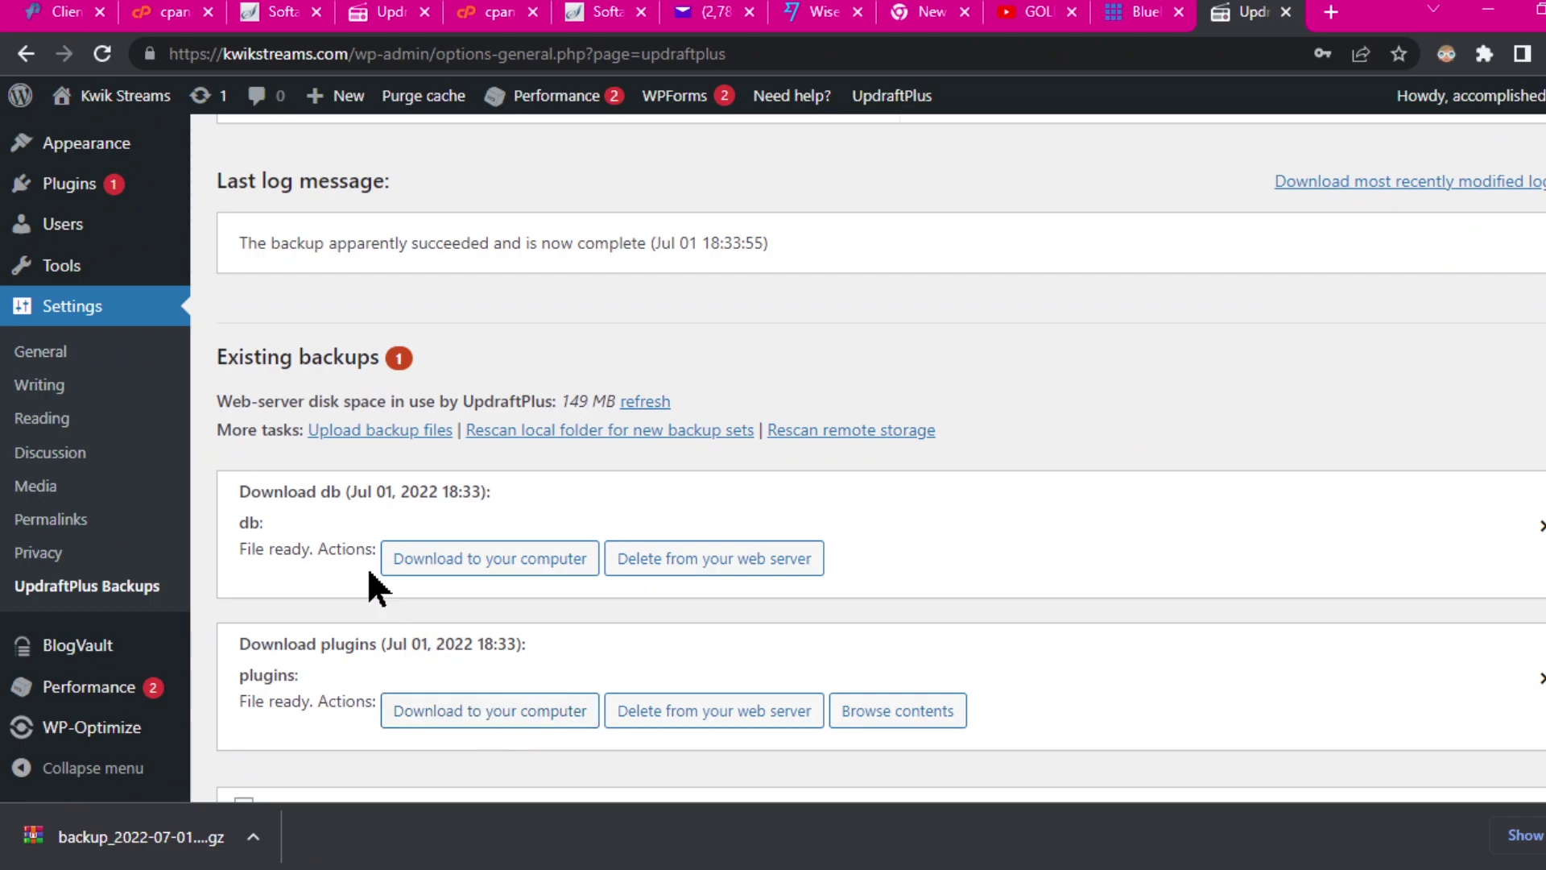
# Step: Download the plugins backup zip into the Copy folder and view Chrome's downloads list
pyautogui.click(500, 727)
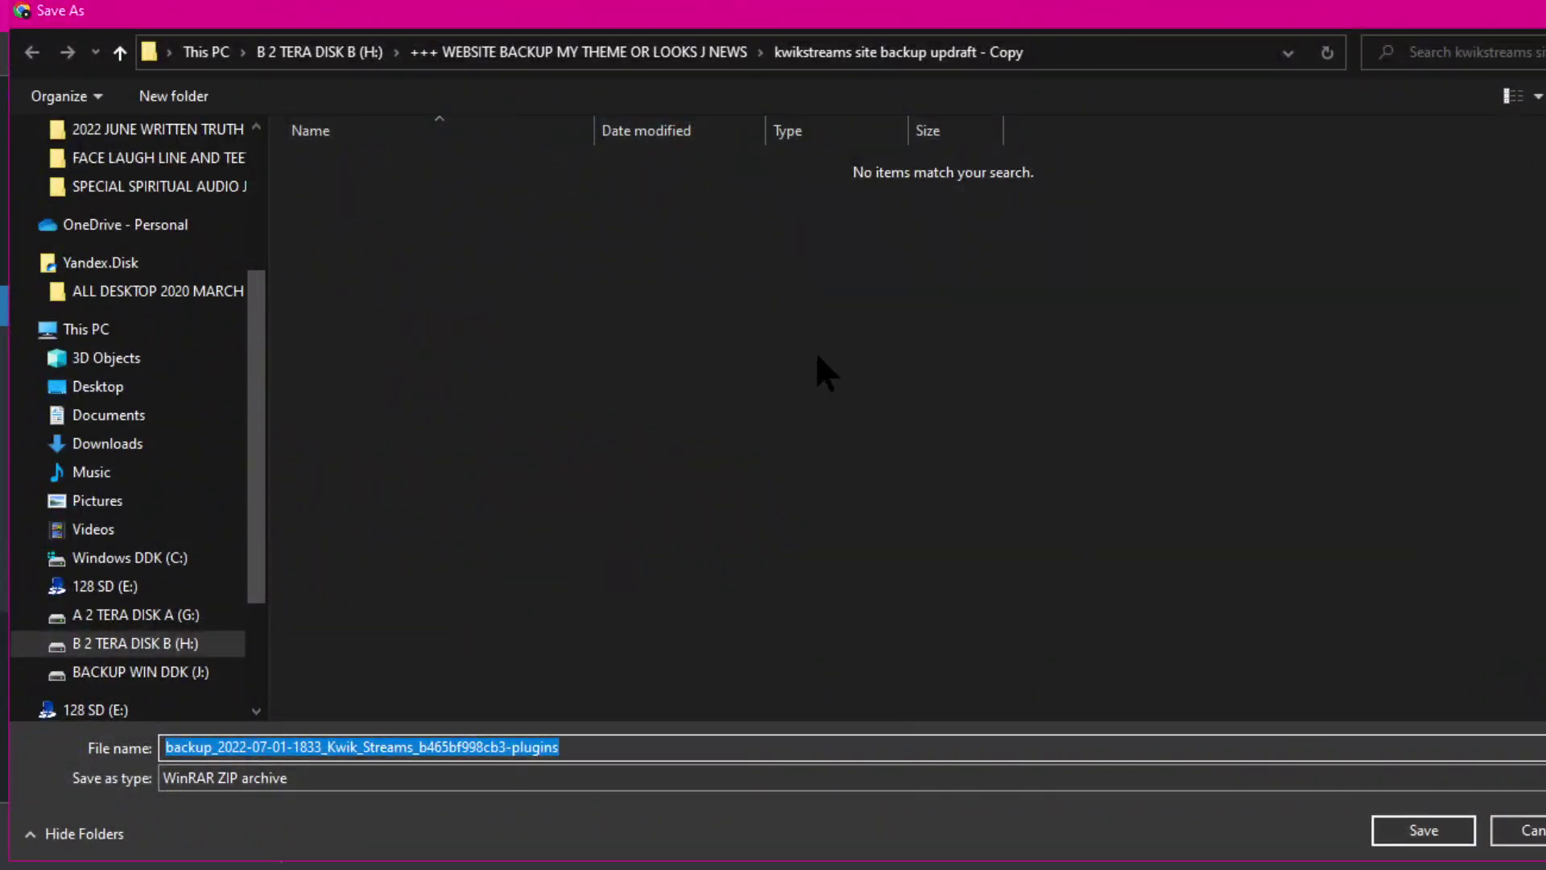
pyautogui.click(1424, 830)
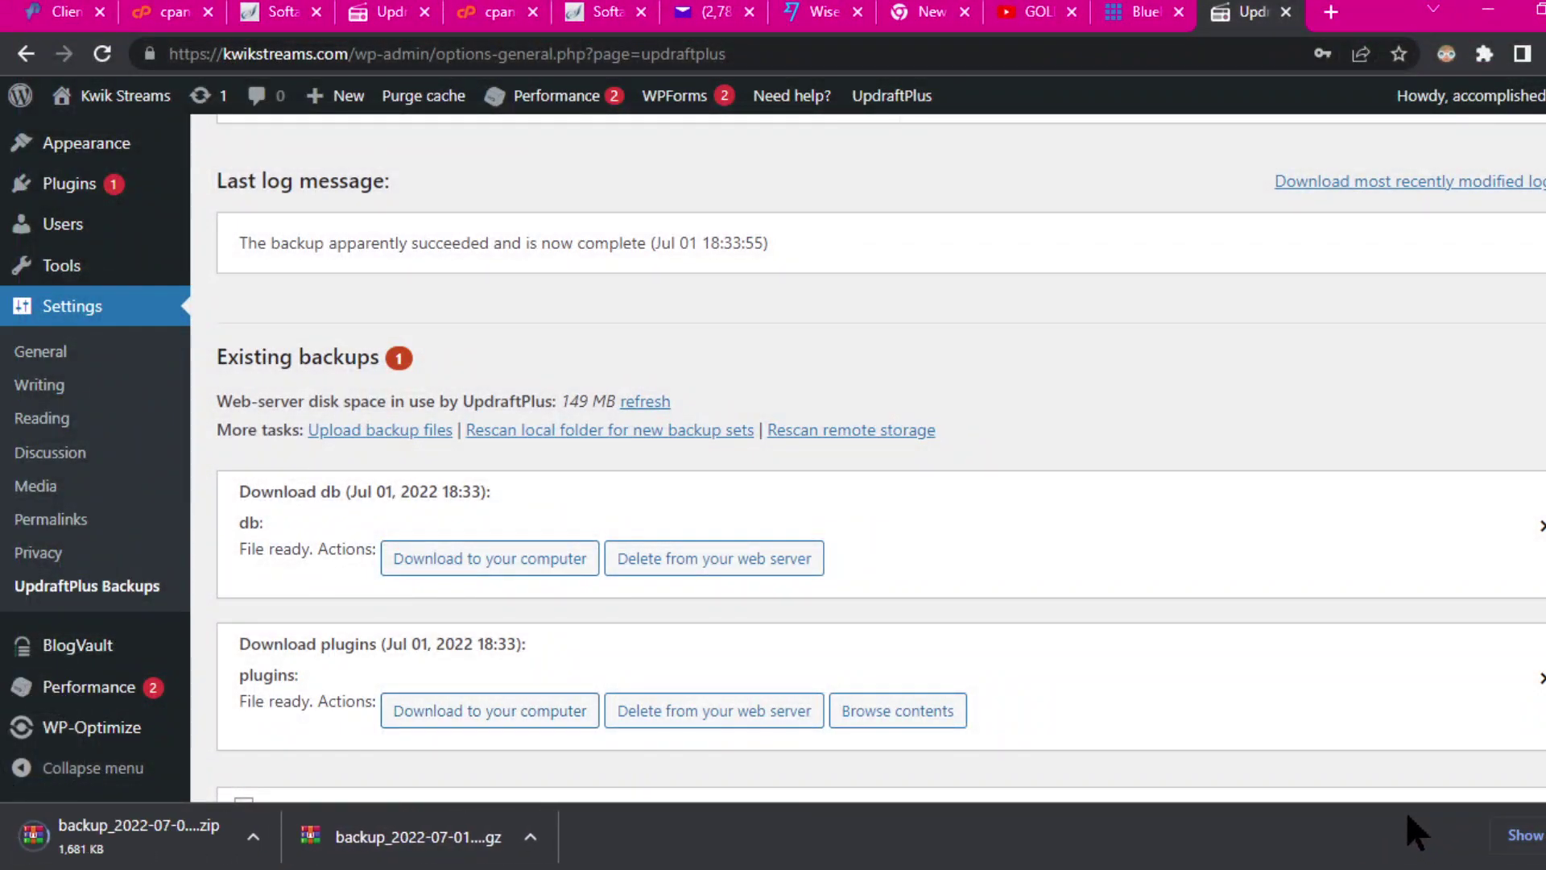
pyautogui.click(1538, 836)
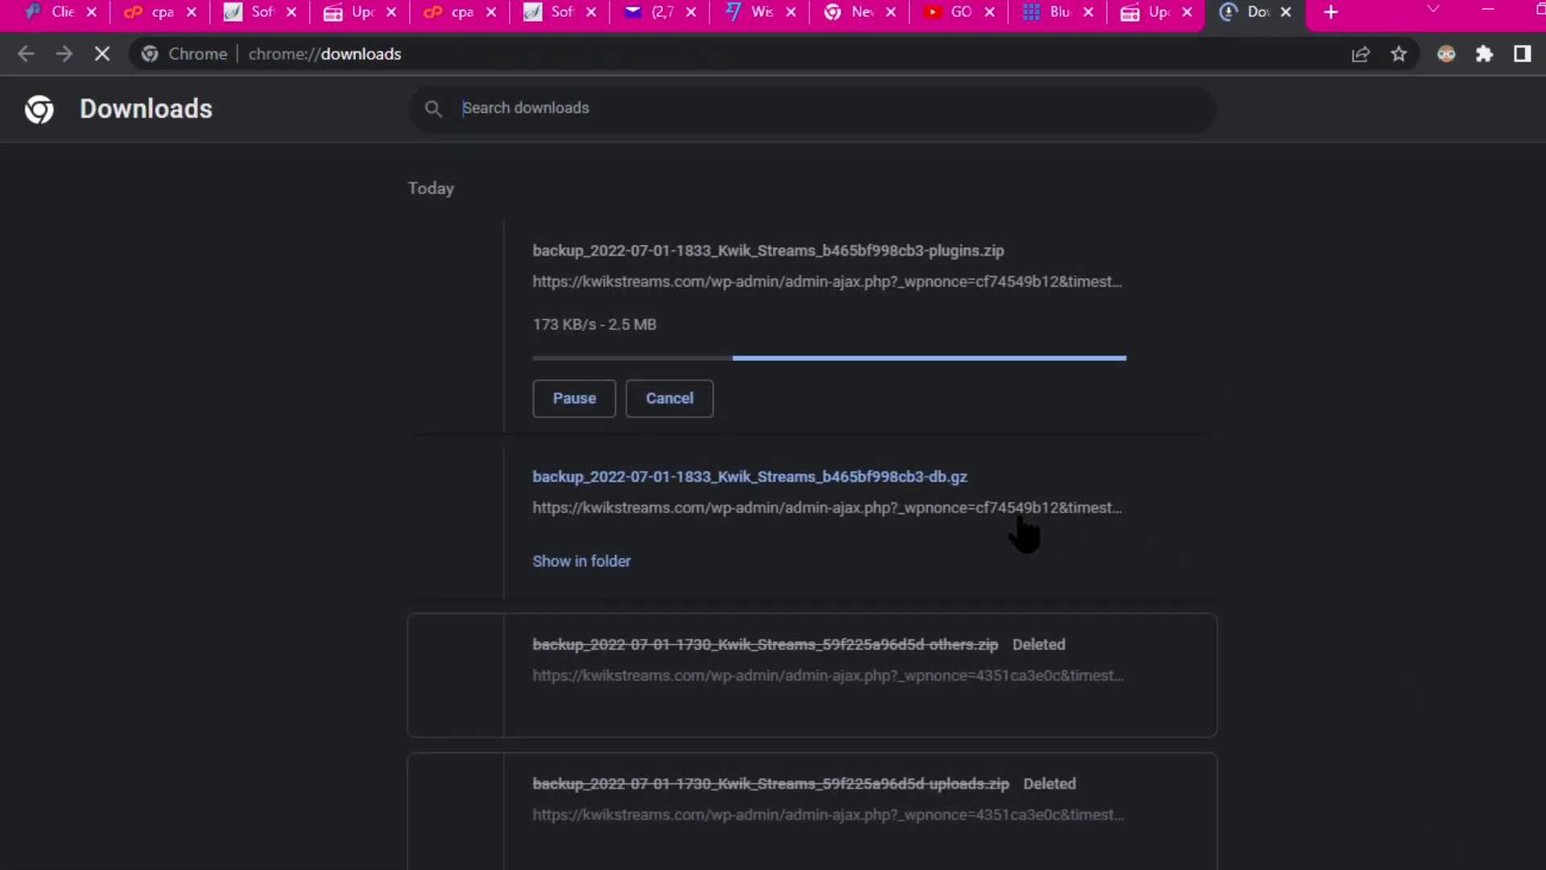
# Step: Check the database backup's folder, then clear deleted old backups like others.zip and db.gz from downloads
pyautogui.click(596, 562)
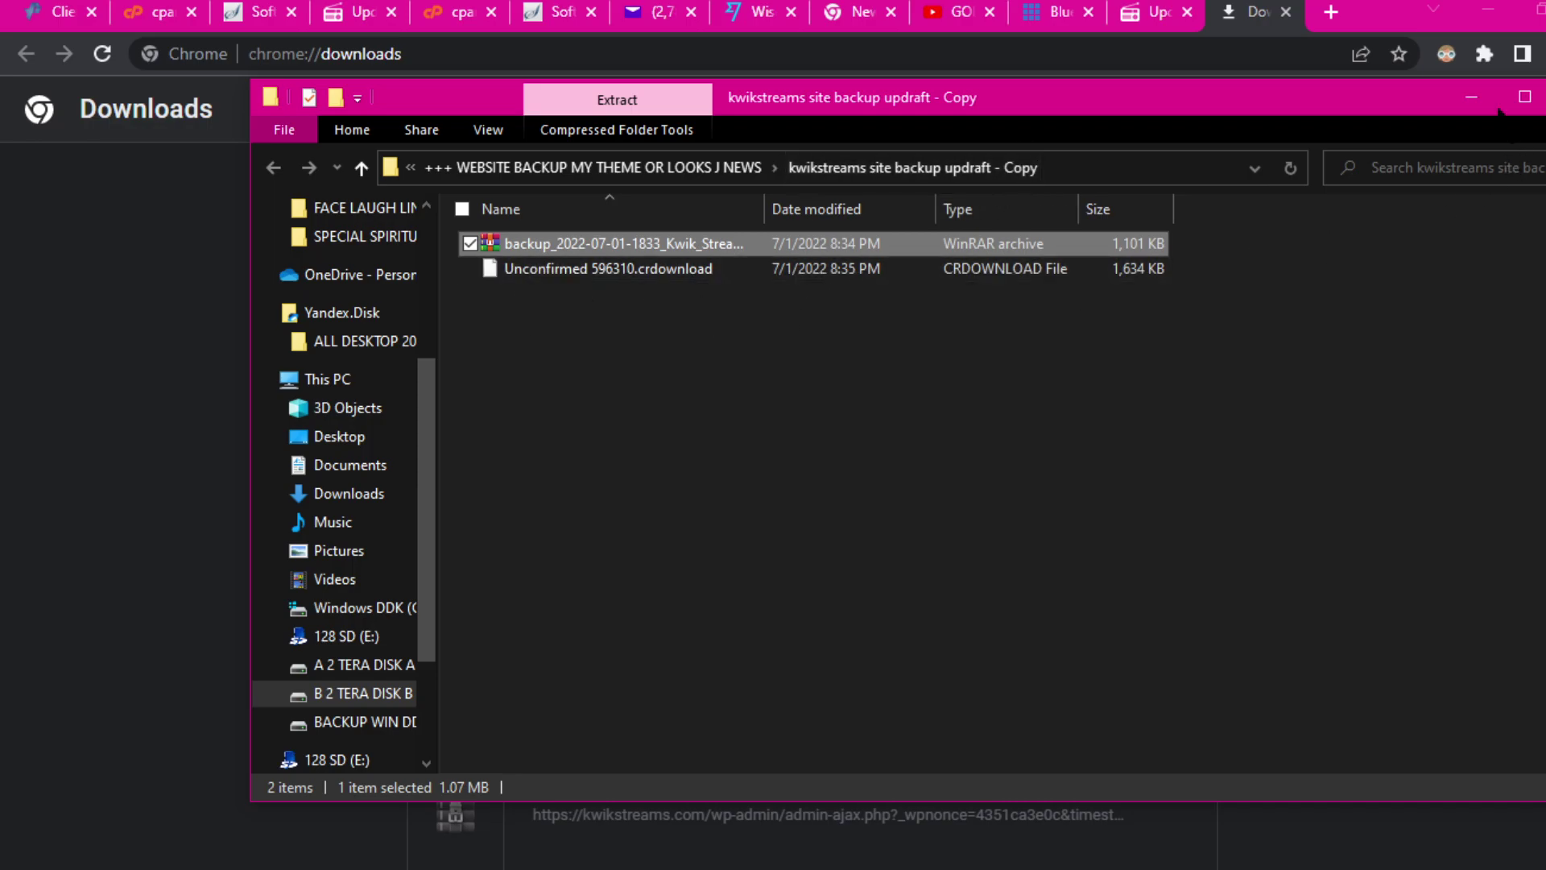
pyautogui.click(1545, 97)
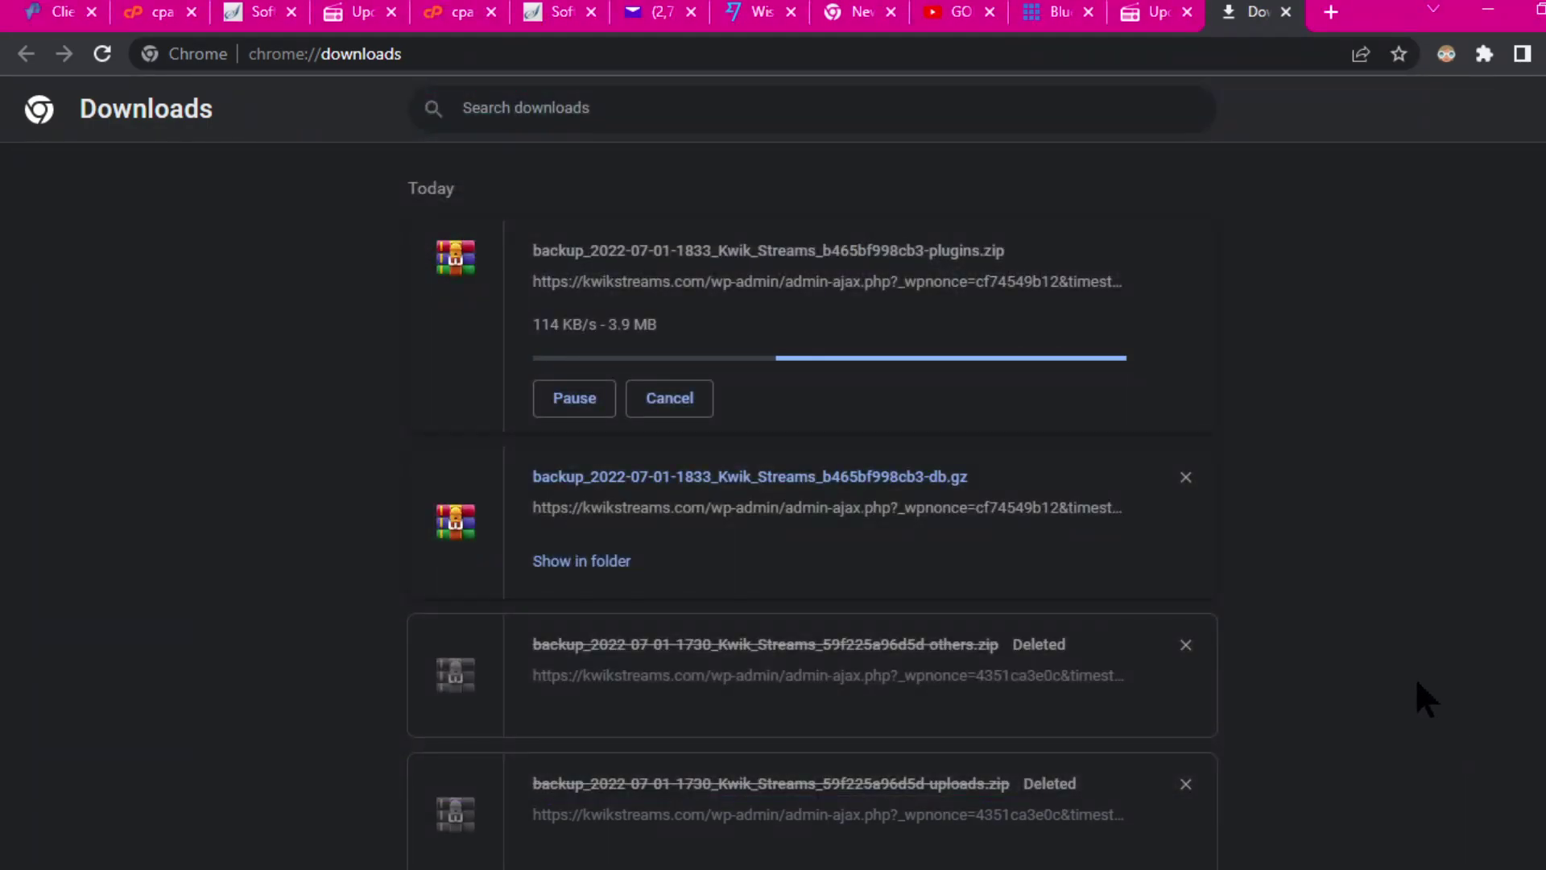
pyautogui.click(1187, 646)
pyautogui.click(1192, 649)
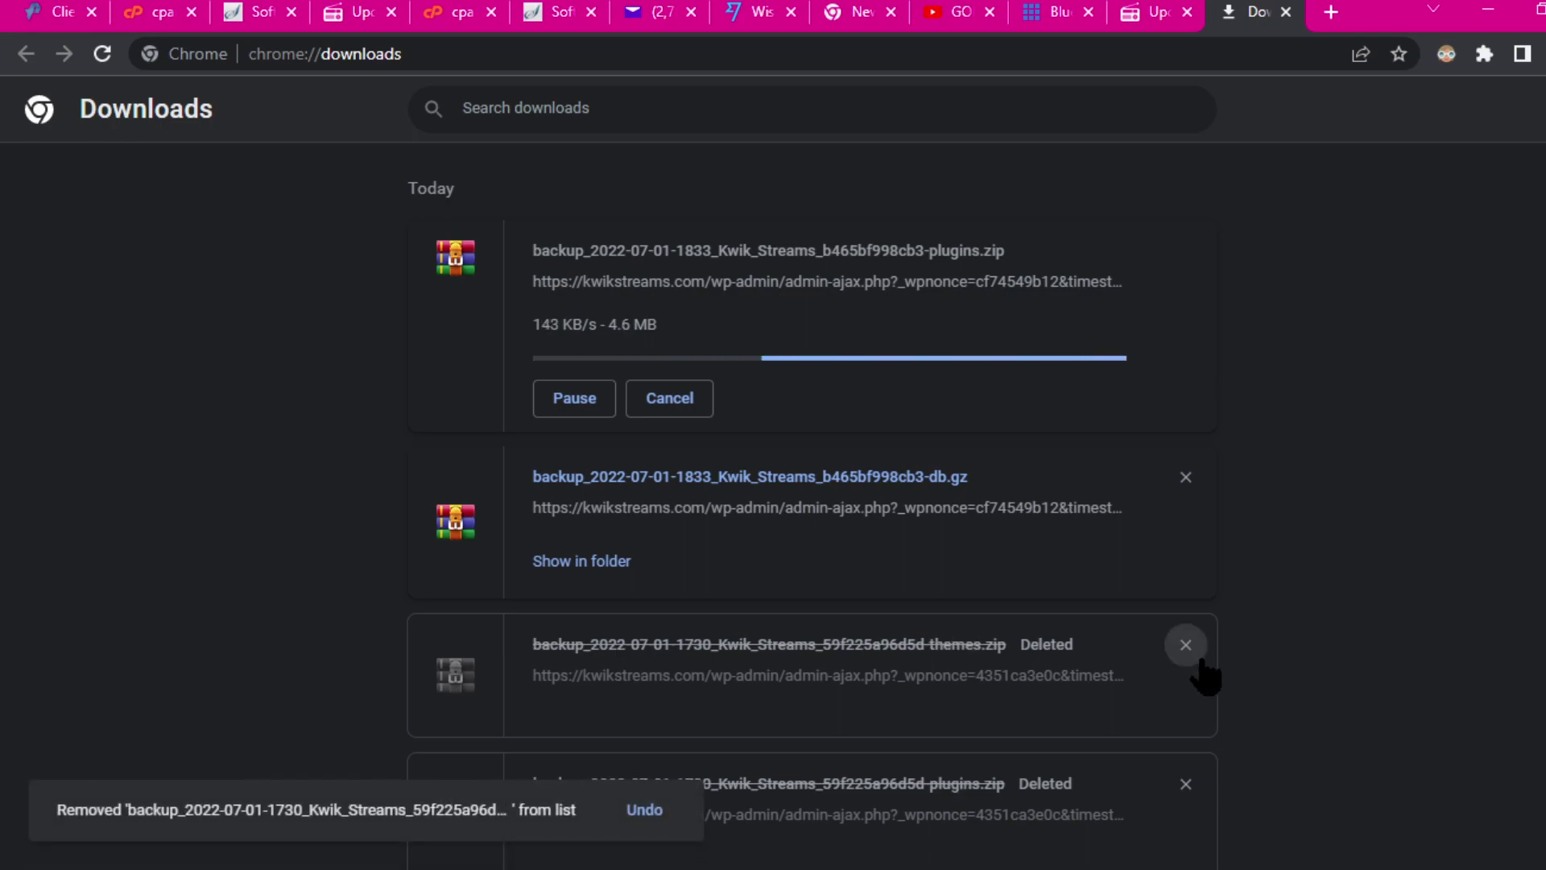
pyautogui.click(1184, 647)
pyautogui.click(1186, 646)
pyautogui.click(1185, 645)
pyautogui.click(1185, 644)
pyautogui.click(1188, 650)
pyautogui.click(1190, 655)
pyautogui.click(1191, 658)
pyautogui.click(1189, 652)
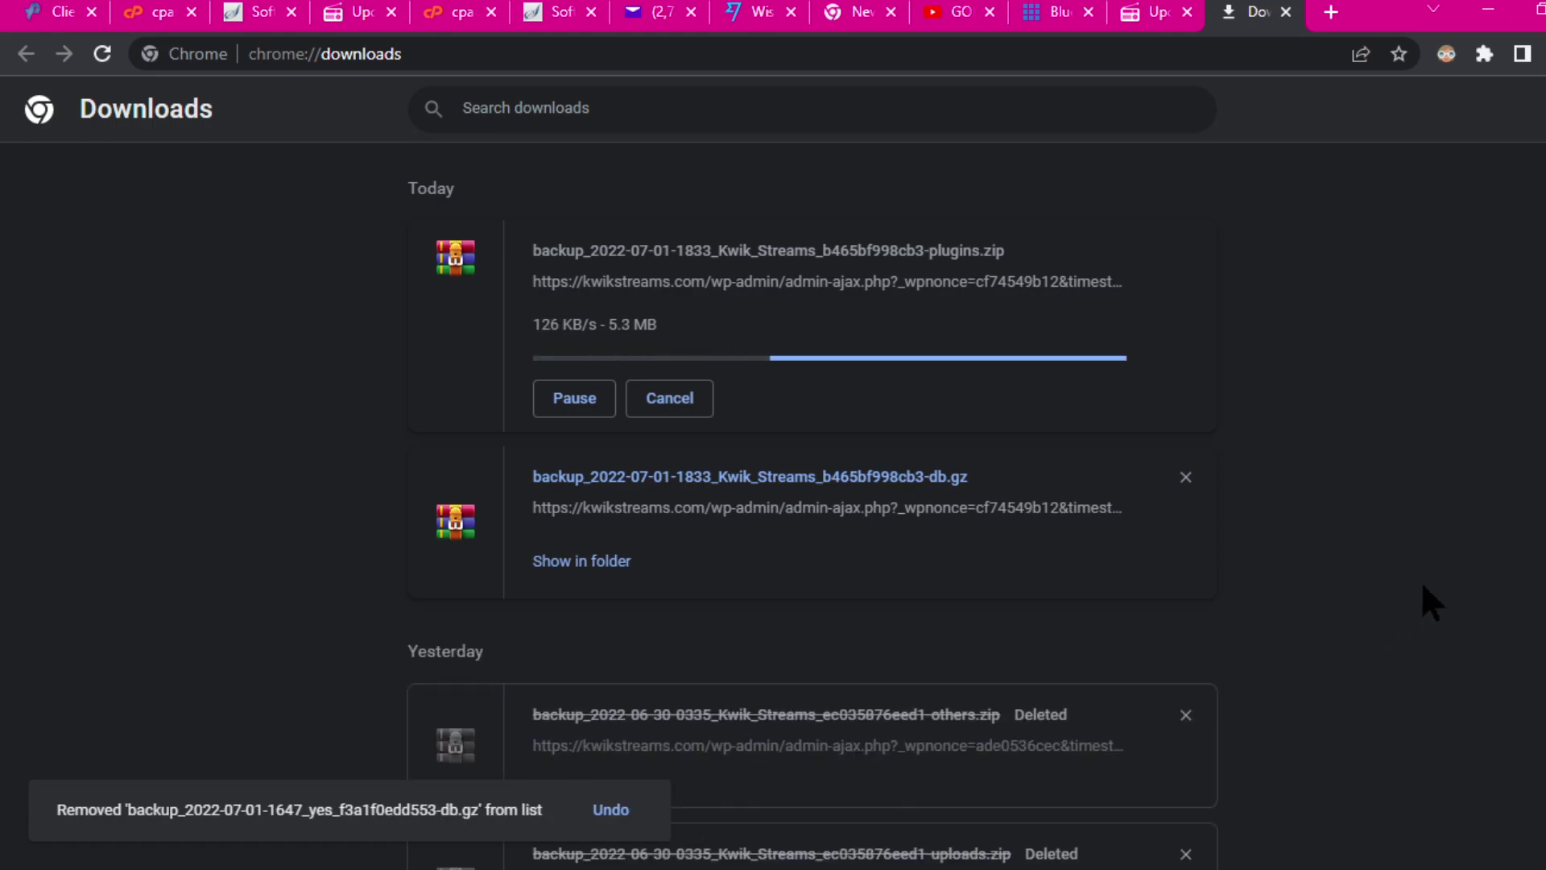
pyautogui.scroll(-3, 1420, 580)
# Step: Remove the remaining deleted entries, the kwikstreams.com .wpress and image-asset.jpeg, then return to UpdraftPlus
pyautogui.click(1186, 440)
pyautogui.click(1185, 440)
pyautogui.click(1186, 439)
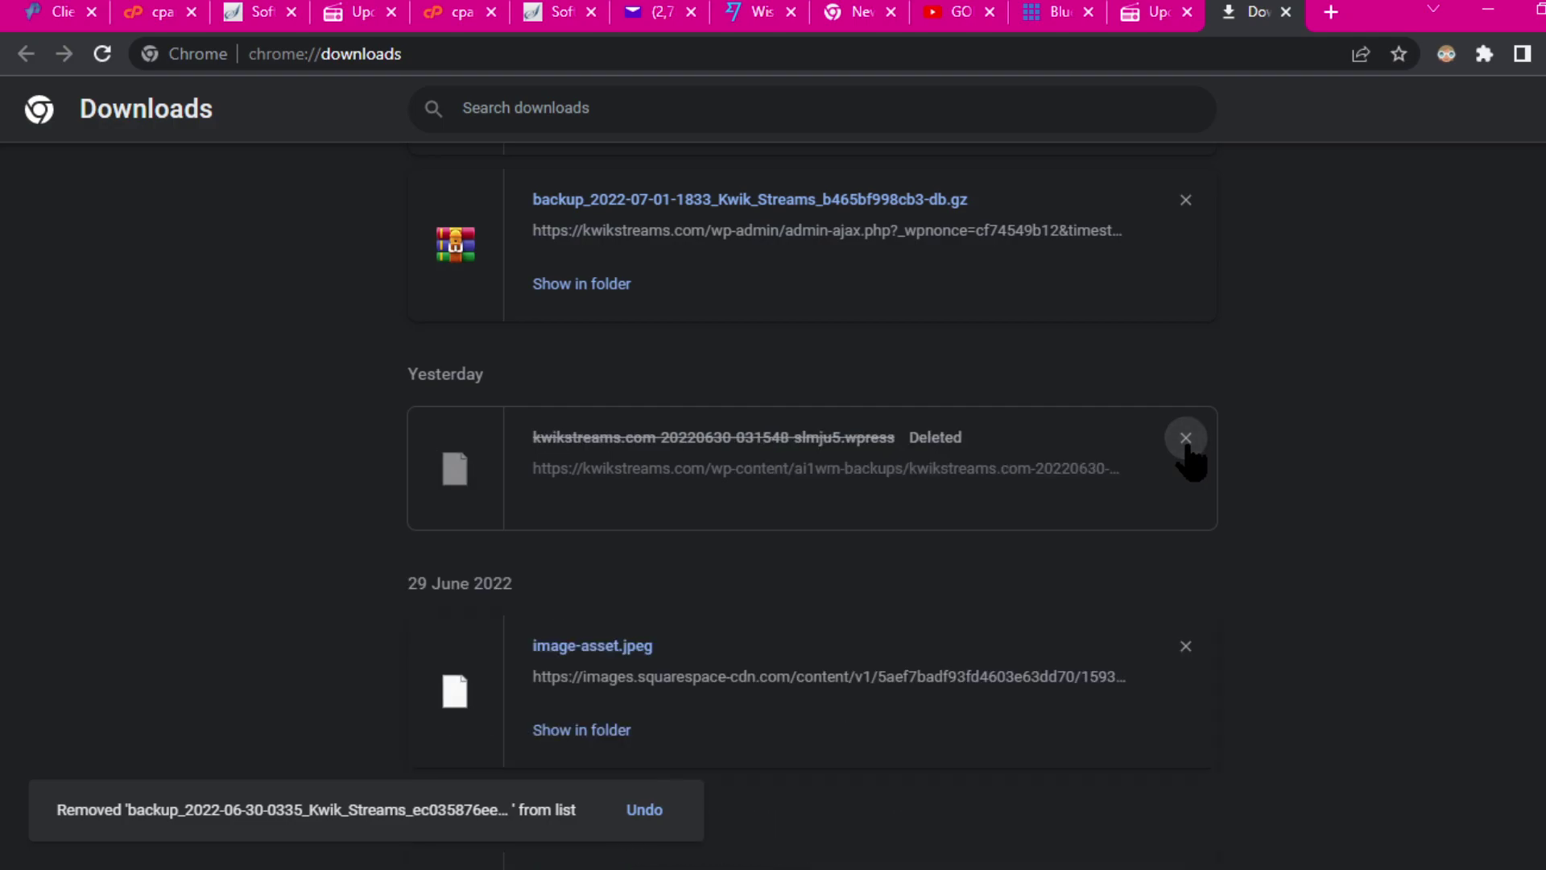
pyautogui.click(1185, 438)
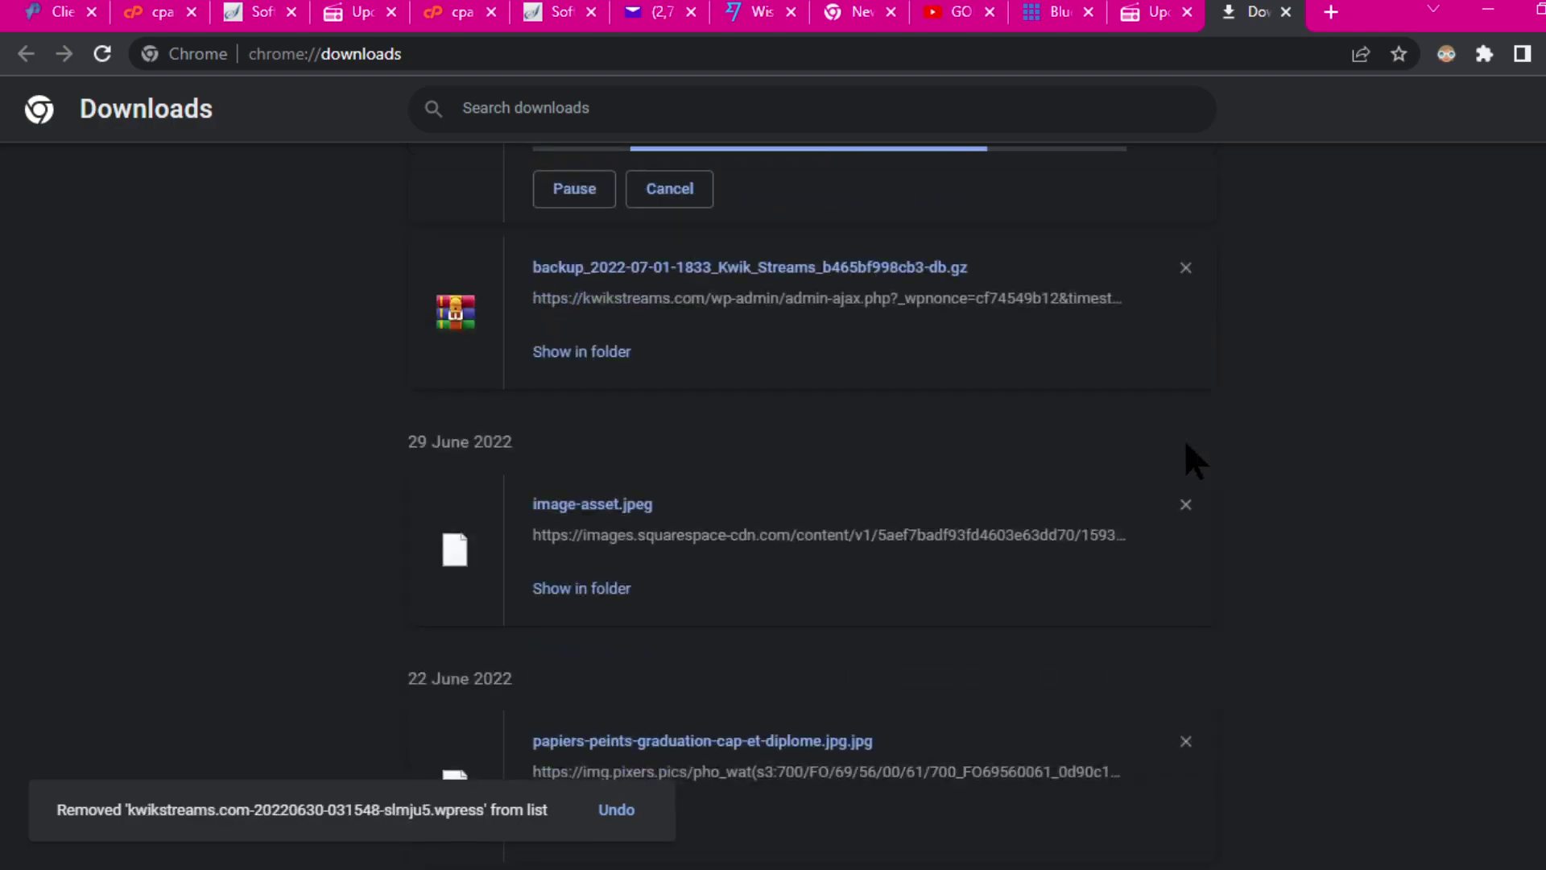
pyautogui.click(1187, 506)
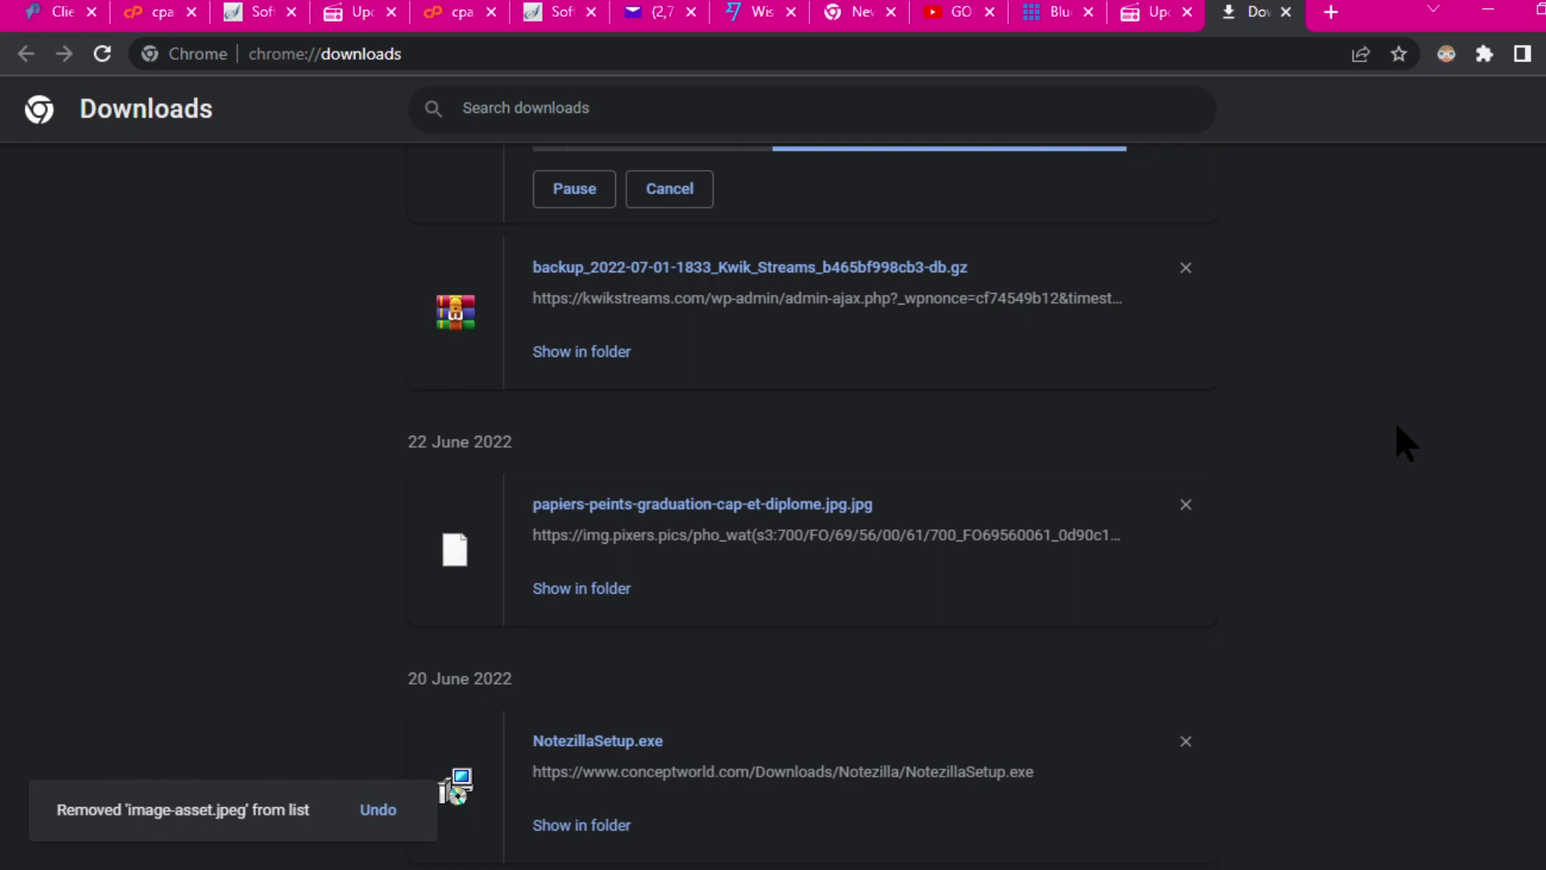
pyautogui.scroll(3, 1395, 422)
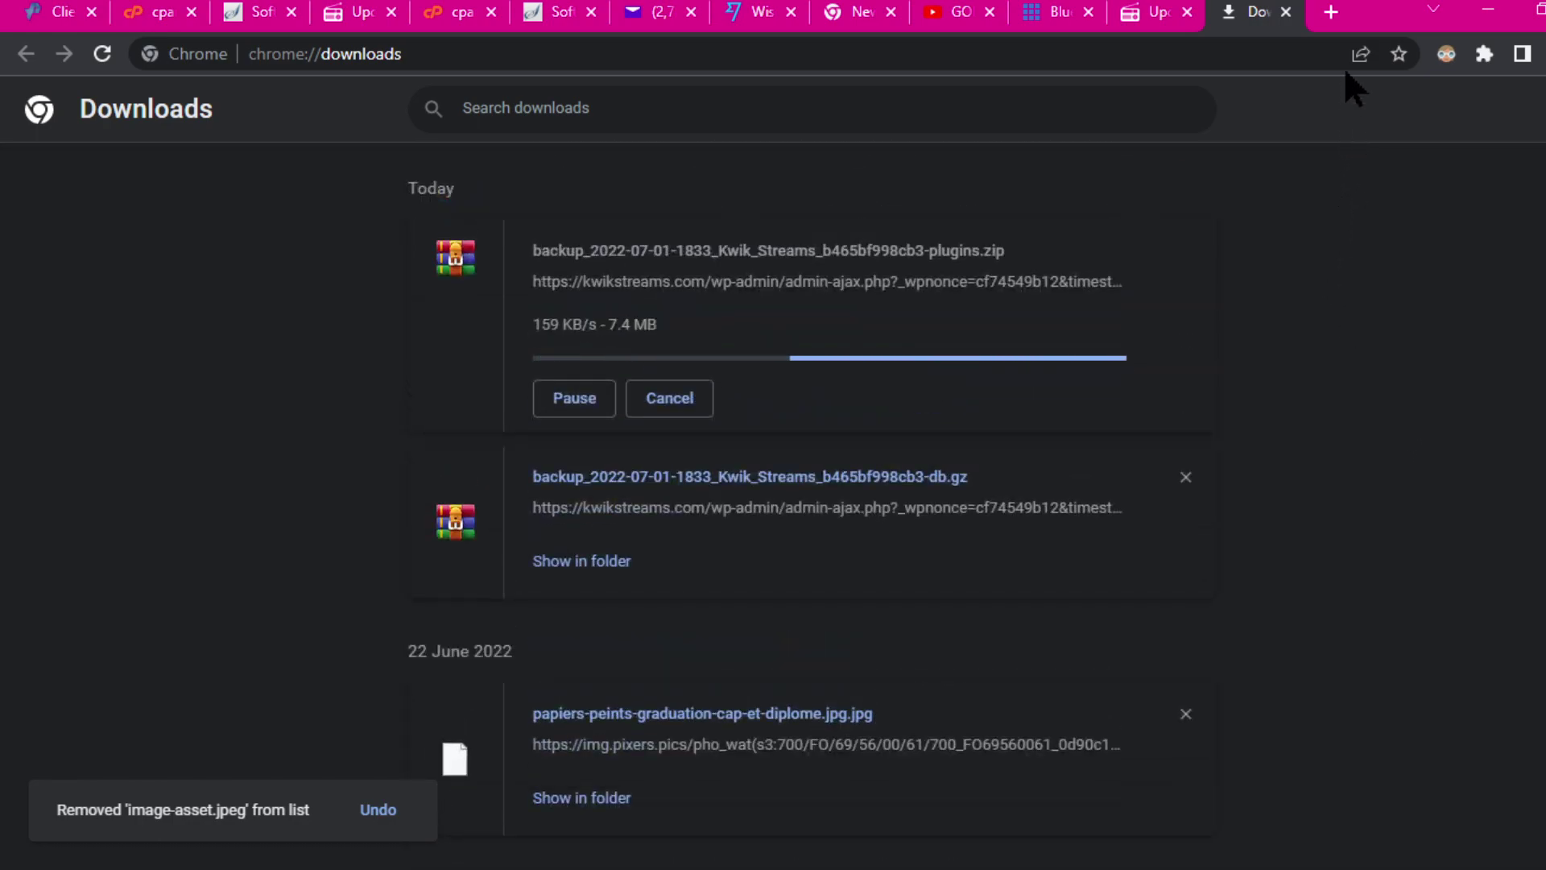
pyautogui.click(1152, 12)
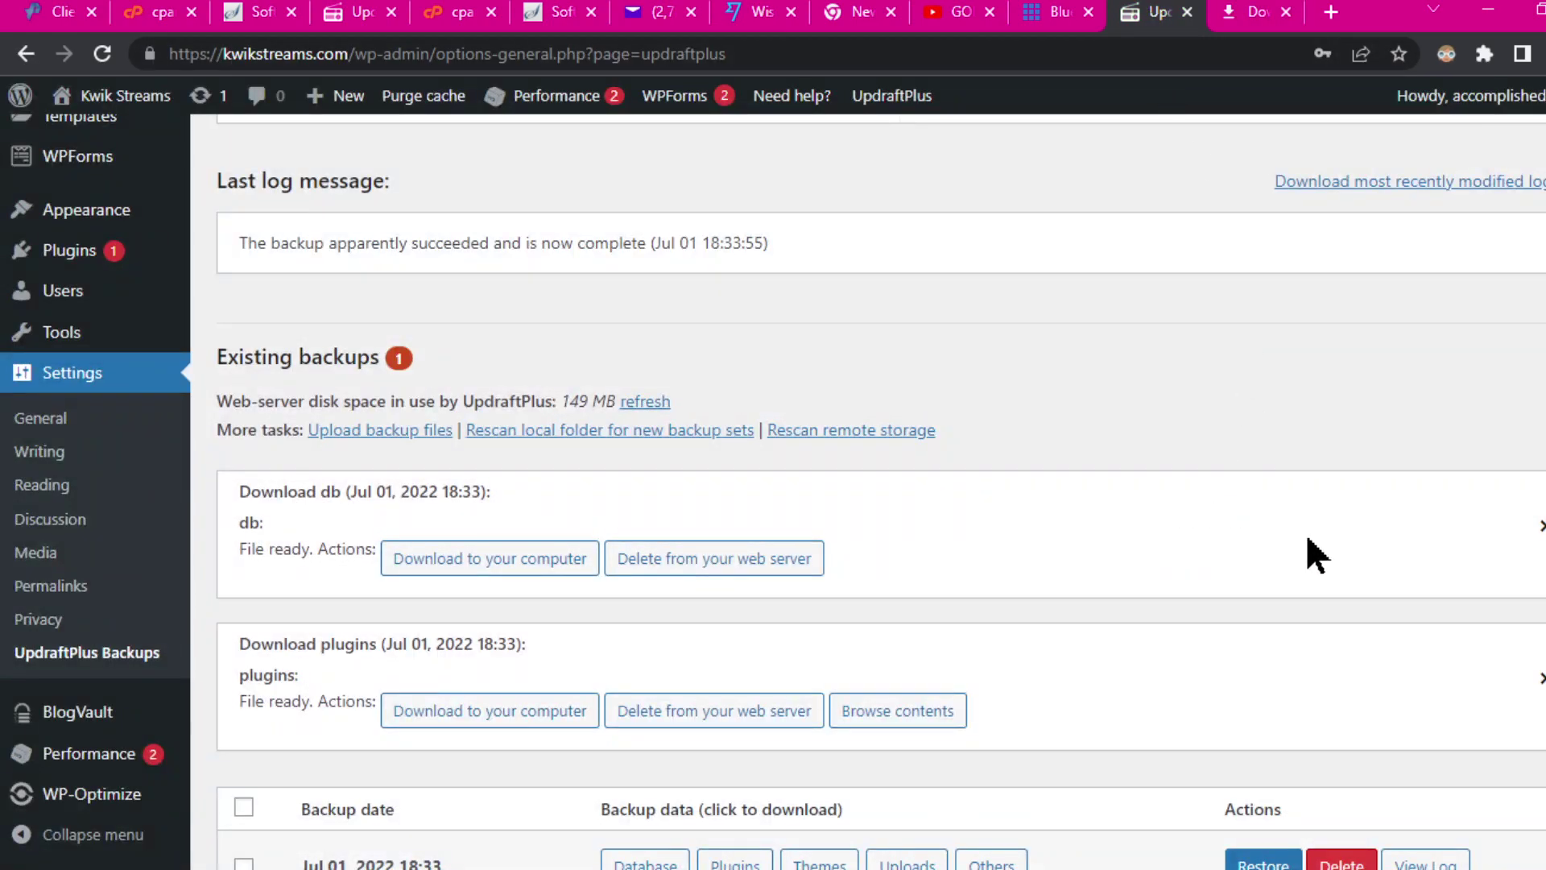
# Step: Prepare the Jul 01 themes backup file so it is ready to download
pyautogui.scroll(-2, 1281, 550)
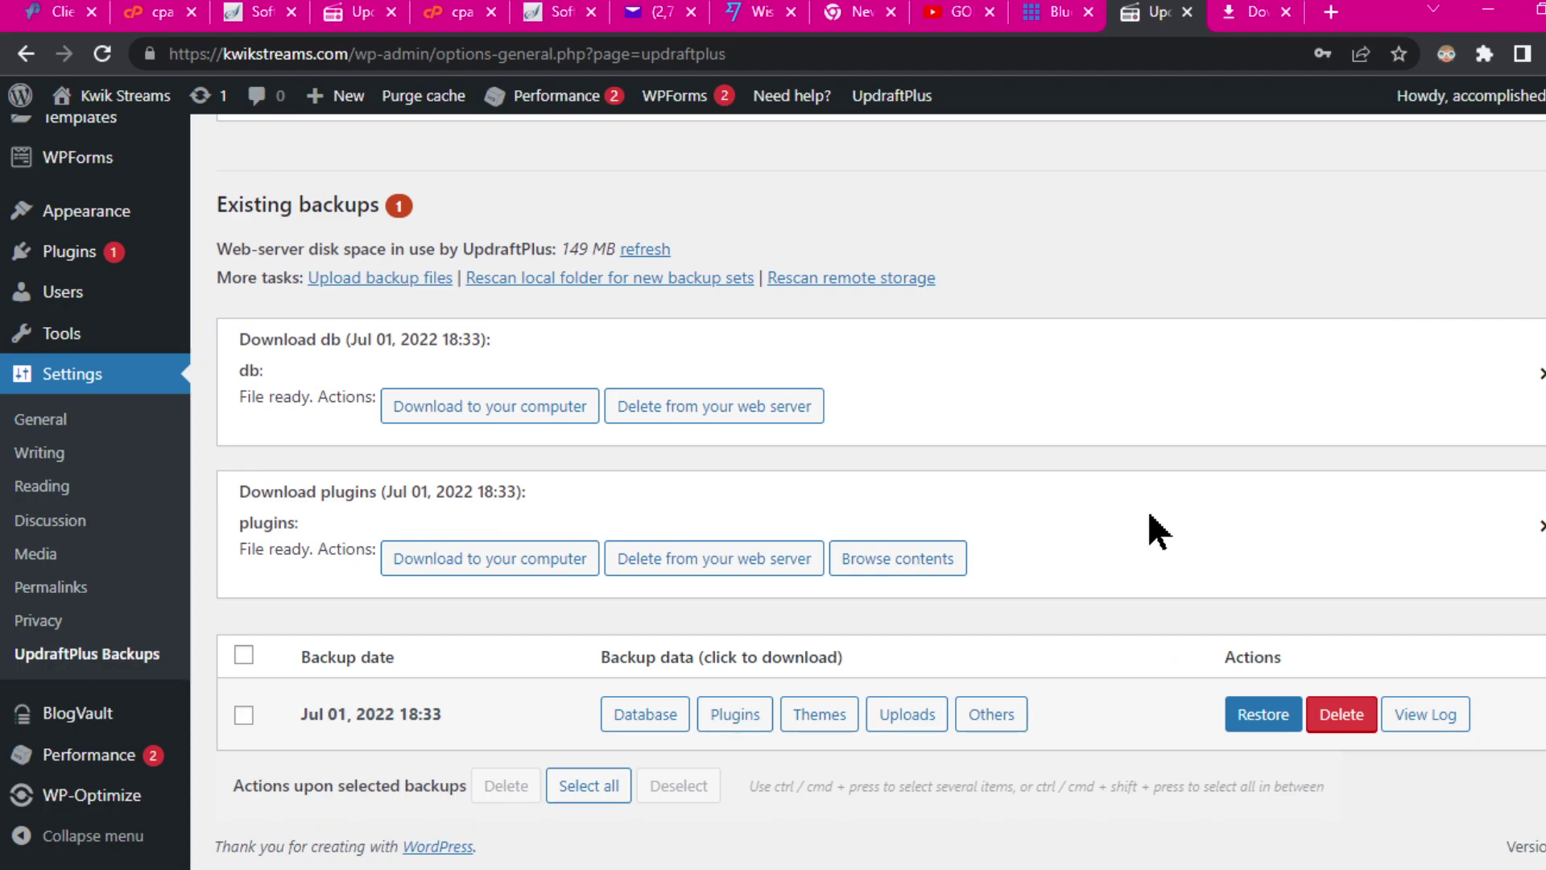
pyautogui.click(820, 714)
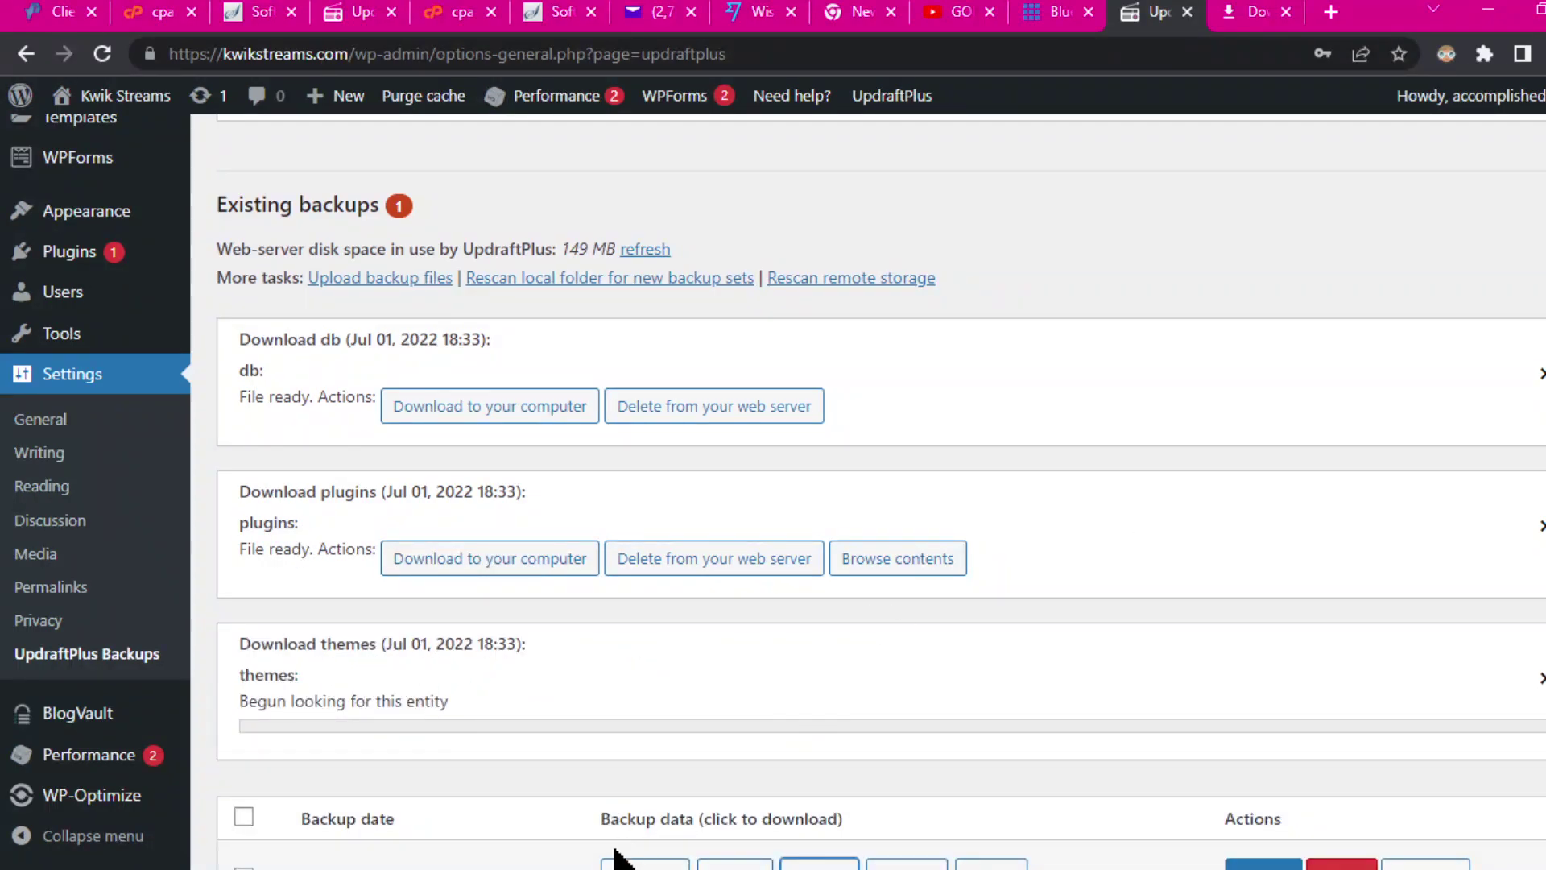
pyautogui.scroll(-2, 1071, 617)
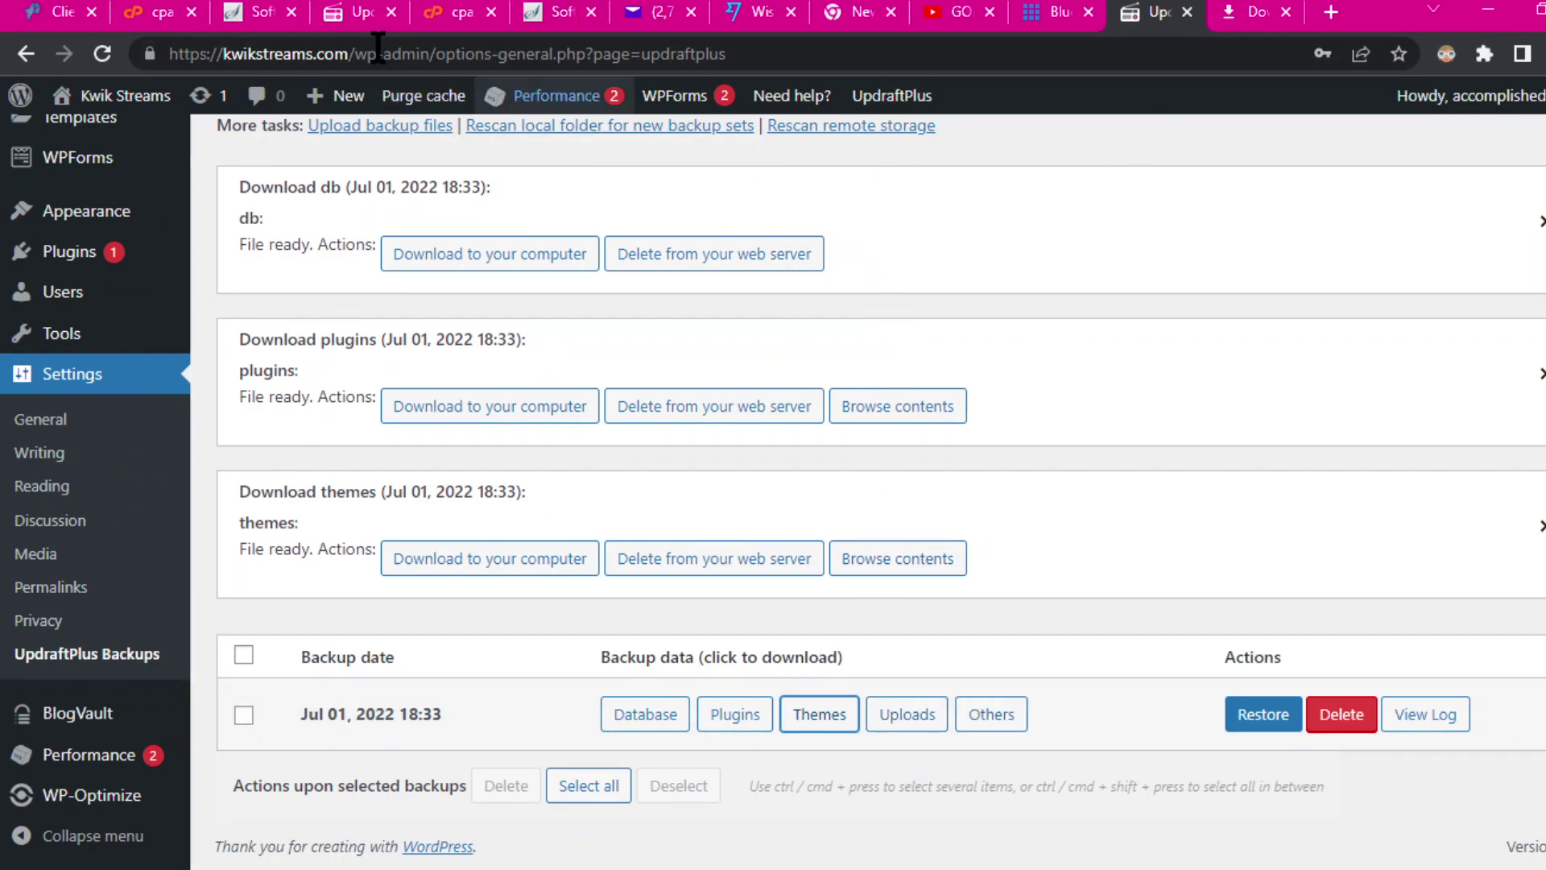
pyautogui.hotkey('alt', 'Tab')
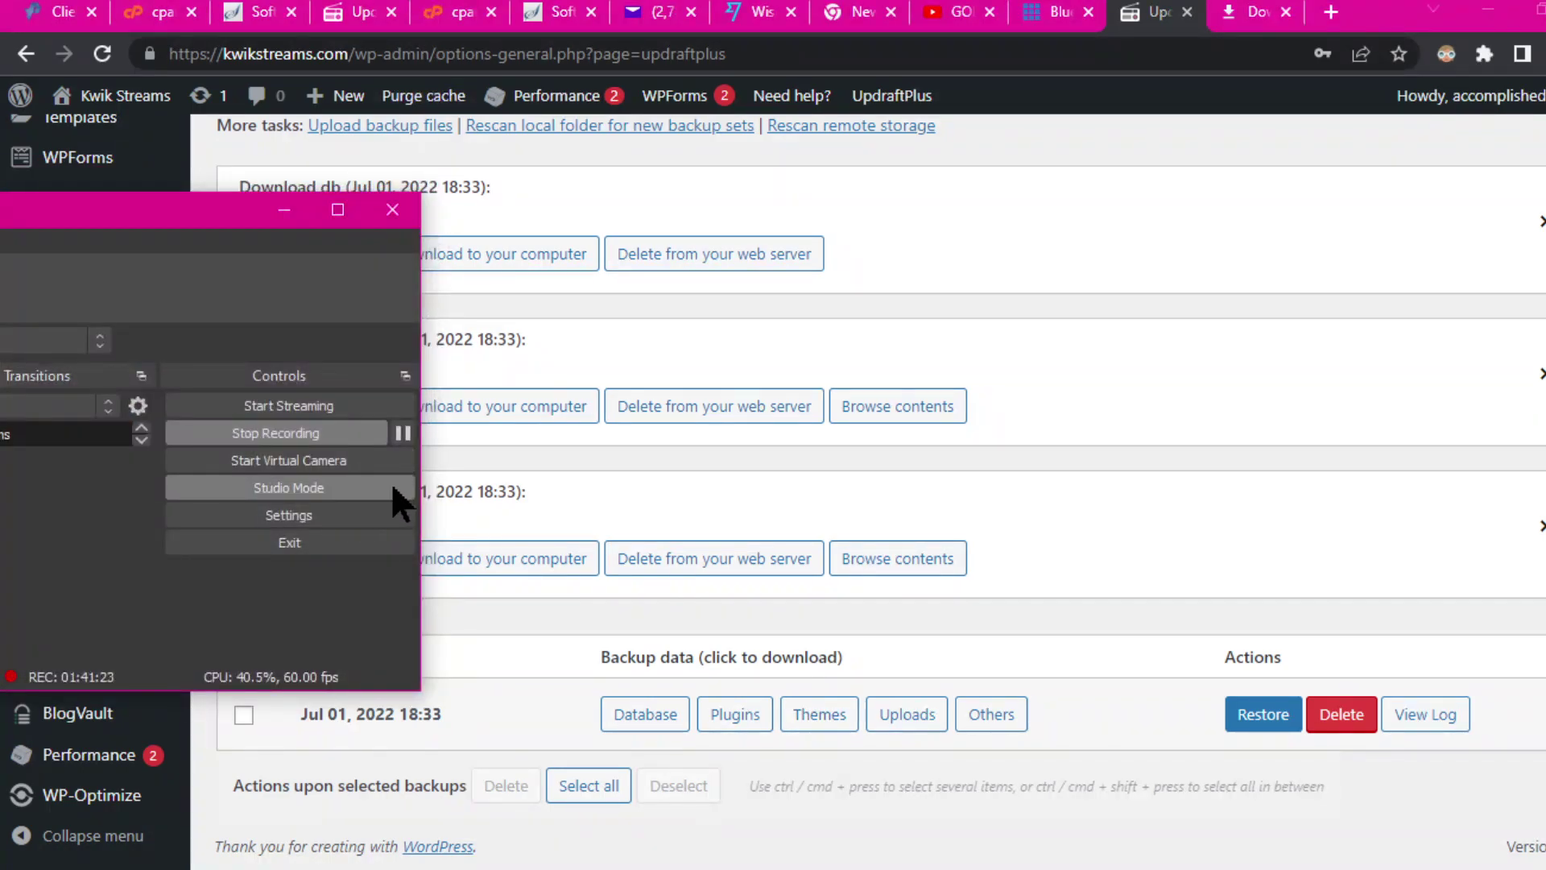
# Step: Dismiss the Summer sale banner and check the Jul 01, 2022 18:33 db, plugins and themes files are ready
pyautogui.click(403, 432)
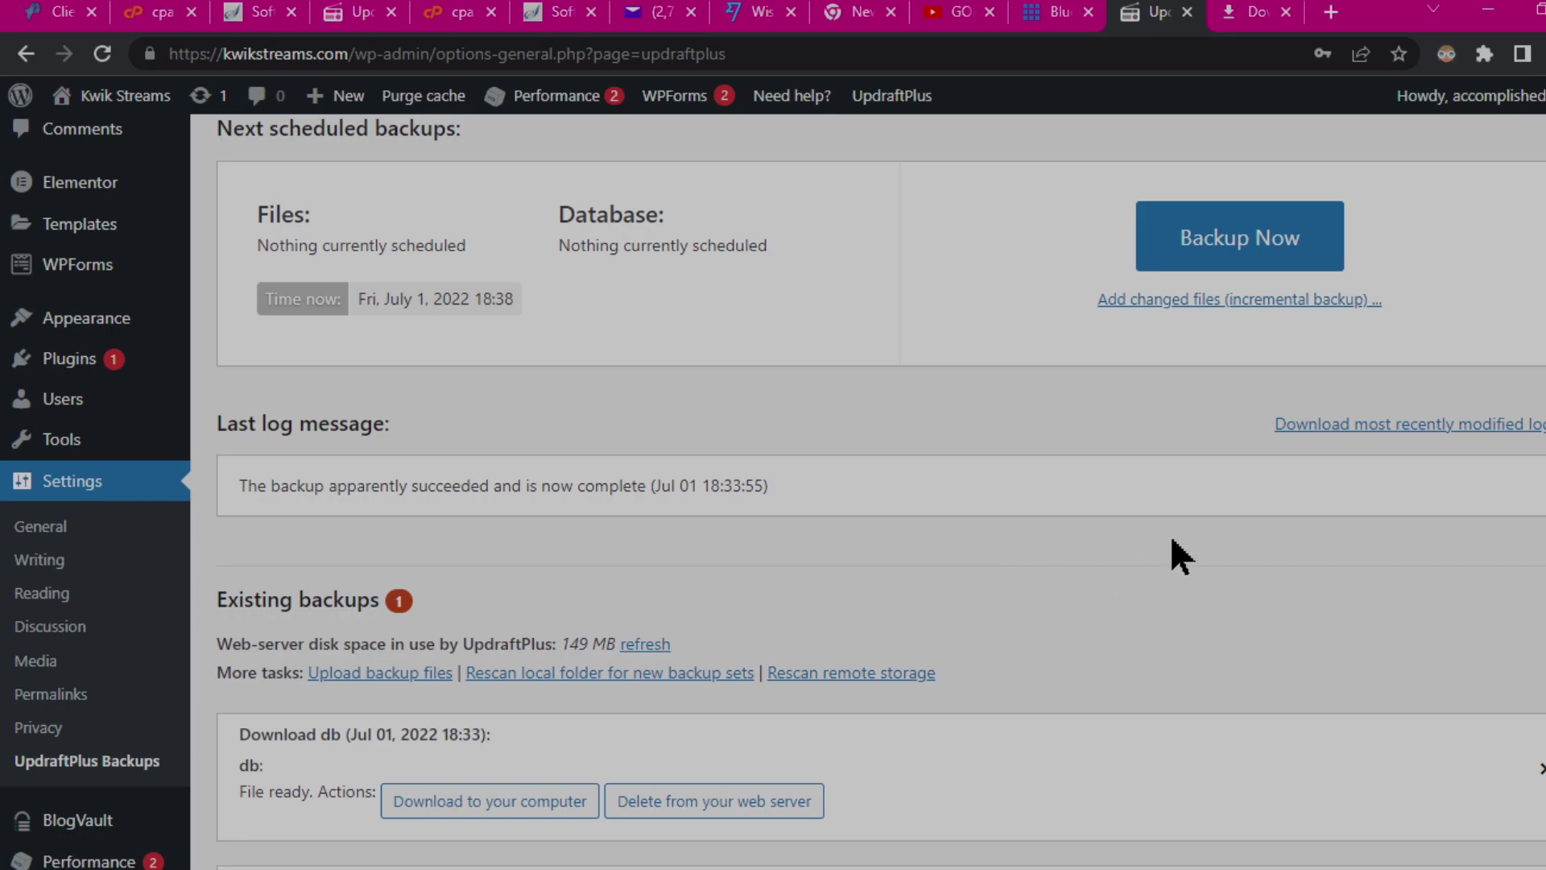
pyautogui.scroll(-5, 1166, 534)
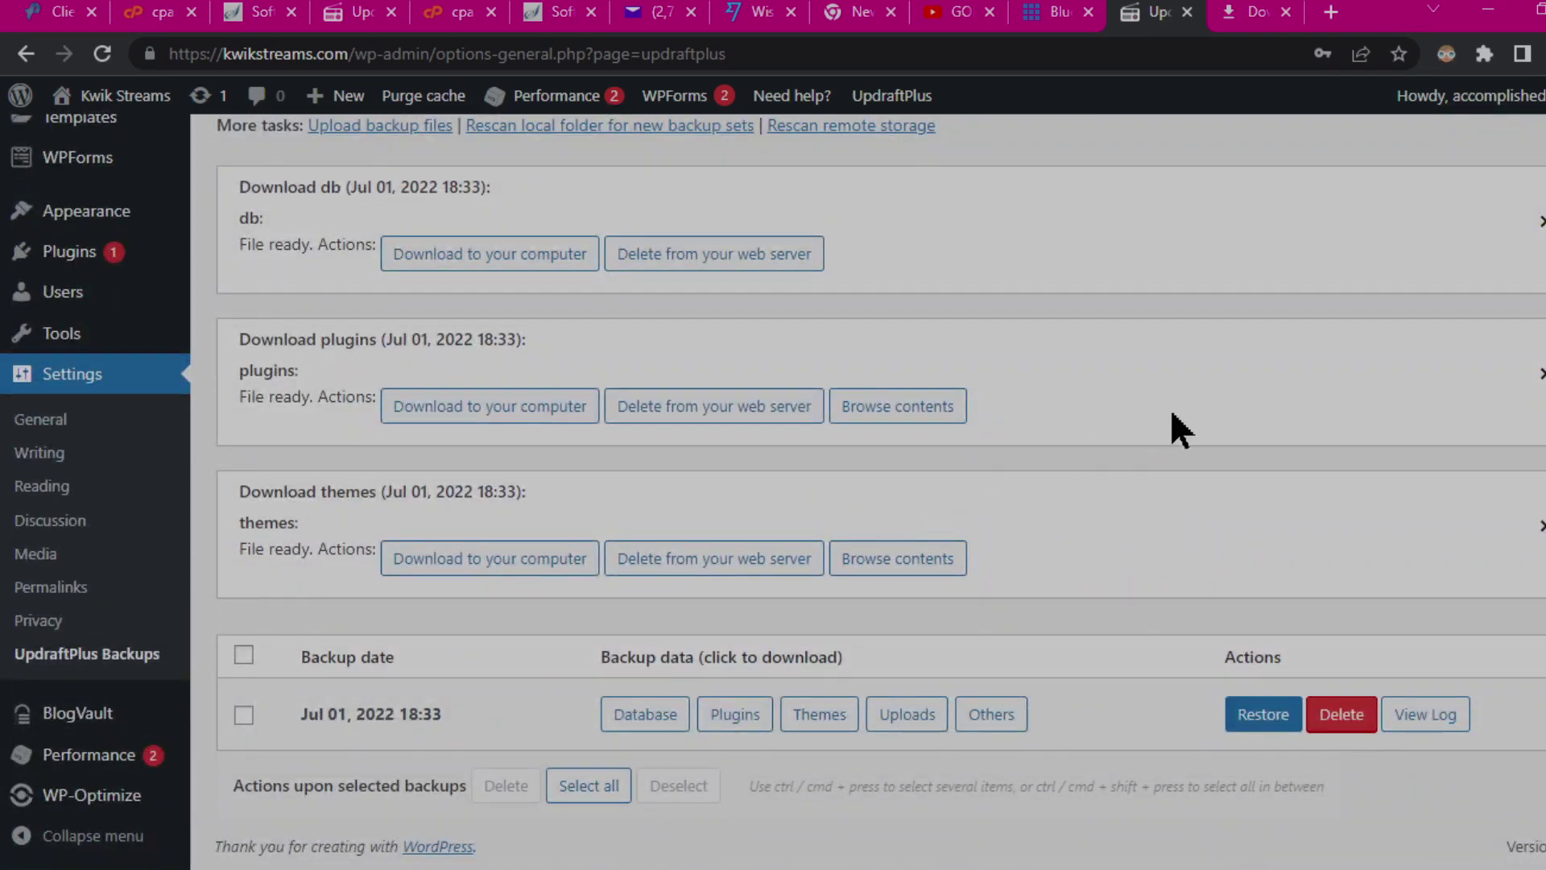
pyautogui.scroll(5, 1160, 418)
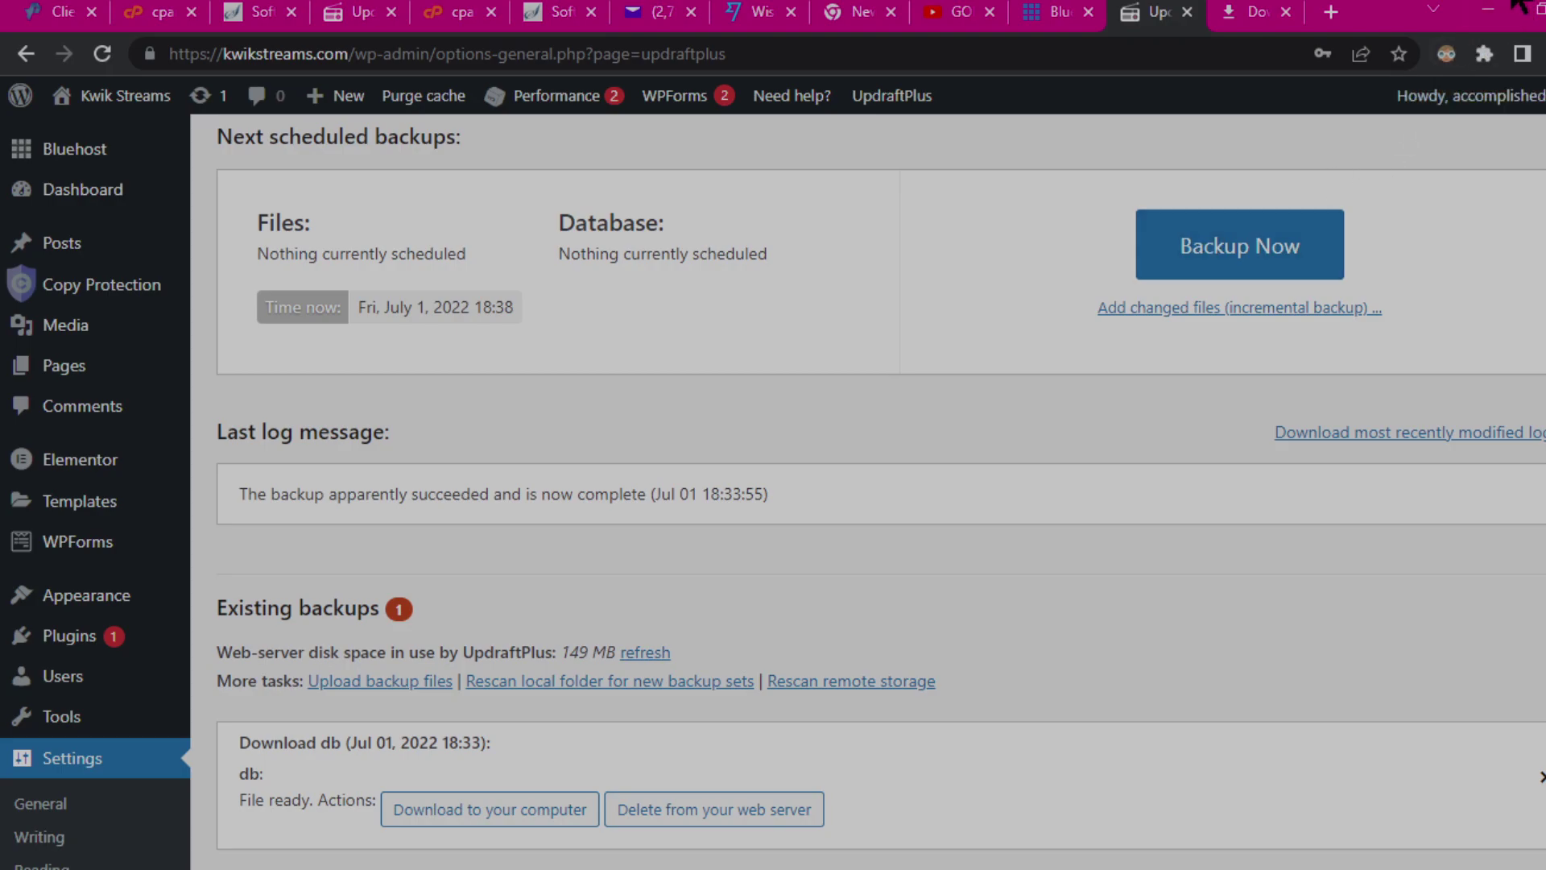
pyautogui.moveTo(1518, 2)
pyautogui.scroll(3, 874, 379)
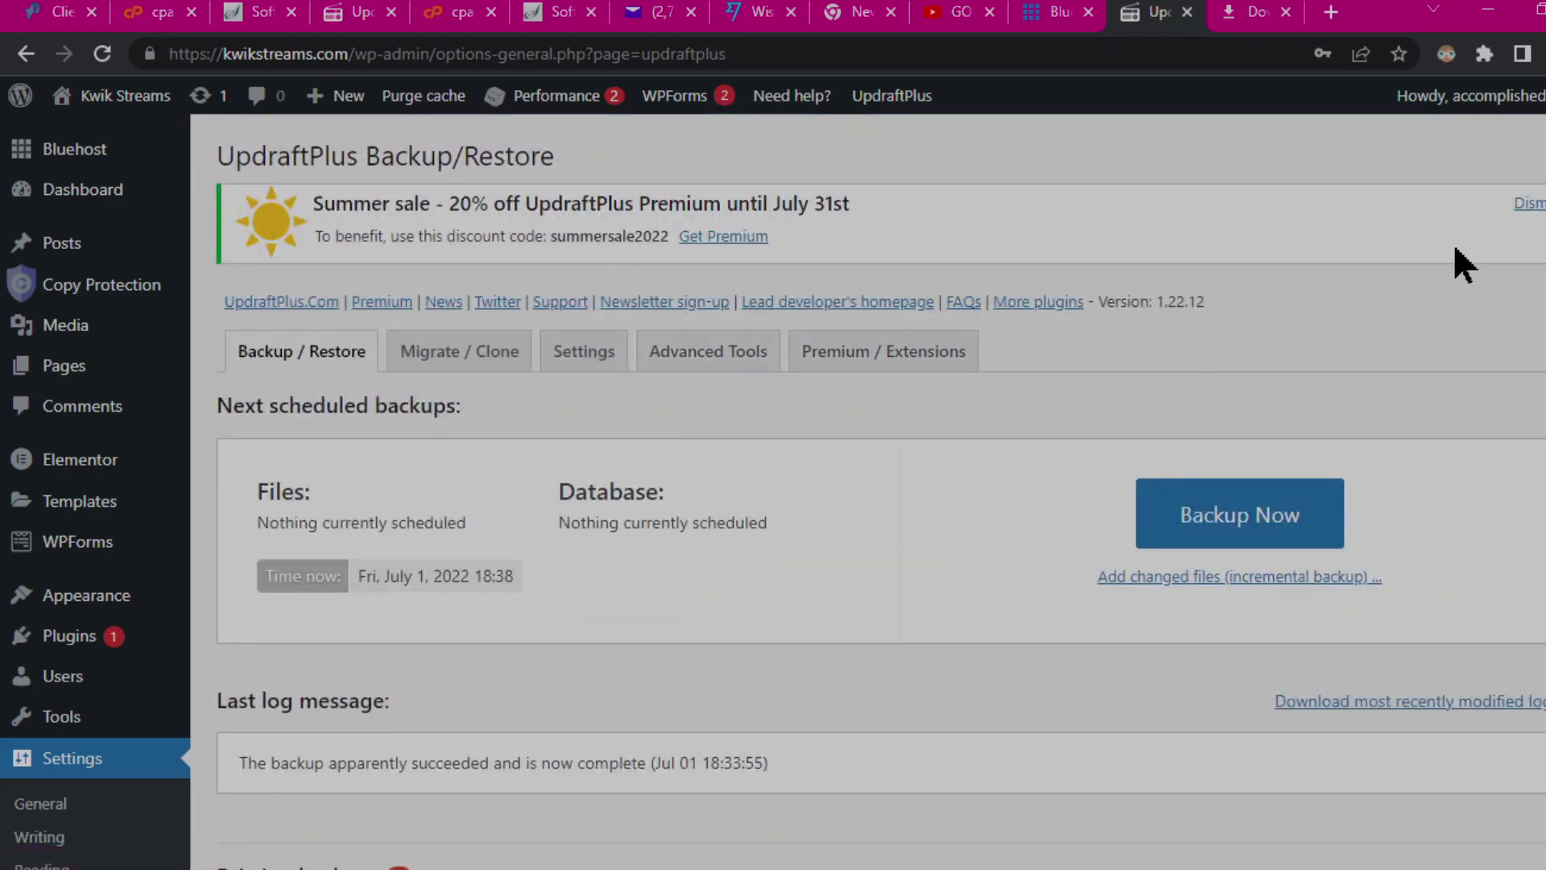
pyautogui.click(1526, 204)
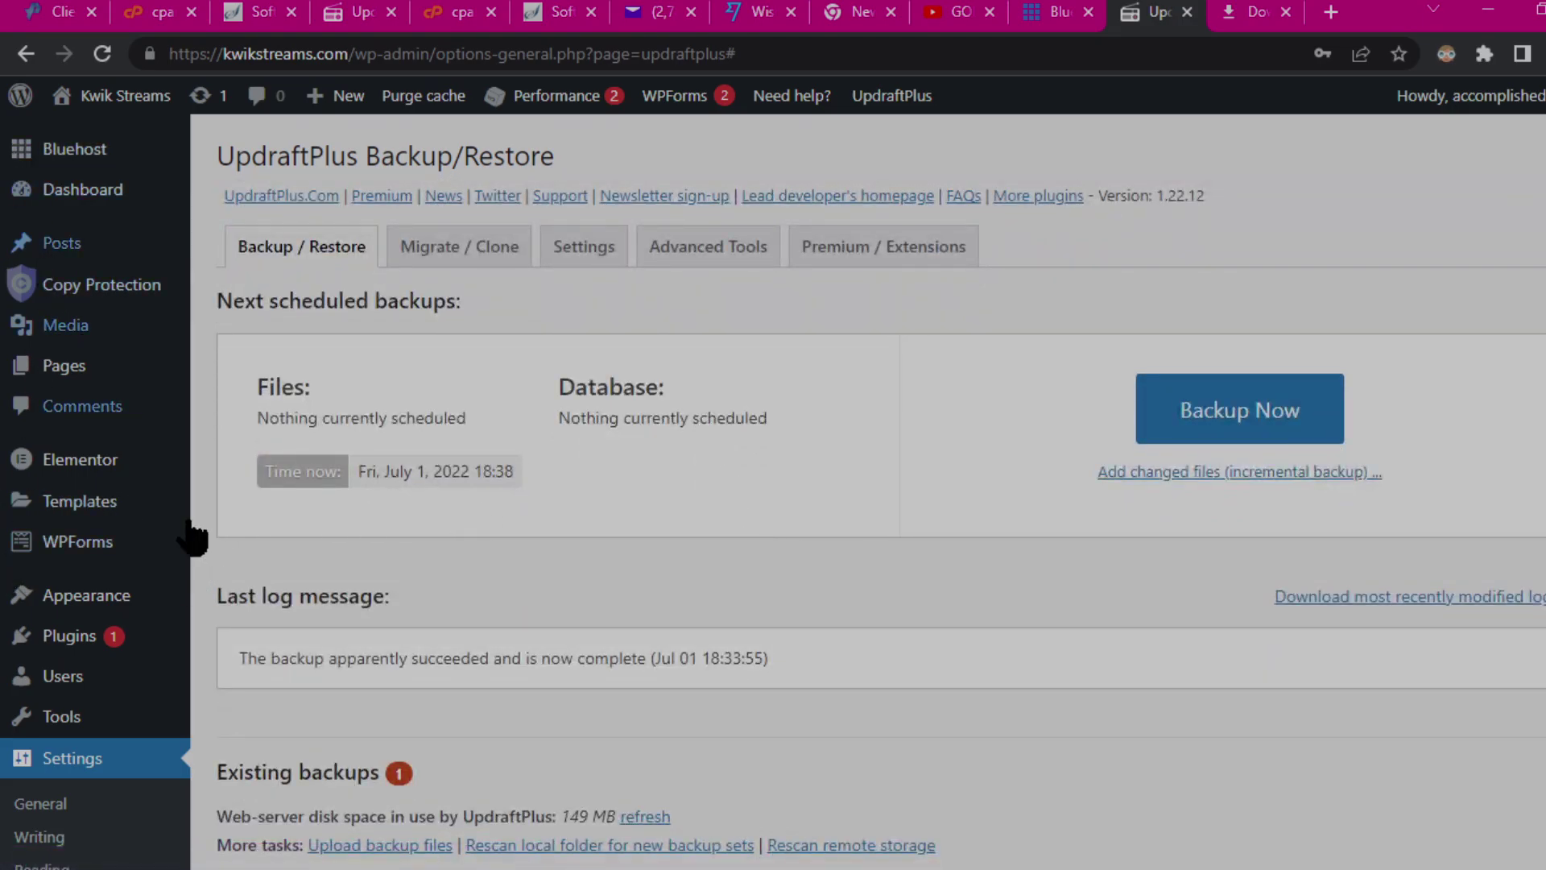
pyautogui.scroll(-6, 1047, 480)
pyautogui.scroll(6, 1047, 476)
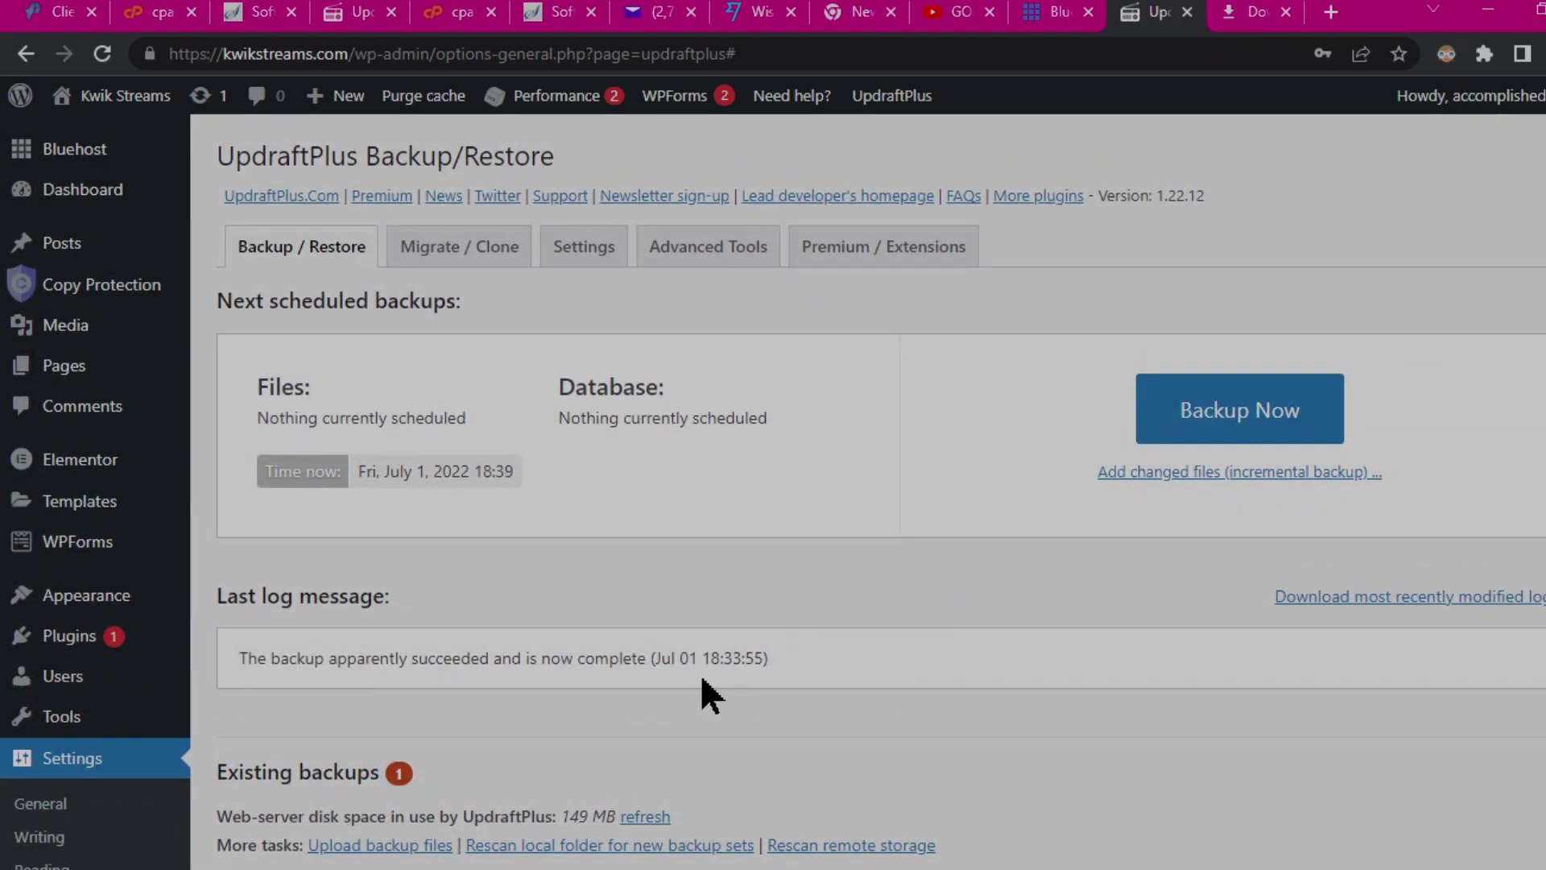
pyautogui.scroll(-7, 662, 674)
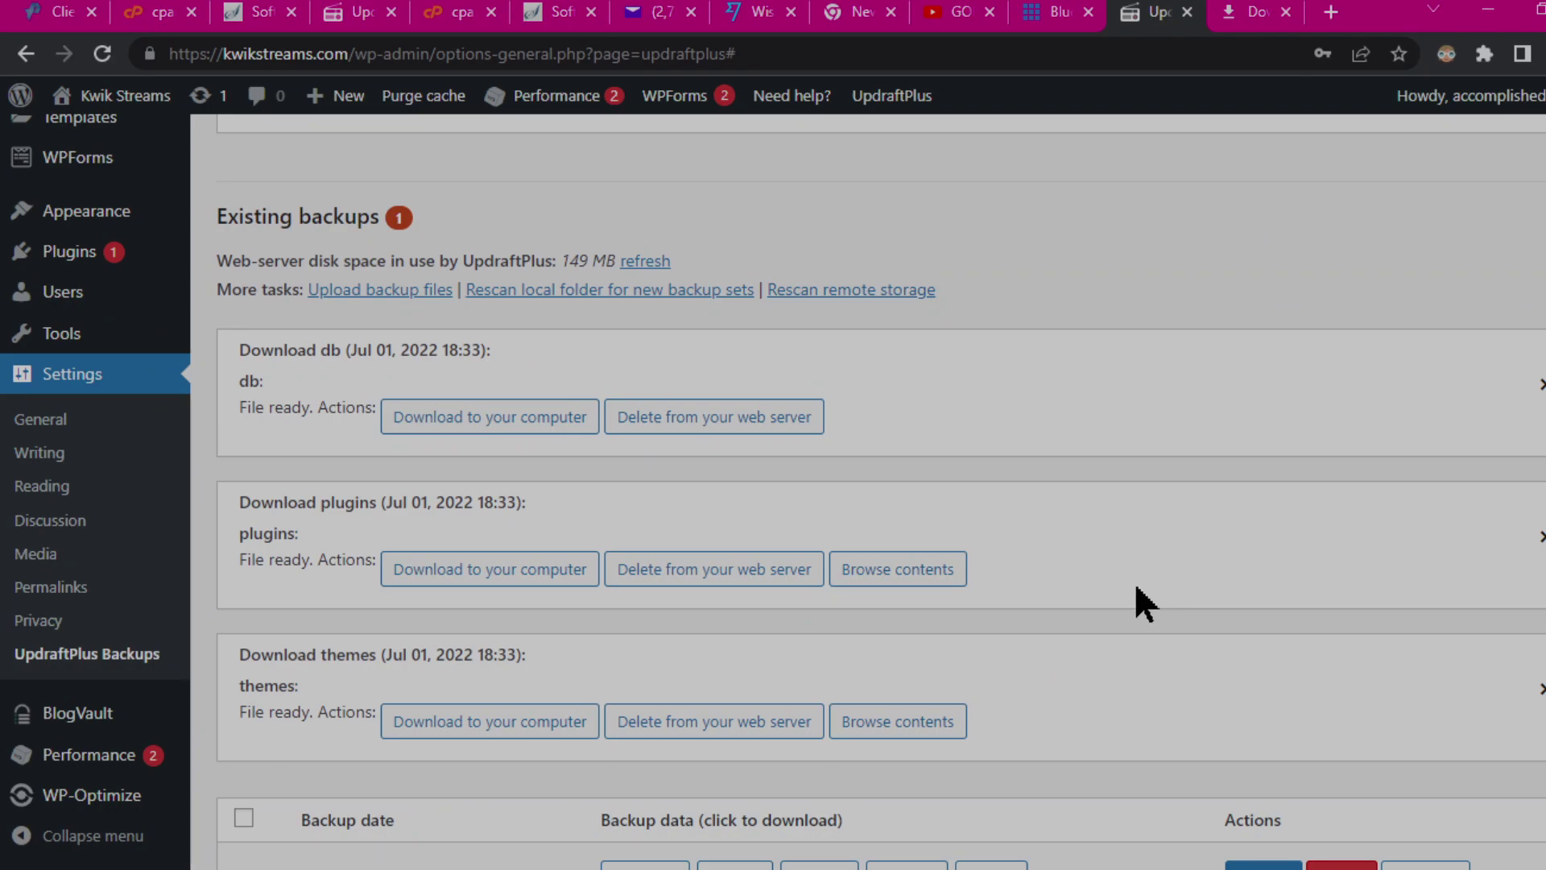
pyautogui.scroll(-2, 1139, 587)
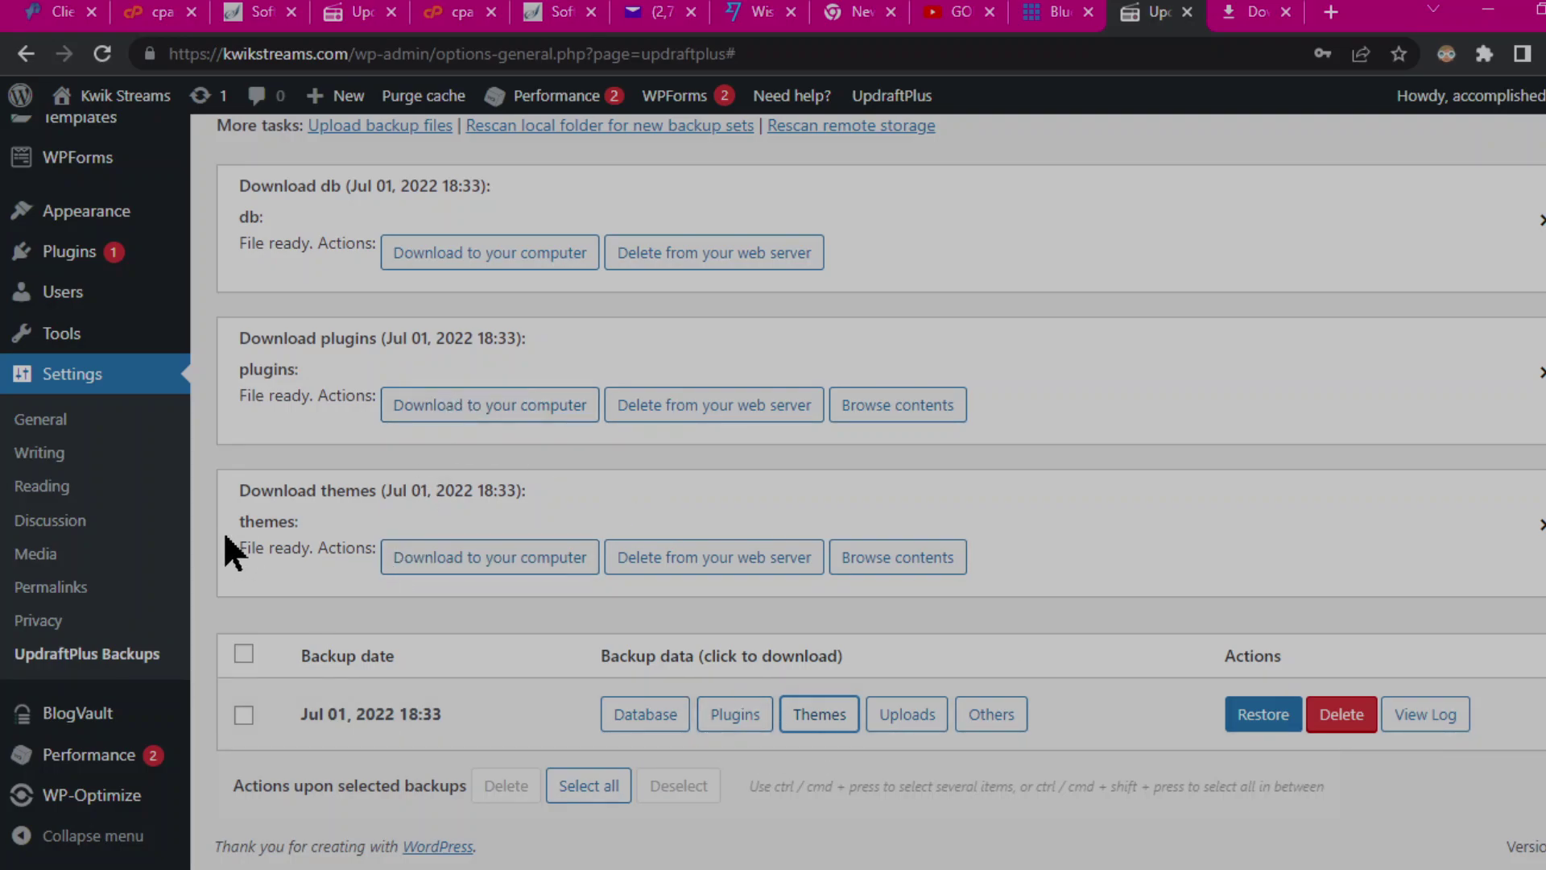
# Step: Download the Jul 01 themes archive, then prepare the uploads archive and save both into the Copy folder
pyautogui.click(478, 564)
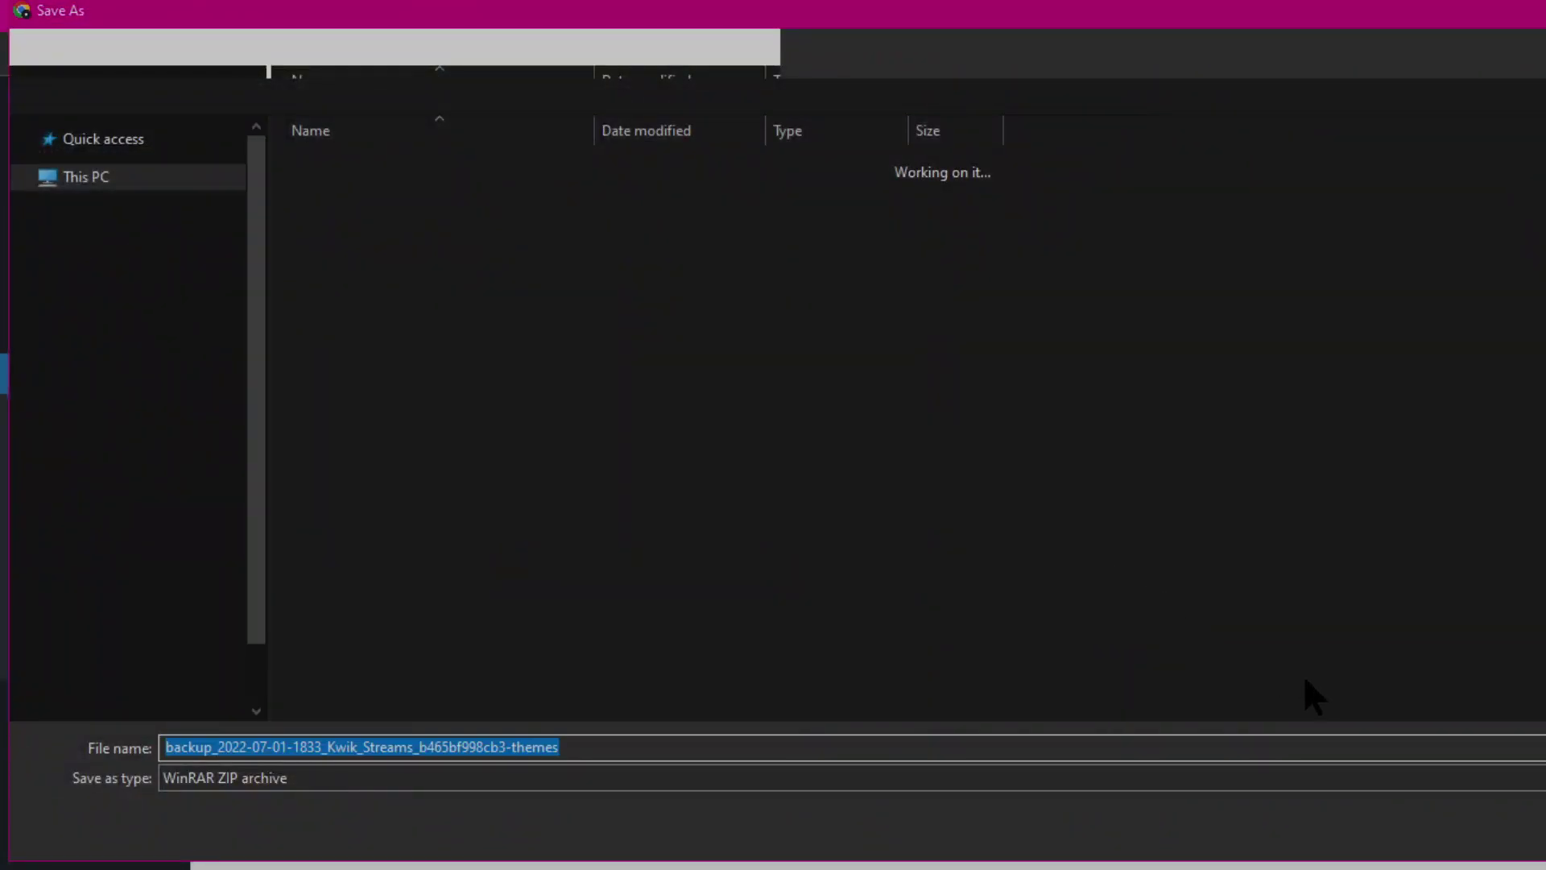
pyautogui.click(1422, 830)
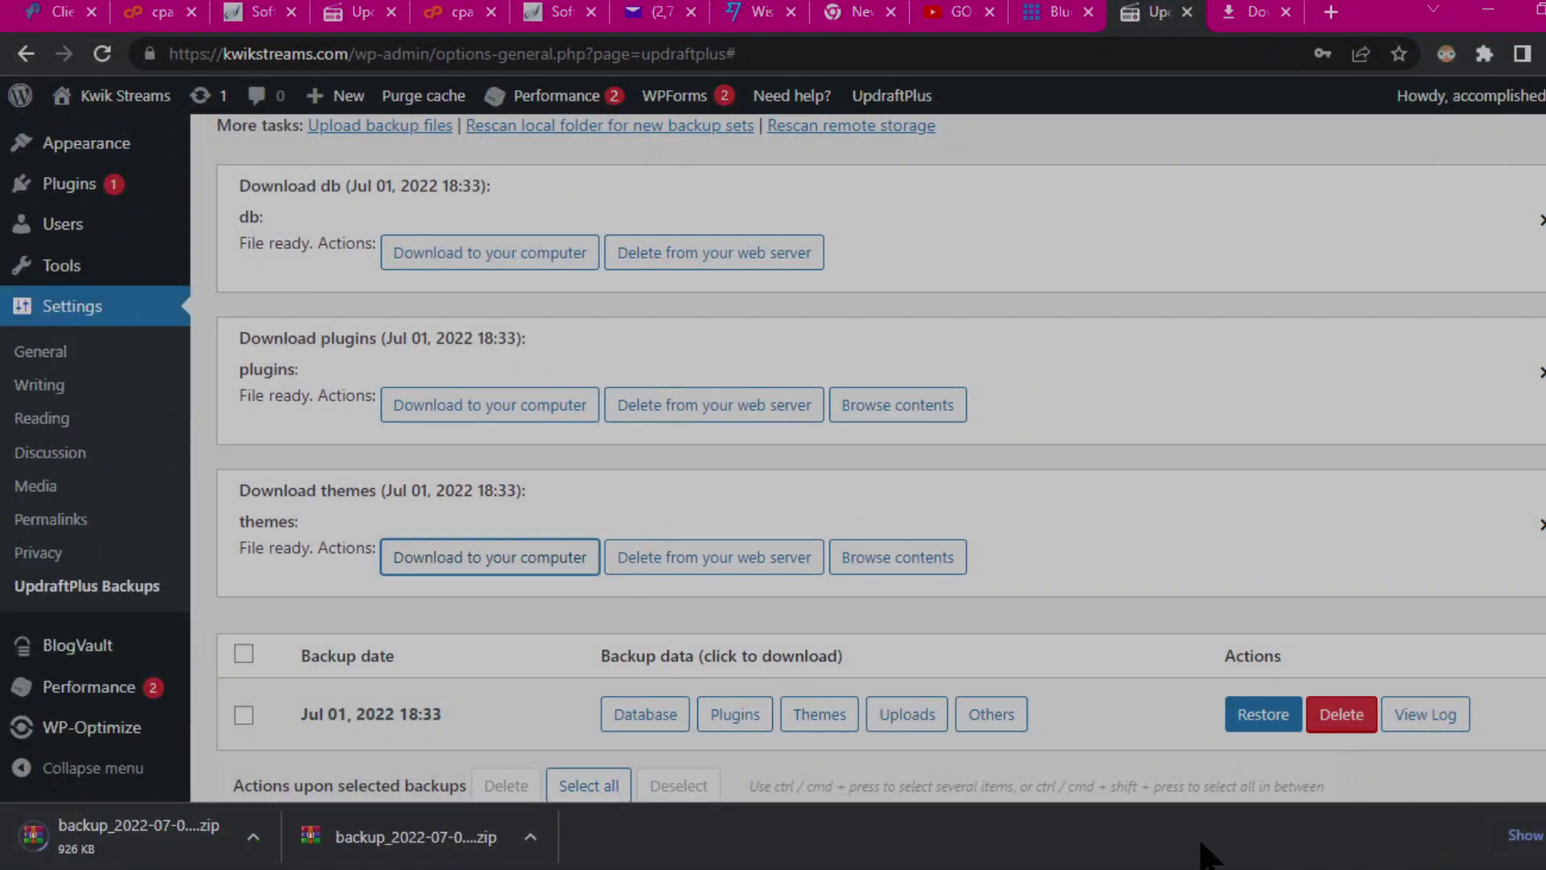
pyautogui.click(922, 719)
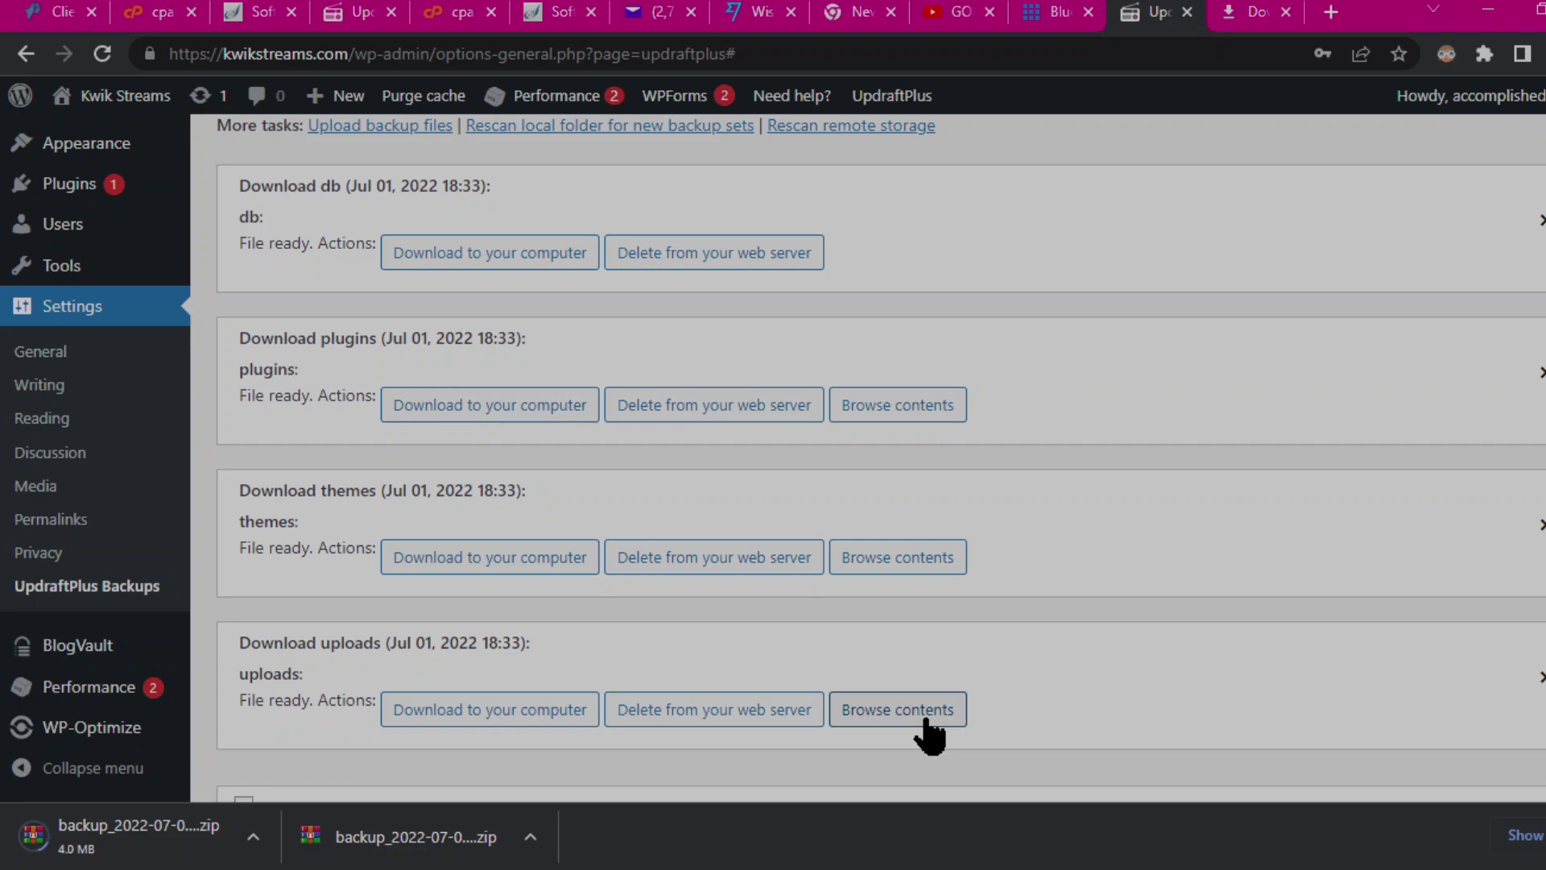
pyautogui.scroll(-3, 1038, 628)
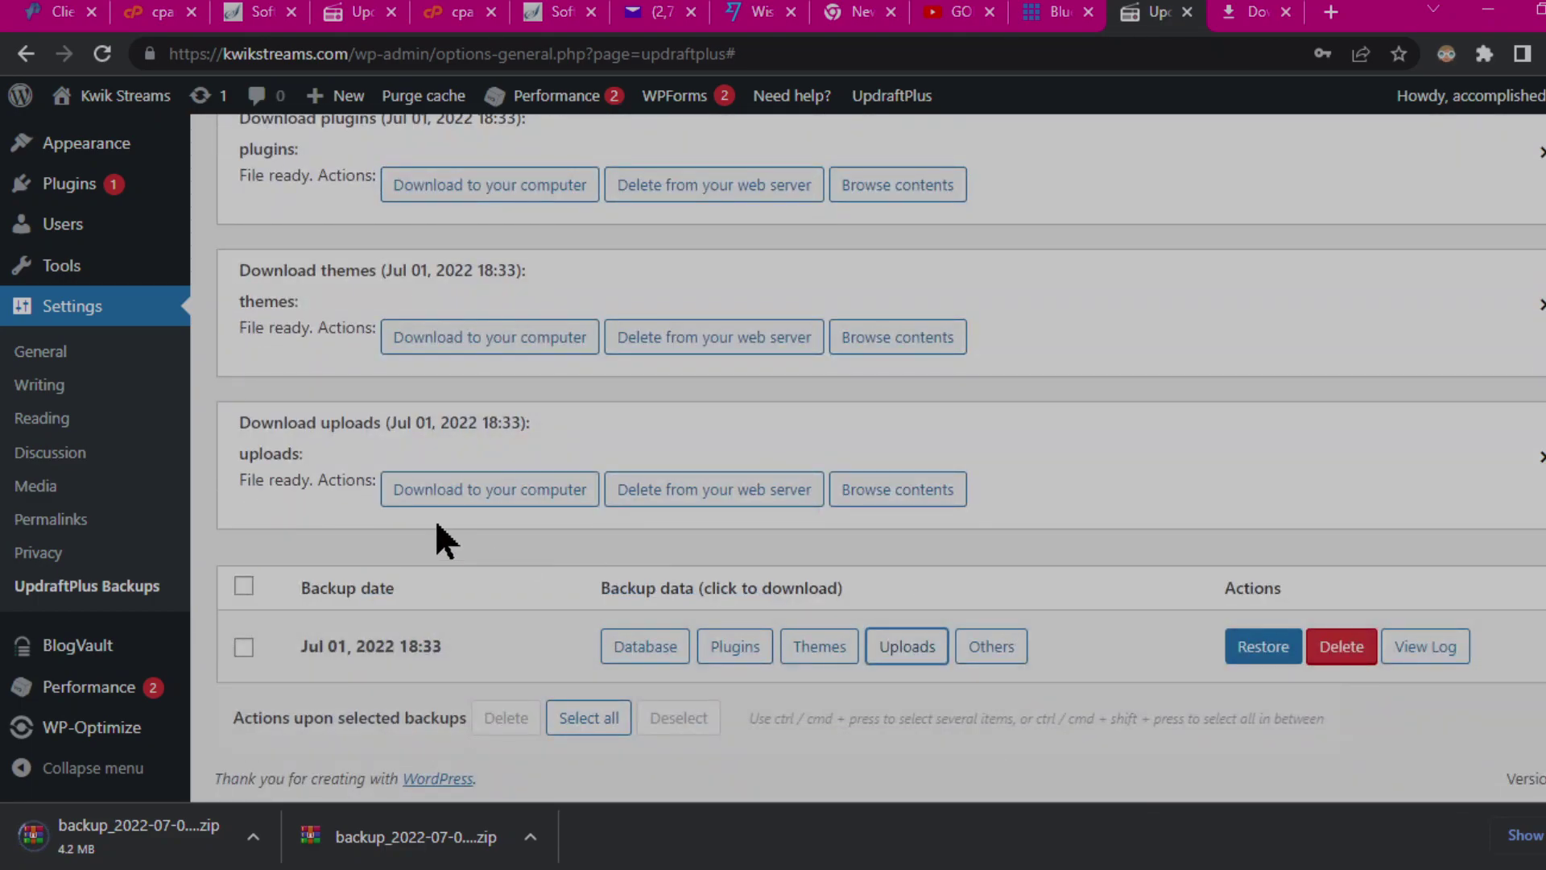
pyautogui.click(904, 654)
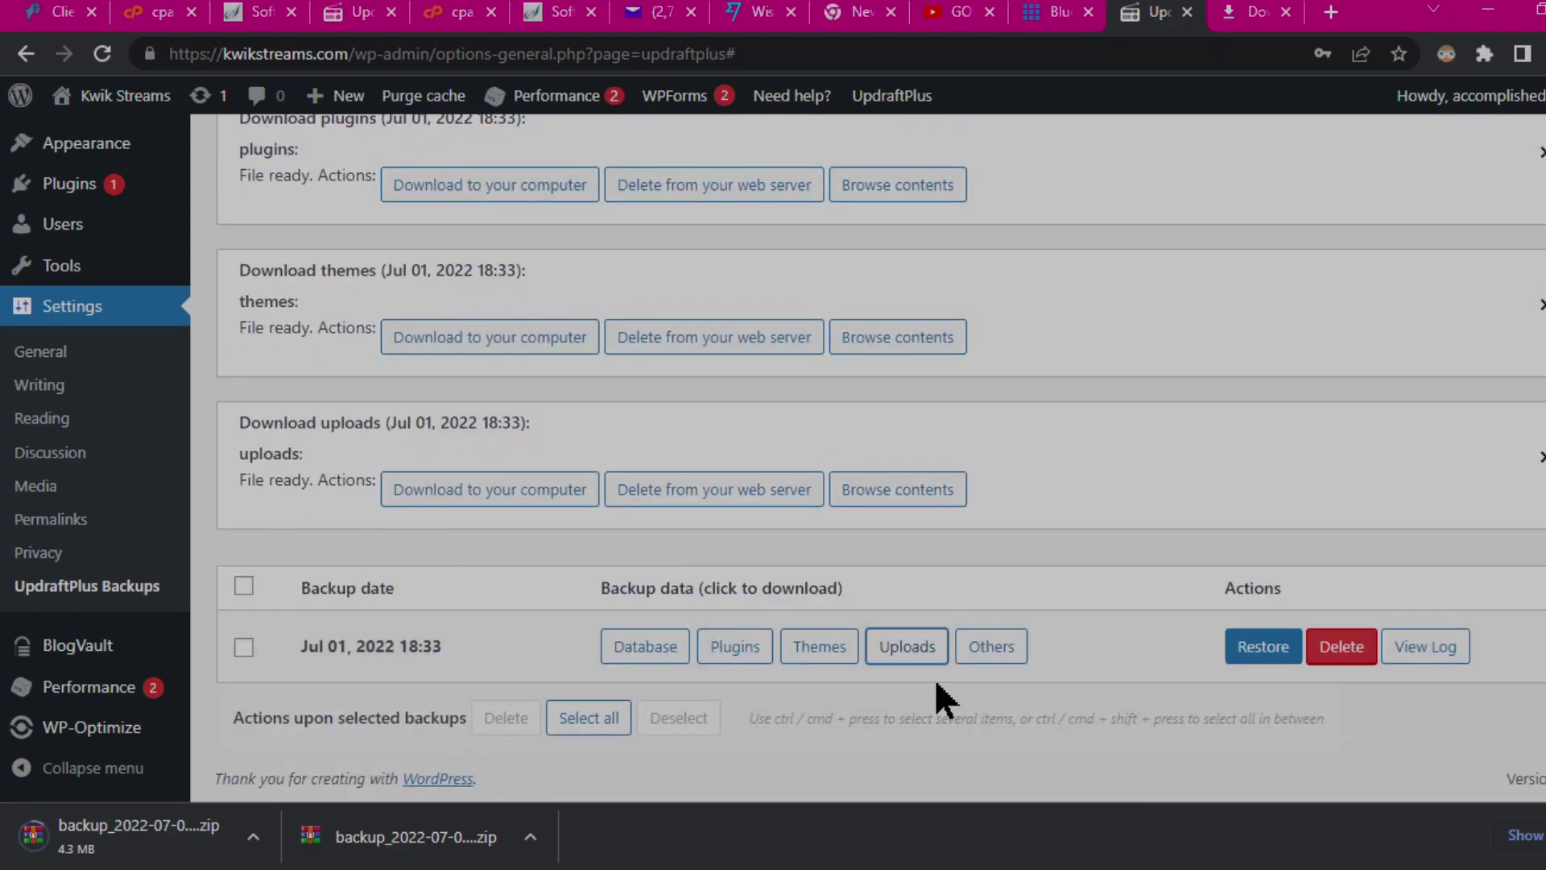
pyautogui.click(451, 501)
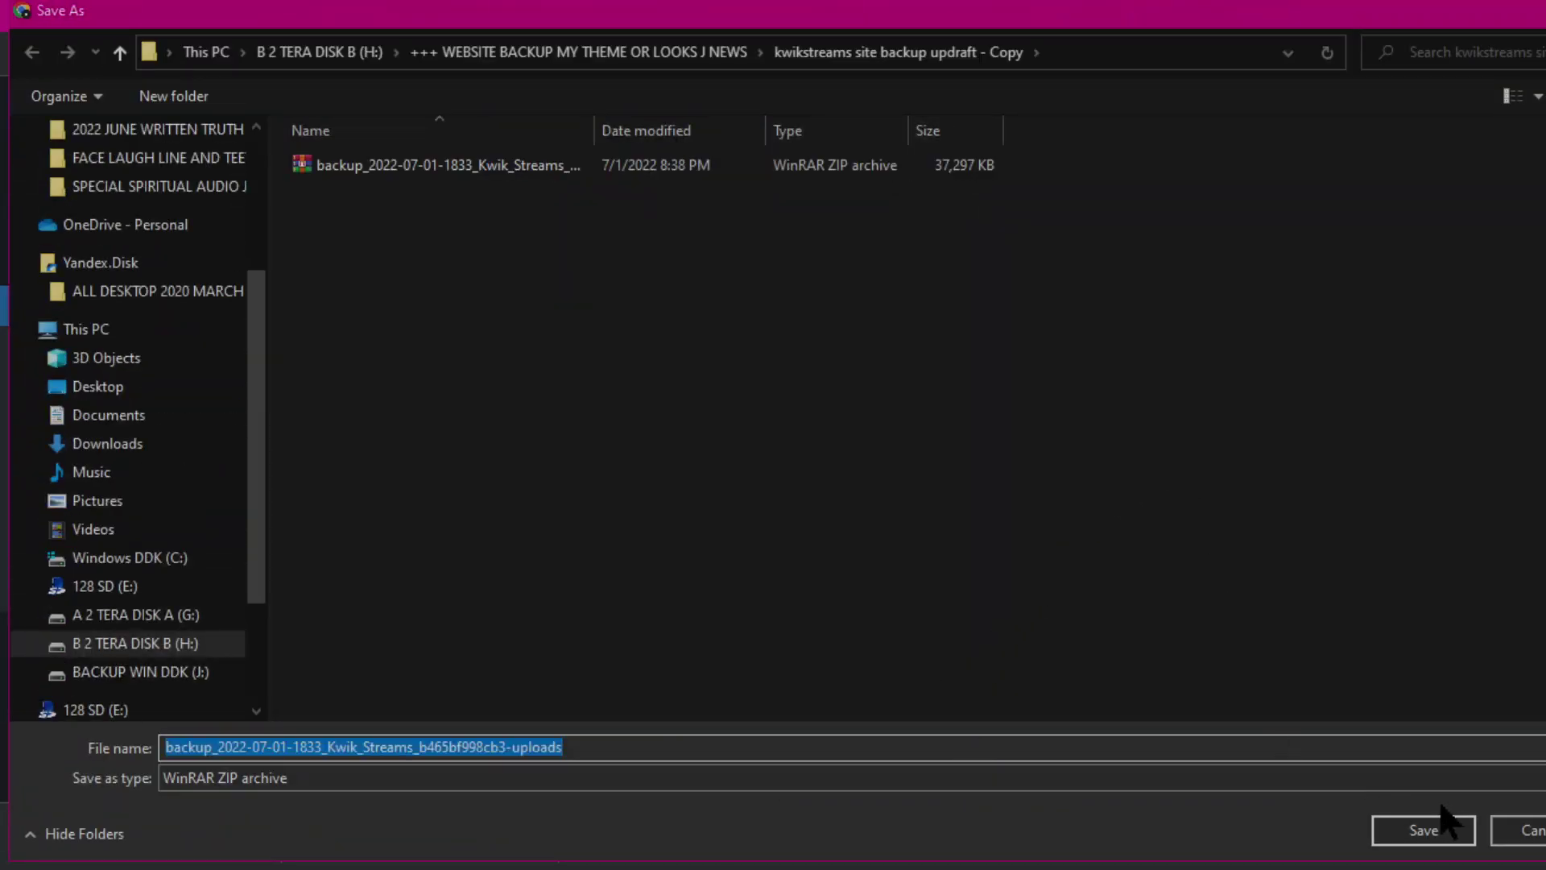
pyautogui.click(1442, 833)
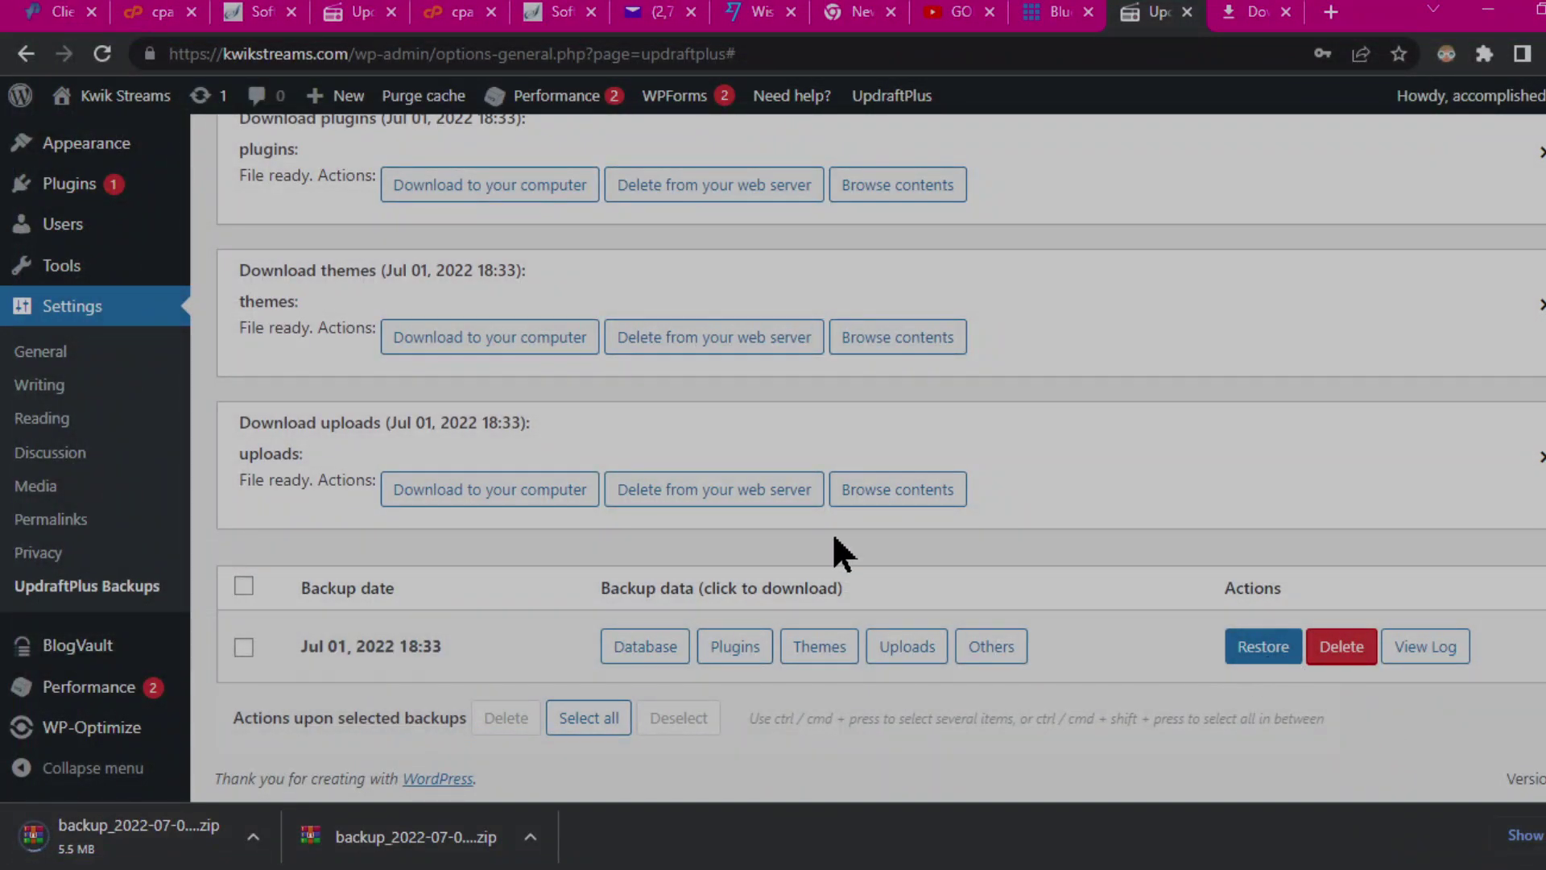
# Step: Prepare the Jul 01 others archive and save it into the backup Copy folder
pyautogui.click(984, 651)
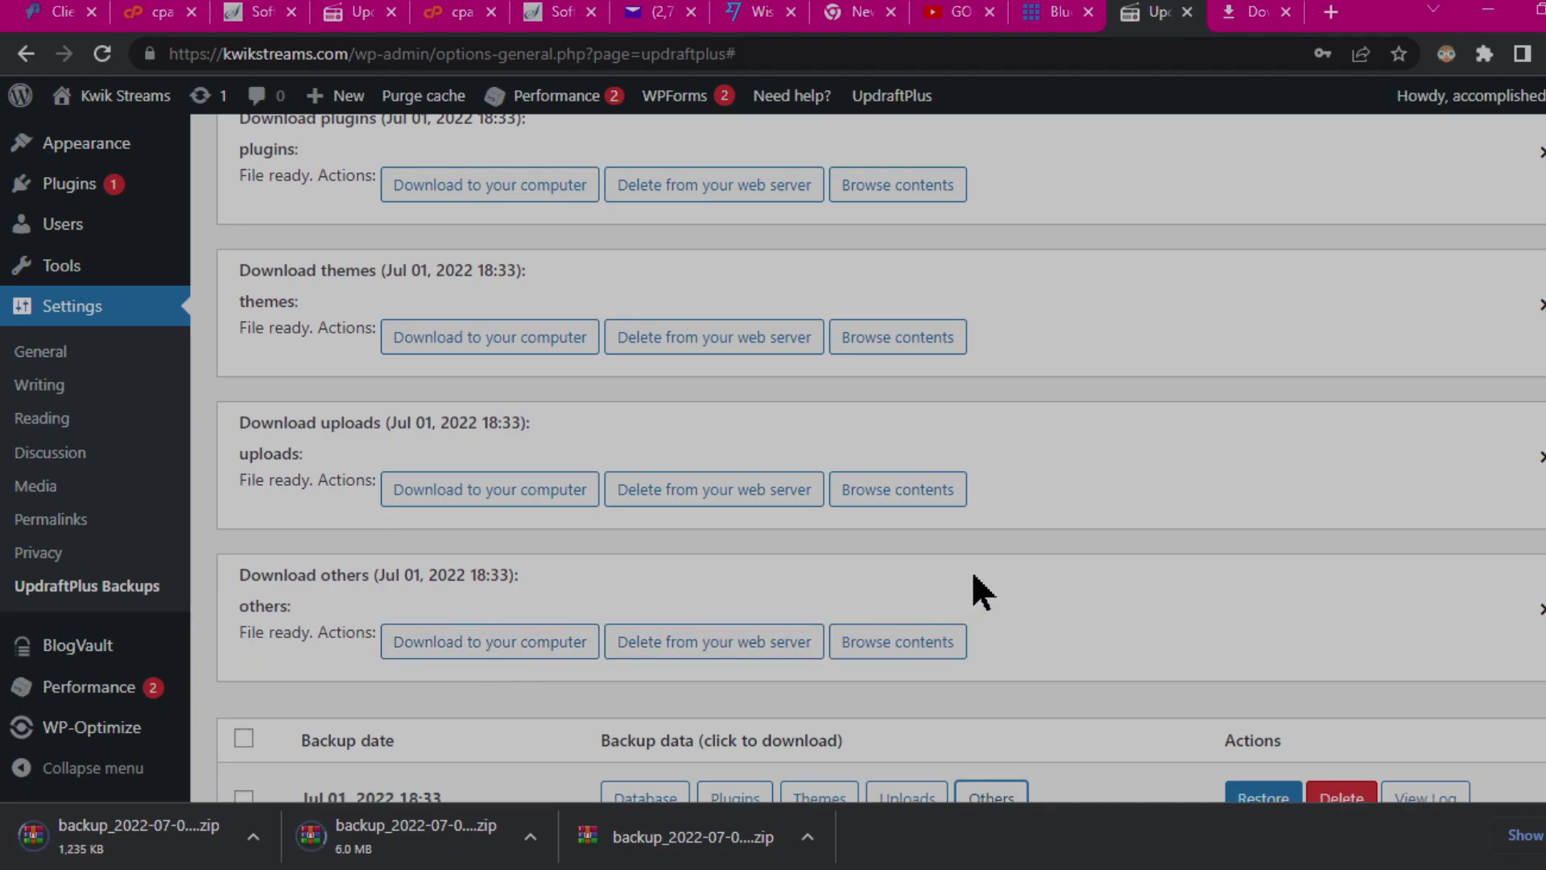
pyautogui.click(469, 642)
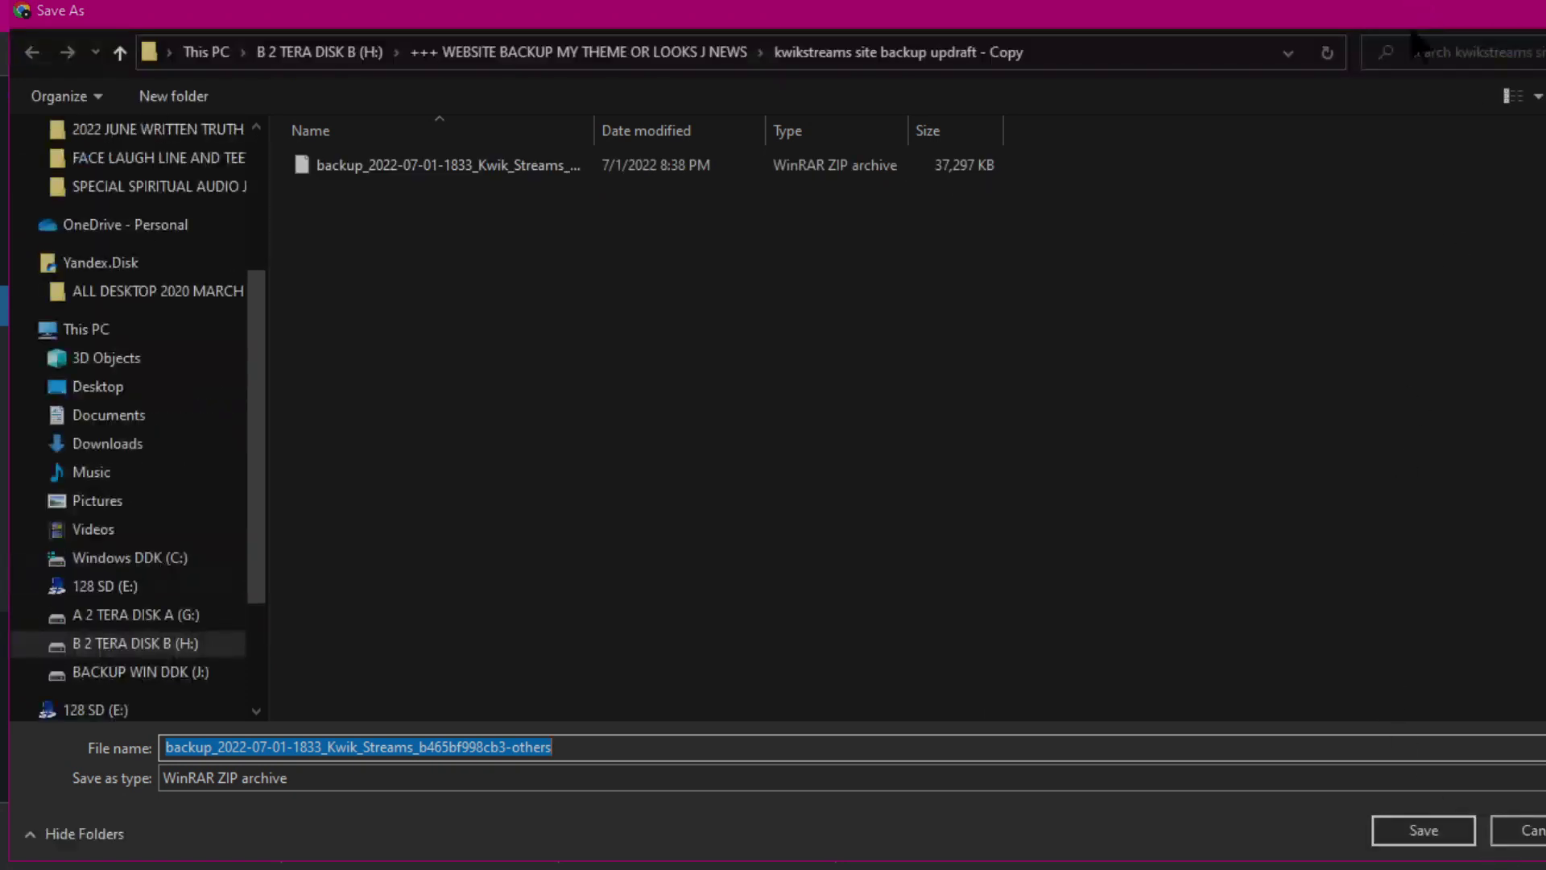
pyautogui.click(1419, 831)
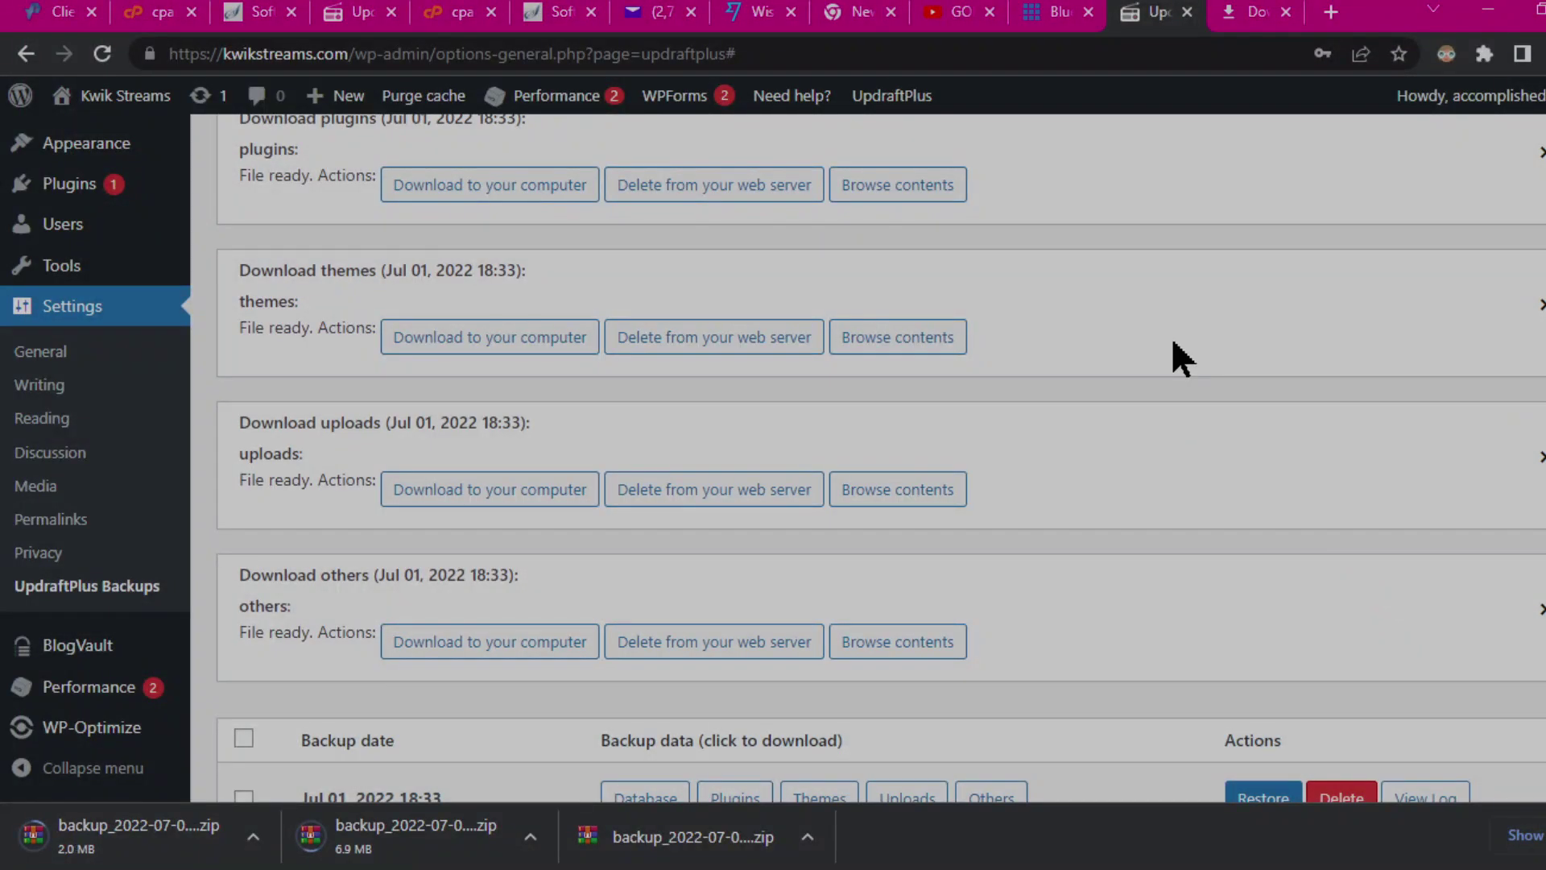
pyautogui.moveTo(946, 0)
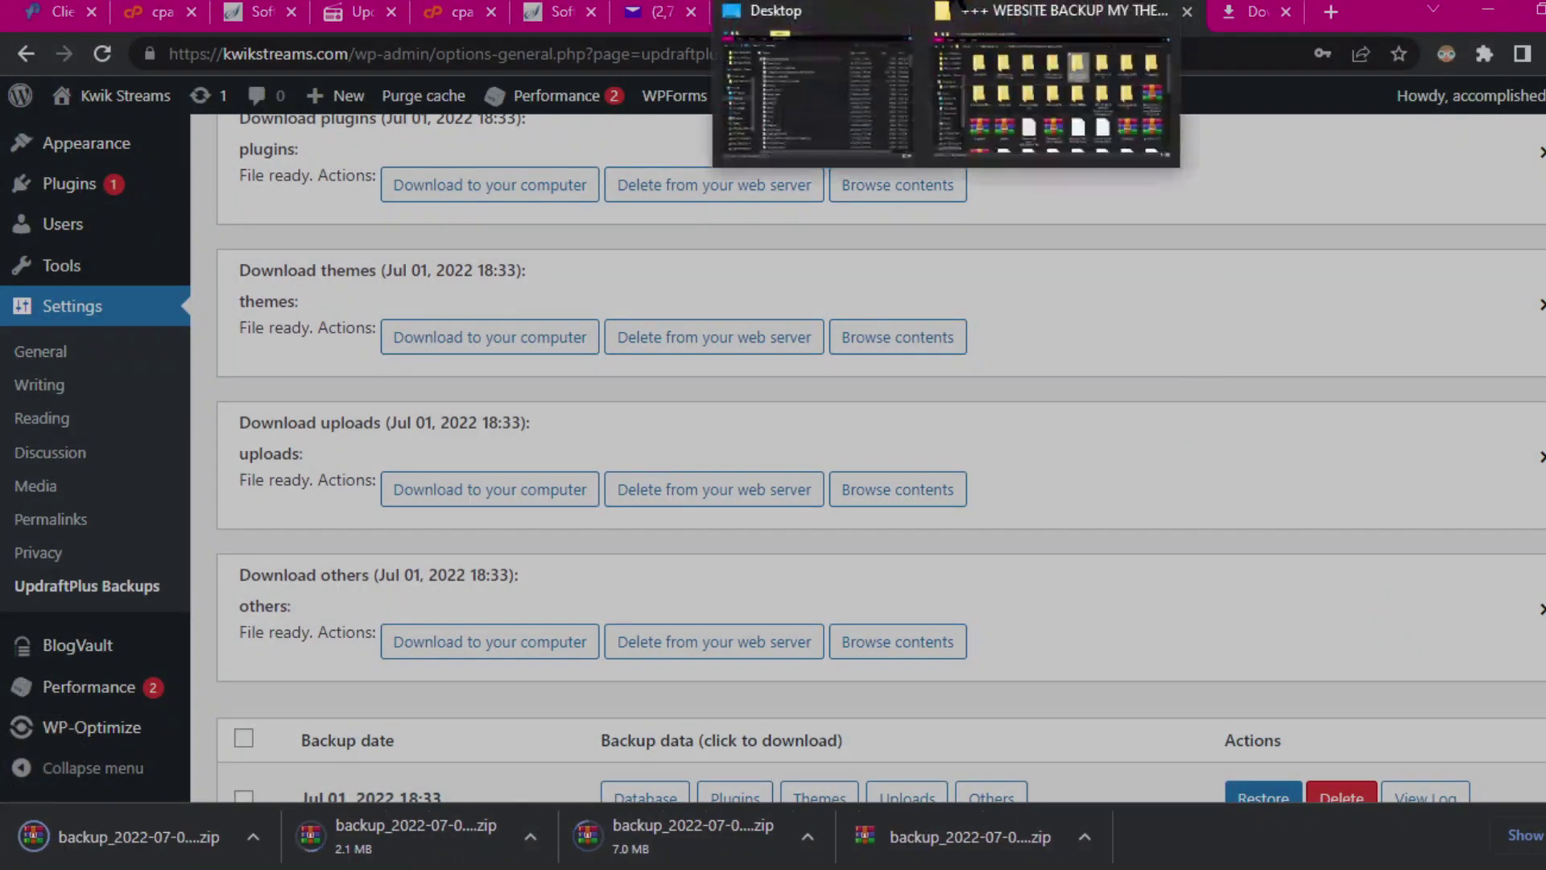
# Step: Open Chrome's full downloads list and view the downloaded backups in their folder
pyautogui.click(1530, 835)
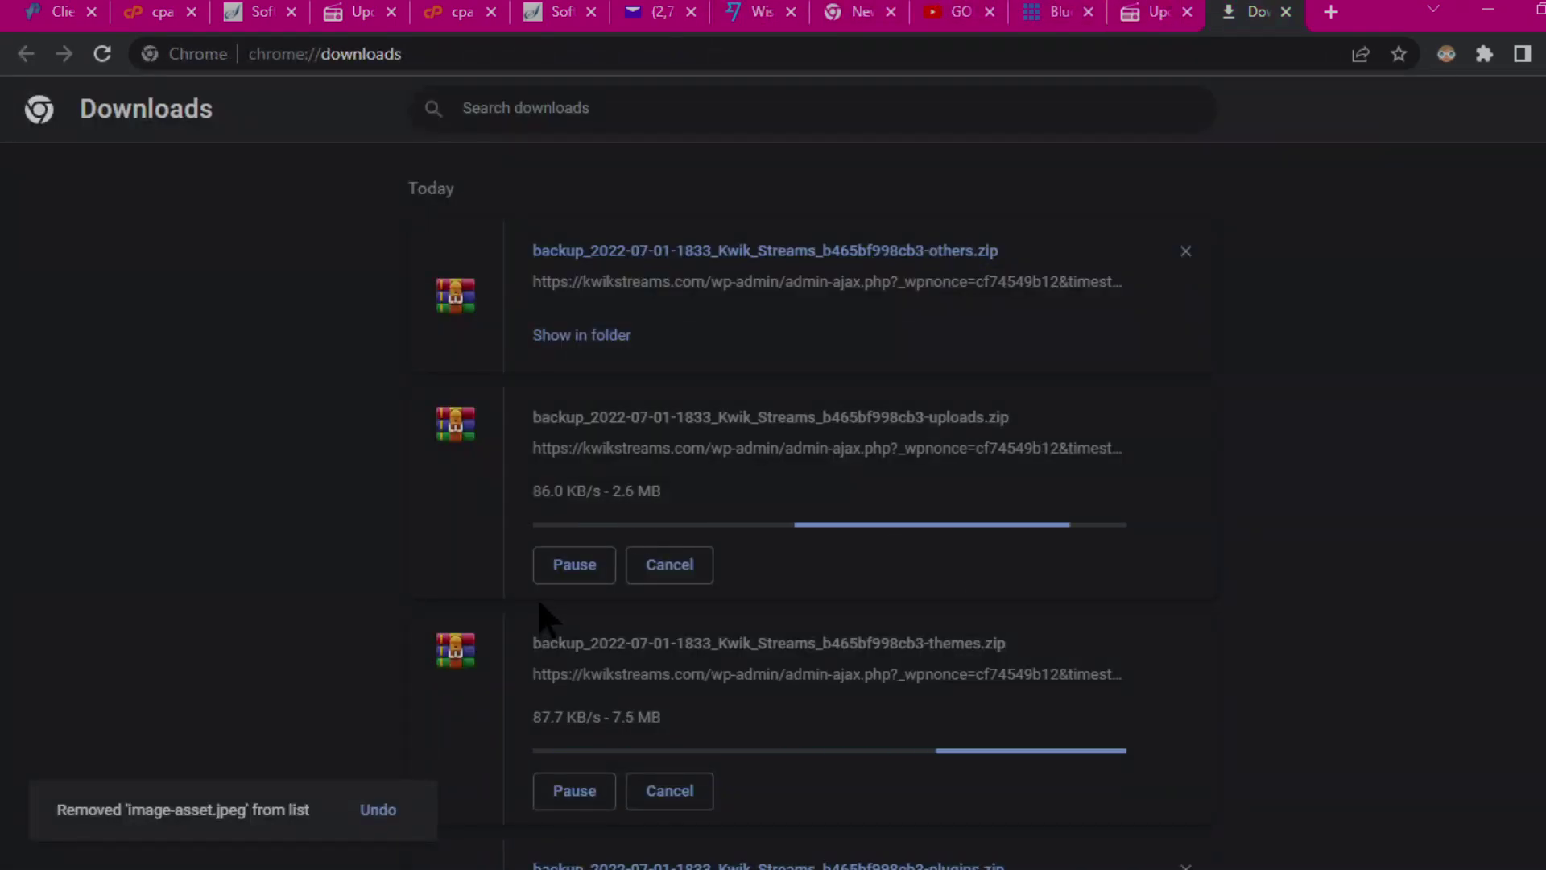
pyautogui.click(579, 337)
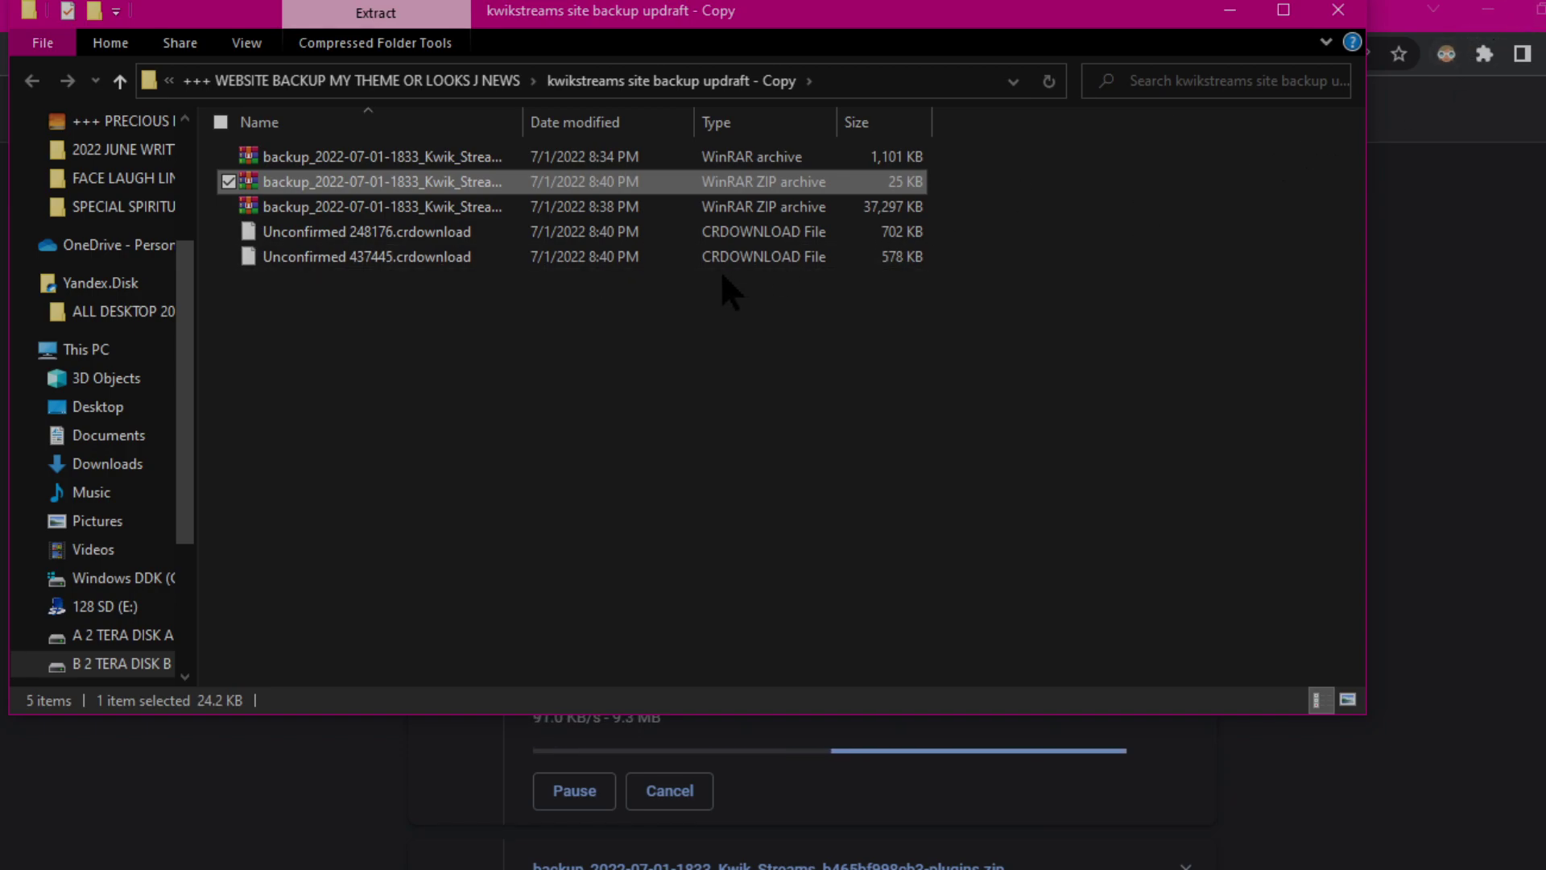
pyautogui.click(1230, 10)
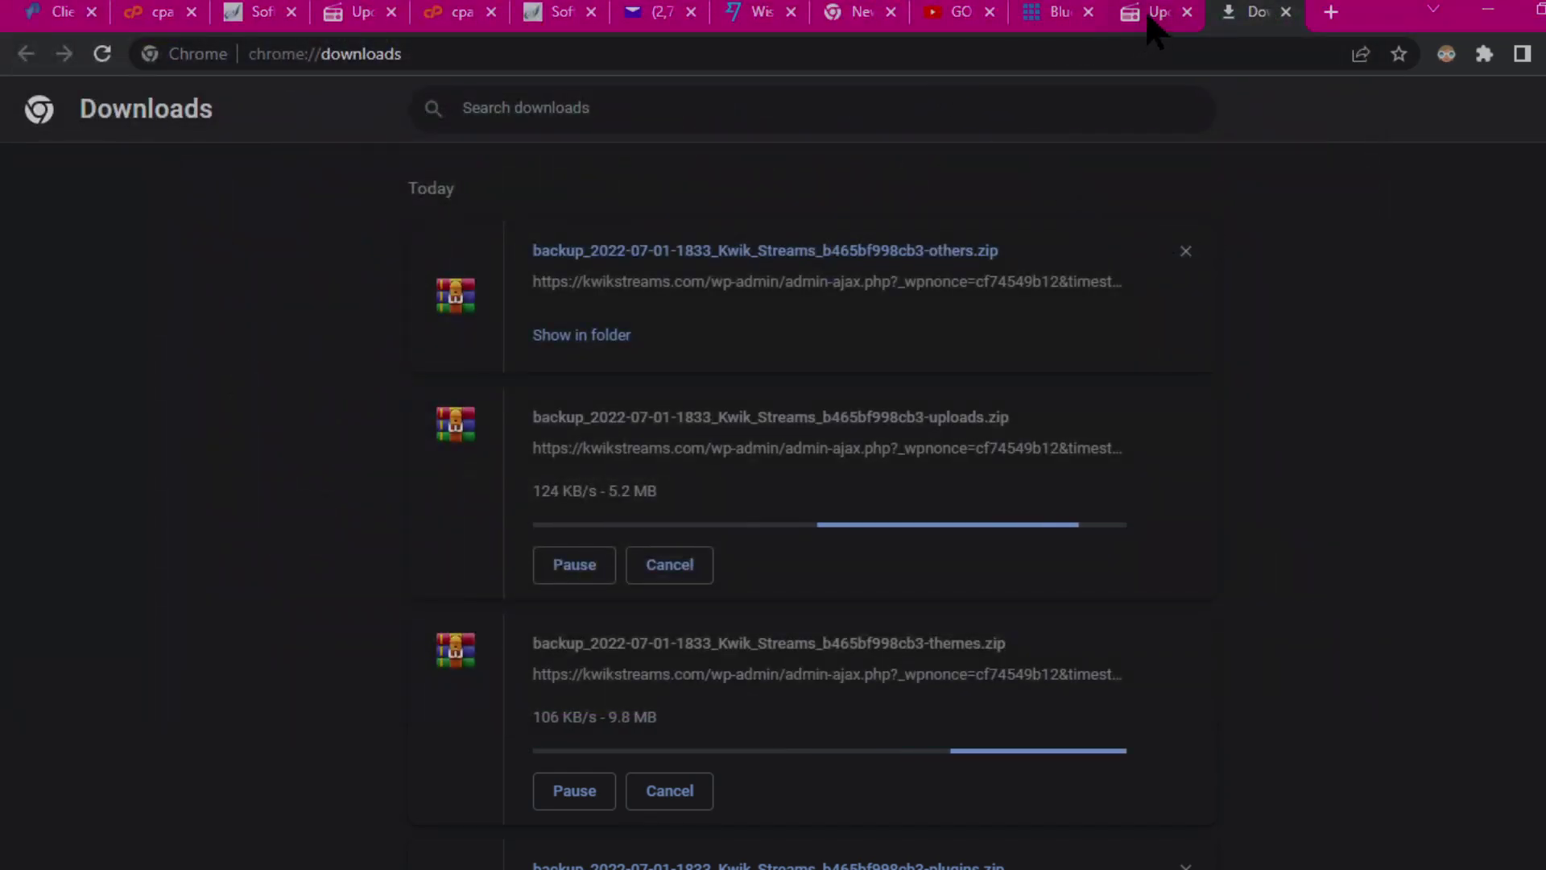
# Step: Switch between the UpdraftPlus and Downloads tabs to track the backup zip downloads
pyautogui.click(1149, 16)
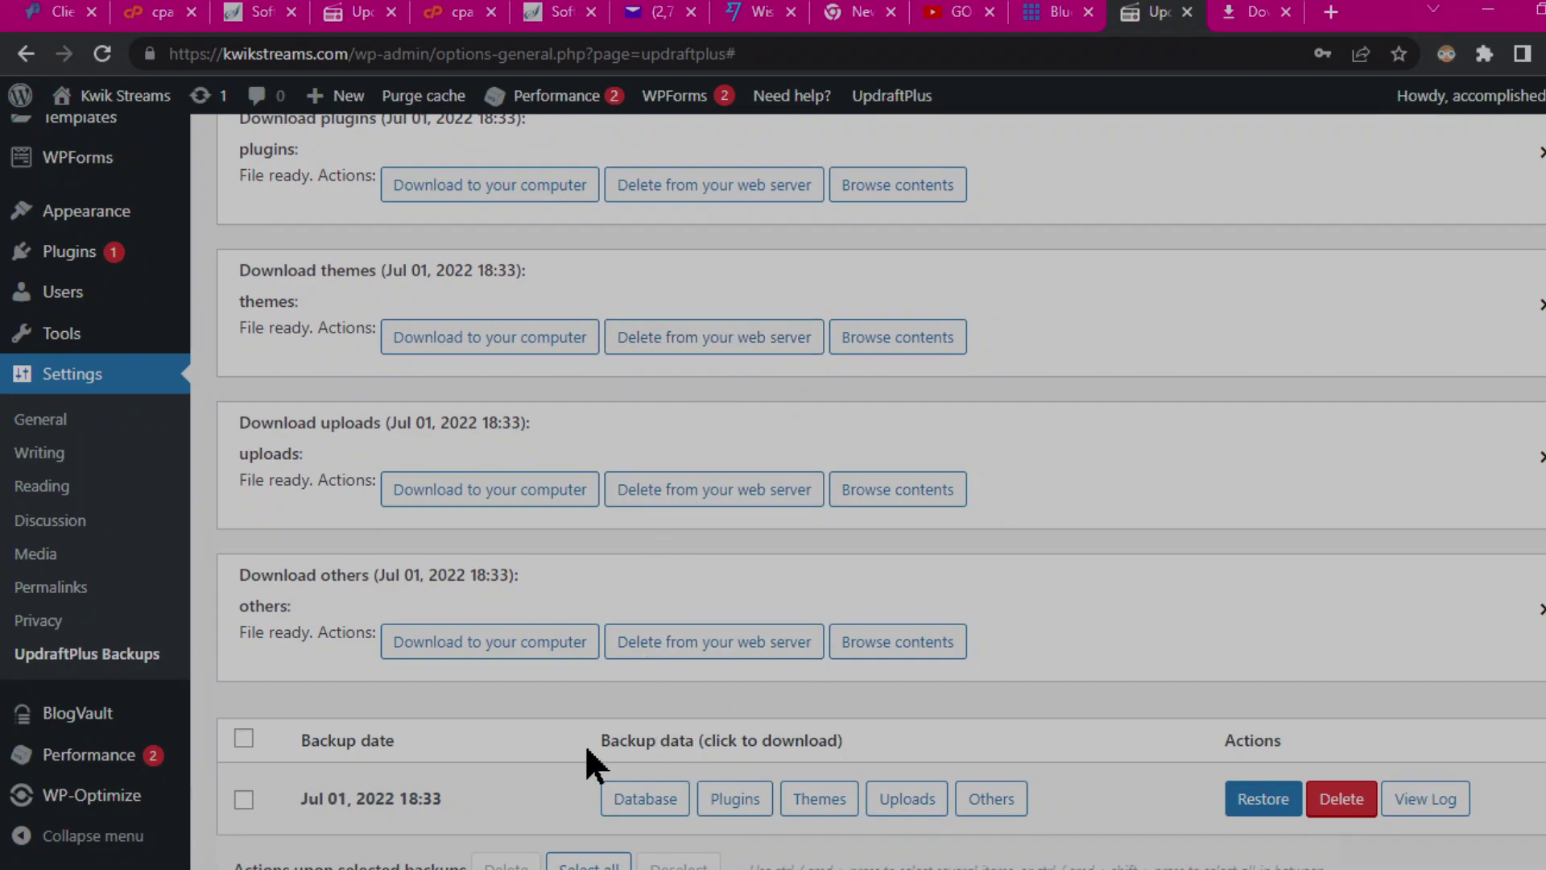
pyautogui.scroll(-1, 461, 798)
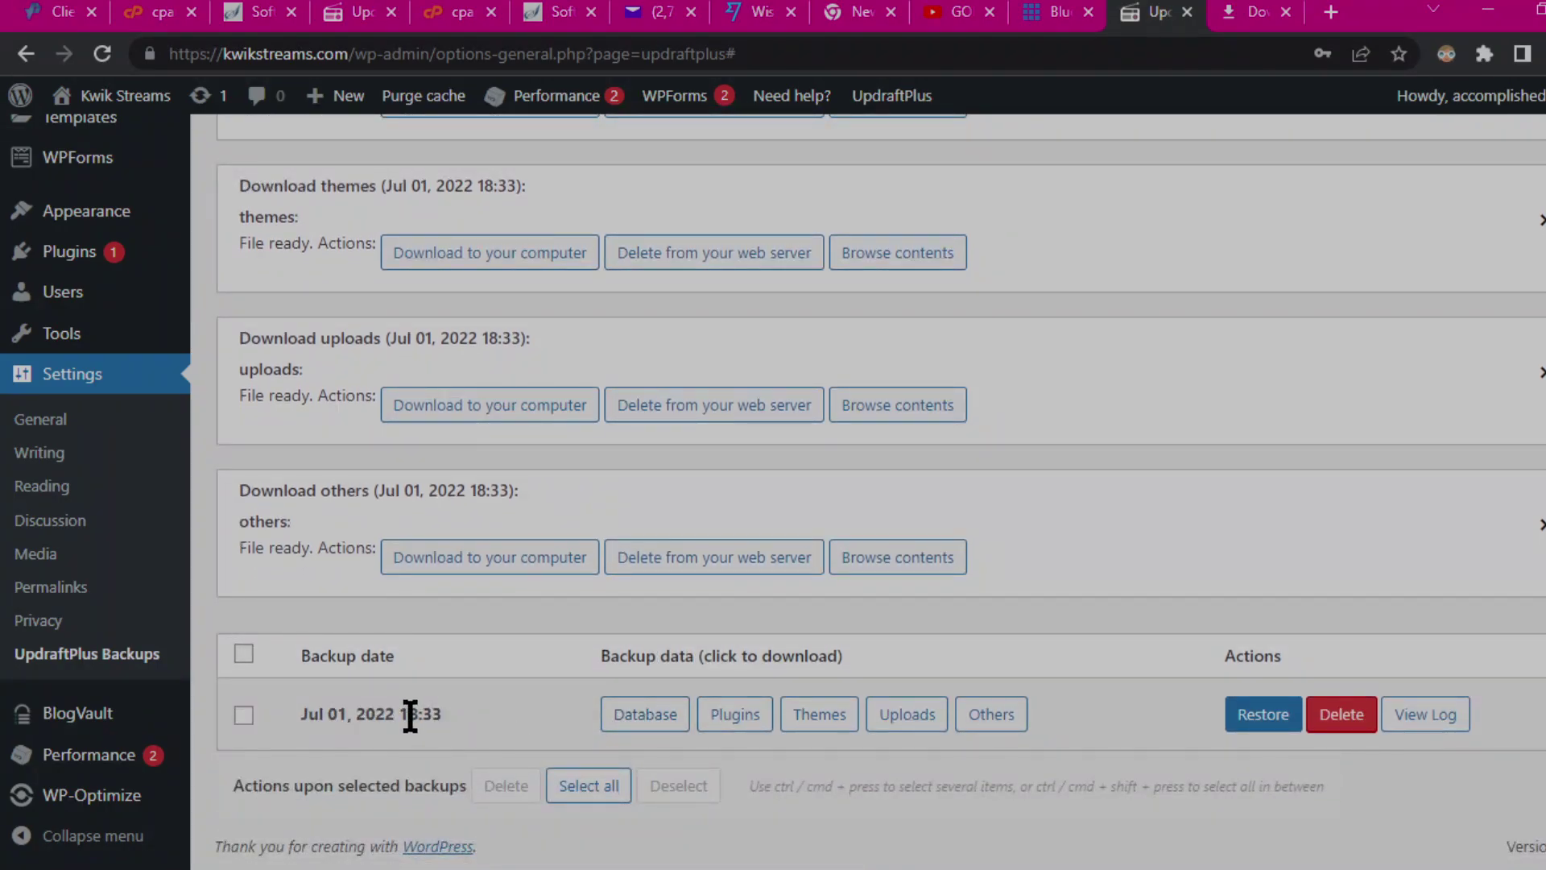
pyautogui.scroll(12, 1219, 445)
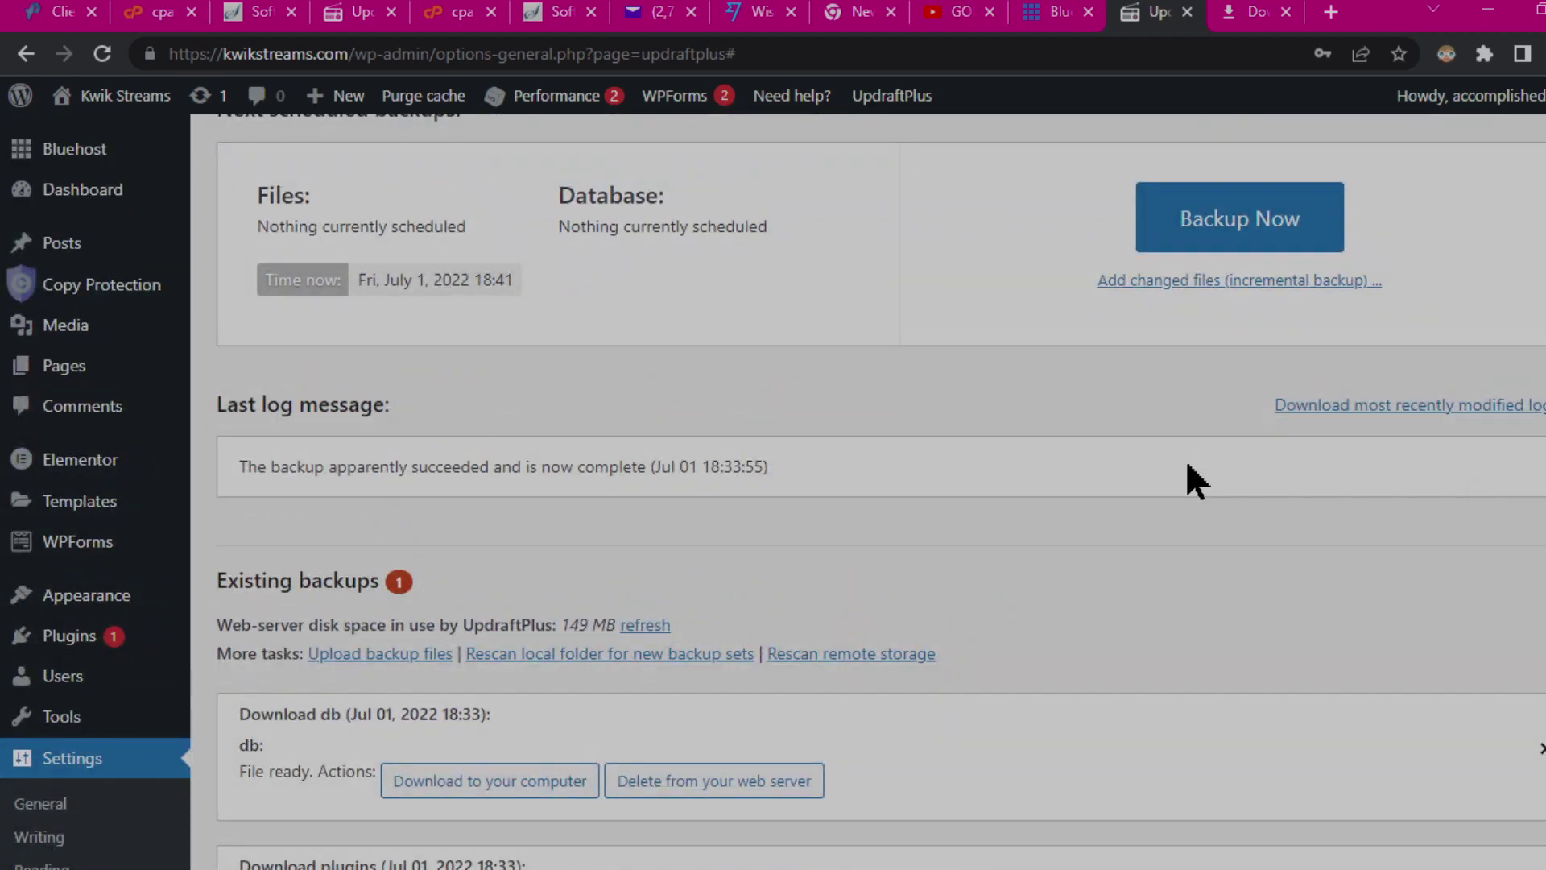
pyautogui.scroll(-10, 1180, 483)
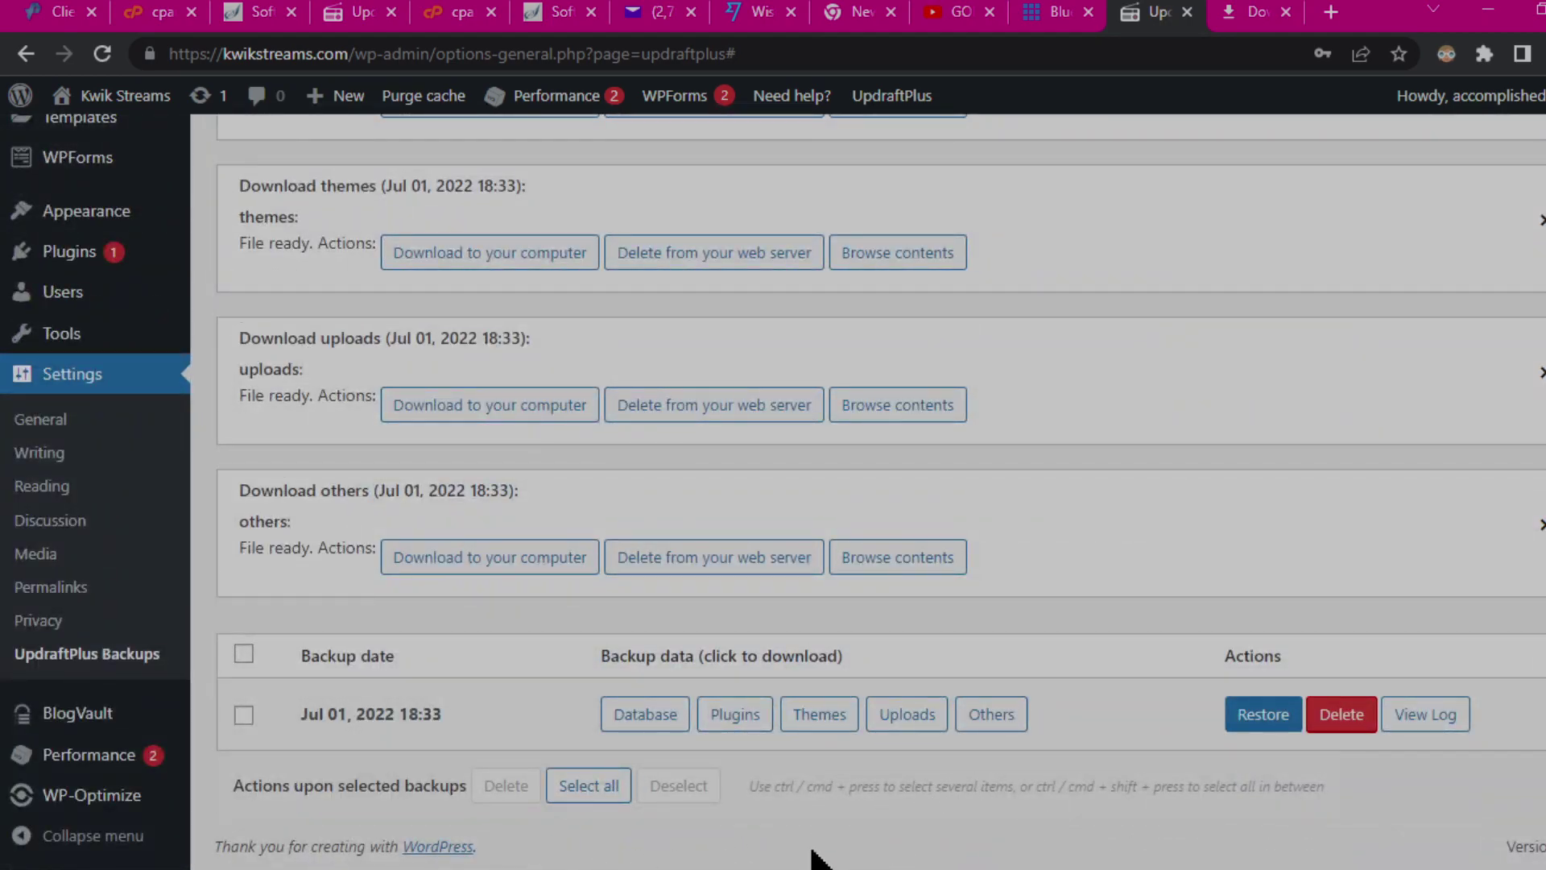
pyautogui.click(1258, 17)
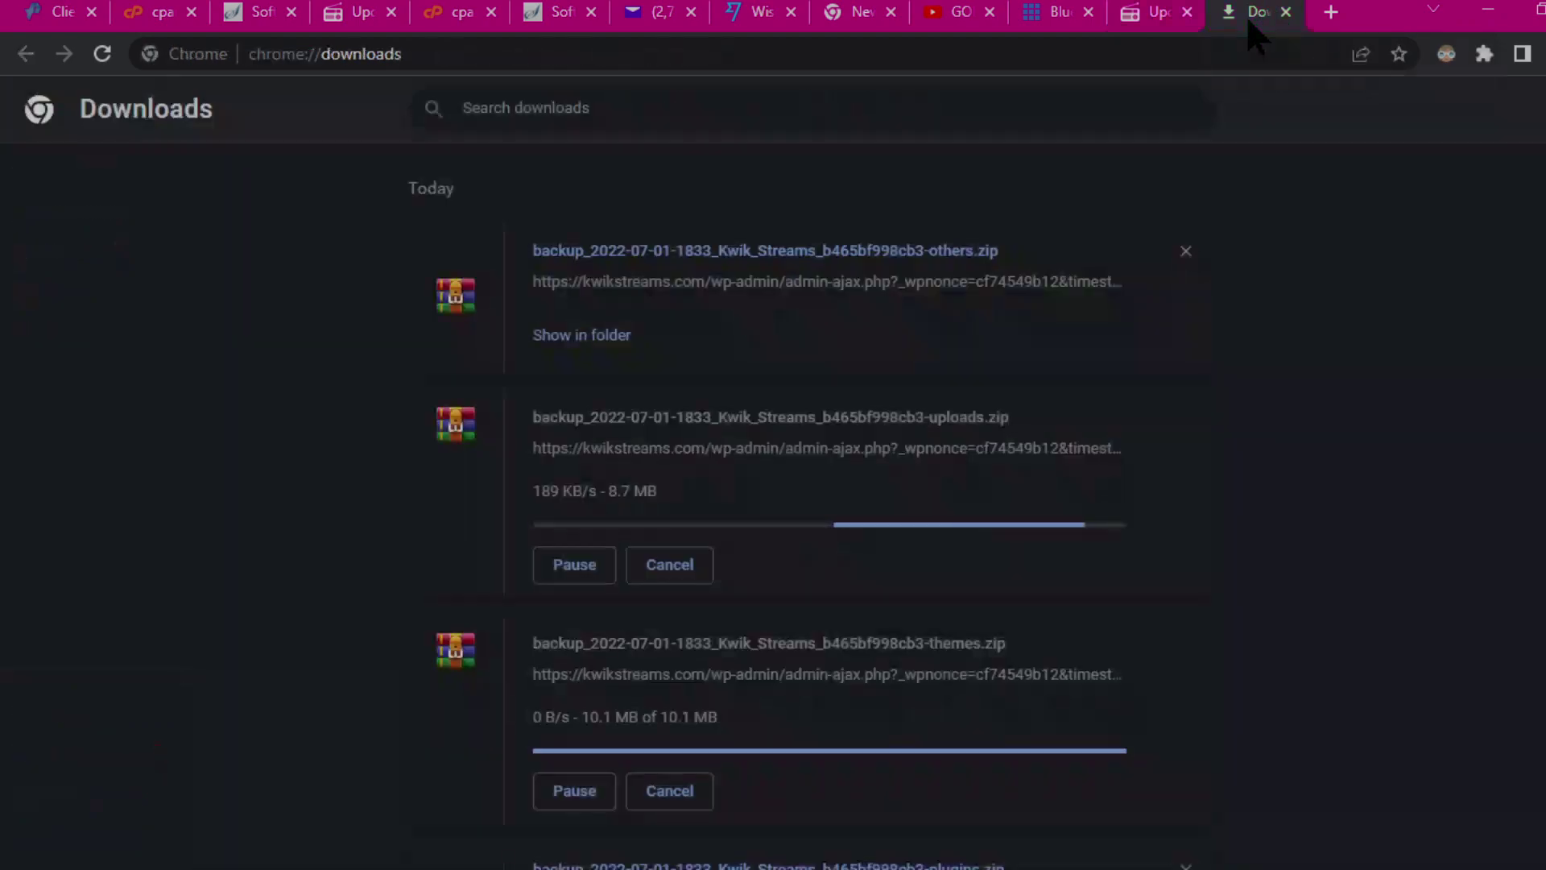
pyautogui.click(1152, 17)
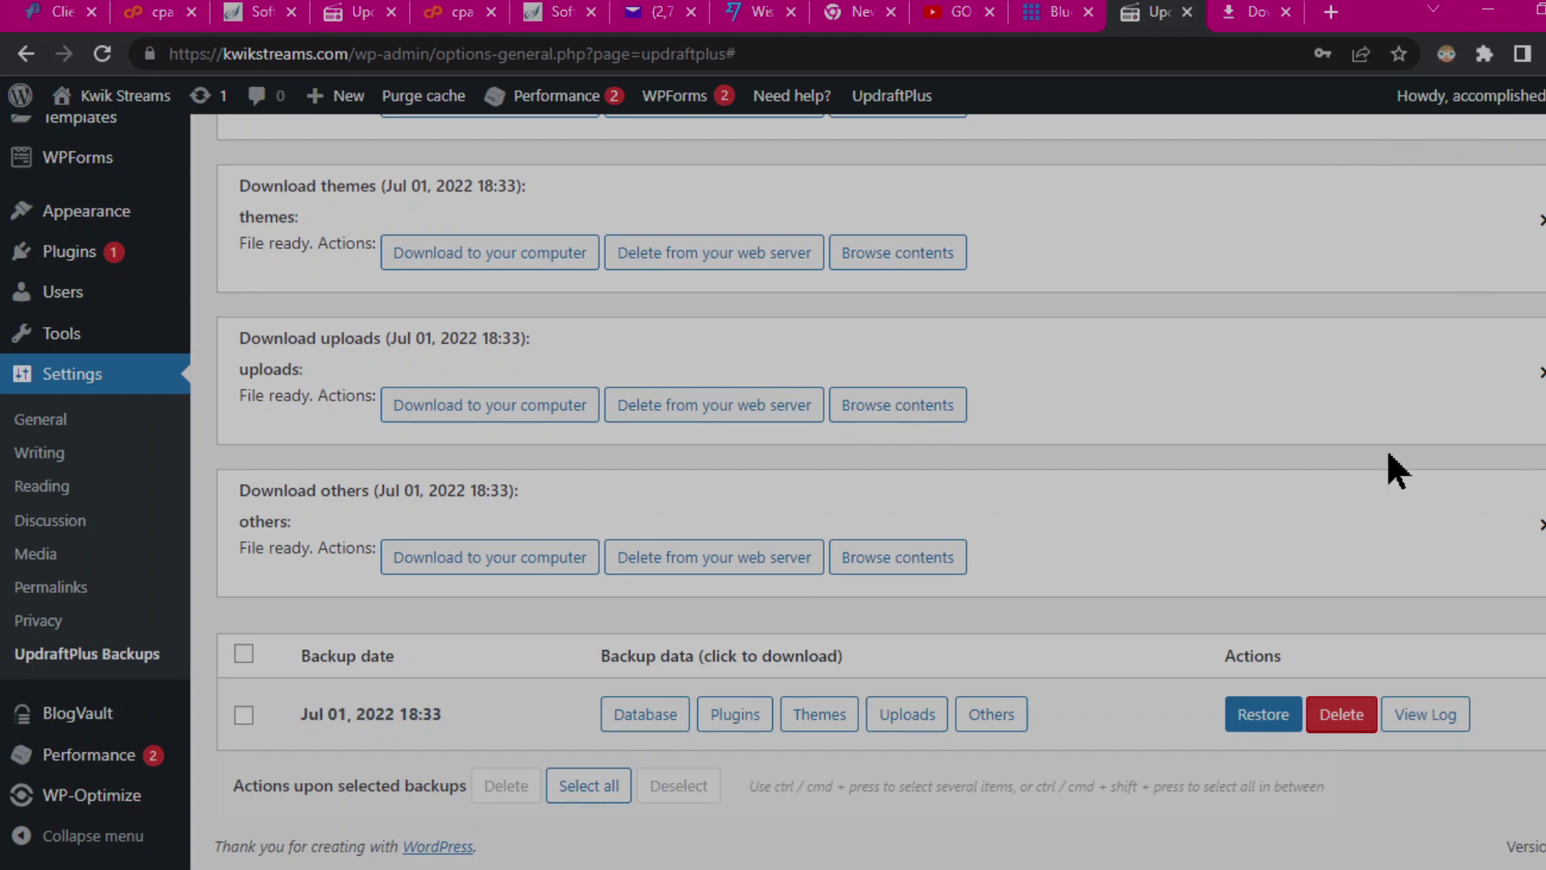
pyautogui.click(1260, 15)
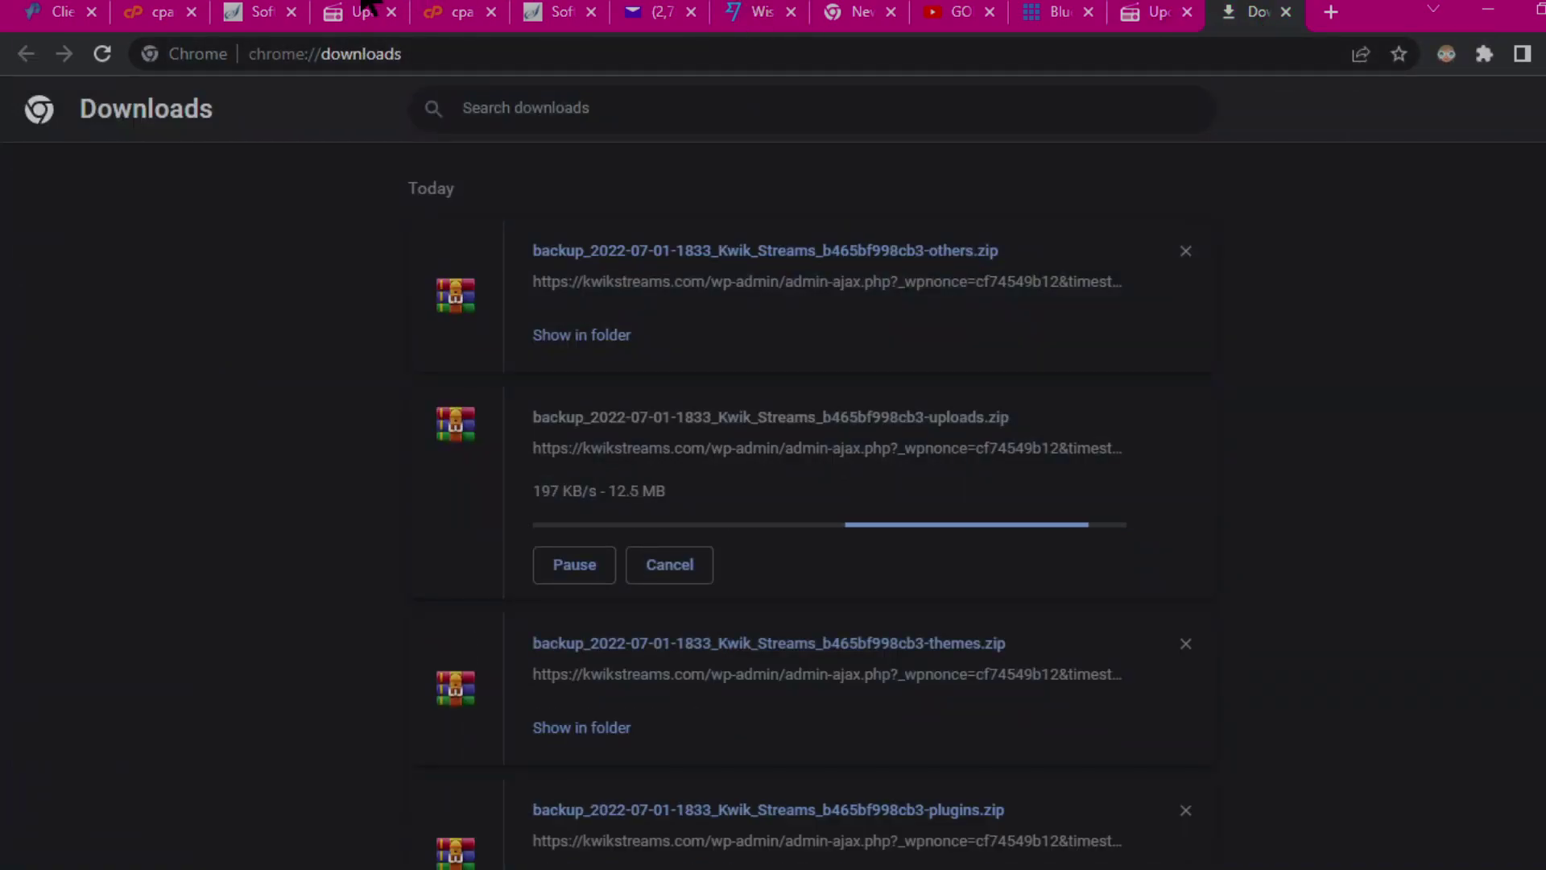
# Step: Wait until all backup zips finish downloading, then switch to the other site's UpdraftPlus tab
pyautogui.click(412, 3)
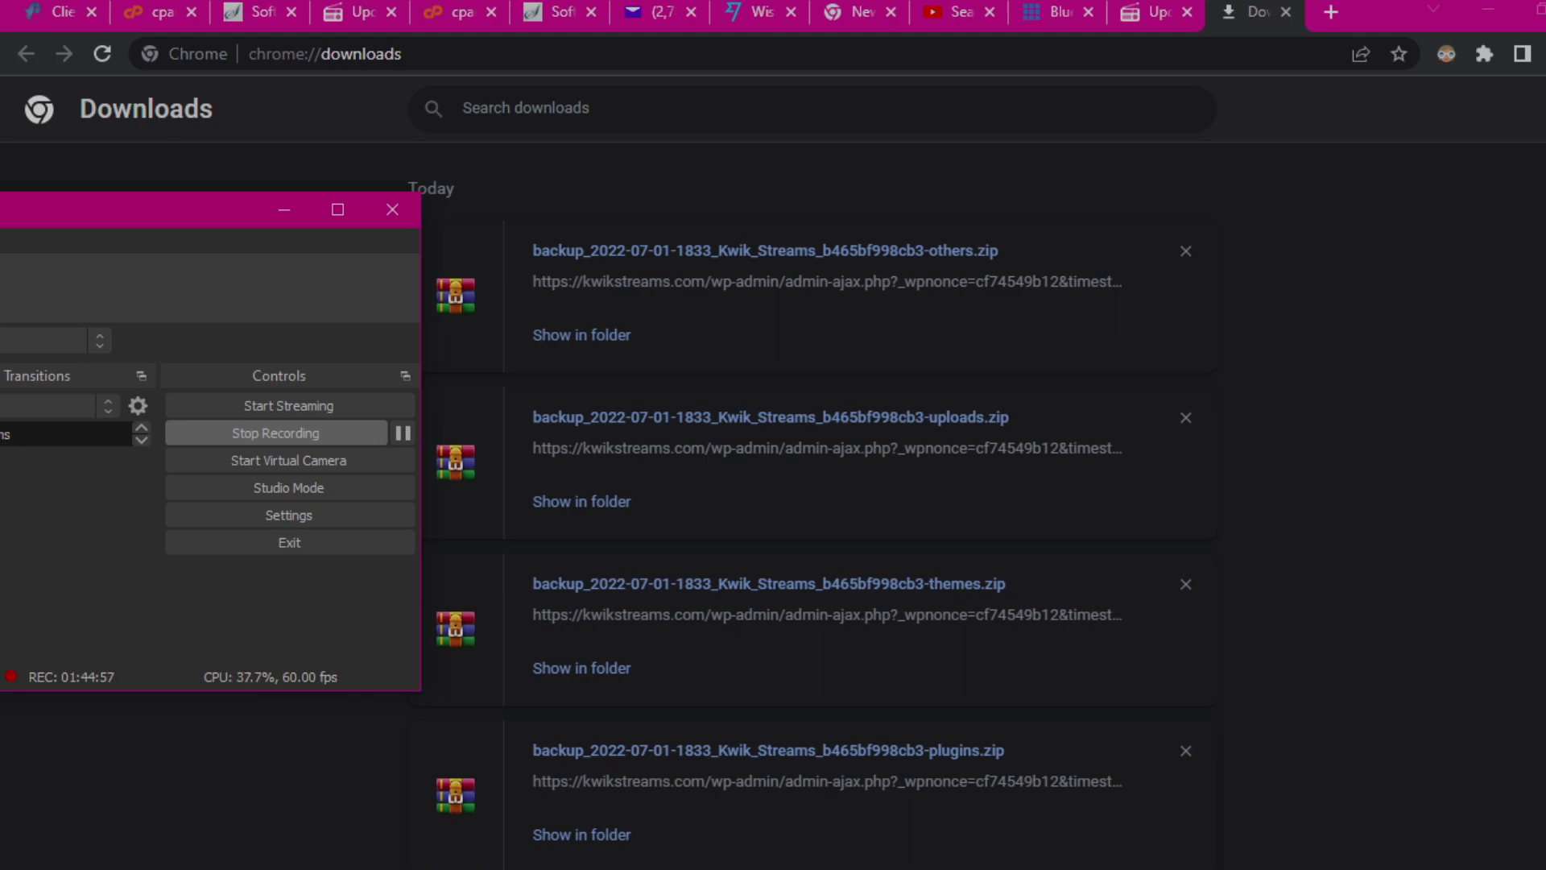
pyautogui.click(3, 772)
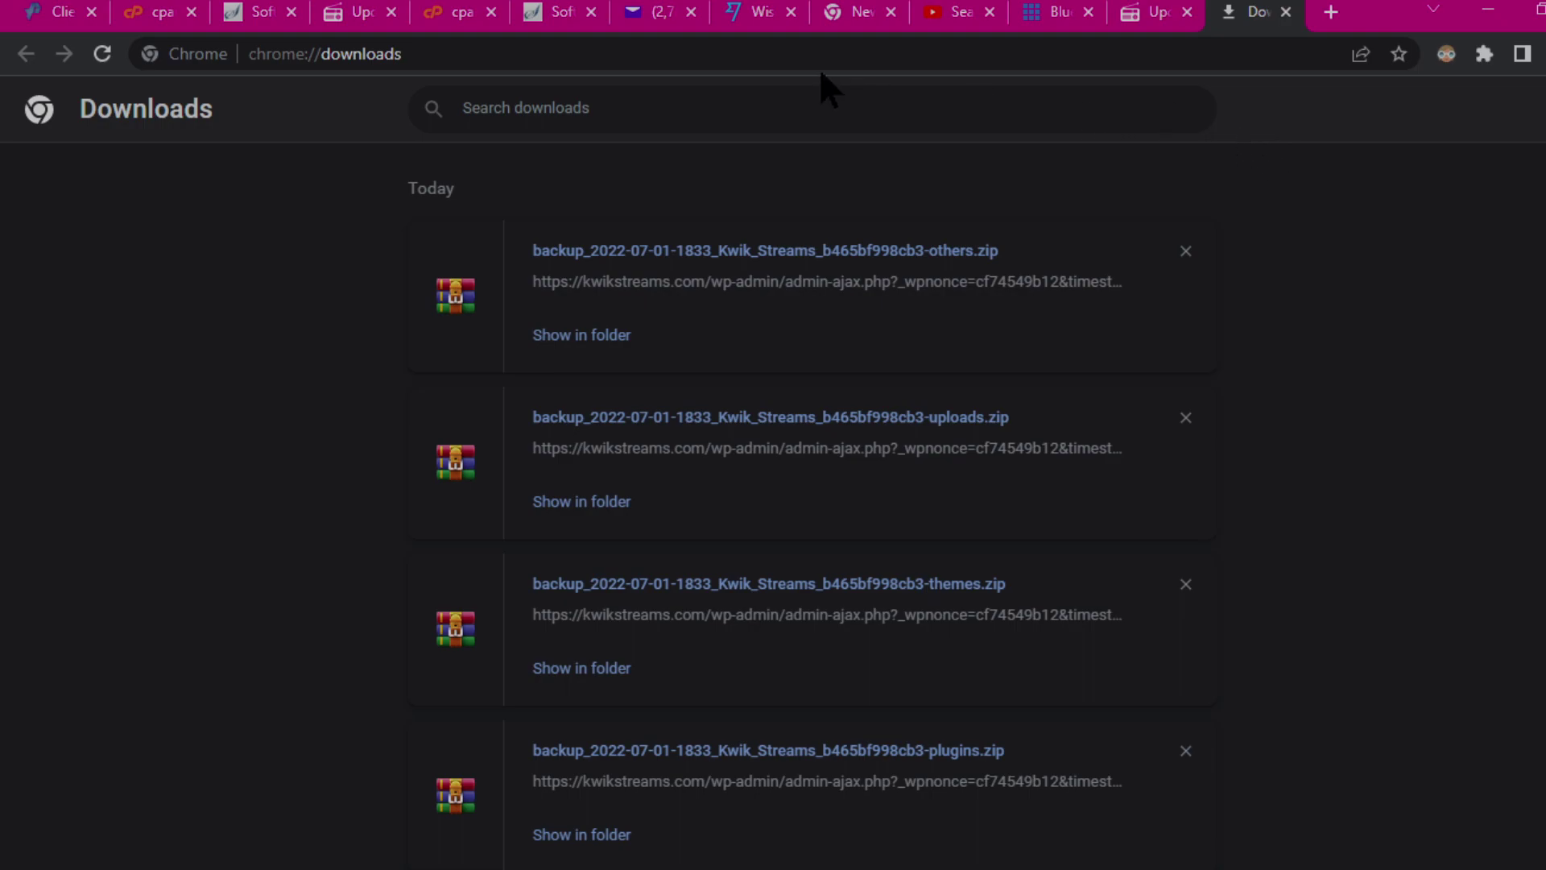
pyautogui.click(1160, 13)
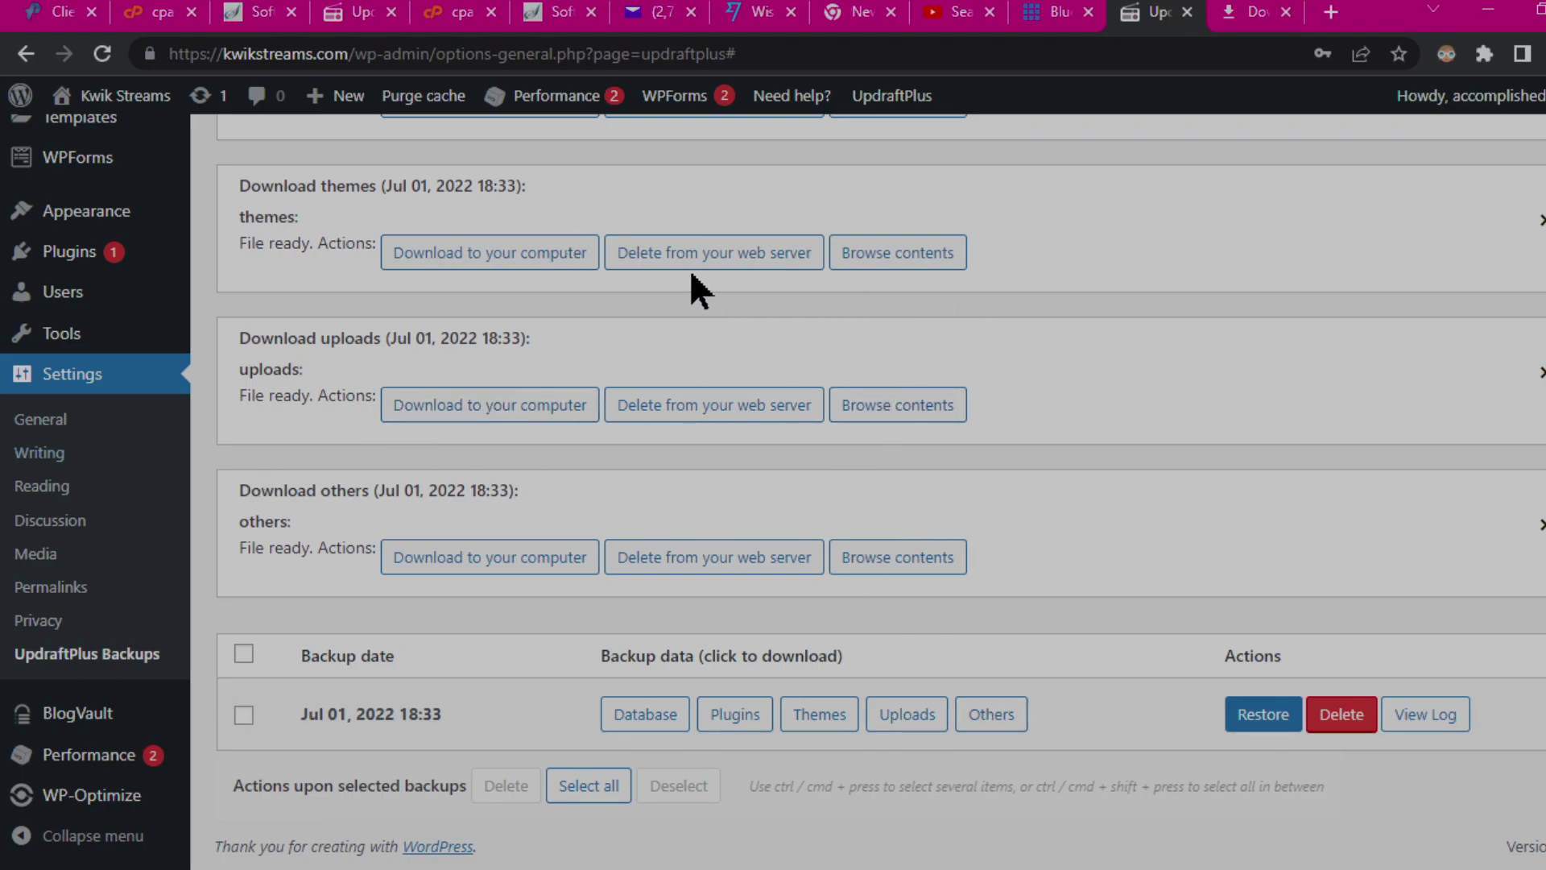
pyautogui.click(360, 18)
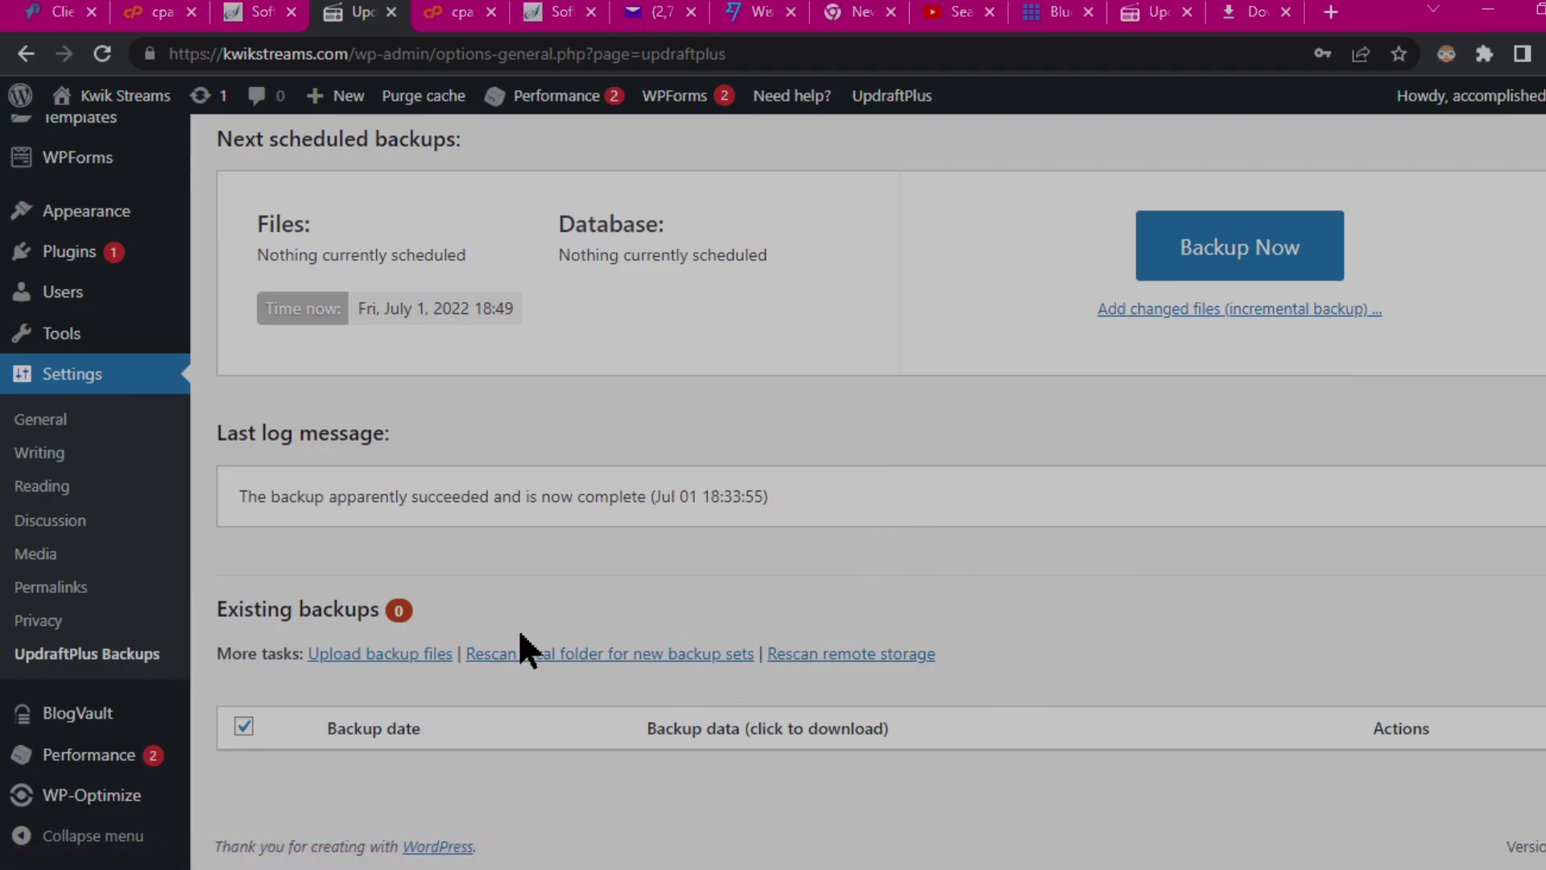
# Step: Open UpdraftPlus's 'Upload backup files' area and bring the kwikstreams Copy folder window forward
pyautogui.click(346, 661)
pyautogui.scroll(-3, 1240, 427)
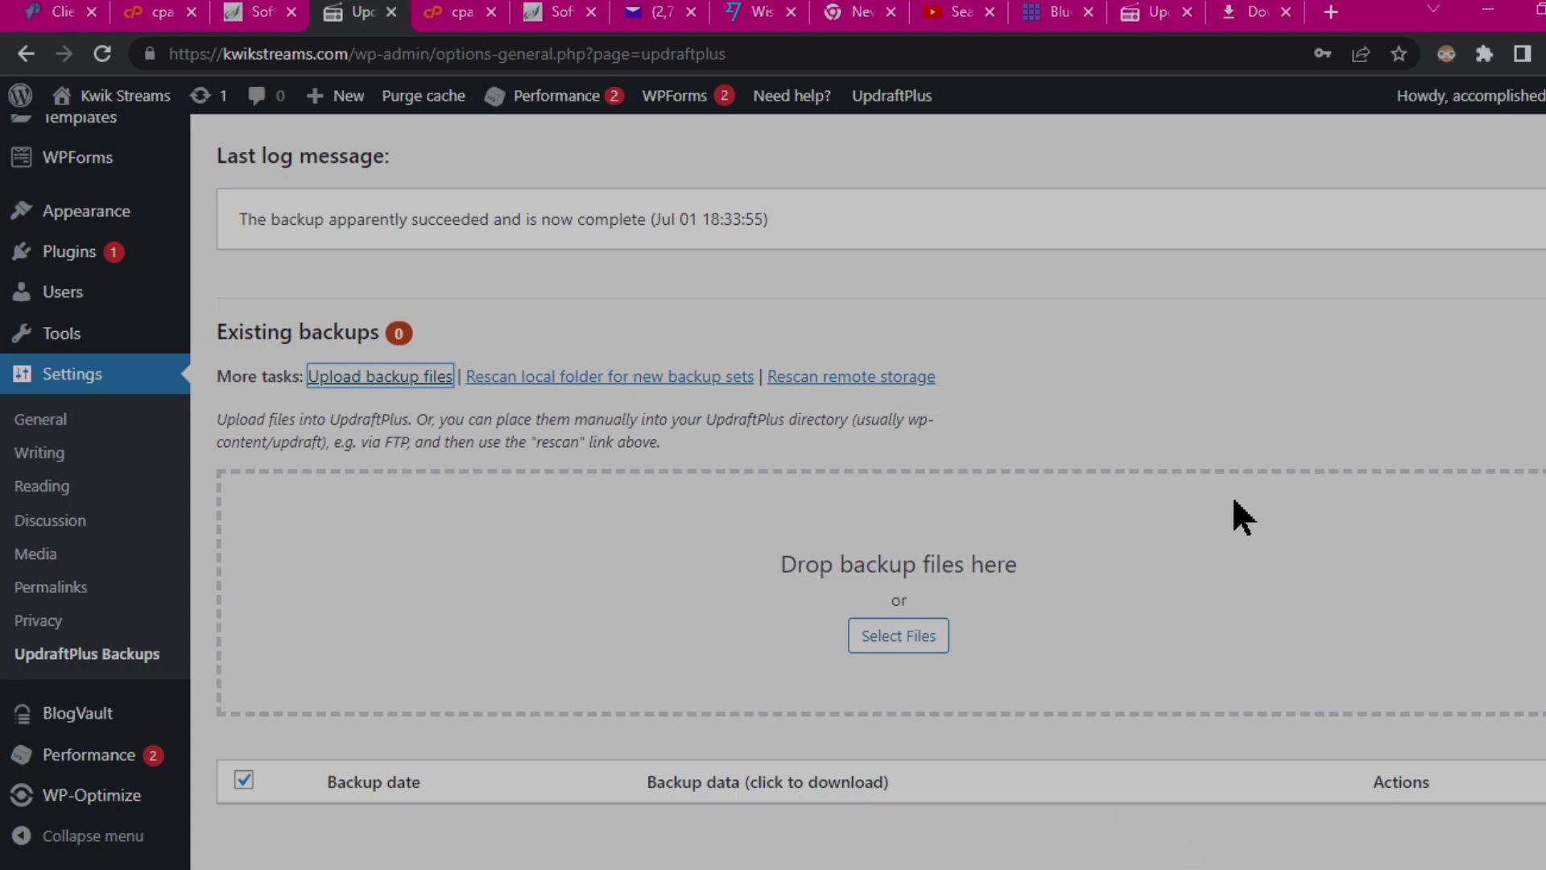
pyautogui.scroll(-1, 1240, 516)
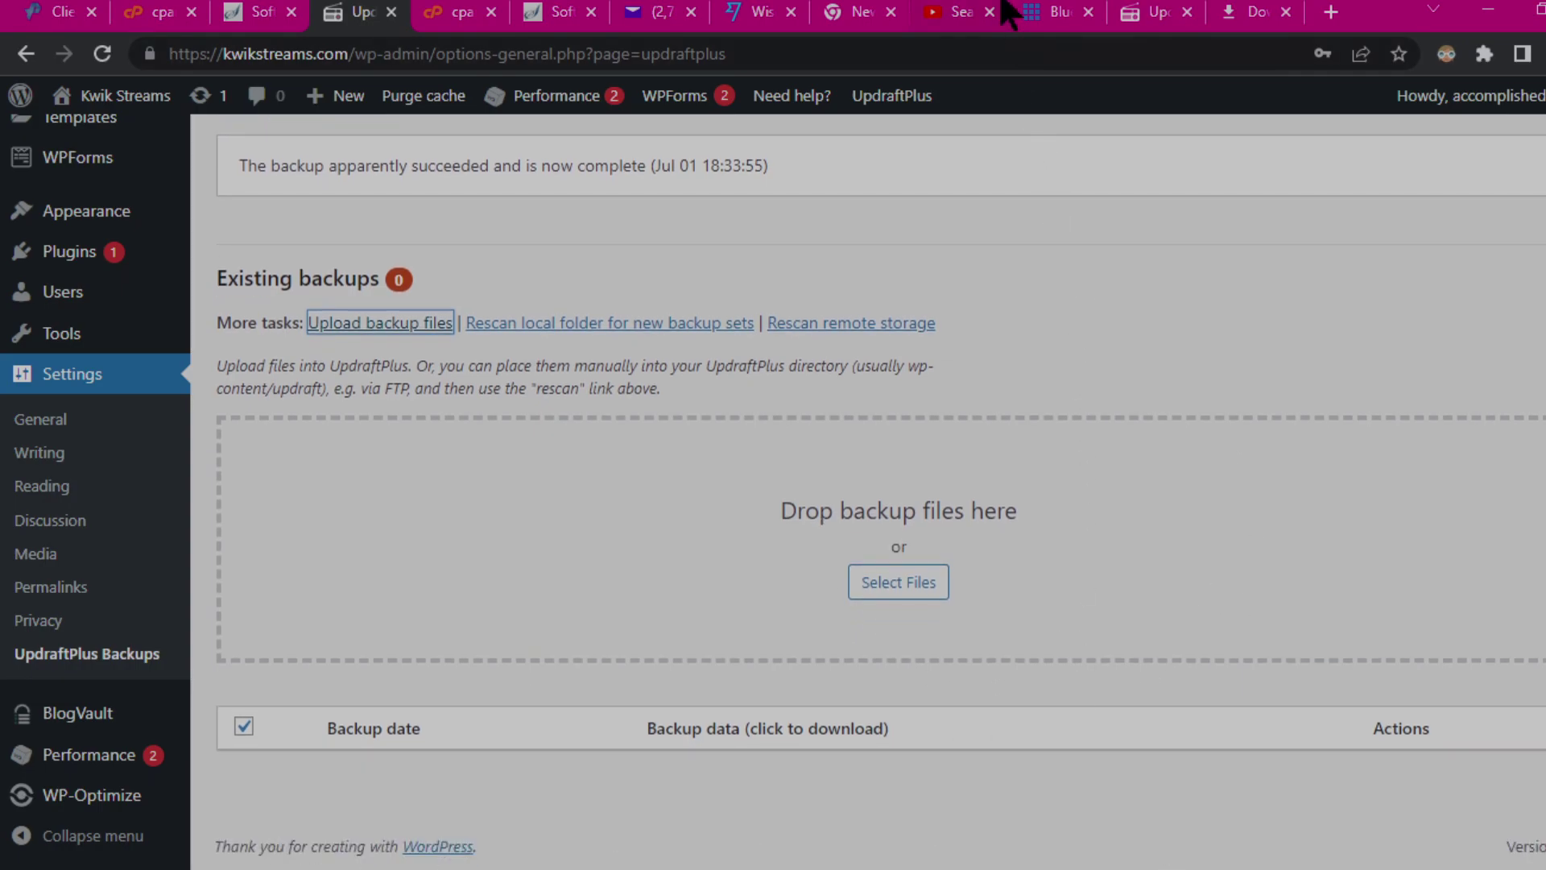
pyautogui.moveTo(961, 3)
pyautogui.click(1133, 87)
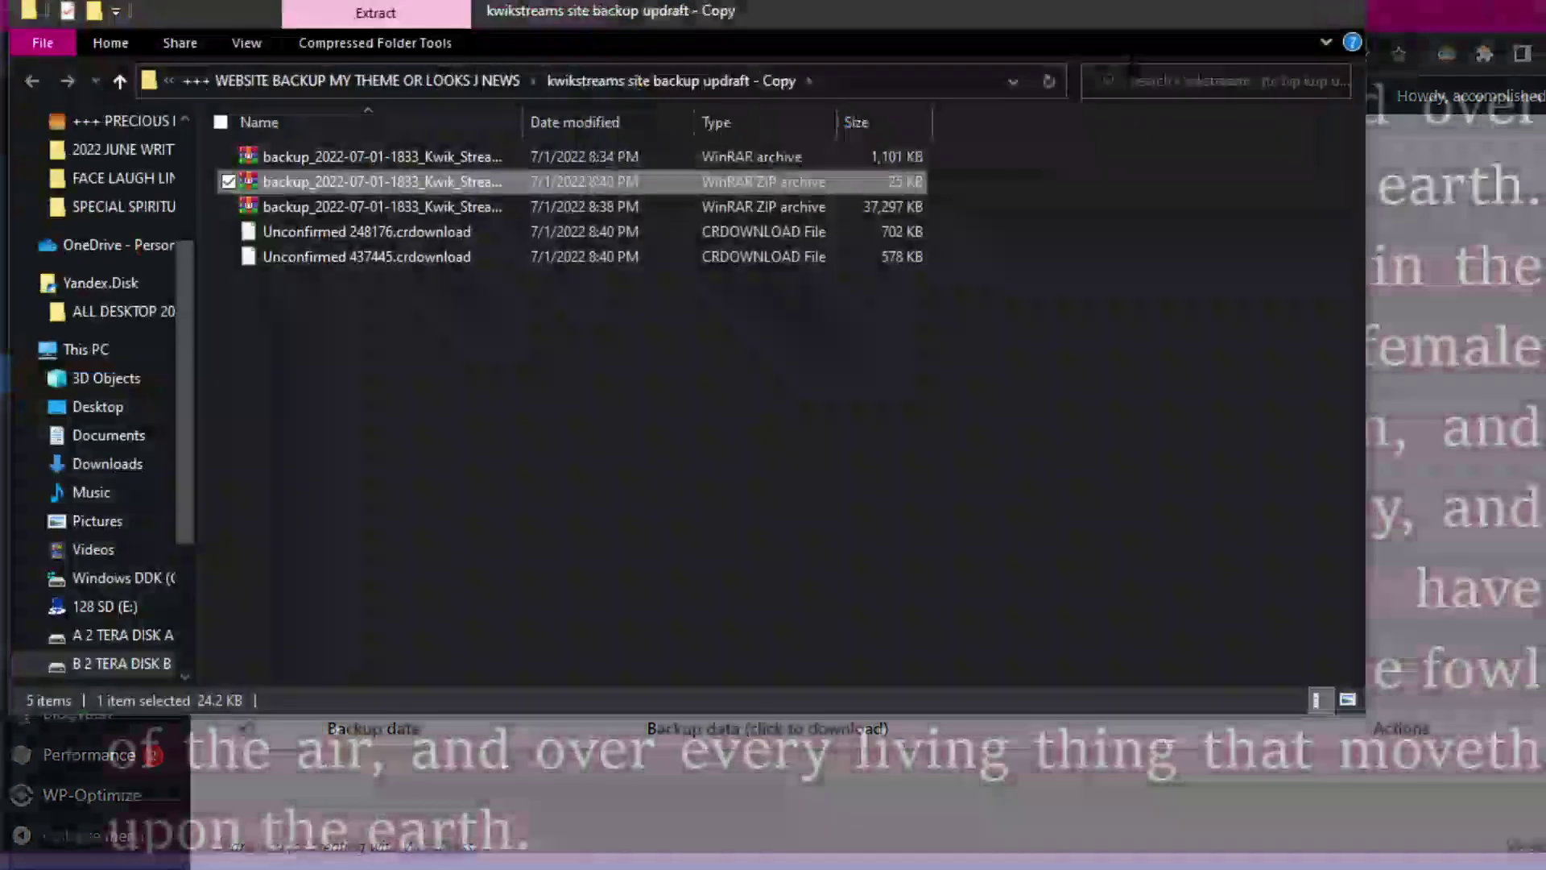
# Step: Drag all five backup archives from the Copy folder onto the 'Drop backup files here' zone
pyautogui.moveTo(774, 17); pyautogui.dragTo(1228, 58)
pyautogui.click(1283, 387)
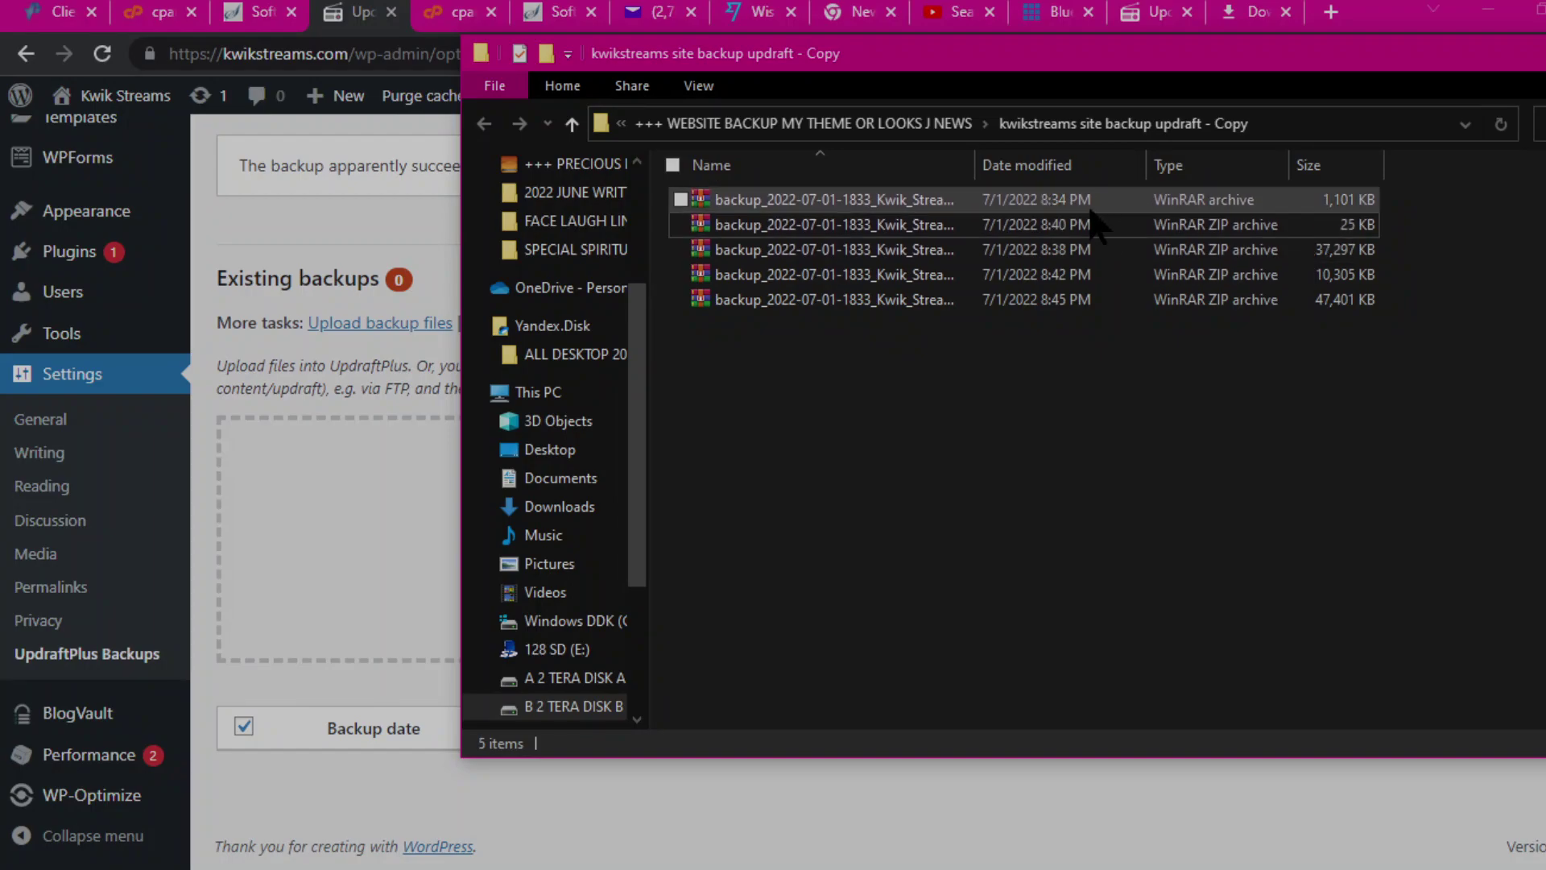
pyautogui.moveTo(1011, 395); pyautogui.dragTo(919, 189)
pyautogui.moveTo(707, 53); pyautogui.dragTo(1116, 83)
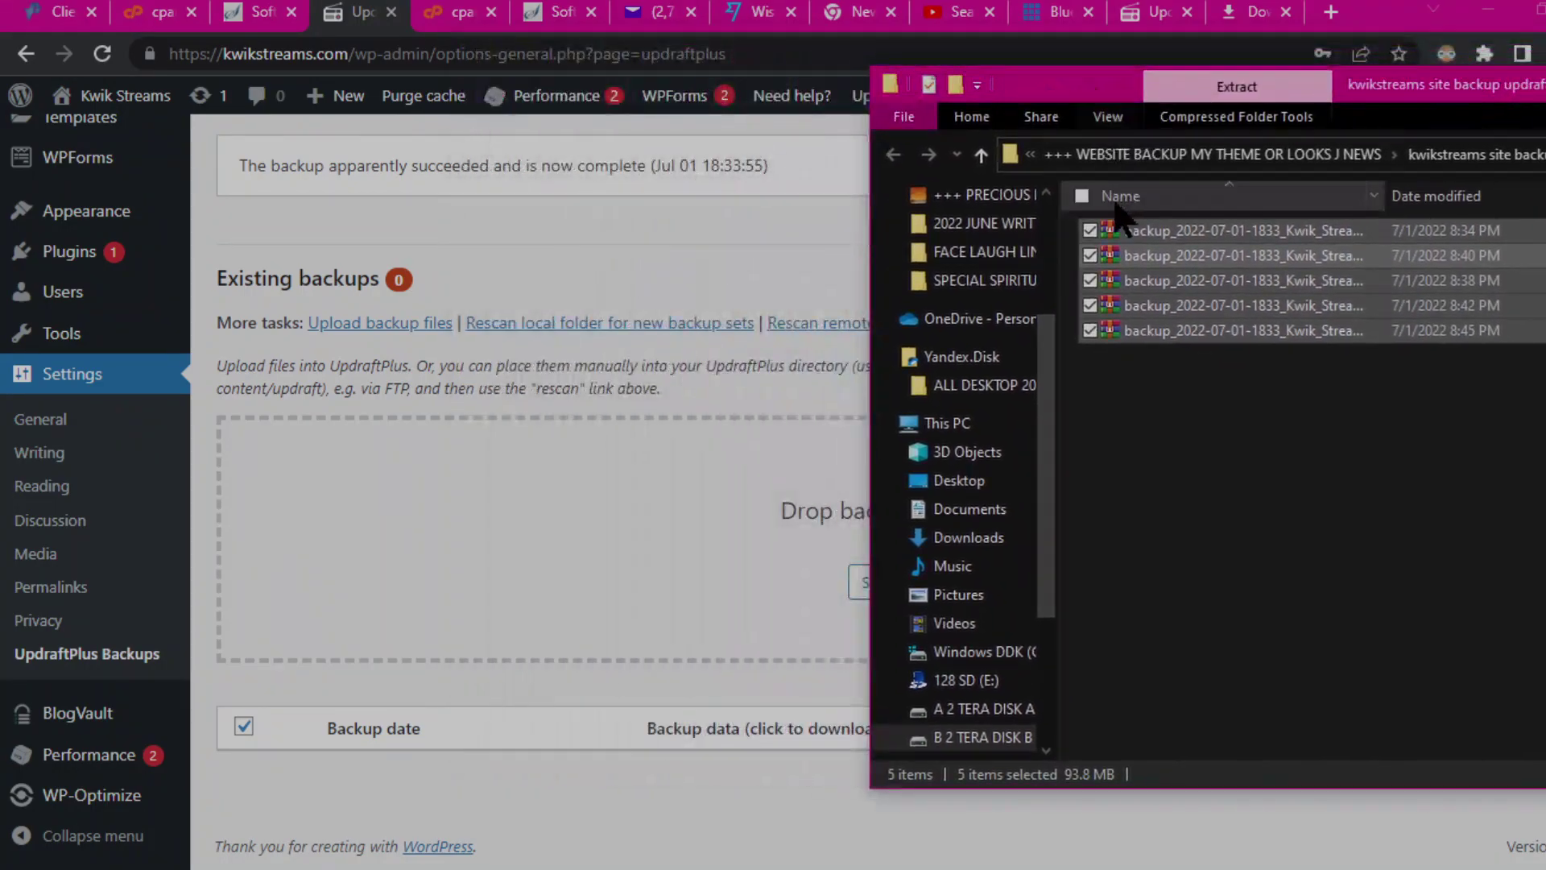
pyautogui.moveTo(1144, 227); pyautogui.dragTo(522, 543)
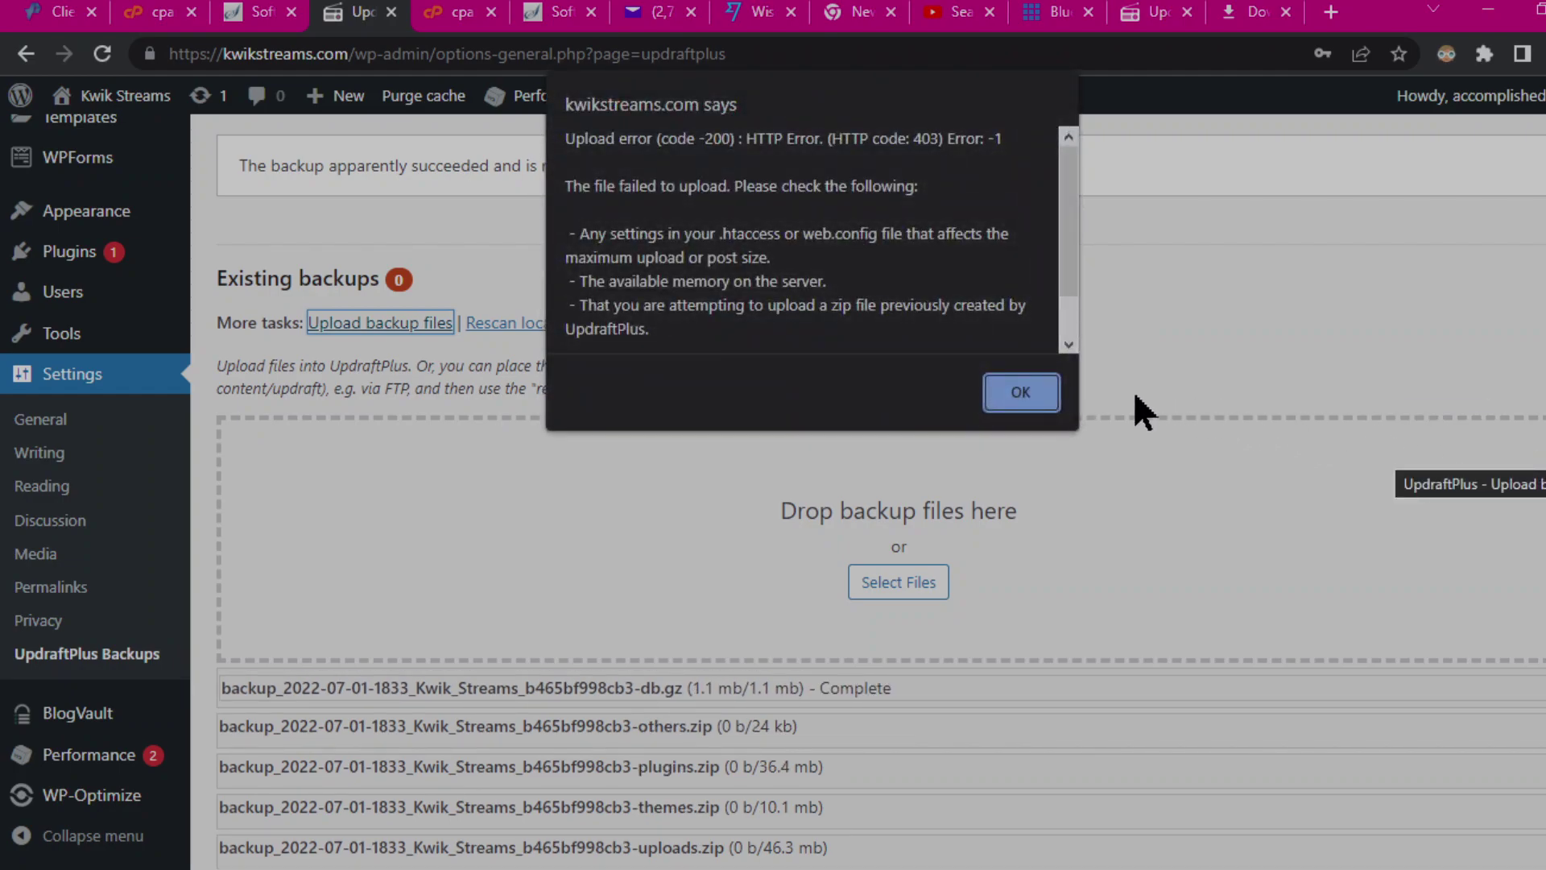
# Step: Dismiss the four HTTP 403 upload-error alerts while the archives keep uploading
pyautogui.click(1012, 401)
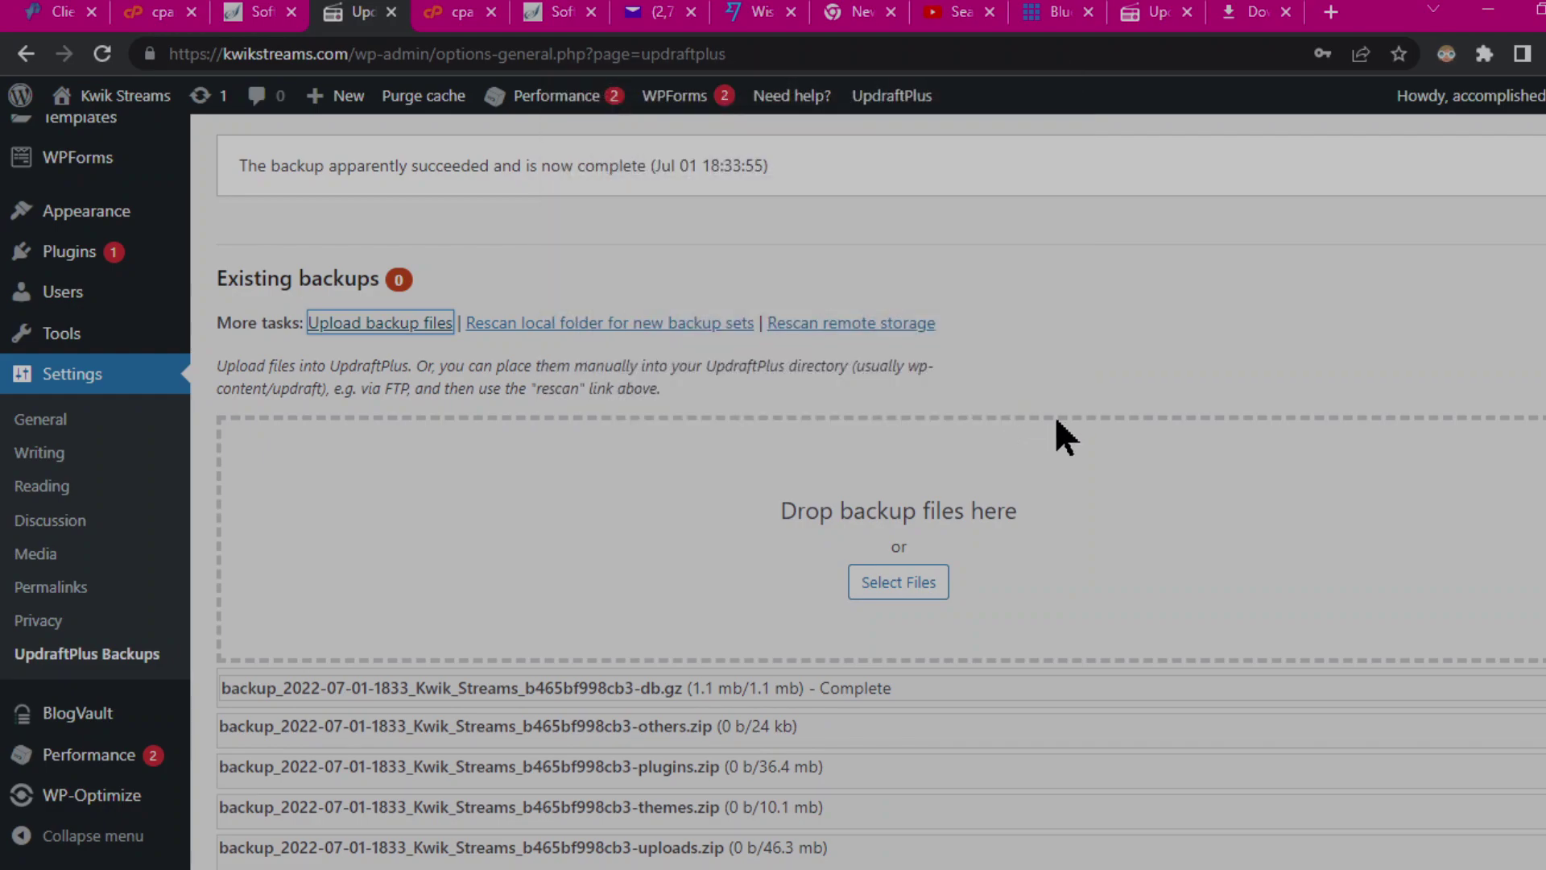
pyautogui.click(1032, 402)
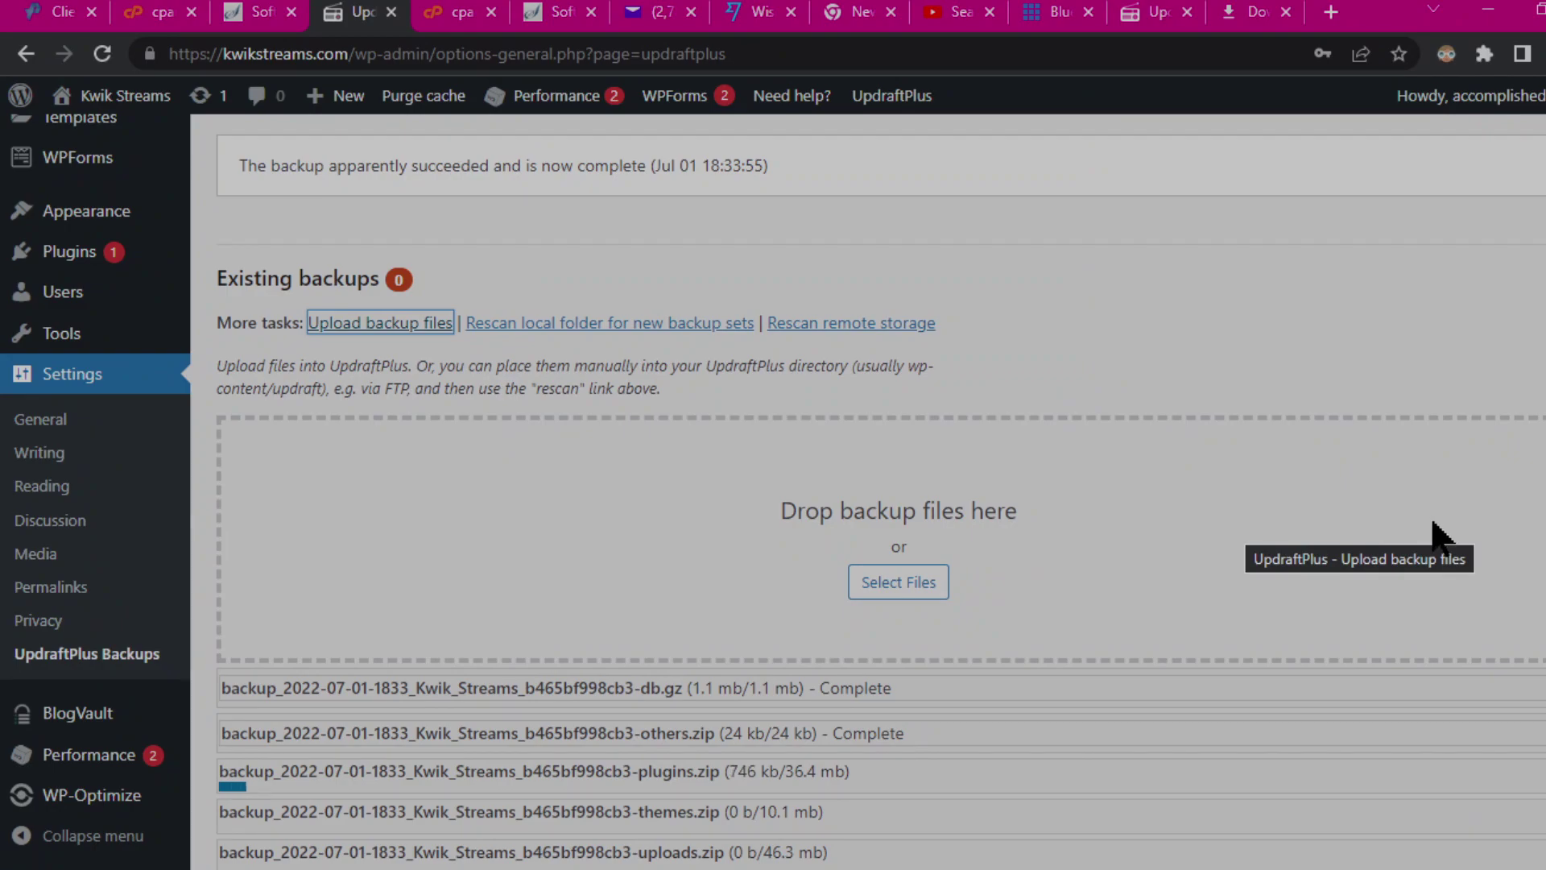
pyautogui.scroll(-3, 1490, 486)
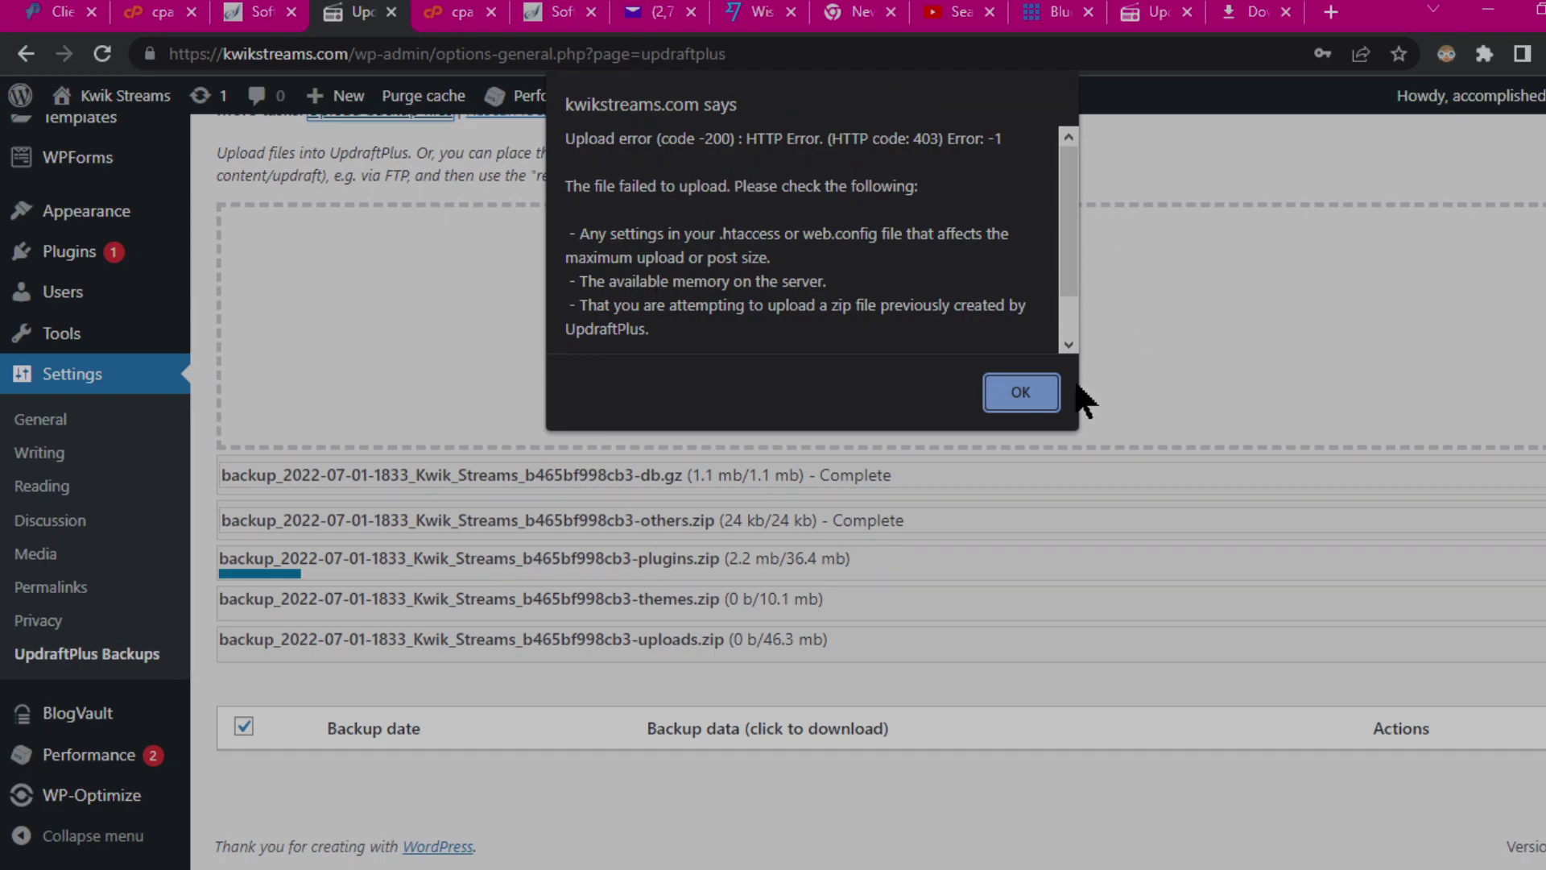
pyautogui.click(1037, 394)
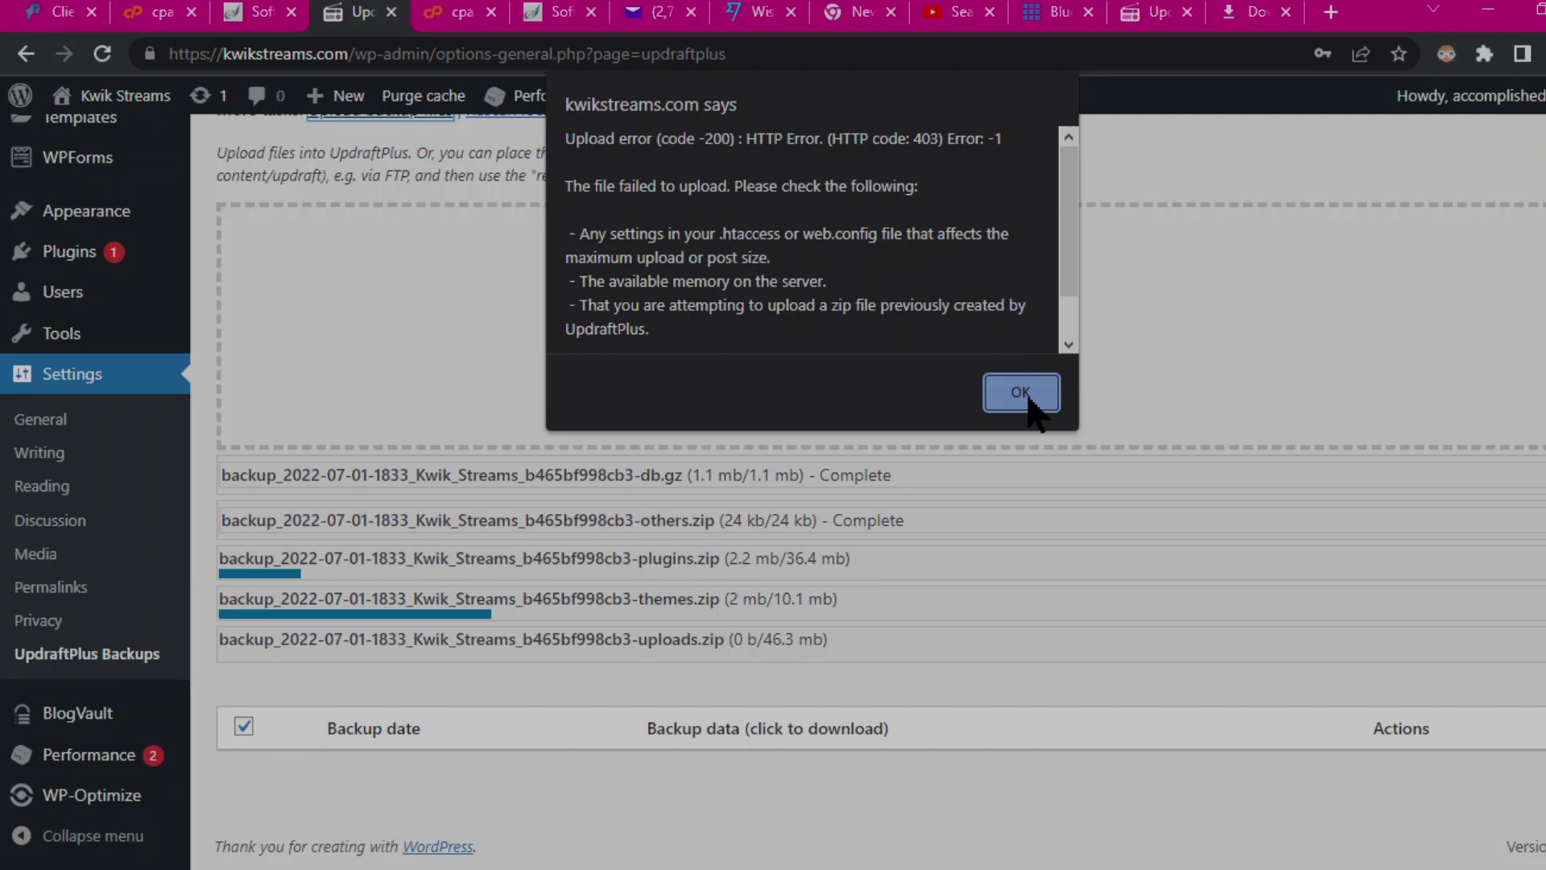
pyautogui.click(1021, 392)
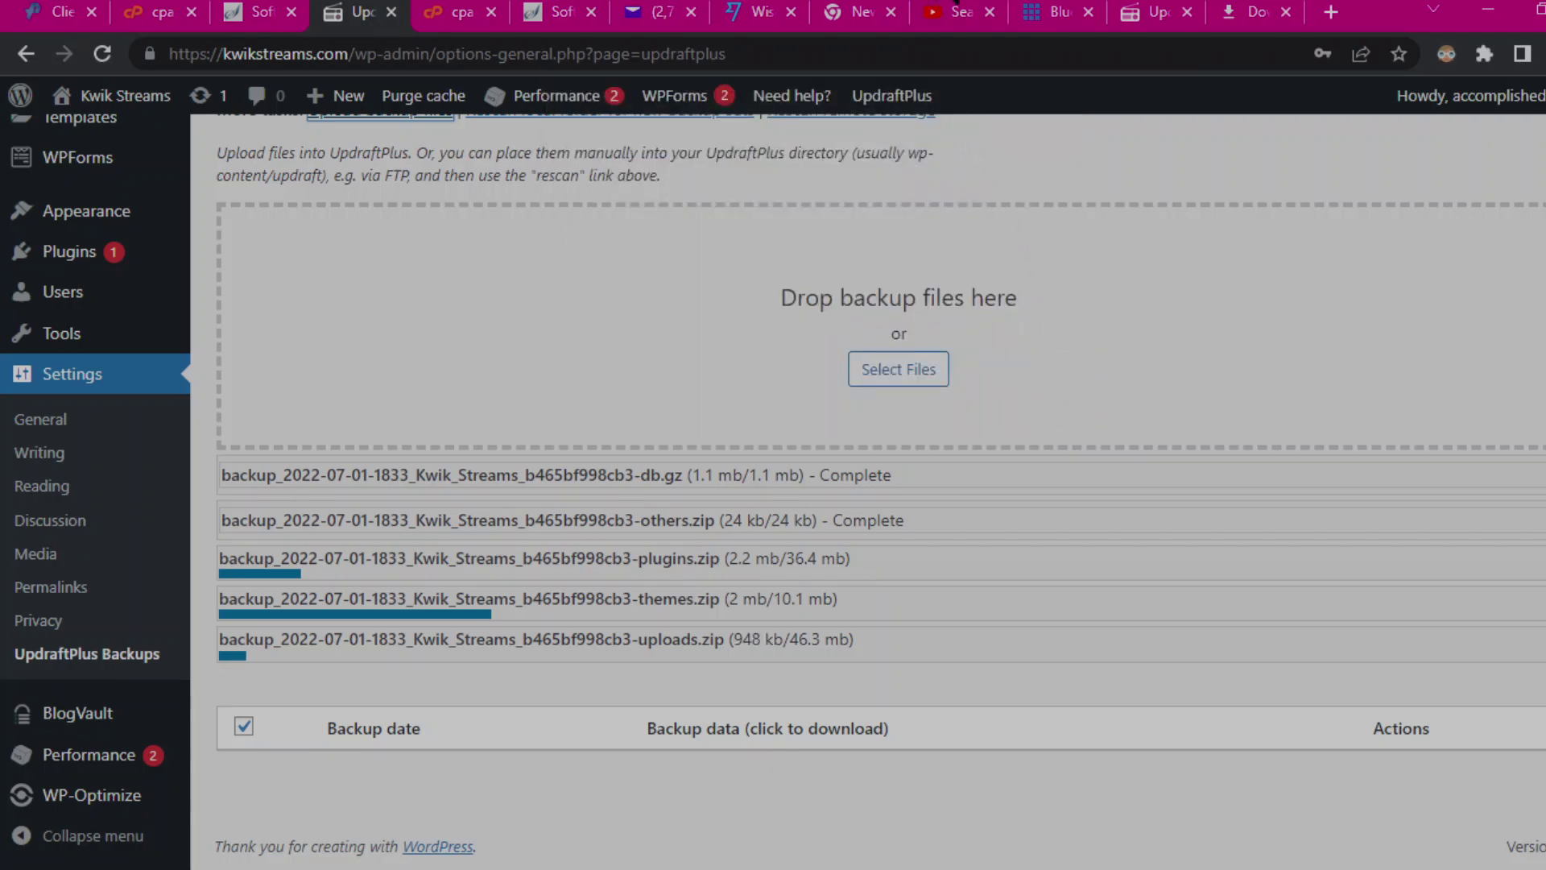
pyautogui.click(1149, 127)
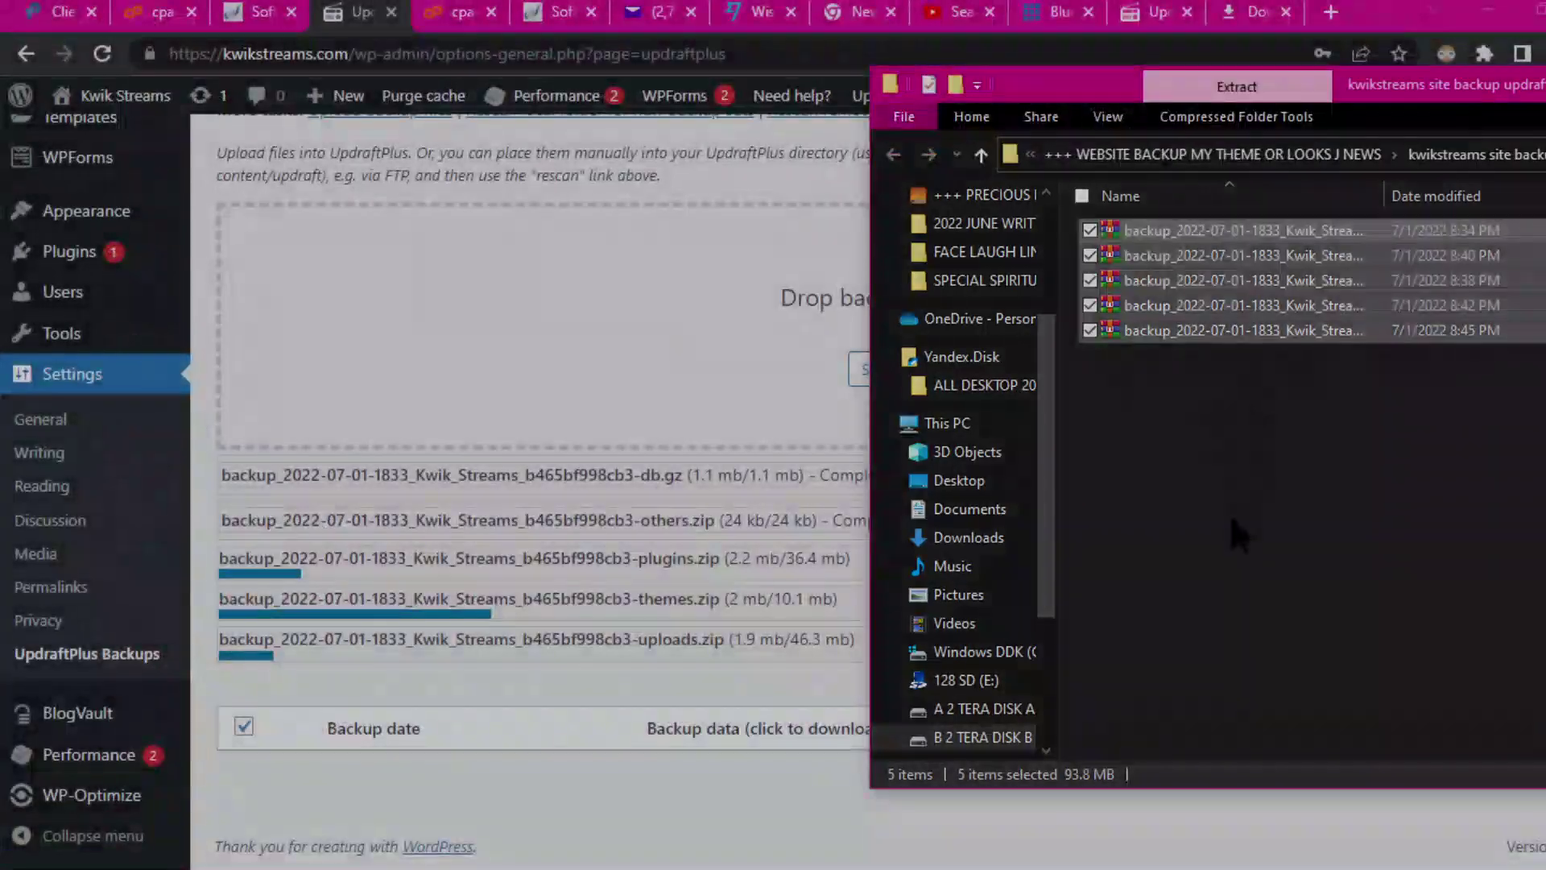
# Step: Refresh the Copy folder listing twice and move the Explorer window to the bottom-right
pyautogui.moveTo(1425, 81); pyautogui.dragTo(555, 132)
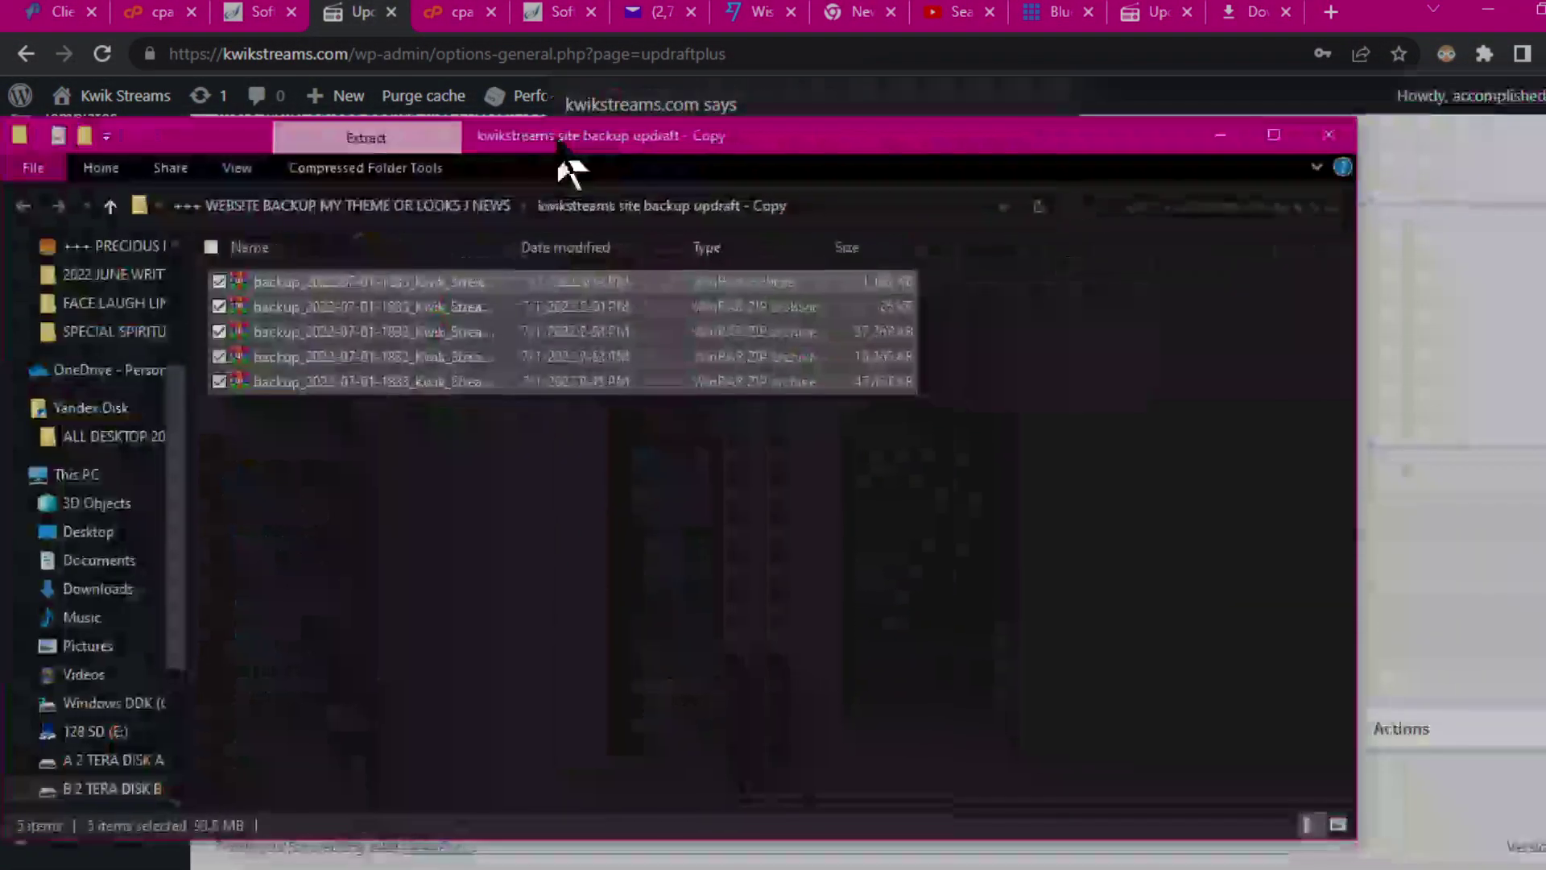
pyautogui.rightClick(662, 560)
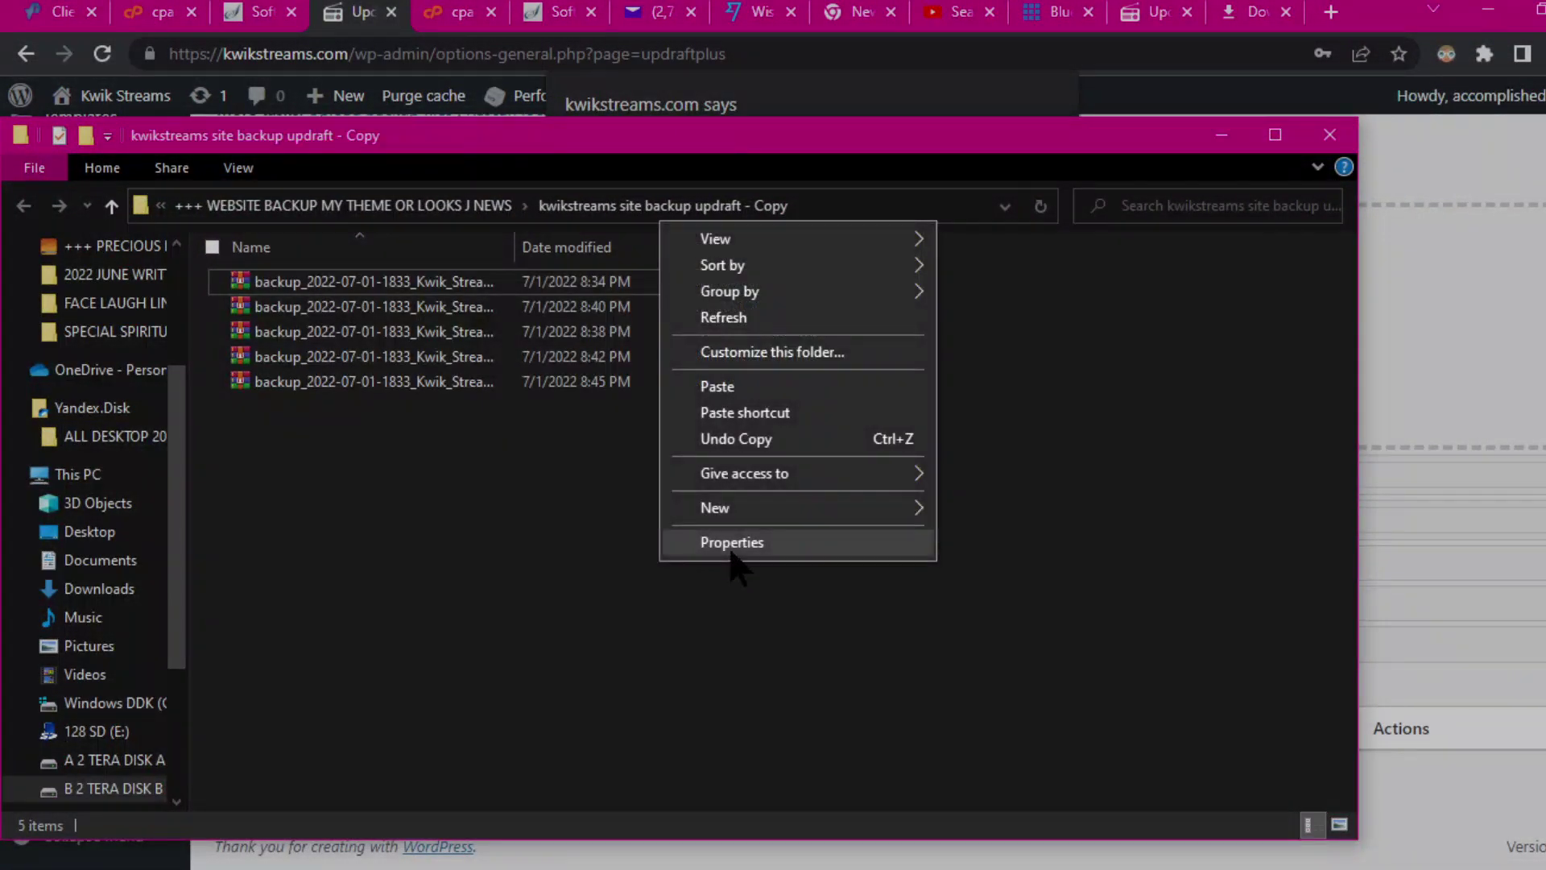
pyautogui.click(725, 317)
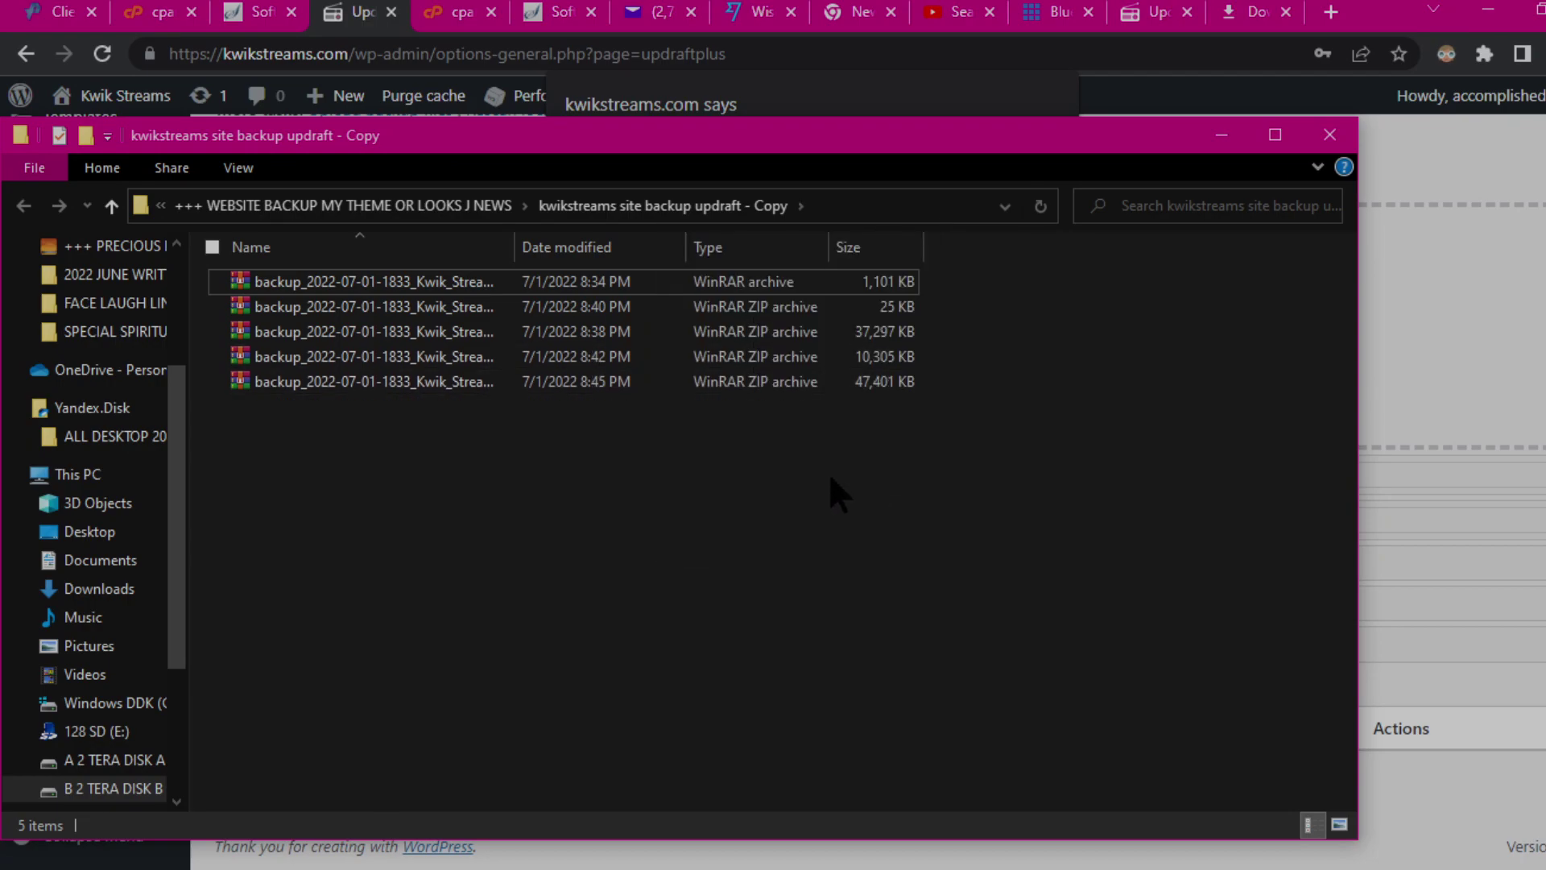
pyautogui.rightClick(639, 485)
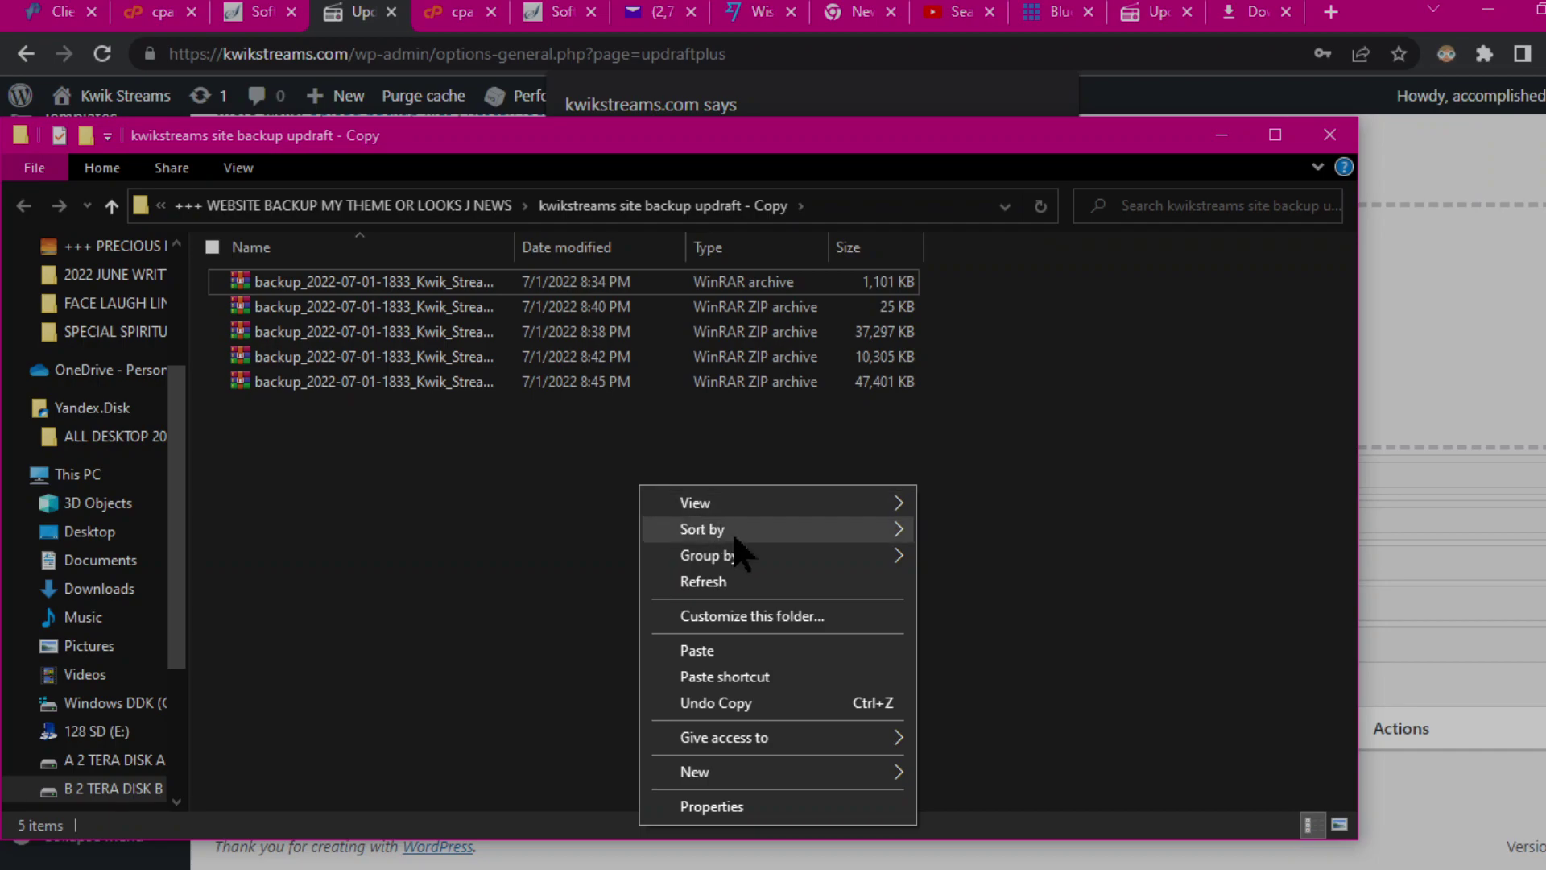
pyautogui.click(706, 579)
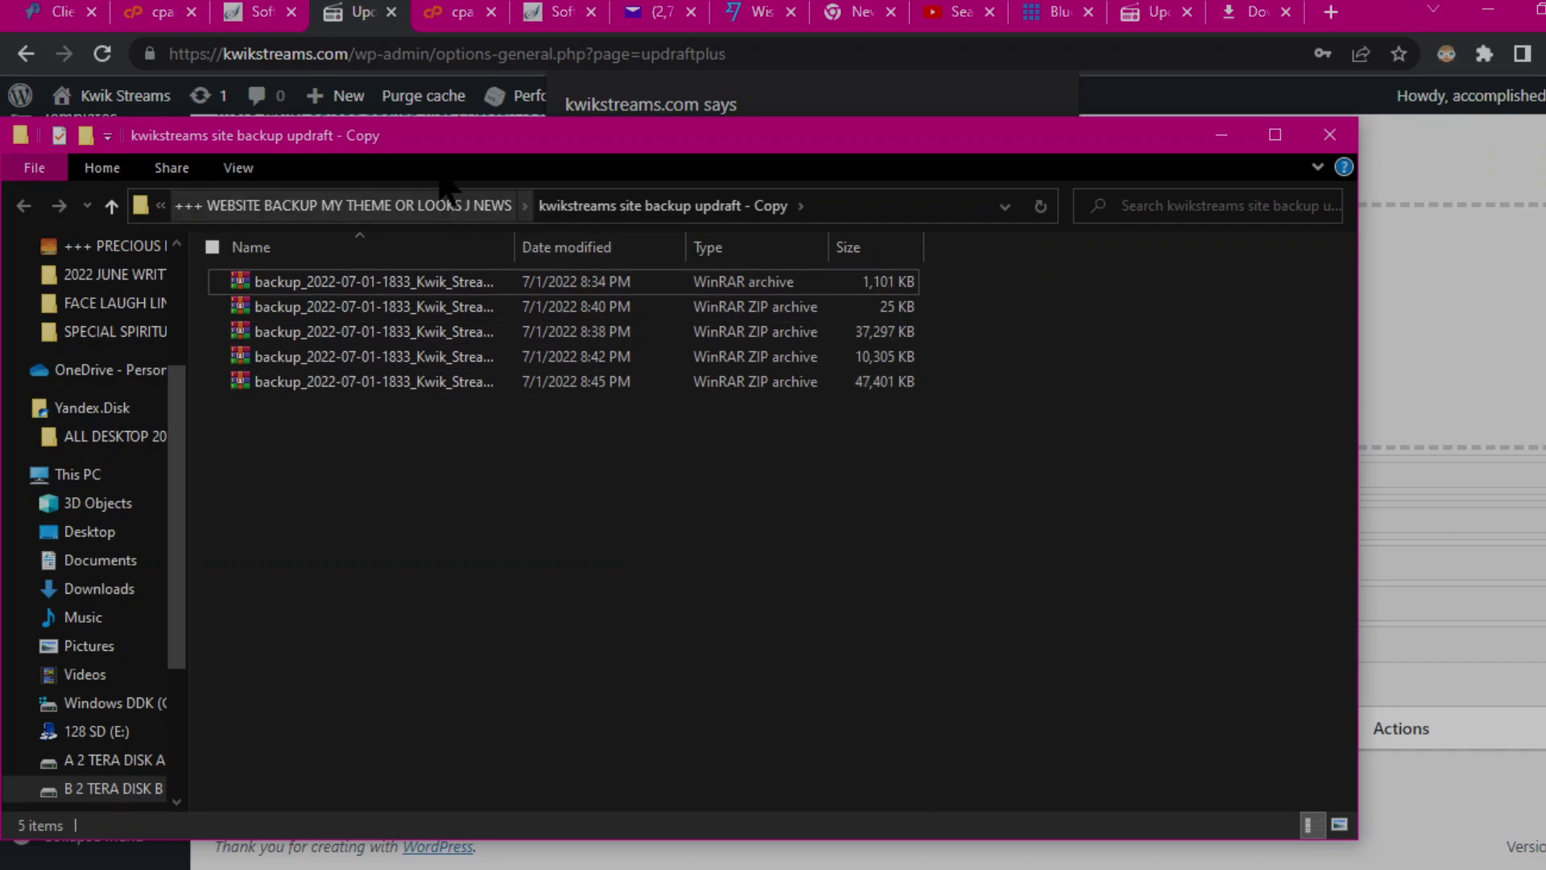
pyautogui.moveTo(423, 145); pyautogui.dragTo(1387, 563)
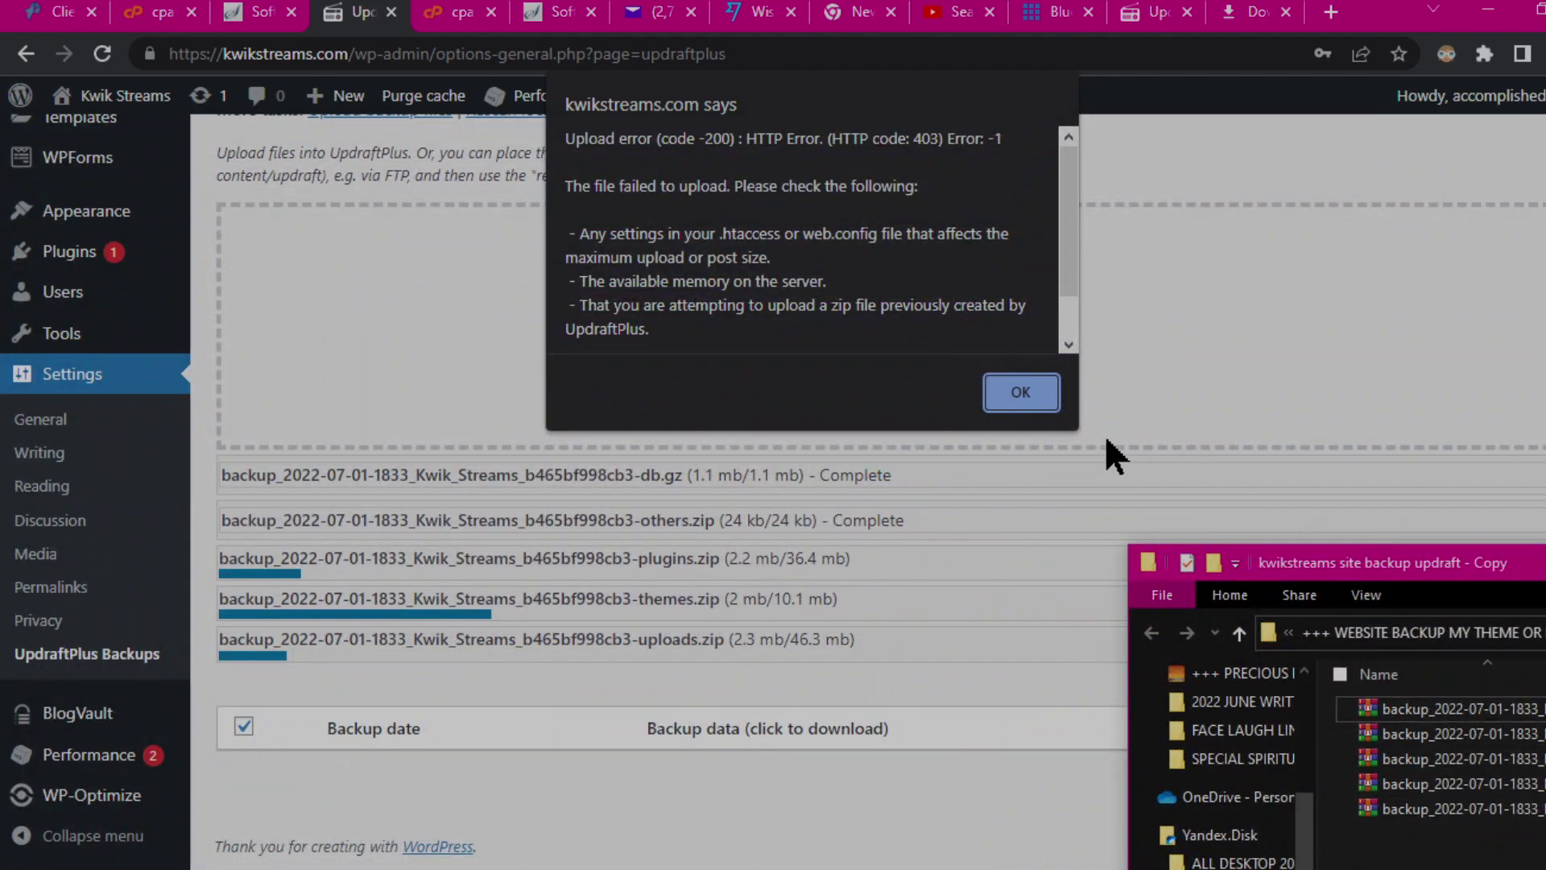
# Step: Dismiss the last 403 error and wait until all five archive uploads show Complete
pyautogui.click(1020, 395)
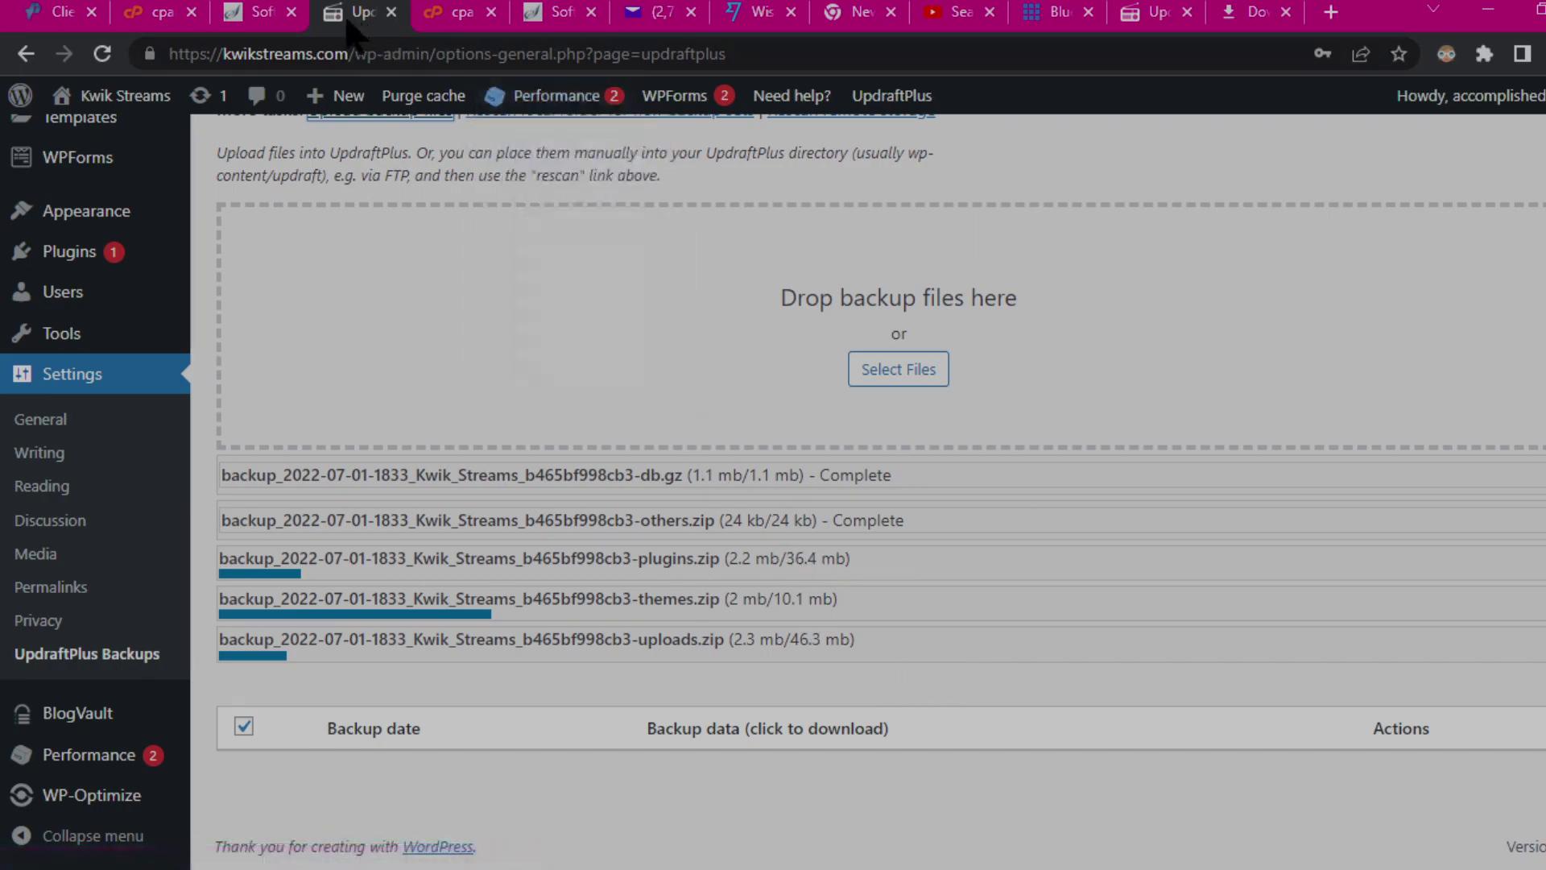
pyautogui.click(556, 0)
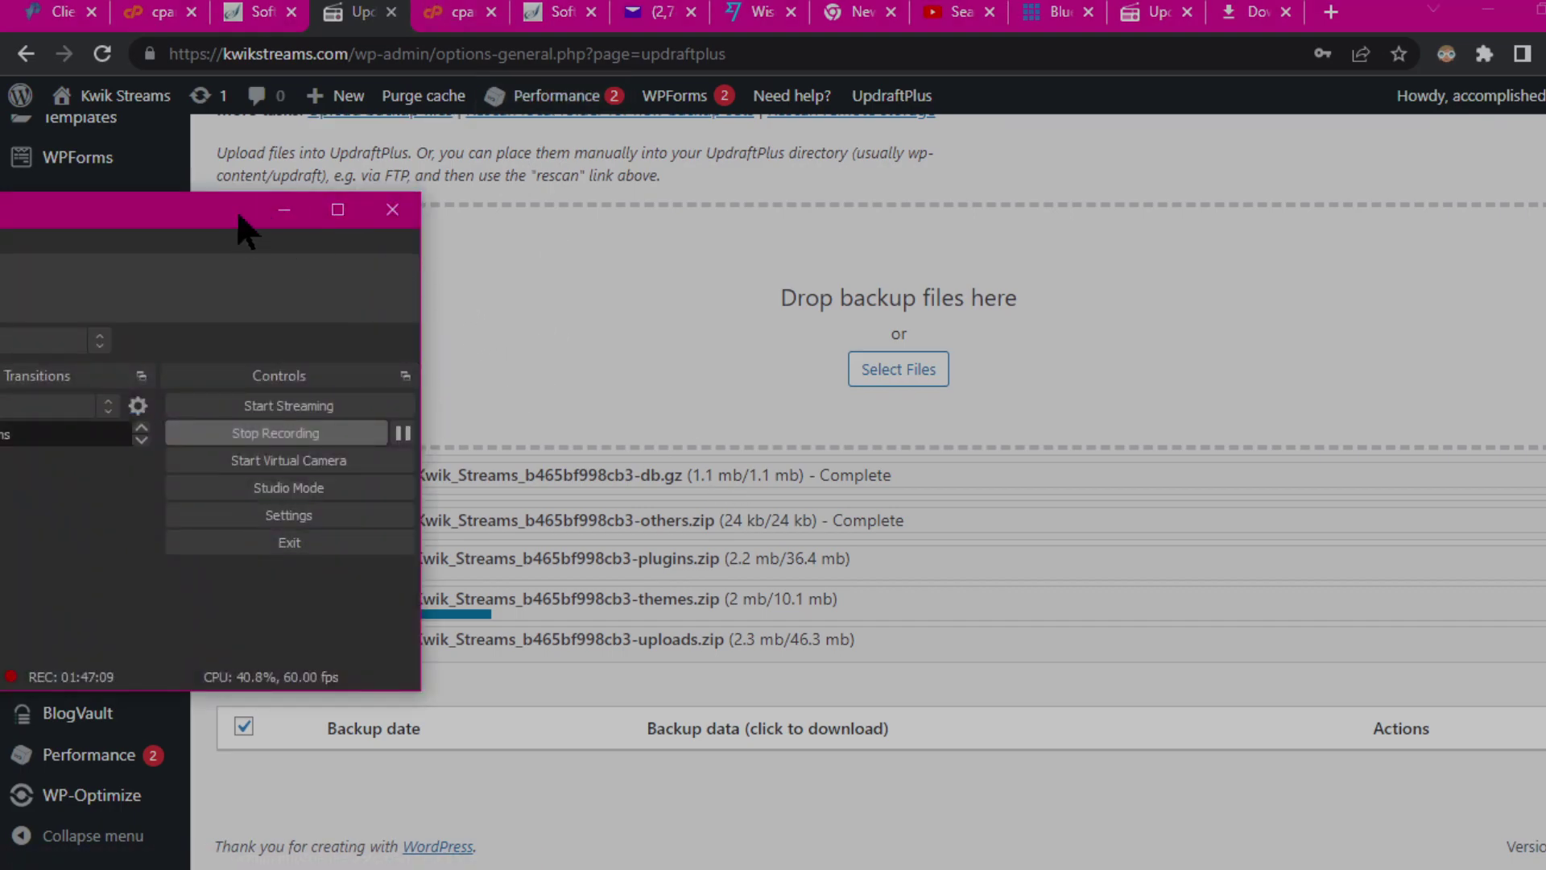
pyautogui.click(283, 211)
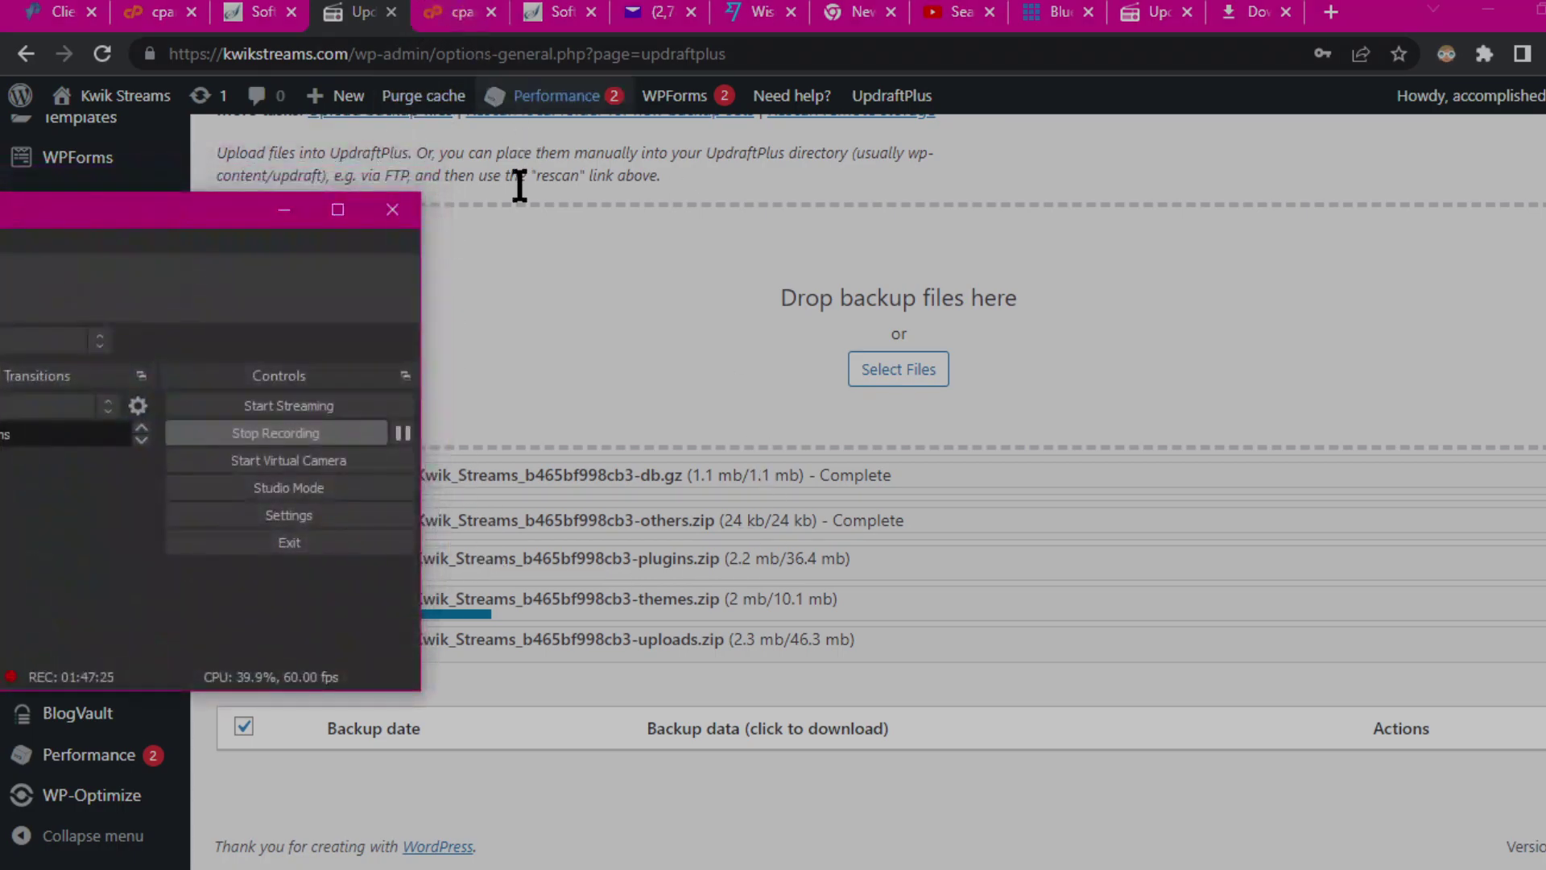
pyautogui.click(402, 432)
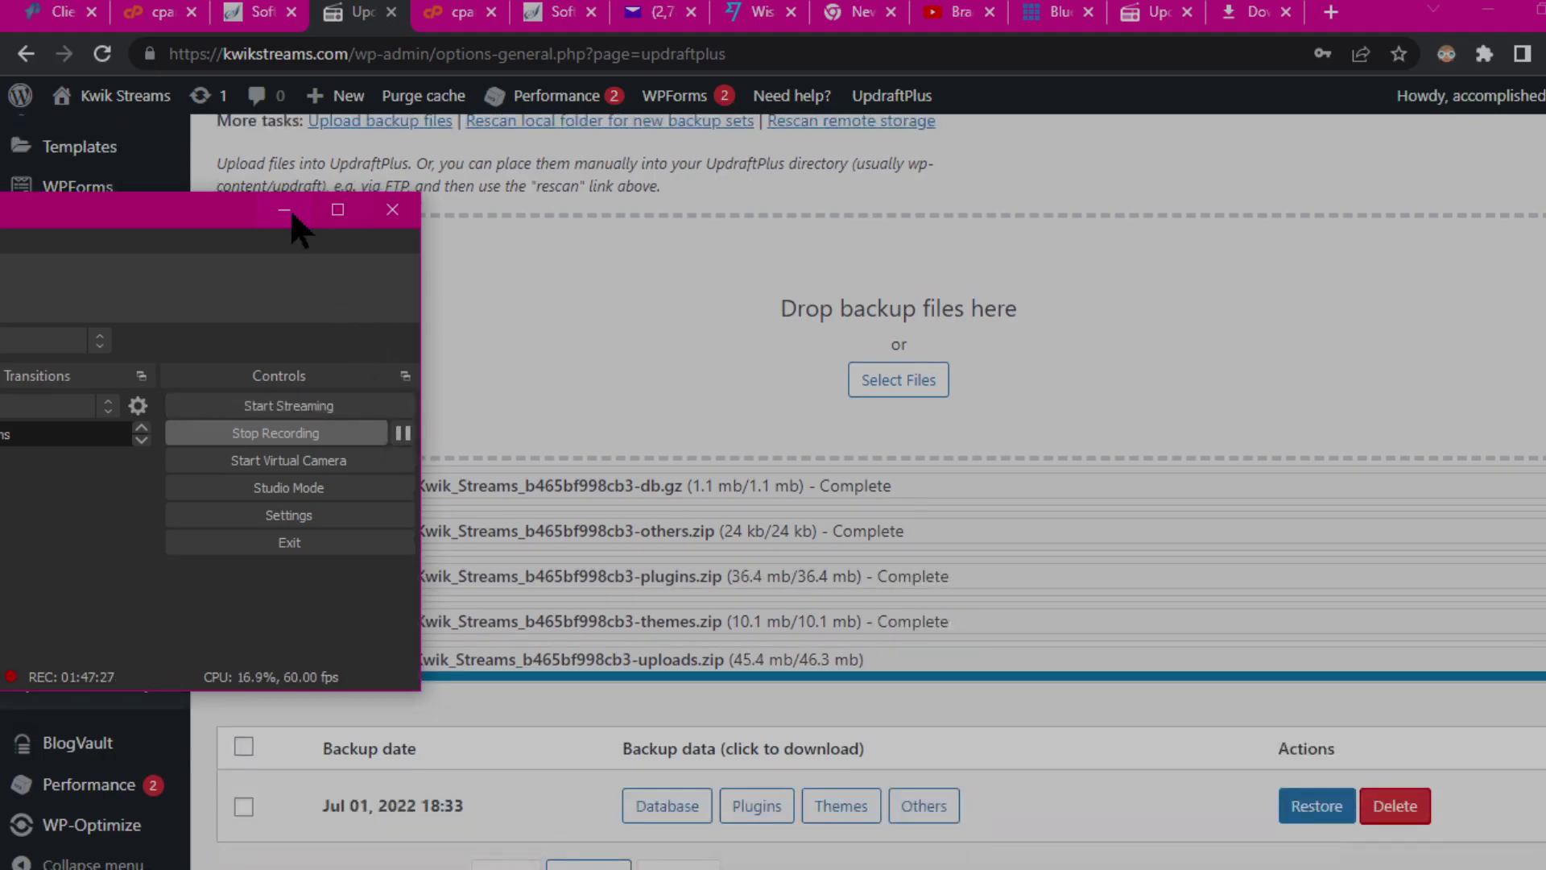
pyautogui.click(286, 209)
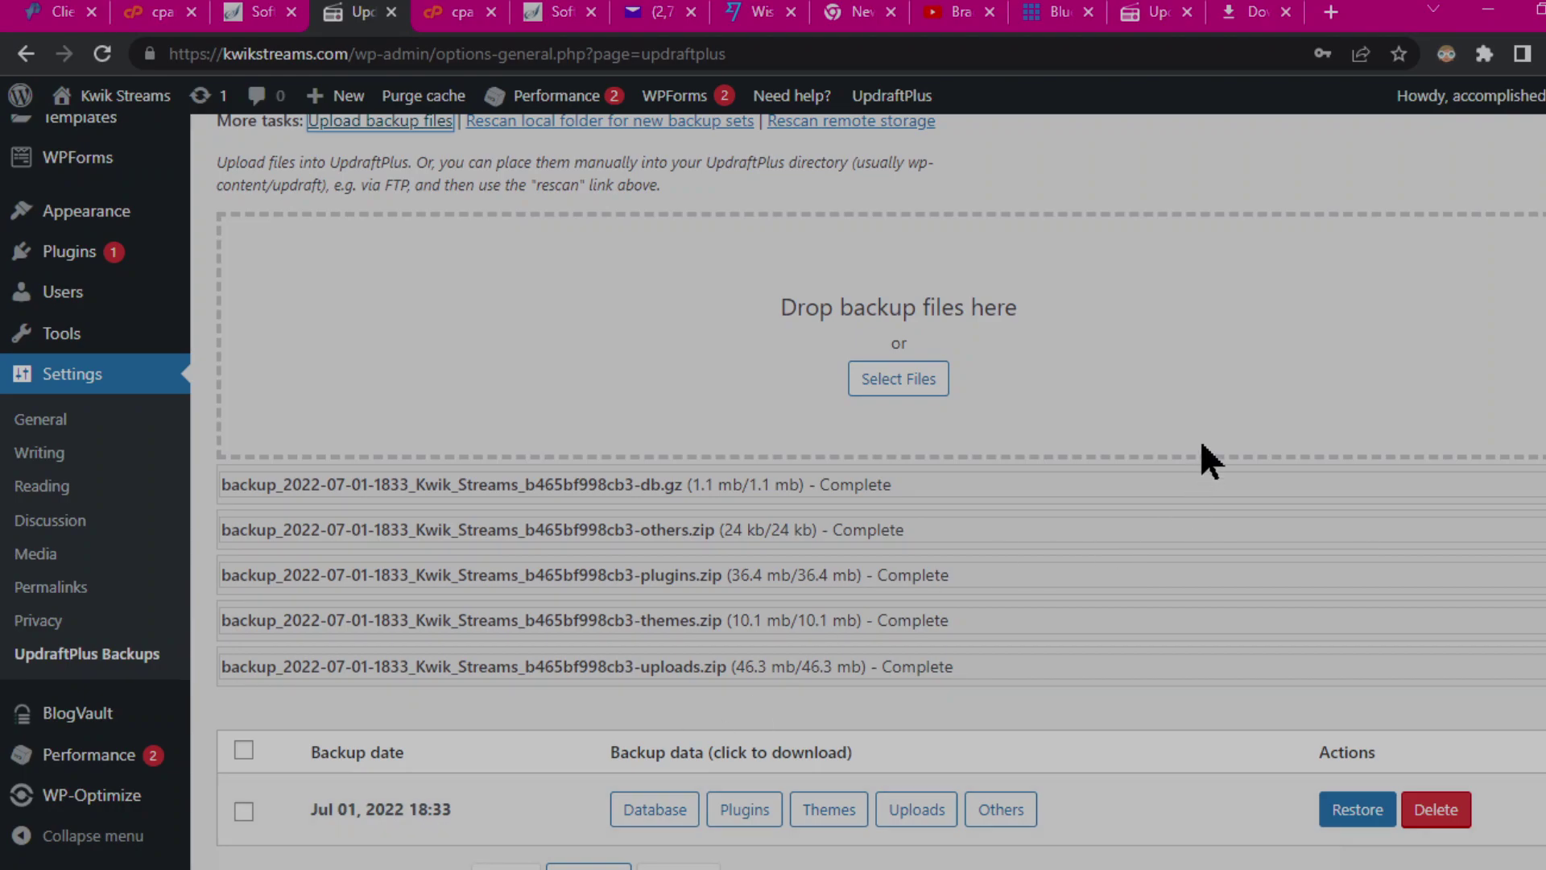
pyautogui.scroll(-1, 1264, 679)
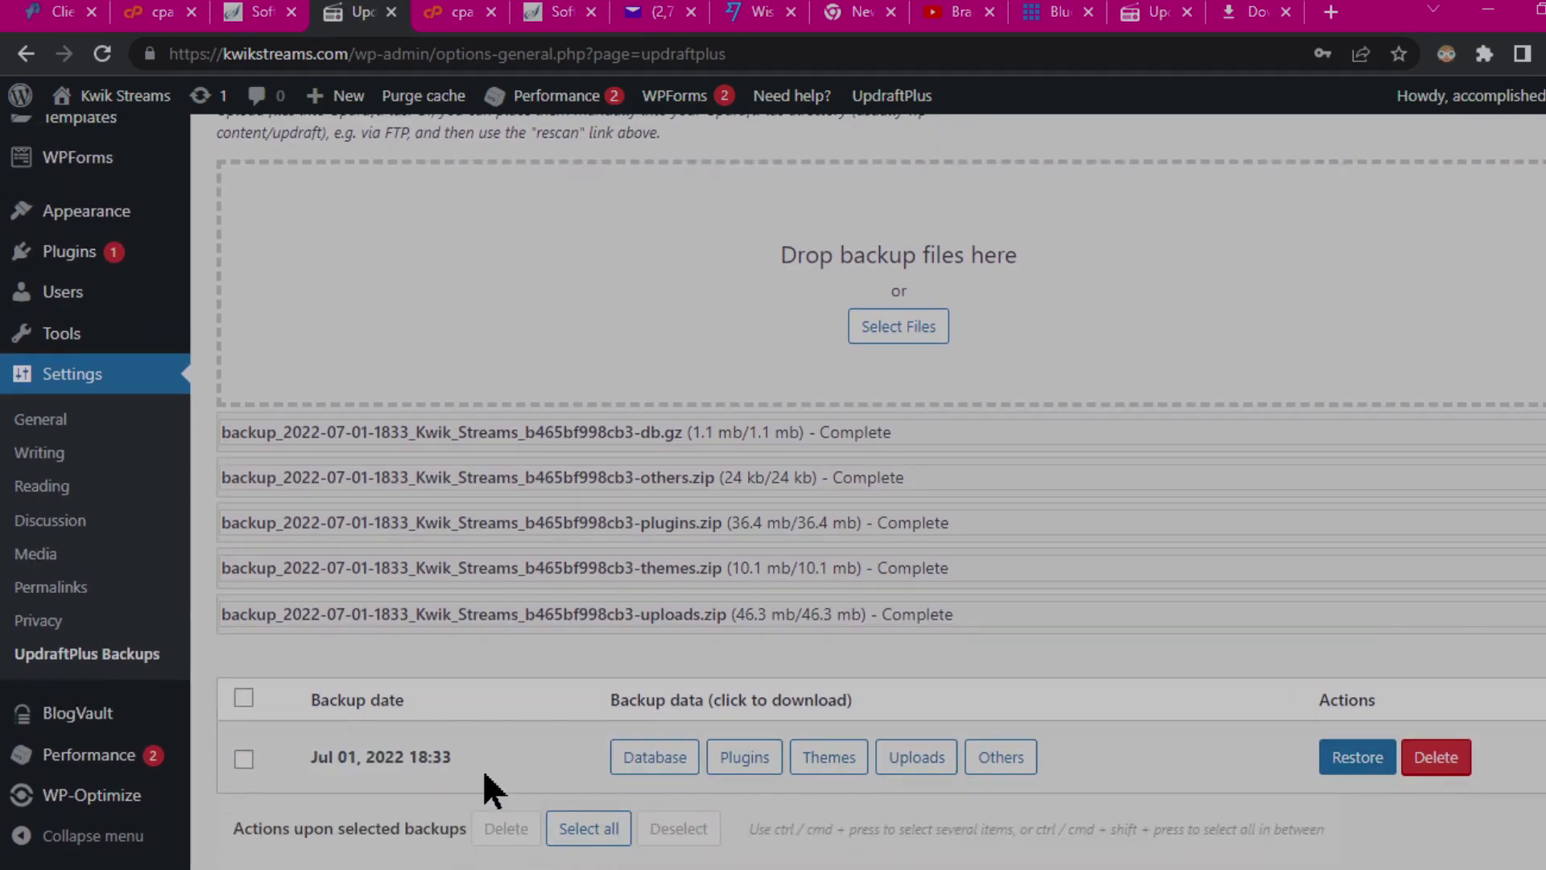
# Step: Select the Jul 01, 2022 18:33 backup set using its checkbox and Select all
pyautogui.click(246, 762)
pyautogui.scroll(-1, 1224, 630)
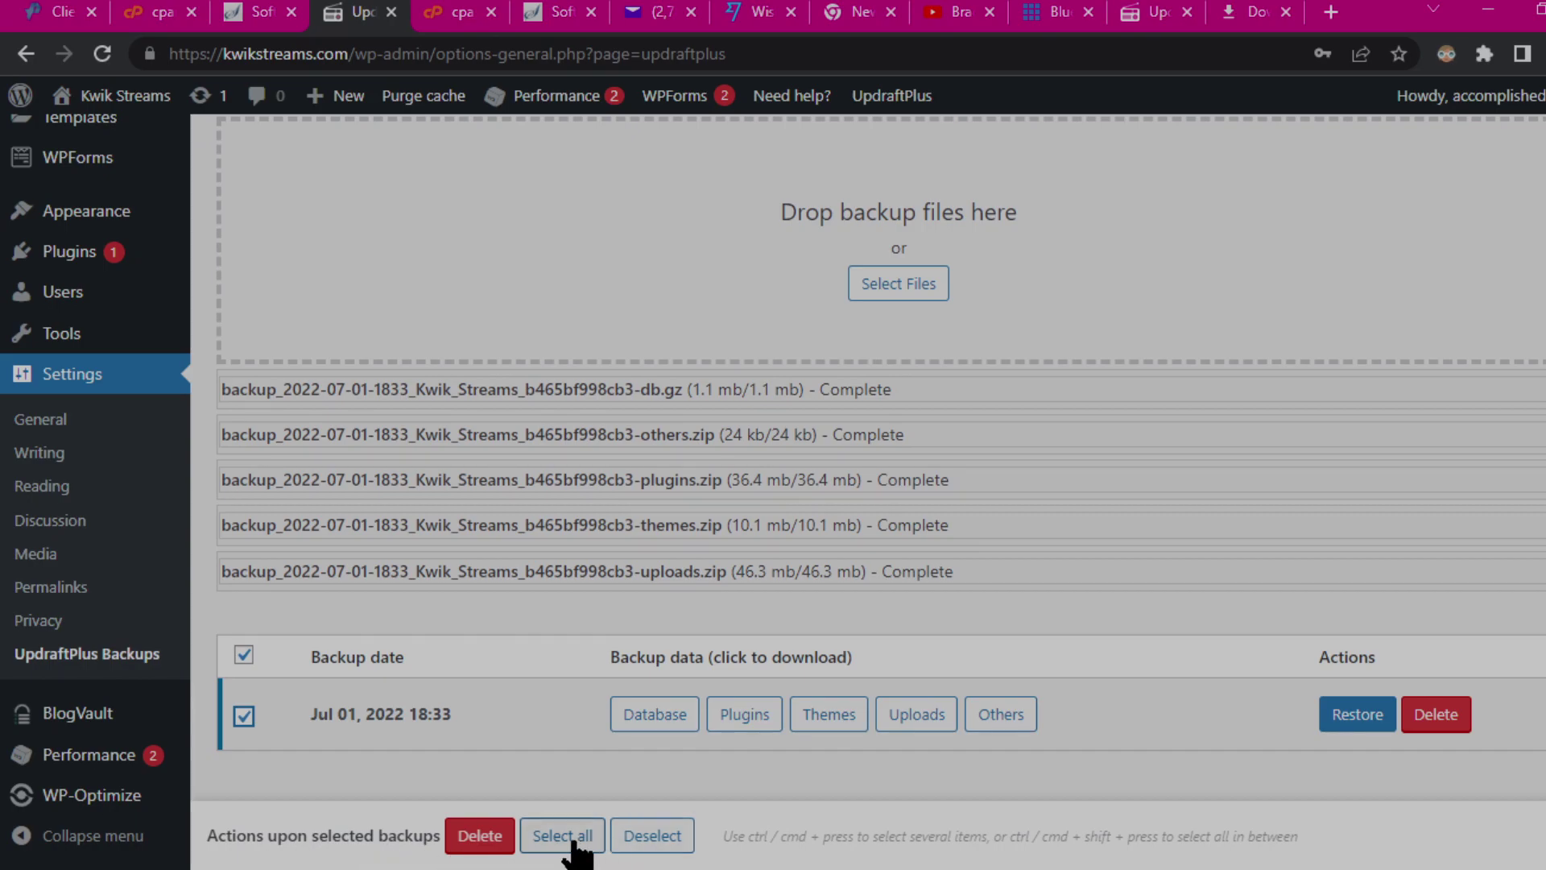
pyautogui.click(244, 716)
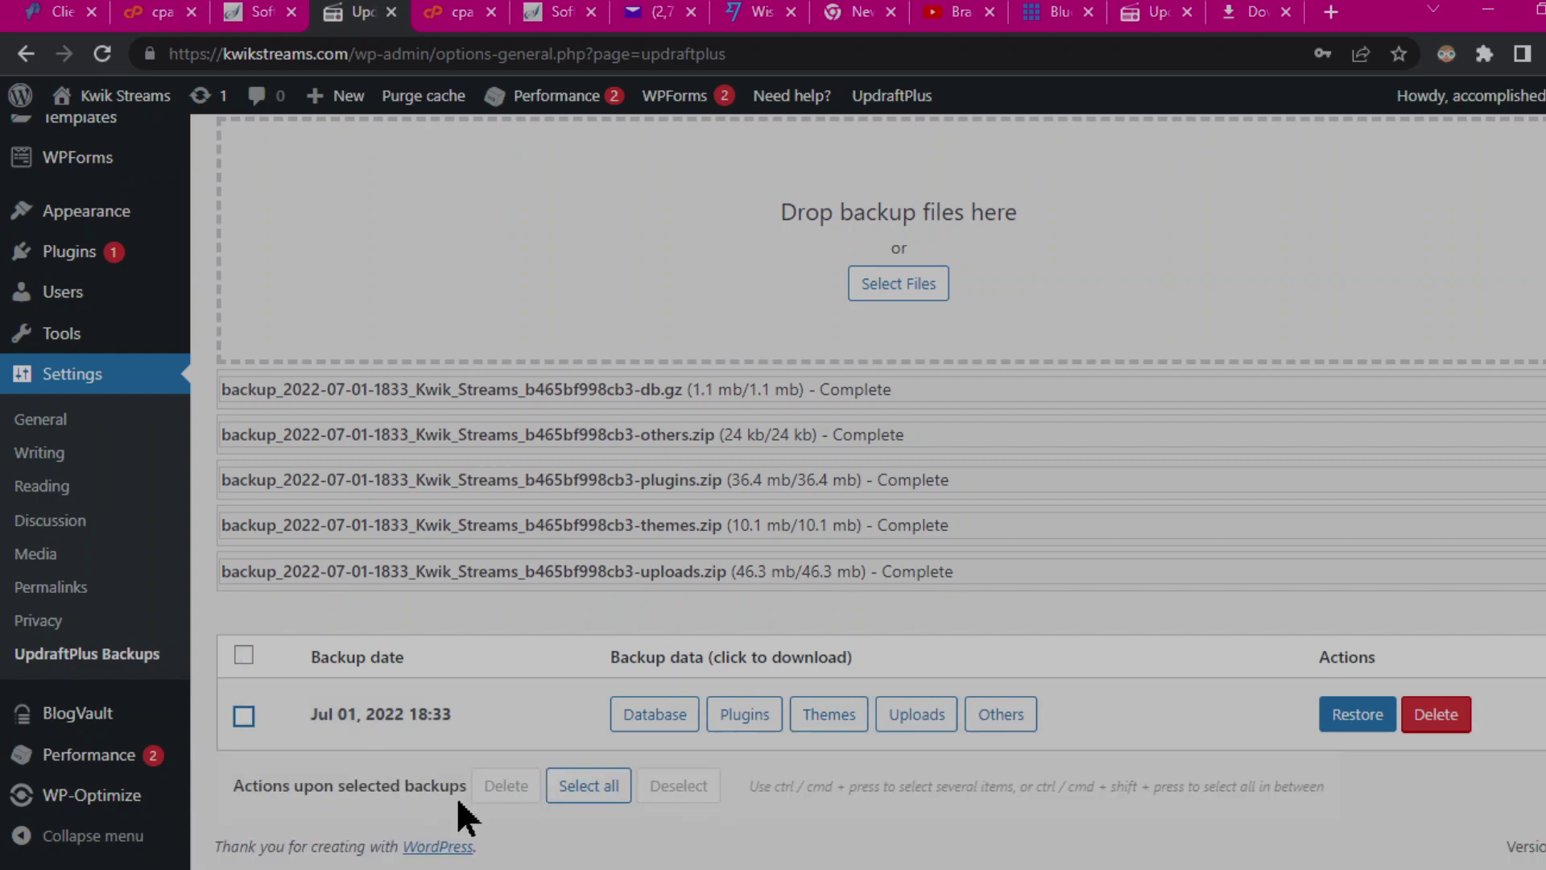
pyautogui.click(602, 787)
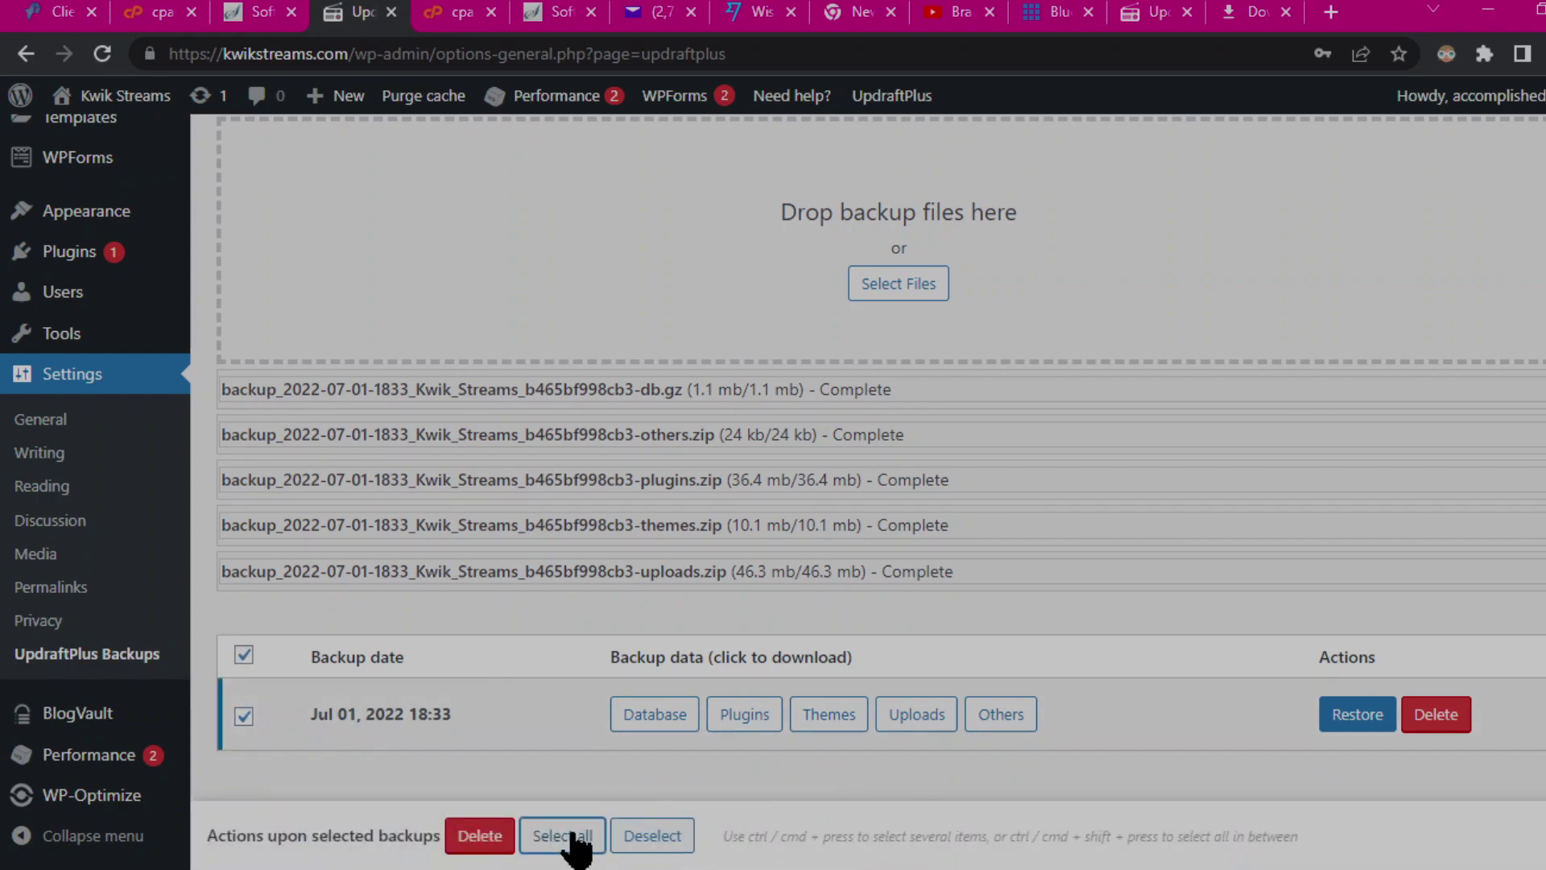
# Step: Restore plugins, themes, uploads and database from the Jul 01, 2022 18:33 backup
pyautogui.click(1357, 714)
pyautogui.click(858, 272)
pyautogui.click(858, 299)
pyautogui.click(858, 327)
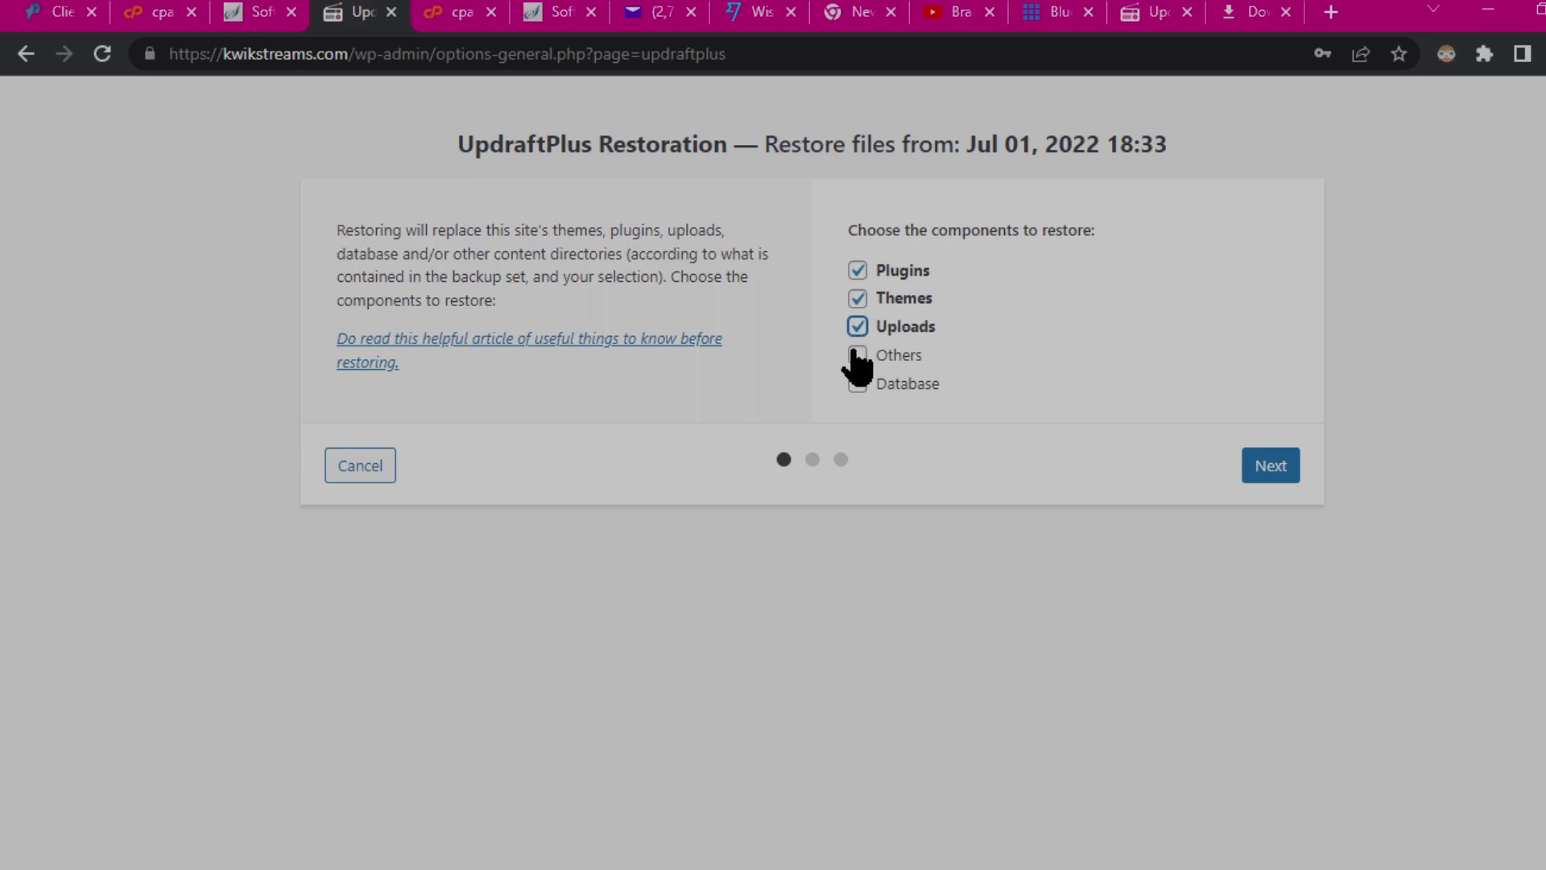
pyautogui.click(858, 385)
pyautogui.click(1263, 470)
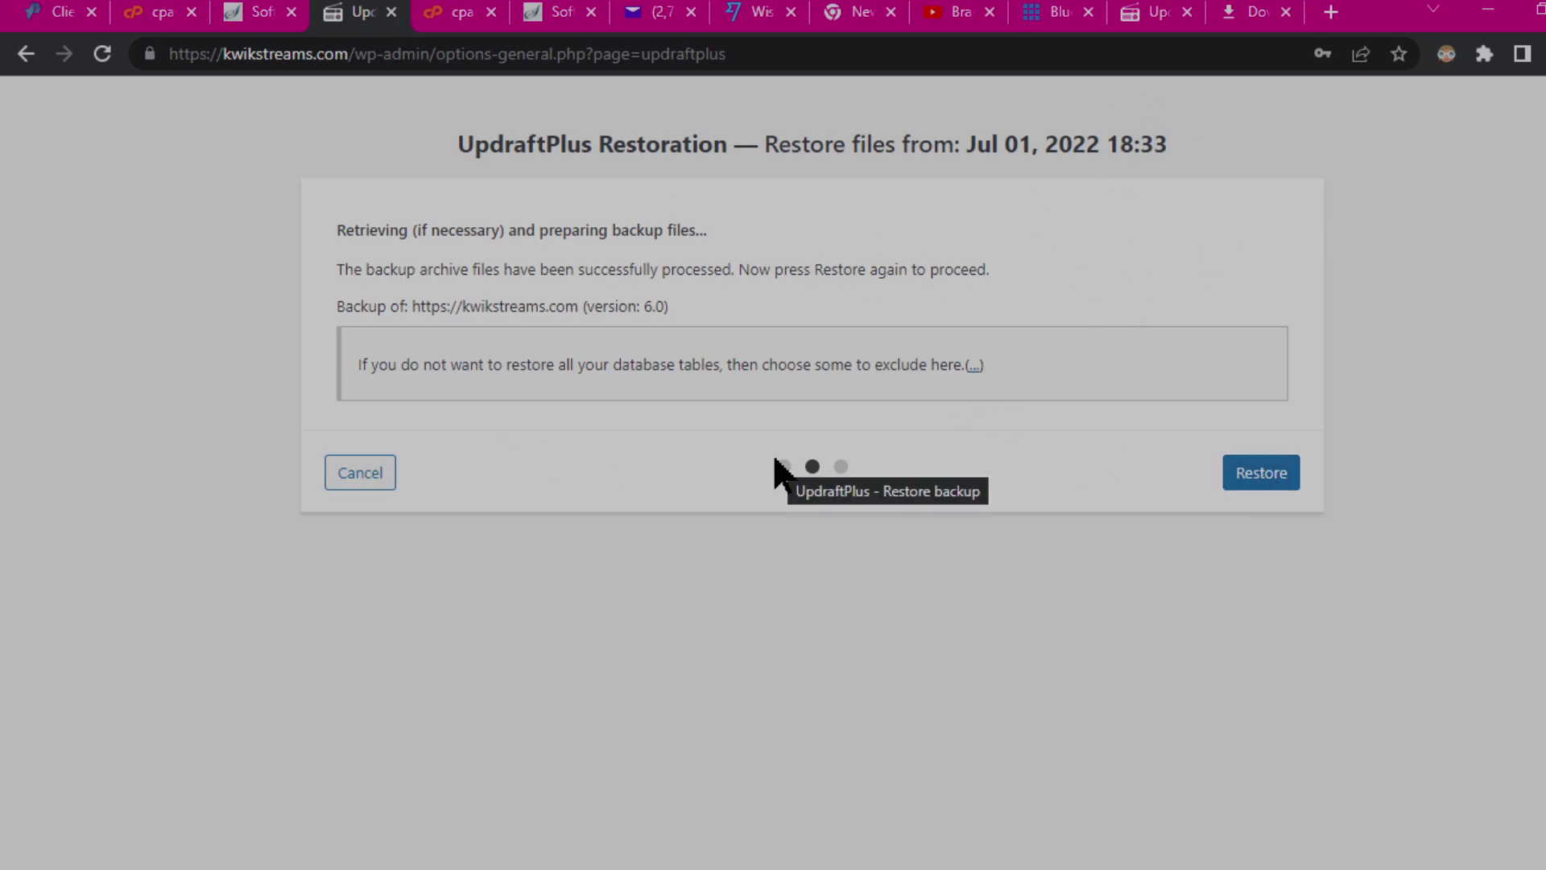
pyautogui.click(1262, 476)
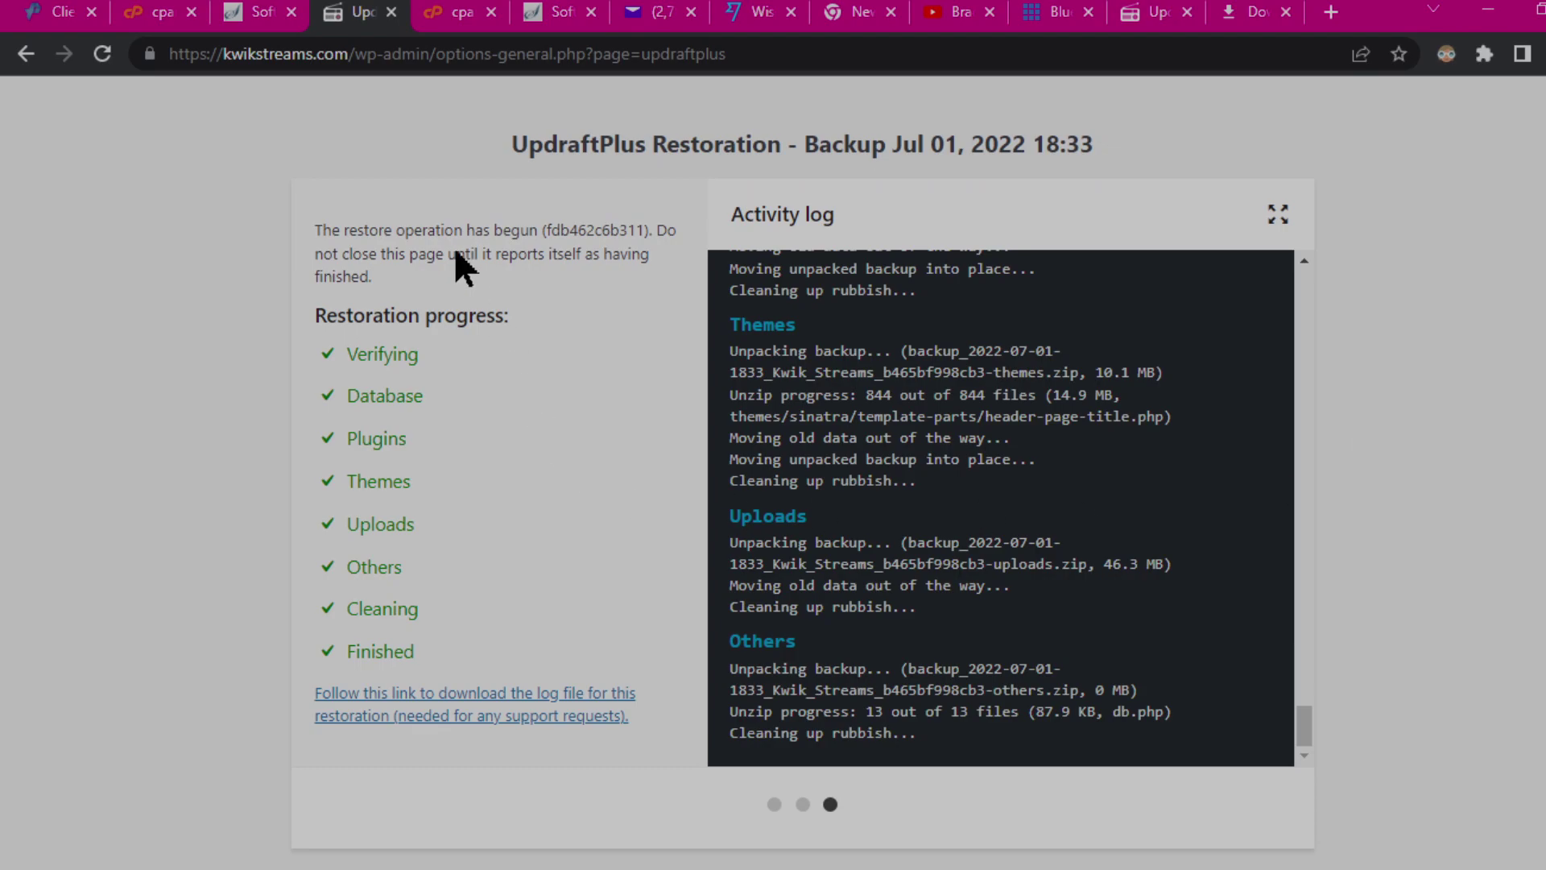
# Step: Reload the UpdraftPlus page to show Backup/Restore with its leftover -old directories notice
pyautogui.click(770, 57)
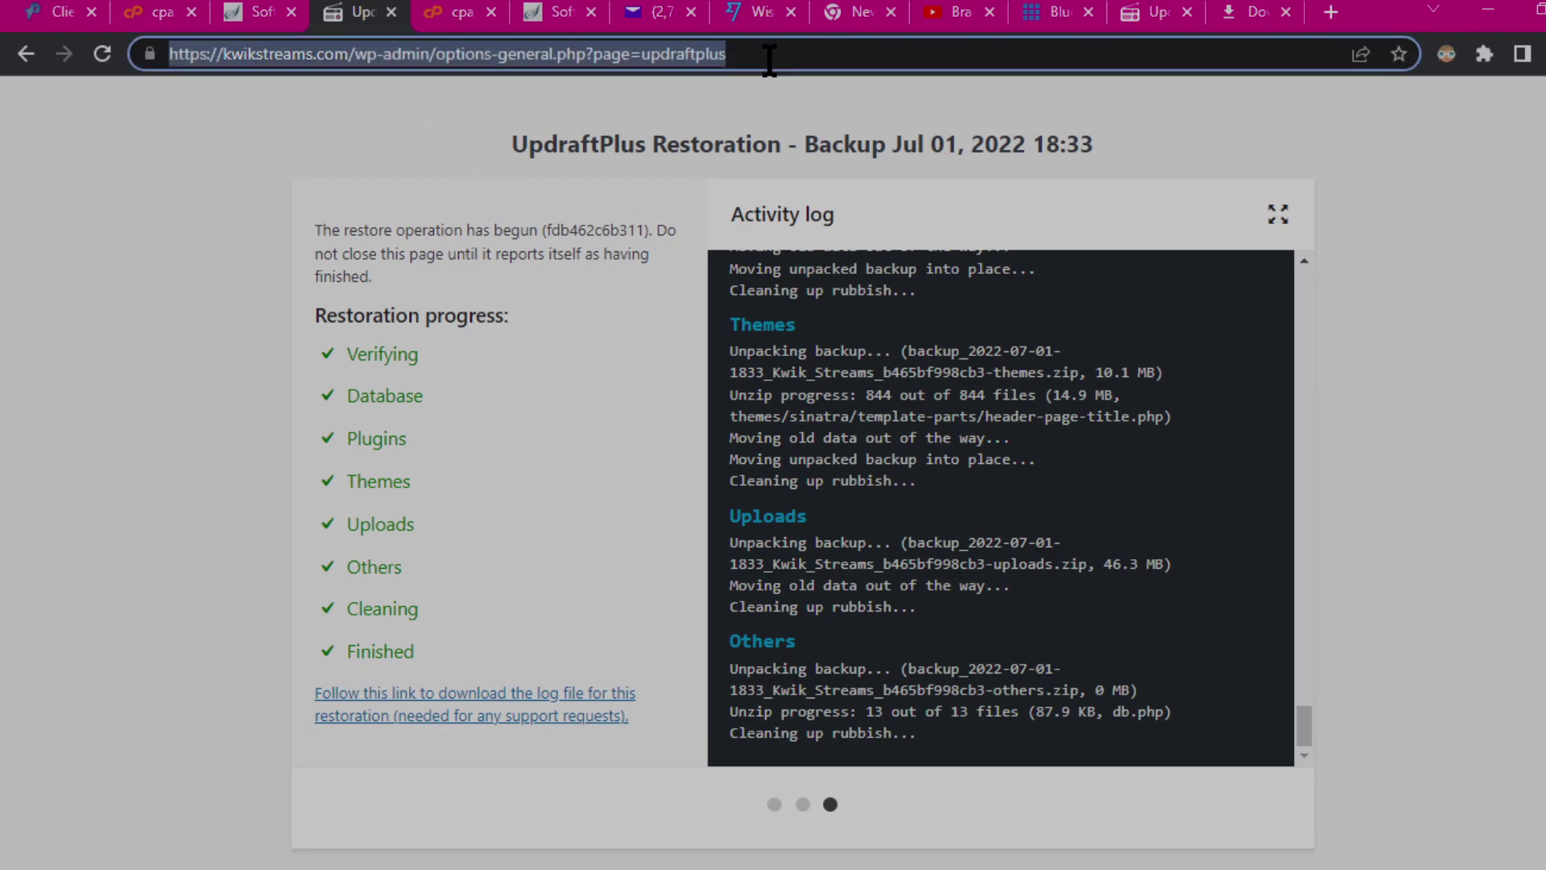
pyautogui.press('Return')
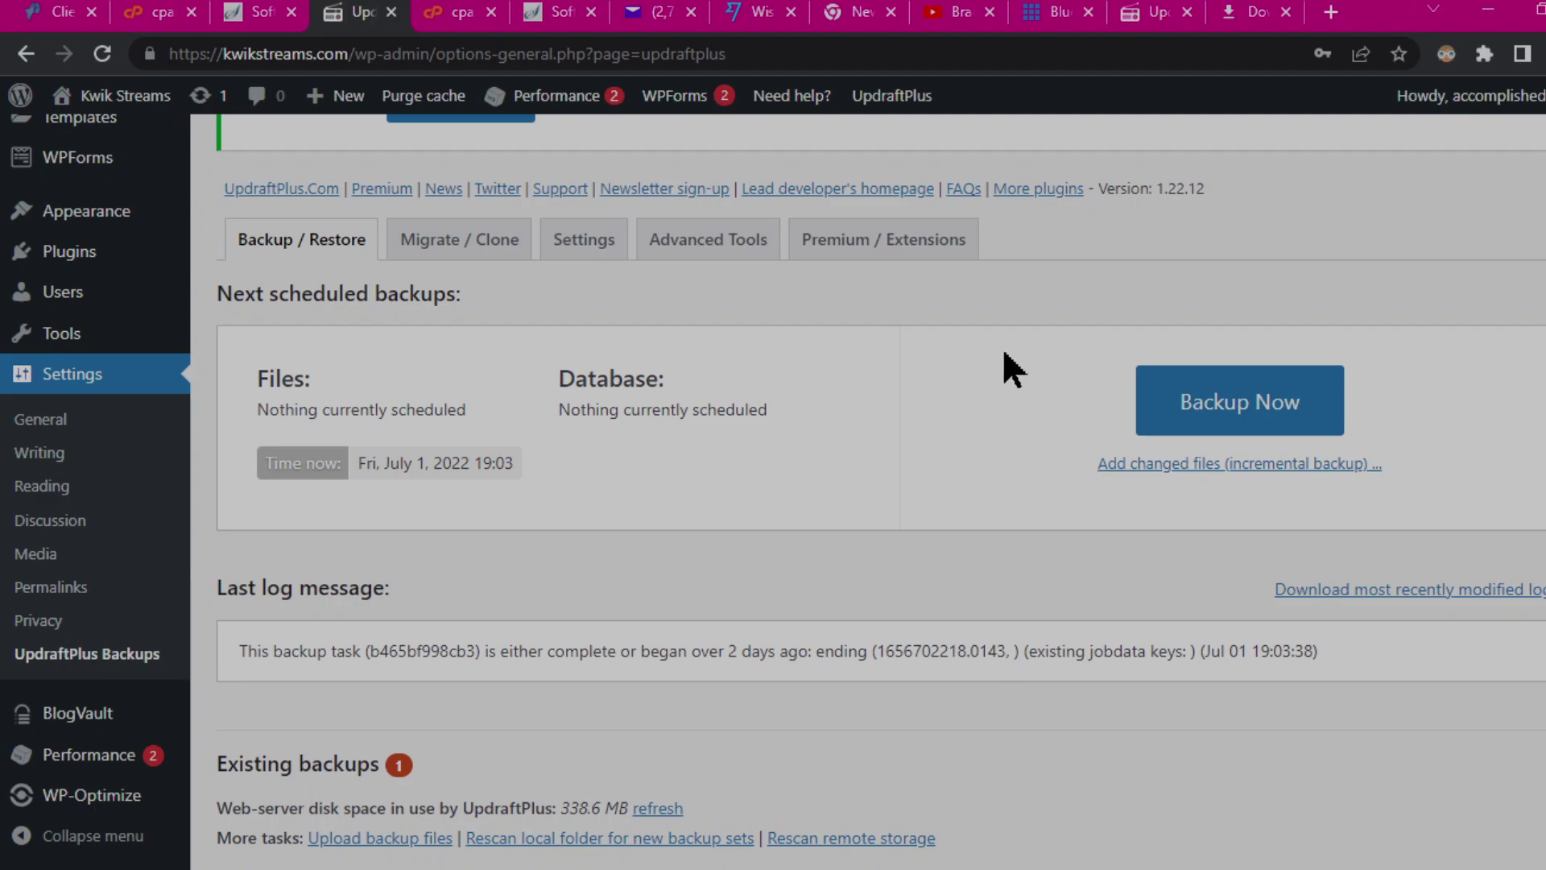
pyautogui.scroll(5, 1021, 407)
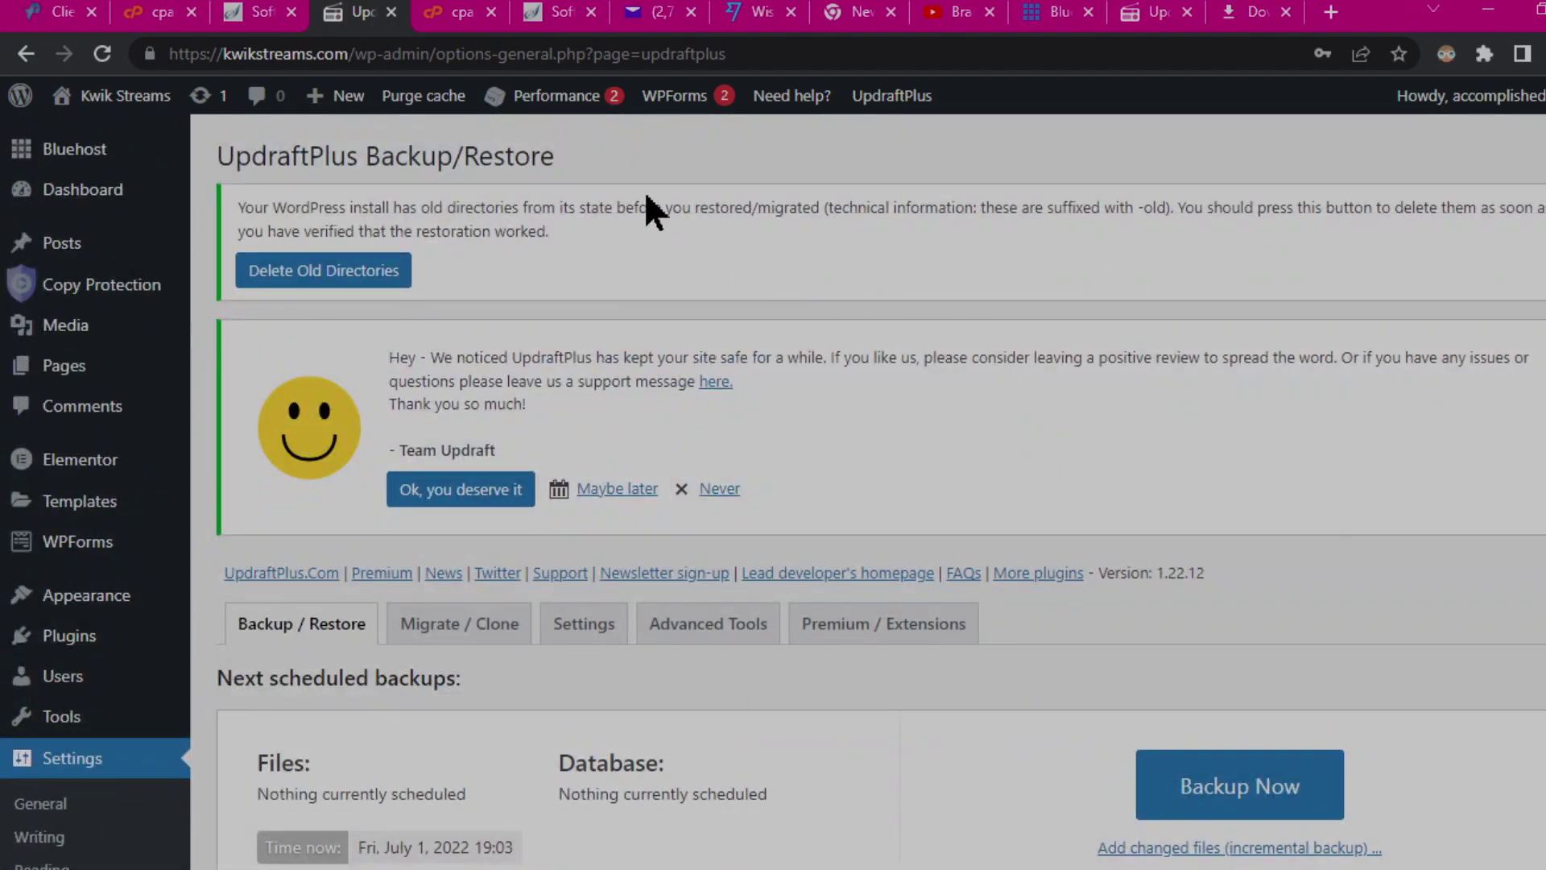
pyautogui.moveTo(355, 53); pyautogui.dragTo(815, 53)
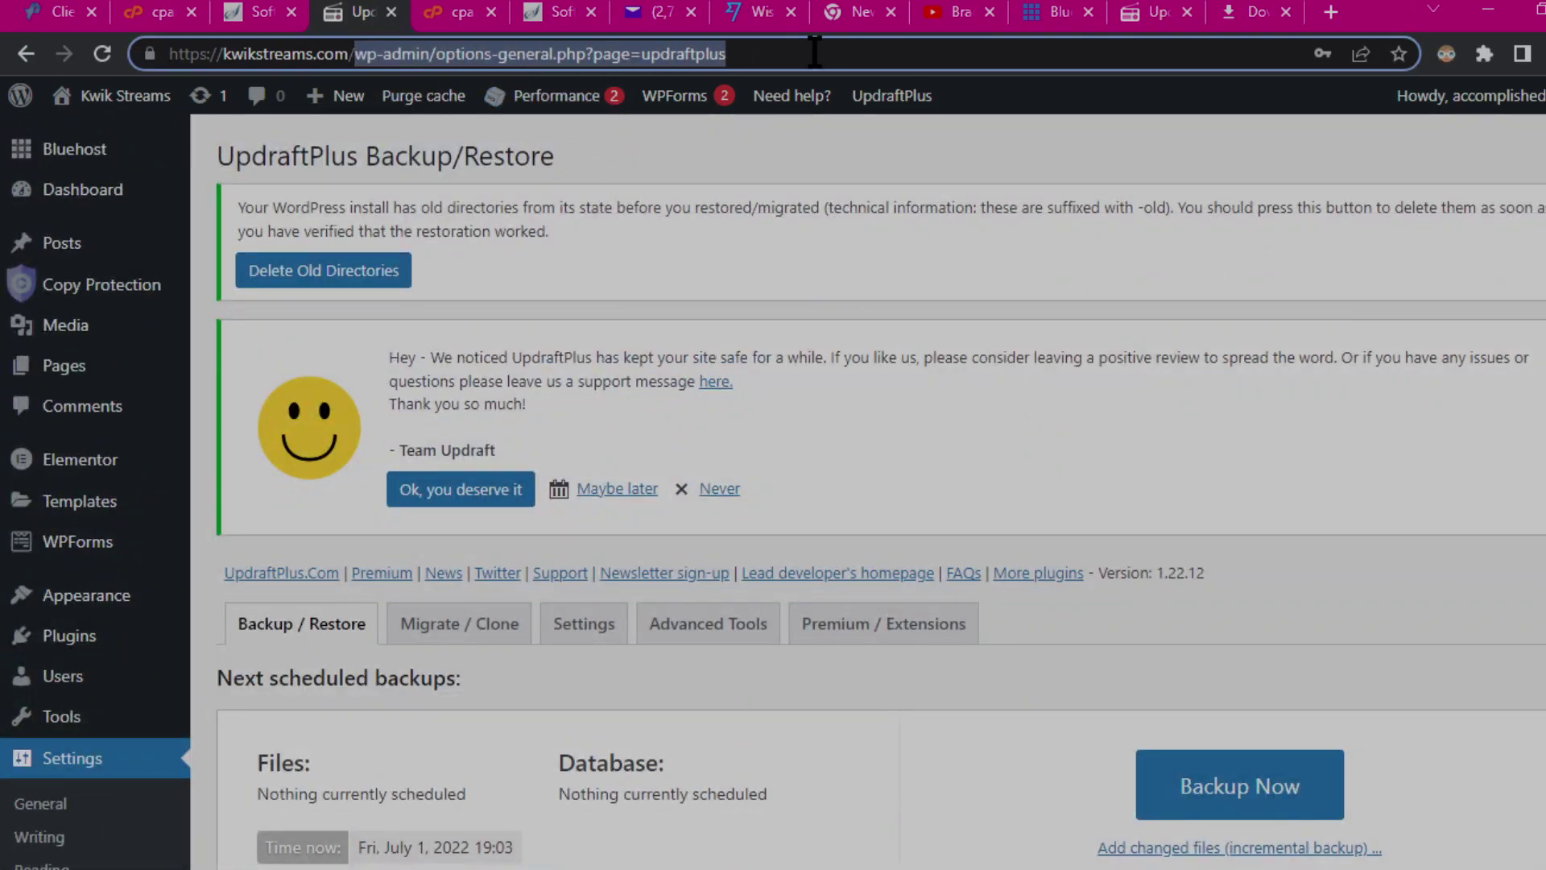
pyautogui.click(588, 183)
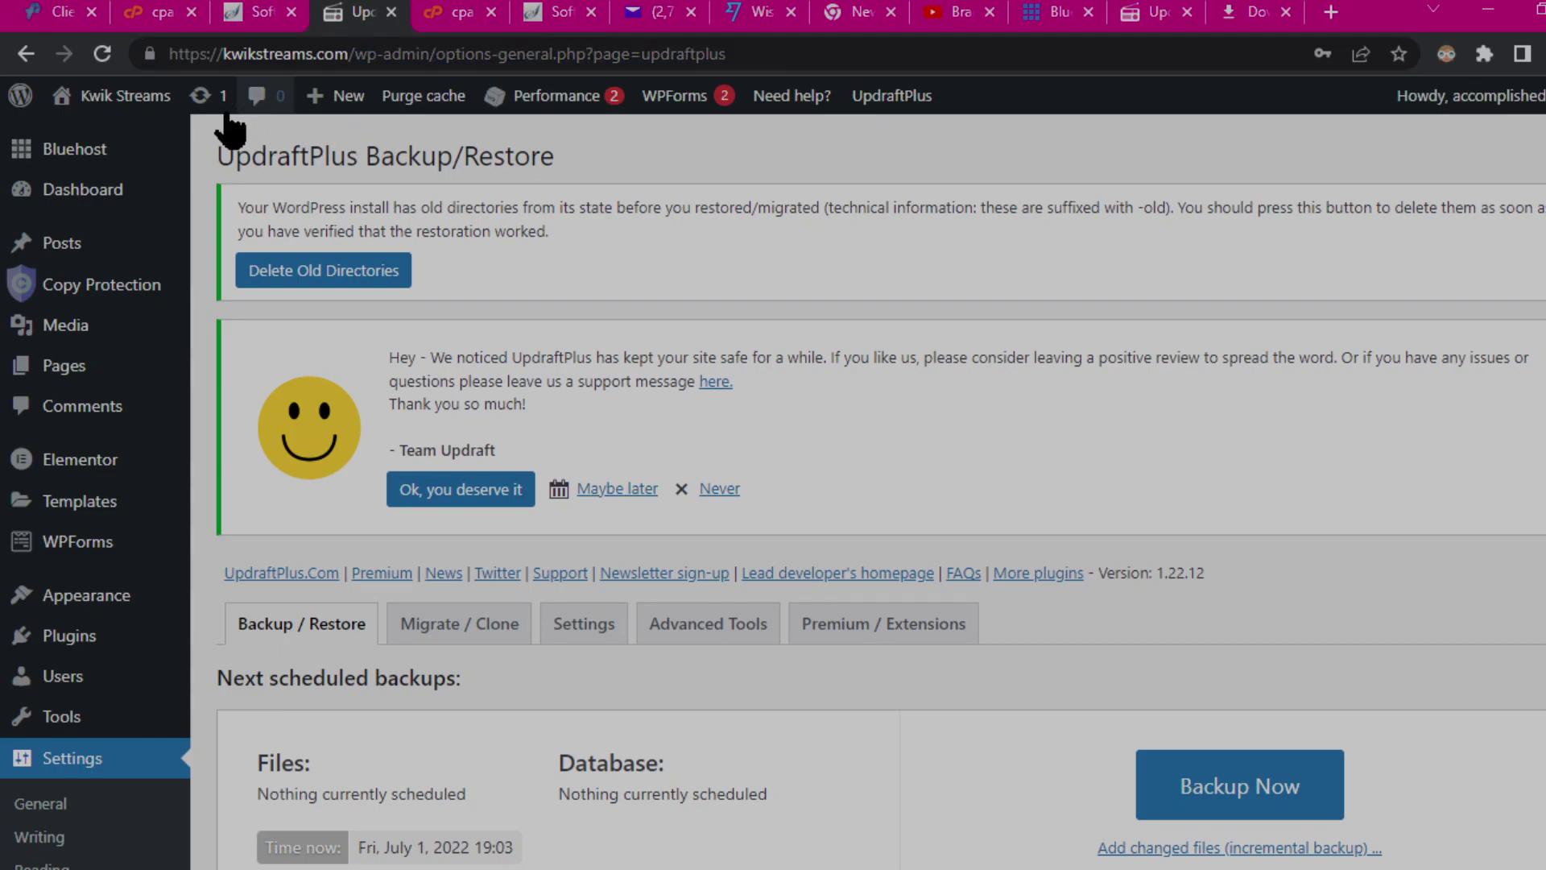
# Step: Visit the live kwikstreams.com front page and scroll past its KwikStreams logo, player and station list
pyautogui.moveTo(136, 99)
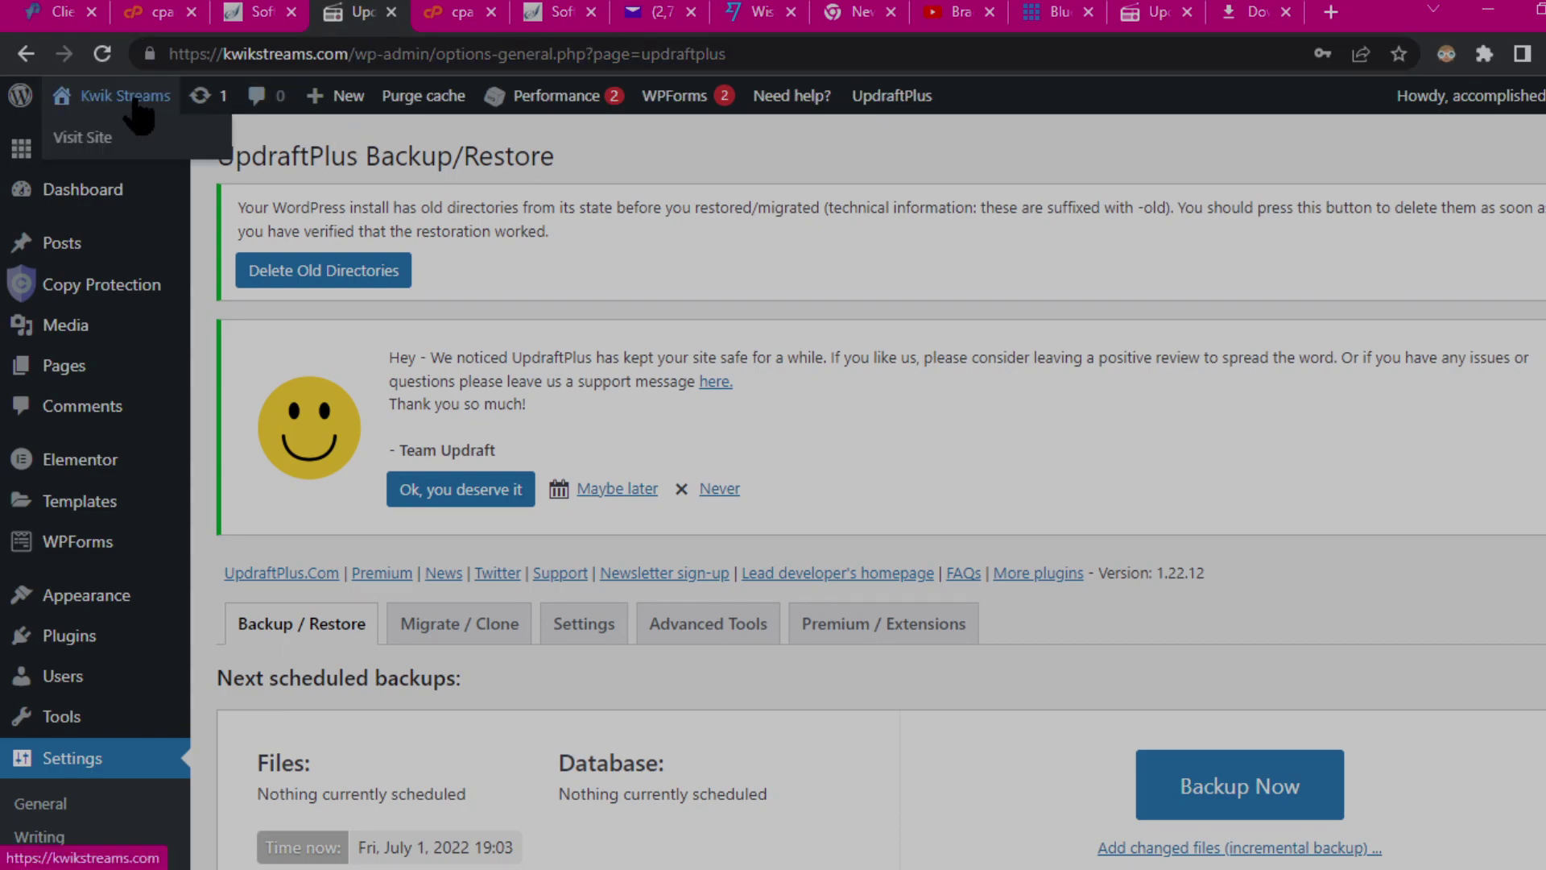
pyautogui.click(84, 140)
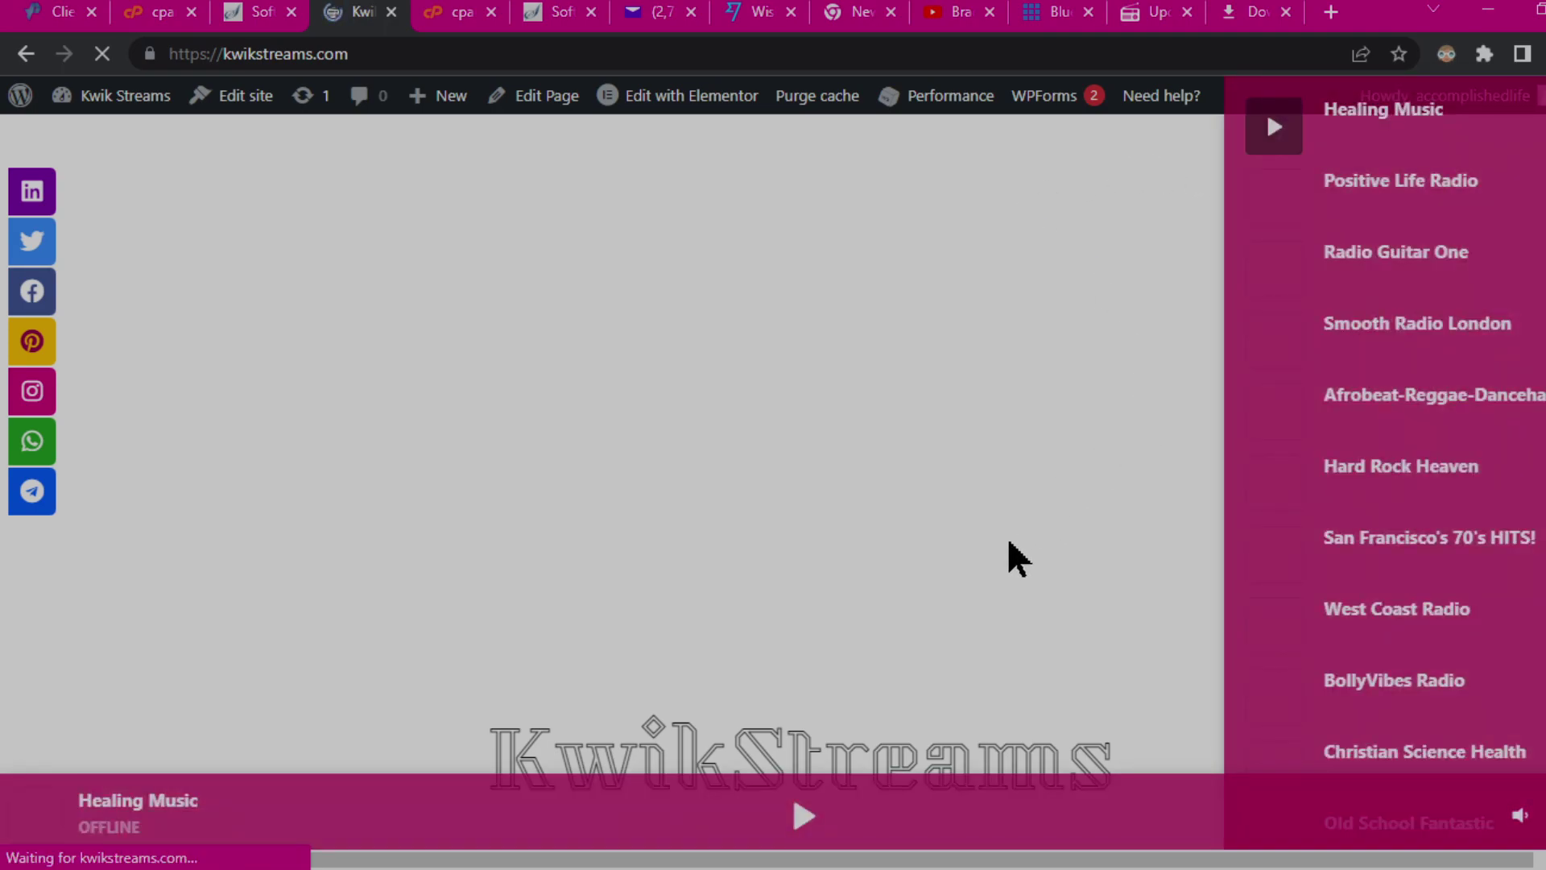
pyautogui.moveTo(1353, 378)
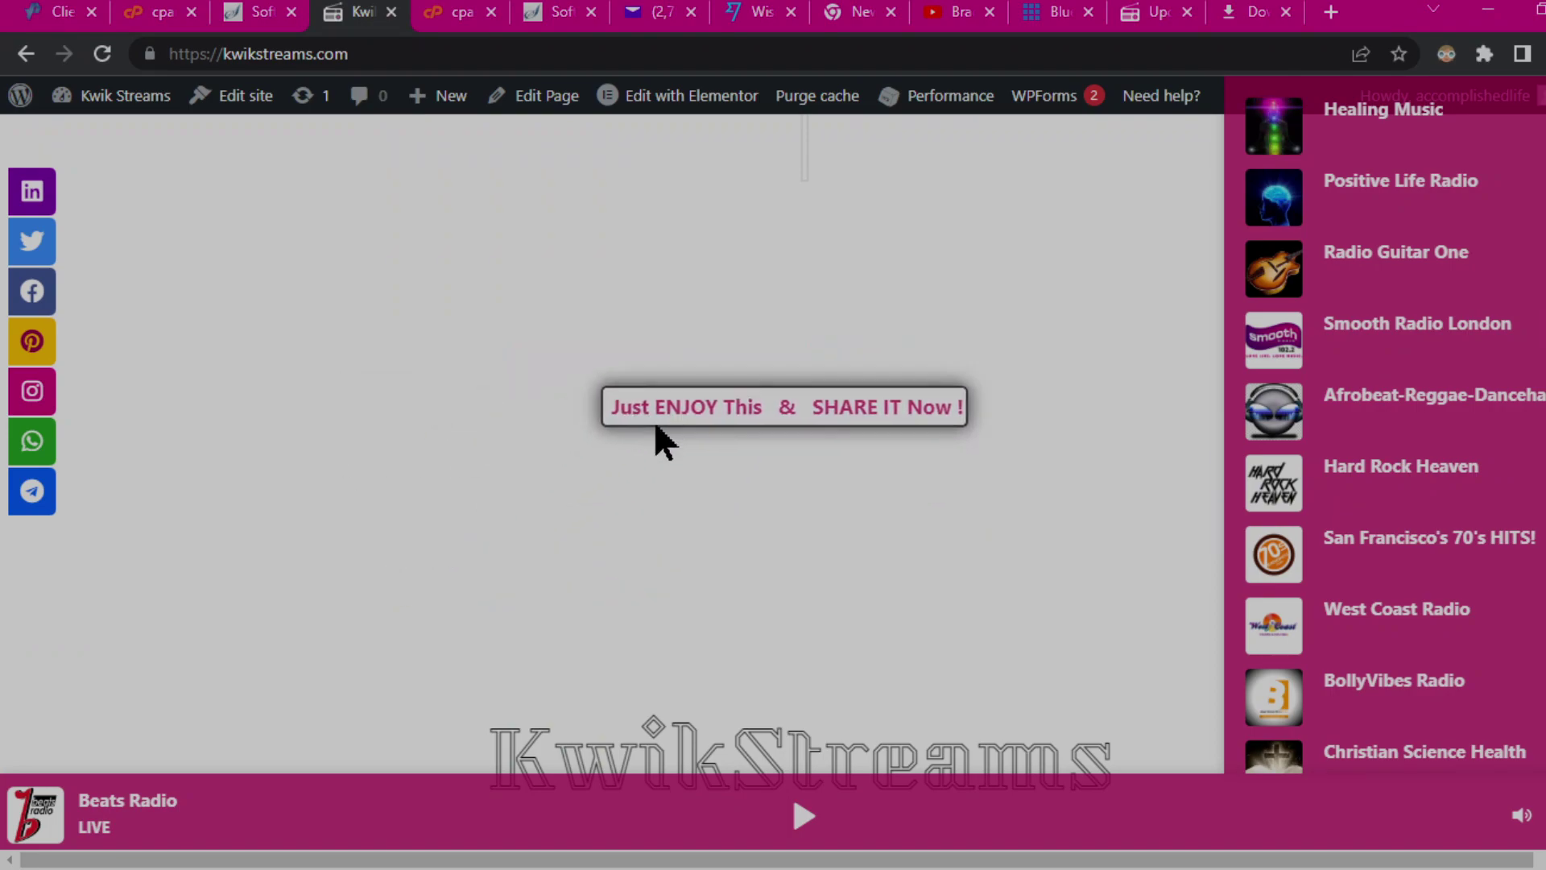
pyautogui.scroll(-5, 703, 443)
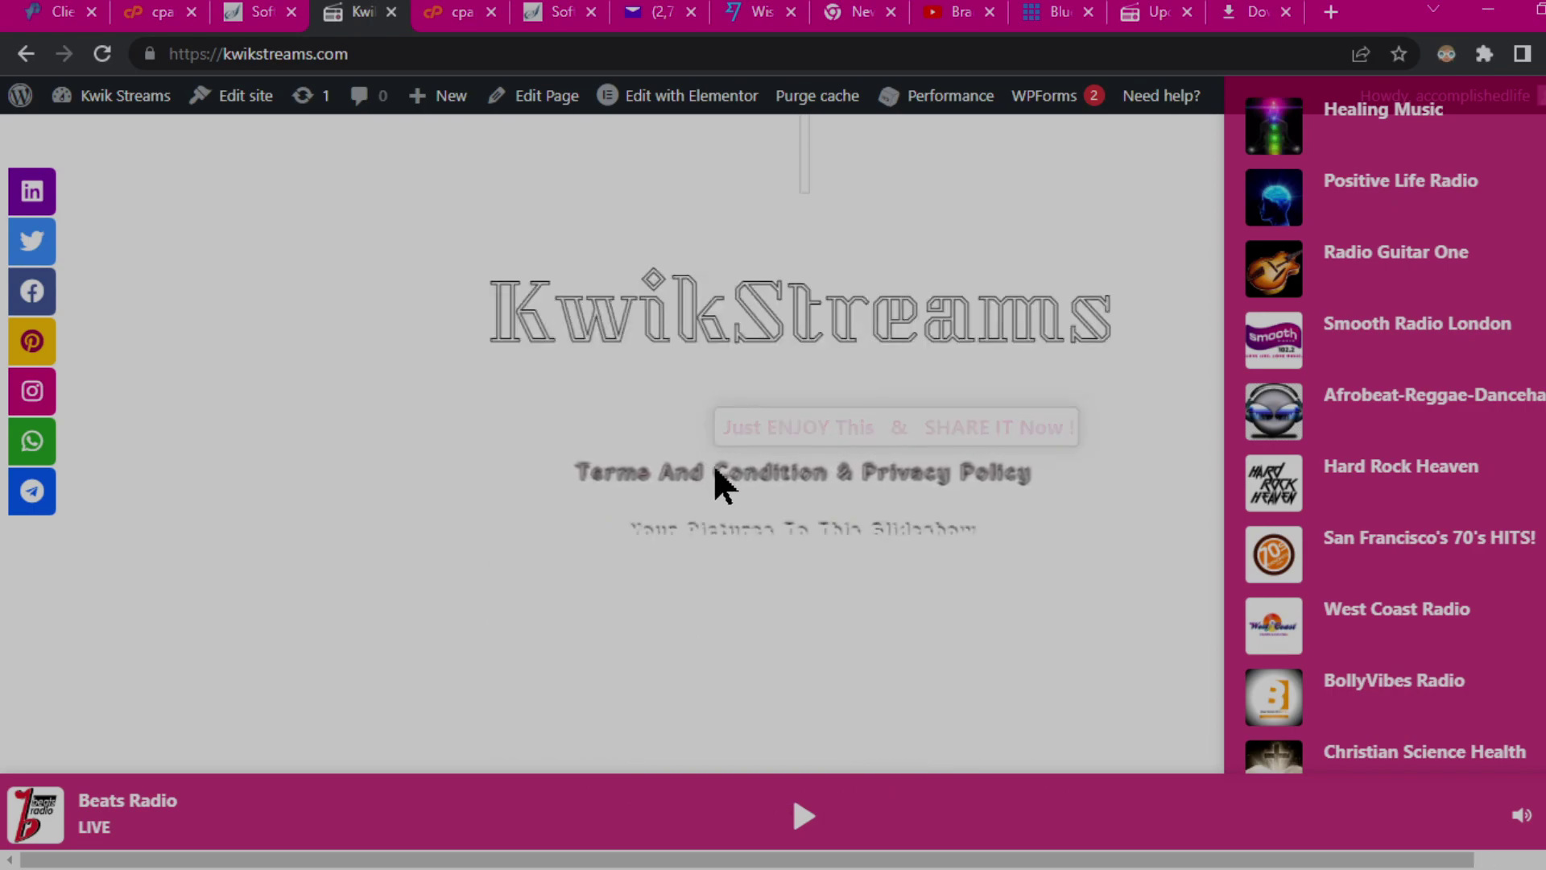
pyautogui.scroll(5, 838, 403)
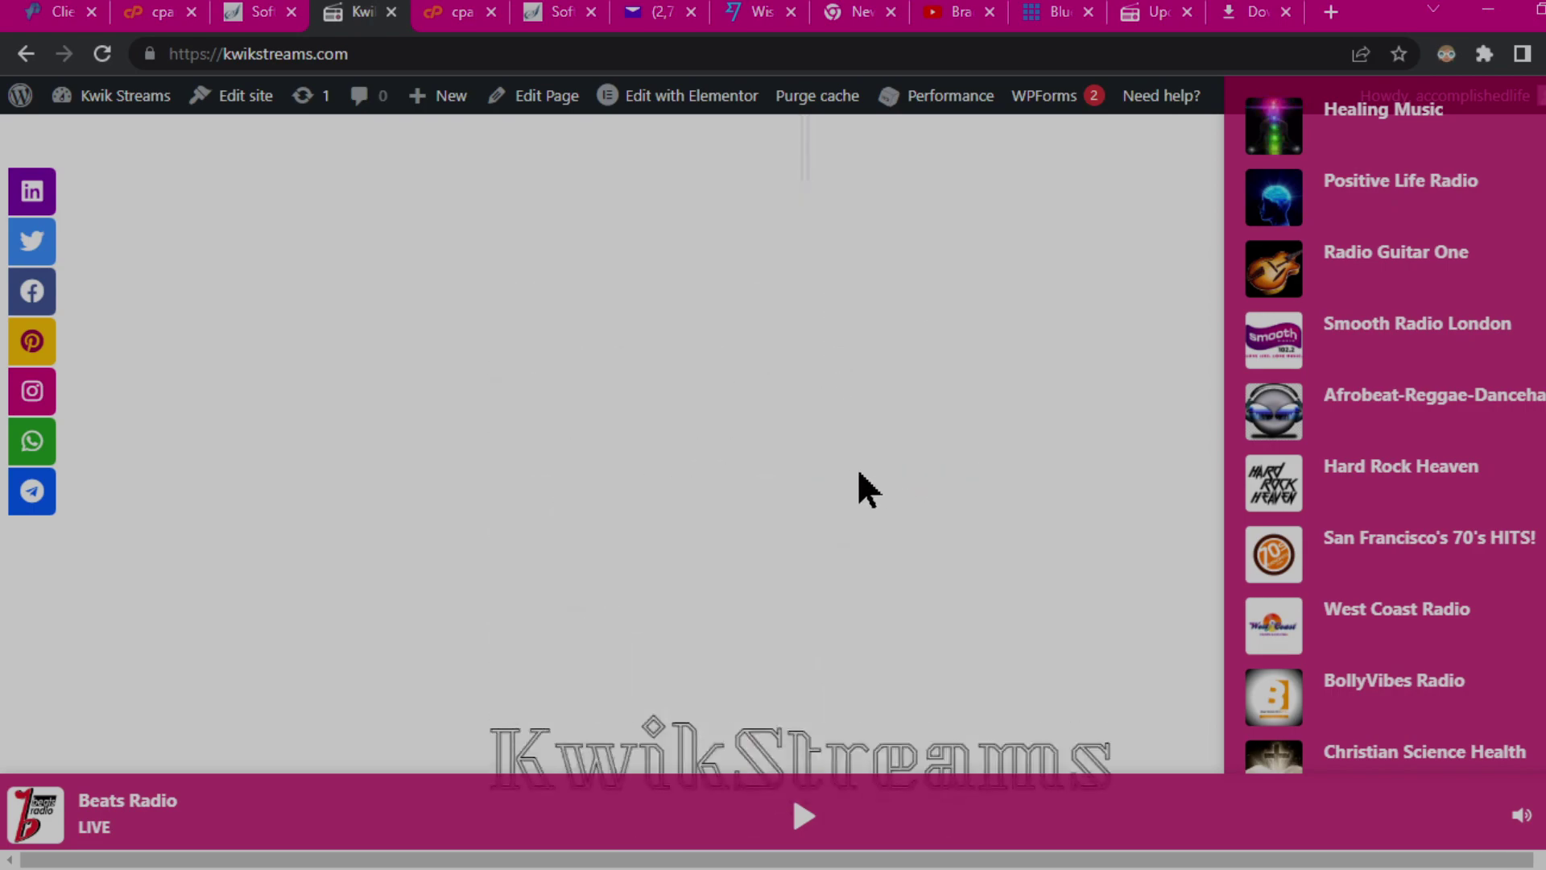
pyautogui.scroll(-5, 725, 512)
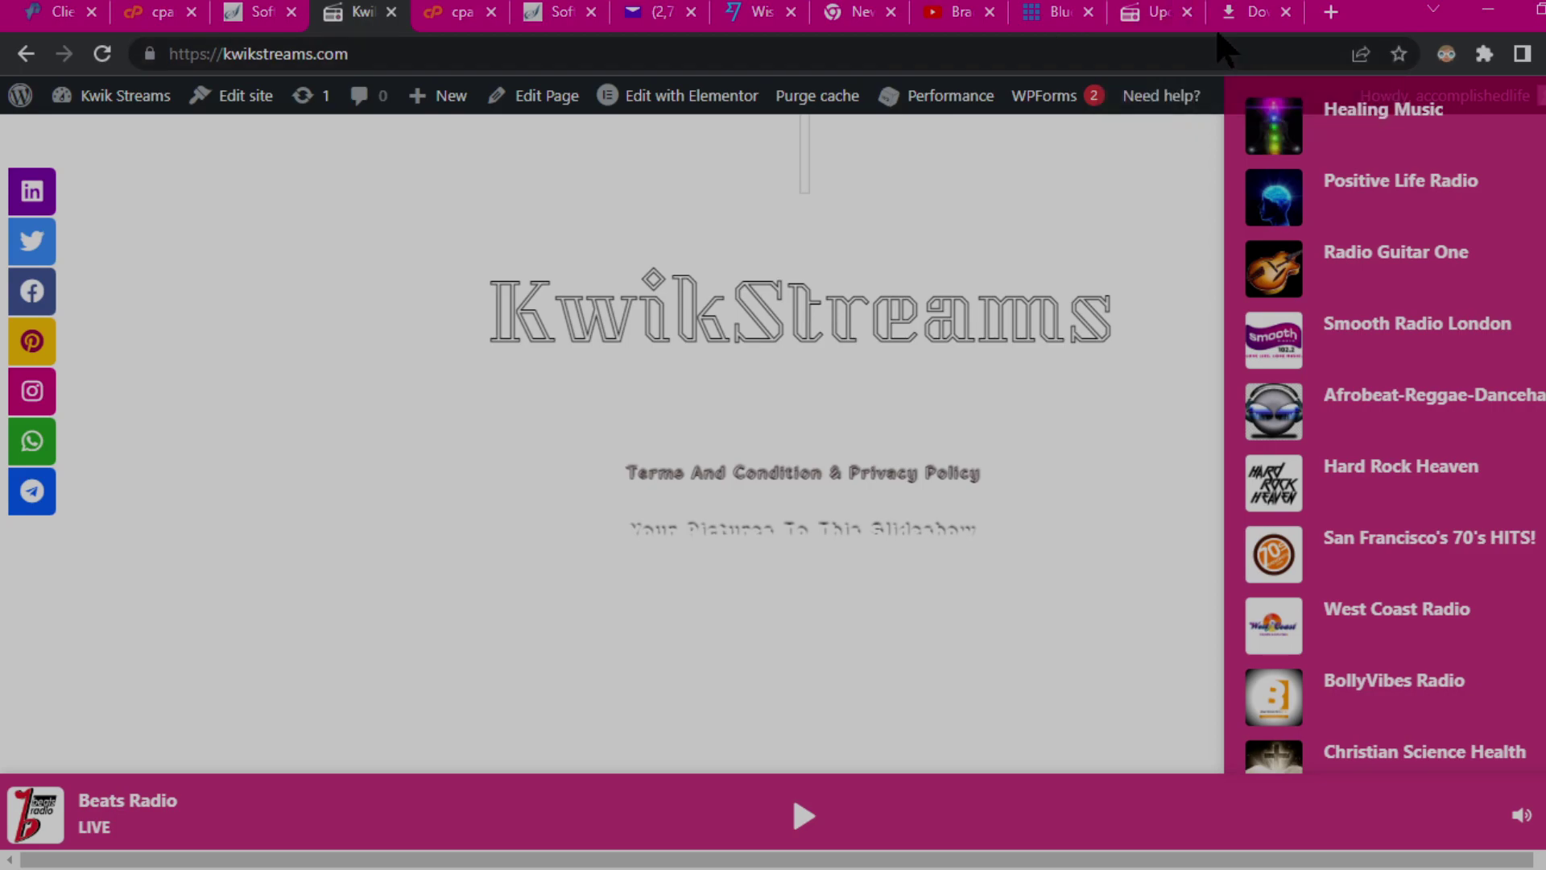
# Step: Close the seven leftover tabs and open kwikstreams.com from Softaculous's Installations list
pyautogui.click(1187, 12)
pyautogui.click(1187, 12)
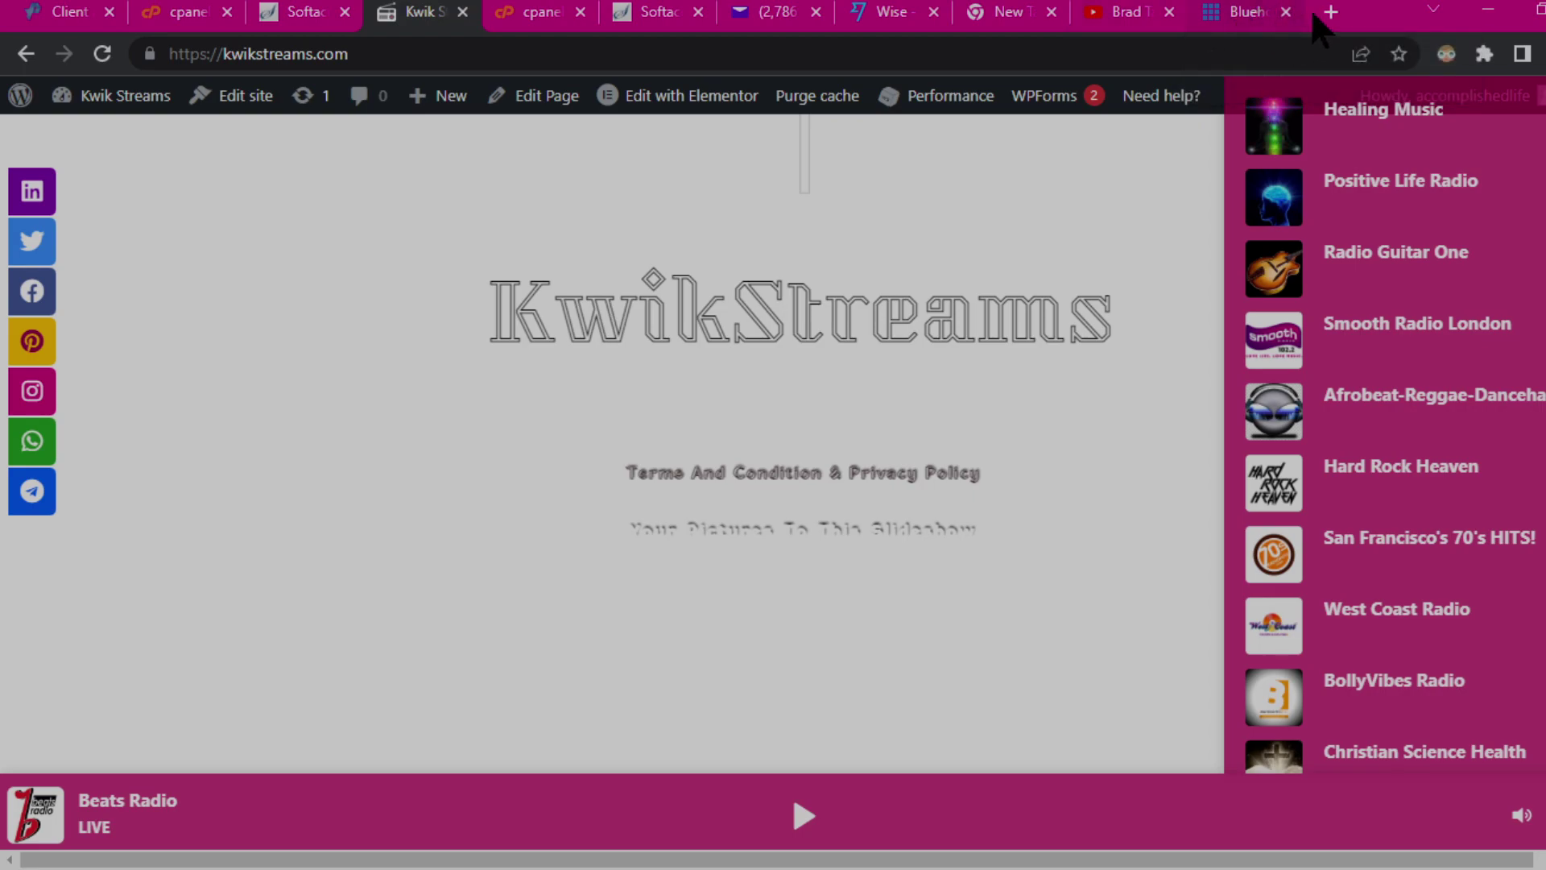
pyautogui.click(1286, 12)
pyautogui.click(1157, 12)
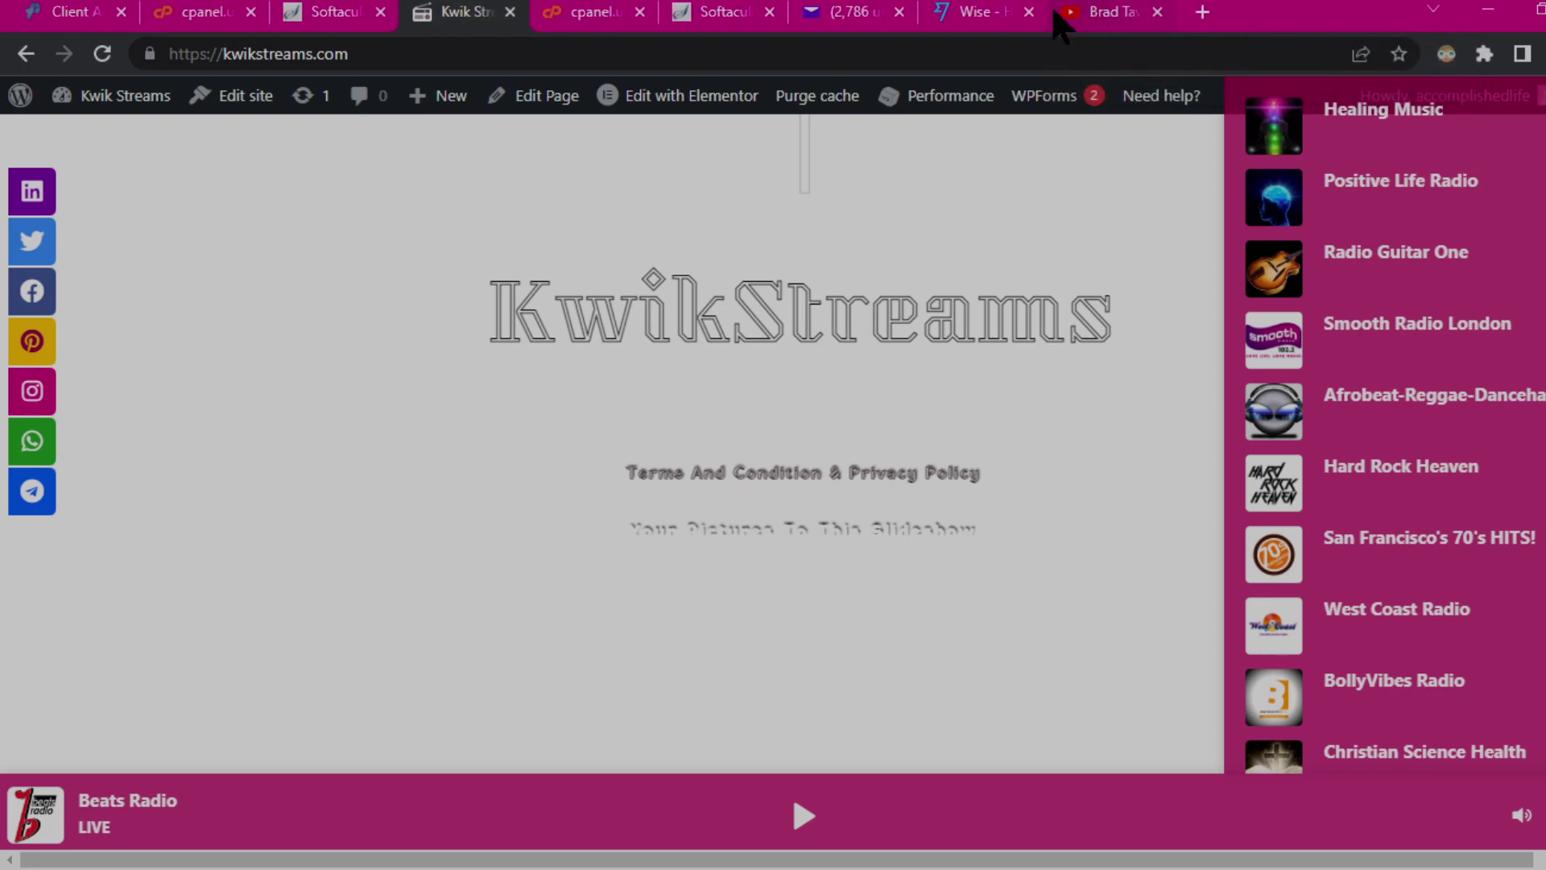
pyautogui.click(769, 12)
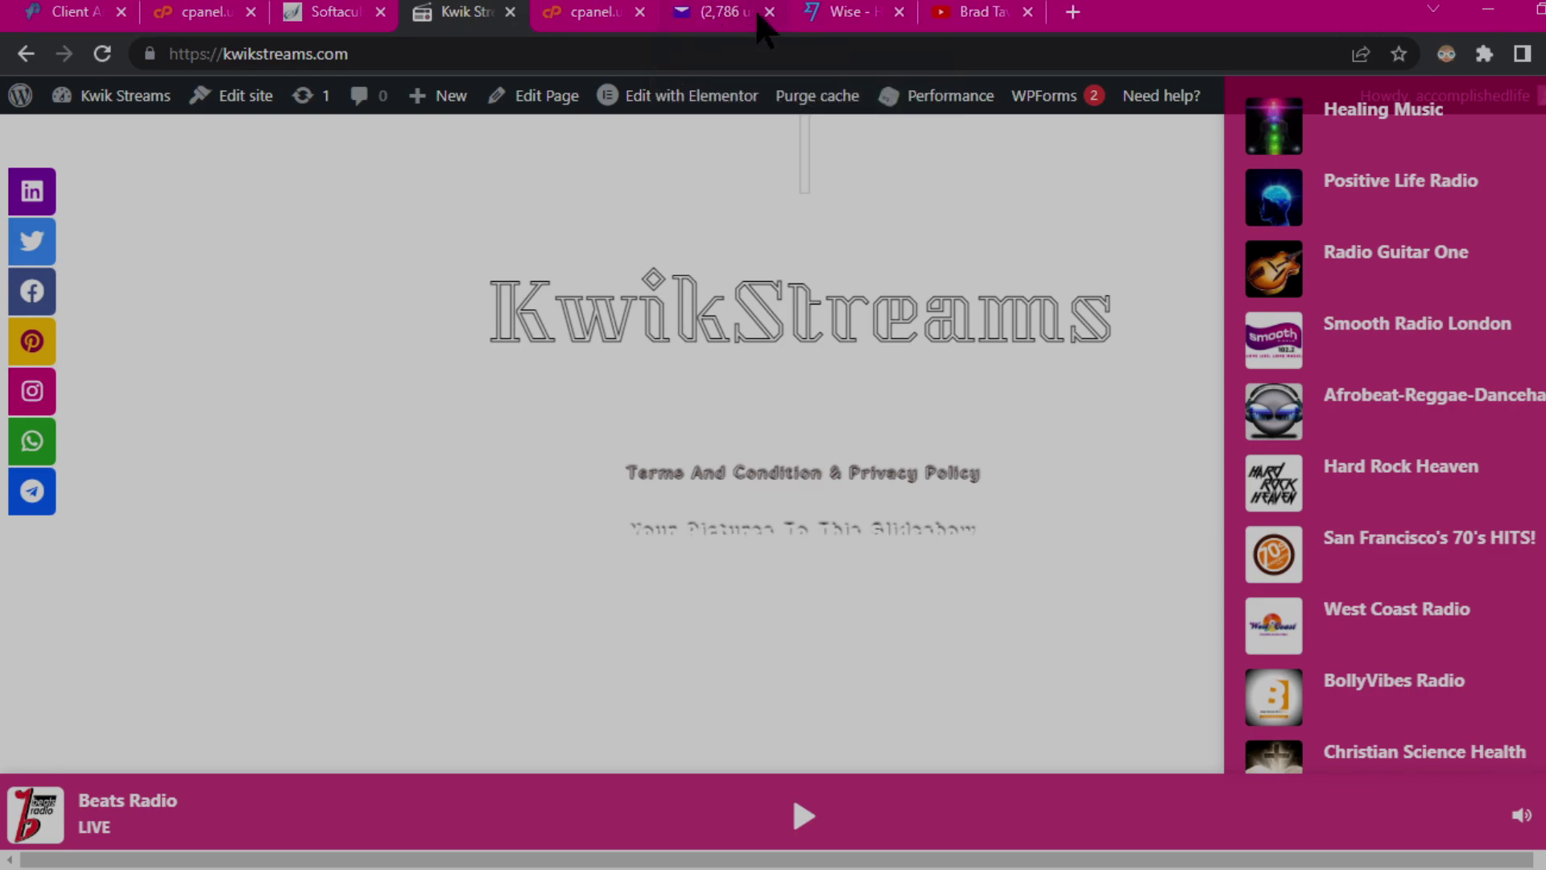
pyautogui.click(639, 13)
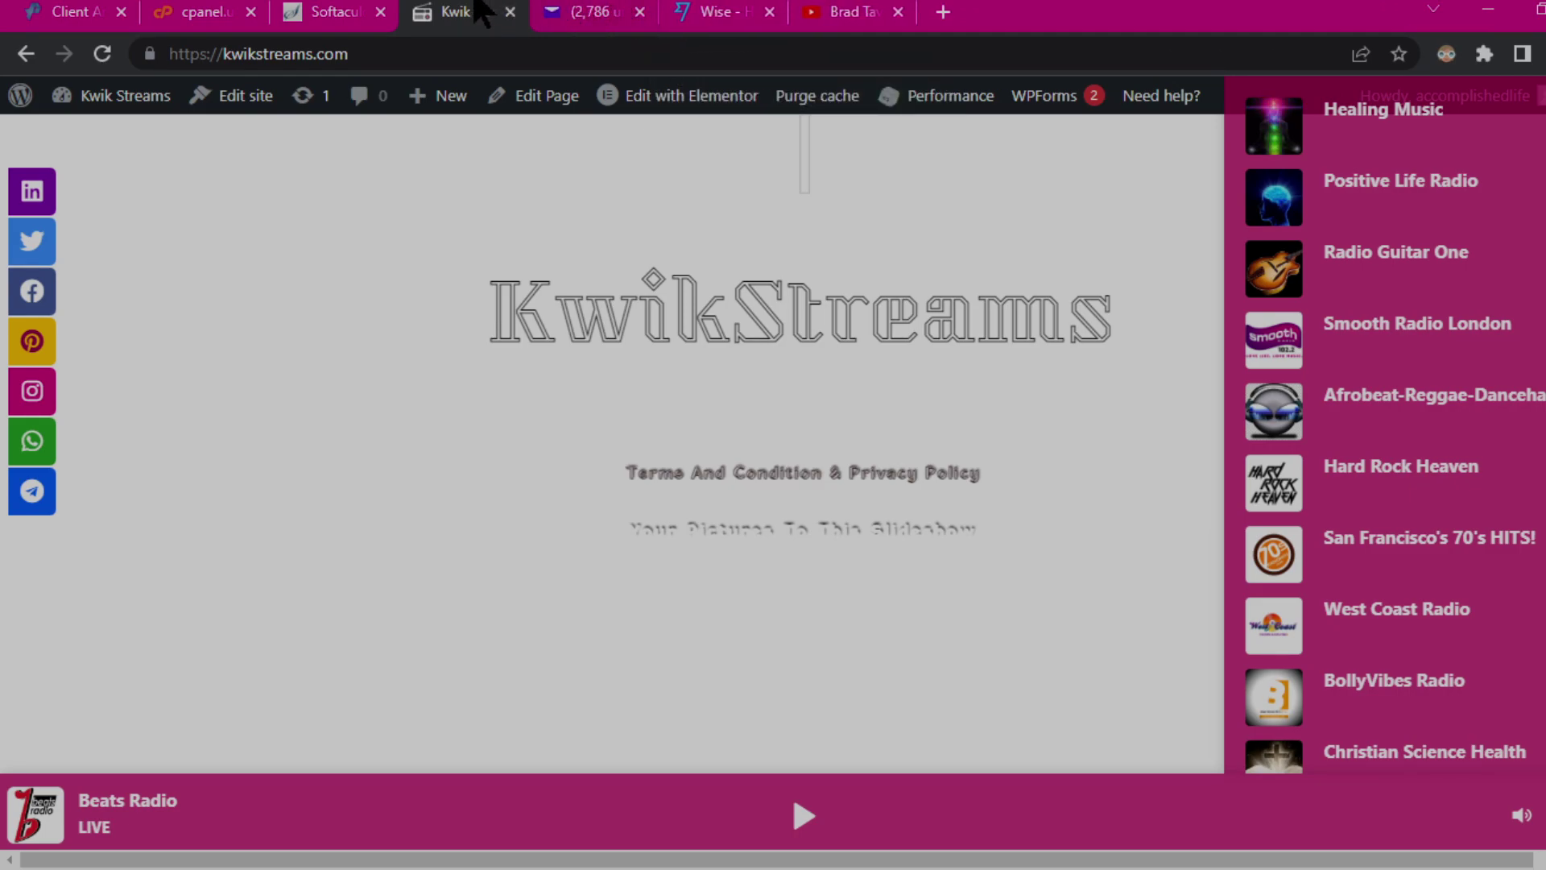
pyautogui.click(510, 12)
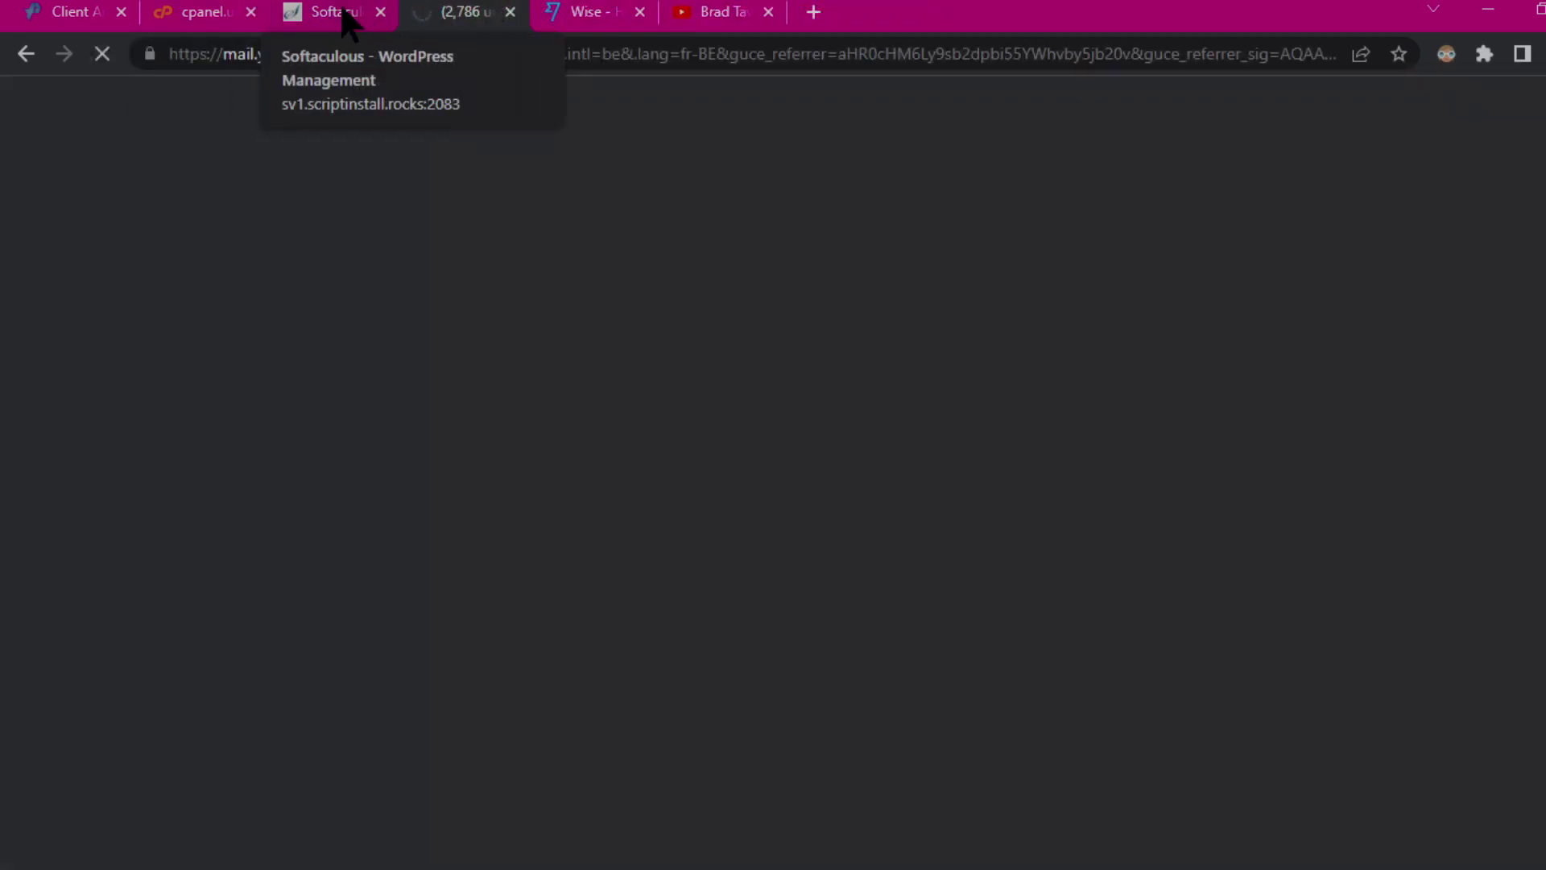
pyautogui.click(343, 15)
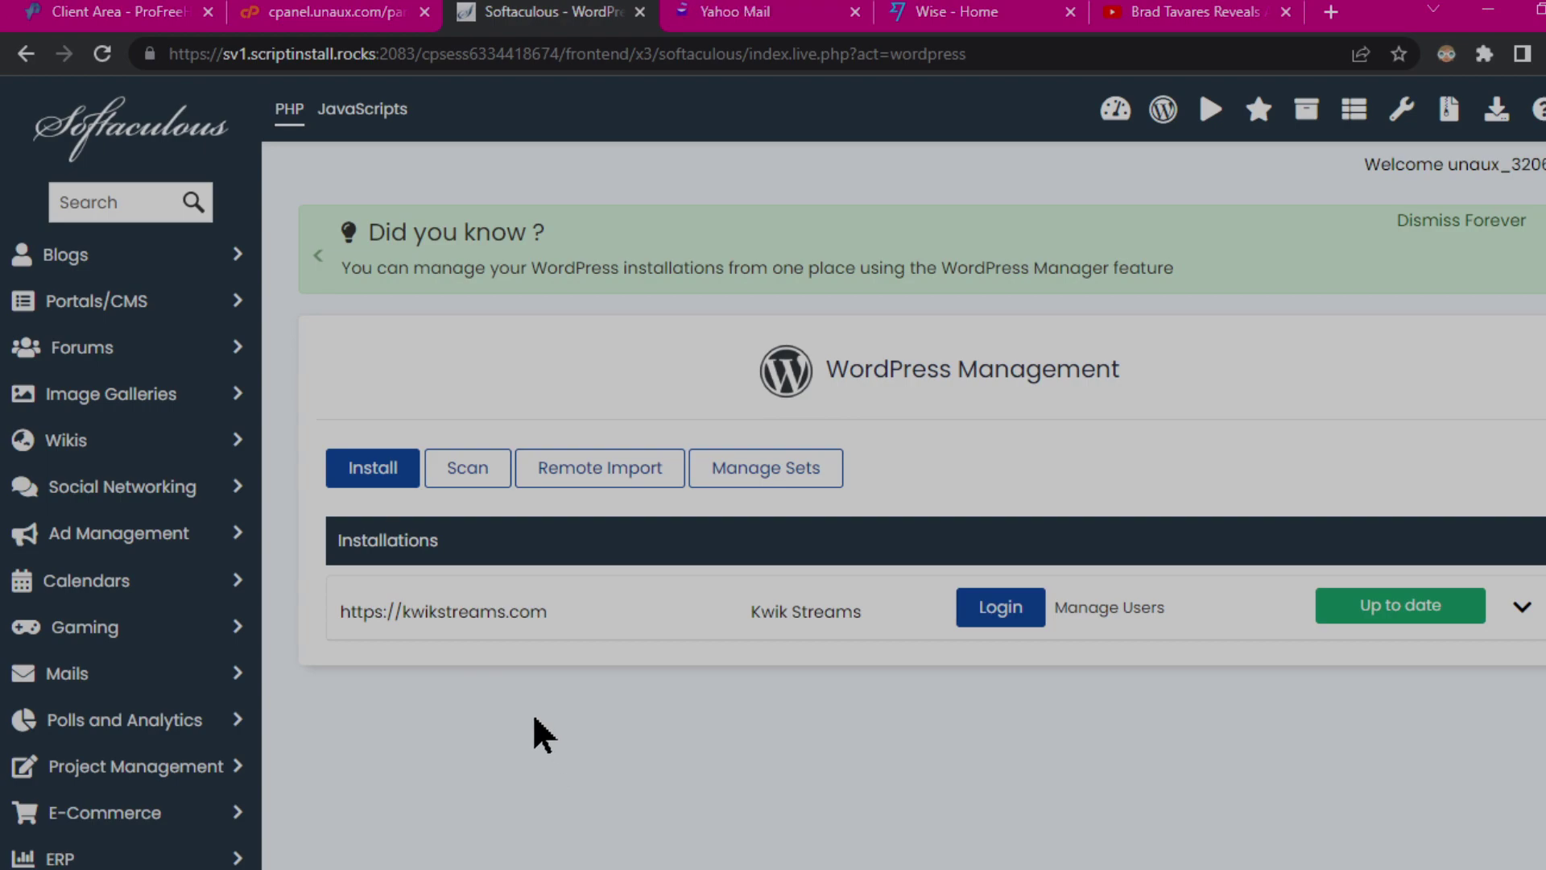
pyautogui.click(462, 614)
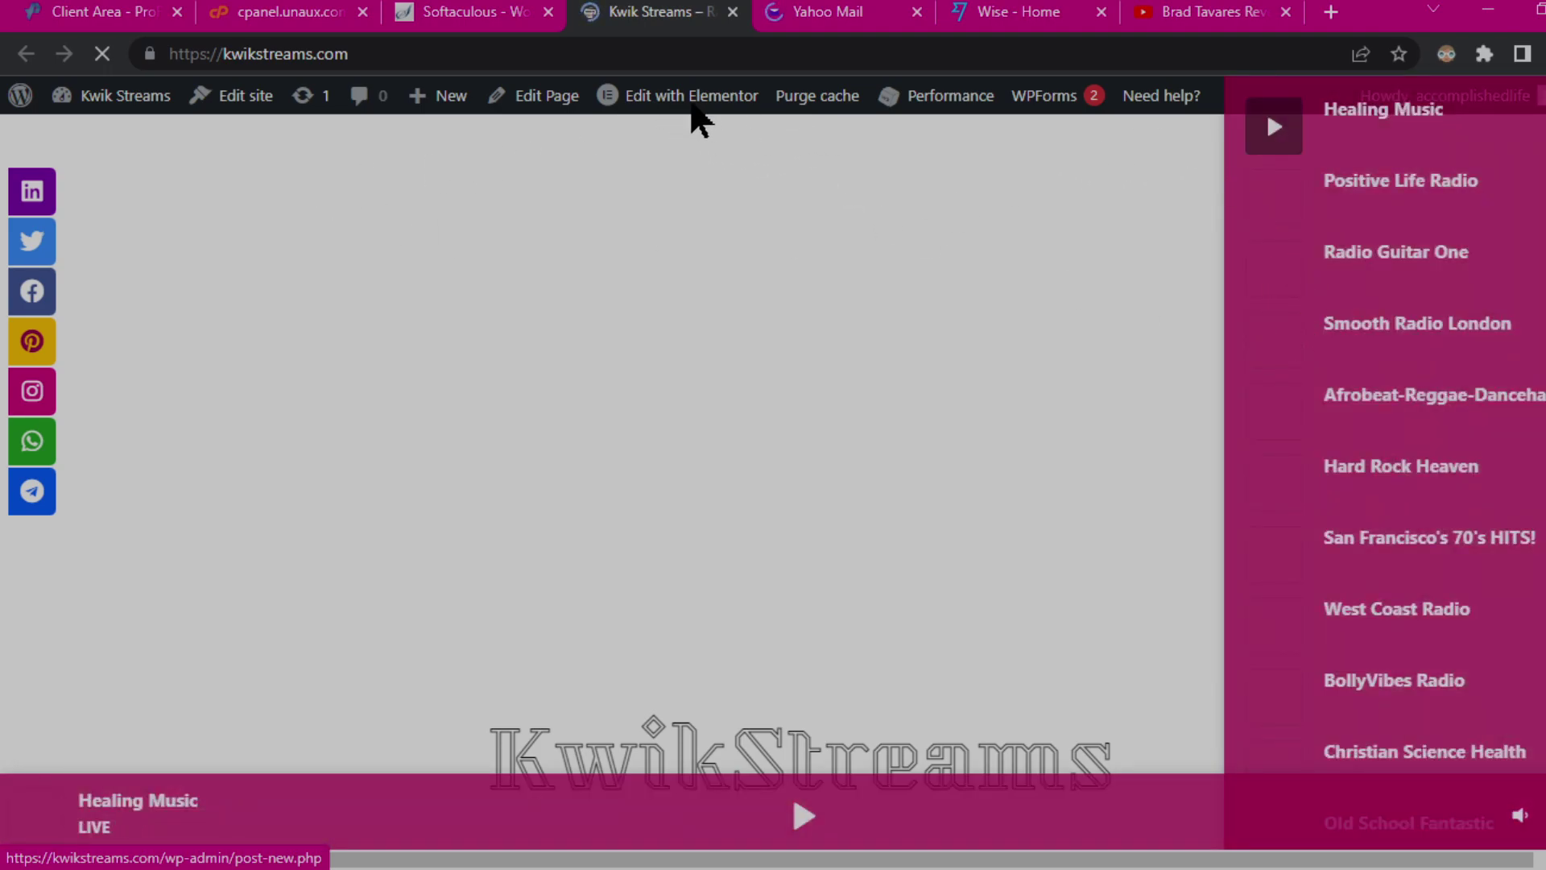
# Step: Play then pause the Beats Radio stream, scroll the station list, and close the site tab
pyautogui.moveTo(750, 113)
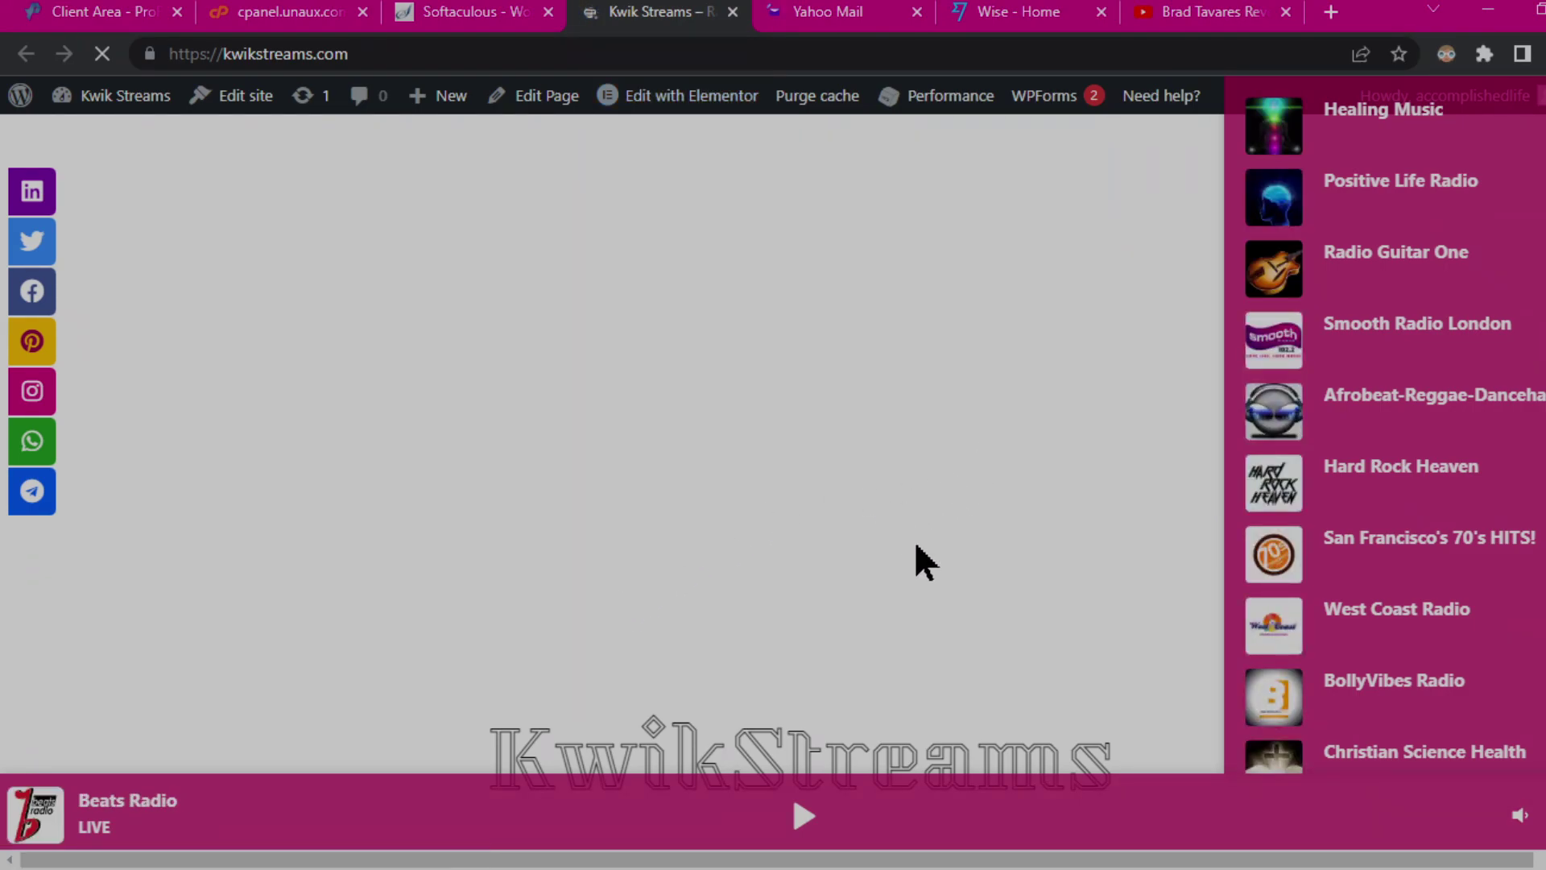
pyautogui.click(814, 816)
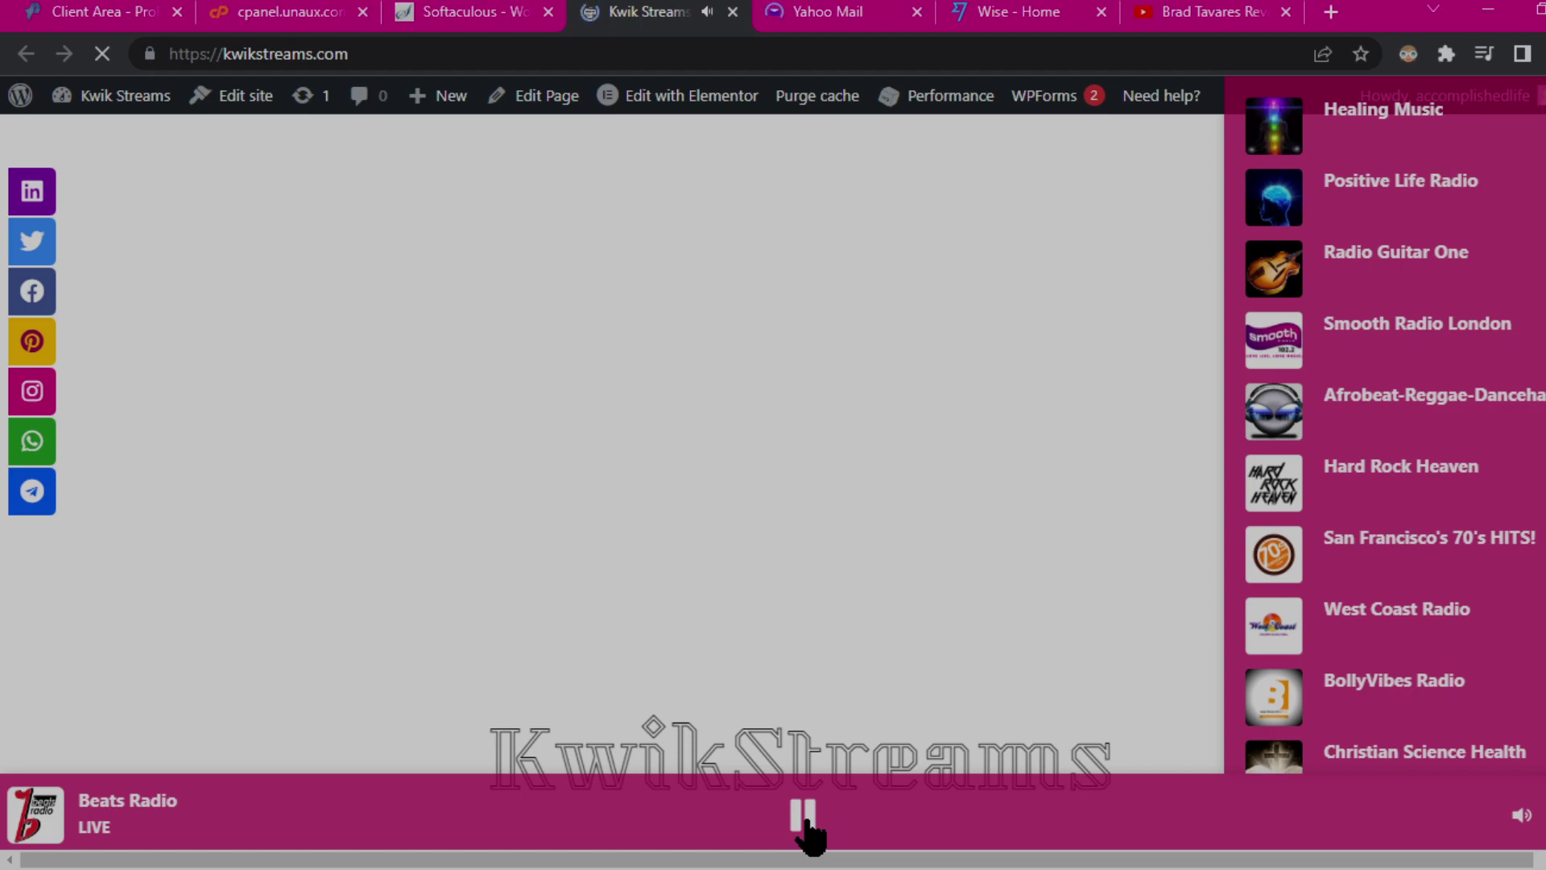
pyautogui.click(805, 817)
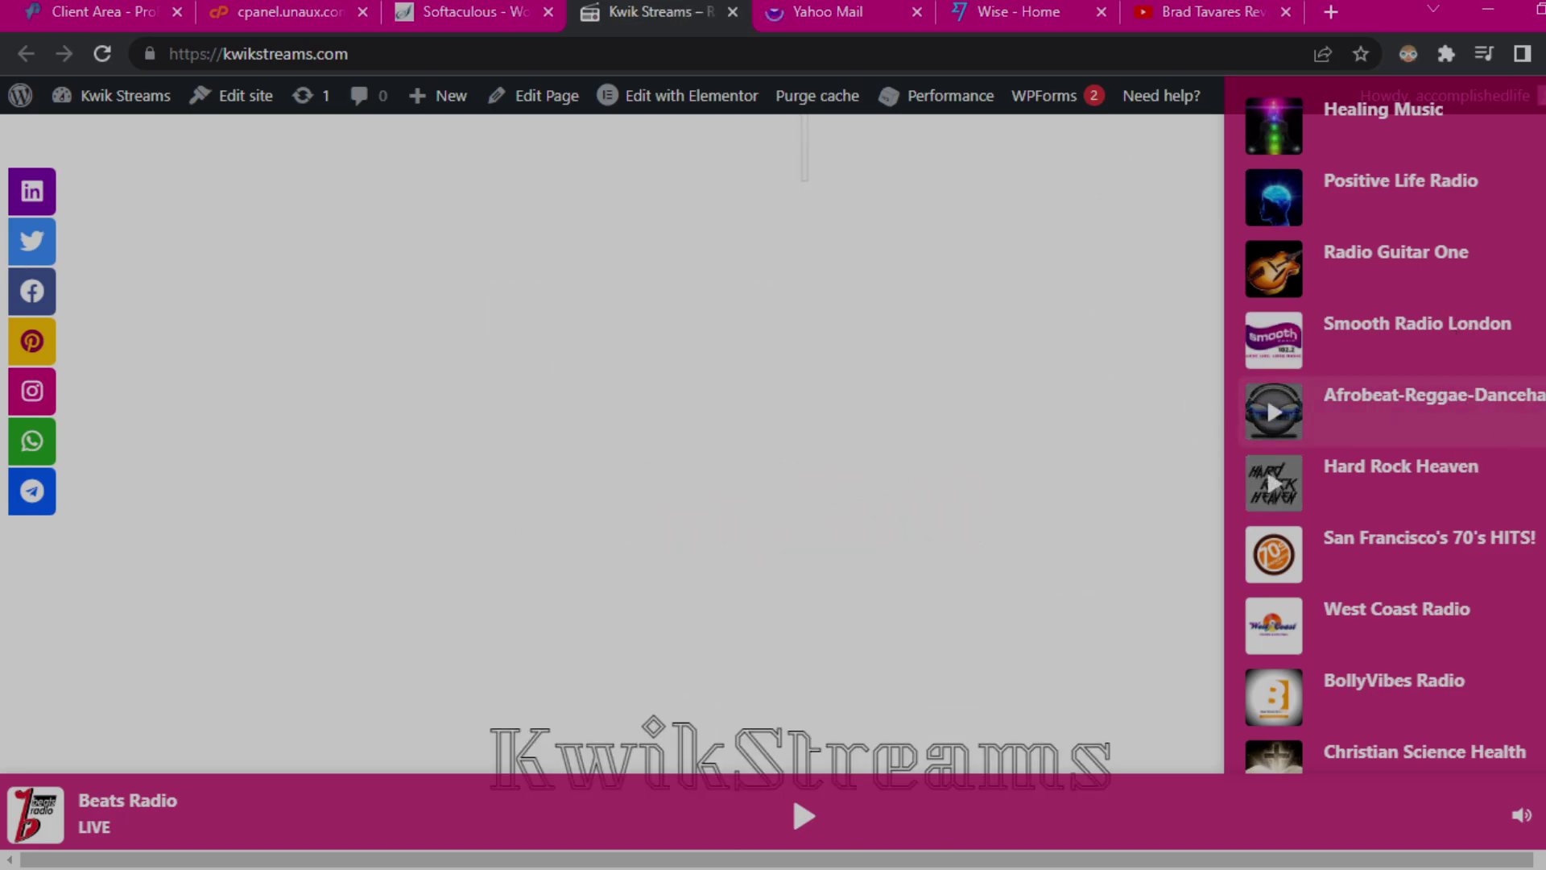
pyautogui.scroll(-10, 1433, 419)
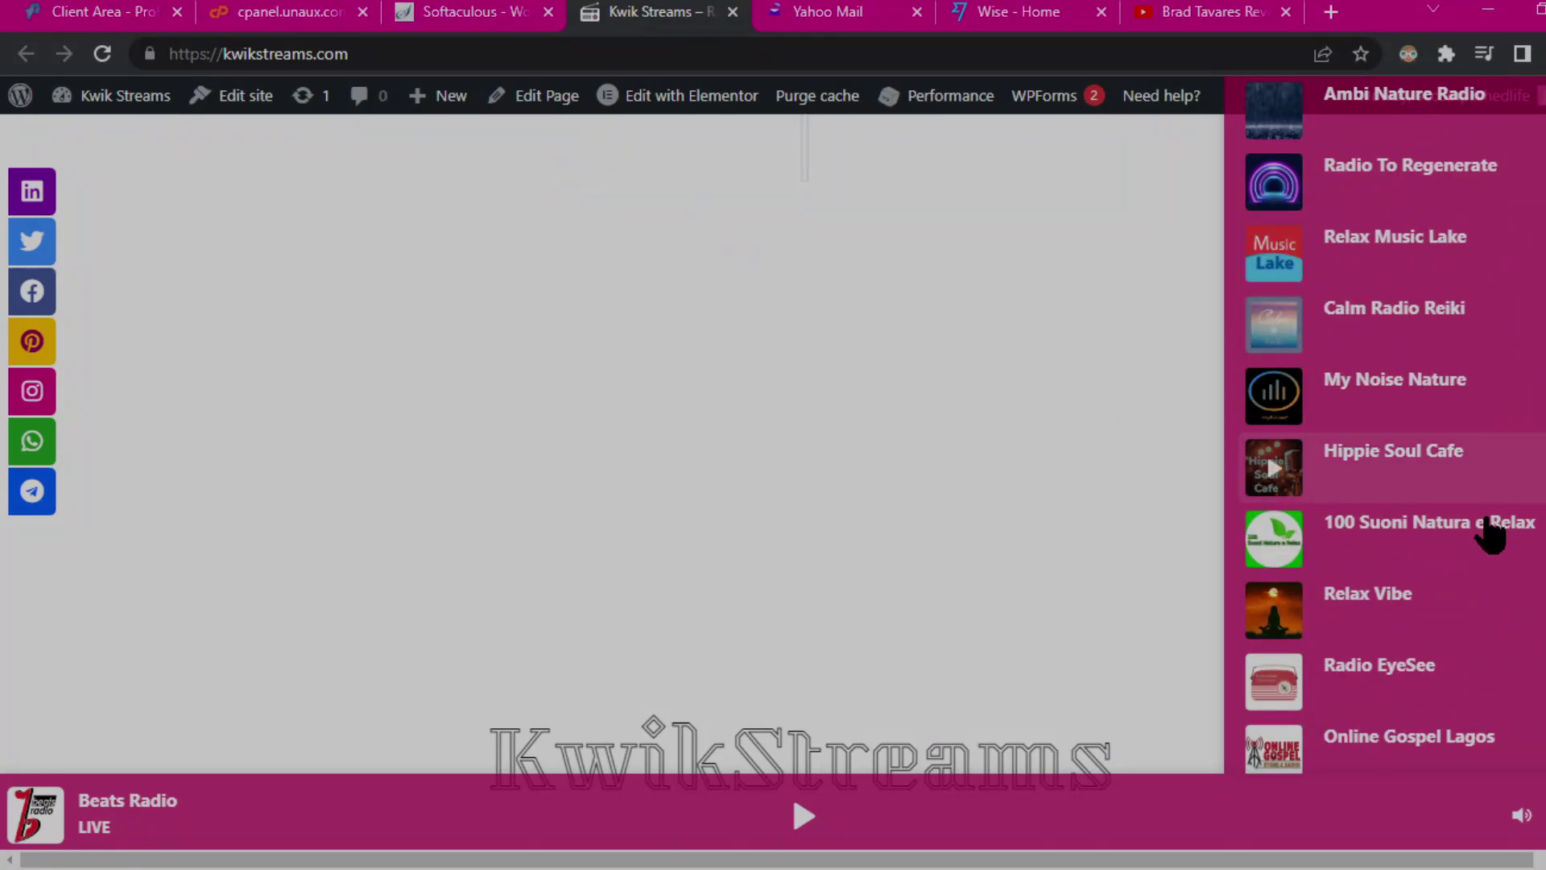
pyautogui.scroll(-10, 1434, 419)
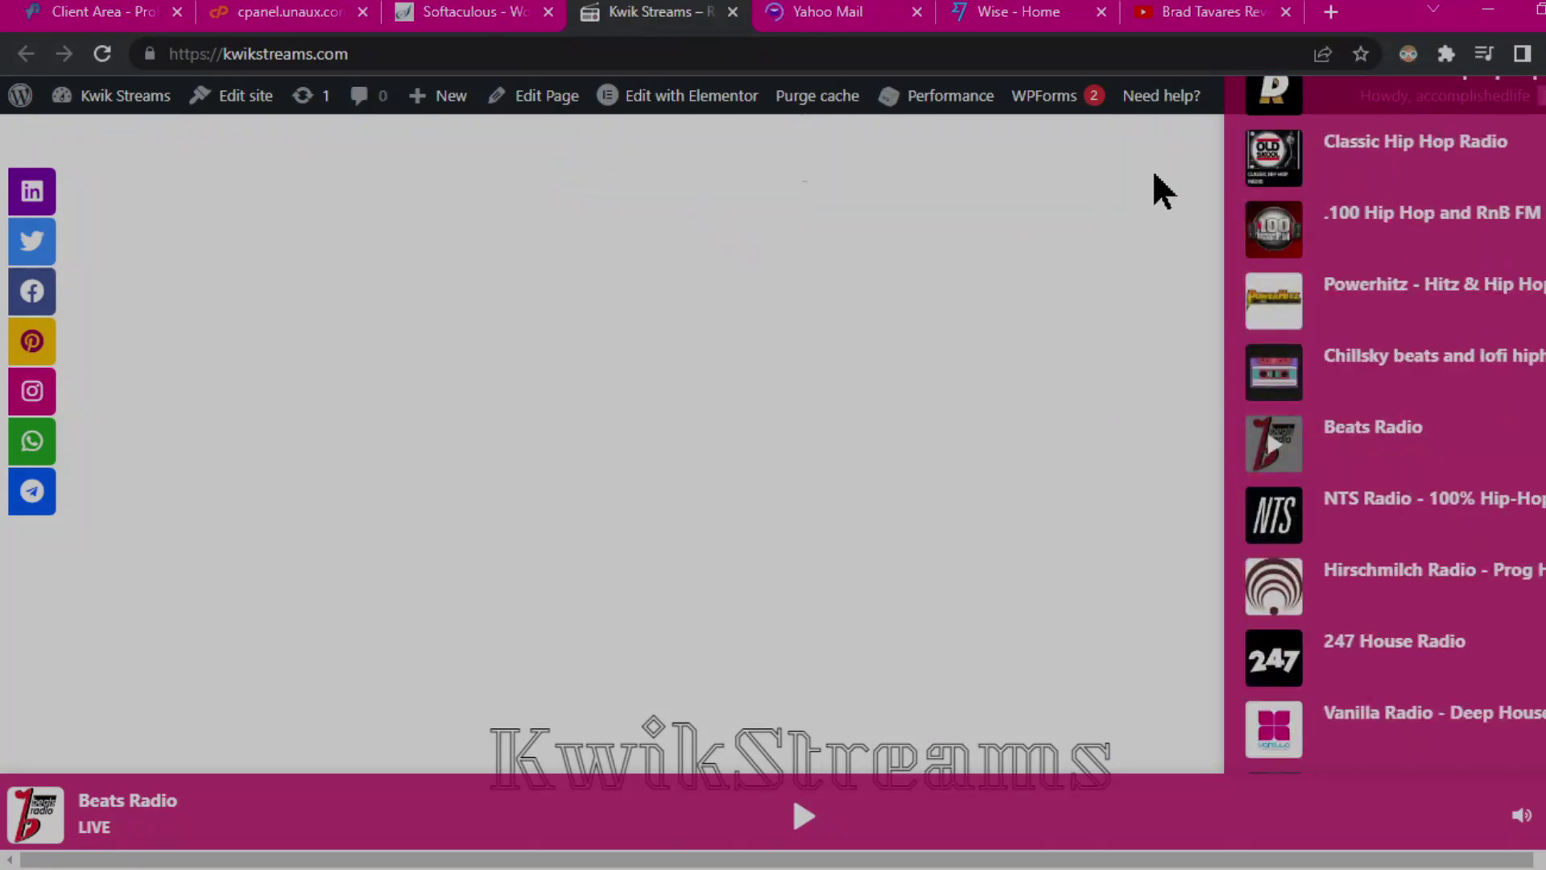
pyautogui.click(733, 12)
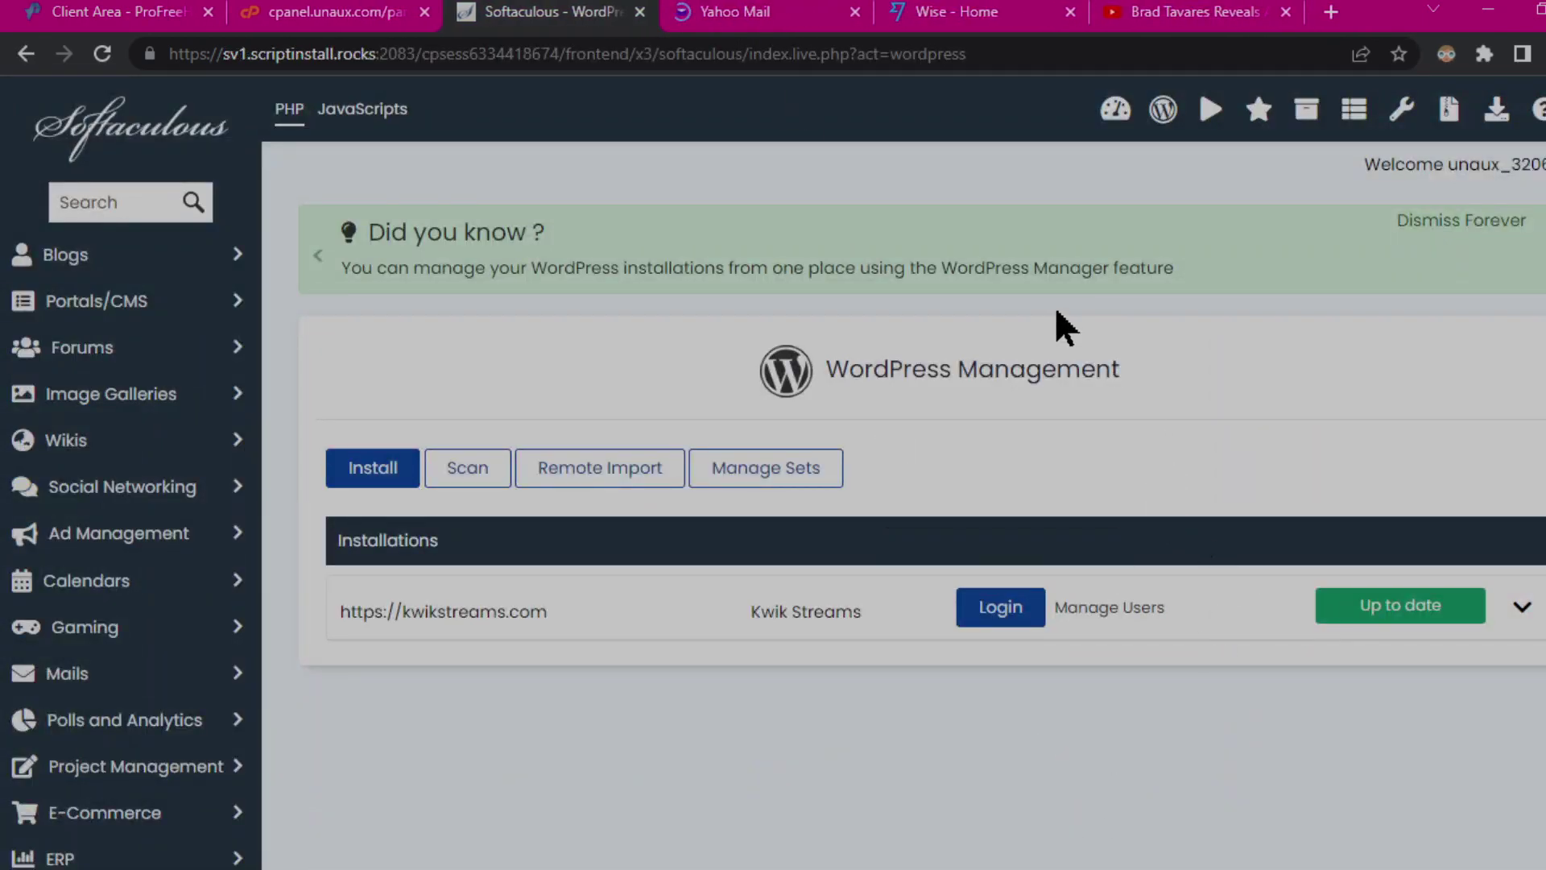
# Step: Close the Softaculous tab, leaving the ProFreeHost Account Activation email in Yahoo Mail
pyautogui.click(640, 12)
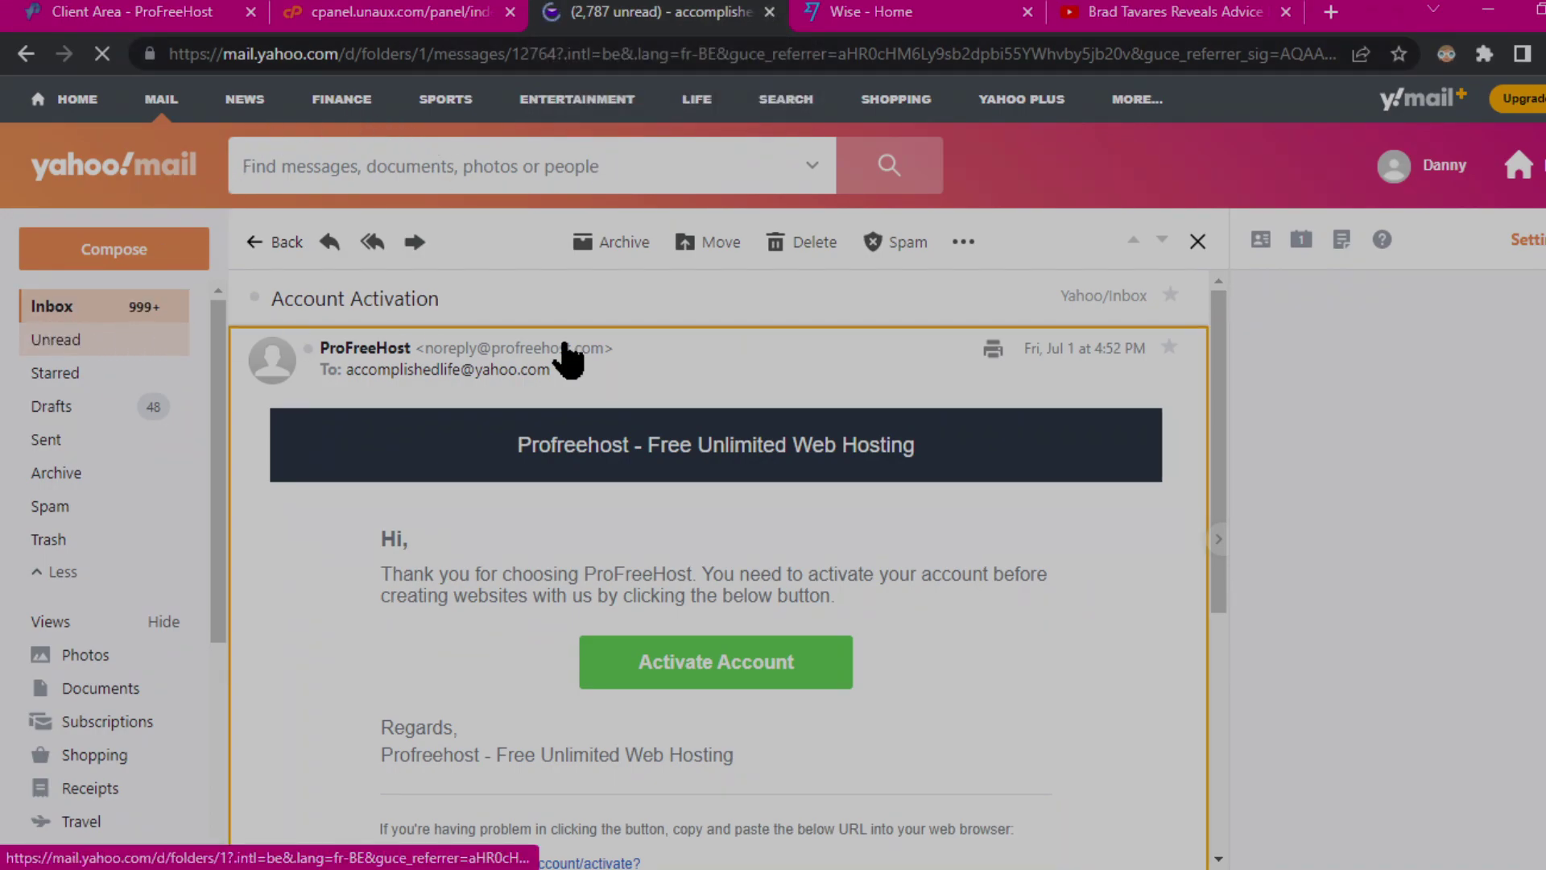
pyautogui.click(435, 0)
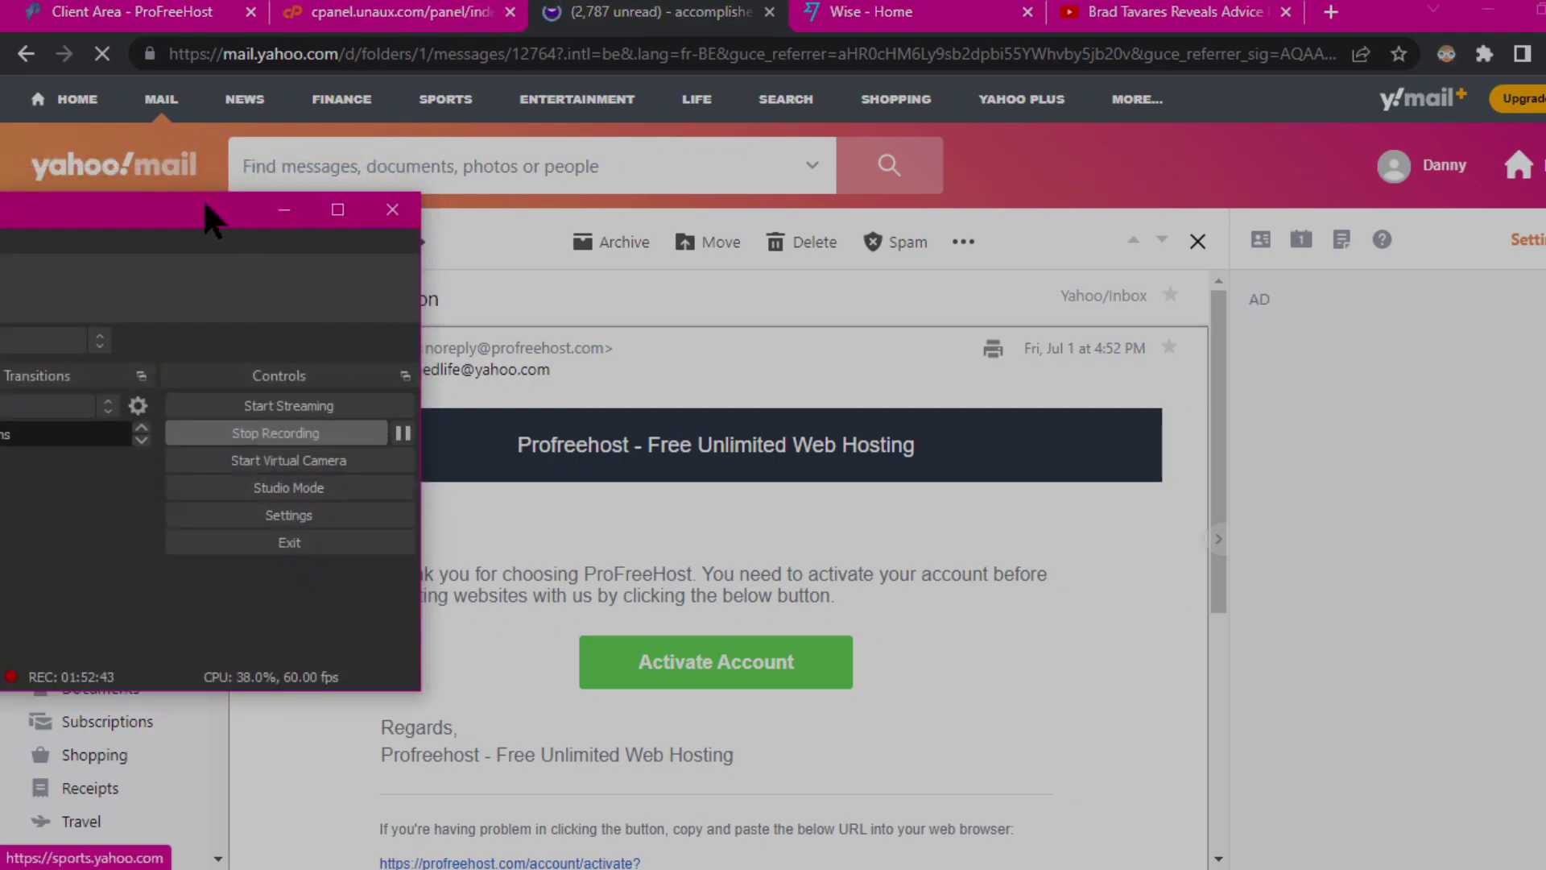